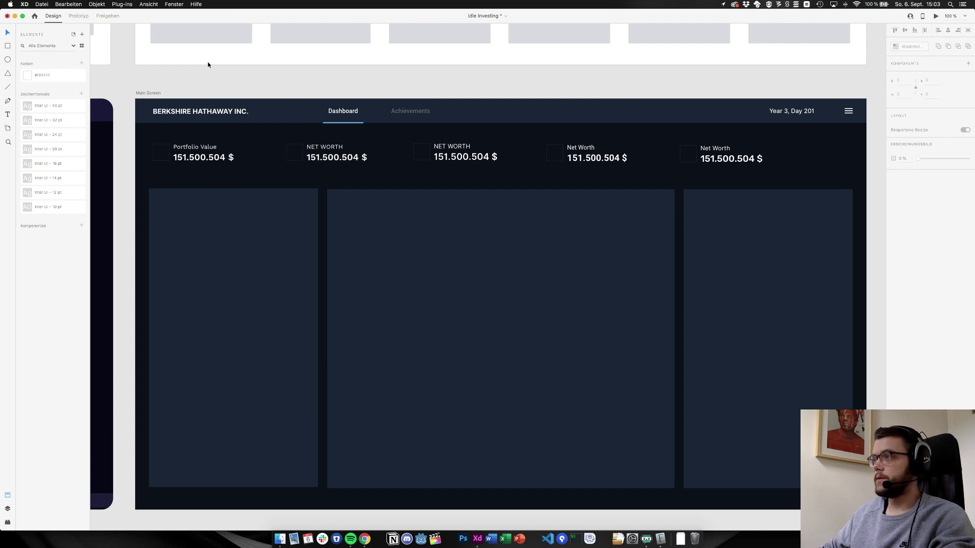
Review the two Basic UX Concept wireframes, the Orion reference dashboard and the Main Screen artboard
scroll(207, 65, up, 5)
scroll(208, 65, up, 7)
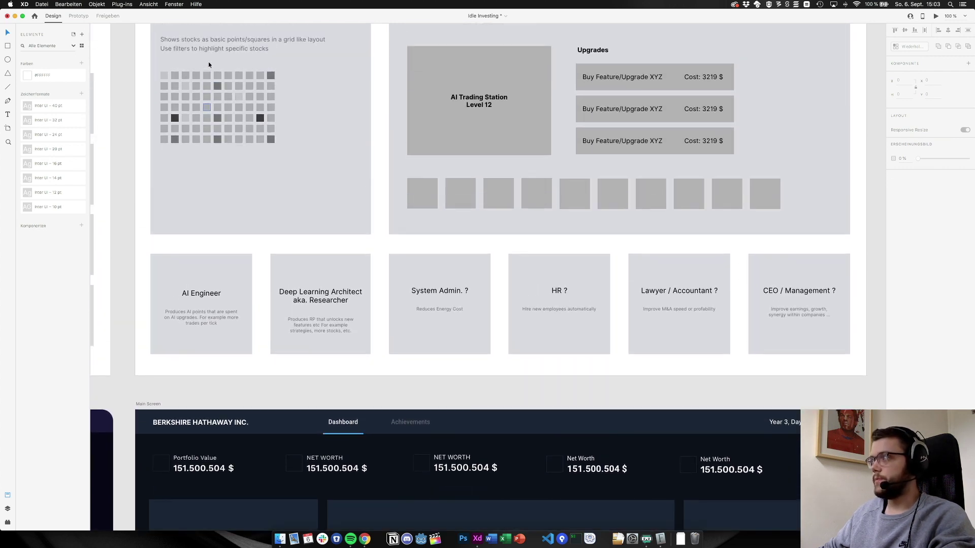
scroll(208, 64, up, 3)
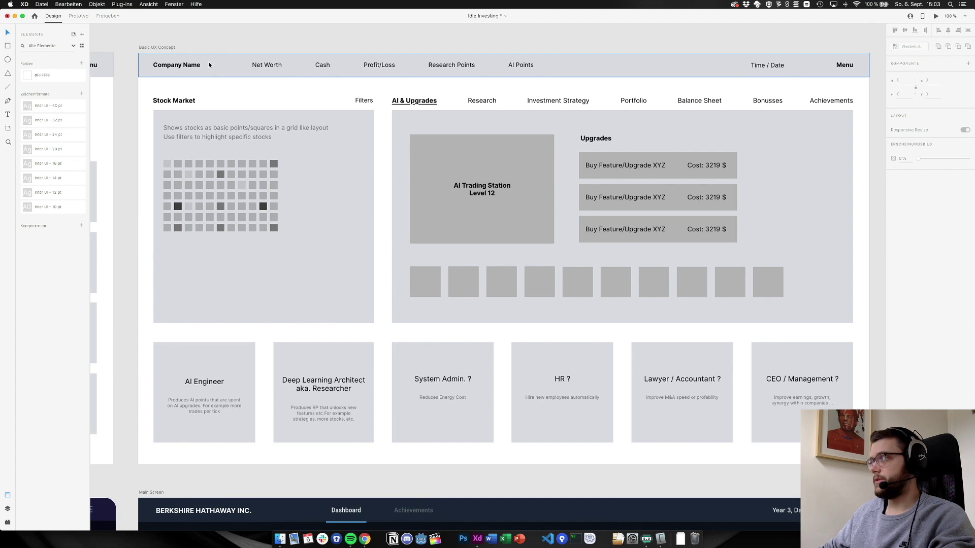
scroll(393, 164, left, 15)
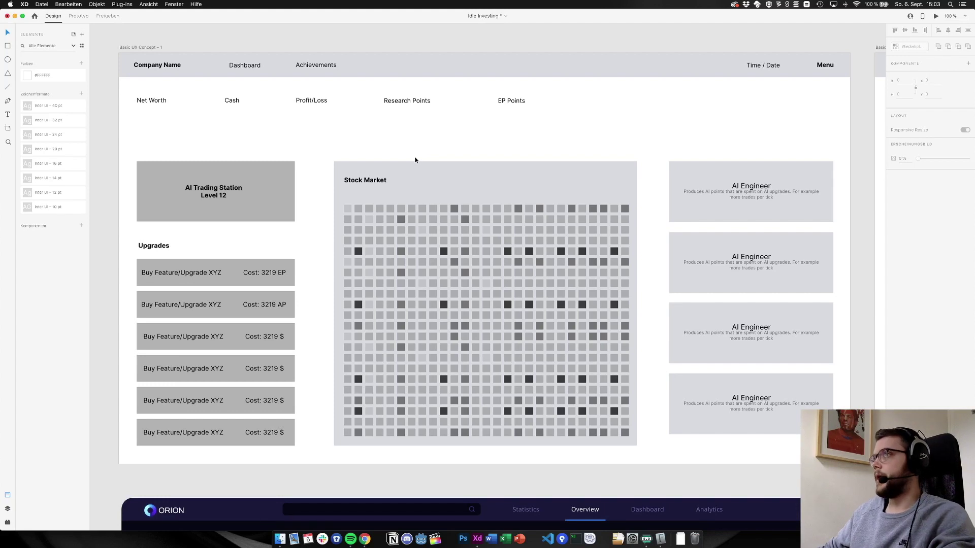
scroll(416, 161, down, 9)
scroll(415, 160, right, 4)
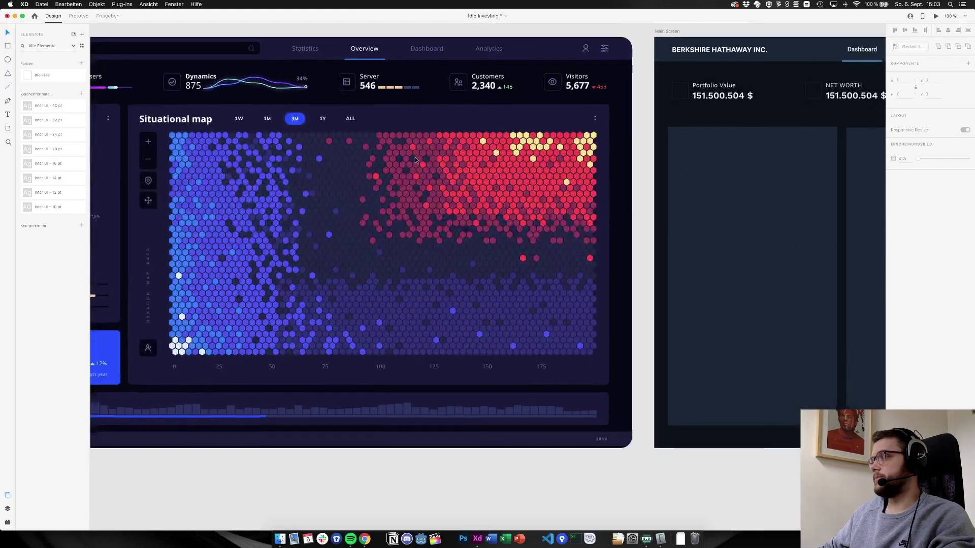
scroll(391, 157, left, 3)
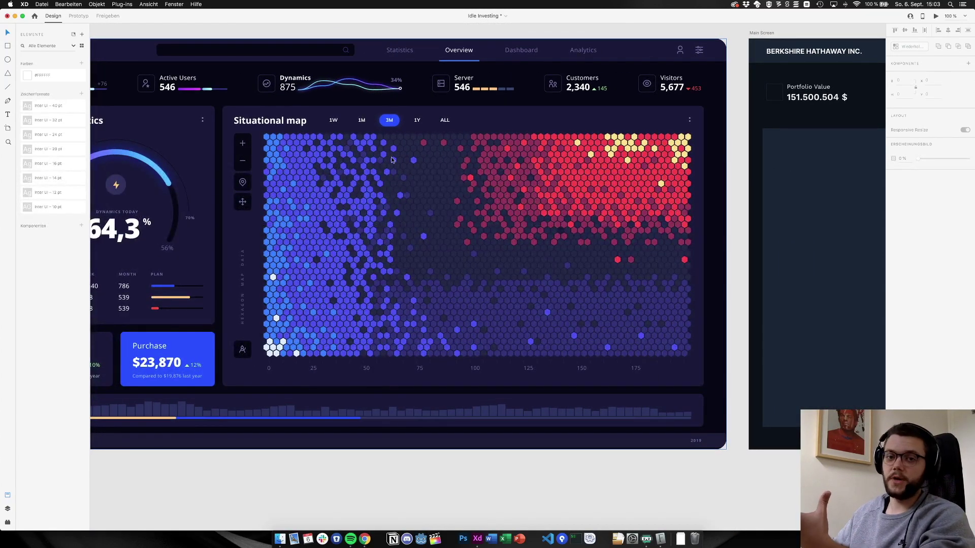
scroll(391, 156, right, 1)
scroll(391, 157, right, 14)
scroll(389, 156, left, 3)
scroll(390, 157, right, 1)
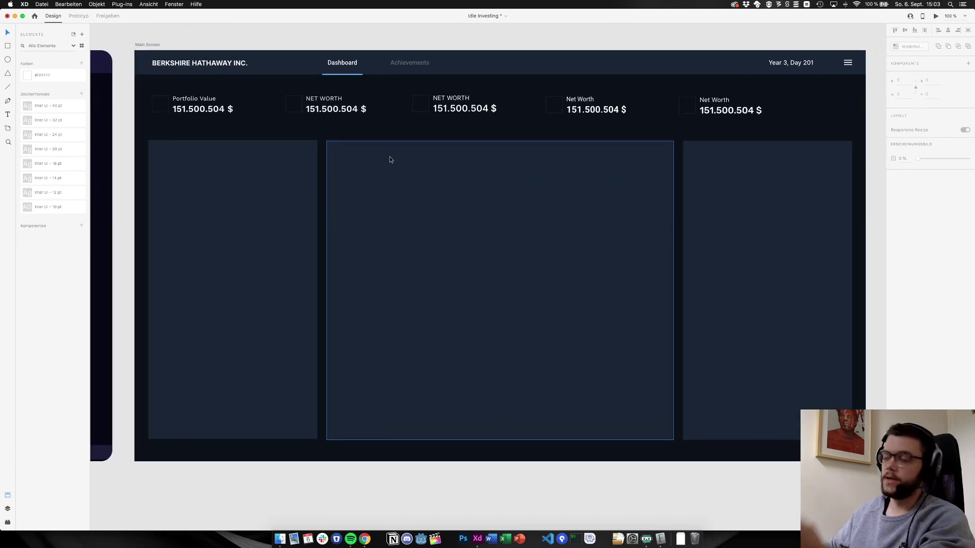
scroll(391, 158, up, 2)
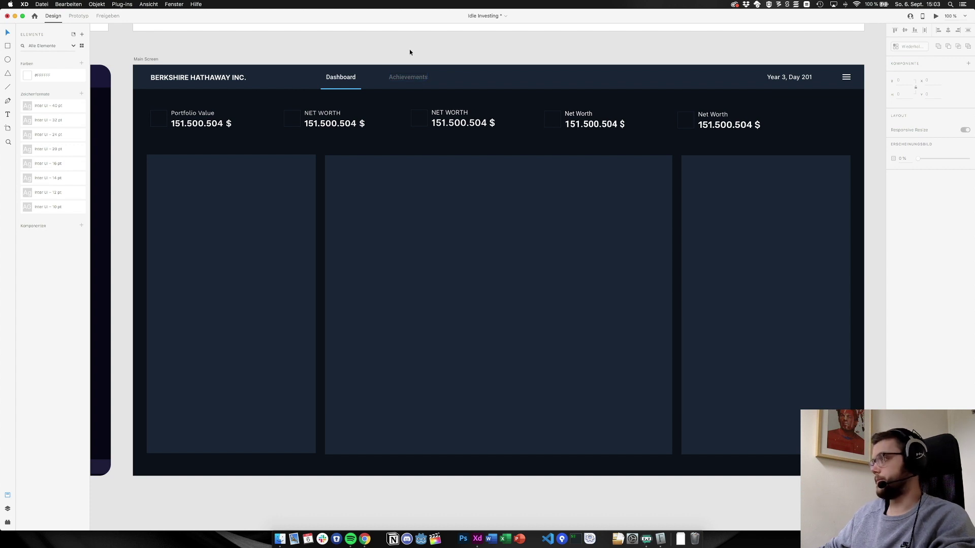
Compare the Orion reference dashboard's stat row and panels with the header and stat row of the Main Screen
scroll(410, 52, up, 2)
scroll(253, 44, down, 1)
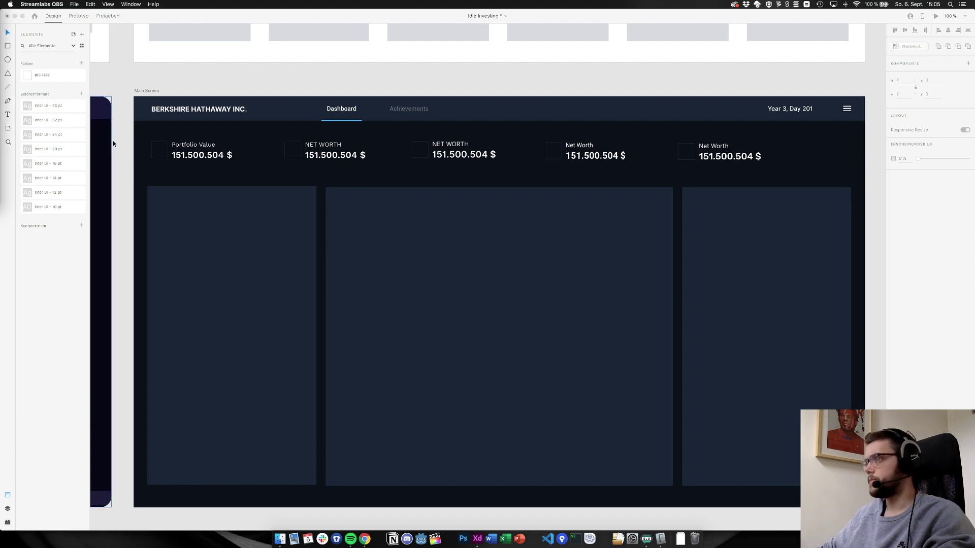
scroll(199, 155, left, 10)
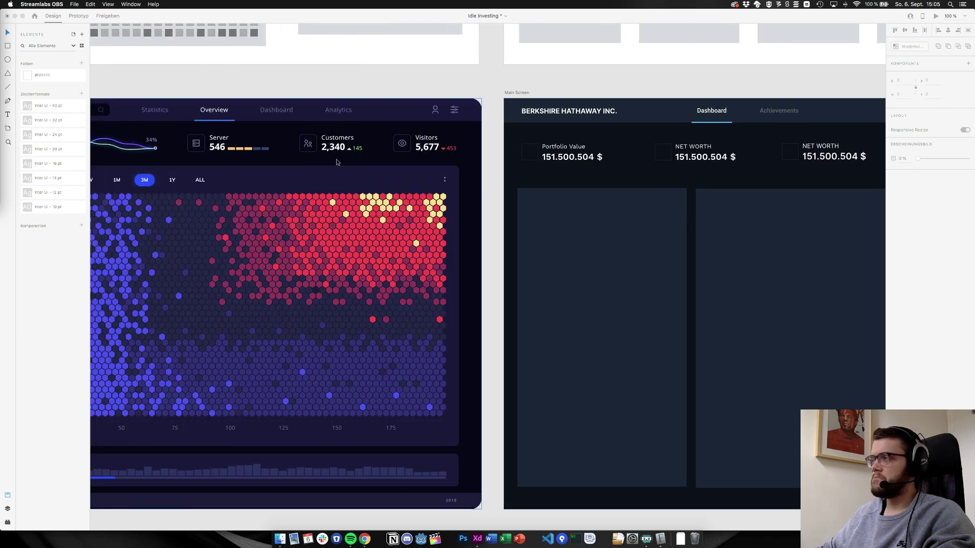
scroll(328, 150, left, 3)
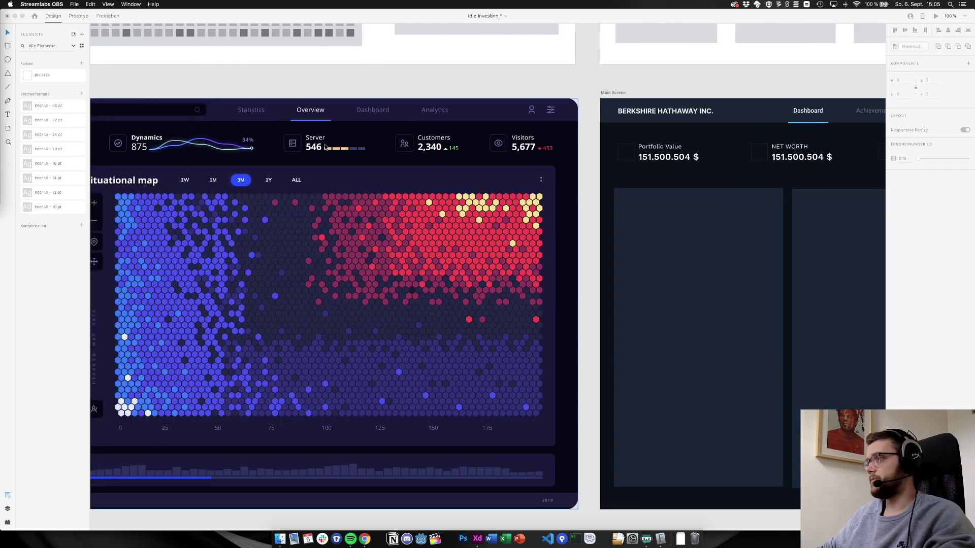
scroll(325, 147, left, 7)
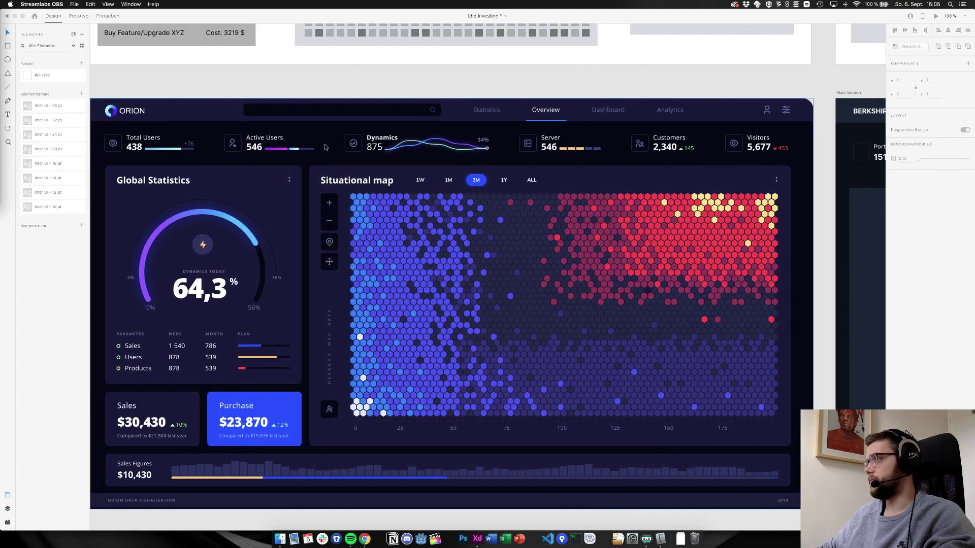
scroll(325, 147, left, 1)
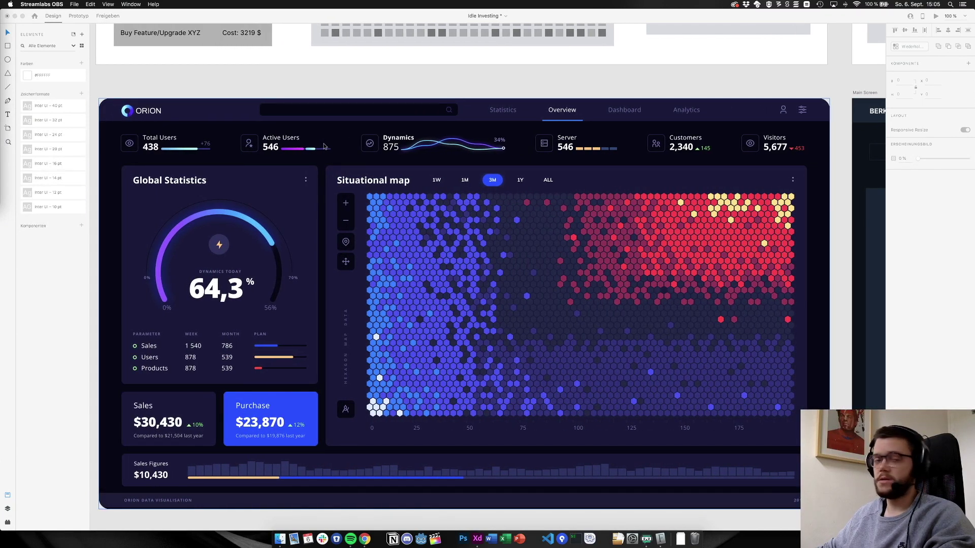
scroll(325, 147, right, 15)
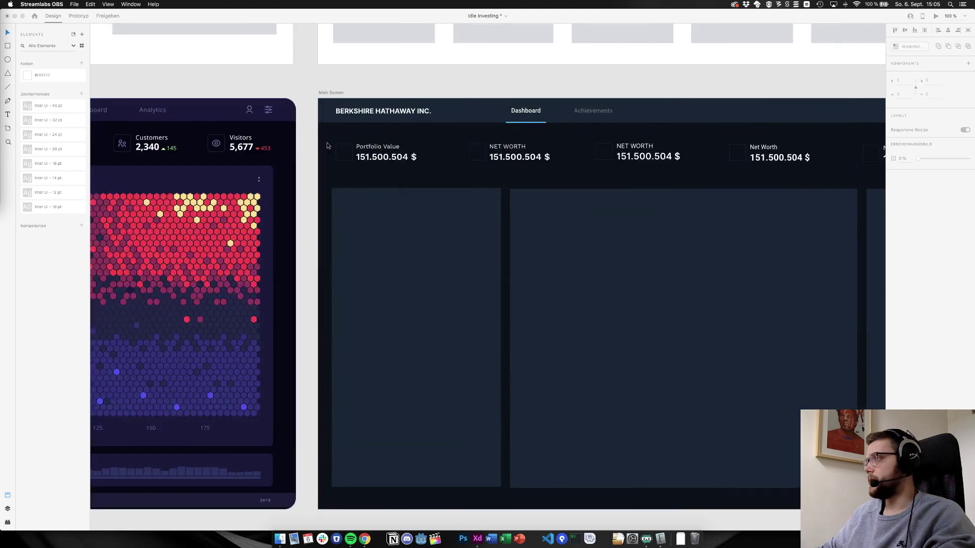
scroll(327, 145, left, 3)
scroll(634, 146, up, 2)
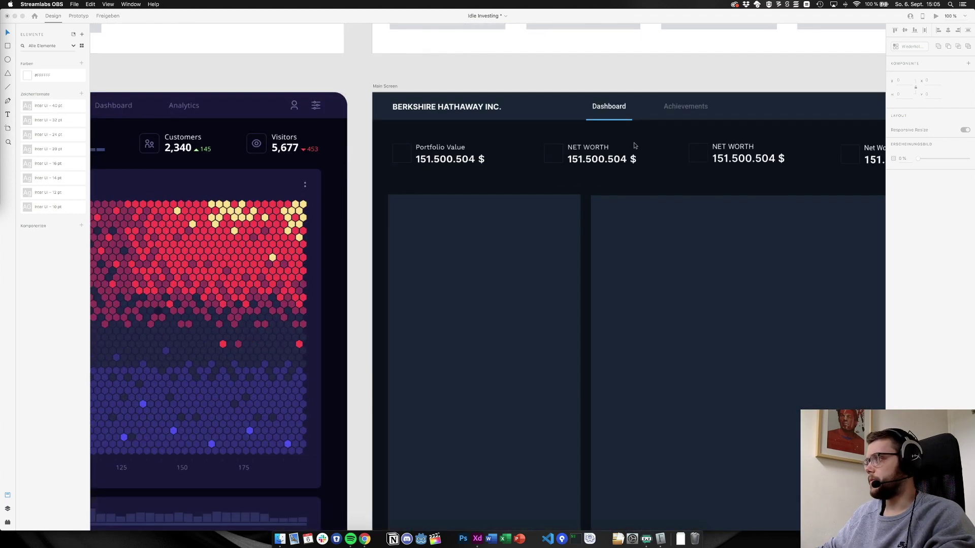
scroll(634, 145, up, 2)
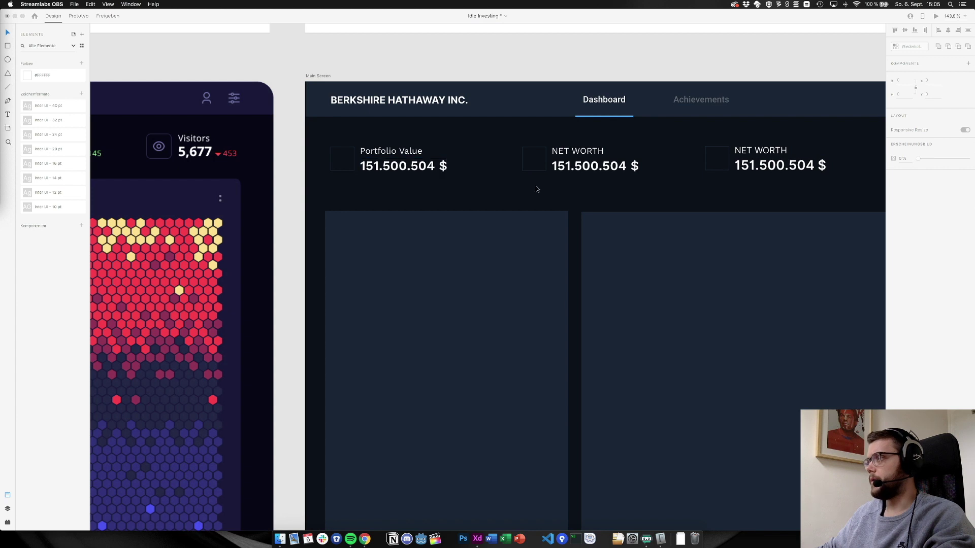
scroll(573, 199, down, 3)
scroll(573, 199, right, 3)
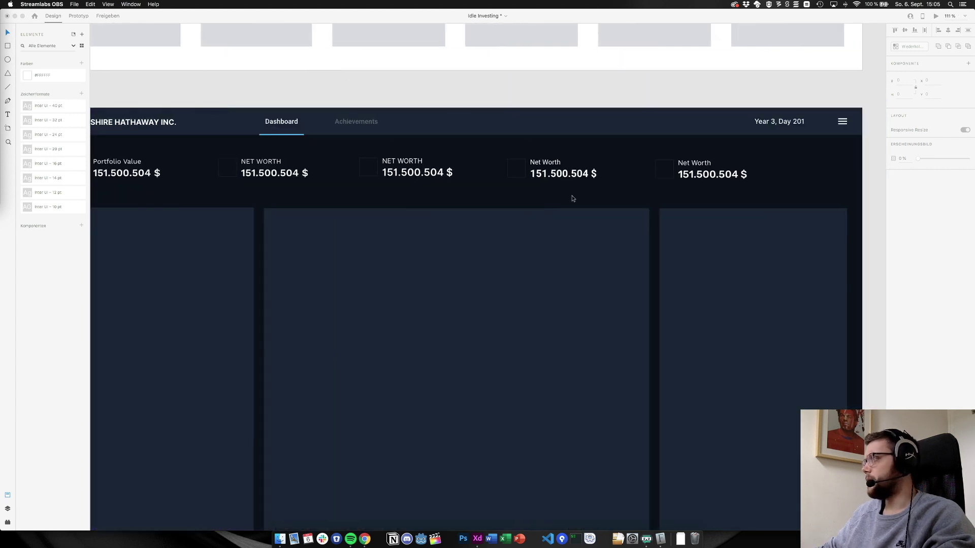
Check the company name's font in the Main Screen header and set the Dashboard and Achievements labels to Inter UI
scroll(256, 148, left, 2)
click(239, 133)
scroll(228, 127, left, 2)
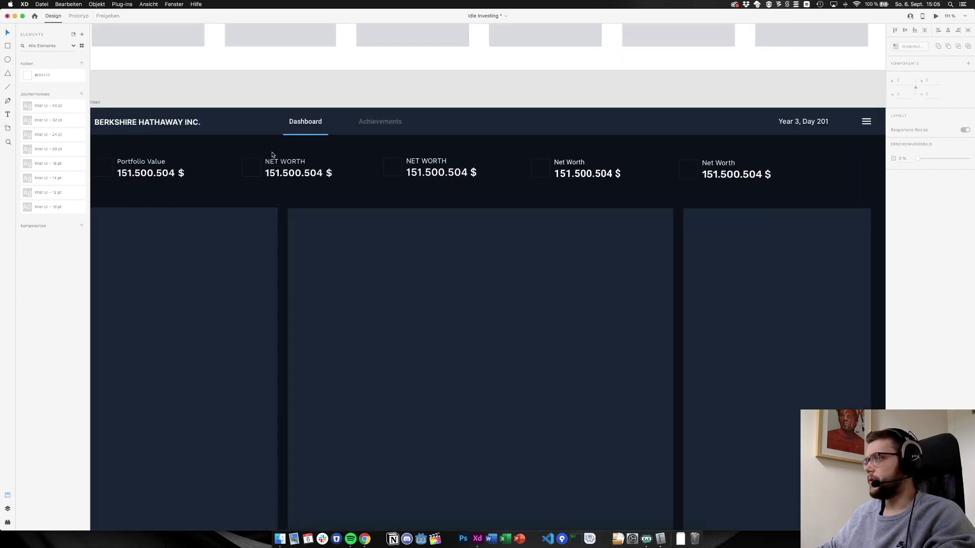
click(220, 120)
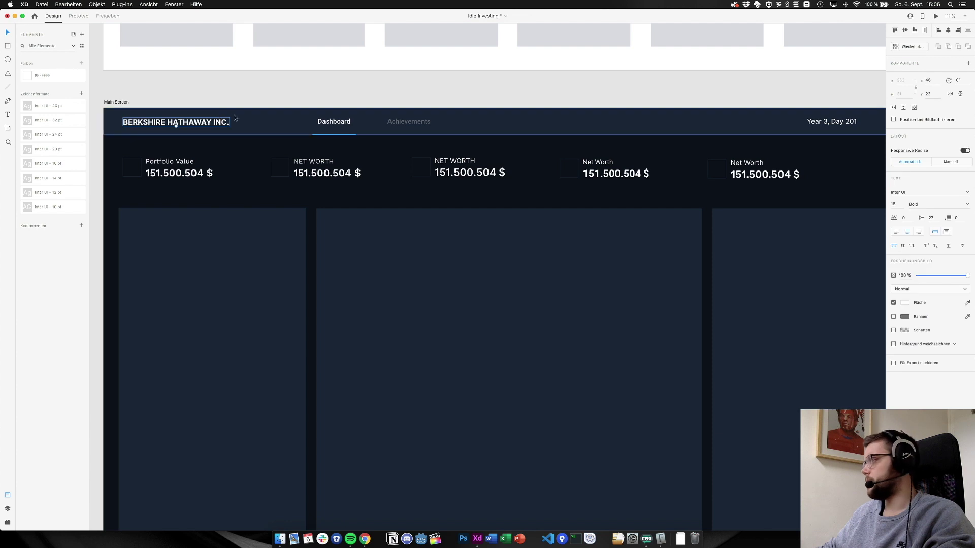
click(336, 124)
shift+click(402, 124)
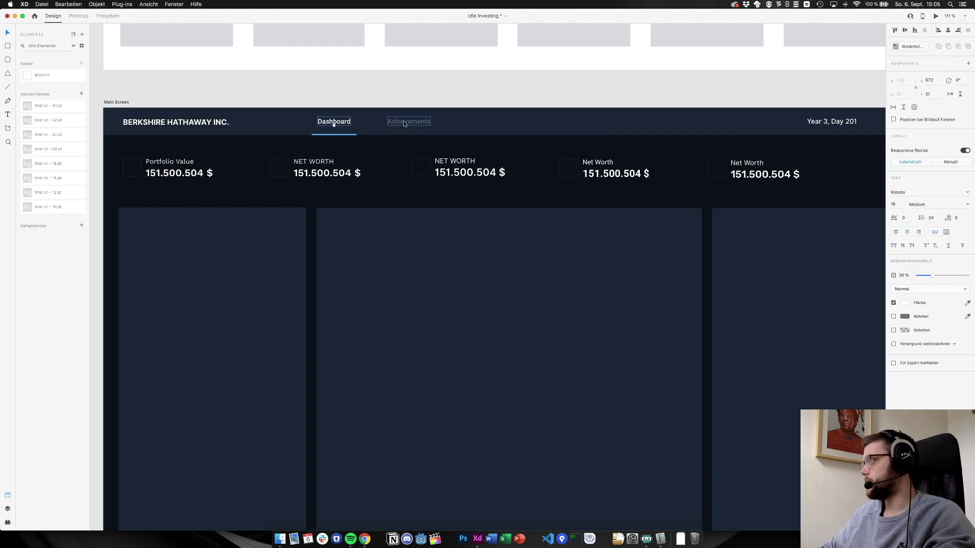
click(951, 192)
text(Inter UI)
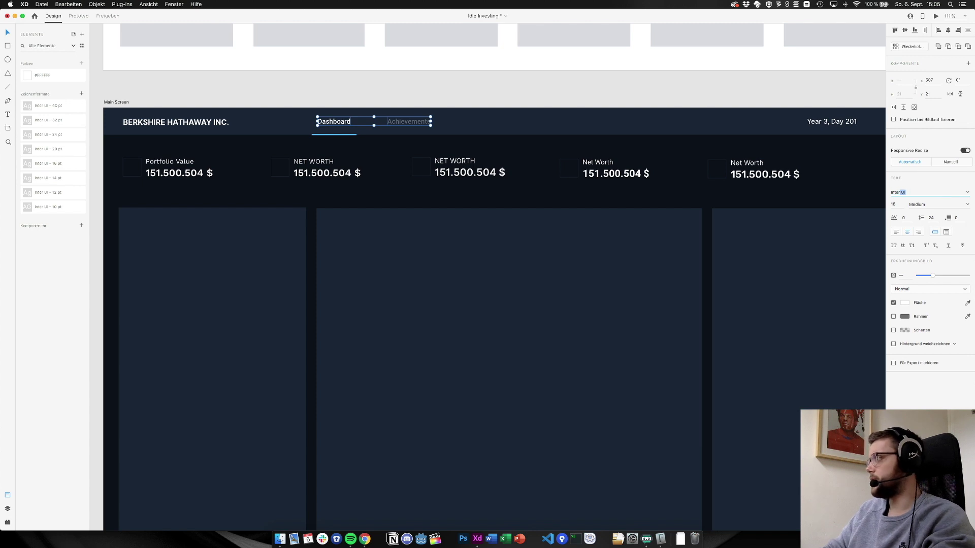
key(Return)
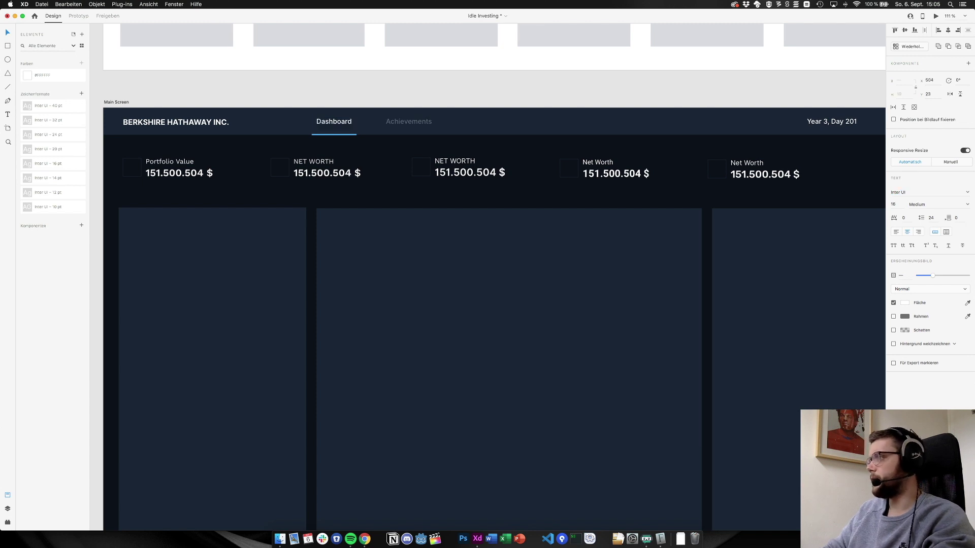
Check the font settings of the year and day text in the Main Screen header
click(815, 122)
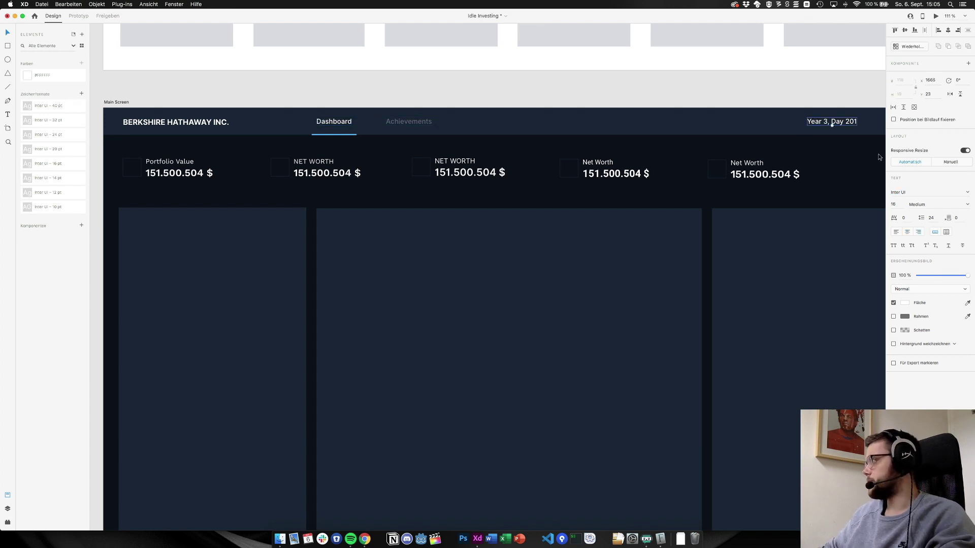
scroll(817, 169, right, 5)
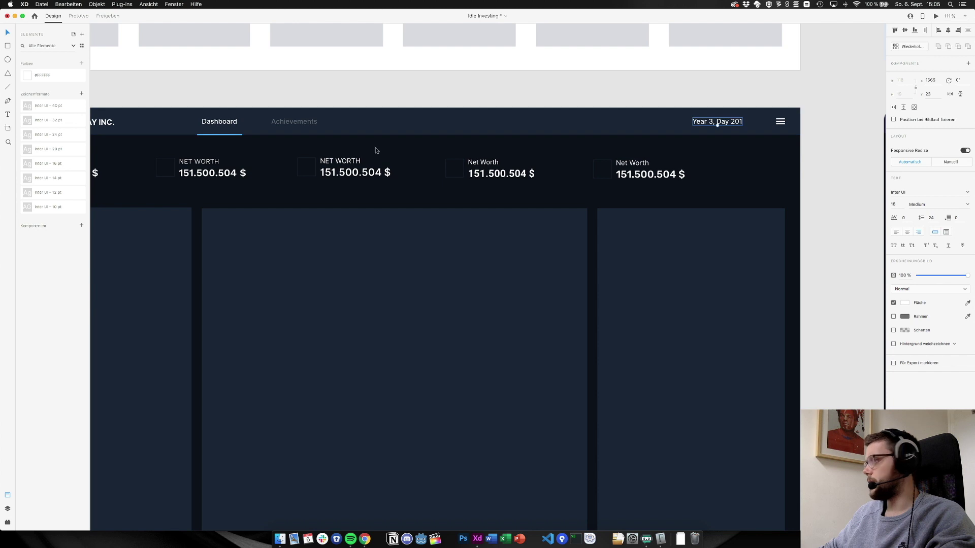
scroll(591, 158, left, 8)
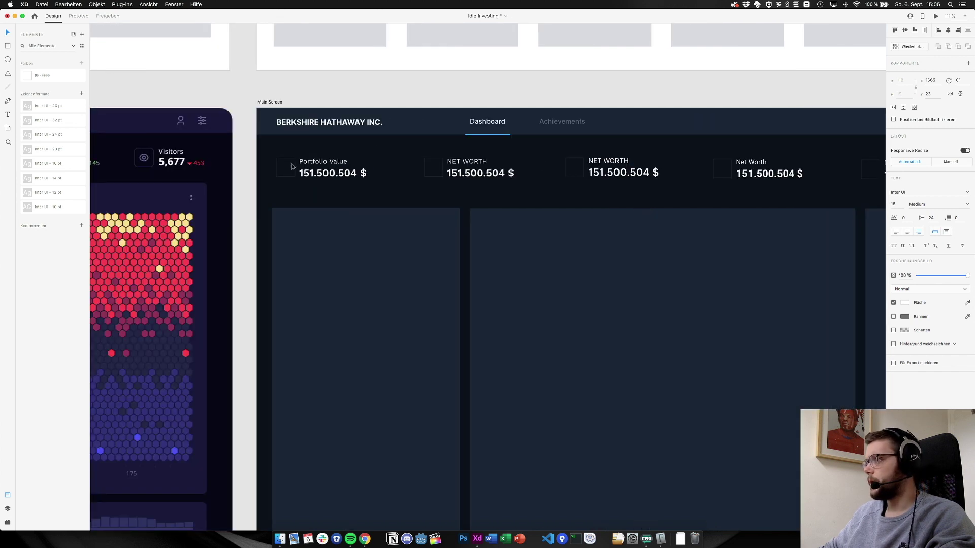
Delete the four Net Worth stat blocks with their icon squares, keeping only the Portfolio Value block
scroll(345, 172, right, 12)
click(612, 174)
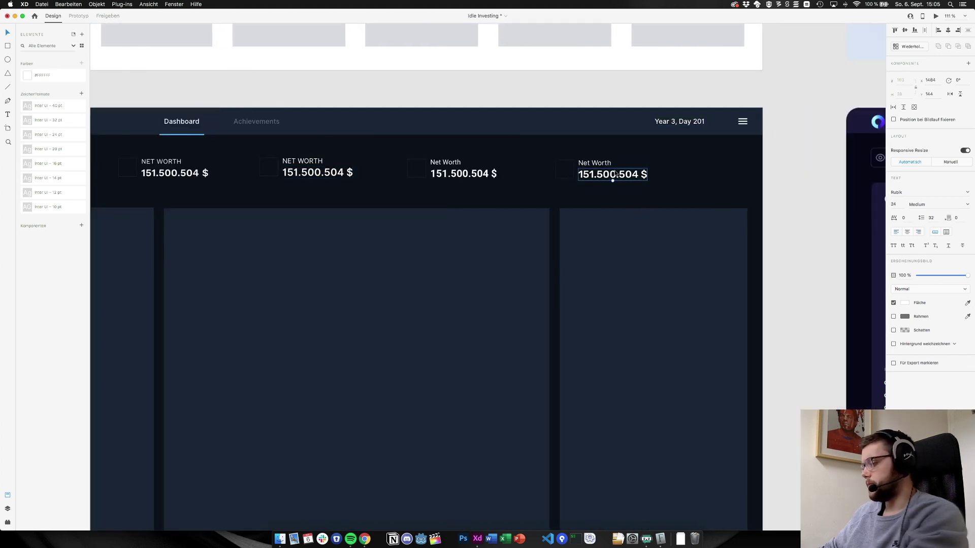
drag(796, 159, 118, 182)
key(BackSpace)
Set the font of the Portfolio Value label and its amount to Inter UI
scroll(165, 184, left, 10)
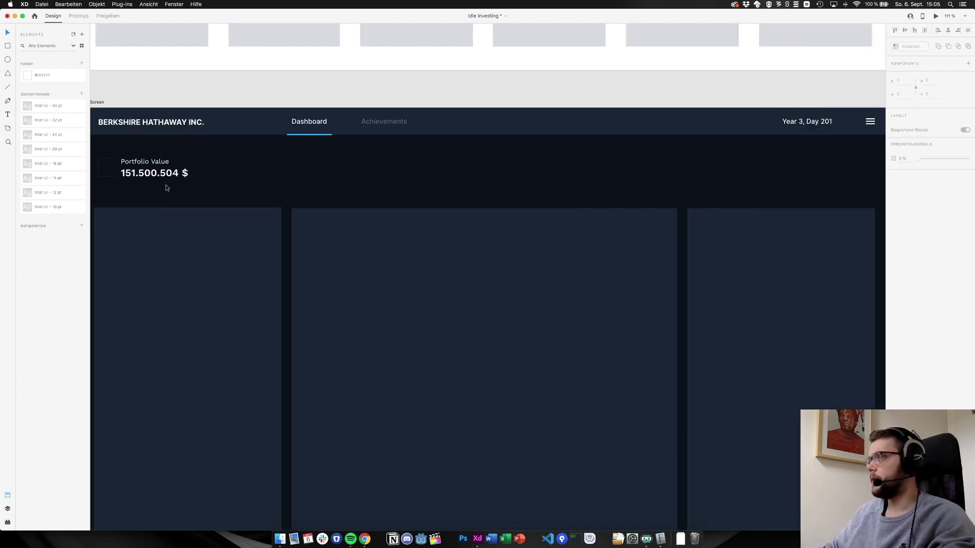
scroll(324, 163, up, 5)
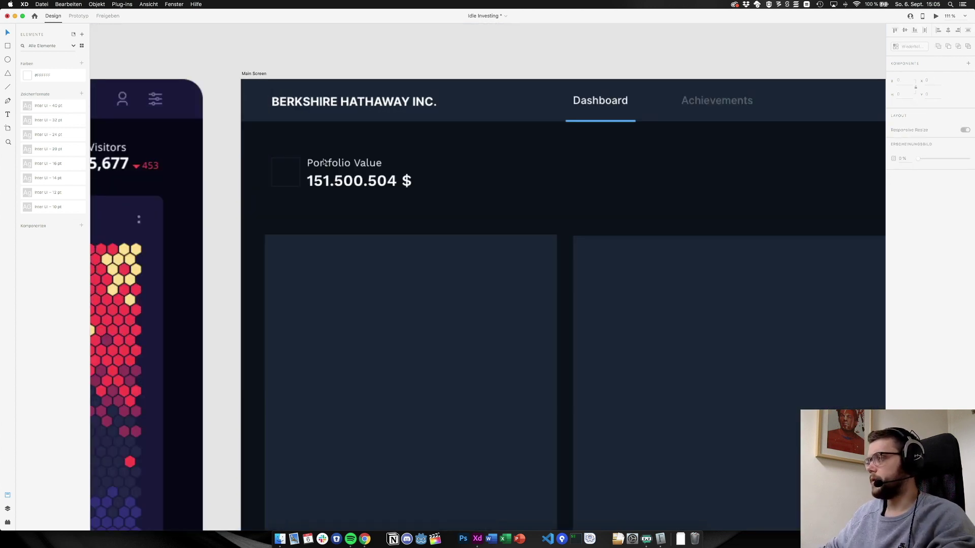
click(406, 186)
shift+click(373, 168)
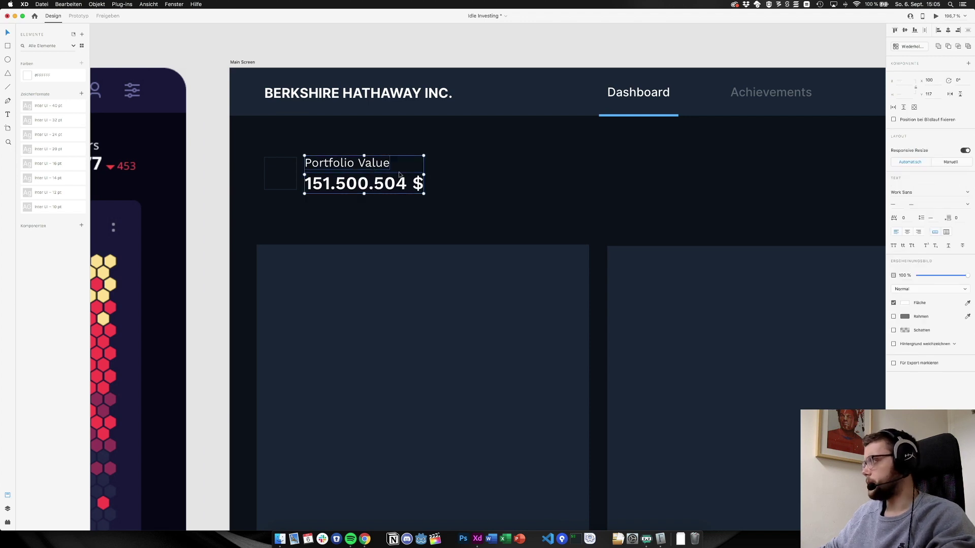
click(902, 195)
text(Inter UI)
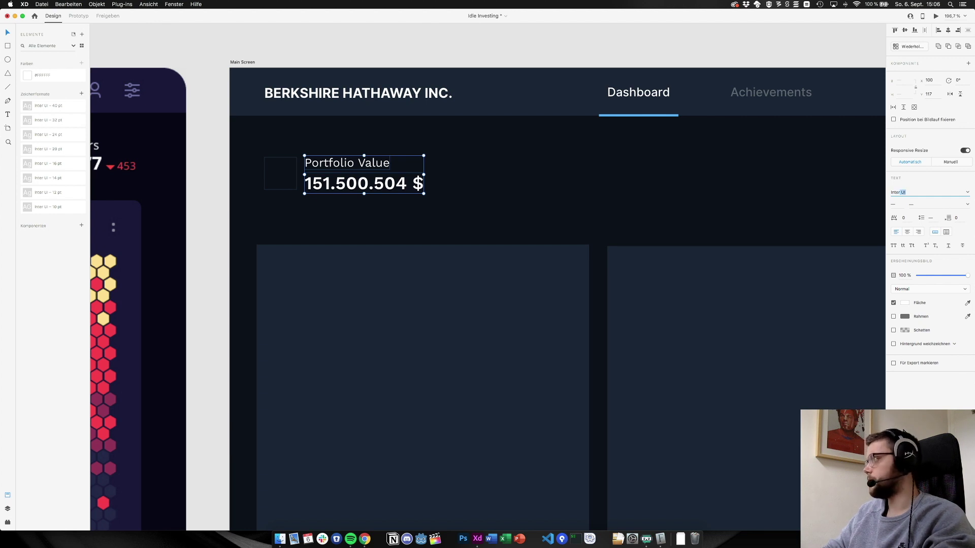
key(Return)
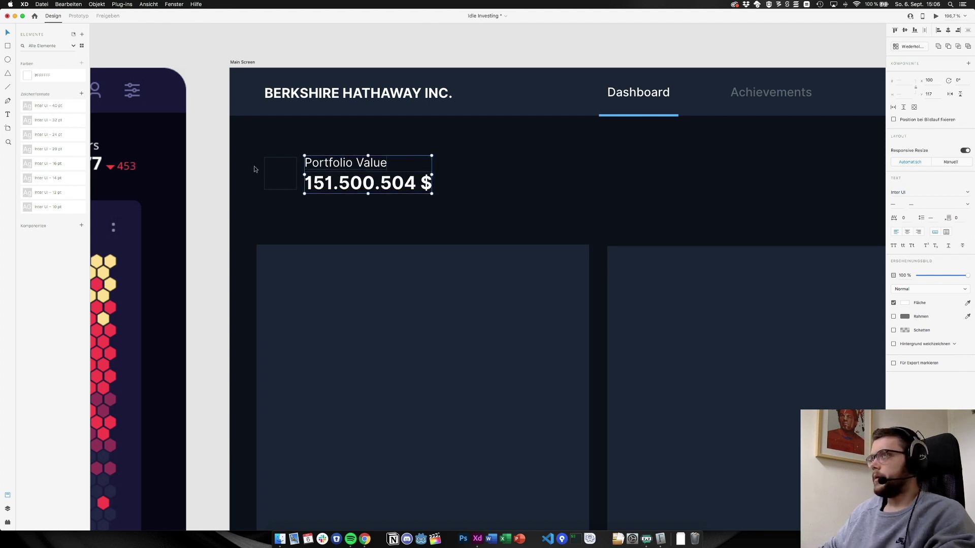
Inspect the text settings of the Portfolio Value label and compare it with the amount below
click(212, 177)
click(355, 183)
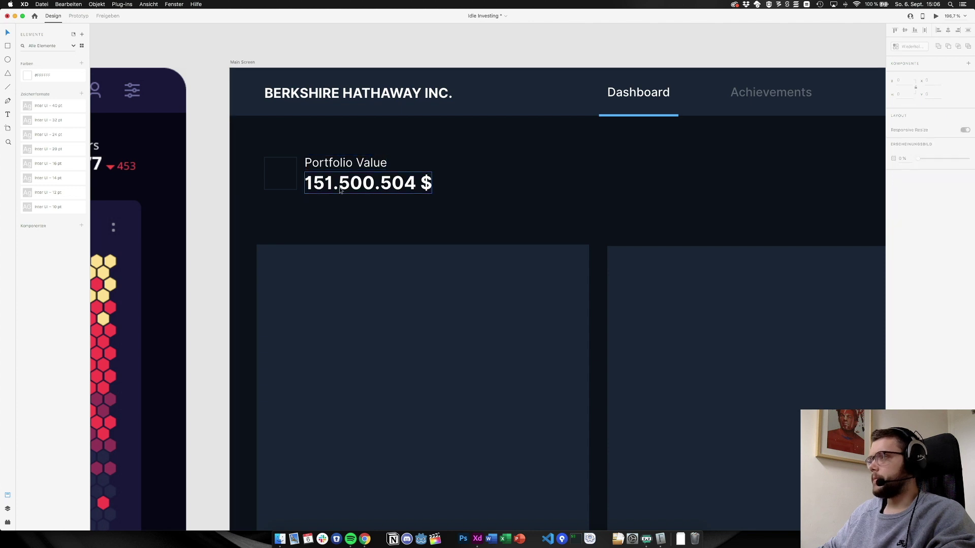
click(352, 164)
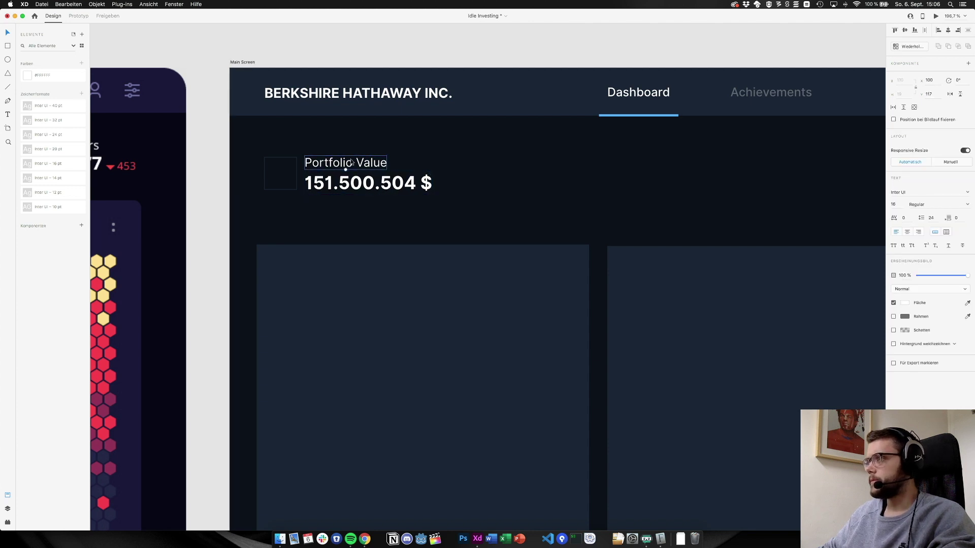
Compare the reference's Visitors icon box with the placeholder square beside Portfolio Value and select the square
scroll(296, 172, left, 5)
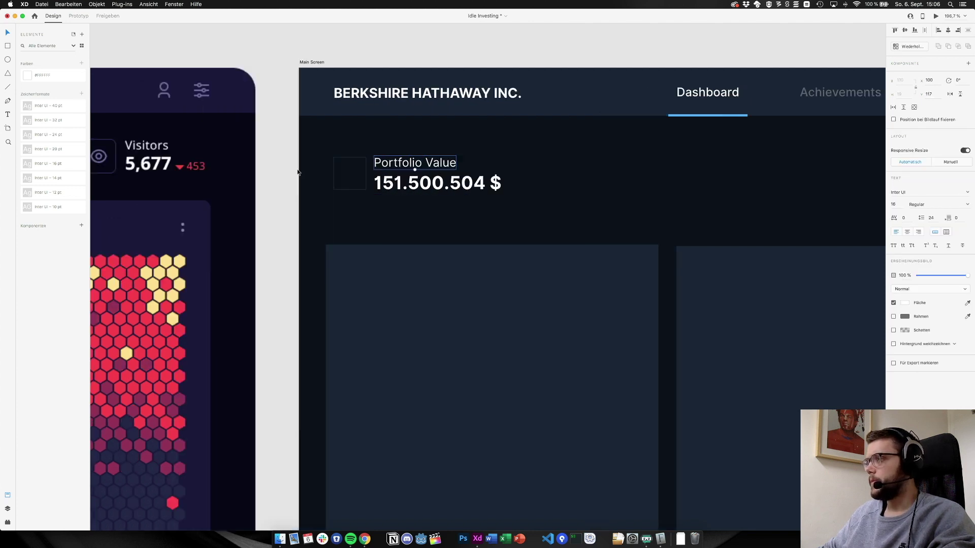
scroll(297, 171, right, 5)
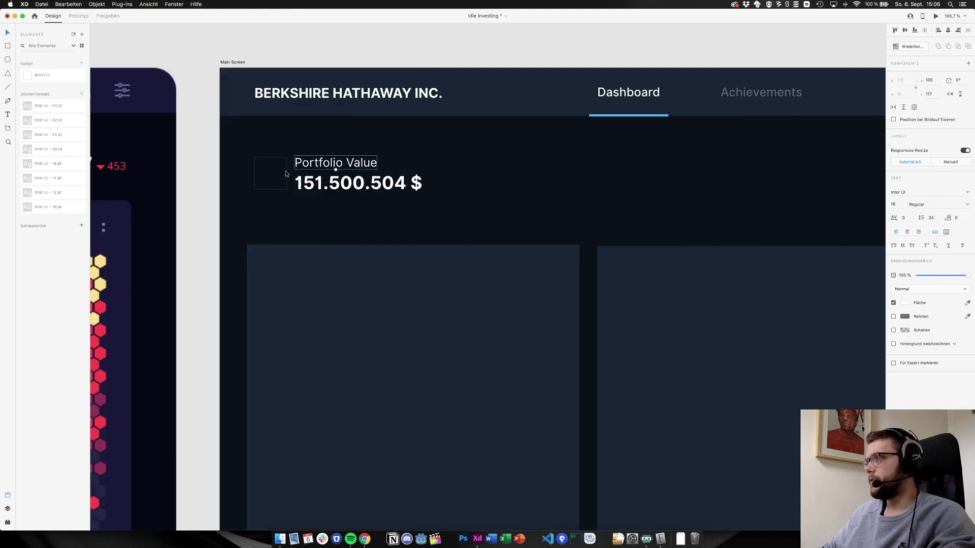
click(285, 172)
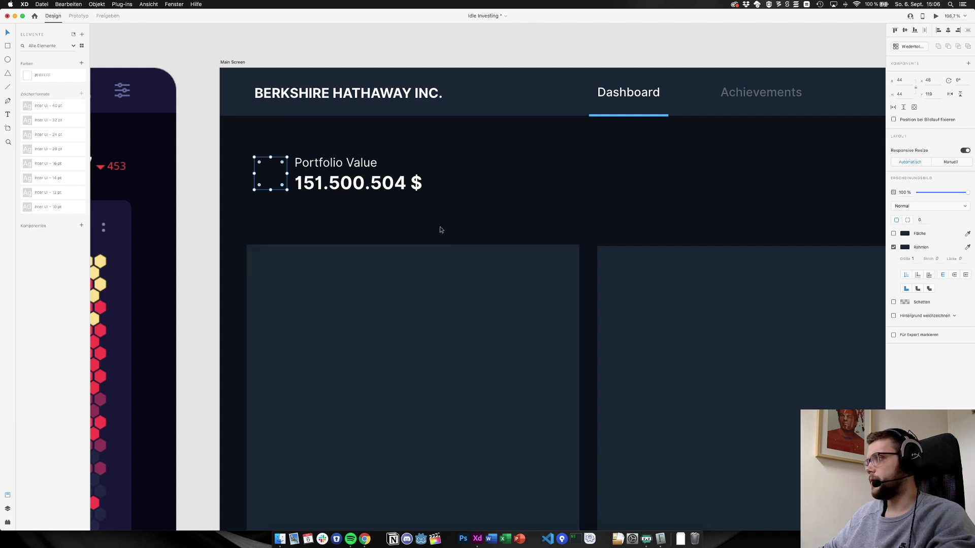
Compare the Portfolio Value label, amount and placeholder square with the reference's Visitors stat block
key(super+1)
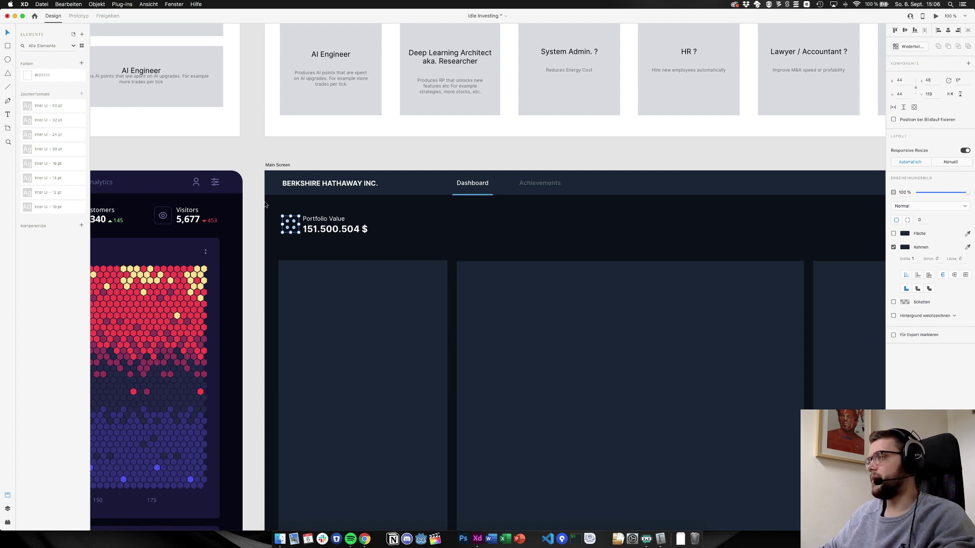
scroll(265, 204, up, 2)
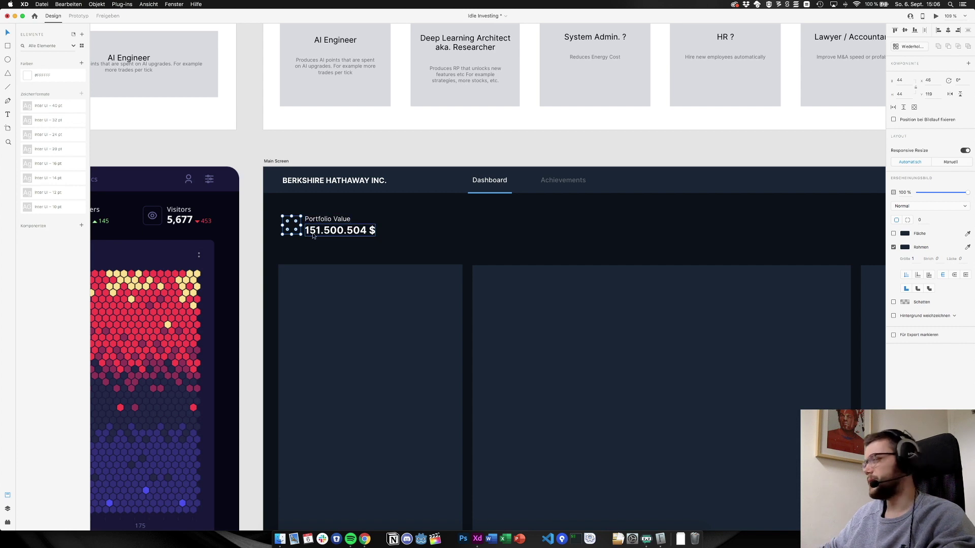
scroll(313, 236, up, 4)
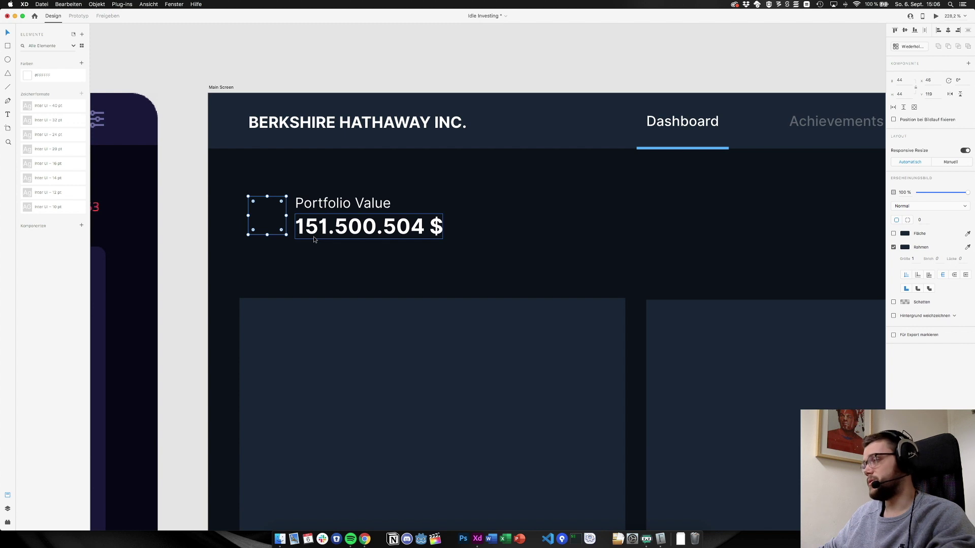
click(313, 236)
click(312, 204)
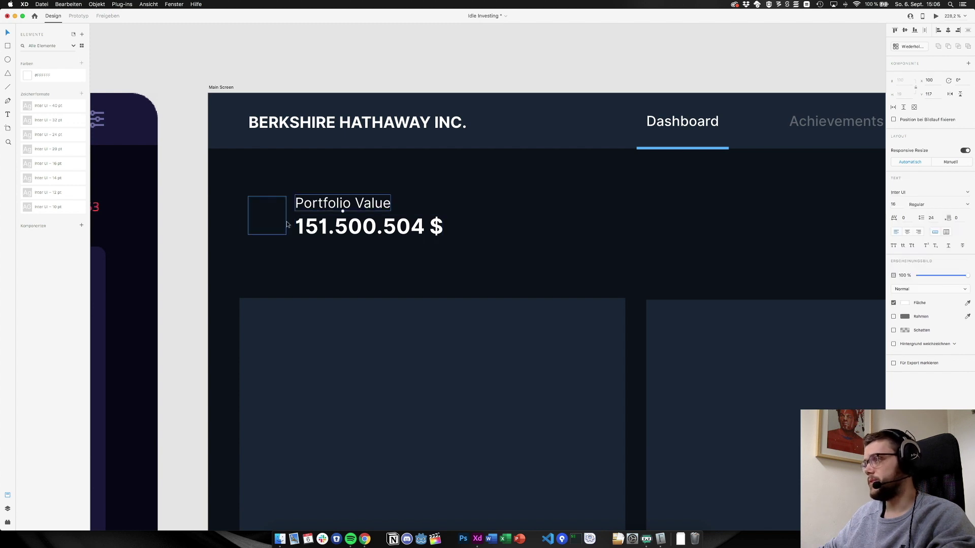
click(267, 215)
click(340, 193)
click(341, 197)
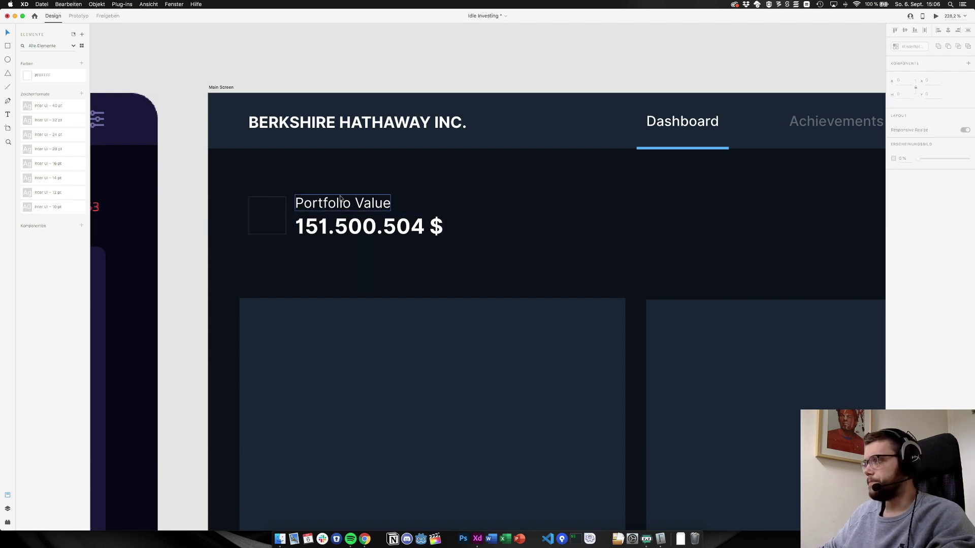
key(super+1)
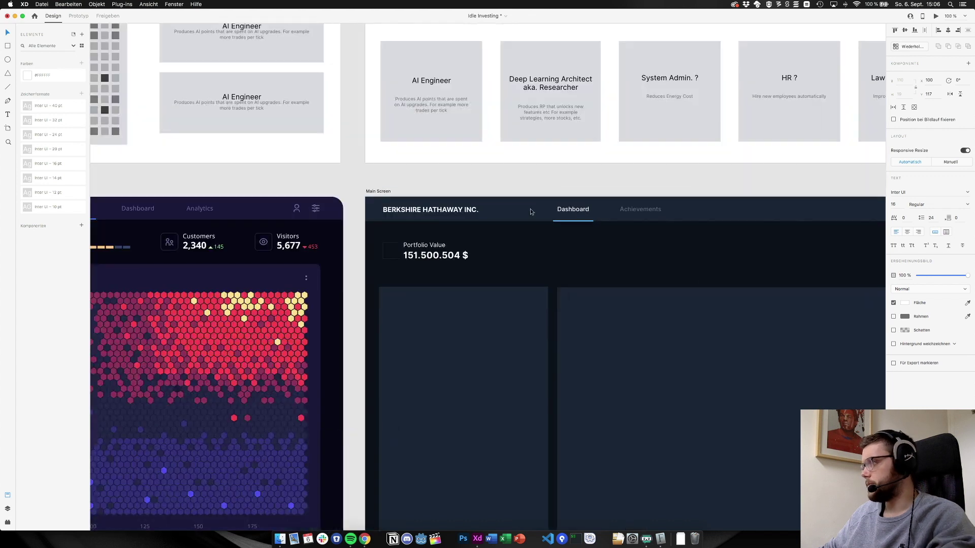
scroll(478, 171, right, 2)
click(478, 174)
scroll(478, 173, right, 1)
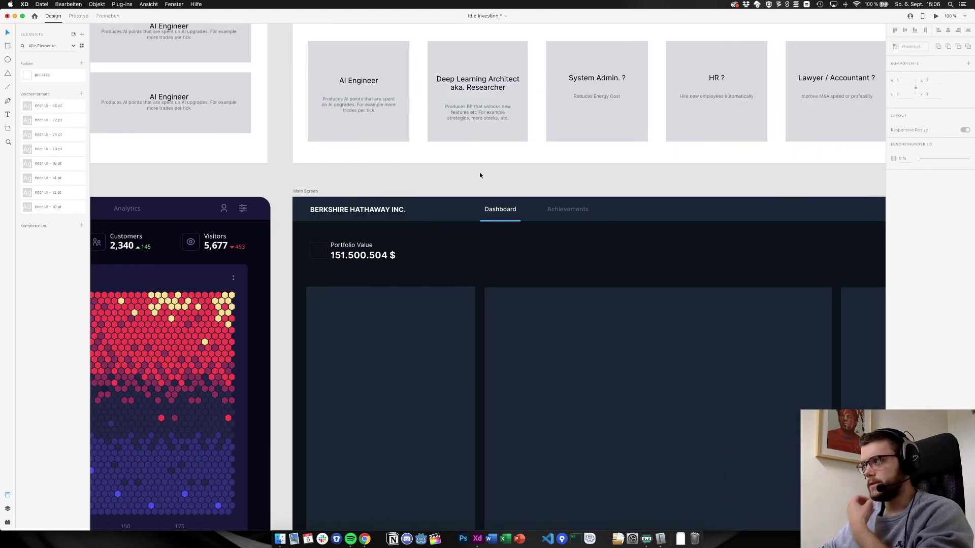
Examine the text settings and positions of the portfolio amount and the label above it
click(388, 258)
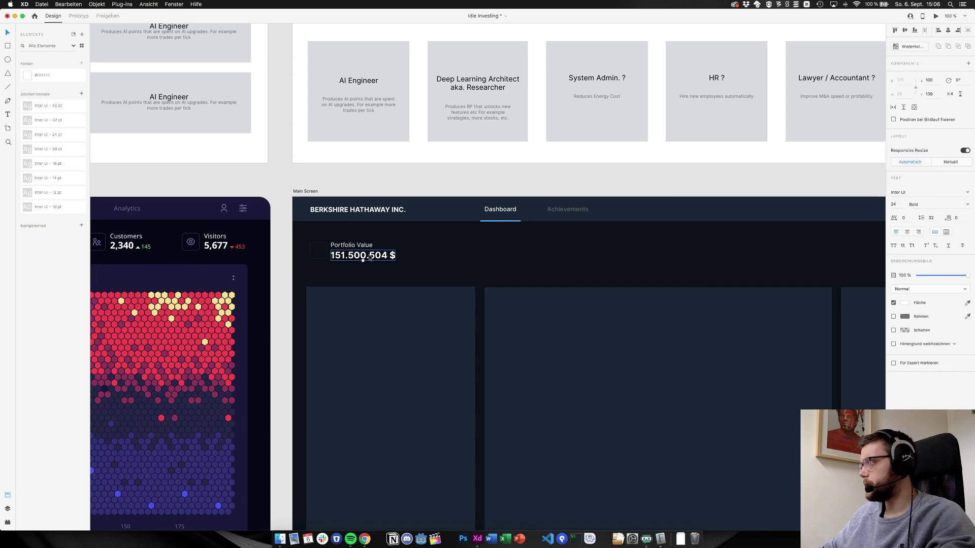
click(390, 184)
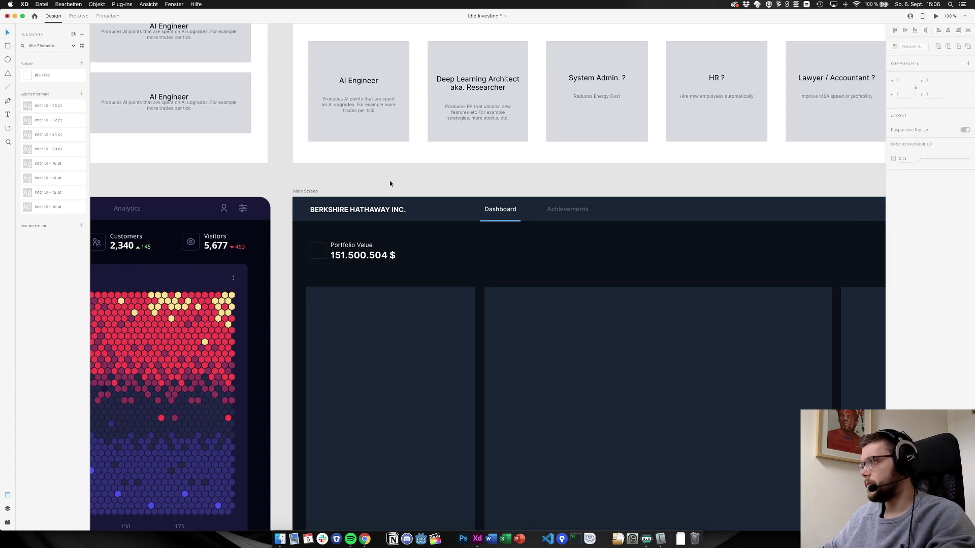
scroll(389, 185, right, 5)
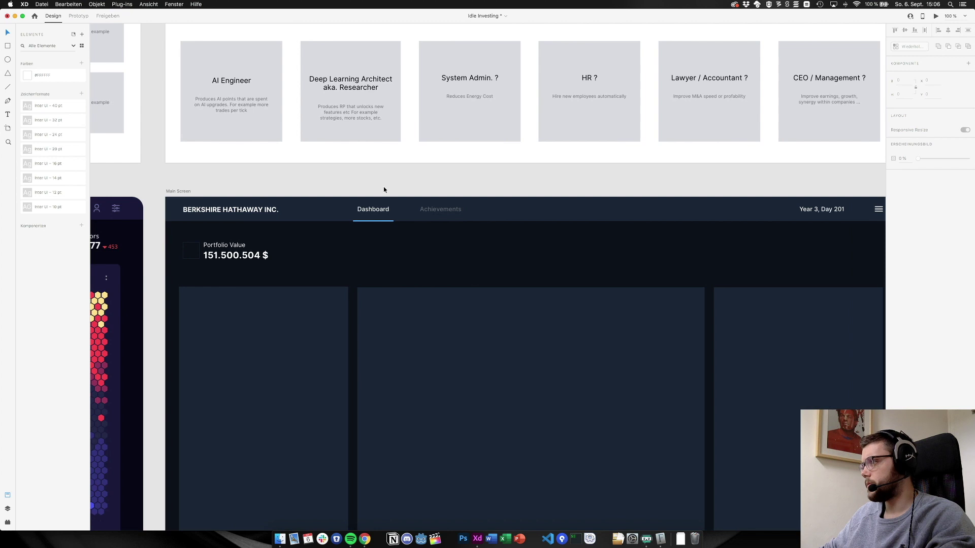
scroll(384, 189, left, 5)
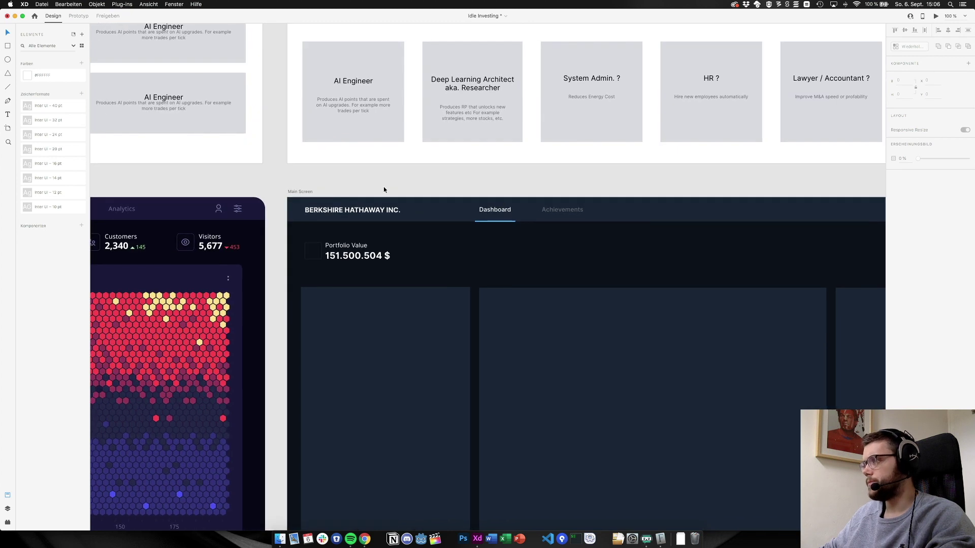
click(362, 256)
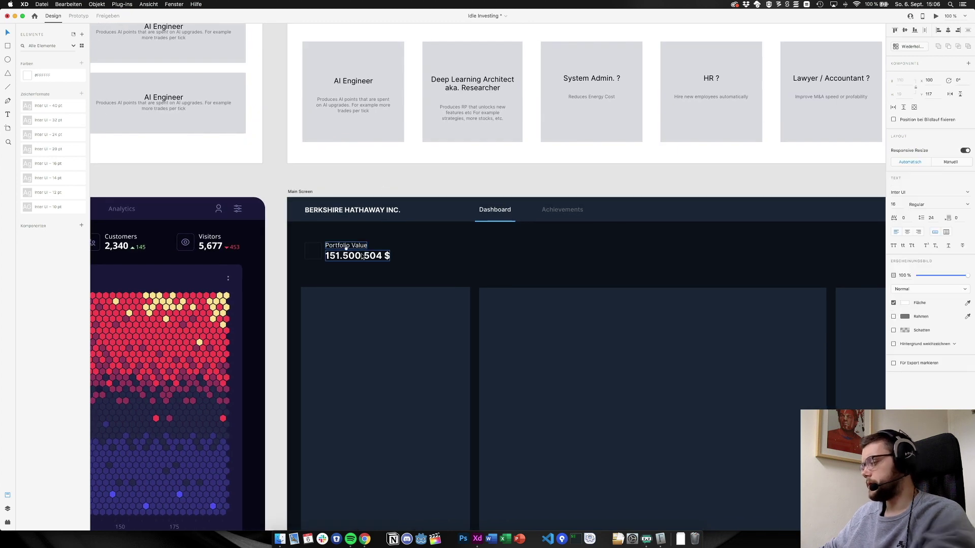
double_click(362, 256)
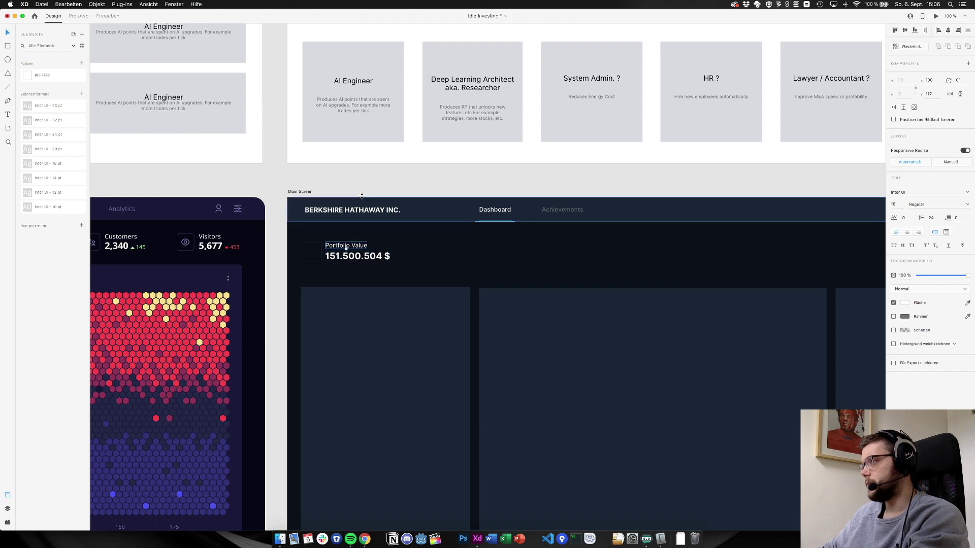
click(363, 180)
click(358, 259)
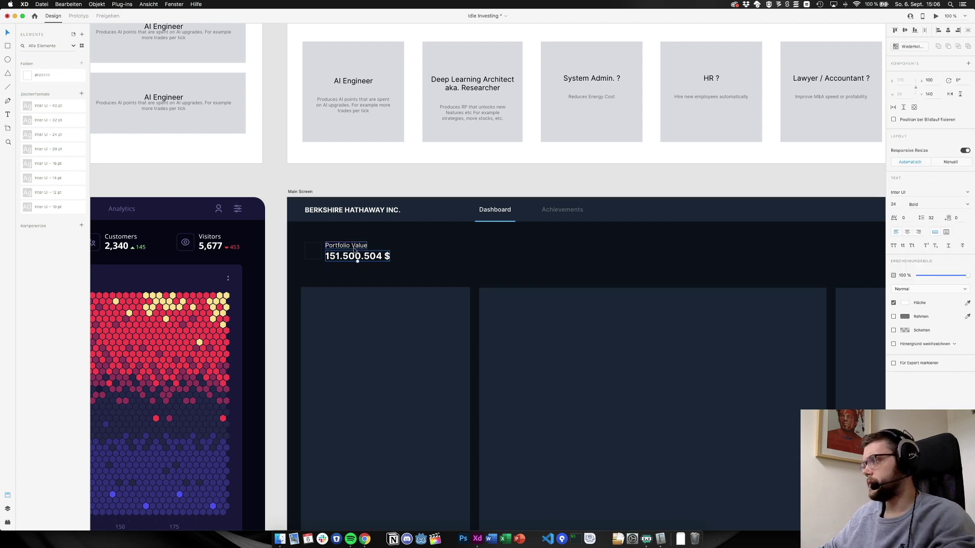
click(348, 247)
click(348, 159)
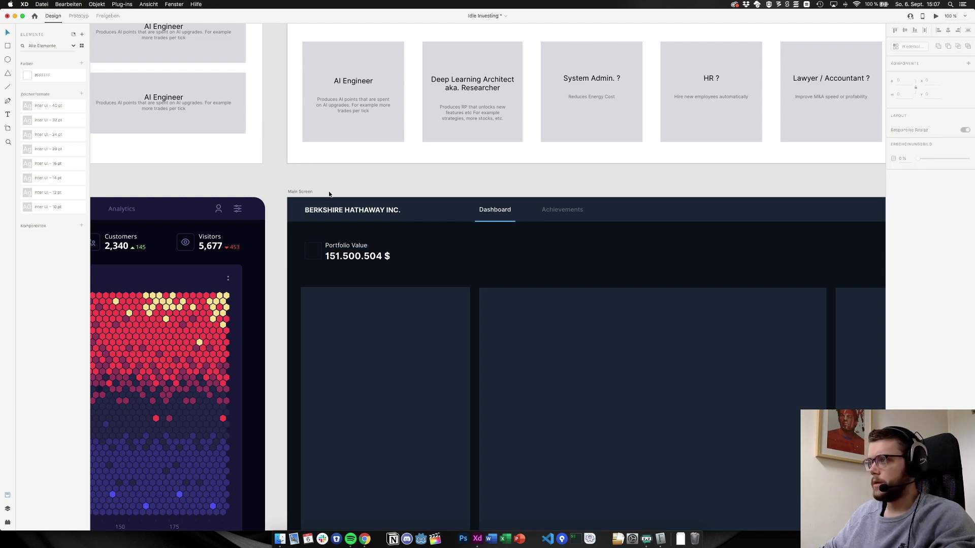
Try a fixed-size text box on the portfolio amount, briefly show the layout grid, and return the amount to auto width
click(350, 259)
click(946, 232)
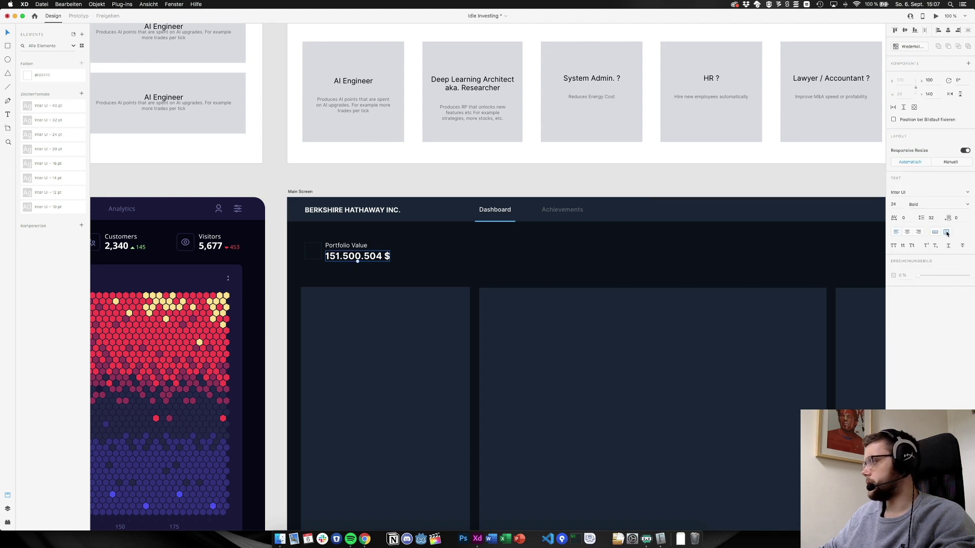
key(super+shift+apostrophe)
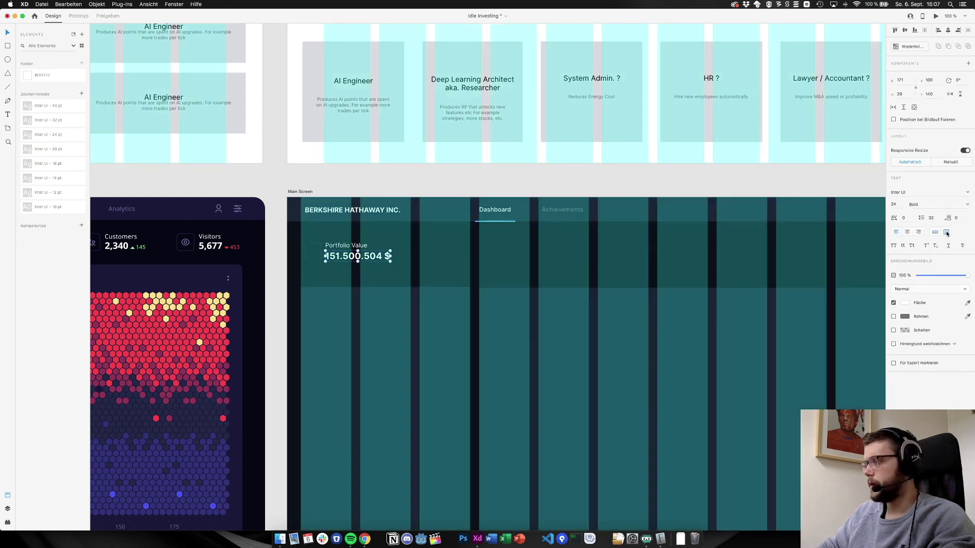
key(super+shift+apostrophe)
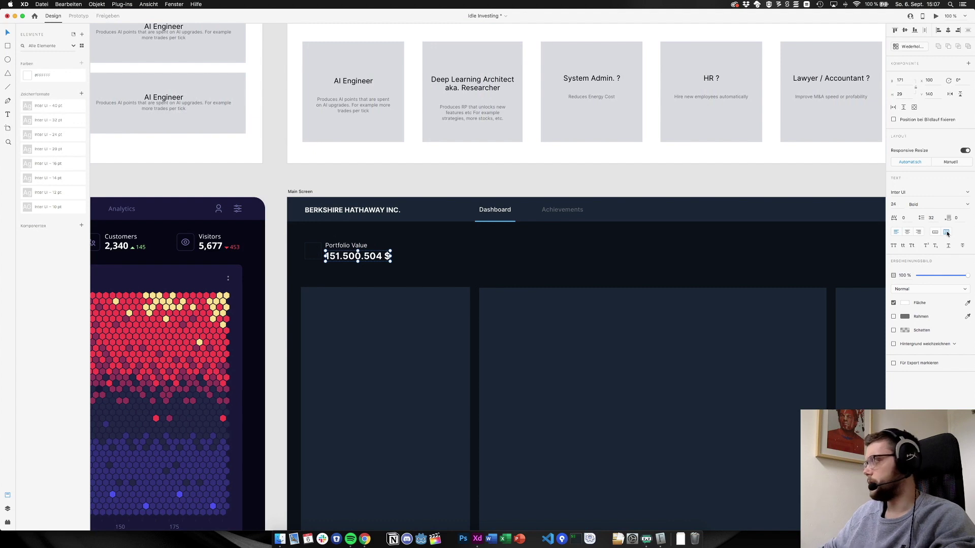
click(935, 233)
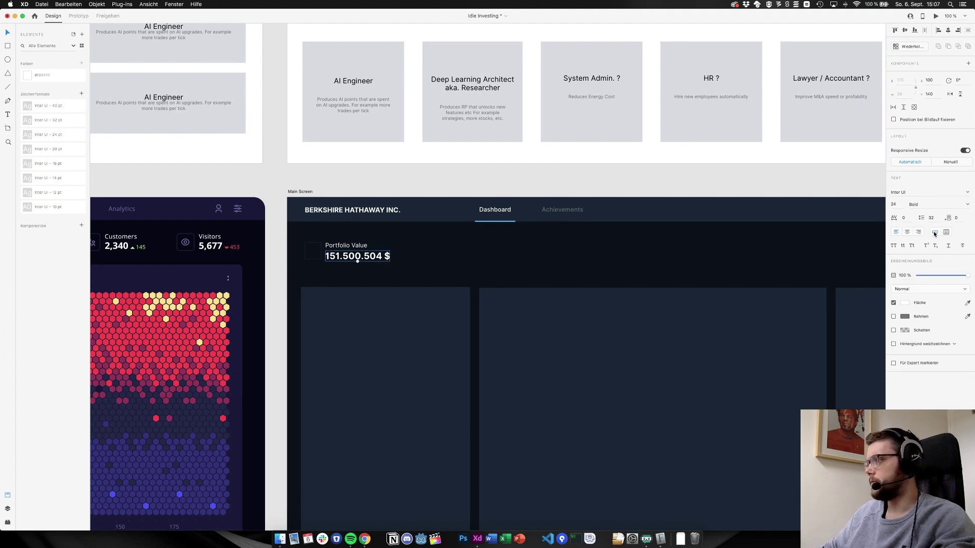
click(292, 182)
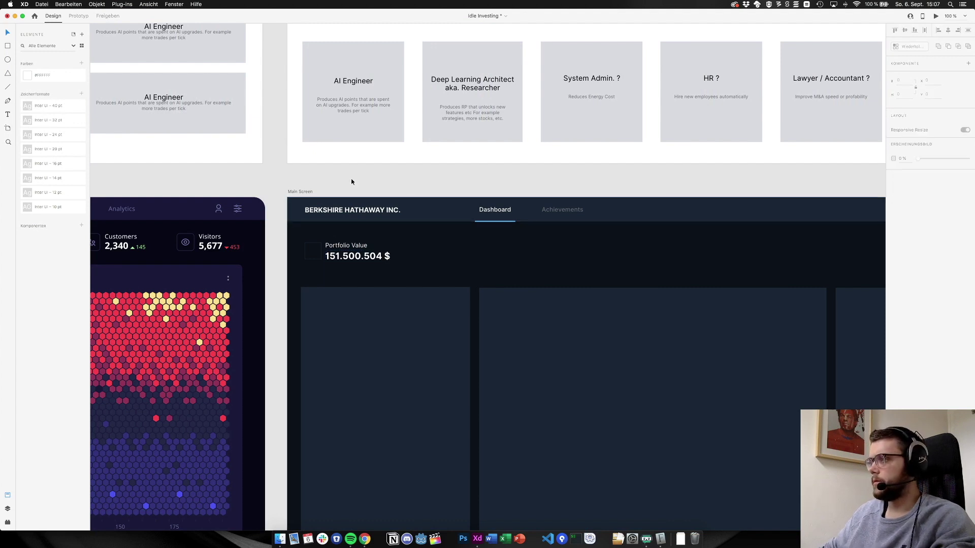
Try the portfolio amount two pixels higher, closer to its label, and move it back down
click(318, 258)
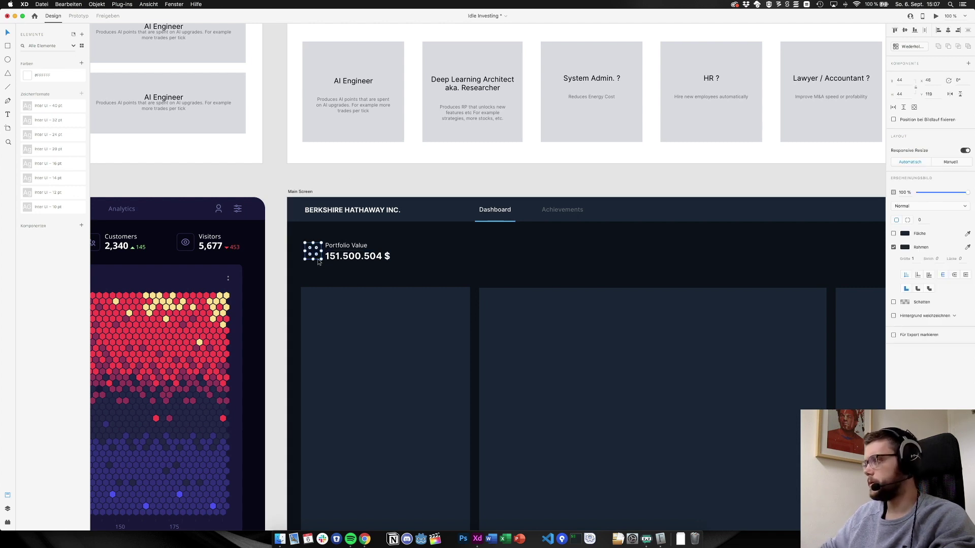
click(359, 171)
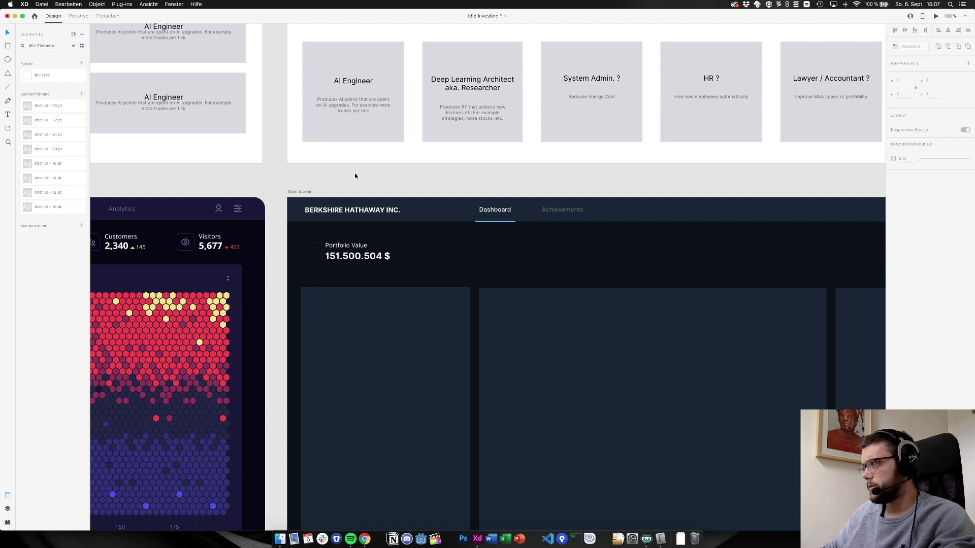
click(387, 256)
key(Up)
key(Up)
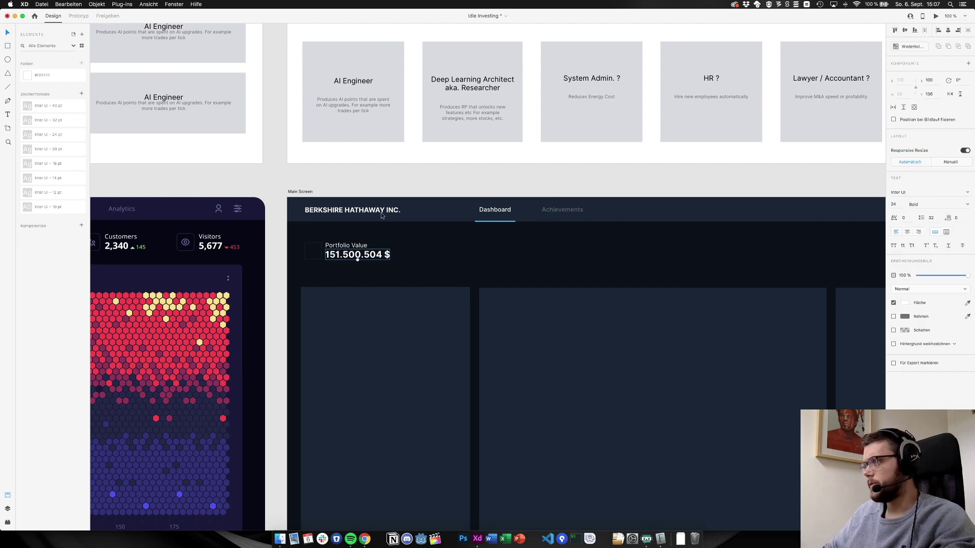
click(383, 177)
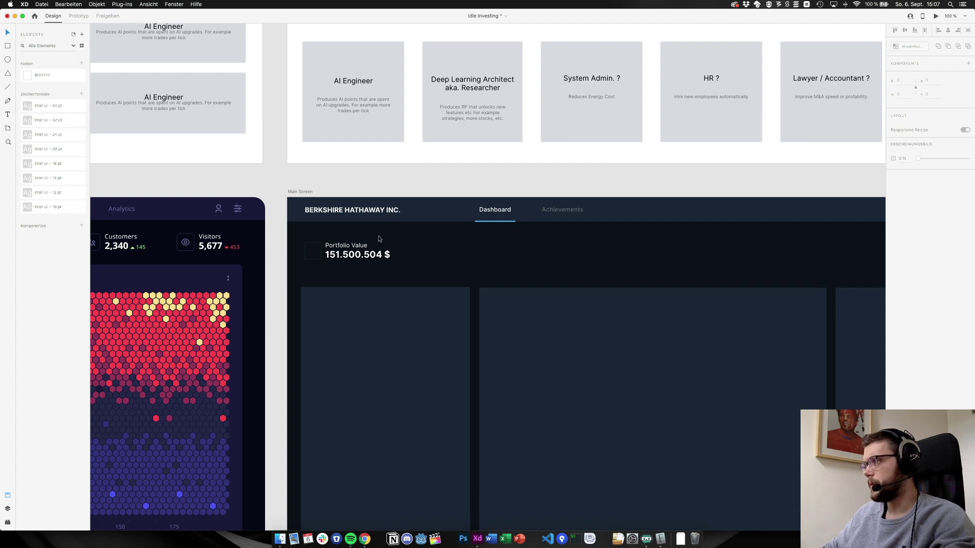
click(384, 257)
drag(384, 258, 384, 259)
Resize the placeholder square beside Portfolio Value to 48 by 48 pixels
click(313, 259)
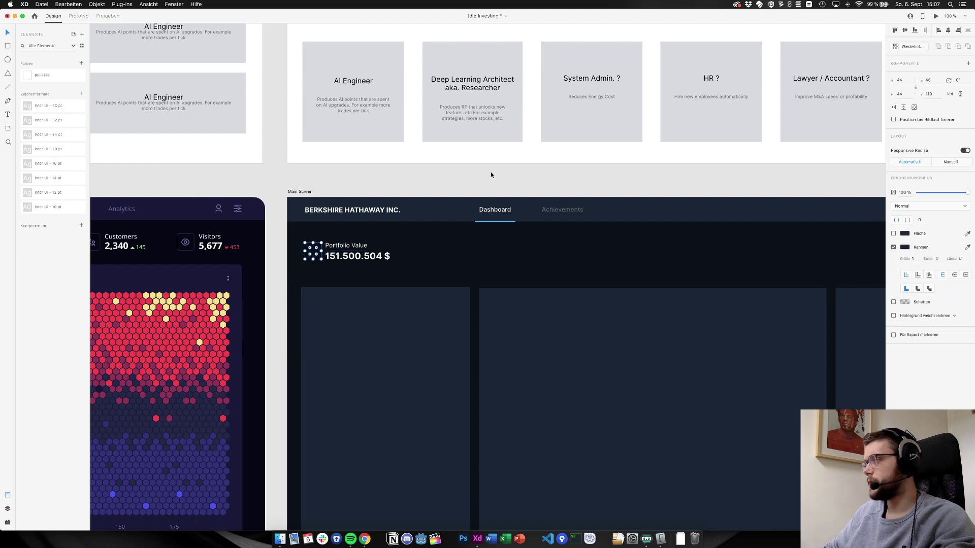
click(902, 81)
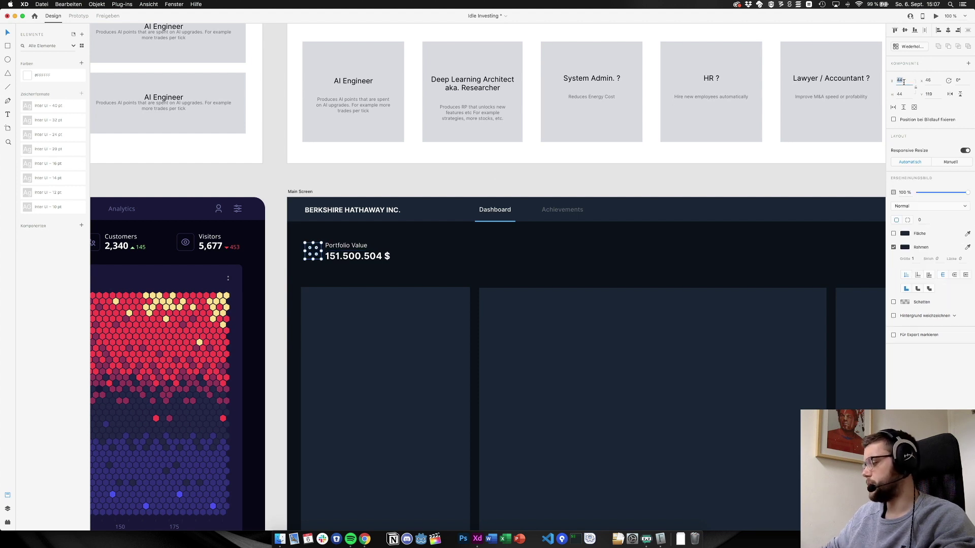
key(Return)
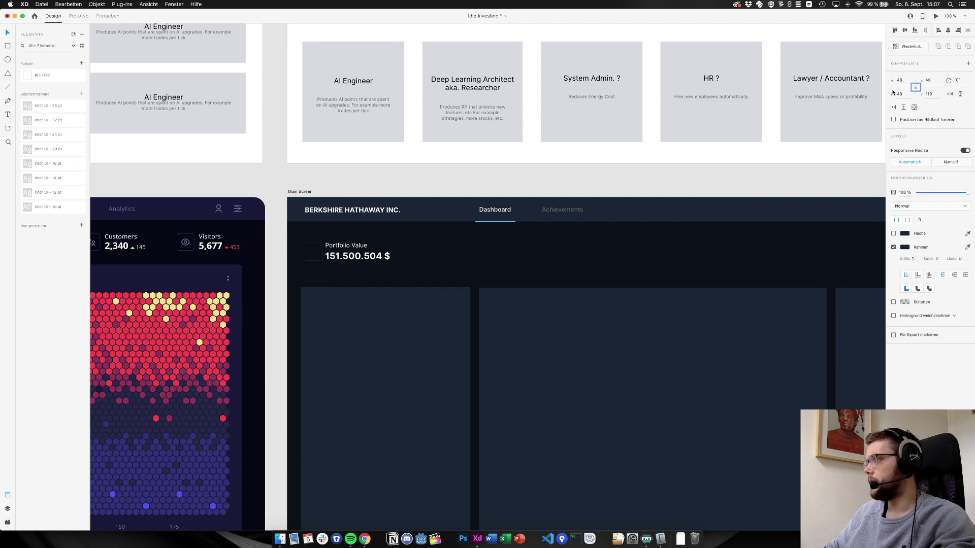
click(434, 166)
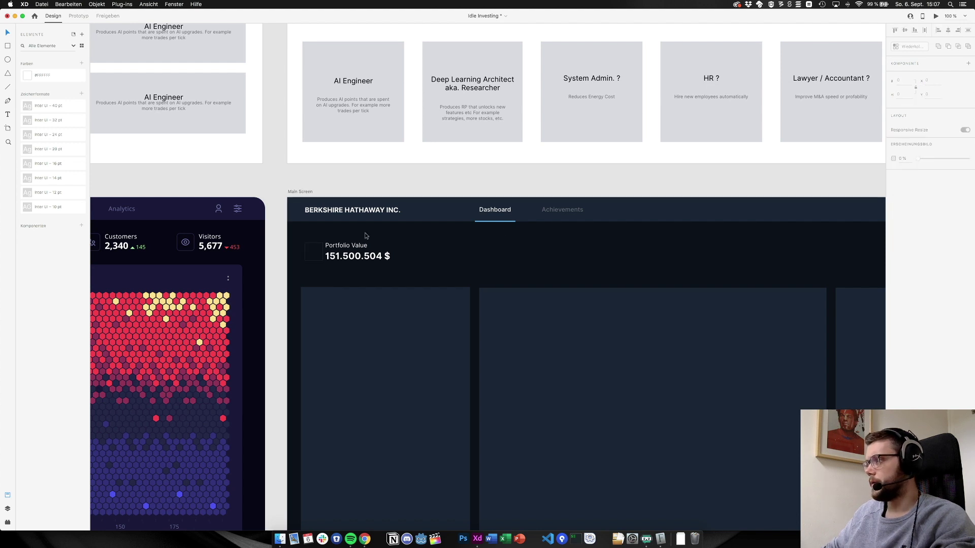
Move the placeholder square to X 36, Y 120, in line with the outer edge of the panel below it
scroll(310, 256, up, 5)
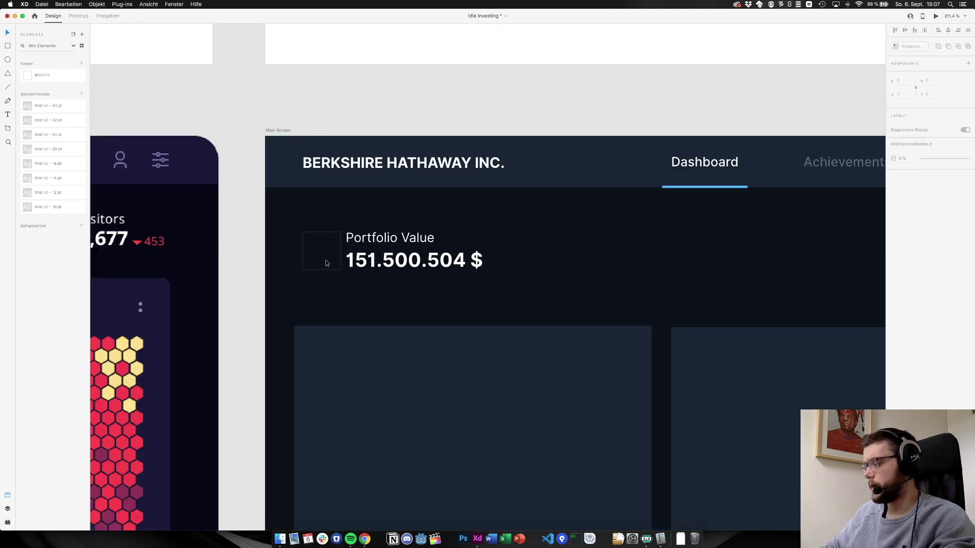
scroll(326, 263, up, 5)
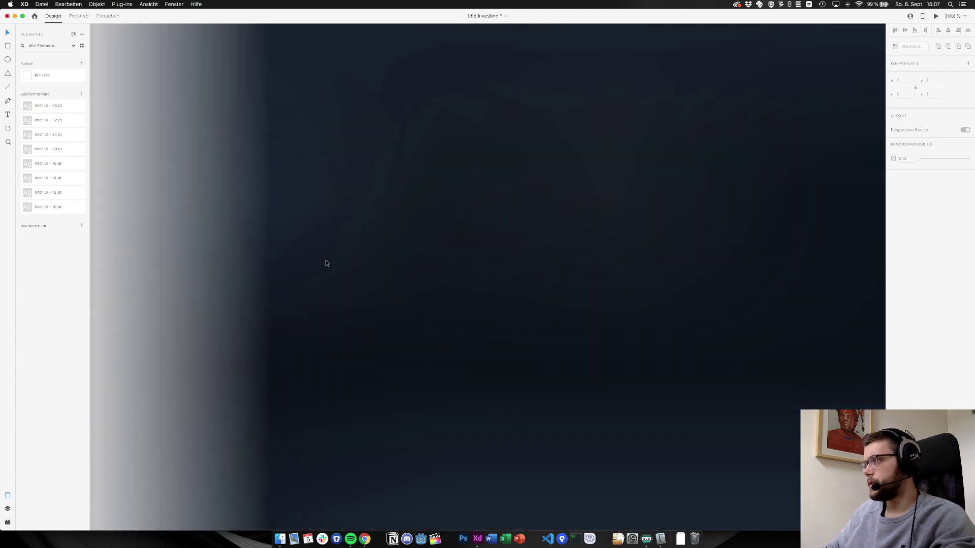
scroll(326, 263, up, 4)
drag(260, 249, 241, 250)
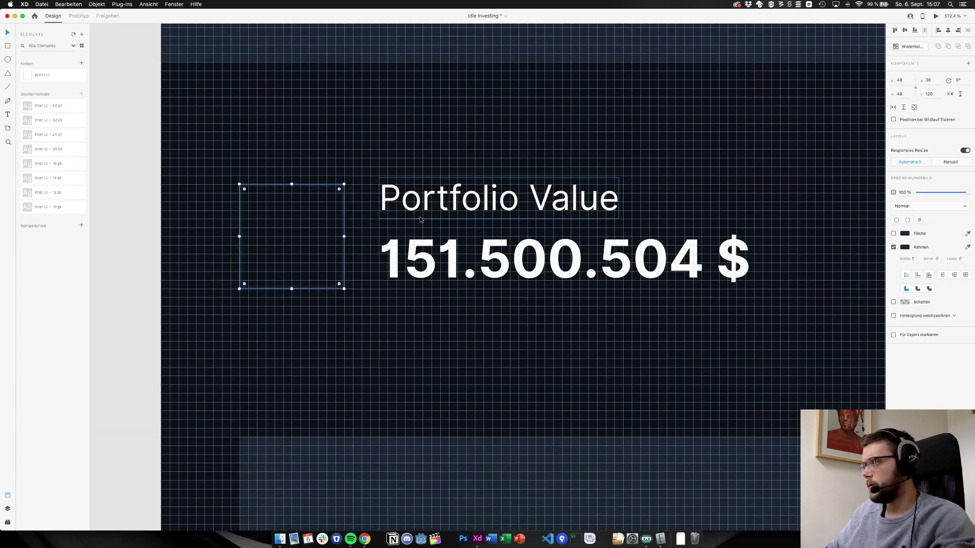
Move the portfolio amount down a few pixels so its digits end level with the square's lower edge
click(411, 203)
shift+click(394, 279)
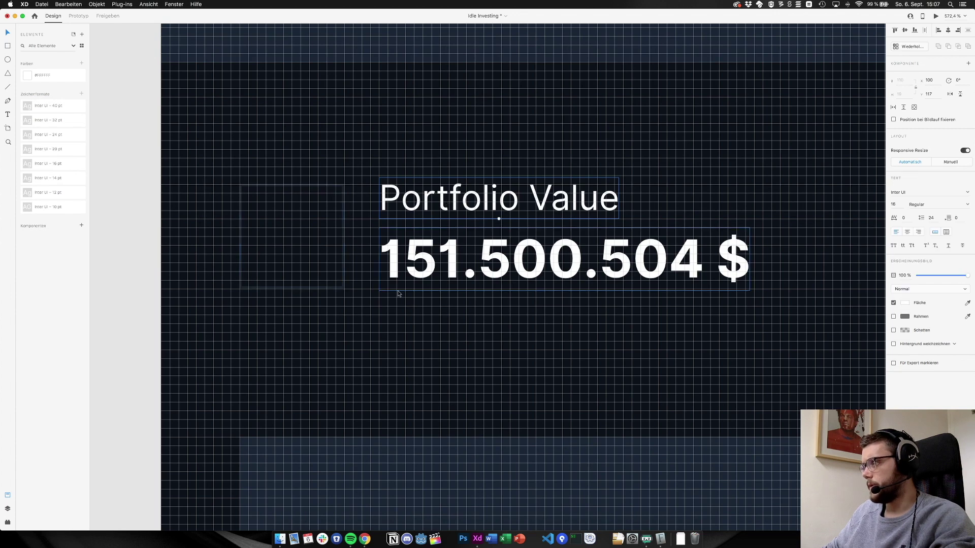
drag(458, 258, 461, 263)
key(Right)
key(Right)
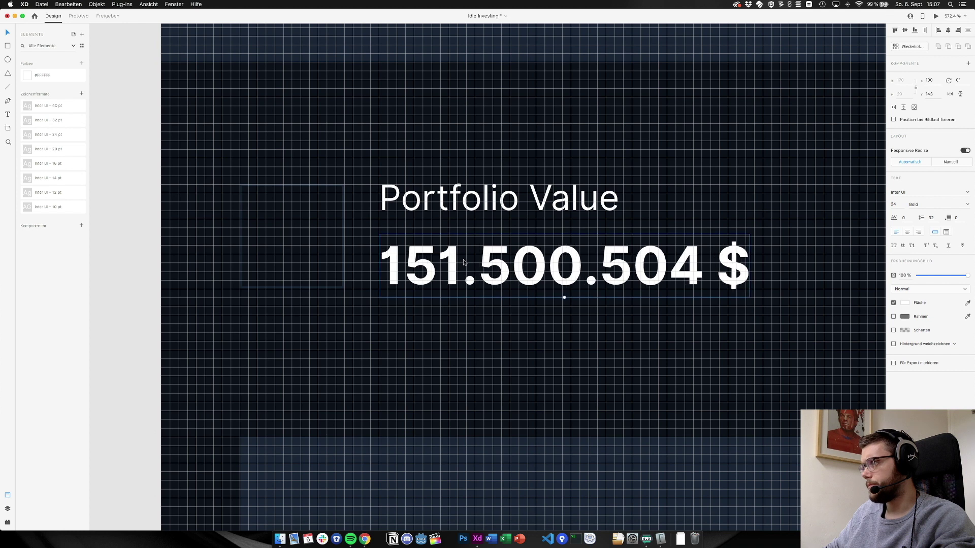
drag(449, 244, 450, 246)
click(453, 187)
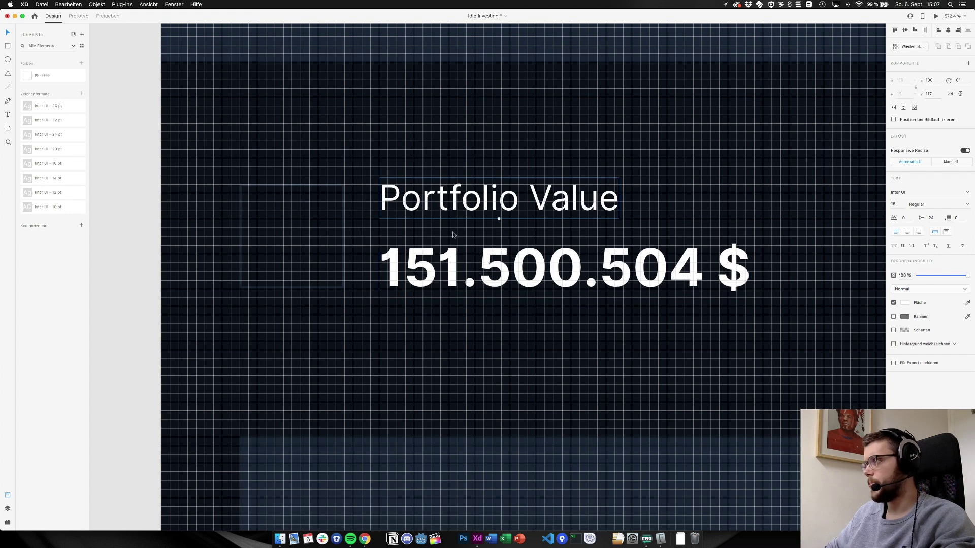
key(Escape)
key(super+1)
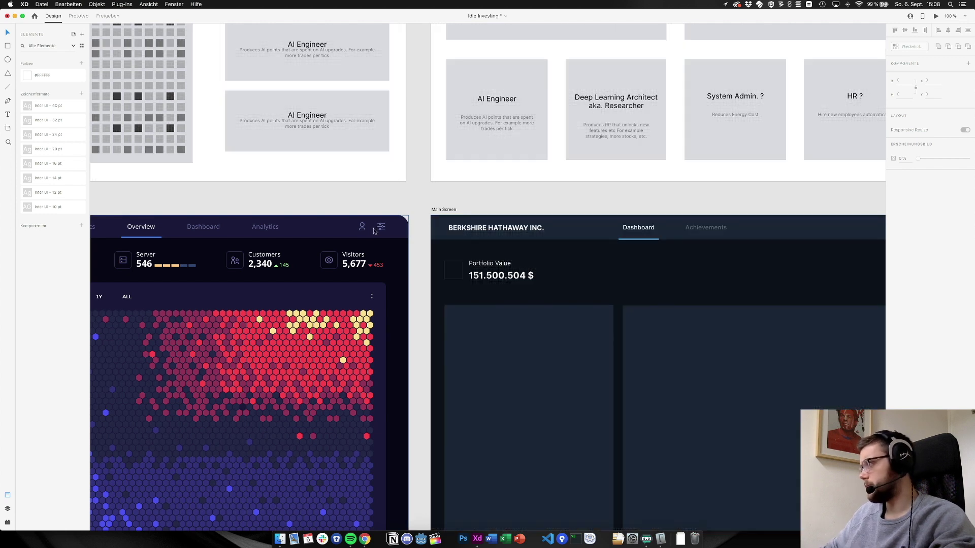
Move the portfolio amount up a few pixels to Y 139, closer to its Portfolio Value label
scroll(371, 231, right, 5)
scroll(373, 231, left, 4)
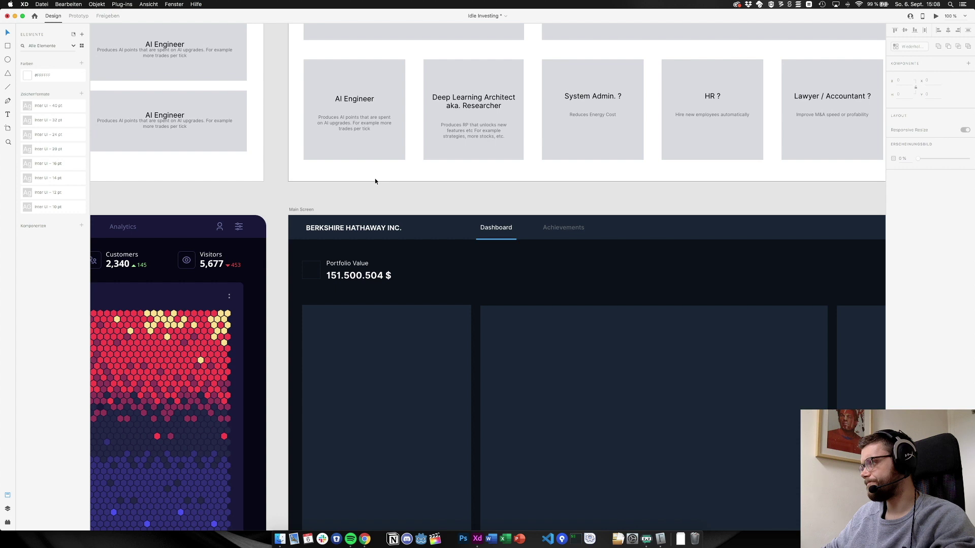
click(377, 274)
key(Up)
key(Up)
key(Up)
key(Up)
key(Up)
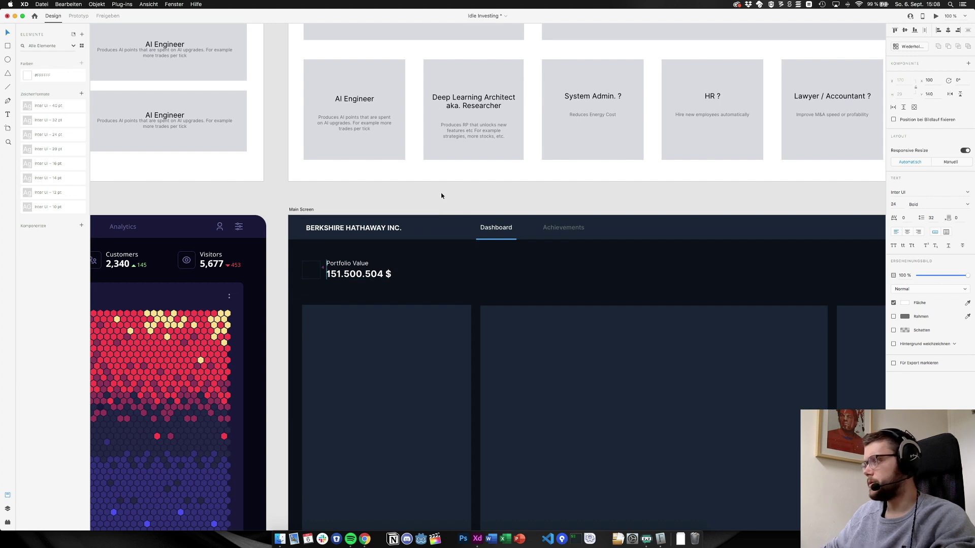
click(441, 193)
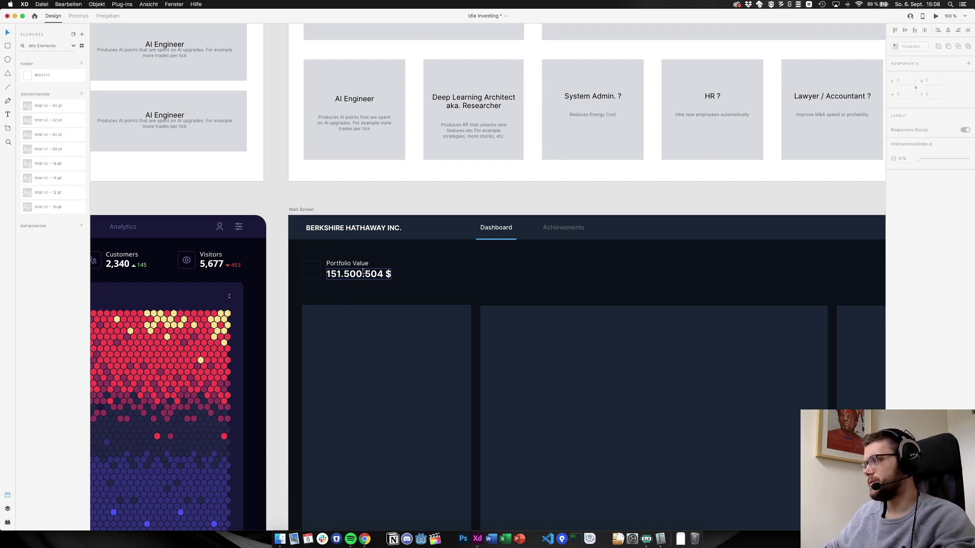
click(369, 244)
click(374, 198)
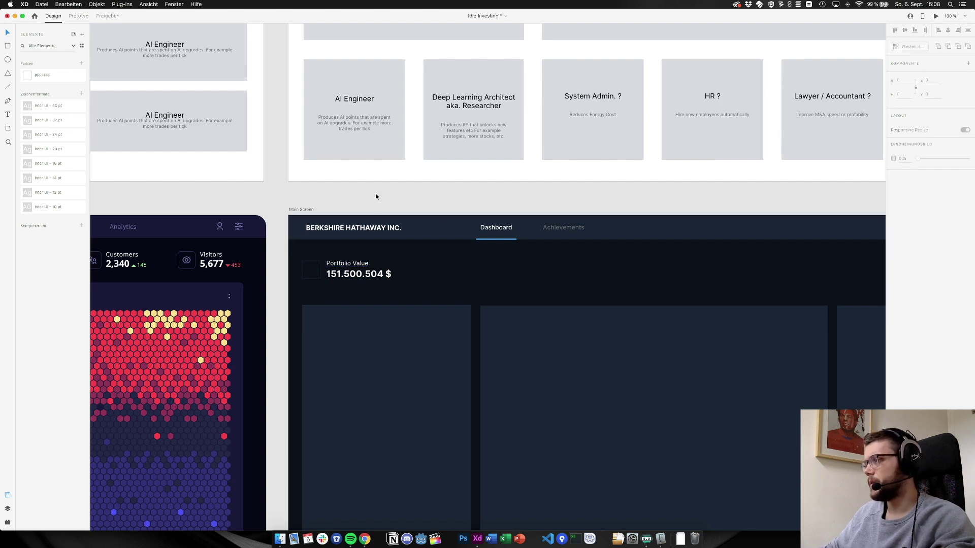
Try the Portfolio Value label at a font size of 14, and undo the size change for comparison
click(348, 263)
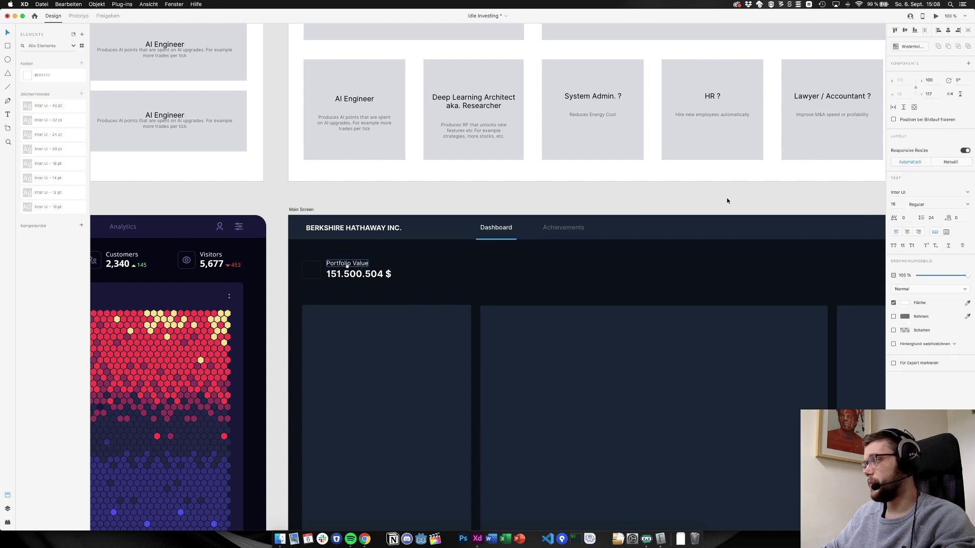
click(904, 203)
text(14)
key(Return)
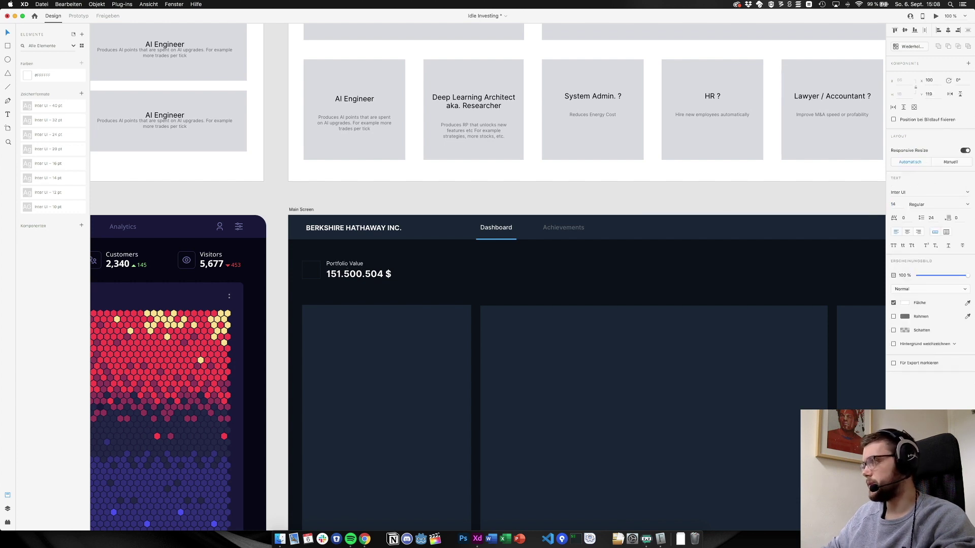
click(388, 179)
scroll(392, 189, right, 4)
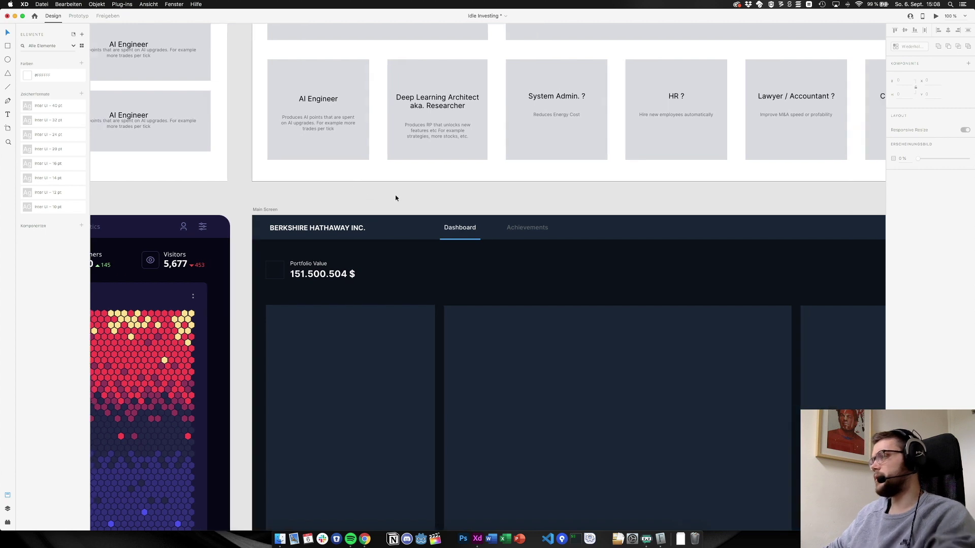
scroll(394, 193, down, 3)
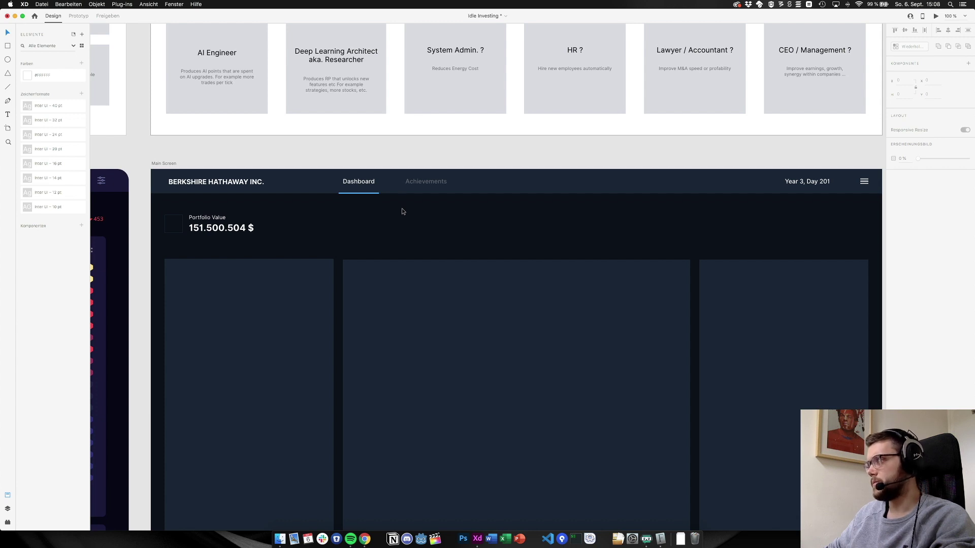
key(super+z)
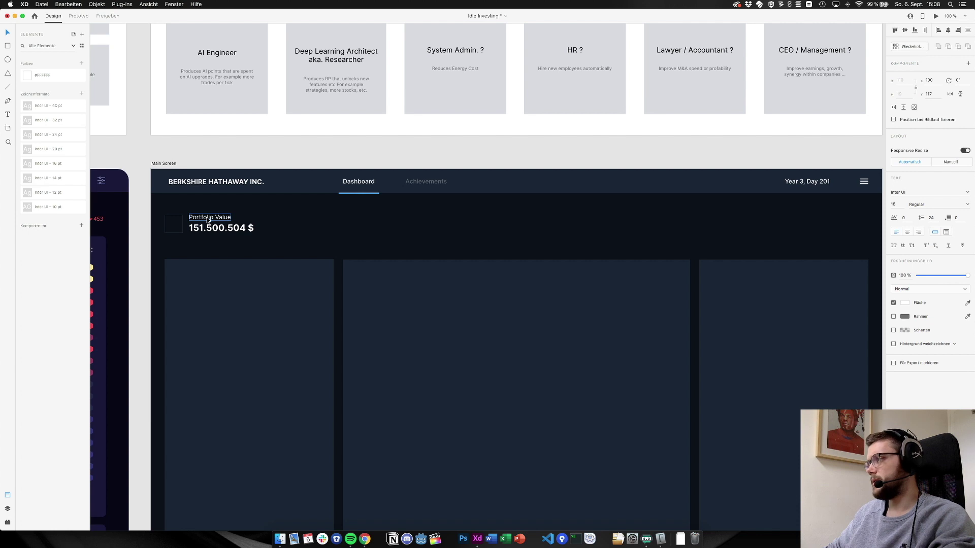
key(super+z)
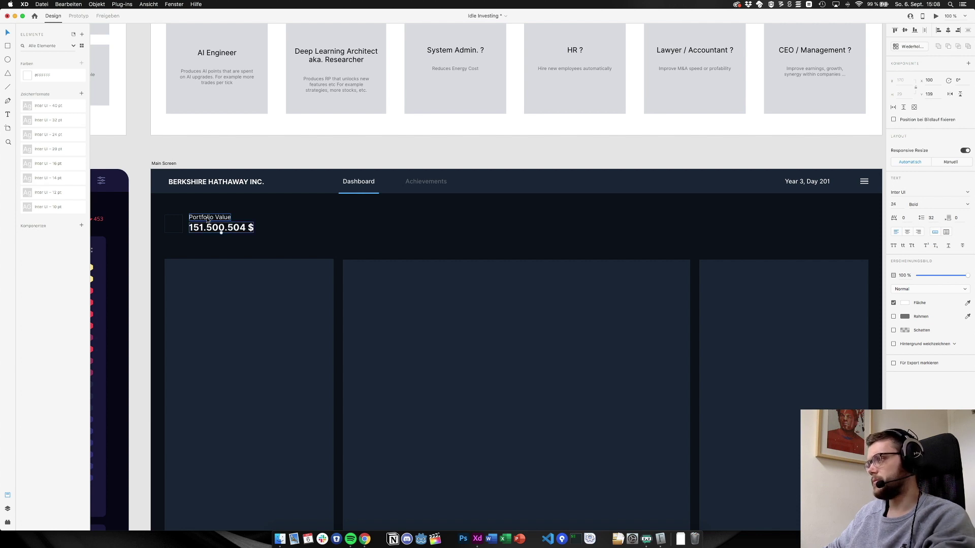
key(super+z)
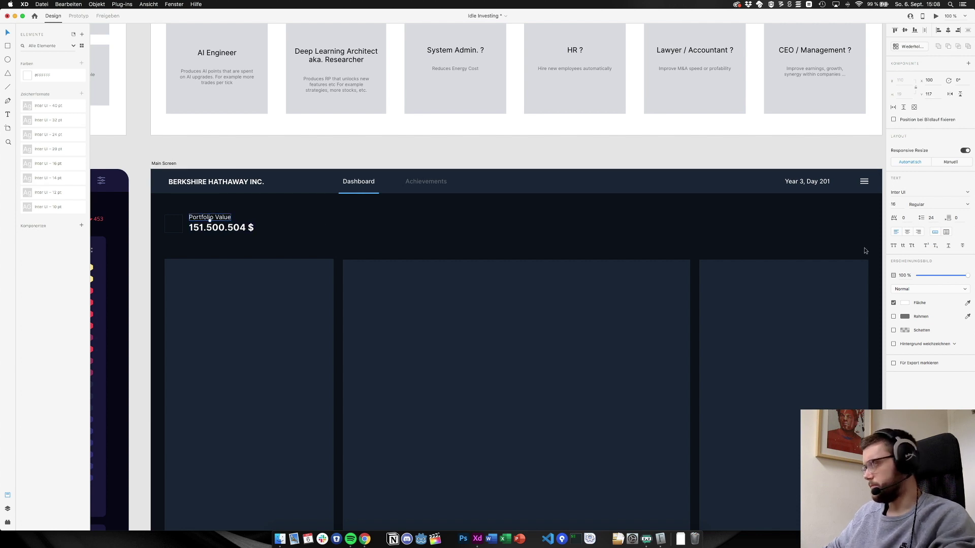
Set the Portfolio Value label's font size to 14
click(893, 204)
text(14)
key(Return)
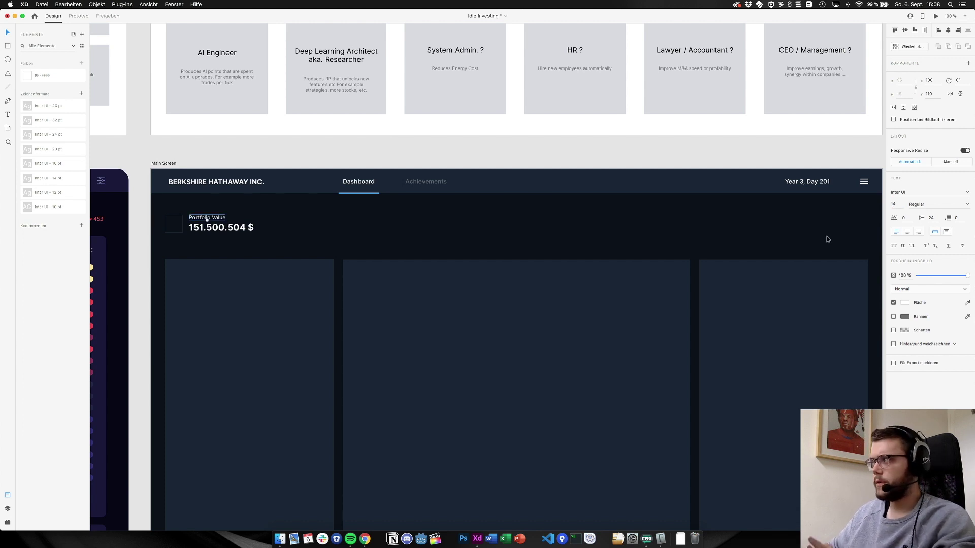
click(273, 160)
Try the Portfolio Value label in all caps at size 12, compare it with the Orion stat row, and undo both changes
click(206, 218)
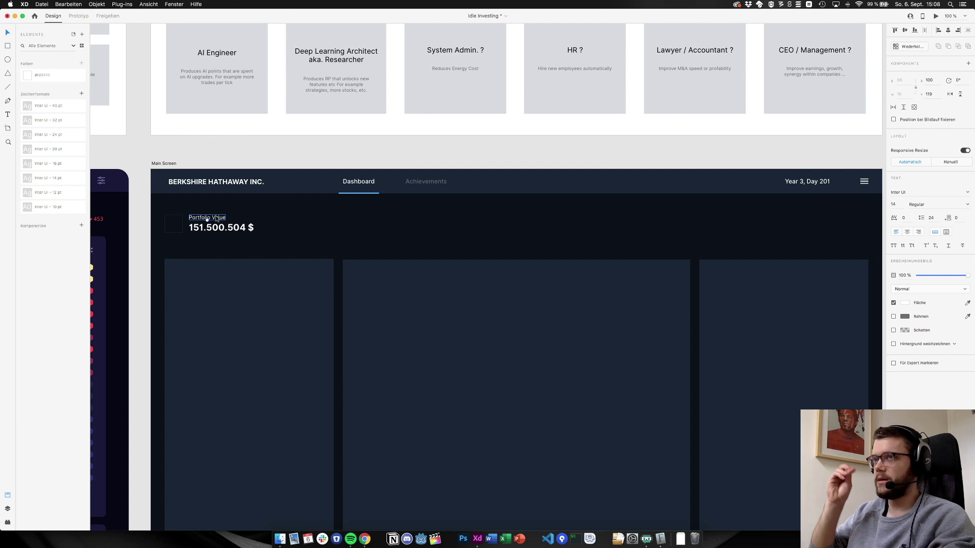
click(893, 246)
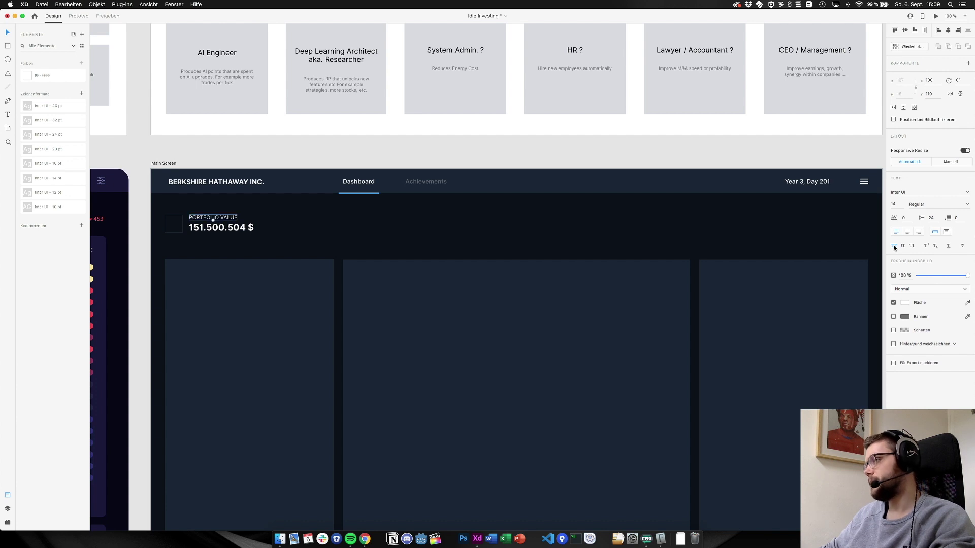
click(894, 204)
key(Return)
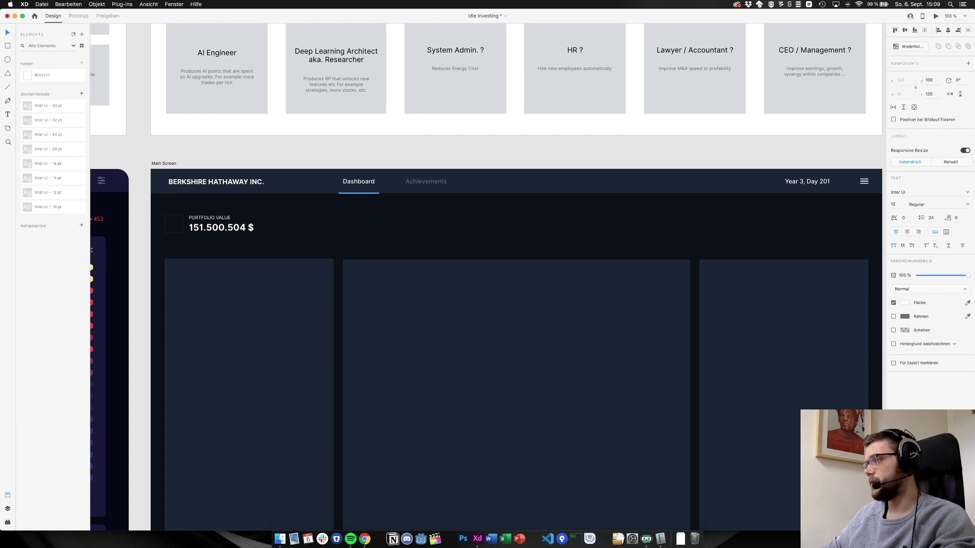
click(401, 159)
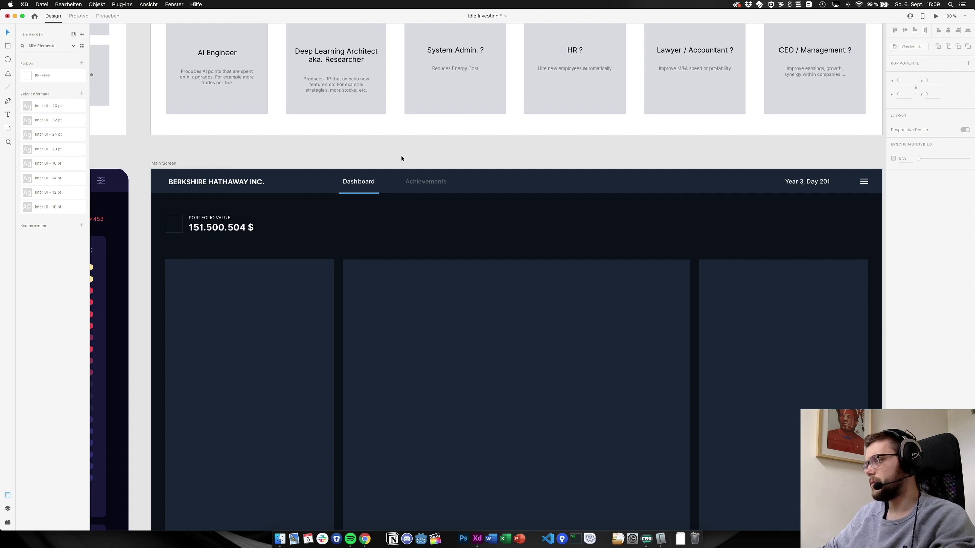
scroll(401, 158, left, 10)
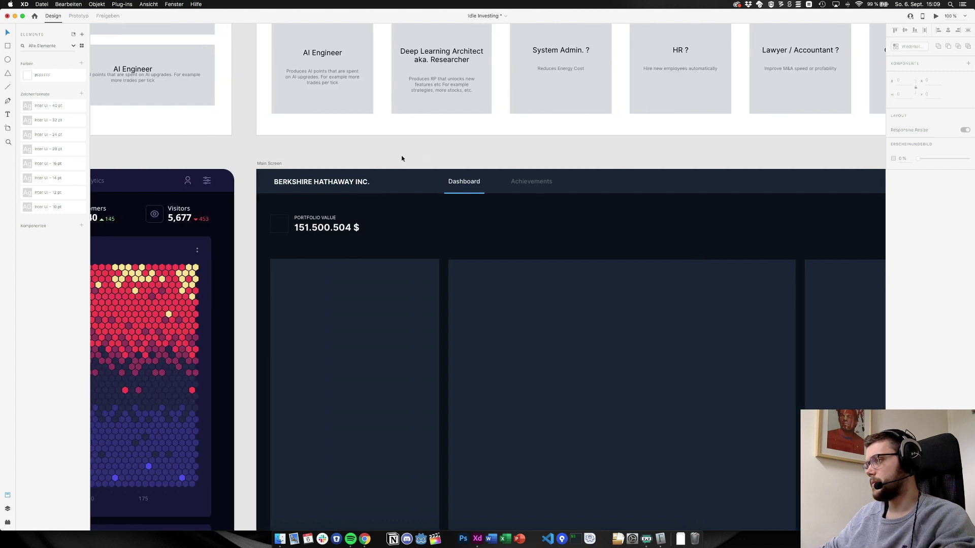
scroll(401, 158, left, 5)
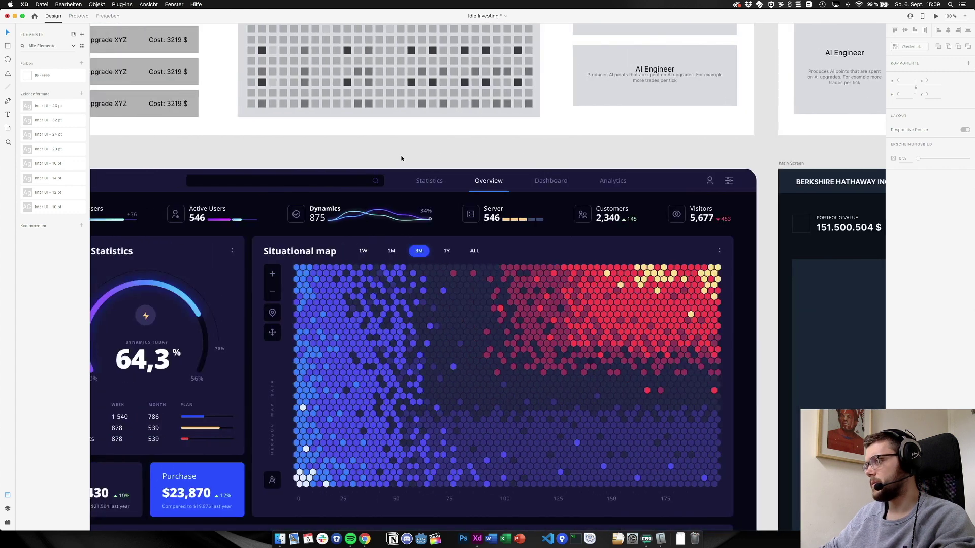
scroll(401, 158, left, 2)
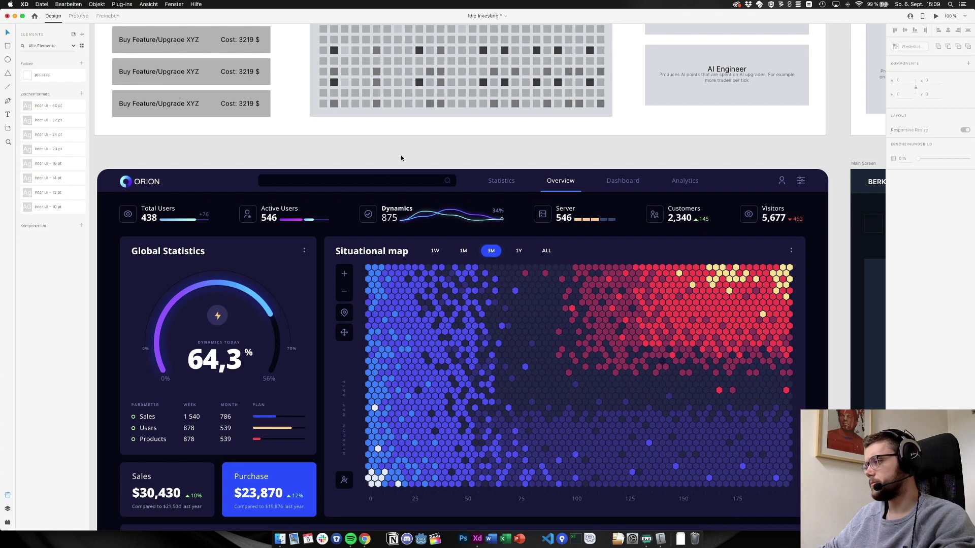
scroll(400, 158, right, 13)
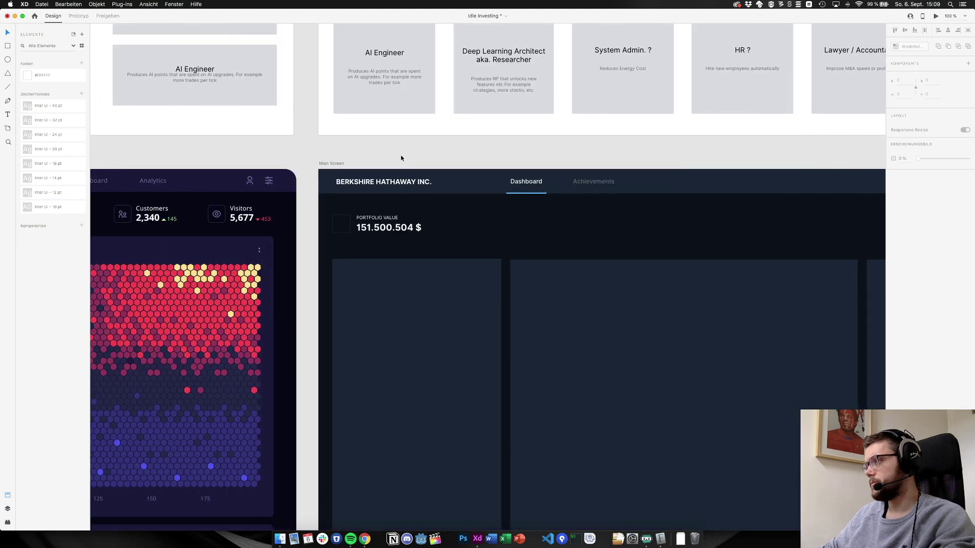
key(super+z)
key(super+z)
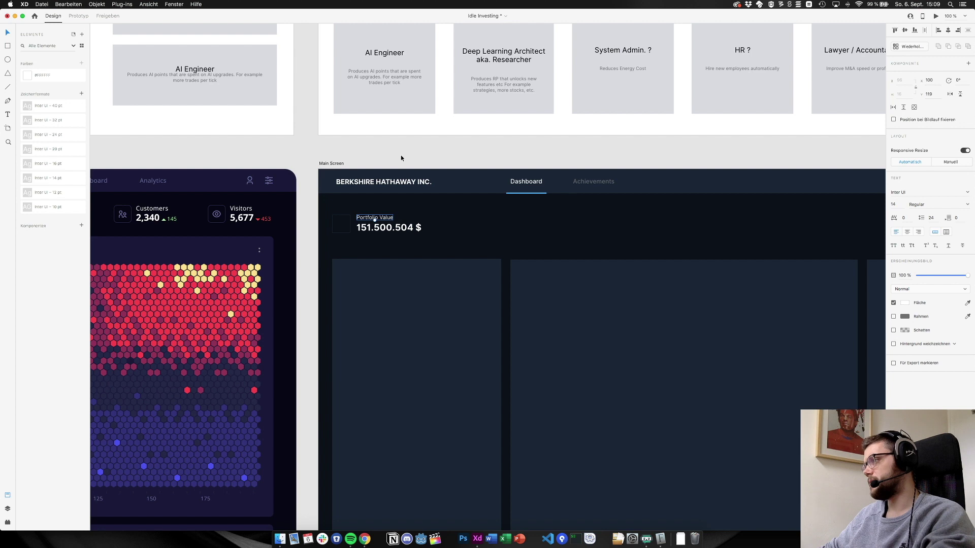
click(400, 158)
Show the square grid and resize the placeholder square beside Portfolio Value to 44 by 44 pixels
scroll(401, 158, right, 3)
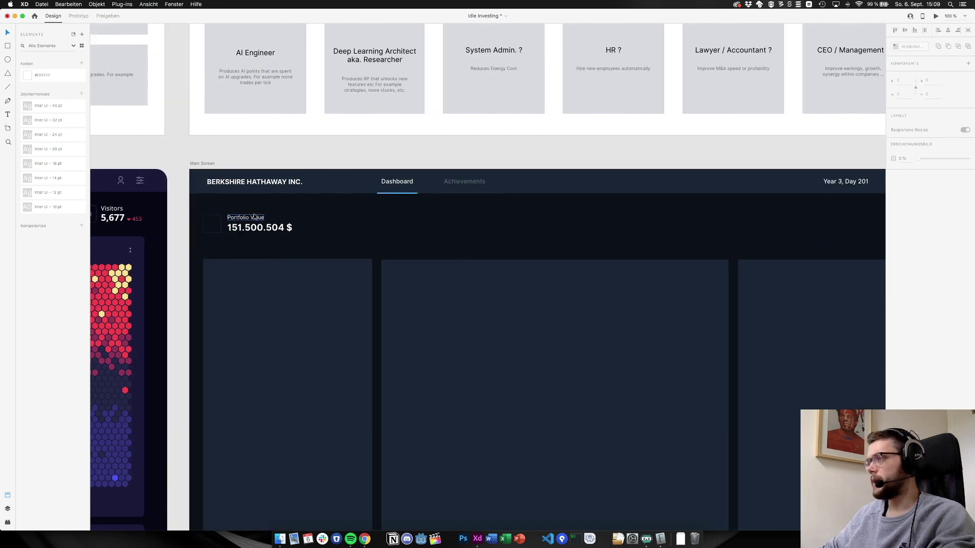
scroll(210, 228, up, 5)
click(278, 237)
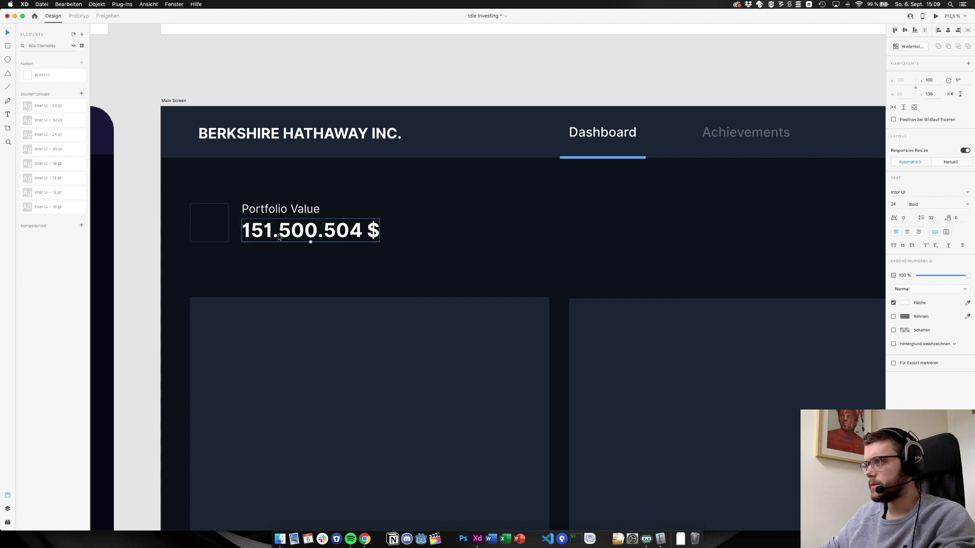
key(super+1)
click(398, 175)
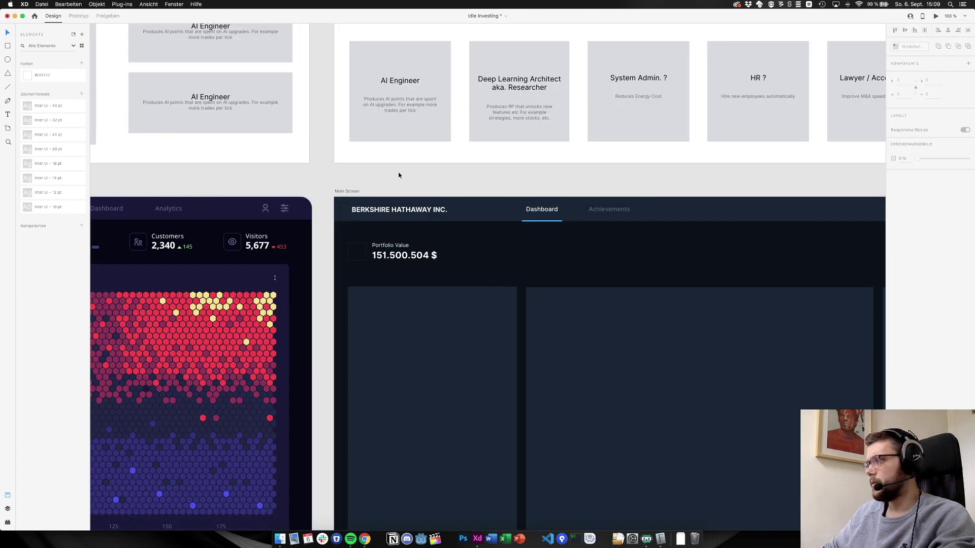
scroll(380, 260, up, 10)
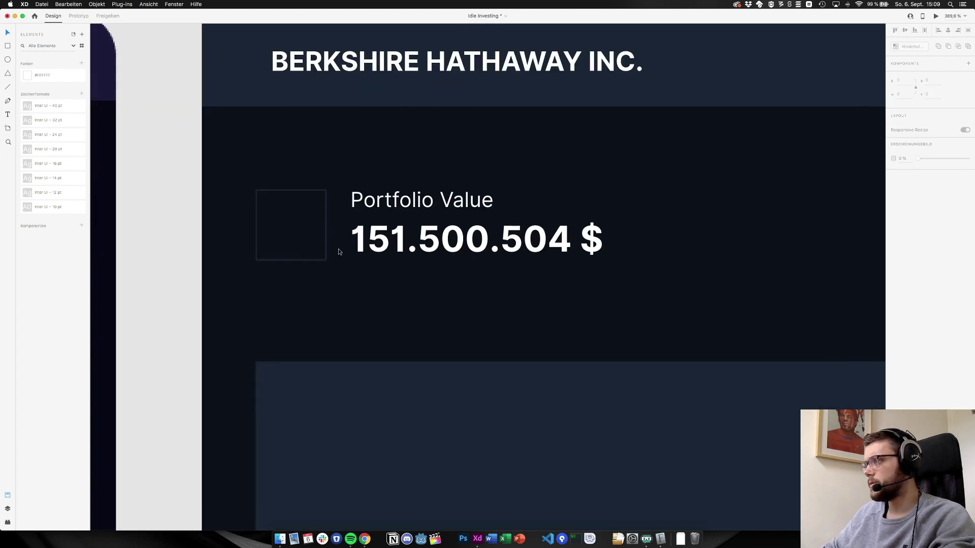
scroll(339, 252, up, 3)
click(317, 265)
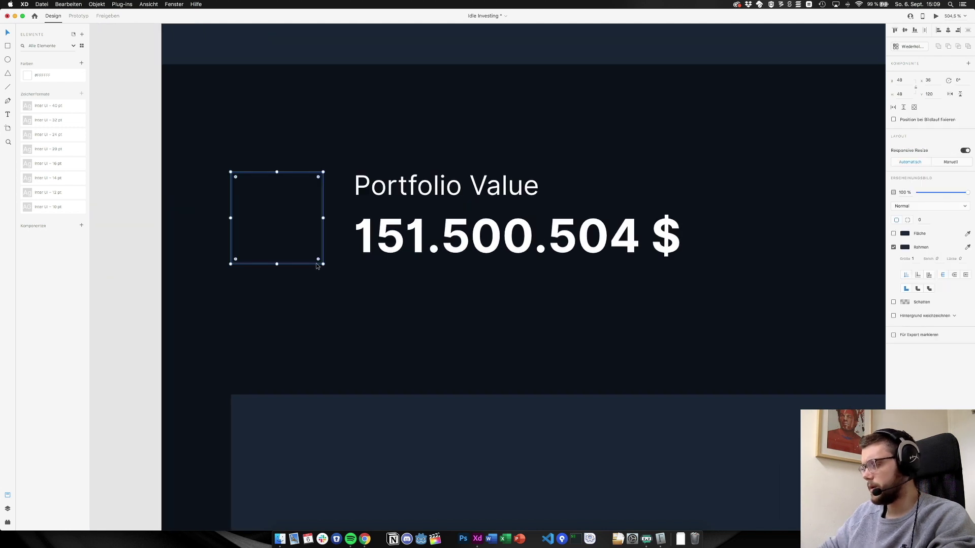
key(super+apostrophe)
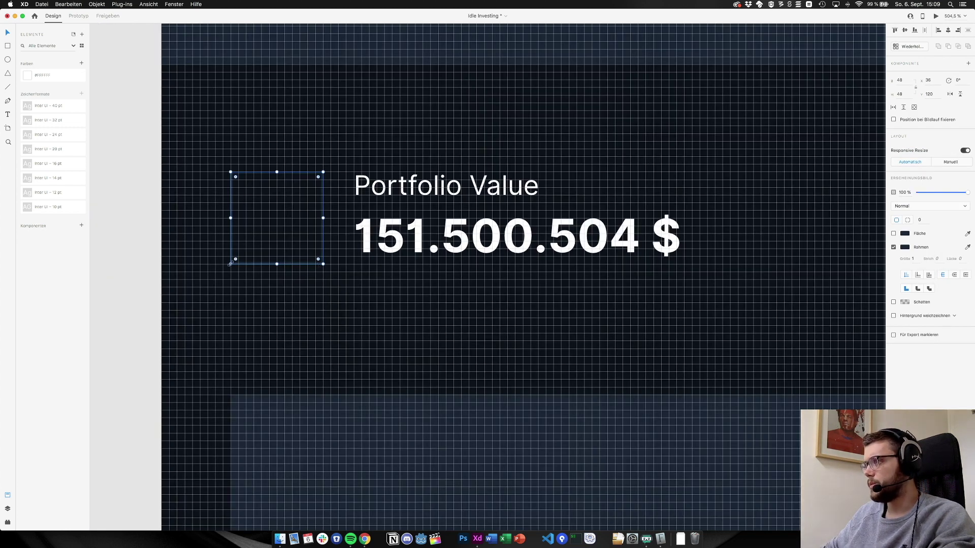
drag(276, 263, 276, 255)
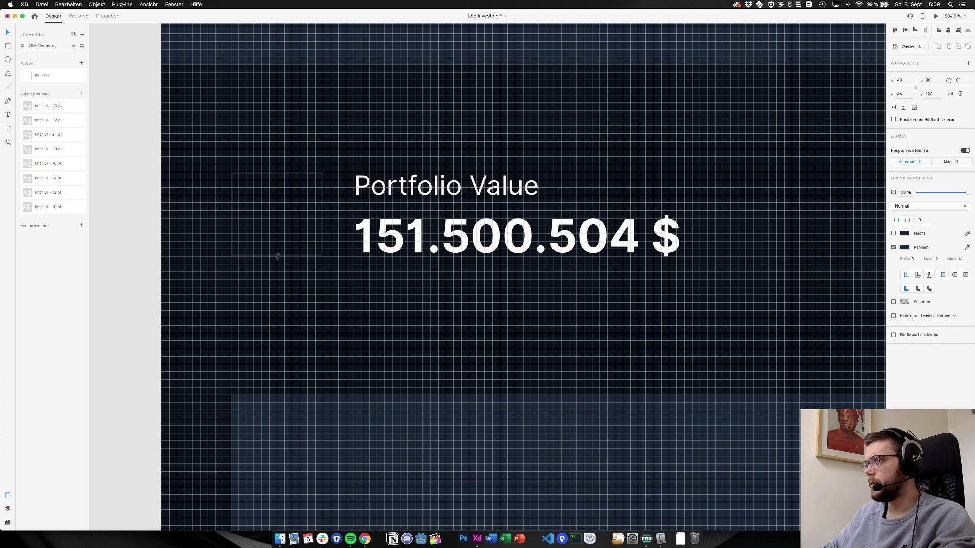
drag(323, 214, 312, 219)
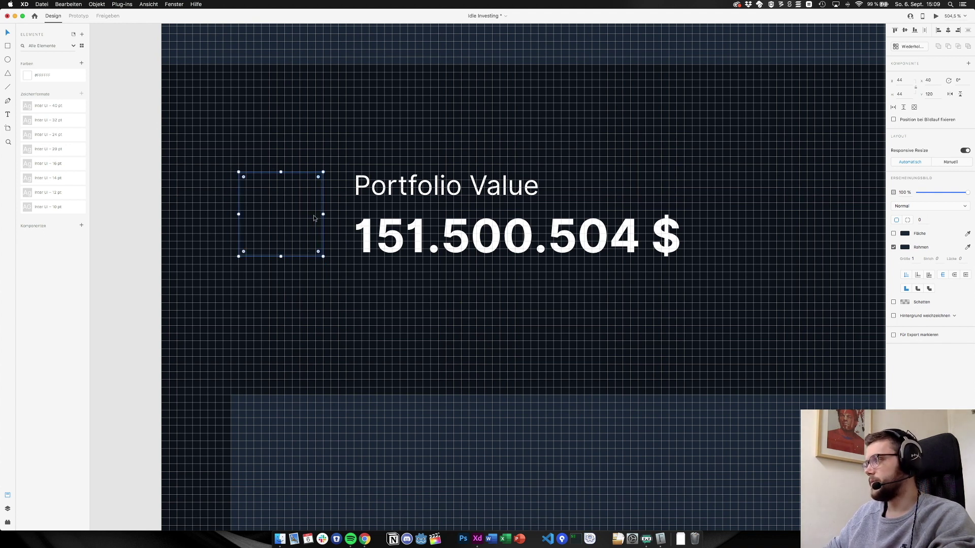
Move the placeholder square right to X 44, nearer to the portfolio text, and hide the grid
key(Right)
key(Right)
key(Right)
key(Right)
key(super+1)
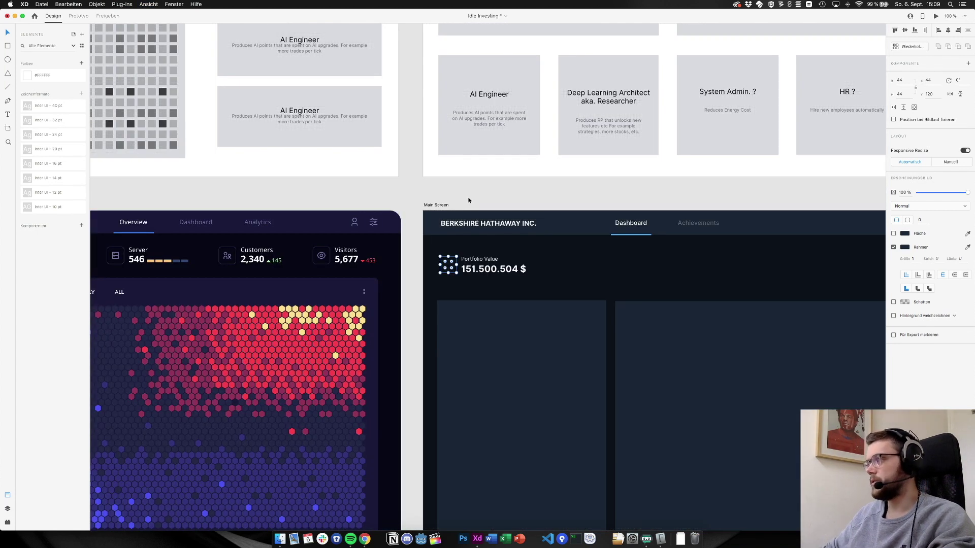
scroll(550, 279, up, 5)
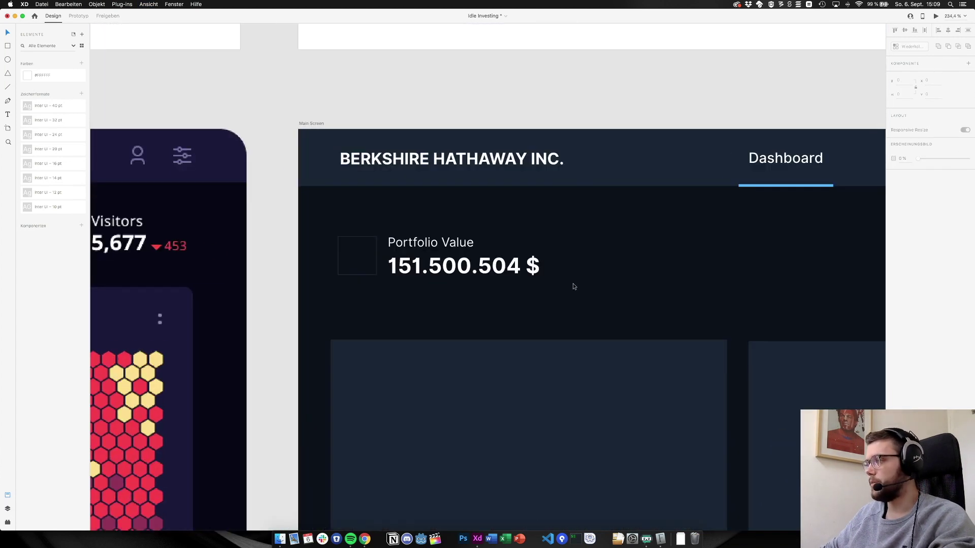
key(super+1)
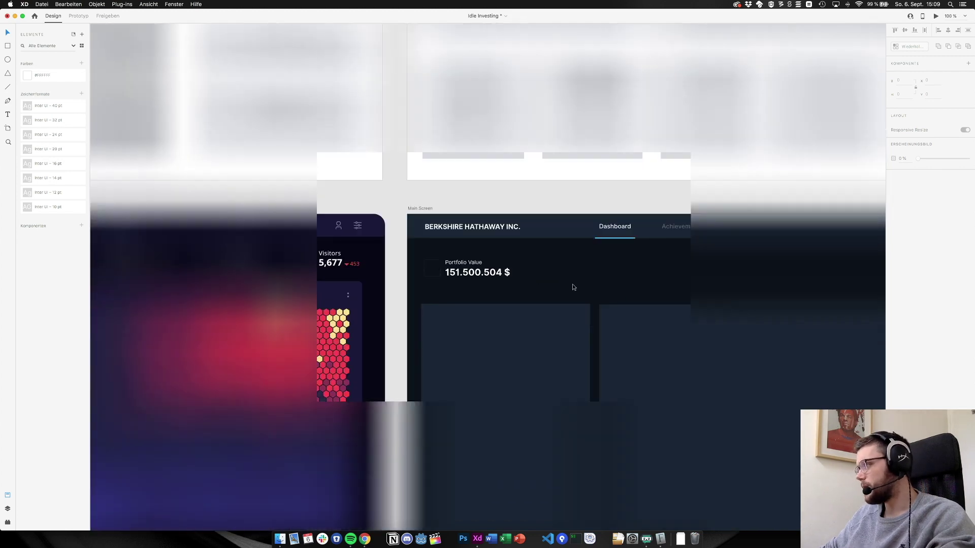
Move the Portfolio Value label and its amount together to X 100 and check their position against the square grid
scroll(500, 277, up, 5)
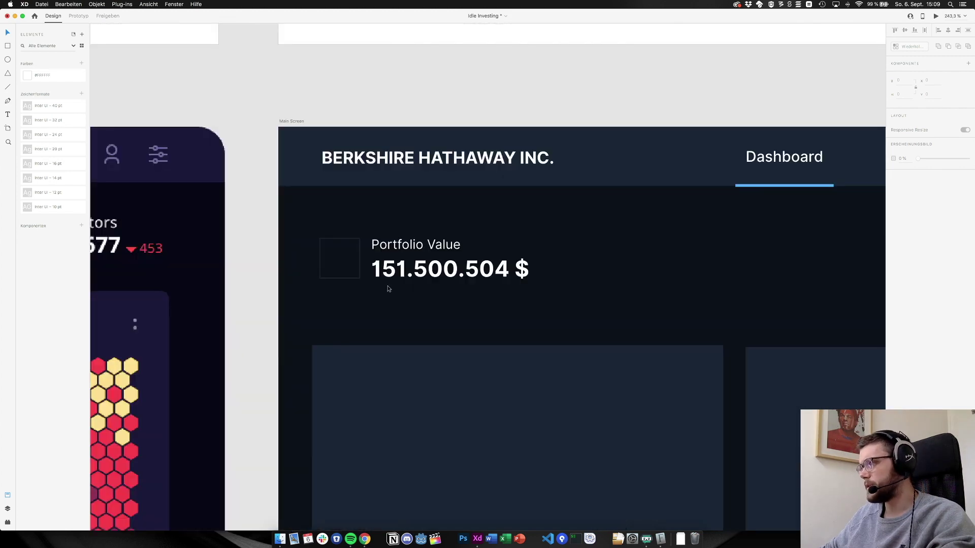
click(389, 278)
shift+click(385, 247)
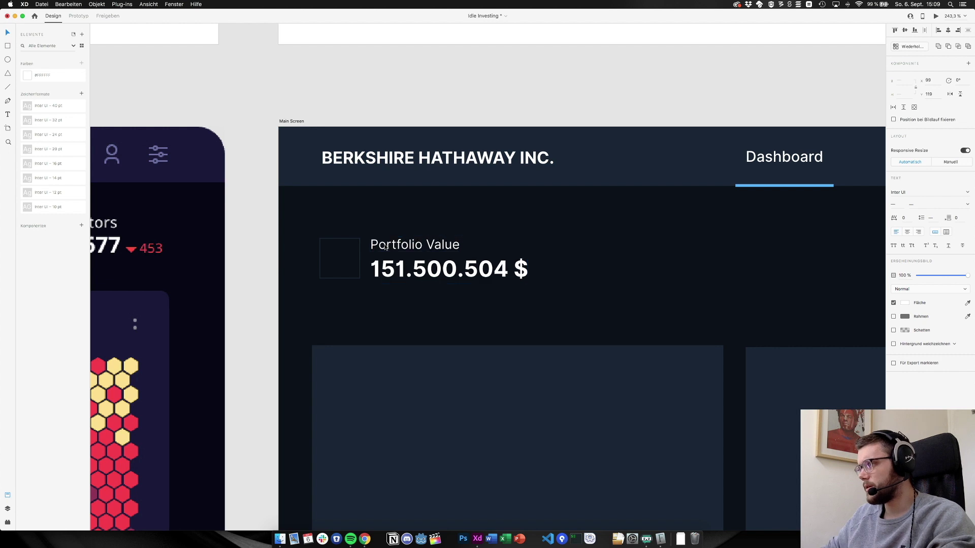
scroll(372, 259, up, 4)
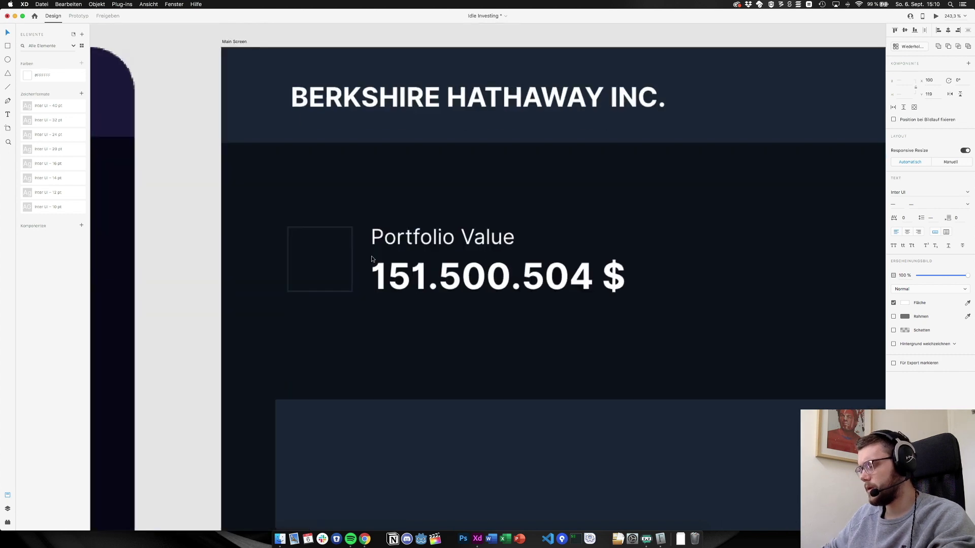
key(super+apostrophe)
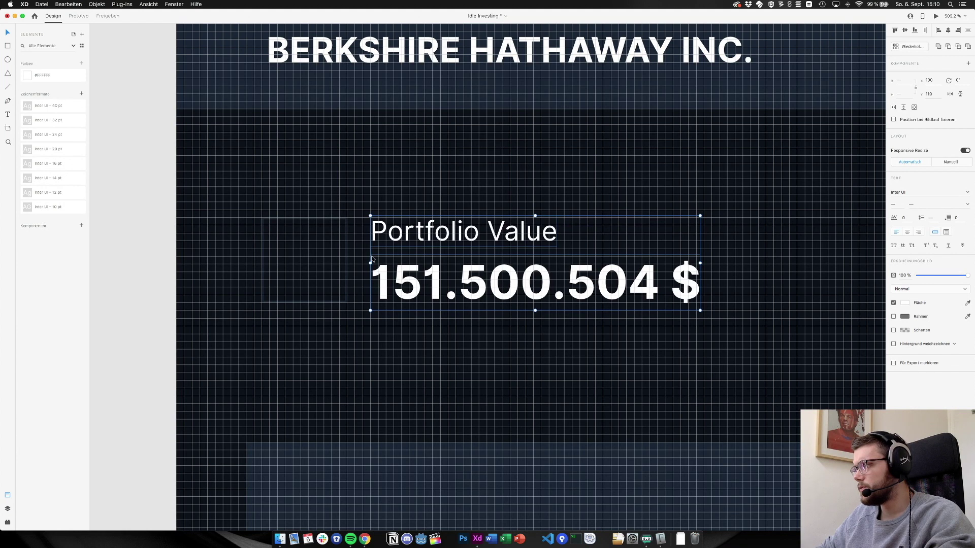
key(super+1)
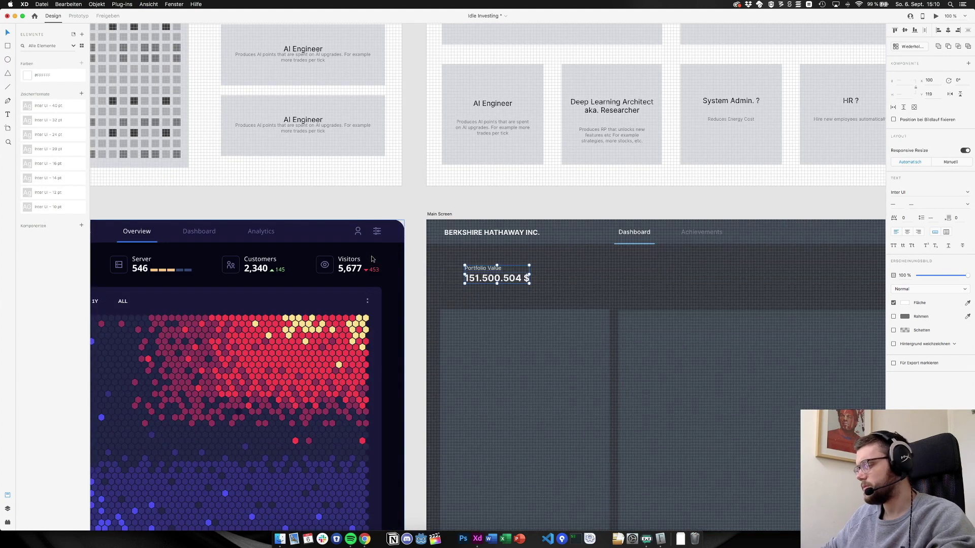
key(Down)
key(Up)
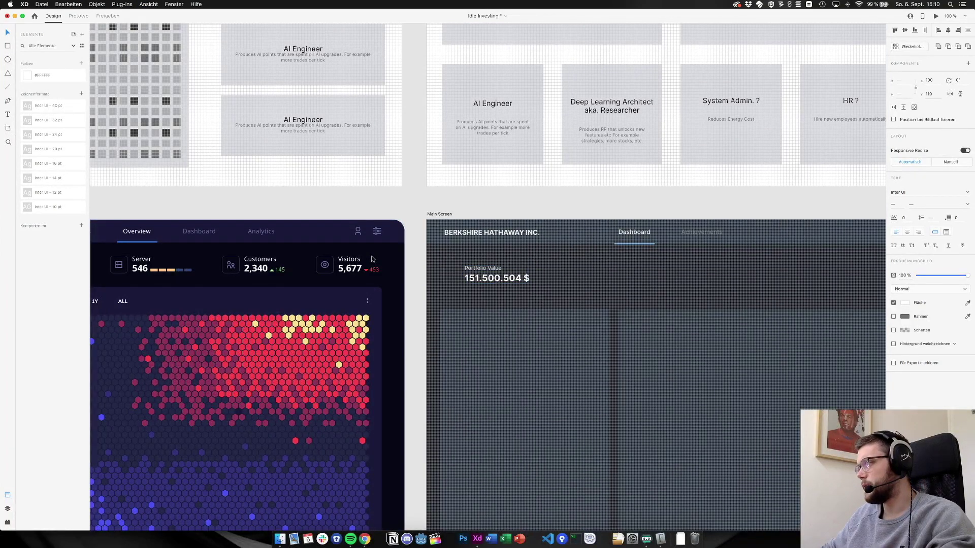
Try a wider gap beside the placeholder square by moving both portfolio texts right to X 104, with the grid hidden
click(497, 279)
key(super+3)
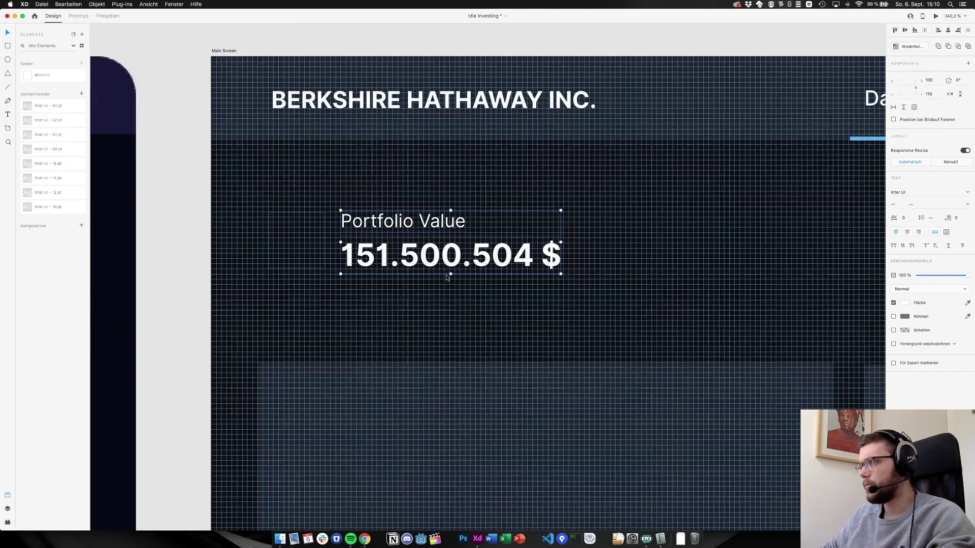
key(Right)
key(Right)
key(Right)
key(Right)
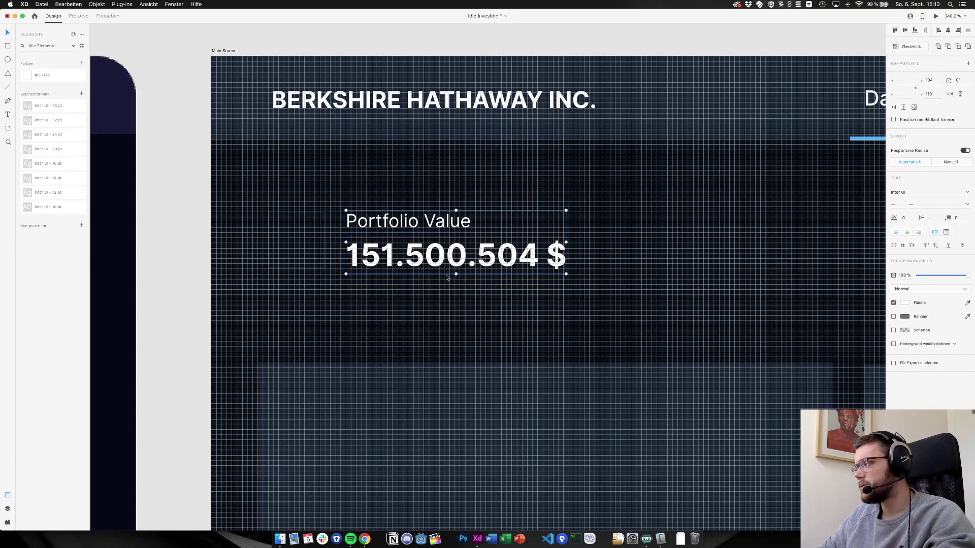
key(super+1)
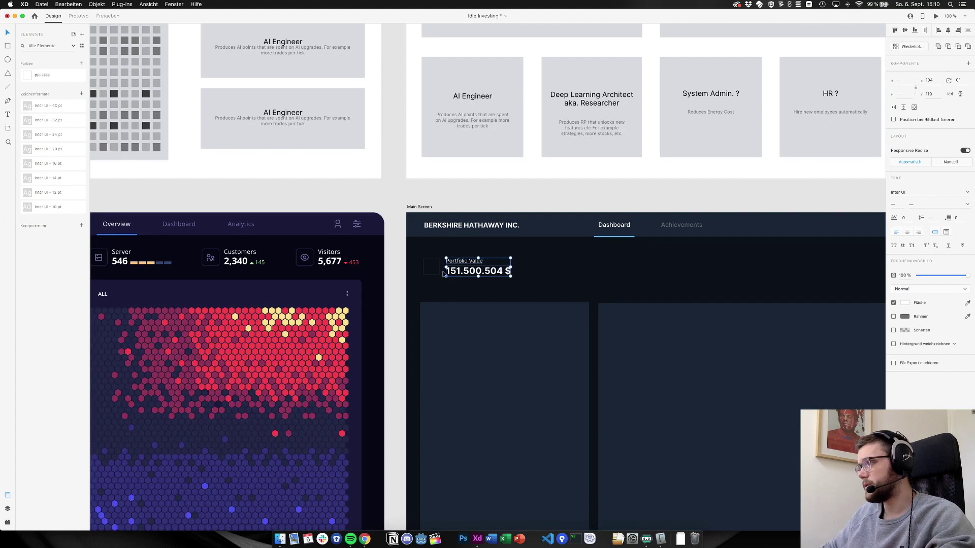
click(449, 180)
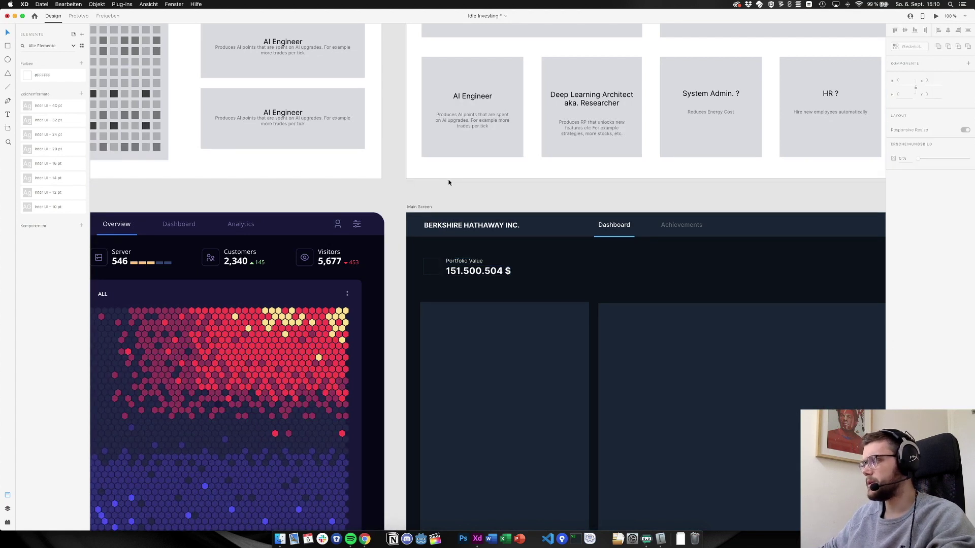
scroll(449, 182, right, 10)
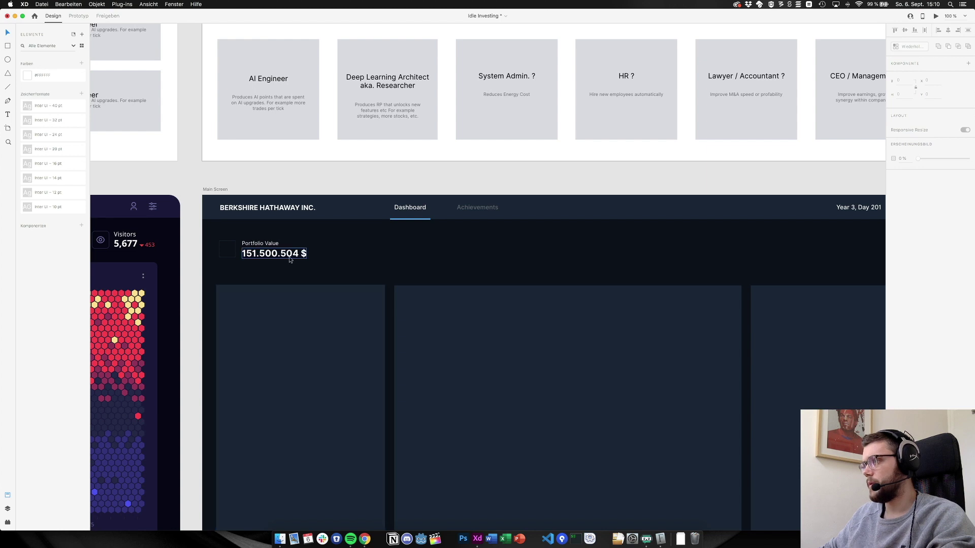
Move the Portfolio Value label and amount back left to X 100, showing the grid only for the adjustment
click(265, 244)
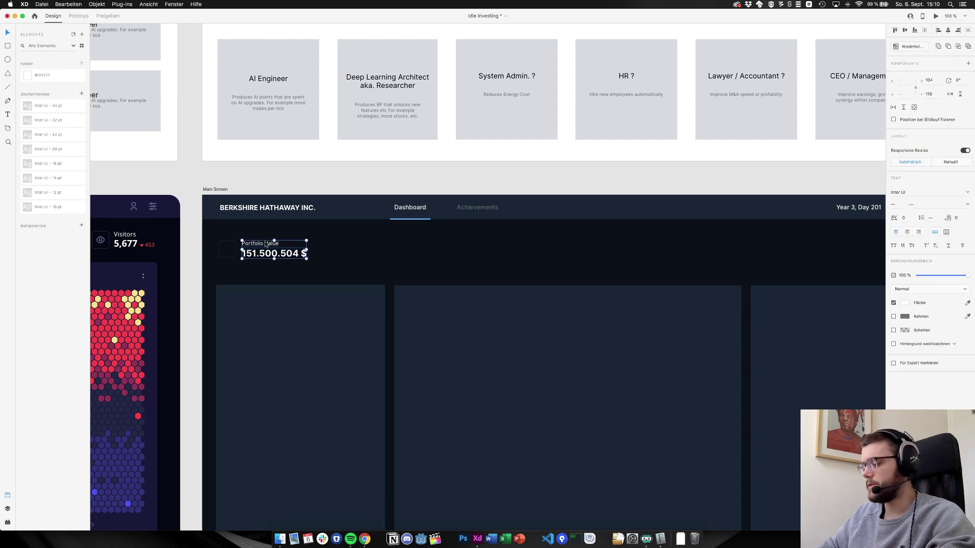
key(super+apostrophe)
key(Left)
key(Left)
key(Left)
key(Left)
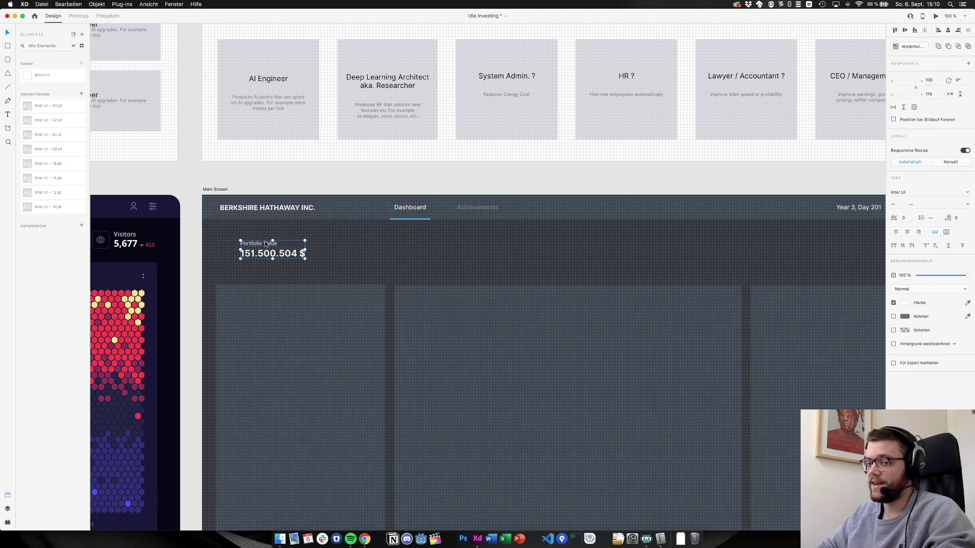
key(super+apostrophe)
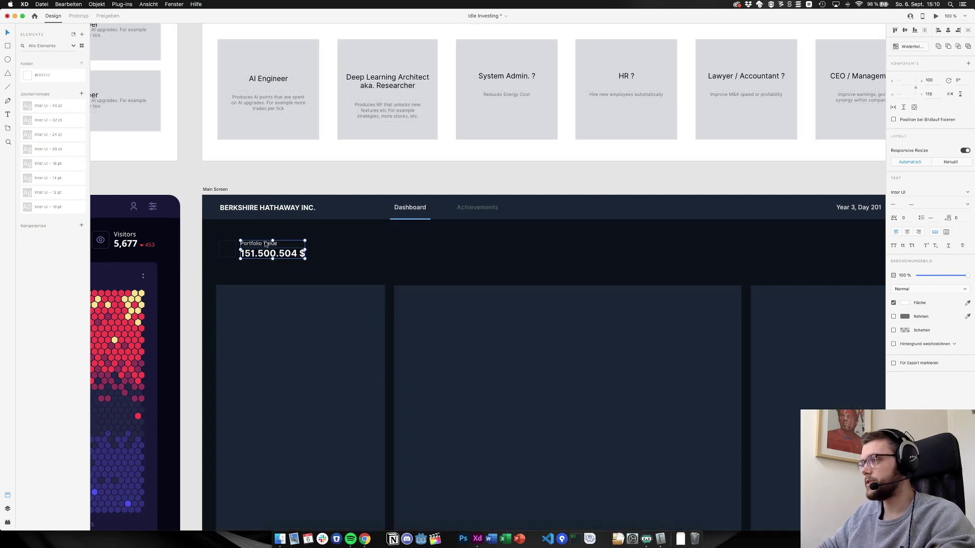
click(263, 180)
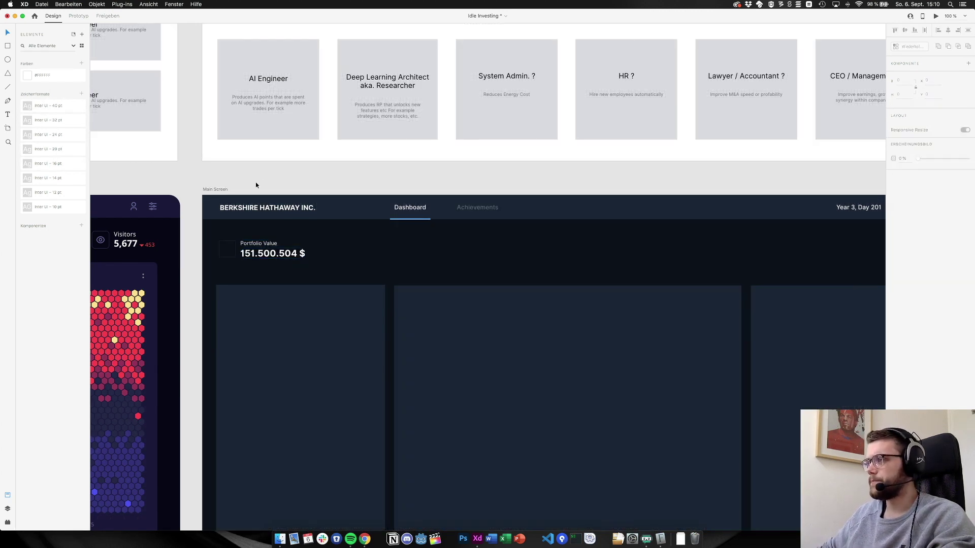
Change the border colour of the placeholder square beside Portfolio Value to white, #FFFFFF
click(226, 248)
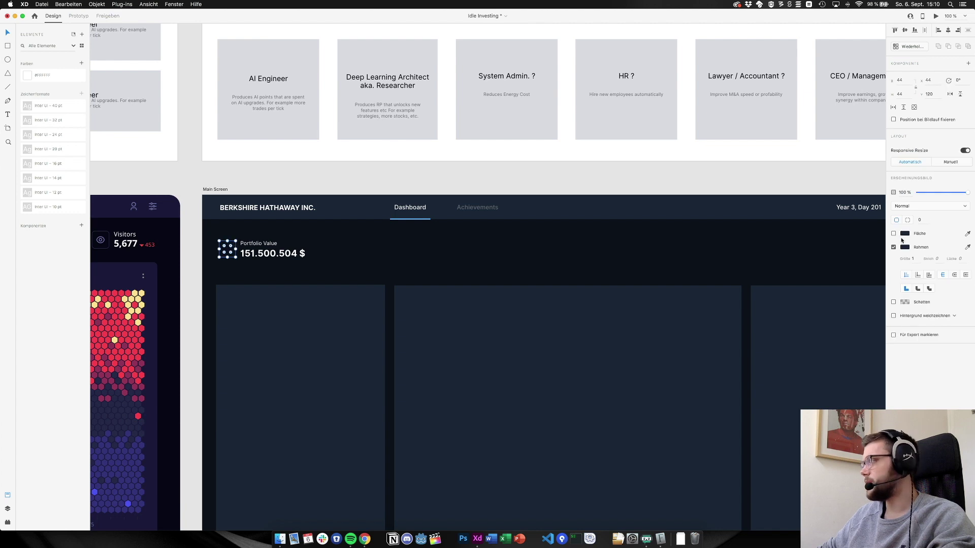
click(904, 248)
mouse_move(825, 229)
mouse_down()
mouse_move(797, 217)
mouse_move(829, 226)
mouse_move(827, 237)
mouse_move(910, 188)
mouse_move(792, 203)
mouse_up()
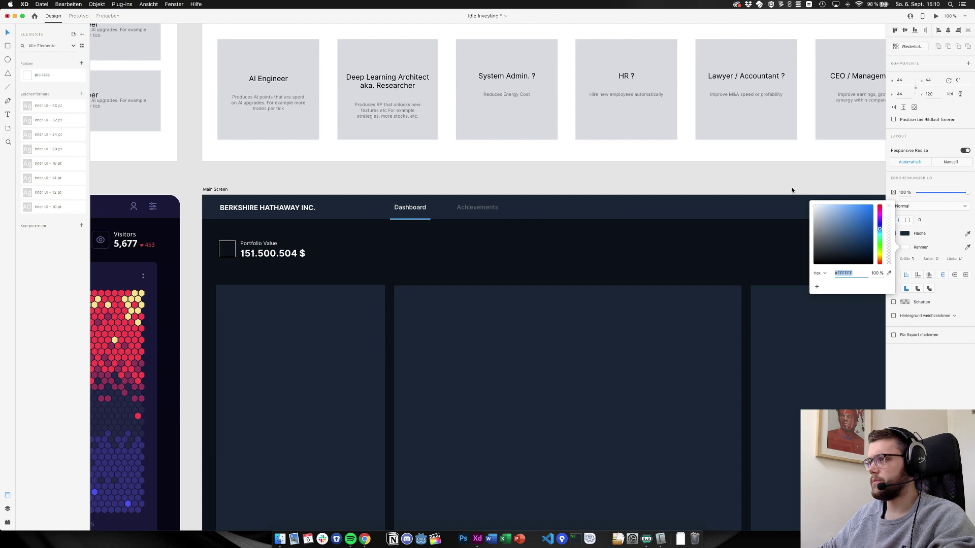
mouse_move(802, 167)
mouse_down()
mouse_move(800, 224)
mouse_move(824, 236)
mouse_move(677, 205)
mouse_up()
click(553, 178)
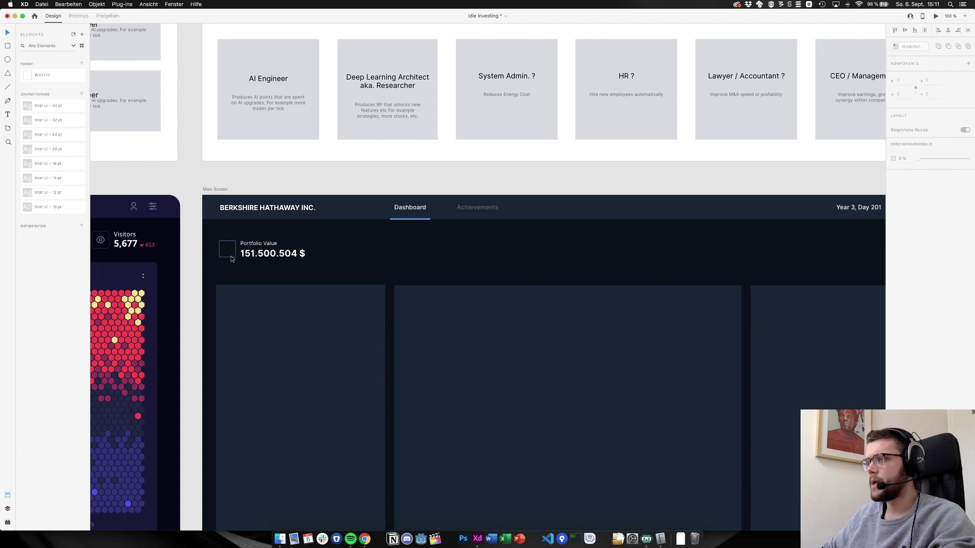
Compare the Portfolio Value stat with the icon squares and stats in the Orion reference's top row
scroll(211, 255, left, 6)
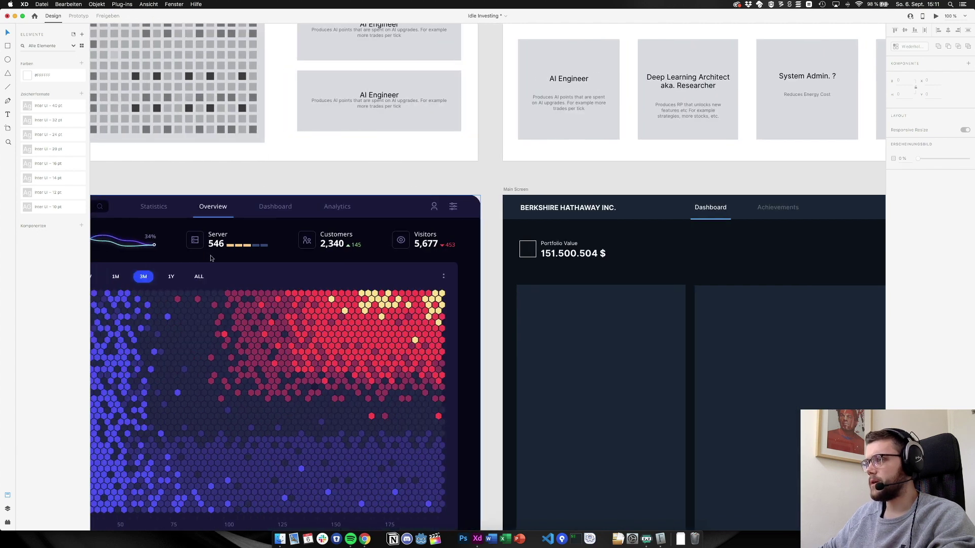
scroll(221, 261, left, 1)
scroll(221, 260, left, 6)
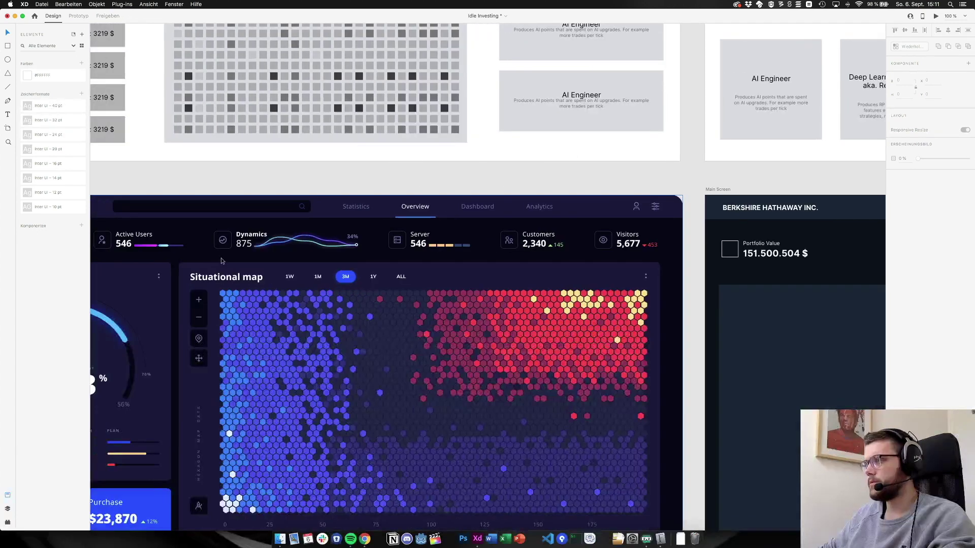
scroll(222, 262, right, 1)
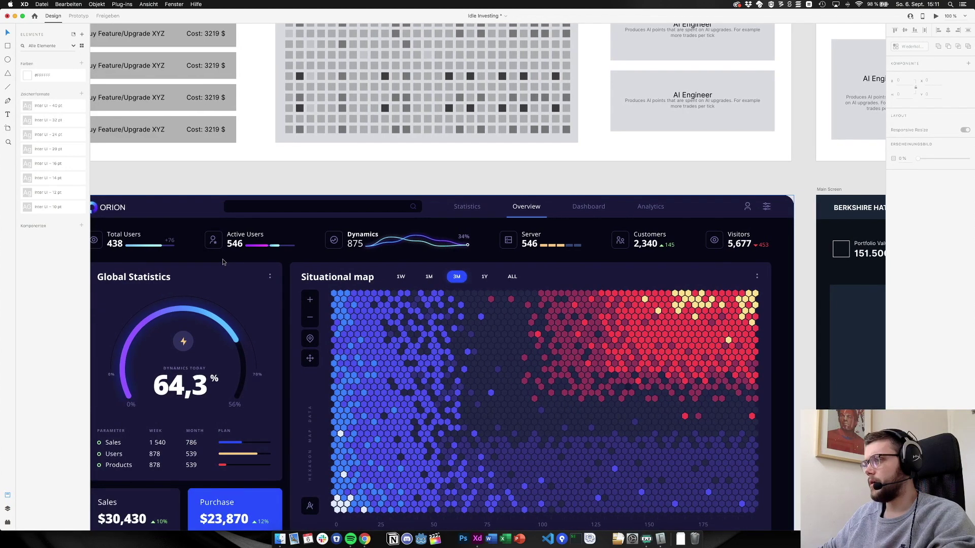
scroll(222, 262, right, 11)
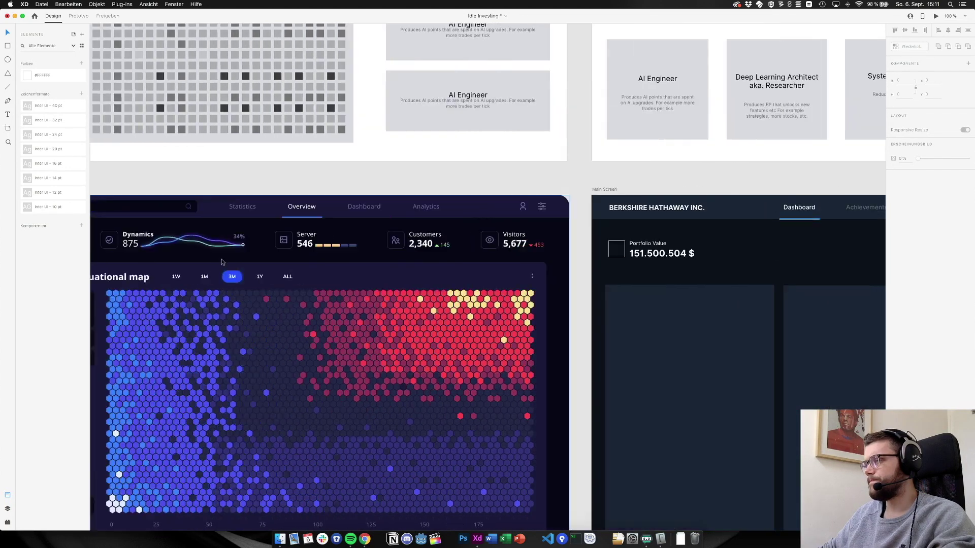
Rename the Net Worth label in the Basic UX Concept – 1 wireframe to Portfolio Value and shift it right to X 47
scroll(222, 262, up, 4)
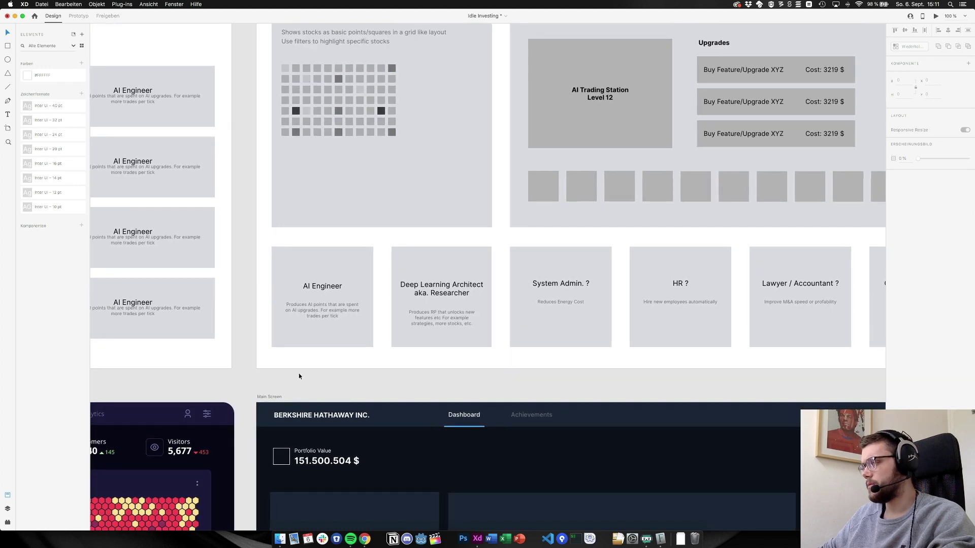
scroll(299, 373, up, 2)
scroll(300, 374, left, 7)
scroll(300, 374, left, 10)
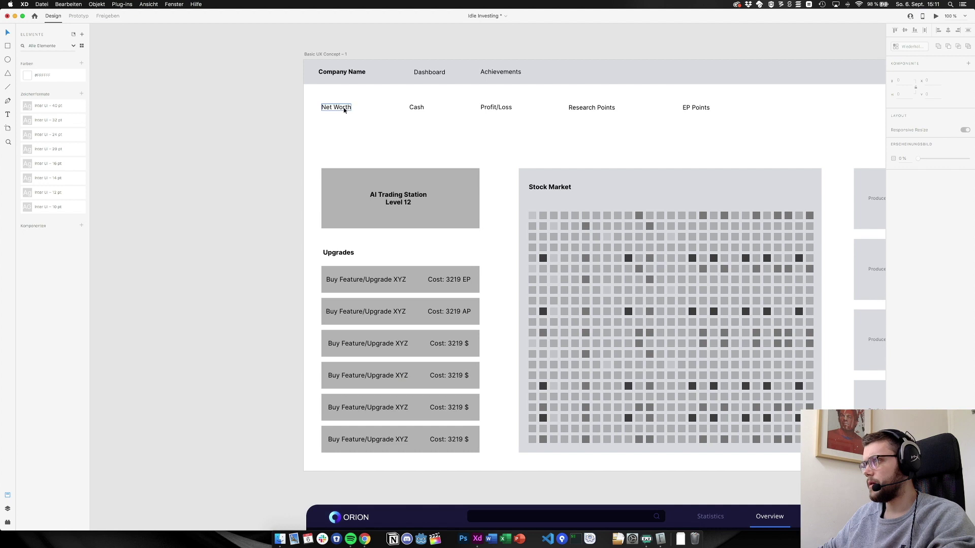
double_click(344, 108)
text(Portfo)
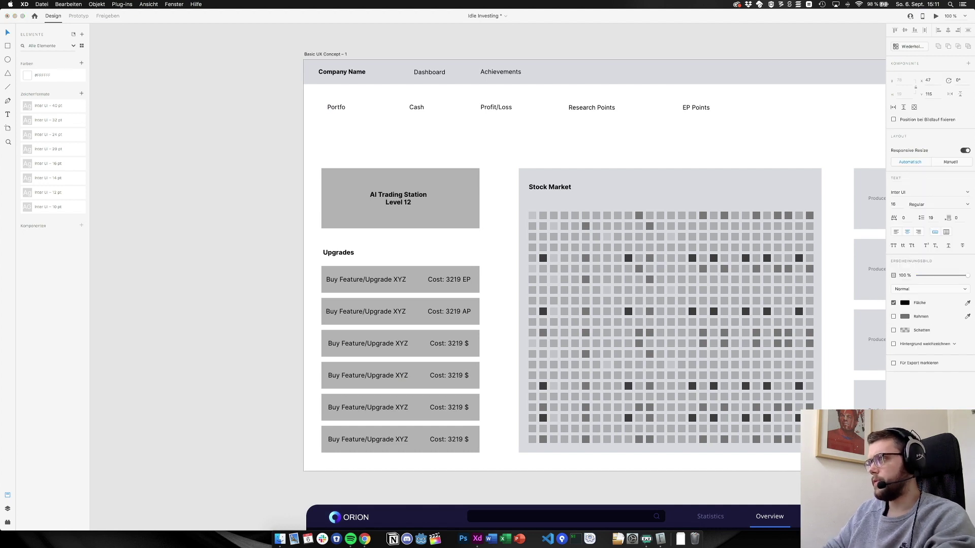
text(lio Val)
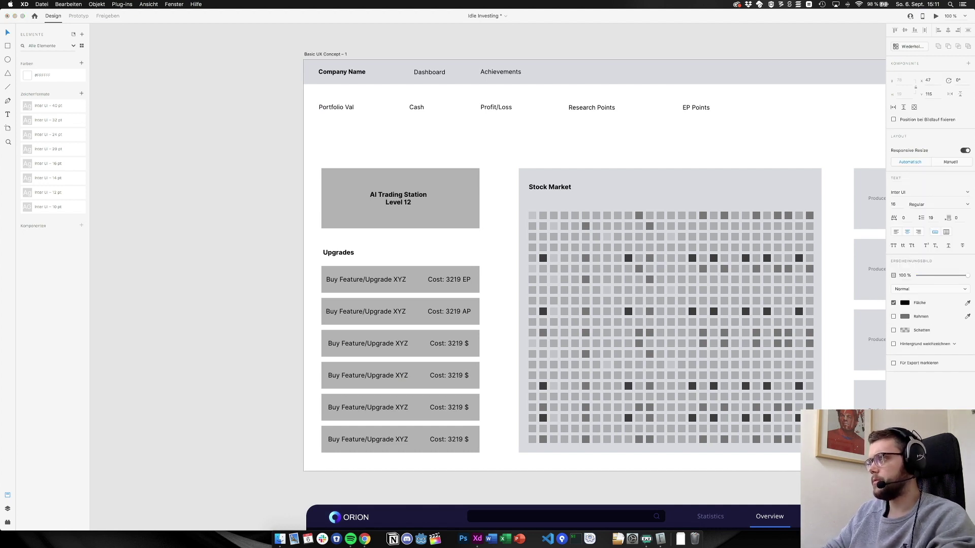
text(ue)
key(Escape)
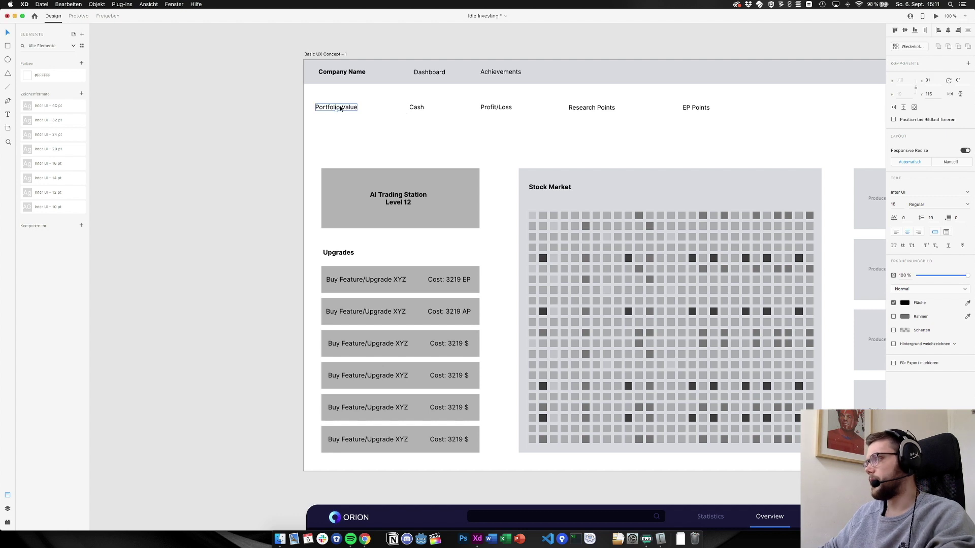
drag(340, 109, 346, 109)
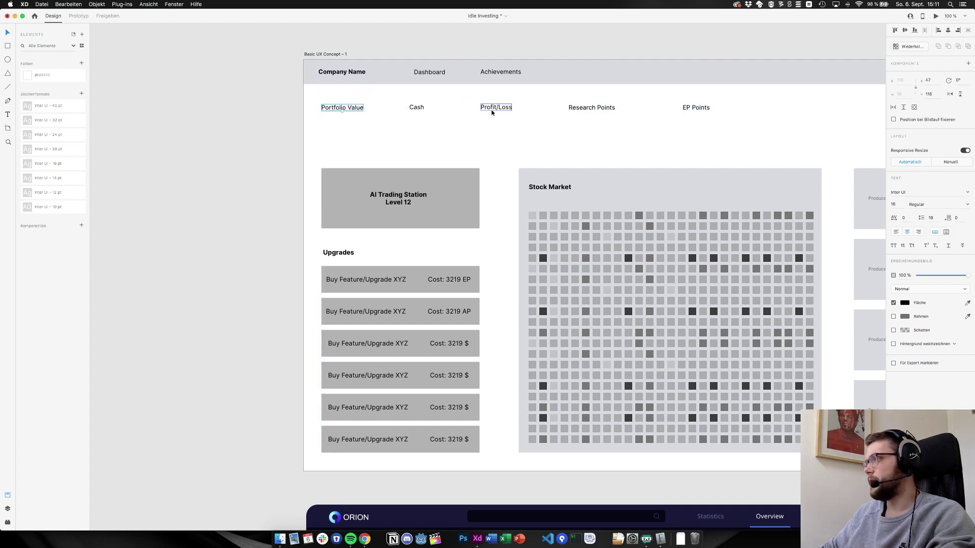
Examine how the Portfolio Value stat's placeholder square, label and amount line up on the Main Screen artboard
scroll(495, 168, right, 10)
scroll(495, 169, down, 5)
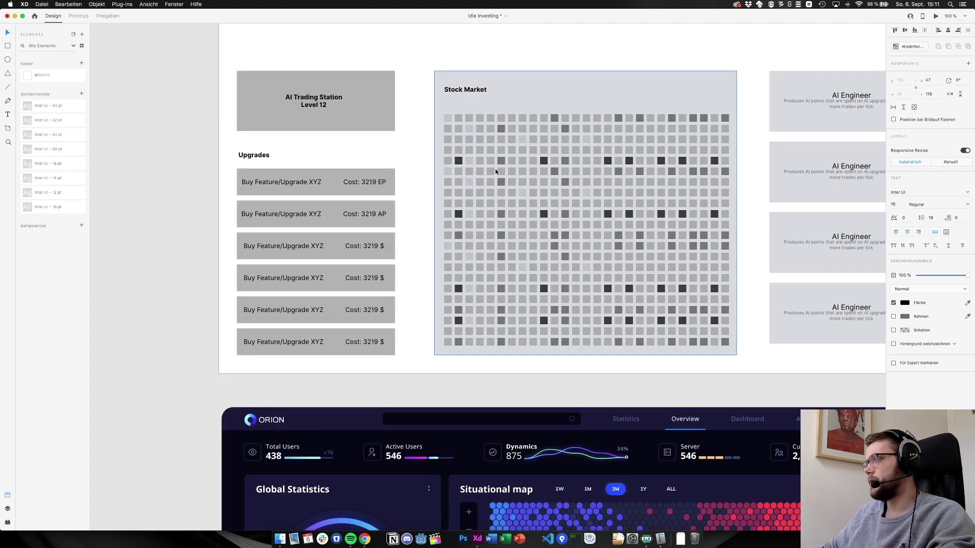
scroll(495, 172, right, 7)
scroll(495, 172, down, 2)
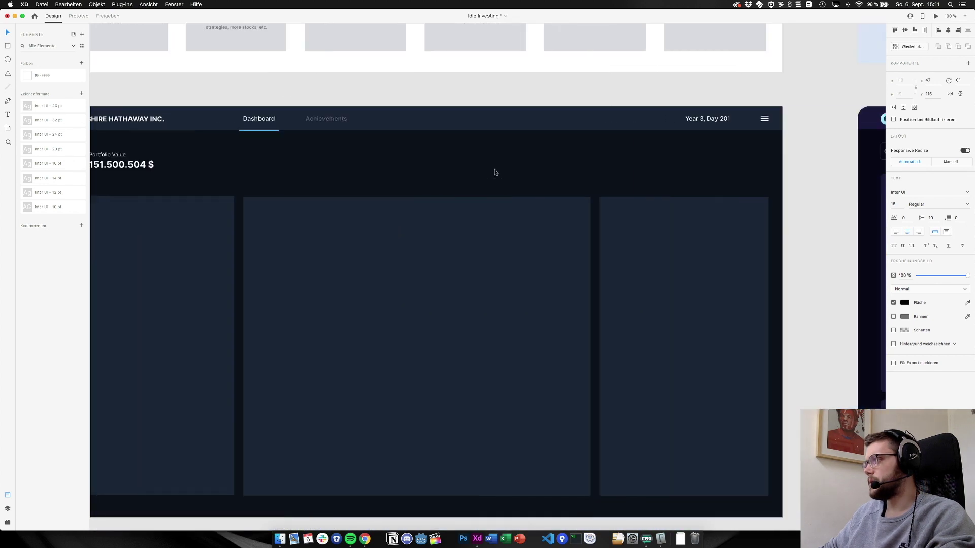
scroll(495, 172, left, 4)
scroll(495, 173, up, 1)
scroll(495, 172, right, 3)
scroll(495, 172, up, 1)
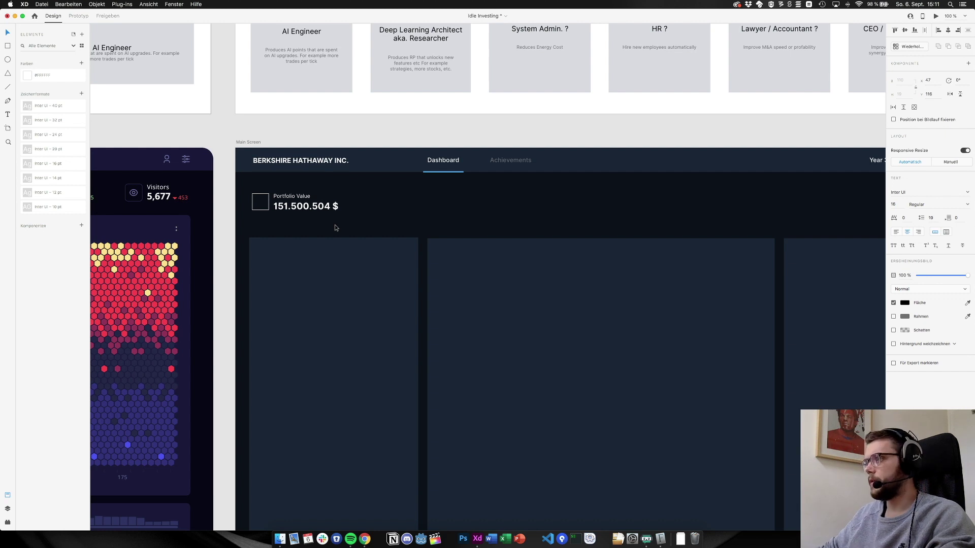
click(319, 211)
shift+click(292, 196)
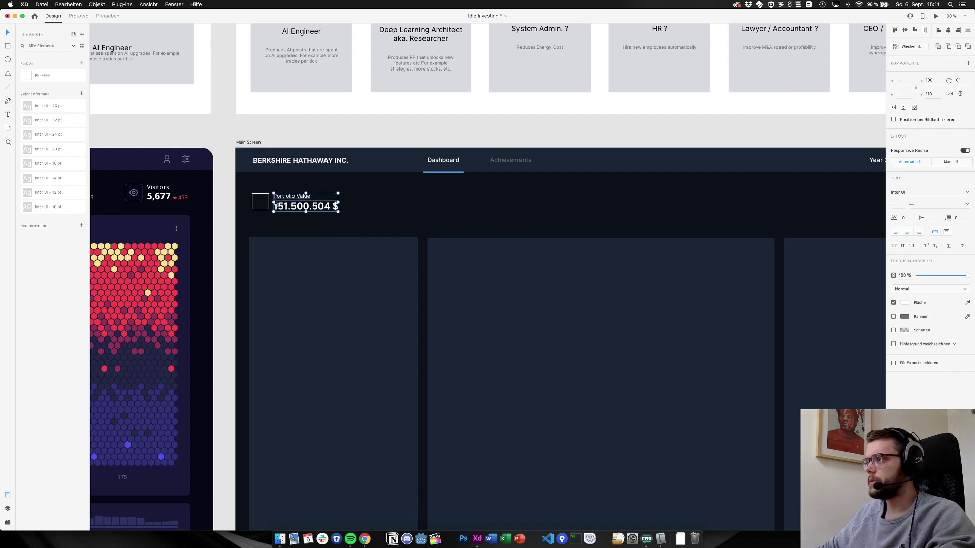
shift+click(267, 204)
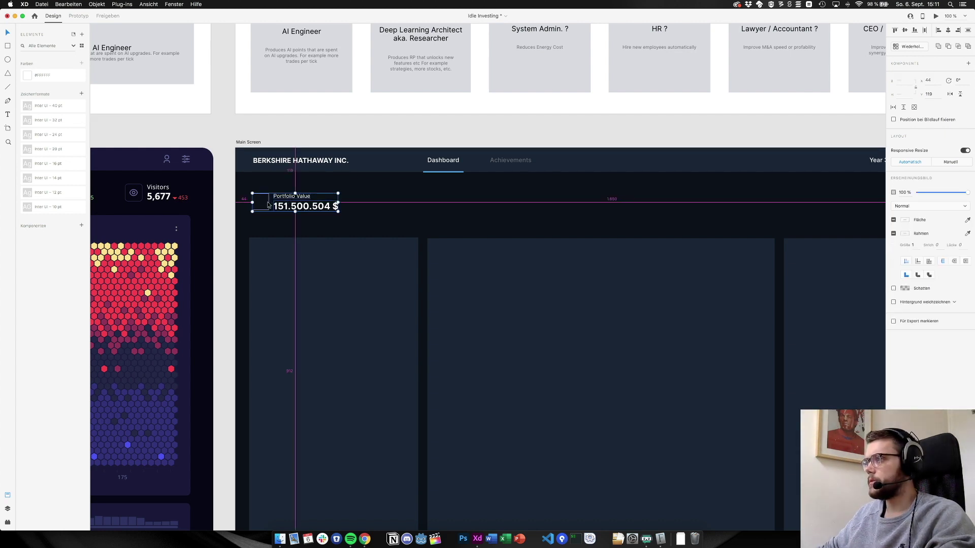
scroll(262, 204, up, 10)
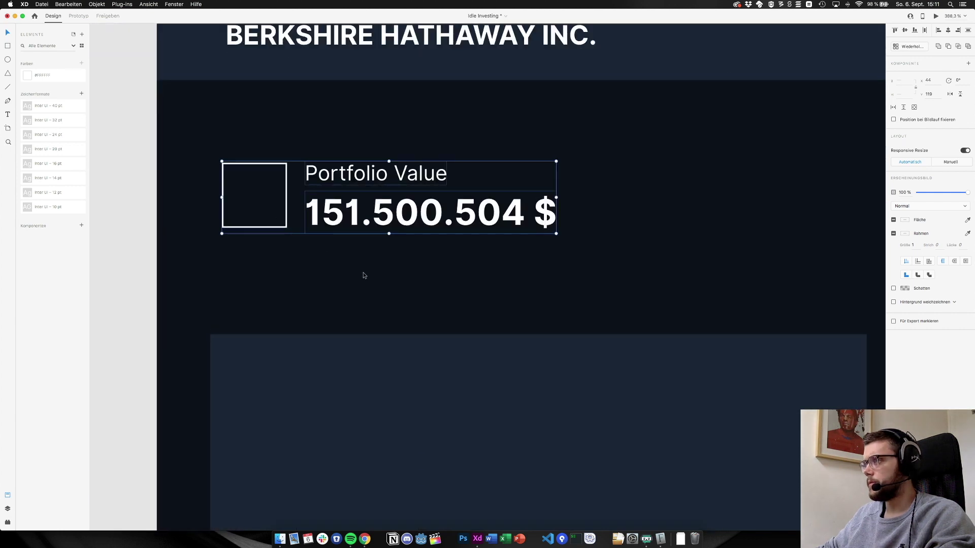
Convert the 151.500.504 $ amount to area text and shorten its text box to a height of 25, using the grid
click(406, 216)
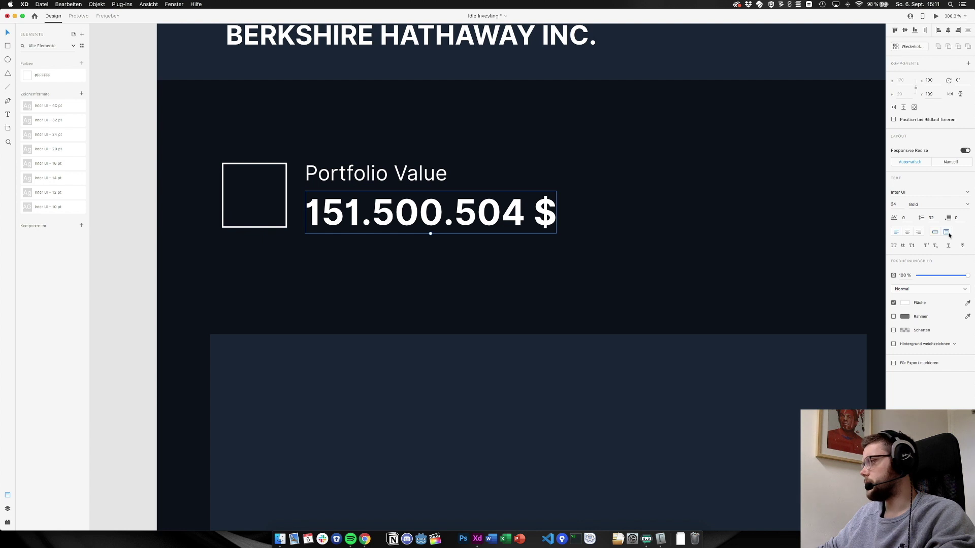
click(947, 232)
key(super+apostrophe)
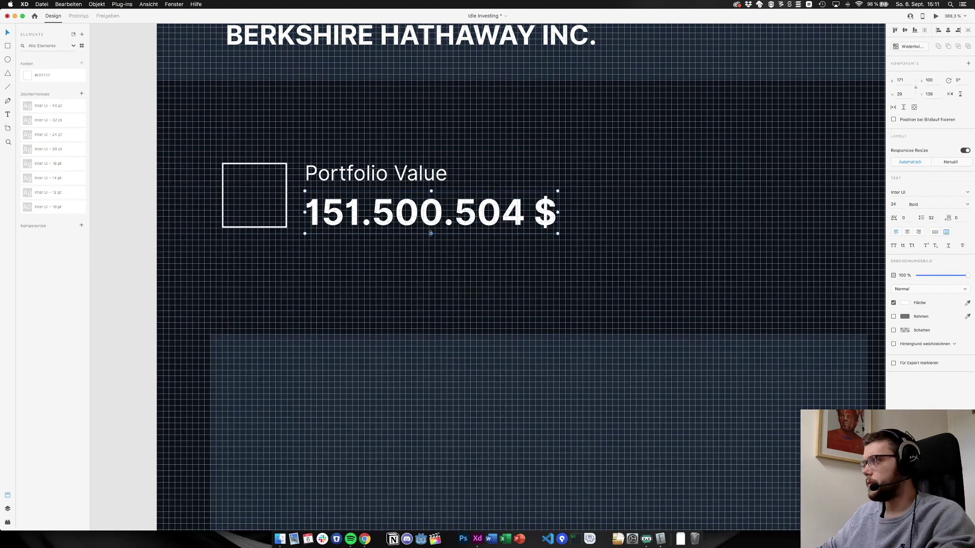
drag(431, 234, 431, 226)
scroll(307, 230, up, 1)
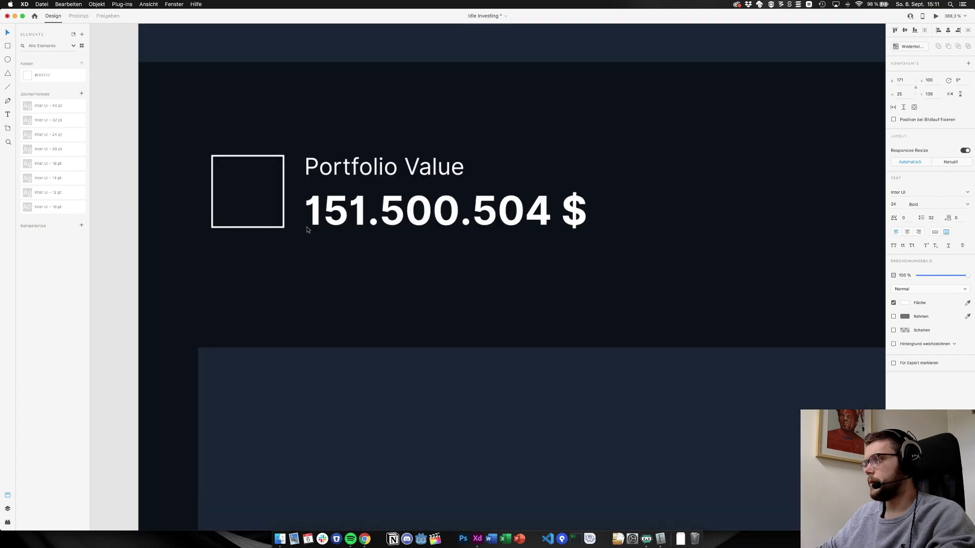
scroll(307, 229, up, 3)
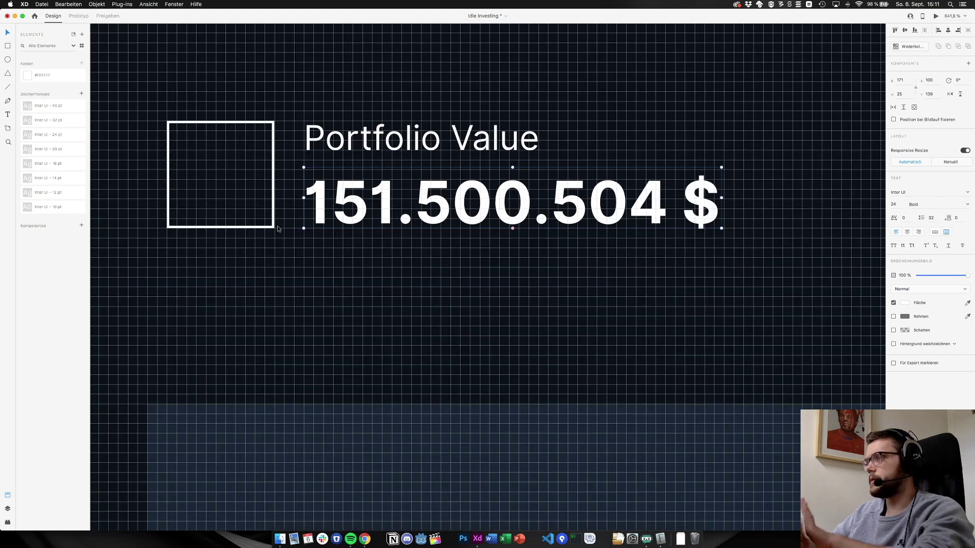
click(274, 227)
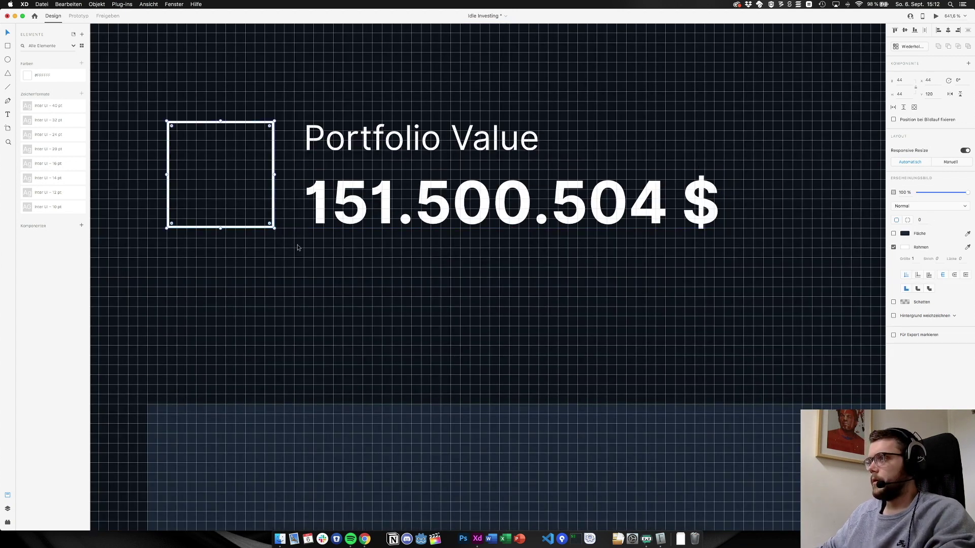
click(334, 202)
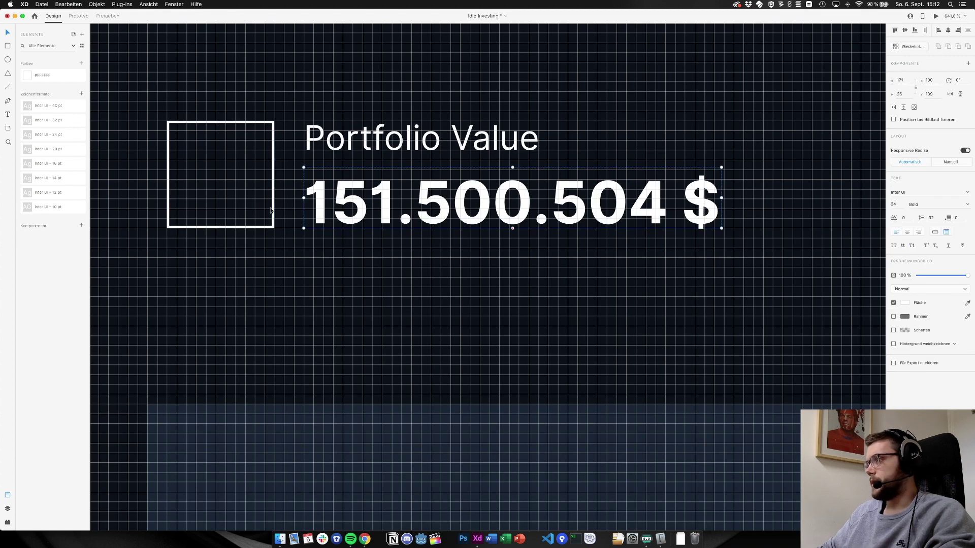
shift+click(271, 211)
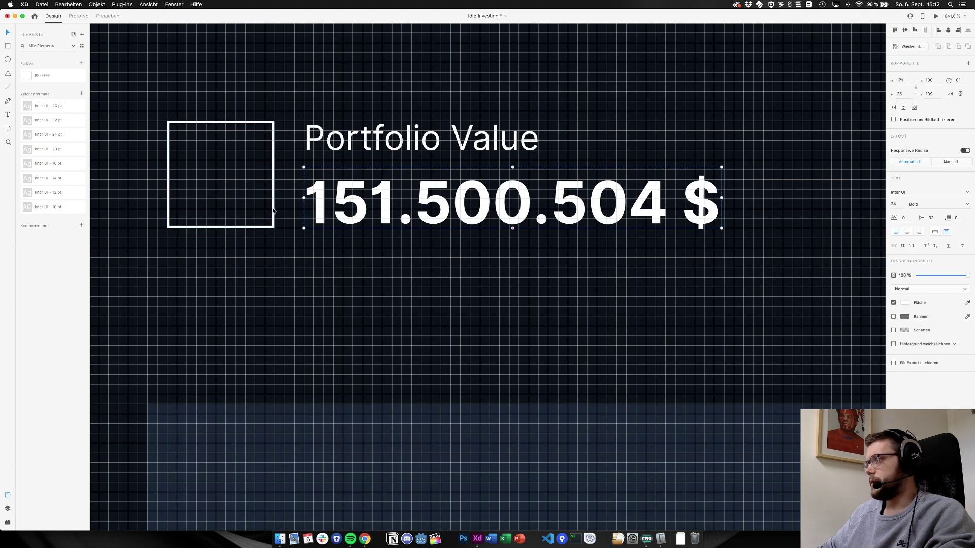
Convert the Portfolio Value label to area text and align its top edge with the placeholder square at Y 120
click(323, 129)
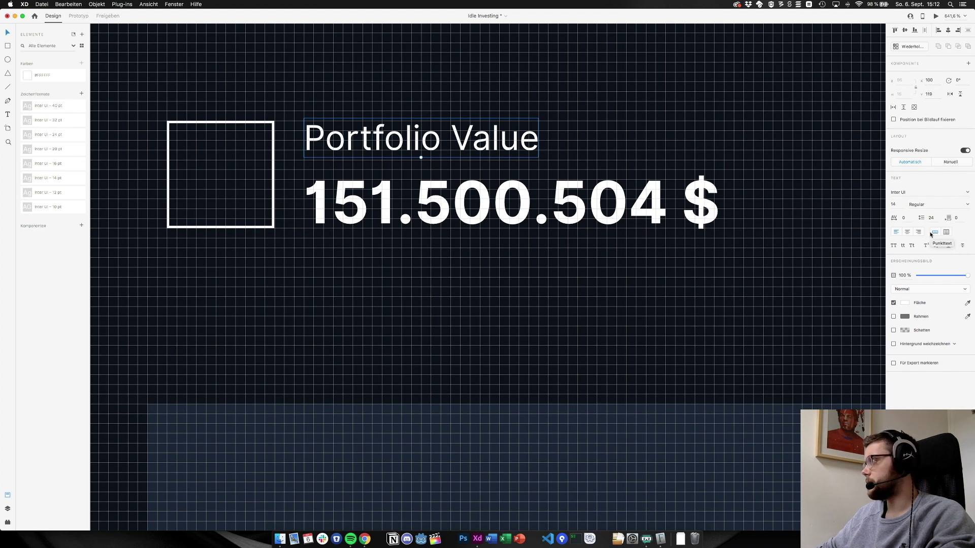
click(946, 232)
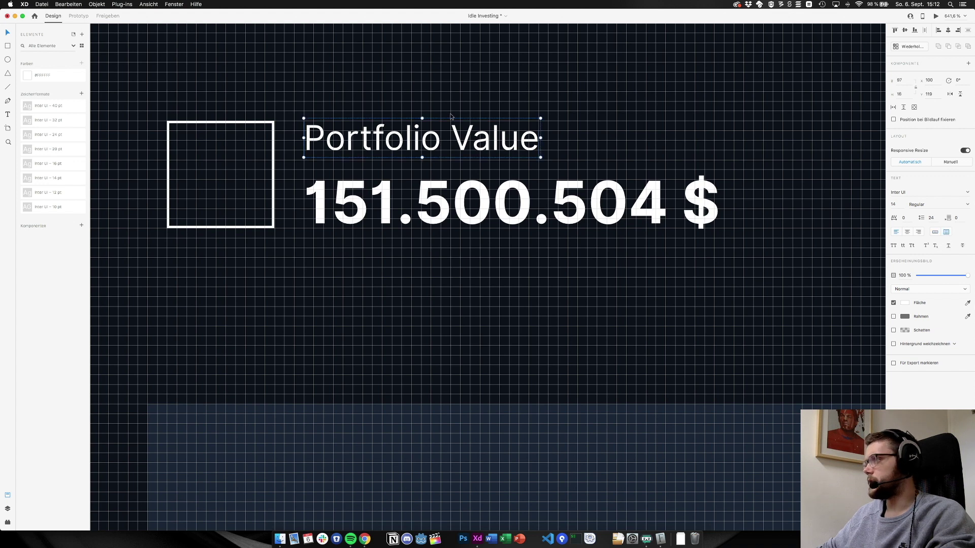
drag(421, 118, 422, 121)
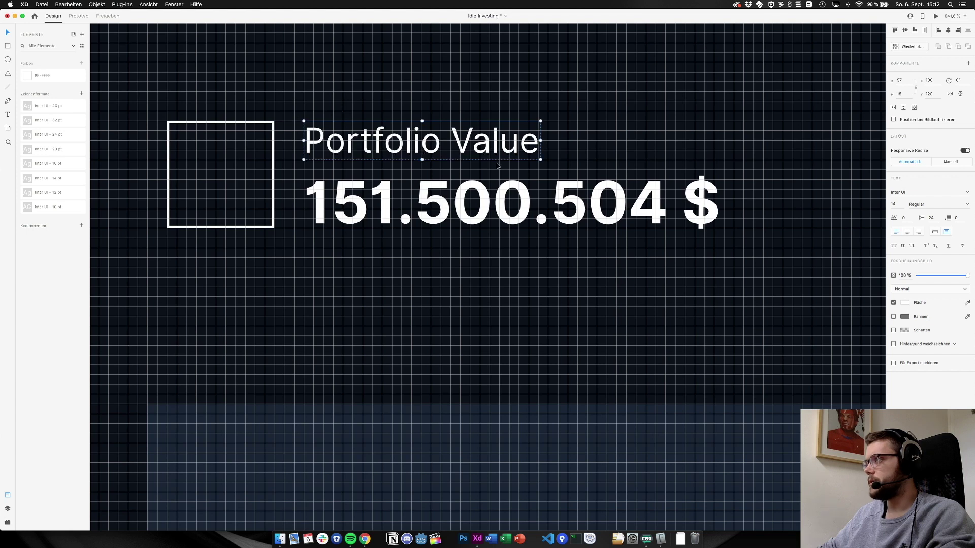
click(406, 270)
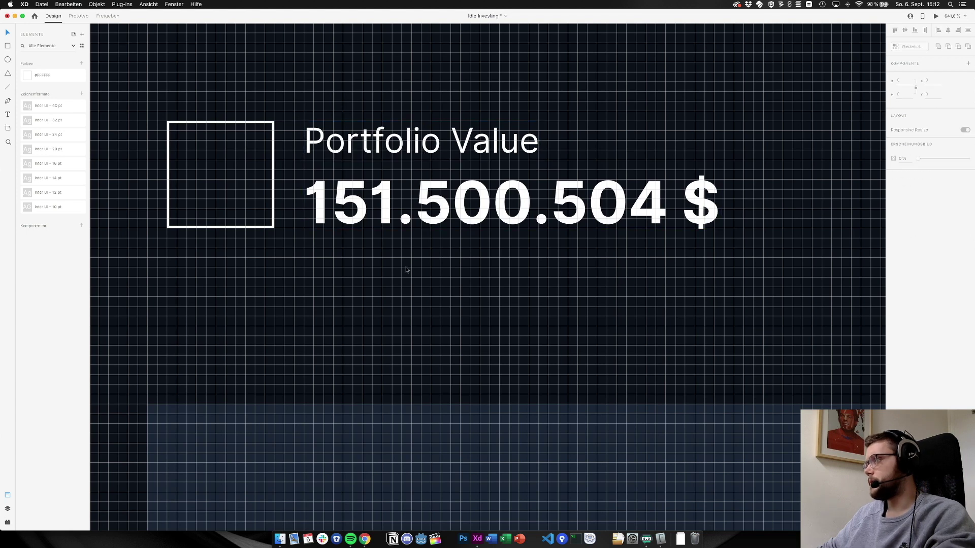
click(336, 175)
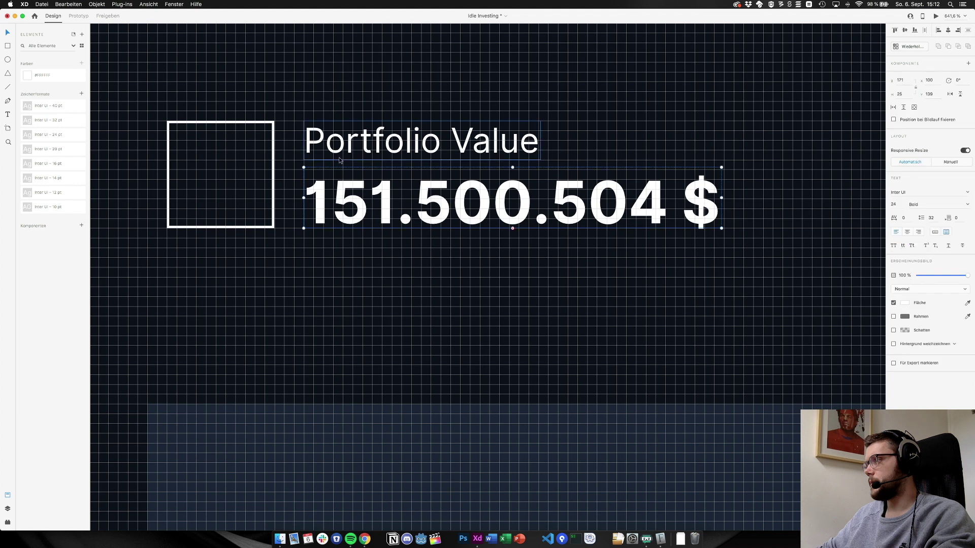
click(342, 152)
click(266, 229)
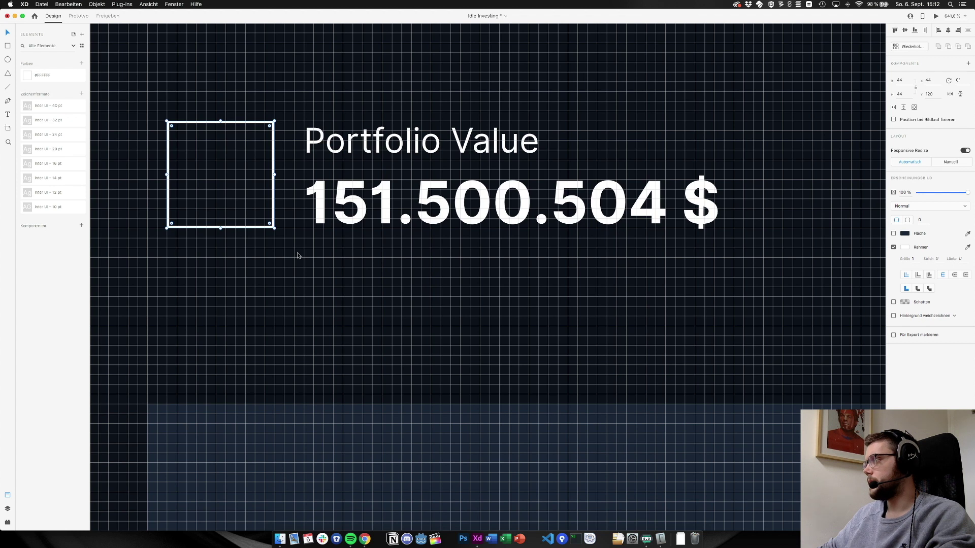
key(Escape)
key(super+1)
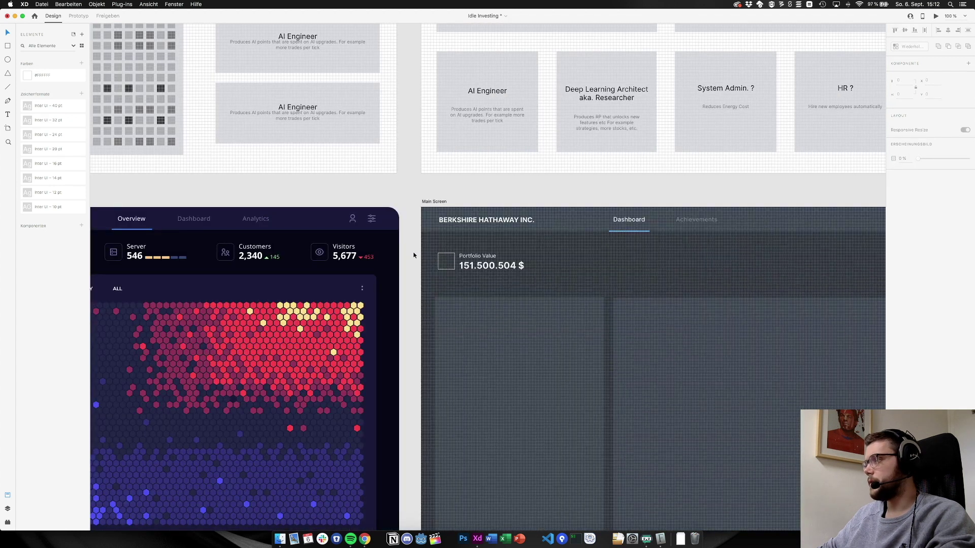
Try grouping the placeholder square, label and amount of the Portfolio Value stat
drag(414, 254, 508, 288)
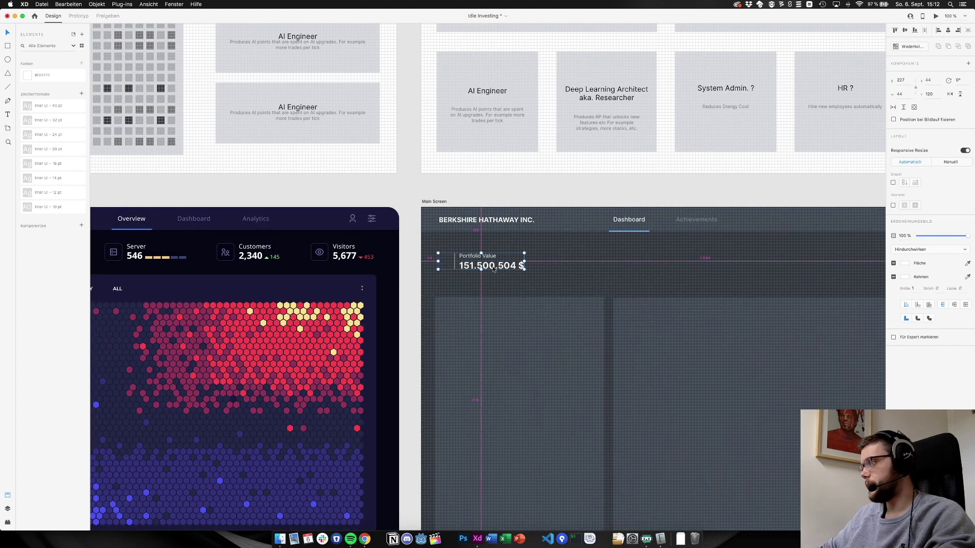
key(super+3)
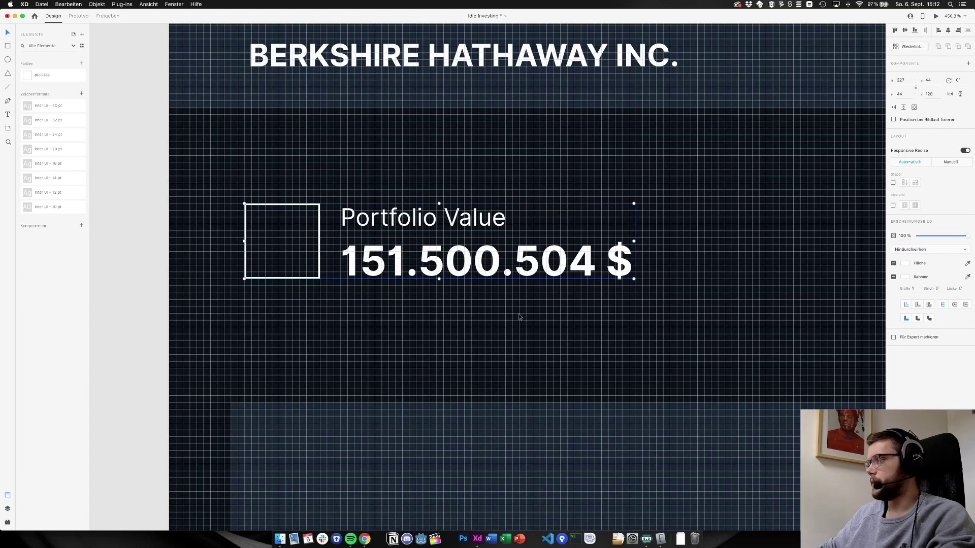
key(super+1)
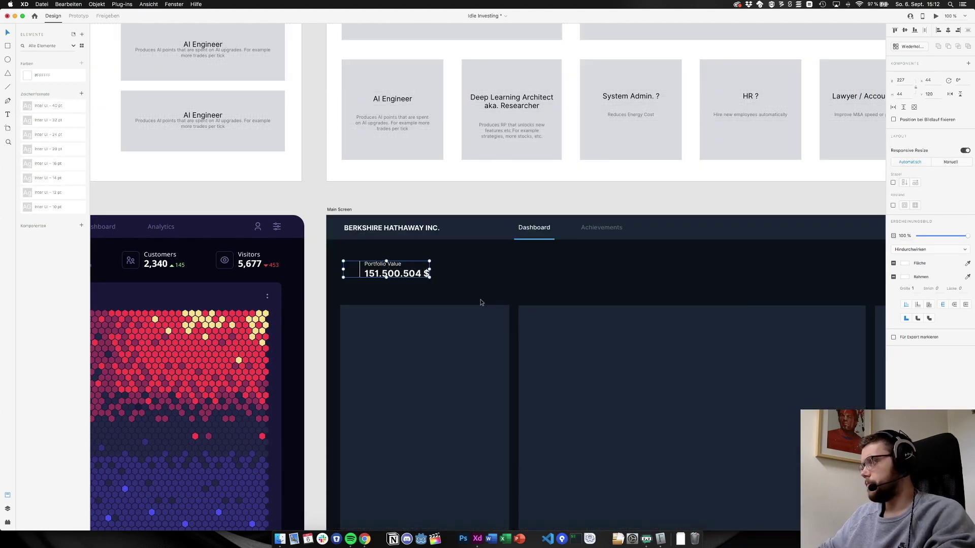
scroll(466, 294, right, 2)
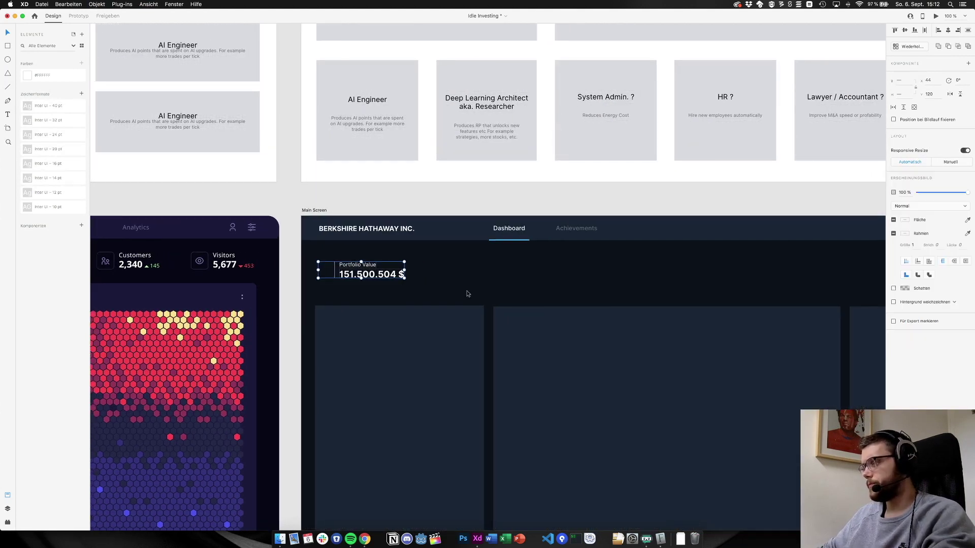
click(467, 294)
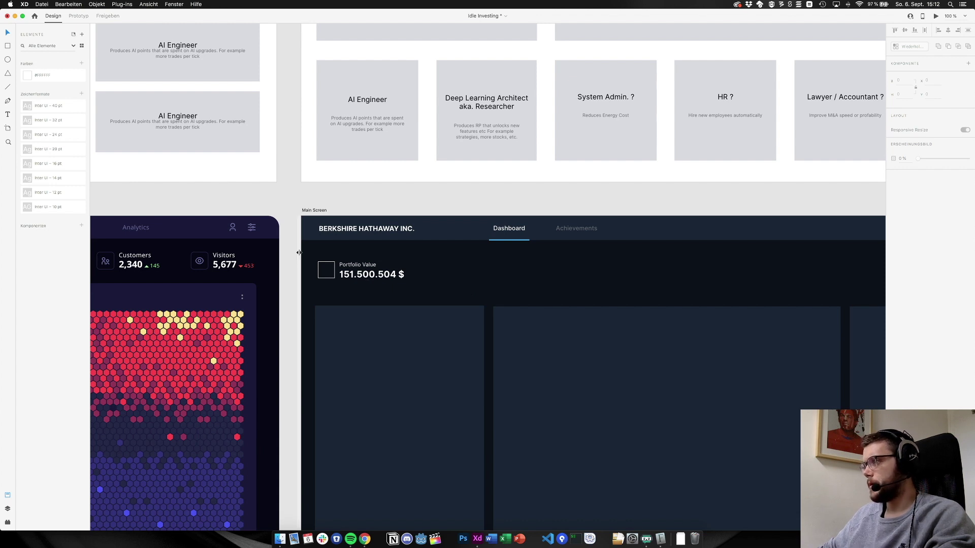
Duplicate the Portfolio Value stat three times in an evenly spaced row, with the first copy at X 351
drag(292, 262, 462, 276)
scroll(443, 302, right, 5)
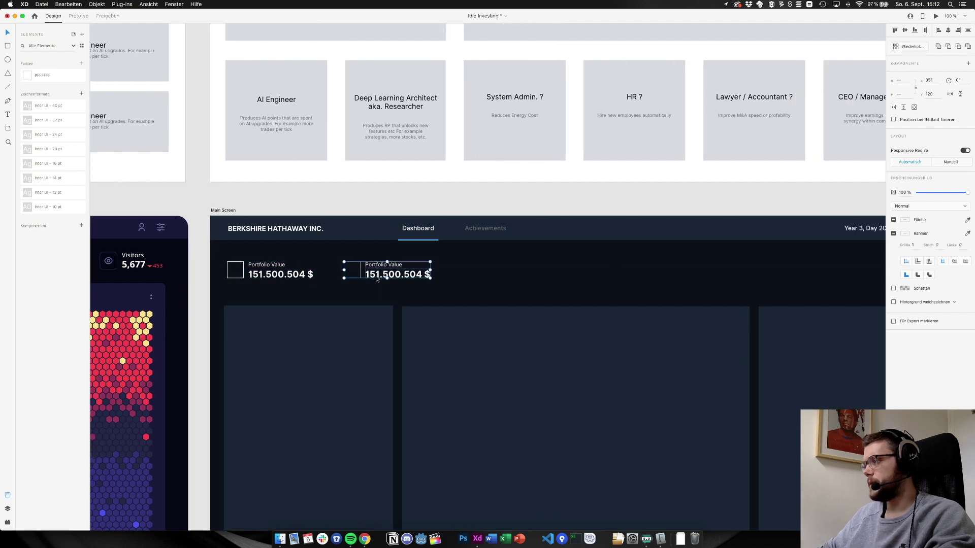
drag(376, 278, 609, 278)
click(596, 293)
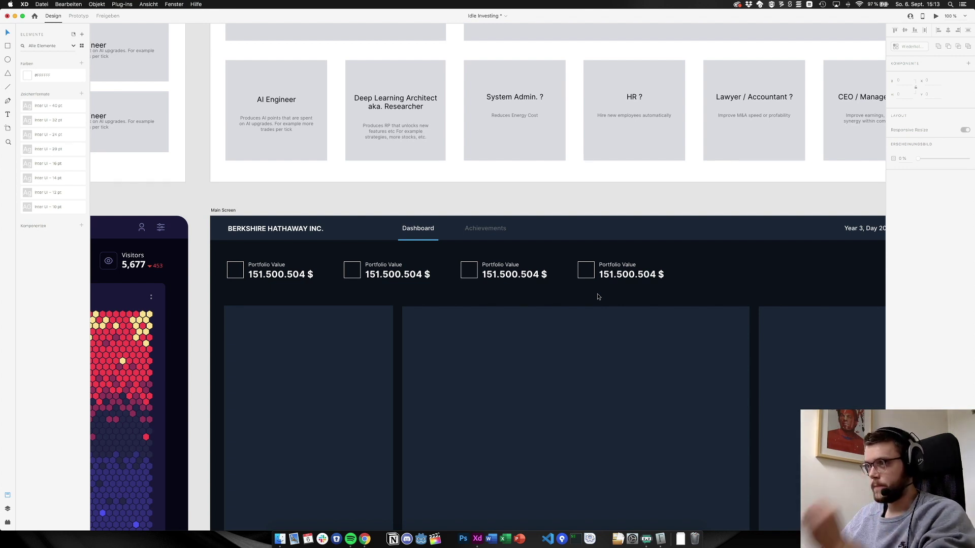
Compare the row of four stats with the icon squares and spacing of the Orion reference's top row
scroll(598, 294, left, 10)
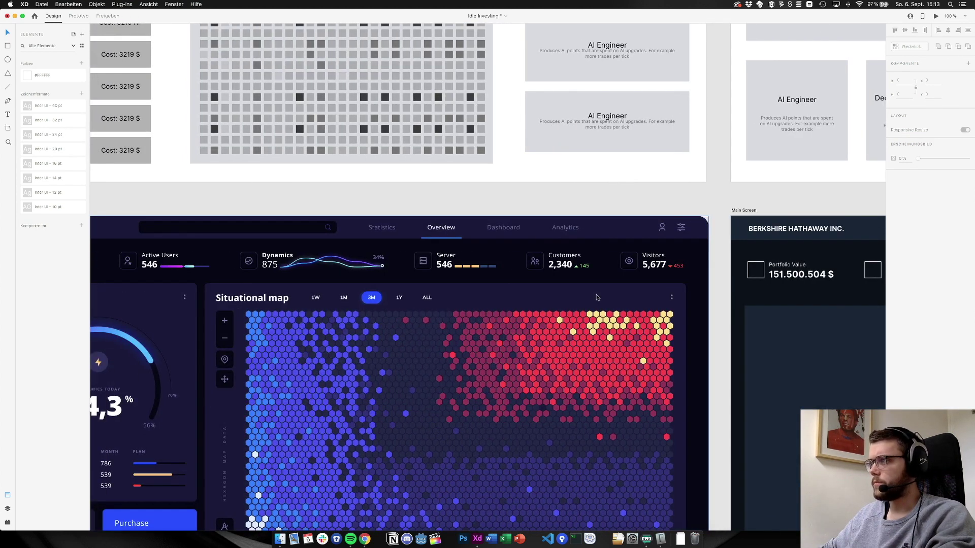
scroll(597, 297, left, 1)
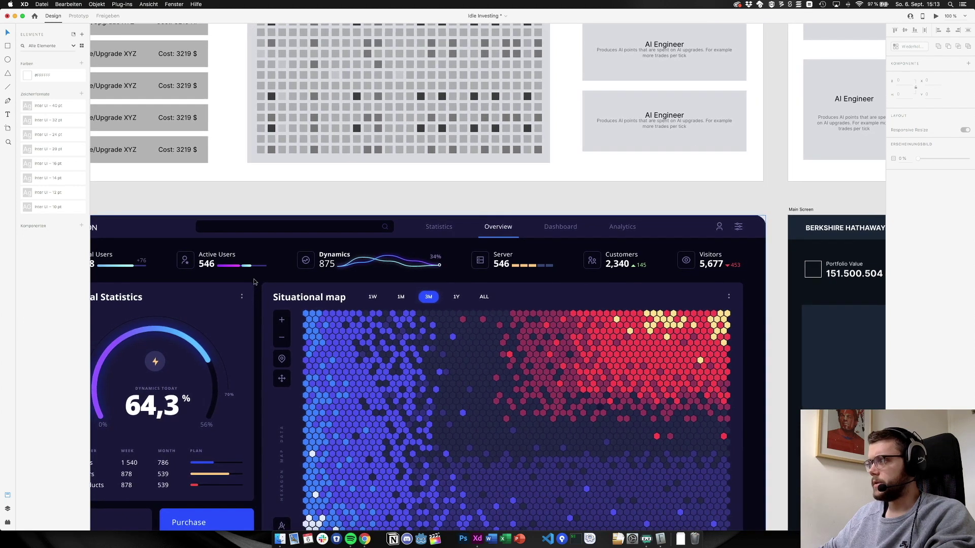
scroll(254, 282, right, 6)
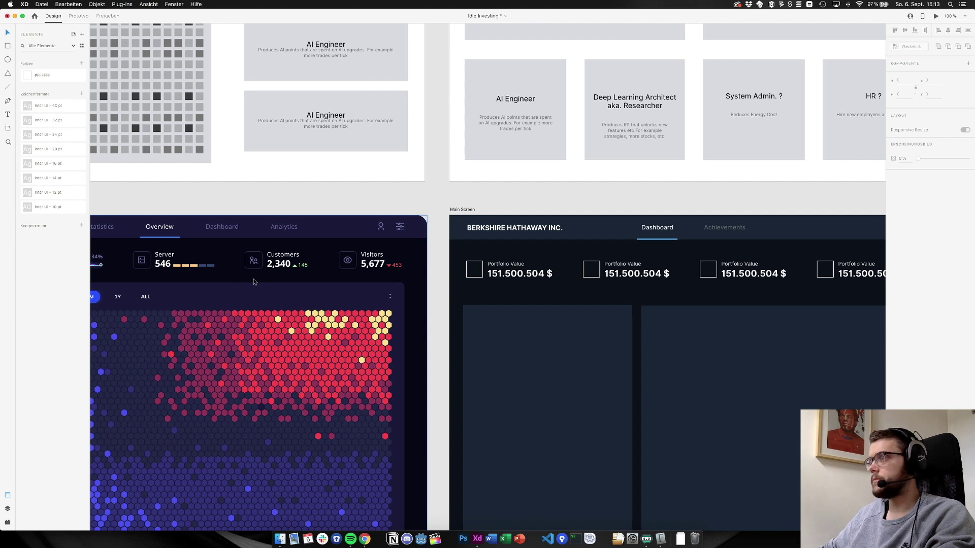
scroll(254, 283, right, 1)
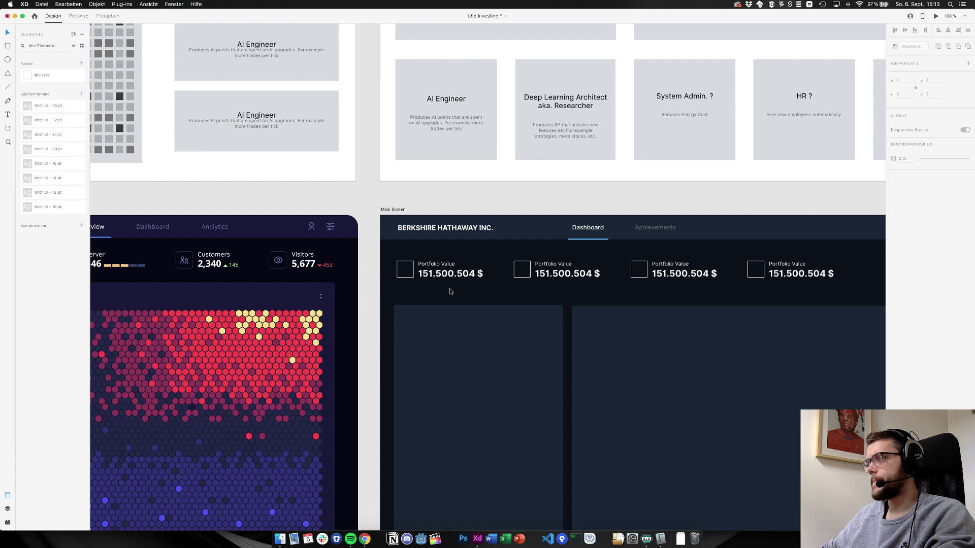
scroll(451, 288, right, 2)
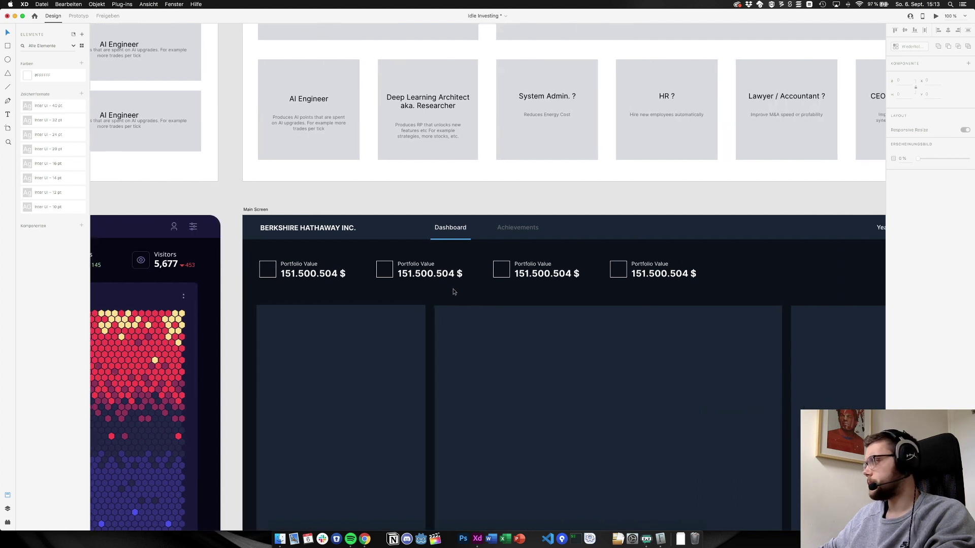
scroll(452, 289, left, 2)
scroll(454, 292, right, 1)
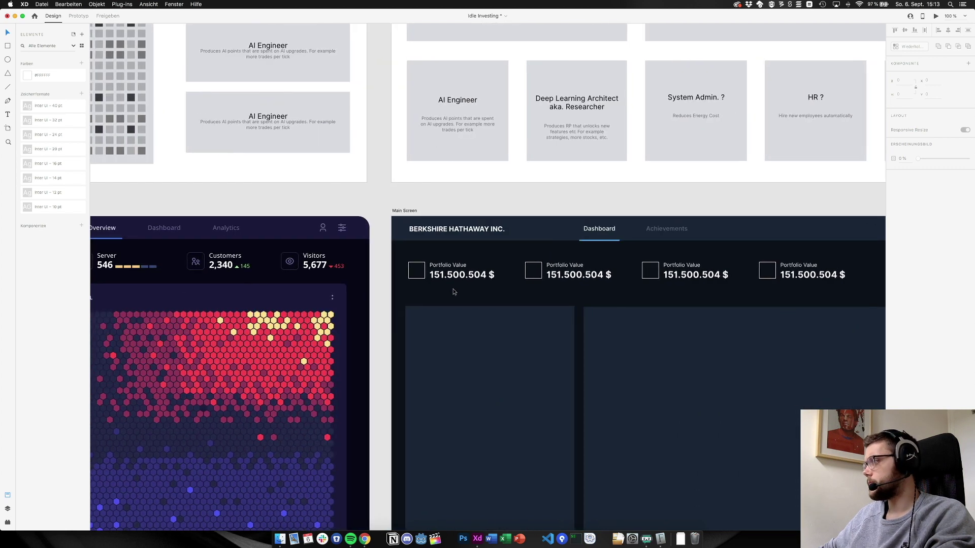
Rename the label of the second stat in the Main Screen row as "Cash", following the wireframe's order of stats
scroll(452, 293, right, 2)
double_click(497, 263)
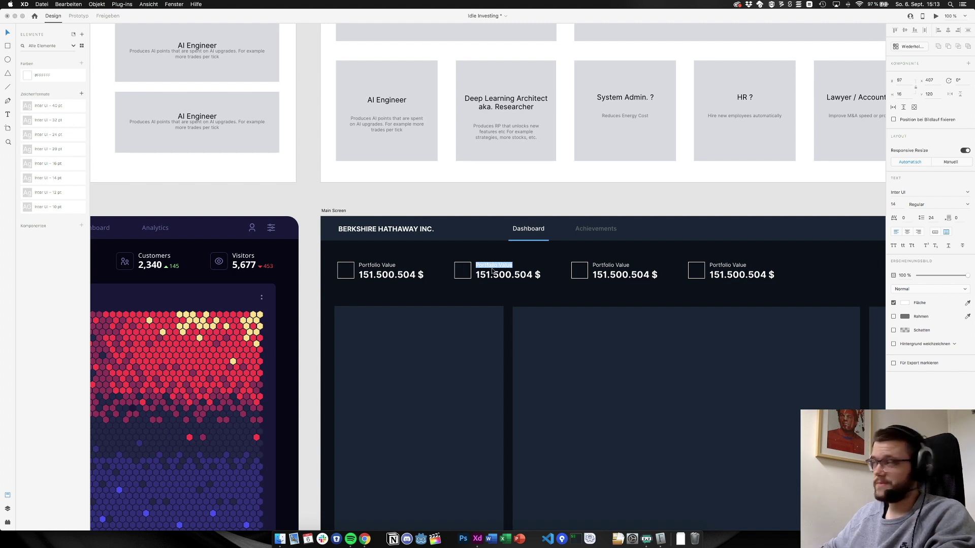
key(Escape)
scroll(472, 234, left, 3)
scroll(472, 233, up, 2)
scroll(457, 202, up, 5)
scroll(458, 202, left, 10)
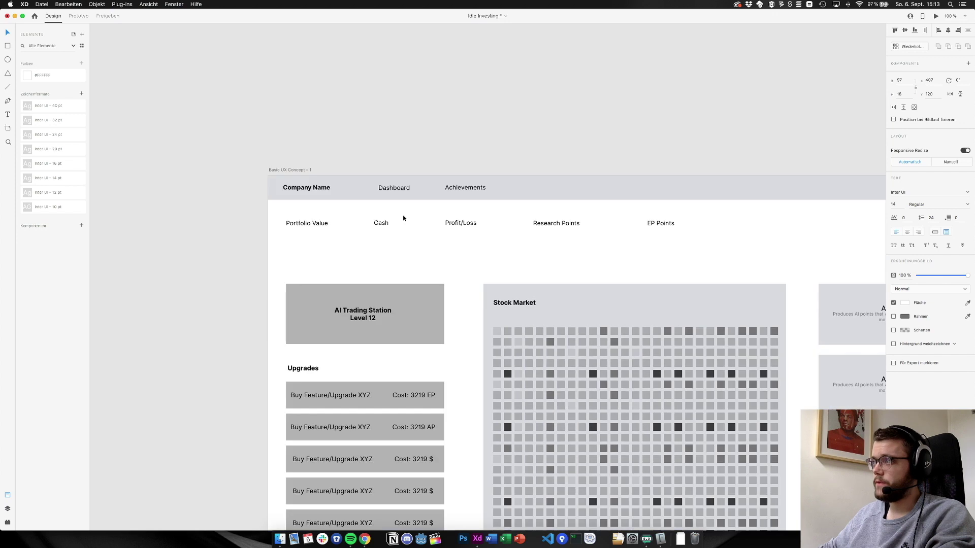
scroll(378, 220, right, 8)
scroll(486, 263, down, 10)
scroll(487, 264, right, 6)
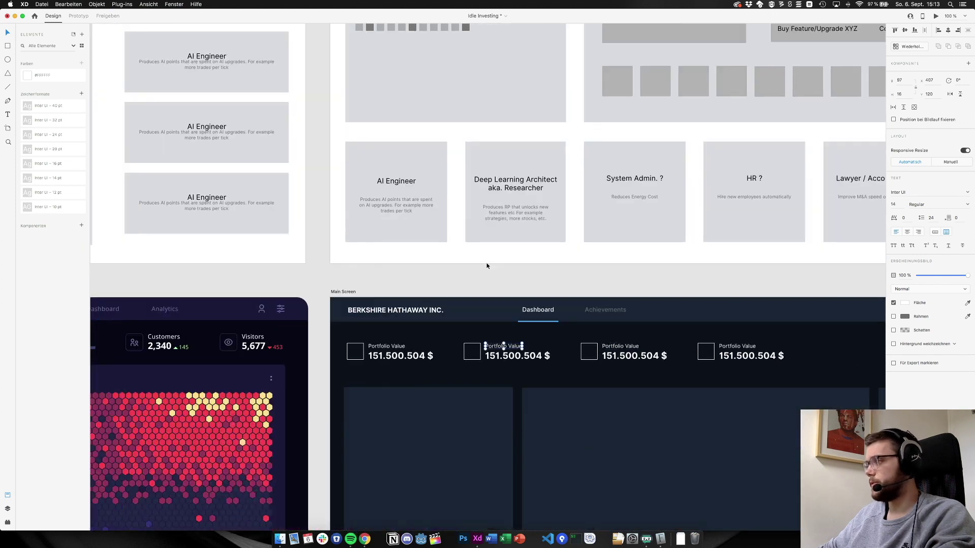
double_click(510, 348)
text(Cash)
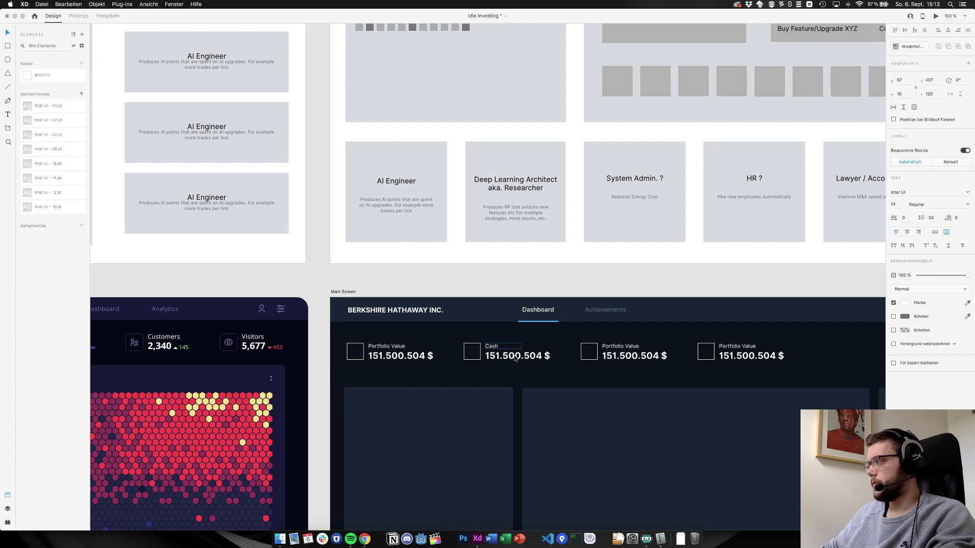
key(Escape)
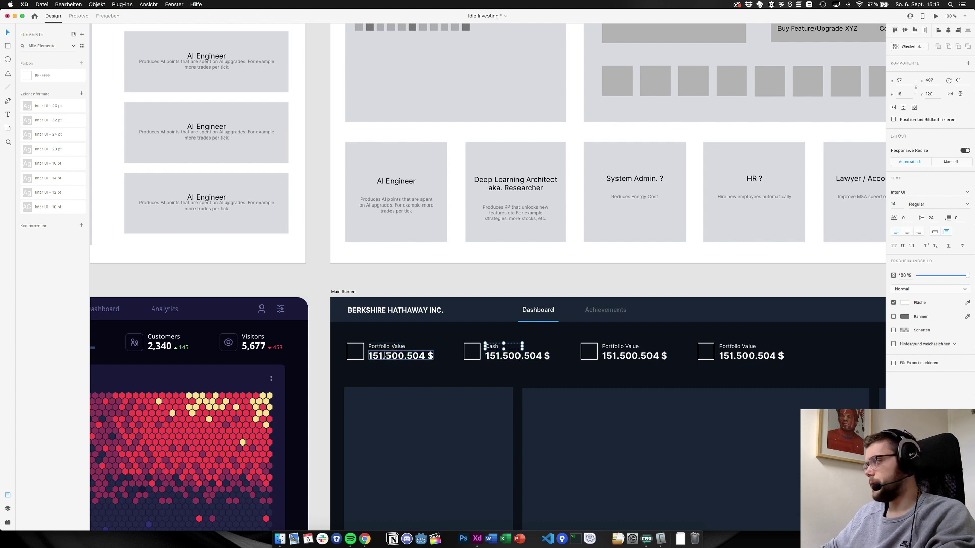
Change the amount of the Cash stat to 54.822.178 $
click(495, 357)
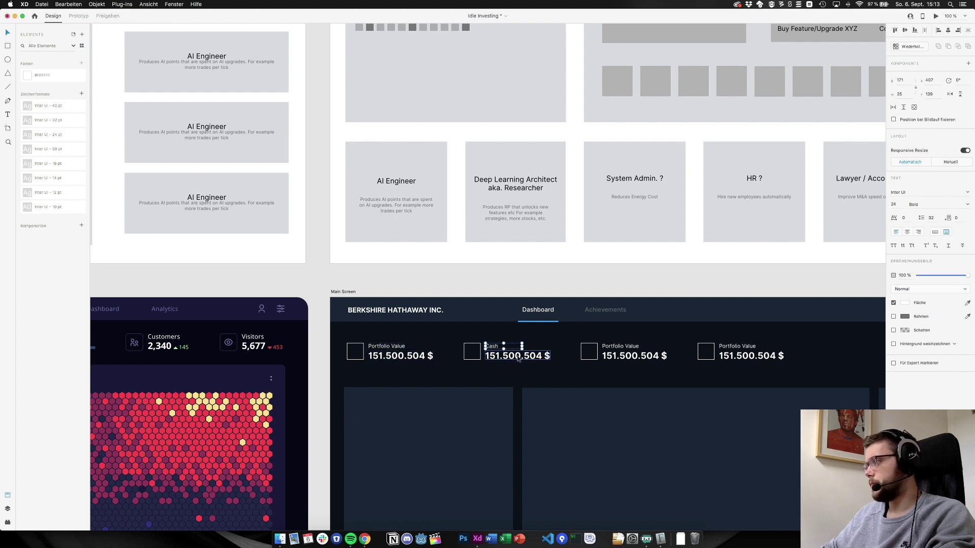
double_click(495, 357)
click(495, 357)
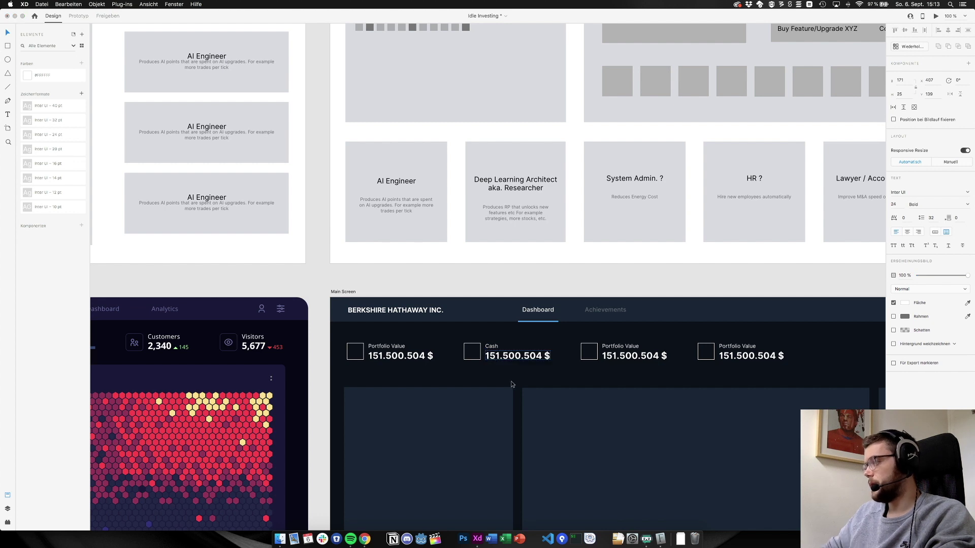
key(Delete)
key(Delete)
key(Delete)
key(Delete)
key(Delete)
key(Delete)
key(Delete)
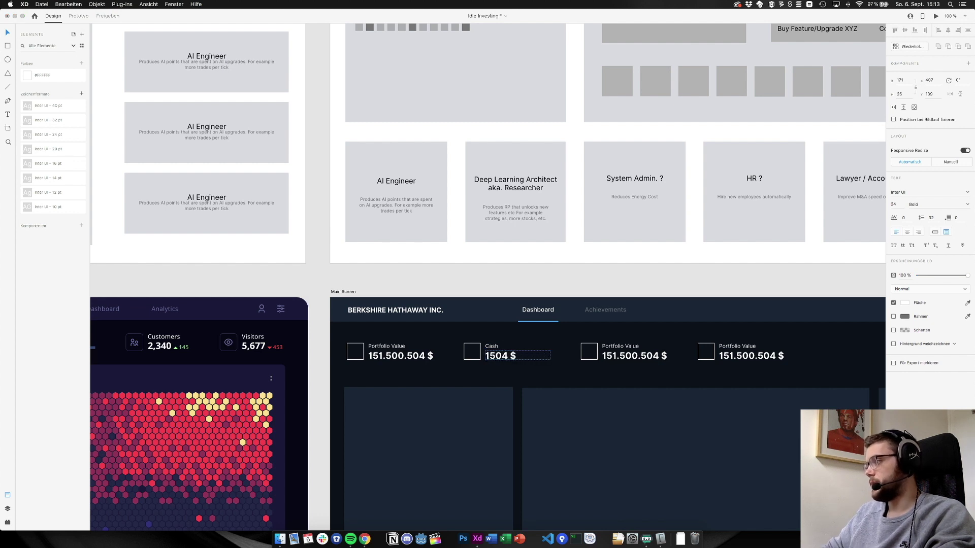
key(BackSpace)
key(BackSpace)
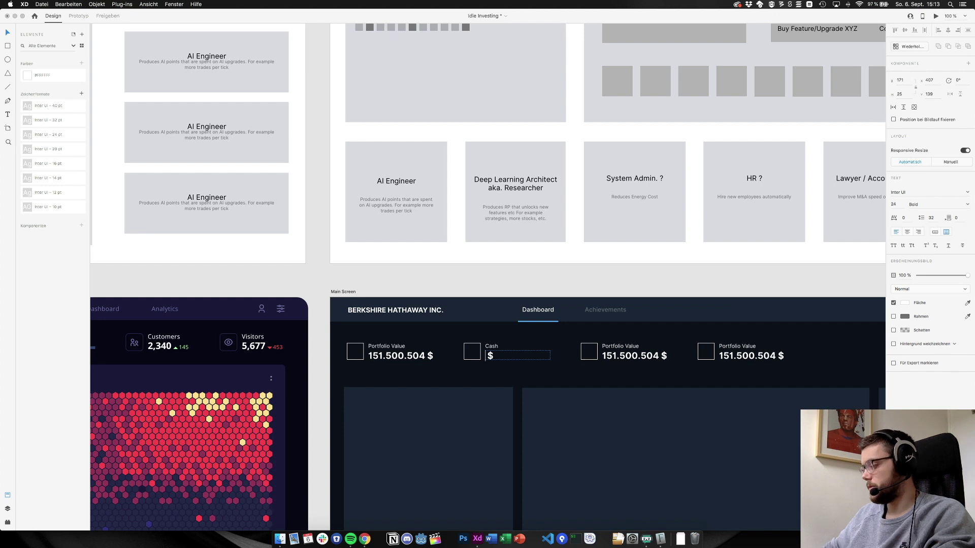
text(548221 )
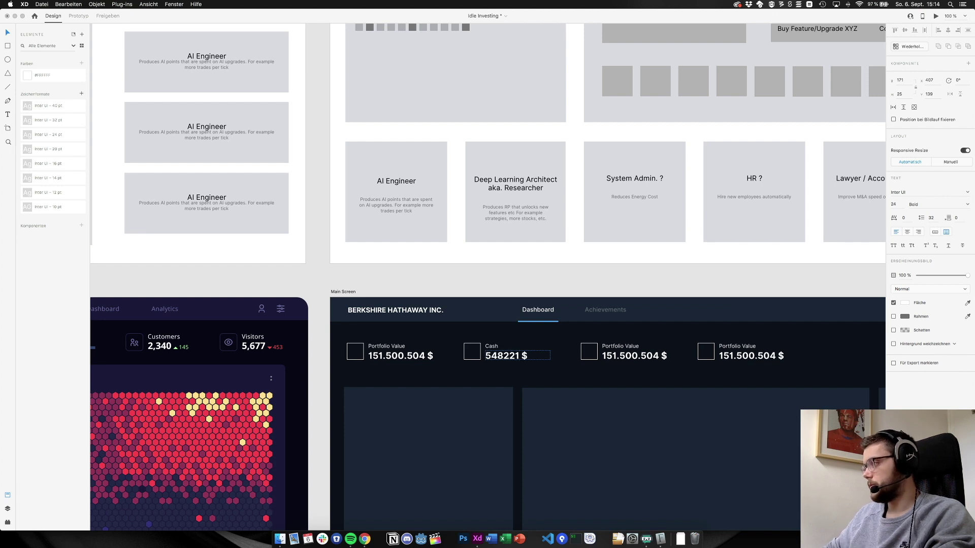
text(78)
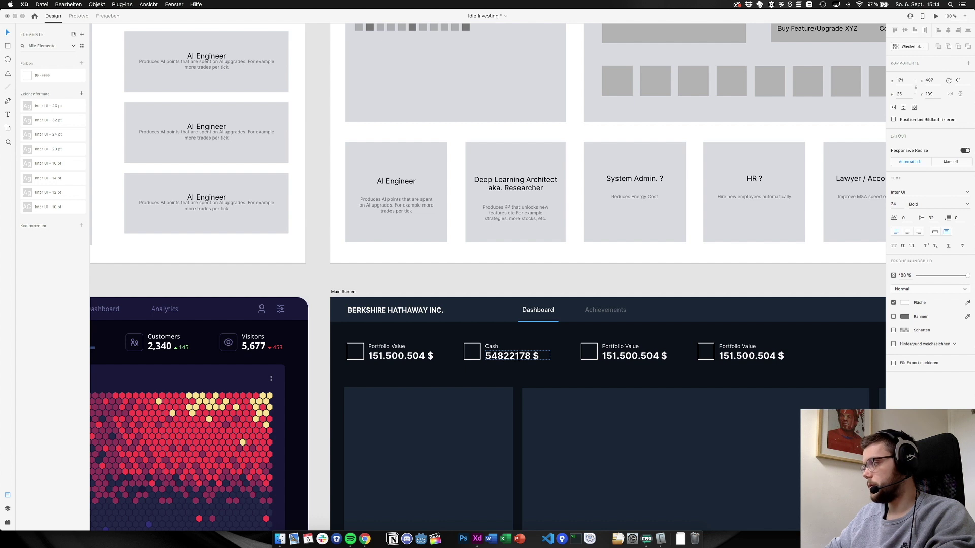
text(.)
key(Left)
key(Left)
key(Left)
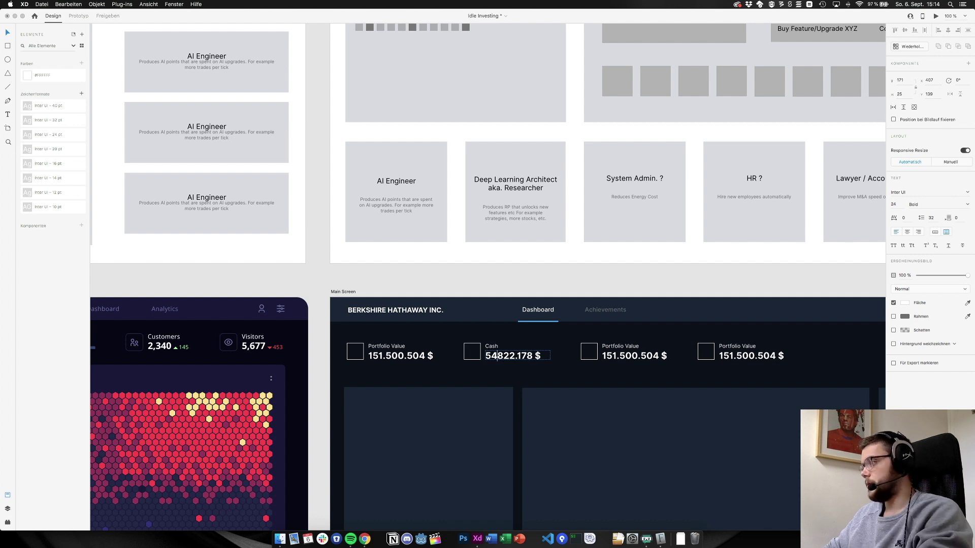
text(.)
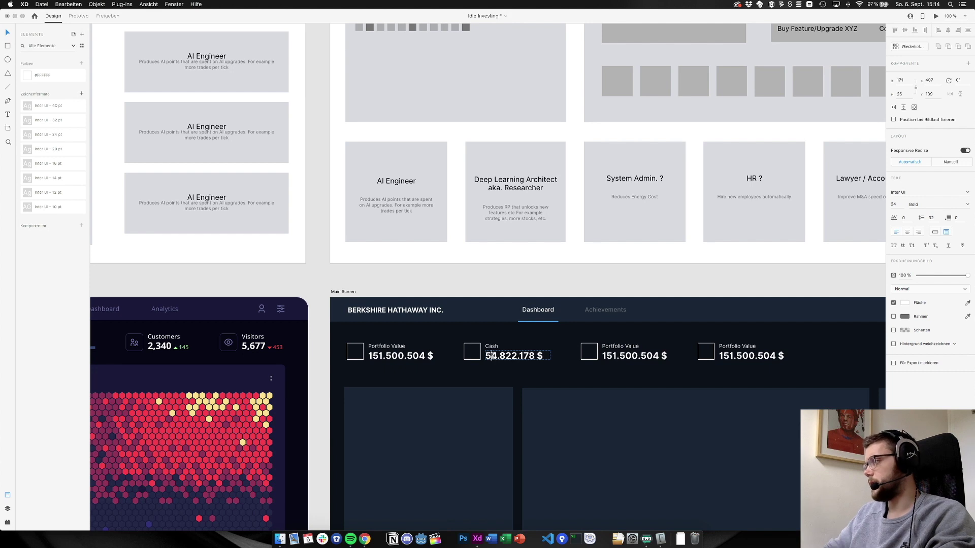
click(493, 276)
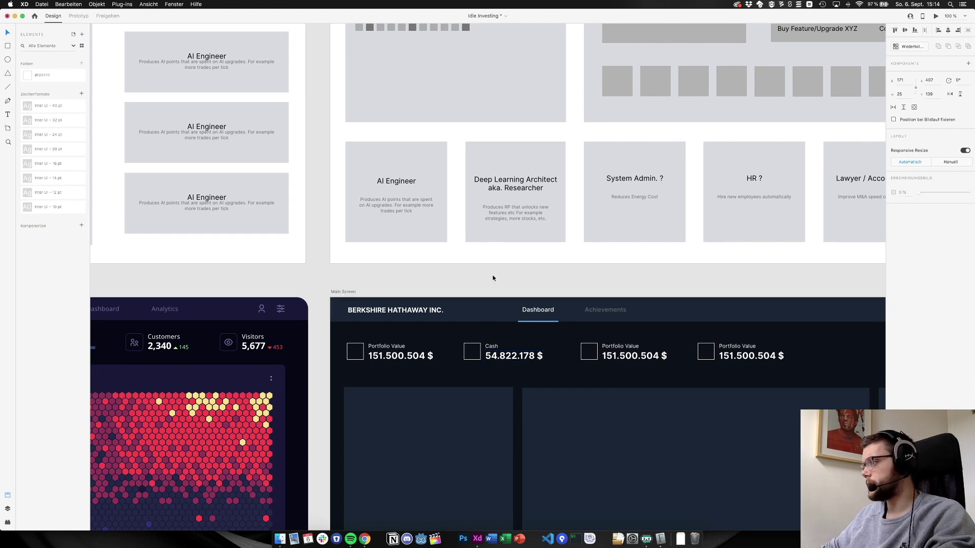
scroll(492, 277, right, 4)
scroll(492, 278, right, 1)
click(409, 358)
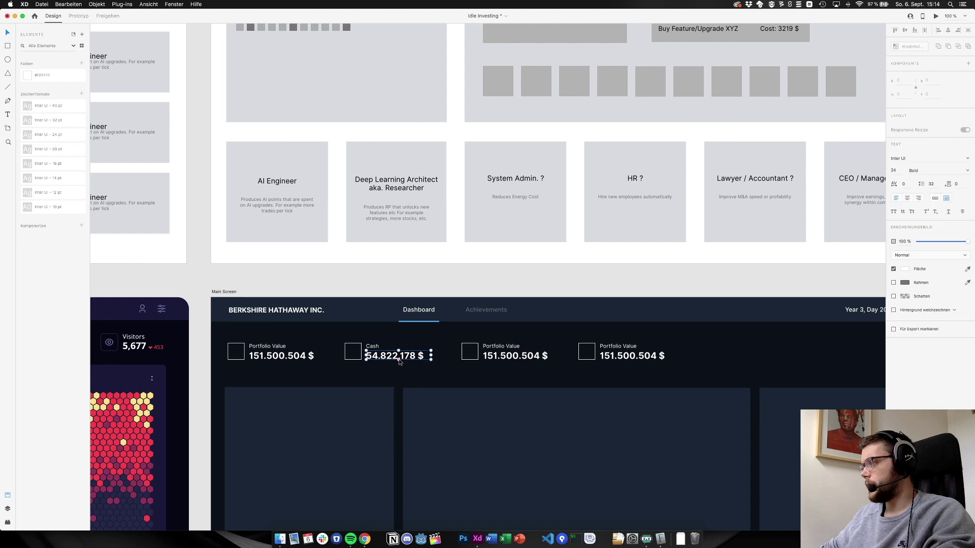
drag(399, 360, 398, 361)
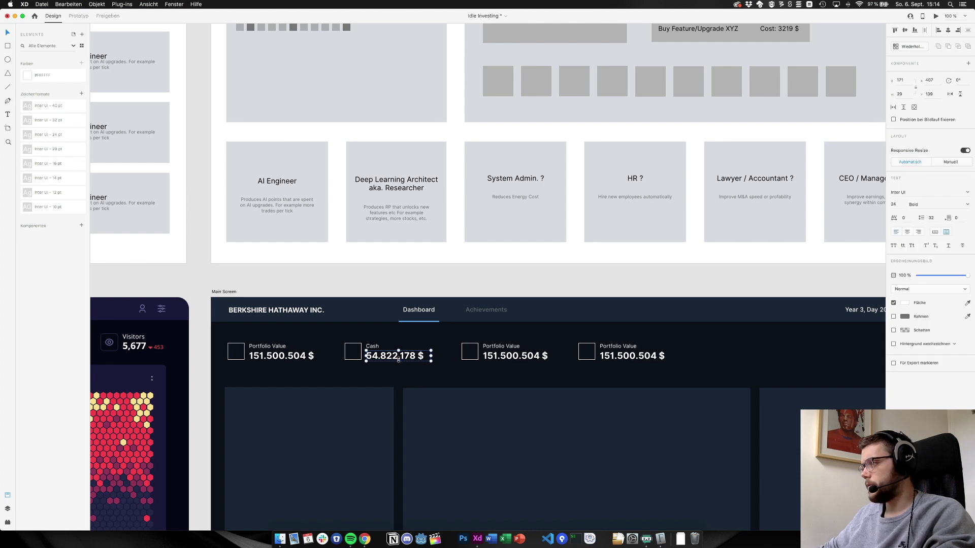
key(super+z)
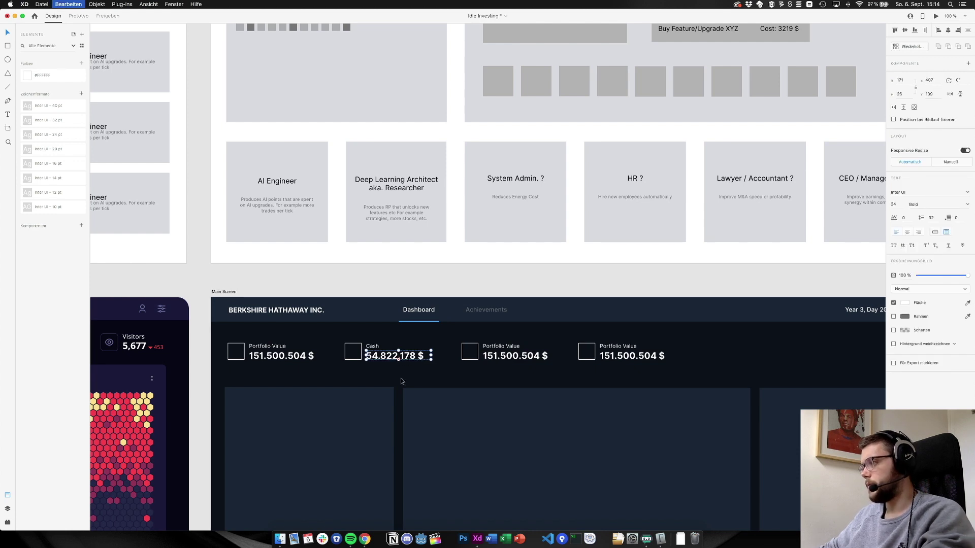
click(392, 282)
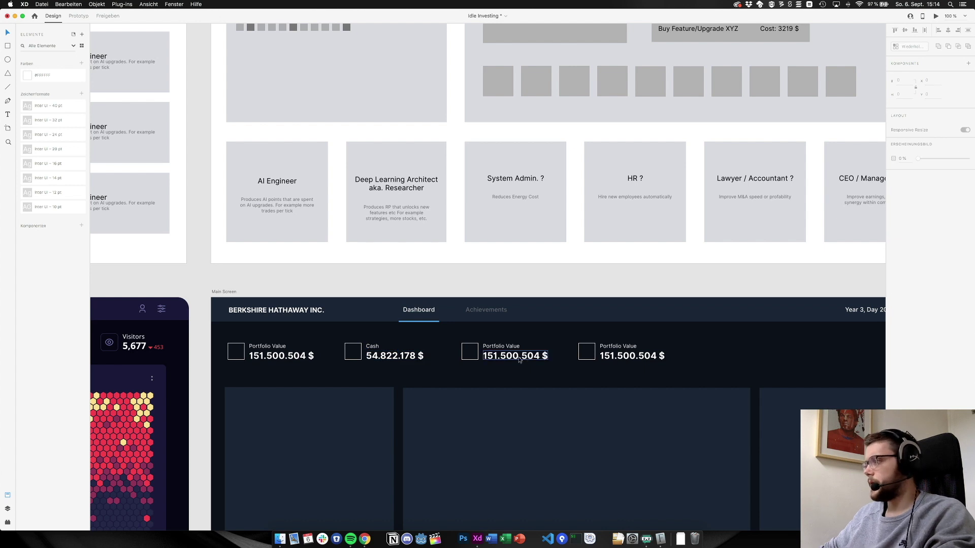
Rename the label of the third stat in the row as "Profit/Loss"
double_click(504, 347)
text(Profi)
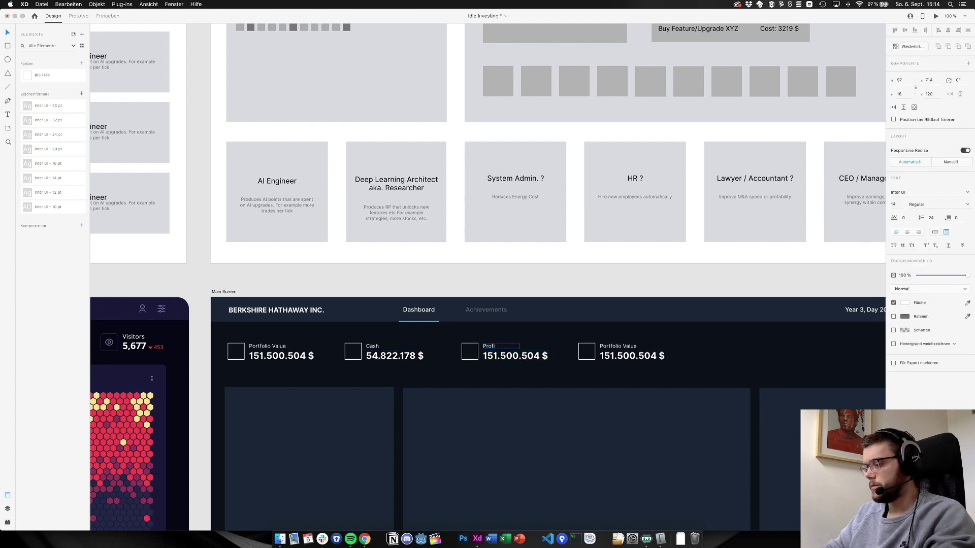
text(st/Loss)
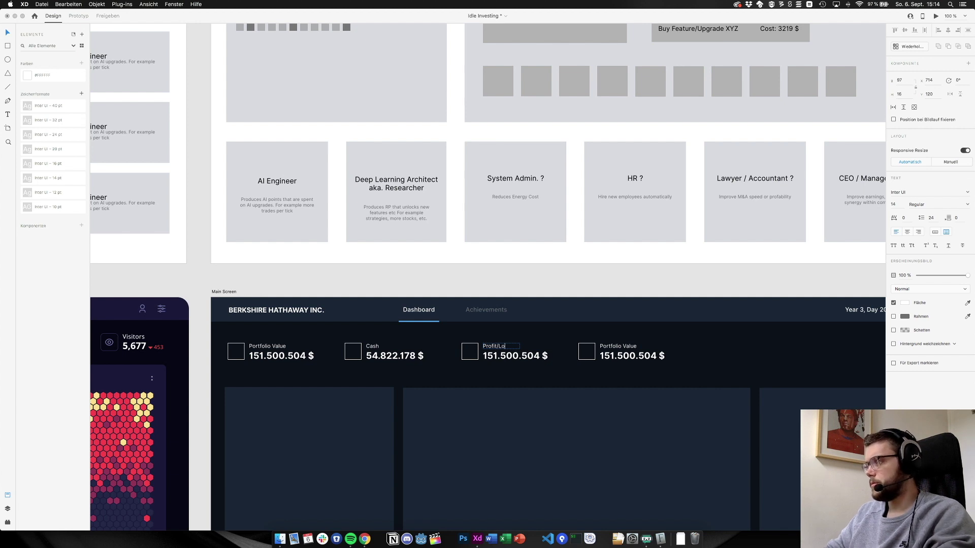
click(456, 275)
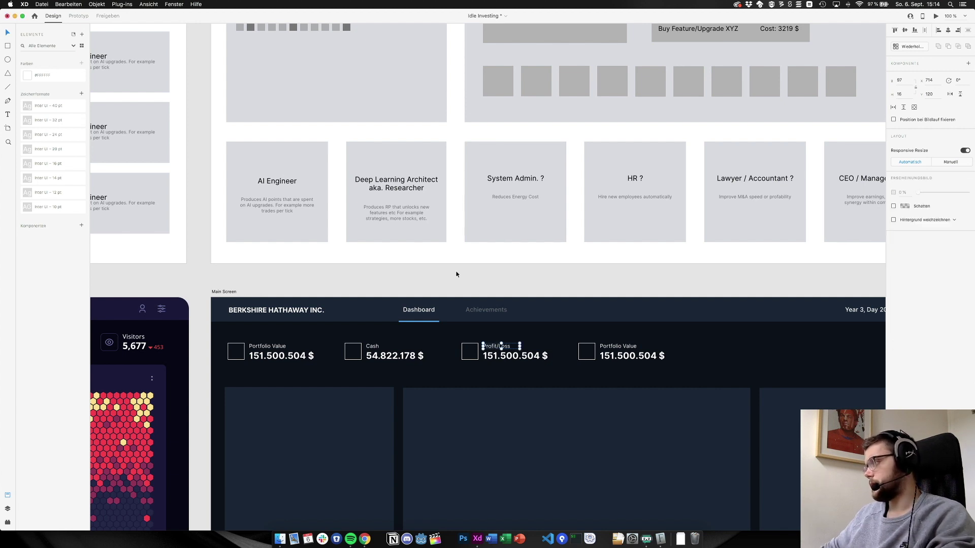
Change the amount of the Profit/Loss stat to 23.504 $
click(527, 360)
double_click(511, 356)
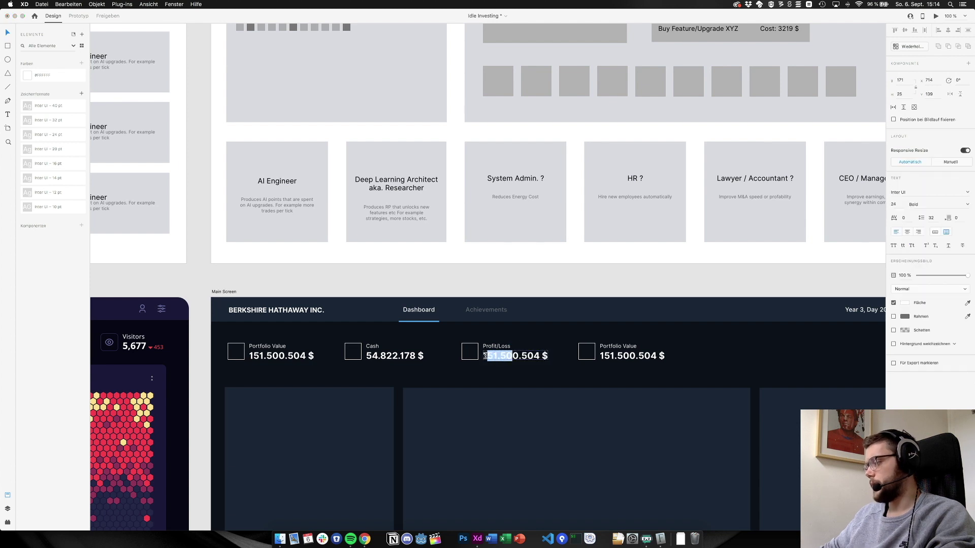
drag(485, 355, 481, 355)
text(5)
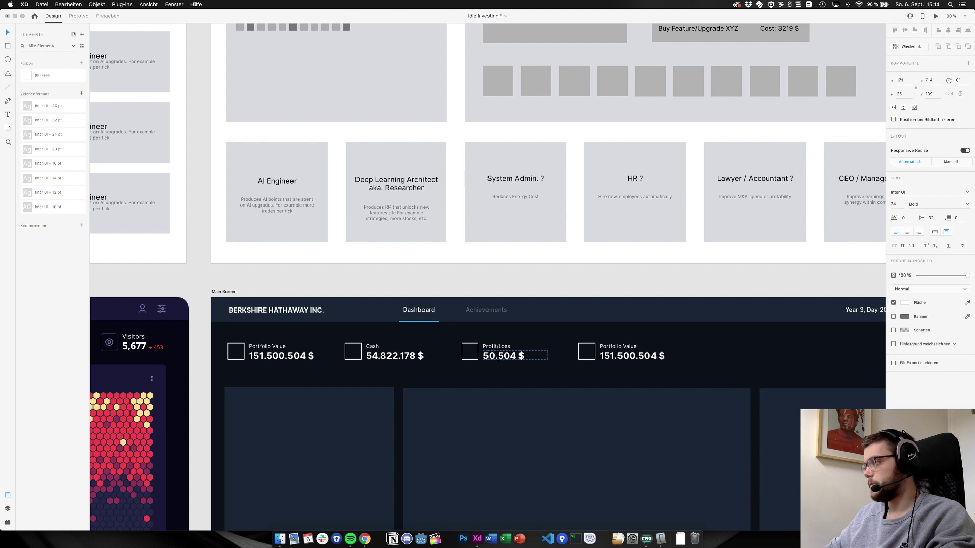
key(BackSpace)
key(BackSpace)
text(23)
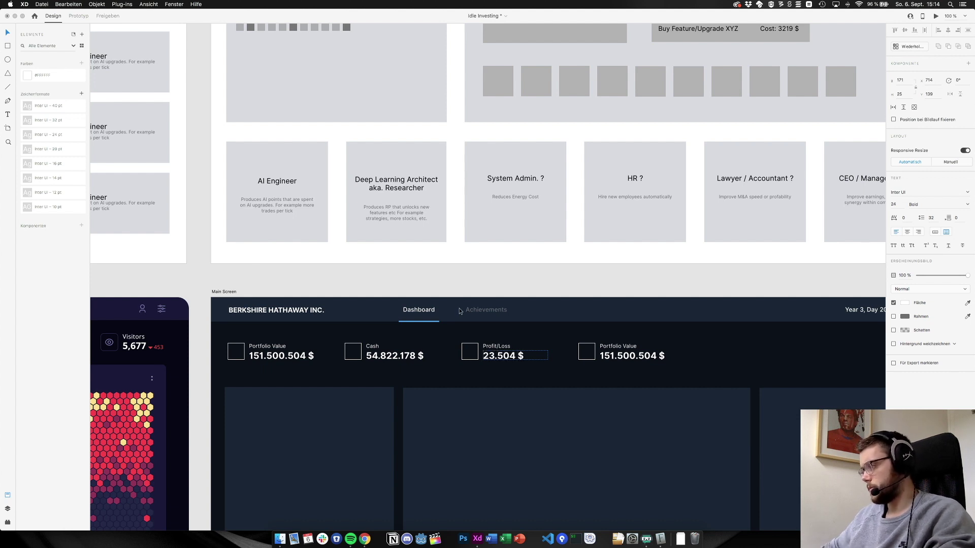
click(477, 285)
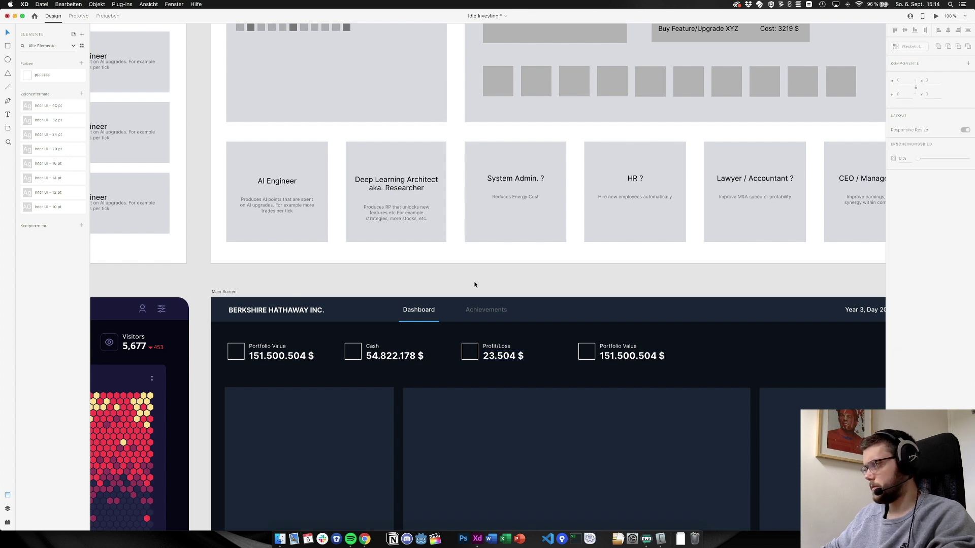
Compare the wireframe's row of stat labels with the Main Screen row and the free space beside its fourth stat
scroll(475, 285, right, 2)
scroll(475, 284, left, 2)
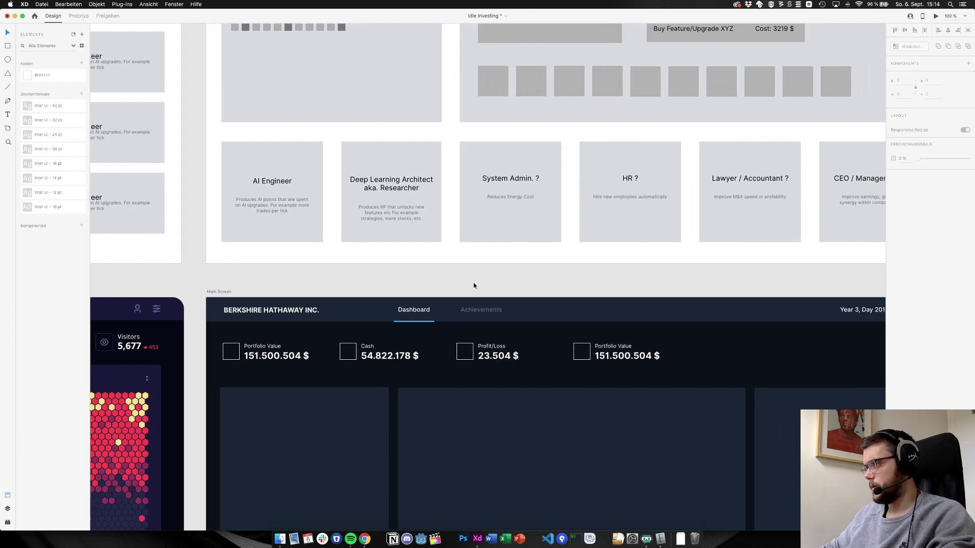
scroll(611, 351, left, 10)
scroll(607, 347, up, 5)
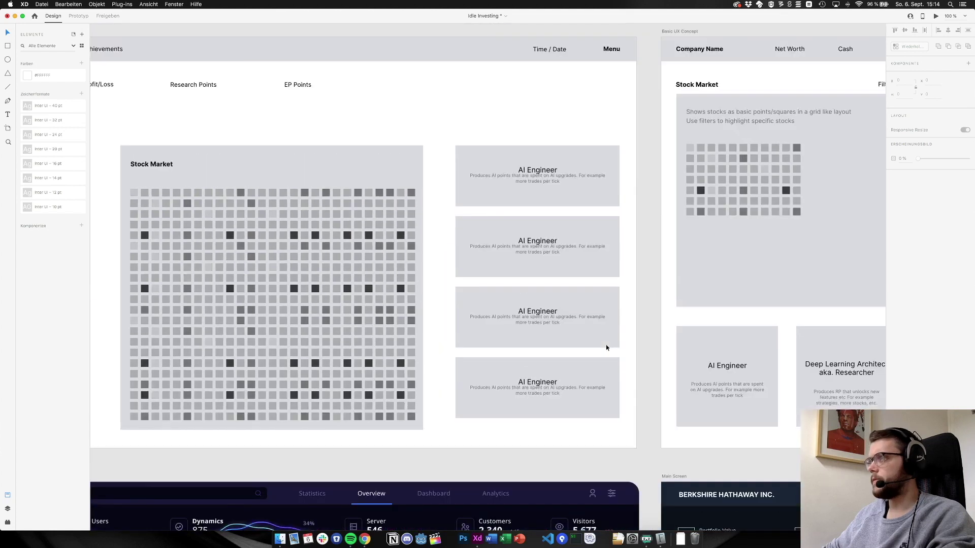
scroll(605, 344, left, 2)
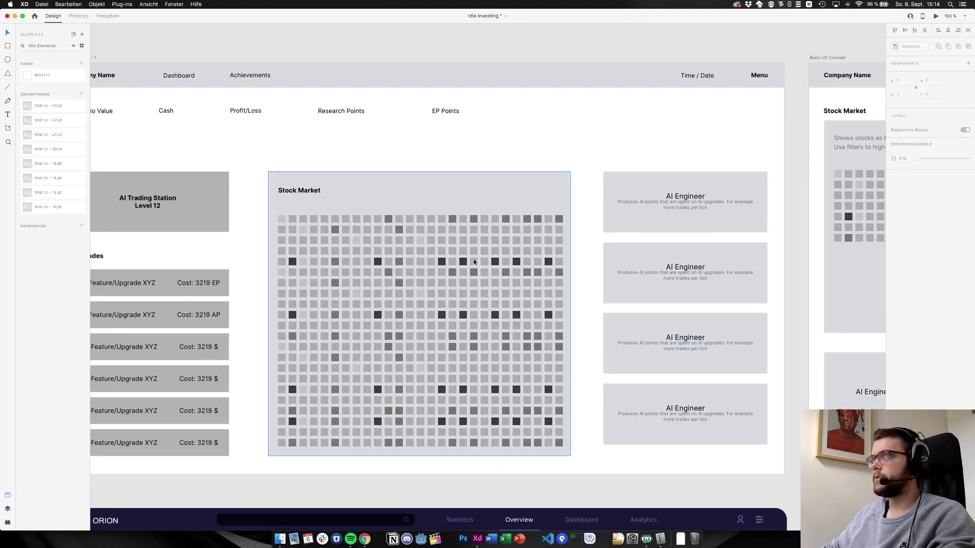
scroll(462, 276, right, 2)
scroll(462, 277, down, 1)
scroll(452, 292, right, 10)
scroll(452, 292, down, 5)
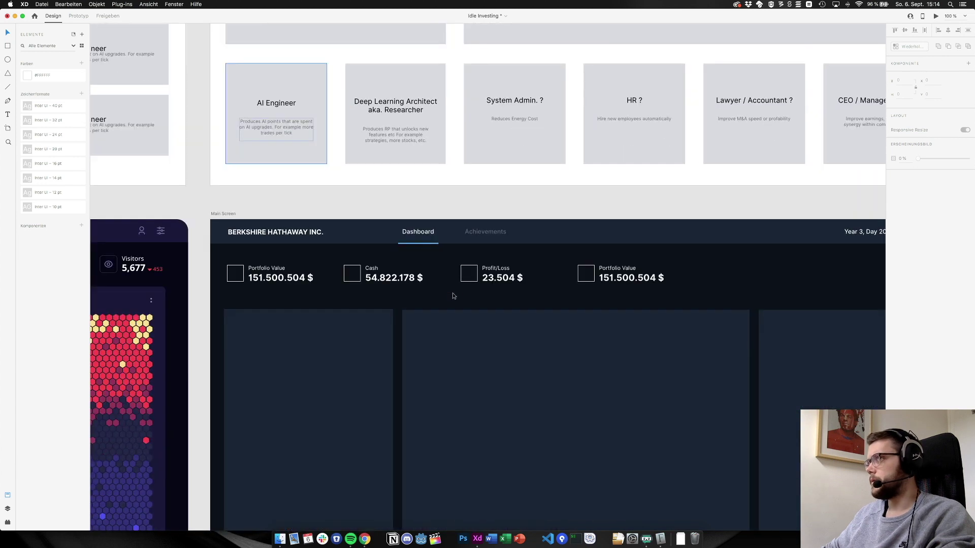
scroll(453, 296, right, 1)
scroll(454, 296, down, 1)
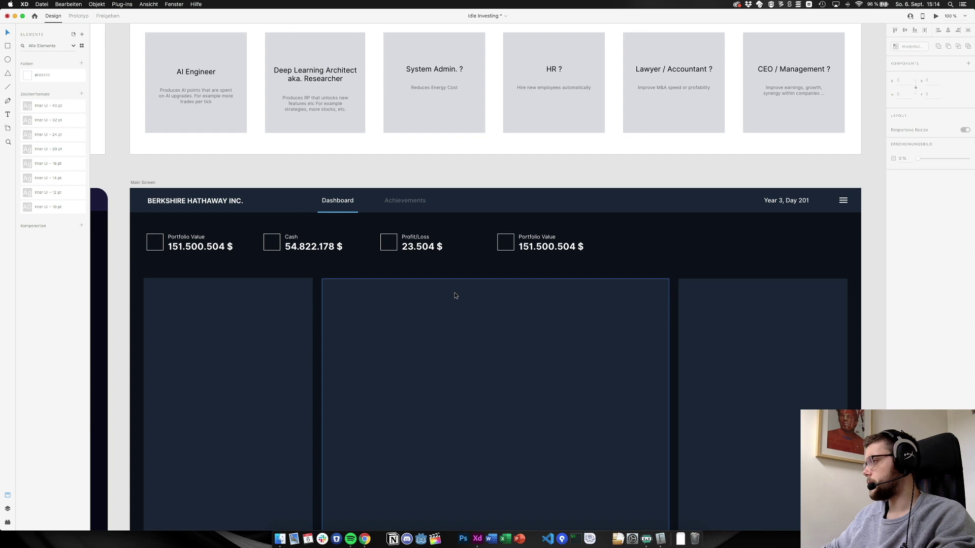
scroll(455, 295, right, 2)
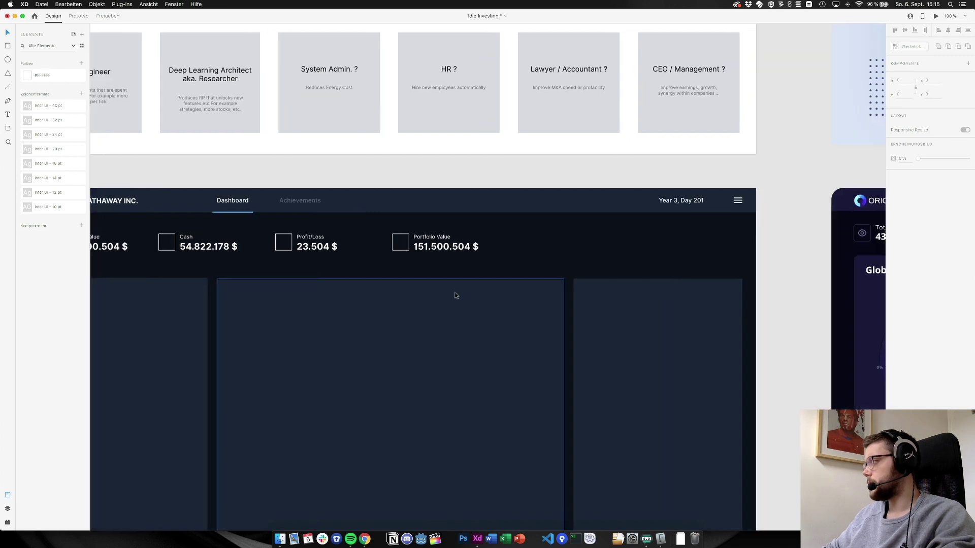
scroll(455, 295, left, 2)
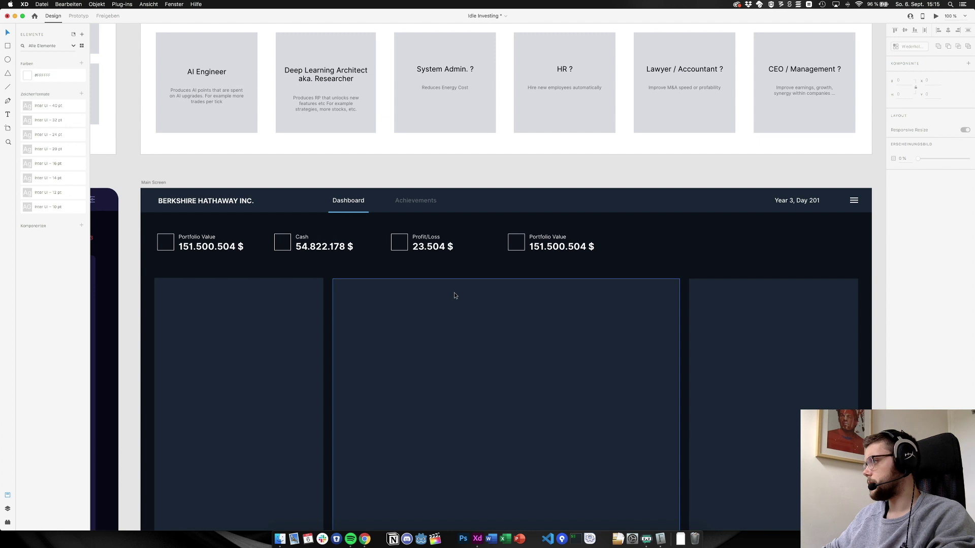
scroll(455, 295, right, 1)
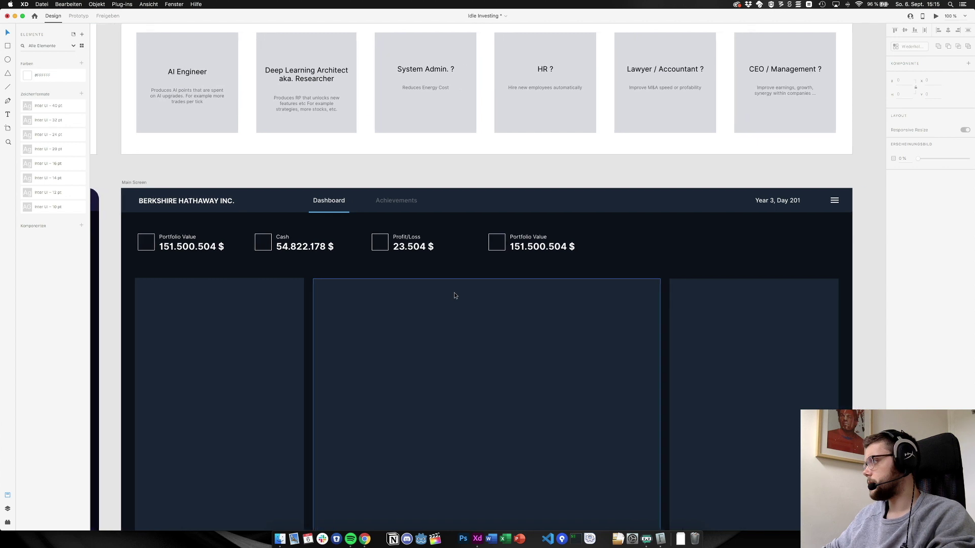
Rename the label of the fourth stat in the row as "Engineering"
click(531, 236)
double_click(531, 237)
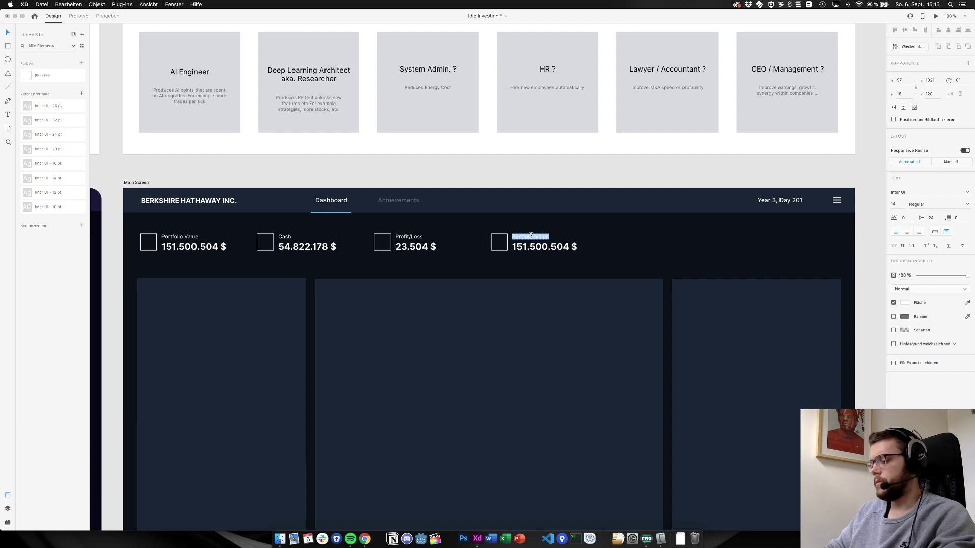
text(Ene)
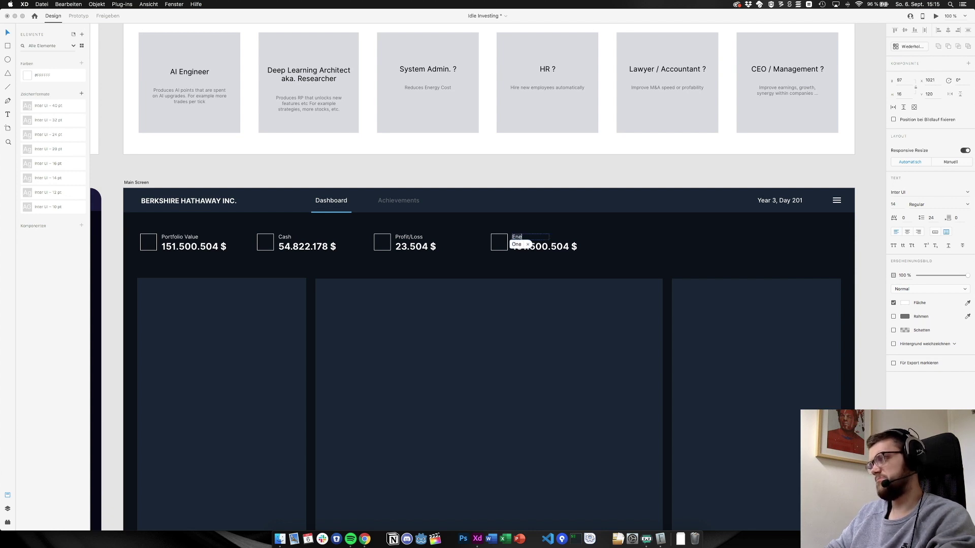
key(BackSpace)
text(gen)
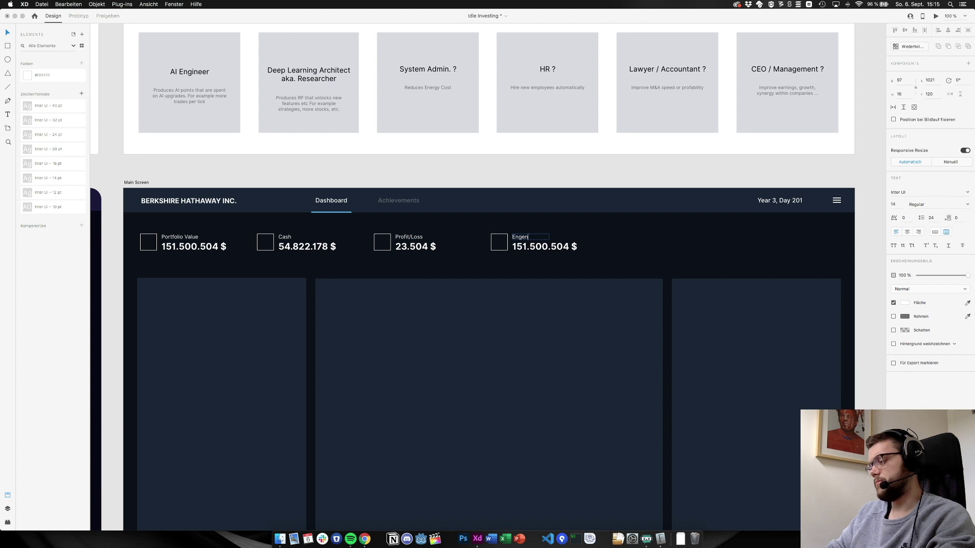
key(BackSpace)
key(BackSpace)
text(ineering)
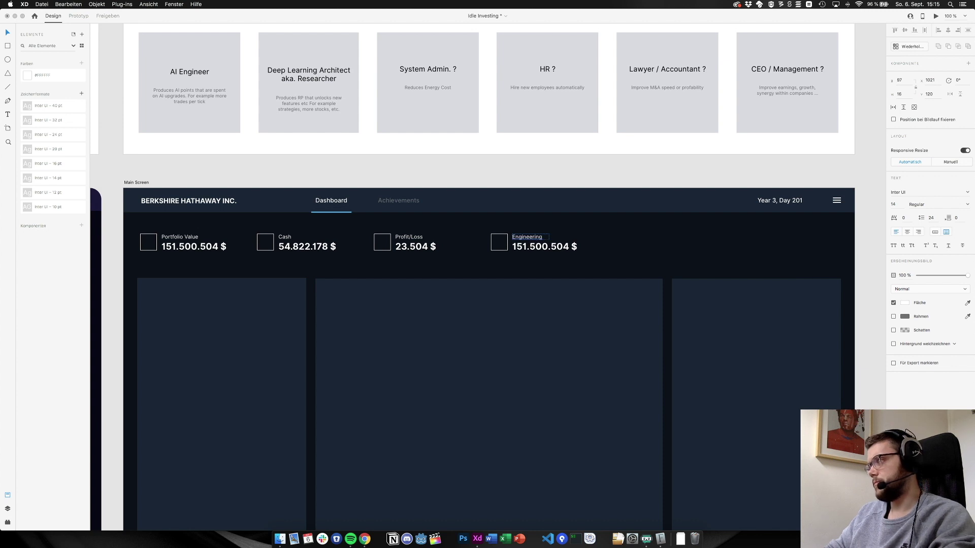
key(Escape)
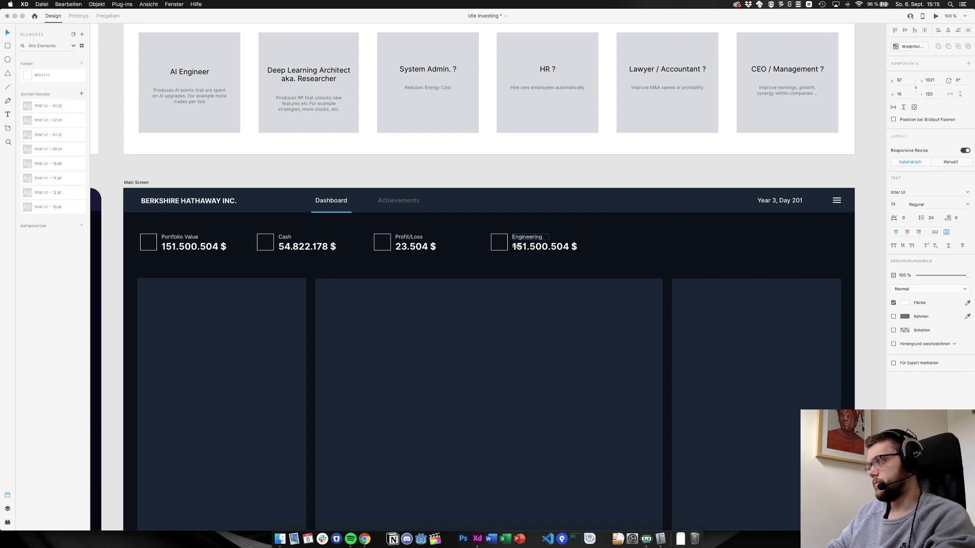
Widen the text box of the fourth stat's label to 171 and extend the label to "Engineering Points"
mouse_move(516, 247)
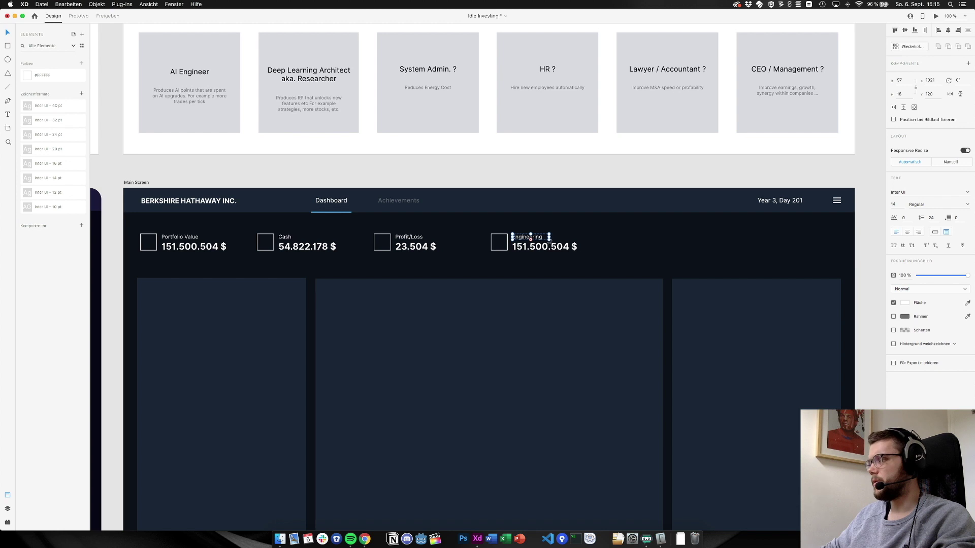
drag(550, 237, 576, 239)
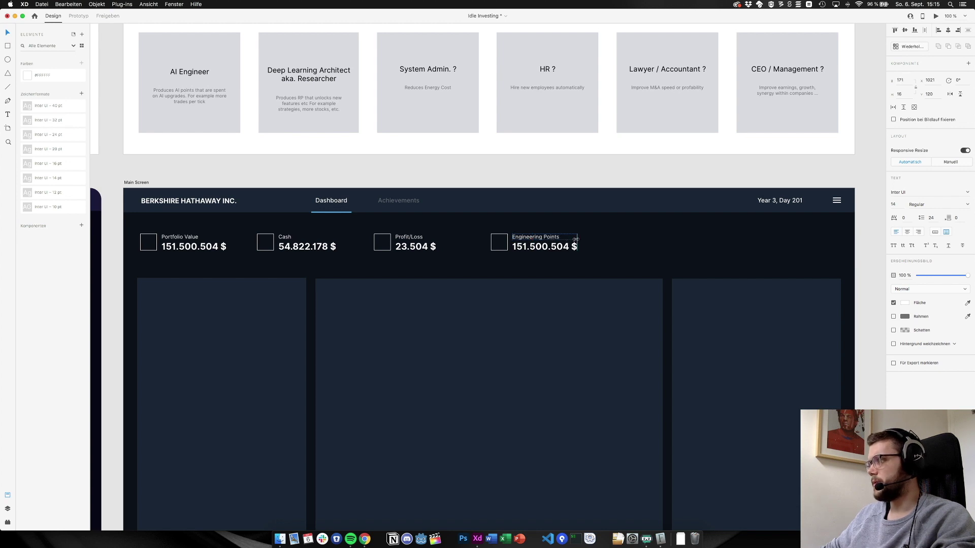
click(492, 154)
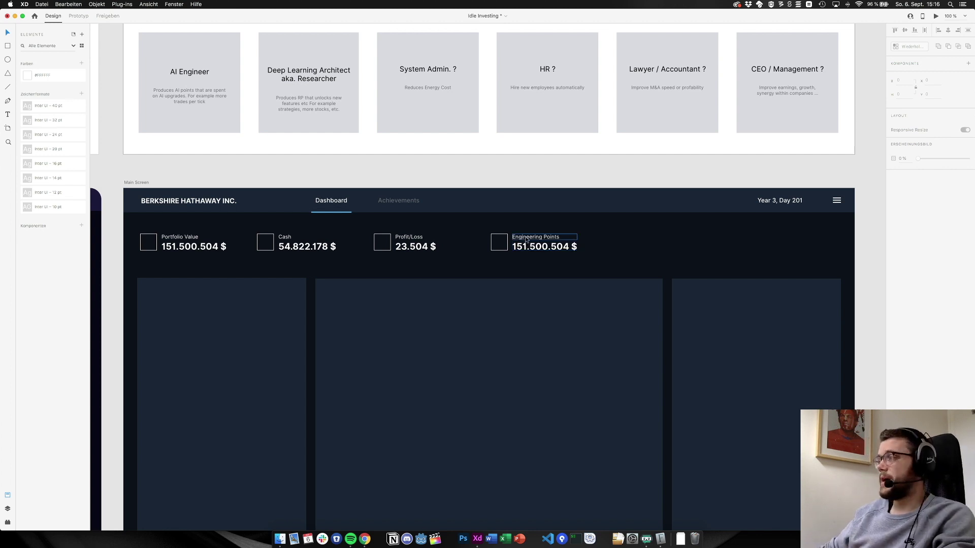
Rename the label of the fourth stat in the row as "AI Modules"
double_click(526, 237)
text(AI)
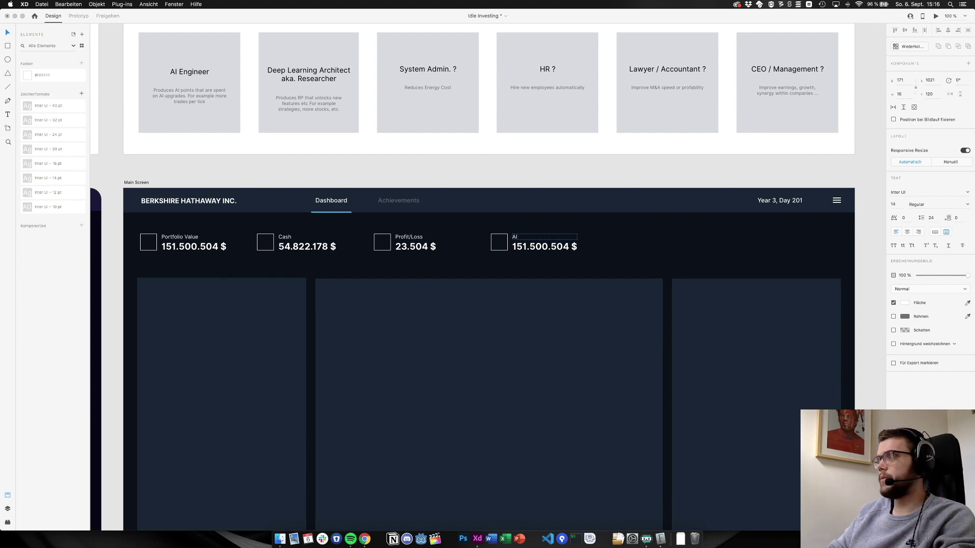
text( Module)
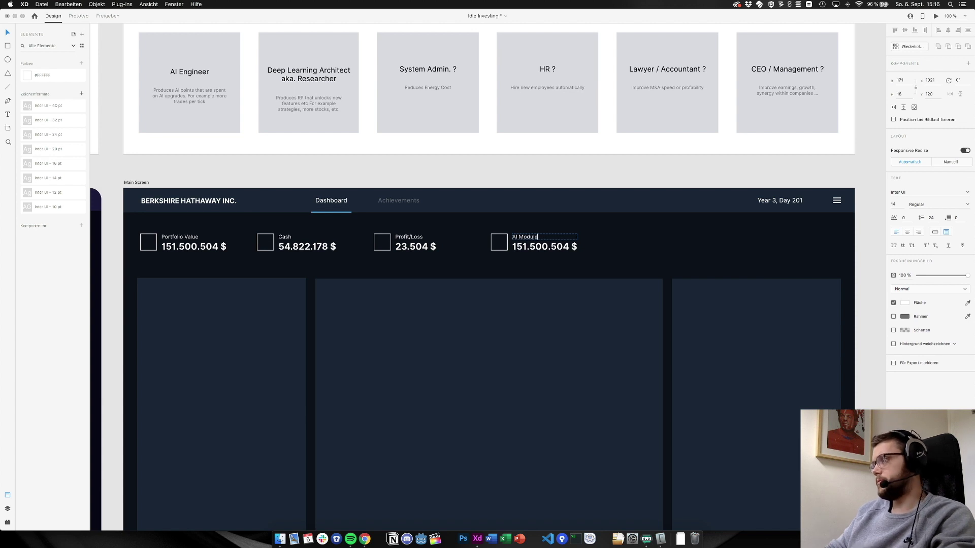
text(s)
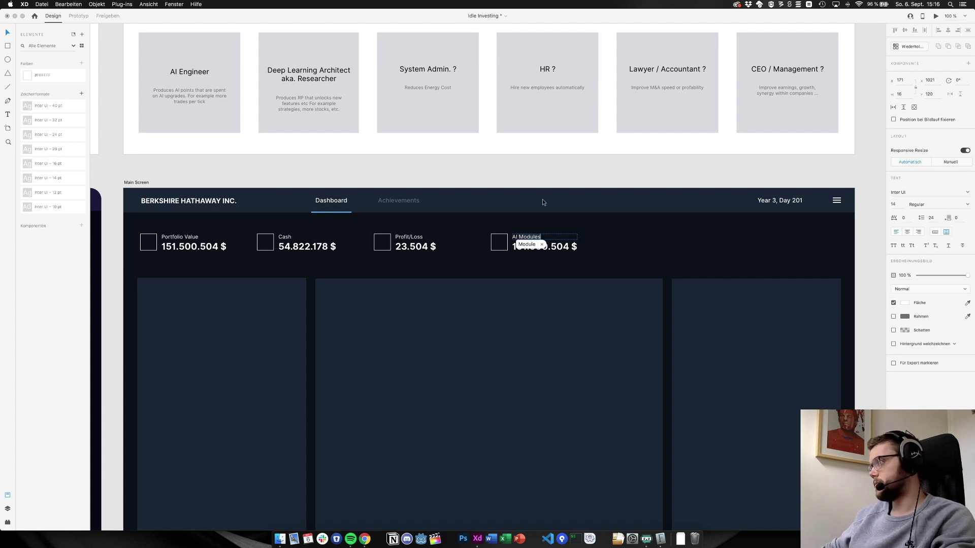
key(Escape)
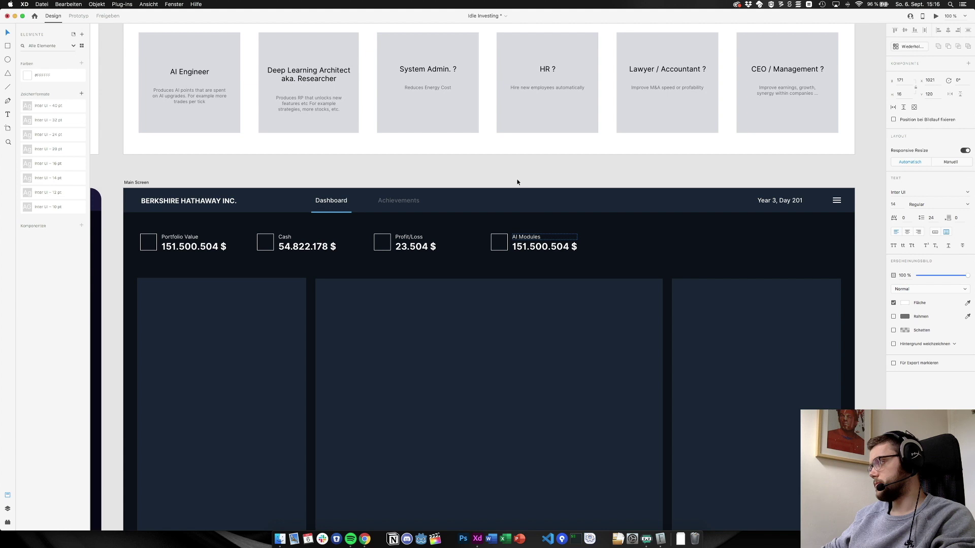
click(516, 182)
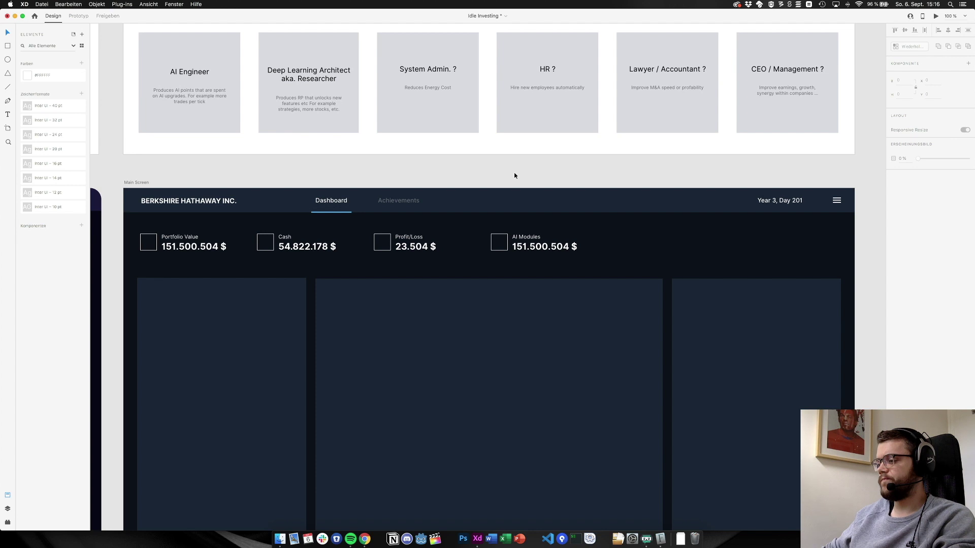
click(551, 247)
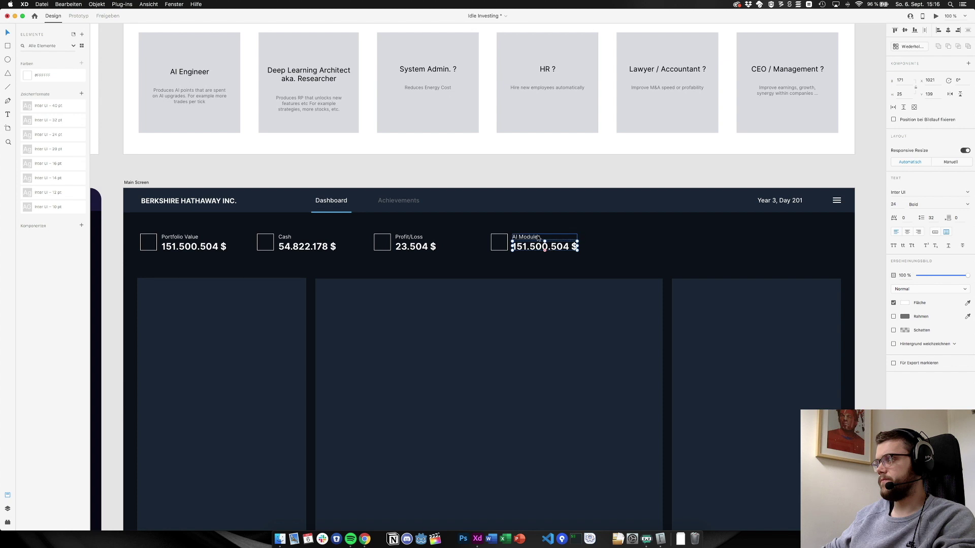
click(533, 183)
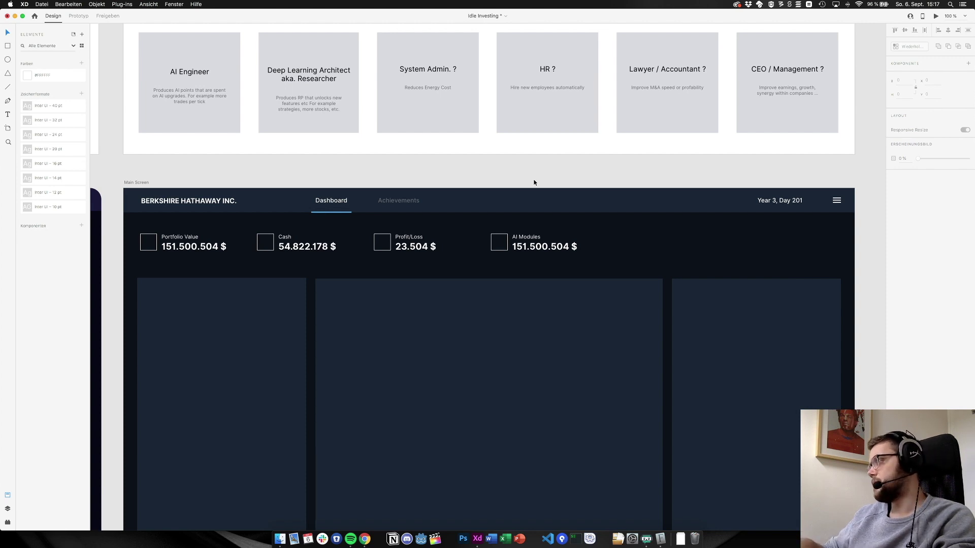
Replace the word "Modules" in the fourth stat's label so it reads "AI Components"
click(529, 239)
double_click(529, 240)
drag(519, 239, 549, 243)
text(Co)
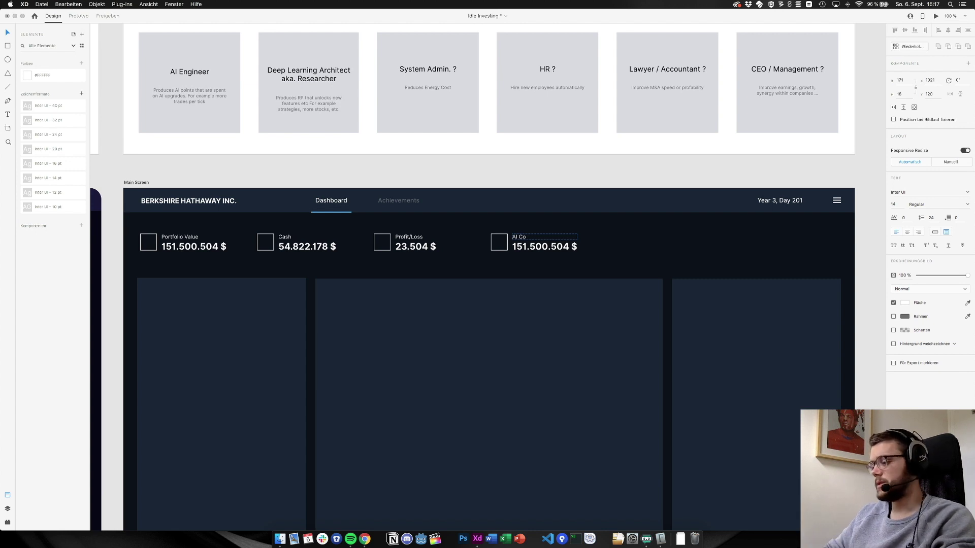
text(mponents)
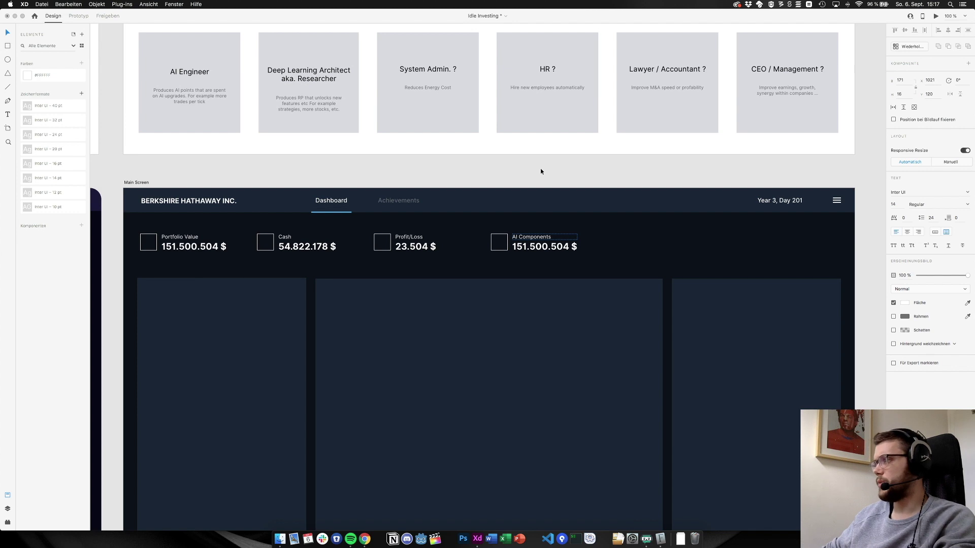
key(Escape)
click(540, 168)
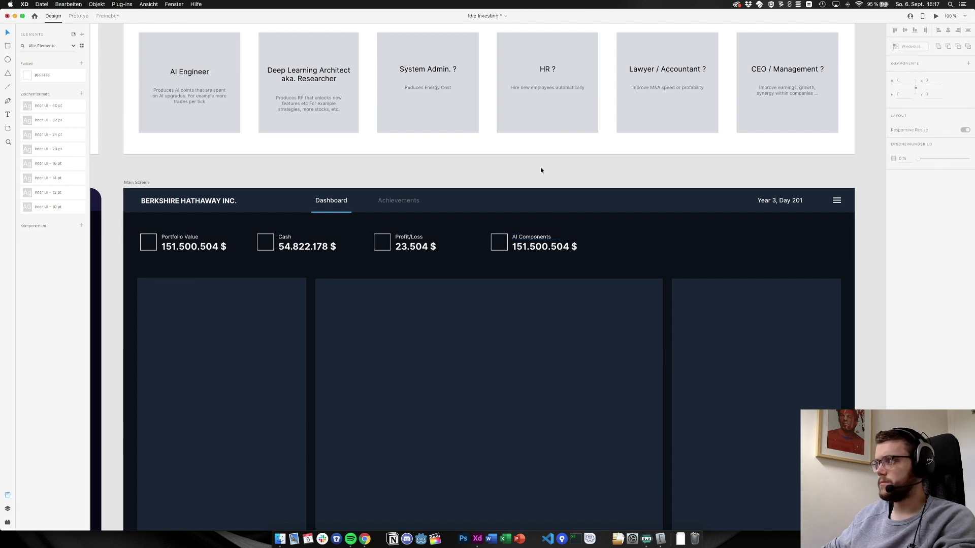
Duplicate the AI Components stat, including its icon square, label and amount, into the free space beside it as the row's fifth stat
click(526, 245)
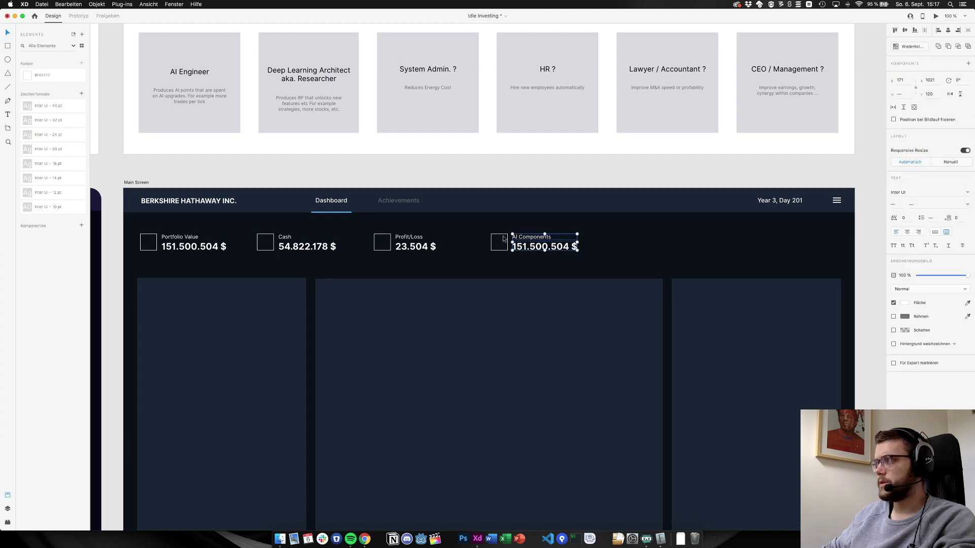
shift+click(504, 237)
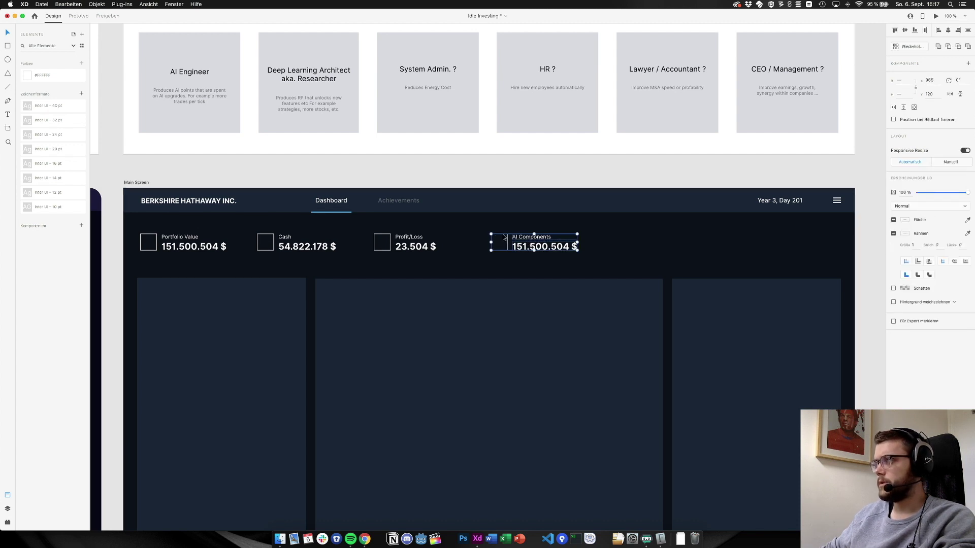
mouse_move(504, 237)
mouse_down()
mouse_move(486, 238)
mouse_move(504, 237)
mouse_up()
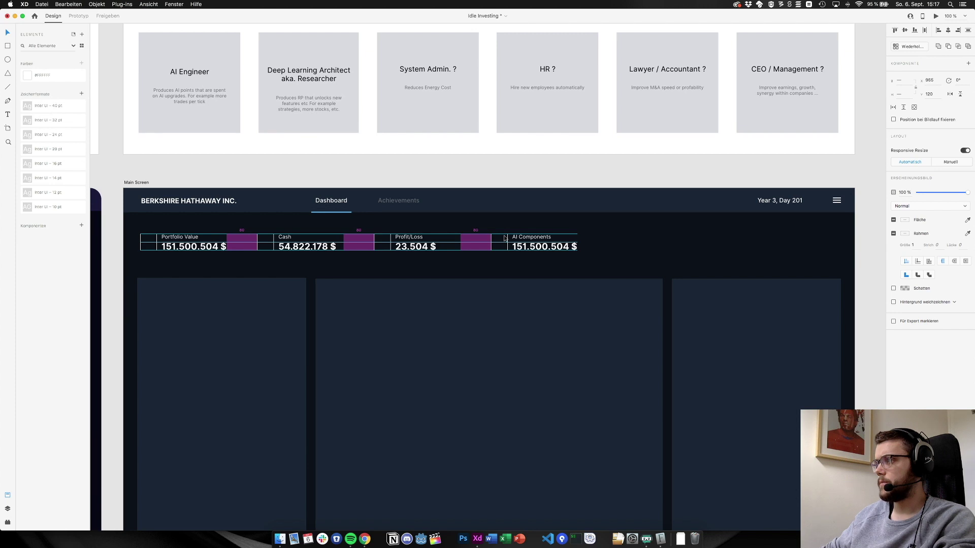
drag(504, 238, 503, 238)
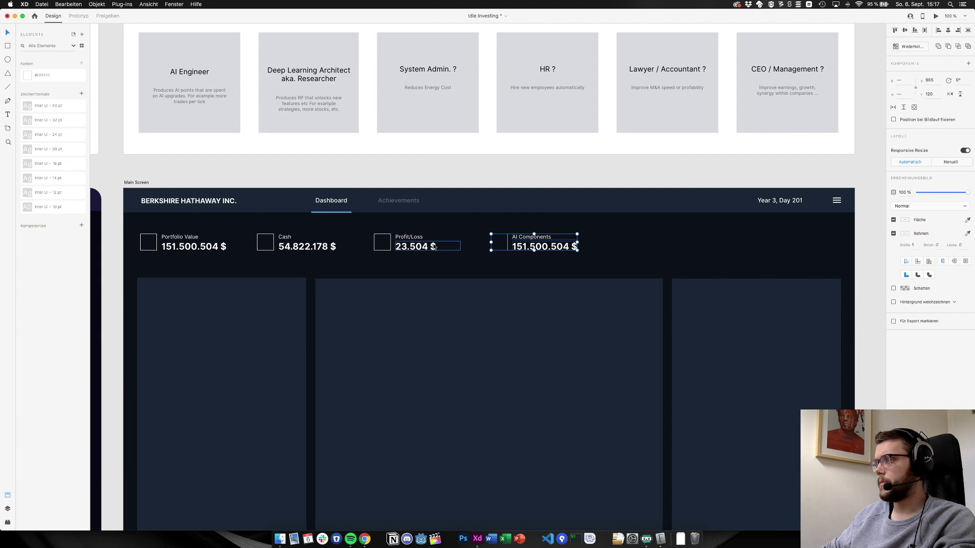
key(alt)
drag(525, 247, 648, 247)
Change the amount of the AI Components stat to 5484, without a currency sign
double_click(559, 247)
double_click(559, 248)
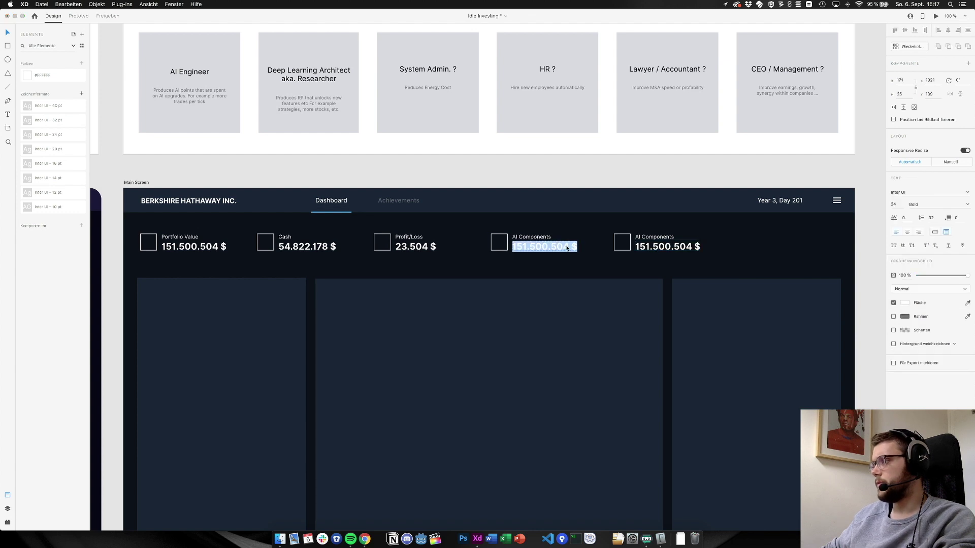
drag(577, 247, 572, 246)
key(BackSpace)
key(BackSpace)
key(BackSpace)
key(BackSpace)
key(BackSpace)
key(BackSpace)
key(BackSpace)
key(BackSpace)
key(BackSpace)
key(BackSpace)
key(BackSpace)
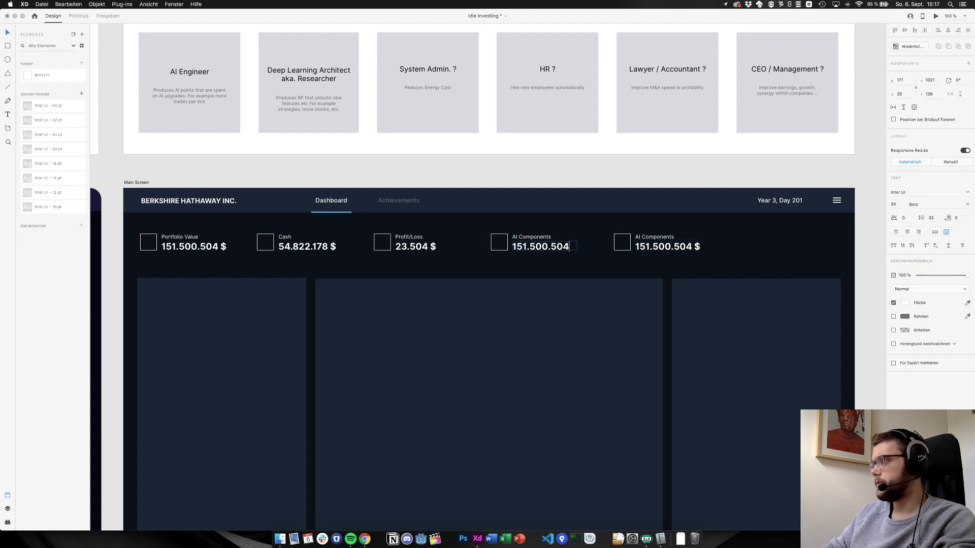
key(BackSpace)
key(BackSpace)
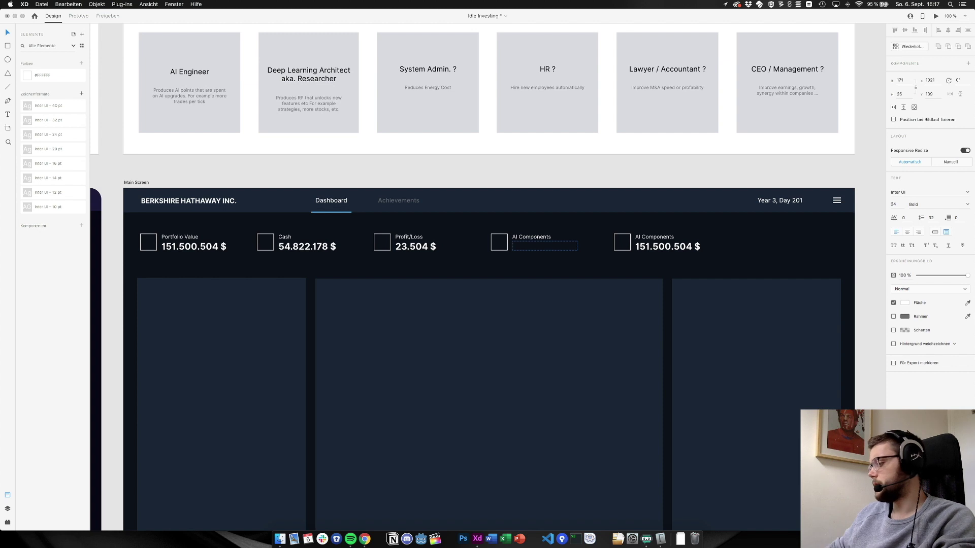
text(5484)
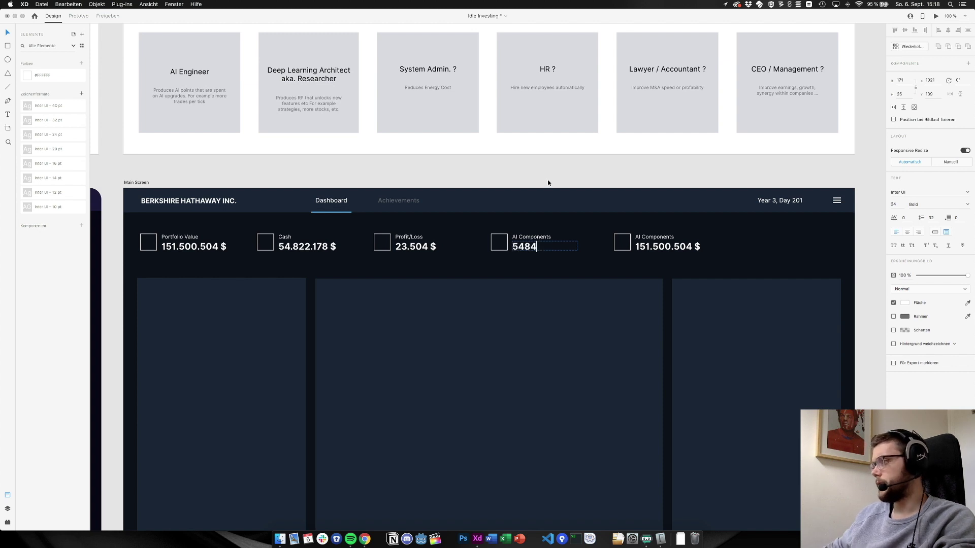
key(Escape)
click(548, 159)
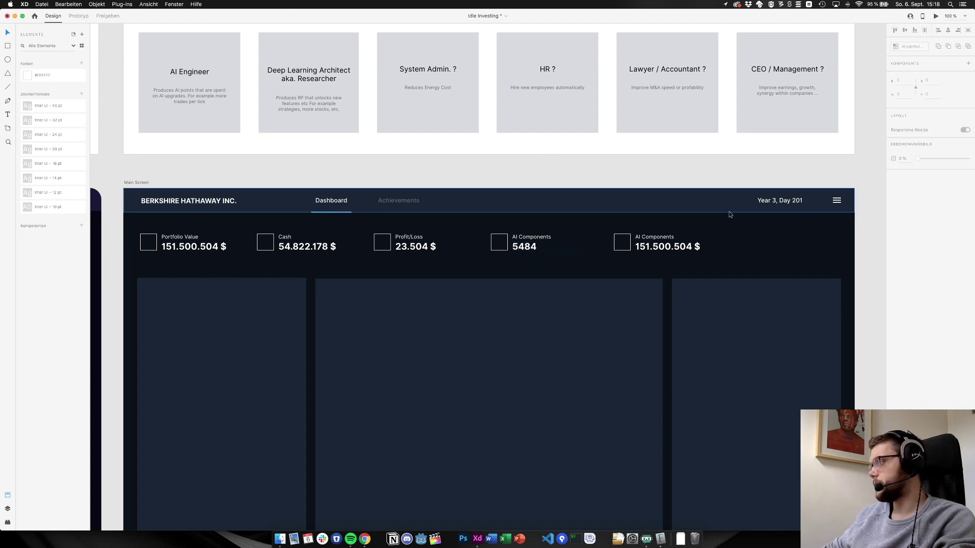
Rename the label of the fifth stat in the row as "Research Points"
double_click(669, 237)
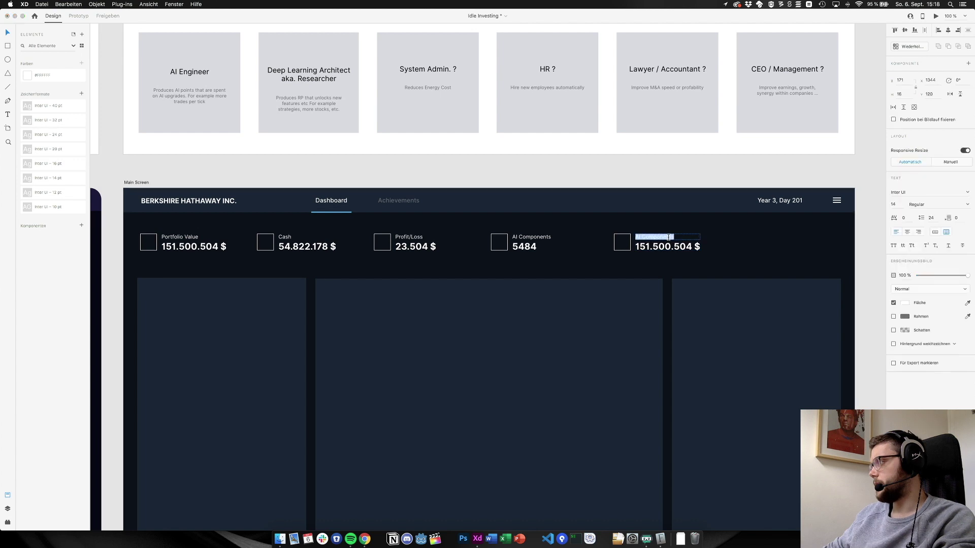
text(Resear)
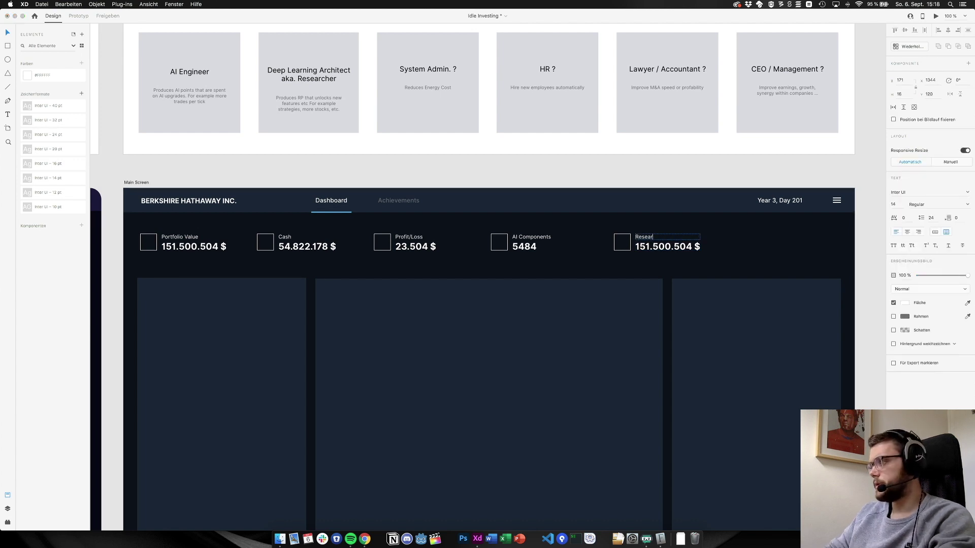
text(ch)
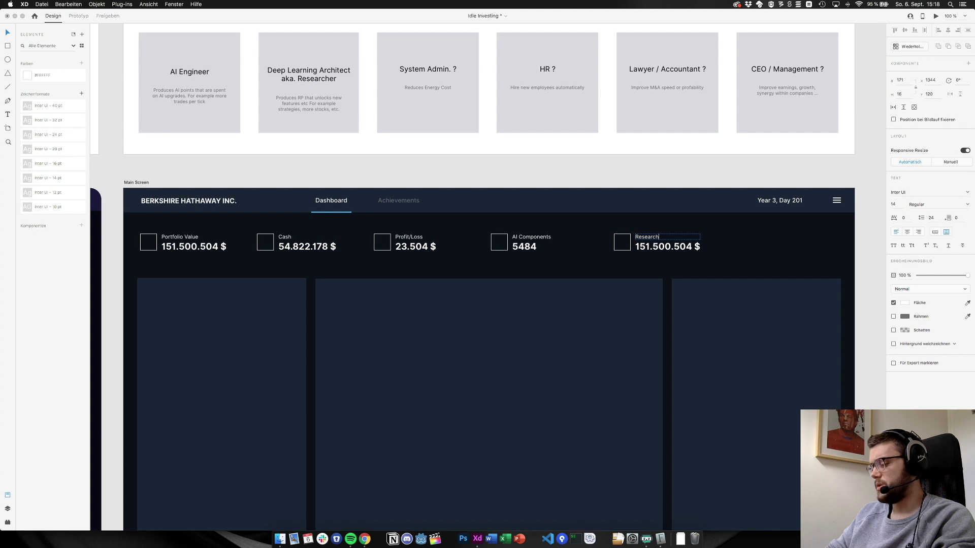
text( Points)
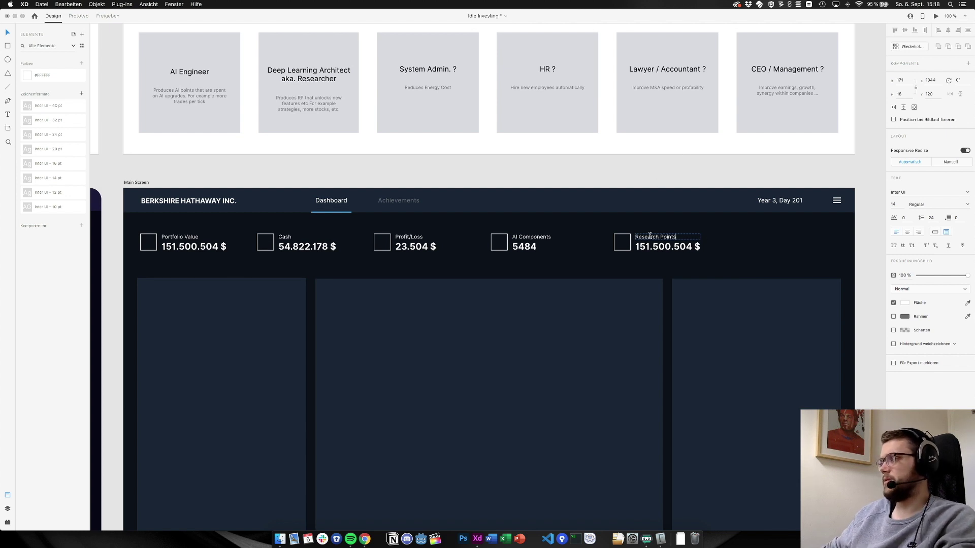
click(676, 176)
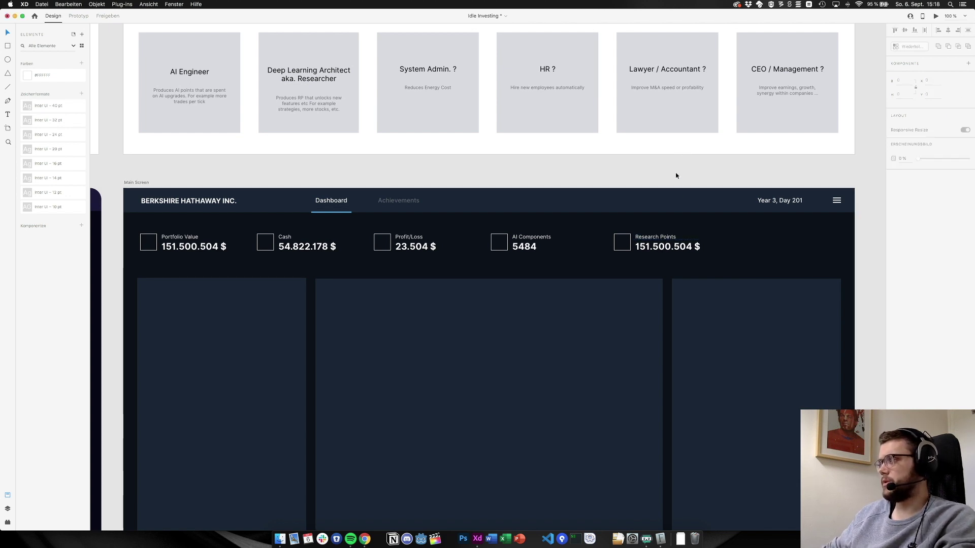
Change the amount of the Research Points stat to 2154, without a currency sign
click(683, 249)
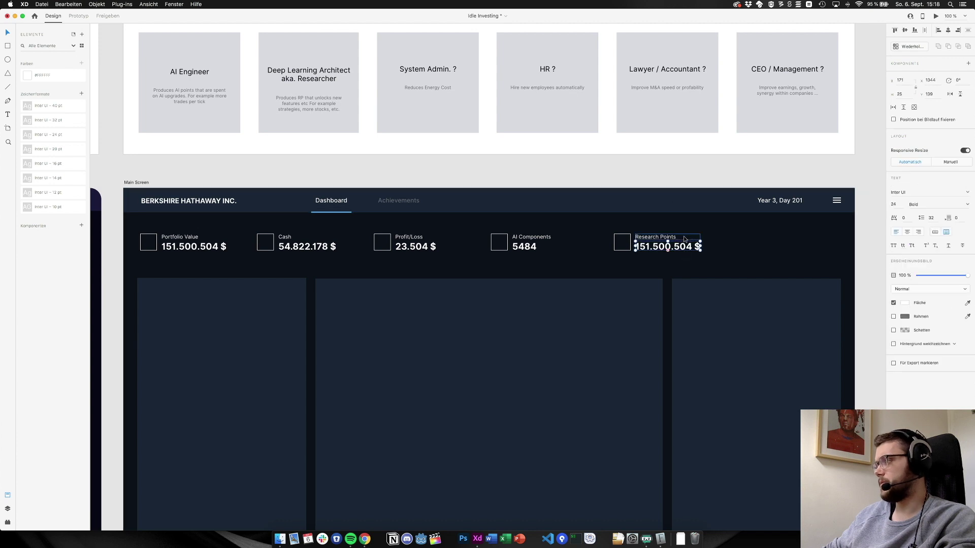
click(684, 236)
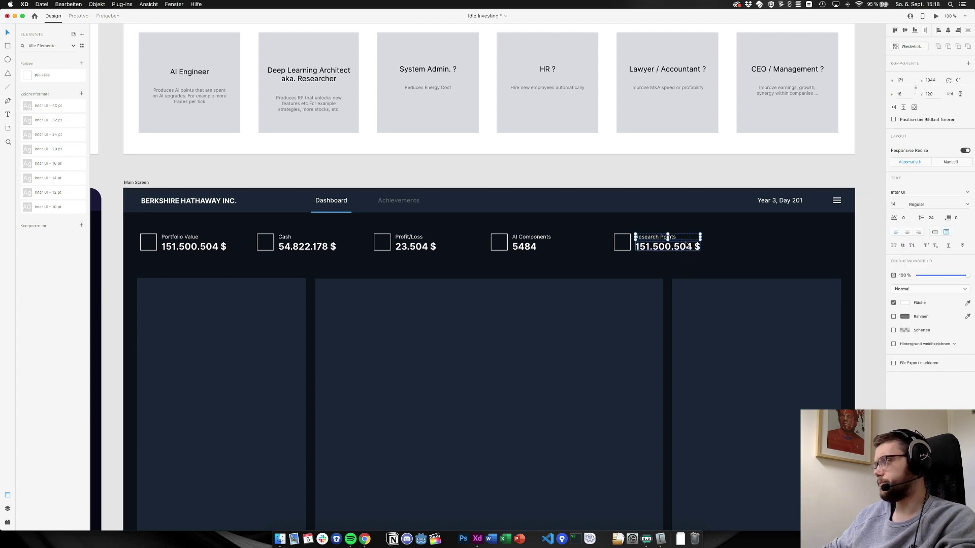
click(686, 247)
double_click(685, 247)
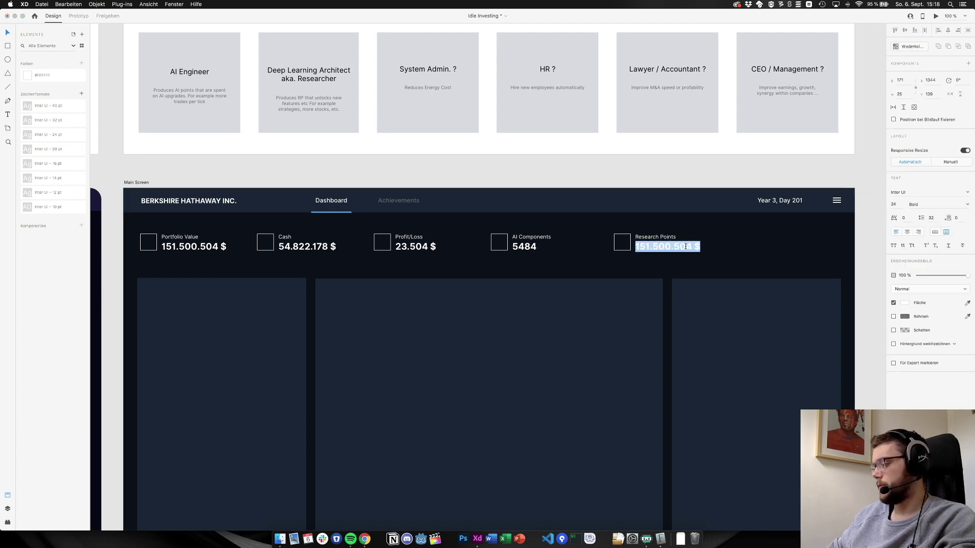
text(2154)
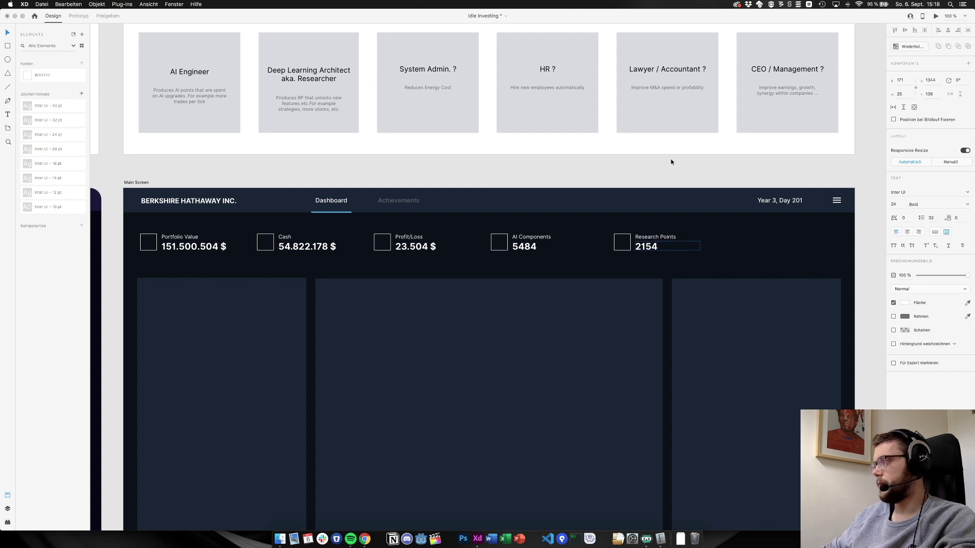
key(Escape)
click(669, 162)
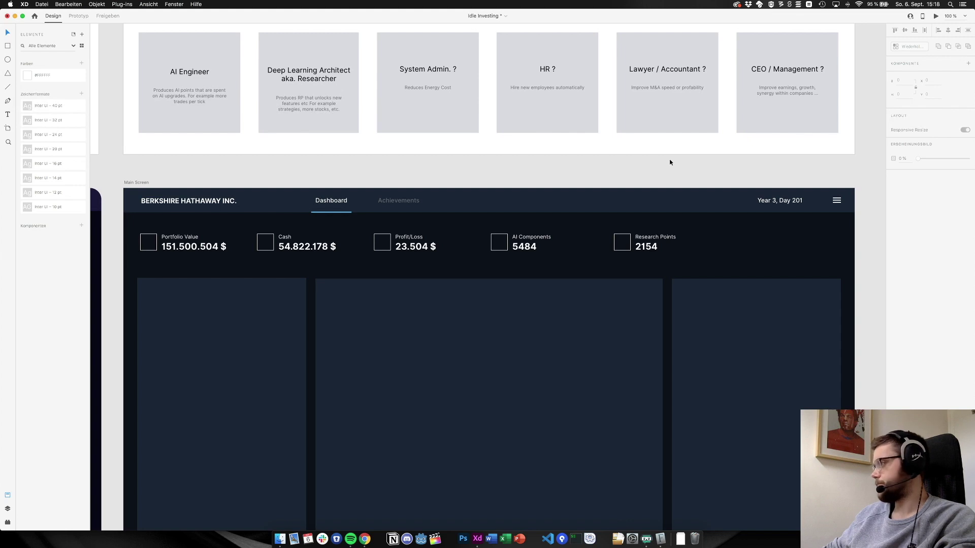
Compare the Main Screen's stat row with the wireframe above it and the Orion reference dashboard beside it
scroll(669, 160, up, 10)
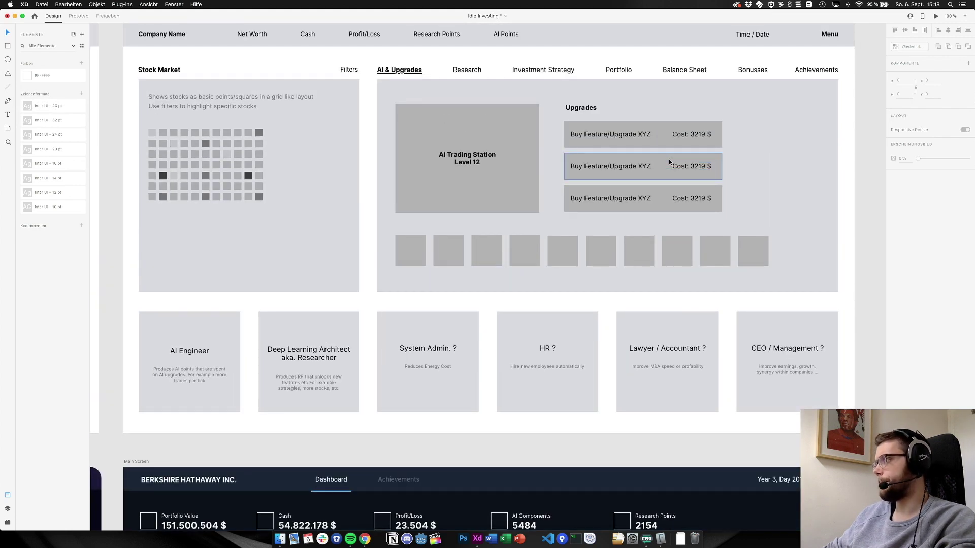
scroll(669, 162, down, 8)
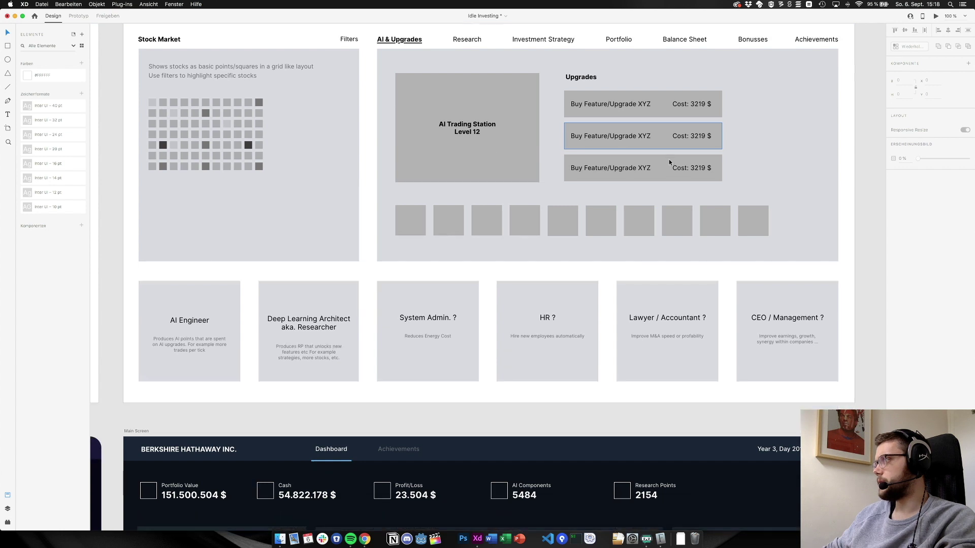
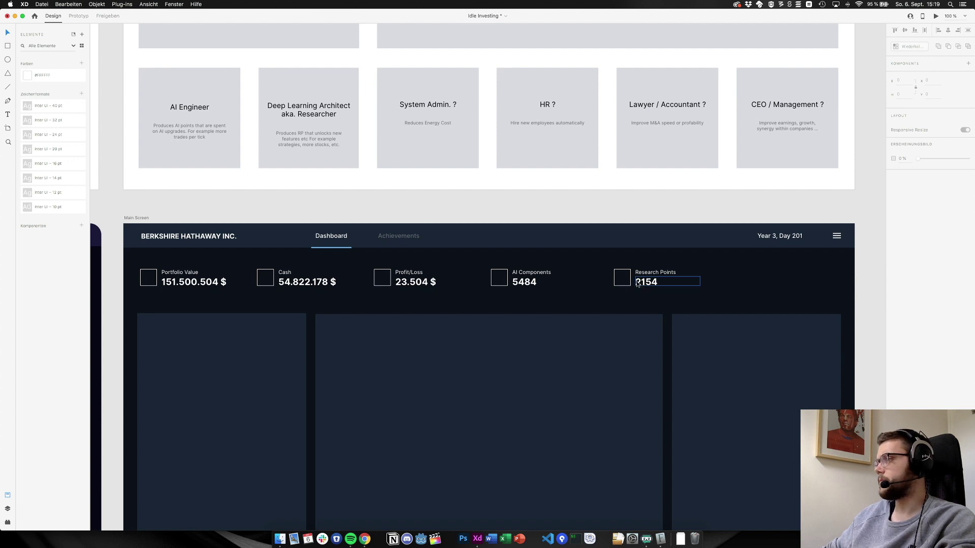
click(227, 284)
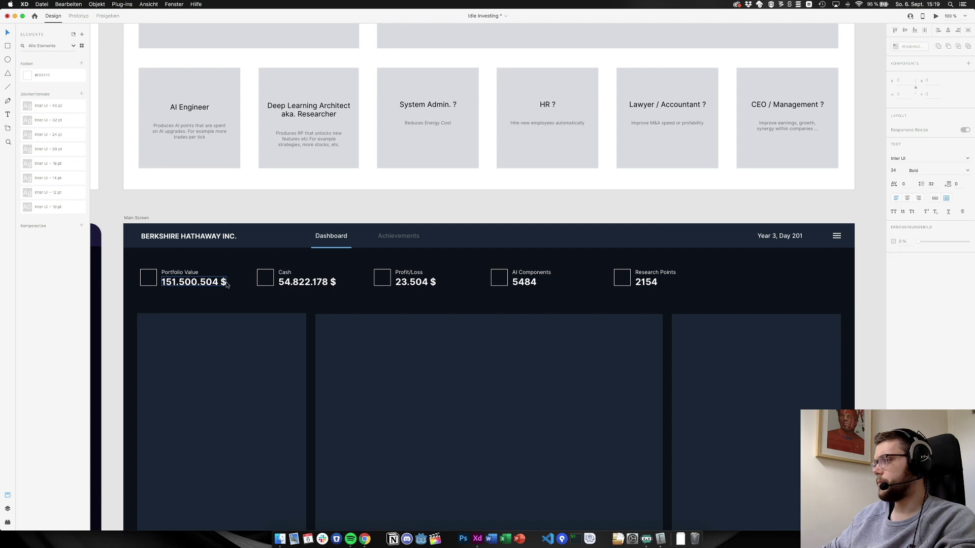
click(226, 283)
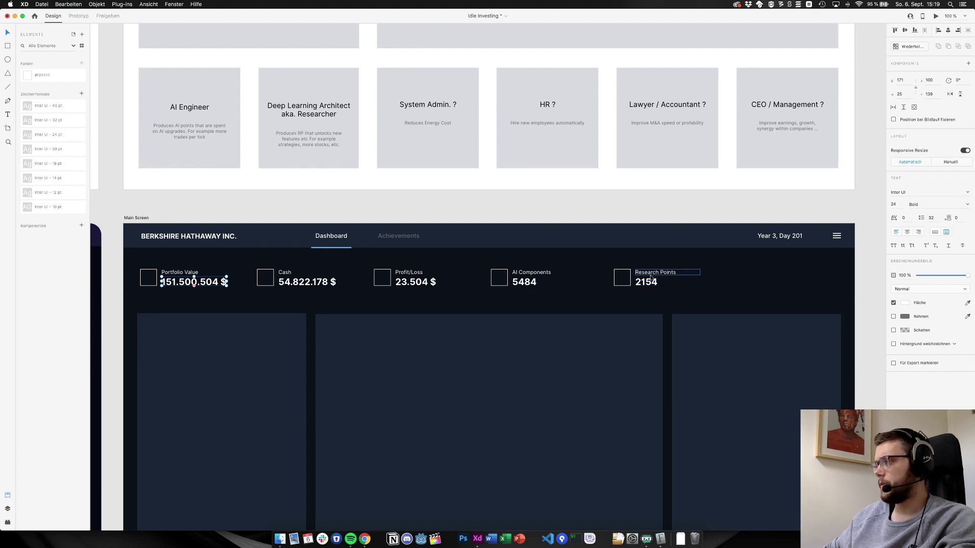
key(Escape)
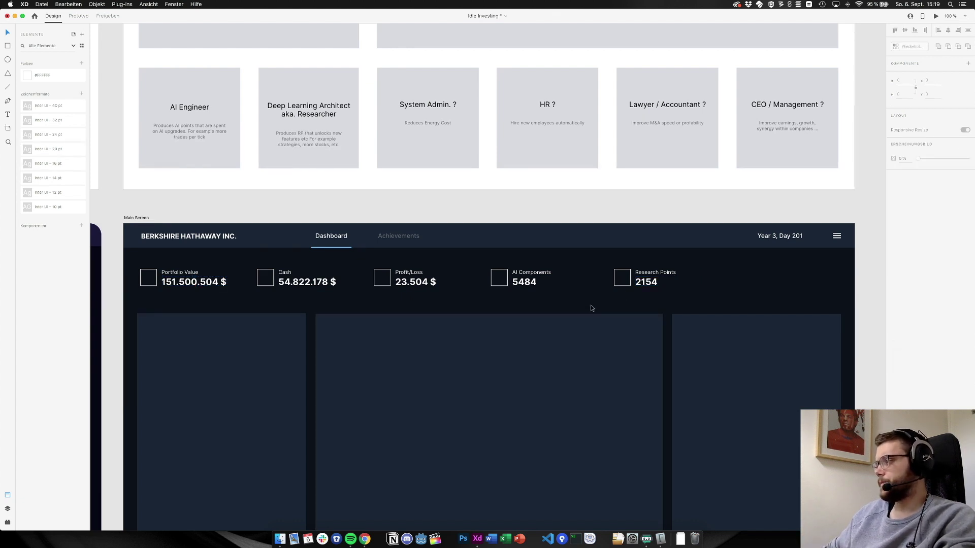
scroll(591, 308, left, 15)
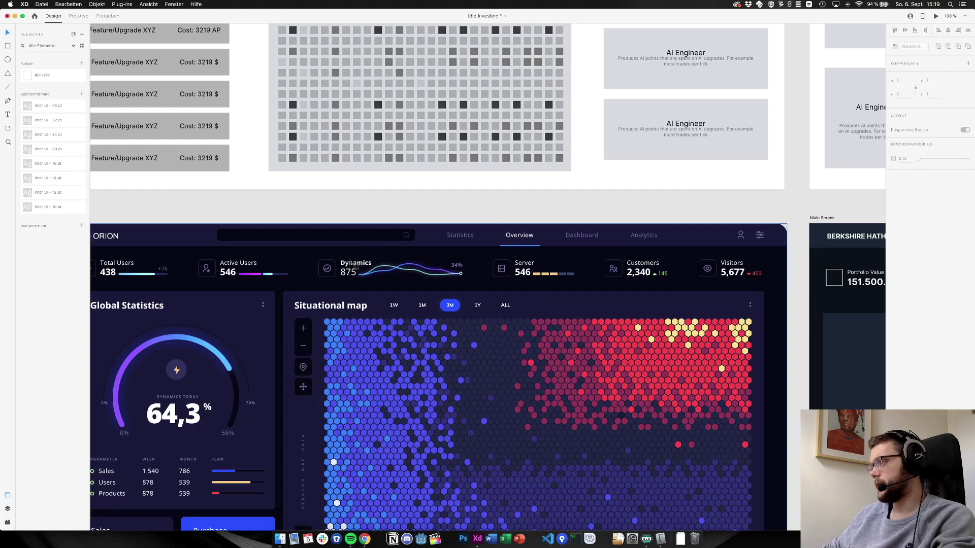
mouse_move(463, 257)
mouse_down()
mouse_move(472, 285)
mouse_move(500, 291)
mouse_move(198, 285)
mouse_up()
scroll(357, 283, right, 8)
scroll(357, 282, right, 2)
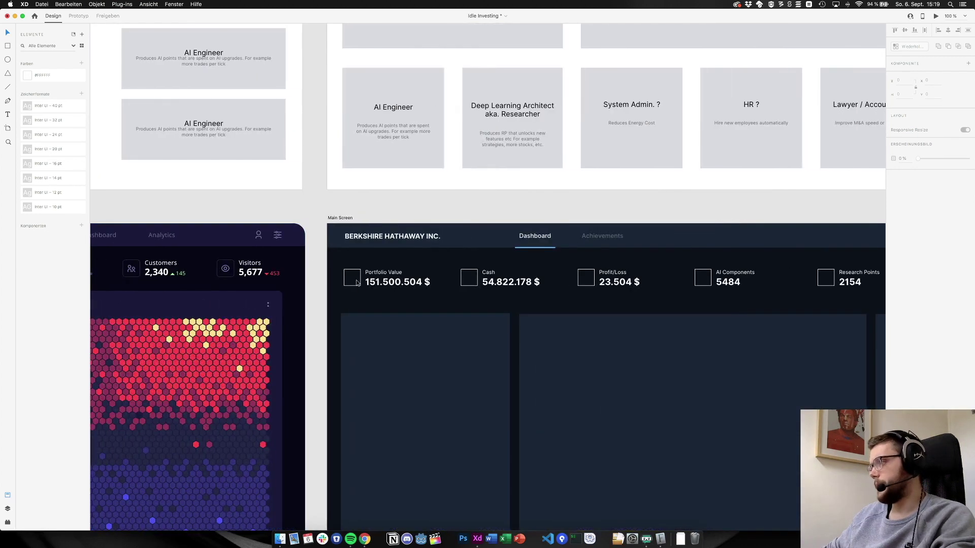
Try resizing the text box of the Portfolio Value amount
click(421, 283)
double_click(393, 271)
click(398, 281)
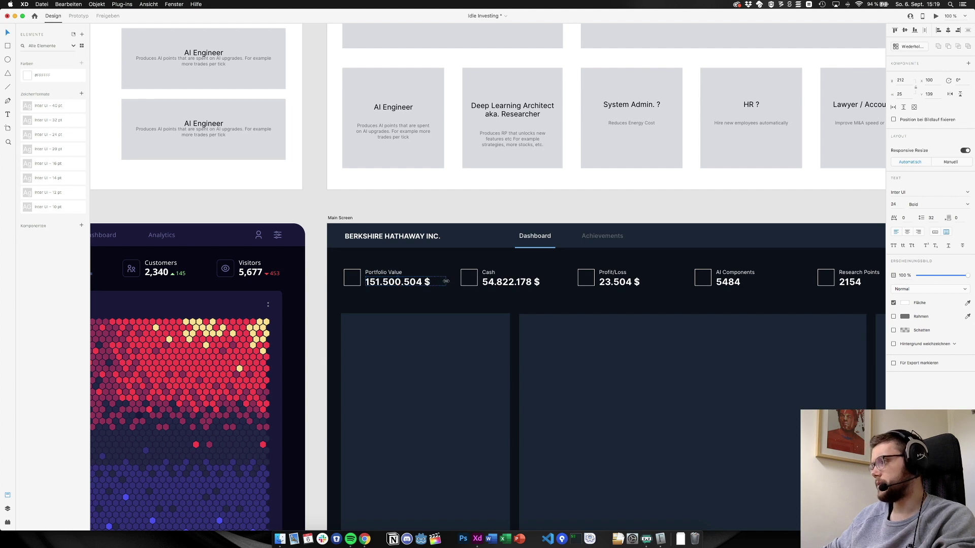
drag(438, 282, 431, 281)
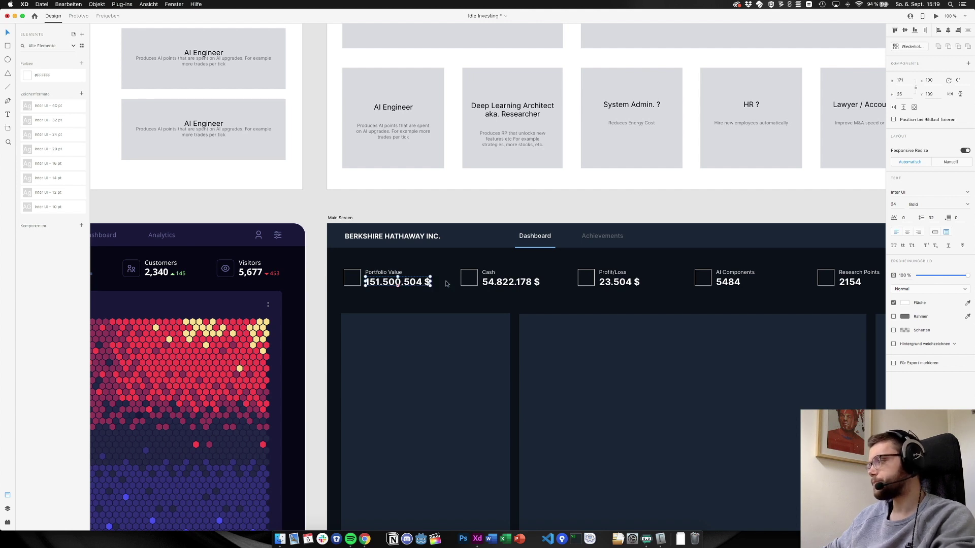
click(436, 196)
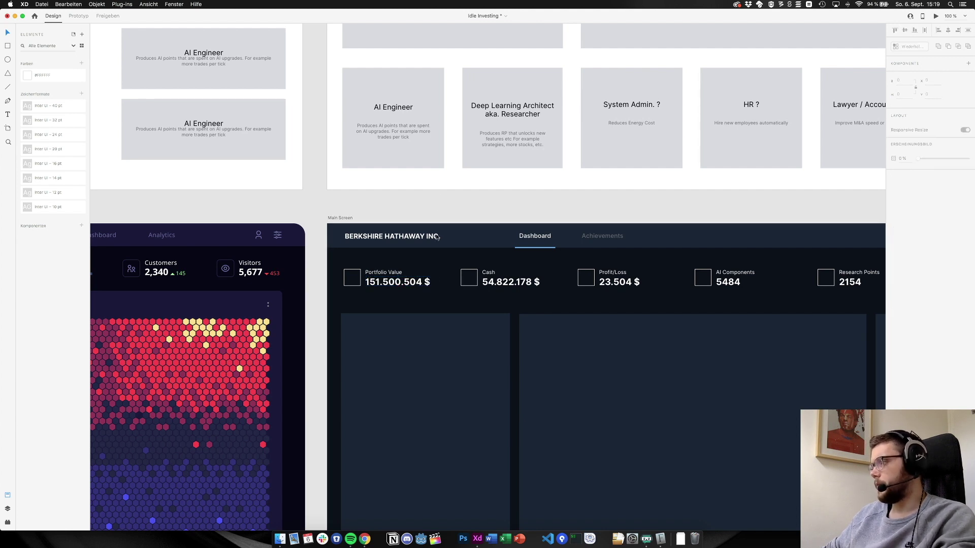
click(419, 288)
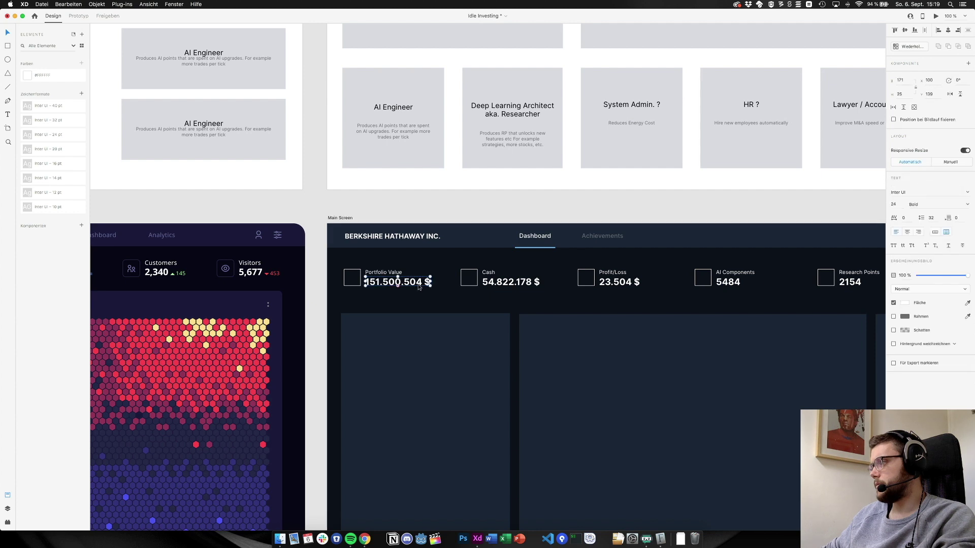
click(388, 274)
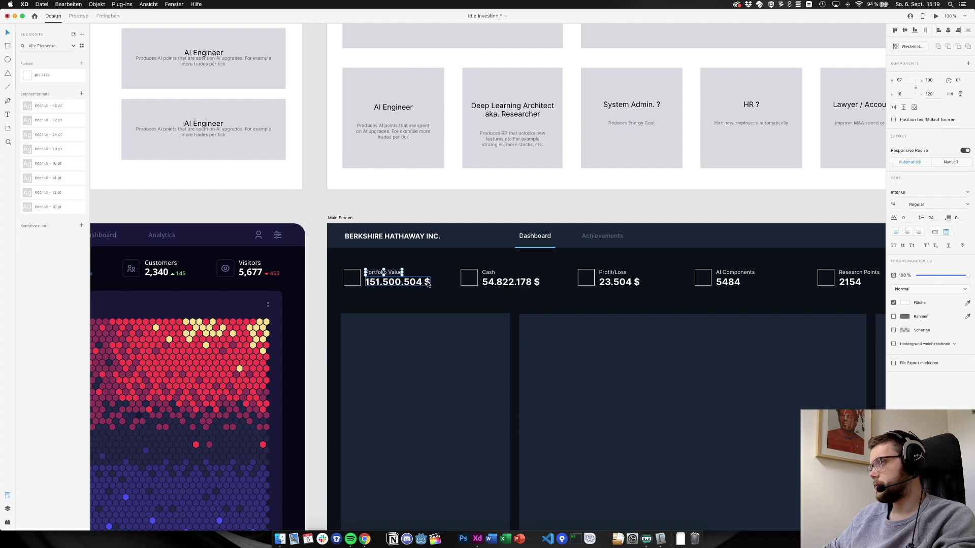
Set the amount texts of all five stats, from Portfolio Value to Research Points, to auto width so each box fits its content
click(506, 286)
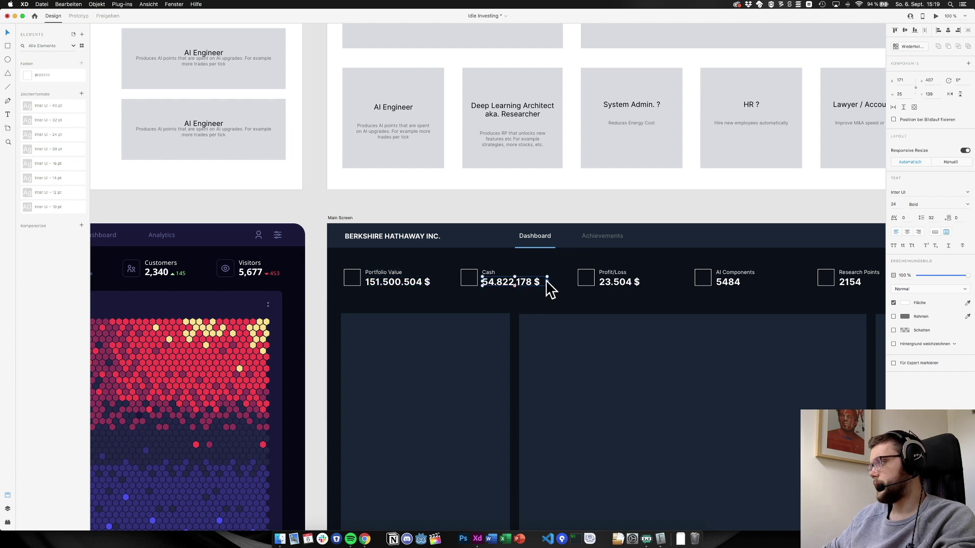
click(935, 232)
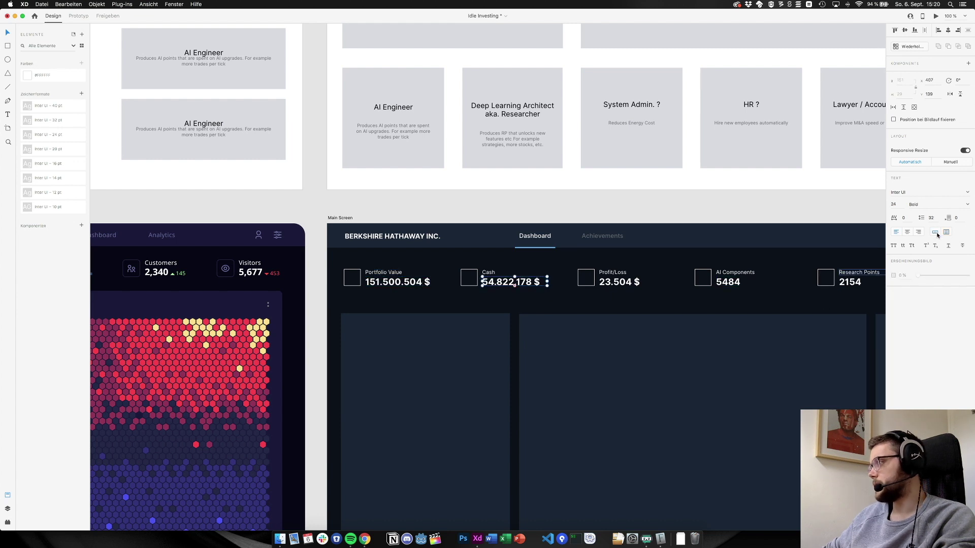
click(417, 282)
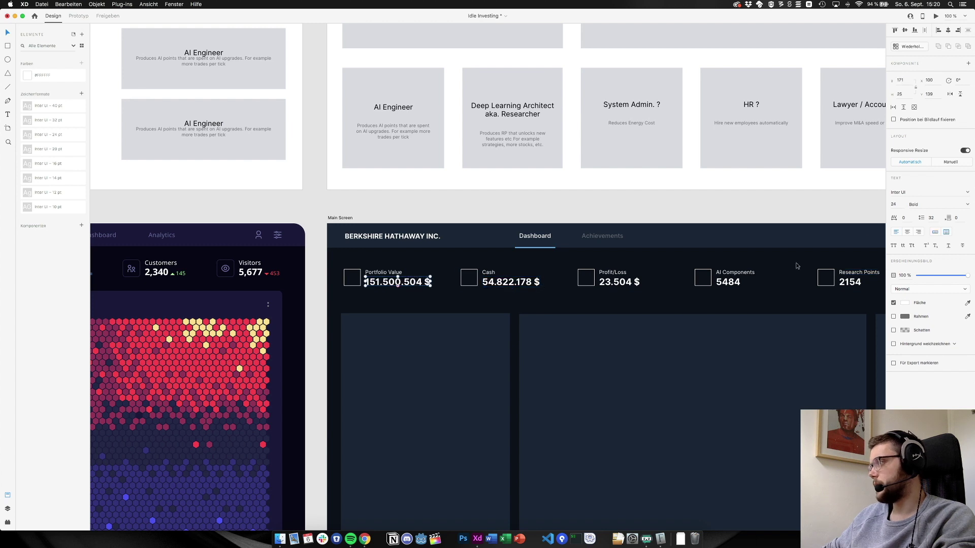
click(935, 232)
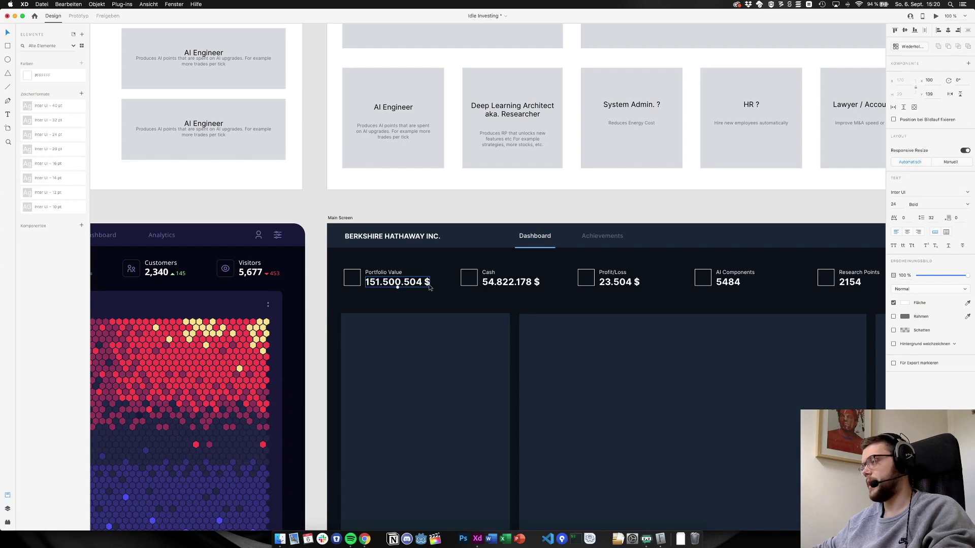
click(609, 283)
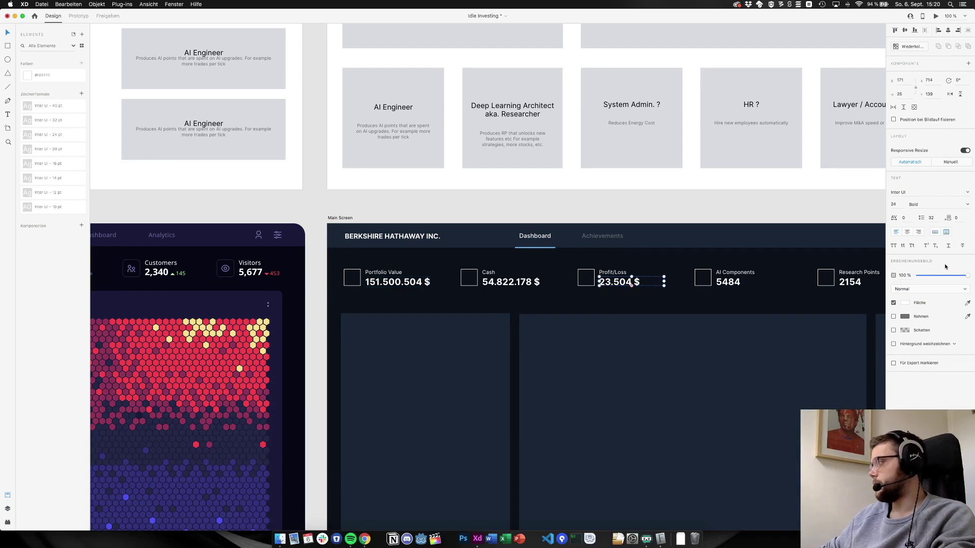
click(935, 232)
click(728, 282)
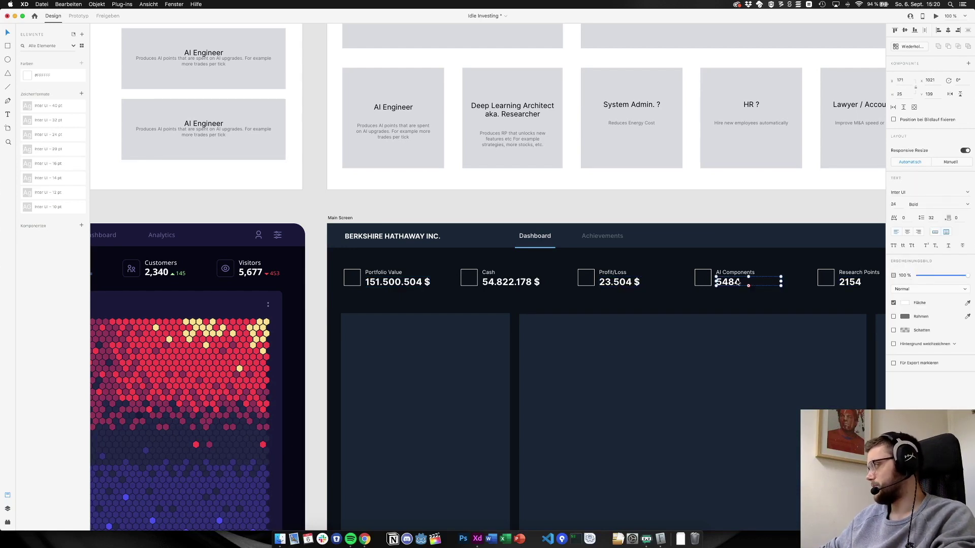
click(935, 232)
scroll(737, 284, right, 5)
click(720, 285)
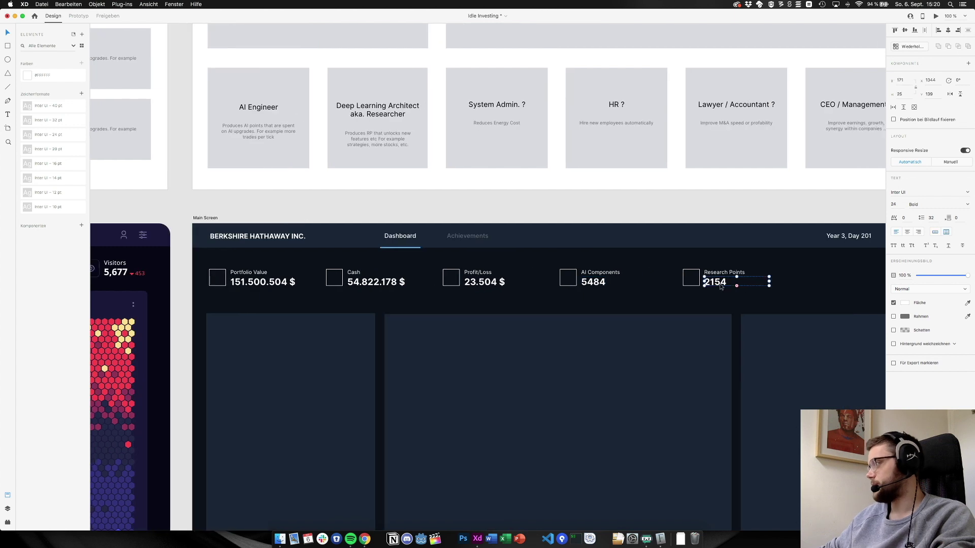
click(936, 232)
scroll(675, 284, right, 2)
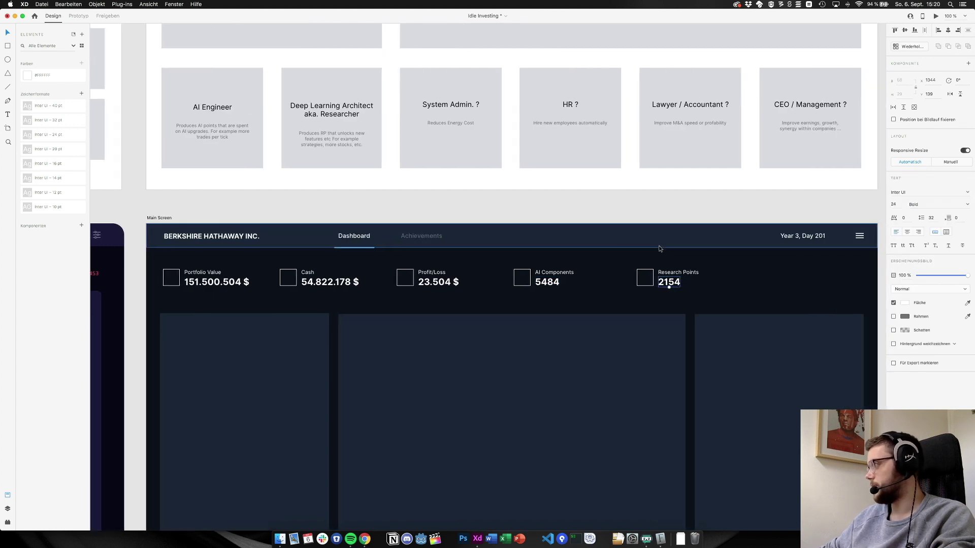
Set the label texts of all five stats, from Research Points back to Portfolio Value, to auto width
click(670, 274)
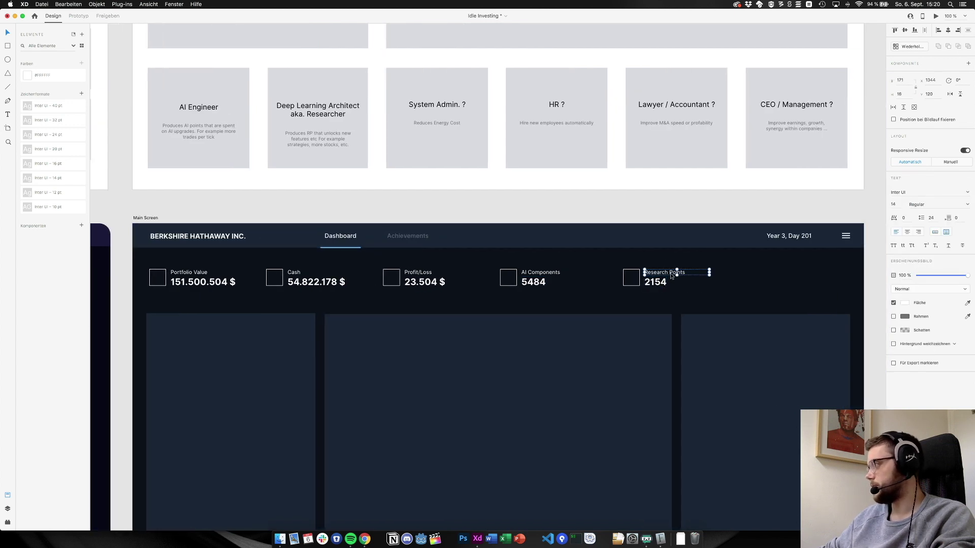
click(935, 232)
click(574, 272)
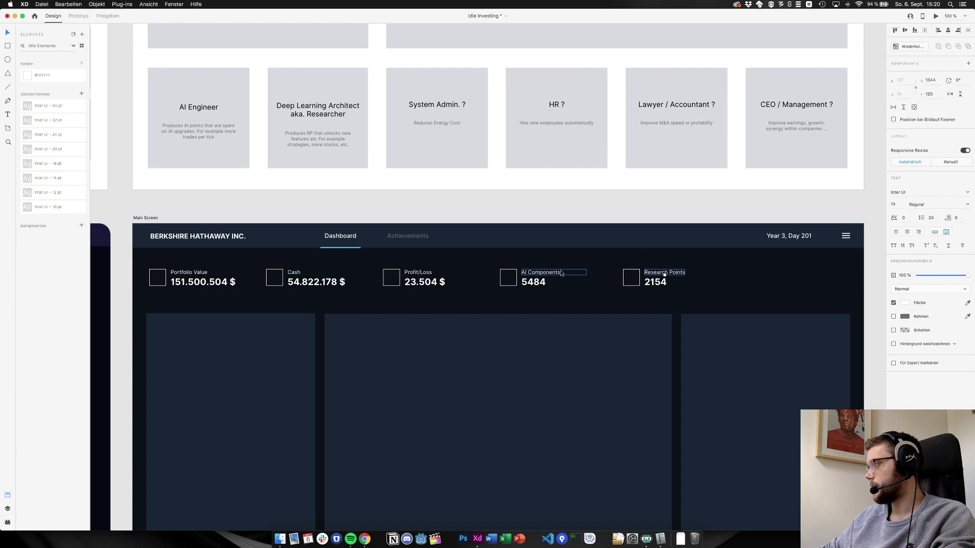
click(936, 232)
click(418, 272)
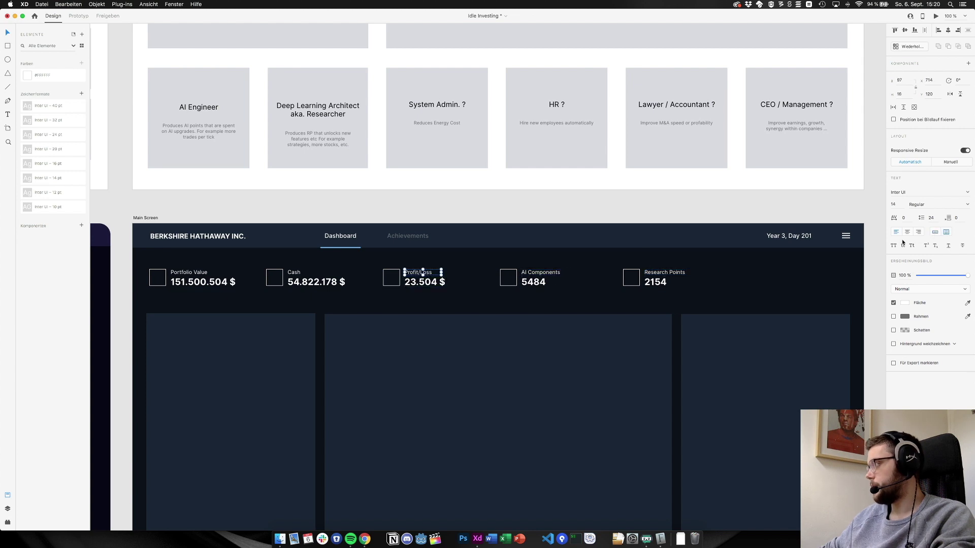
click(938, 232)
click(294, 272)
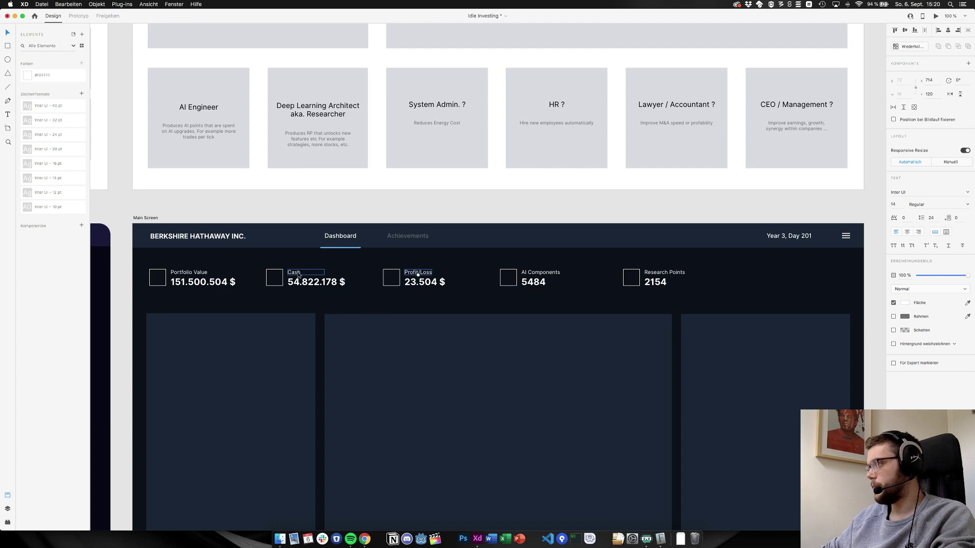
click(935, 232)
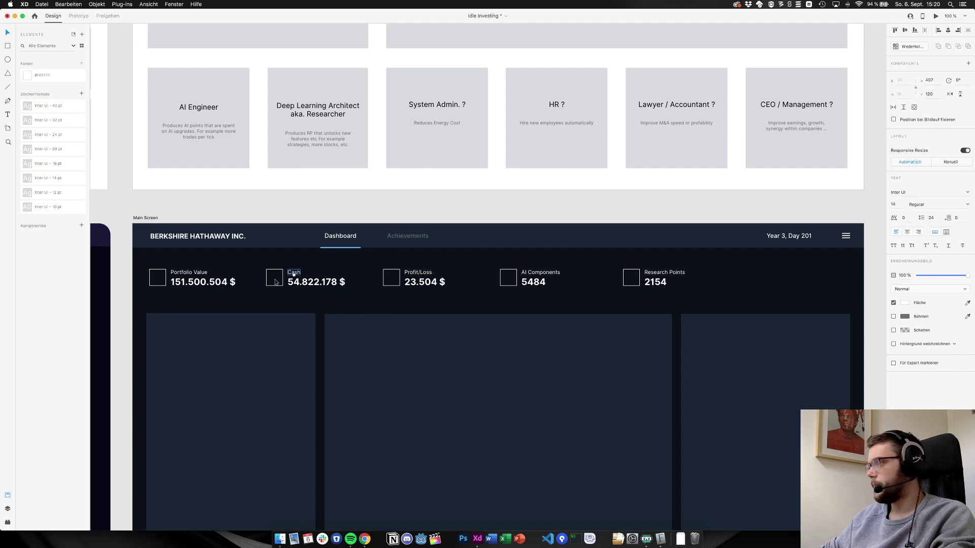
click(208, 273)
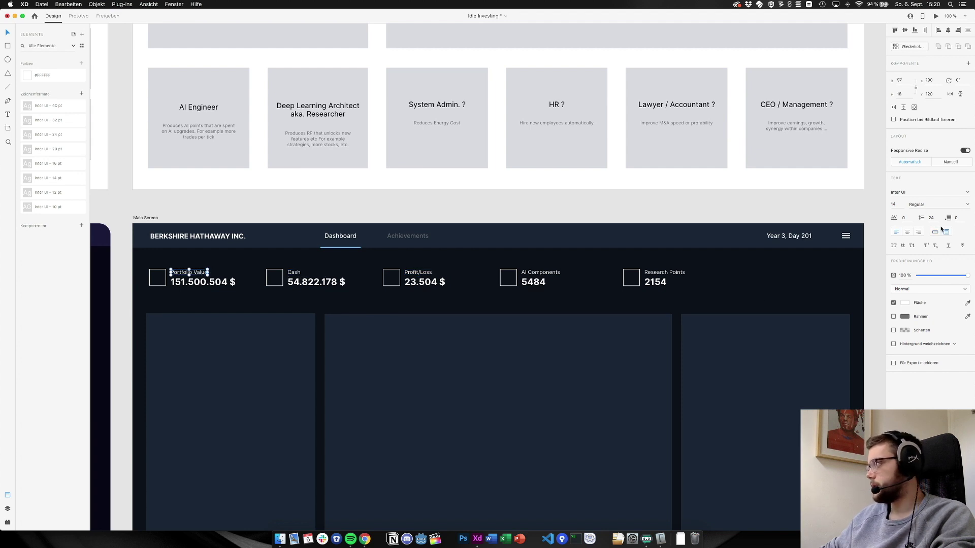
click(243, 203)
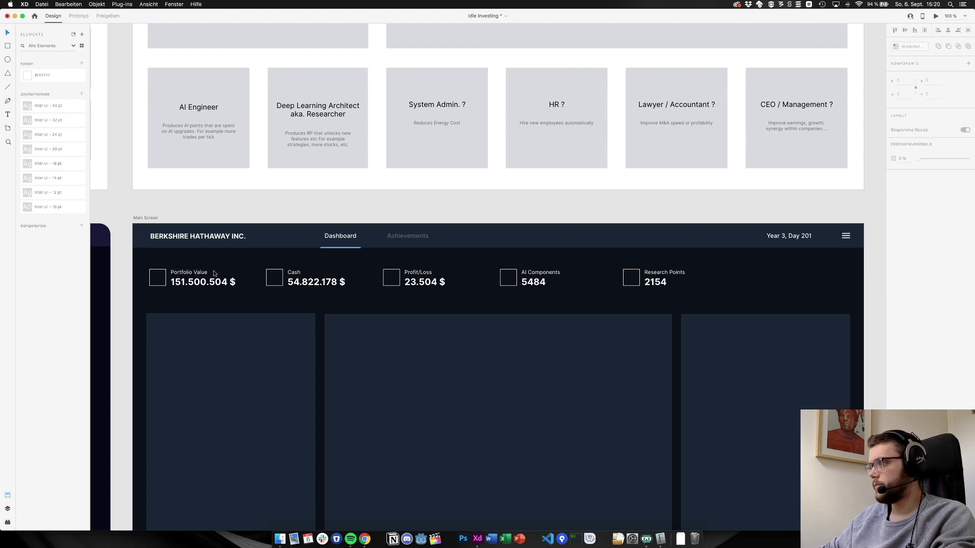
Group the Portfolio Value stat's icon square, label and amount
click(164, 287)
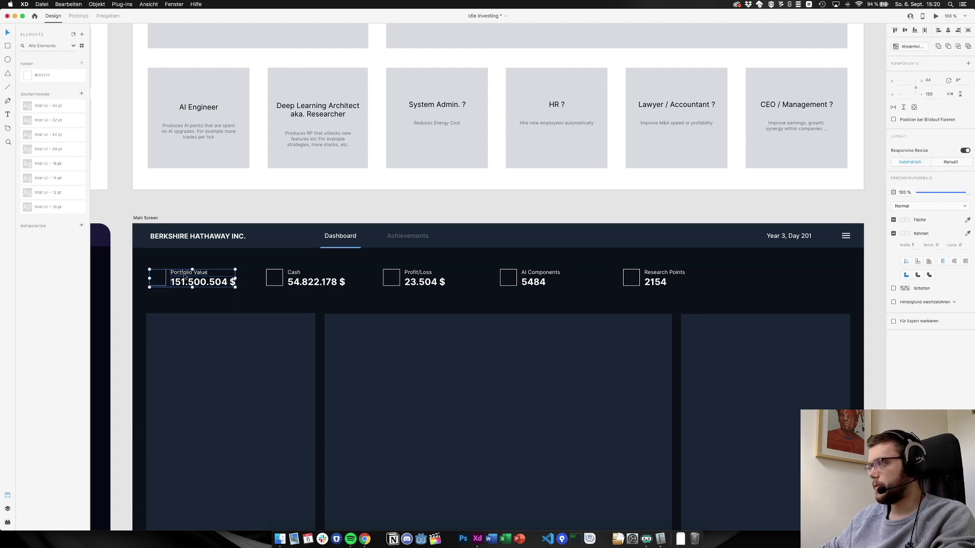
key(super+g)
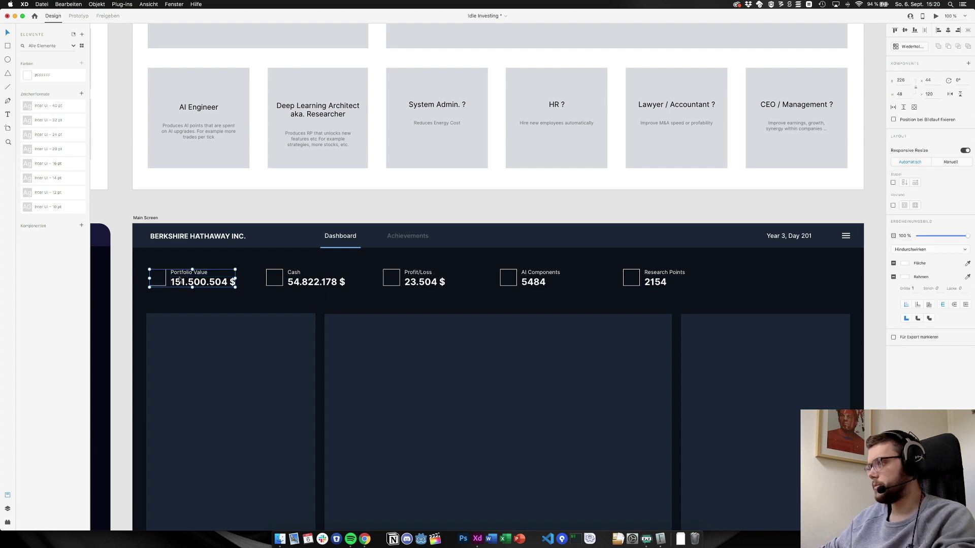
Check the bounds of the grouped Portfolio Value stat up close and ungroup its icon square, label and amount
scroll(179, 280, left, 3)
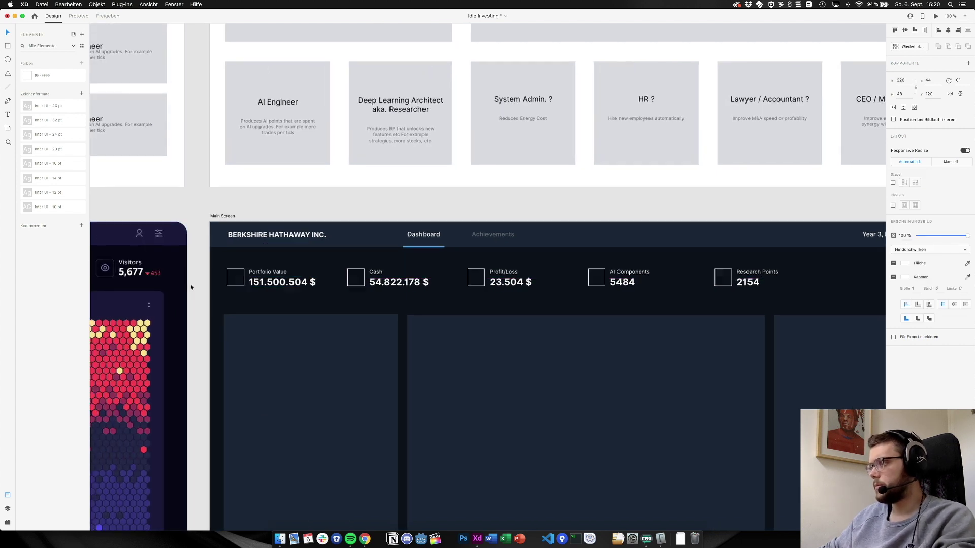
scroll(190, 284, up, 10)
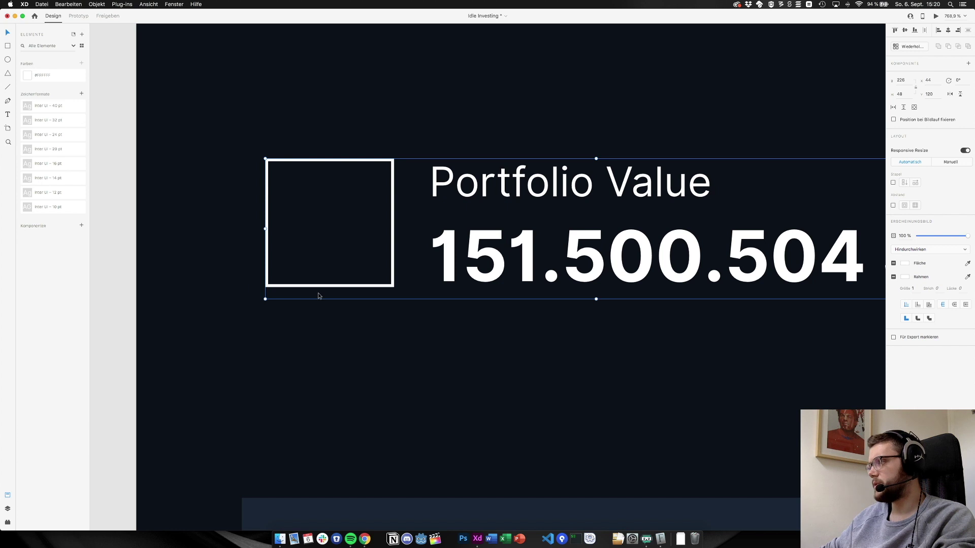
double_click(473, 273)
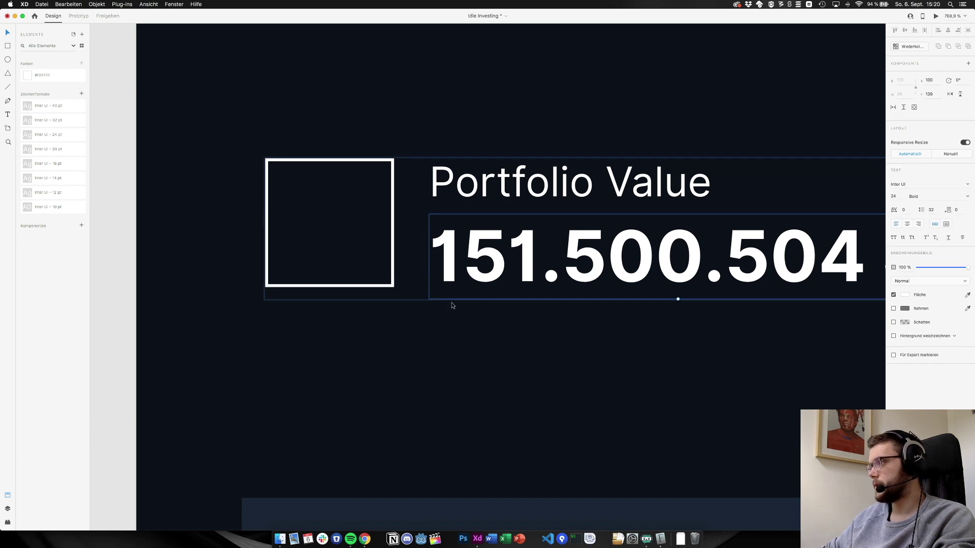
click(421, 334)
key(super+1)
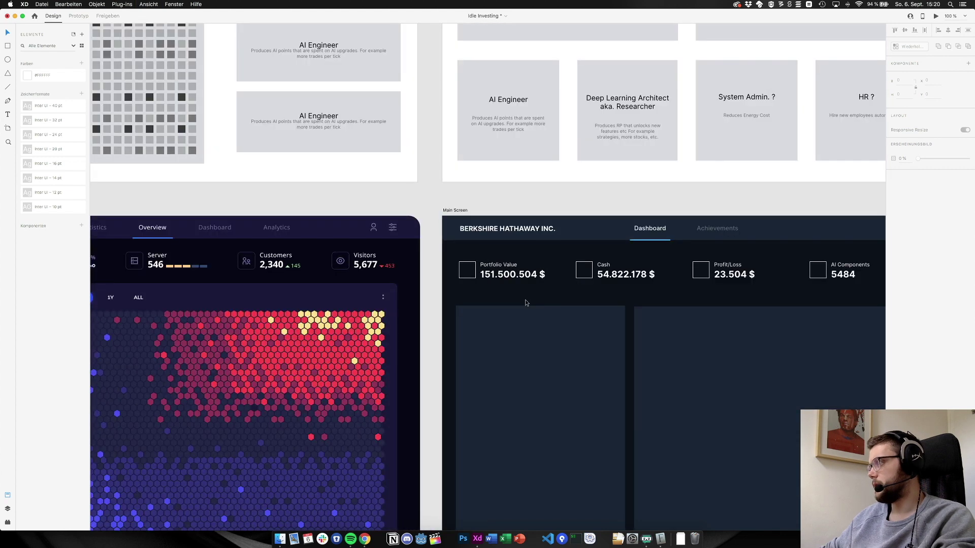
scroll(526, 301, right, 10)
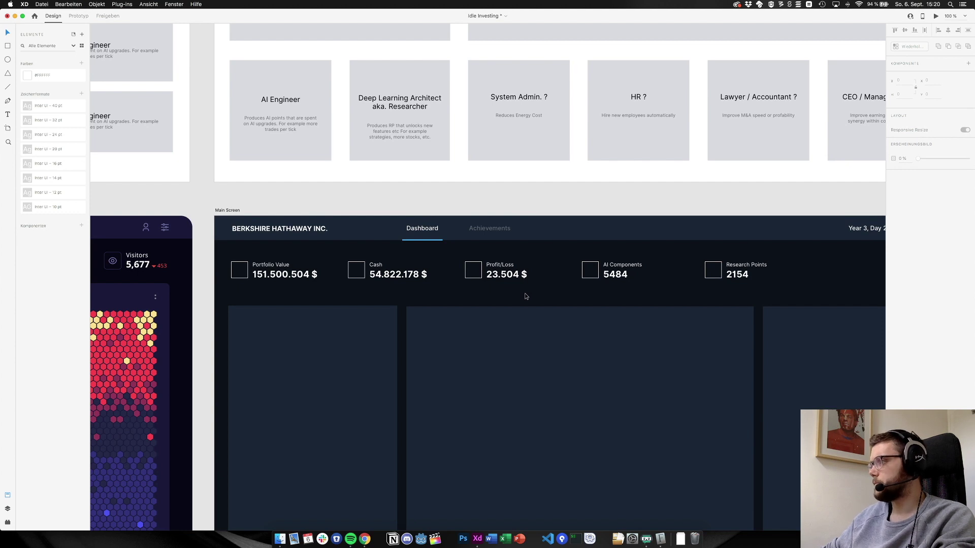
click(275, 263)
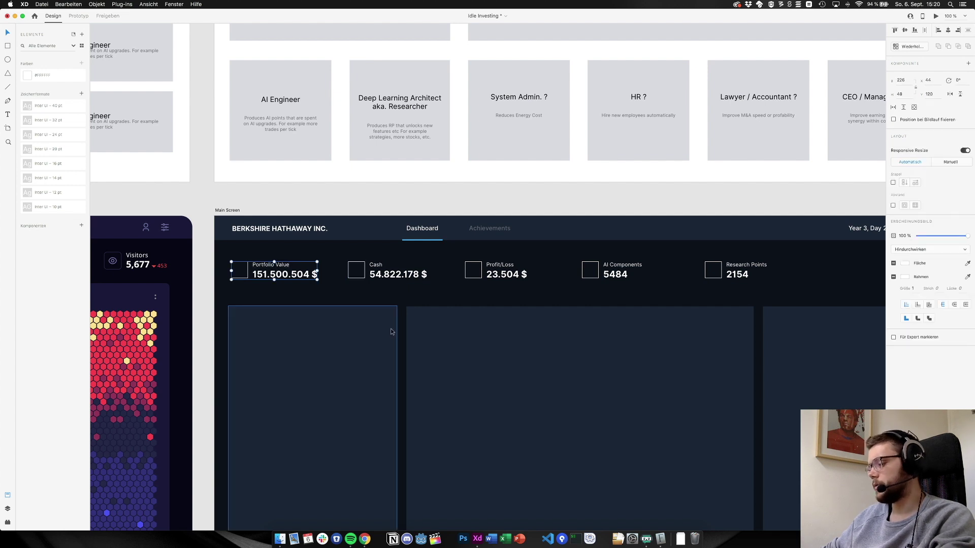
key(super+shift+g)
click(297, 285)
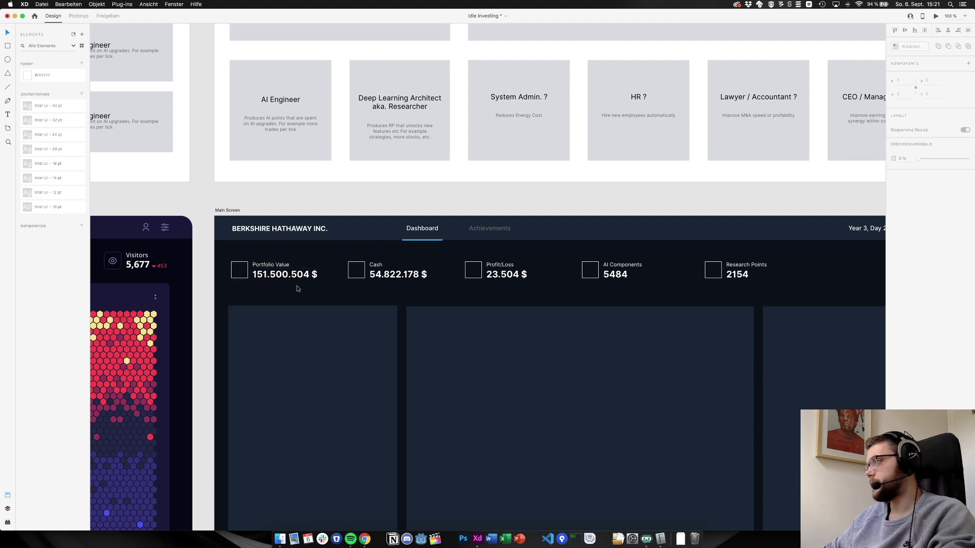
scroll(291, 284, left, 2)
scroll(293, 288, down, 2)
scroll(292, 287, right, 3)
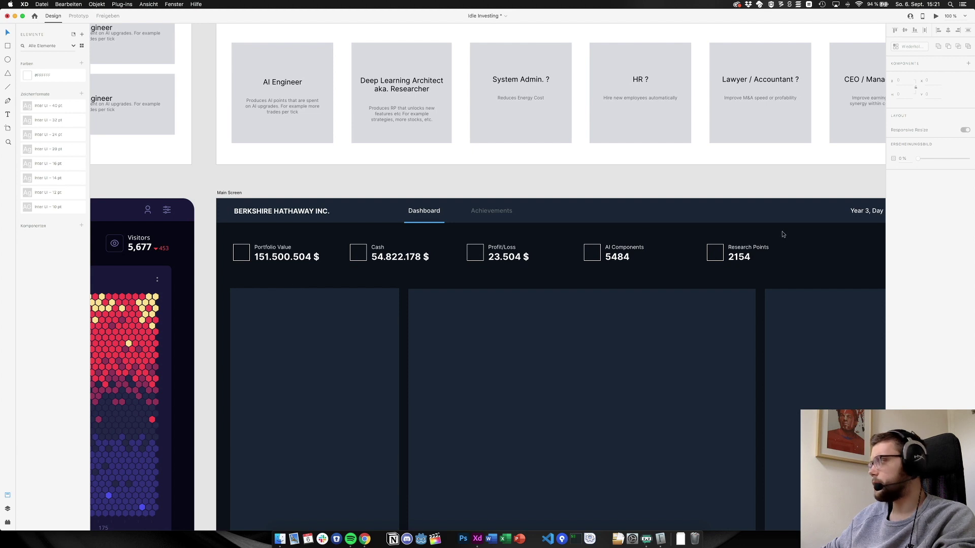
Switch to Chrome, search Google for "matrialdesign icon" in a new tab and open the materialdesignicons.com site
key(super+Tab)
key(super+Tab)
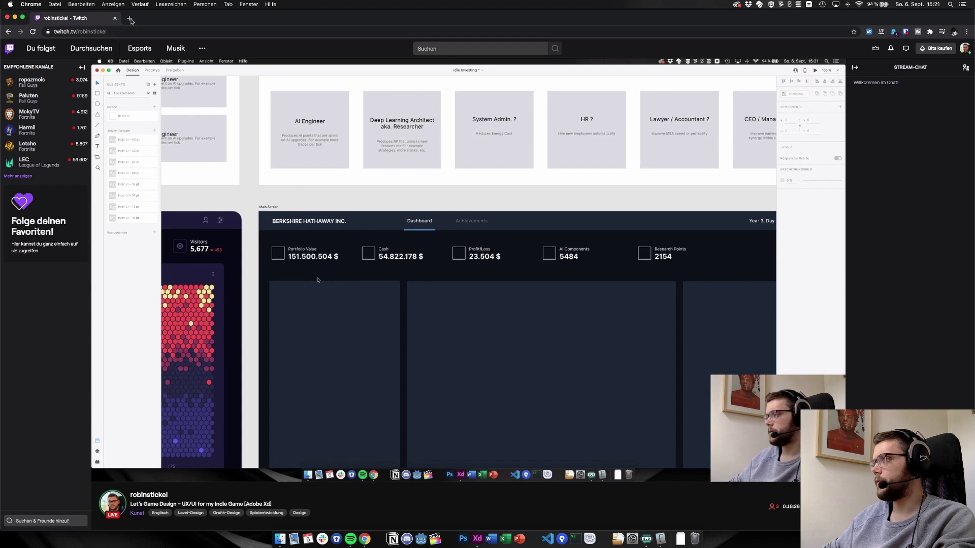
click(129, 18)
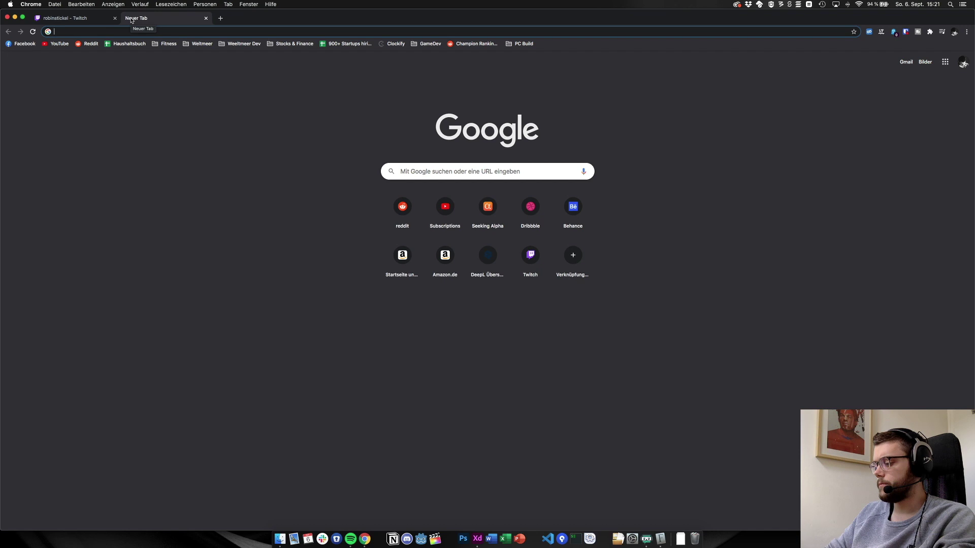
text(mat)
key(Return)
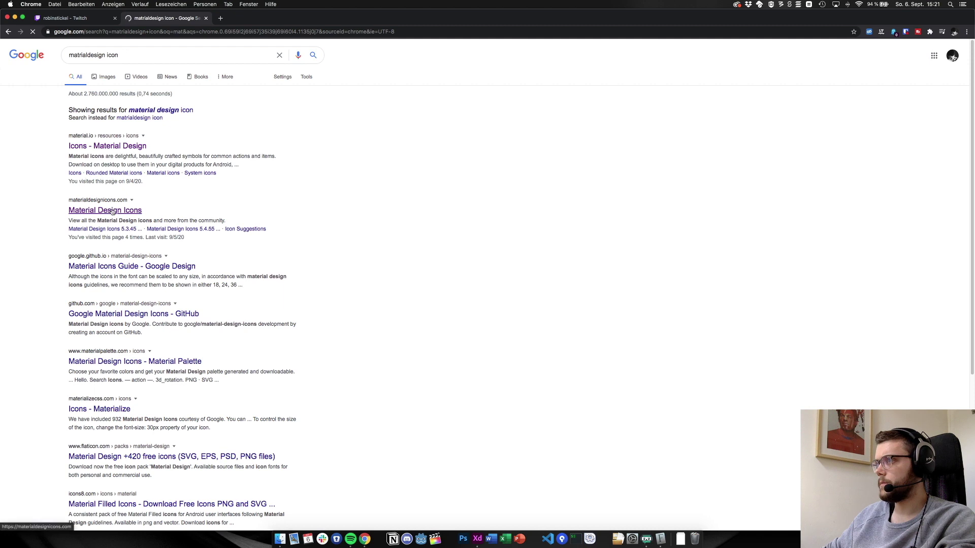
click(112, 210)
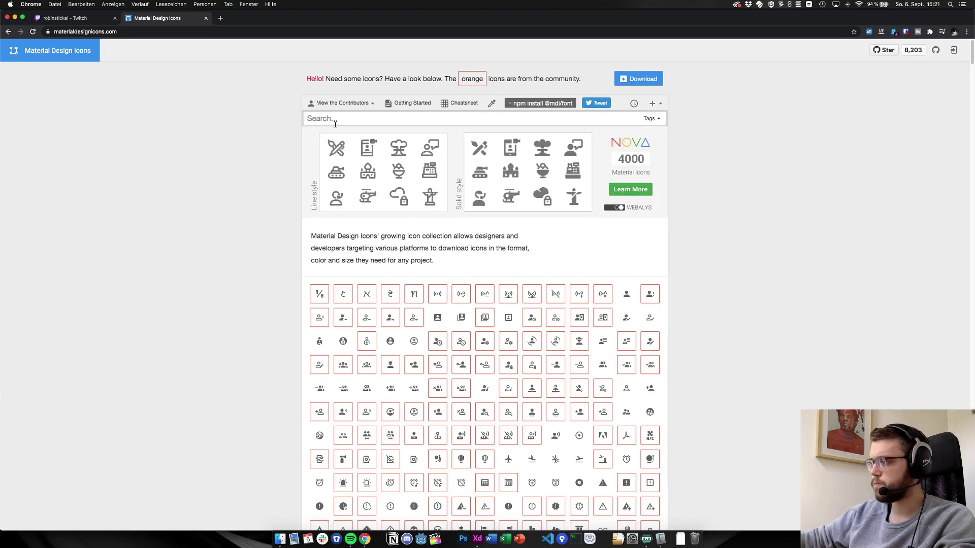
Search the Material Design Icons library for "research" and for "lab"
click(345, 121)
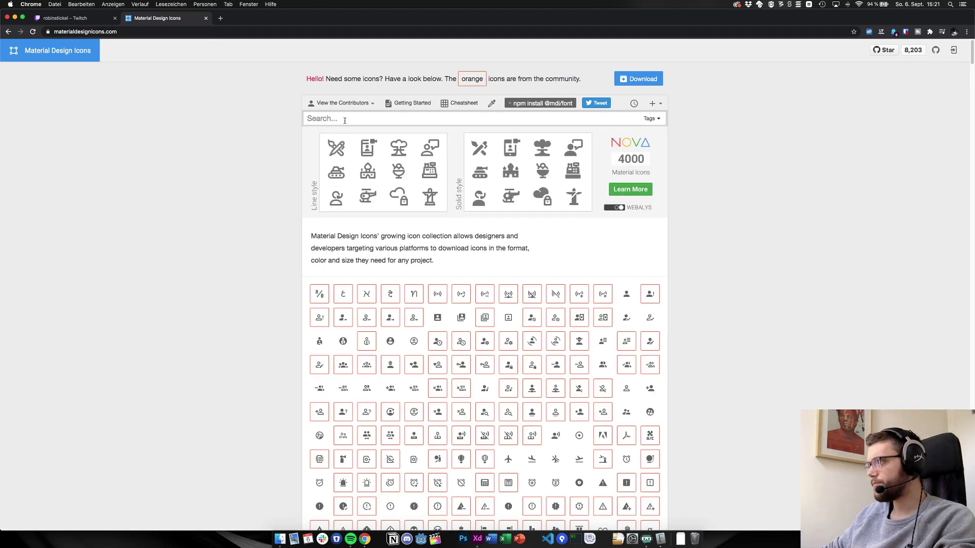
text(research)
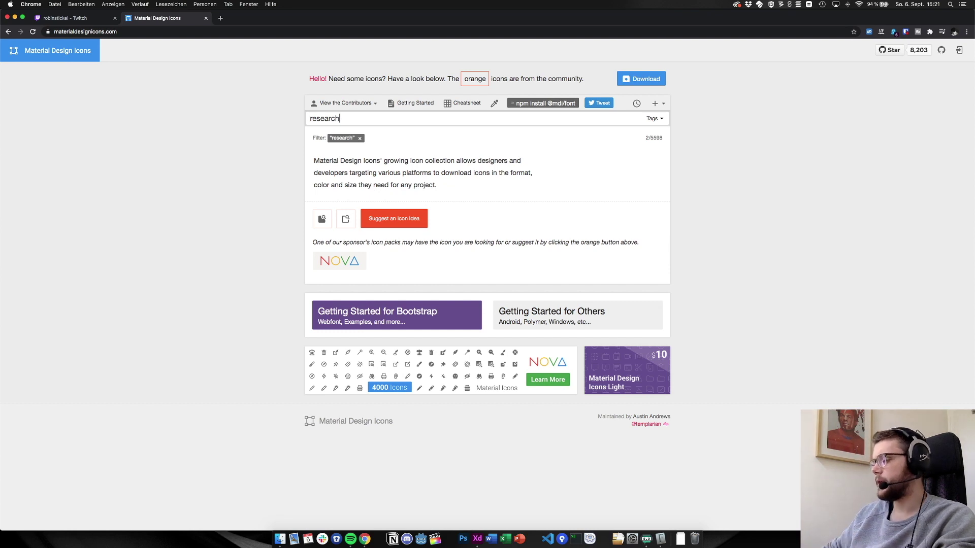
key(super+a)
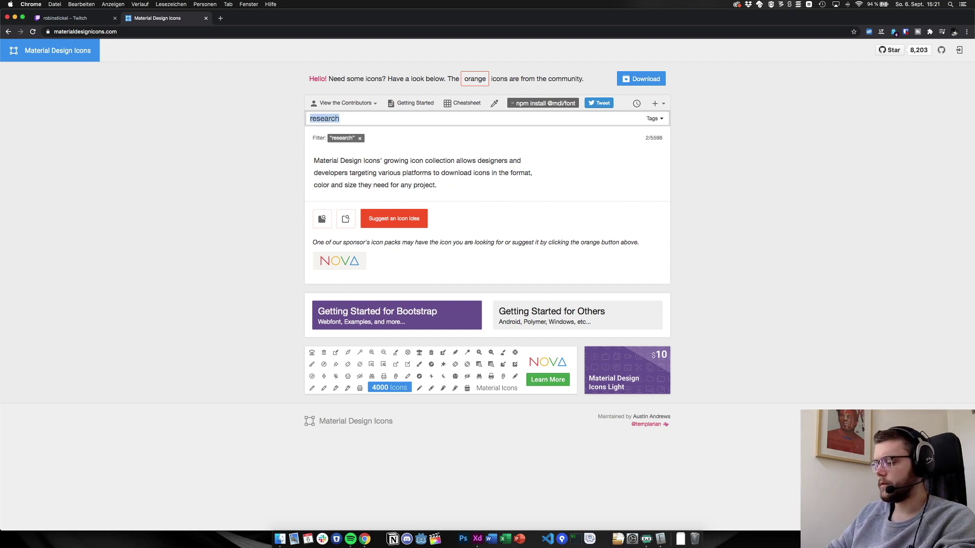
text(lab)
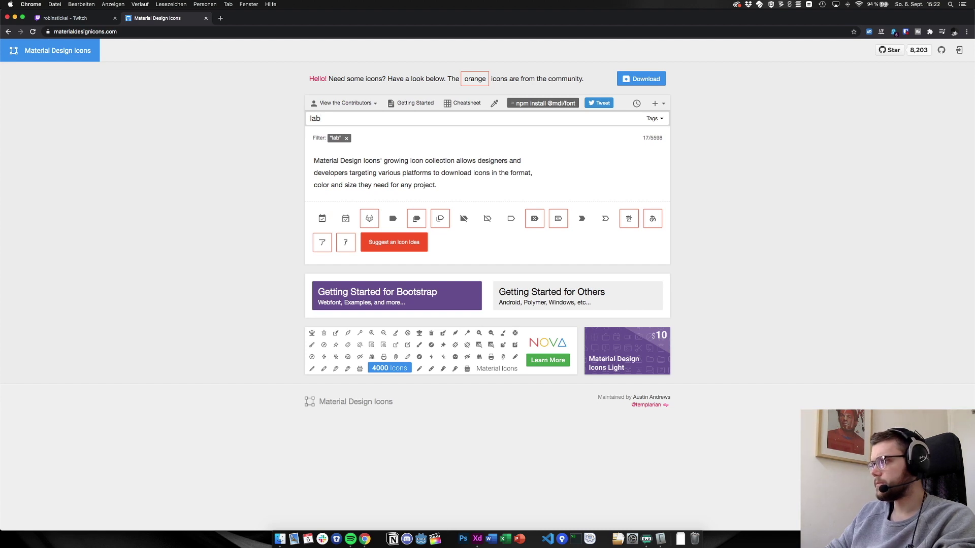
Search the icon library for "glas", "drink" and "mana" to find a flask-like icon
key(BackSpace)
key(BackSpace)
key(BackSpace)
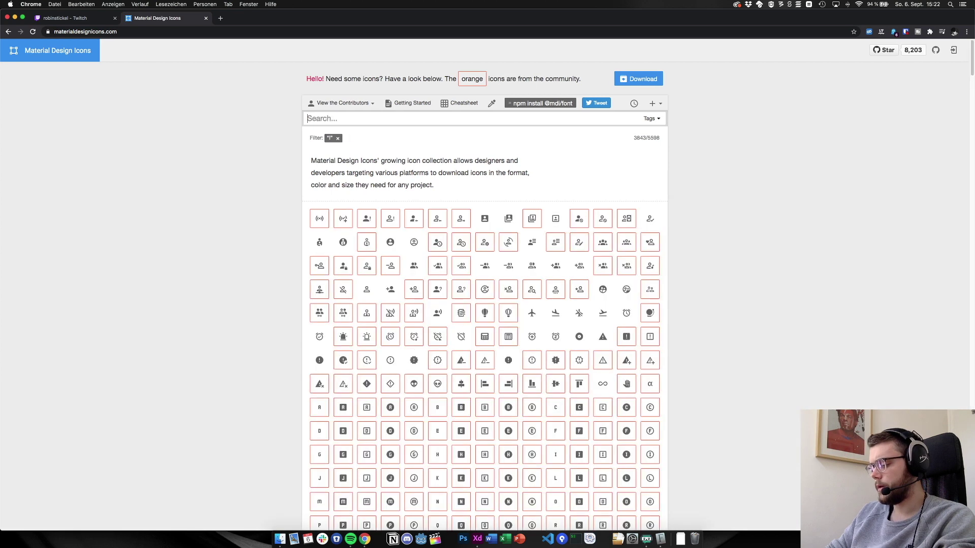
text(glas)
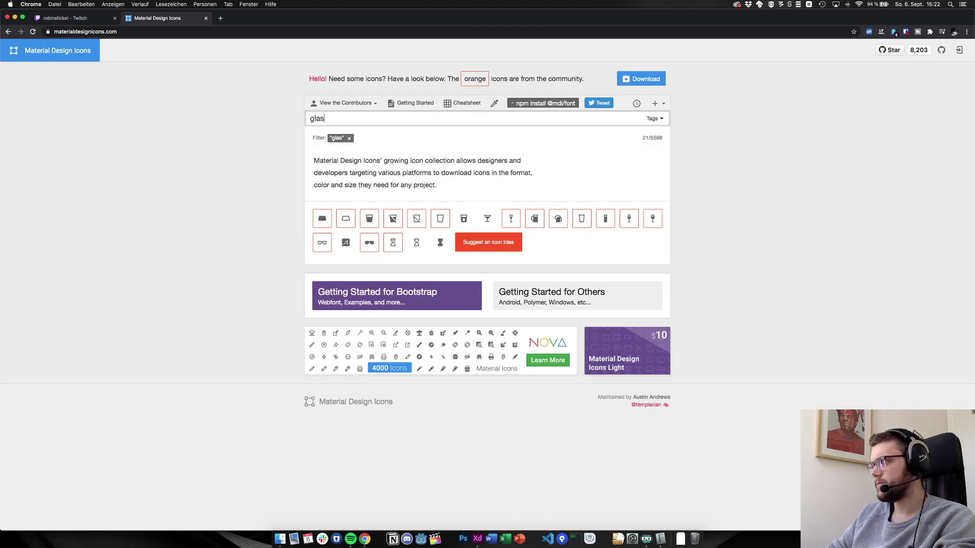
key(super+a)
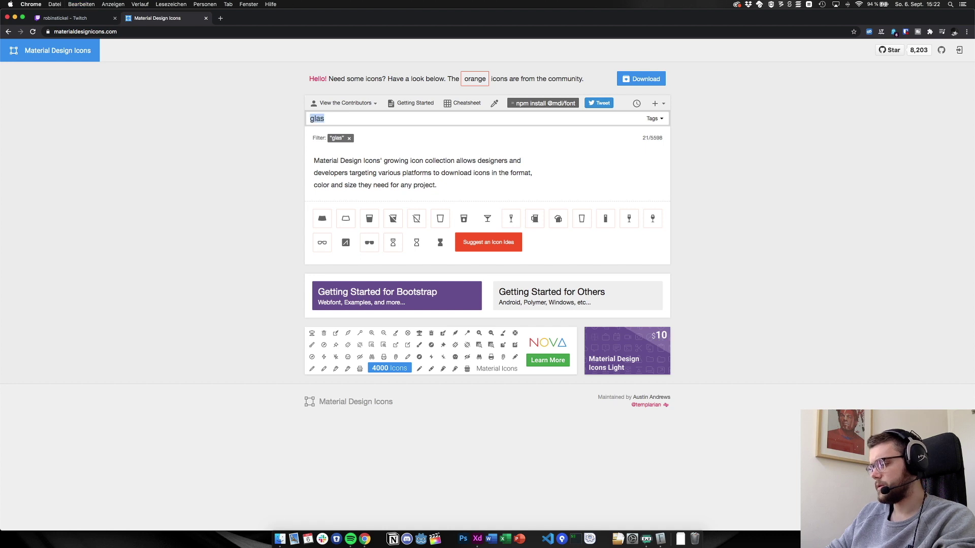
text(drink)
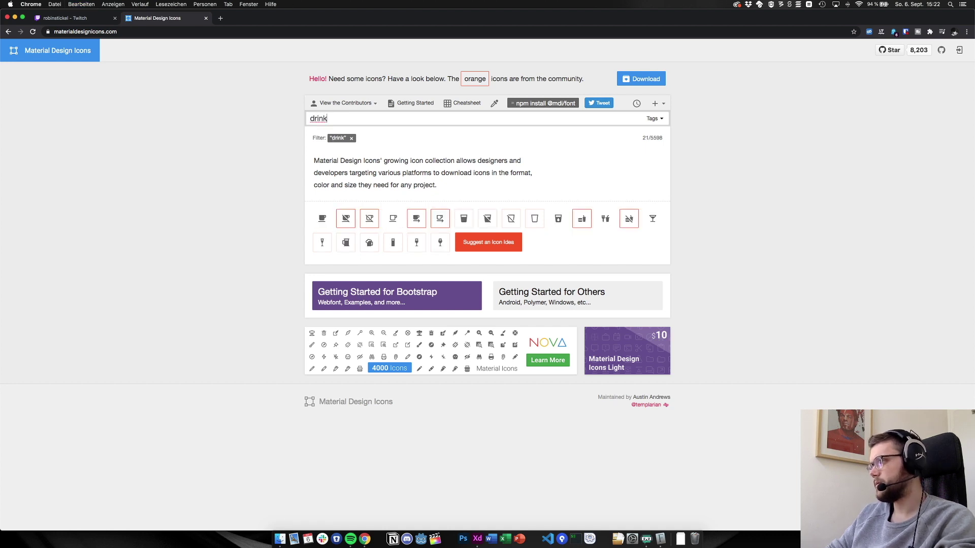
key(super+a)
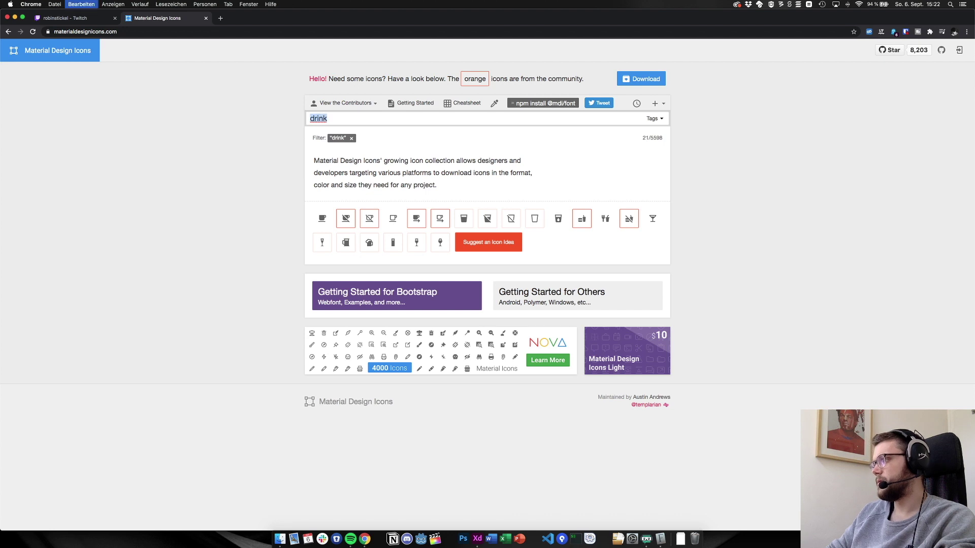
text(mana)
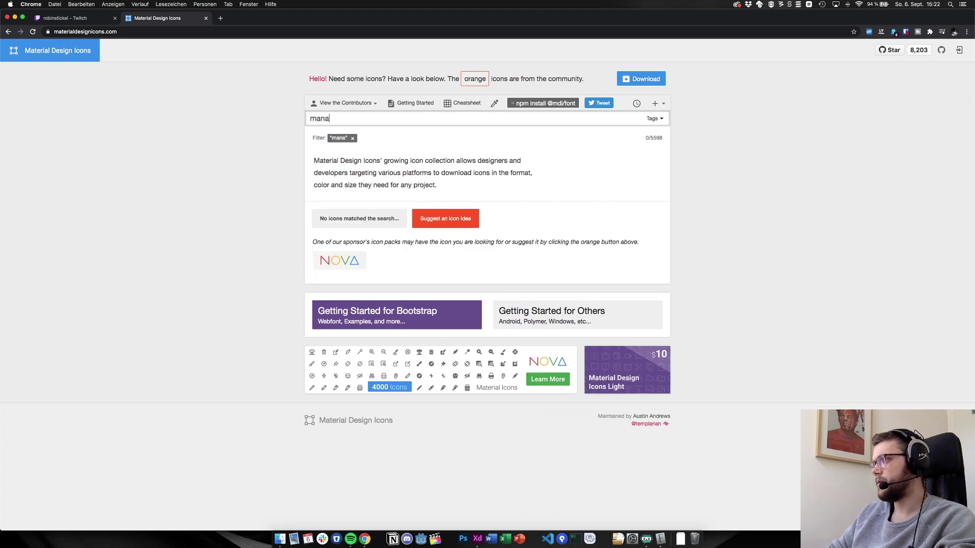
Clear the search to browse the full icon list, search it for "science" and clear the search again
key(super+a)
key(BackSpace)
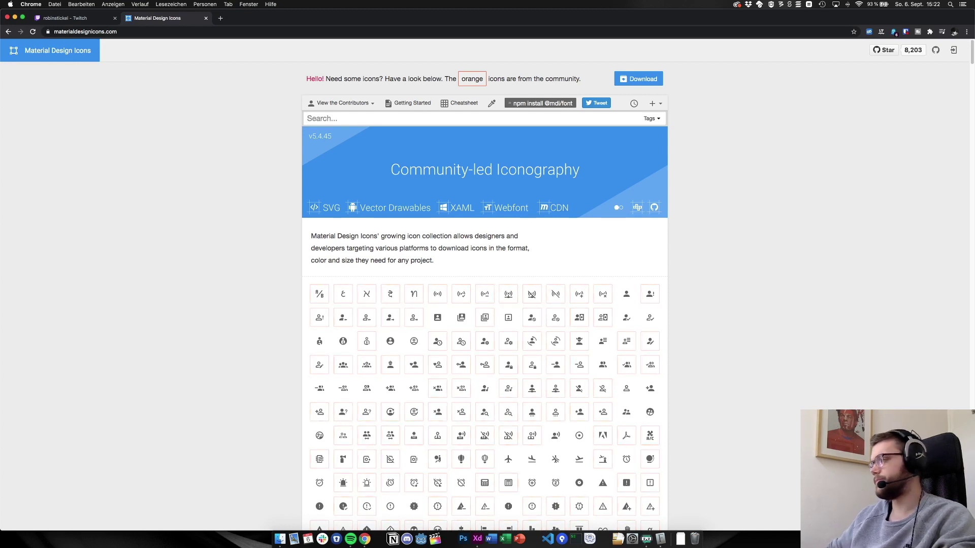
scroll(734, 332, down, 5)
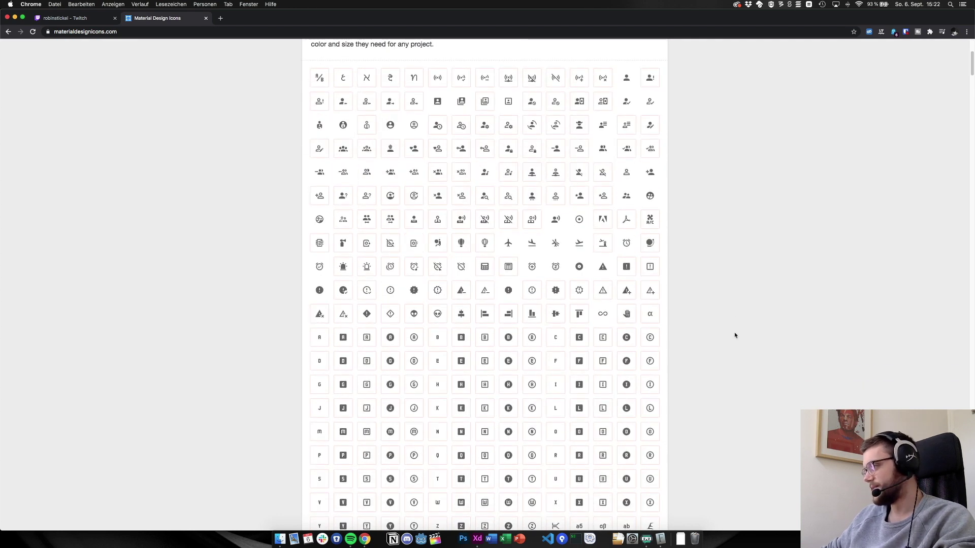
scroll(734, 332, down, 10)
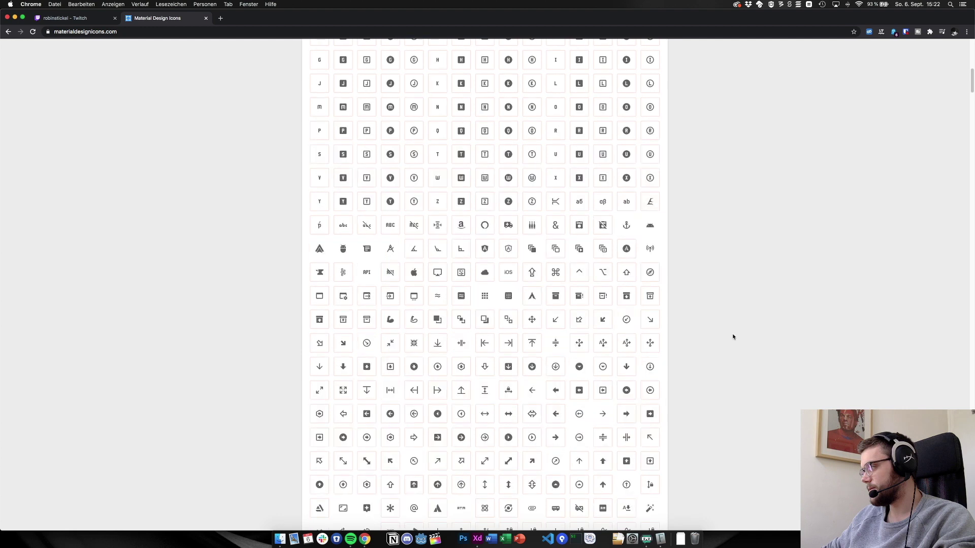
text(science)
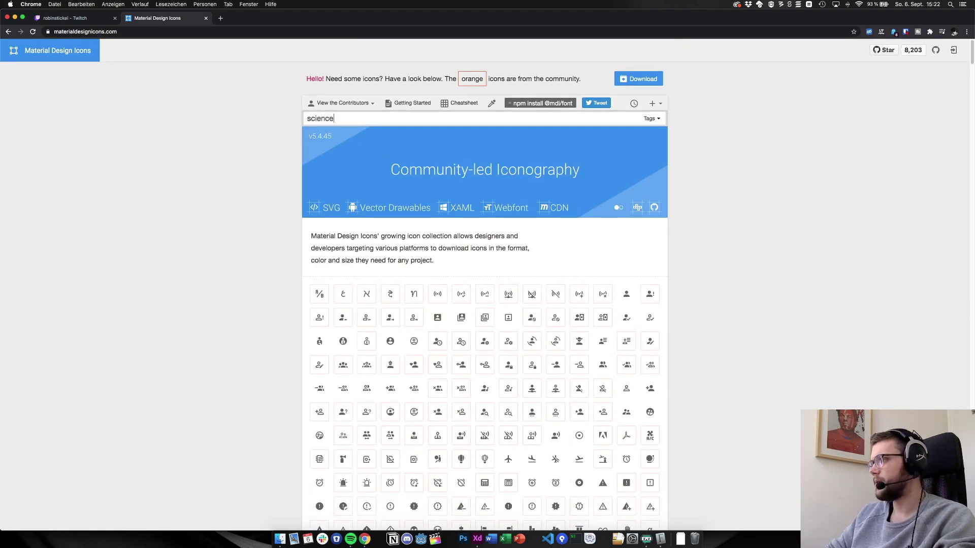
key(Return)
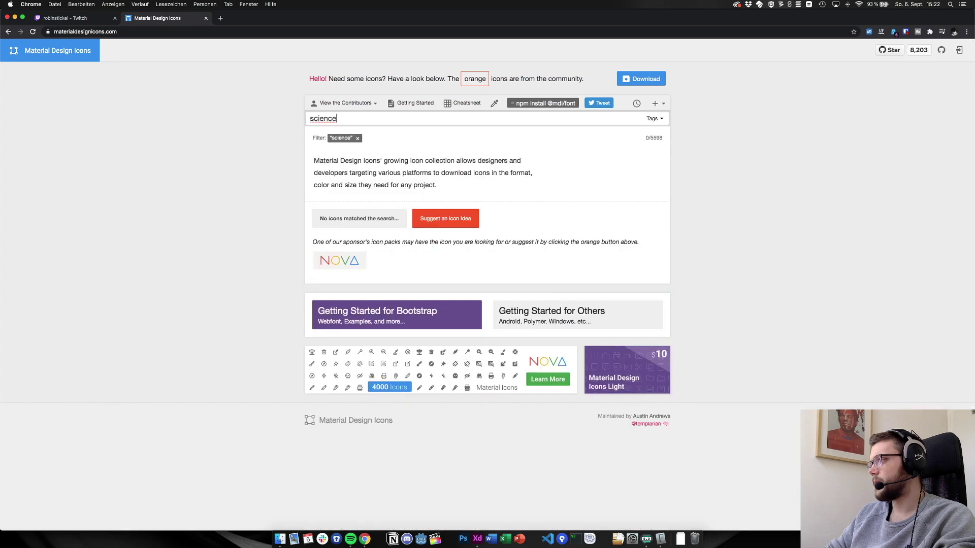
key(super+a)
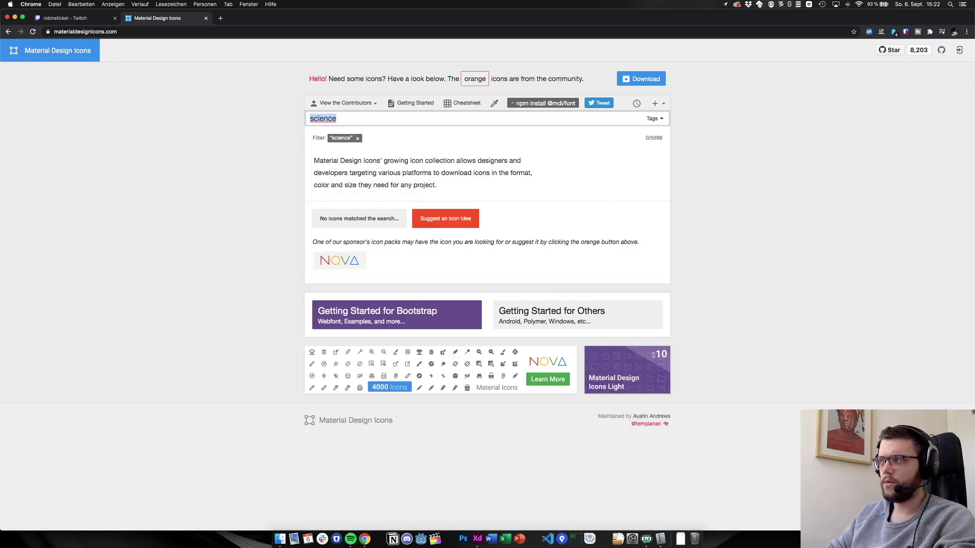
key(BackSpace)
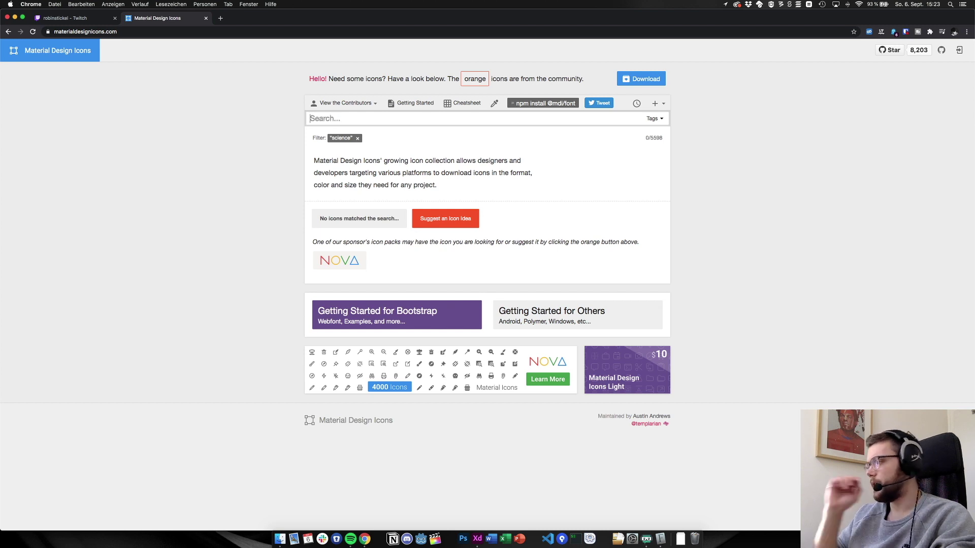
key(BackSpace)
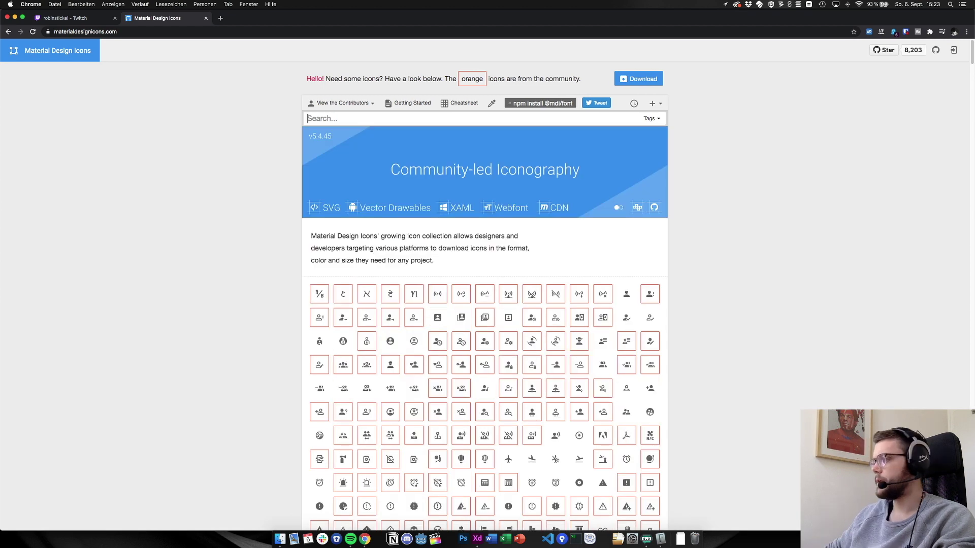
Search Google for "science icon" in a new tab and examine the Noun Project flask image with its related images
click(218, 18)
text(science icon)
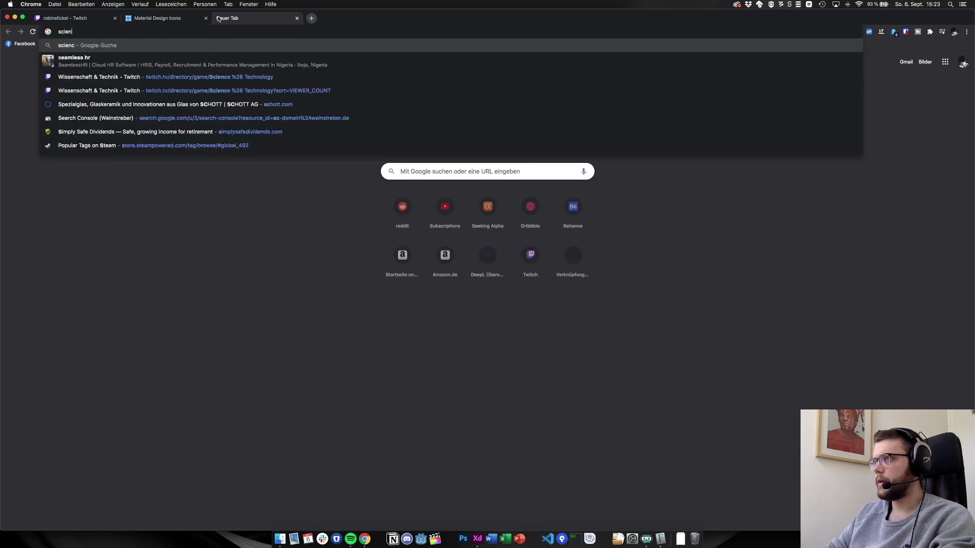
key(Return)
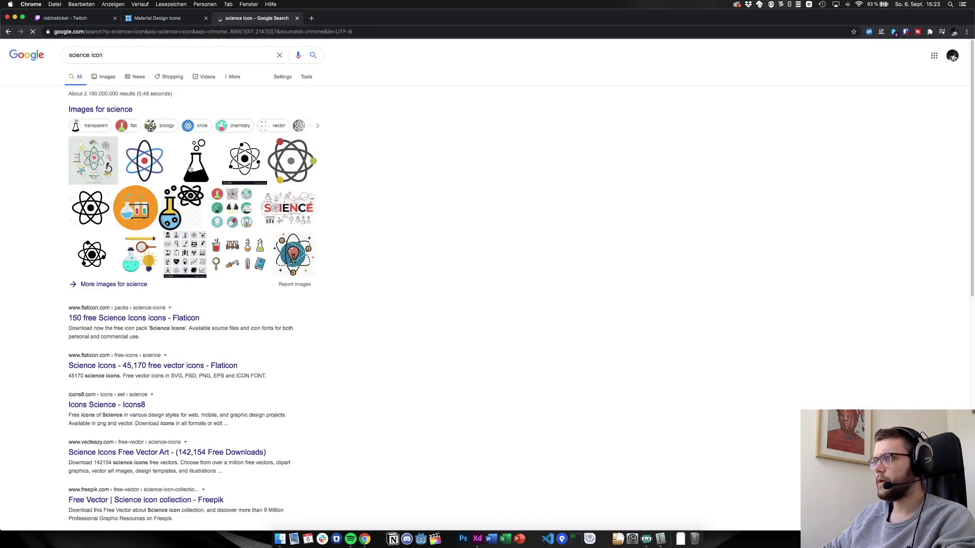
click(193, 170)
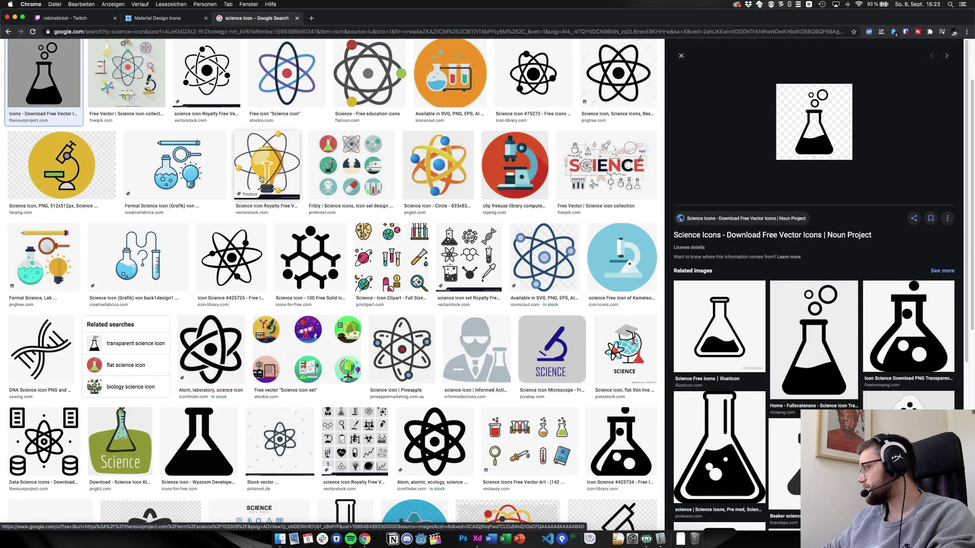
scroll(877, 381, down, 3)
scroll(877, 381, down, 2)
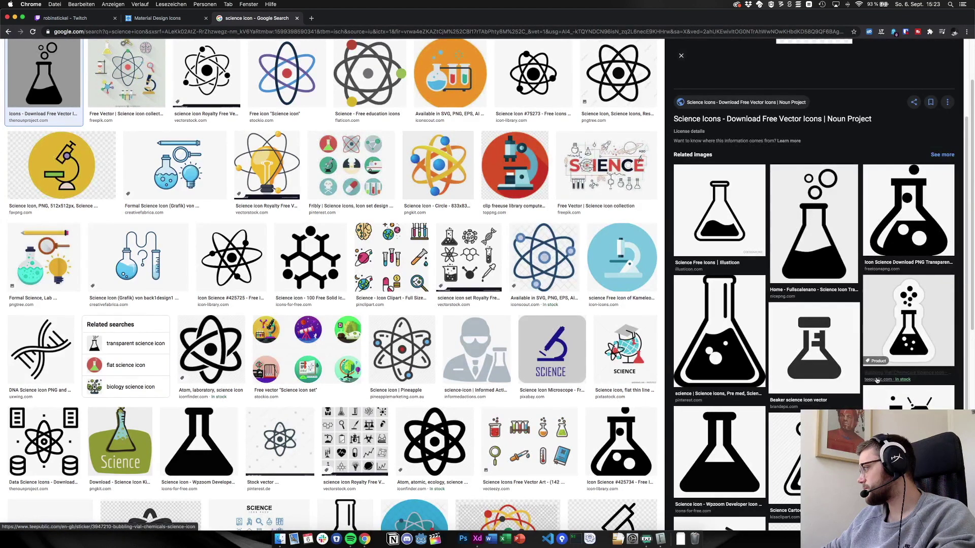
scroll(815, 369, down, 5)
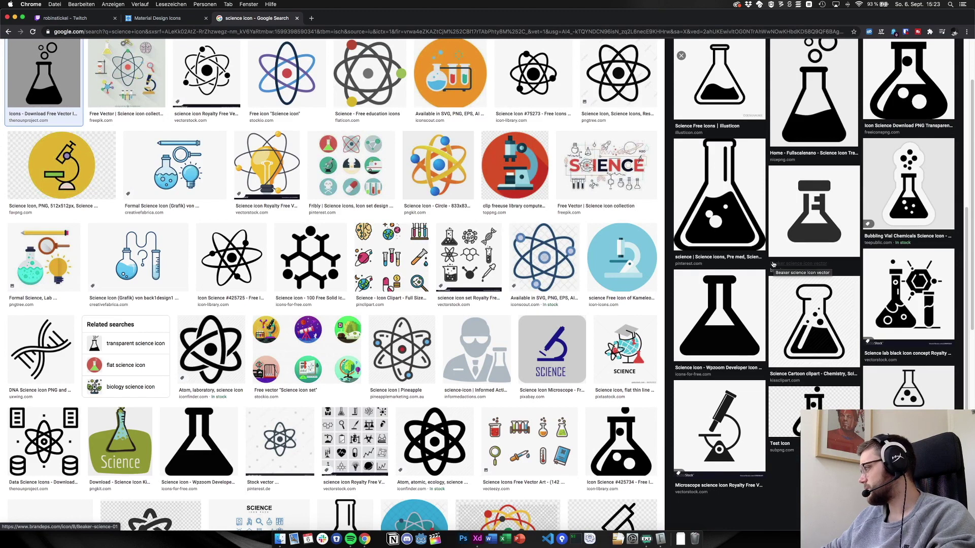
Return to the Material Design Icons library, check the Main Screen stat labels in Adobe XD, and search the library for "ai"
scroll(773, 265, up, 10)
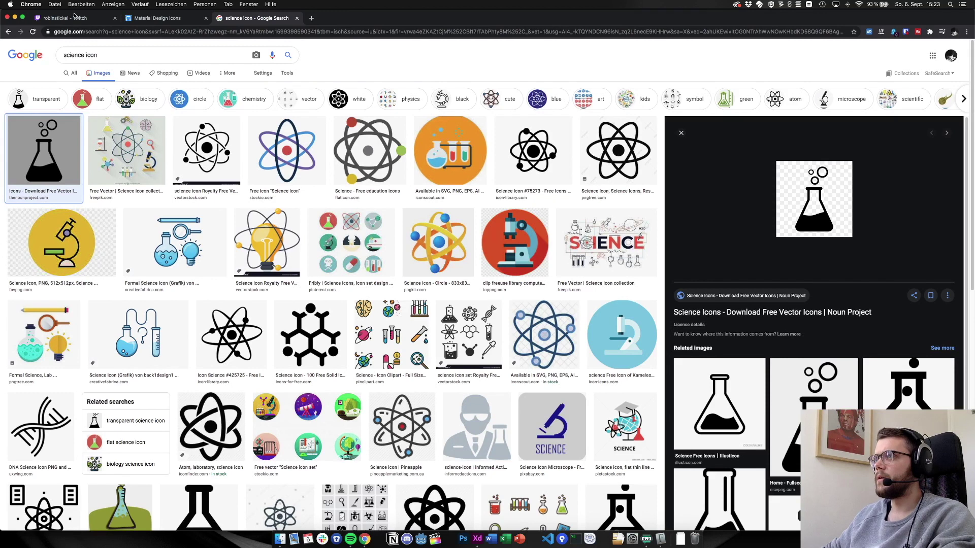
click(174, 19)
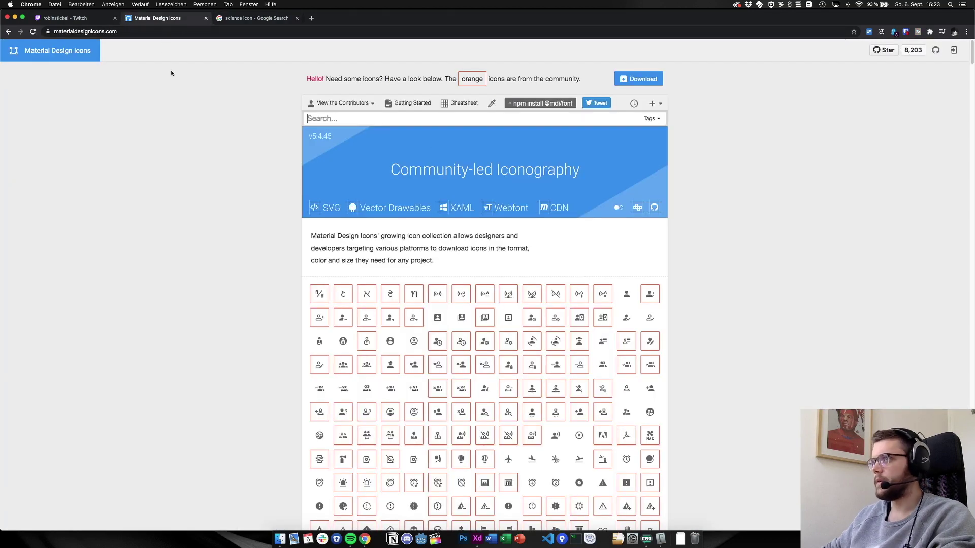
key(super+Tab)
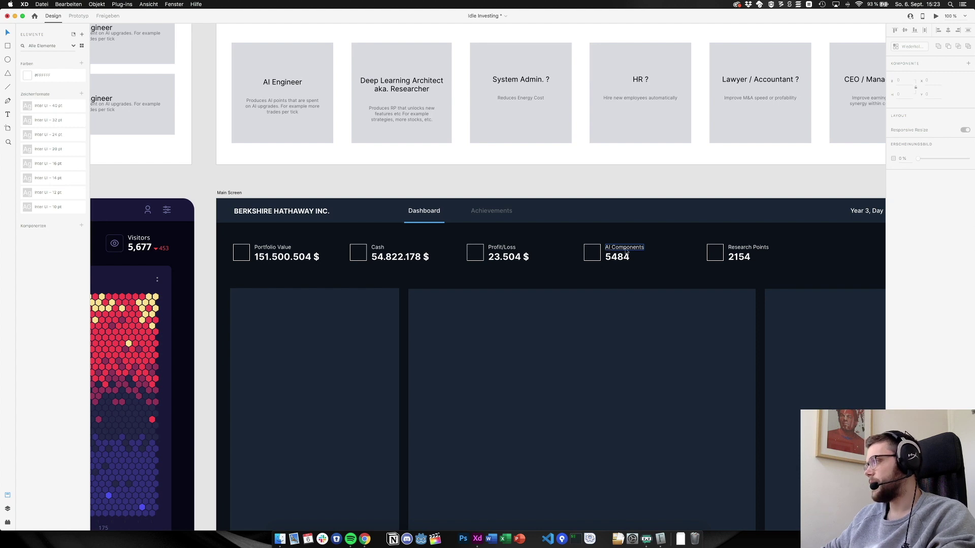
key(super+Tab)
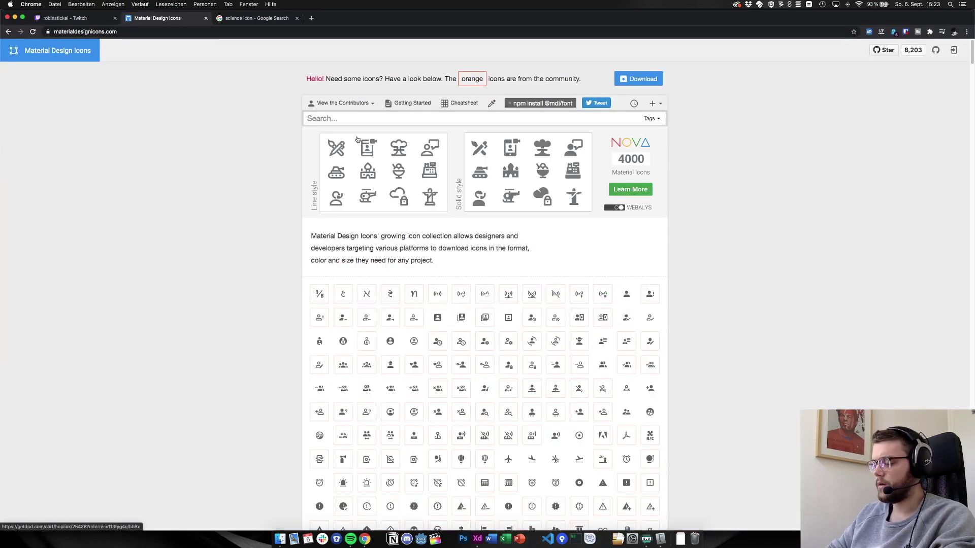
text(ai)
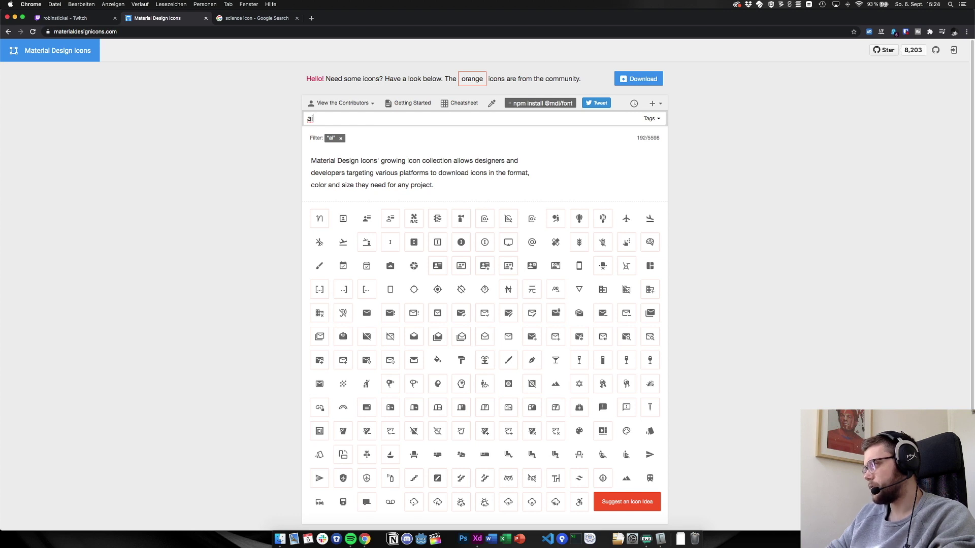
key(BackSpace)
key(BackSpace)
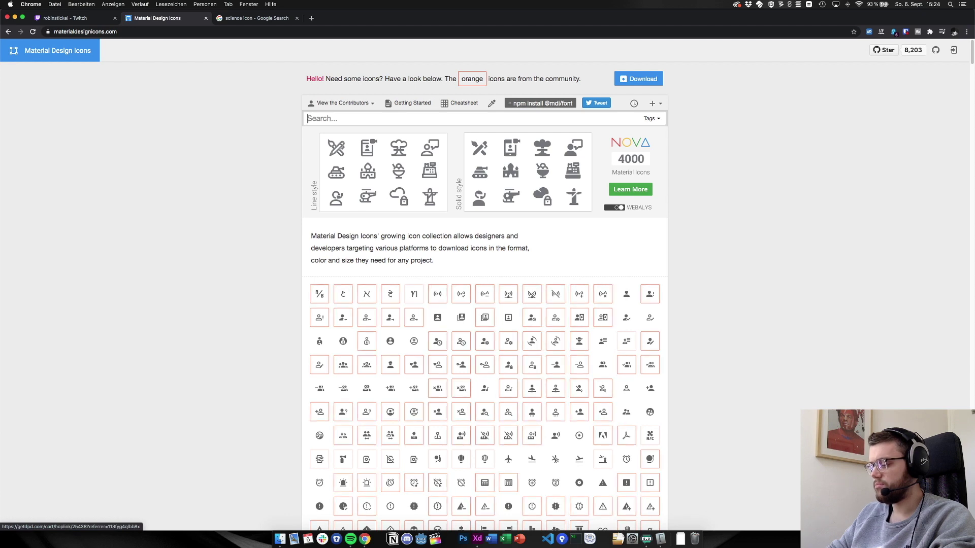
Search the icon library for "computer" and "cpu", and download the cpu-32-bit icon as an optimized SVG
text(c)
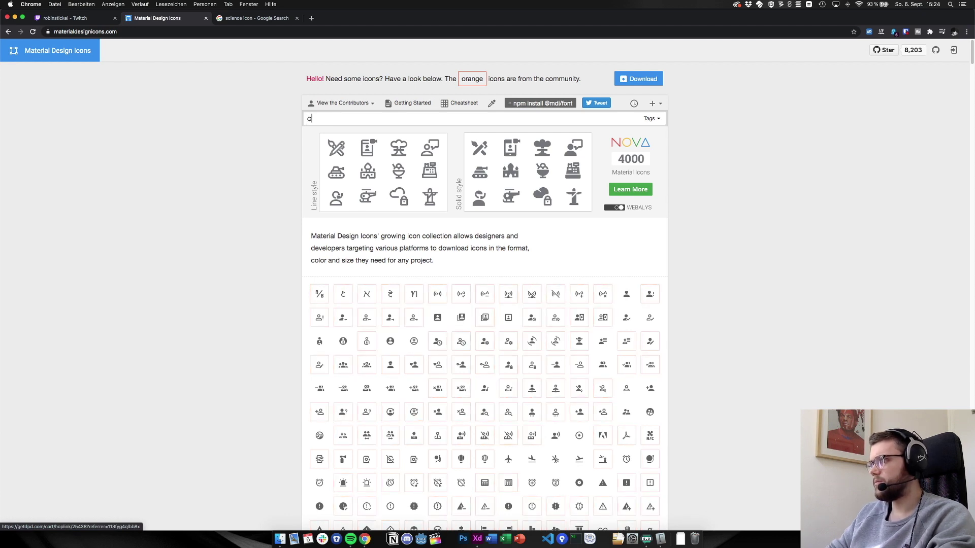
text(omputer)
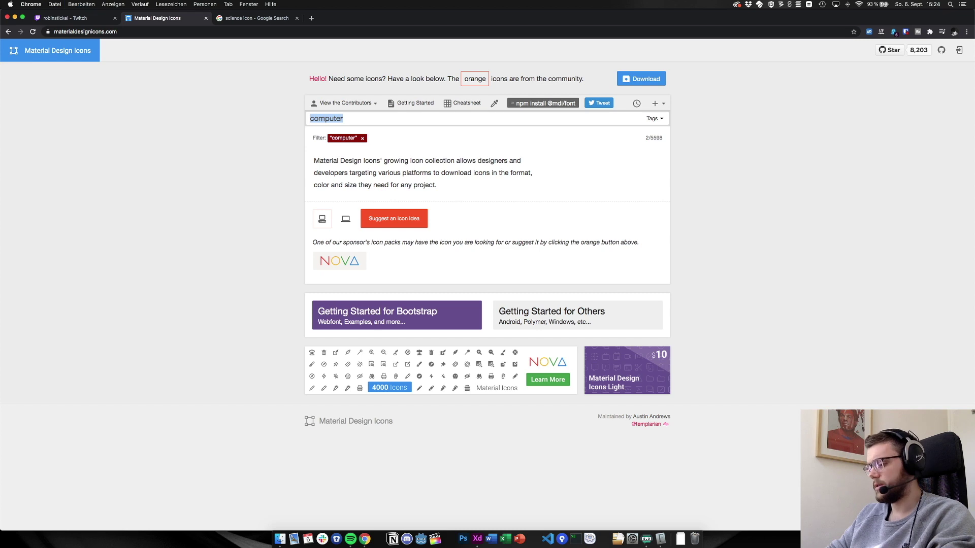
text(cpu)
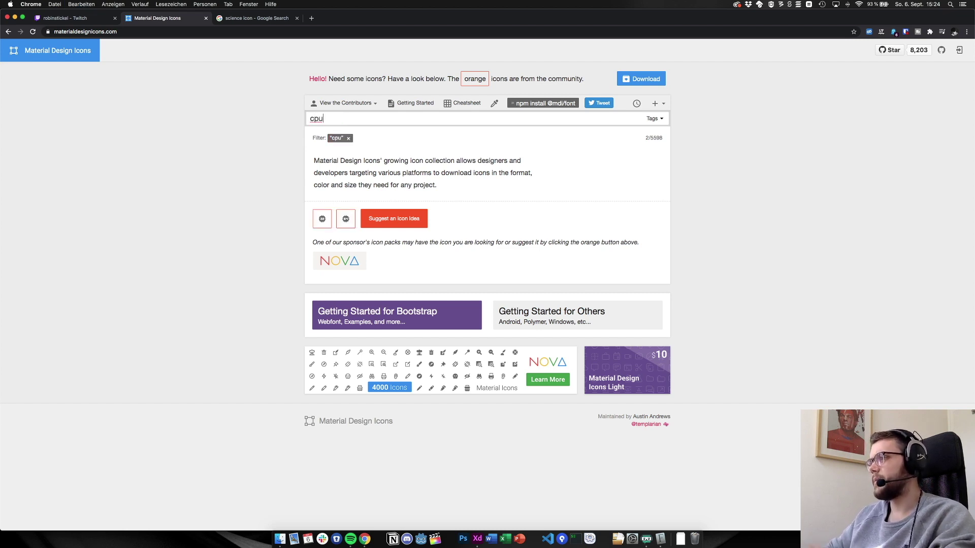
click(321, 220)
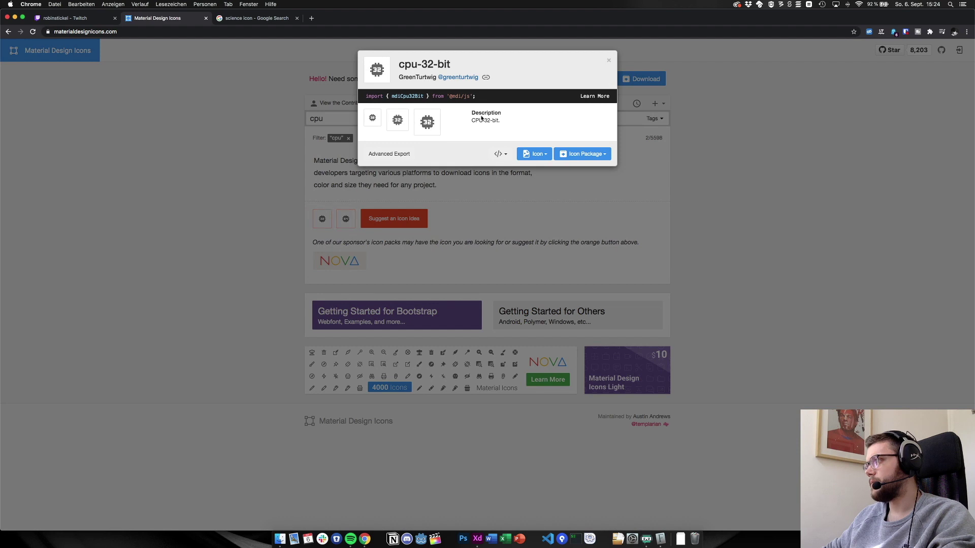
click(599, 154)
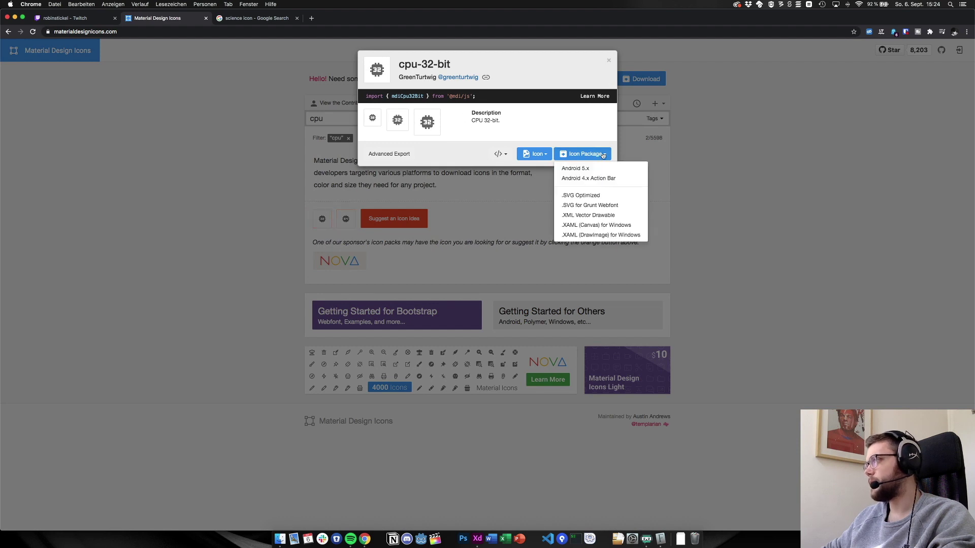
click(596, 195)
click(257, 176)
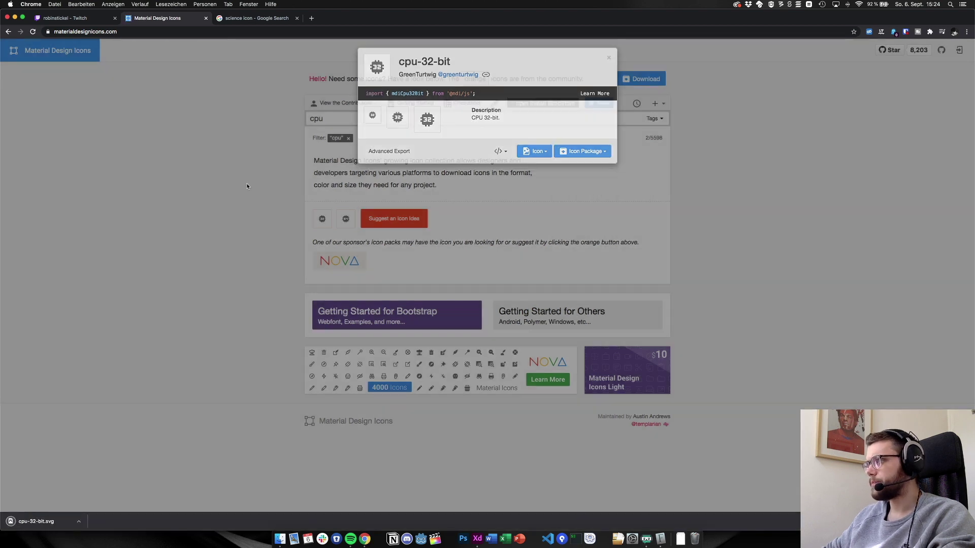
Search the icon library for "gpu", "component" and "part" to find an alternative icon for AI Components
double_click(317, 118)
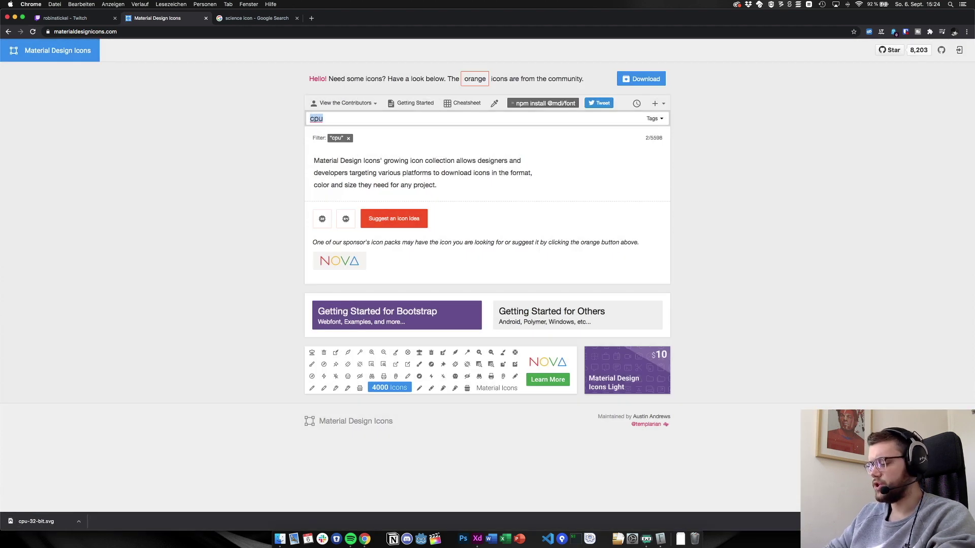
text(g)
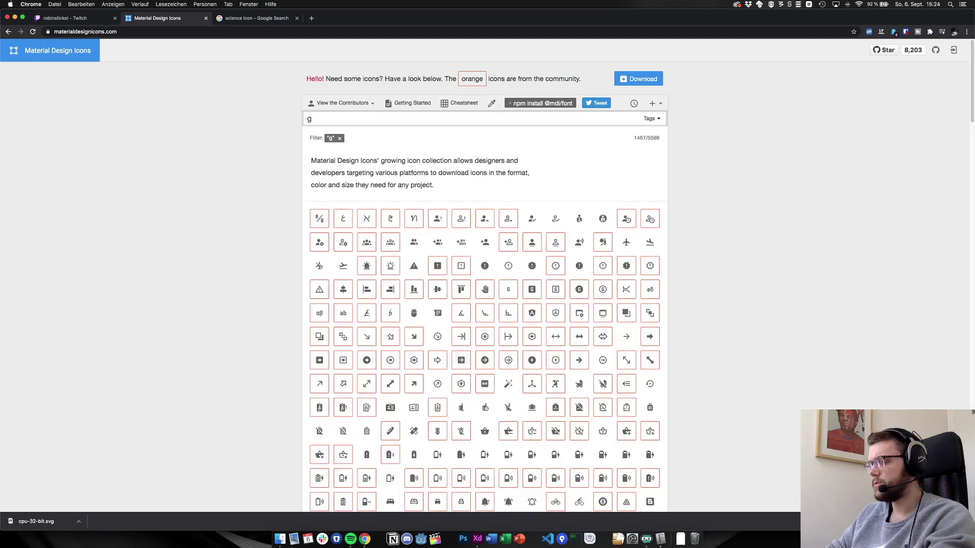
text(pu)
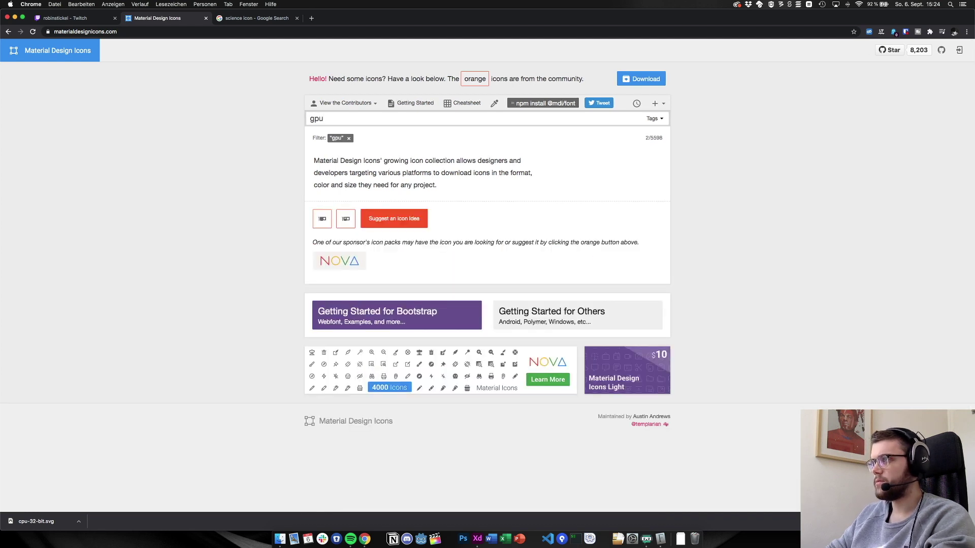
key(BackSpace)
key(BackSpace)
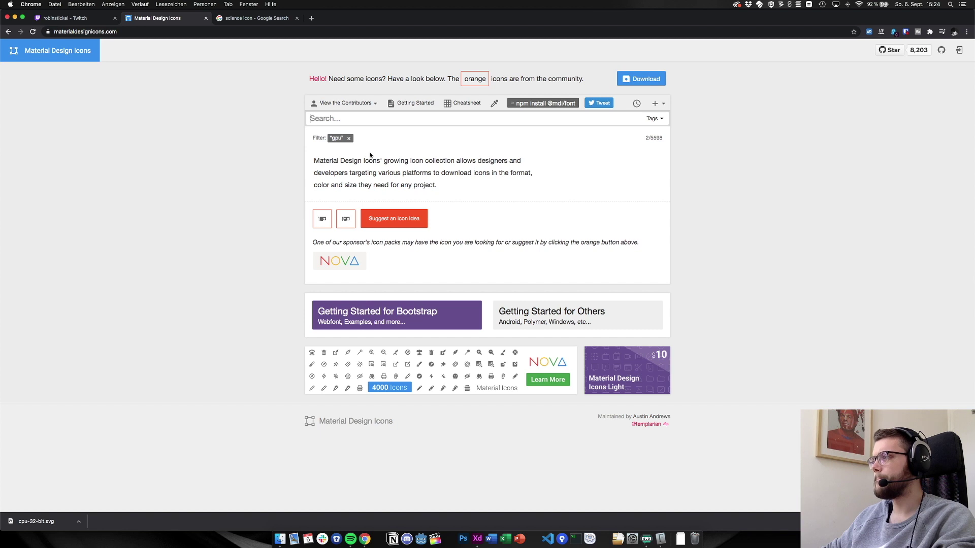
text(component)
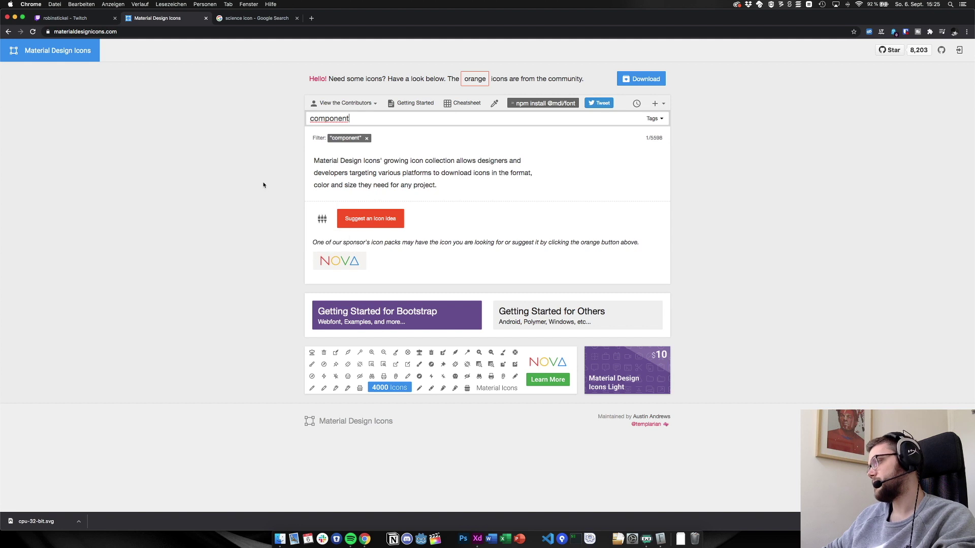
double_click(327, 118)
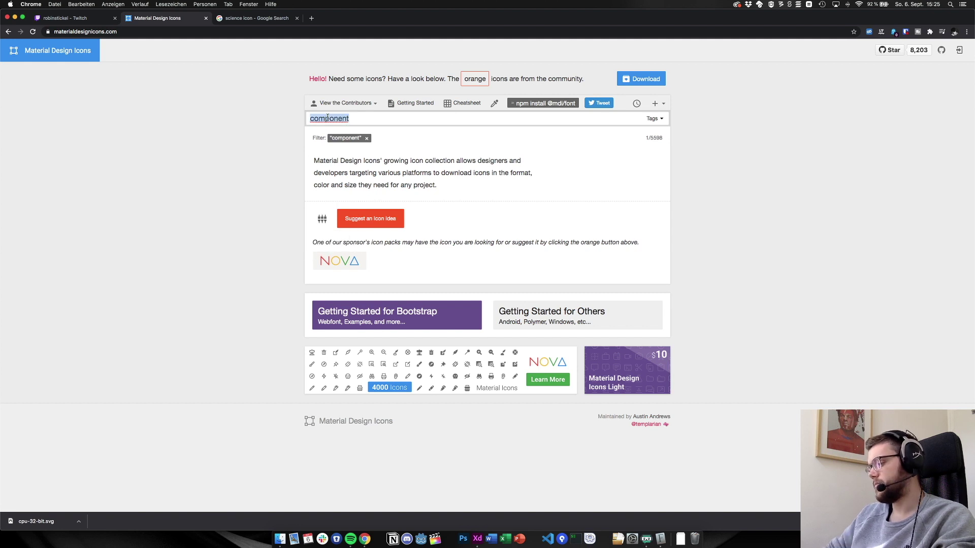
text(part)
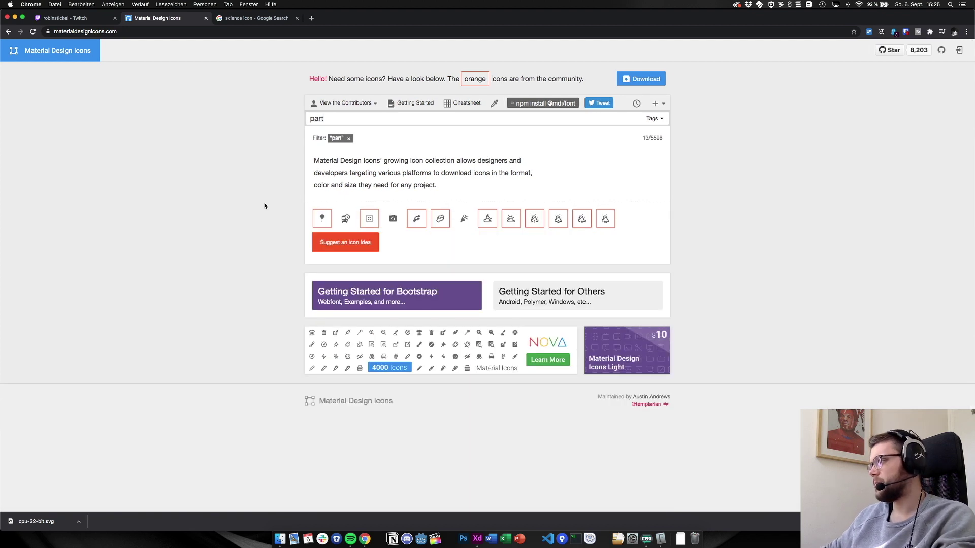
Switch to Adobe XD and compare the Main Screen's stat row with the icons in the Orion reference dashboard's top row
key(super+Tab)
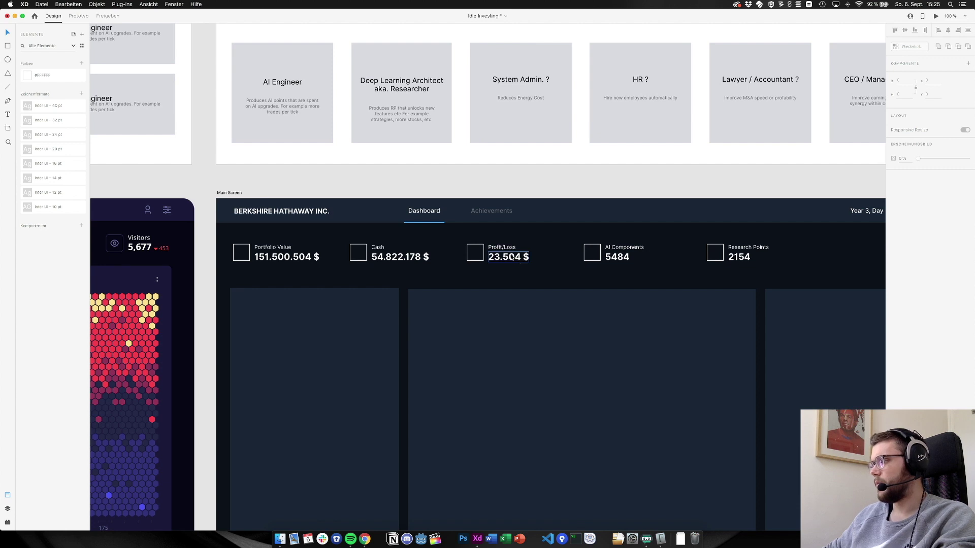
scroll(512, 257, left, 10)
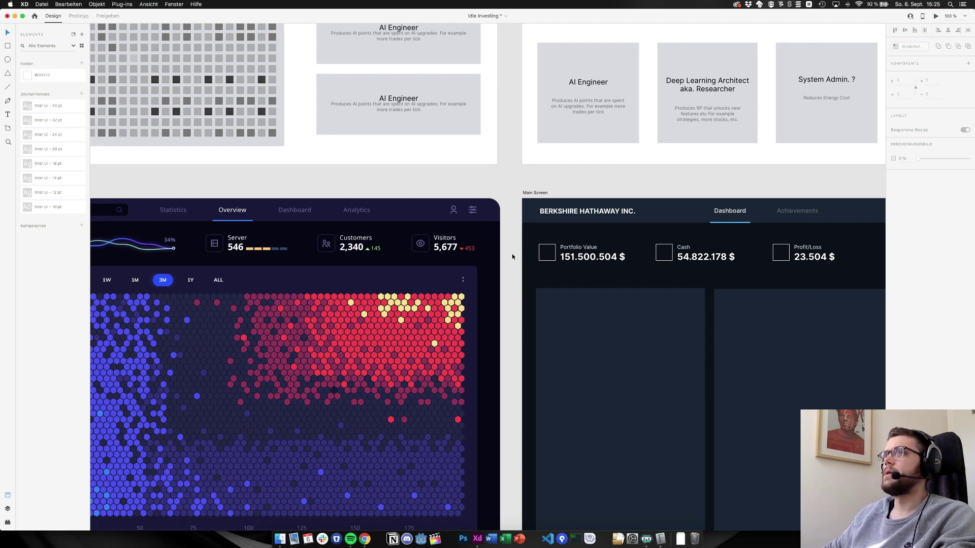
scroll(512, 257, left, 10)
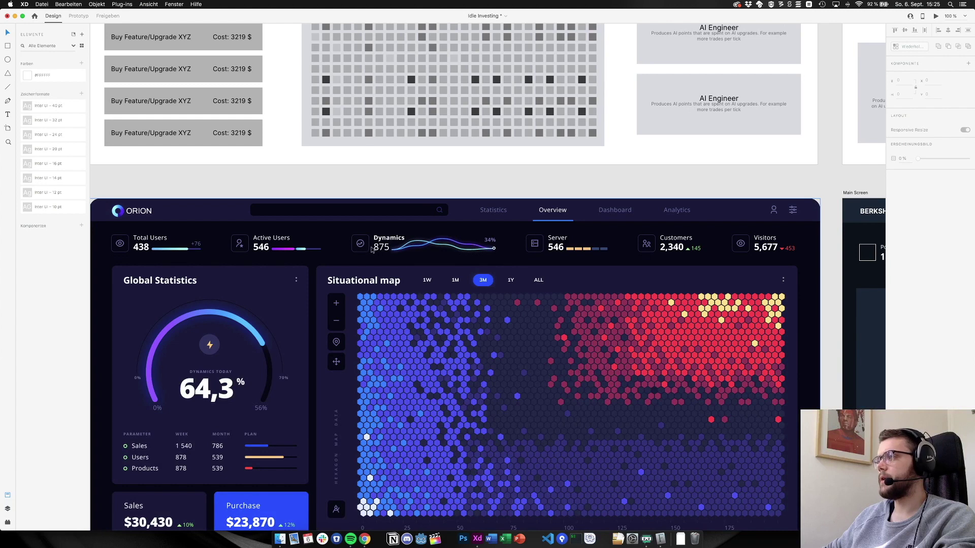
Switch back to Chrome, search the icon library for "chart" and download the chart-arc icon as an optimized SVG
key(super+Tab)
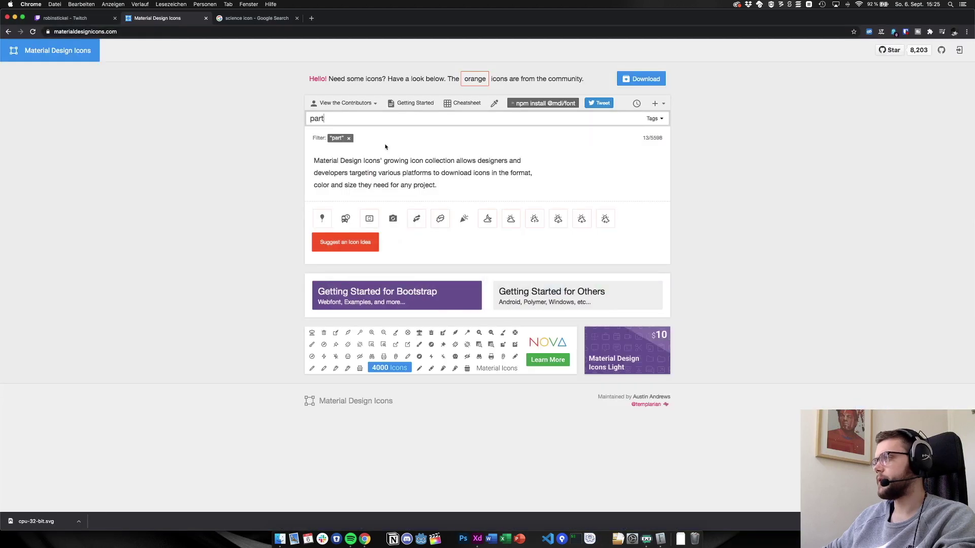
triple_click(336, 118)
text(chart)
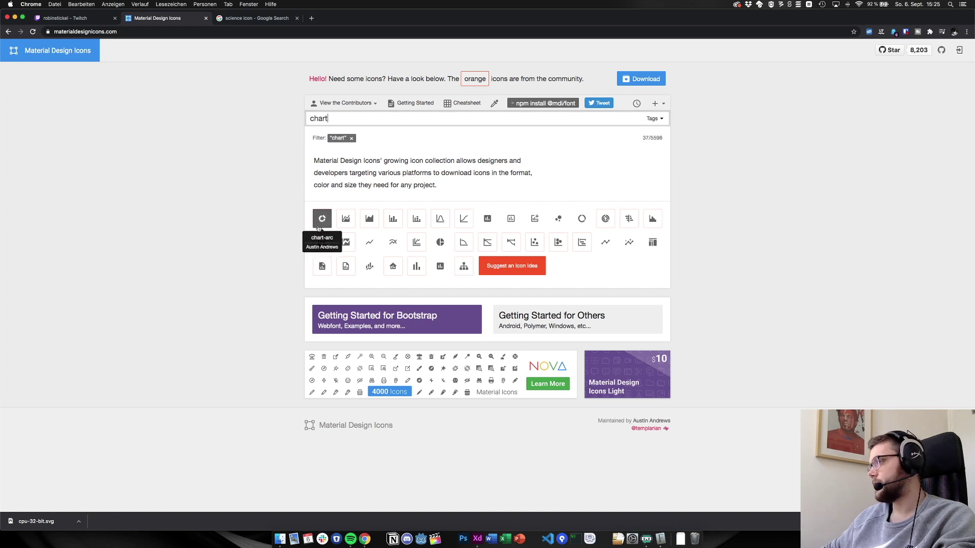
click(319, 227)
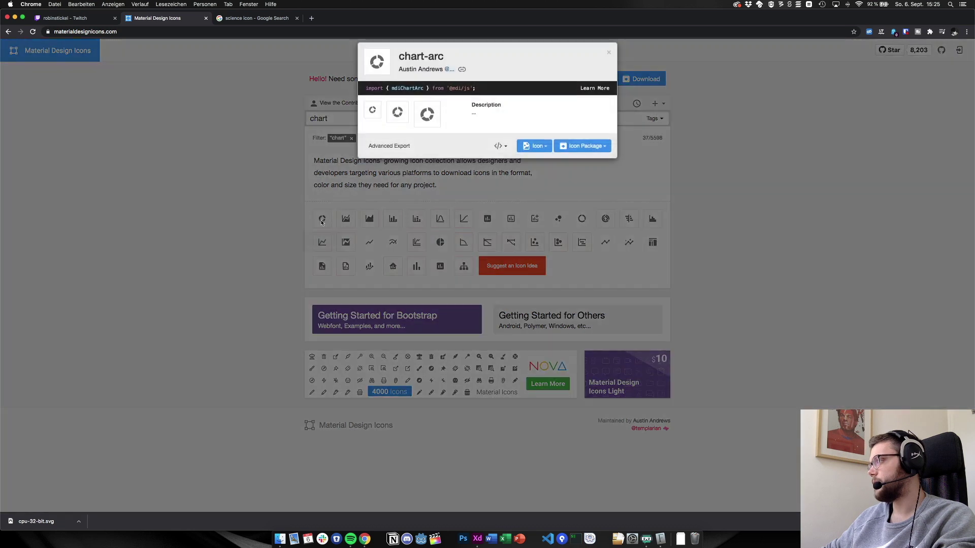
click(604, 176)
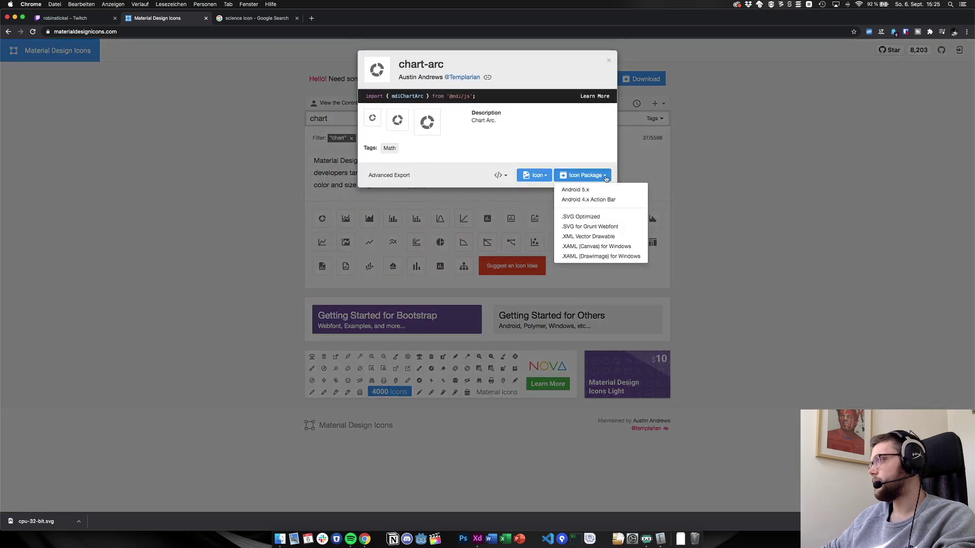
click(604, 216)
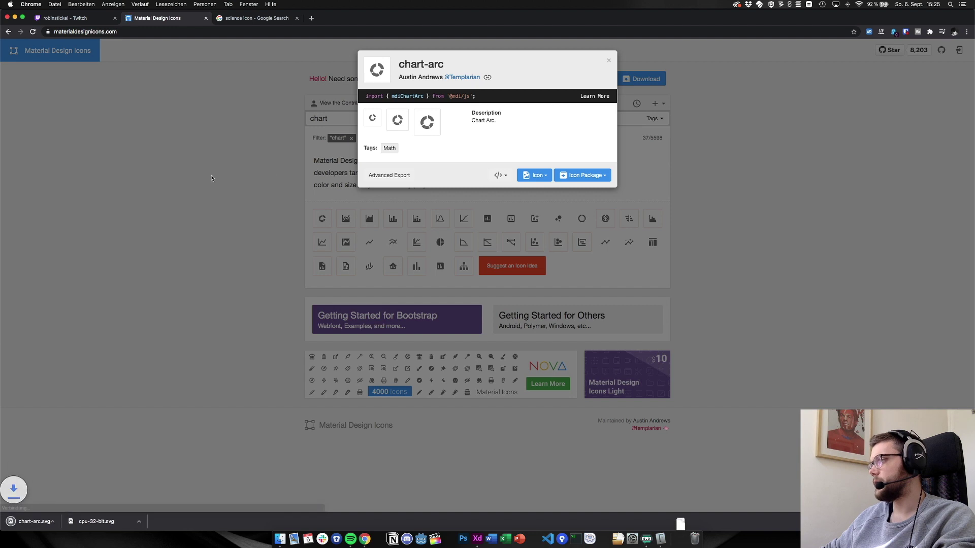
click(378, 223)
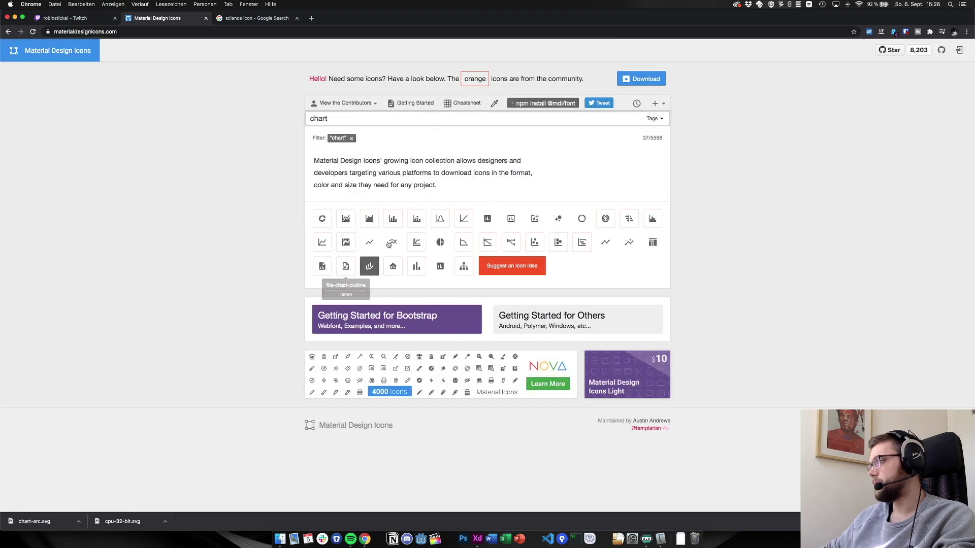
Look at the chart-pie icon's details and download the chart-bubble icon as an optimized SVG
click(442, 242)
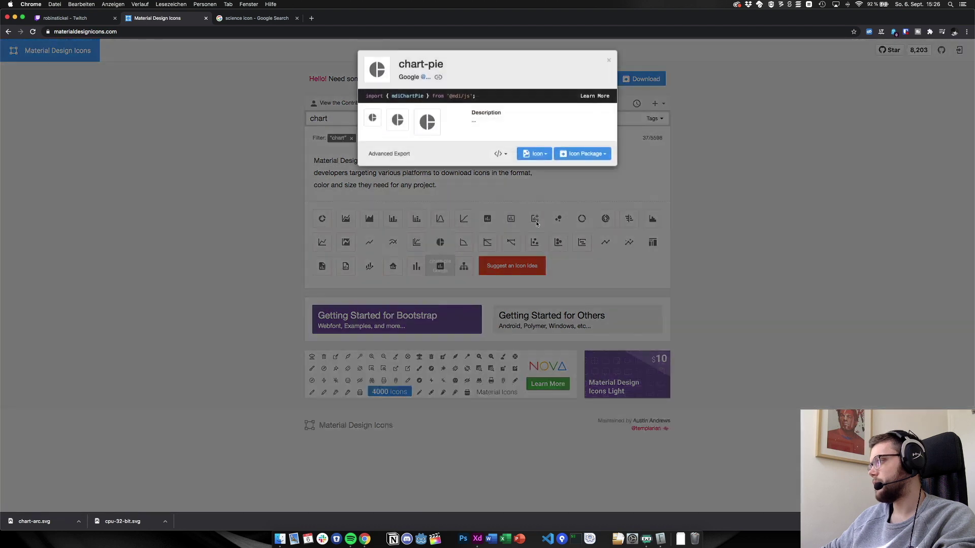
click(616, 149)
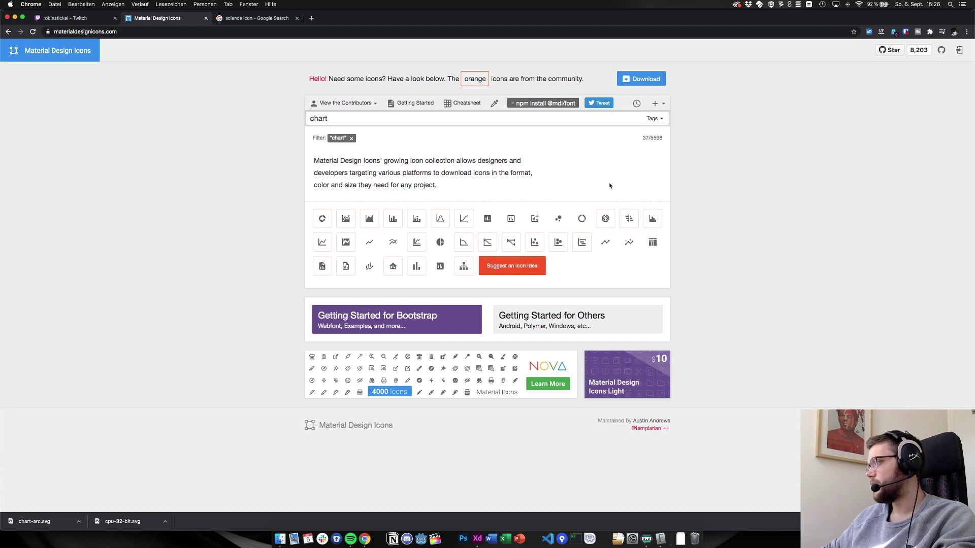
click(561, 224)
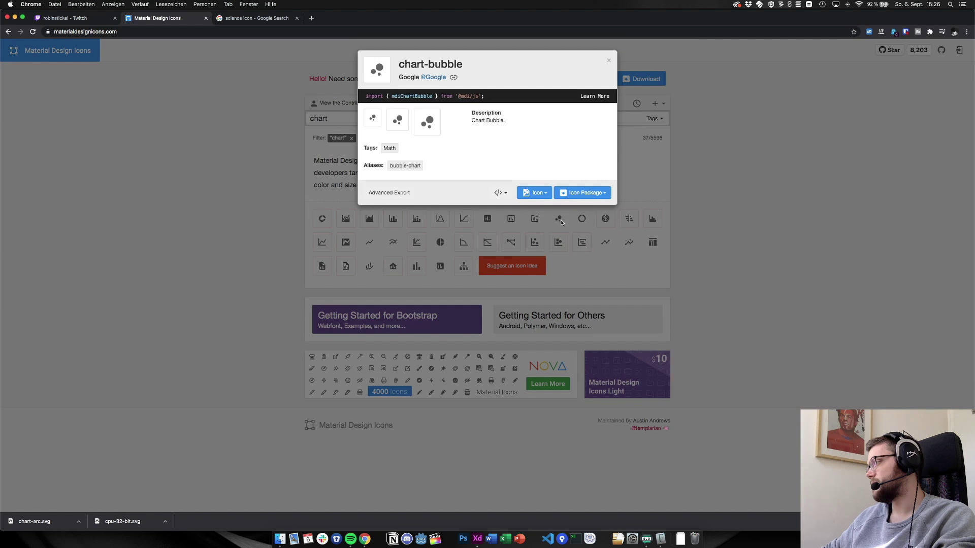
click(579, 194)
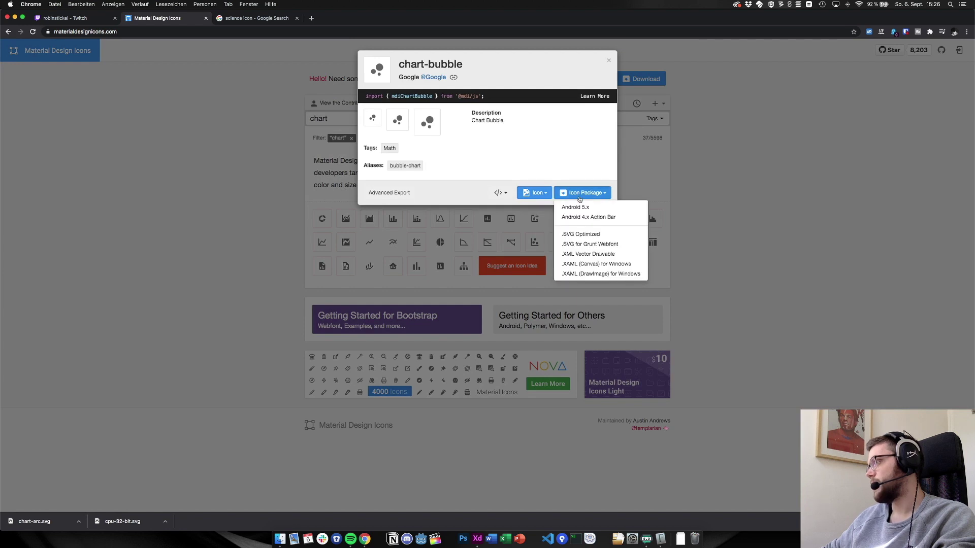
click(584, 231)
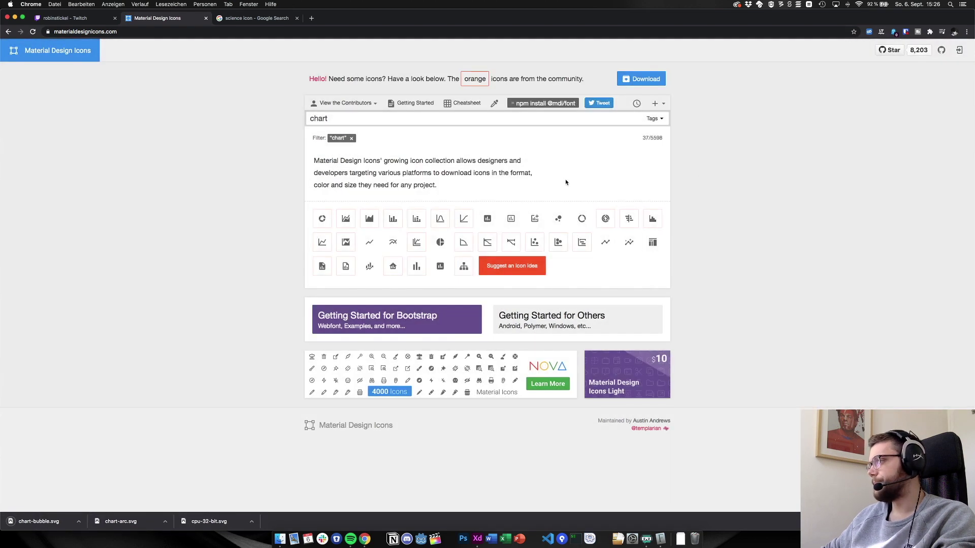
Download the finance icon as an optimized SVG and switch back to the Main Screen artboard in Adobe XD
click(369, 266)
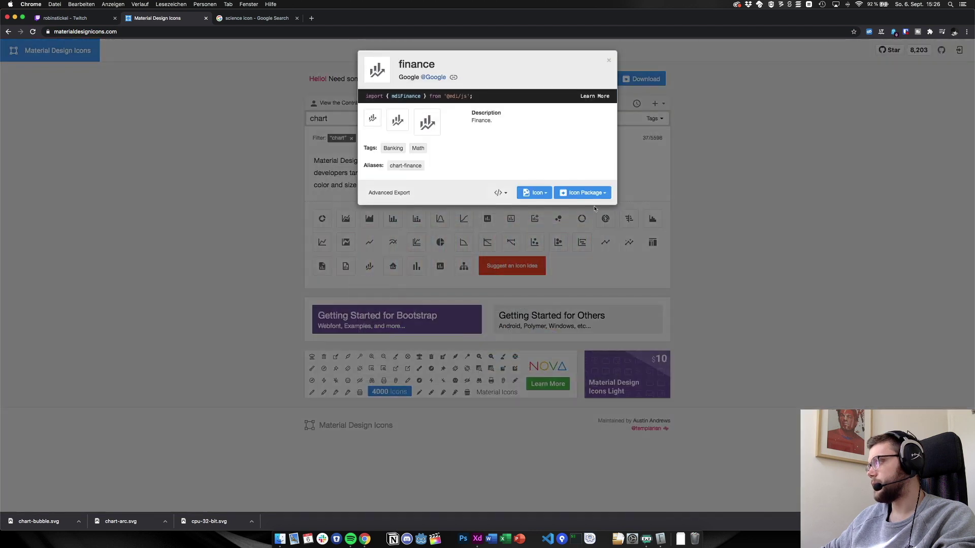
click(603, 194)
click(609, 233)
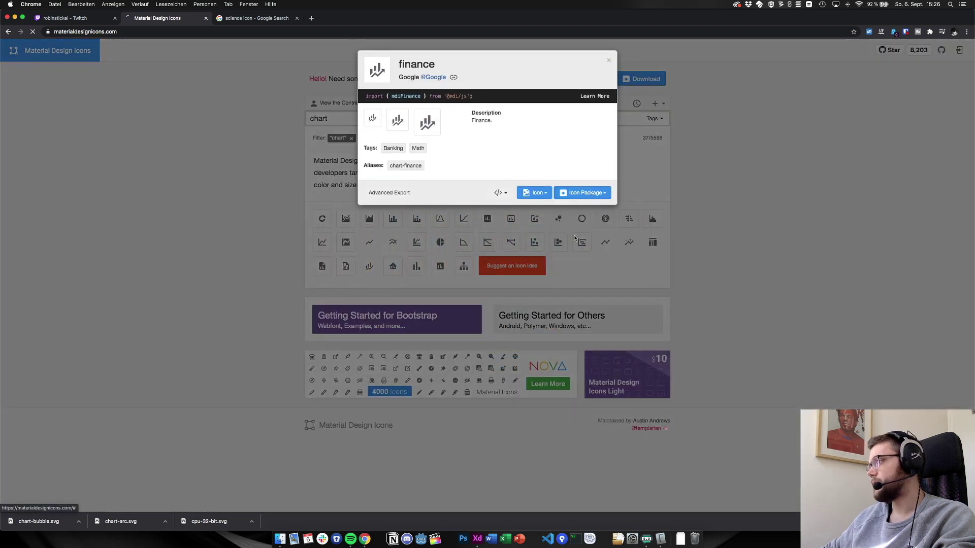
click(170, 200)
key(super+Tab)
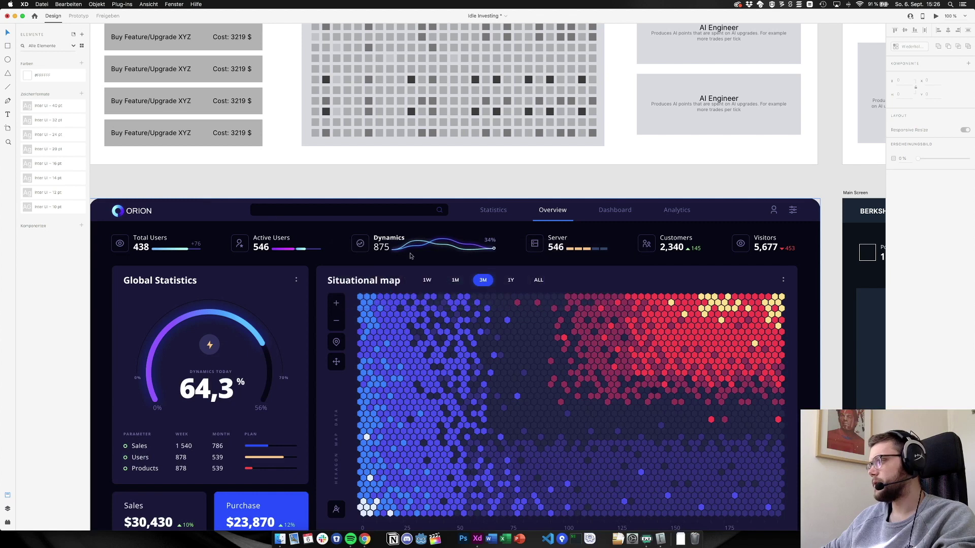
scroll(366, 269, right, 10)
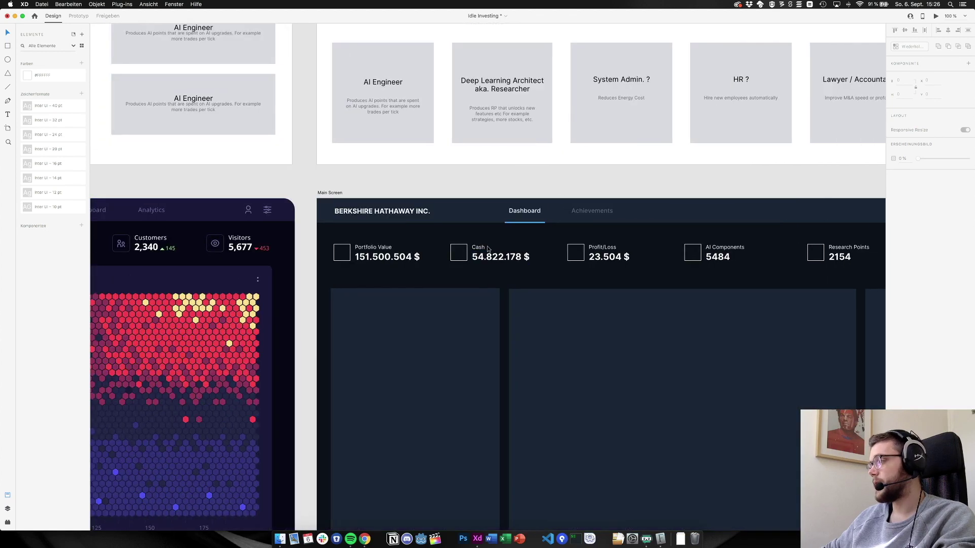
Switch to the Material Design Icons site in Chrome and search for "cash"
key(super+Tab)
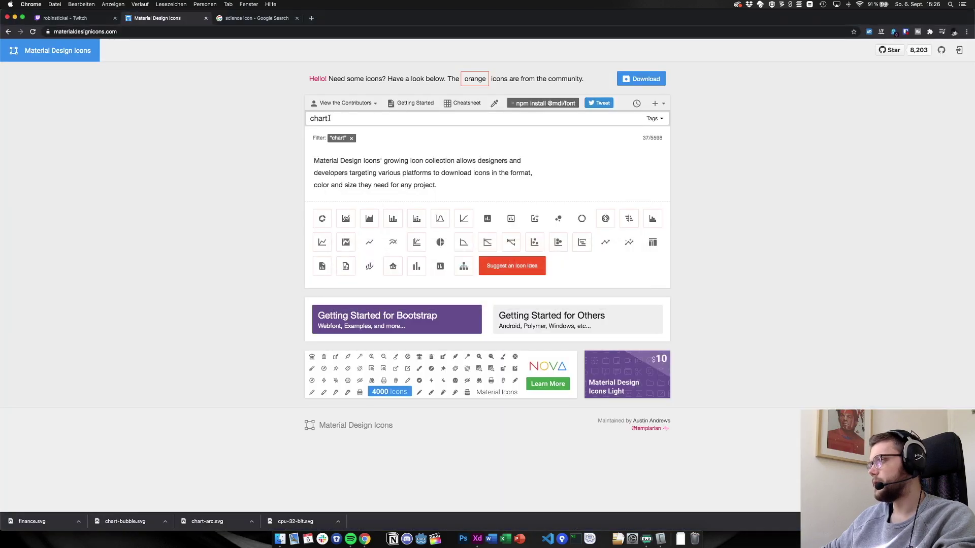
double_click(329, 118)
text(a)
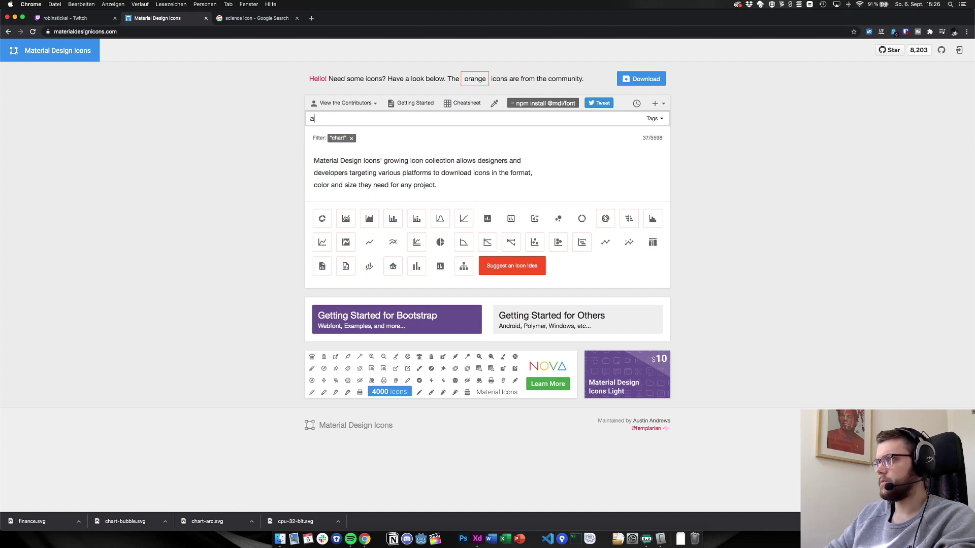
key(BackSpace)
text(cash)
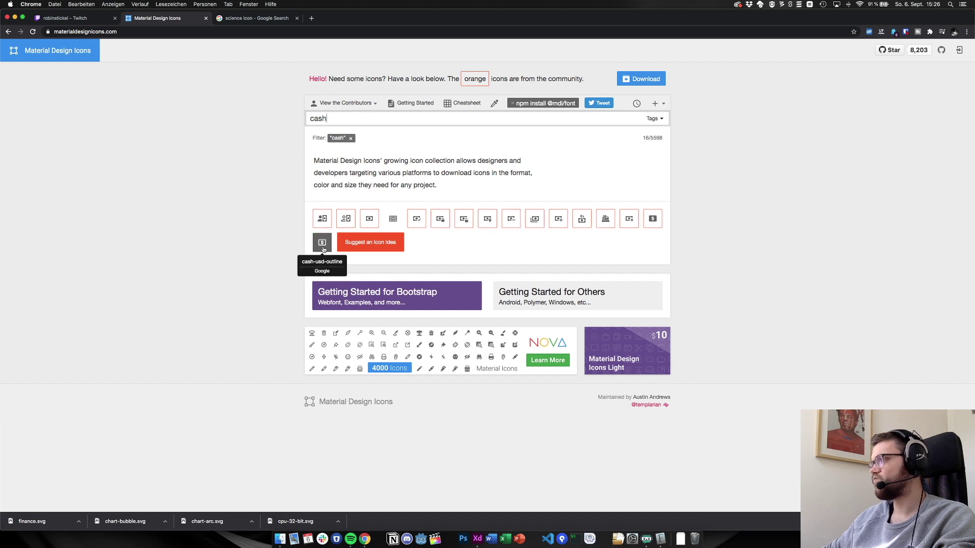
key(super+Tab)
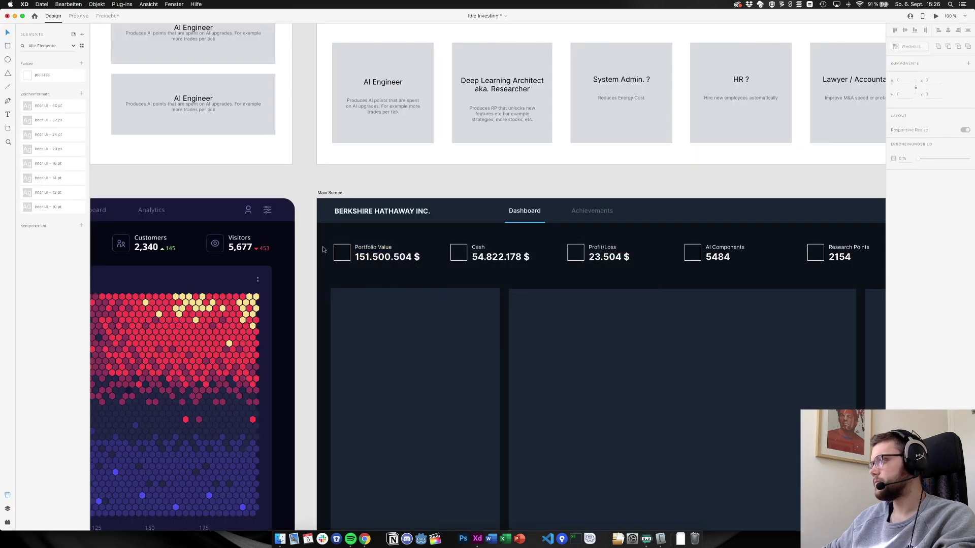
key(super+Tab)
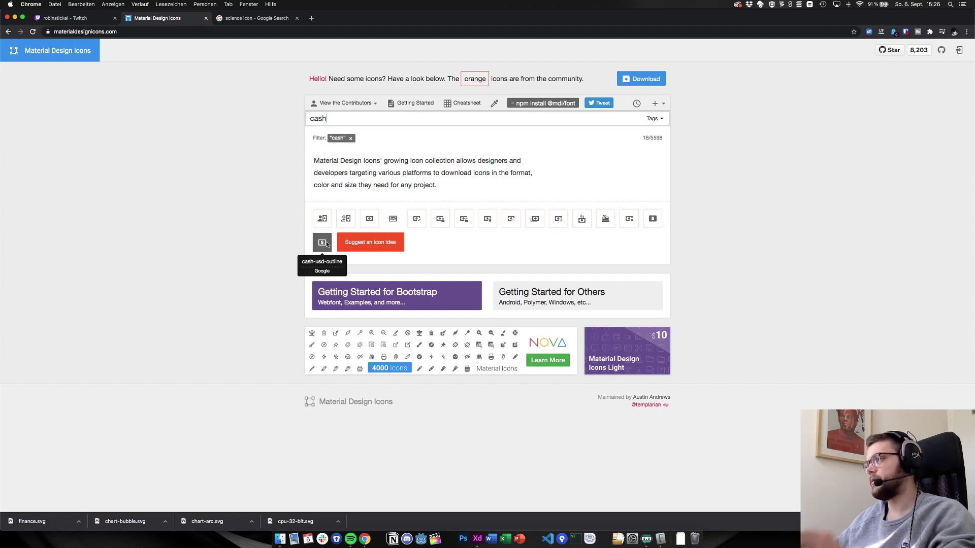
key(super+Tab)
key(super+Tab)
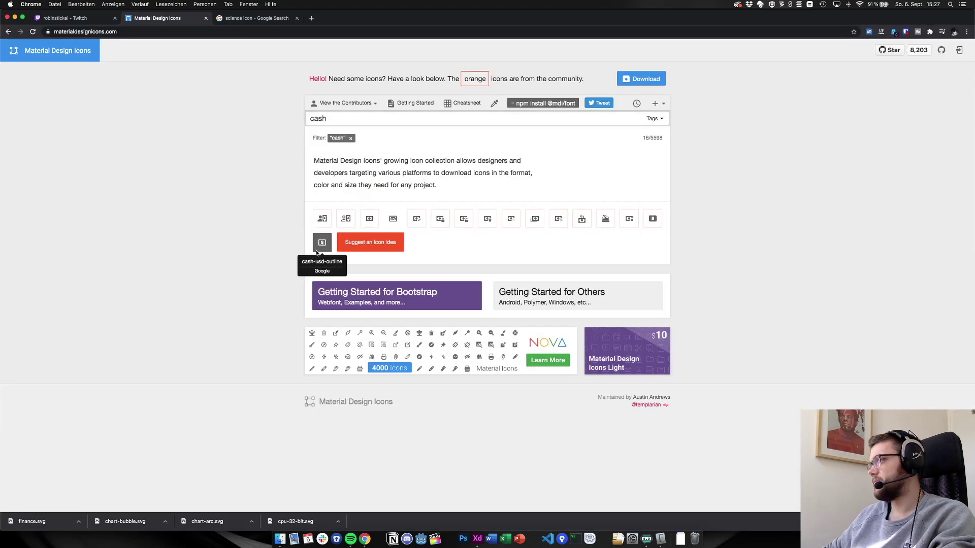
Download the cash-usd-outline icon as an optimized SVG and close its details
click(322, 243)
click(579, 193)
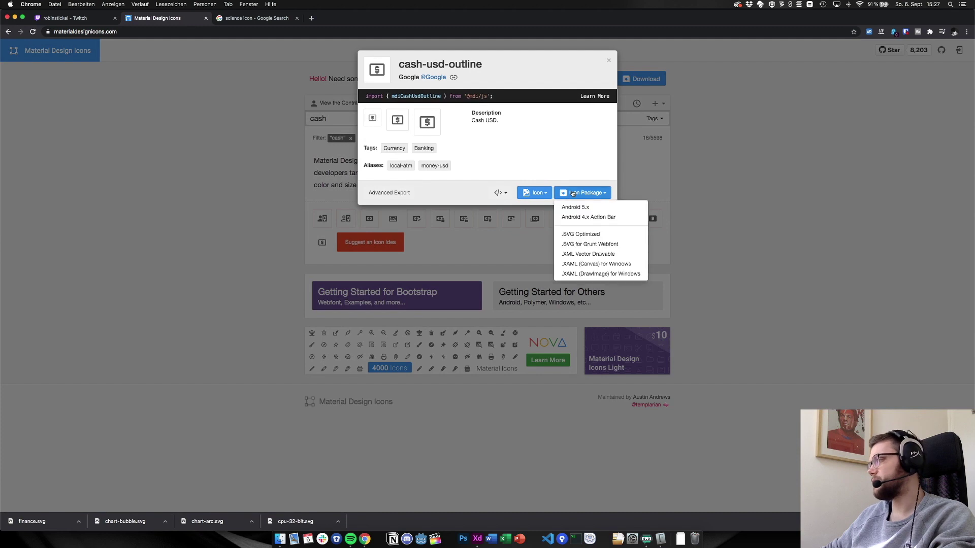
click(596, 236)
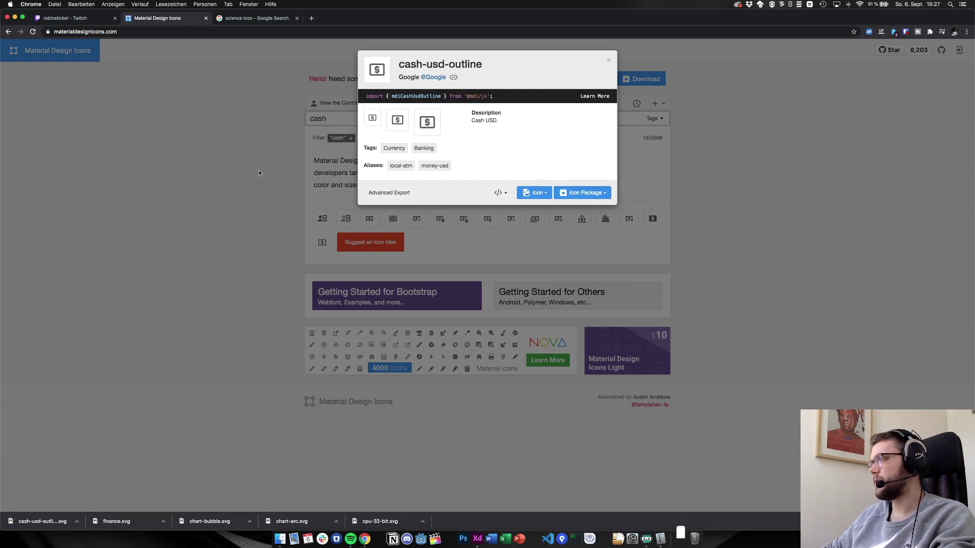
click(258, 170)
Search for "money", download the currency-usd icon as an optimized SVG, and close its details
double_click(319, 120)
text(money)
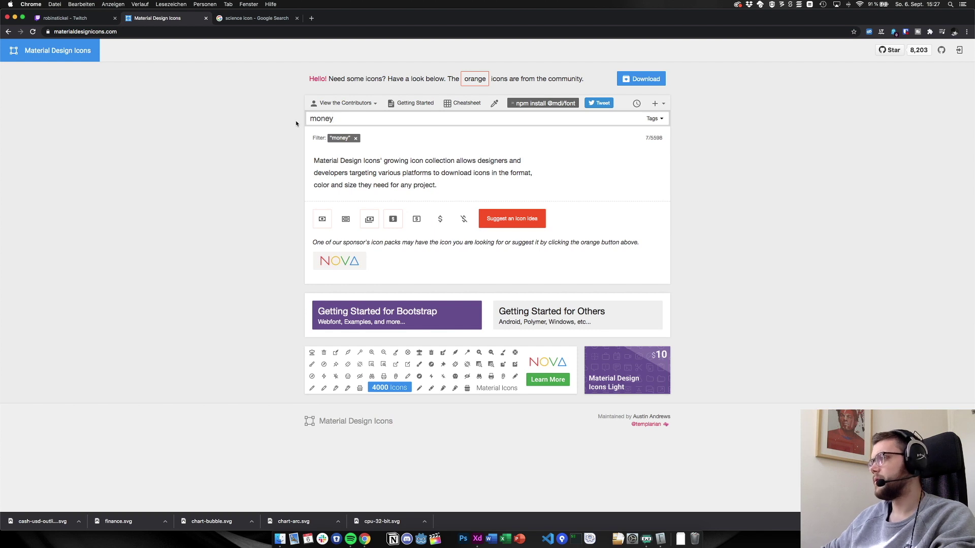
click(439, 221)
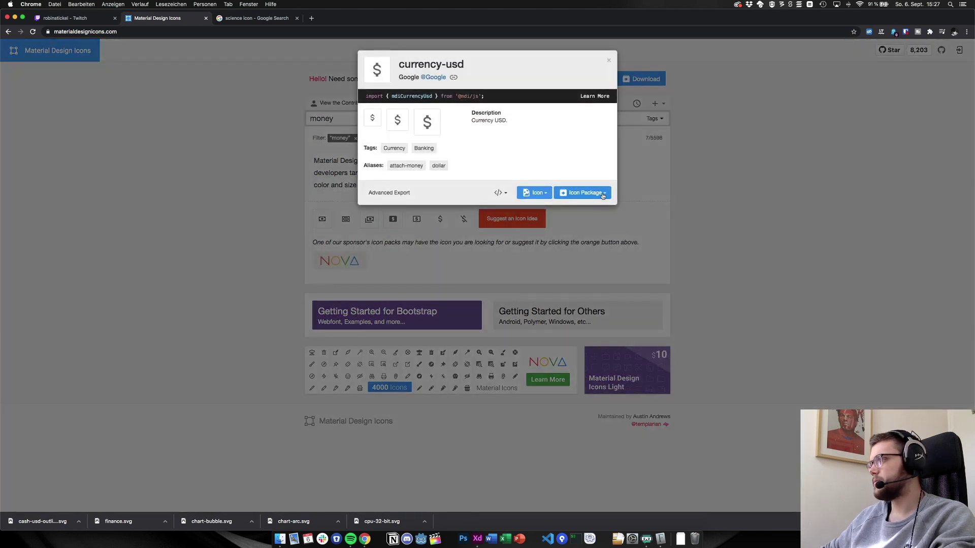
click(603, 193)
click(599, 235)
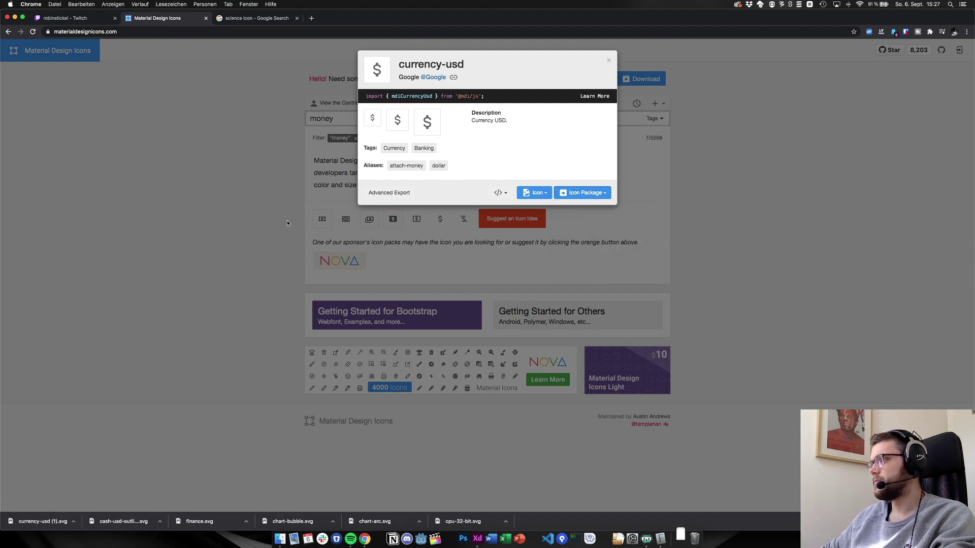
click(287, 224)
Switch to Adobe XD and quit the last running application before the documents and trash in the Dock
key(super+Tab)
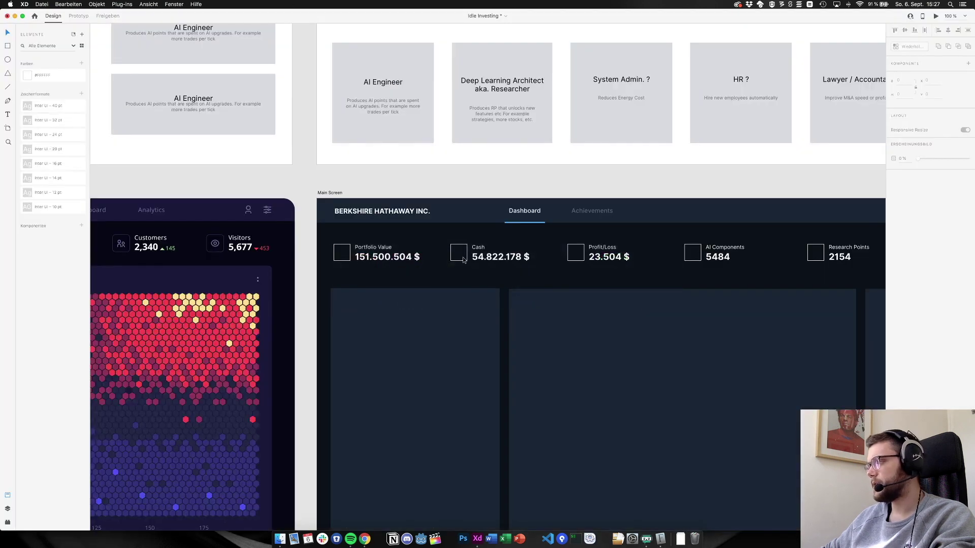
scroll(463, 259, right, 5)
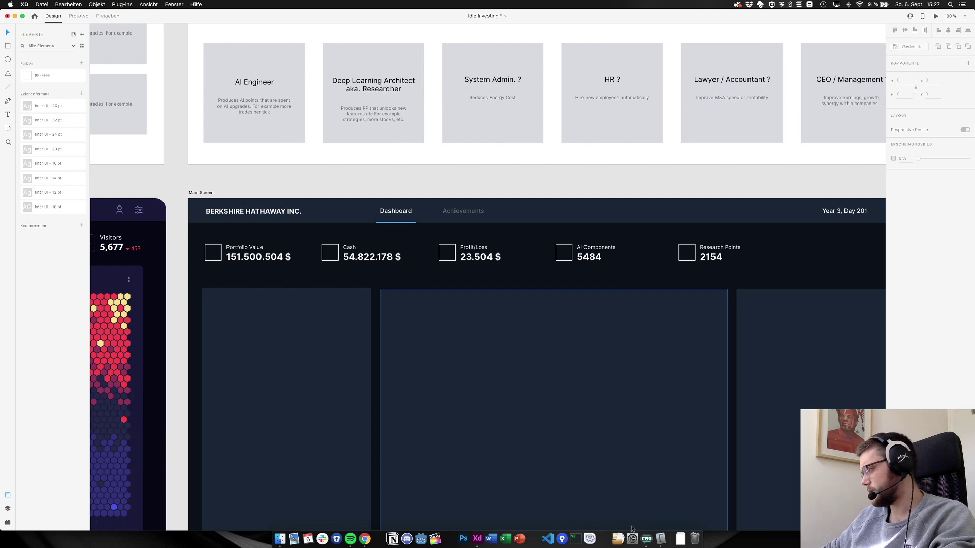
right_click(662, 537)
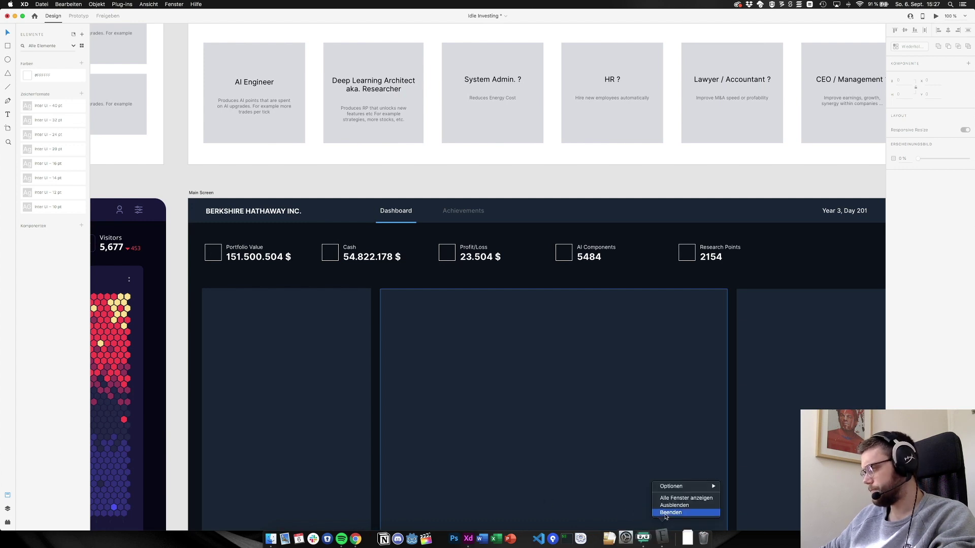
click(666, 513)
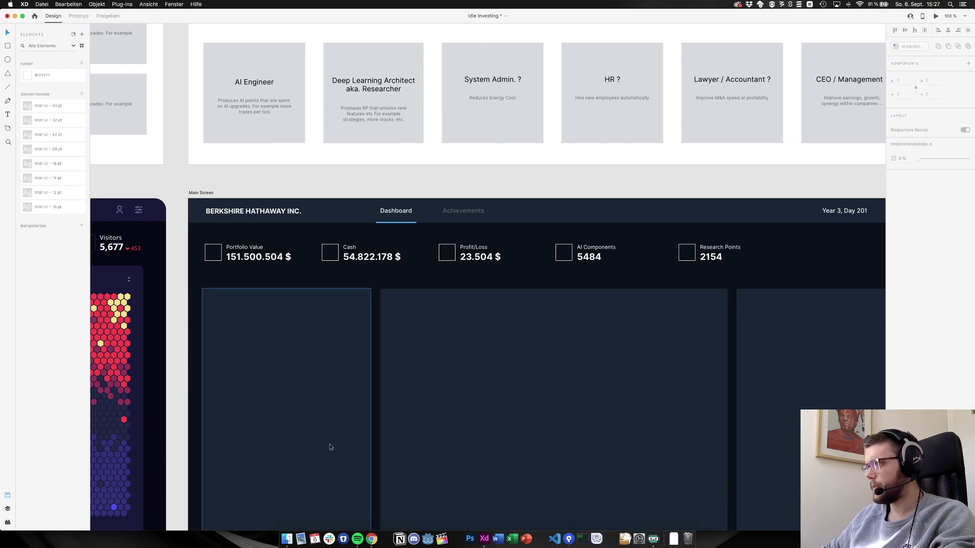
Place the downloaded chart-arc.svg from Chrome on the XD pasteboard just above the Main Screen artboard
key(super+Tab)
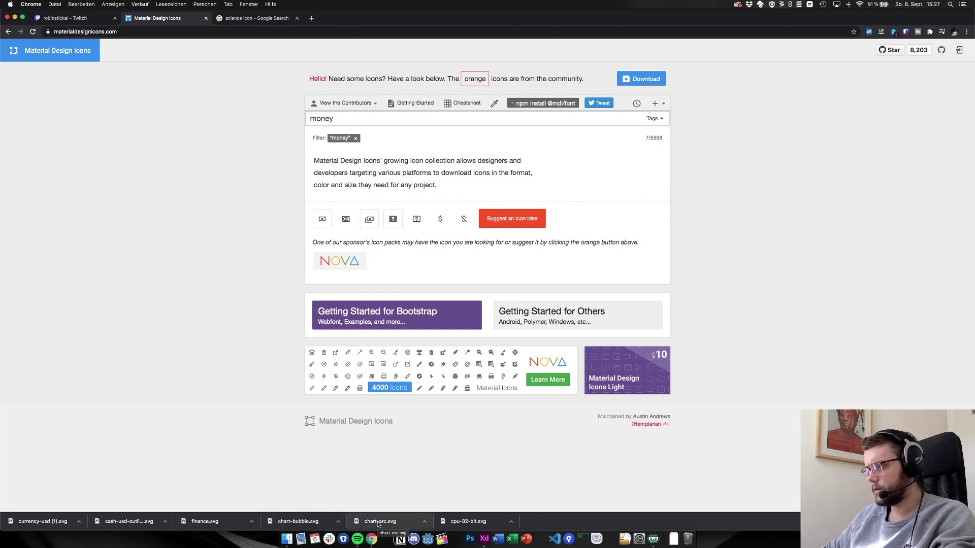
key(super+Tab)
drag(282, 167, 290, 188)
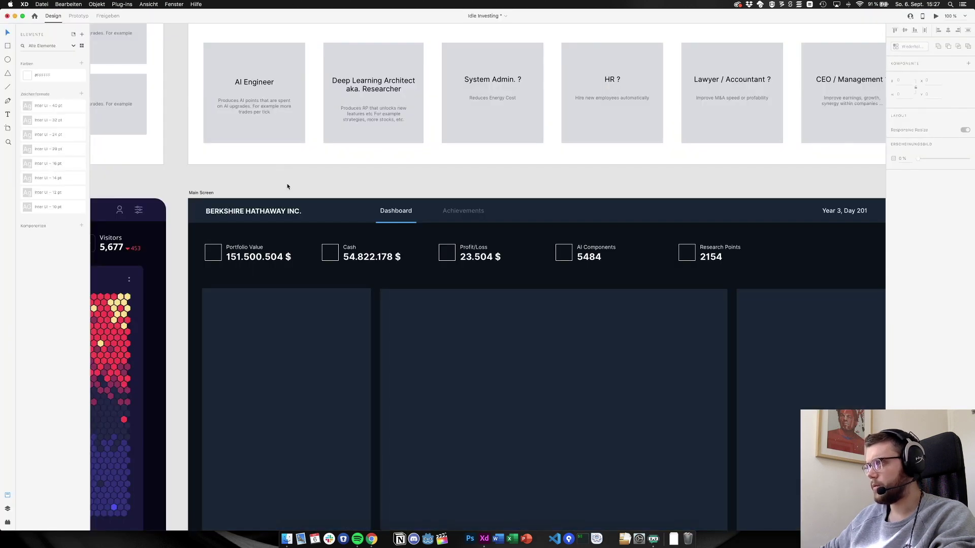
click(313, 178)
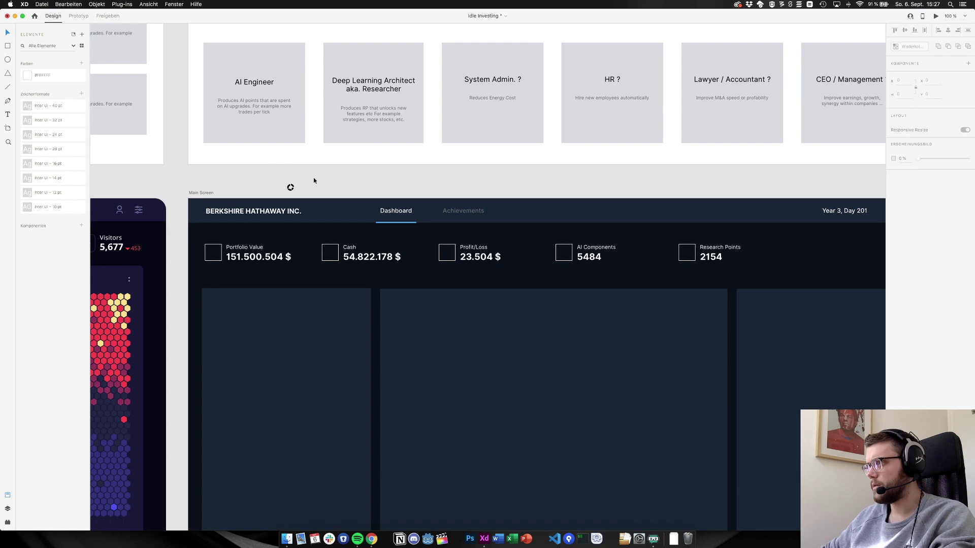
click(291, 189)
key(Escape)
click(290, 189)
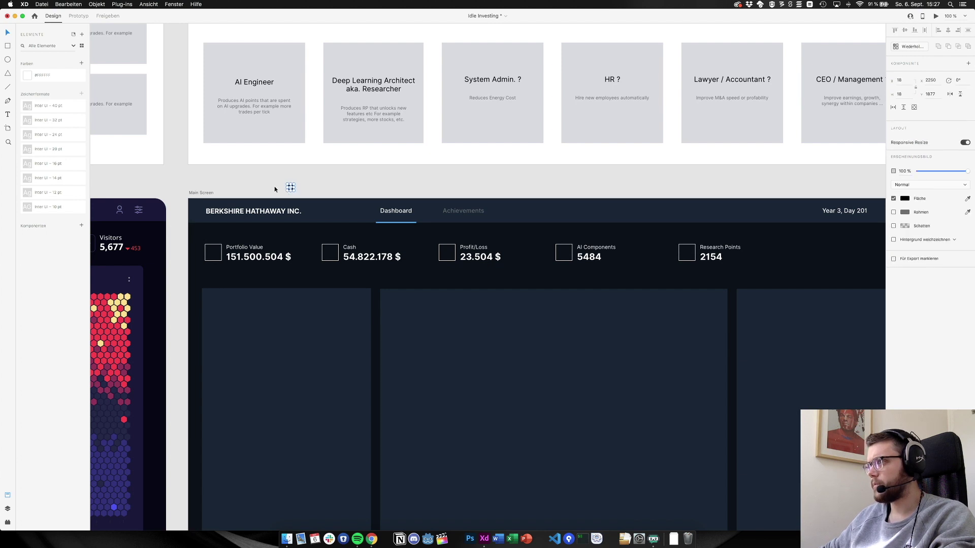
click(268, 185)
Place the downloaded cash-usd-outline SVG on the XD pasteboard beside the arc chart icon
key(super+Tab)
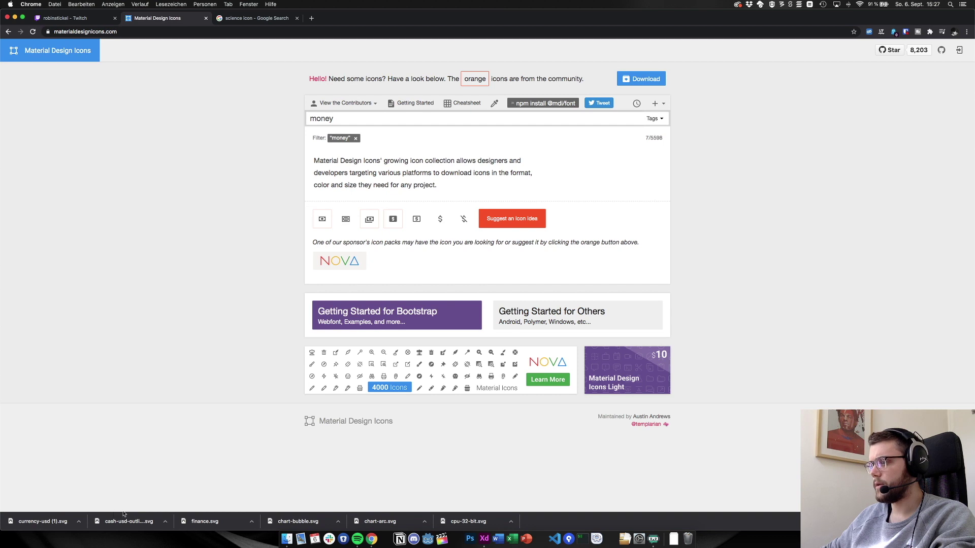
drag(124, 520, 308, 187)
key(super+Tab)
key(super+Tab)
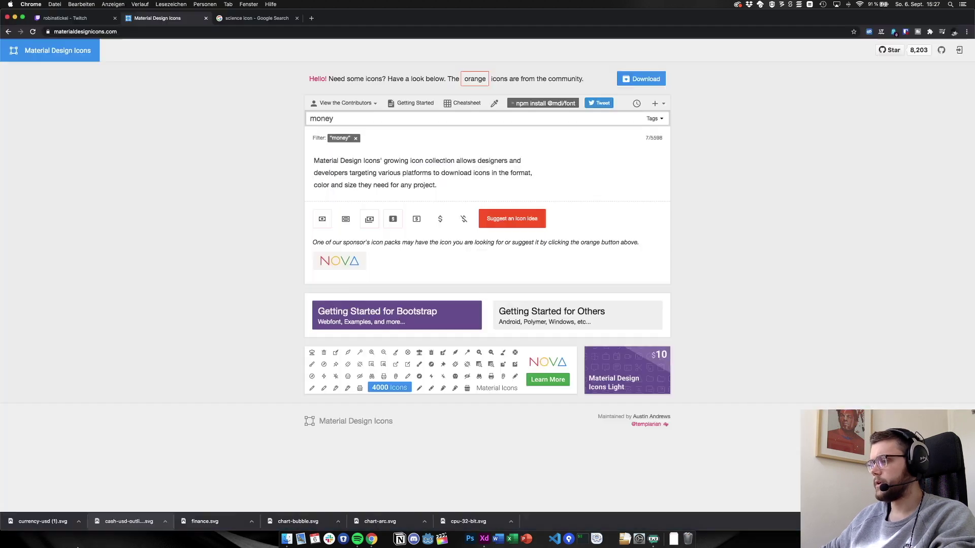
key(super+Tab)
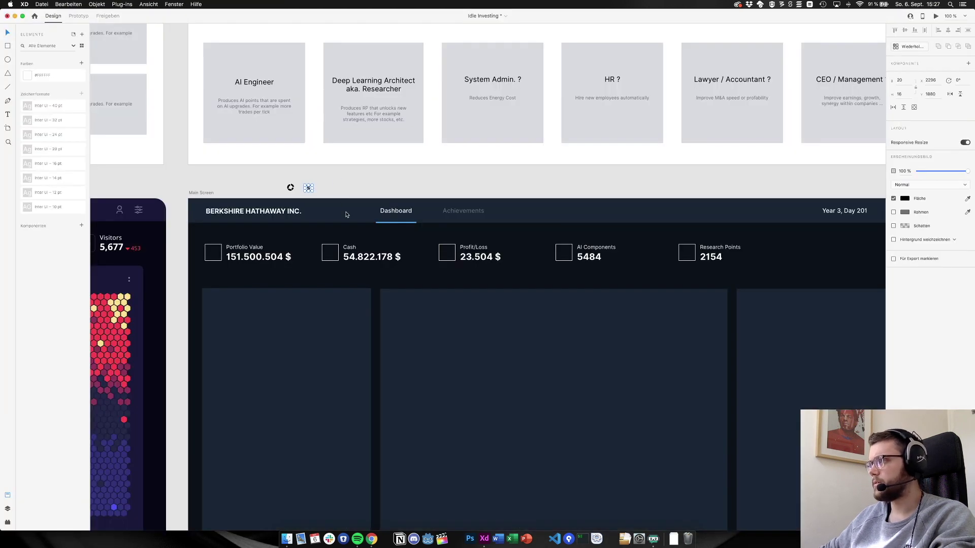
Place the downloaded currency-usd, chart-bubble and cpu-32-bit SVGs in a row beside the cash icon above the Main Screen artboard
key(super+Tab)
drag(303, 521, 325, 493)
key(super+Tab)
drag(325, 492, 355, 186)
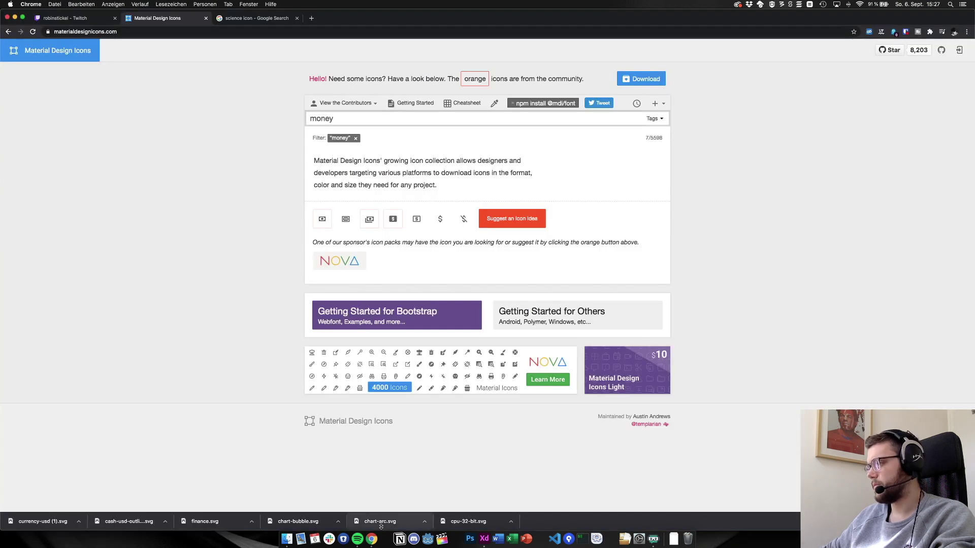
drag(380, 526, 384, 185)
click(331, 188)
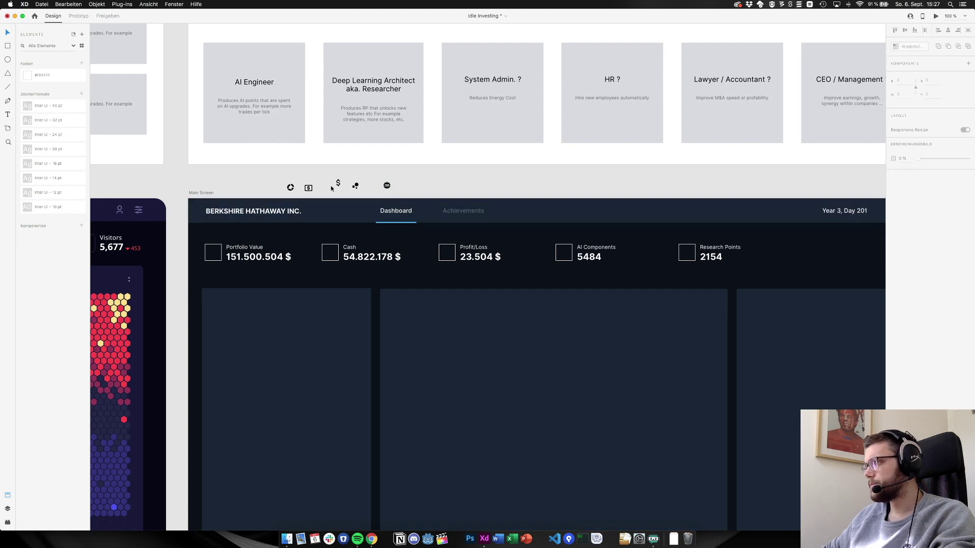
Select all five imported icons and align them to their vertical middle and horizontal centre so they stack
drag(279, 178, 405, 200)
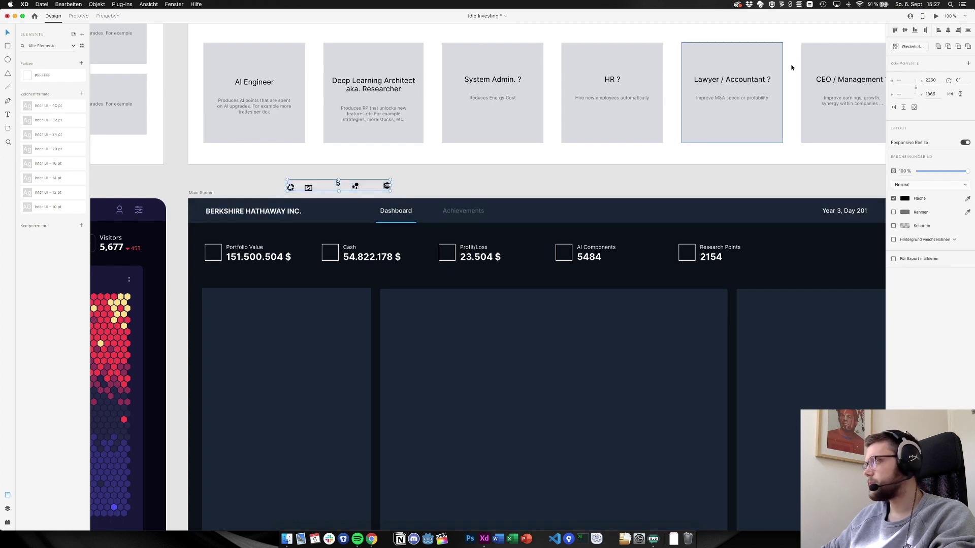
click(905, 30)
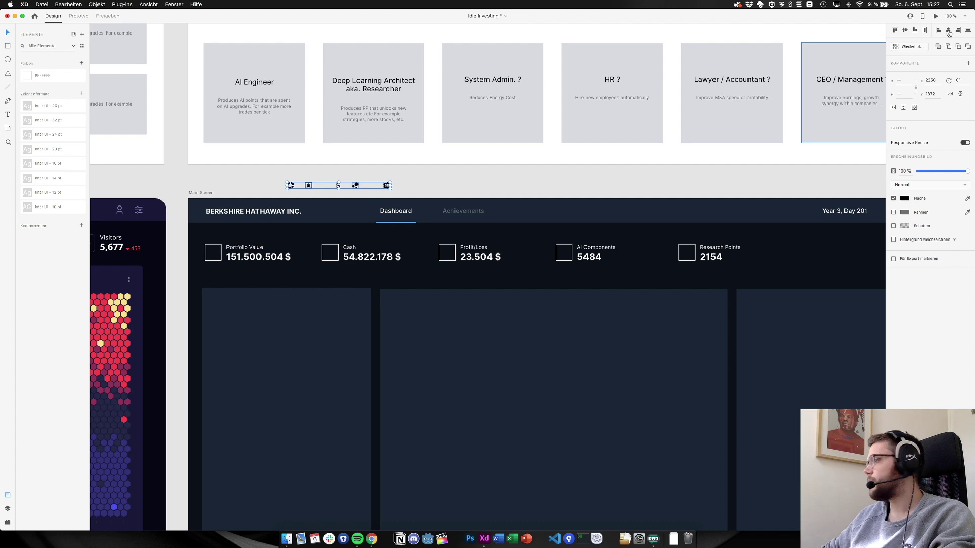
click(948, 31)
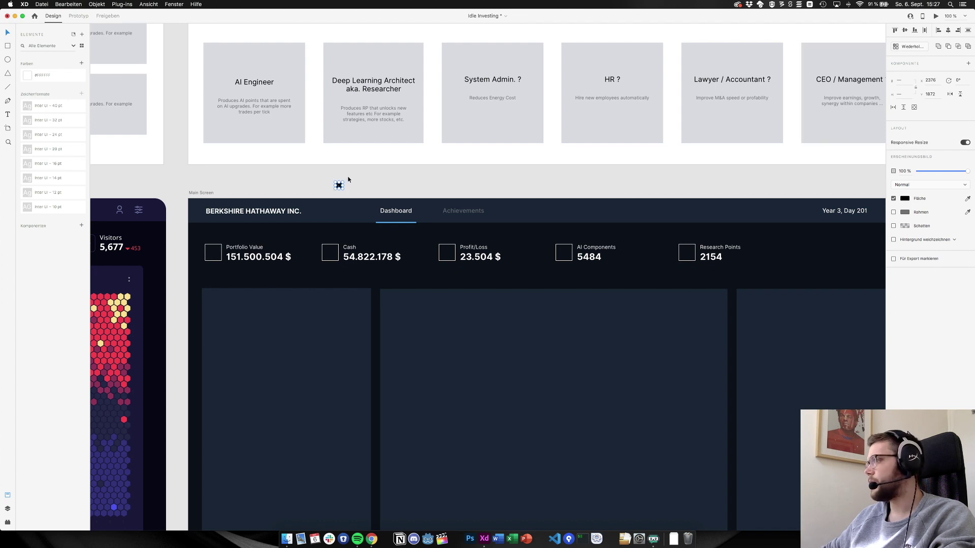
Set the fill colour of the five stacked icons to #FFFFFF
scroll(348, 179, up, 5)
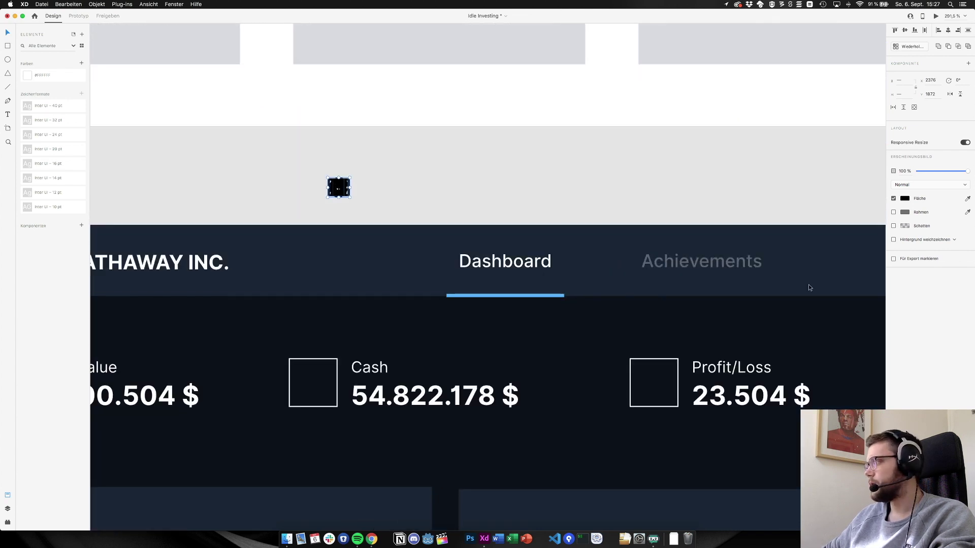
click(905, 198)
text(ffffff)
key(Return)
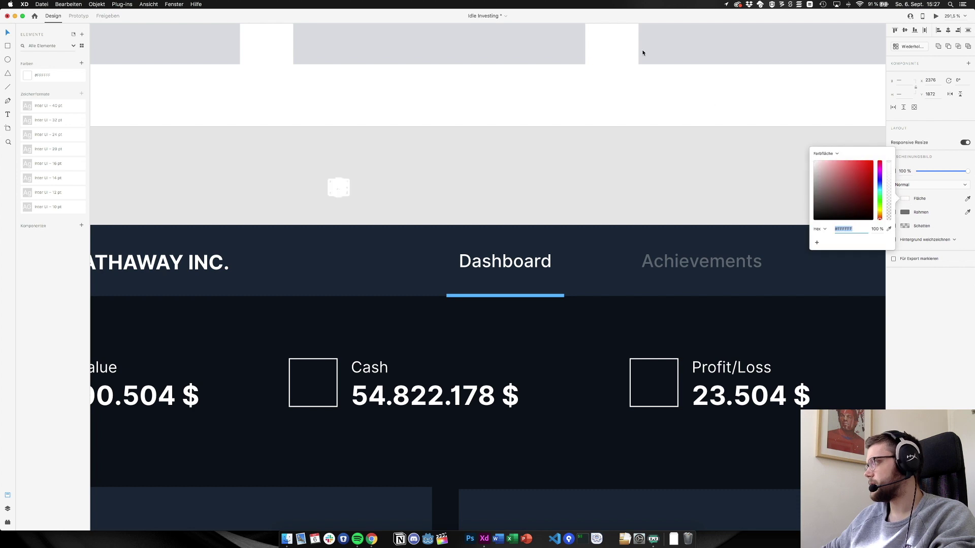
click(401, 179)
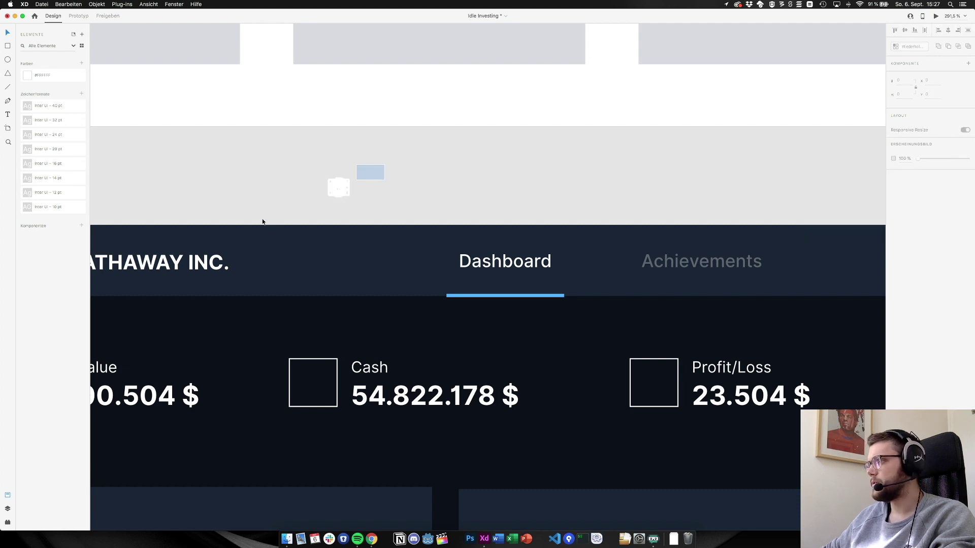
Move the stack of white icons into the centre of the empty square beside the Cash value on the Main Screen
click(343, 188)
drag(342, 191, 316, 382)
key(super+1)
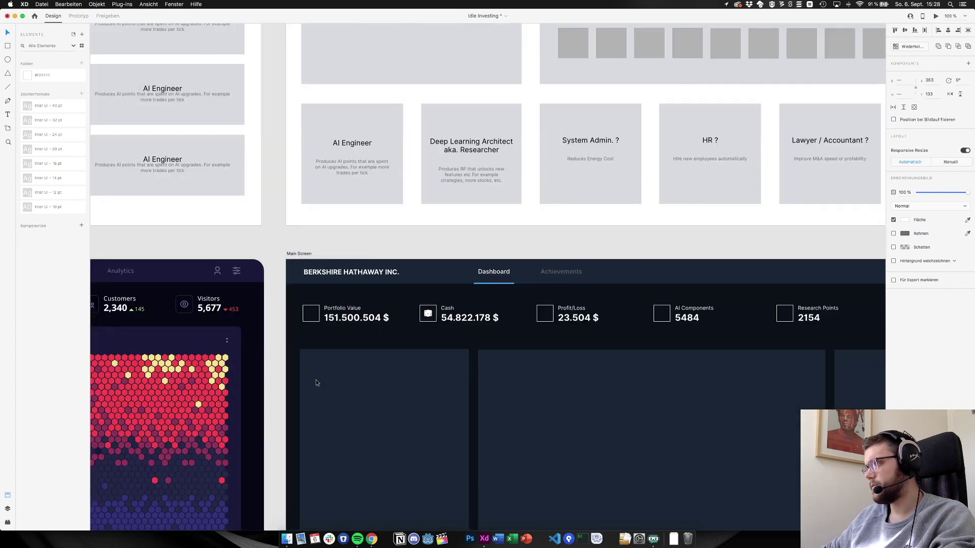
scroll(365, 363, right, 5)
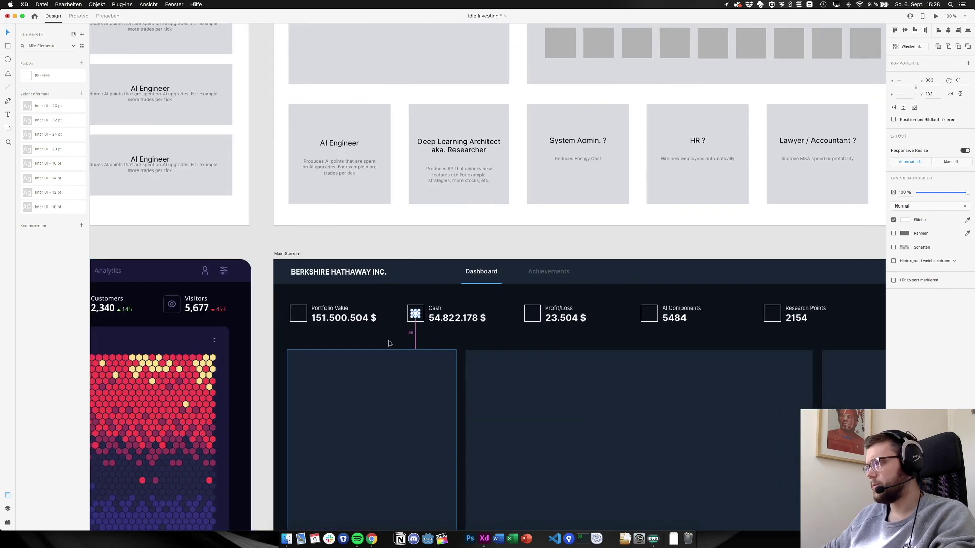
scroll(419, 315, up, 8)
click(333, 288)
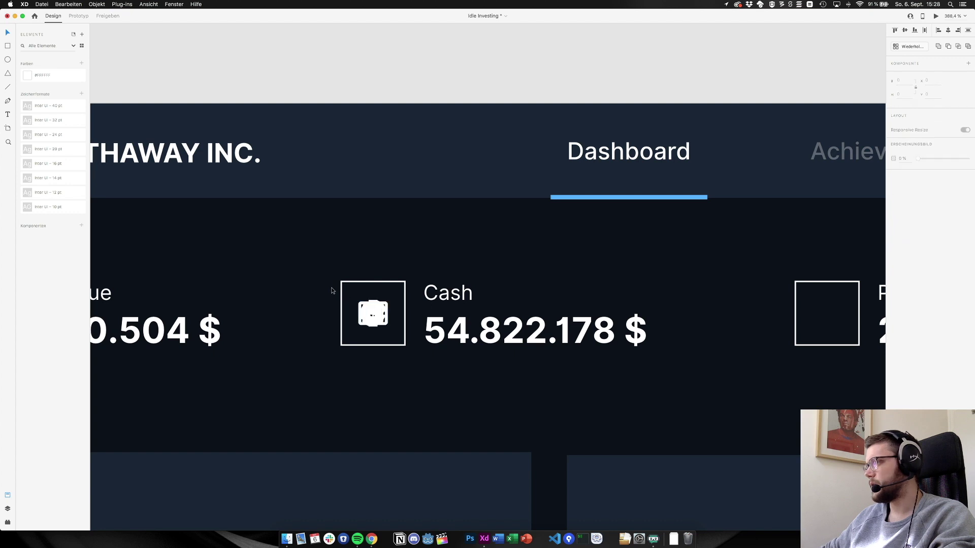
click(360, 323)
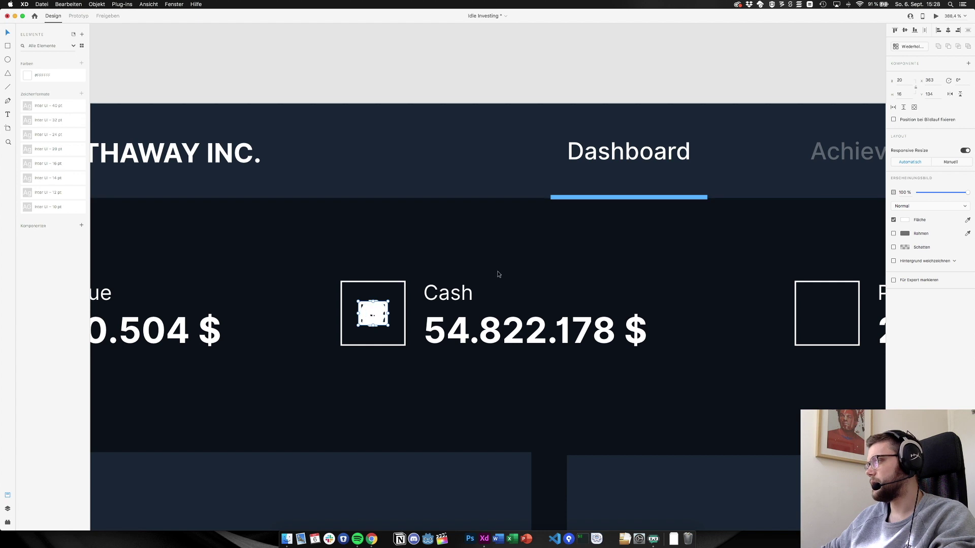
key(Escape)
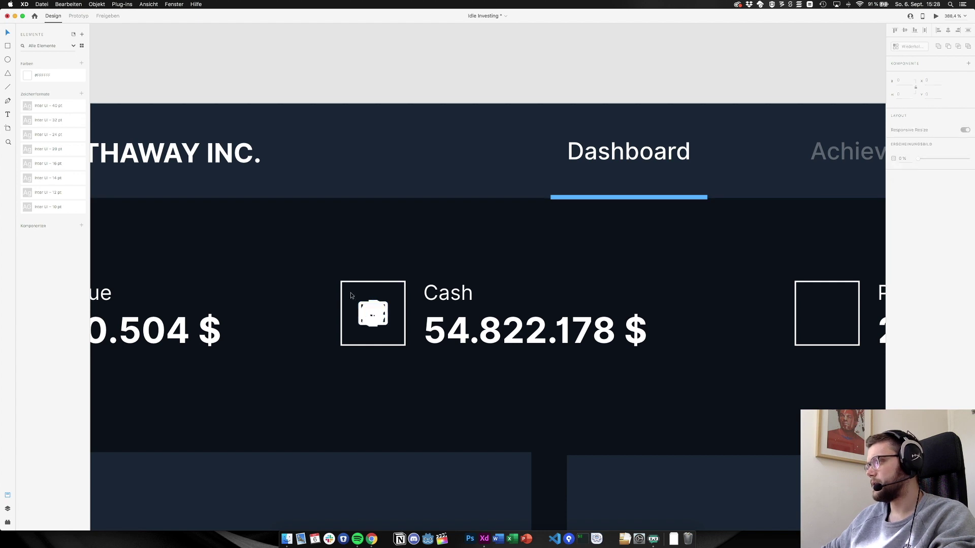
Enlarge the stacked icons slightly about their centre and move the cpu-32-bit icon out above the Cash square
double_click(388, 308)
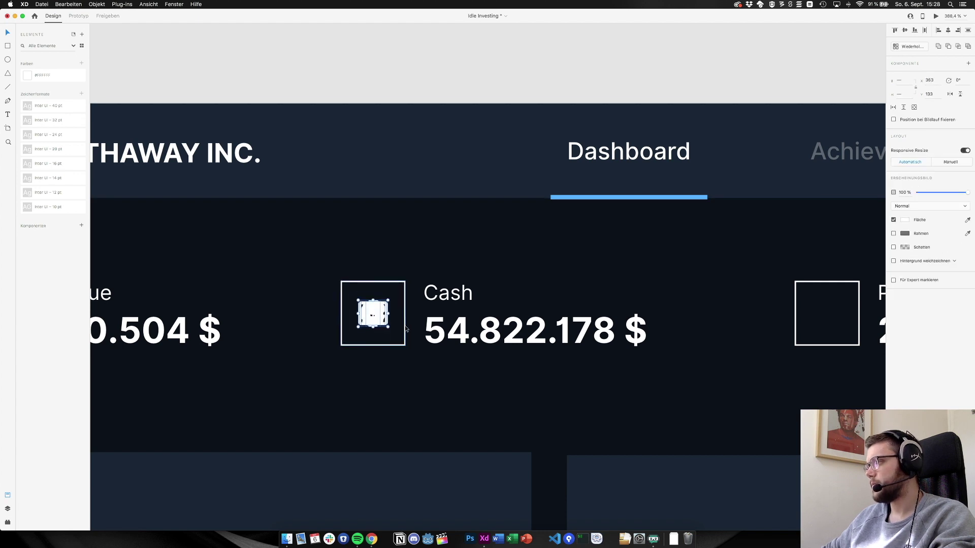
drag(389, 308, 398, 296)
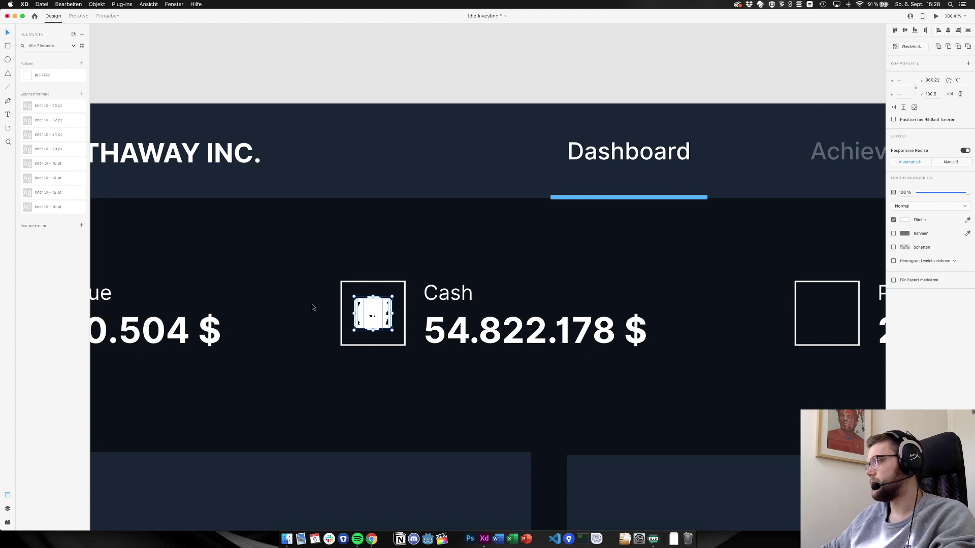
click(387, 316)
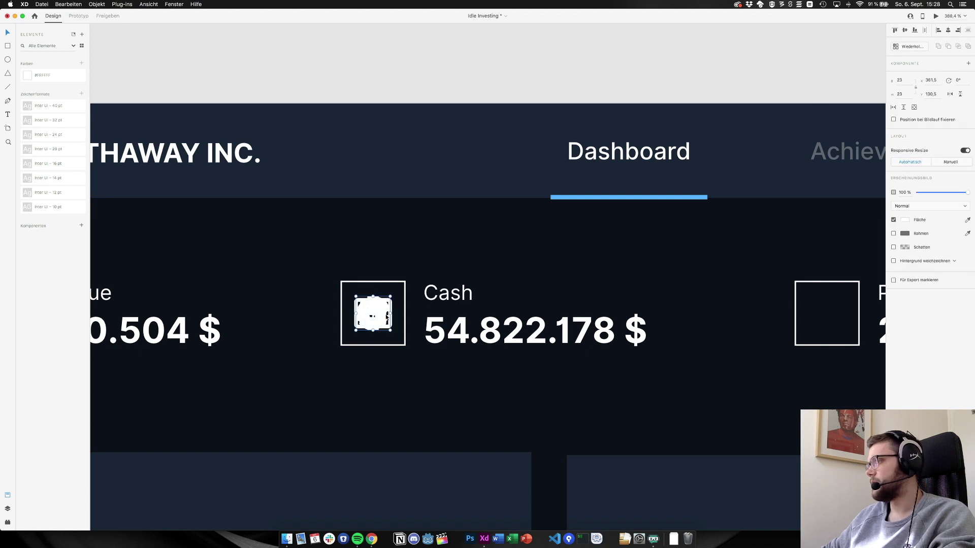
key(shift+Up)
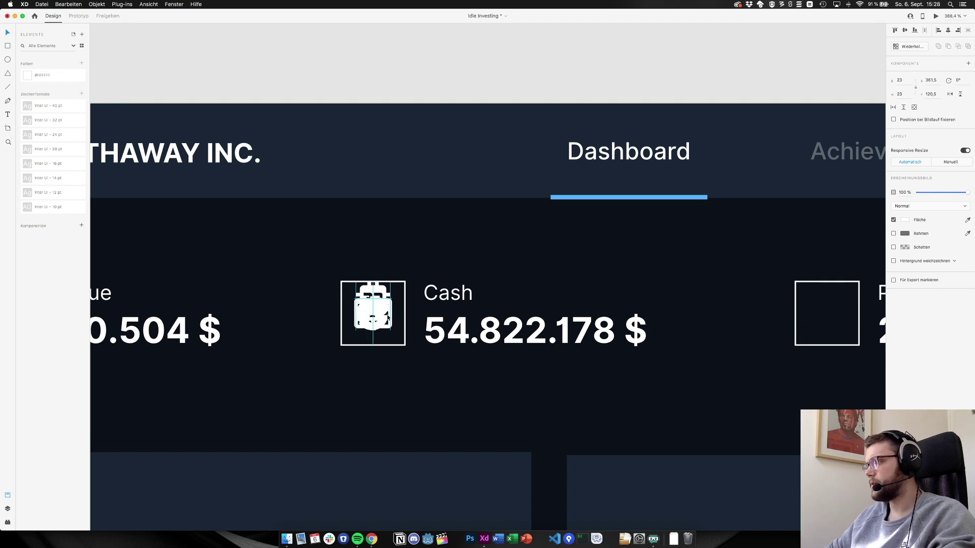
drag(378, 335, 310, 313)
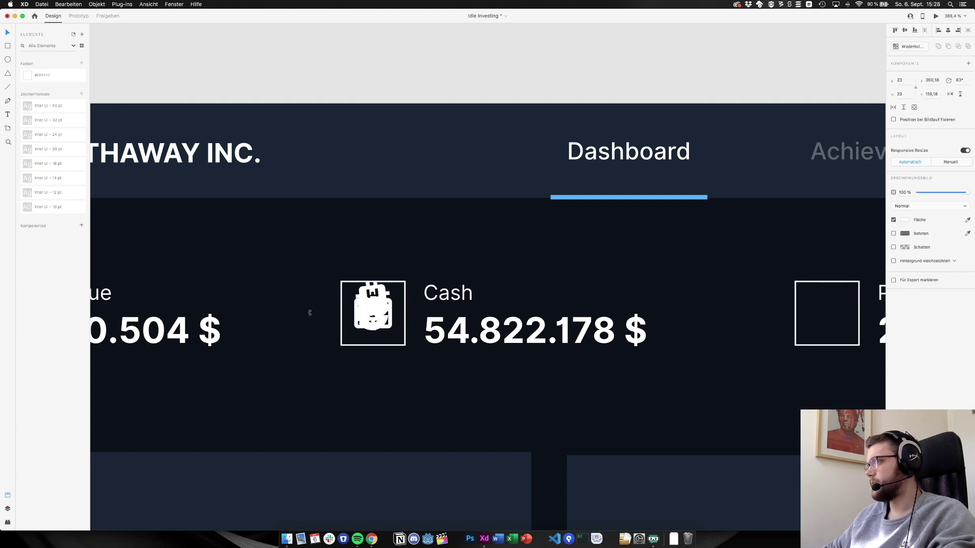
key(super+z)
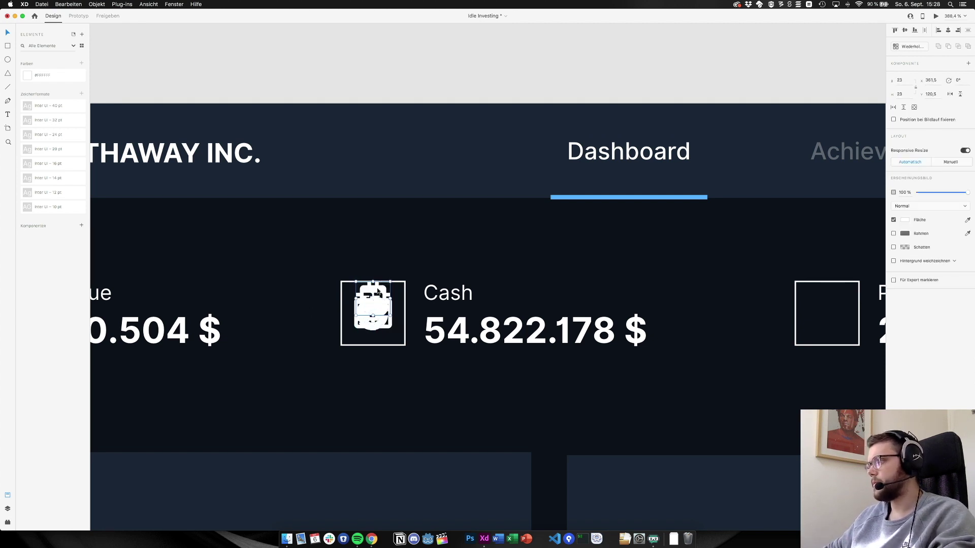
drag(377, 291, 406, 218)
Resize the chart-bubble icon to 20 × 20 and move it out of the stack beside the cpu-32-bit icon
click(379, 305)
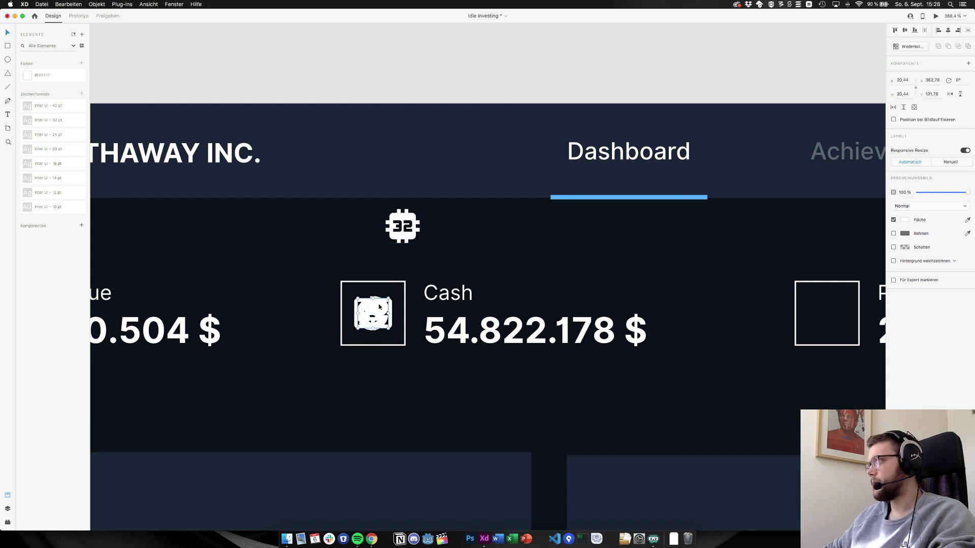
click(909, 81)
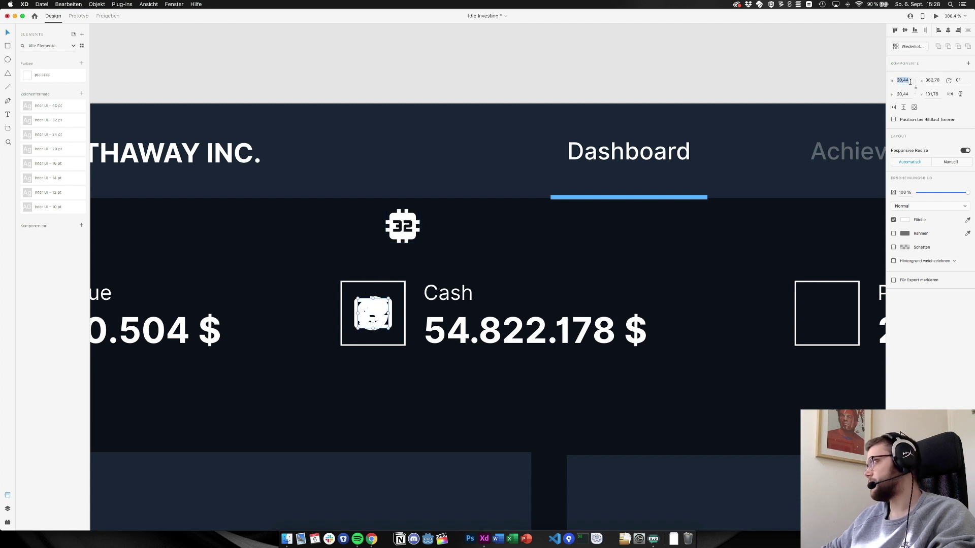
click(914, 93)
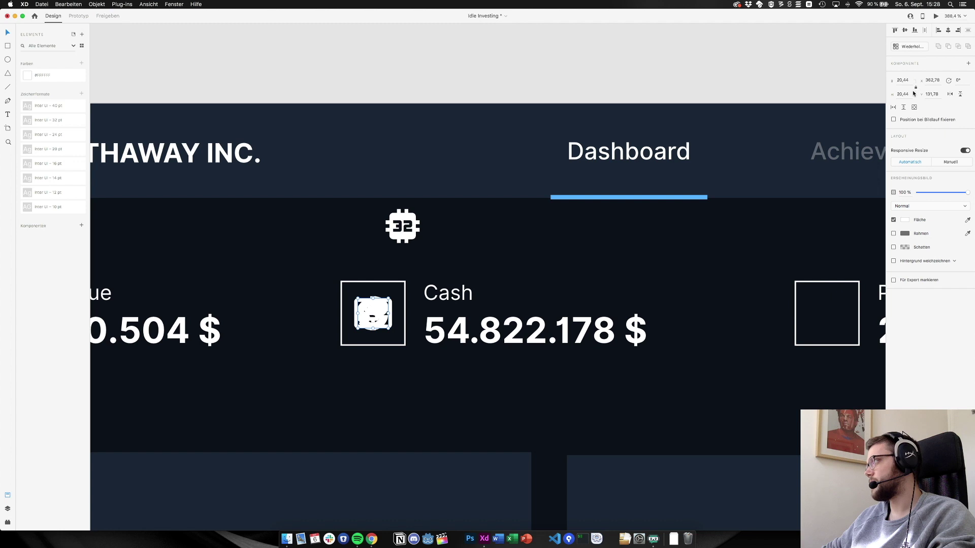
click(907, 80)
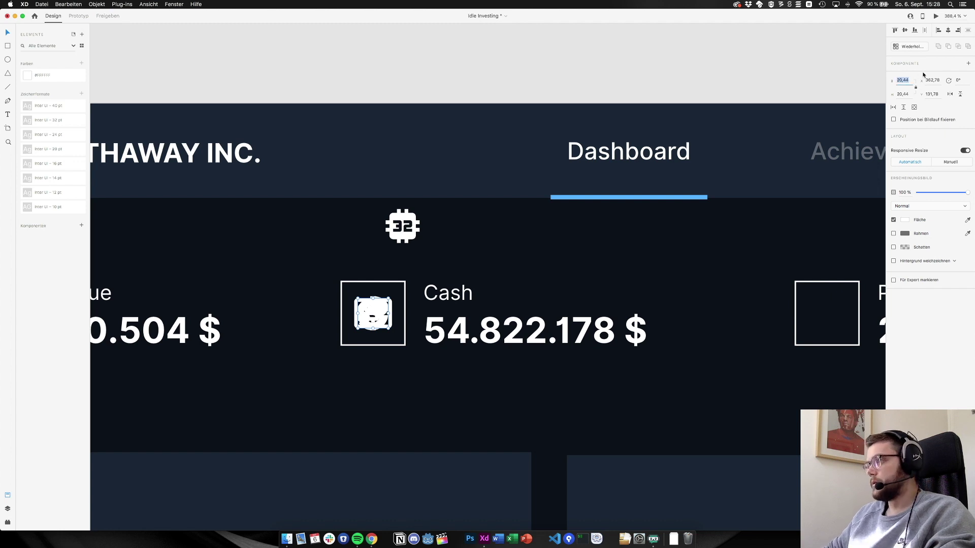
text(21)
key(Tab)
text(21)
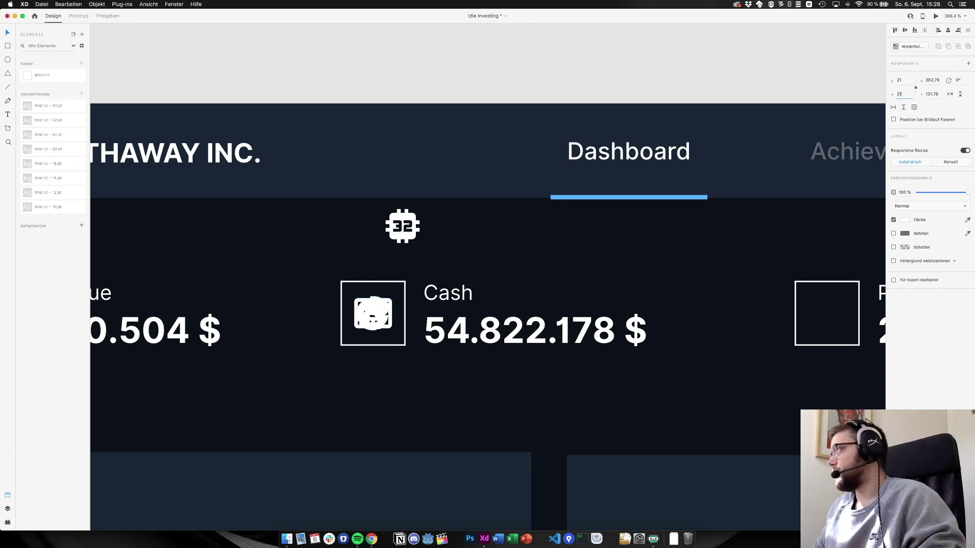
click(902, 82)
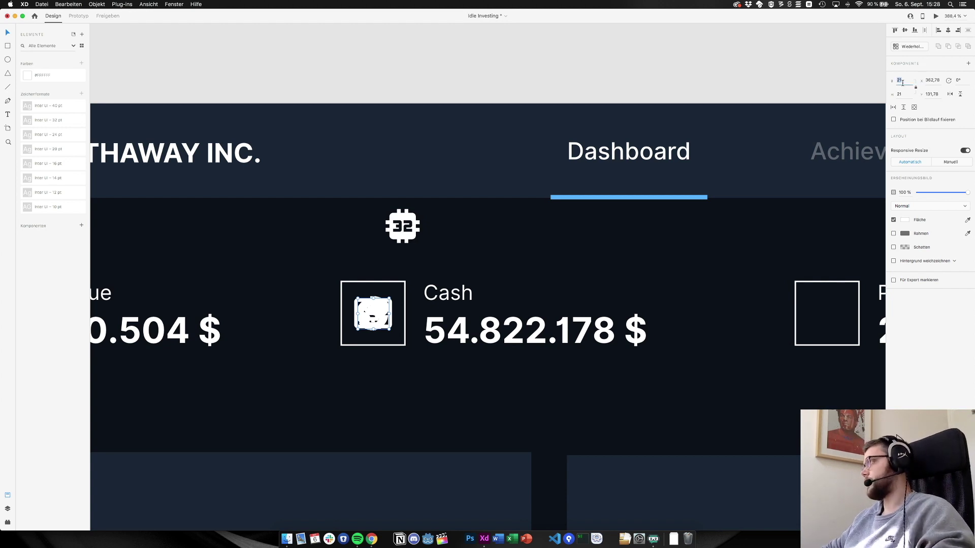
text(20)
key(Tab)
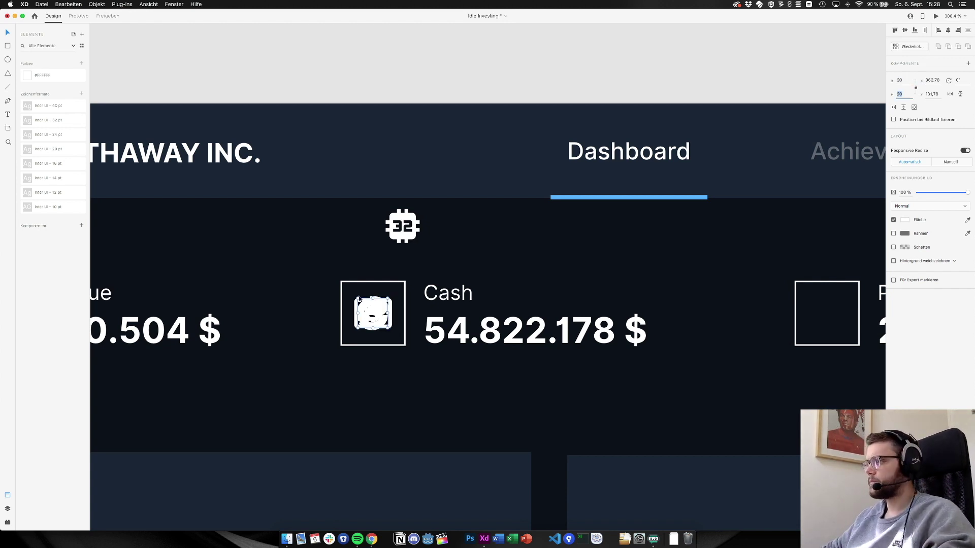
drag(371, 307, 447, 220)
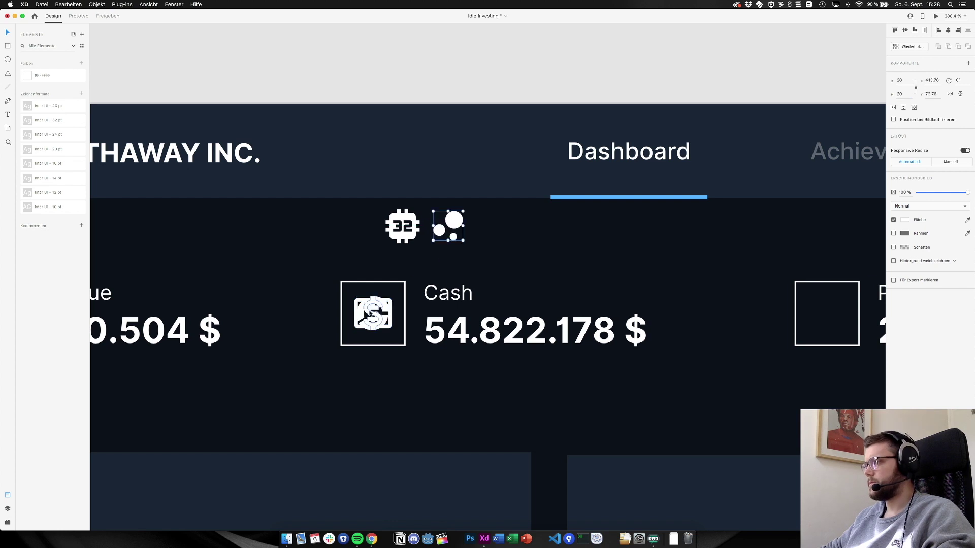
Scale the currency-usd icon in the stack proportionally to a height of 24
click(366, 314)
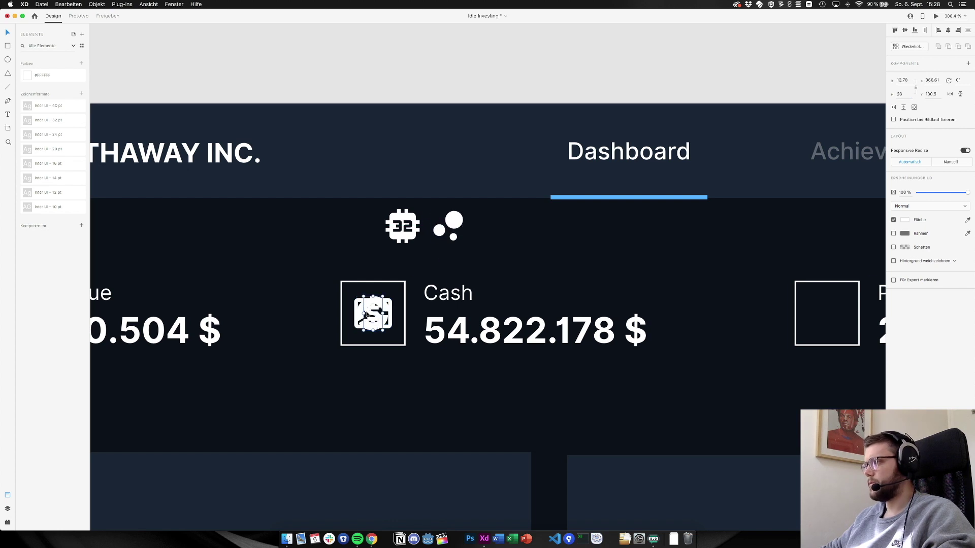
click(904, 94)
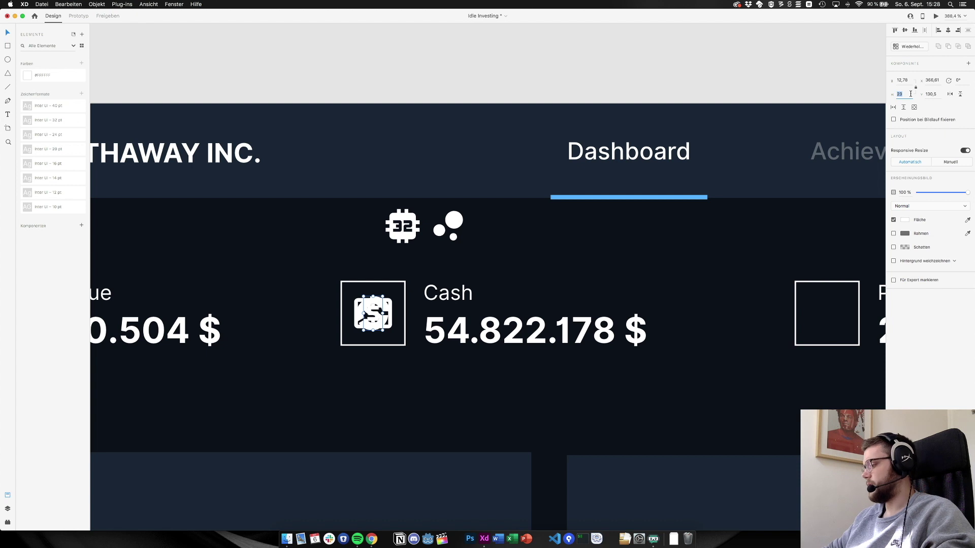
text(24)
key(Return)
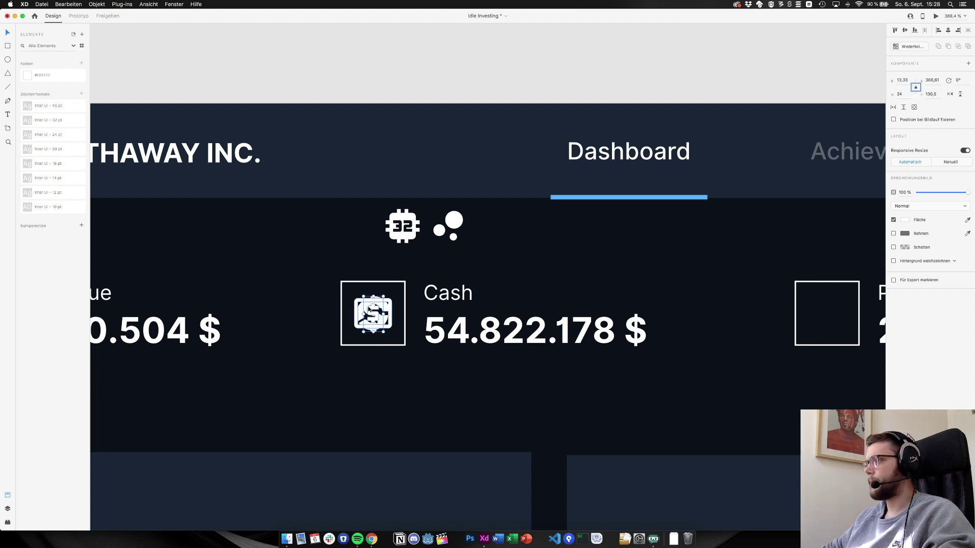
Move the cash icon out of the stack beside the chart-bubble icon and resize it to 24 × 20
drag(374, 310, 519, 226)
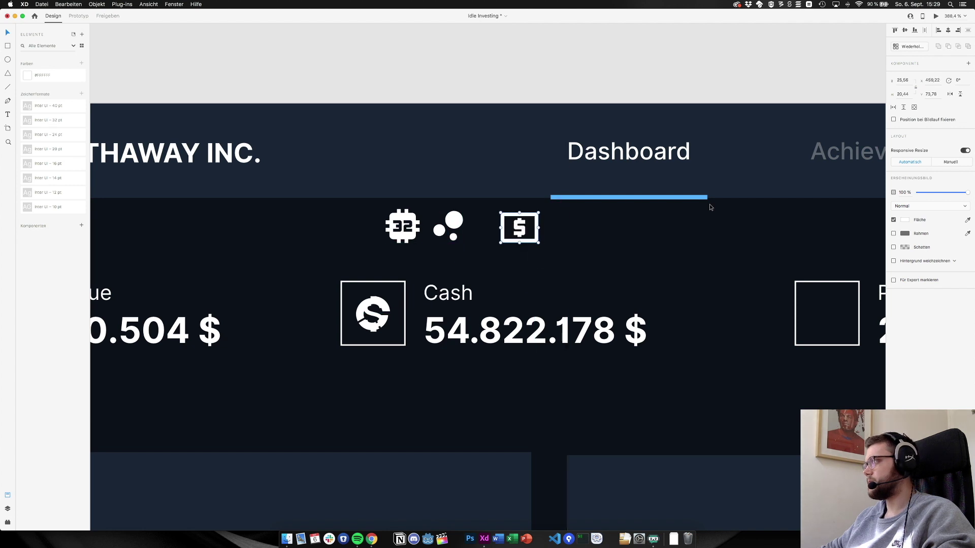
click(906, 81)
text(24)
key(Return)
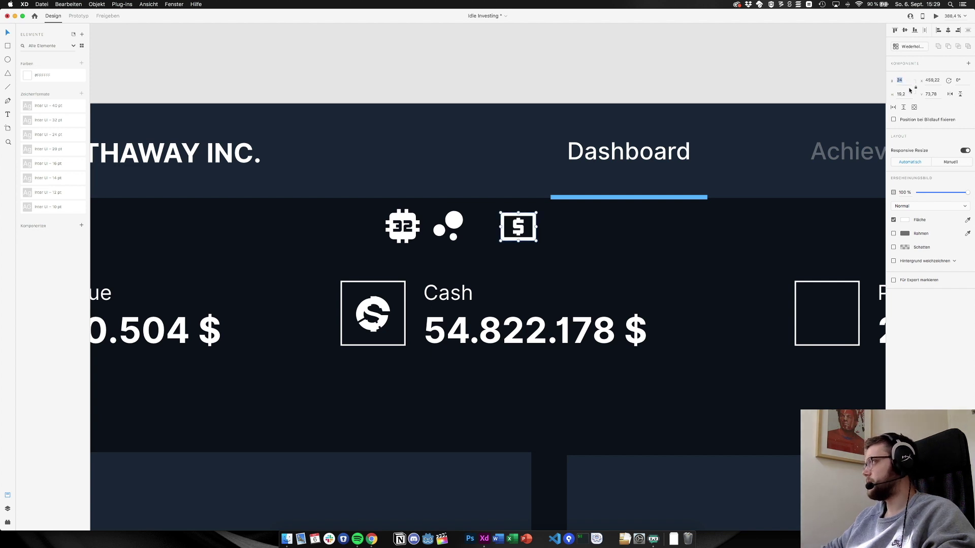
key(Tab)
text(20)
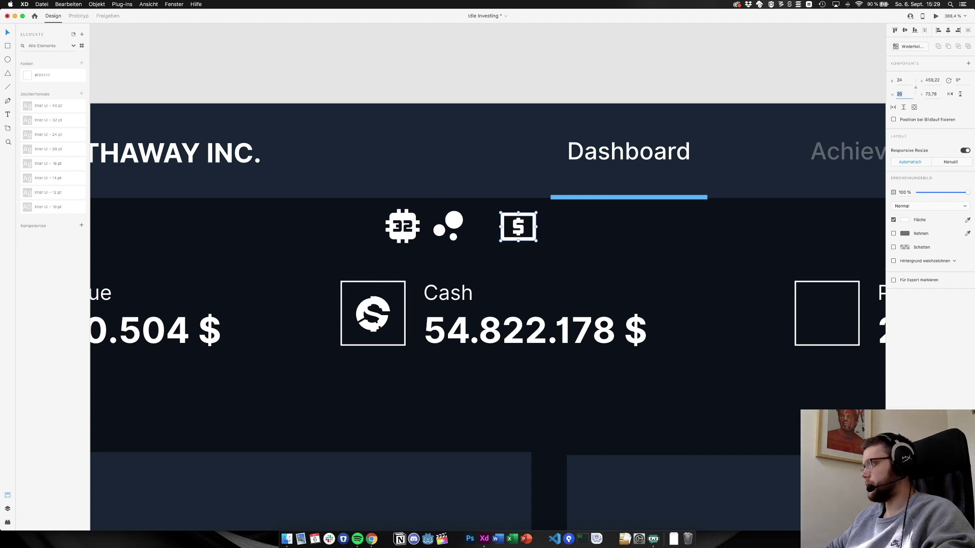
key(Return)
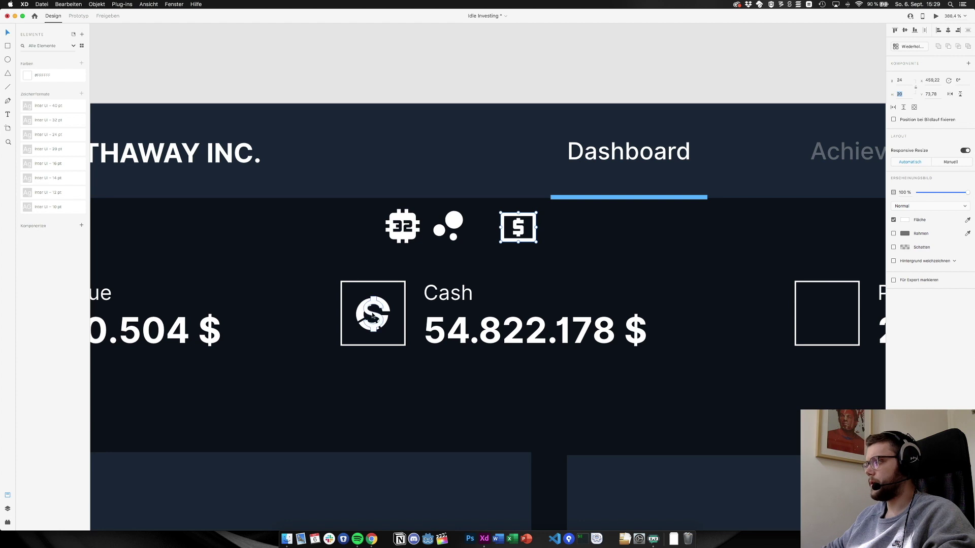
Move the currency-usd icon out of the Cash square beside the cpu-32-bit icon and set its width to 13
click(372, 316)
double_click(372, 316)
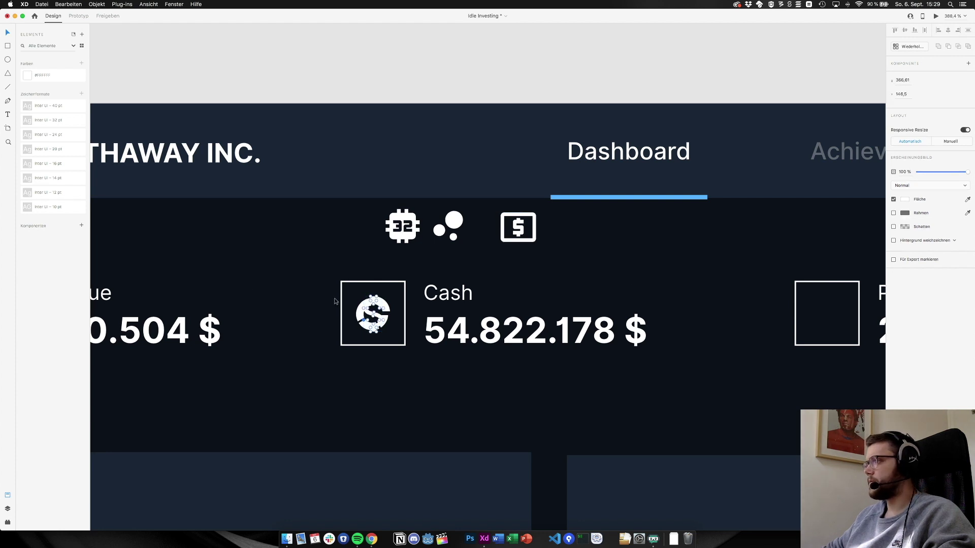
click(301, 304)
drag(369, 316, 352, 234)
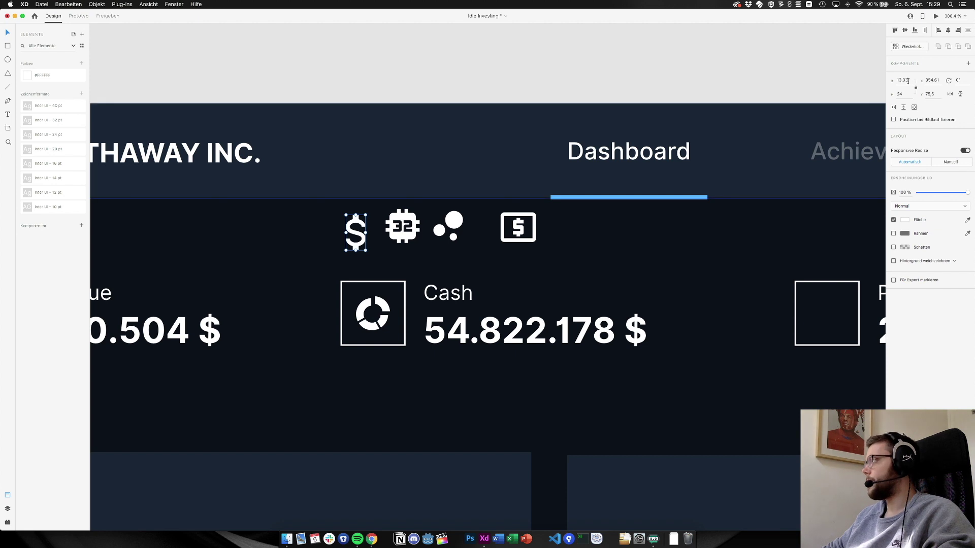
click(913, 80)
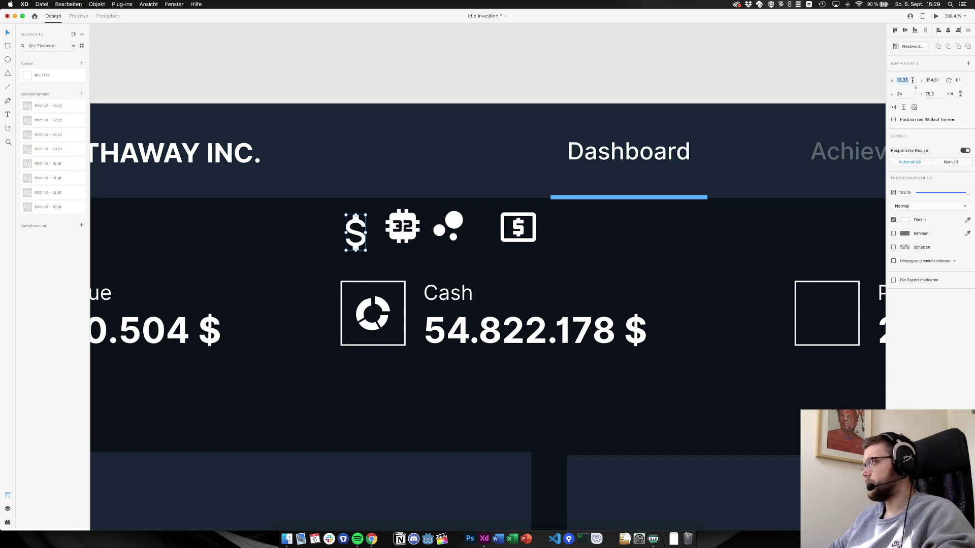
text(13)
key(Return)
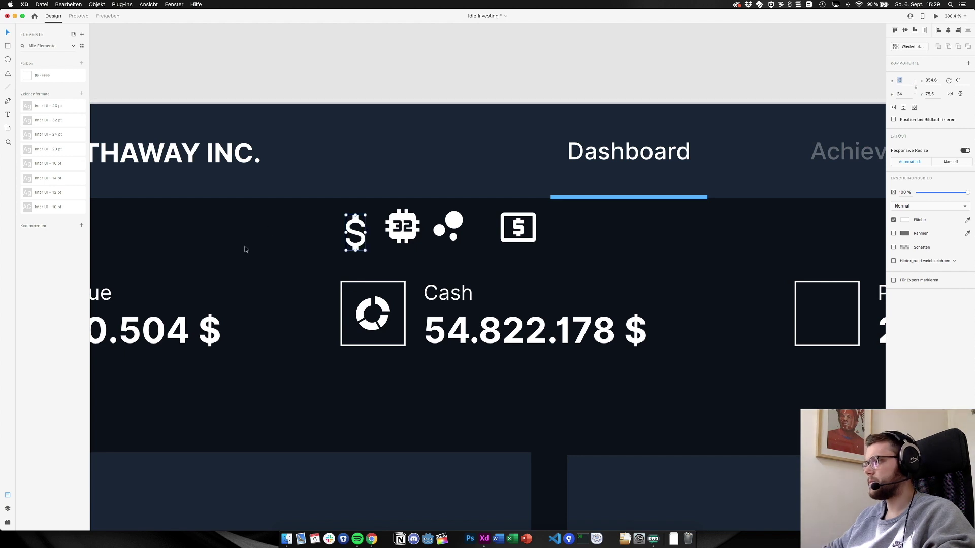
Resize the donut chart icon remaining in the Cash square to 24 × 24
click(383, 325)
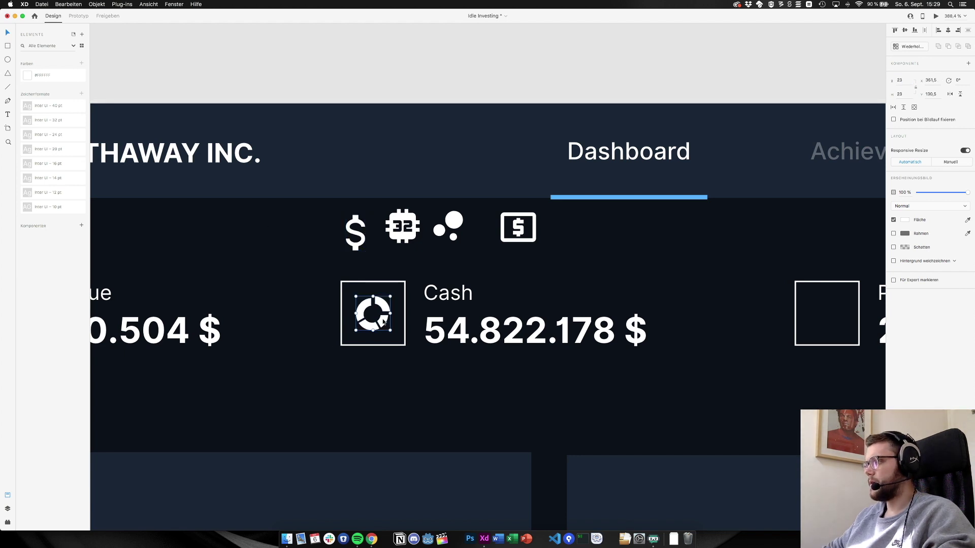
click(912, 80)
text(24)
key(Return)
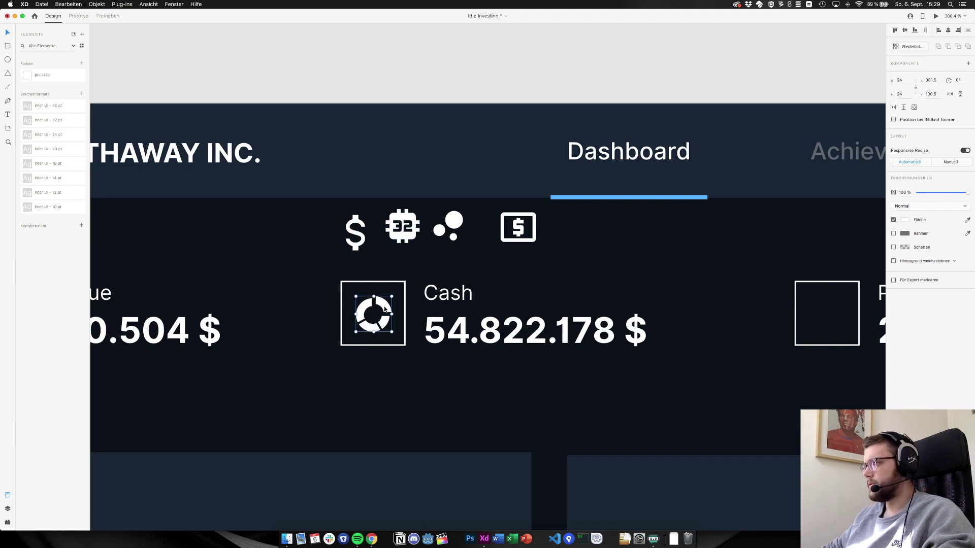
Move the donut chart icon from the Cash square into the centre of the Portfolio Value square
click(326, 309)
key(super+1)
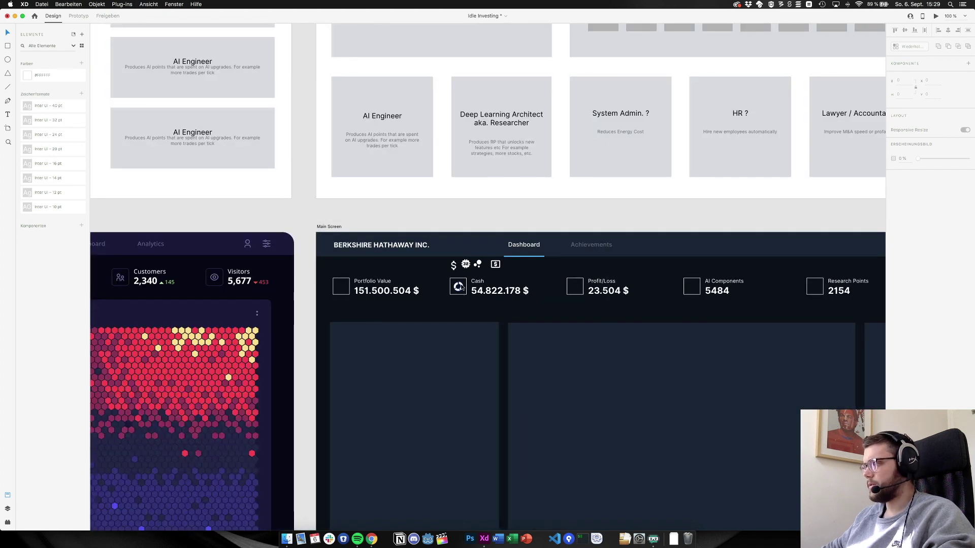
drag(460, 287, 341, 286)
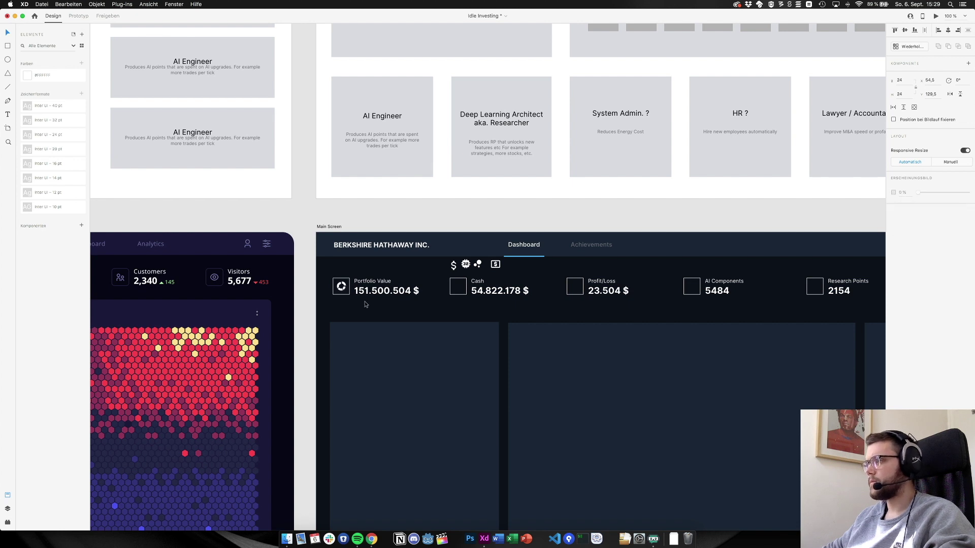
key(Escape)
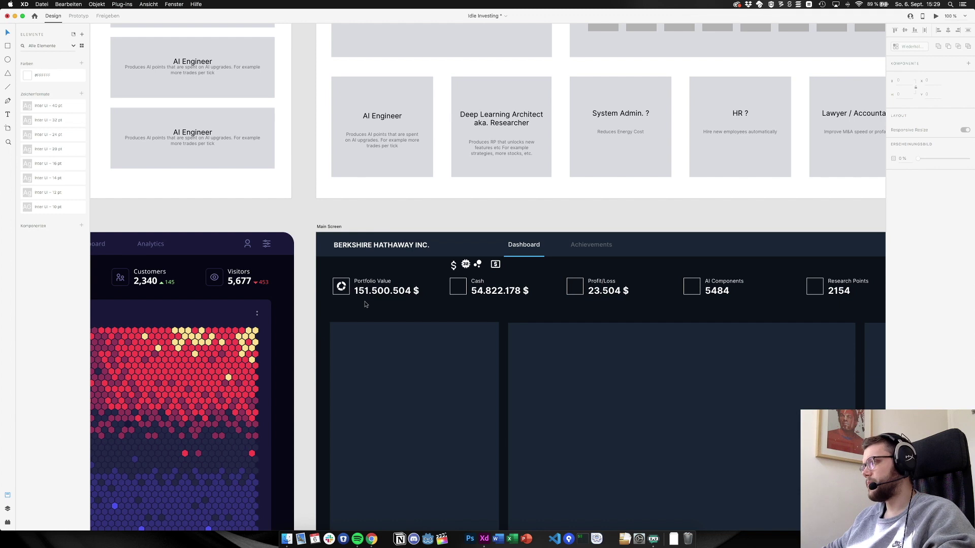
Move the cash icon into the centre of the empty square beside the Cash value
scroll(365, 303, right, 3)
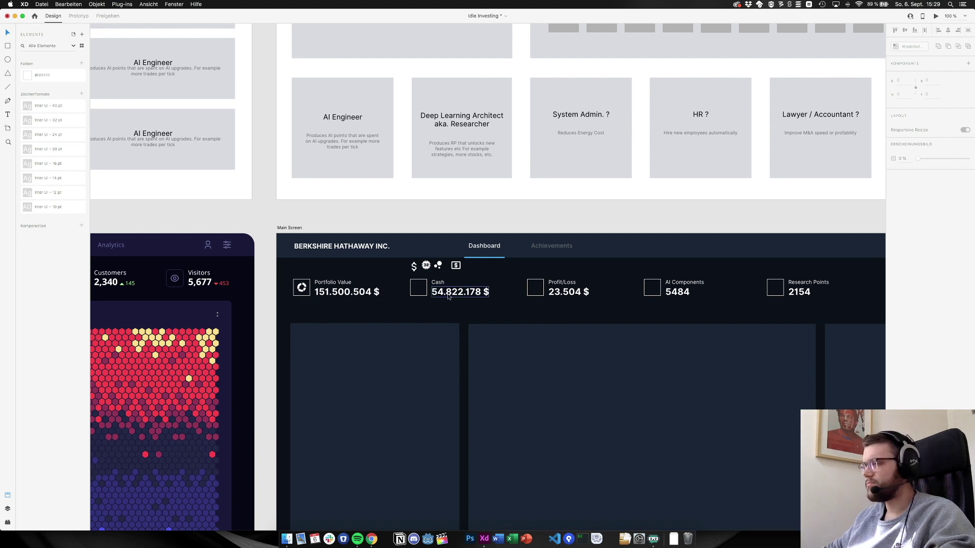
drag(457, 271, 421, 292)
click(420, 222)
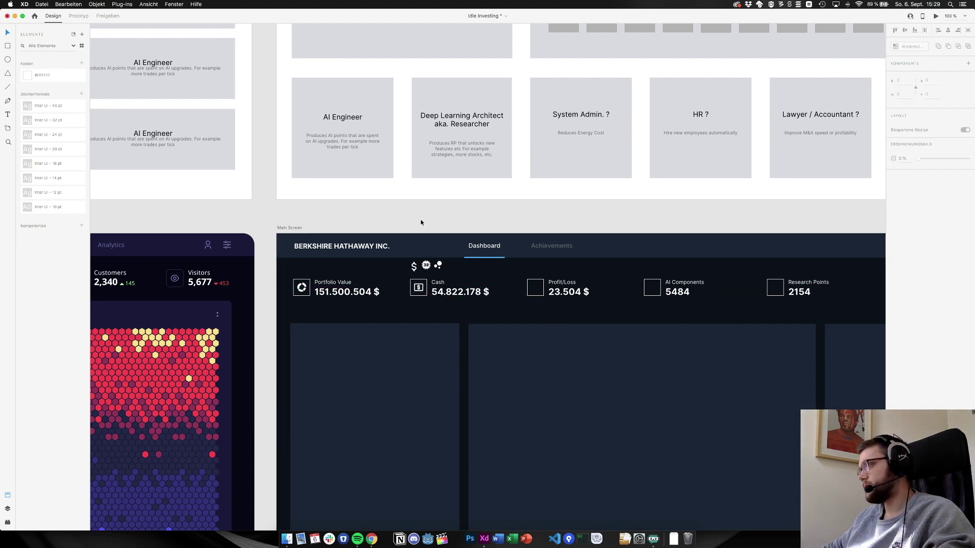
scroll(419, 224, left, 10)
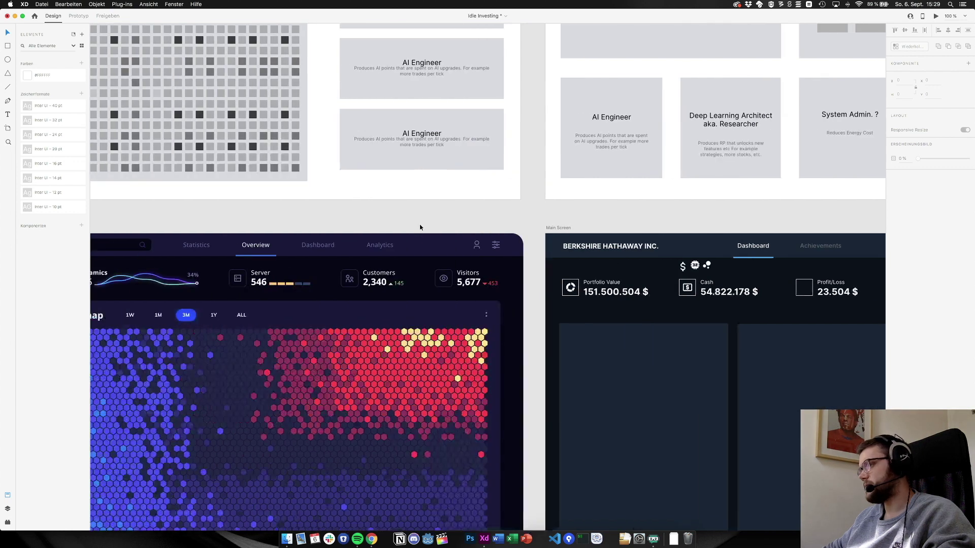
scroll(420, 224, left, 4)
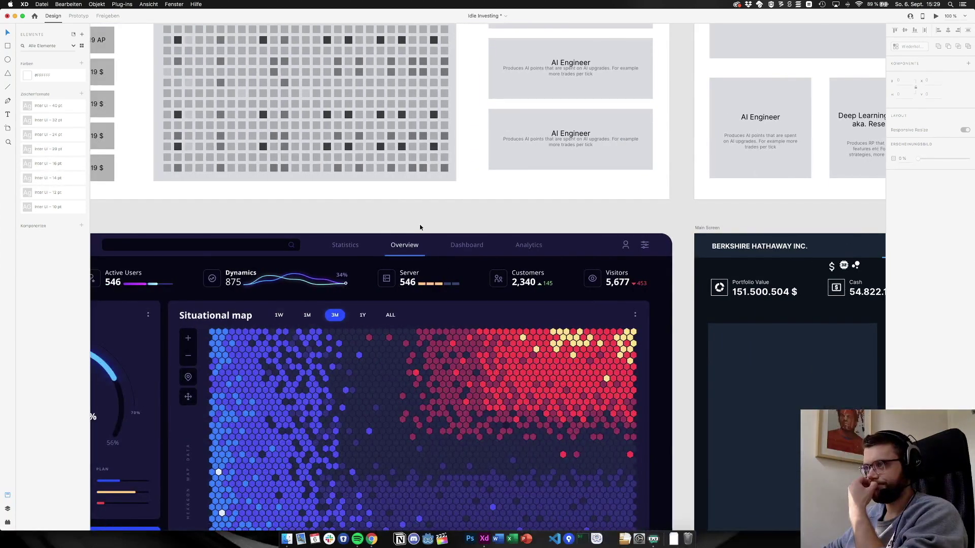
scroll(419, 224, right, 10)
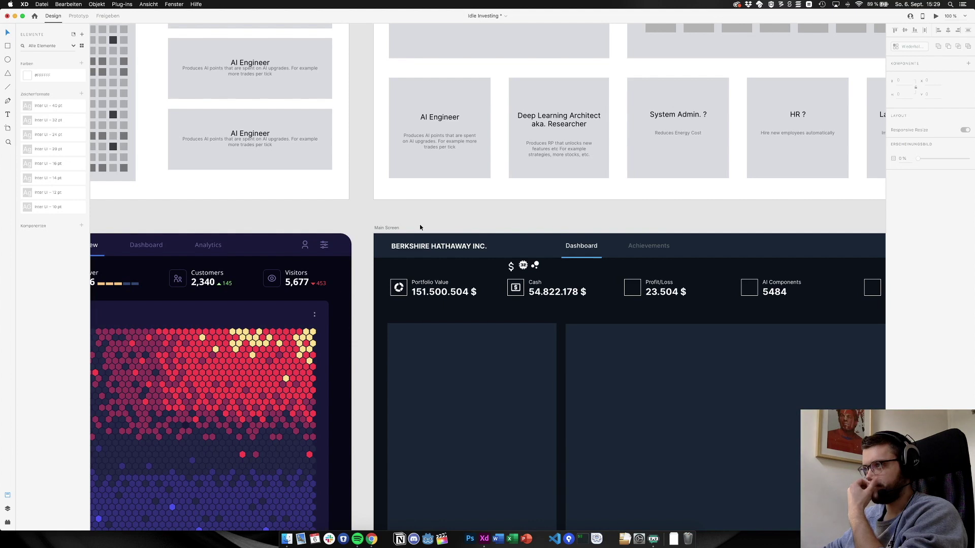
Move the cash icon out of the Cash square and place the dollar sign icon in the square's centre instead
scroll(420, 224, right, 3)
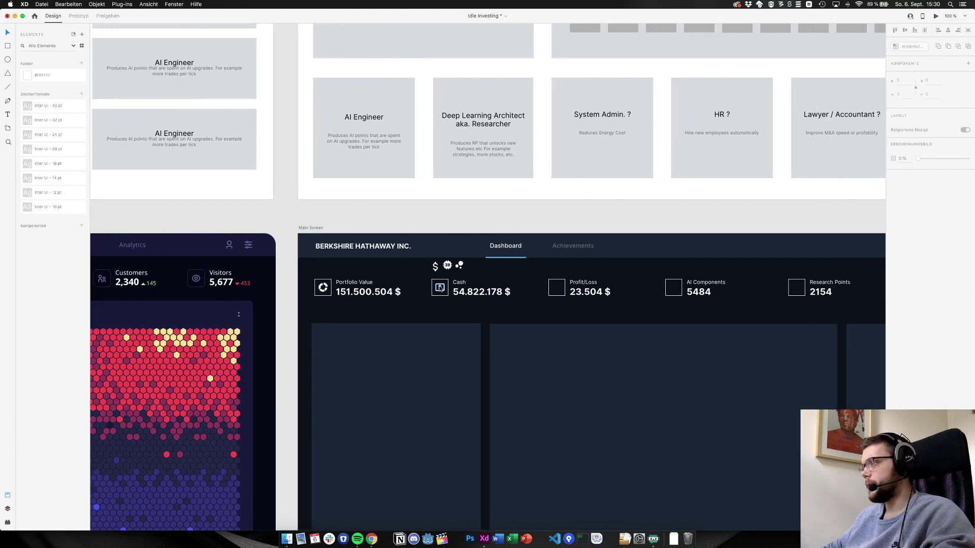
click(441, 289)
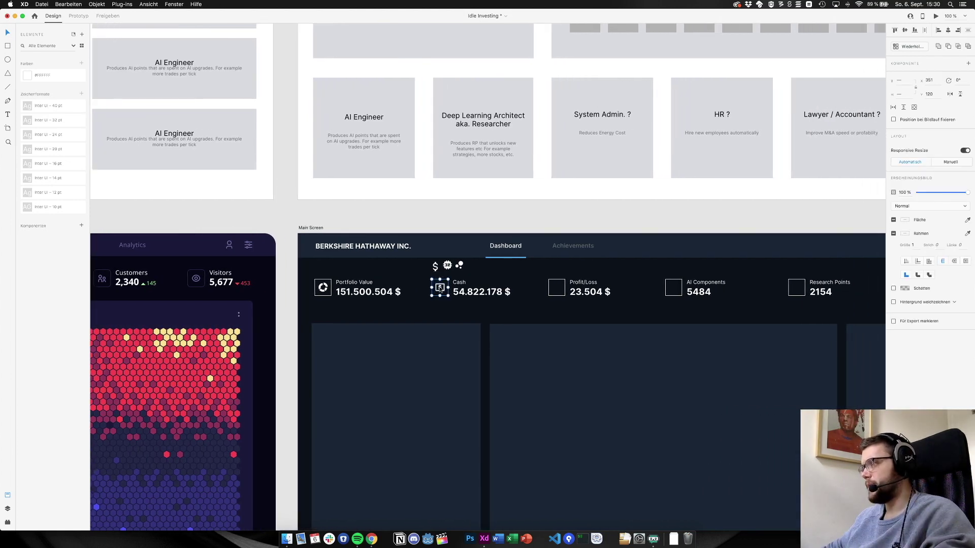
click(439, 306)
mouse_move(440, 288)
mouse_down()
mouse_move(409, 267)
mouse_move(441, 293)
mouse_up()
click(438, 215)
scroll(413, 221, left, 3)
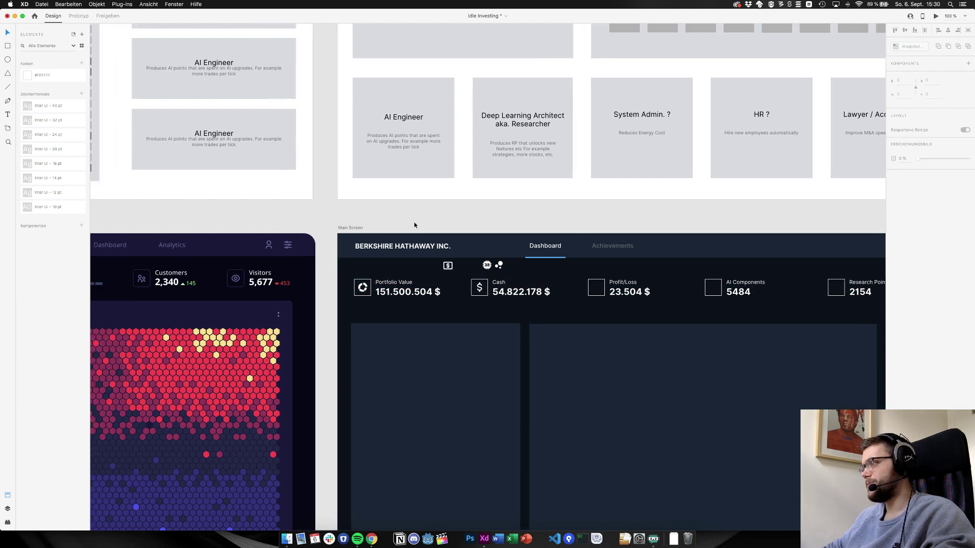
Move the cpu-32-bit icon into the centre of the AI Components square on the Main Screen
scroll(415, 224, right, 4)
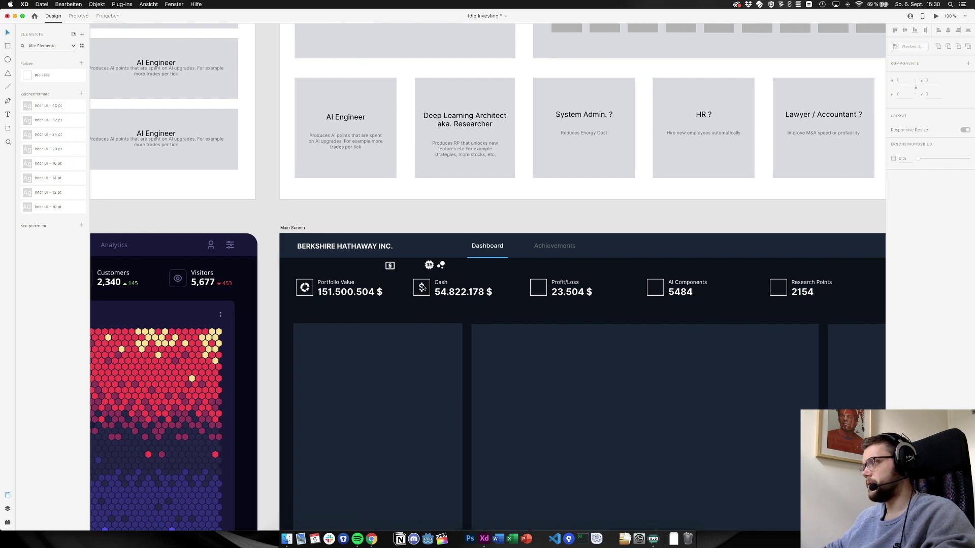
scroll(395, 212, right, 4)
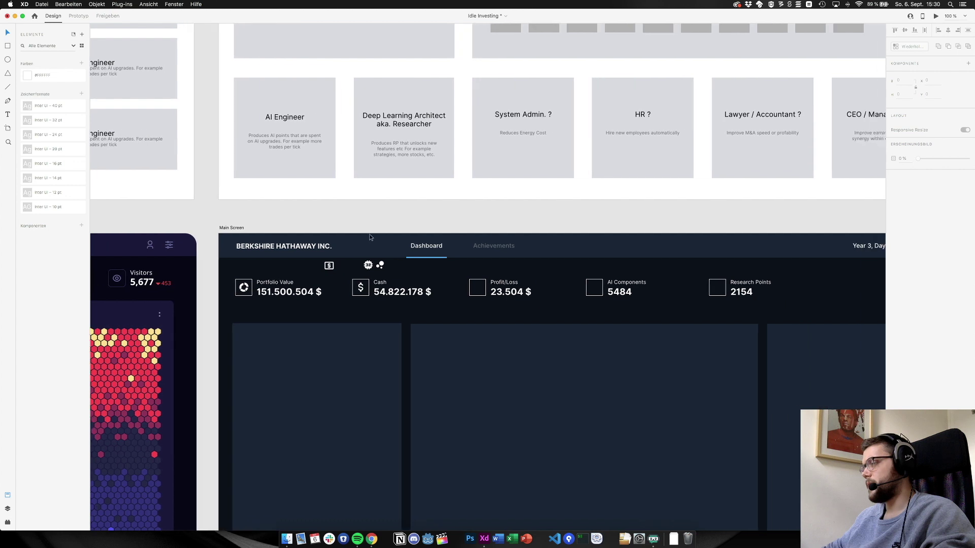
drag(370, 270, 596, 292)
click(588, 213)
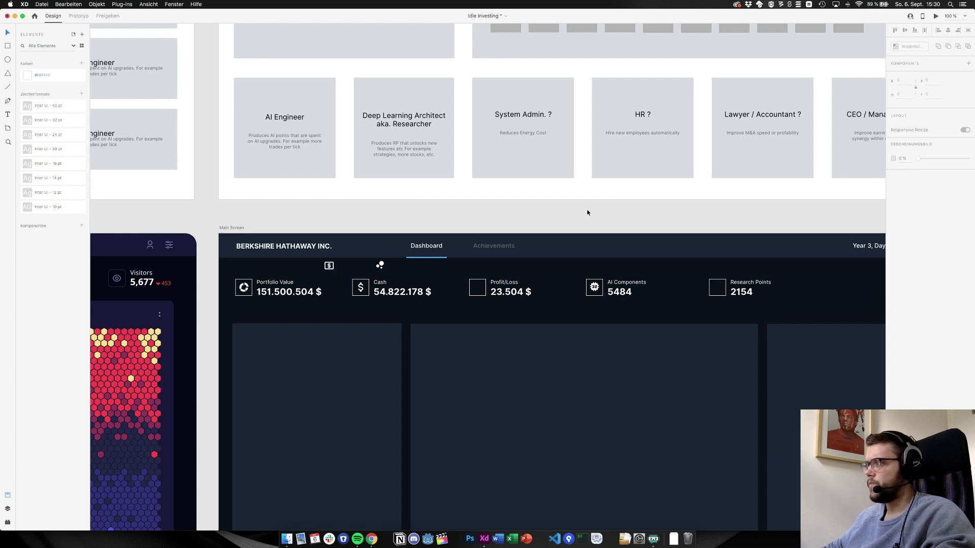
Delete the anchor points forming the "32" inside the CPU icon, leaving a solid chip shape
scroll(645, 290, up, 10)
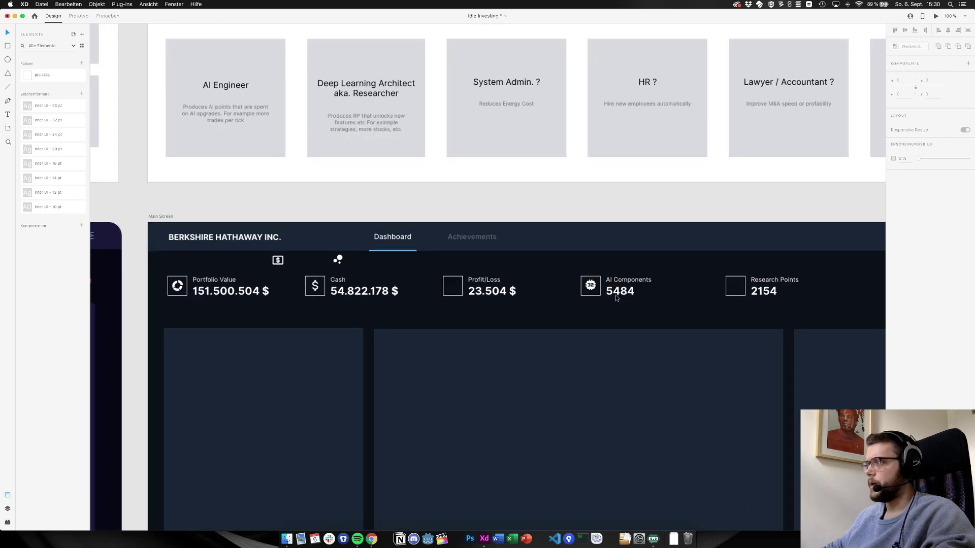
scroll(424, 285, up, 3)
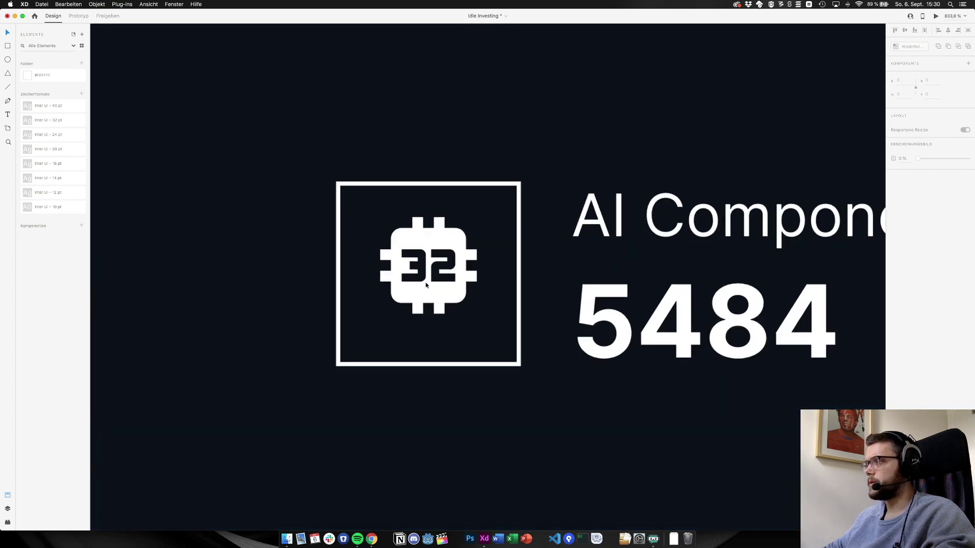
double_click(429, 290)
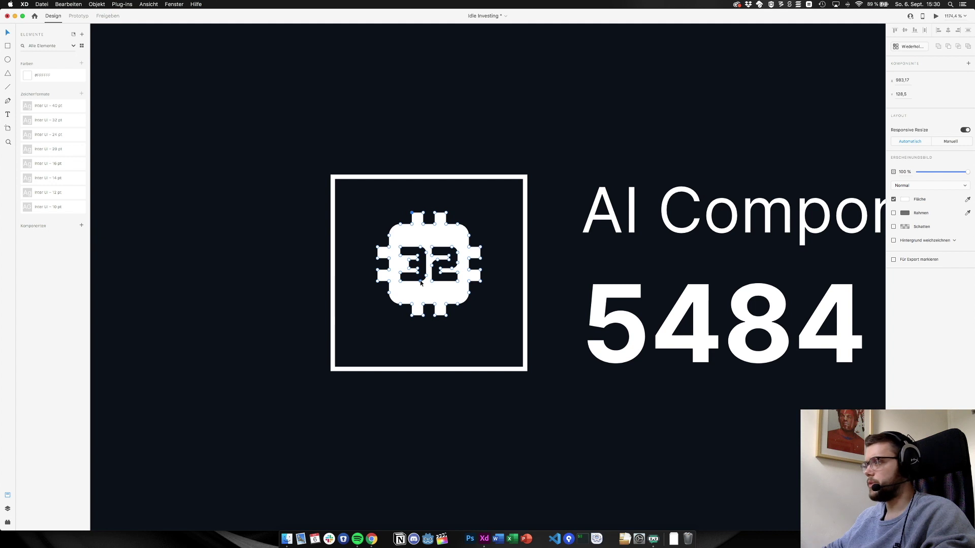
drag(397, 239, 460, 288)
key(Delete)
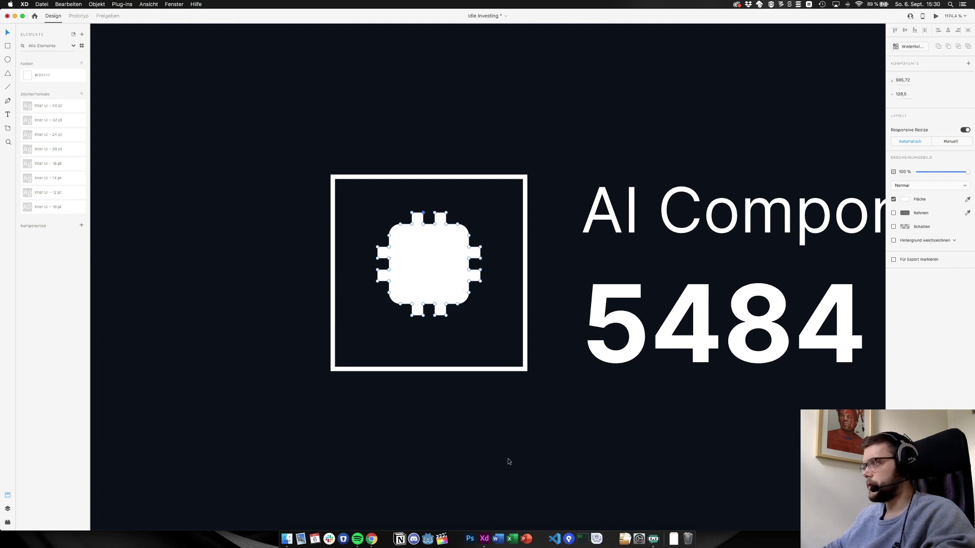
Move the bubble chart icon into the centre of the Research Points square
key(super+1)
scroll(501, 355, left, 5)
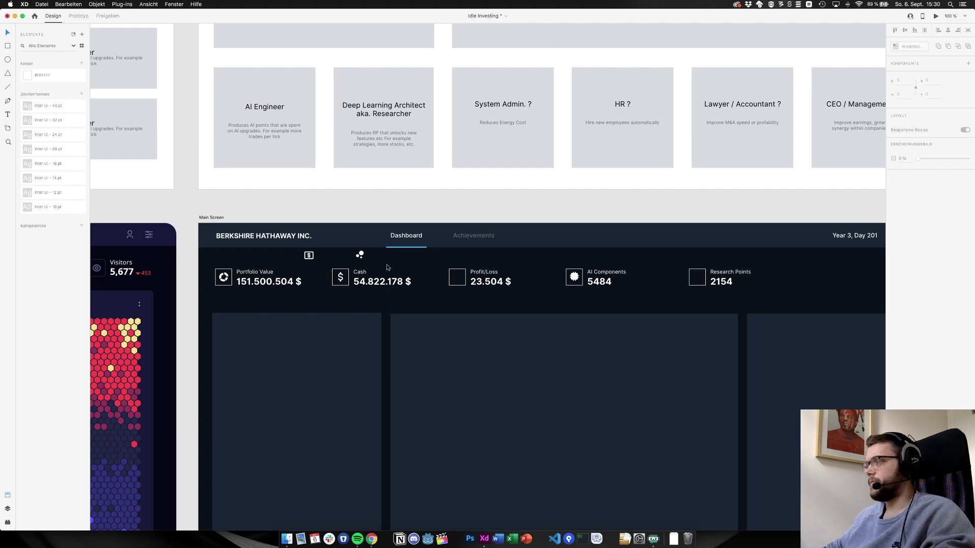
drag(364, 256, 697, 277)
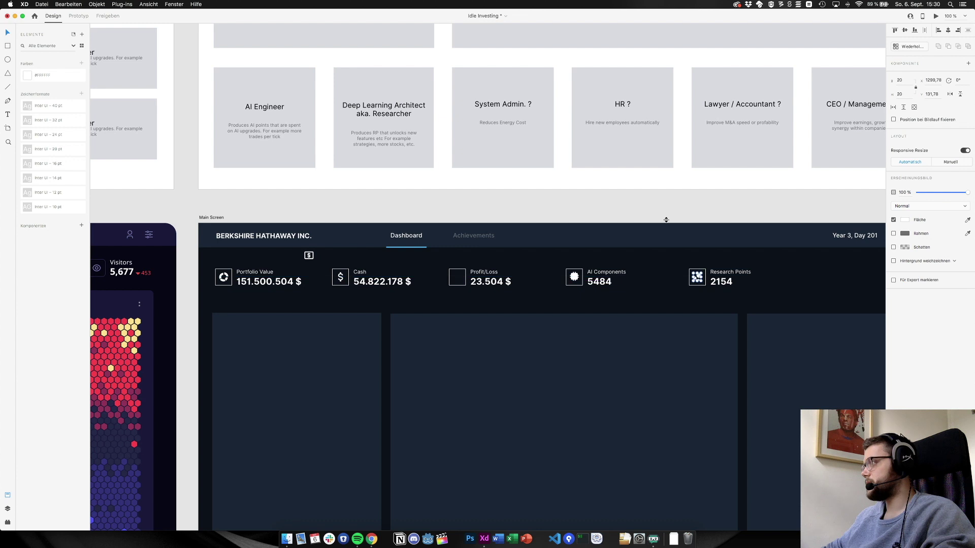
click(666, 219)
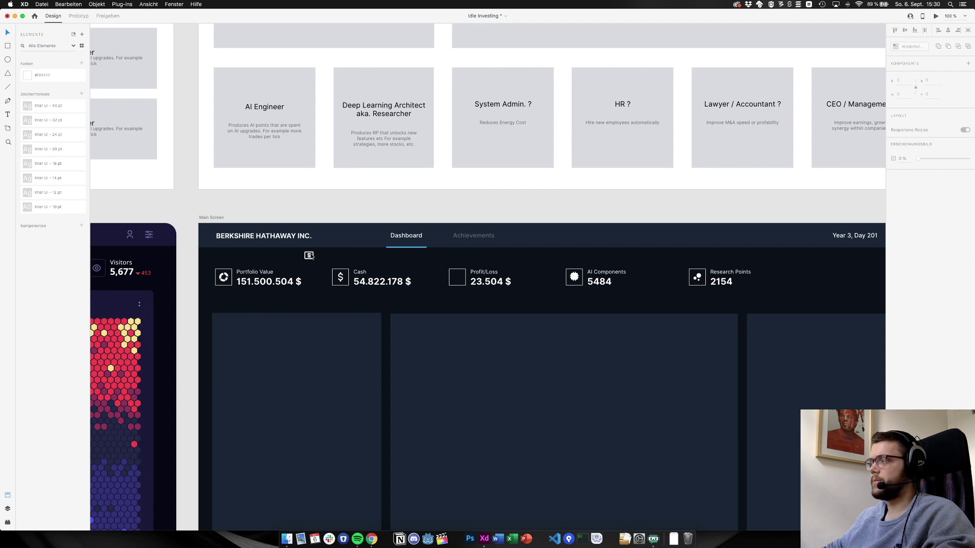
Import finance.svg from the Downloads folder into the Profit/Loss square
key(super+Tab)
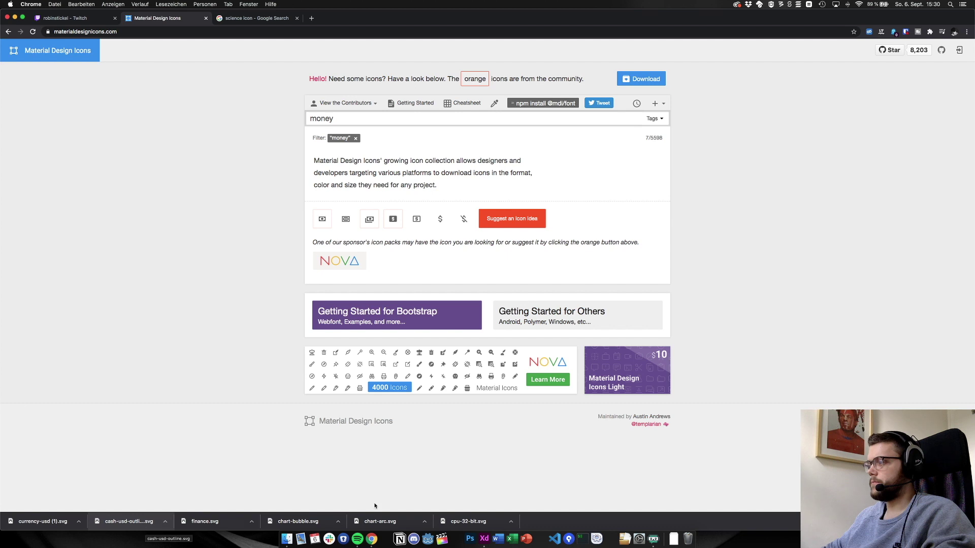
click(673, 540)
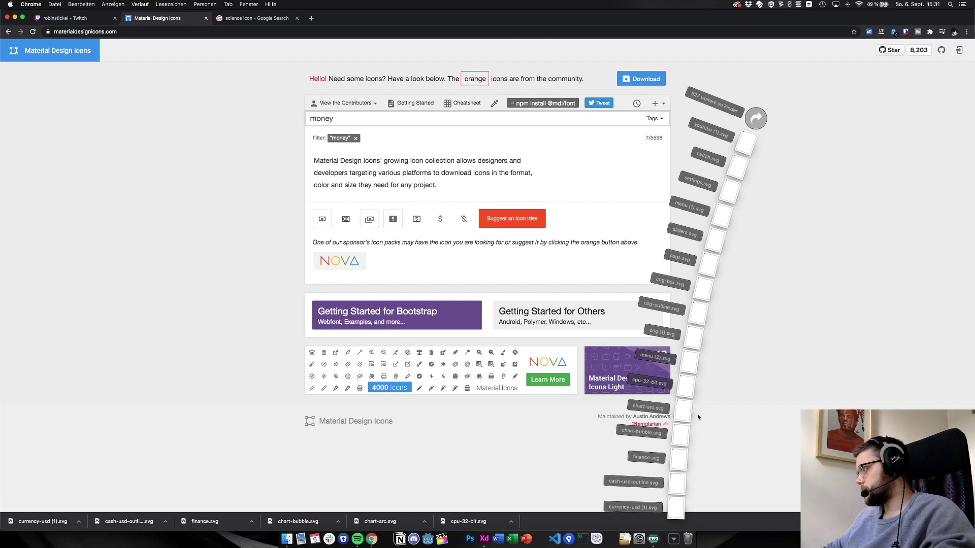
drag(679, 457, 460, 279)
key(super+Tab)
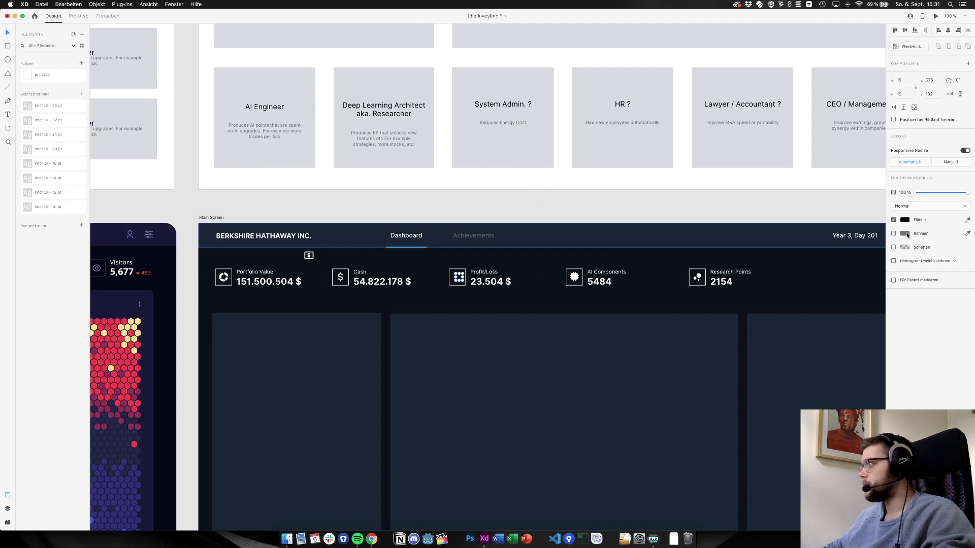
Change the fill of the finance icon in the Profit/Loss square to white
click(906, 220)
drag(833, 203, 702, 105)
click(634, 176)
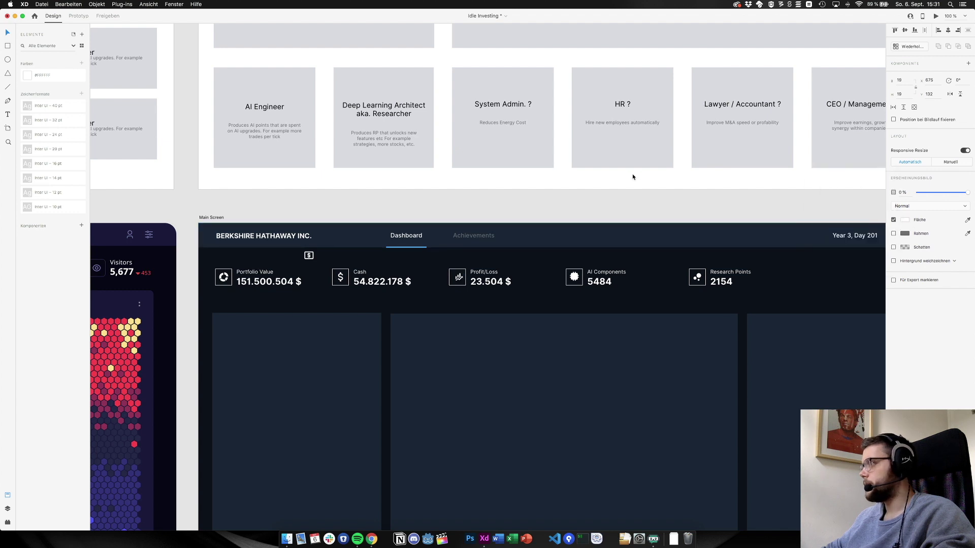
Resize the finance icon in the Profit/Loss square to 20 × 20
click(459, 280)
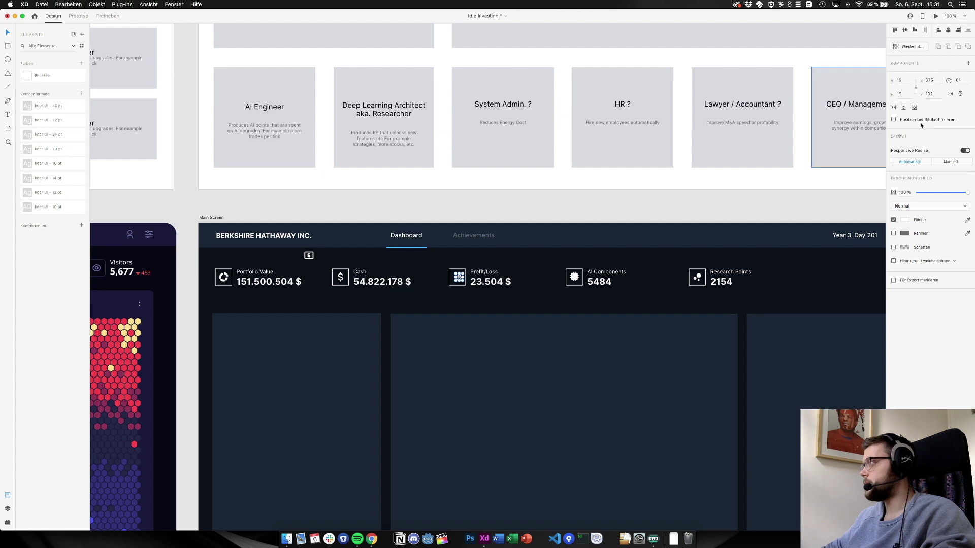
double_click(902, 80)
text(20)
key(Return)
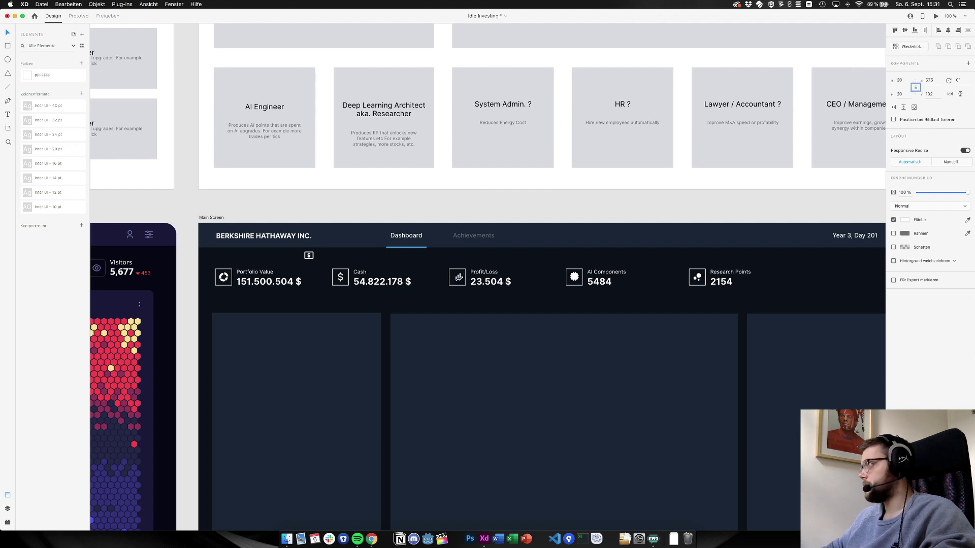
click(529, 197)
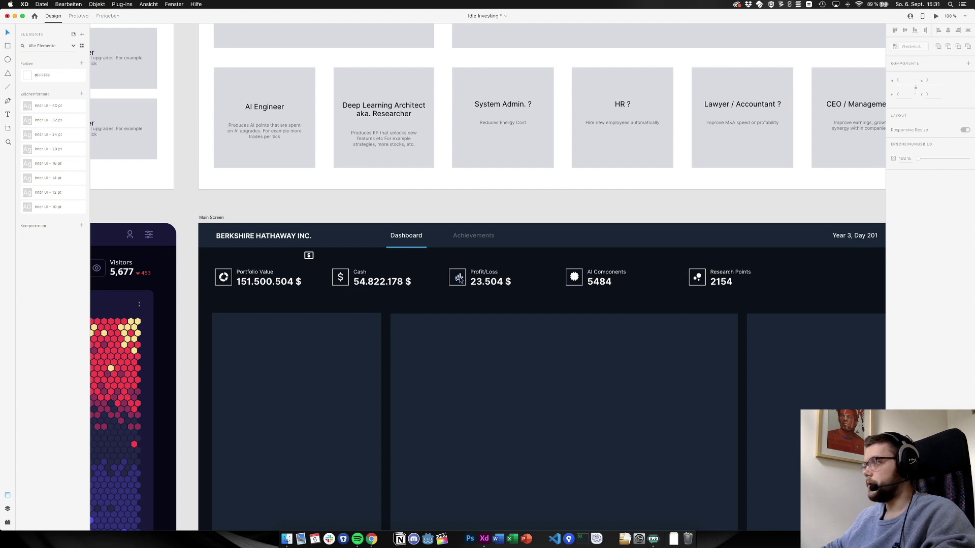
Centre the finance icon horizontally within the Profit/Loss square
click(460, 279)
scroll(459, 280, up, 2)
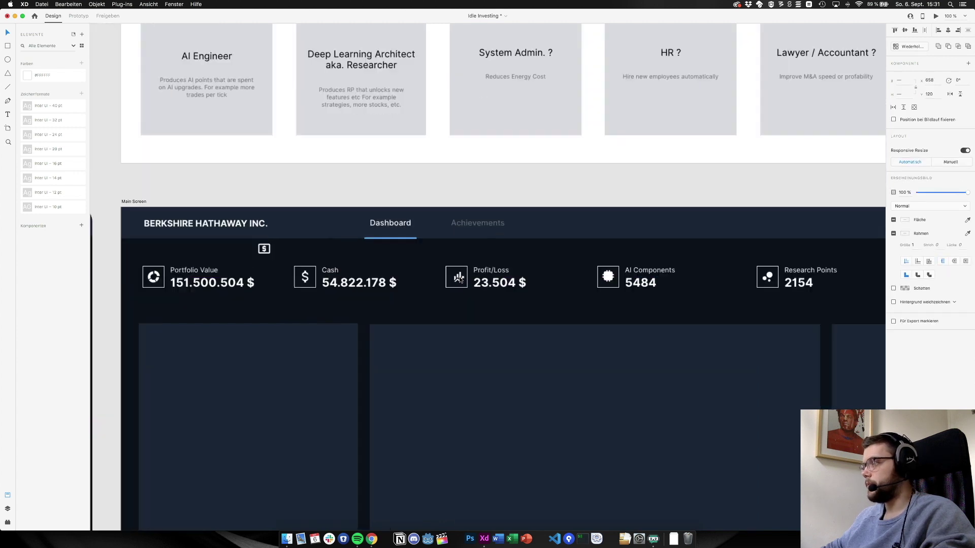
scroll(460, 279, up, 5)
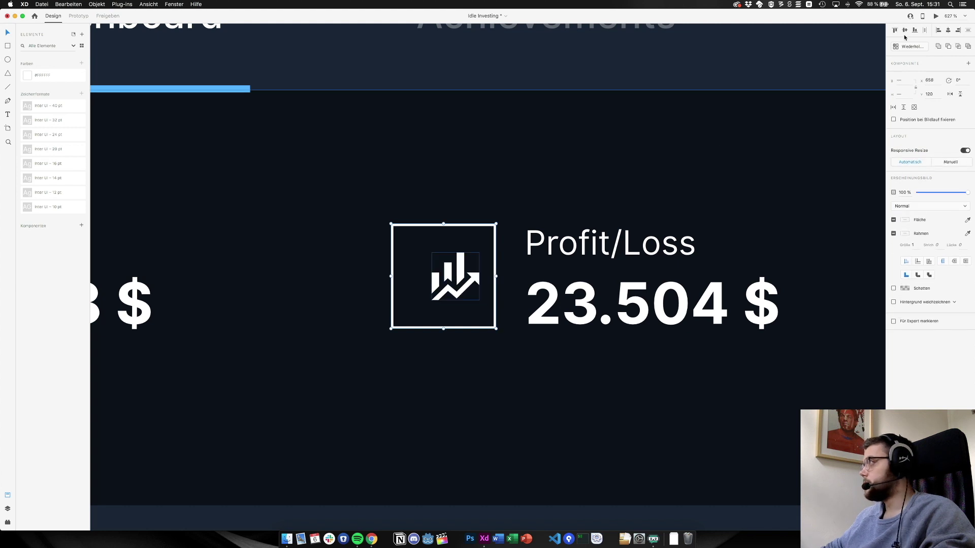
click(948, 31)
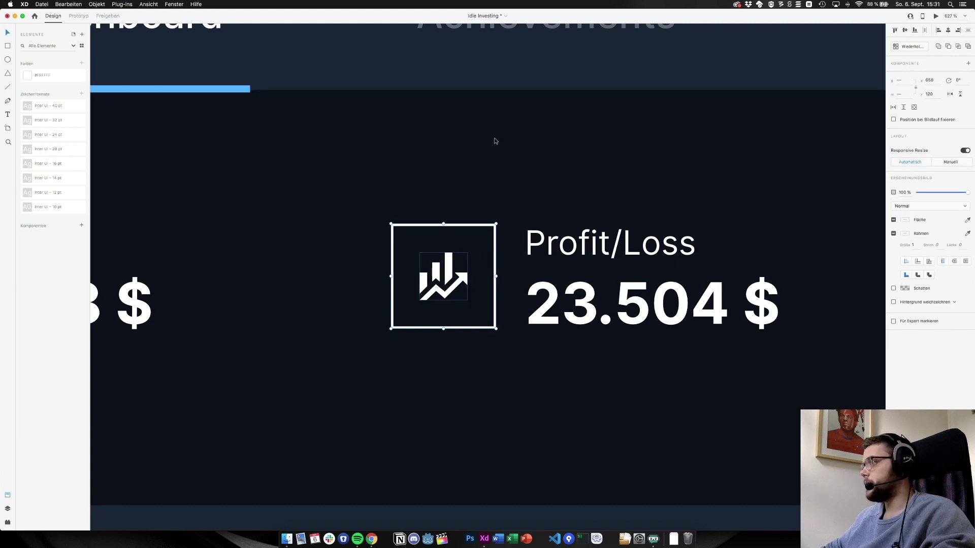
key(super+1)
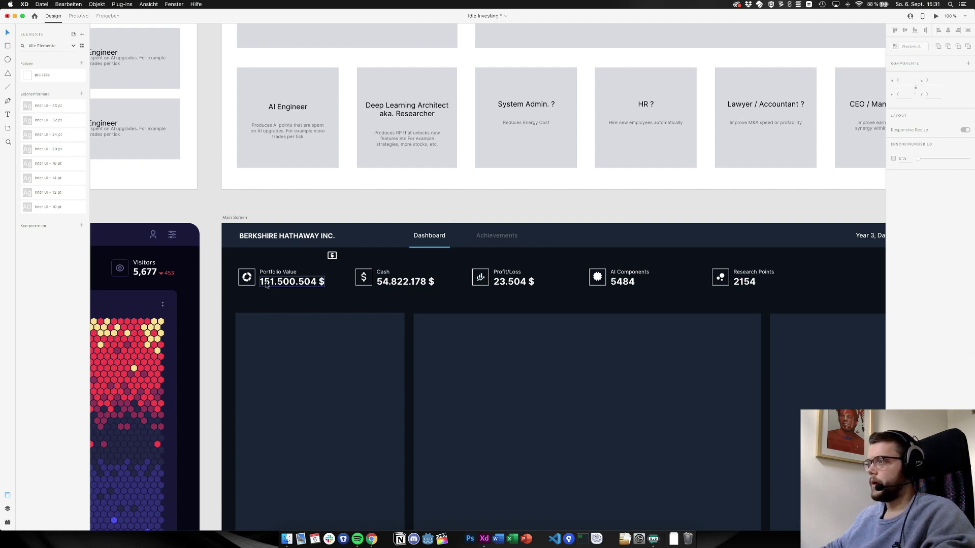
key(super+Tab)
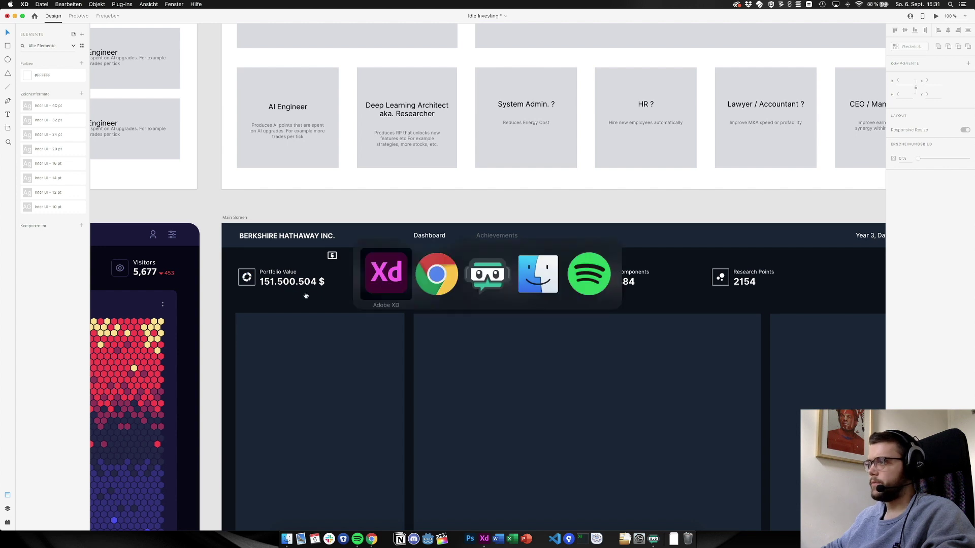
key(super+Tab)
key(Tab)
key(super+Tab)
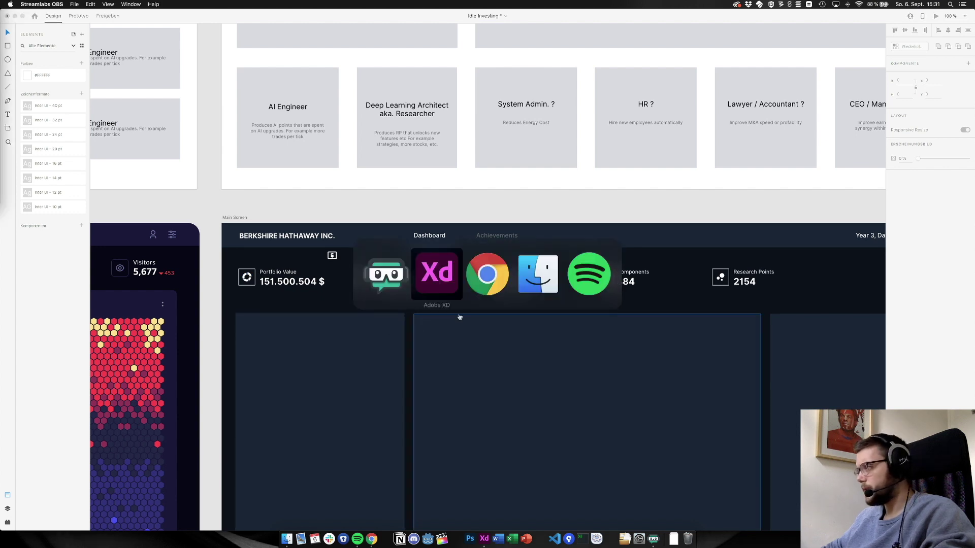
click(492, 287)
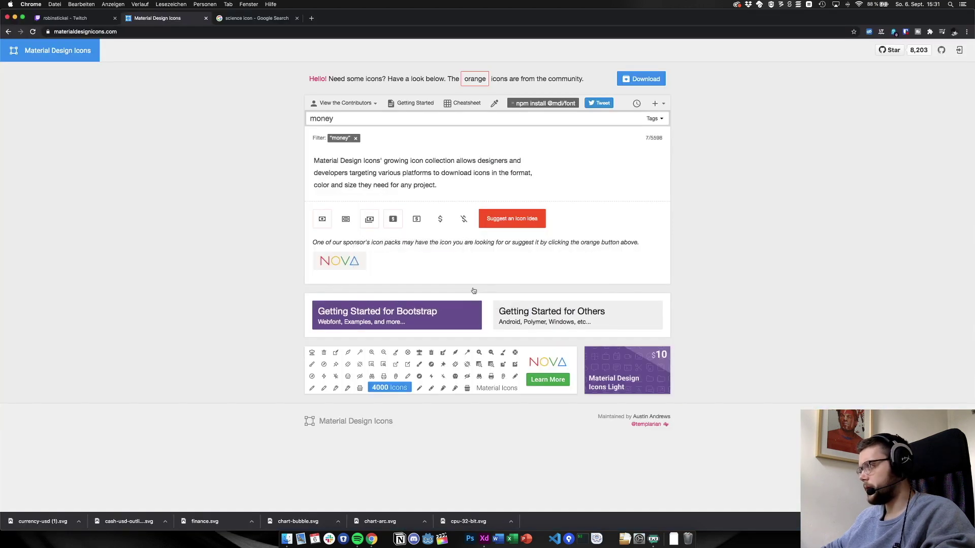
key(super+Tab)
key(Tab)
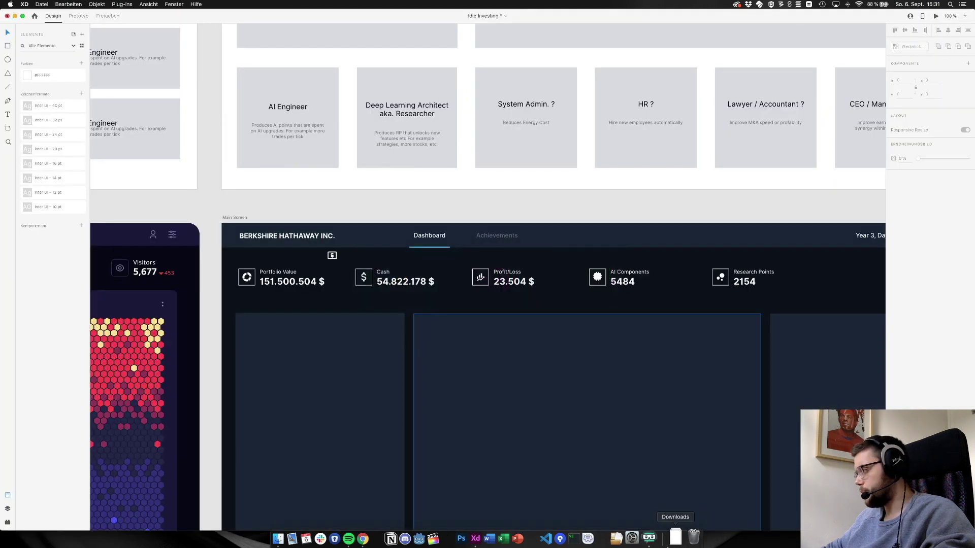
click(671, 538)
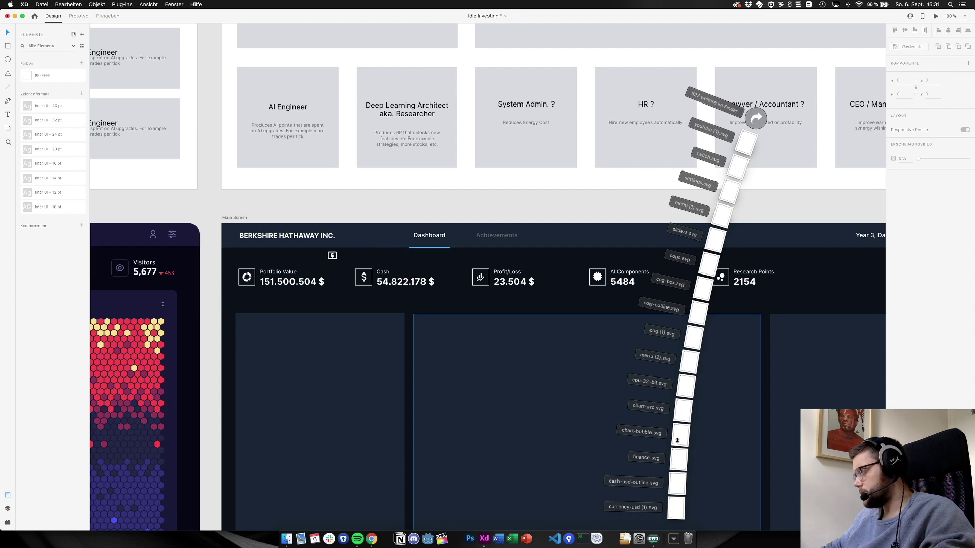
drag(677, 441, 502, 209)
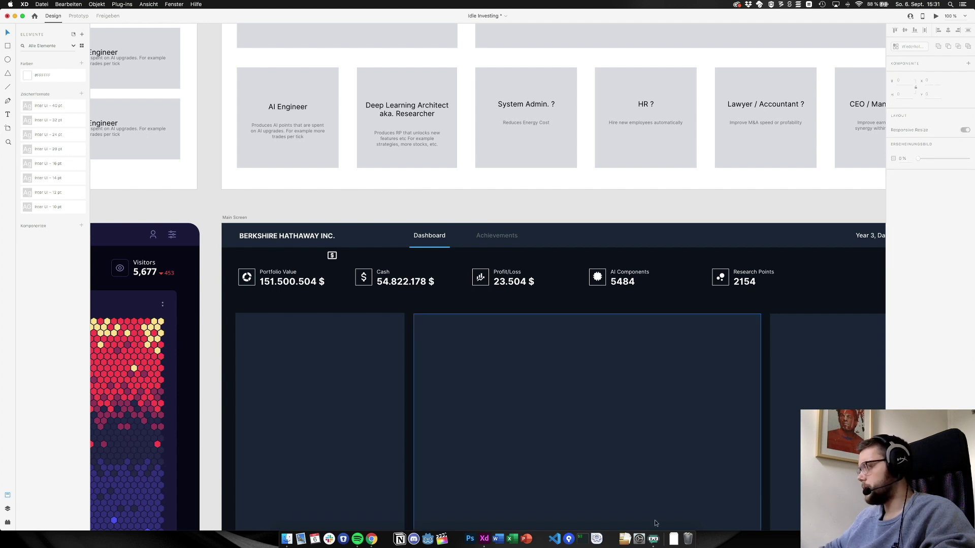
click(673, 540)
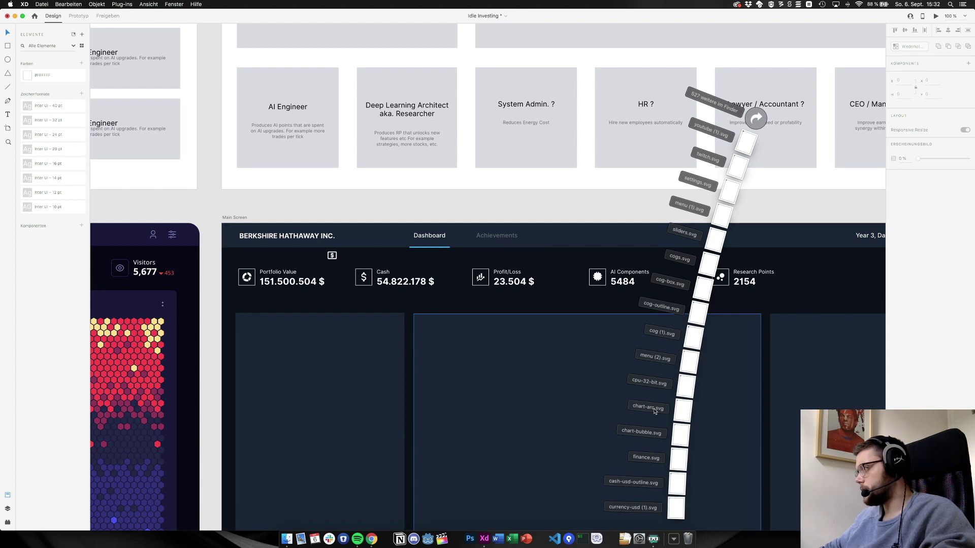
click(683, 409)
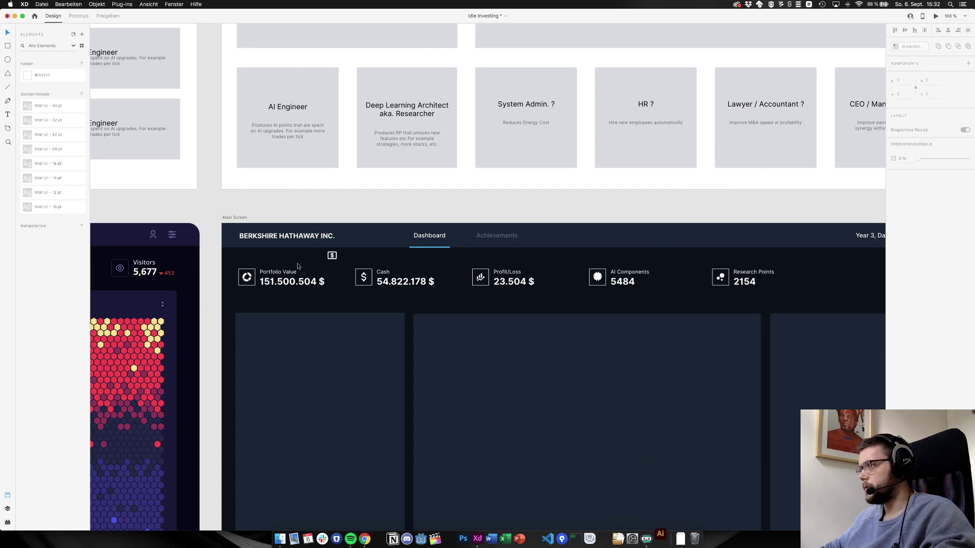
click(247, 277)
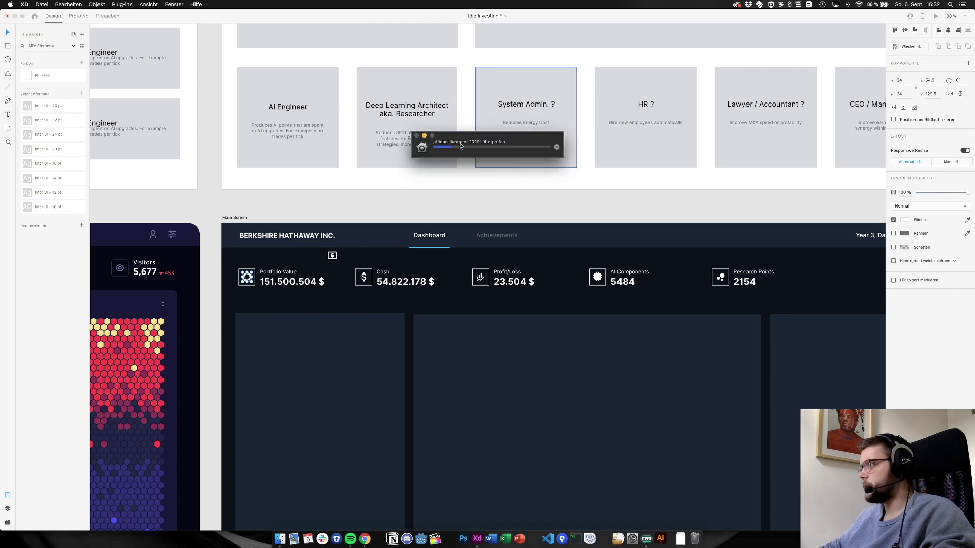
right_click(665, 545)
click(669, 508)
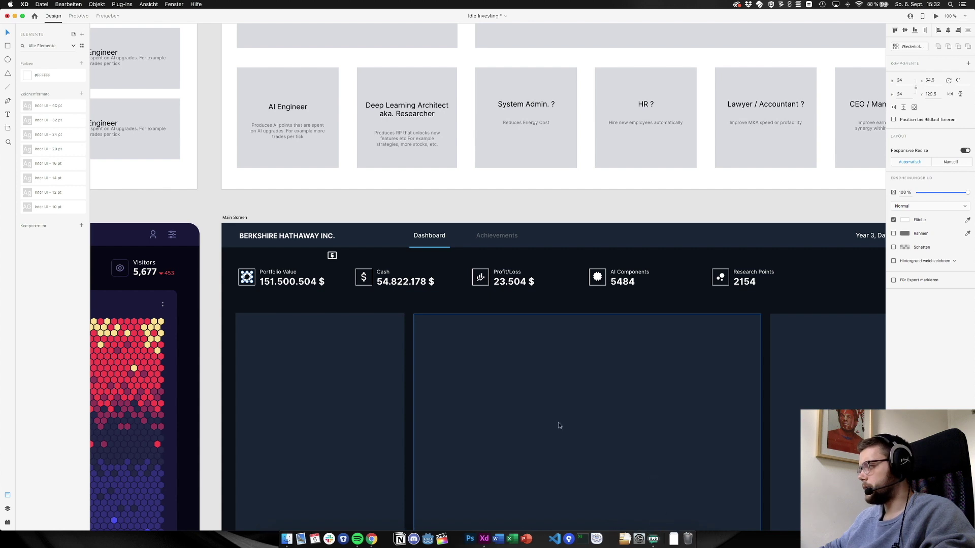
key(super+Tab)
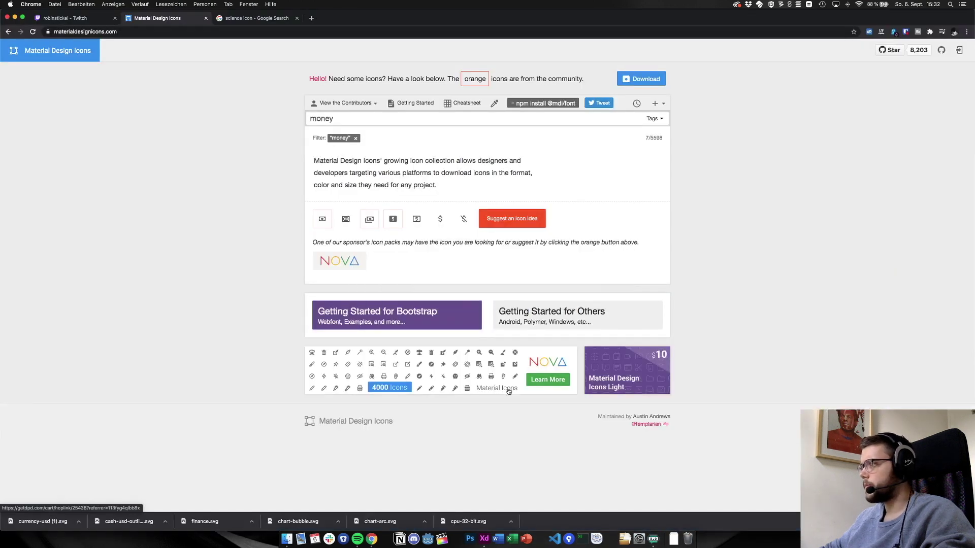
key(super+Tab)
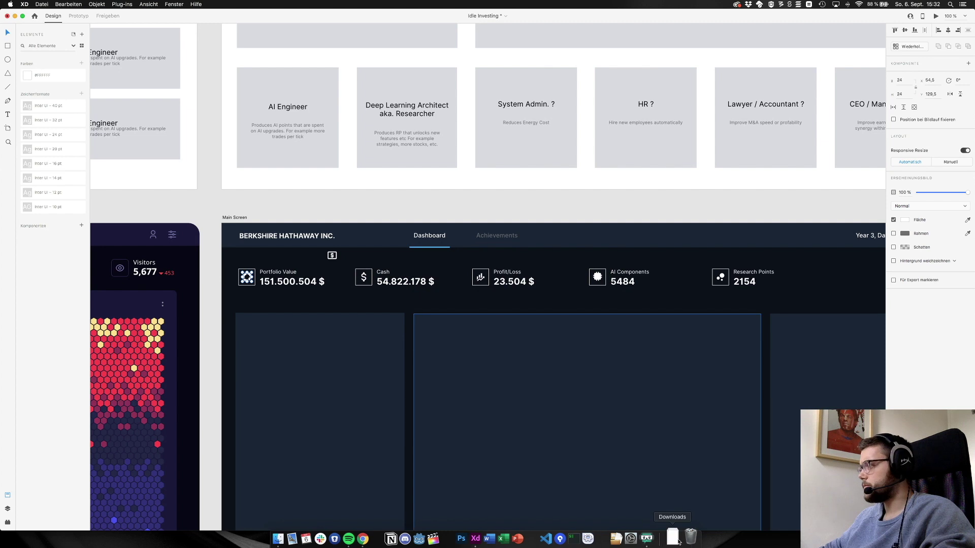
click(674, 536)
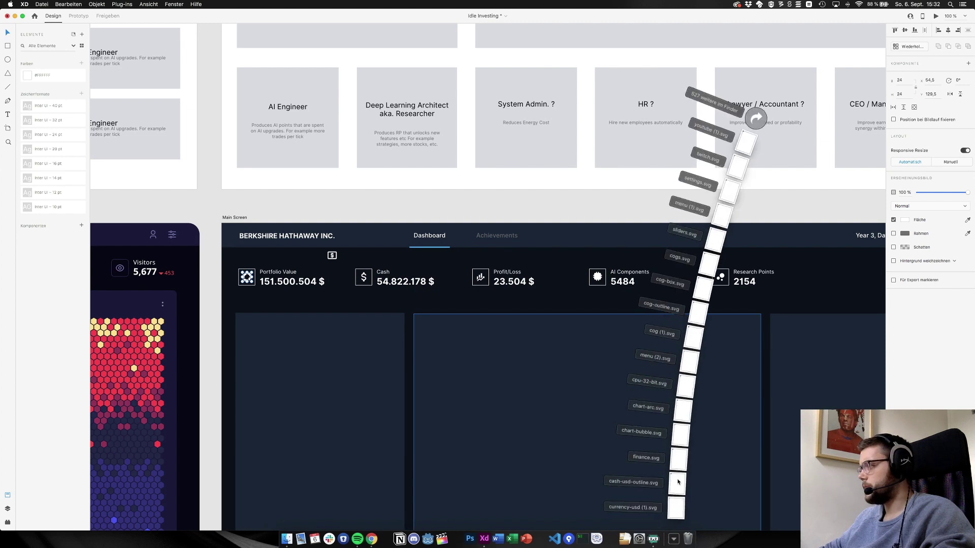
drag(680, 416, 506, 209)
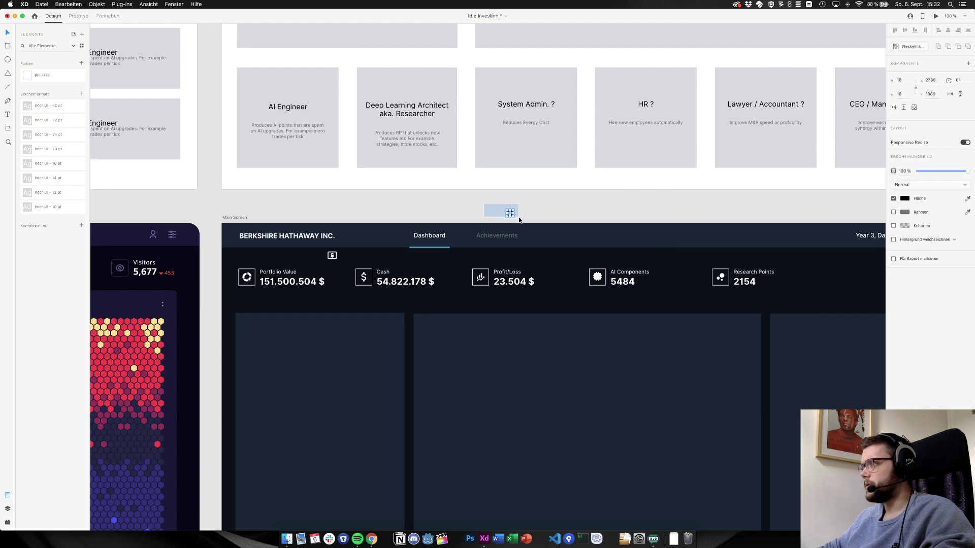
key(BackSpace)
Switch to Material Design Icons in Chrome, search for "pie" and download the chart-pie icon as SVG
key(super+Tab)
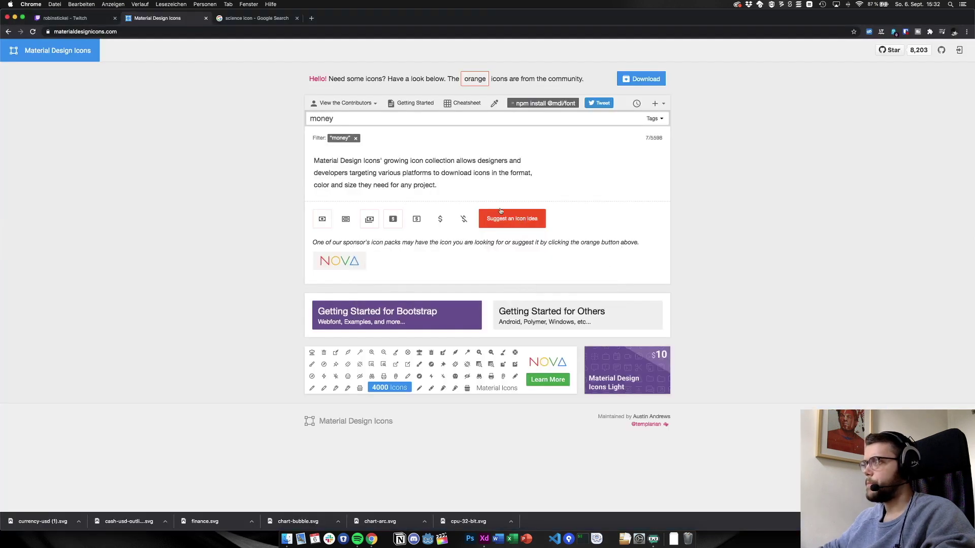
double_click(462, 115)
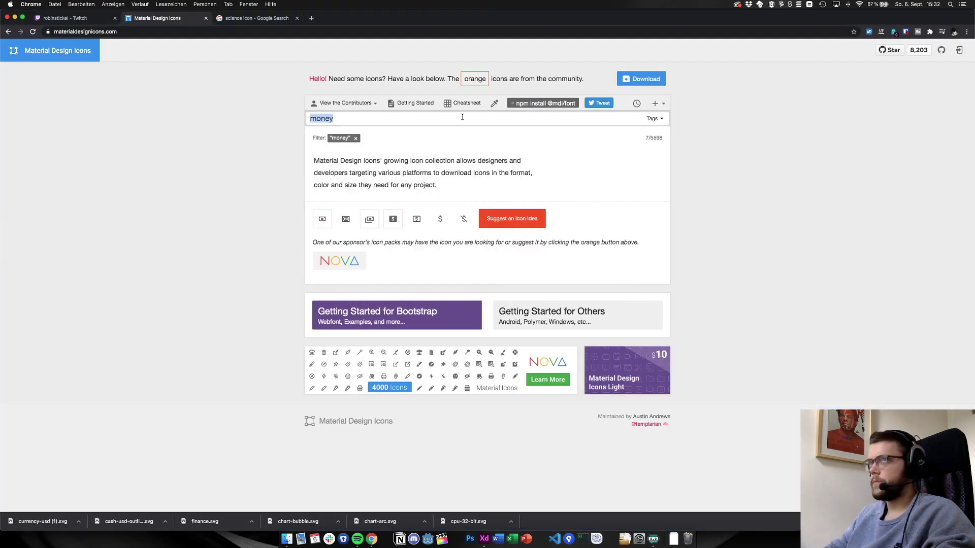
text(pie)
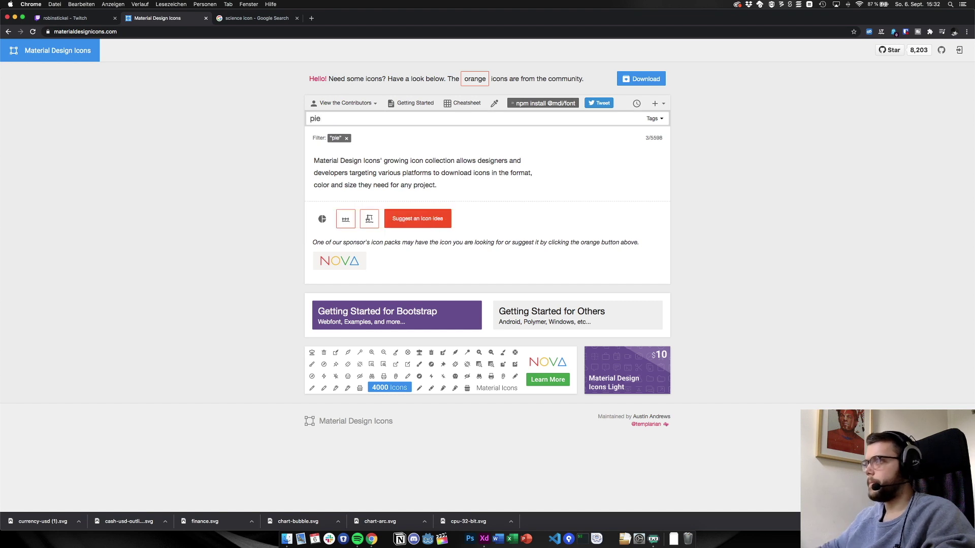
click(323, 219)
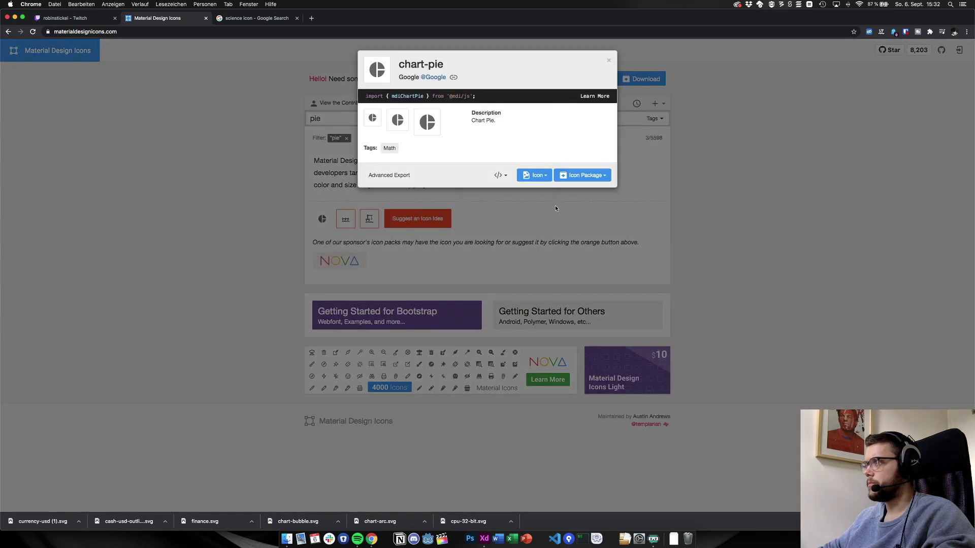
click(587, 179)
click(584, 216)
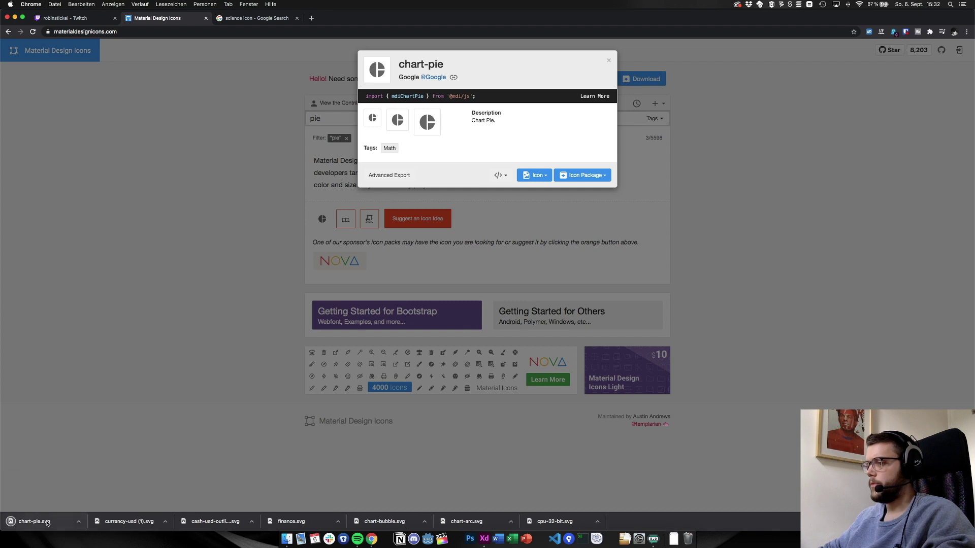
Import chart-pie.svg above the Main Screen artboard in XD and move the donut chart icon out of the Portfolio Value square
drag(47, 523, 290, 321)
key(super+Tab)
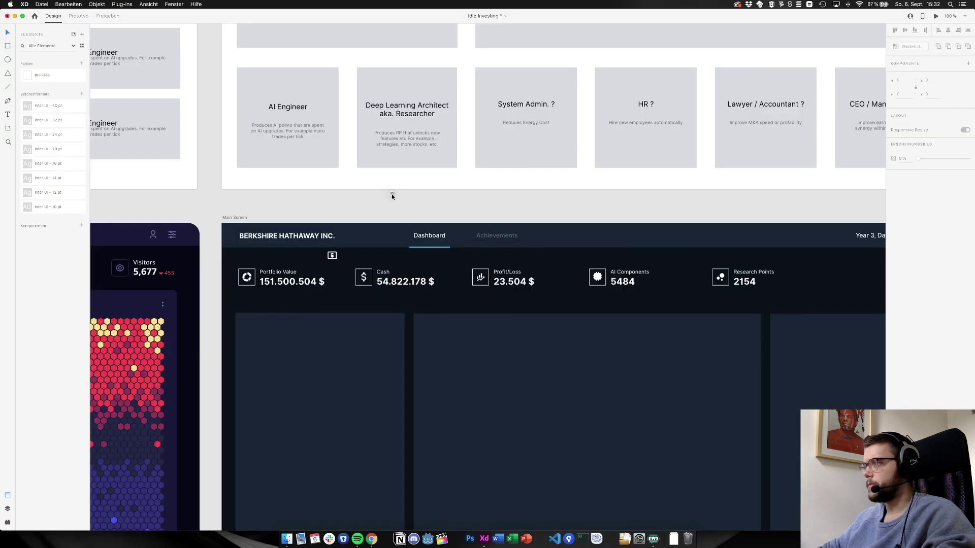
drag(419, 204, 419, 206)
drag(248, 277, 291, 255)
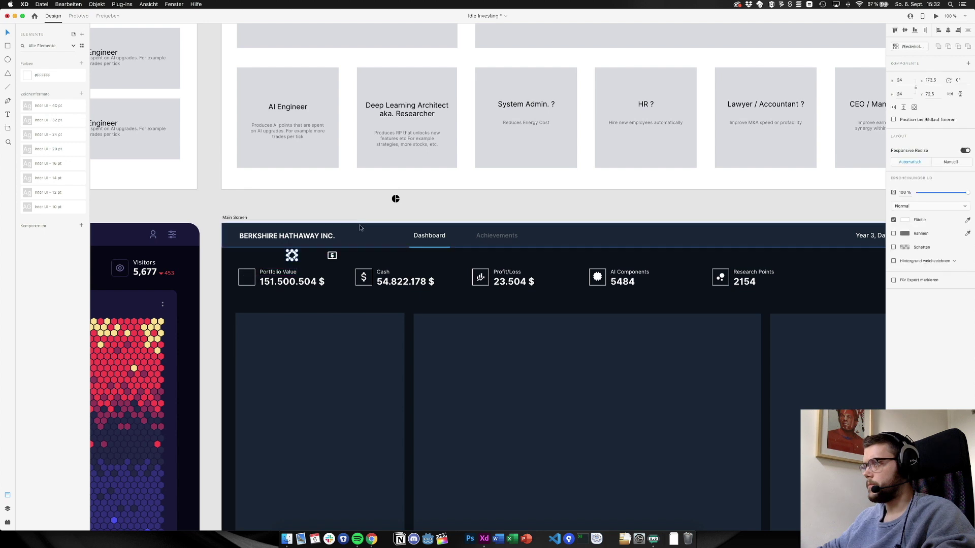
Place the pie chart icon in the Portfolio Value square at 20 × 20 and fill it white
click(248, 277)
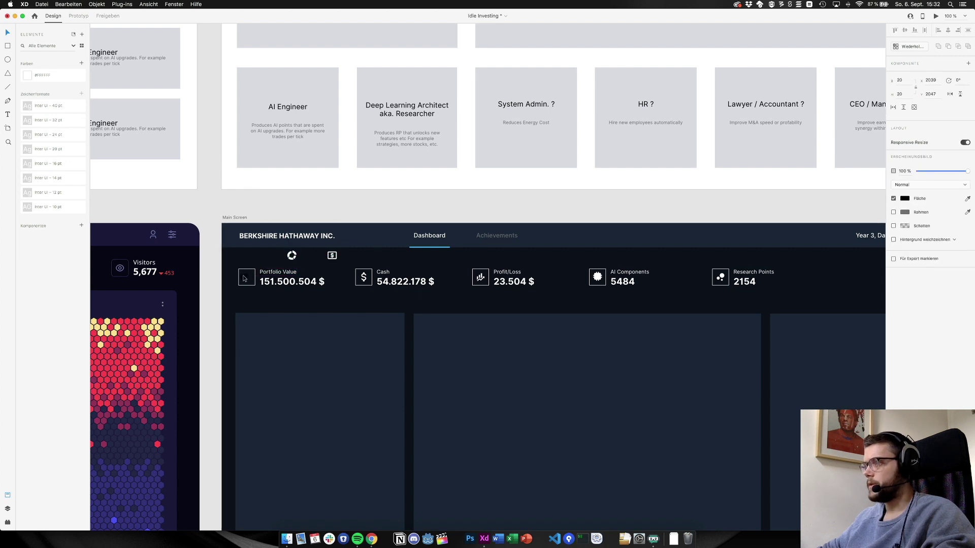
click(905, 219)
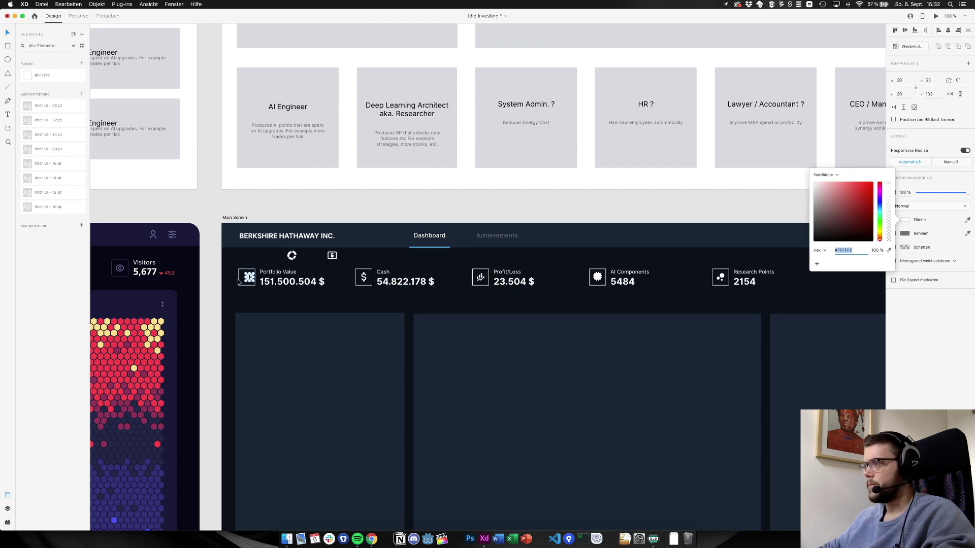
key(Escape)
key(Escape)
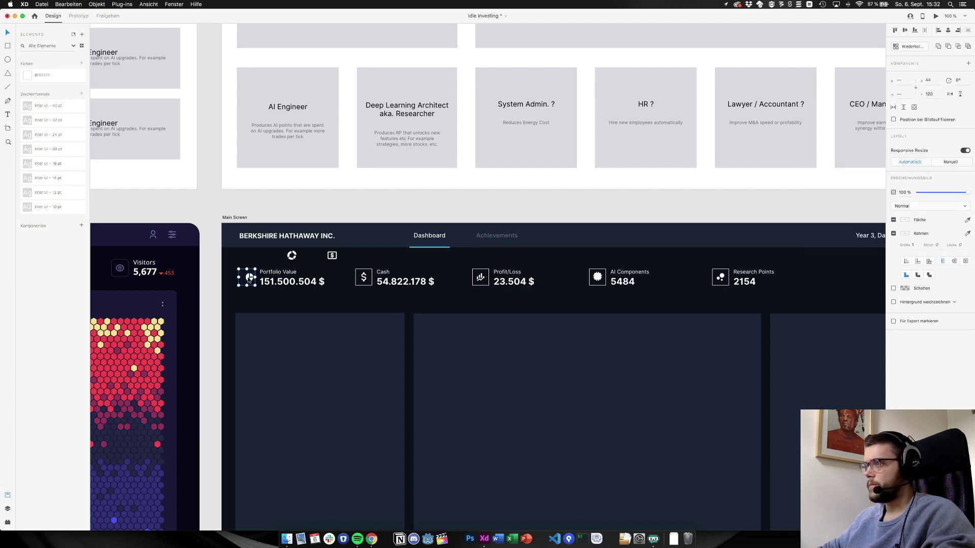
Shift the Portfolio Value square with its pie chart icon to x 46 and centre the icon inside the square
double_click(246, 279)
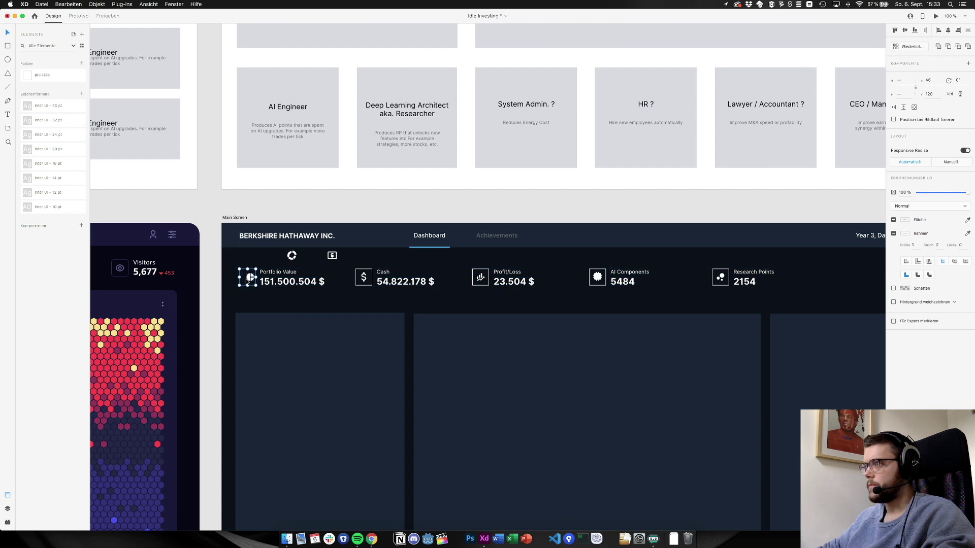
click(215, 280)
double_click(251, 280)
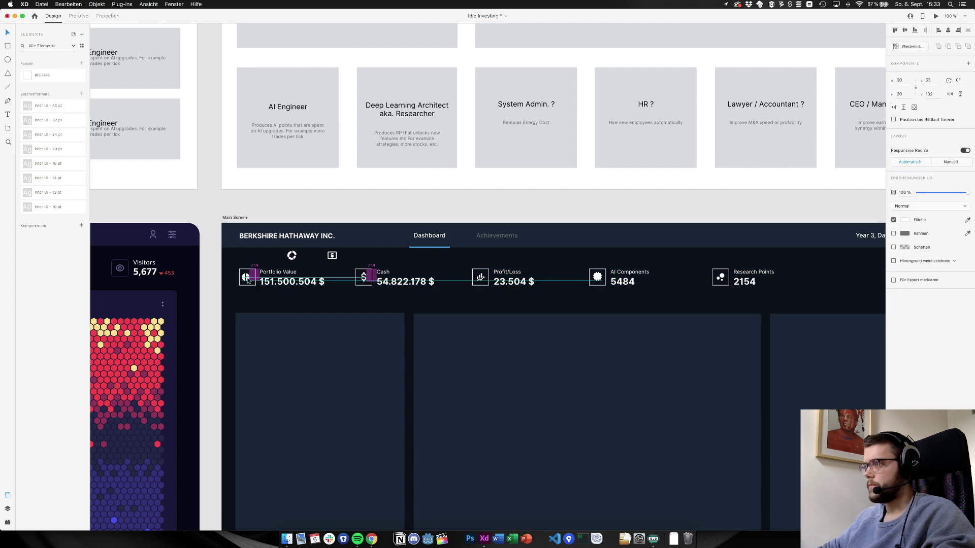
click(204, 283)
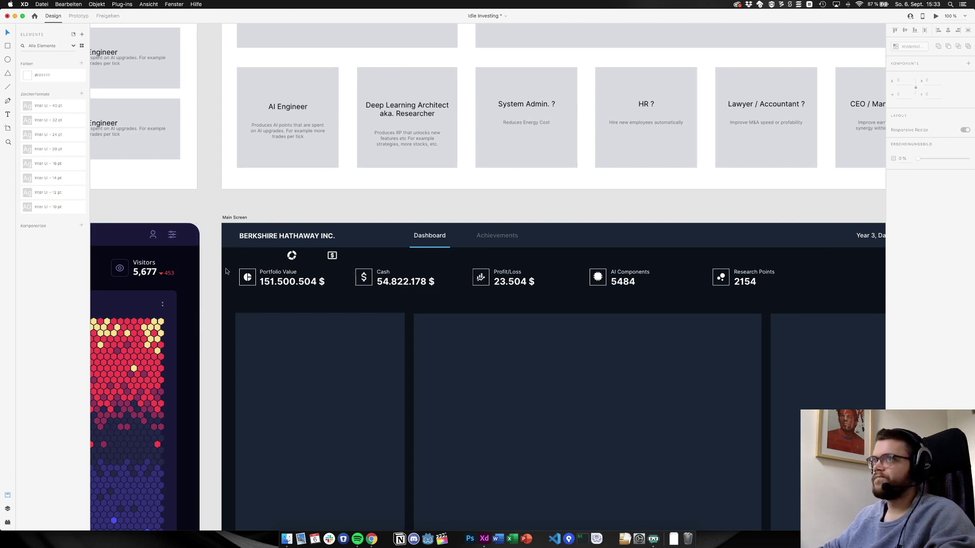
Nudge the upper-right segment's anchor points of the donut chart icon inward, closer to the rest of the ring
scroll(228, 269, up, 5)
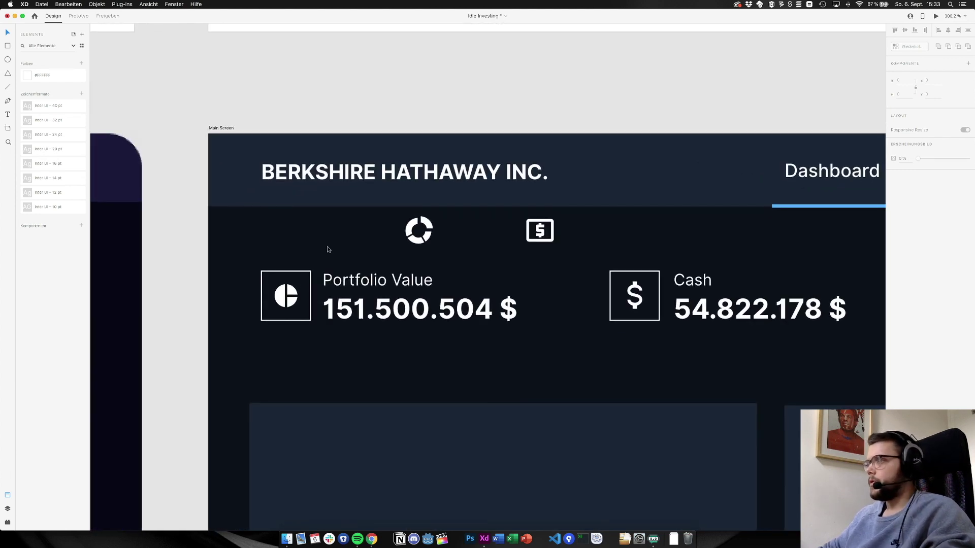
click(414, 228)
scroll(414, 229, up, 8)
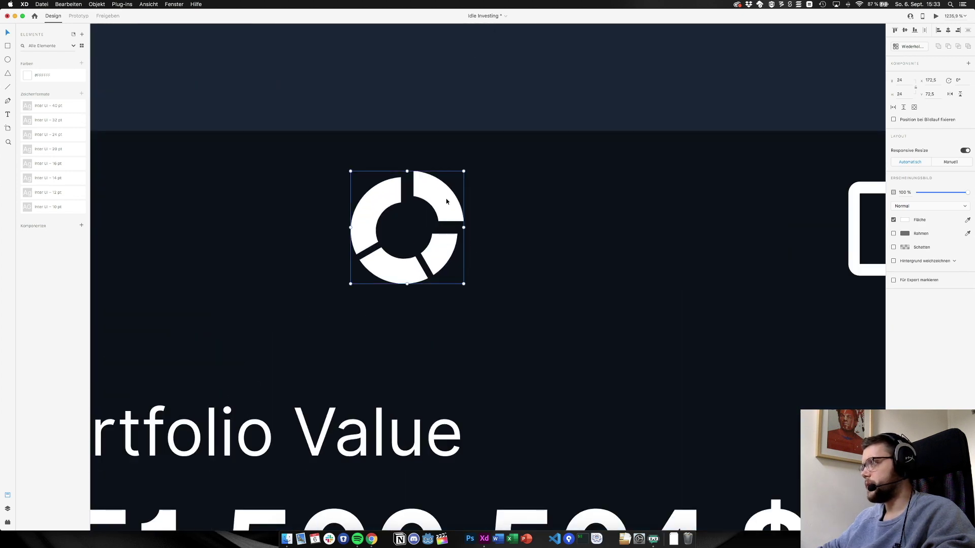
double_click(446, 203)
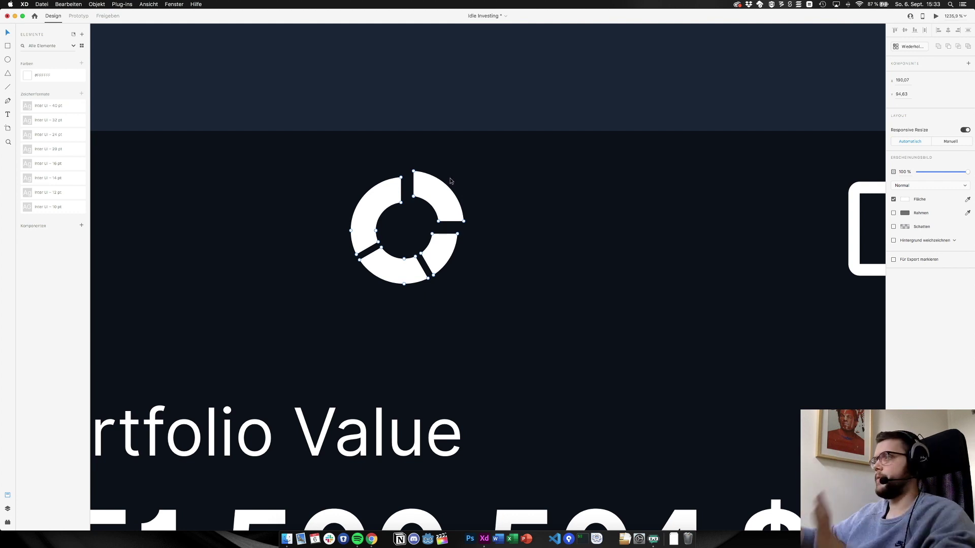
drag(408, 160, 479, 230)
key(Right)
key(Left)
key(Left)
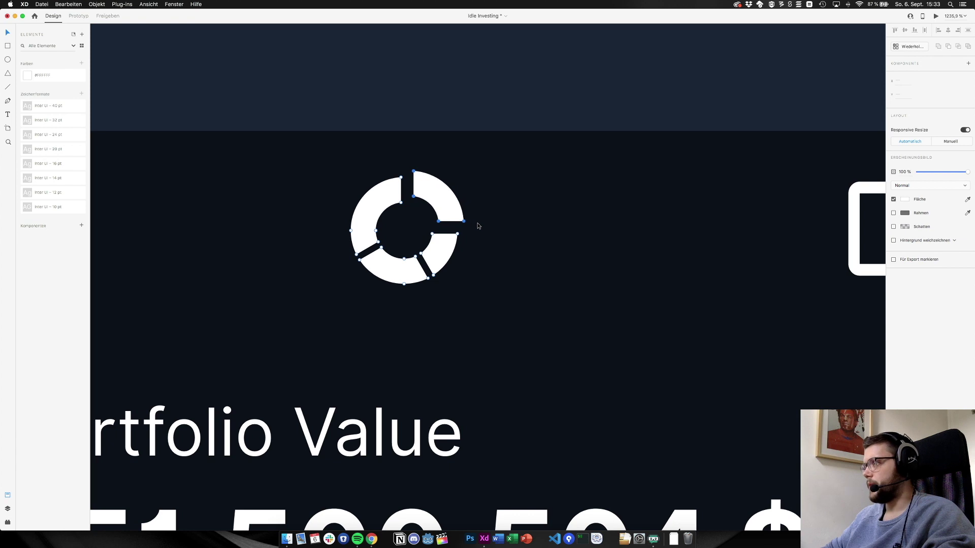
key(Down)
key(Left)
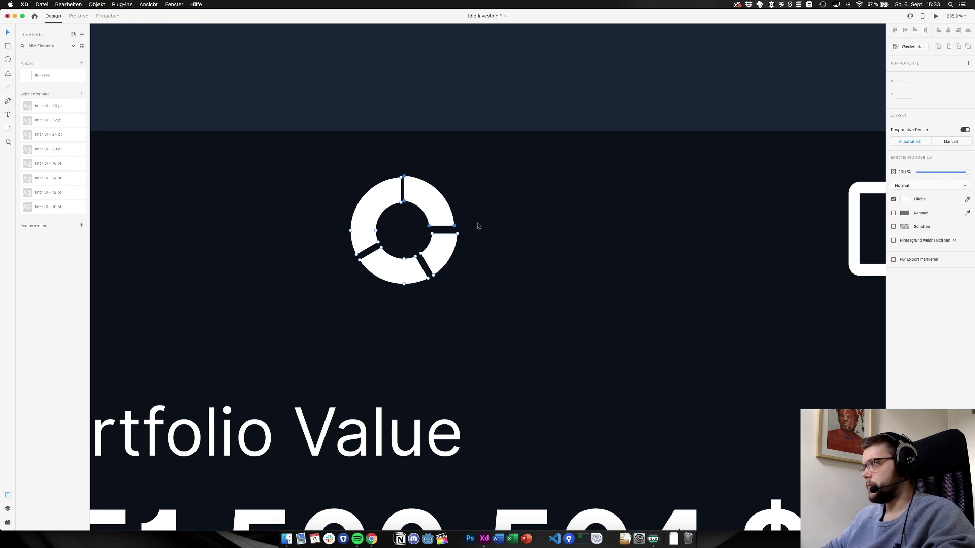
key(Right)
key(Down)
key(Left)
key(Right)
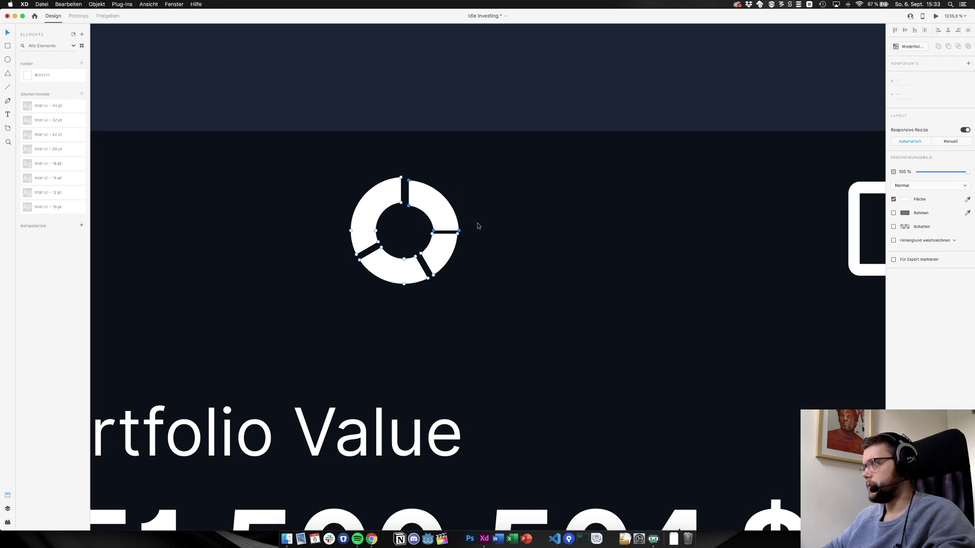
key(Escape)
Fine-tune the donut icon's upper-right segment so its edges line up with the neighbouring segments and the gaps are even
scroll(440, 203, up, 5)
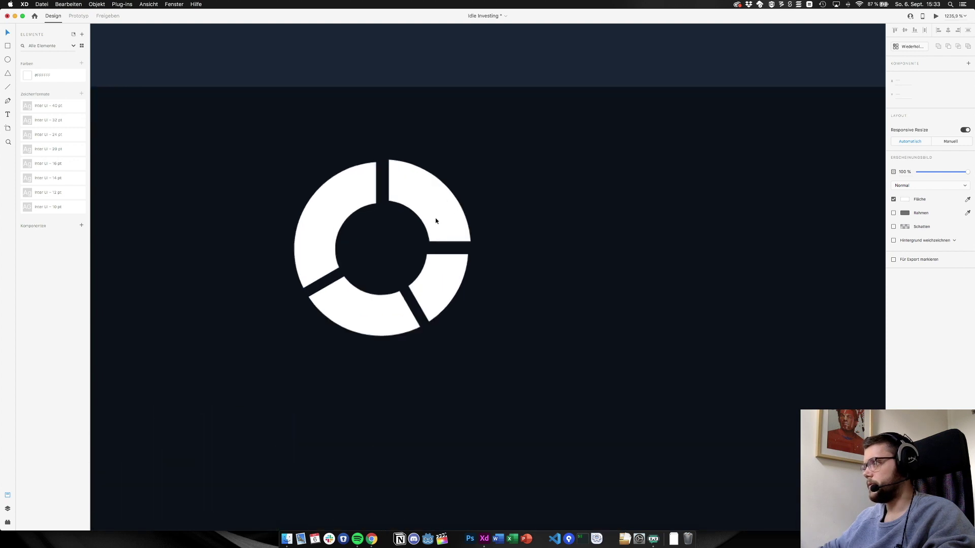
double_click(431, 207)
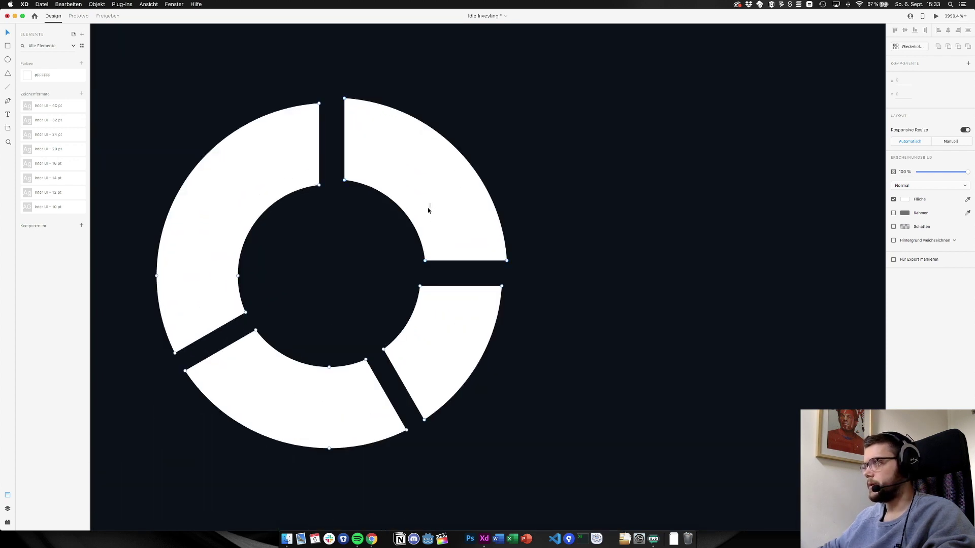
drag(330, 87, 525, 267)
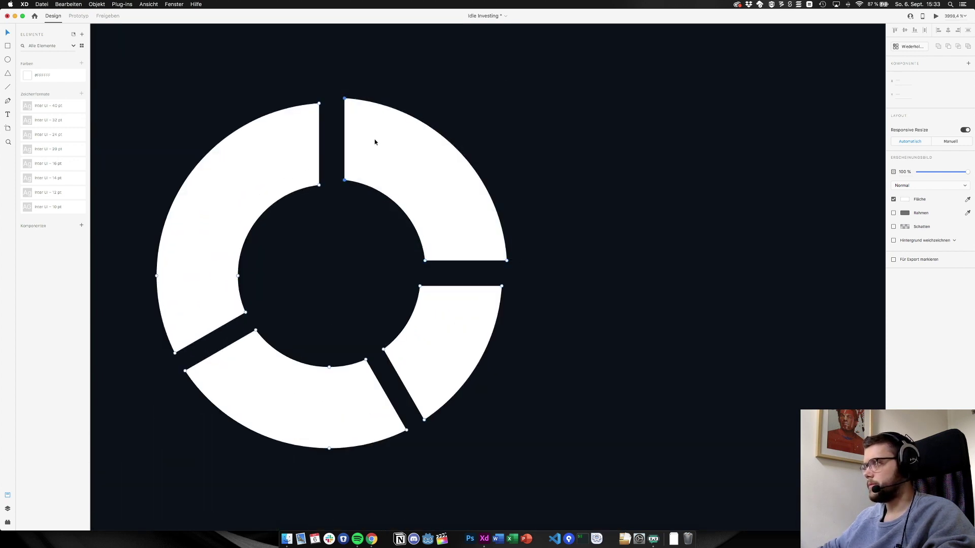
drag(330, 90, 501, 268)
click(524, 274)
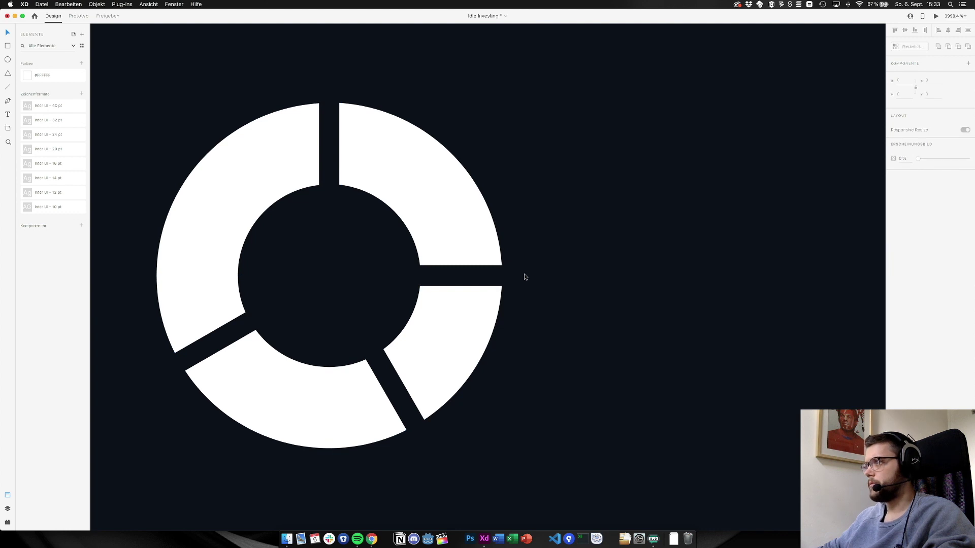
key(super+1)
scroll(511, 294, up, 5)
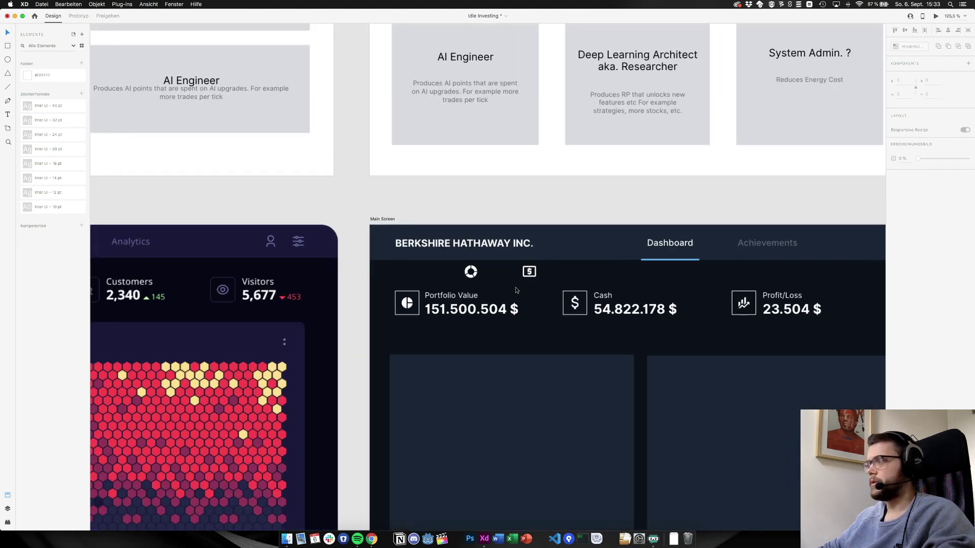
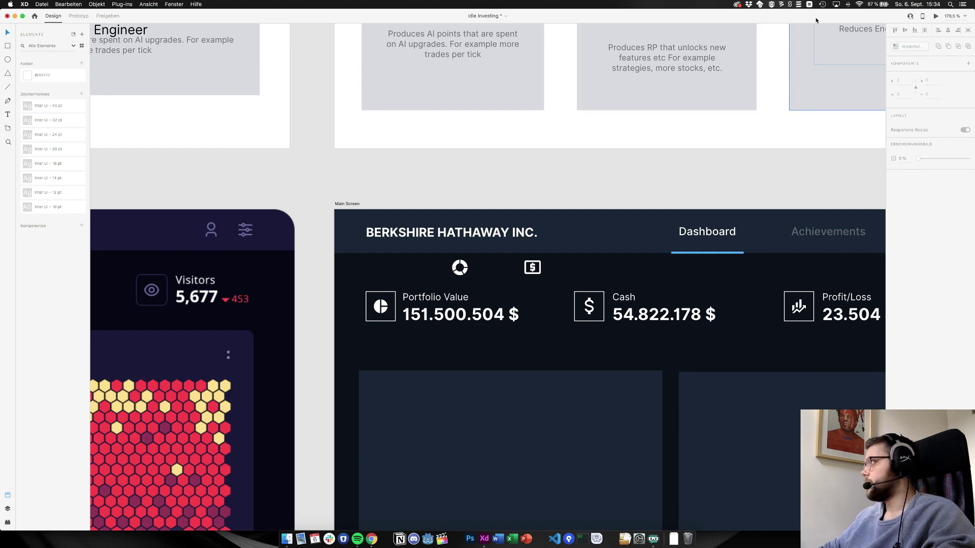
Check the mouse in the system's Bluetooth device list
click(847, 5)
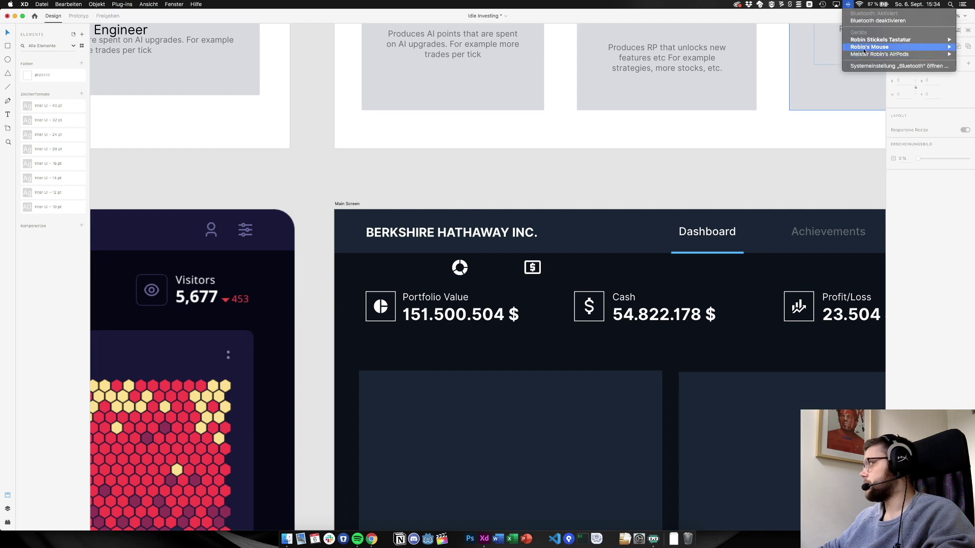
mouse_move(864, 47)
click(583, 132)
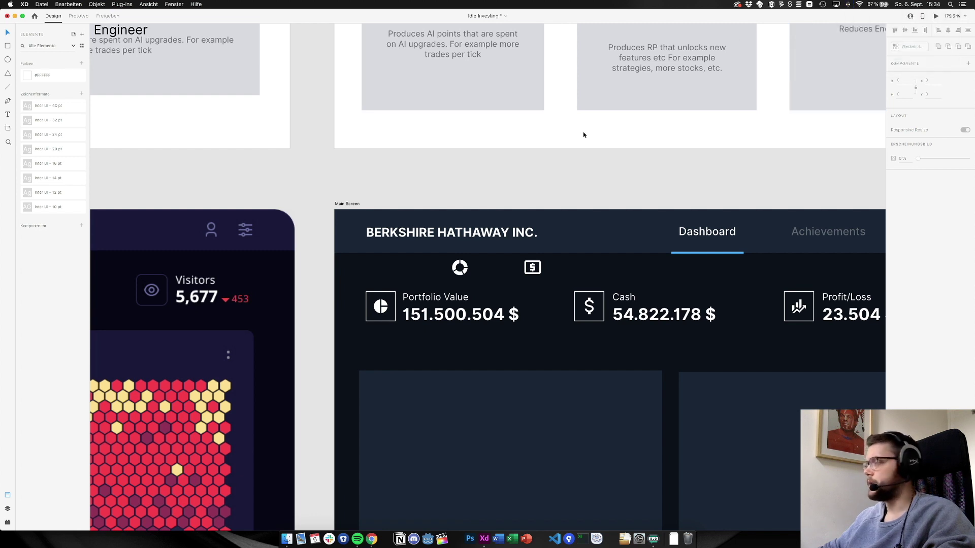
Delete the pie chart icon from the Portfolio Value square and select the donut chart icon above it
key(super+1)
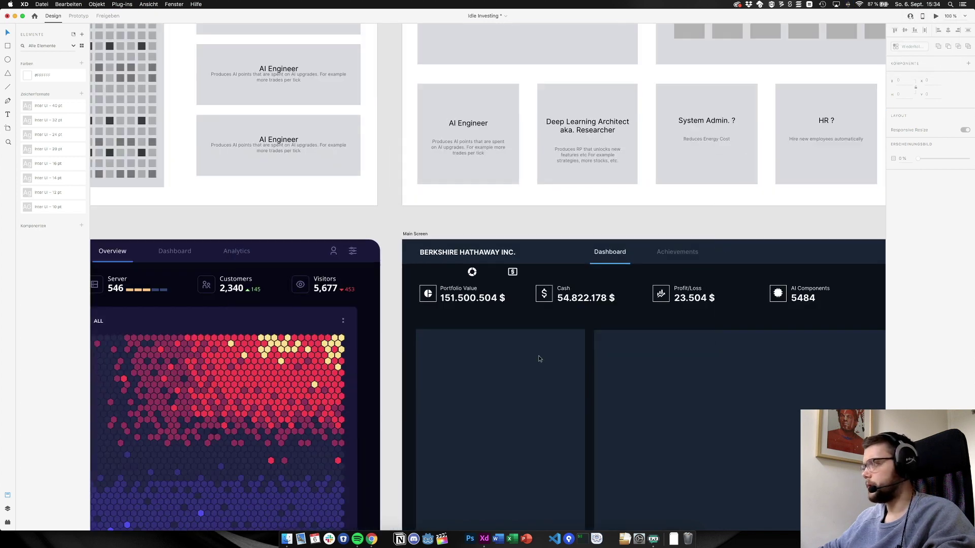
scroll(537, 350, right, 2)
scroll(391, 294, up, 5)
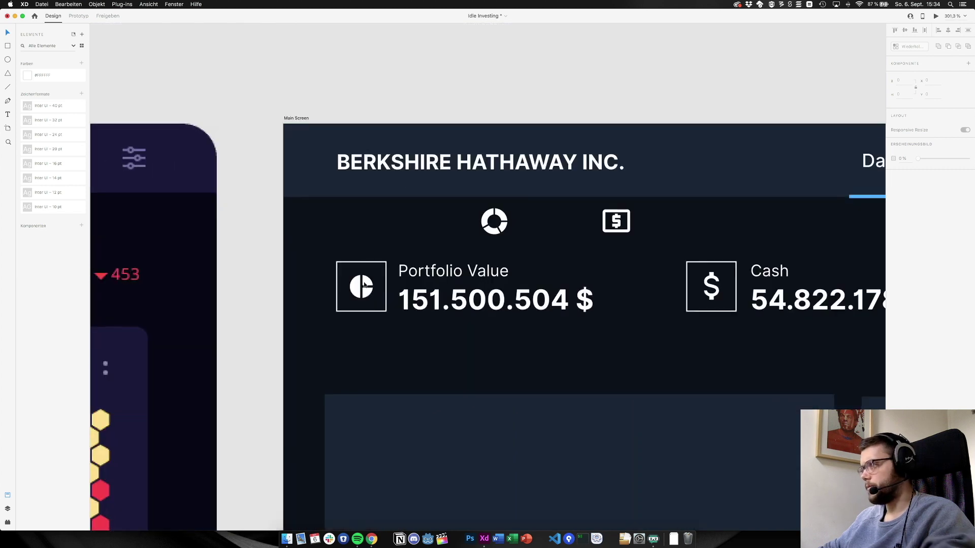
click(390, 294)
key(Delete)
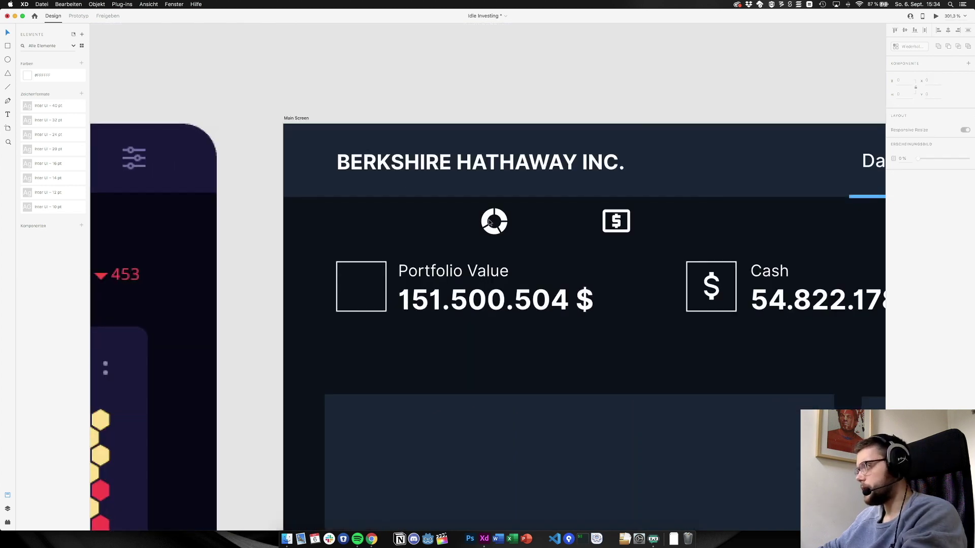
click(487, 221)
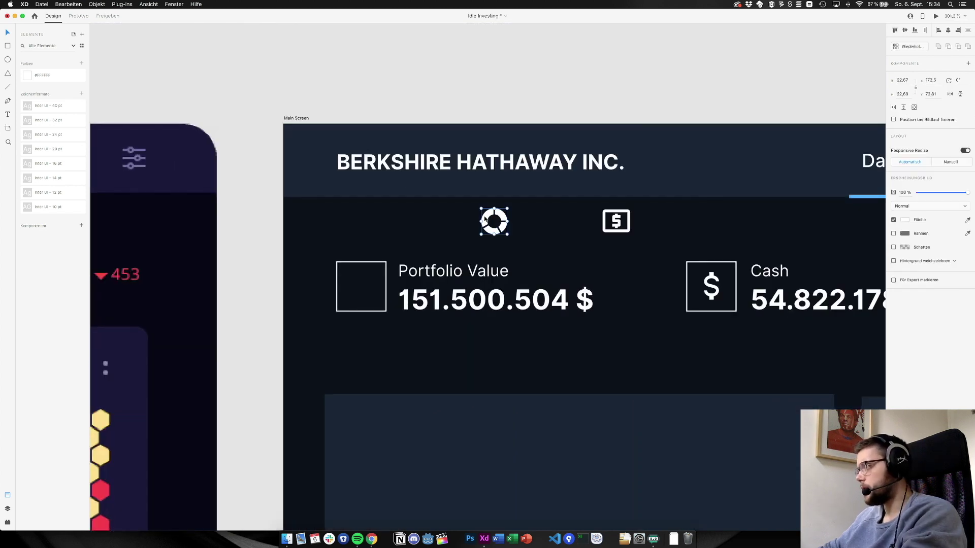
Set the donut chart icon's width and height to 22 and centre it in the Portfolio Value square
click(911, 79)
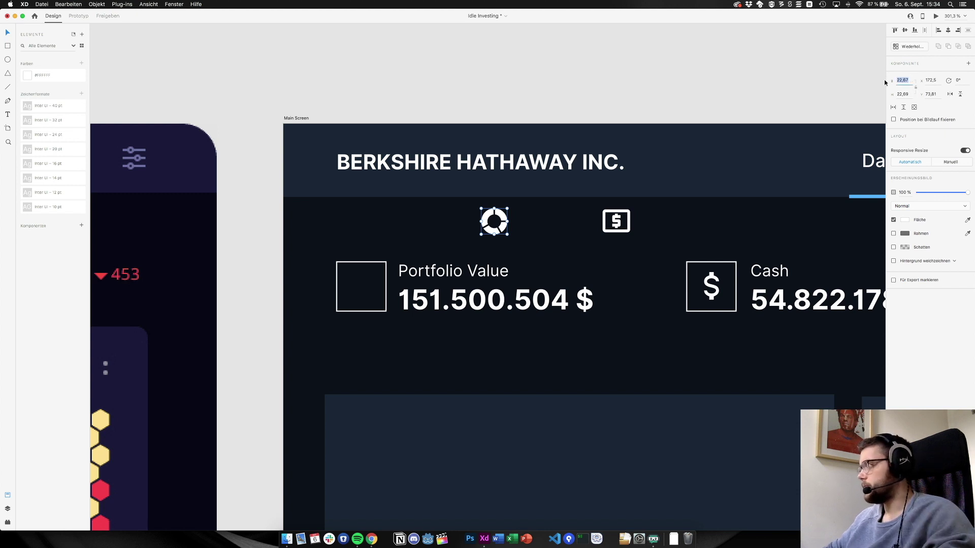
text(22)
key(Tab)
text(22)
key(Tab)
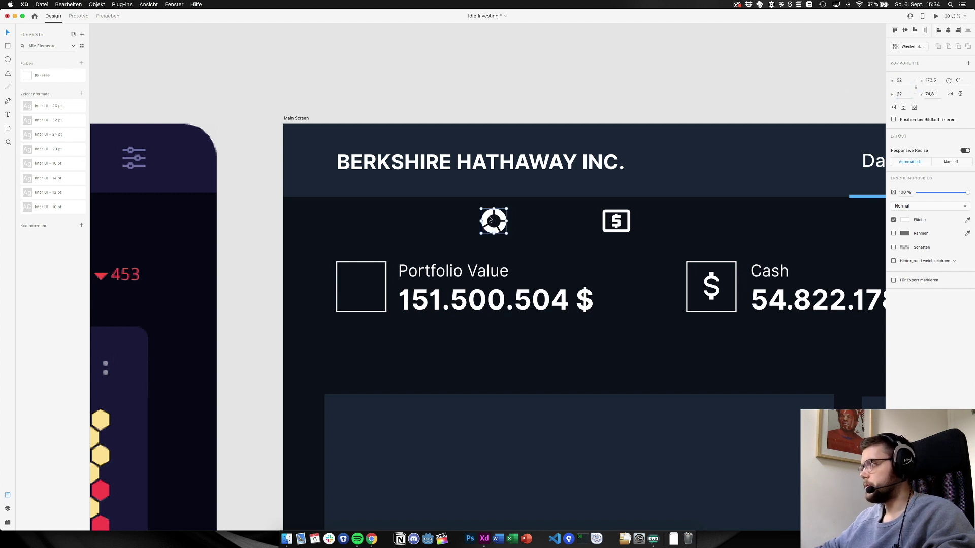
drag(492, 219, 360, 286)
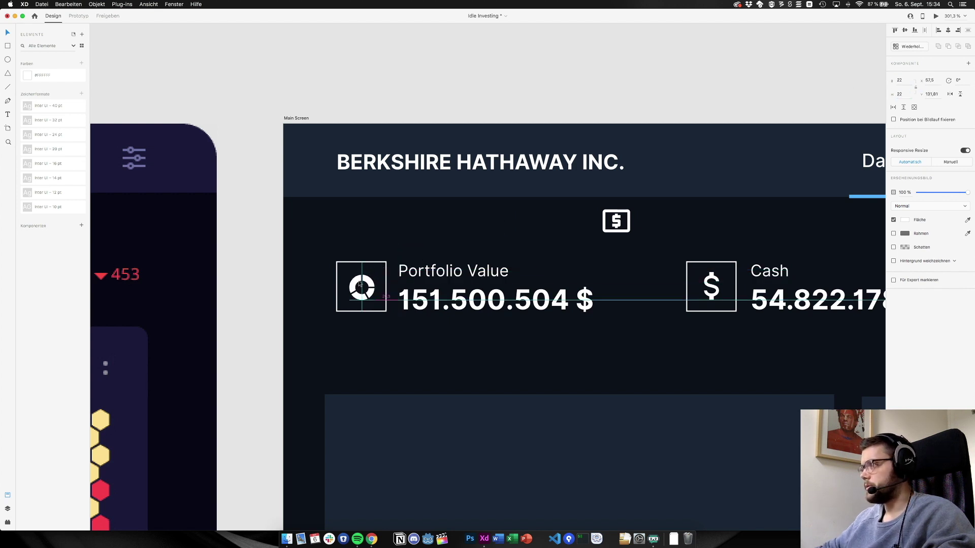
click(265, 277)
key(super+1)
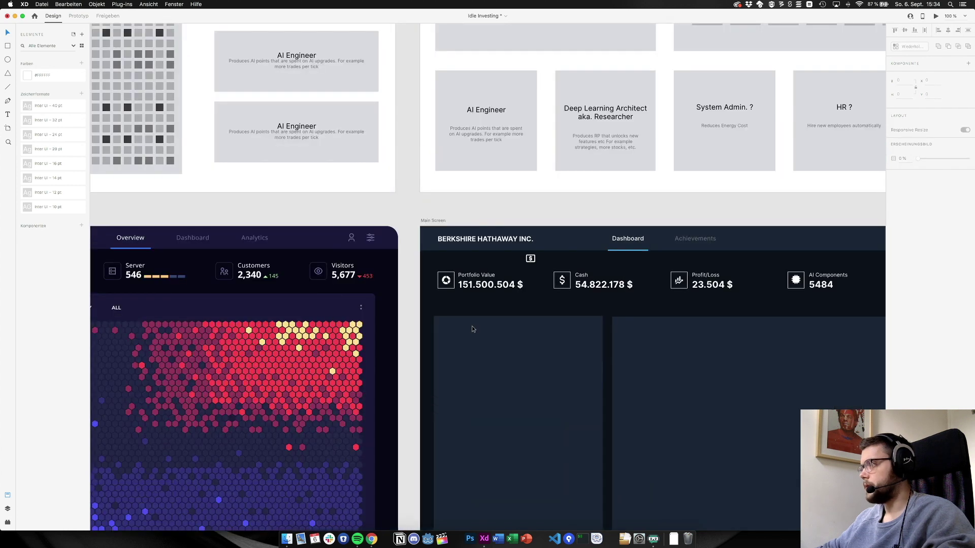
scroll(471, 329, right, 10)
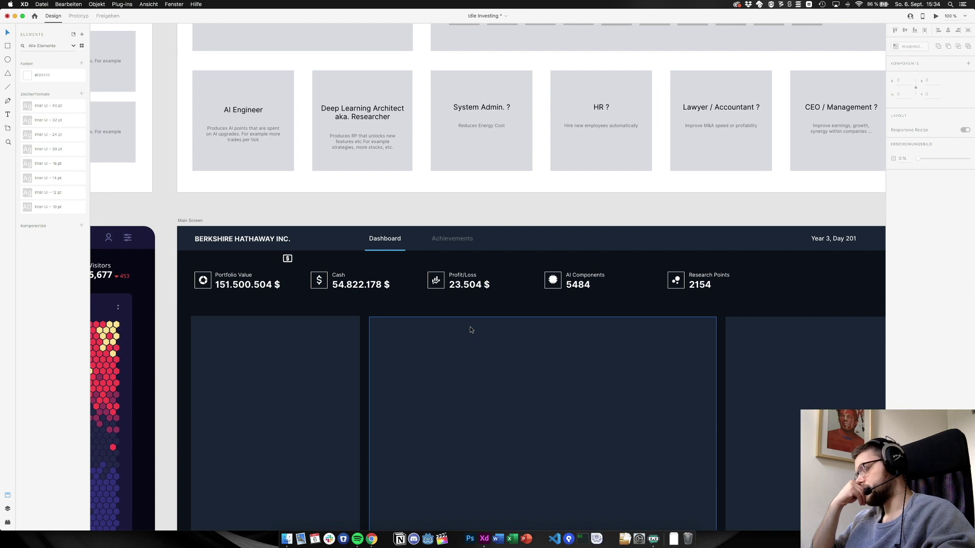
Switch to the Material Design Icons website, search for "chart" and download the chart-donut icon as optimized SVG
key(super+Tab)
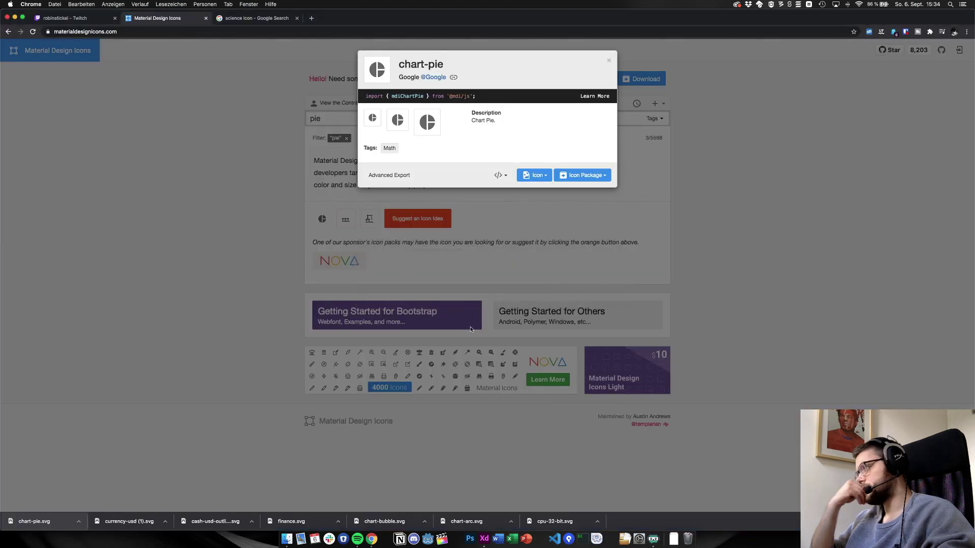
click(330, 133)
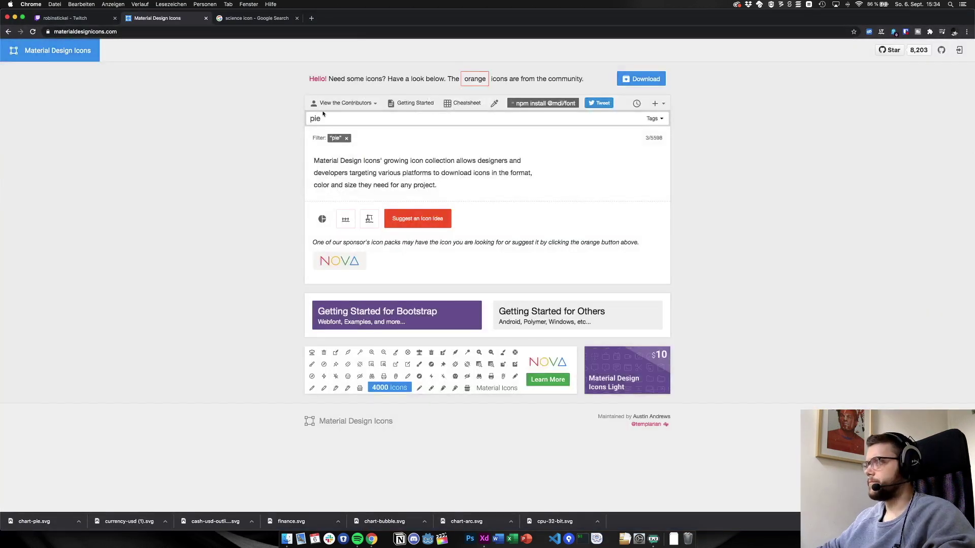
double_click(324, 123)
text(chart)
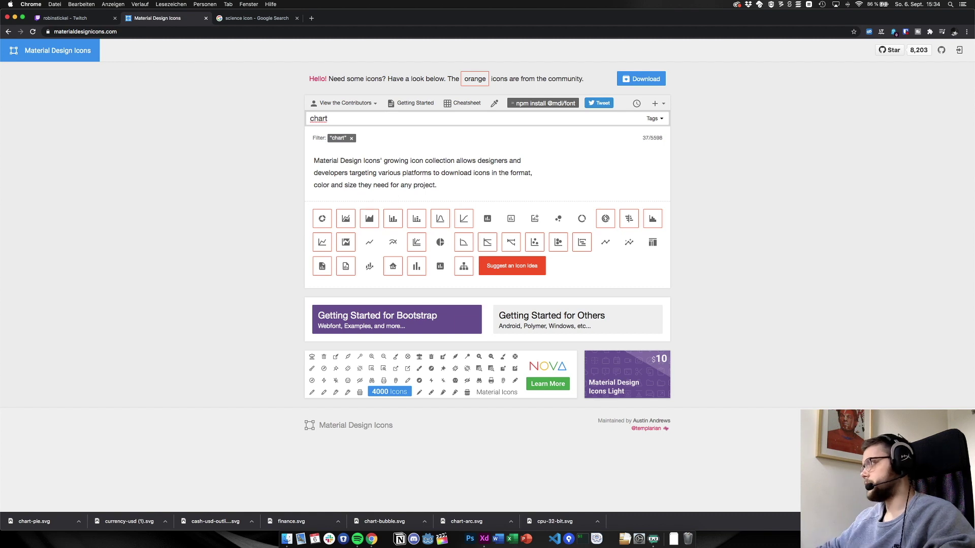
click(583, 217)
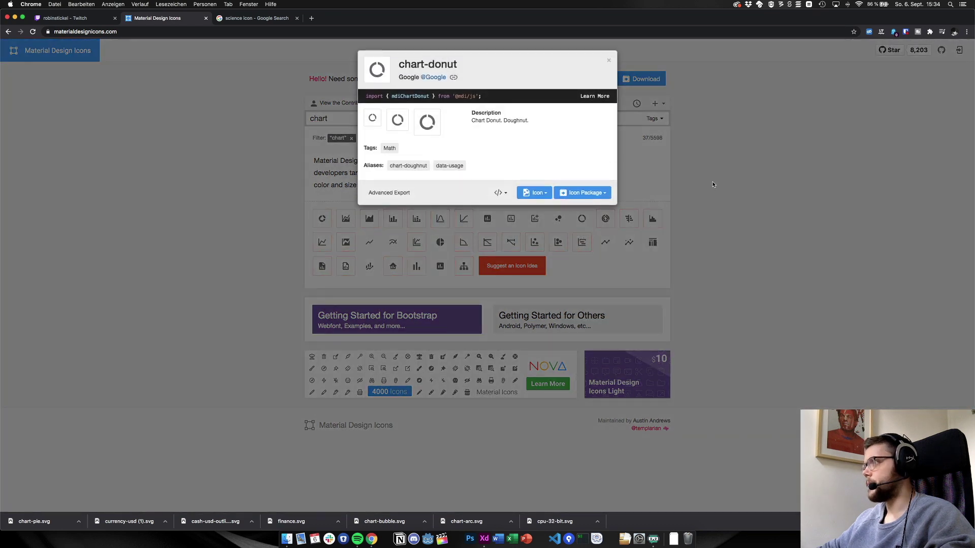
click(603, 200)
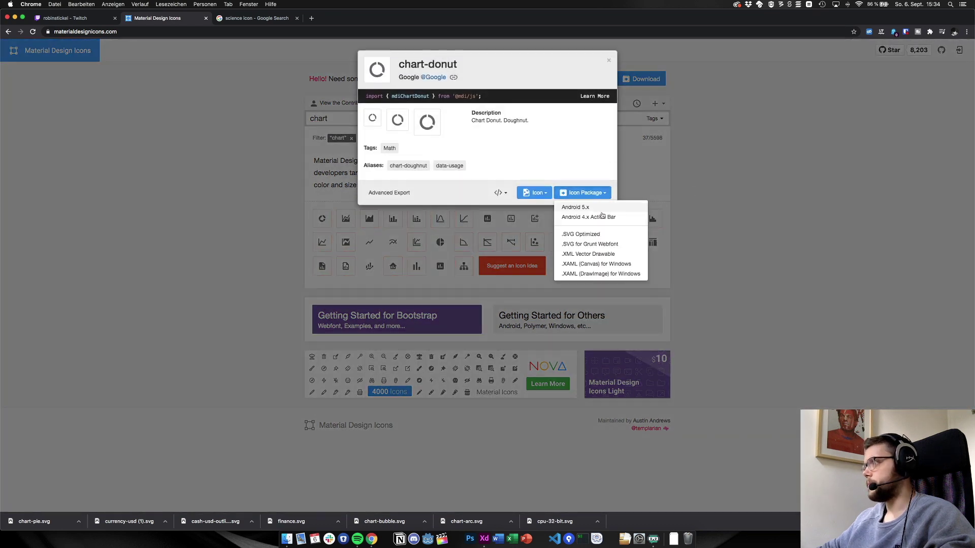
click(598, 236)
click(727, 259)
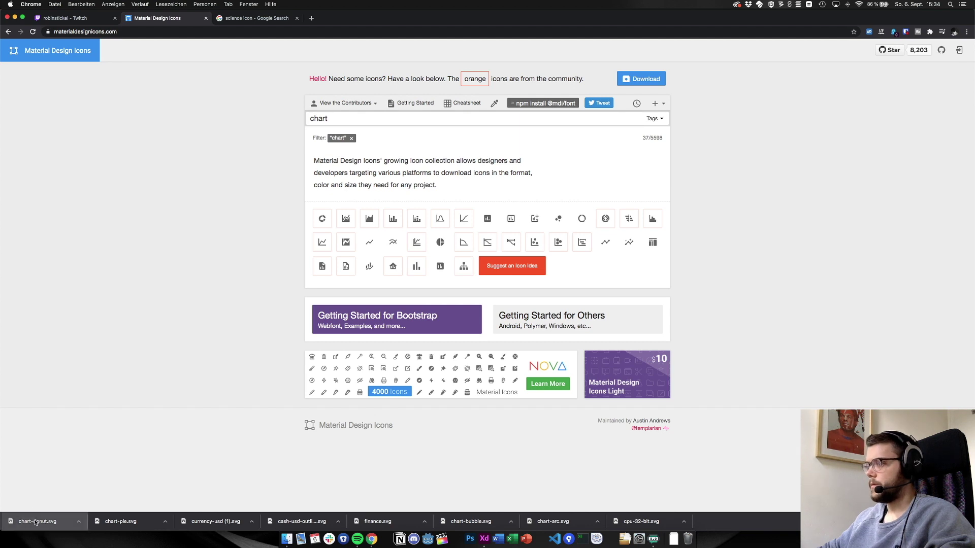
Return to XD, import chart-donut.svg above the Main Screen artboard and delete the old donut from the Portfolio Value square
key(super+Tab)
key(super+v)
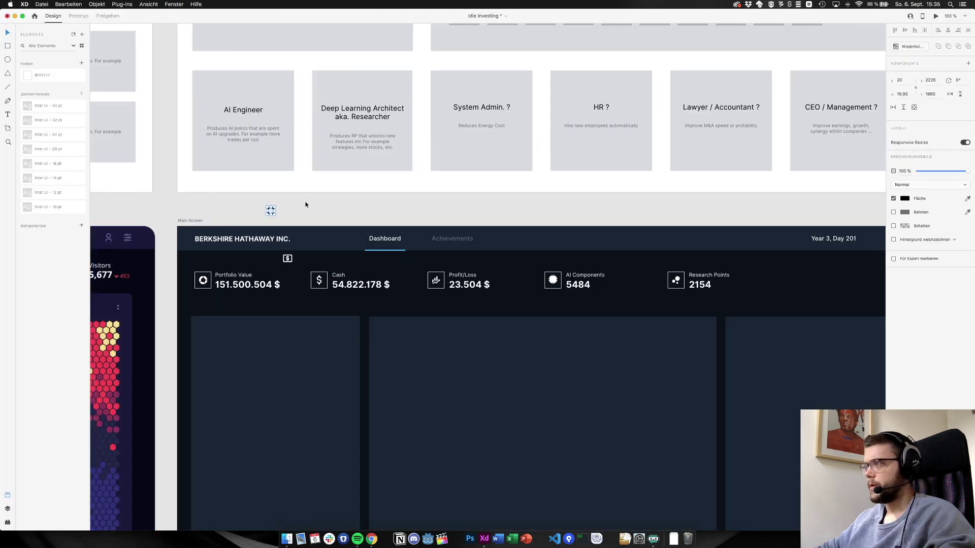
click(205, 281)
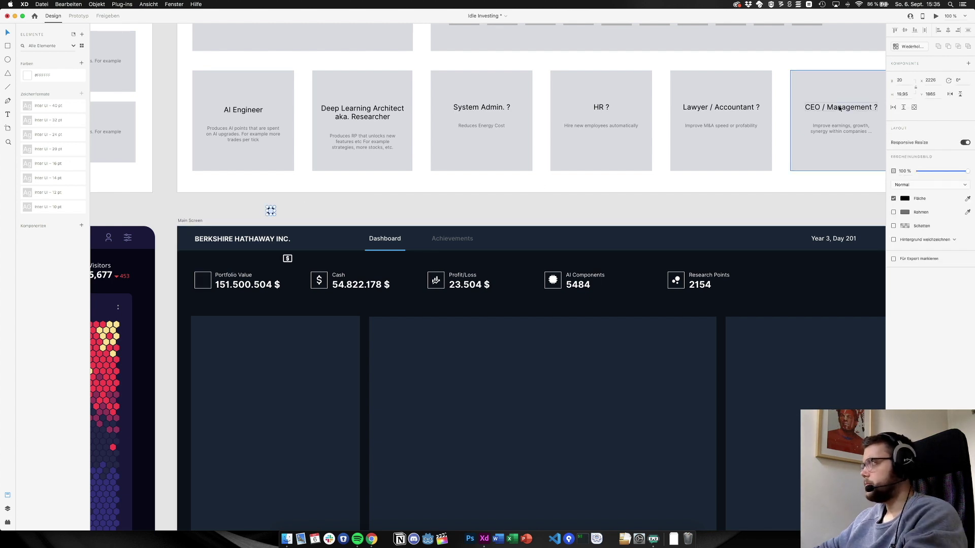
Resize the imported donut icon to 22 × 22, fill it white and centre it in the Portfolio Value square
click(908, 80)
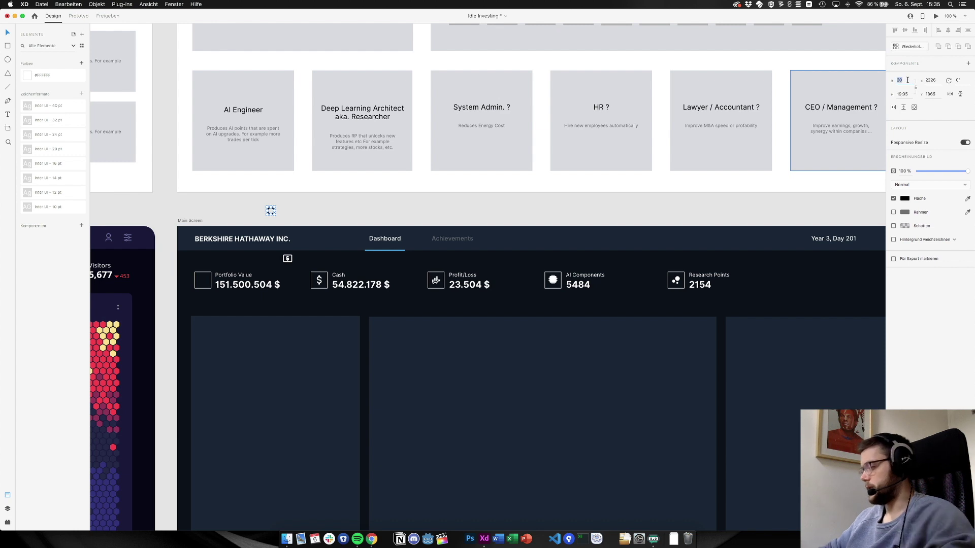
text(22)
key(Tab)
text(22)
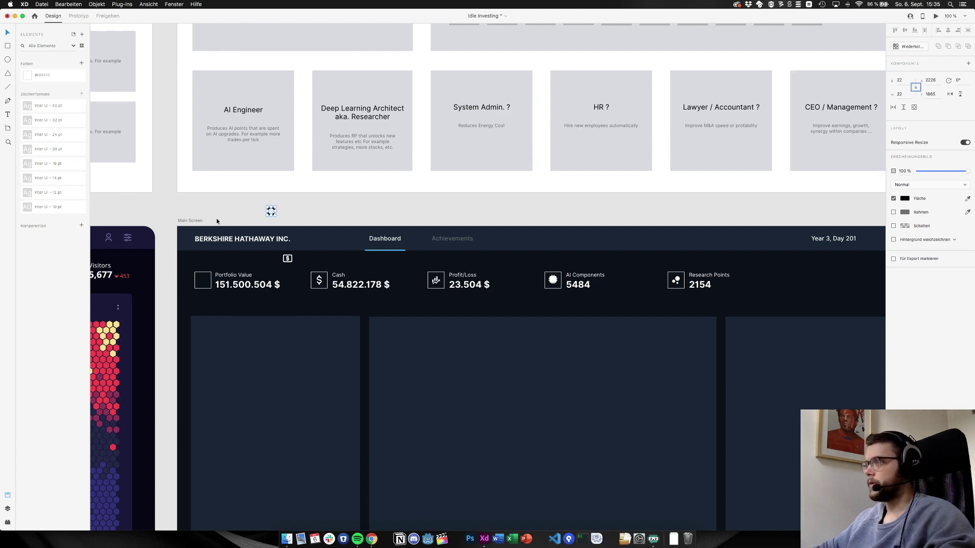
click(904, 199)
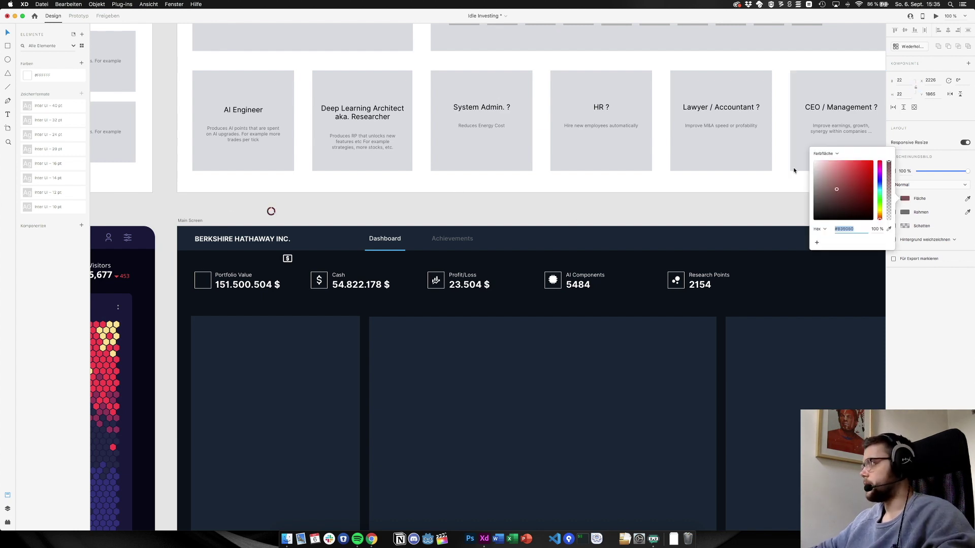
click(264, 219)
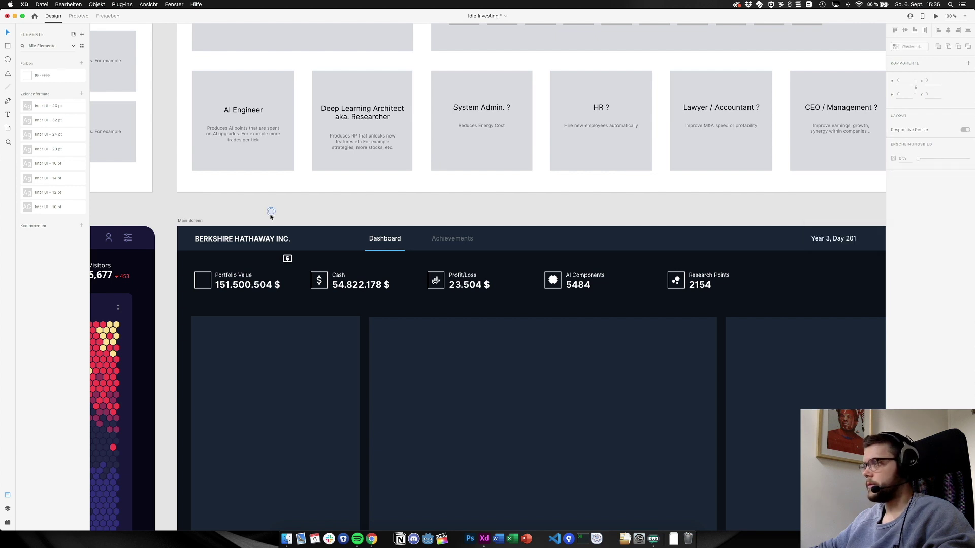
drag(270, 215, 202, 286)
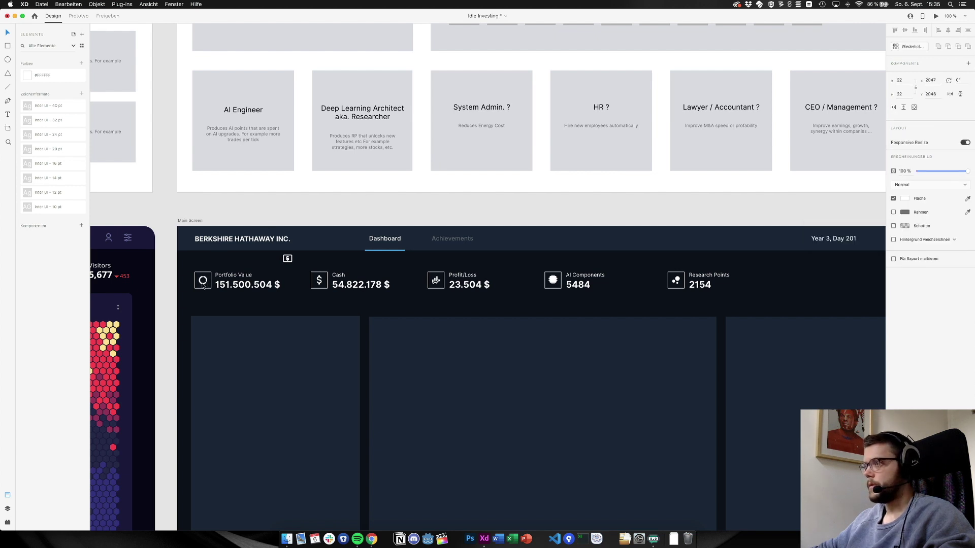
scroll(203, 286, up, 5)
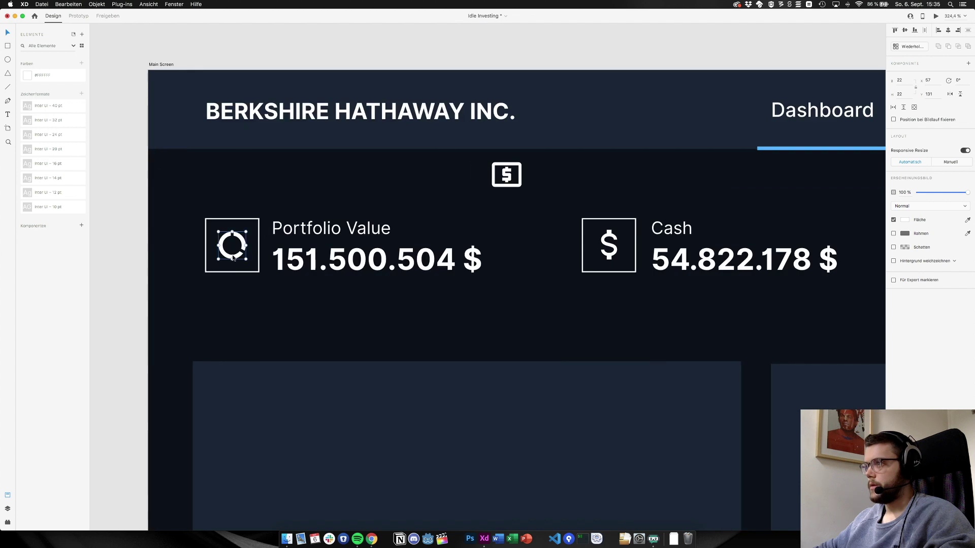
key(Escape)
click(123, 272)
key(super+1)
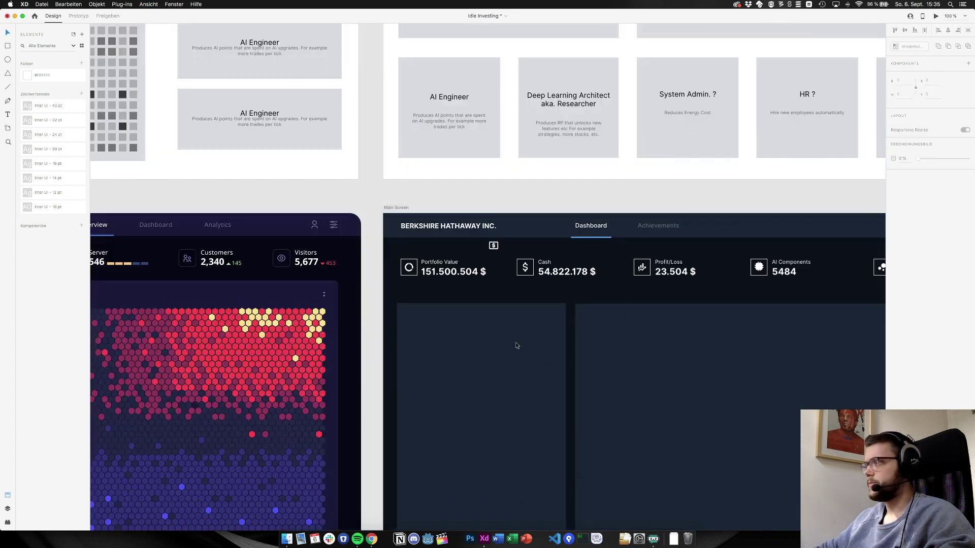
scroll(517, 345, right, 8)
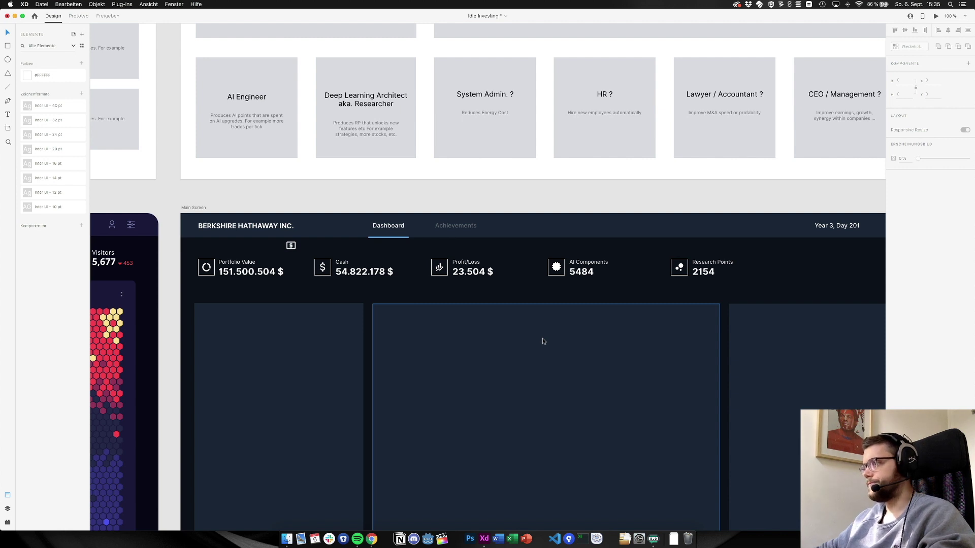
Undo the donut replacements back to the pie chart in the Portfolio Value square and remove the spare donut icon
key(super+v)
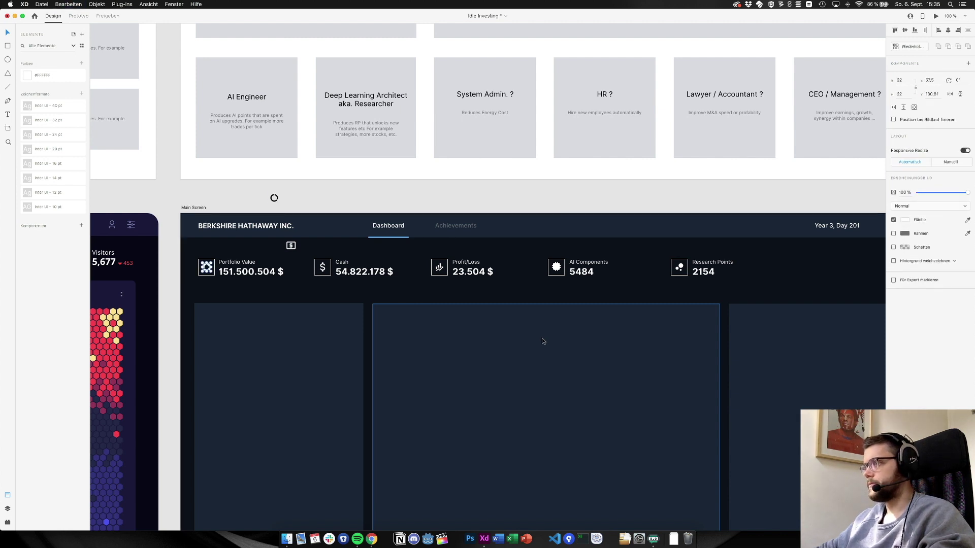
click(494, 196)
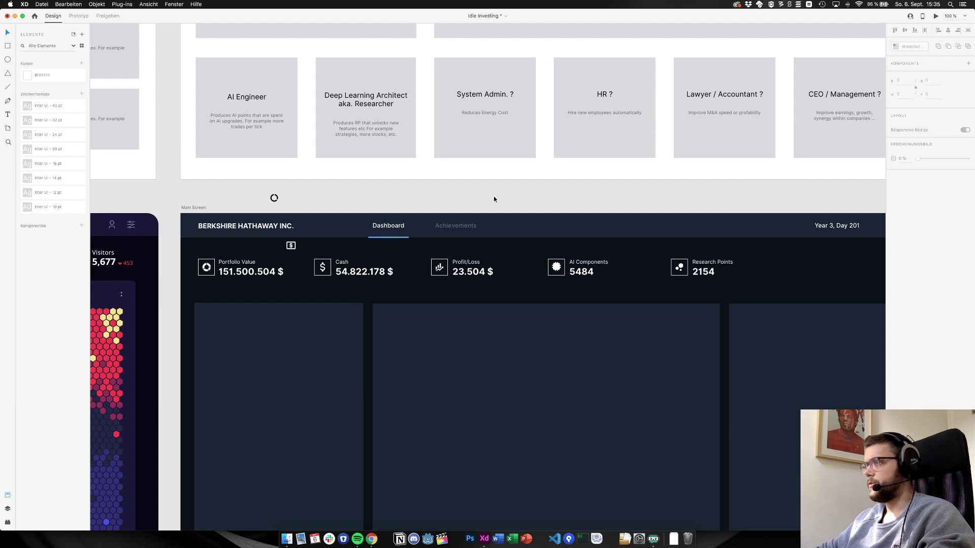
key(super+z)
key(super+z)
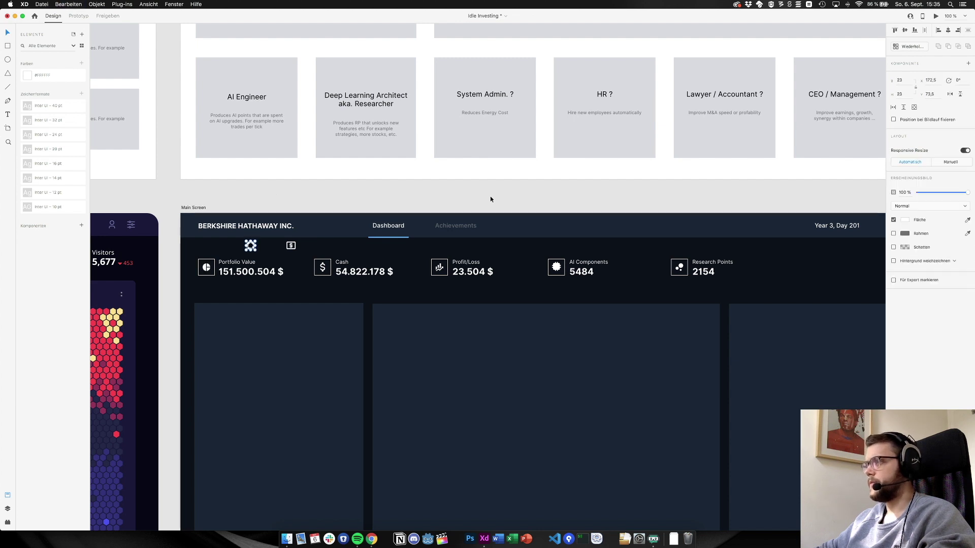
key(super+z)
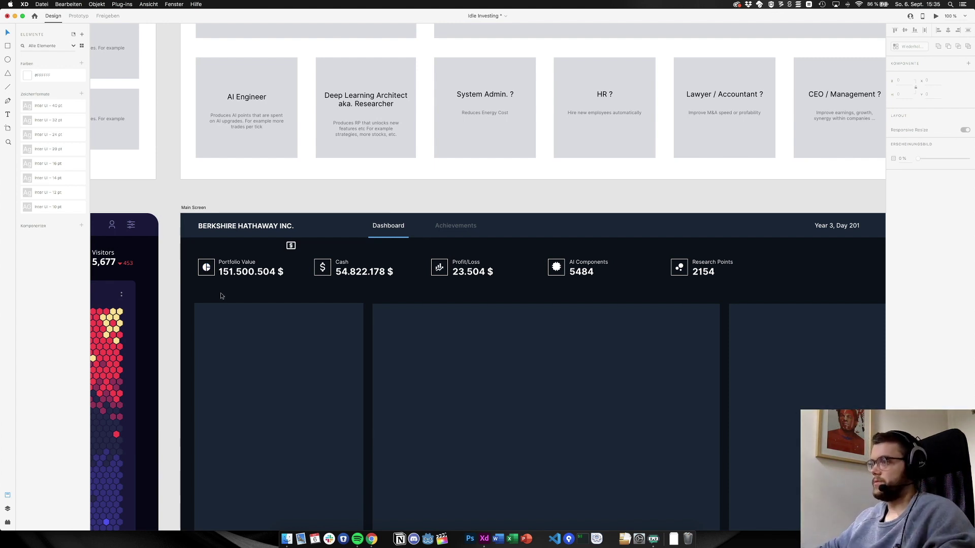
Switch to the Material Design Icons website and search for "money" to find an alternative Cash icon
scroll(221, 296, right, 3)
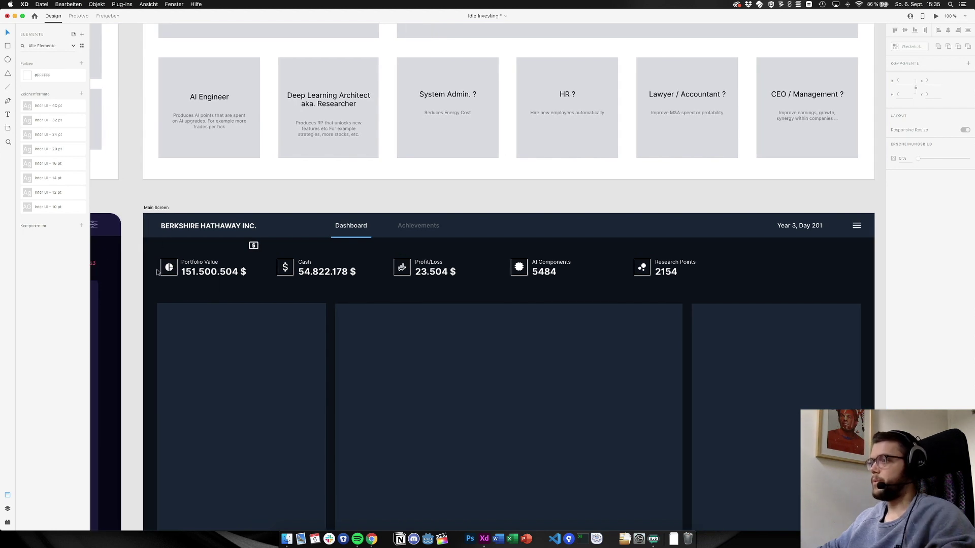
scroll(221, 303, right, 1)
scroll(222, 304, right, 1)
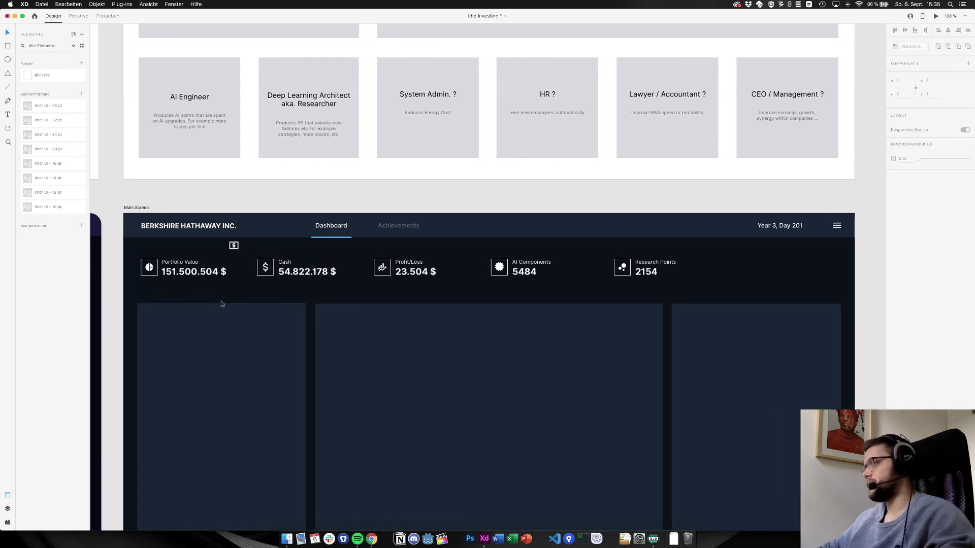
scroll(236, 299, right, 1)
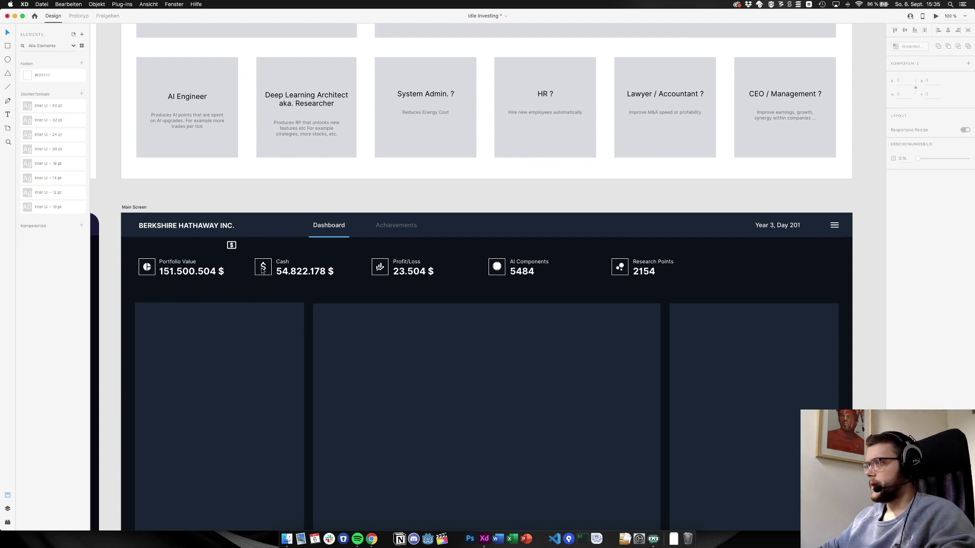
key(super+Tab)
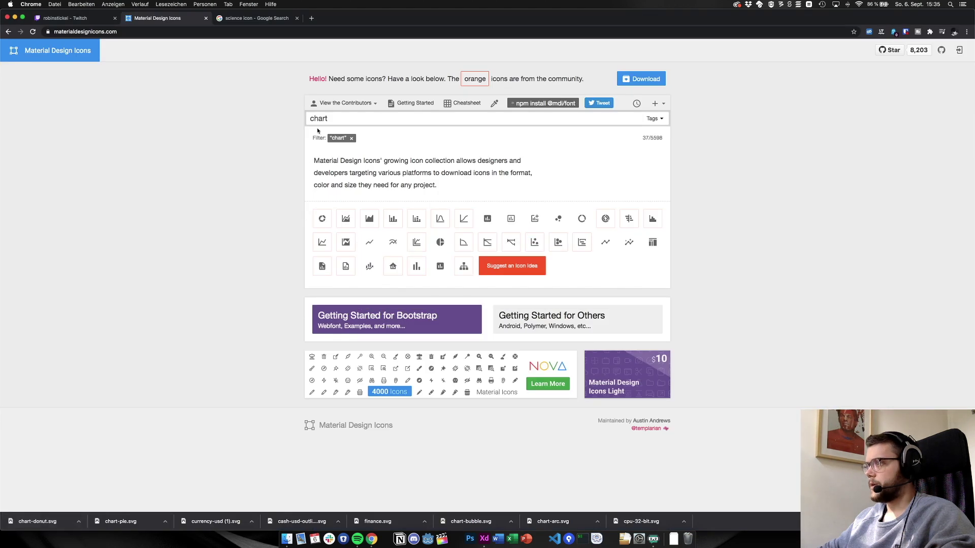
double_click(324, 114)
text(money)
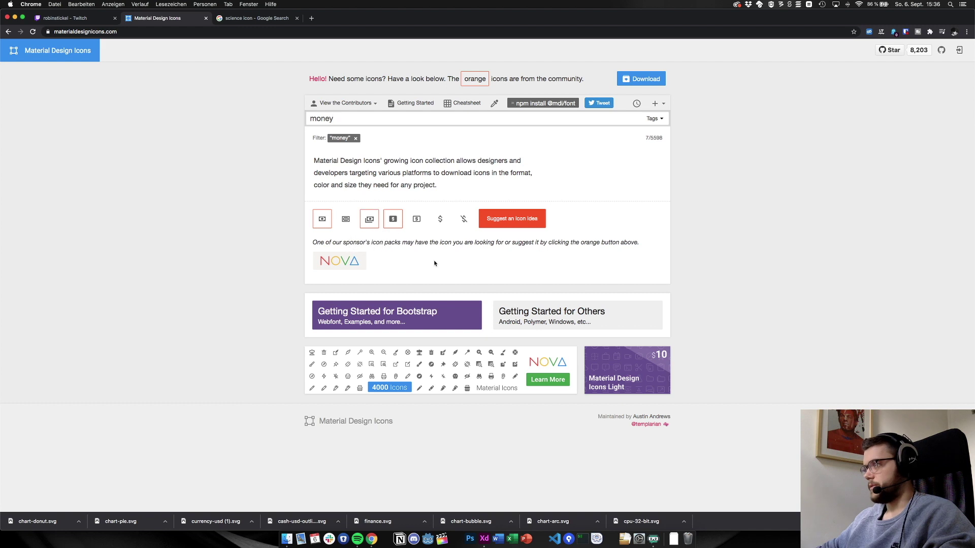
Back in XD, move the dollar sign above the Main Screen artboard, then centre the framed dollar icon in the Cash square and select it
key(super+Tab)
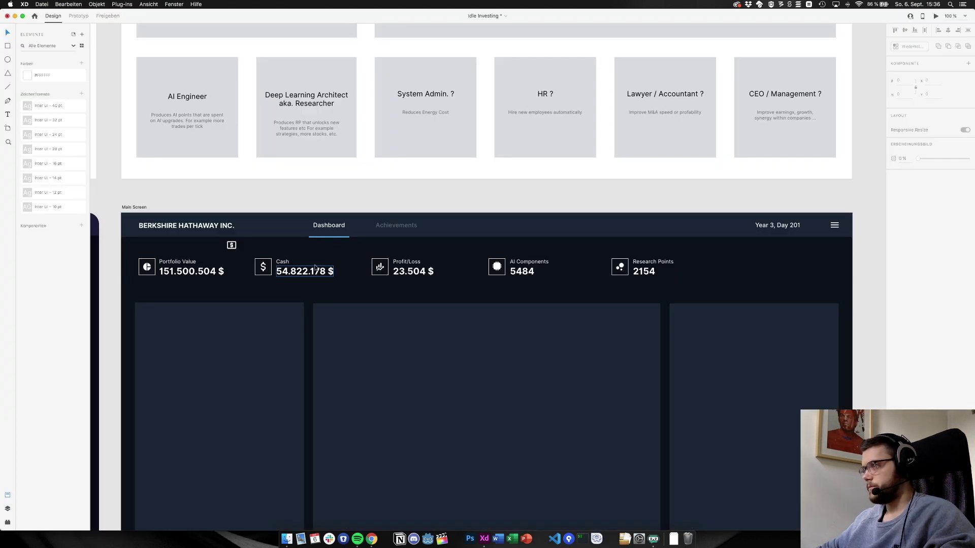
drag(264, 270, 269, 192)
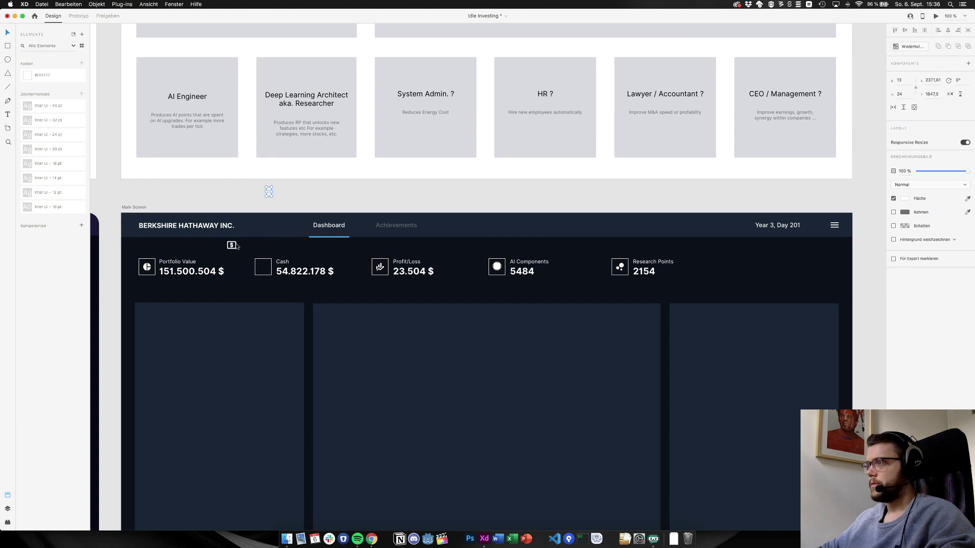
drag(235, 247, 269, 271)
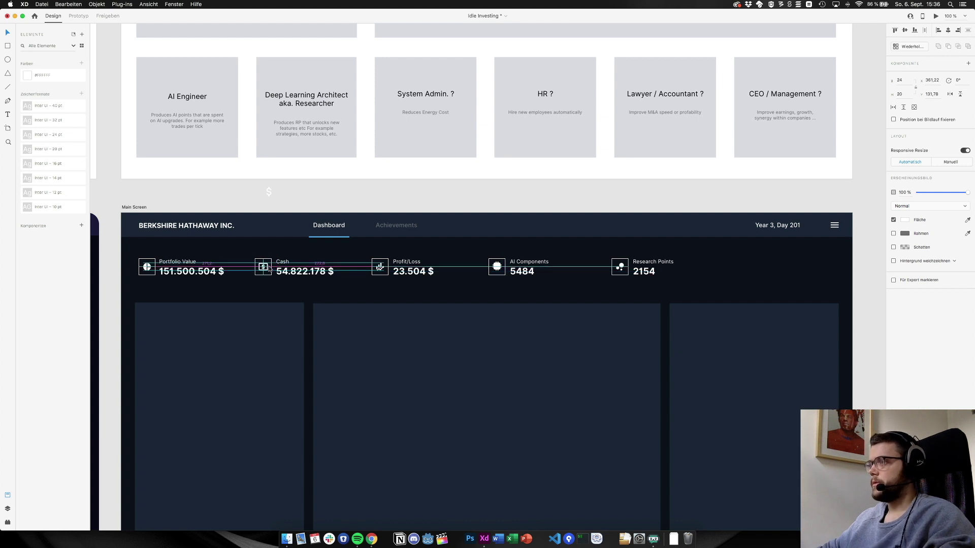
click(298, 200)
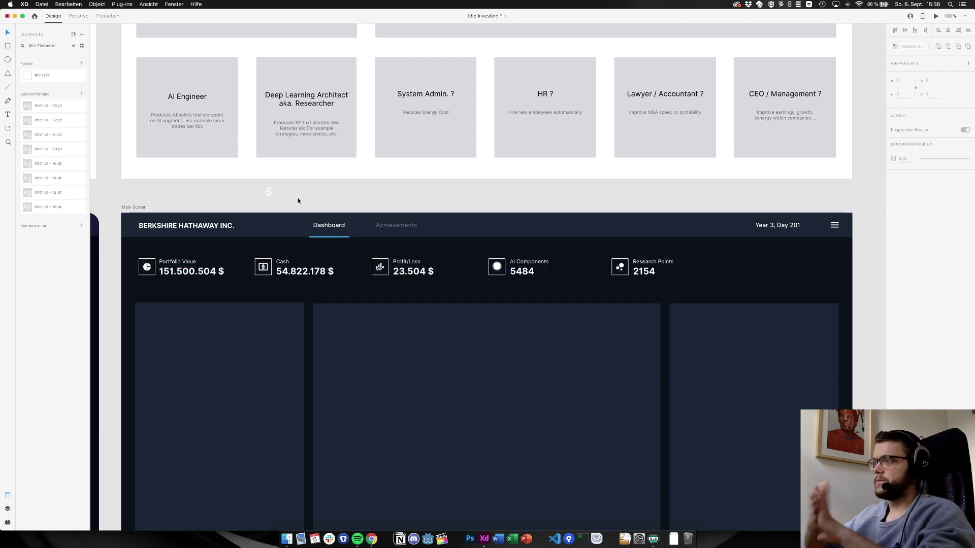
scroll(264, 274, up, 5)
click(267, 268)
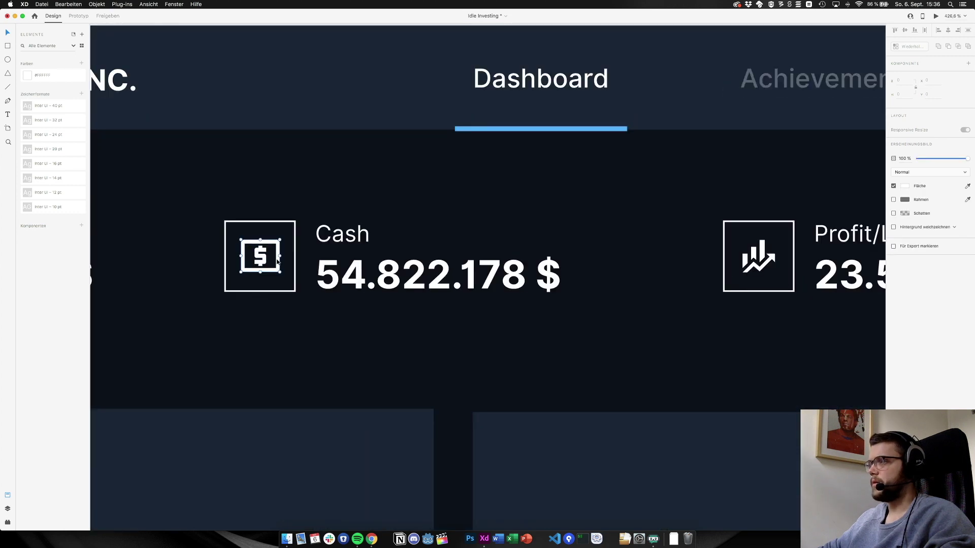
Delete the framed dollar icon from the Cash square and download the cash-usd icon as .SVG Optimized from the Material Design Icons website
key(Delete)
key(super+Tab)
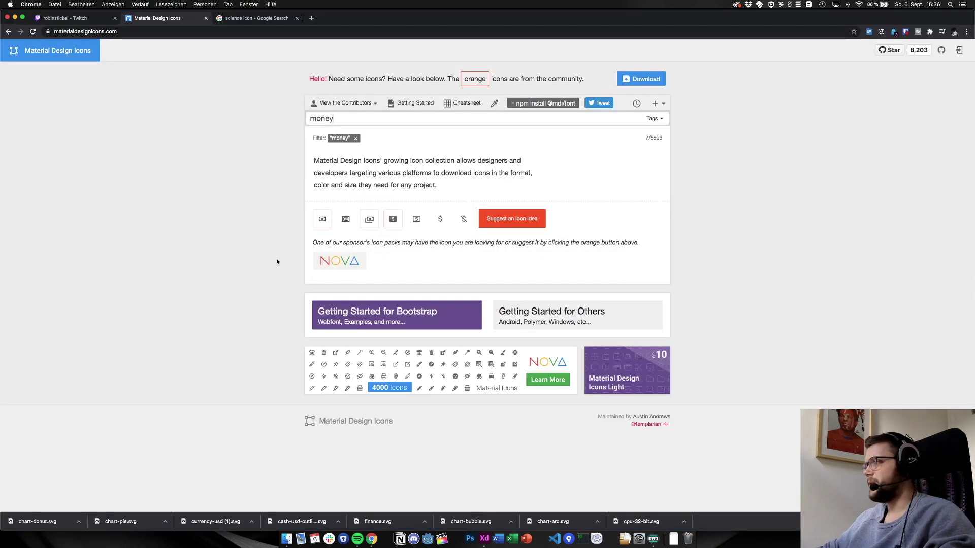
click(394, 219)
click(587, 194)
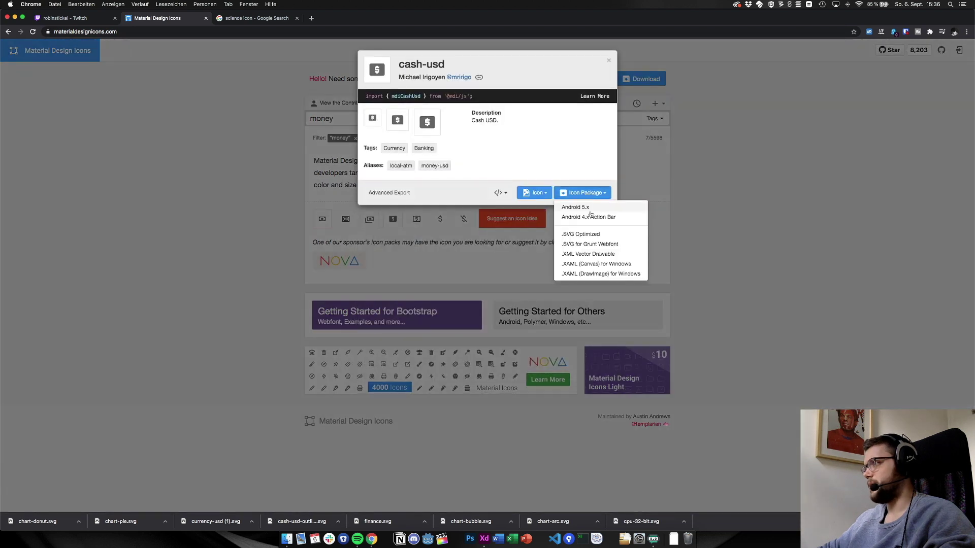
click(596, 233)
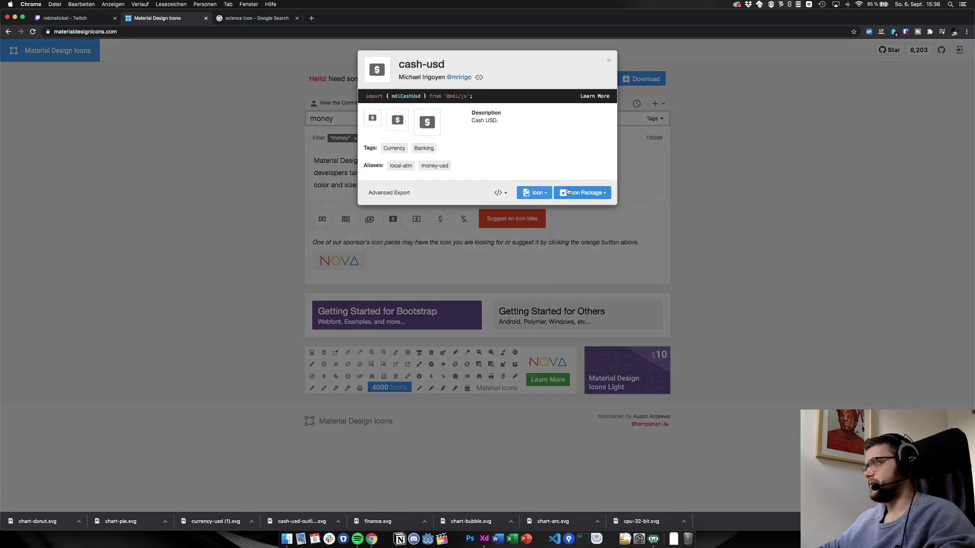
click(568, 192)
click(588, 233)
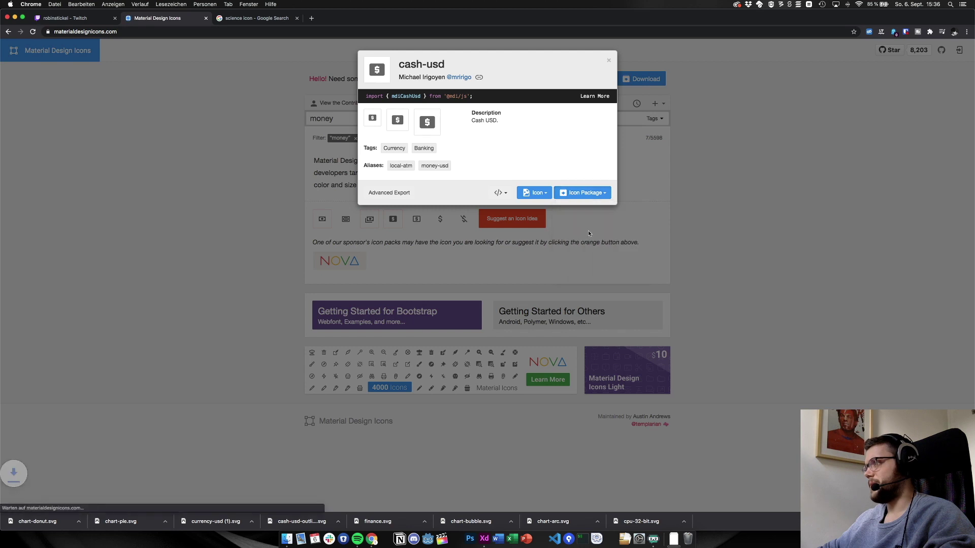
click(239, 206)
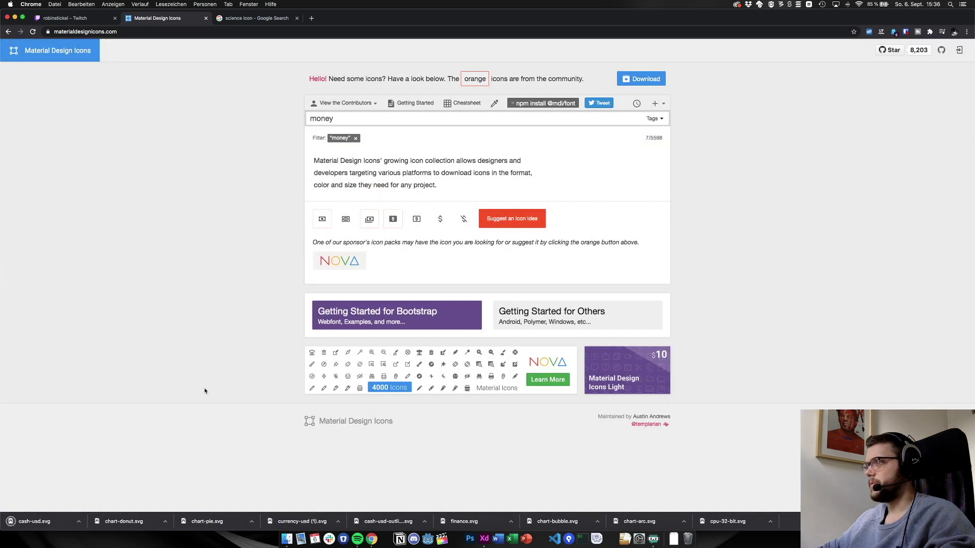
Back in XD, import cash-usd.svg, centre it in the Cash square and fill it white with #ffffff
key(super+Tab)
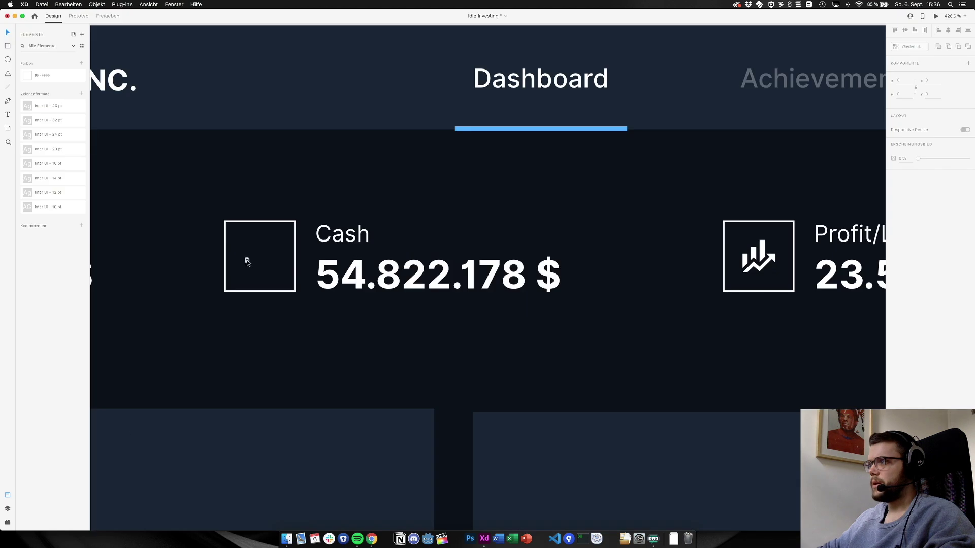
drag(293, 372, 251, 262)
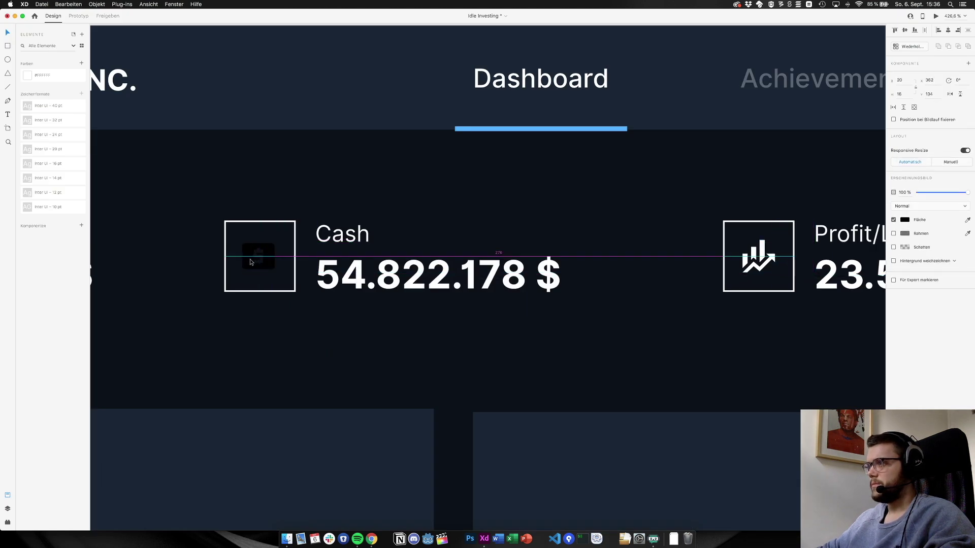
click(907, 220)
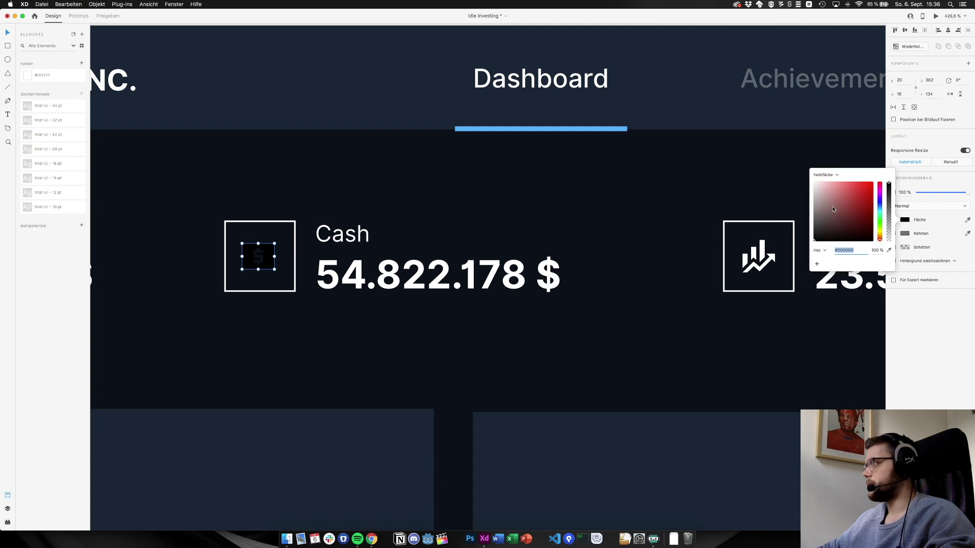
text(ffffff)
click(657, 209)
key(super+1)
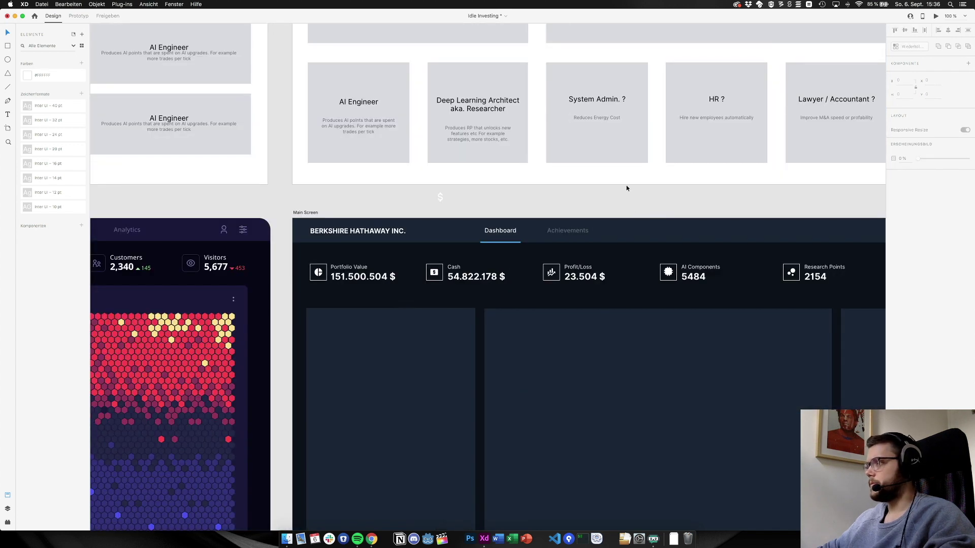
scroll(626, 188, right, 5)
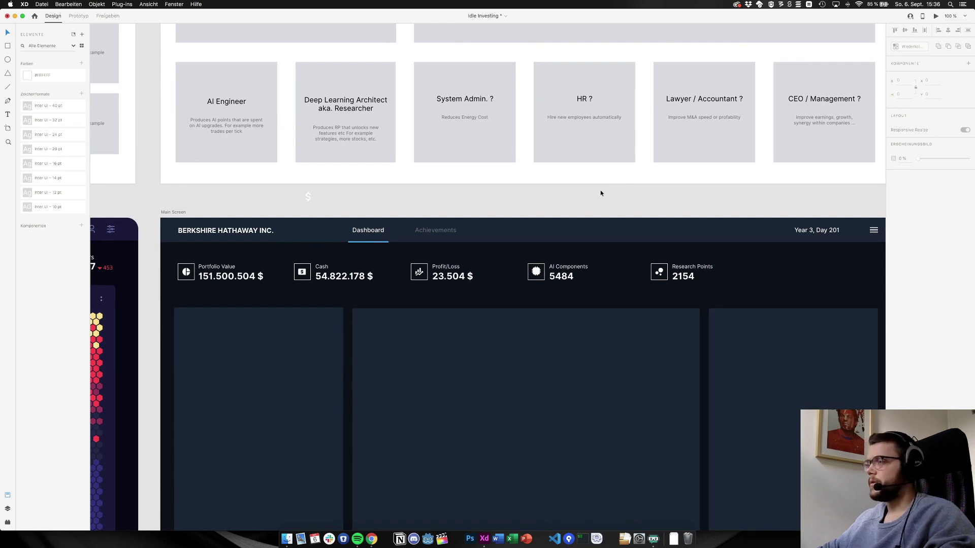
Switch to the Material Design Icons website and search for "suitcase" and "bag" icons
key(super+Tab)
click(421, 125)
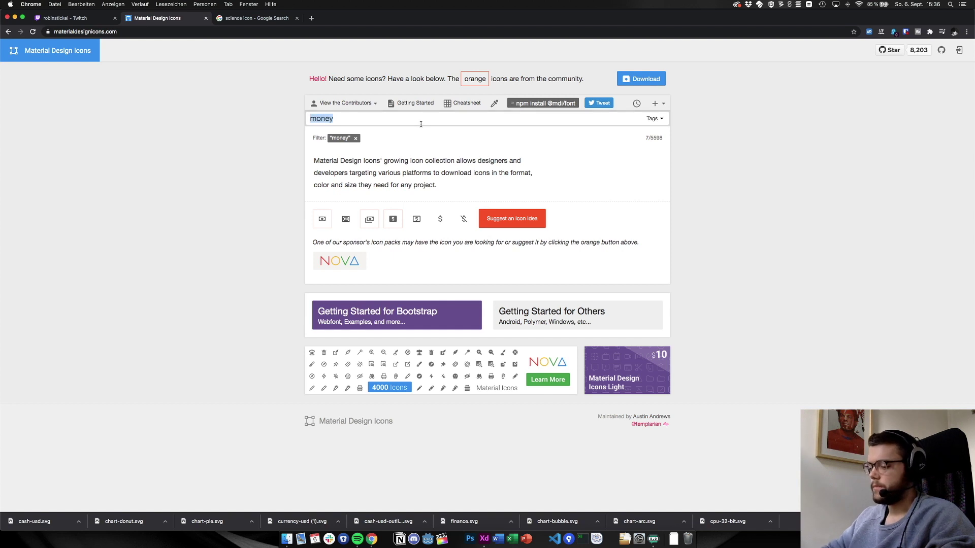
text(suitc)
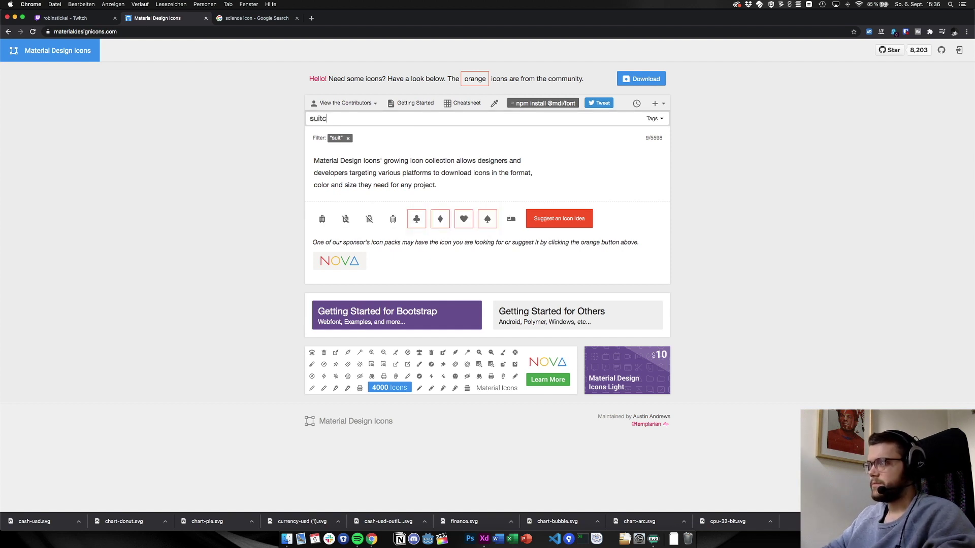
text(ase)
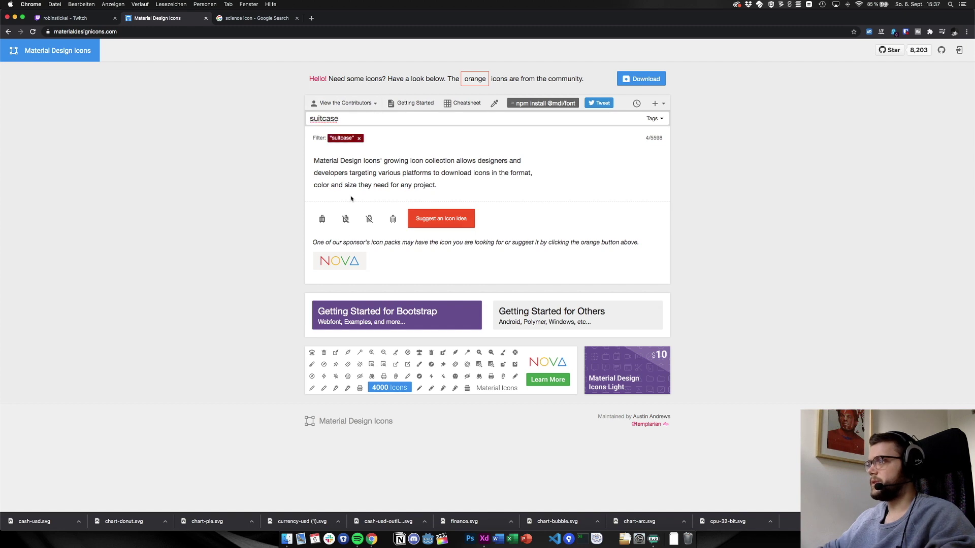
double_click(351, 118)
text(bag)
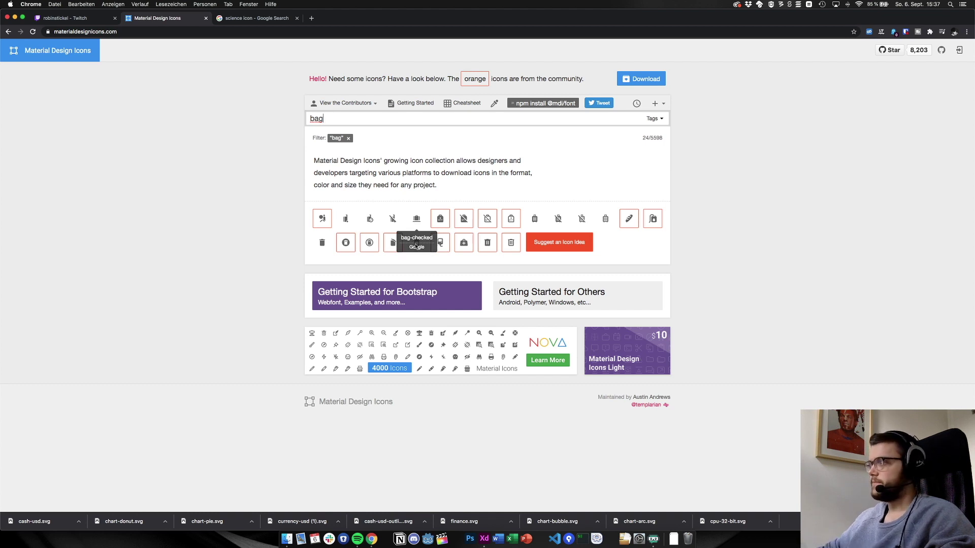
Back in XD, compare the filled cash icon in the Cash square with the spare dollar sign above the Main Screen artboard
key(super+Tab)
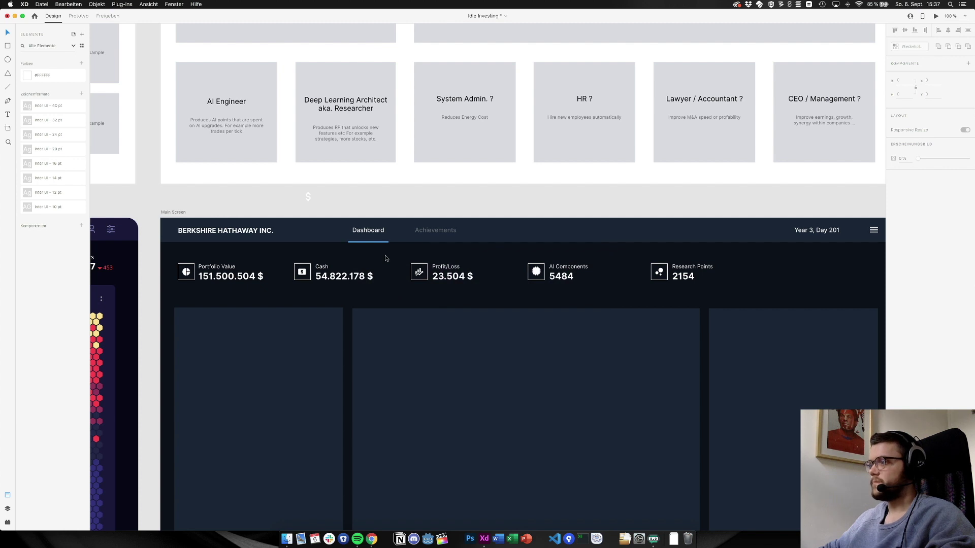
scroll(302, 272, up, 10)
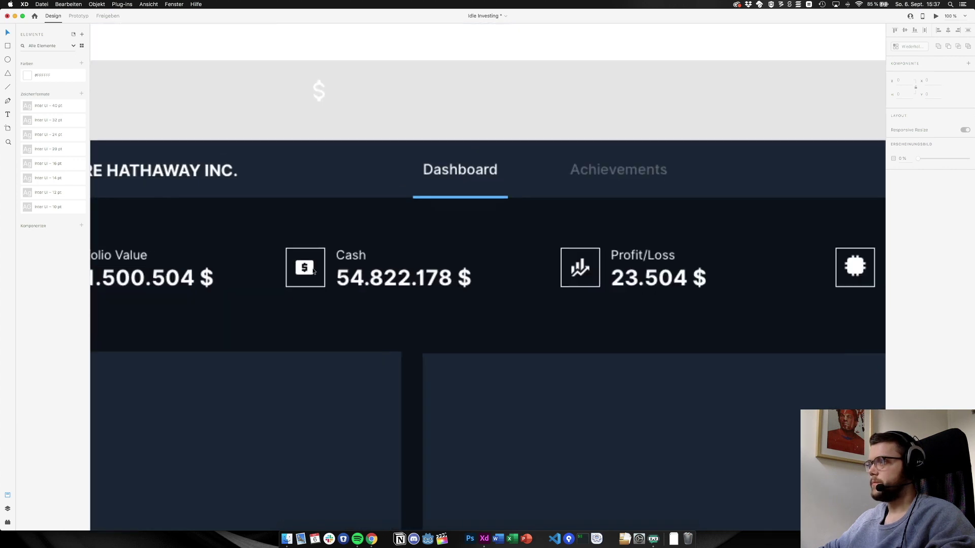
scroll(313, 272, up, 4)
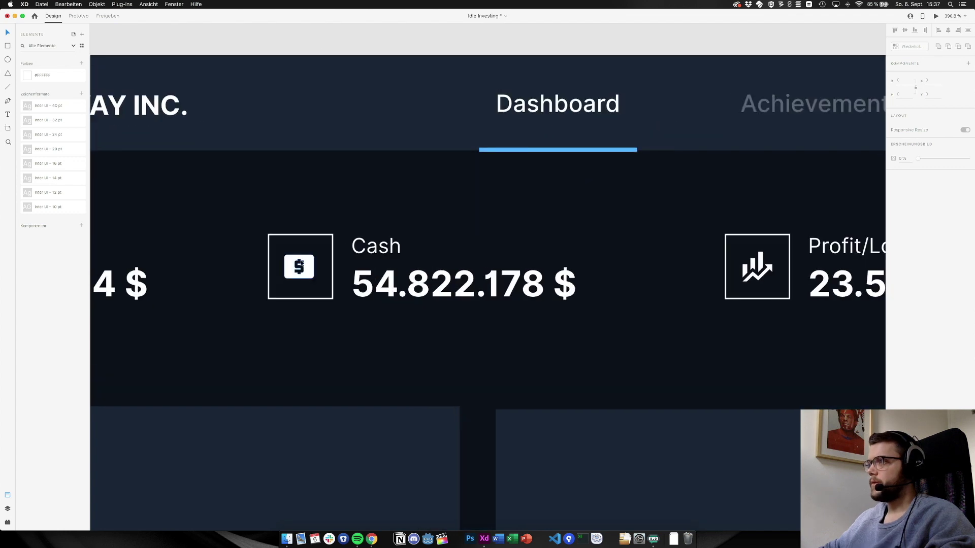
scroll(290, 273, up, 9)
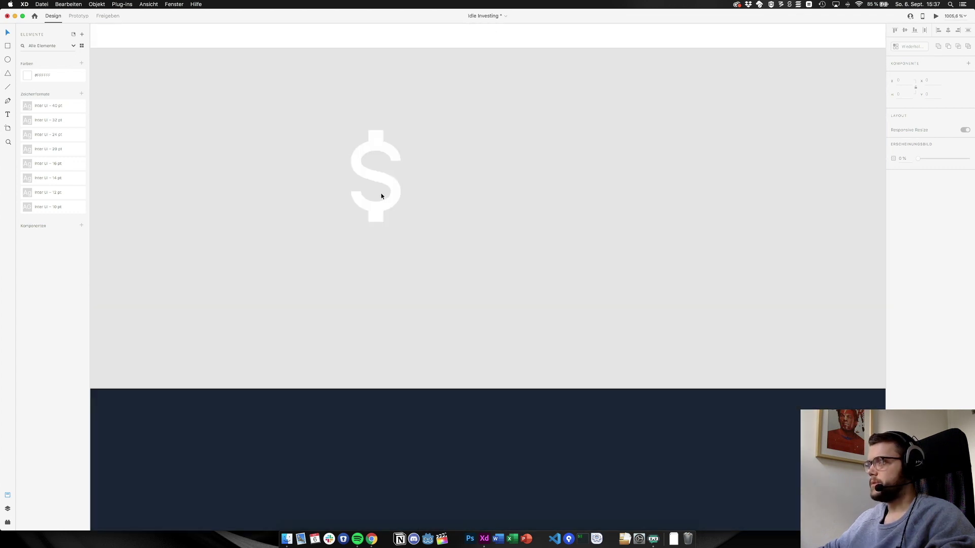
click(374, 139)
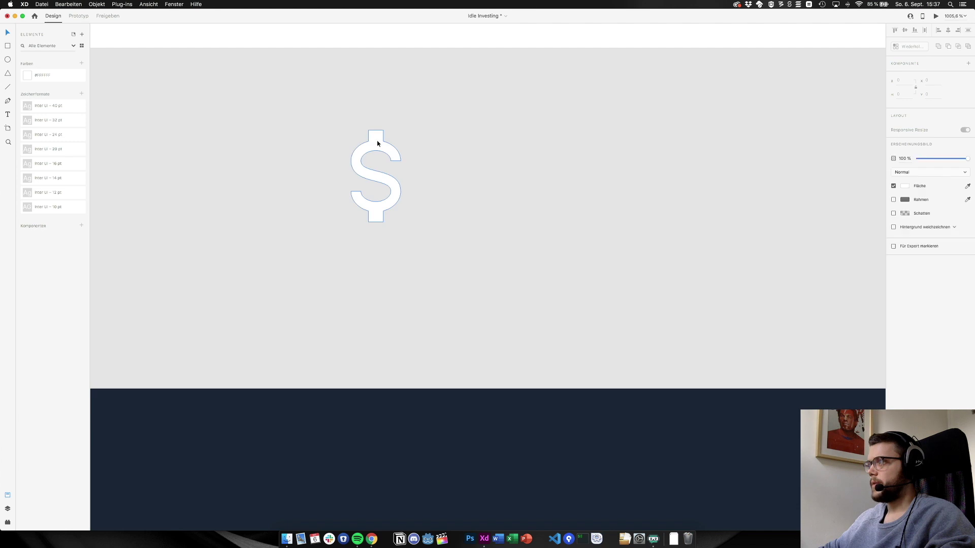
scroll(400, 251, down, 3)
scroll(401, 251, down, 10)
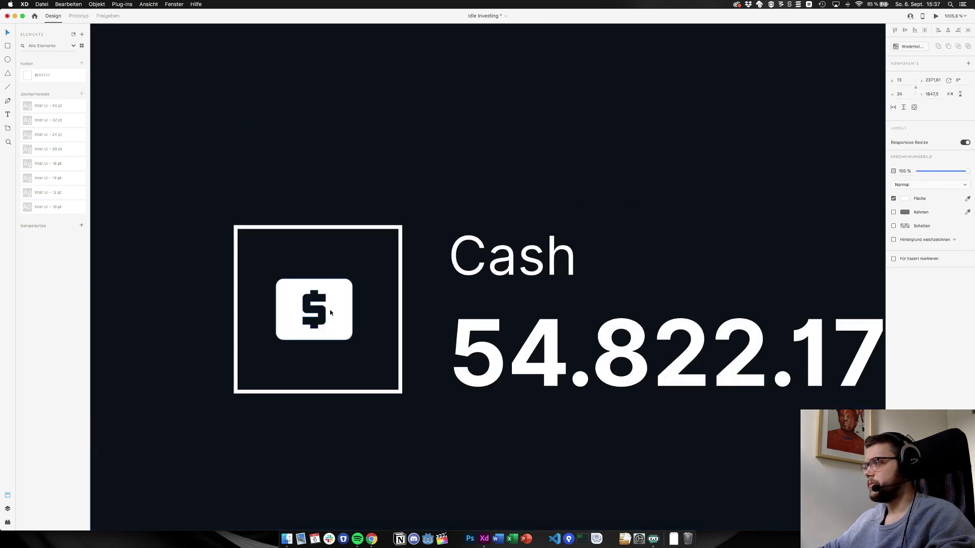
scroll(333, 309, down, 5)
scroll(334, 310, down, 10)
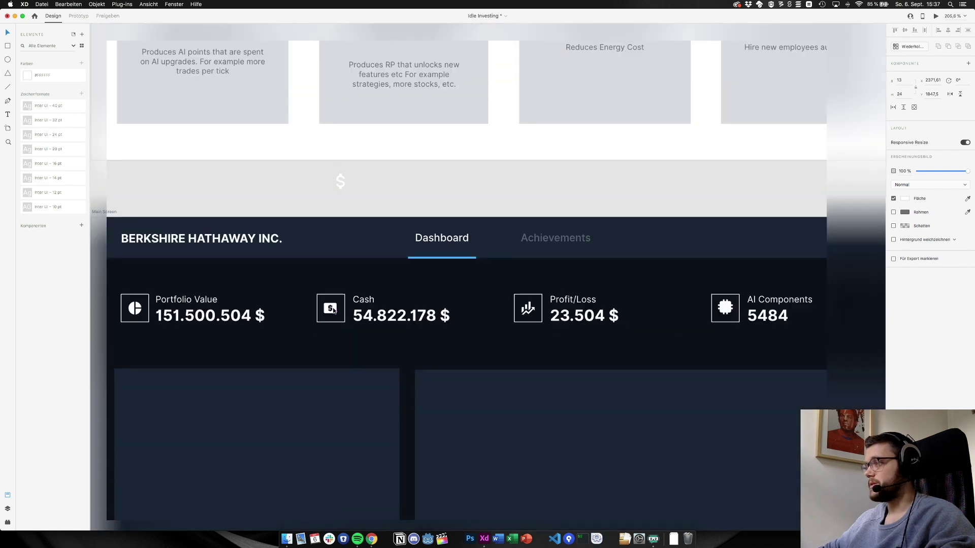
scroll(334, 310, up, 5)
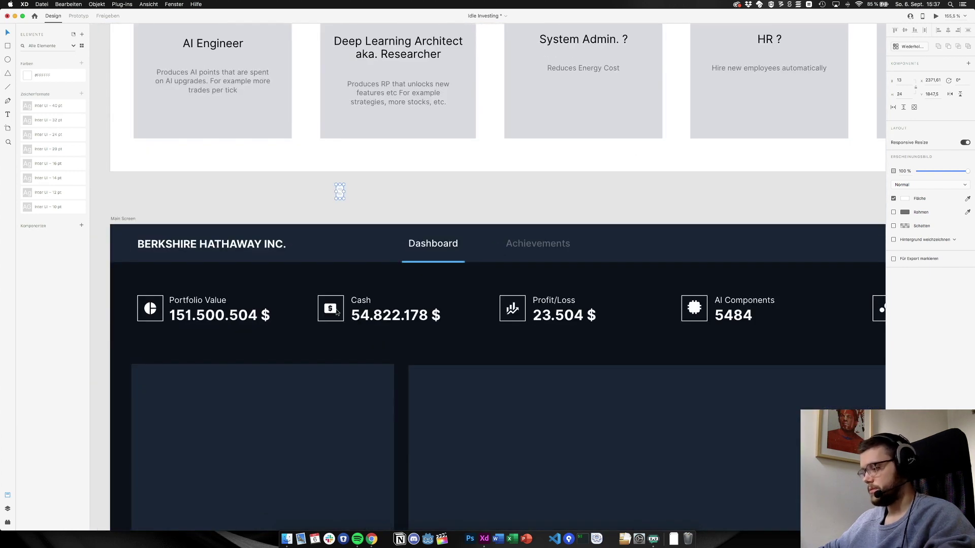
Undo the cash icon replacement back to the framed dollar icon placed outside the Cash square
key(super+z)
key(super+z)
key(super+z)
key(super+z)
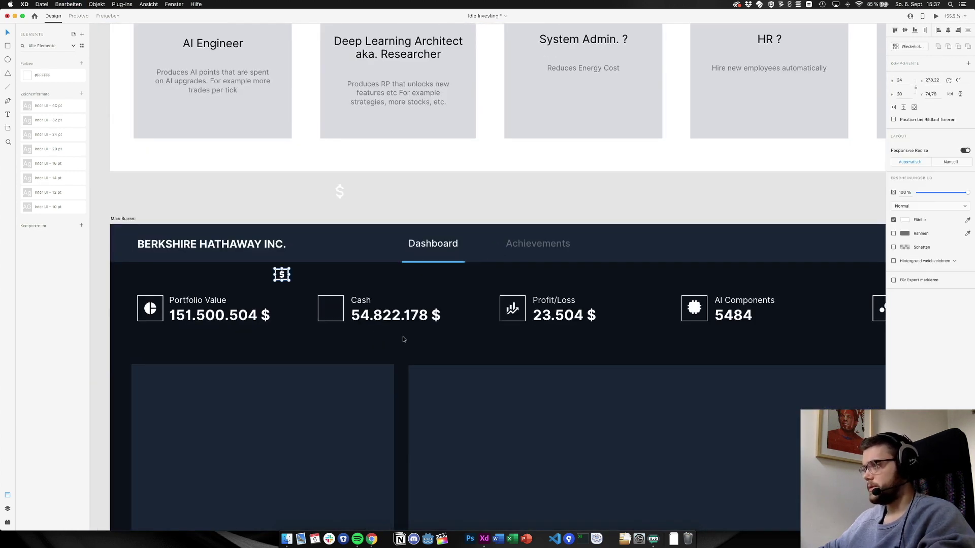
Edit the framed dollar icon's path and delete the anchor points of its surrounding frame, keeping only the dollar sign
scroll(274, 279, up, 6)
scroll(274, 279, up, 2)
click(321, 285)
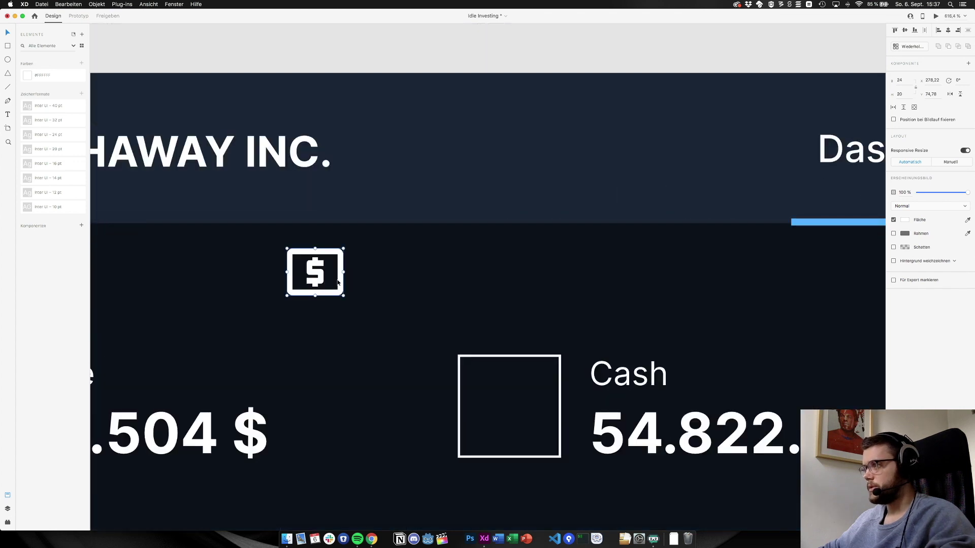
double_click(341, 282)
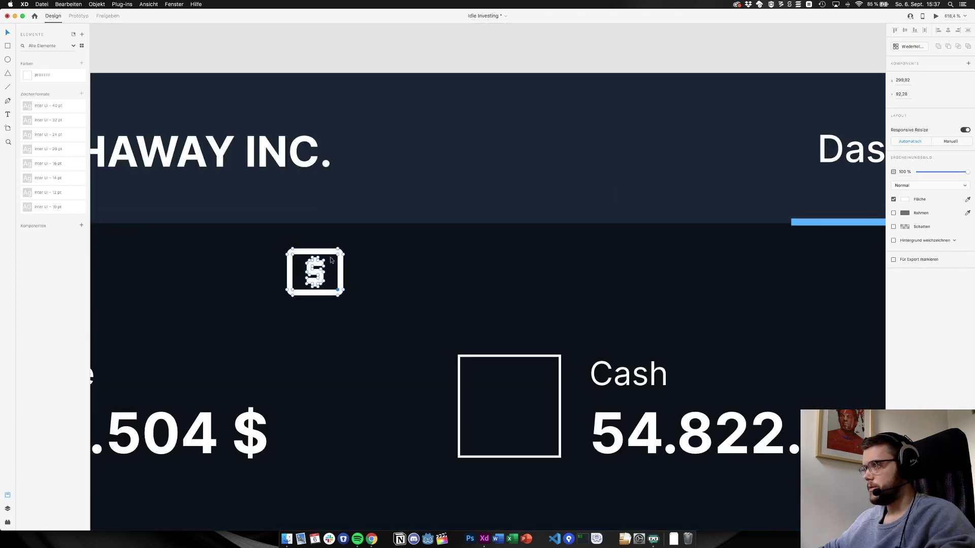
drag(347, 315, 343, 315)
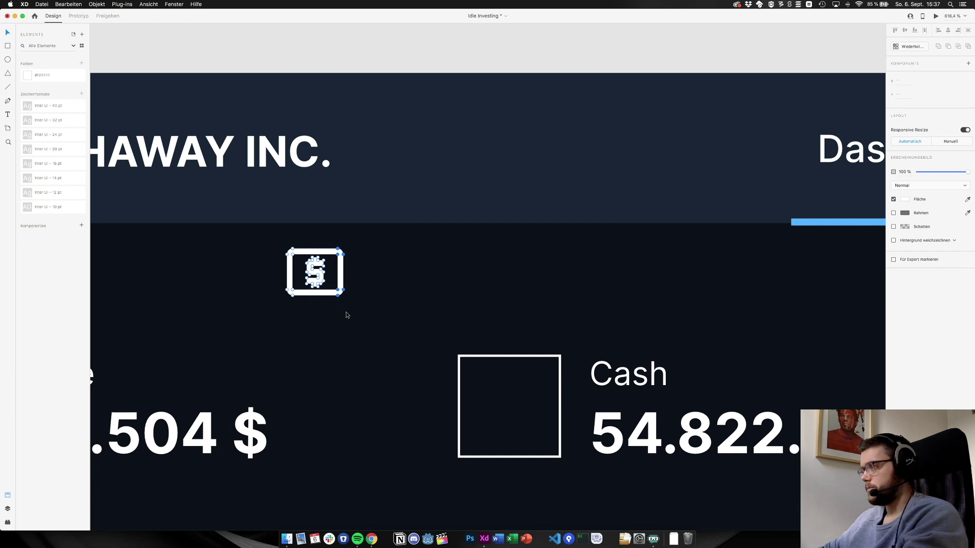
key(Delete)
drag(280, 235, 300, 316)
key(Delete)
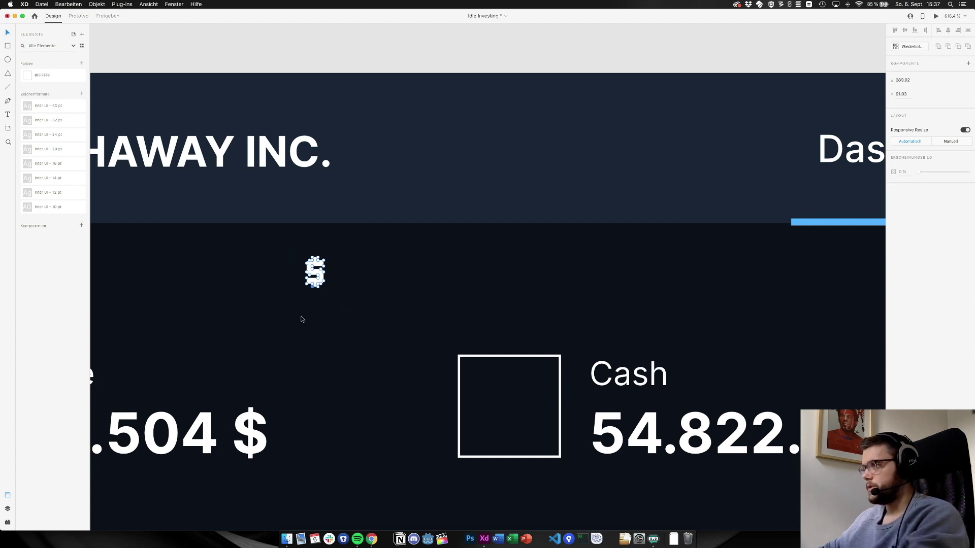
key(Escape)
Move the bold dollar sign into the Cash square, set its width to 12 with proportional height and centre it there
drag(325, 278, 513, 415)
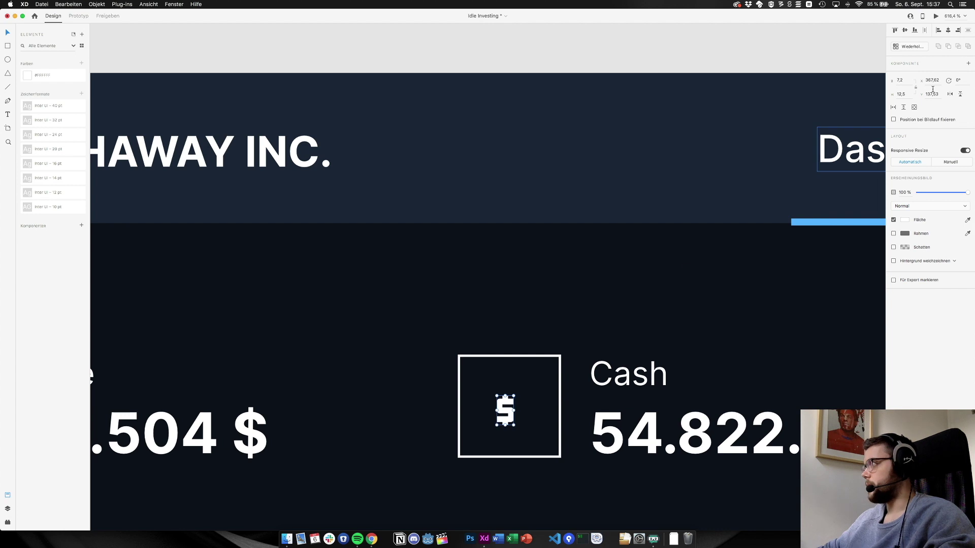
click(907, 80)
text(1)
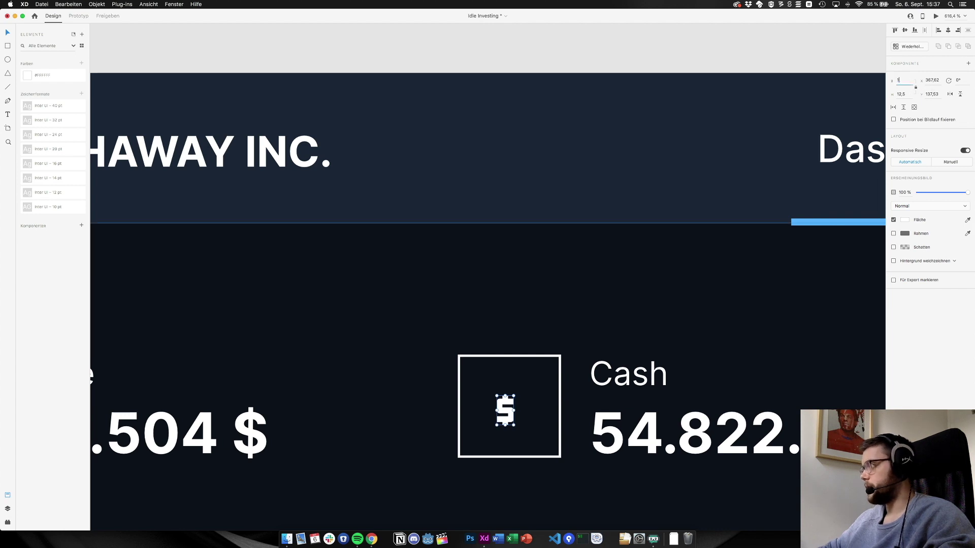
text(2)
key(Return)
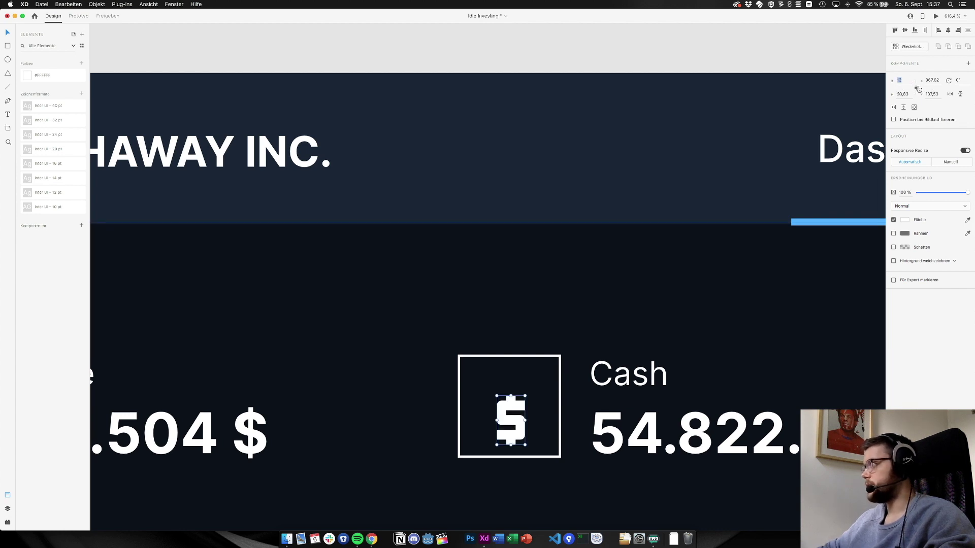
drag(504, 419, 504, 404)
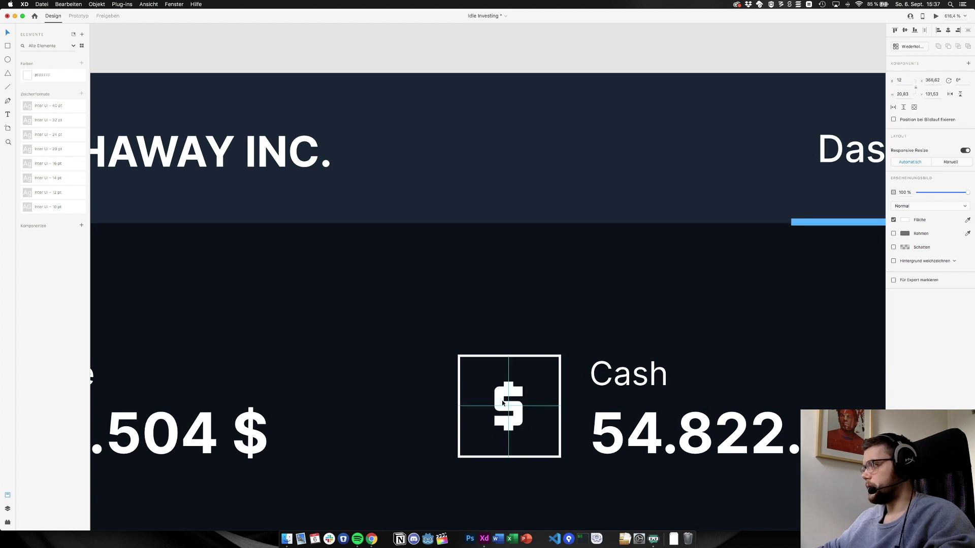
key(super+1)
key(Escape)
Try to lengthen the Cash dollar sign's upper stem by nudging its two topmost anchor points upward
scroll(530, 323, right, 5)
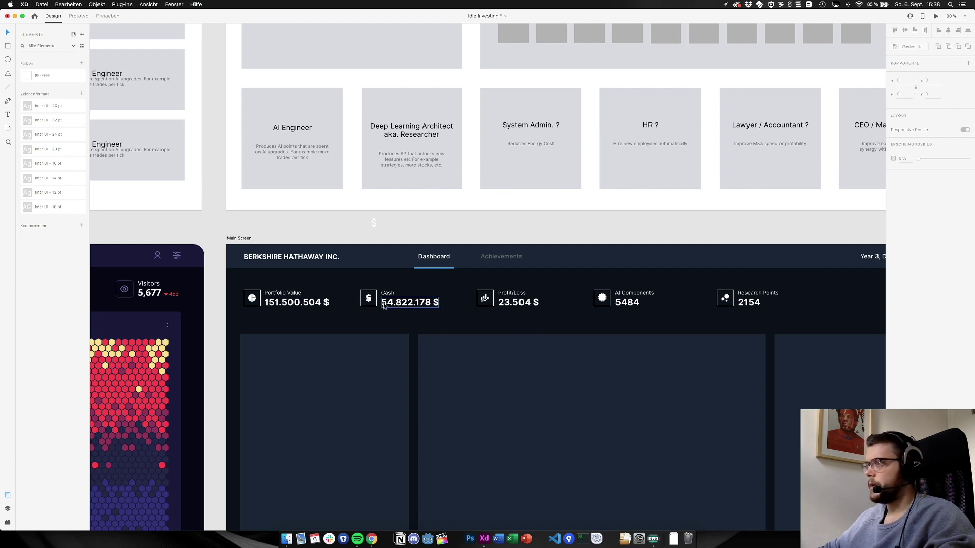
scroll(354, 302, up, 3)
scroll(352, 302, up, 10)
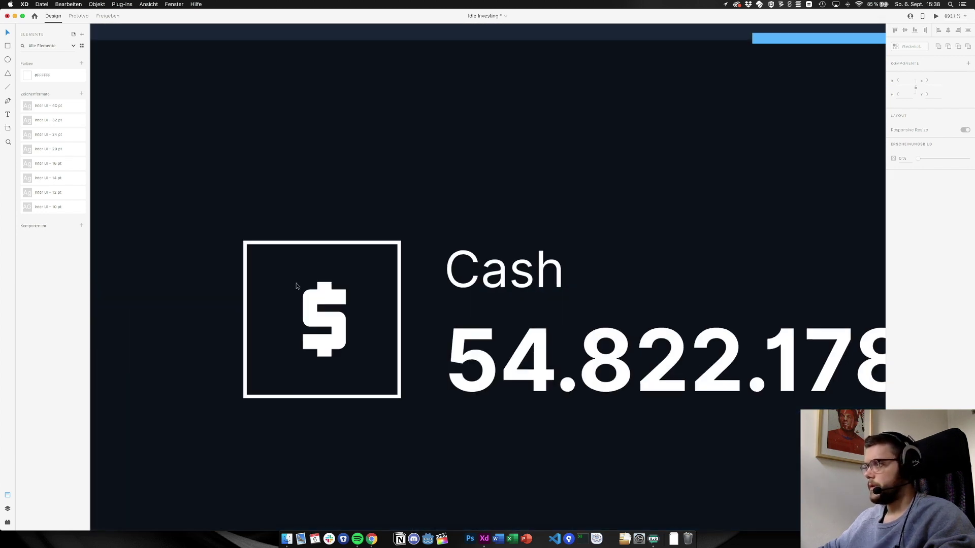
double_click(376, 292)
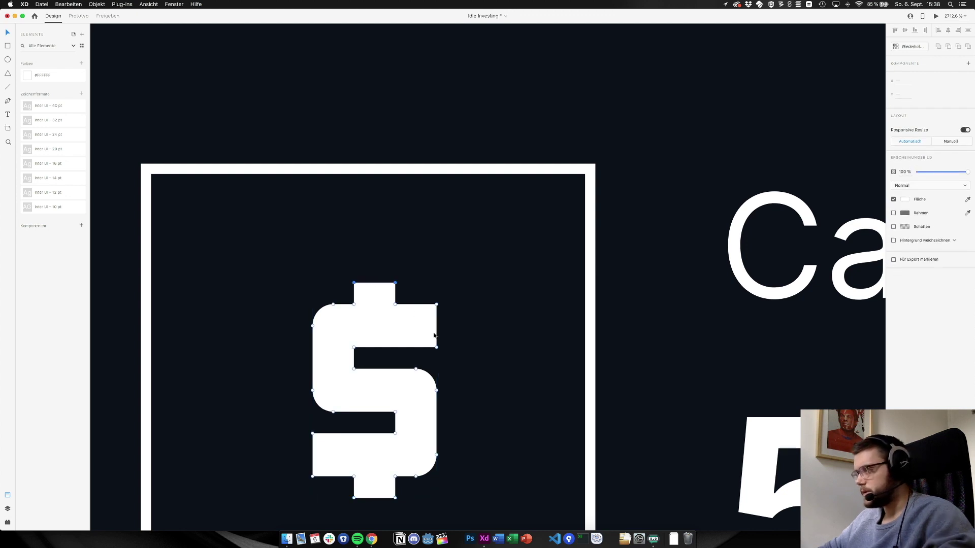
key(Up)
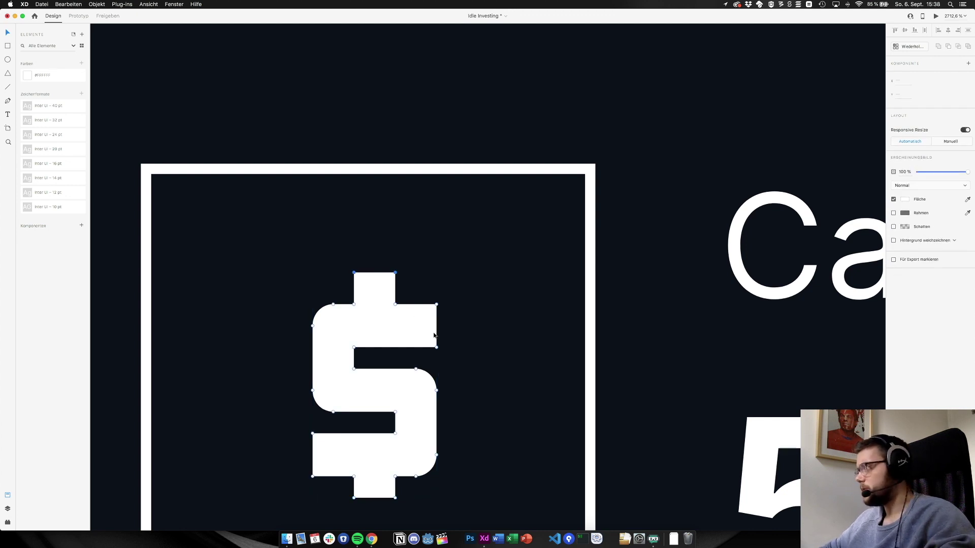
key(Down)
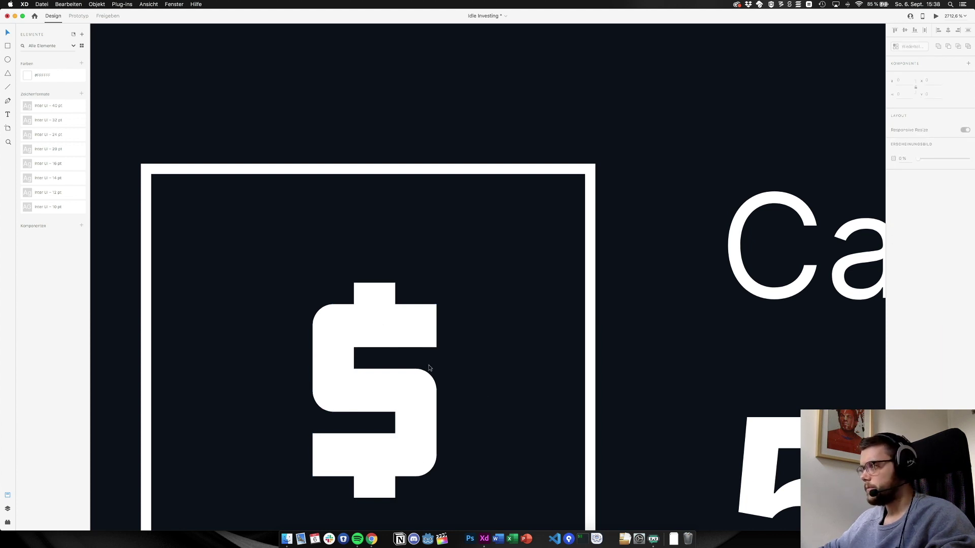
Show the square grid and move the Cash dollar sign onto its lines at X 368
click(419, 343)
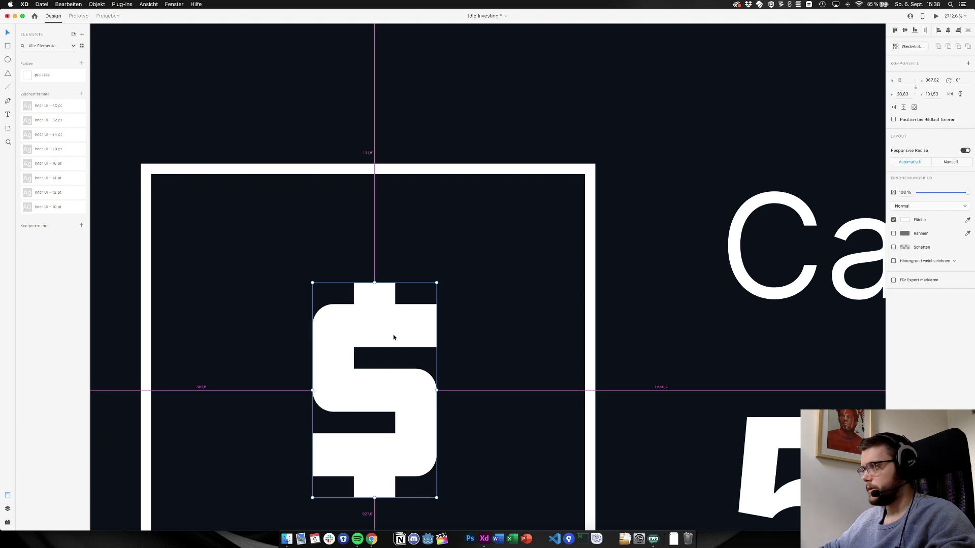
key(super+apostrophe)
drag(405, 322, 407, 326)
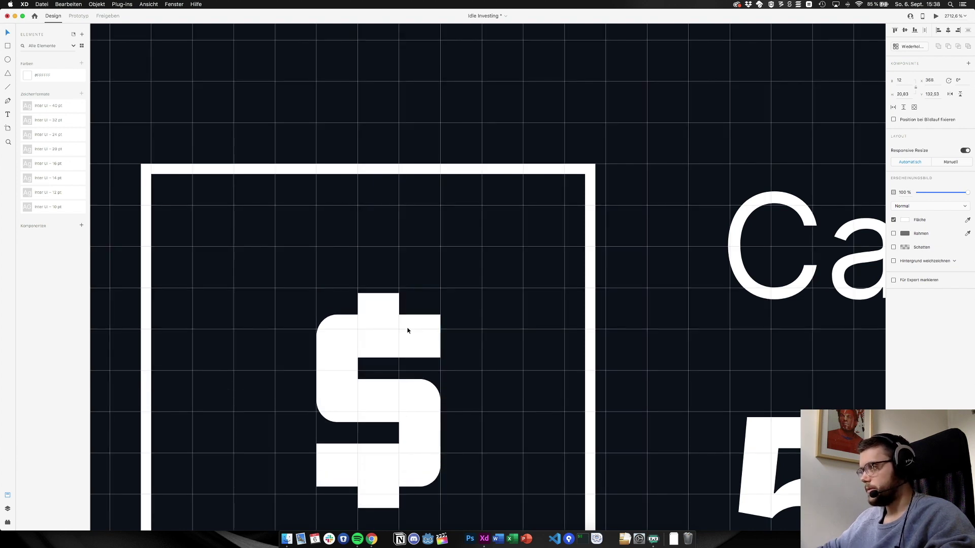
Edit the dollar sign's path and raise the two topmost anchor points slightly to lengthen the upper stem
double_click(407, 326)
click(400, 294)
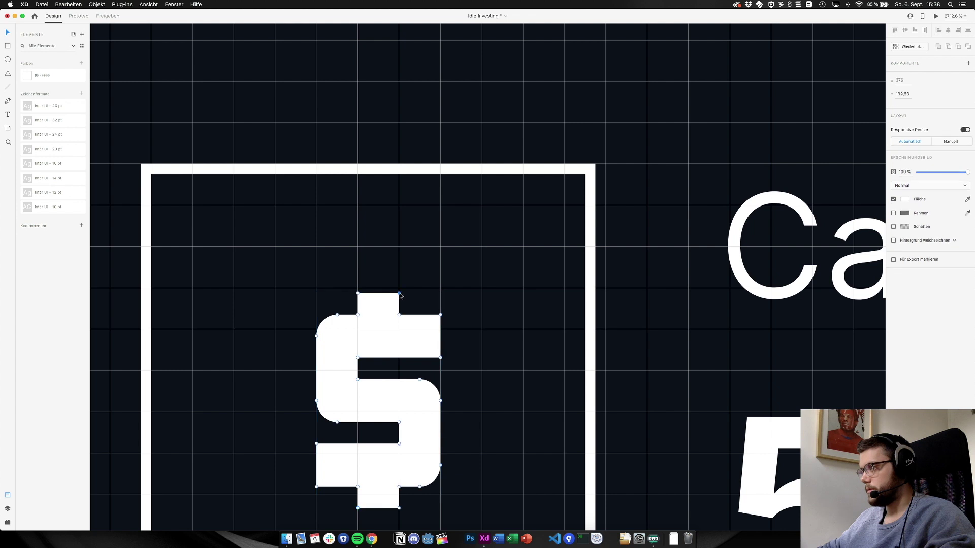
shift+click(358, 294)
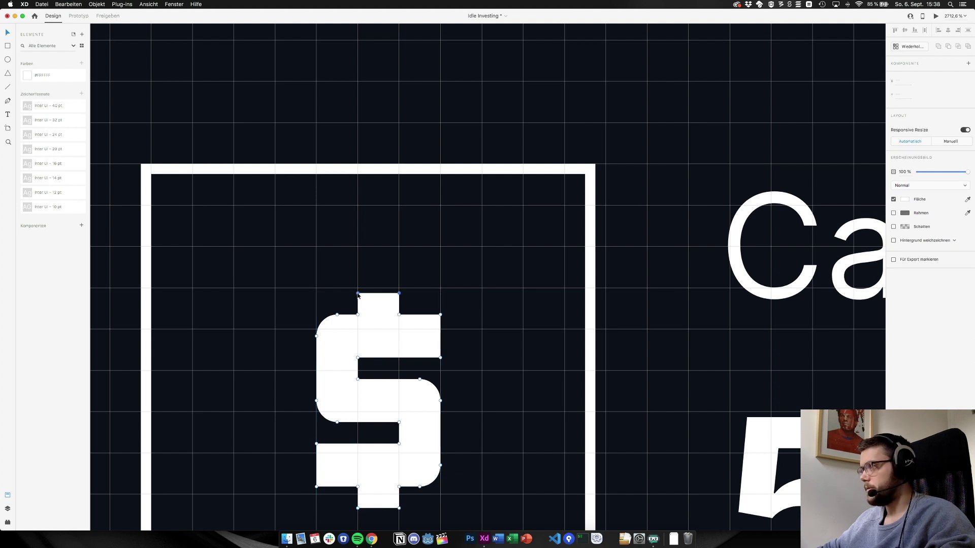
drag(357, 294, 358, 291)
scroll(434, 307, down, 5)
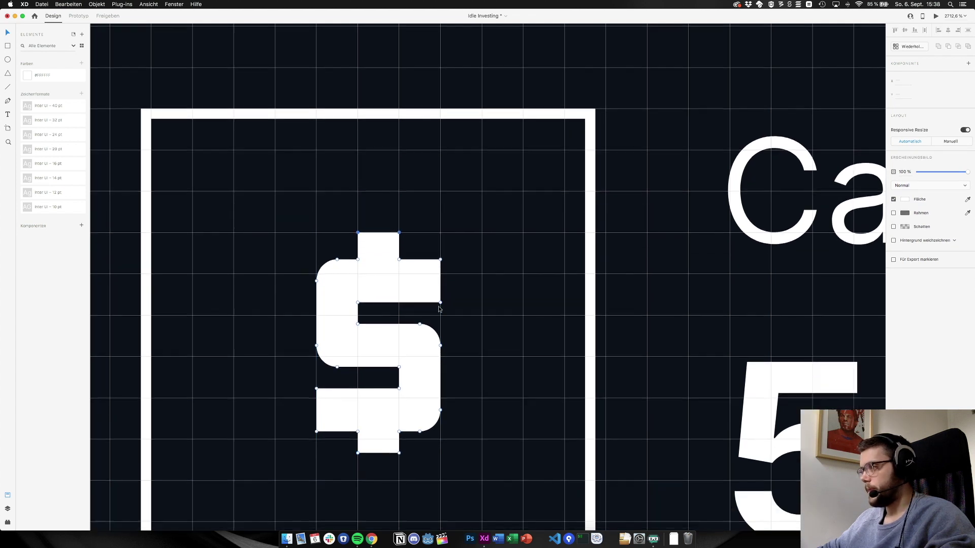
Move the dollar sign down about 2 px and lower its two bottommost anchor points to the grid line, making it 22 high
click(478, 351)
drag(420, 336, 420, 356)
double_click(384, 435)
click(398, 441)
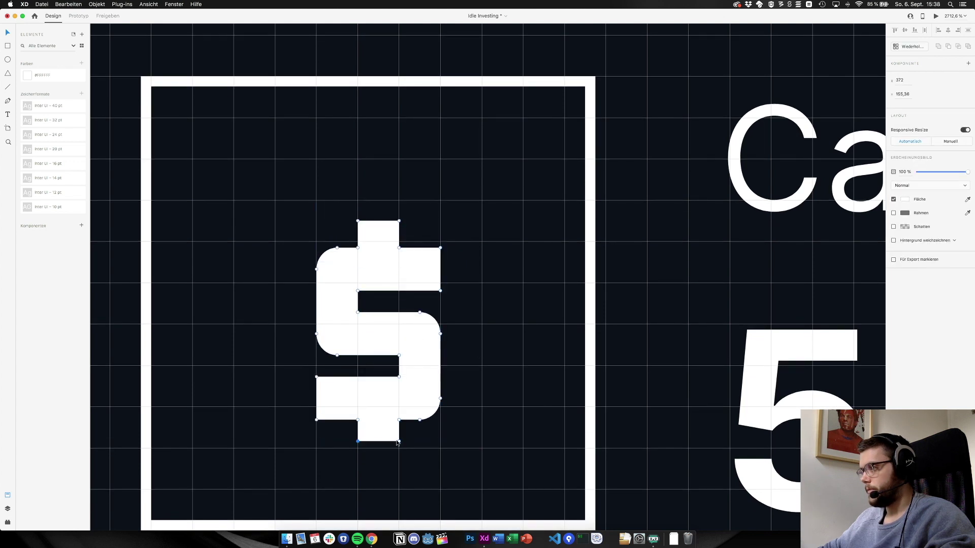
drag(400, 443, 399, 450)
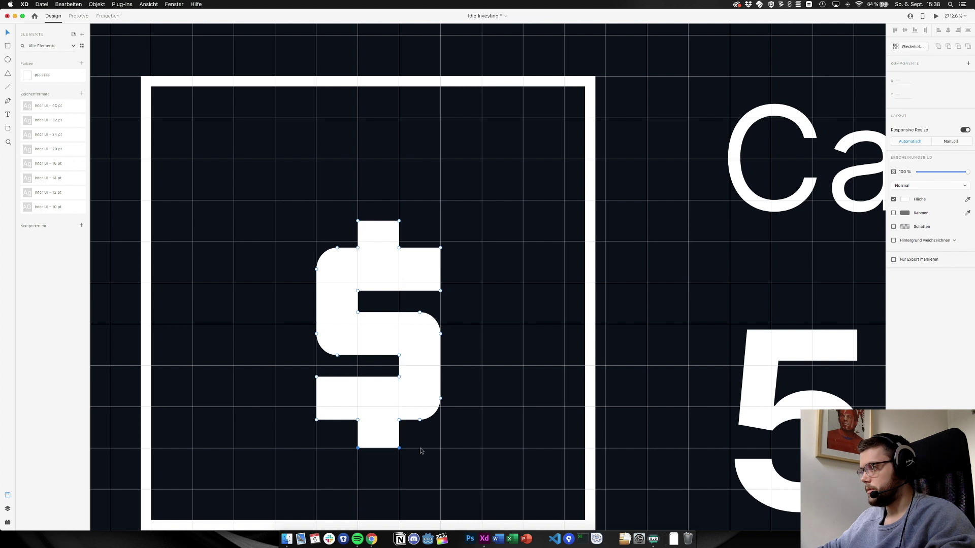
click(421, 450)
key(super+1)
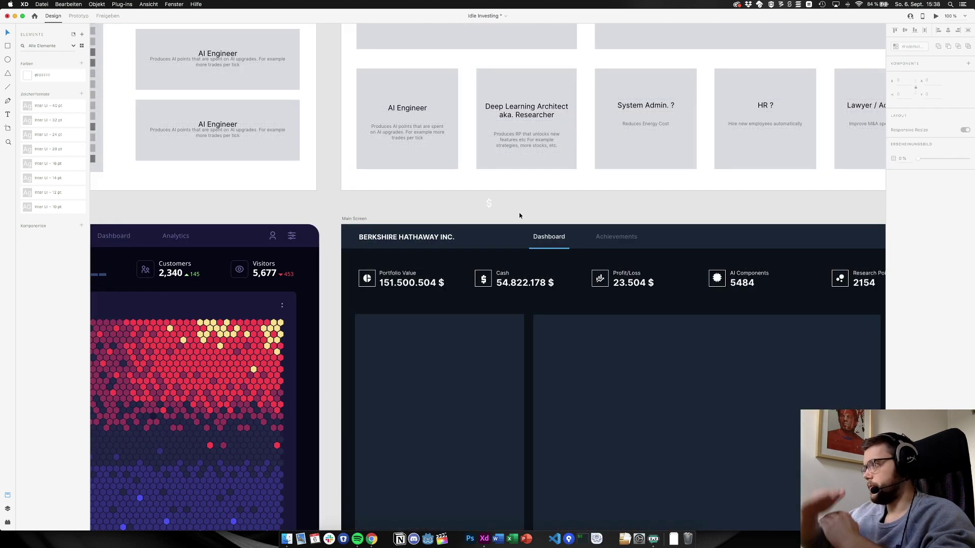
Check how the Cash and Portfolio Value icons sit inside their squares
scroll(519, 216, right, 5)
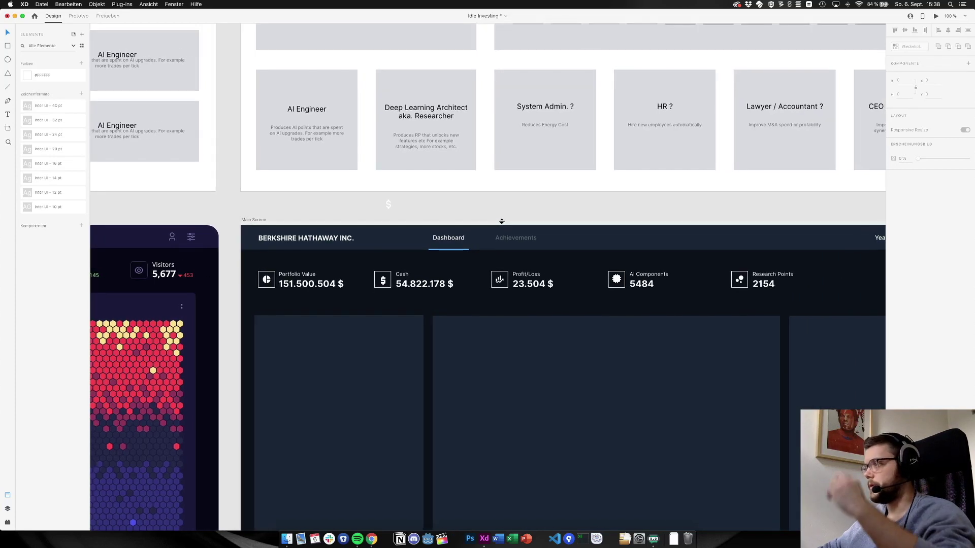
click(384, 283)
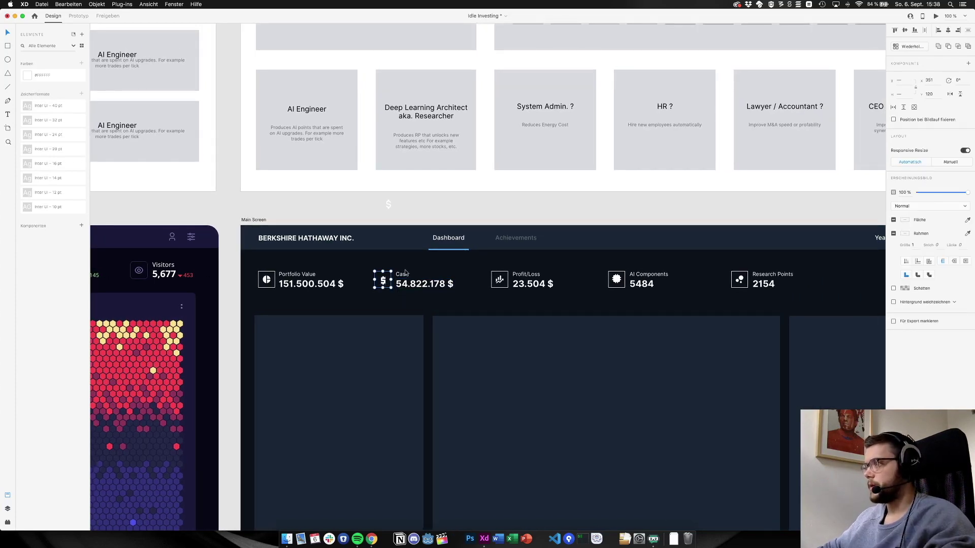
scroll(304, 287, up, 8)
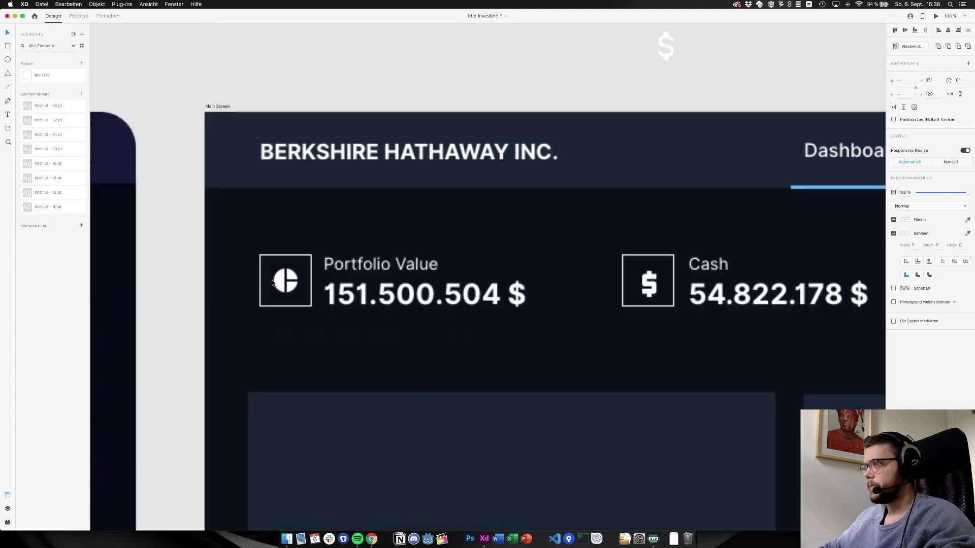
click(265, 280)
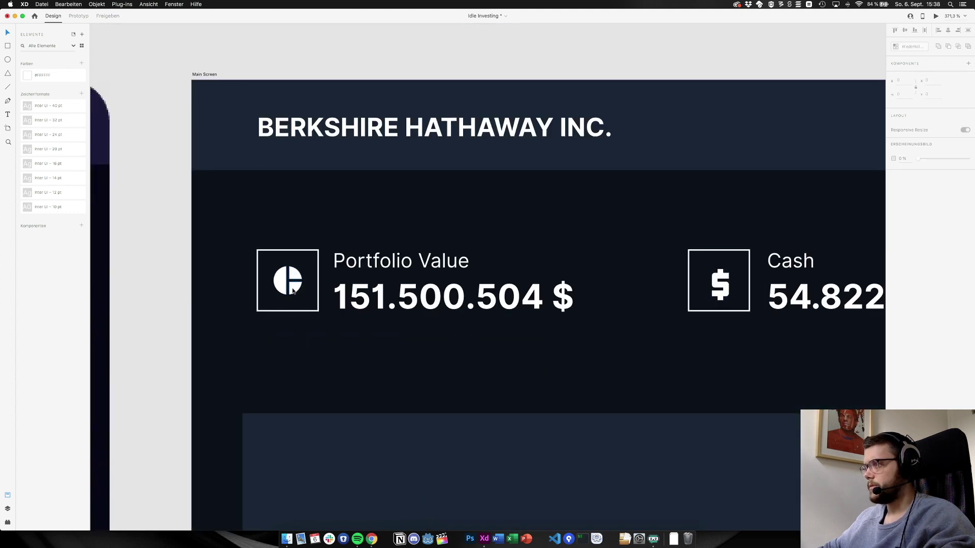
click(287, 284)
shift+click(318, 292)
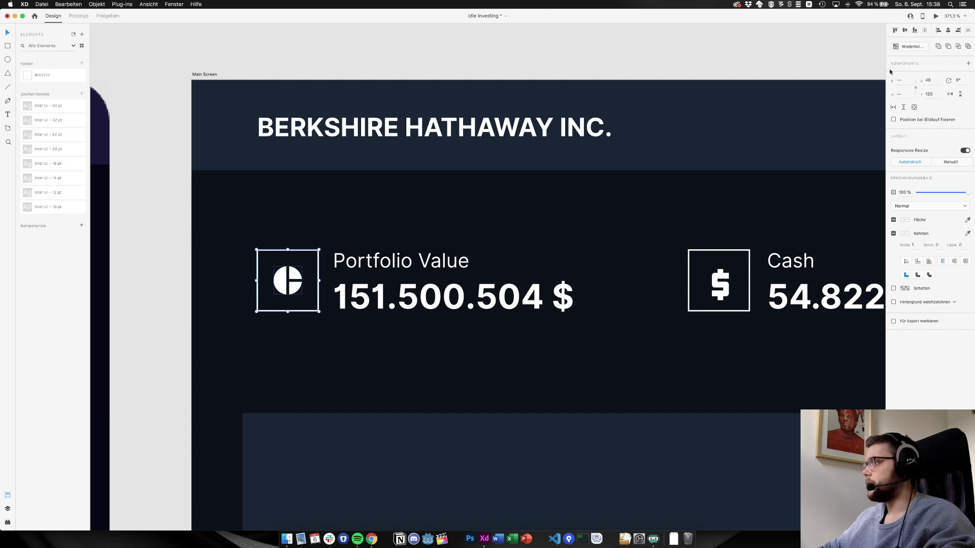
Centre the reshaped dollar sign vertically and horizontally within the Cash square
scroll(589, 236, right, 8)
click(513, 296)
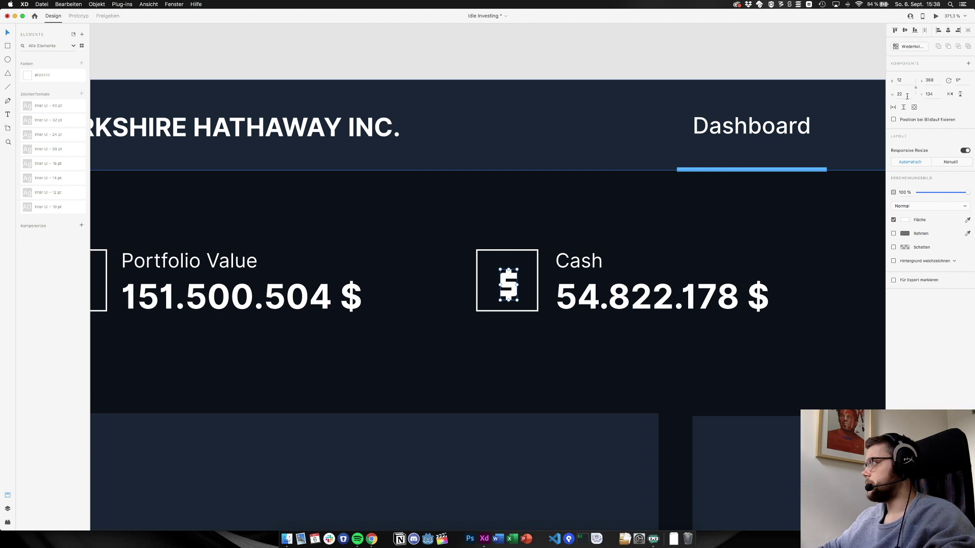
shift+click(539, 275)
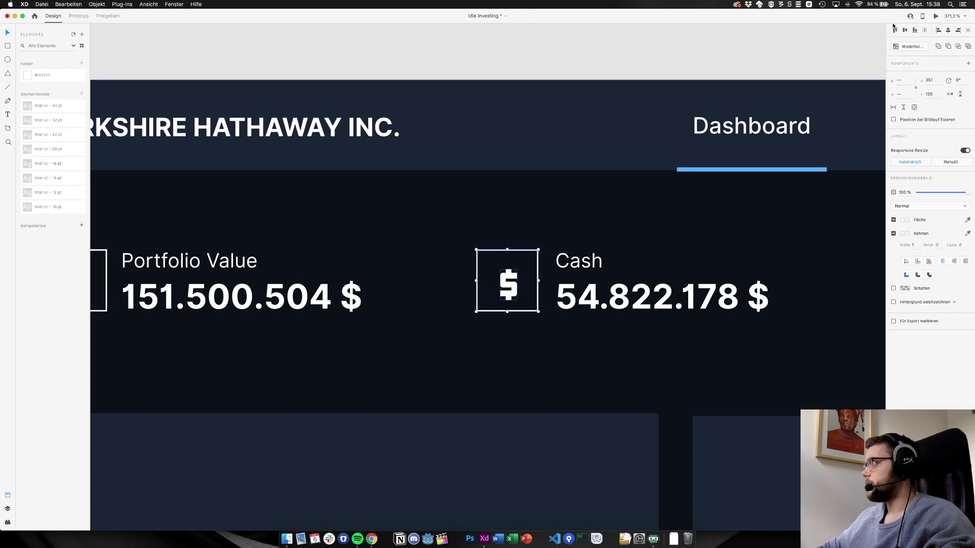
click(904, 31)
click(948, 31)
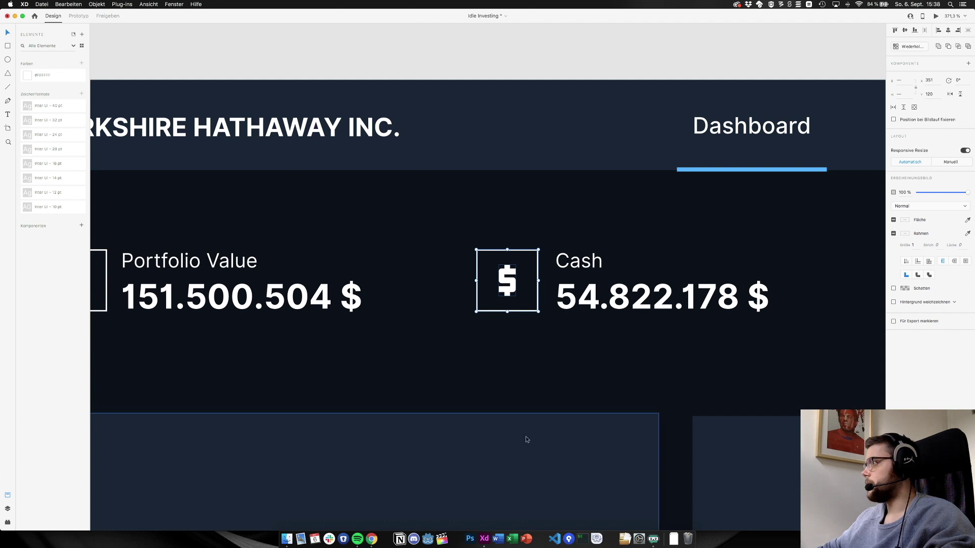
Centre the chart icon within the Profit/Loss square
scroll(525, 436, right, 5)
scroll(526, 440, right, 2)
click(609, 279)
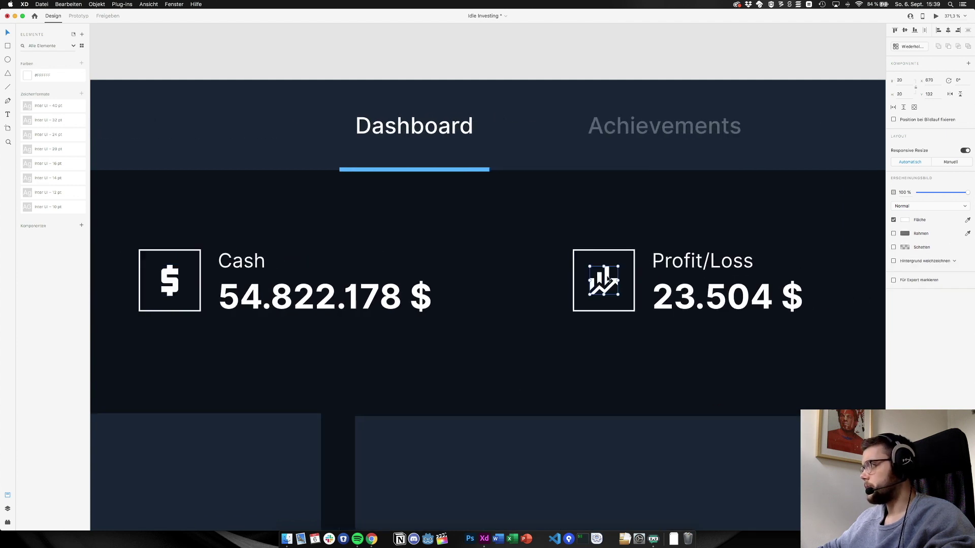
shift+click(633, 276)
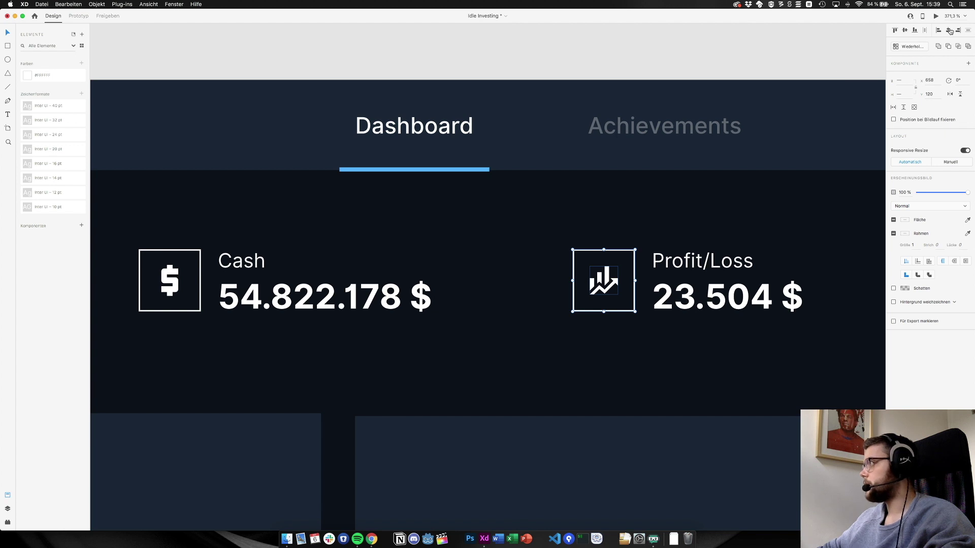
click(622, 61)
key(super+1)
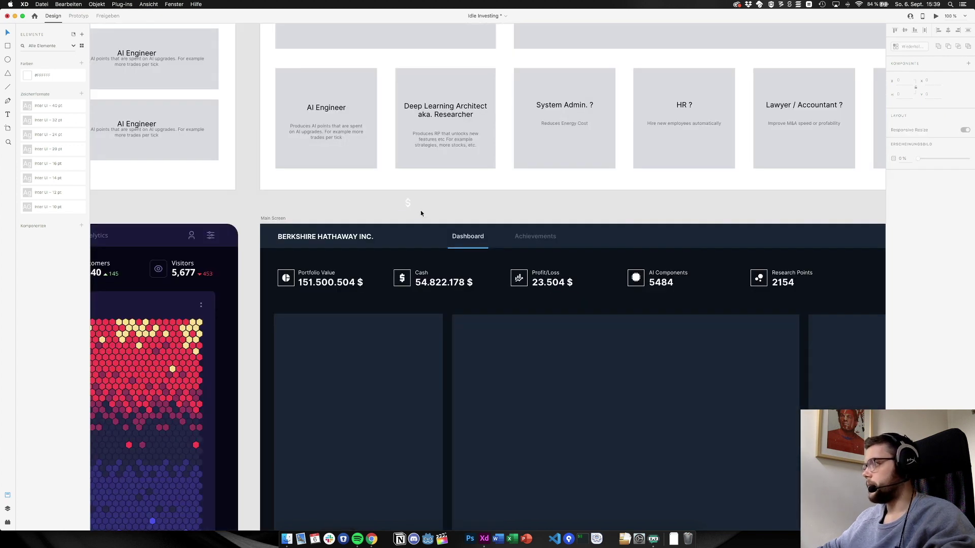
Draw a 14 by 14 square on top of the chip icon in the AI Components box
scroll(386, 218, right, 5)
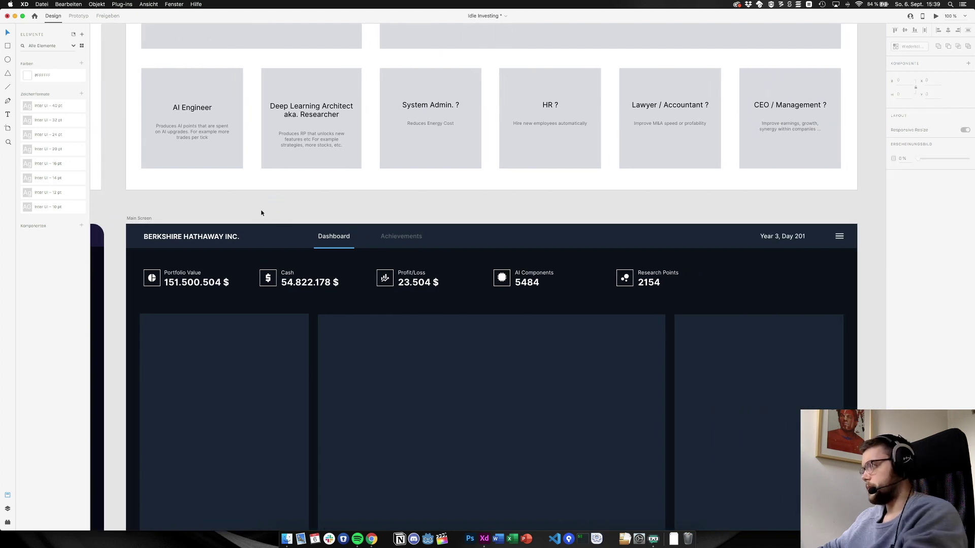
scroll(409, 282, right, 3)
scroll(409, 282, up, 10)
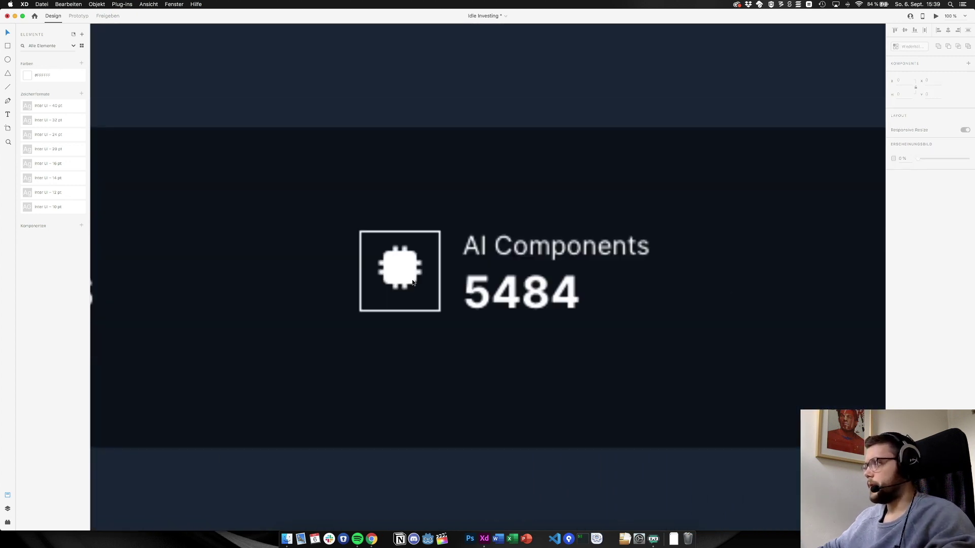
click(406, 277)
scroll(402, 276, up, 8)
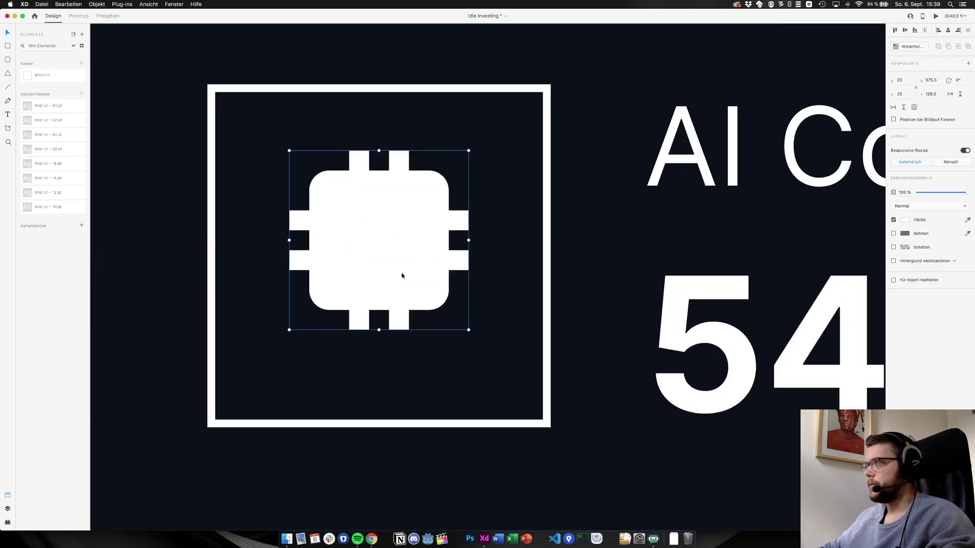
click(9, 47)
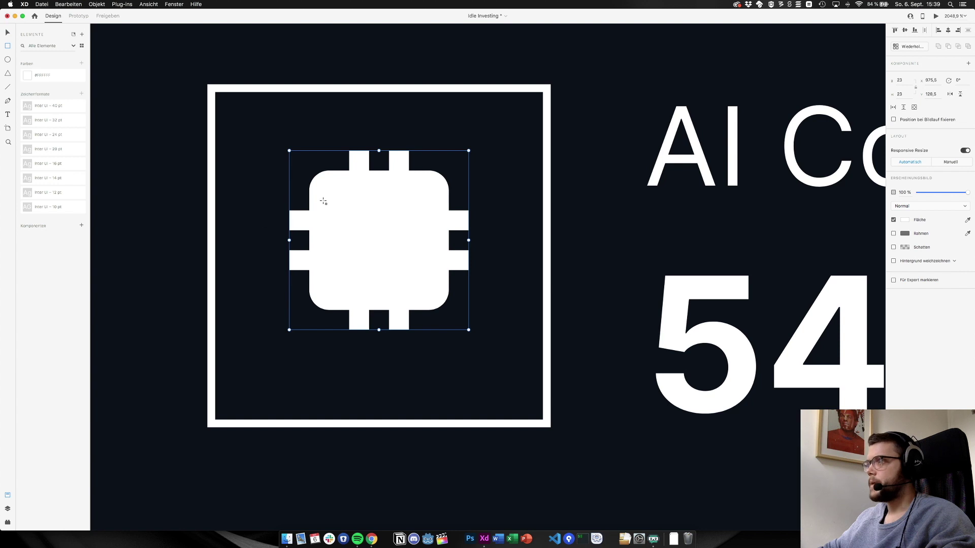
drag(316, 186, 428, 293)
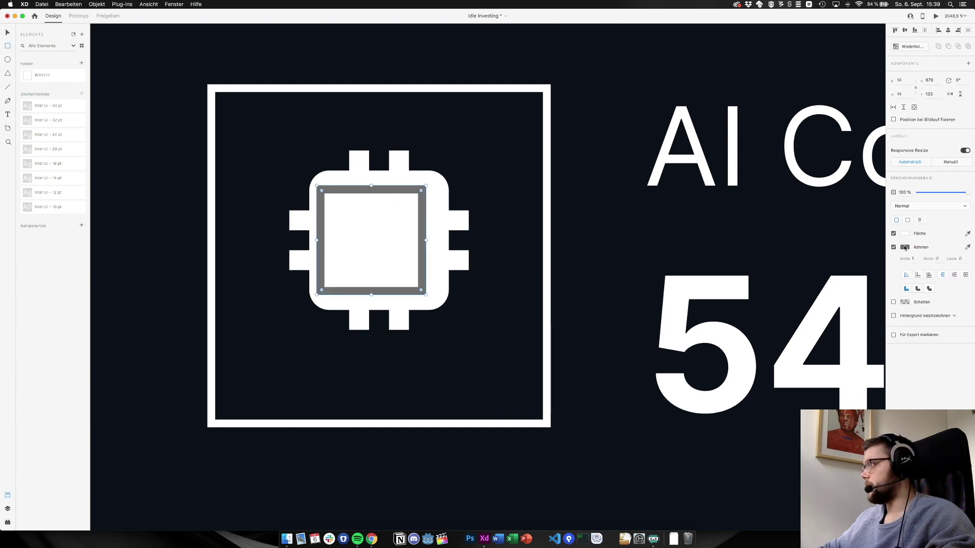
Turn off the new square's fill and round its corners with a radius of 3
click(893, 233)
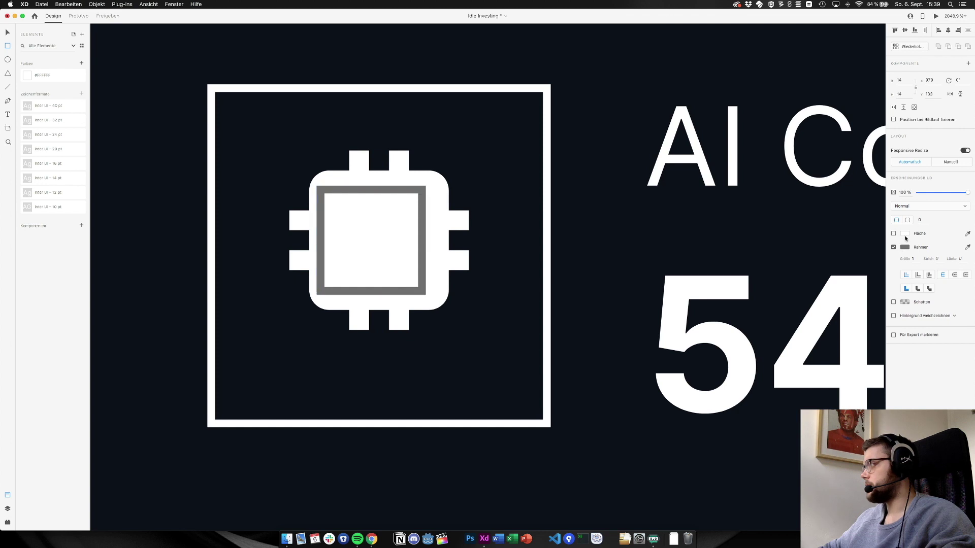
click(920, 219)
text(1)
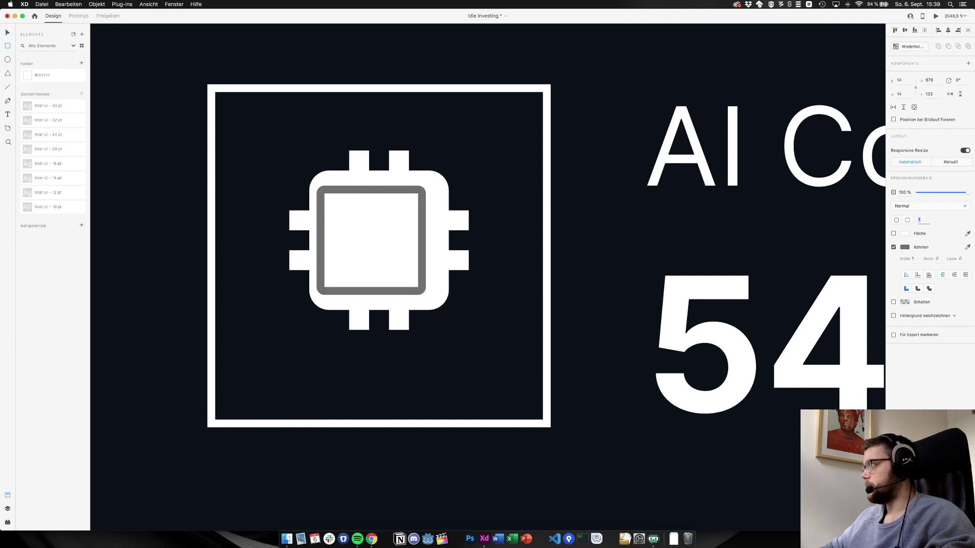
key(Up)
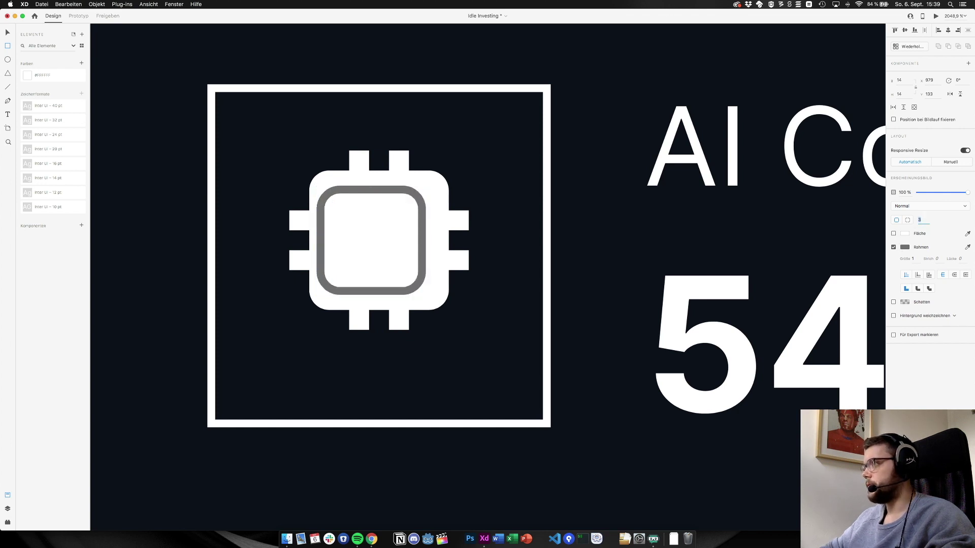
key(Up)
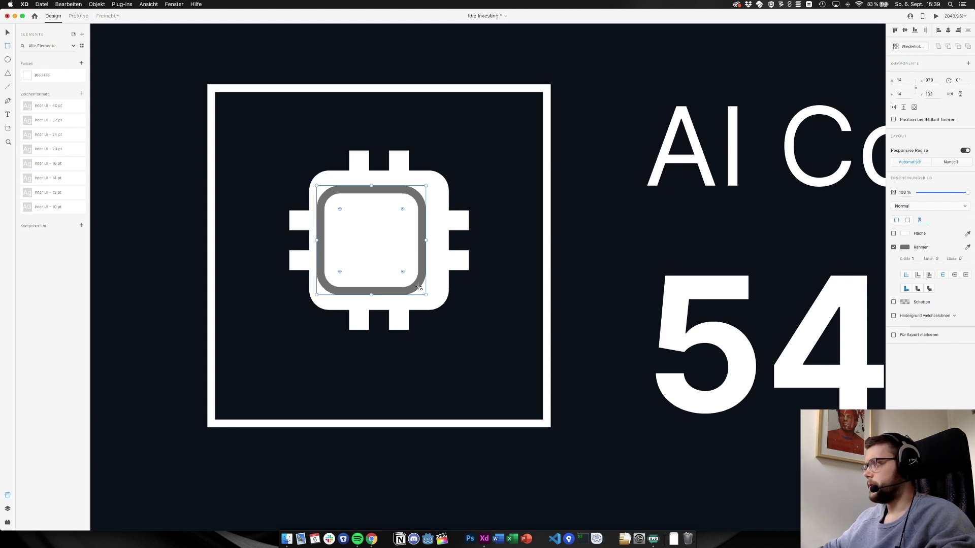
text(4)
Remove the rounded square's border and give it a light grey #BFBFBF fill
click(894, 248)
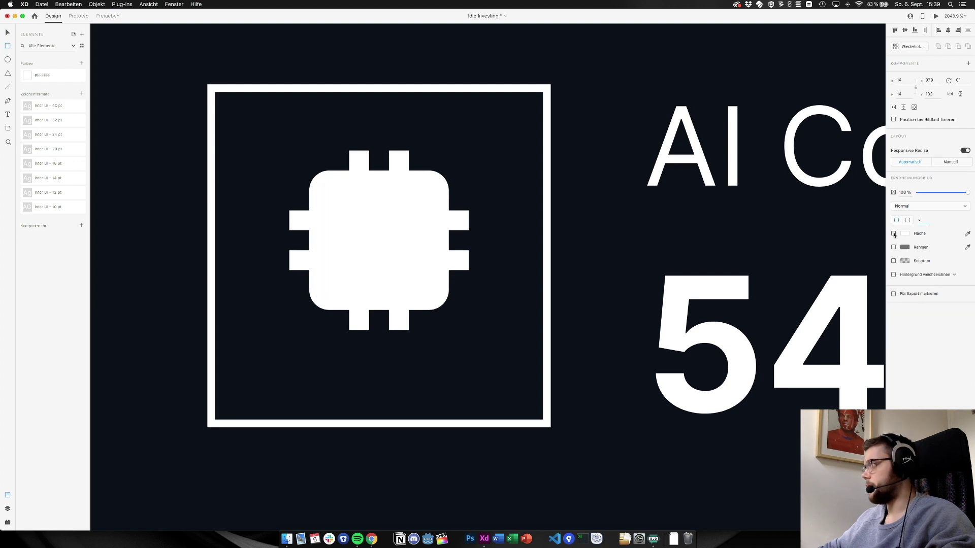
click(904, 234)
text(d5d5d5)
key(Return)
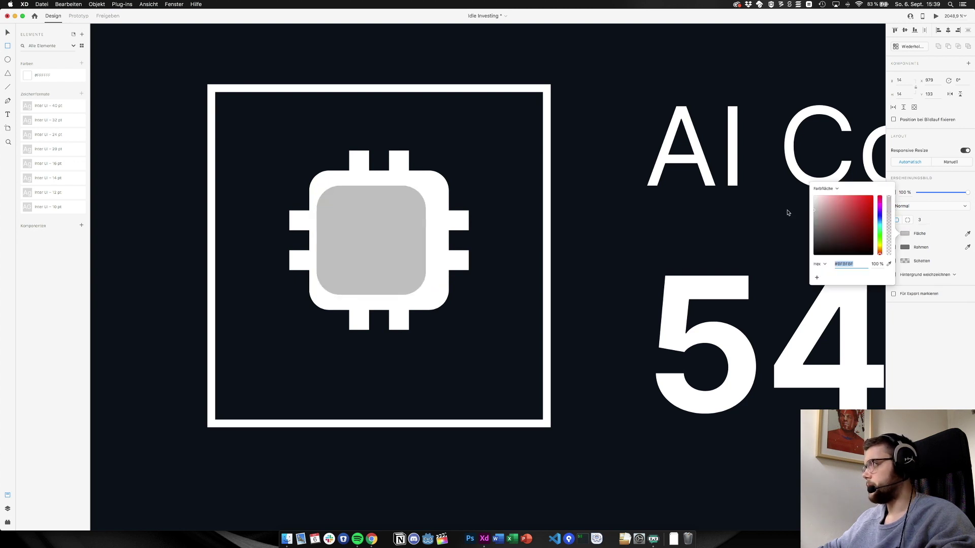
Lighten the inner square's fill to #D5D5D5 and move the square onto the centre of the chip icon
key(v)
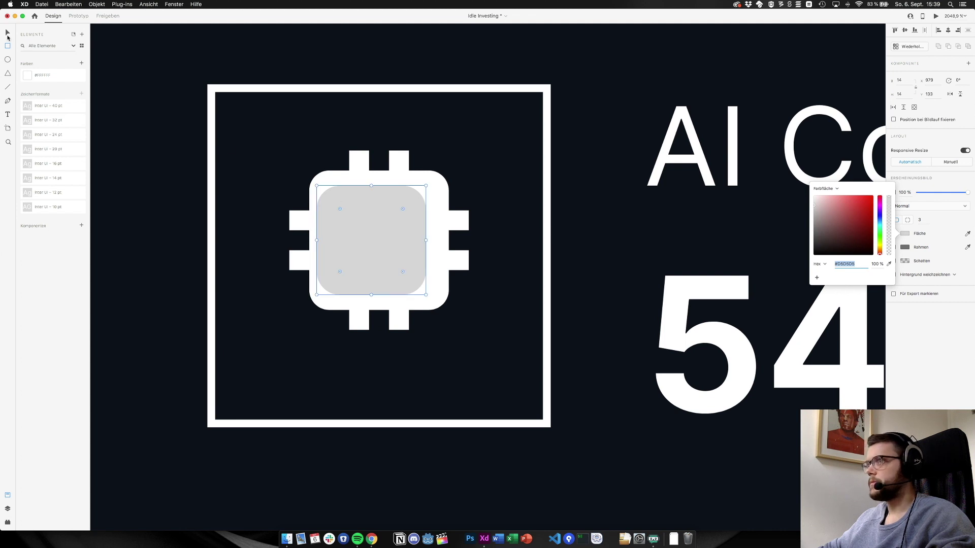
drag(367, 220, 410, 234)
drag(347, 201, 382, 235)
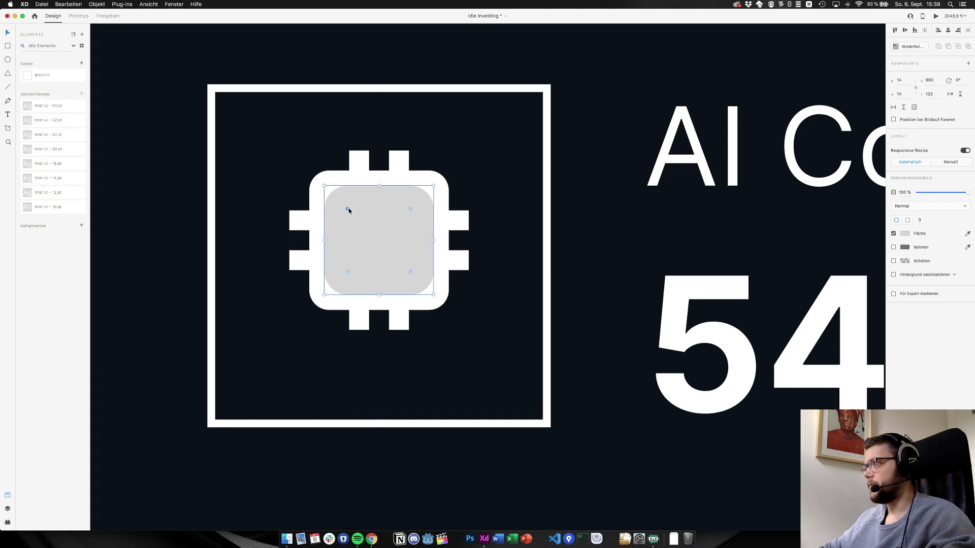
Reduce the corner radius of the chip's inner square to 1
drag(347, 209, 331, 191)
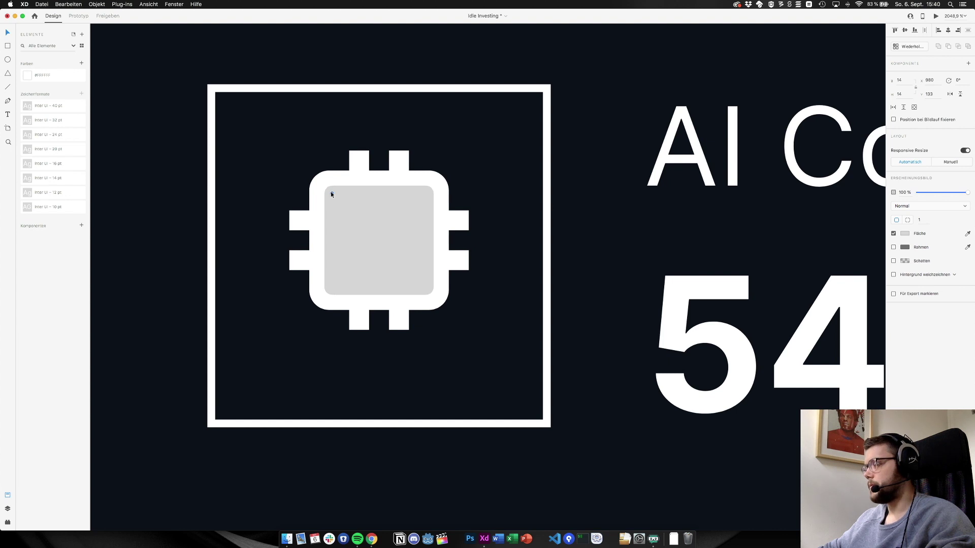
mouse_move(330, 191)
mouse_down()
mouse_move(324, 186)
mouse_move(334, 193)
mouse_up()
click(493, 331)
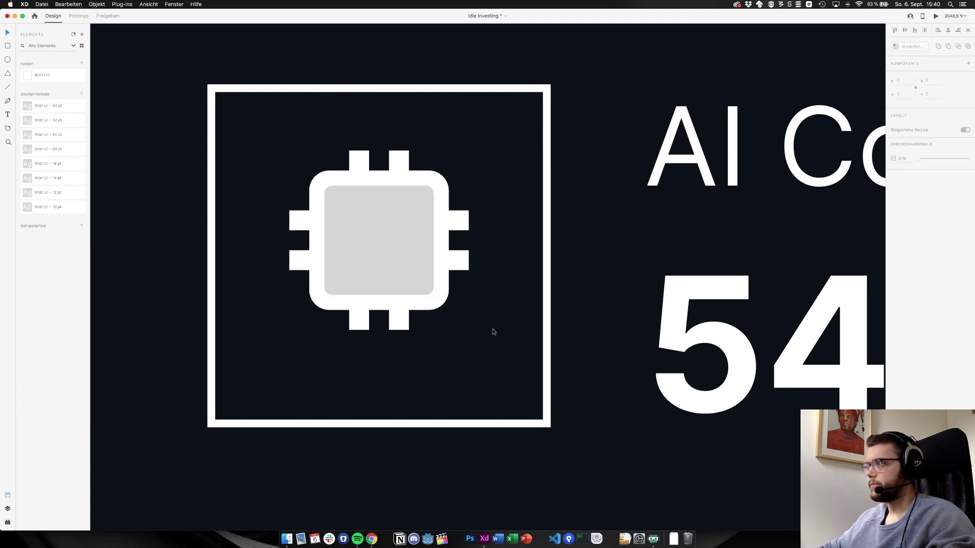
Try to align the chip icon and its inner square on a common vertical centre line
click(395, 255)
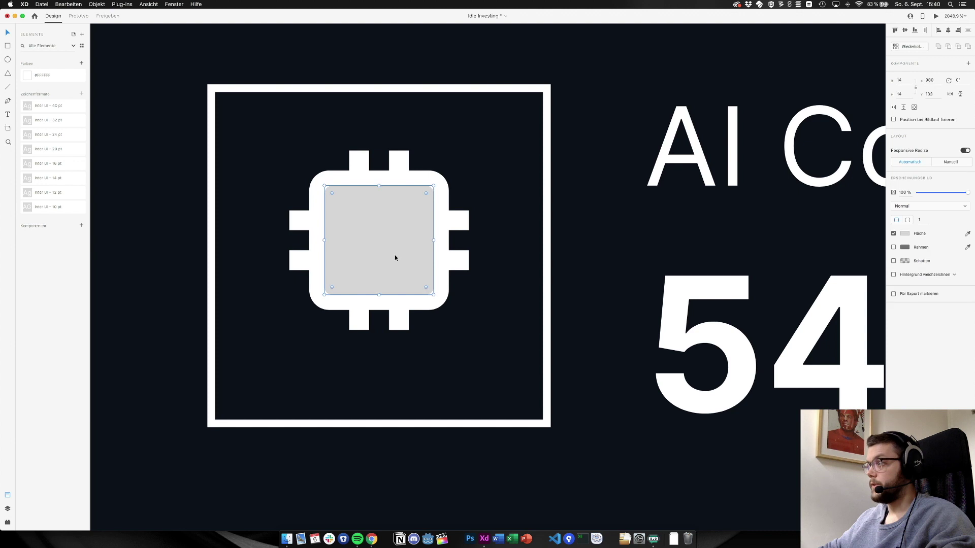
shift+click(447, 252)
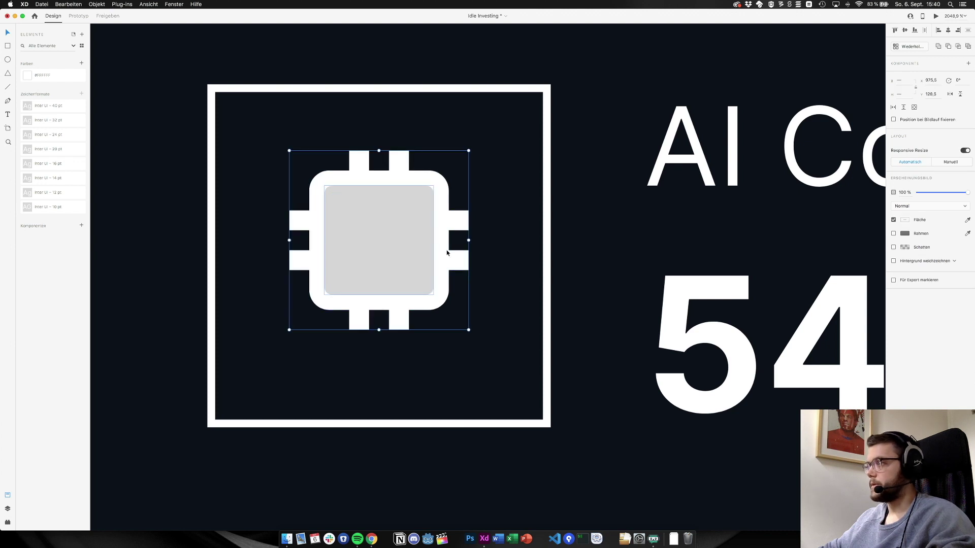
click(947, 32)
click(532, 294)
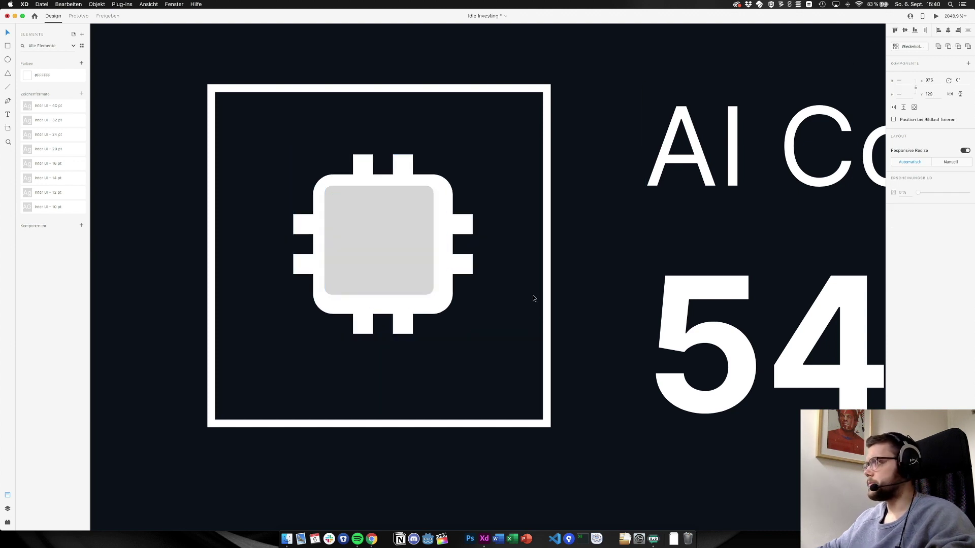
click(359, 233)
shift+click(450, 247)
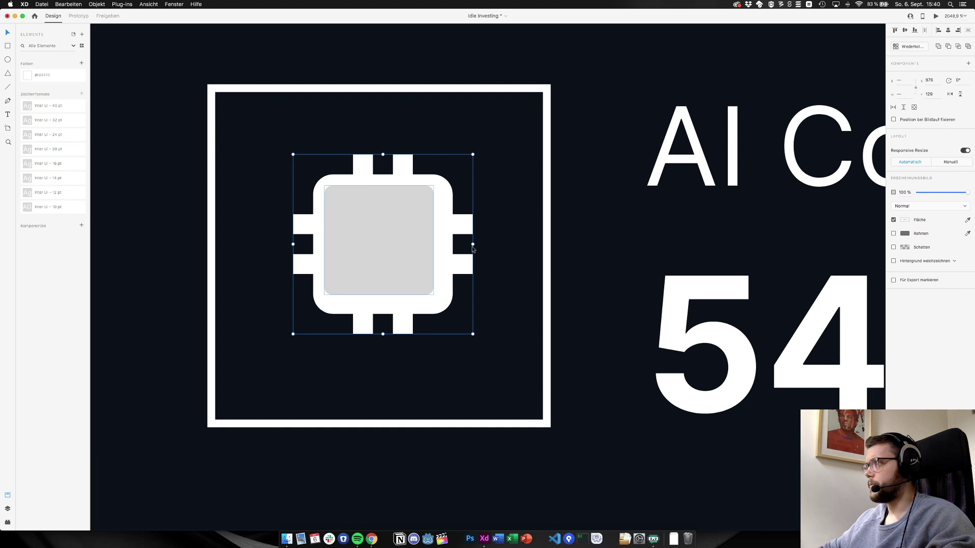
click(409, 245)
drag(400, 253, 400, 254)
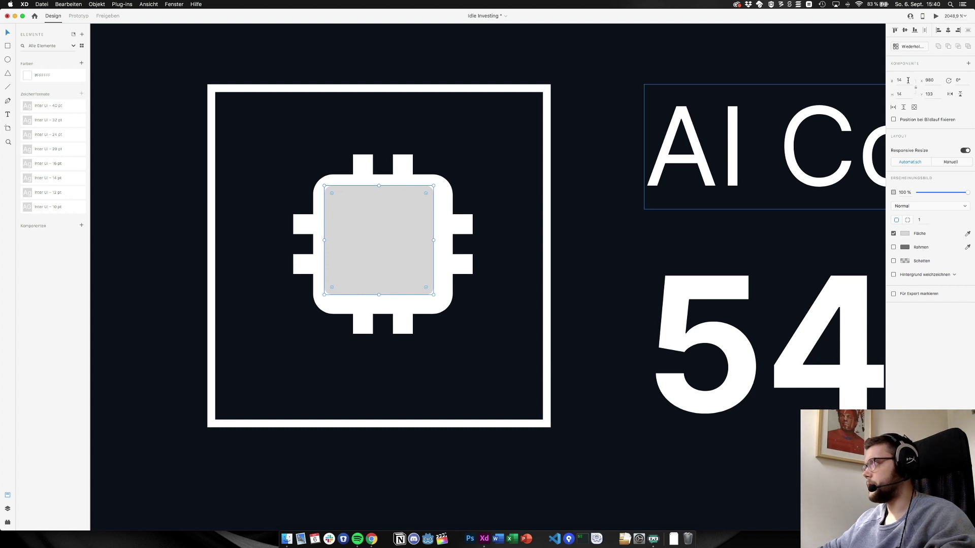
Resize the chip icon to 24 by 24 and move the inner square to its centre
click(466, 221)
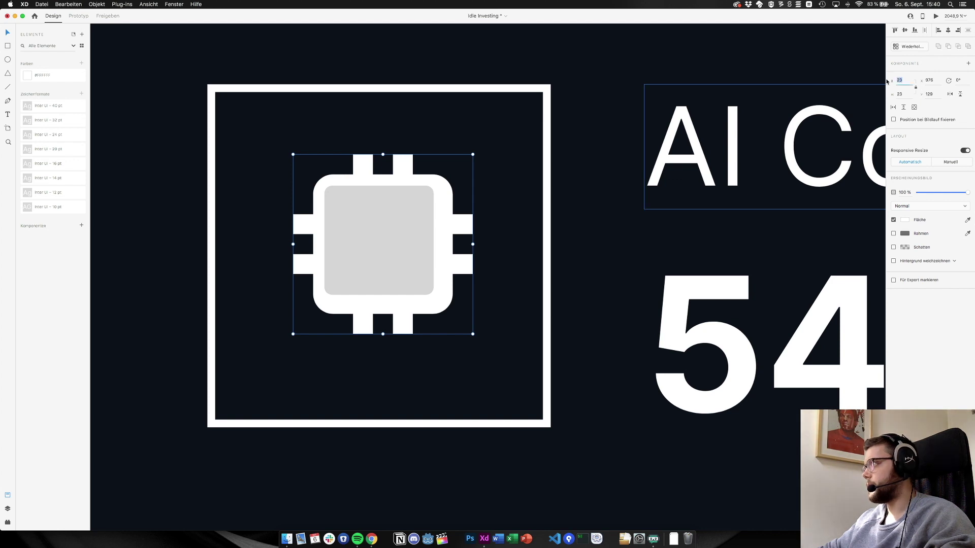
click(892, 81)
text(24)
key(Tab)
double_click(411, 243)
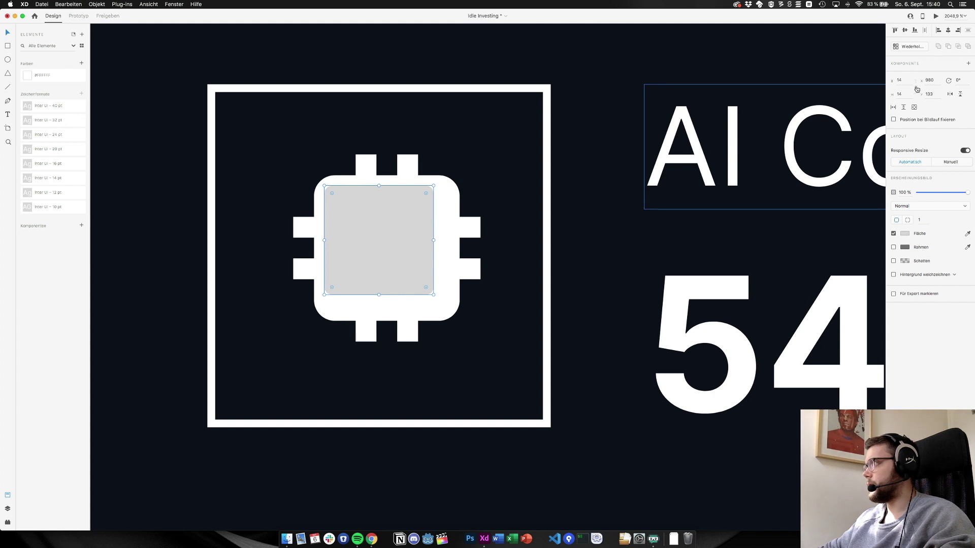
drag(378, 239, 394, 248)
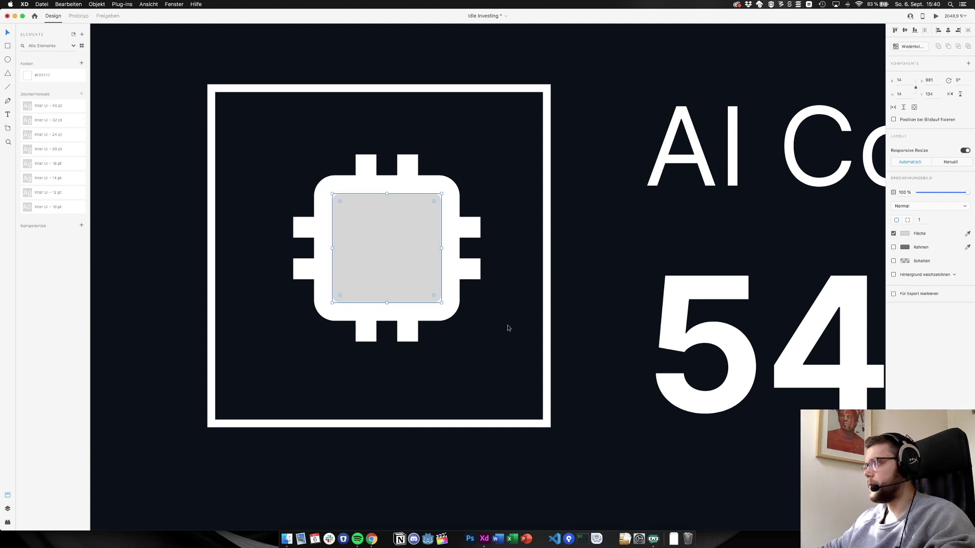
Cut the inner square out of the chip icon by excluding the overlap of the two shapes
click(508, 325)
click(457, 299)
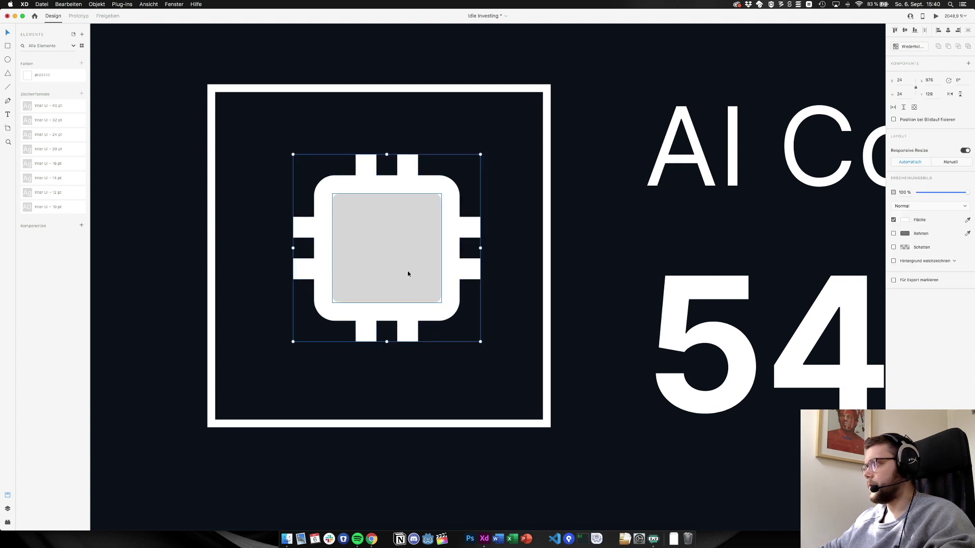
click(966, 46)
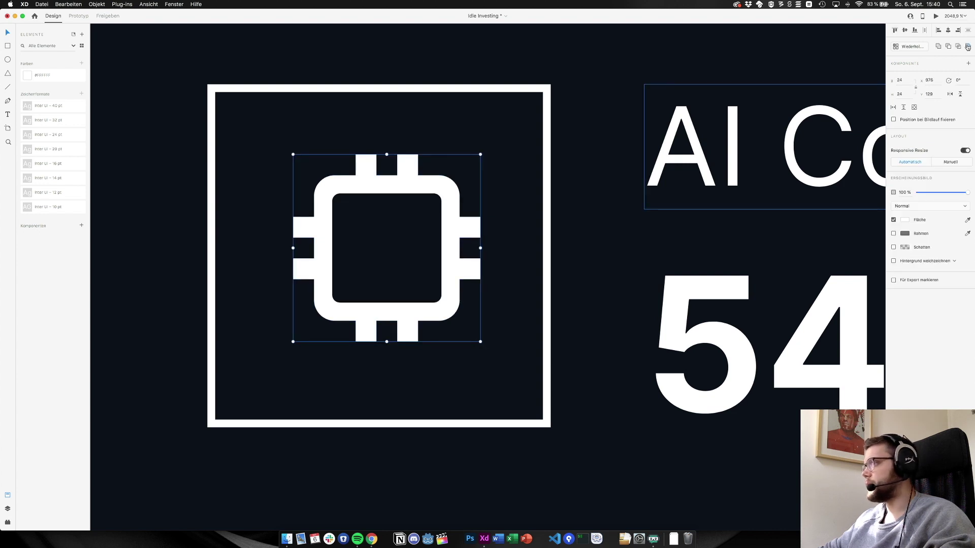
click(564, 209)
Resize the combined chip icon in the AI Components box to 22 by 22
key(super+1)
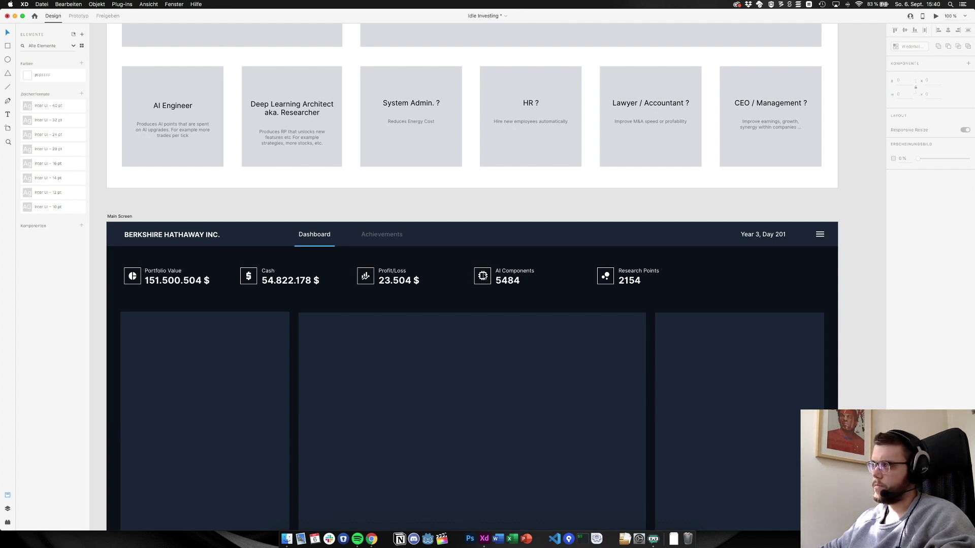
click(482, 276)
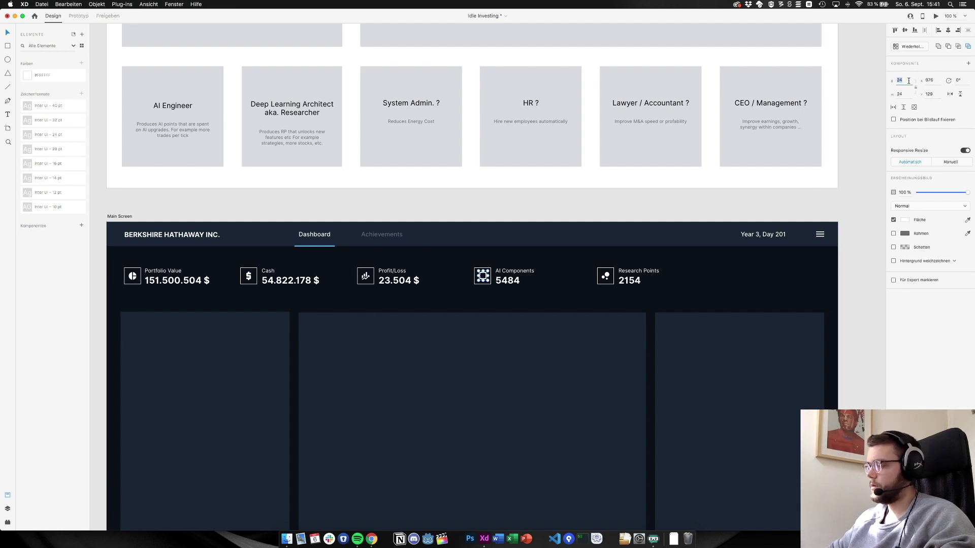
text(22)
key(Tab)
text(22)
key(Tab)
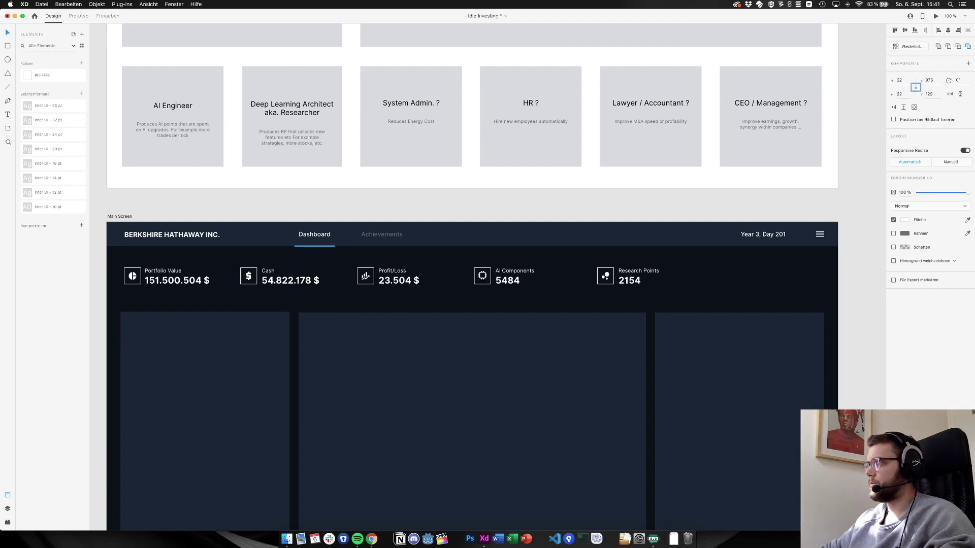
click(570, 192)
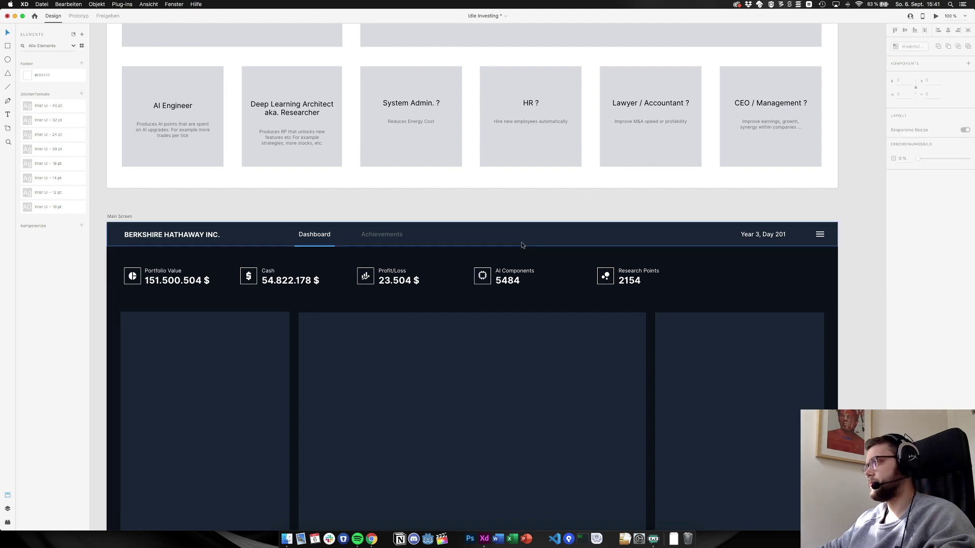
Centre the resized chip icon within the AI Components square
scroll(492, 305, up, 3)
scroll(491, 304, up, 5)
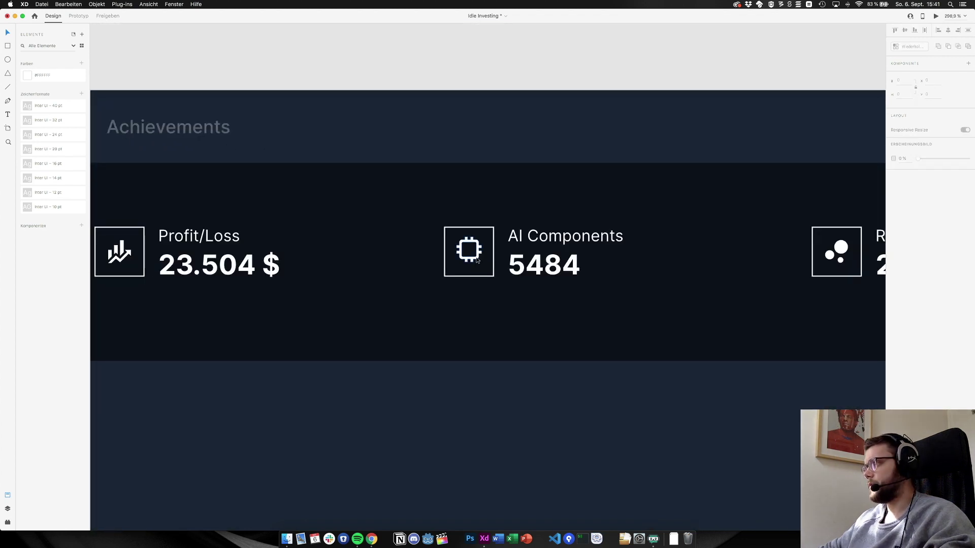
click(477, 263)
drag(477, 262, 478, 262)
click(473, 81)
scroll(473, 77, down, 5)
scroll(462, 149, left, 2)
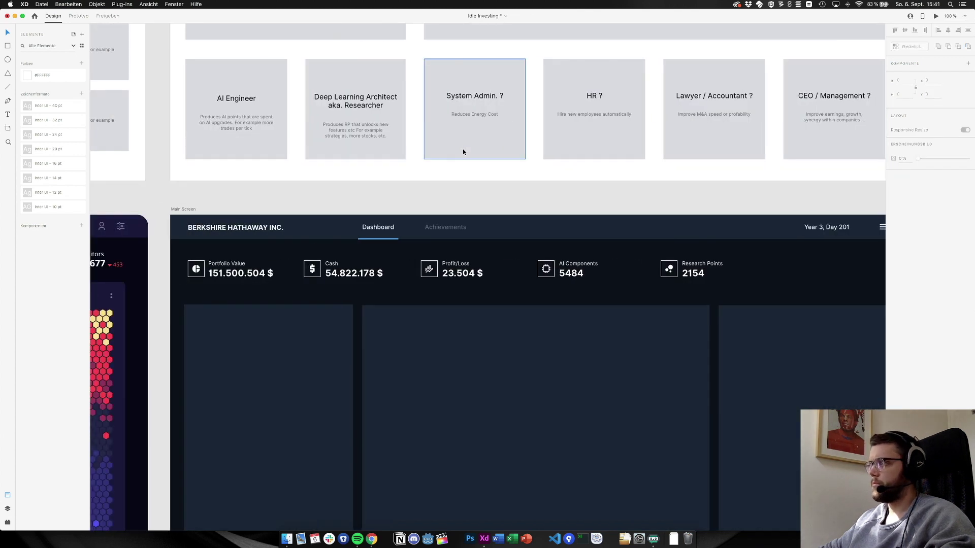
scroll(461, 152, right, 2)
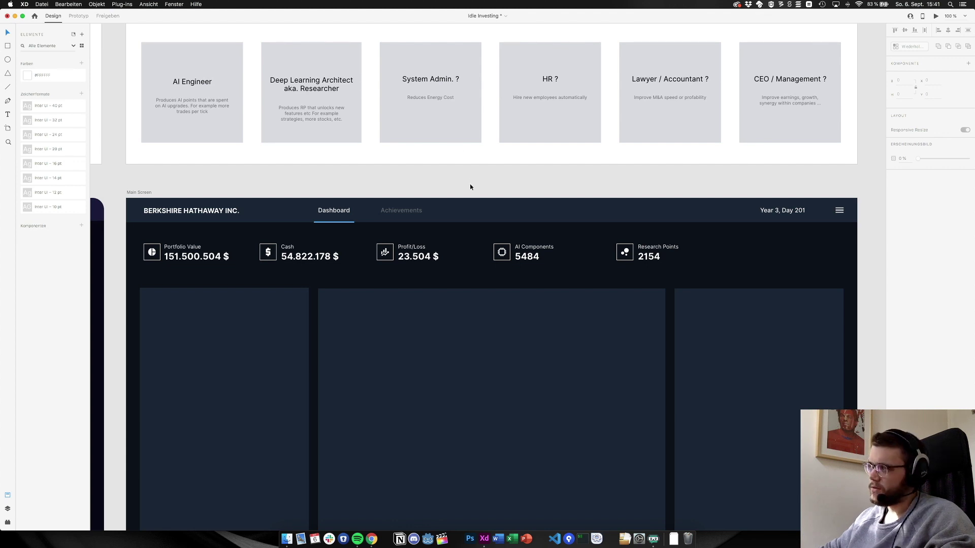
Switch to Chrome, search Material Design Icons for "pc" and inspect the laptop-chromebook icon
key(super+Tab)
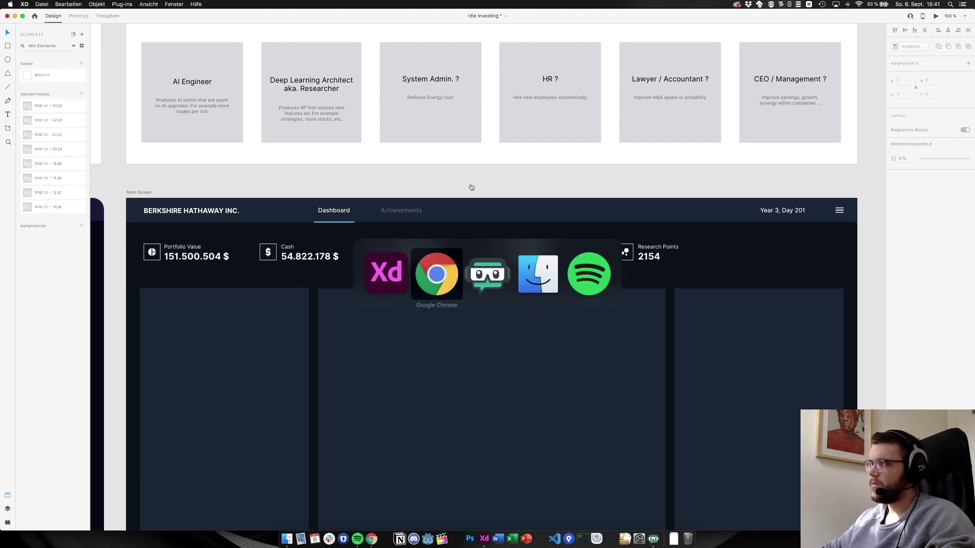
drag(333, 116, 286, 119)
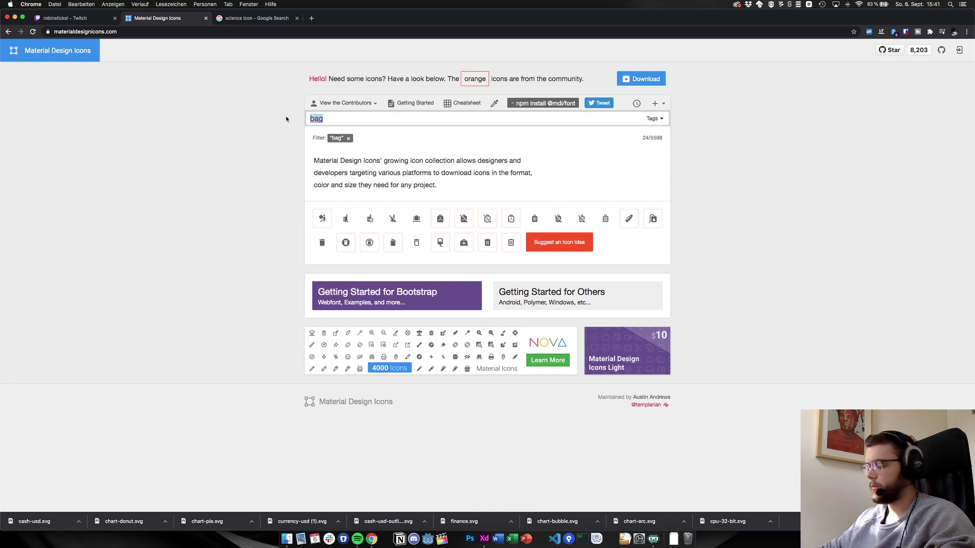
text(pc)
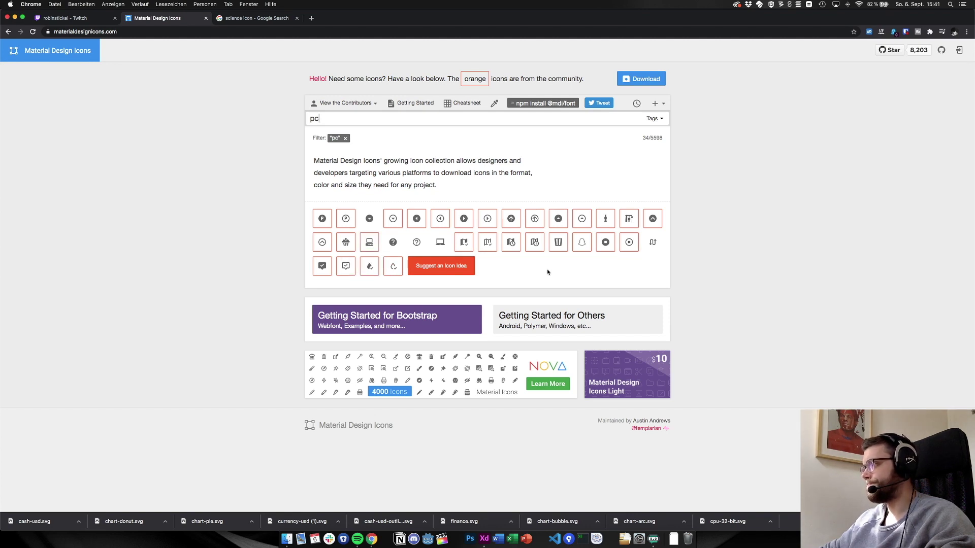
click(441, 242)
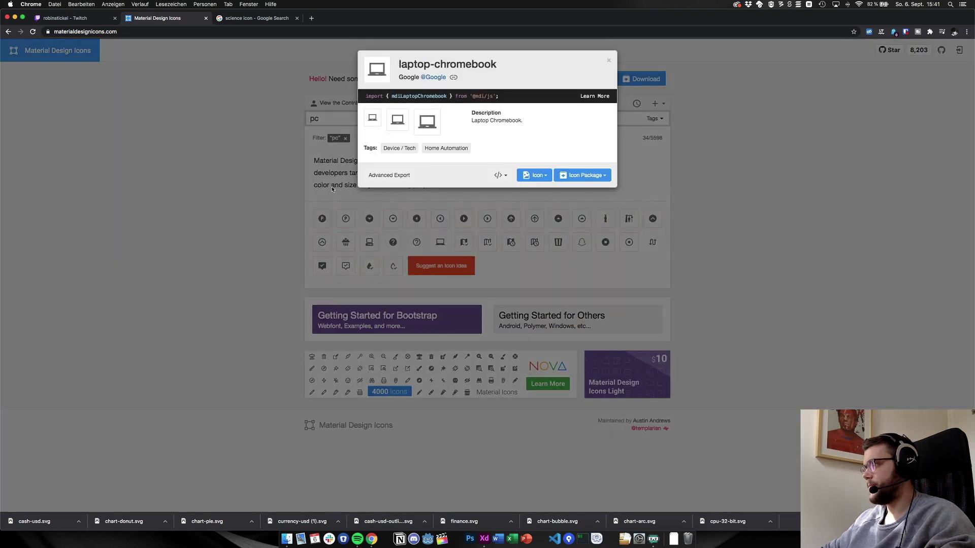
click(254, 159)
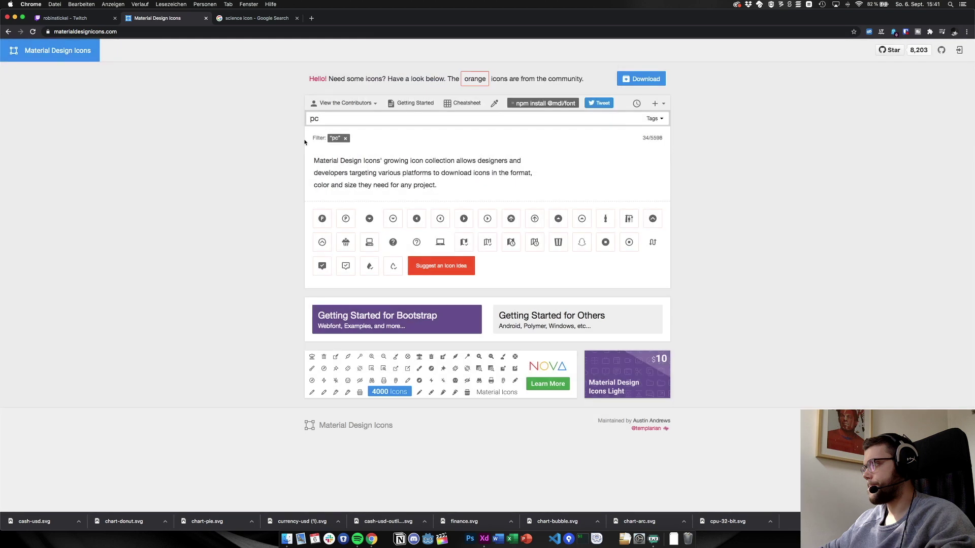
Search the icon library for "tech" and once more for "pc"
key(BackSpace)
key(BackSpace)
text(tech)
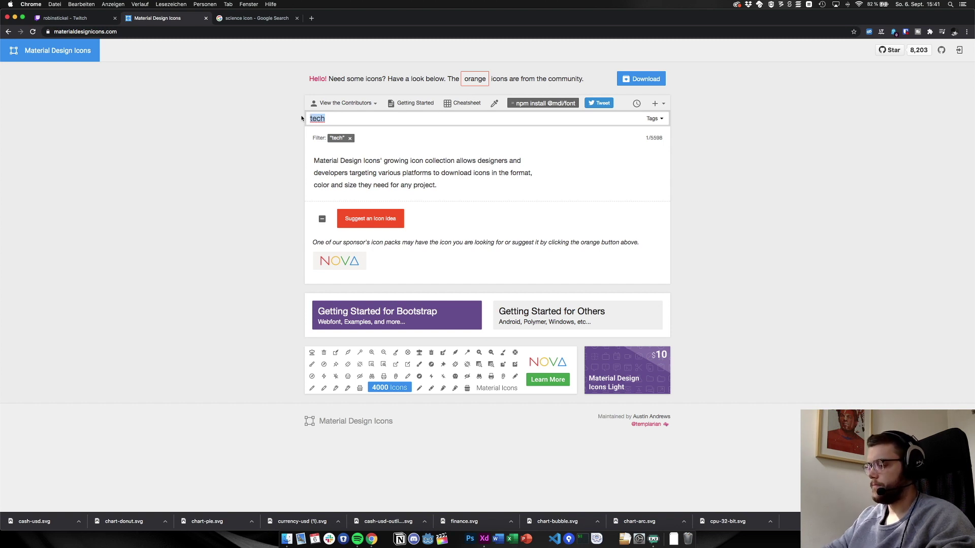
text(pc)
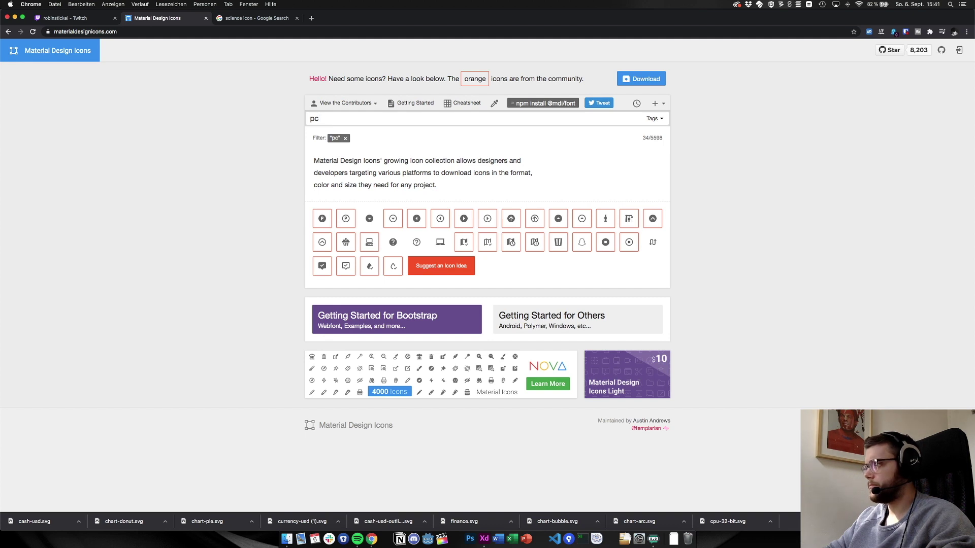
Search the icon library for "server" and open the details of the plain server icon
key(BackSpace)
key(BackSpace)
text(server)
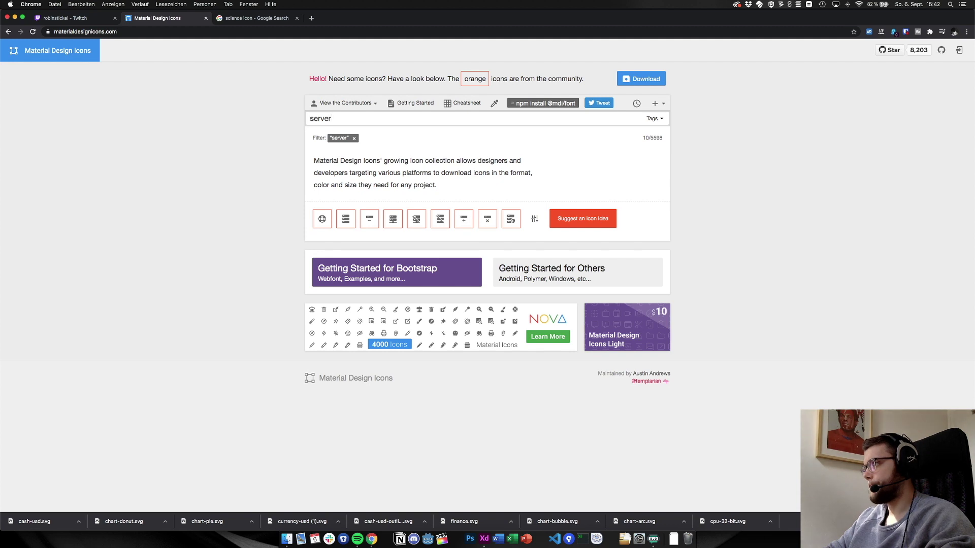
click(353, 226)
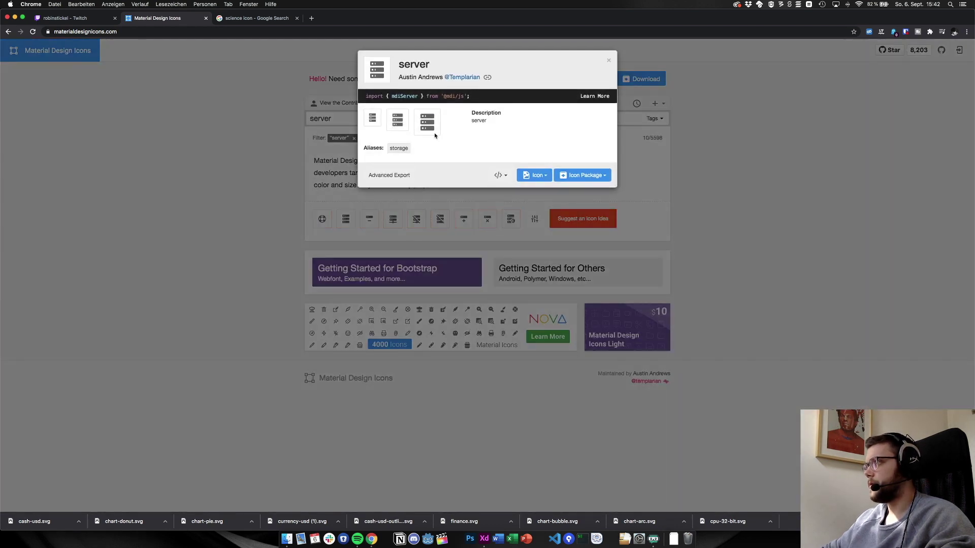
Download the server icon as an optimized SVG package
key(super+Tab)
key(super+Tab)
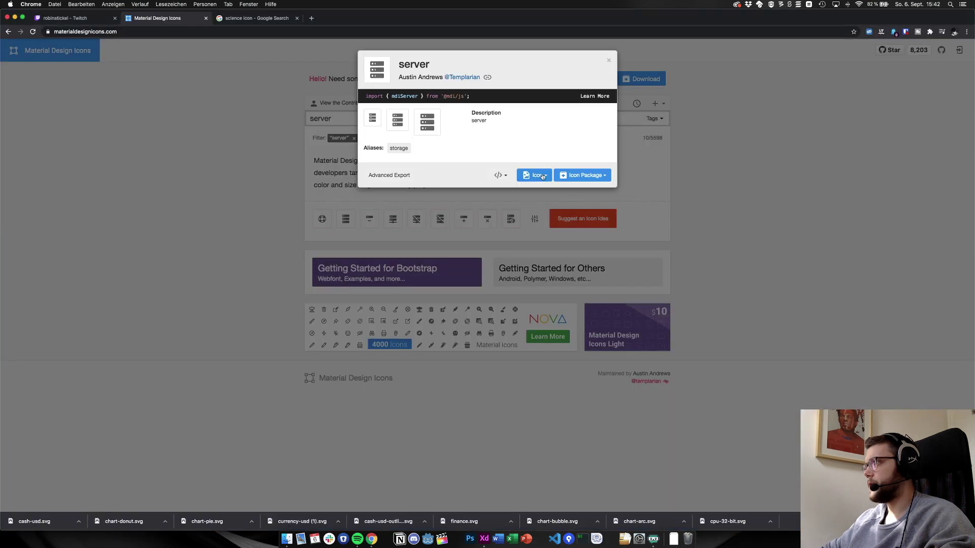
click(597, 175)
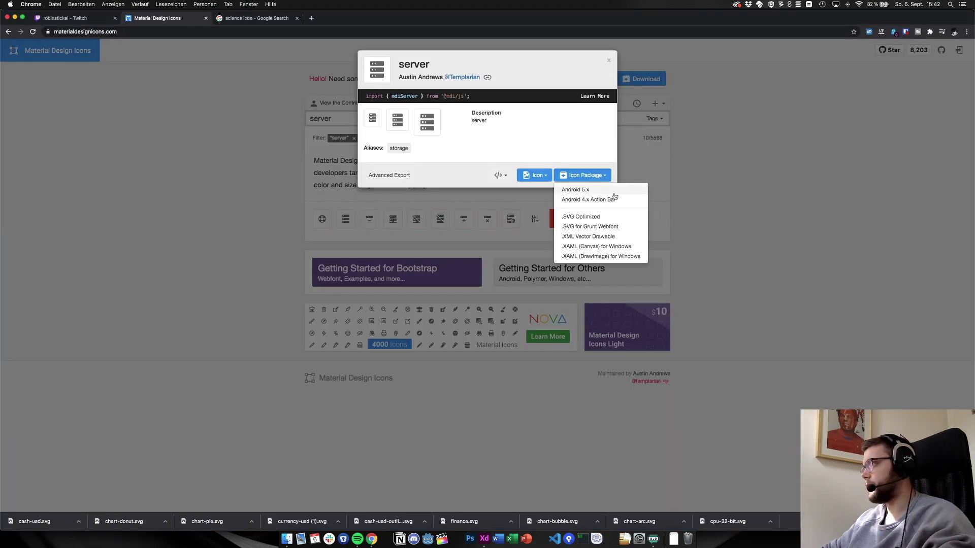
click(613, 218)
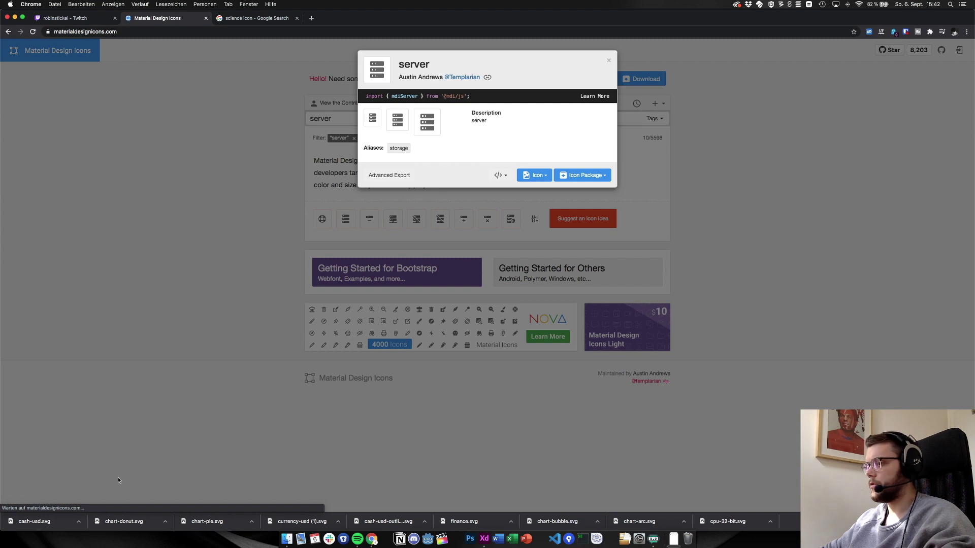
Switch to Adobe XD, place the downloaded server icon between Profit/Loss and AI Components, and make its fill white
key(super+Tab)
drag(38, 525, 474, 253)
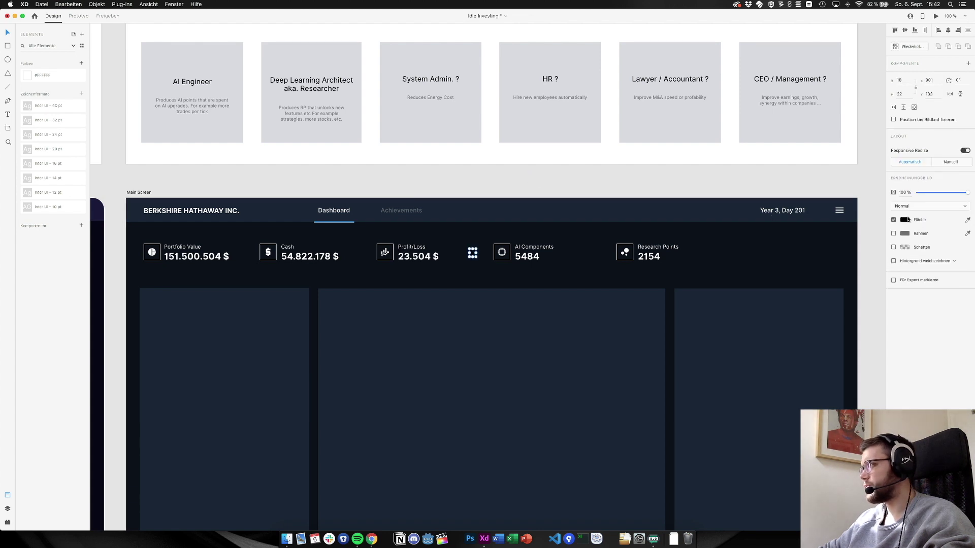
click(905, 219)
click(669, 188)
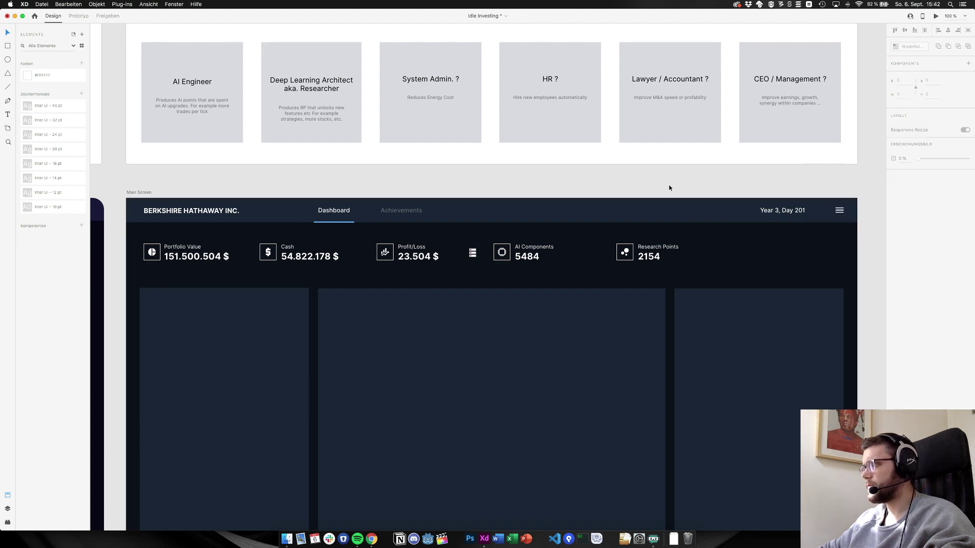
Move the chip icon out of the AI Components box and put the server icon in its place
drag(472, 253, 574, 232)
drag(472, 260, 502, 254)
click(488, 193)
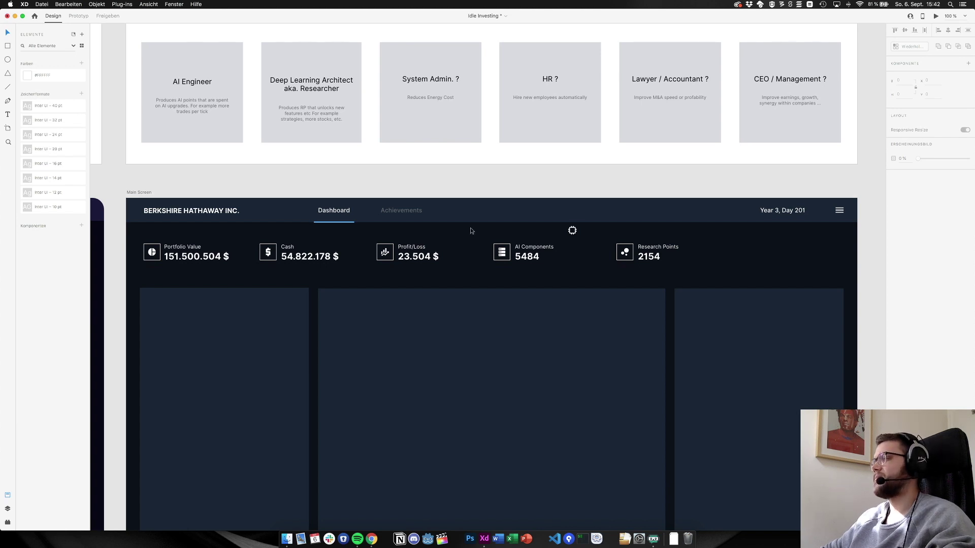
Delete the uppermost slab of the server icon so that only the two lower slabs are left
scroll(511, 264, up, 10)
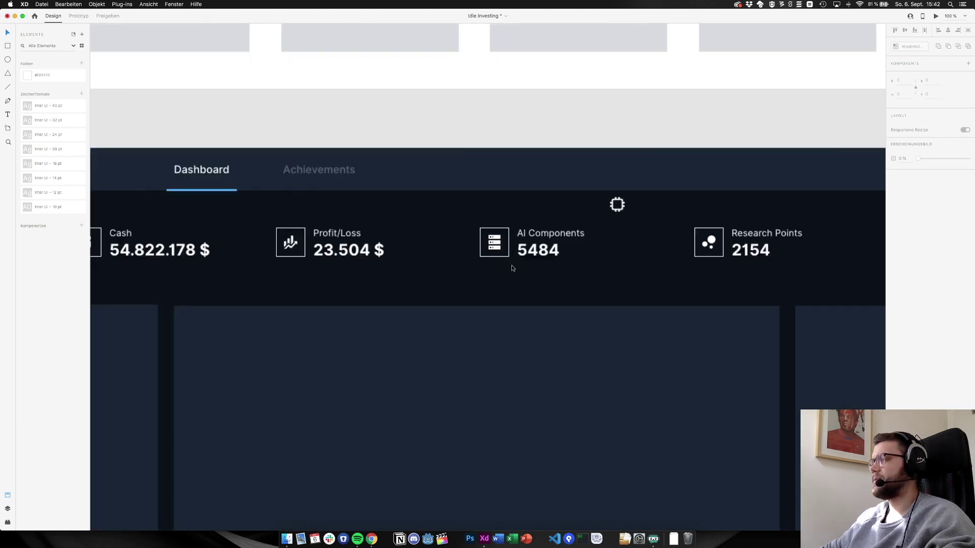
double_click(471, 186)
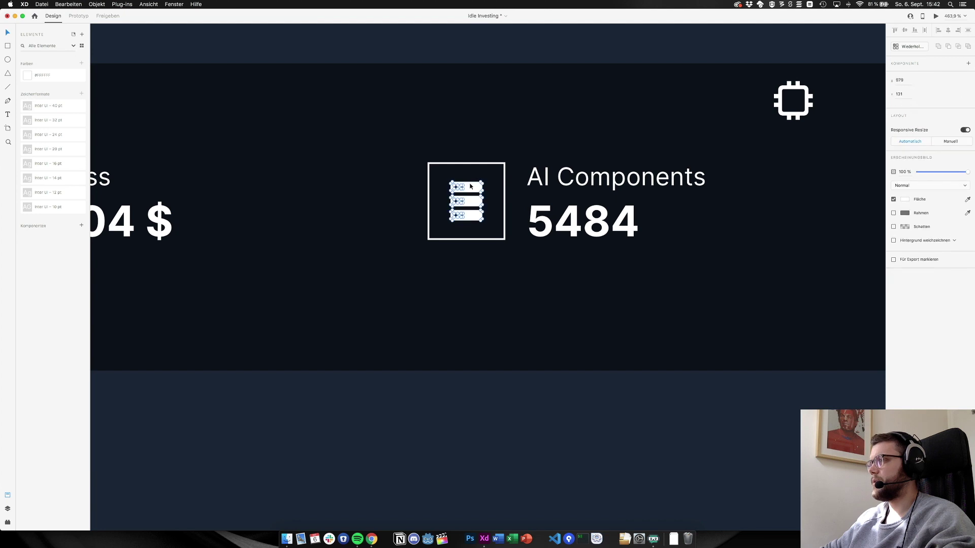
scroll(470, 186, up, 10)
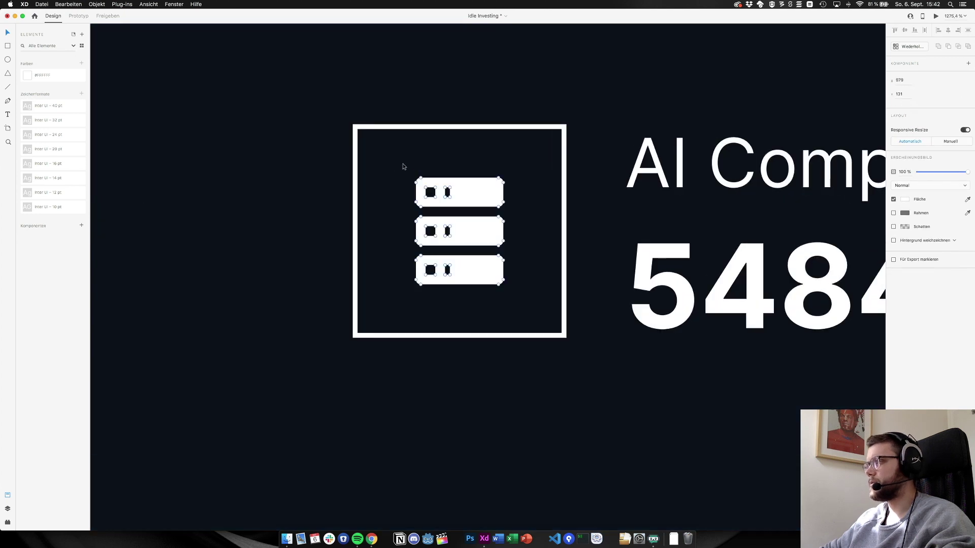
drag(394, 162, 518, 211)
key(Delete)
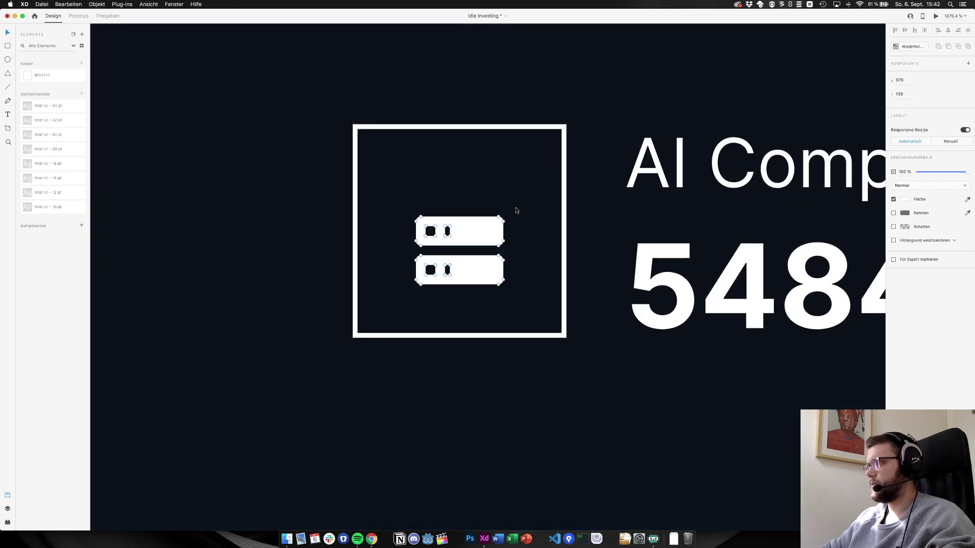
key(Escape)
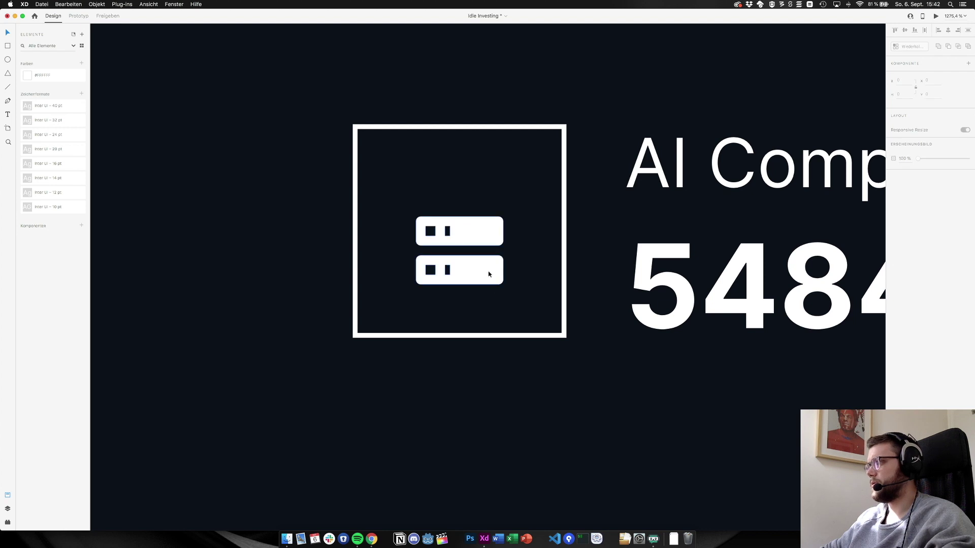
Move the two-slab server icon up to the centre of the AI Components box
drag(490, 274, 478, 265)
key(super+1)
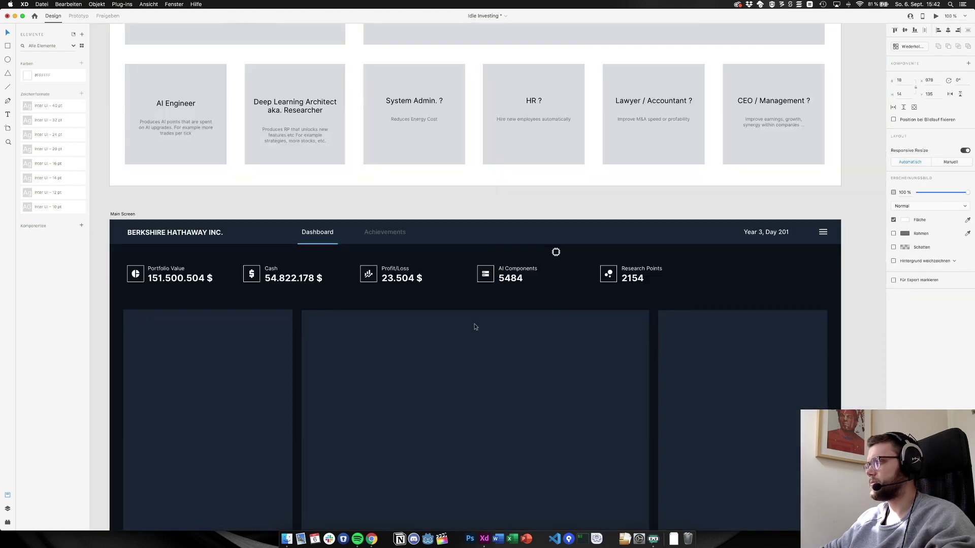
click(476, 329)
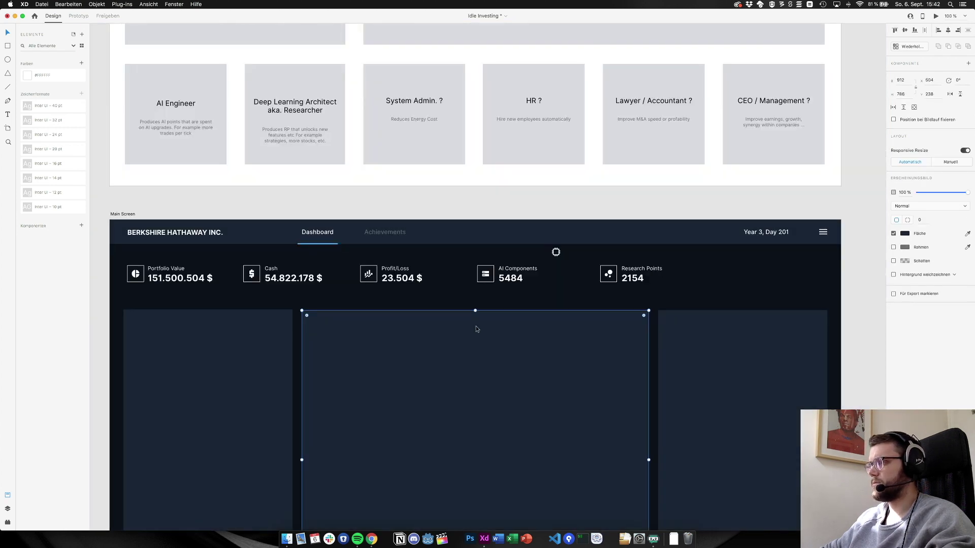
scroll(477, 329, left, 2)
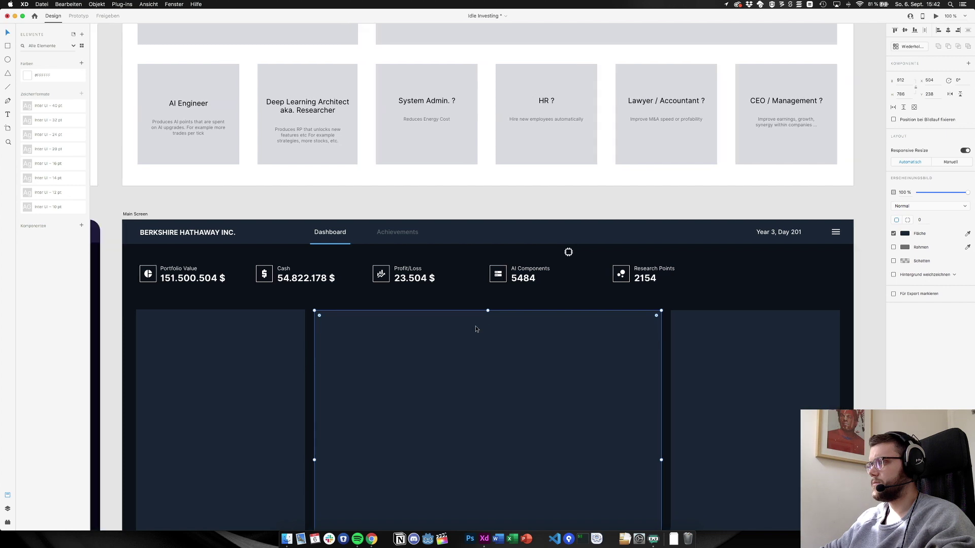
Try to set the width of the two-slab server icon to 20
key(super+z)
key(super+z)
key(super+z)
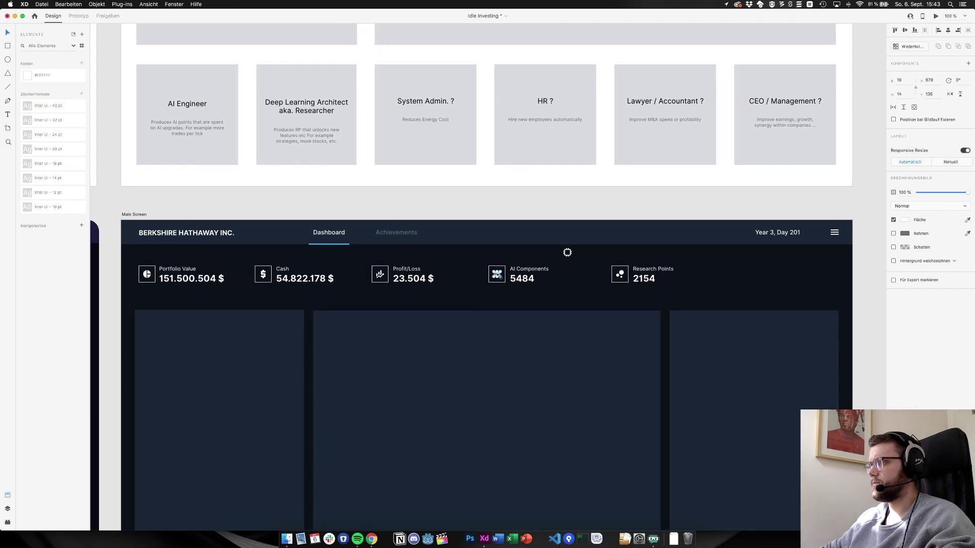
click(901, 81)
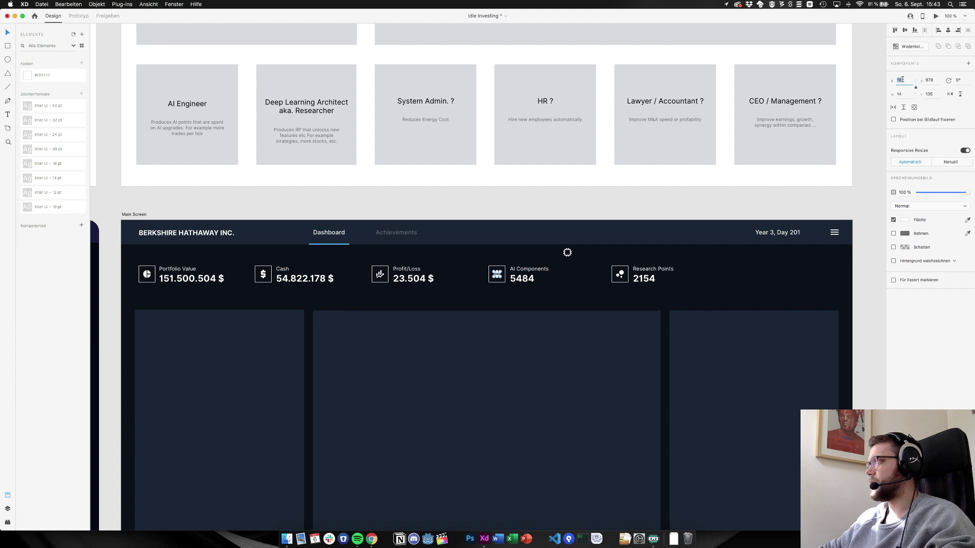
text(2)
key(Return)
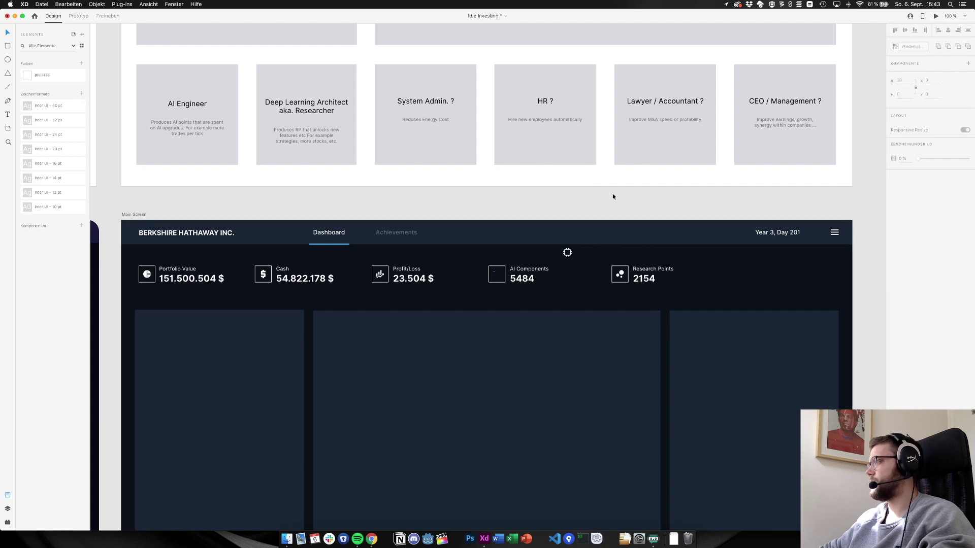
Undo the recent repositioning of the two-slab server icon in the AI Components box
key(super+z)
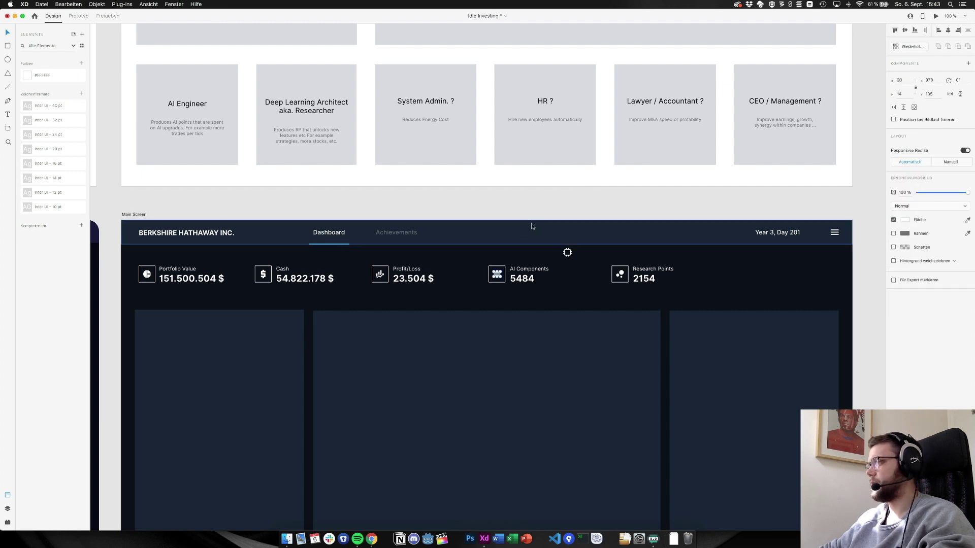
key(super+z)
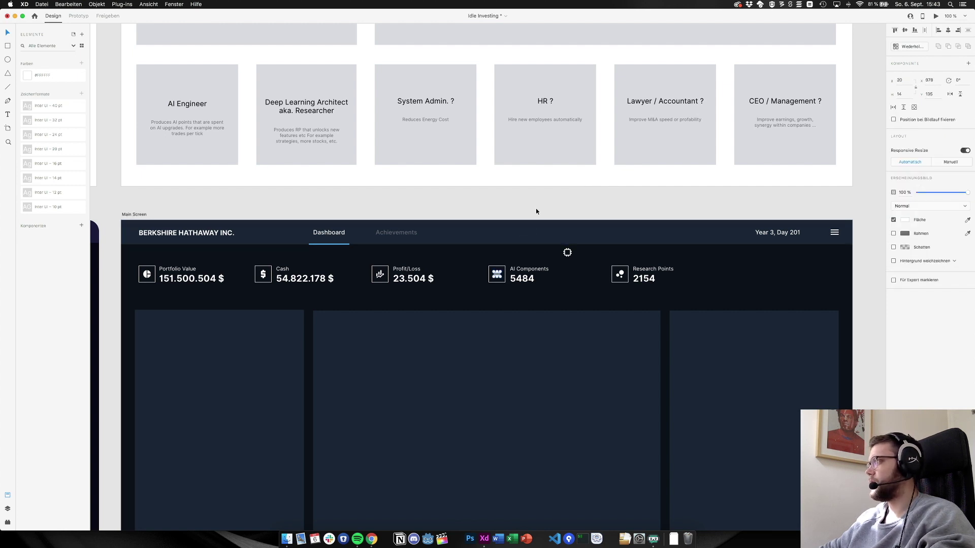
key(super+z)
key(super+z)
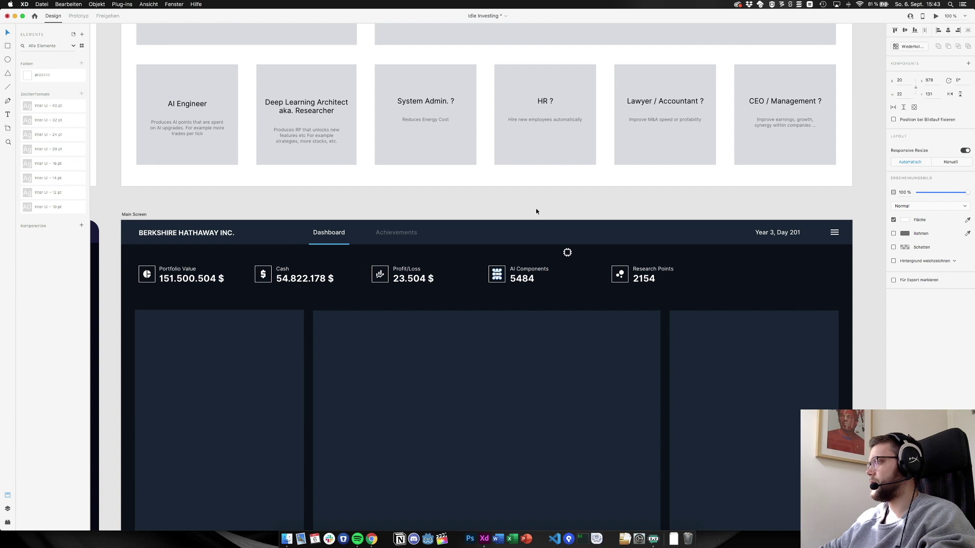
key(super+z)
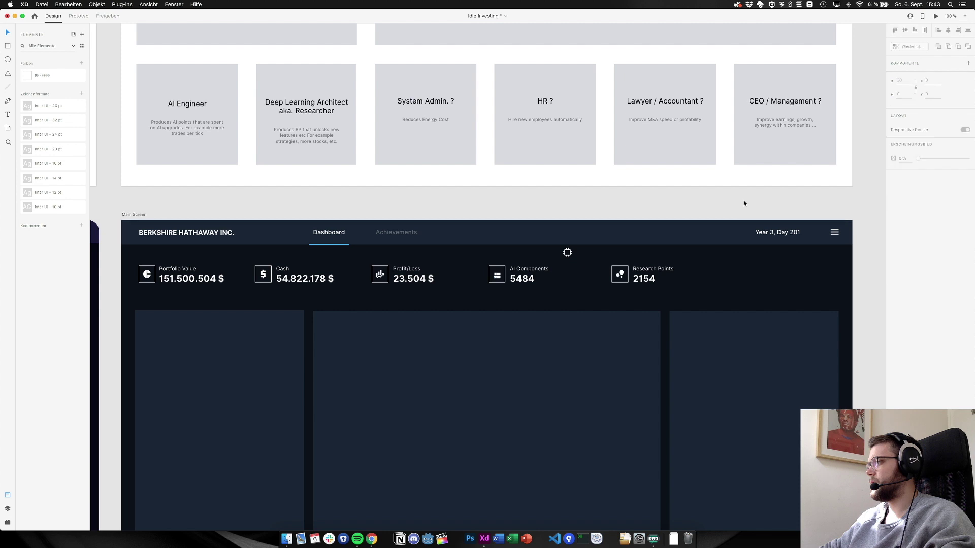
Set the two-slab server icon's width to 21 with proportional height
click(498, 278)
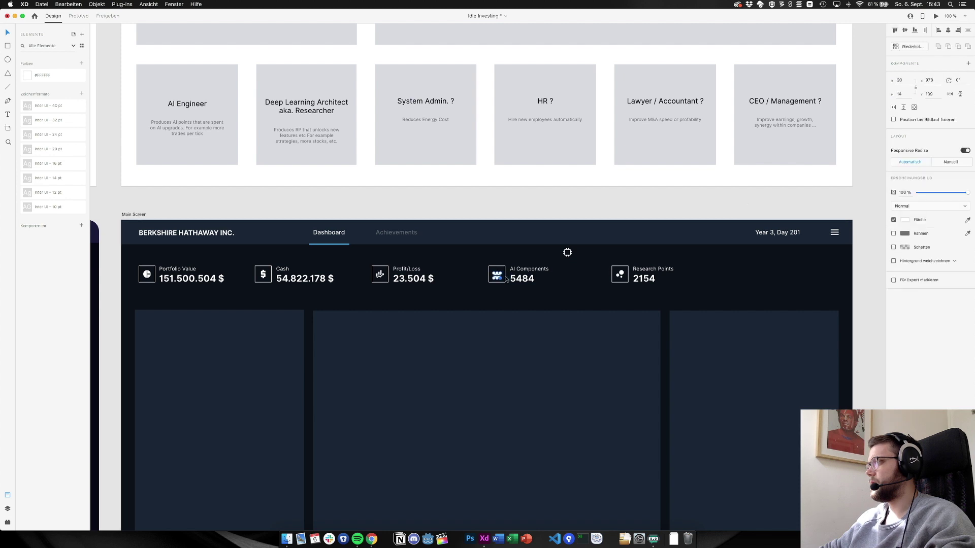
click(910, 81)
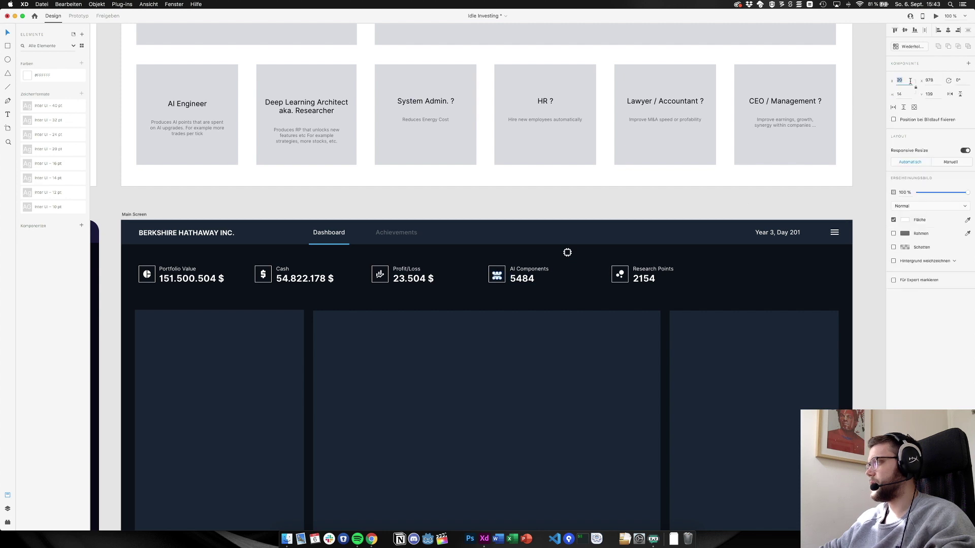
key(Return)
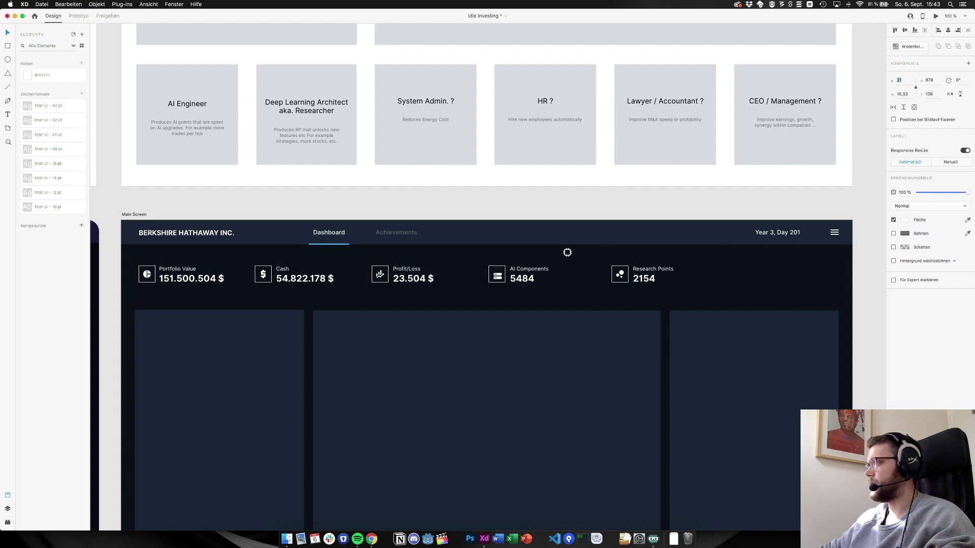
click(611, 203)
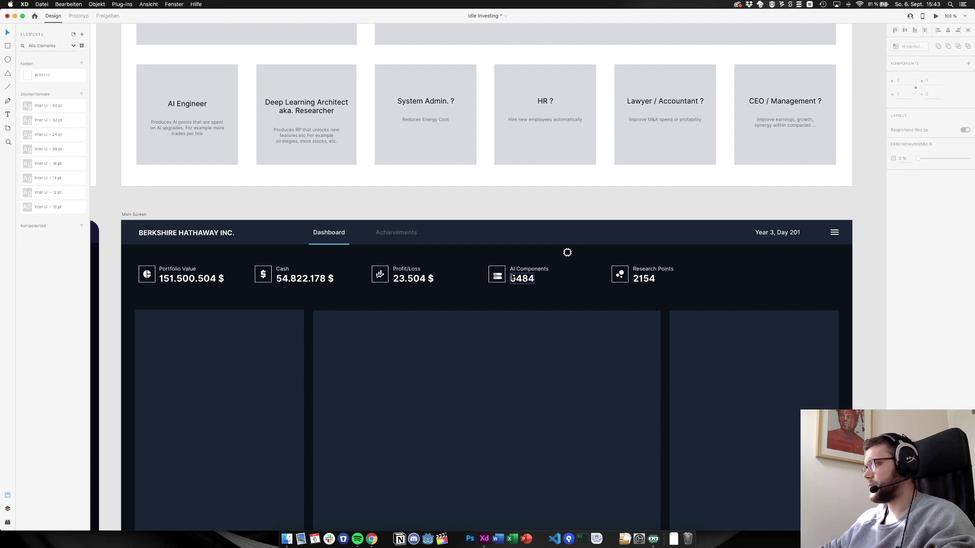
Move the enlarged server icon up into the middle of the AI Components box
scroll(509, 282, up, 5)
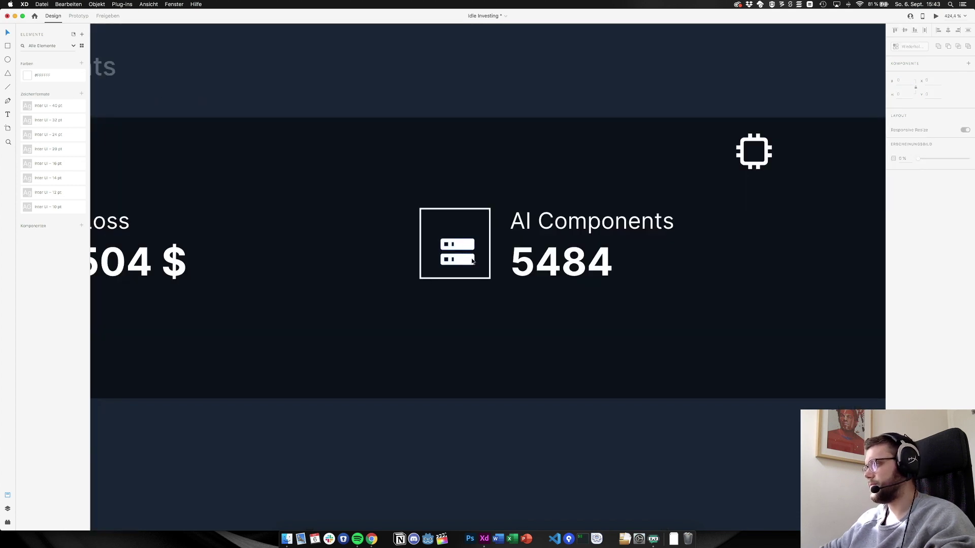
drag(472, 261, 463, 255)
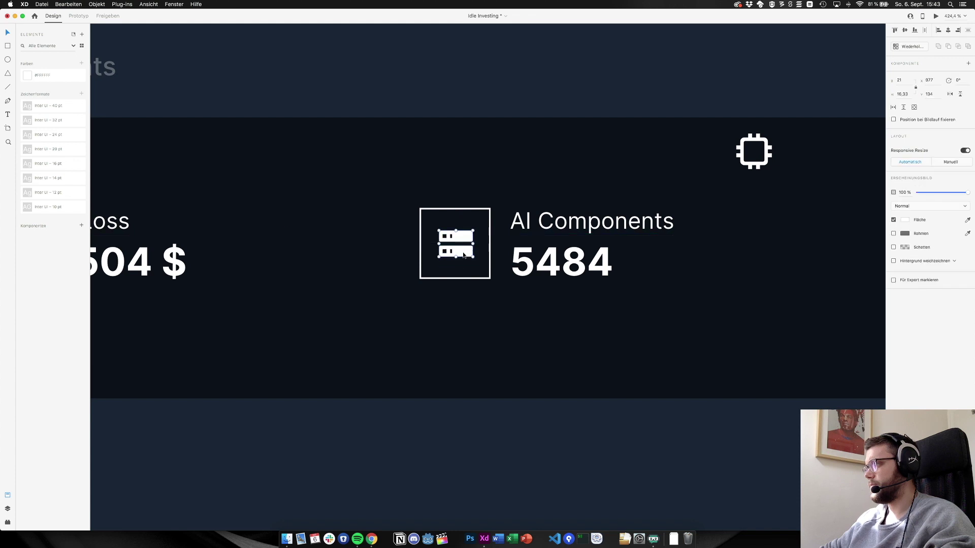
scroll(479, 318, down, 5)
scroll(479, 318, left, 2)
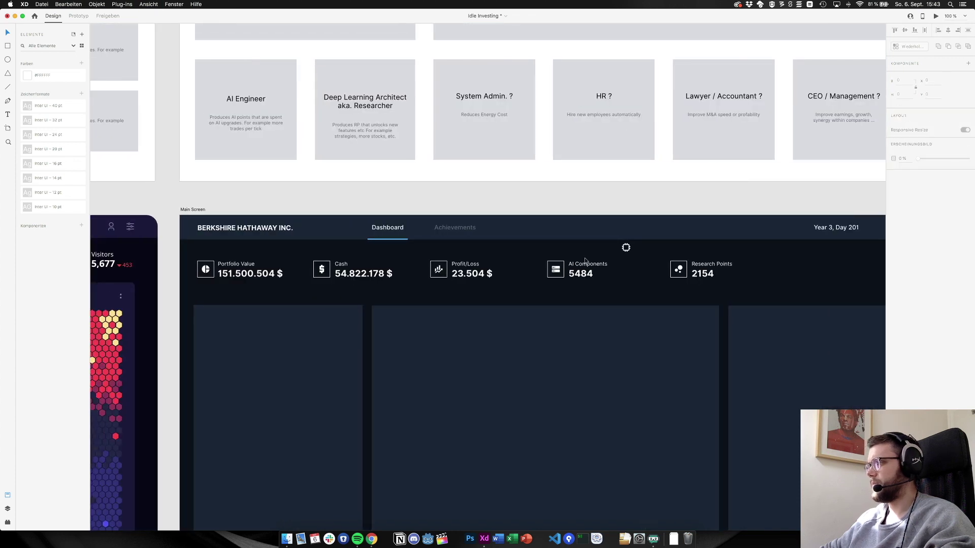
Try widths of 22 and 20 for the server icon in the AI Components box
key(super+v)
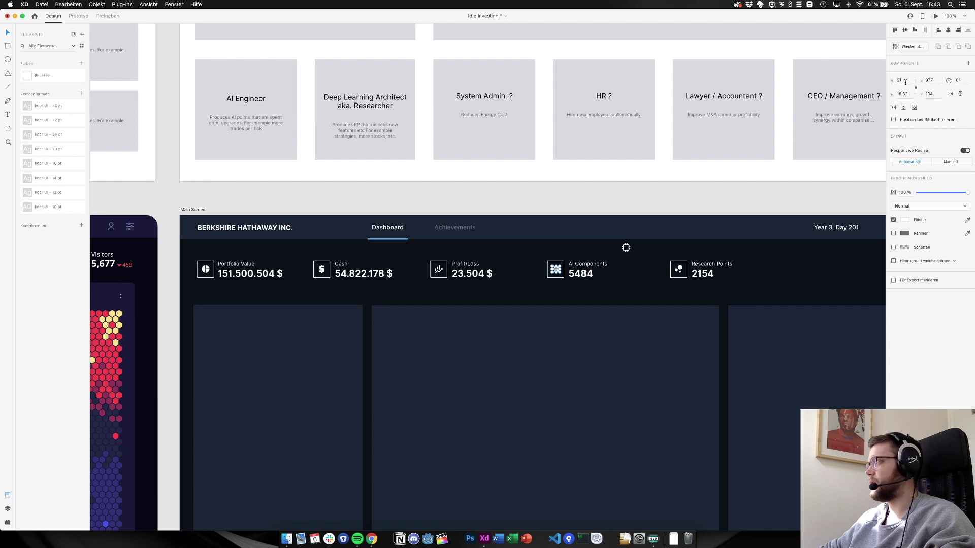
click(905, 82)
text(22)
key(Return)
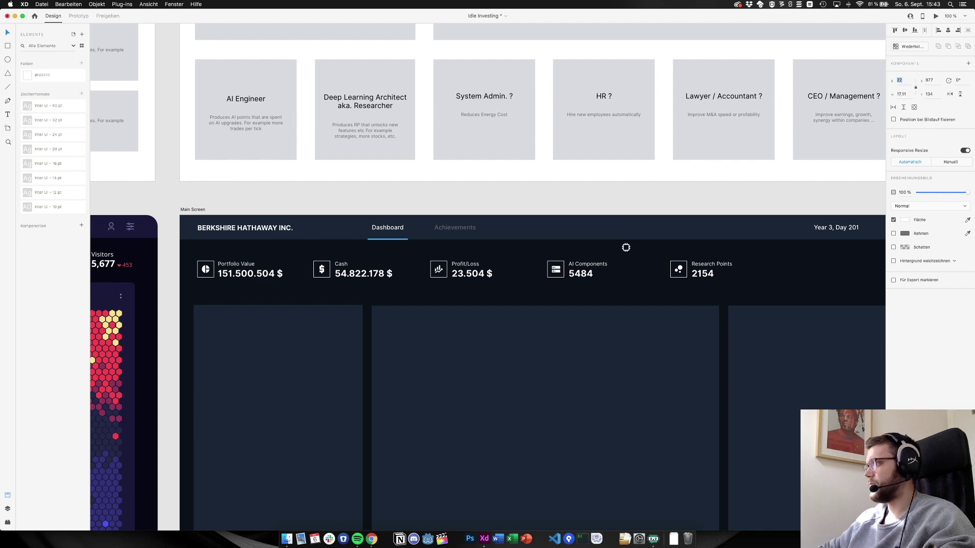
text(20)
key(Return)
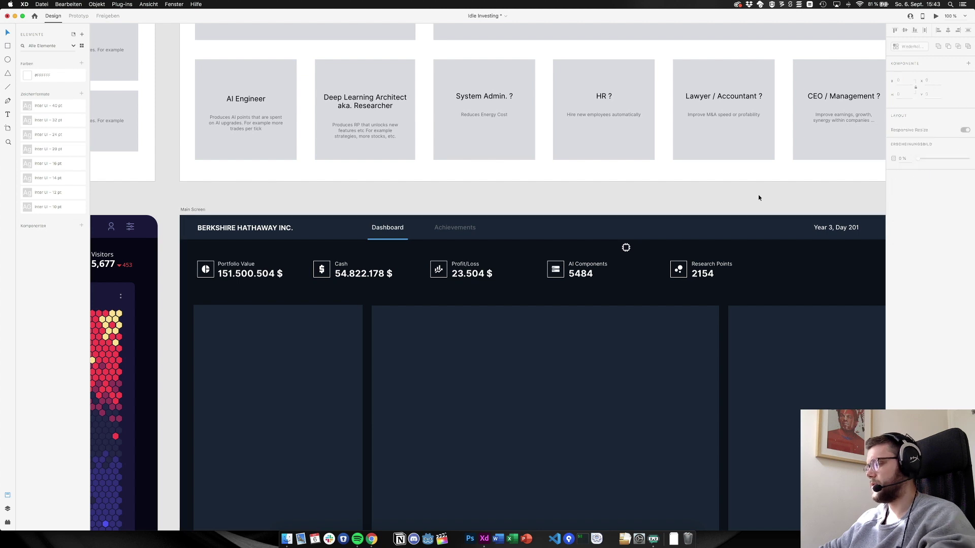
Undo the server icon's width changes and its last move
key(super+z)
key(super+z)
key(super+z)
key(super+z)
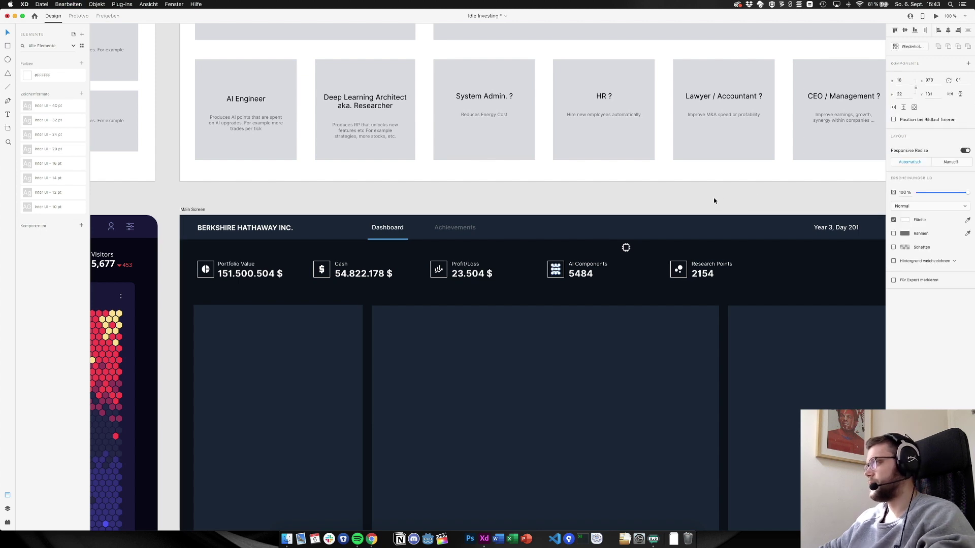
key(super+z)
key(super+z)
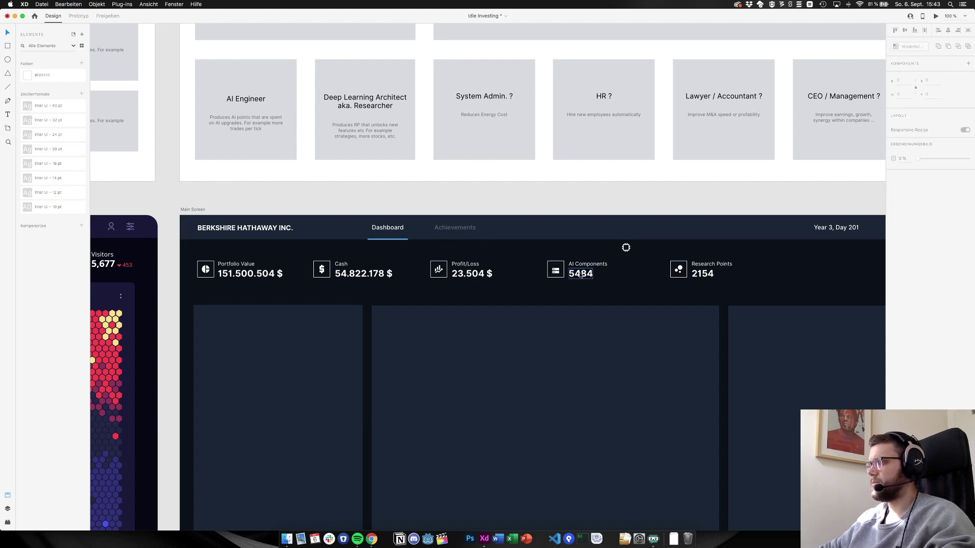
Align the two-slab server icon centrally with its square frame beside AI Components
click(556, 274)
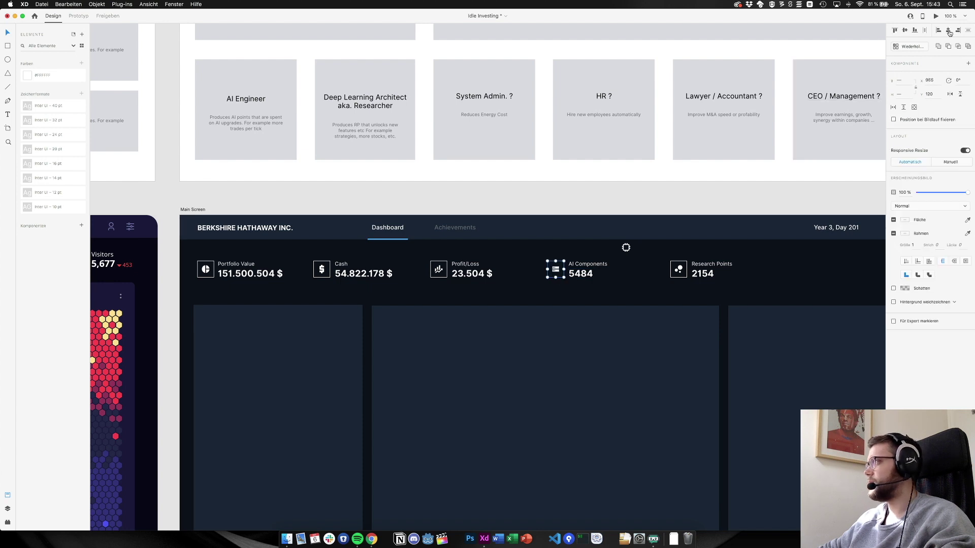
click(629, 212)
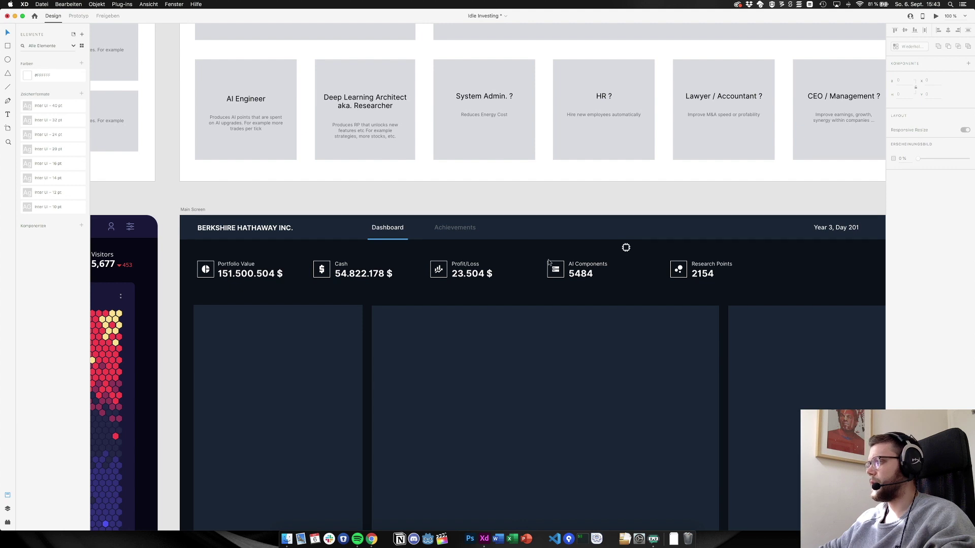
Switch to Chrome, search the Material Design Icons library for "signal", and return to Adobe XD
key(super+Tab)
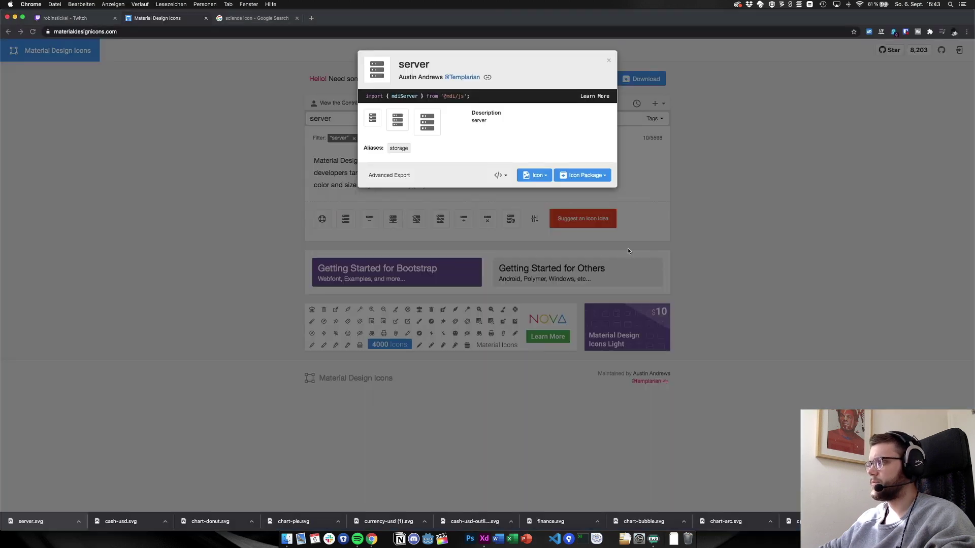
click(261, 181)
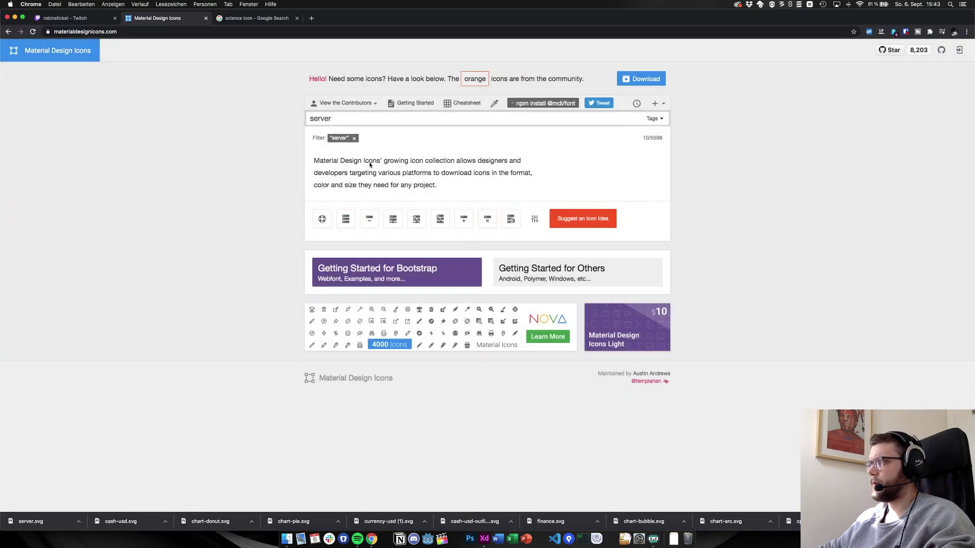
double_click(365, 117)
text(sig)
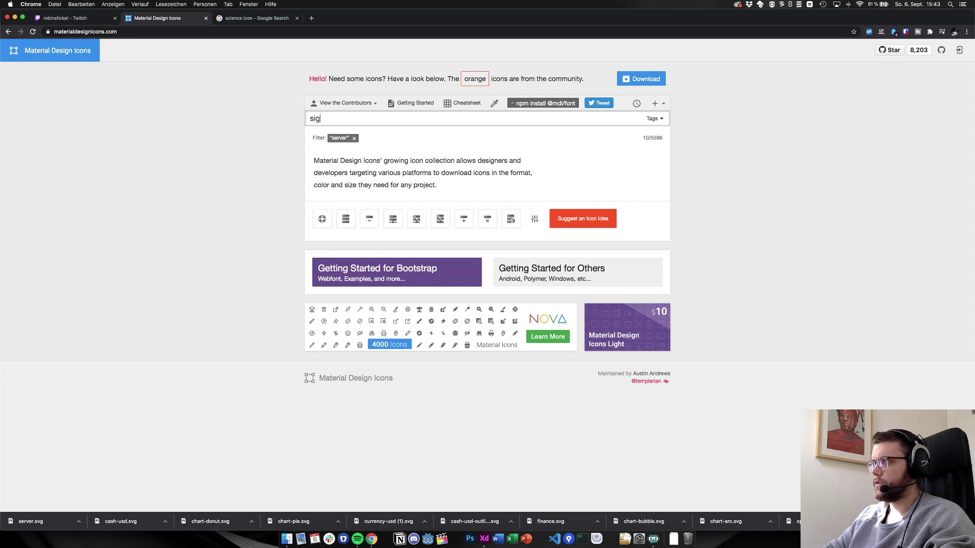
text(nal)
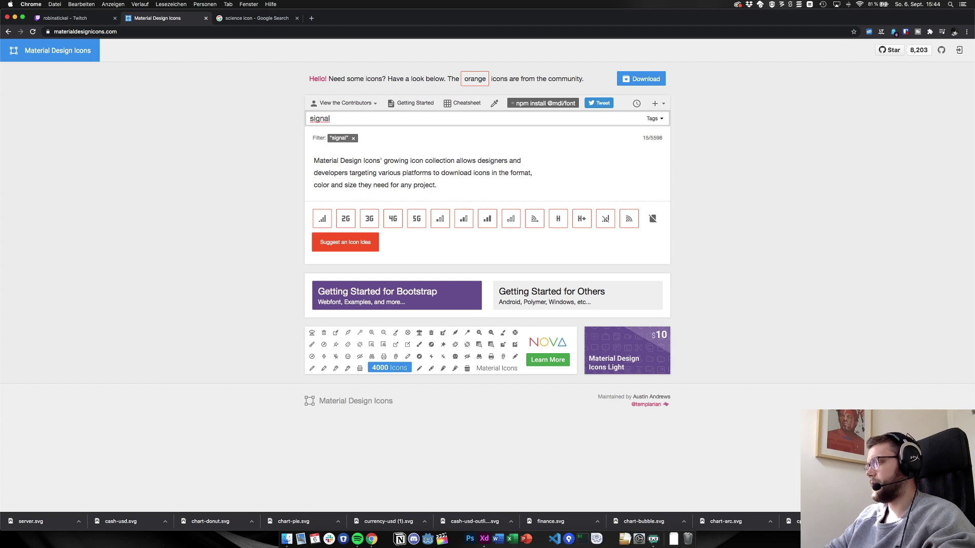
key(super+Tab)
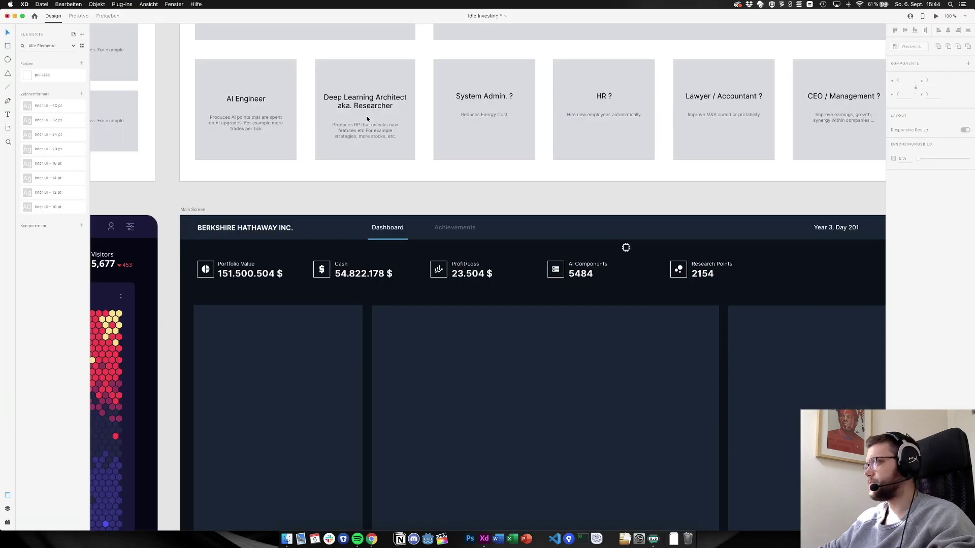
Delete the leftover white chip icon above the AI Components box on the Main Screen
scroll(367, 118, right, 3)
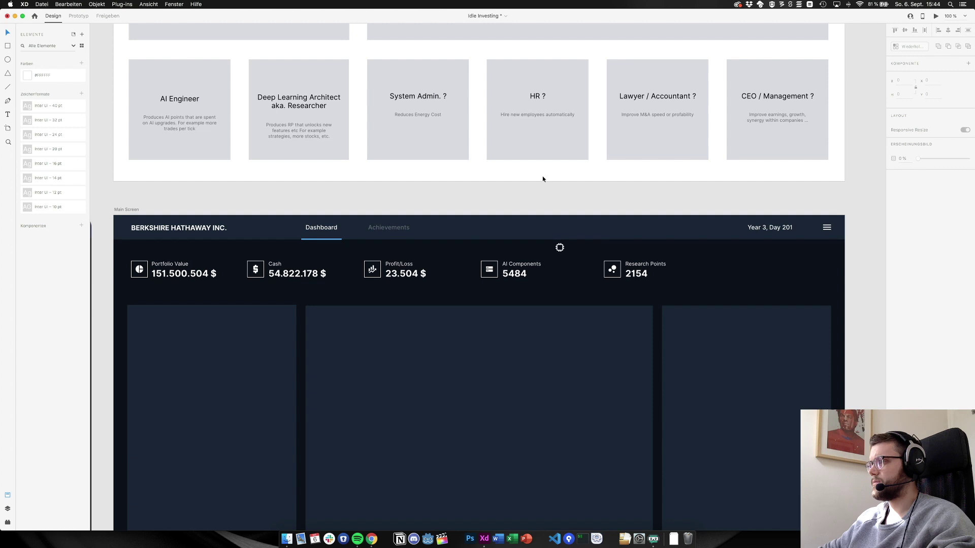
click(559, 247)
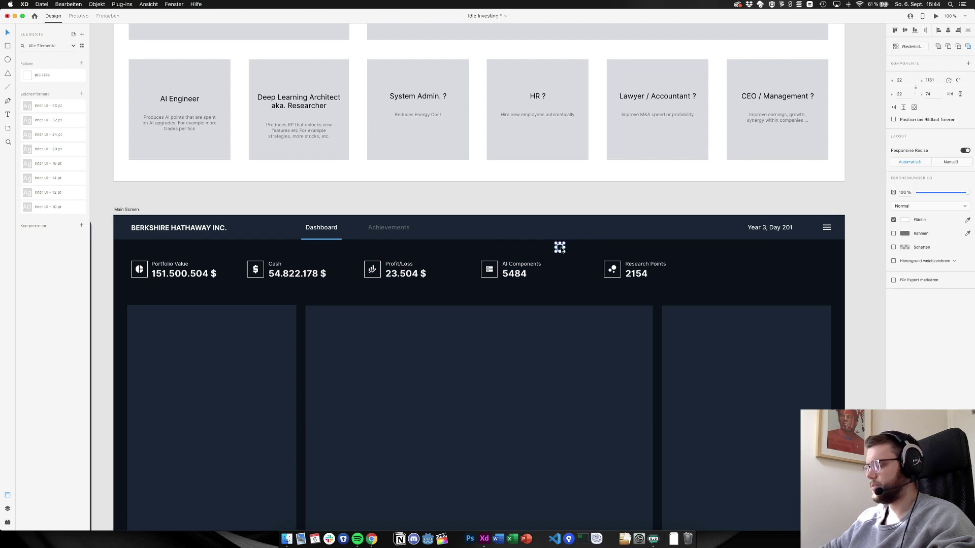
Switch to Chrome, search the Material Design Icons library for "unit", and return to Adobe XD
key(super+Tab)
triple_click(357, 119)
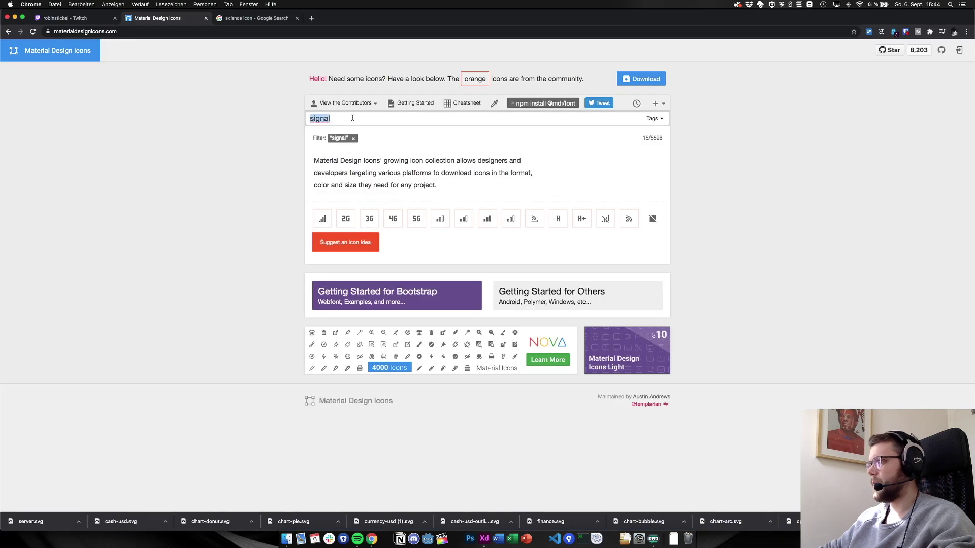
text(unit)
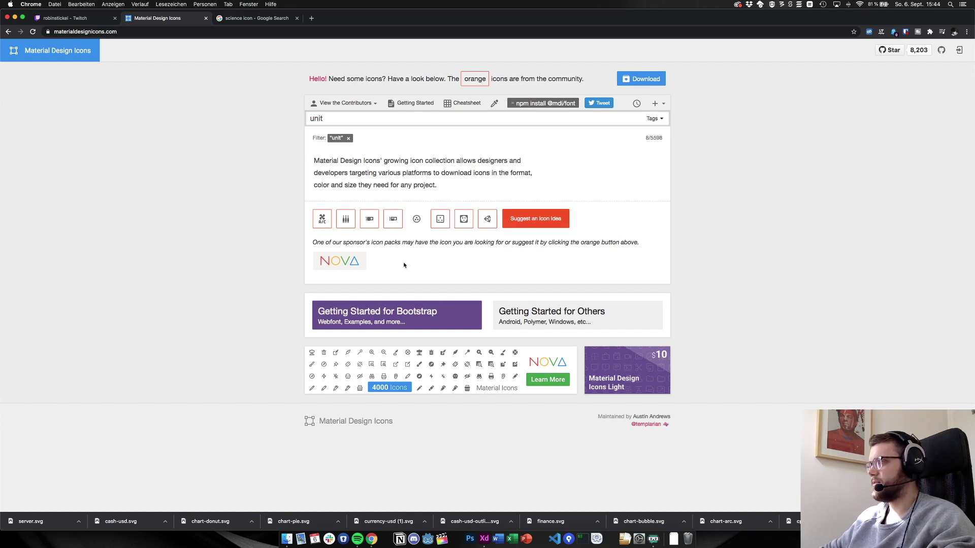
key(super+Tab)
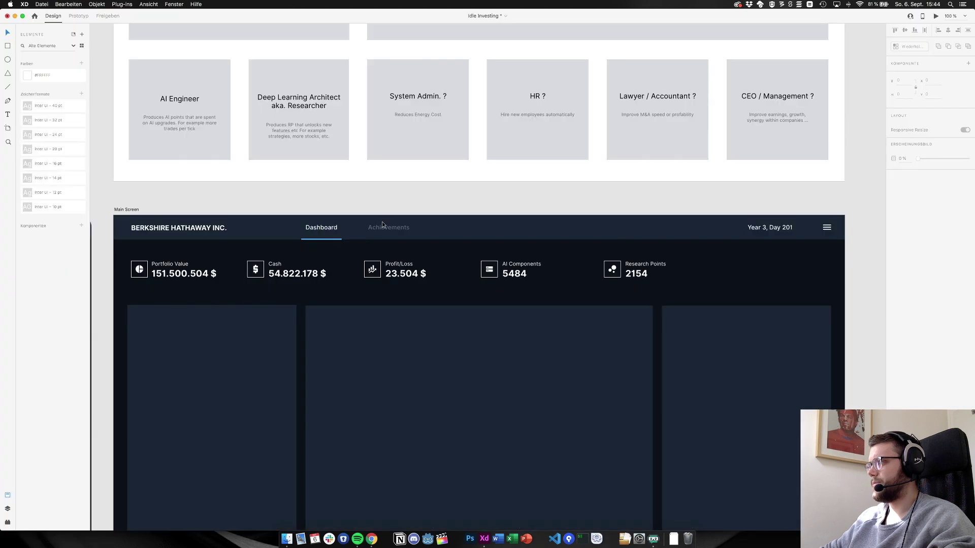
Select the Research Points icon, then switch to Chrome and replace the "unit" search with the Currency tag filter
click(613, 270)
key(super+Tab)
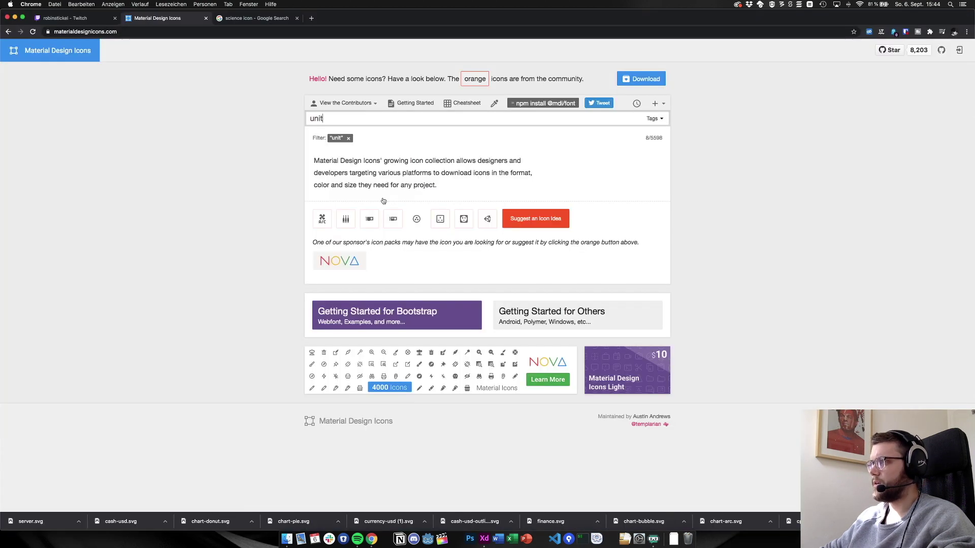
double_click(316, 118)
key(BackSpace)
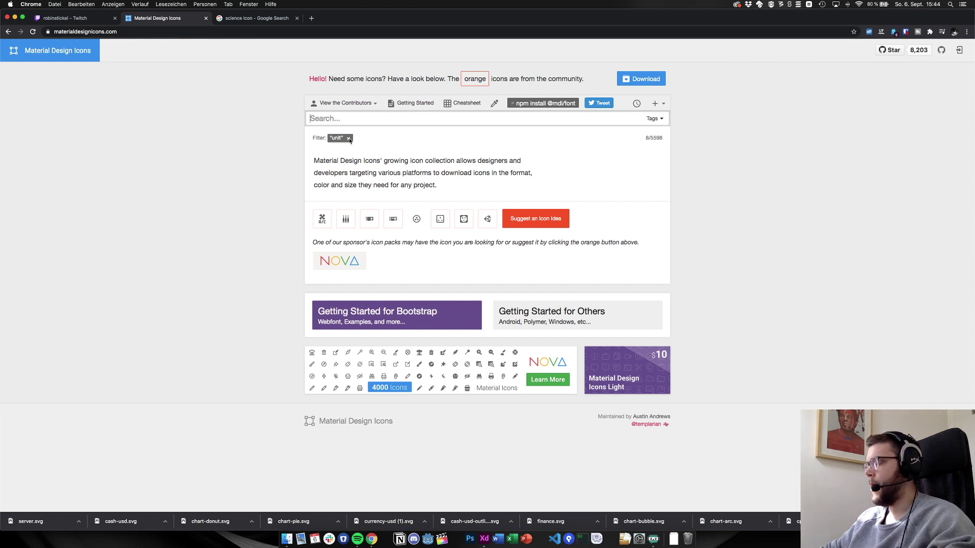
click(653, 121)
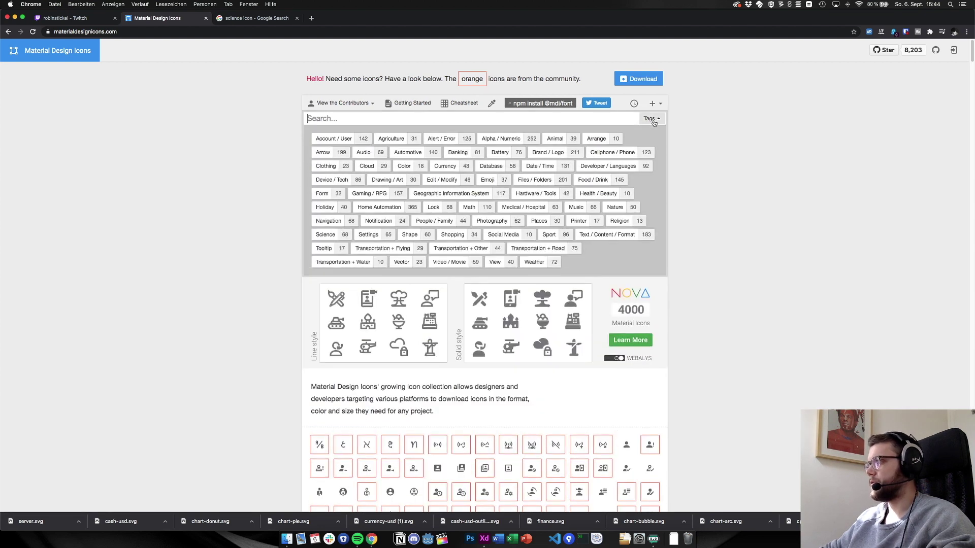
click(441, 168)
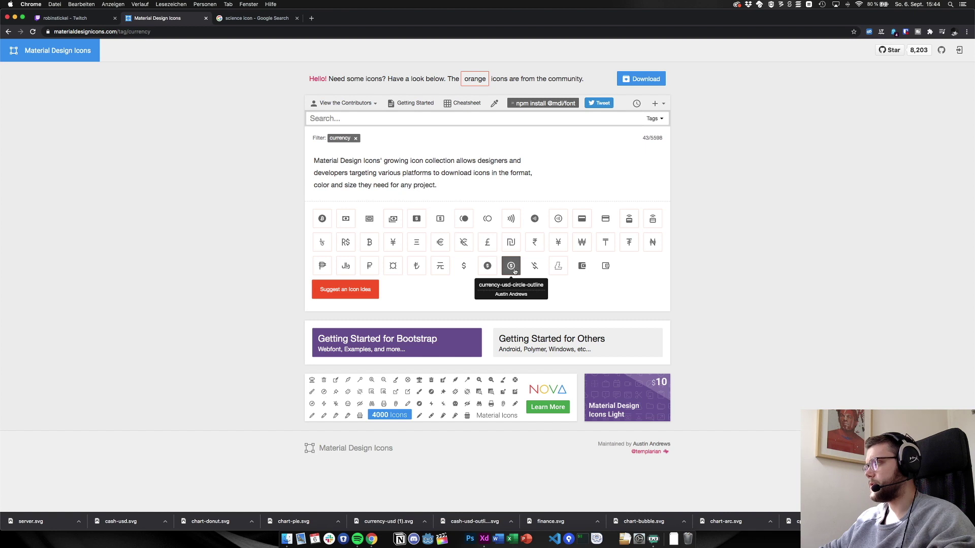
Compare the currency-usd-circle-outline icon in Chrome with the Cash icon on the Adobe XD dashboard
key(super+Tab)
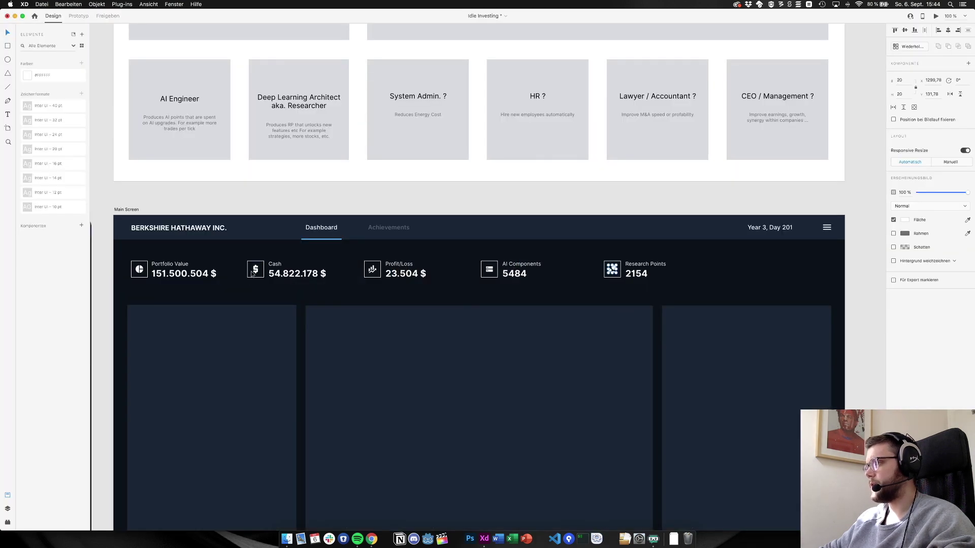
key(super+Tab)
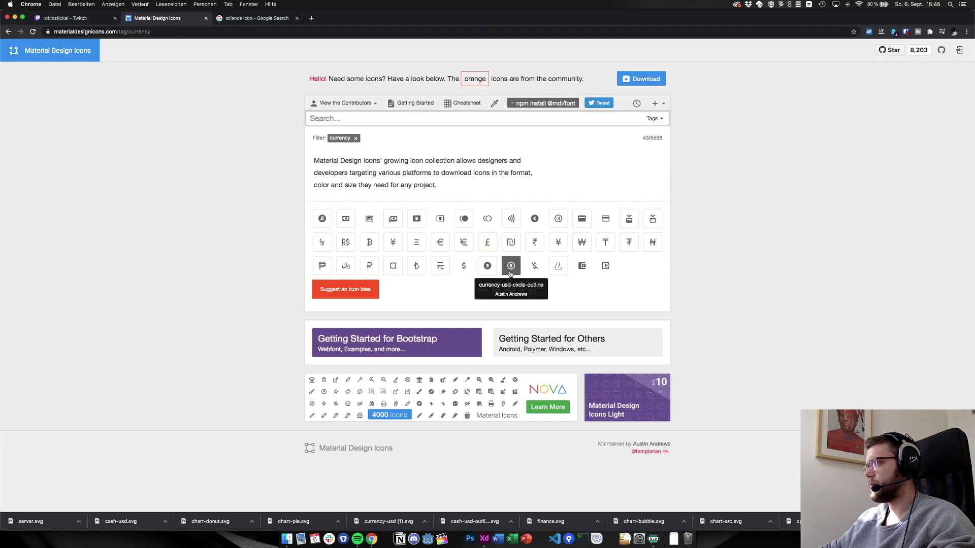
key(super+Tab)
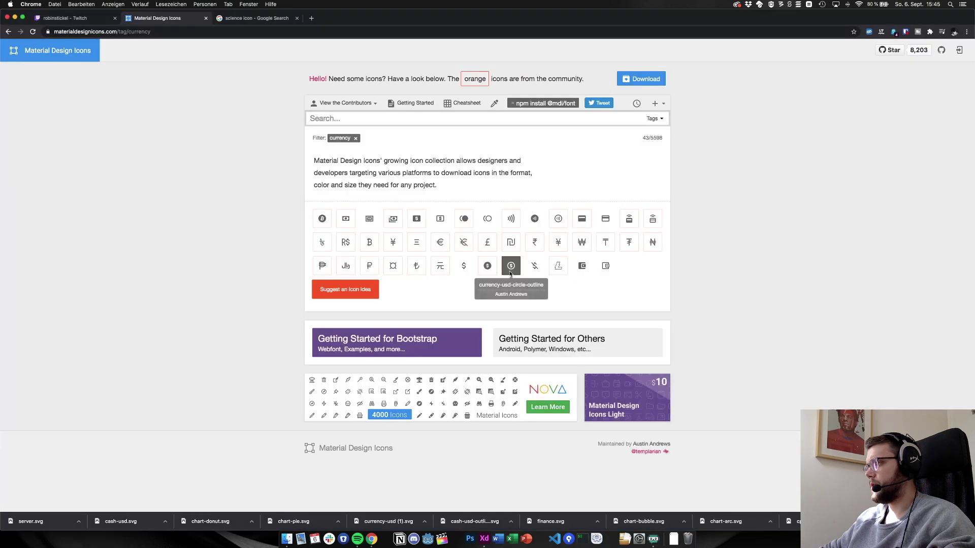
key(super+Tab)
Download the currency-usd-circle-outline icon as an SVG and close its details
click(511, 268)
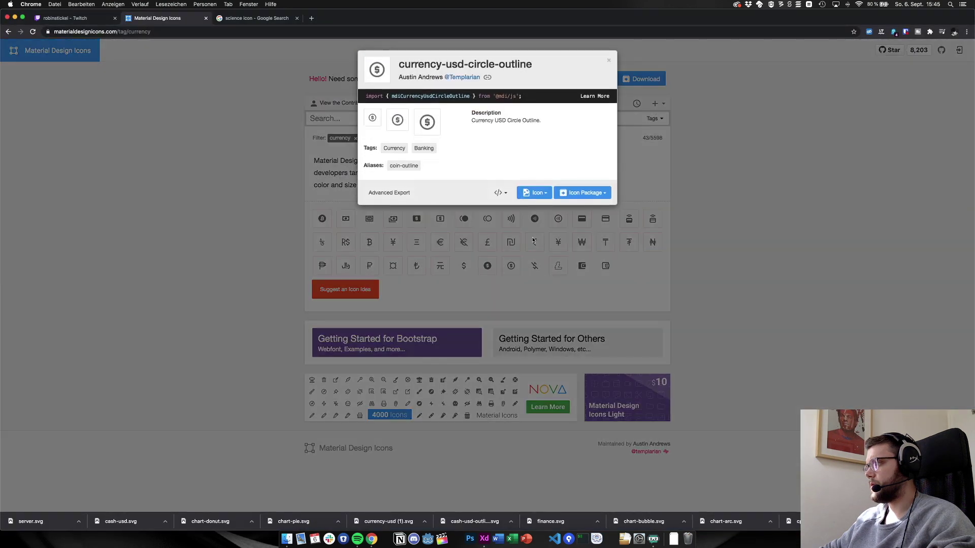
click(585, 192)
click(585, 236)
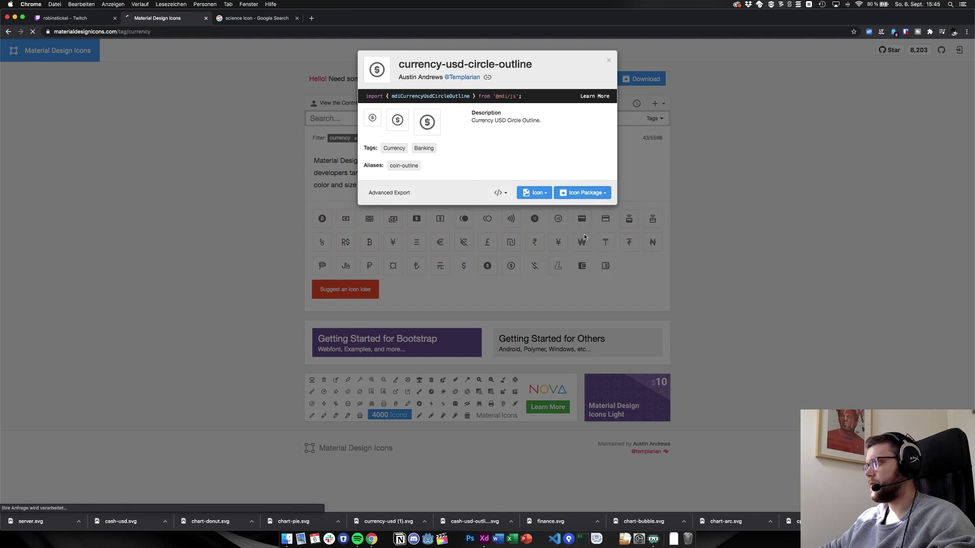
click(175, 441)
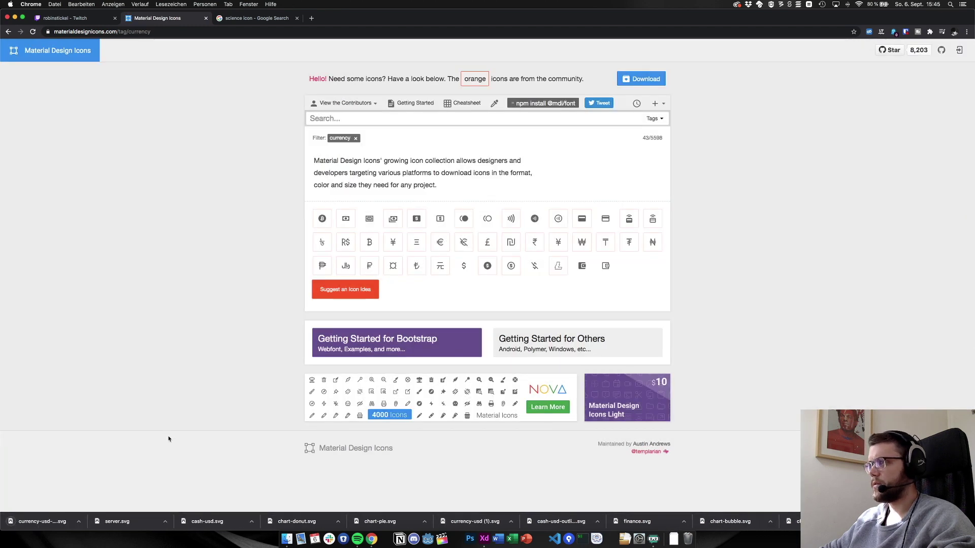
Place the downloaded circled dollar SVG in Adobe XD above the Main Screen artboard and fill it with white
drag(44, 522, 269, 200)
key(super+Tab)
scroll(254, 203, up, 5)
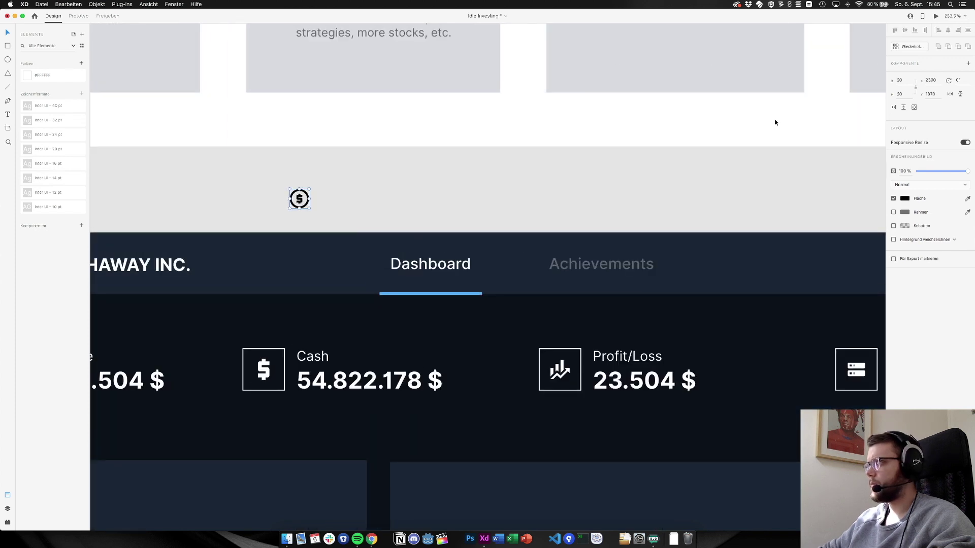
click(904, 202)
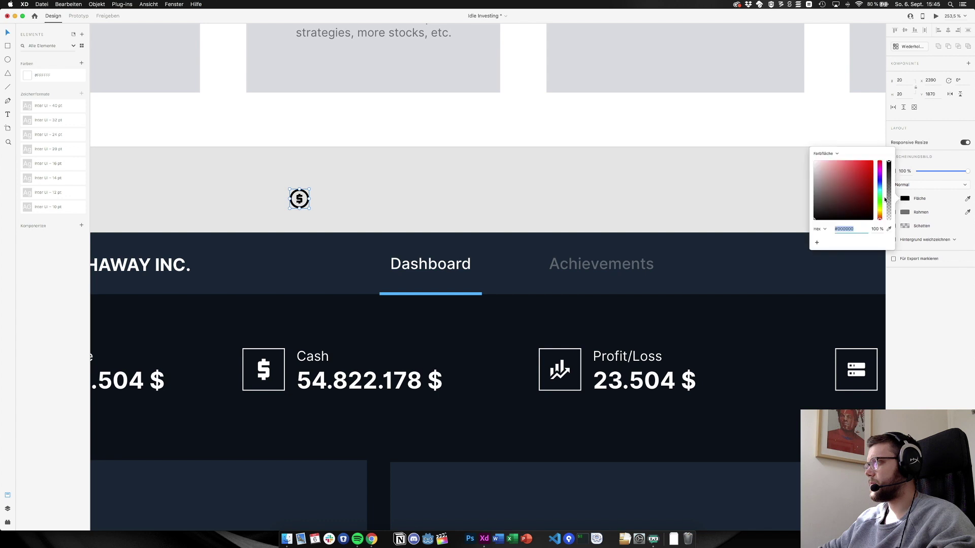
drag(859, 194, 751, 135)
click(456, 217)
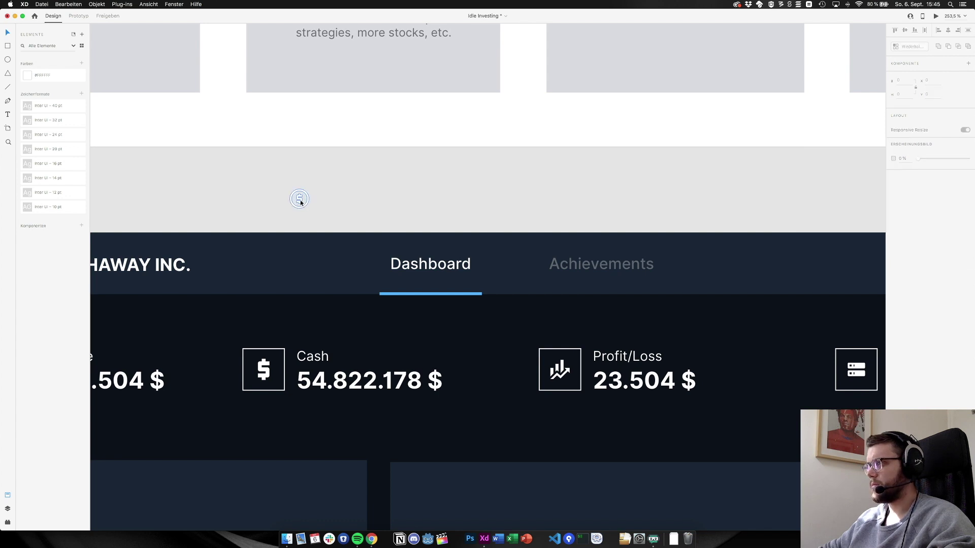
Replace the plain dollar sign in the Cash box with the circled dollar icon, centred in its square frame
drag(300, 202, 262, 400)
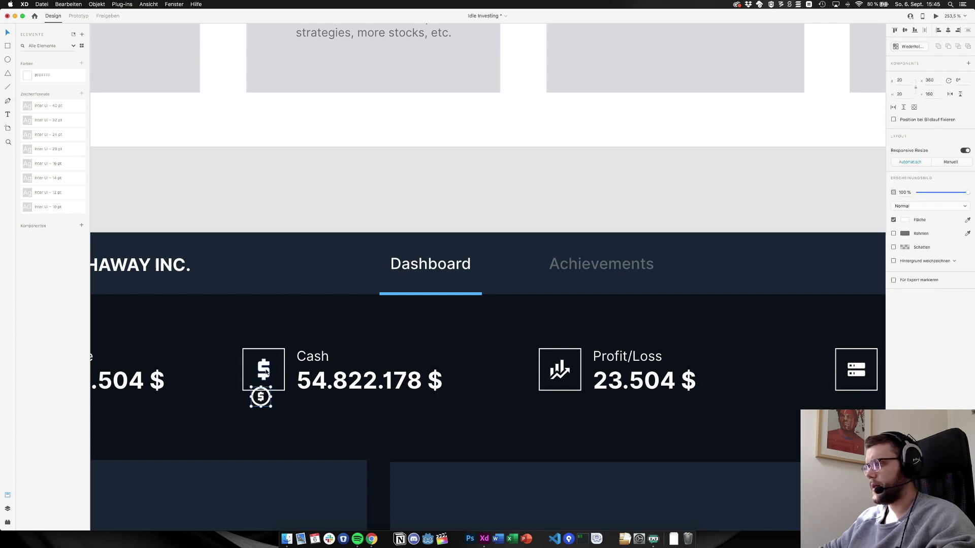
click(265, 372)
key(Delete)
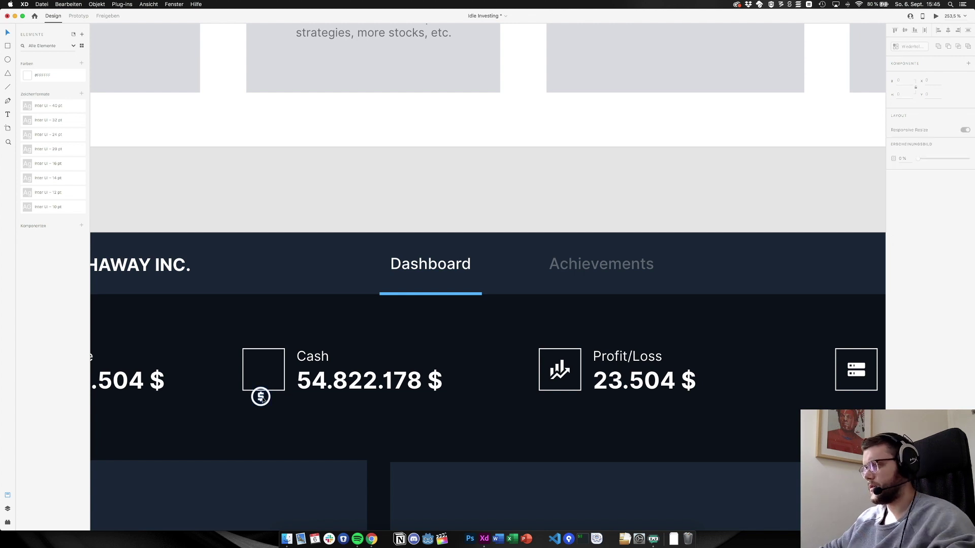
drag(263, 399, 265, 373)
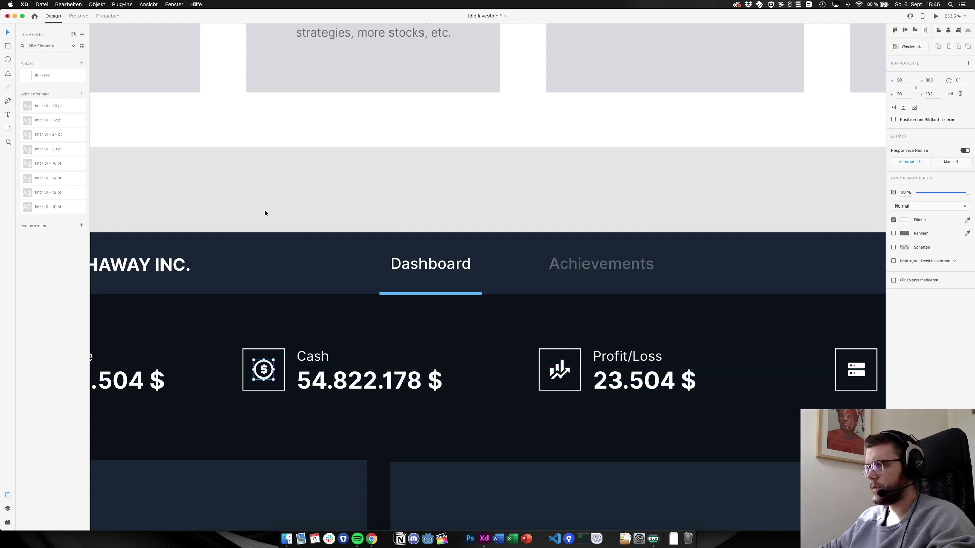
Examine the stat boxes on the Main Screen, comparing the size and position of the Portfolio Value and Cash icons
click(259, 183)
key(super+1)
scroll(282, 235, right, 2)
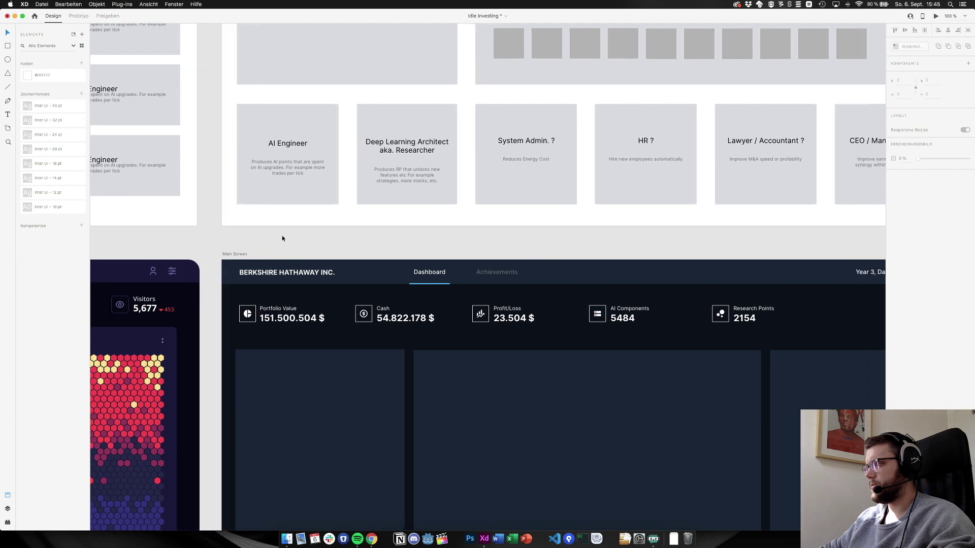
scroll(242, 328, up, 2)
scroll(242, 327, up, 5)
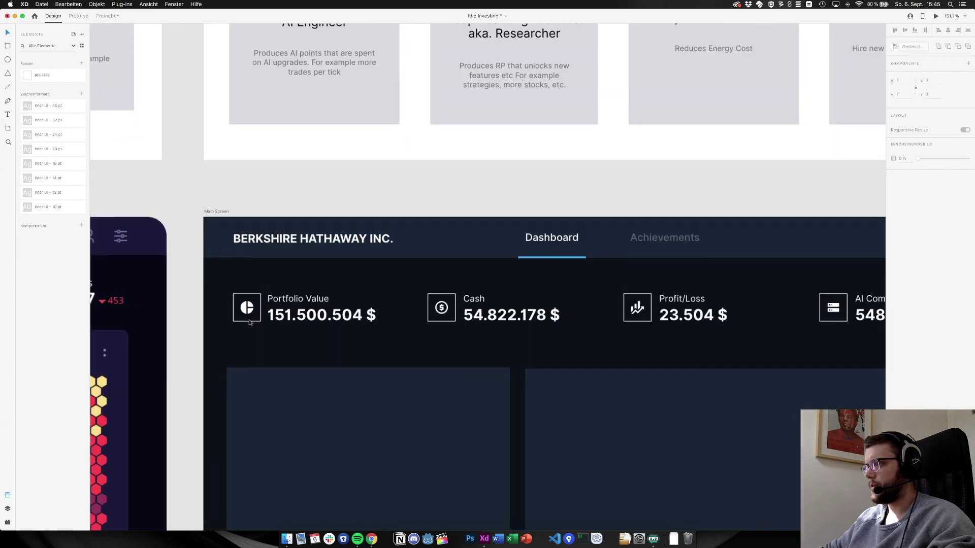
click(245, 303)
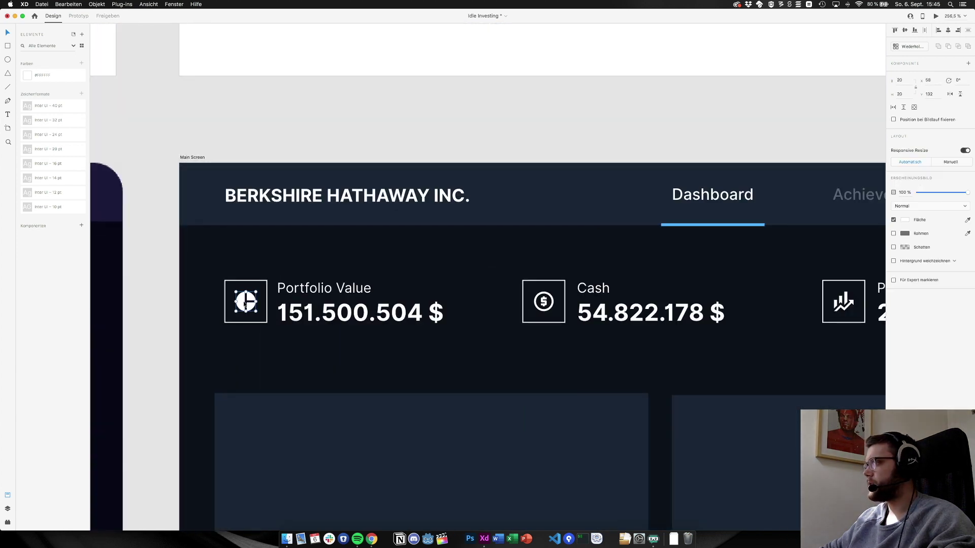
click(544, 306)
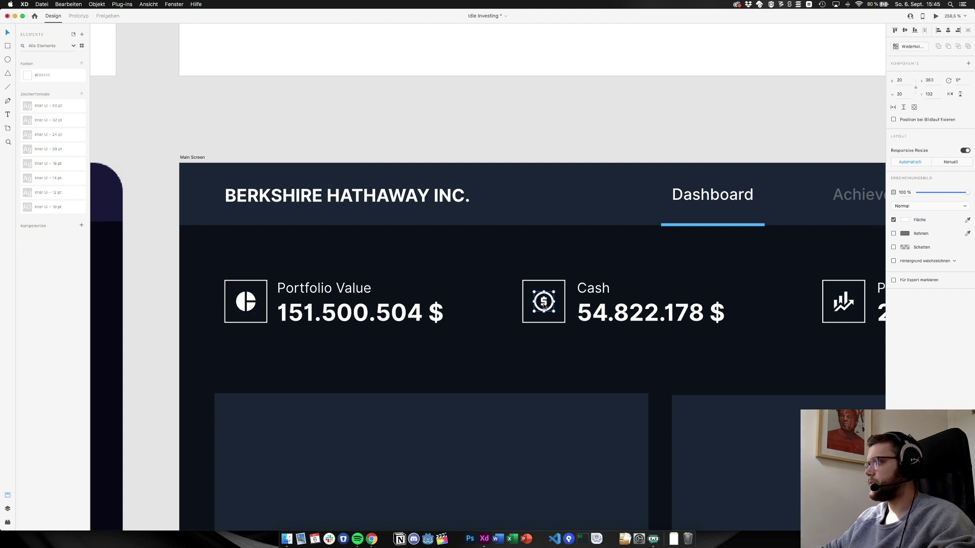
Check the size and placement of the Cash, Profit/Loss, AI Components and Research Points icons on the Main Screen artboard
mouse_move(543, 304)
mouse_down()
mouse_move(244, 305)
mouse_move(543, 303)
mouse_up()
scroll(703, 308, right, 5)
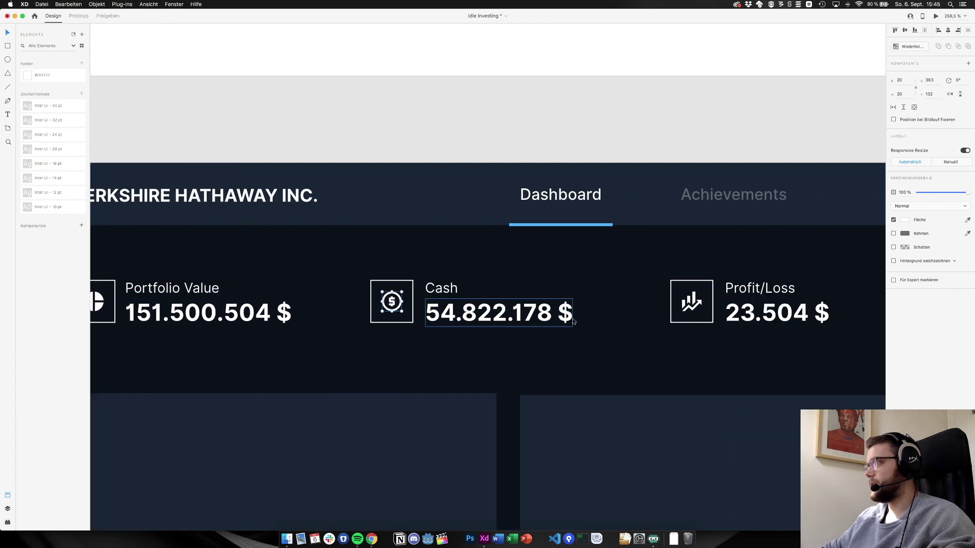
click(693, 302)
scroll(689, 301, right, 5)
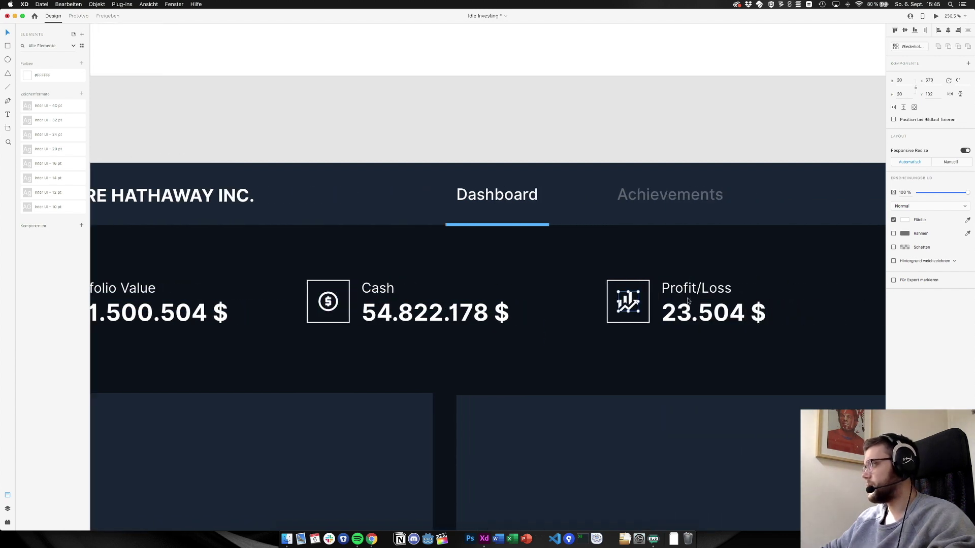
click(686, 301)
scroll(700, 301, right, 5)
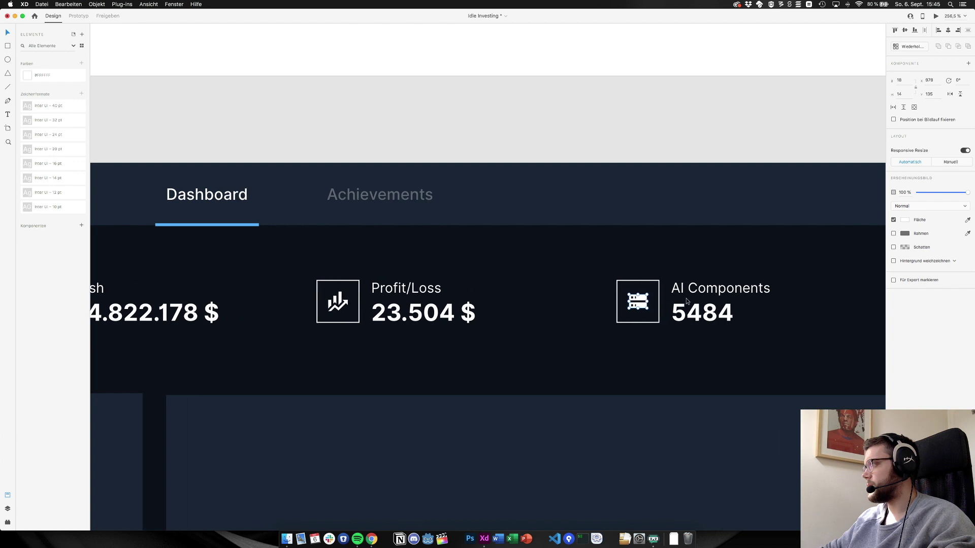
click(713, 299)
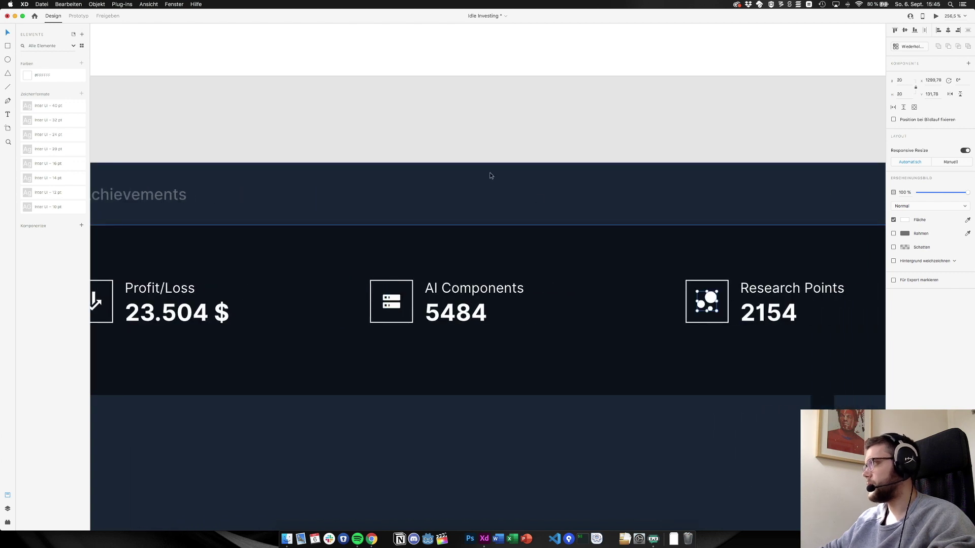
click(454, 142)
key(super+1)
scroll(408, 205, left, 2)
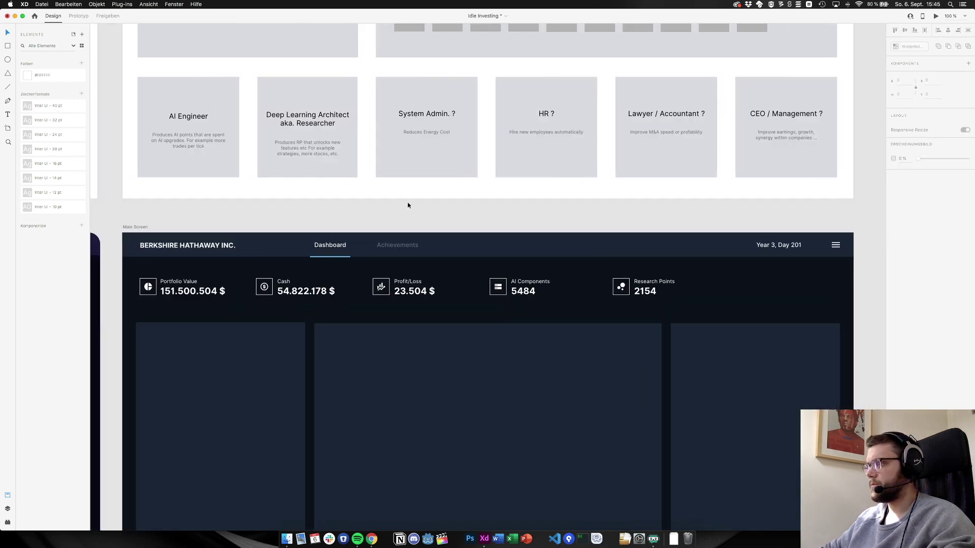
Try the plain dollar sign in the Cash box in place of the circled dollar icon, and undo the swap
click(264, 286)
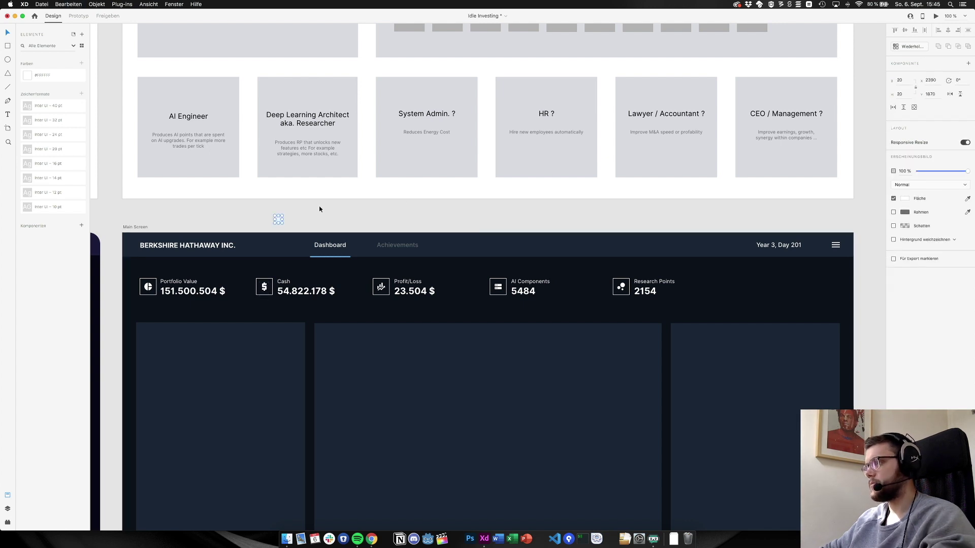
key(super+z)
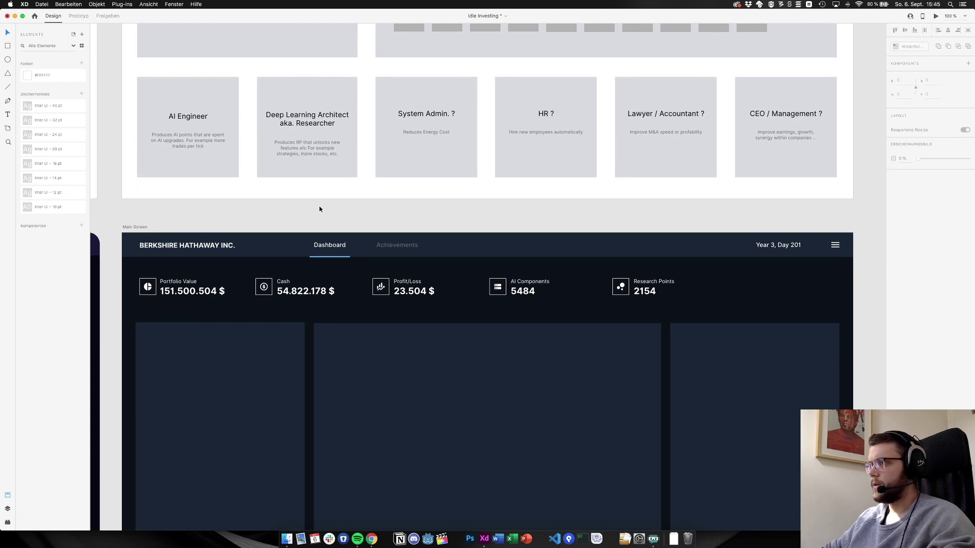
key(super+z)
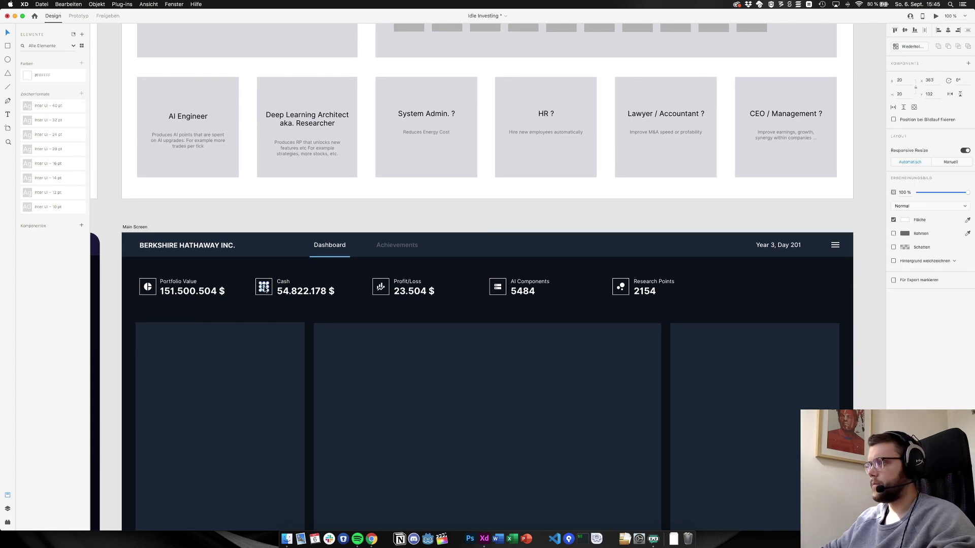
Set the circled dollar icon in the Cash box to 22 wide and 22 high
click(900, 81)
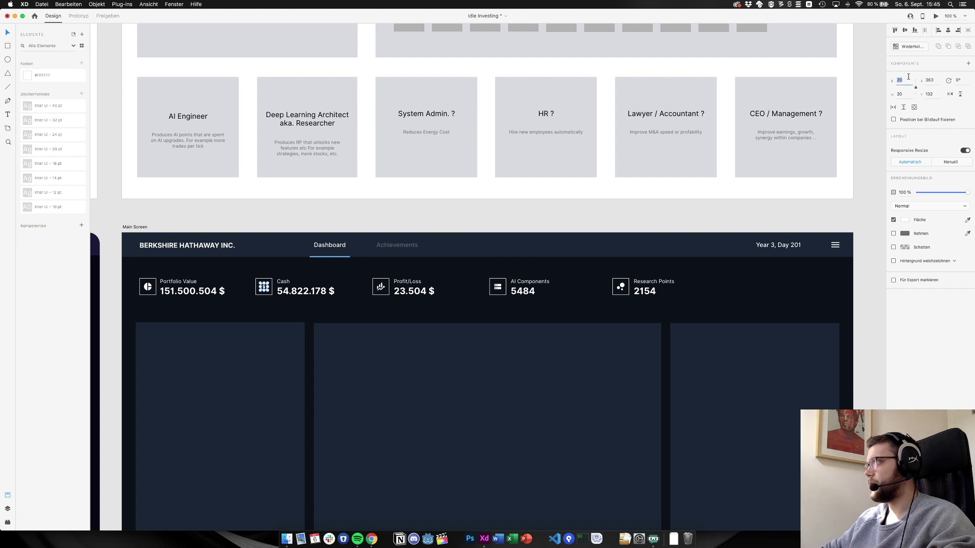
key(super+shift+z)
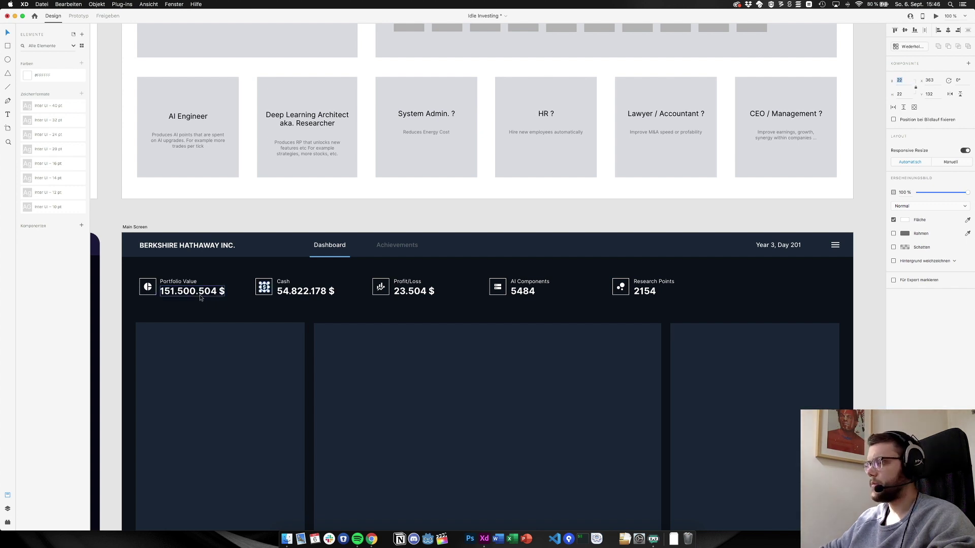
click(239, 212)
Switch to Chrome and download the currency-usd-circle icon from Material Design Icons as an optimized SVG
scroll(256, 298, up, 3)
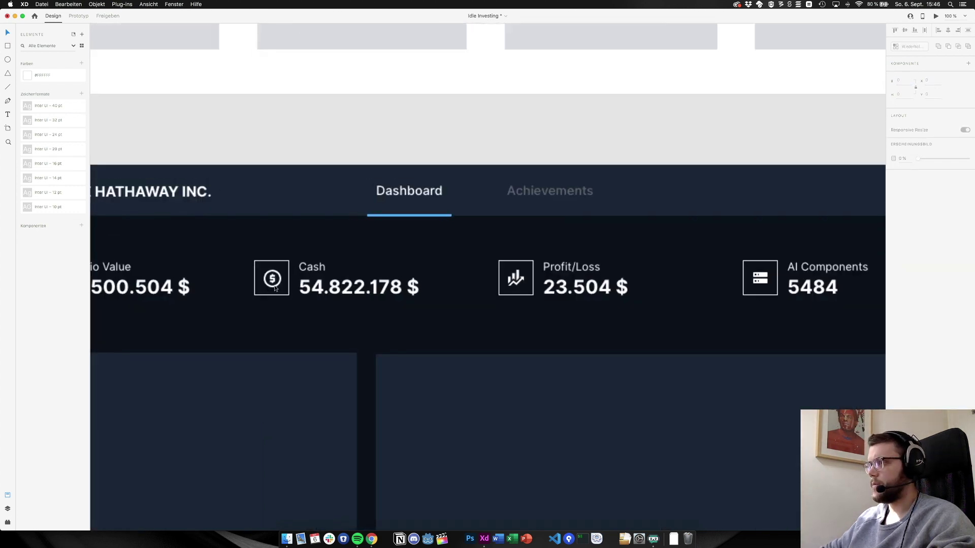
key(super+Tab)
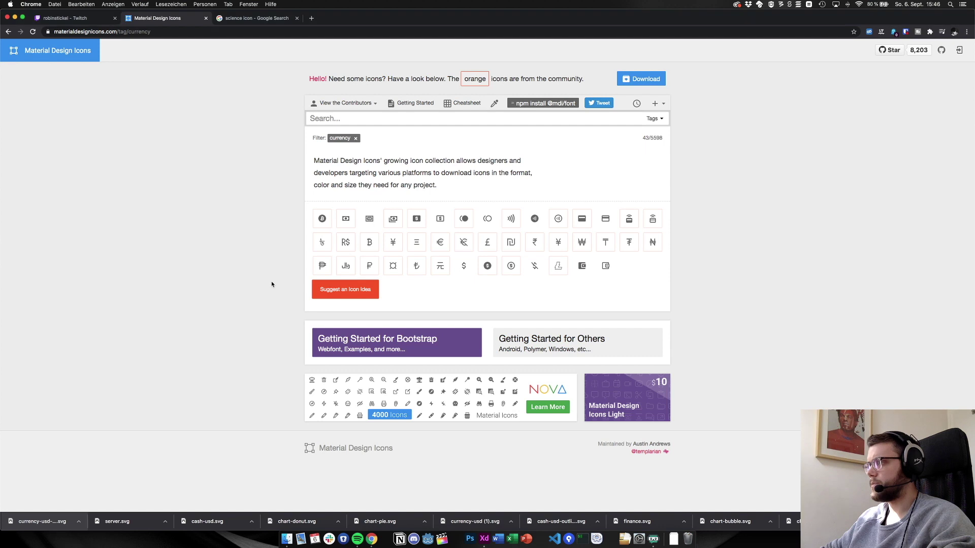
click(488, 267)
click(571, 174)
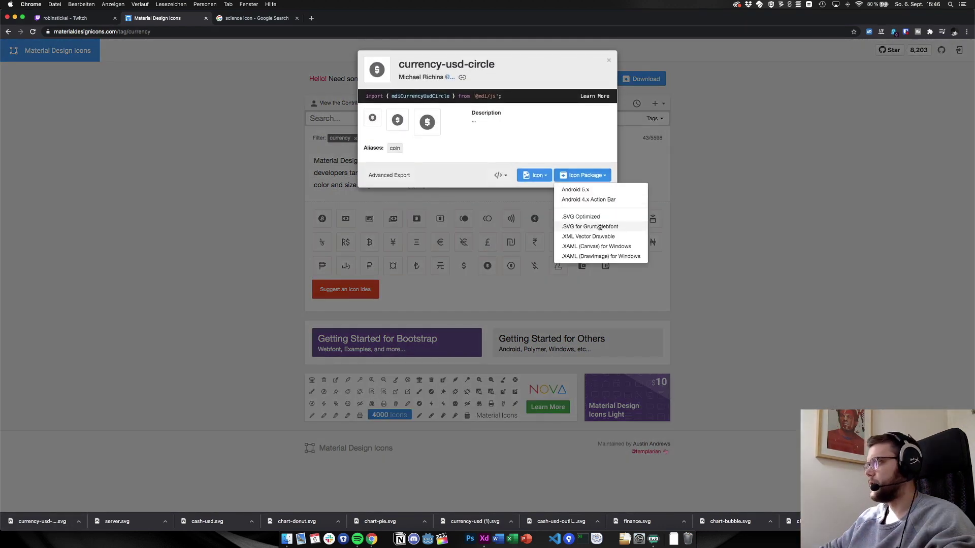
click(601, 218)
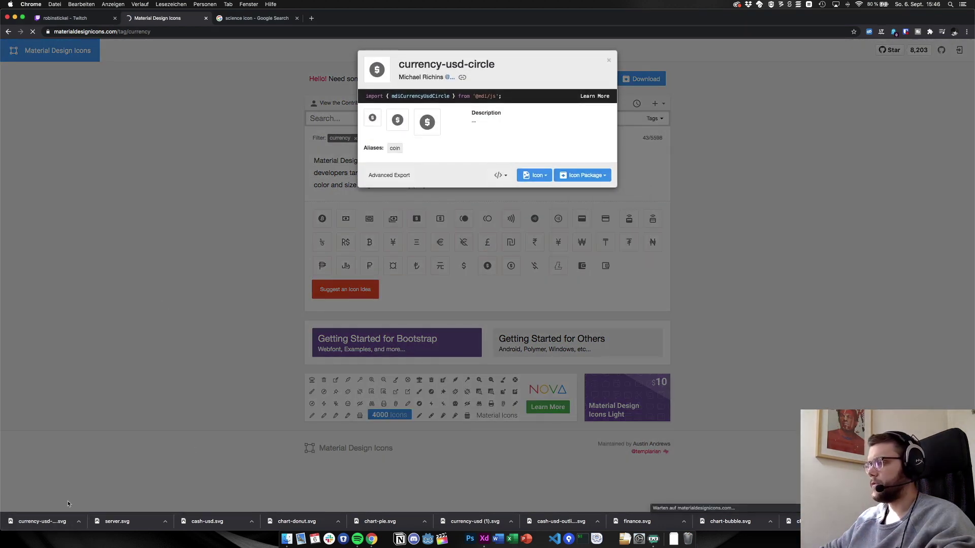
click(127, 330)
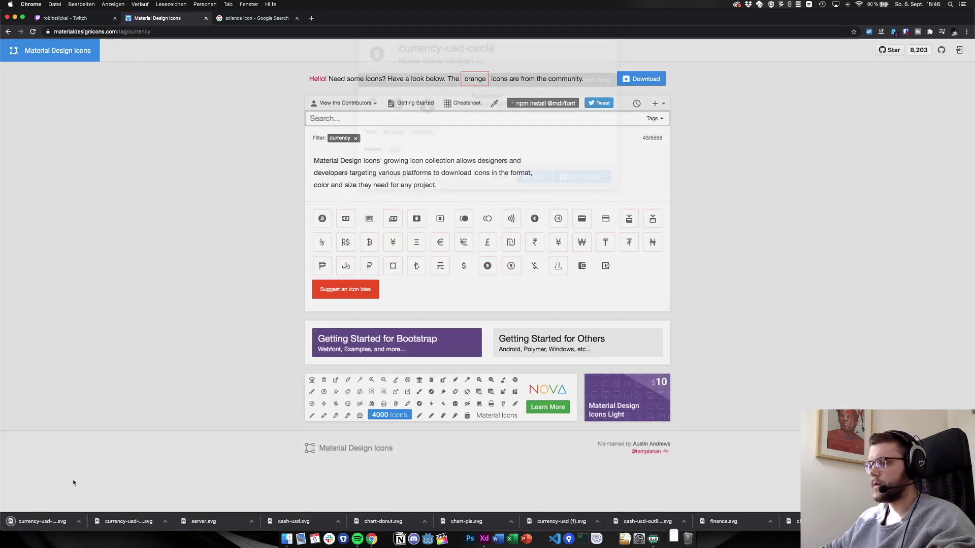
Place the downloaded currency-usd-circle SVG on the Cash box in the XD design and move it down by 20
drag(39, 522, 275, 289)
key(super+Tab)
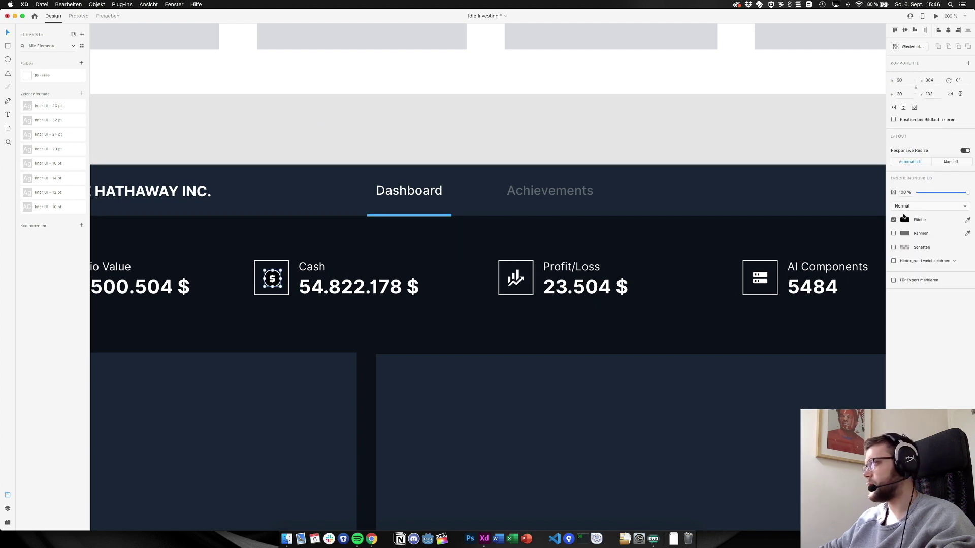
key(shift+Down)
key(shift+Down)
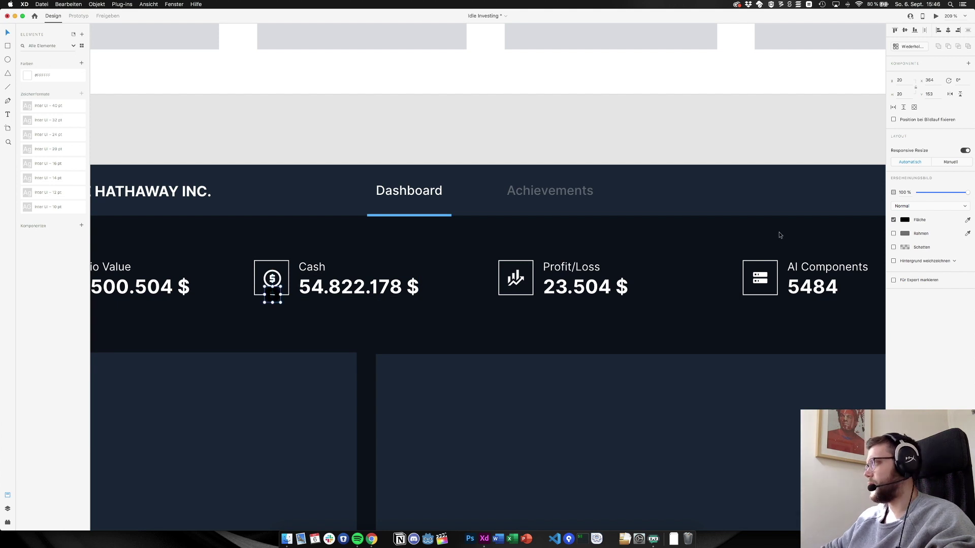
Change the fill of the imported circle dollar icon to white, #FFFFFF
click(905, 220)
text(fff)
key(Return)
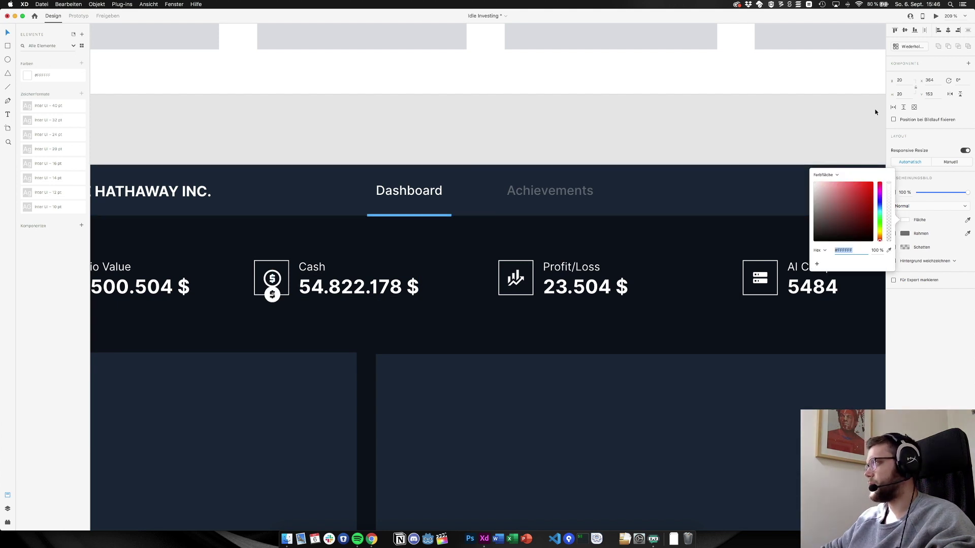
click(132, 148)
Delete the outlined dollar icon from the Cash box and center the filled circle dollar icon there instead
click(280, 279)
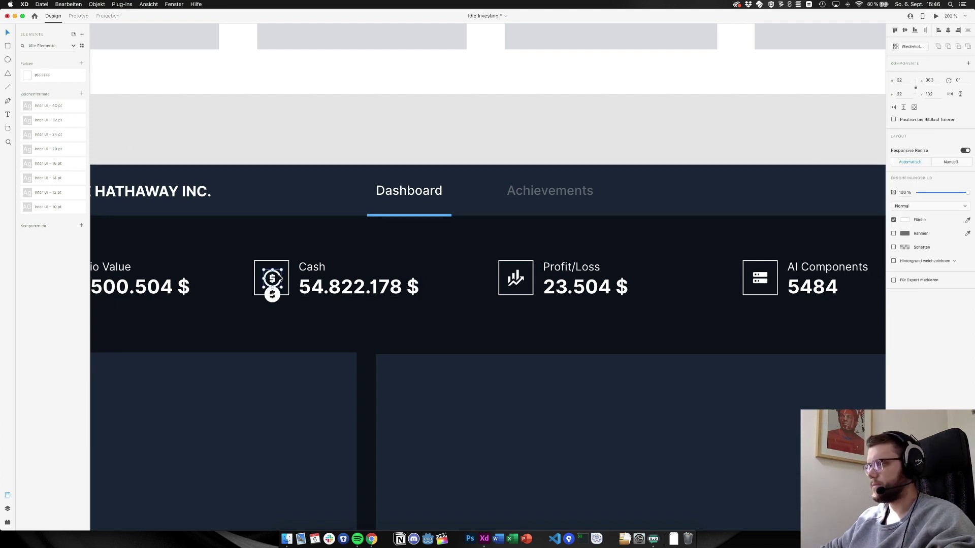
key(Delete)
click(277, 297)
drag(277, 297, 276, 283)
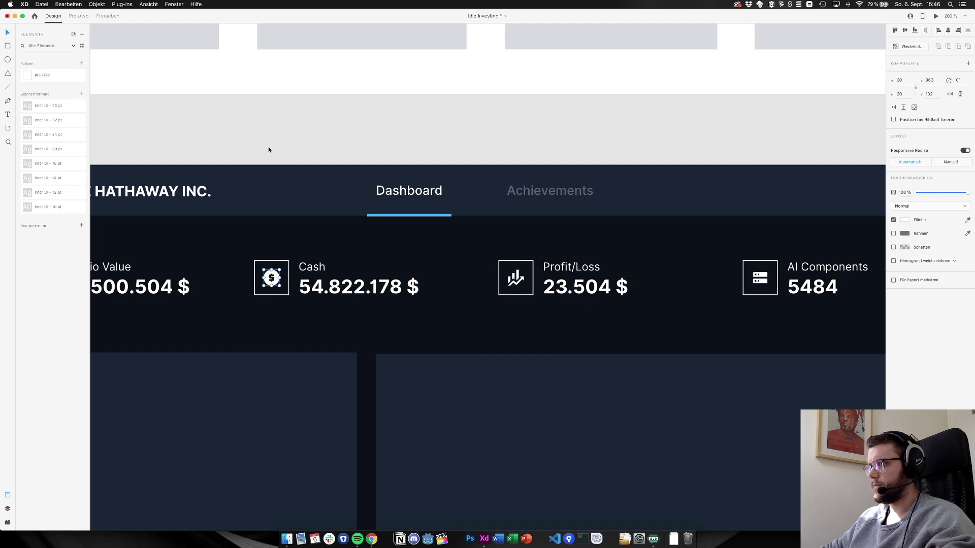
key(super+1)
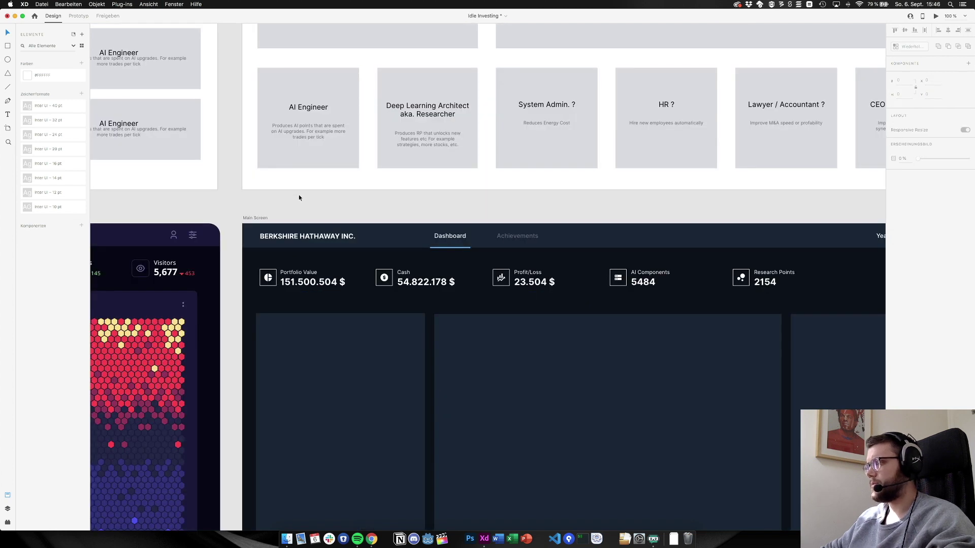
scroll(313, 209, right, 3)
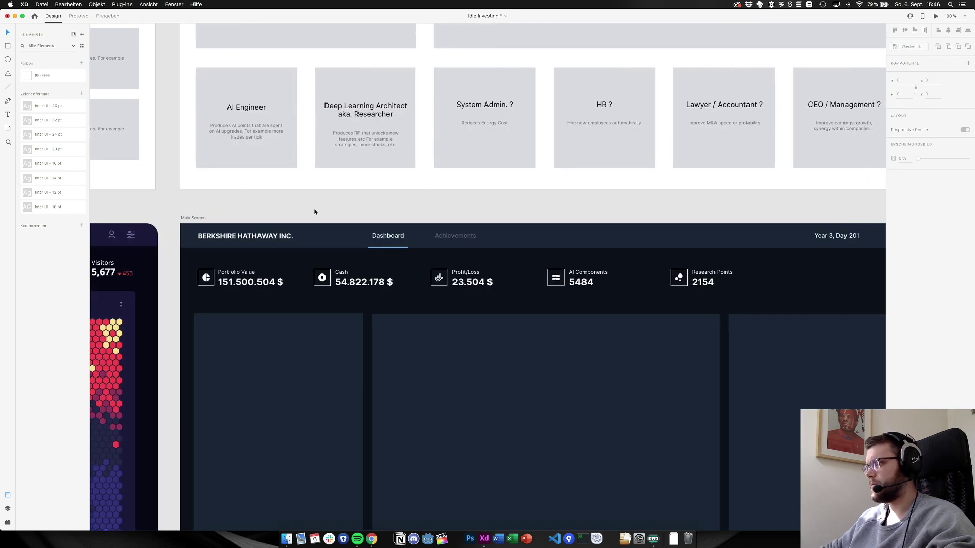
scroll(313, 212, right, 2)
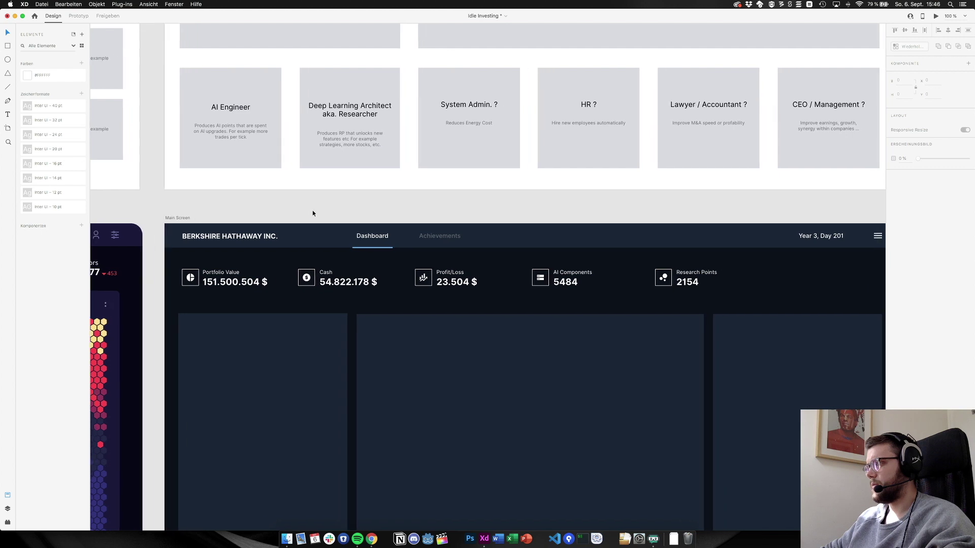
Undo the Cash icon replacements back to the plain dollar sign in its box
key(super+z)
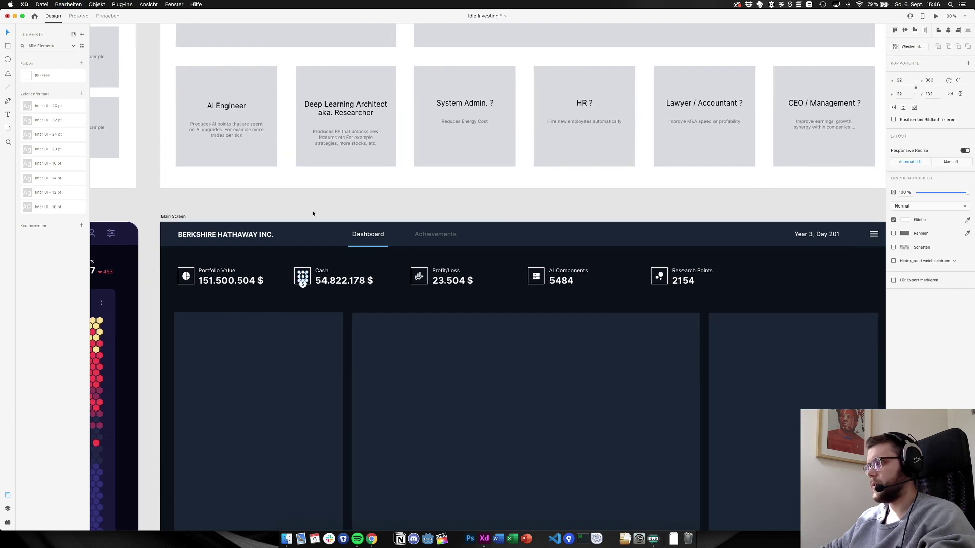
key(super+z)
key(super+z)
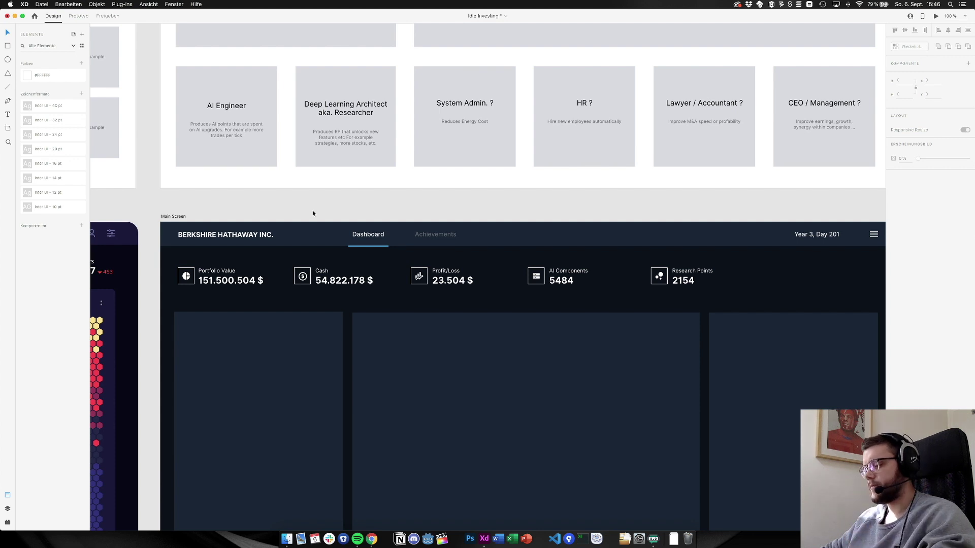
key(super+z)
key(super+z)
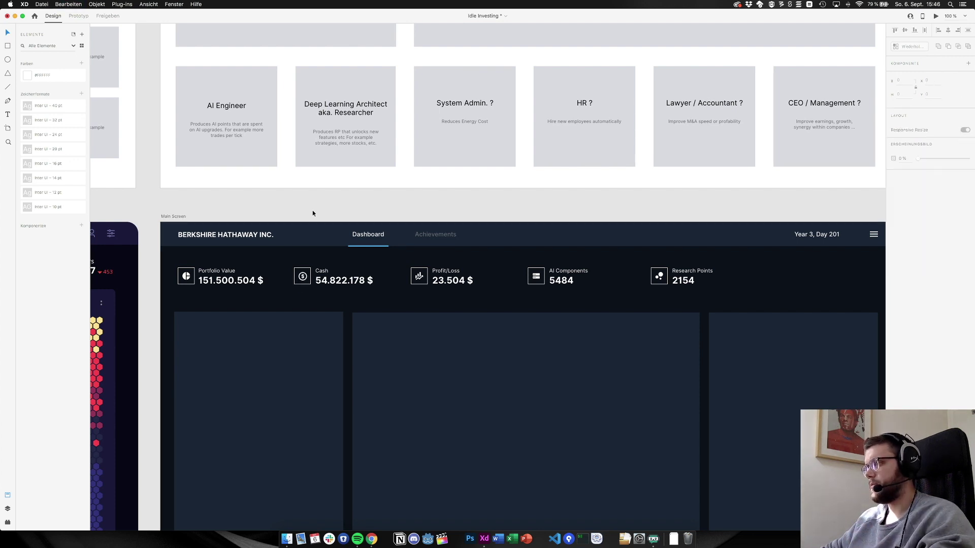
key(super+z)
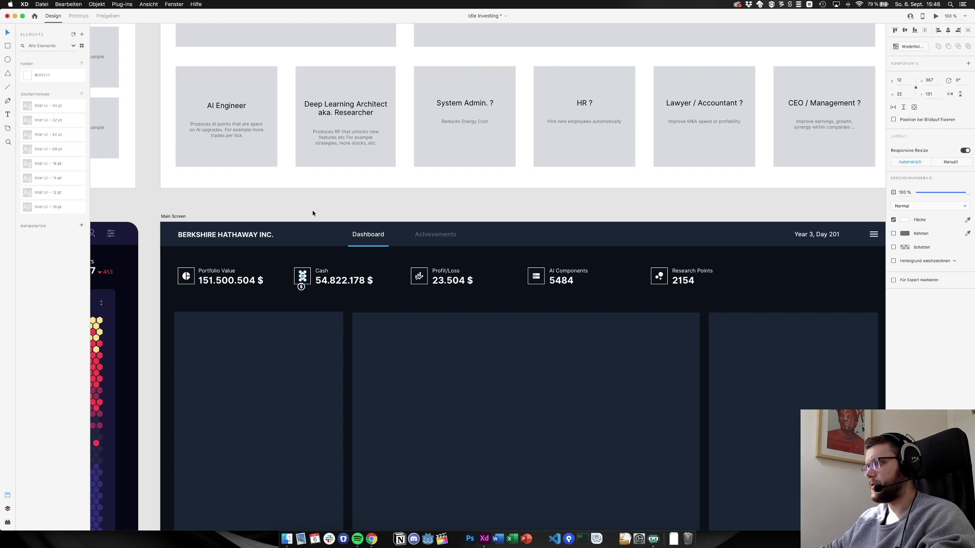
key(super+z)
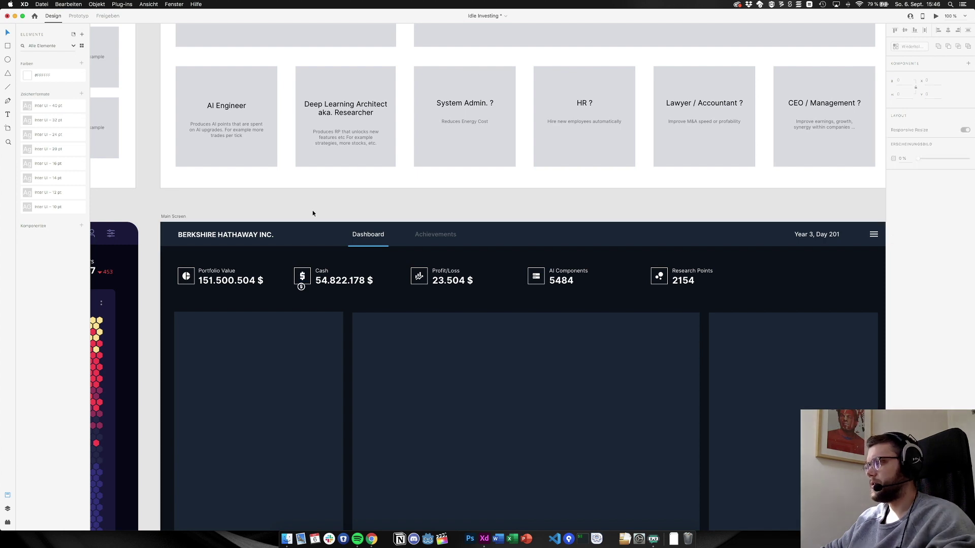
key(super+z)
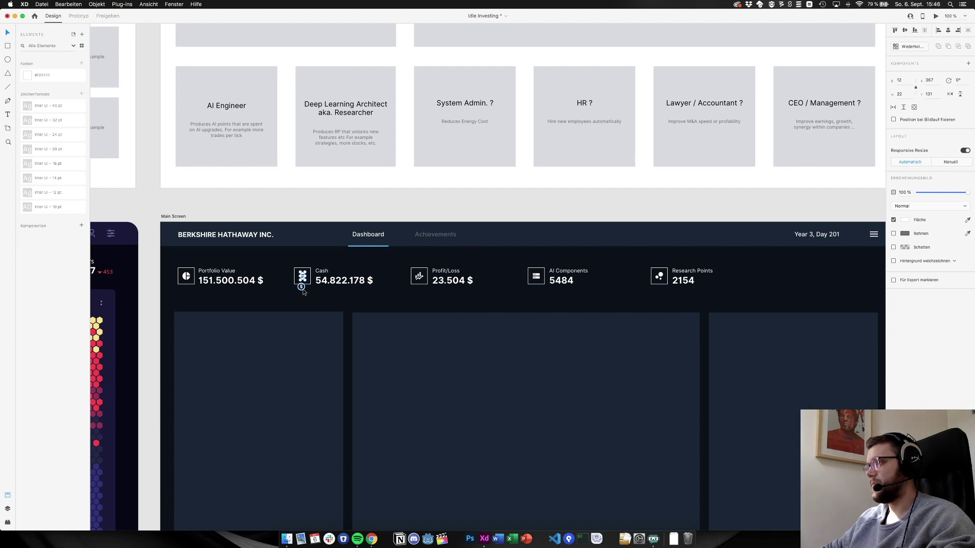
key(super+z)
scroll(302, 289, up, 5)
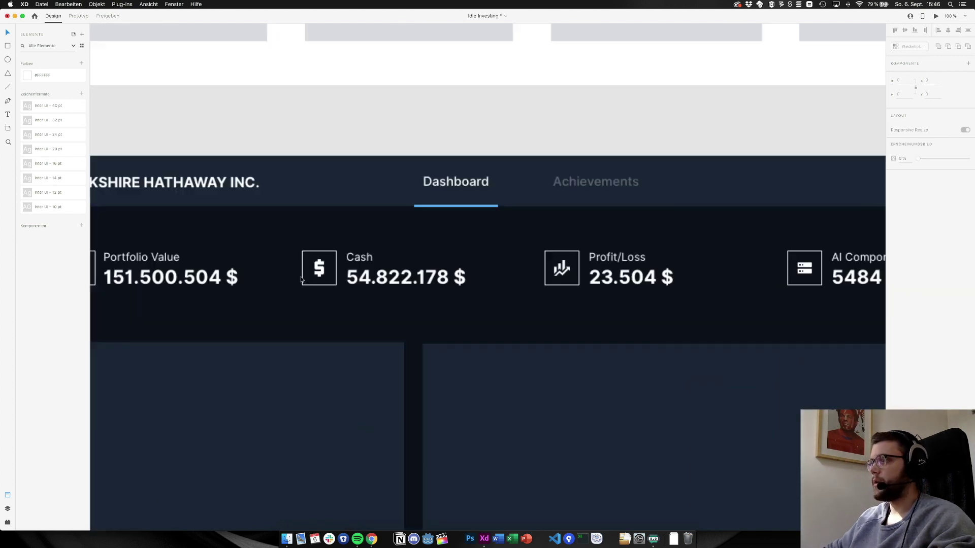
key(super+1)
scroll(304, 278, right, 3)
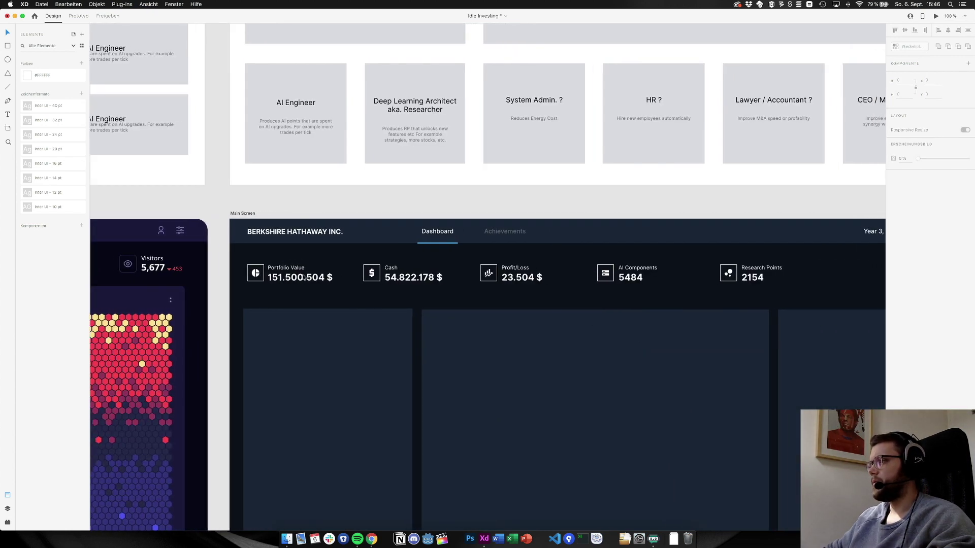
scroll(303, 277, right, 2)
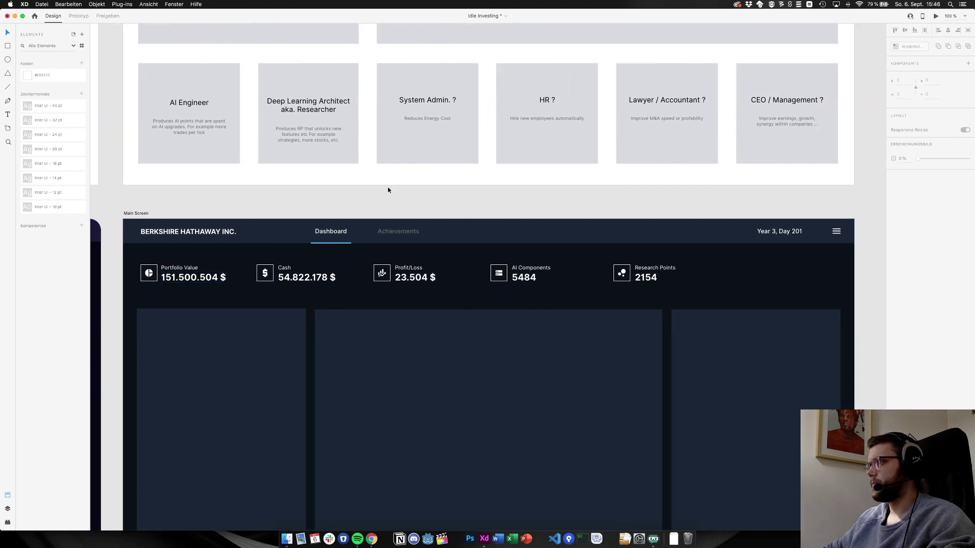
Switch to Chrome and filter the Material Design Icons library by the Database tag
key(super+Tab)
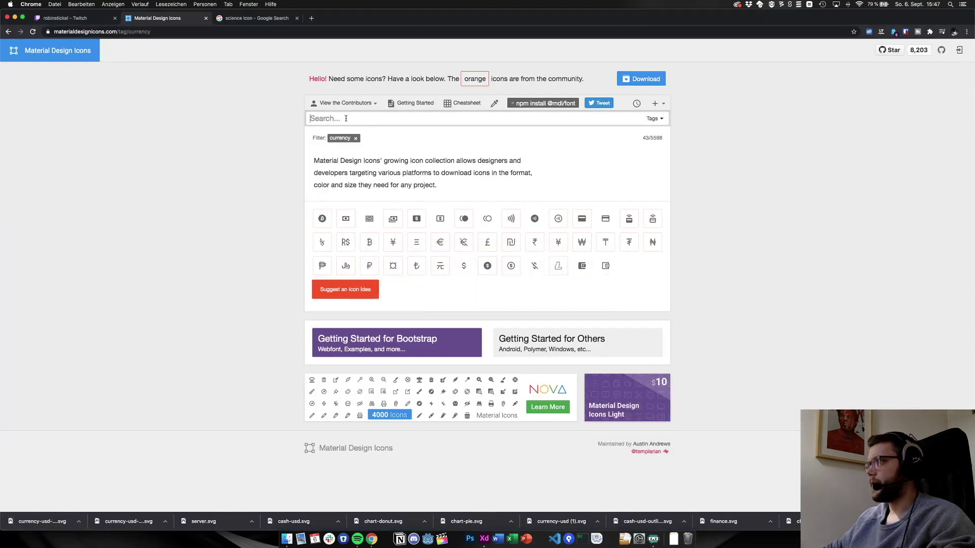
click(655, 119)
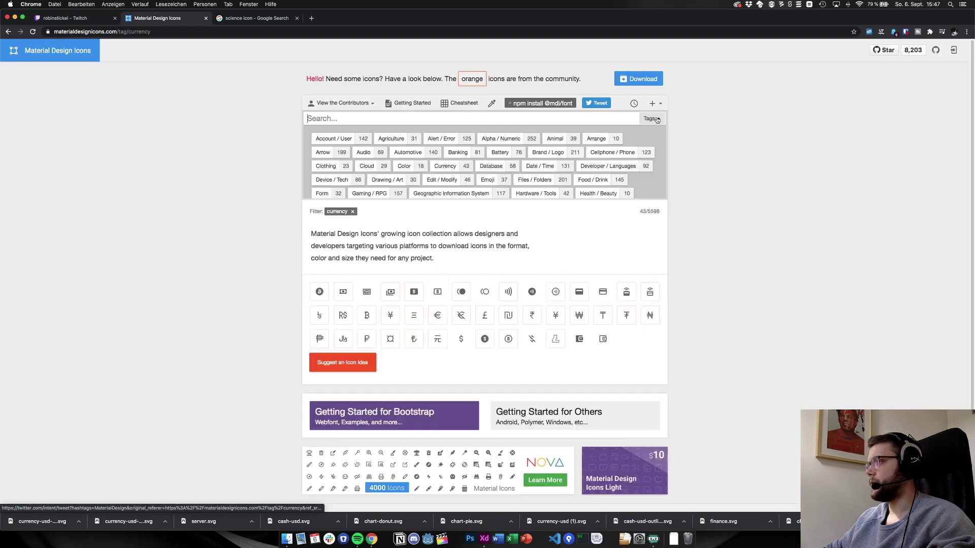
click(496, 167)
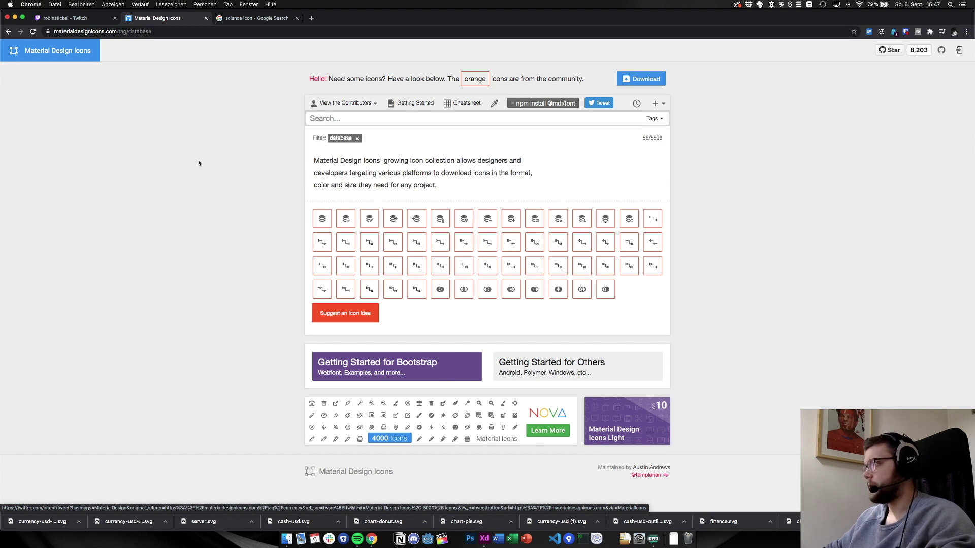
Check the dashboard's stat row, and browse the icon library by the Audio and Developer / Languages tags
key(super+Tab)
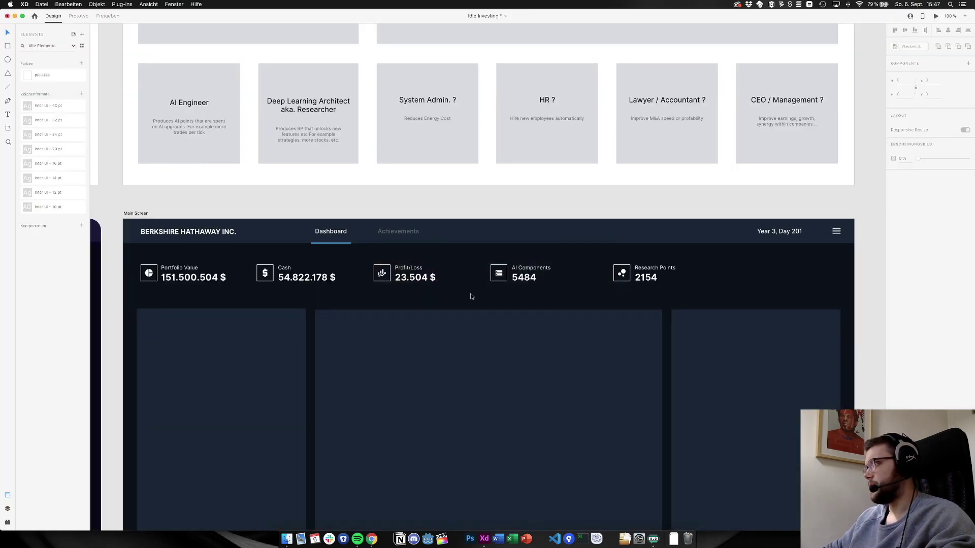
key(super+Tab)
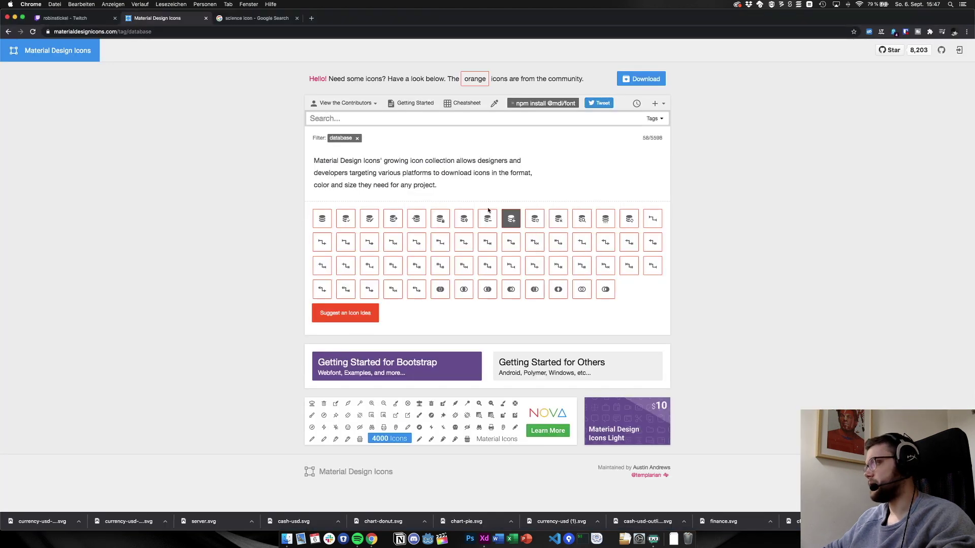
click(658, 119)
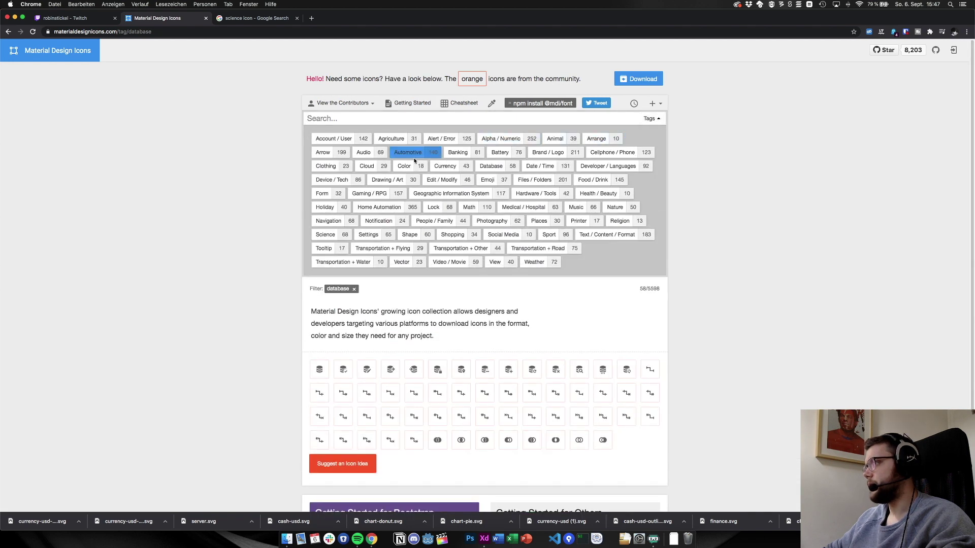
click(371, 159)
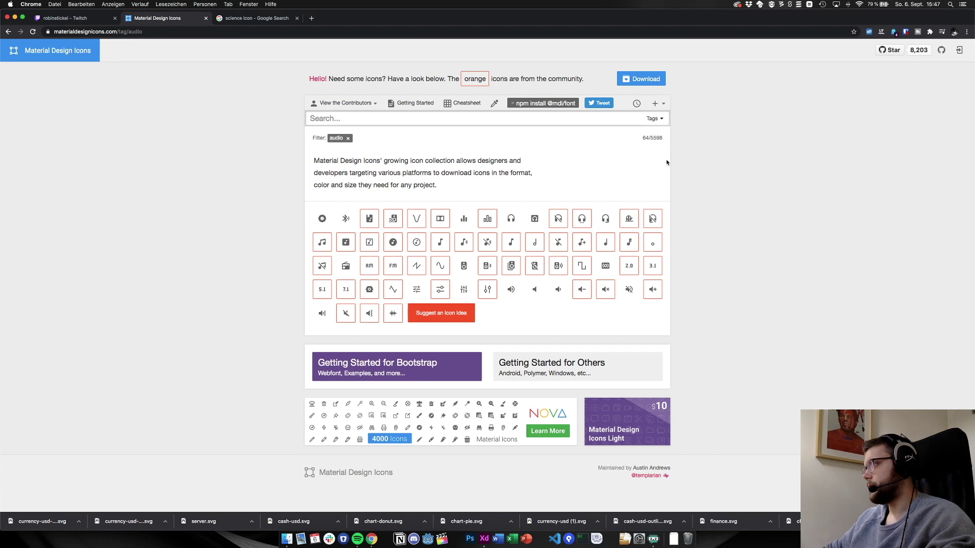
click(659, 121)
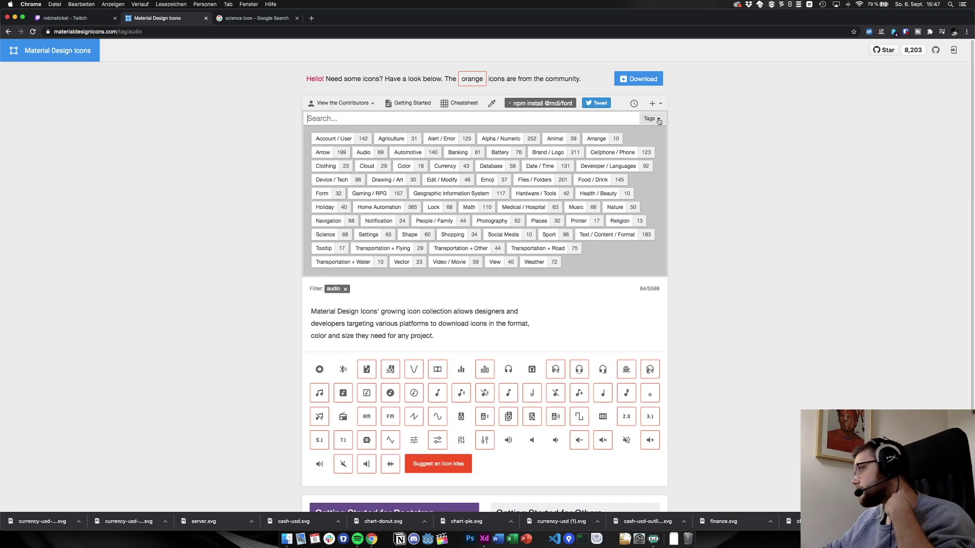
click(616, 166)
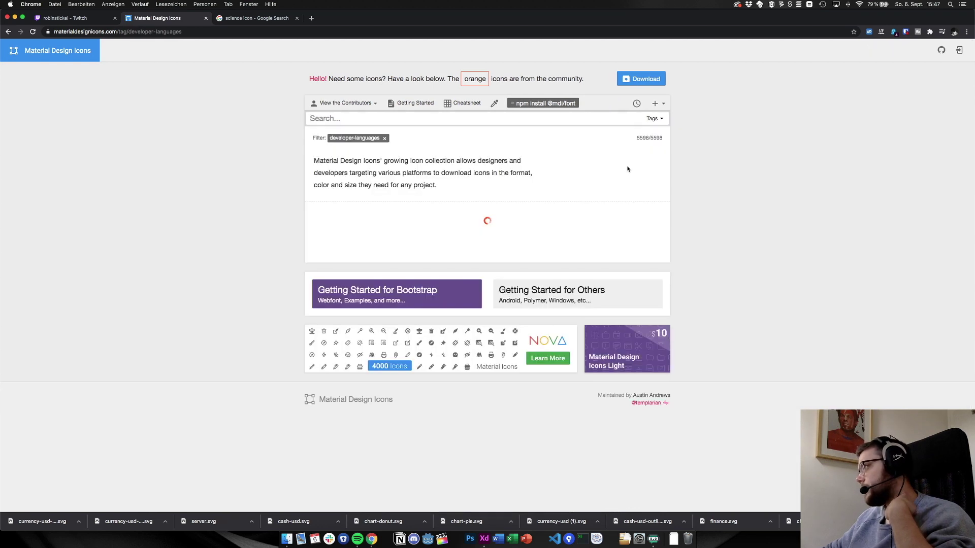
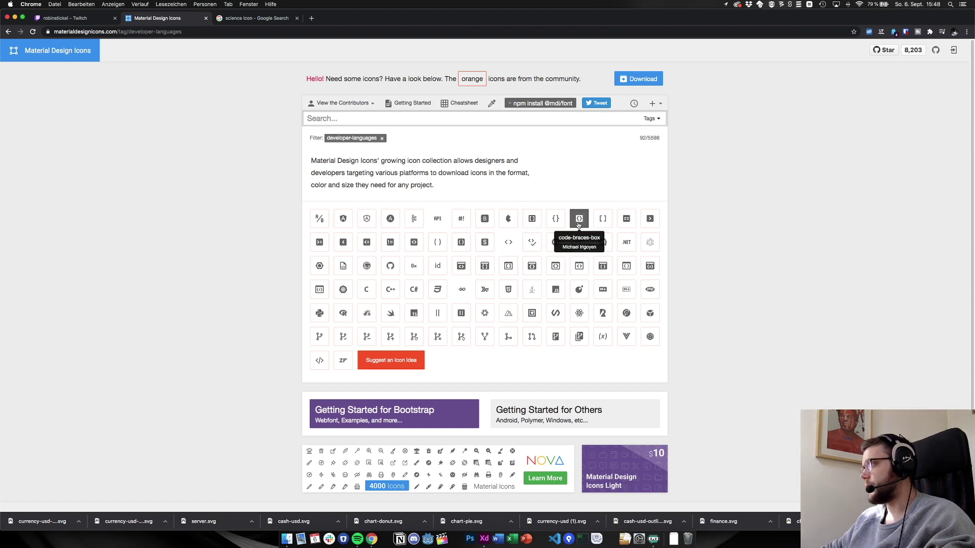
Compare the developer icons with the dashboard design, and browse the library by the Hardware / Tools and Gaming / RPG tags
key(super+Tab)
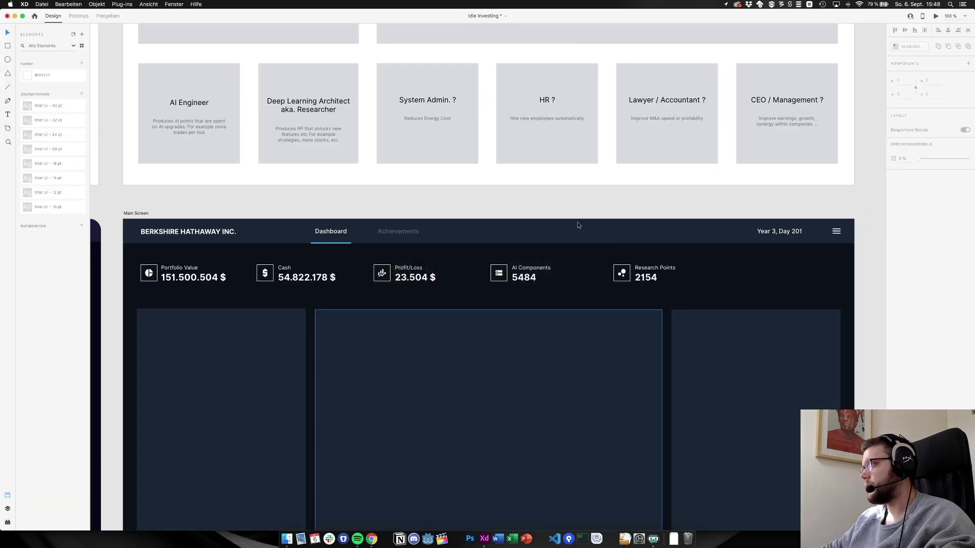
key(super+Tab)
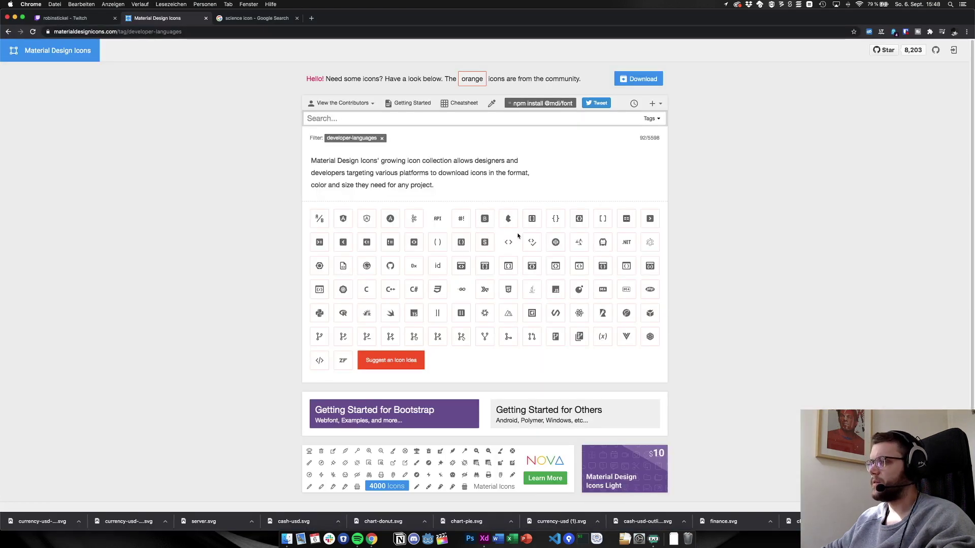
click(653, 120)
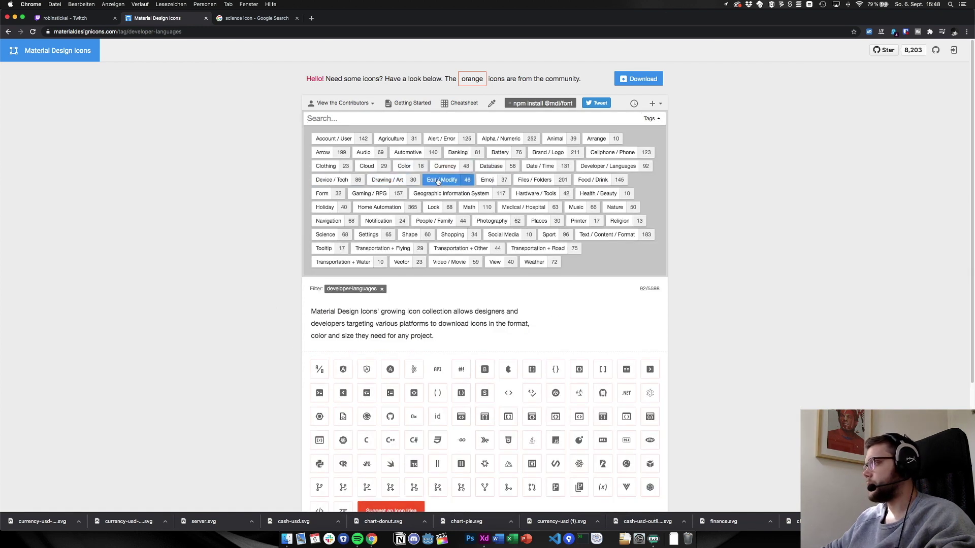
key(super+Tab)
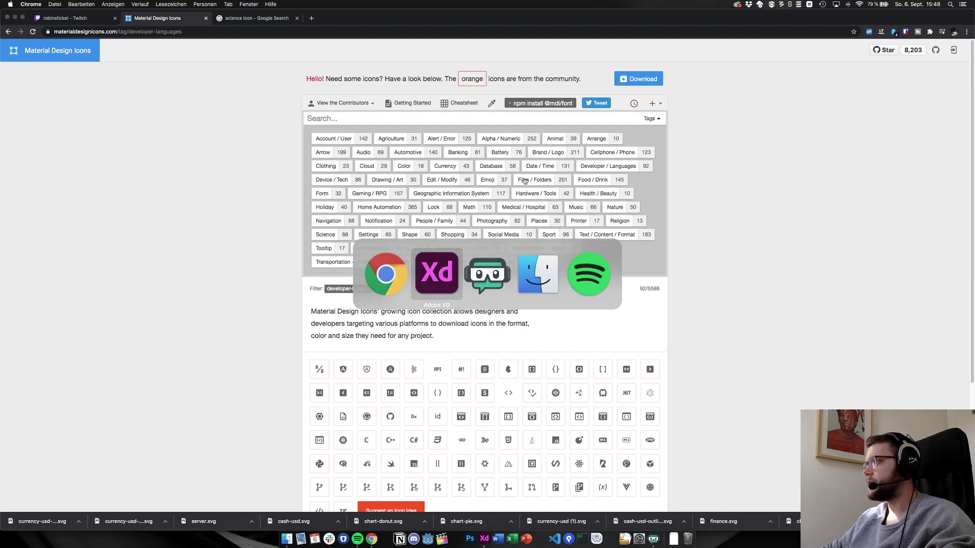
key(super+Tab)
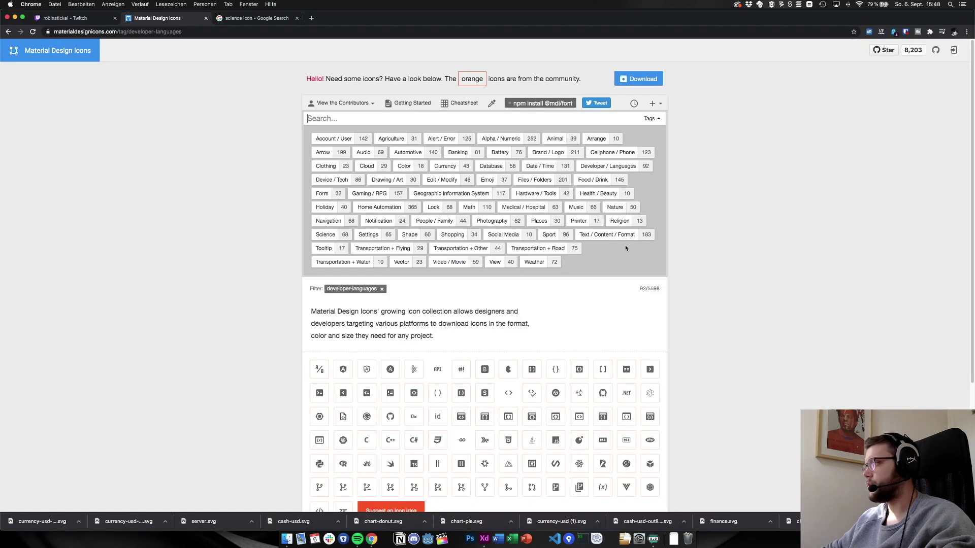
click(552, 194)
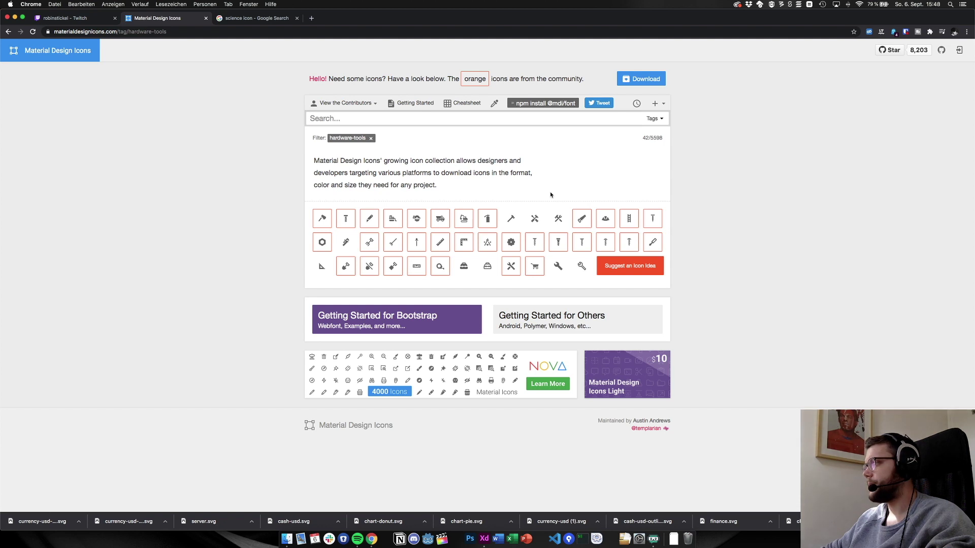
click(653, 118)
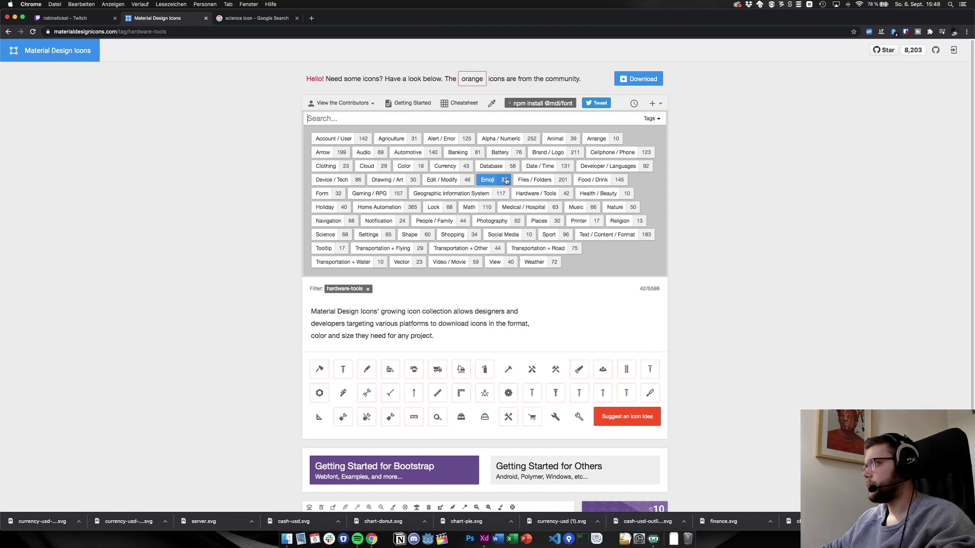
click(393, 192)
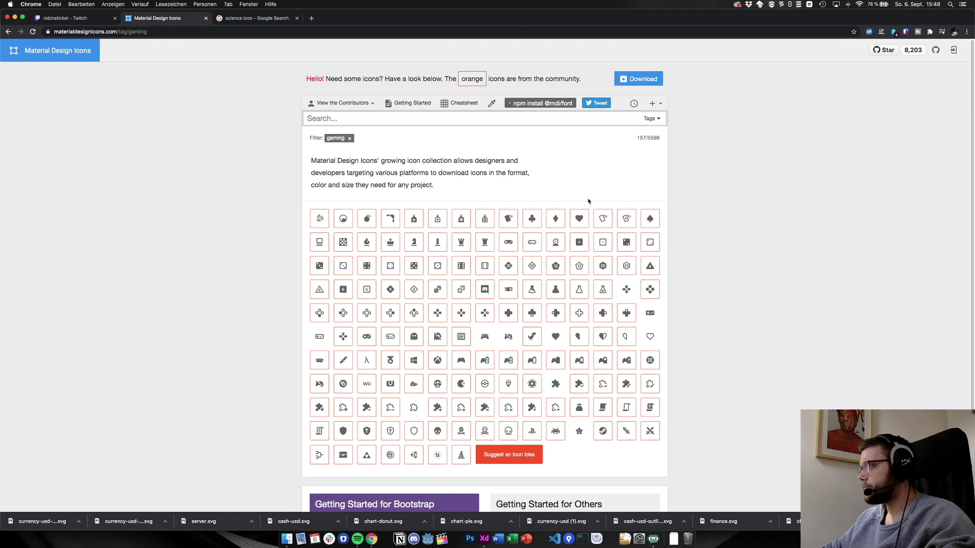
scroll(589, 201, down, 1)
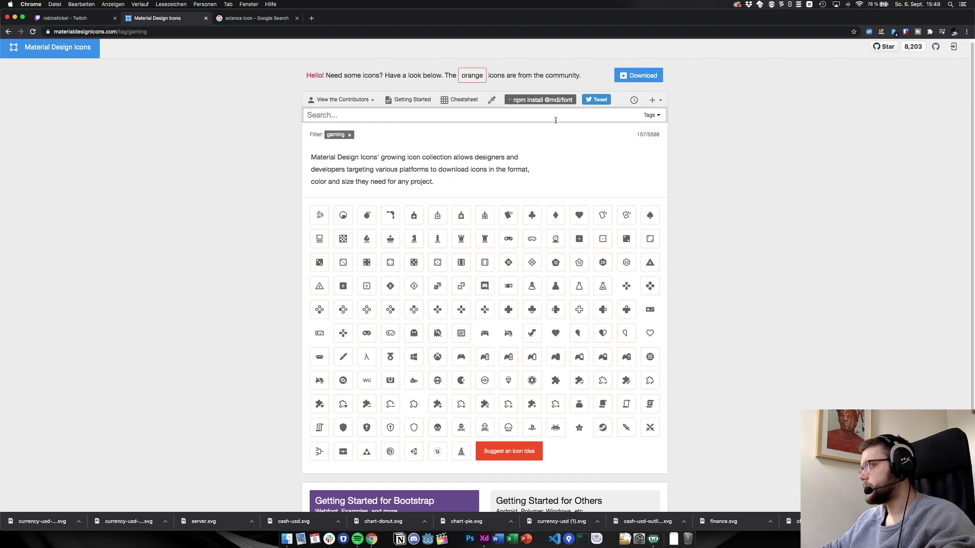
Browse the icon library by the Math, Medical / Hospital and Nature tags in turn
click(650, 115)
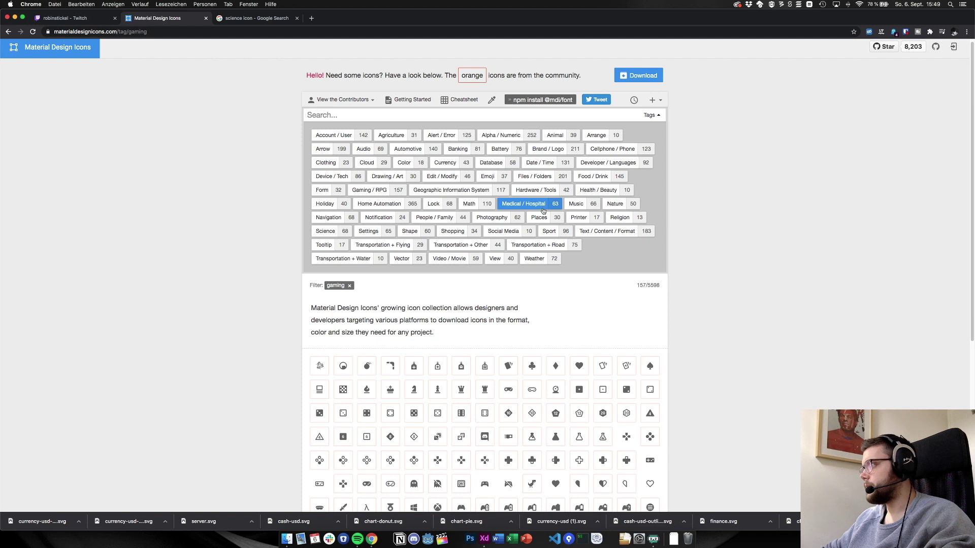
click(479, 205)
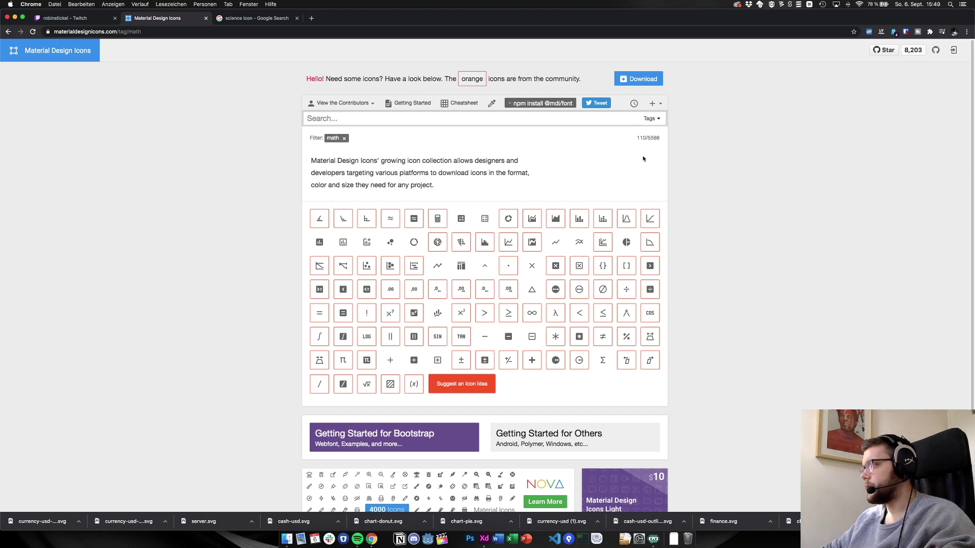
click(651, 120)
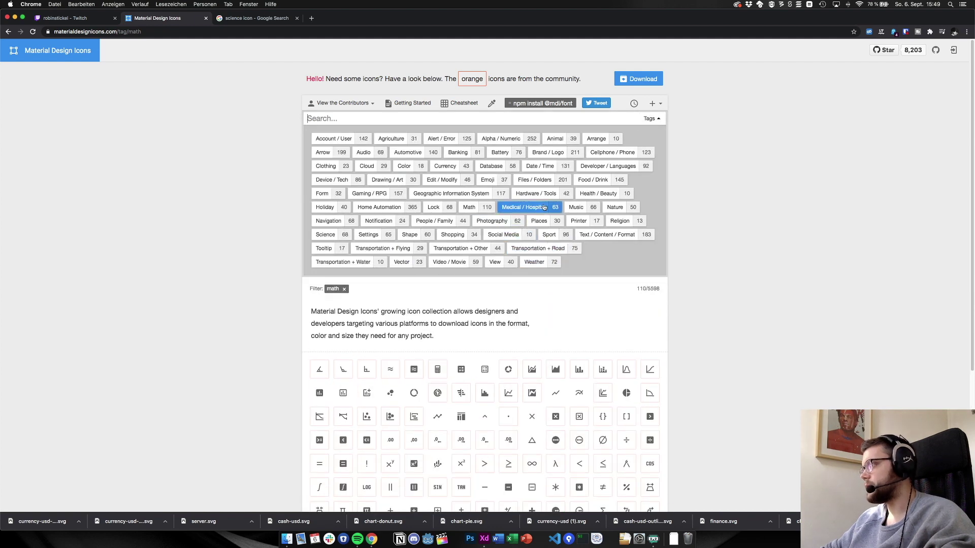
click(544, 208)
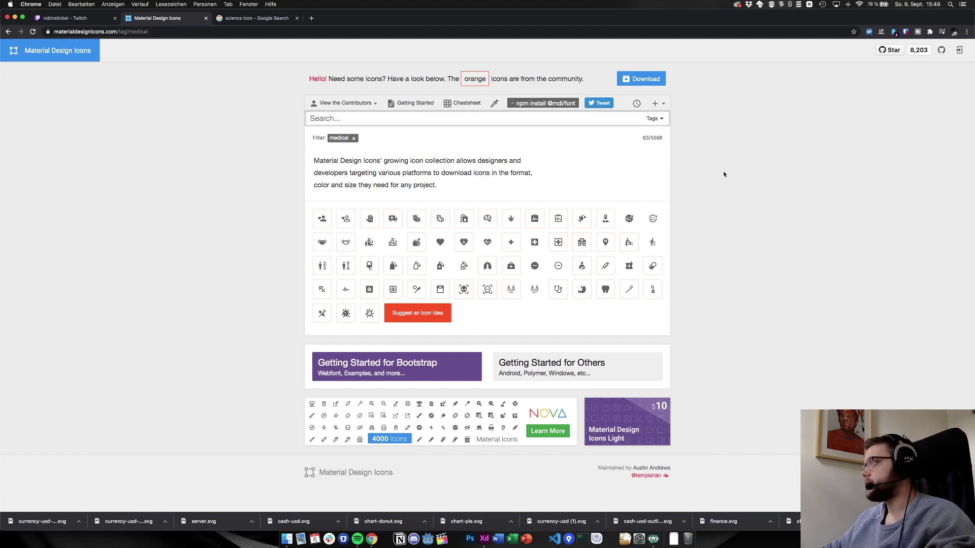
click(654, 120)
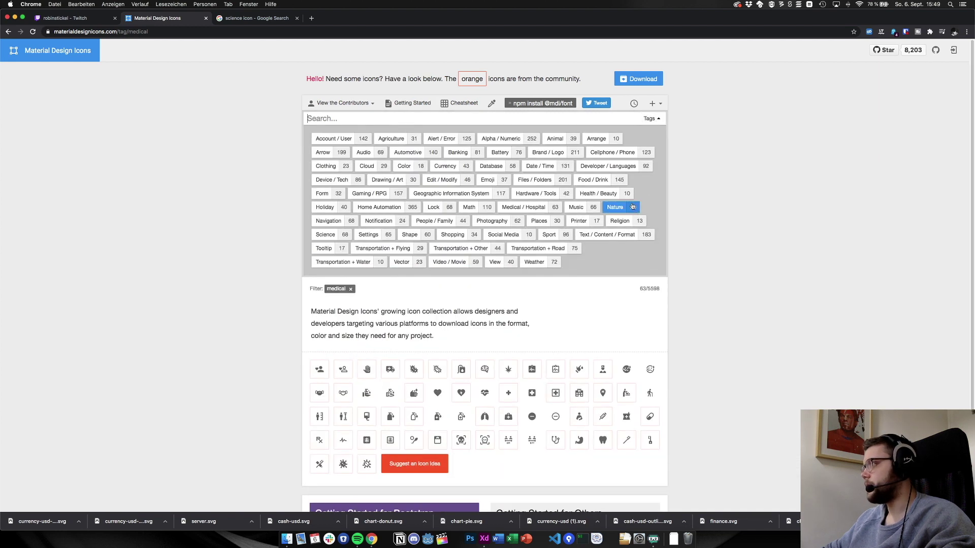
click(633, 207)
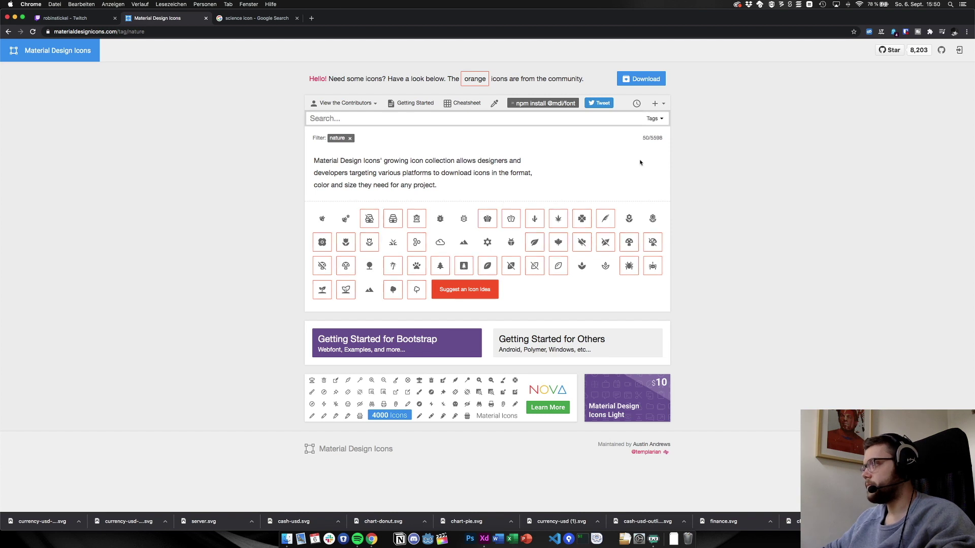
Filter the icon library by the Science tag and compare its icons with the dashboard's stat row in Adobe XD
click(660, 120)
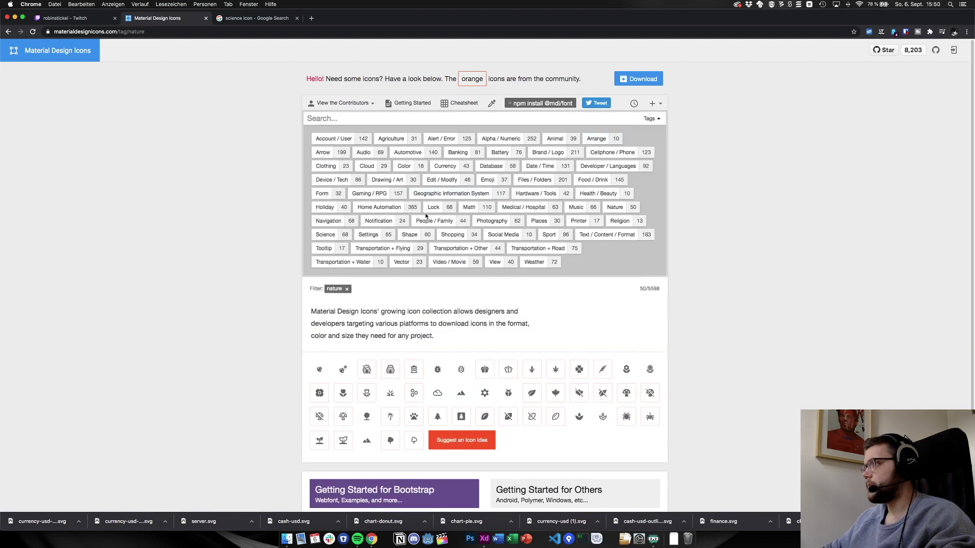
click(328, 235)
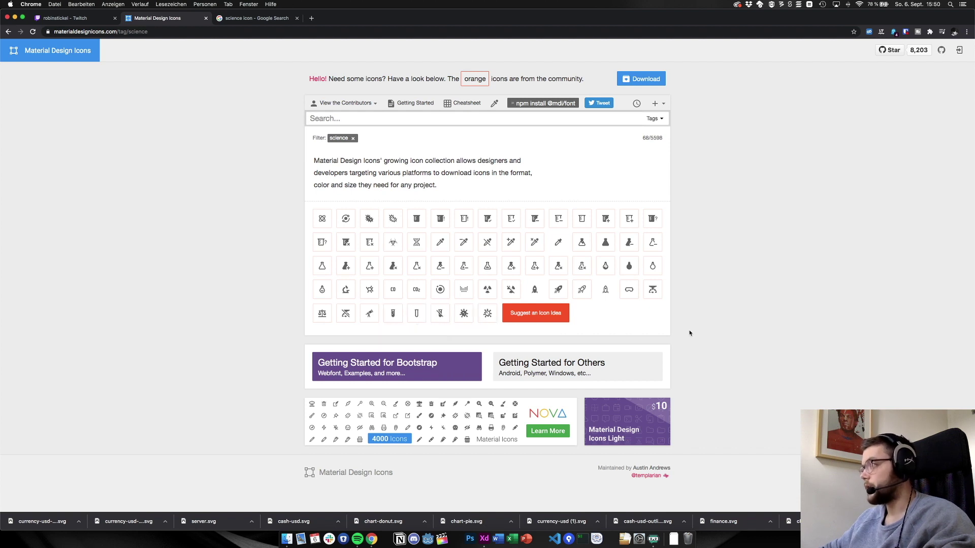
key(super+Tab)
key(super+Tab)
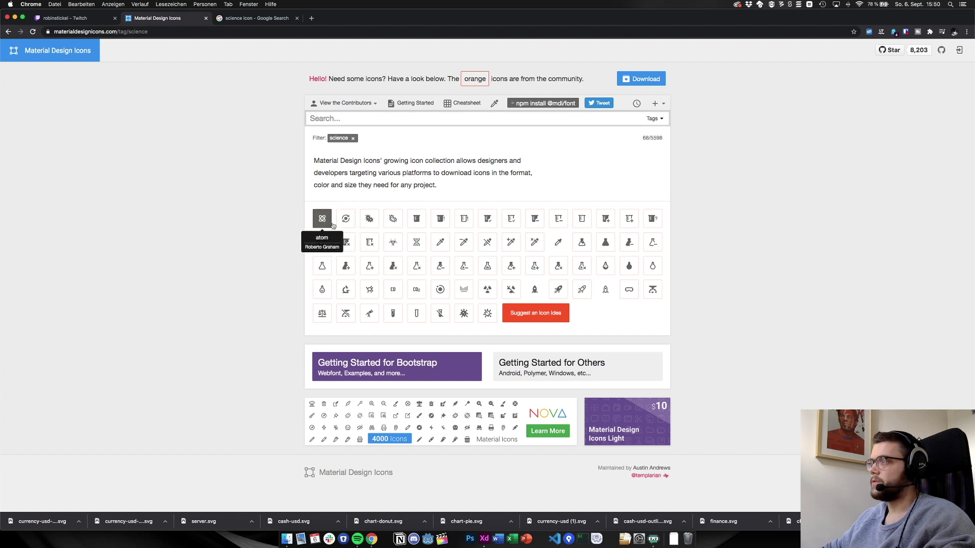
key(super+Tab)
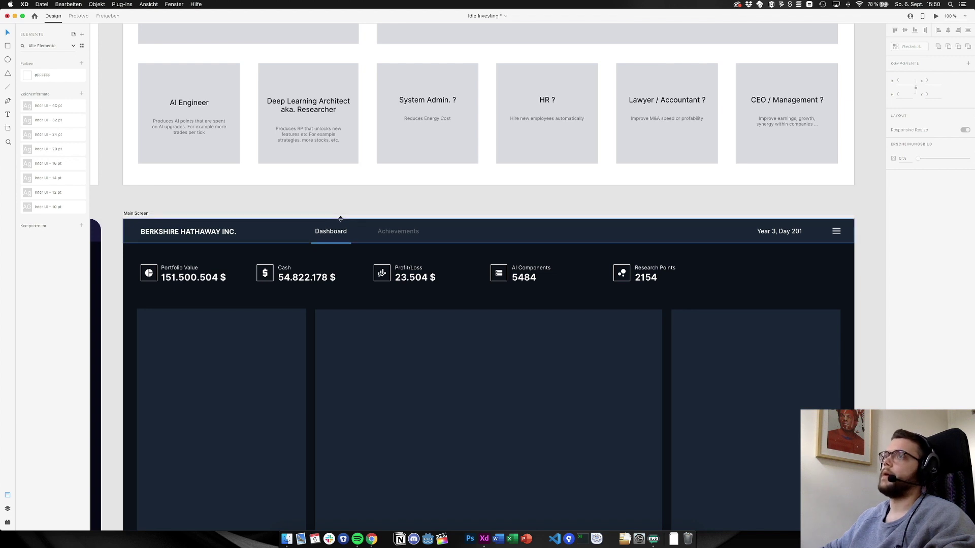
key(super+Tab)
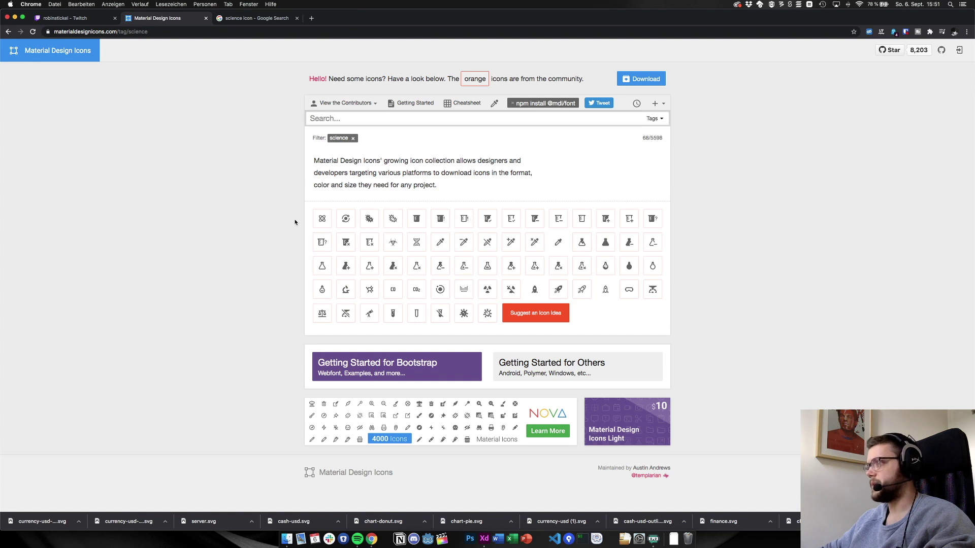
key(super+Tab)
key(super+Tab)
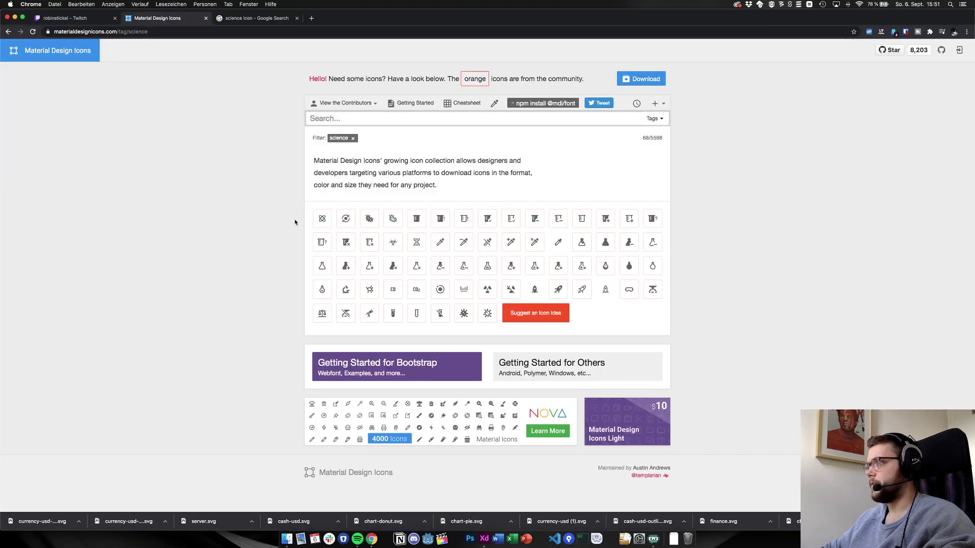
key(super+Tab)
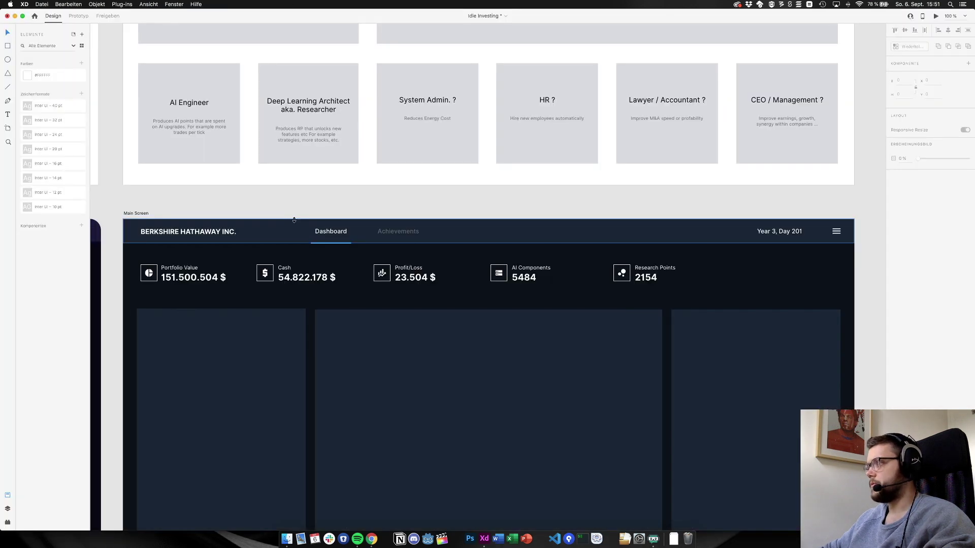
Switch back to Chrome and download the atom-variant icon as an SVG file
key(super+Tab)
click(347, 219)
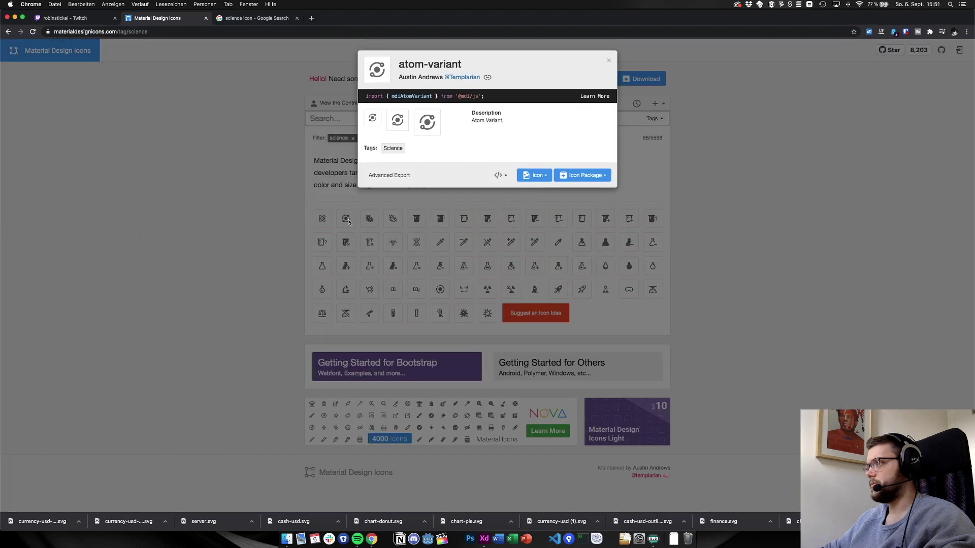
click(607, 175)
click(603, 218)
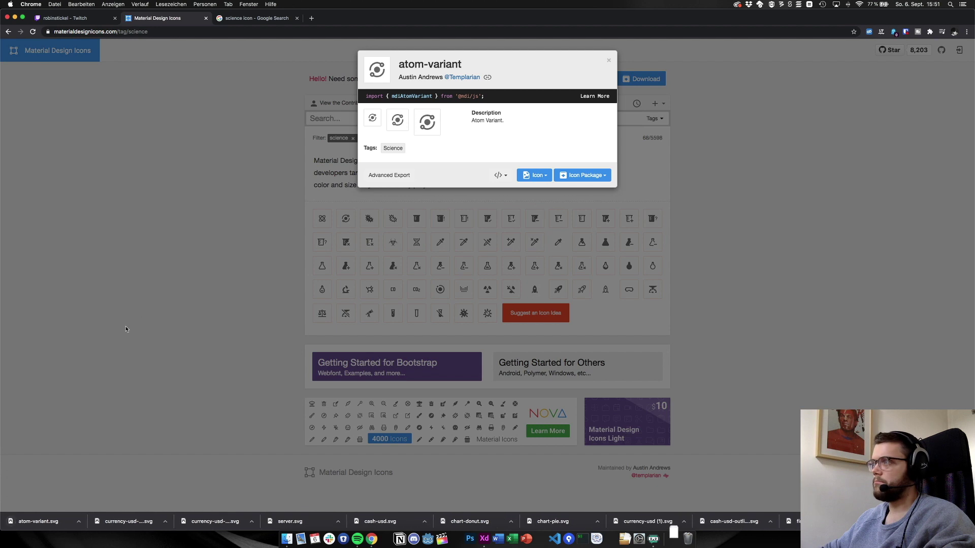
Import atom-variant.svg into the Adobe XD design just above the Main Screen artboard and delete the Research Points icon from its box
key(super+Tab)
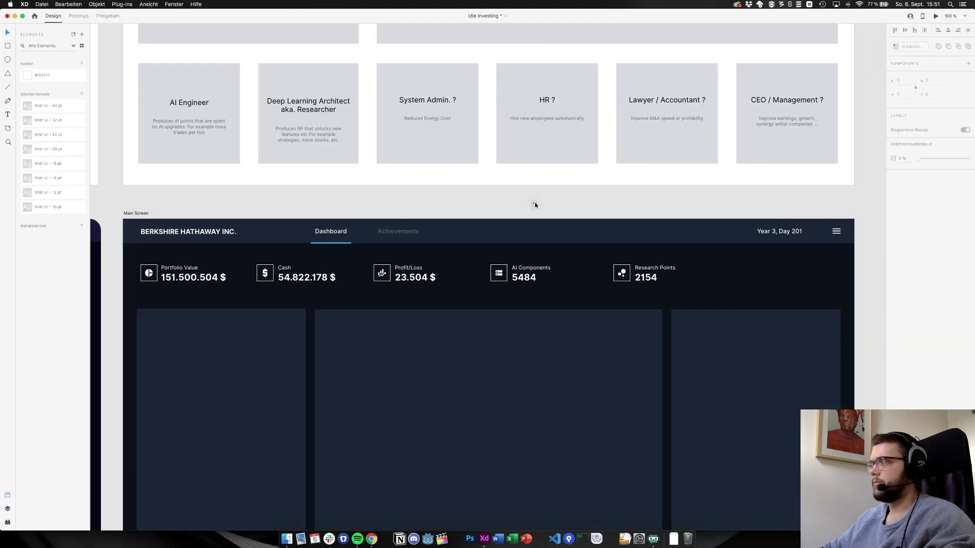
drag(592, 193, 593, 193)
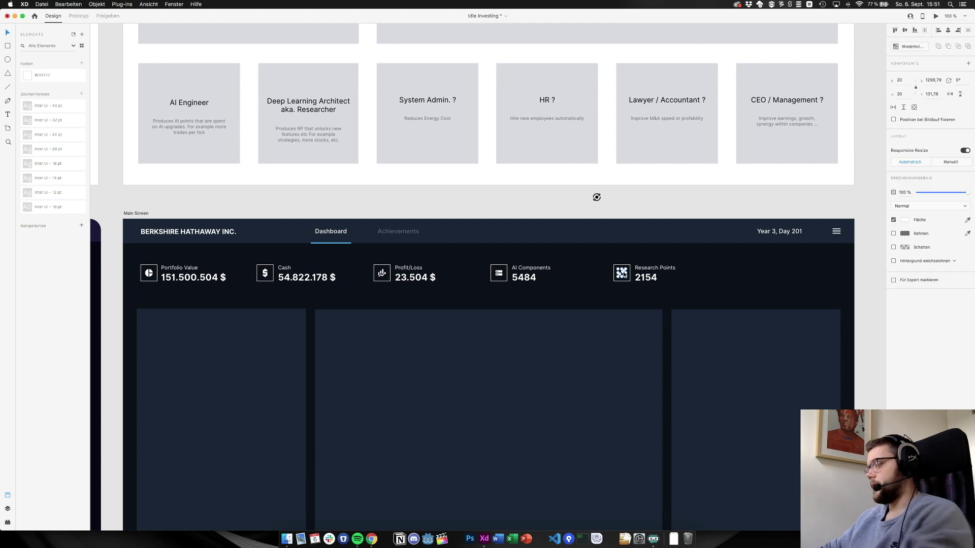
key(Delete)
Change the fill of the imported atom-variant icon to white, #FFFFFF
click(595, 196)
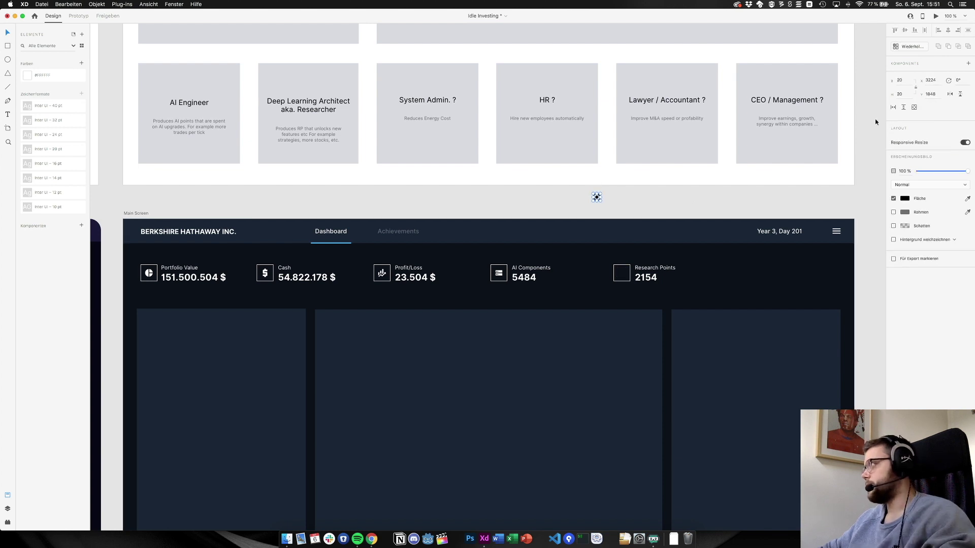
click(904, 200)
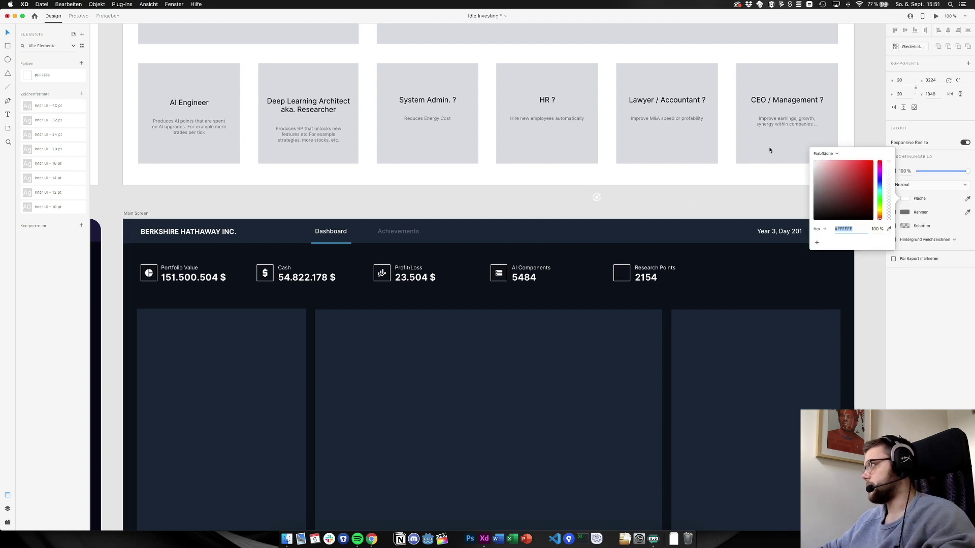
Place the white atom-variant icon inside the empty Research Points box
click(718, 204)
drag(597, 199, 621, 274)
click(592, 192)
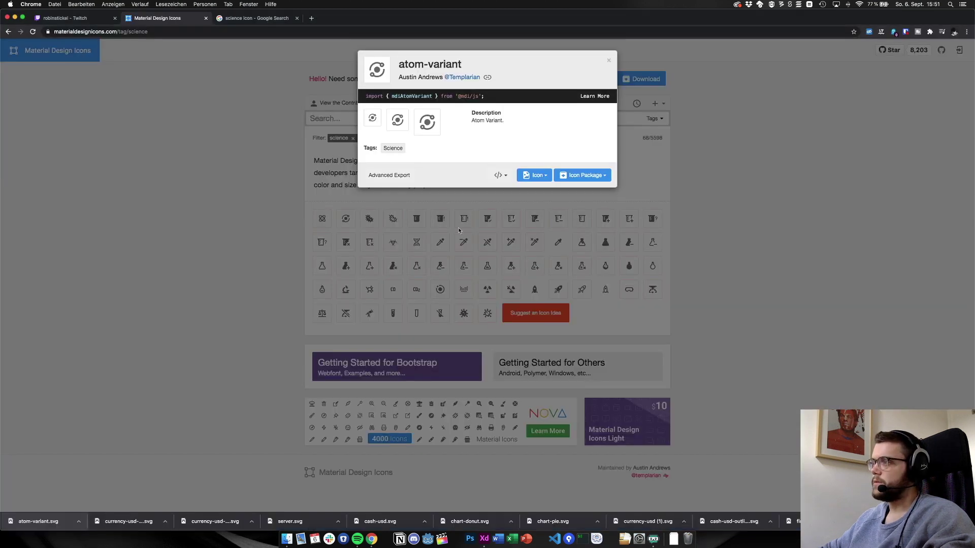
Switch to Chrome and download the atom icon as an optimized SVG from the Science icons
key(super+Tab)
key(Escape)
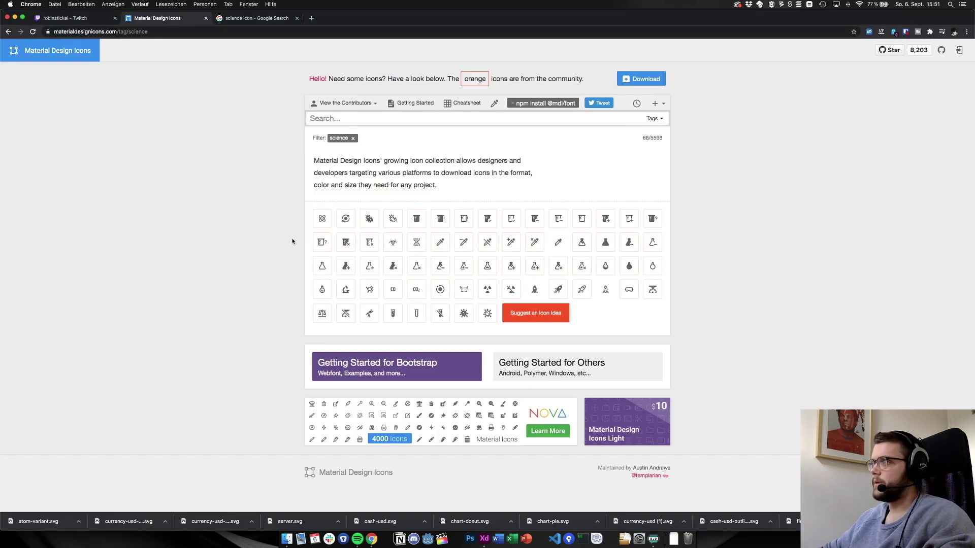
click(322, 218)
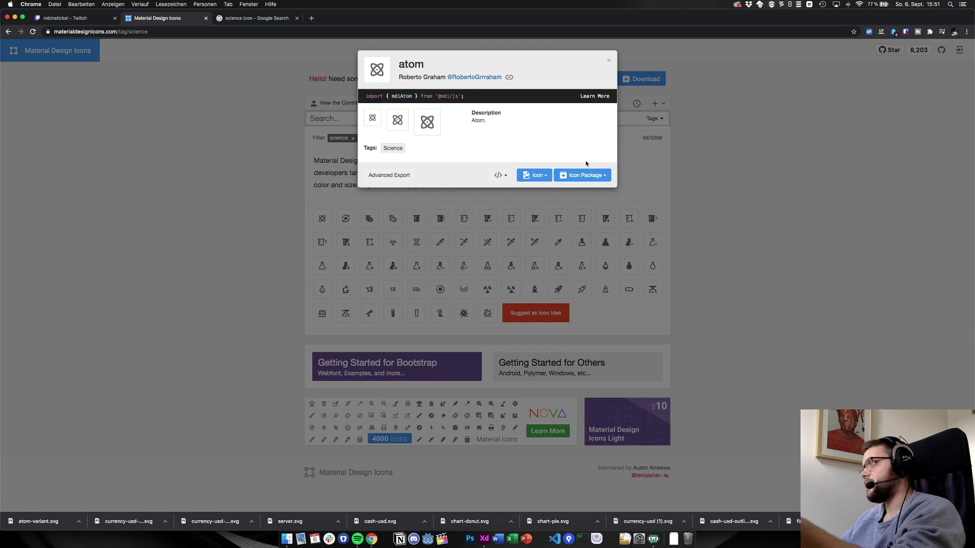
click(592, 174)
click(585, 216)
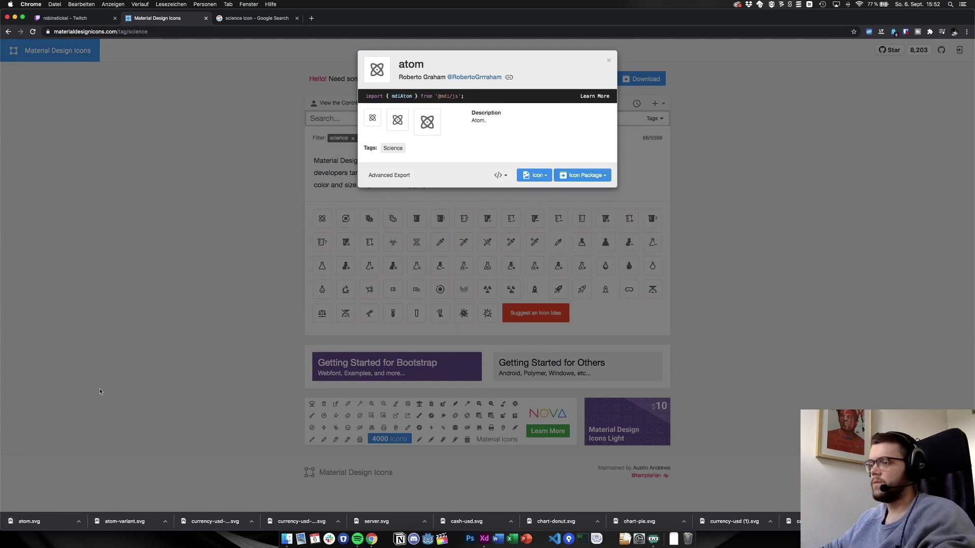
Import atom.svg into Adobe XD above the Main Screen artboard and move the atom-variant icon out of the Research Points box
key(super+Tab)
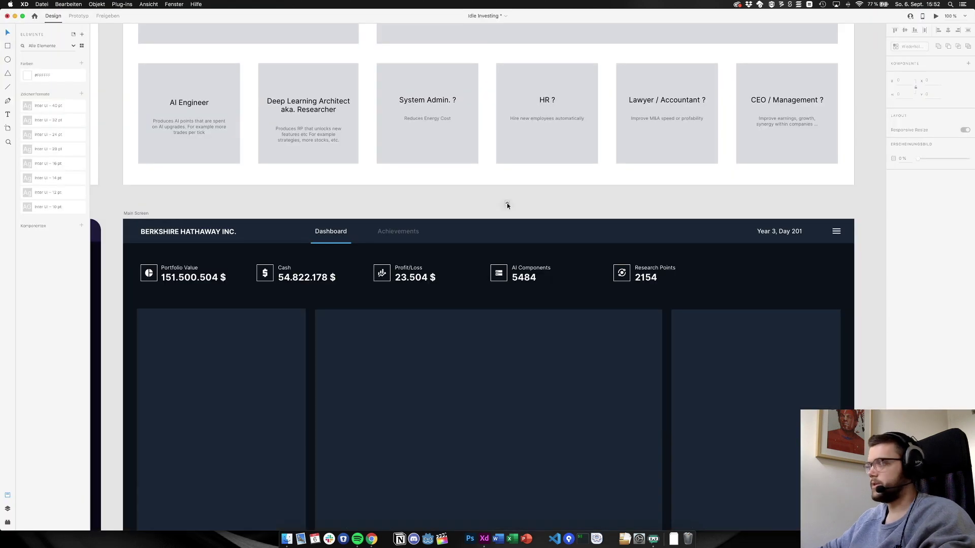
drag(646, 205, 647, 206)
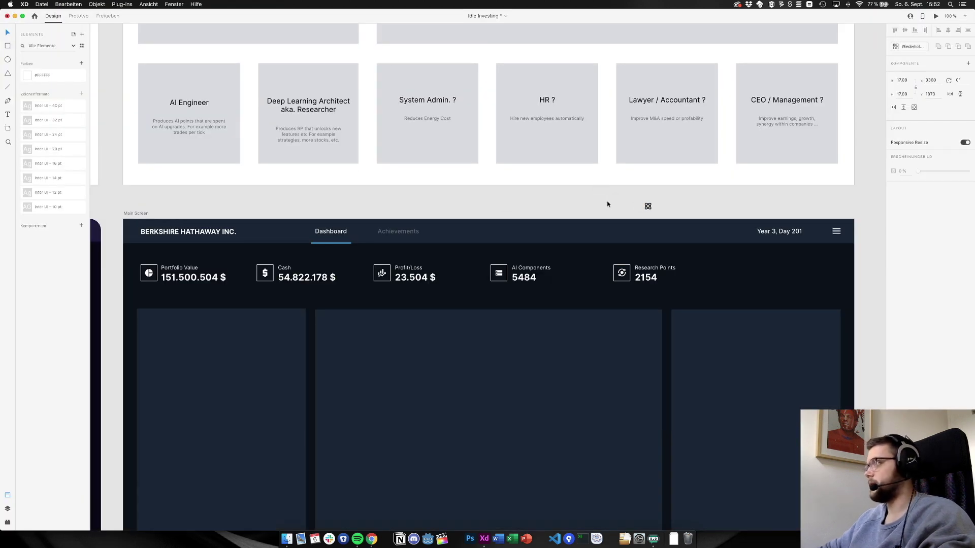
drag(622, 272, 620, 200)
Set the size of the imported atom icon to 20 by 20
click(648, 206)
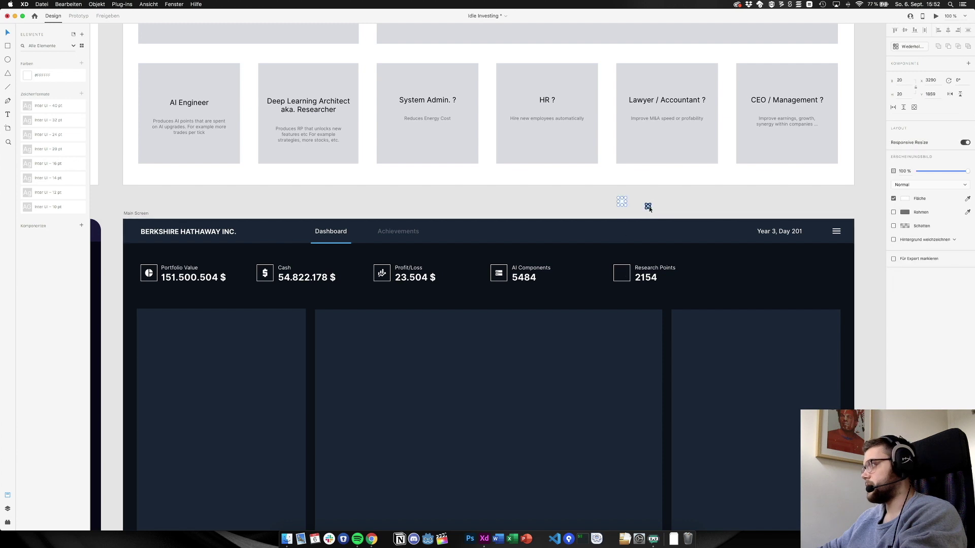
click(915, 83)
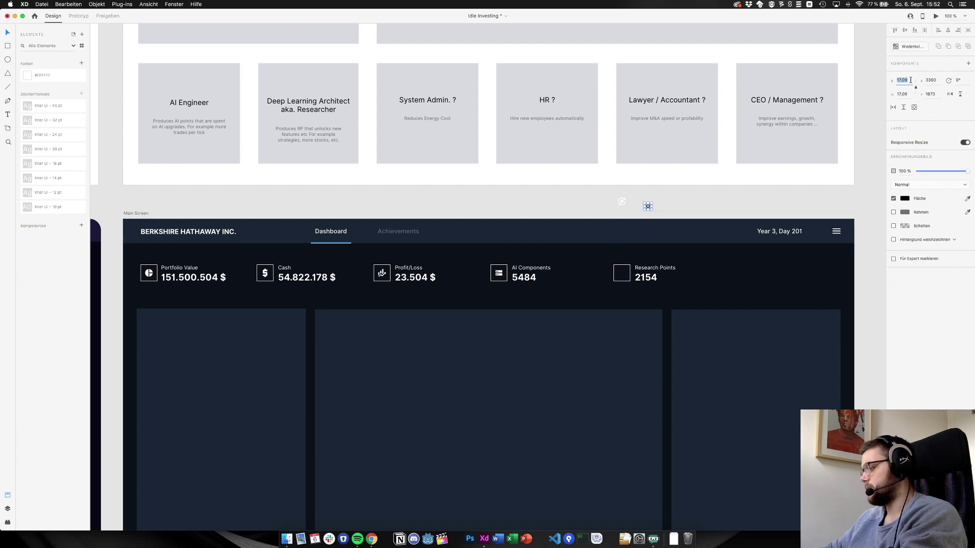
text(20)
key(Tab)
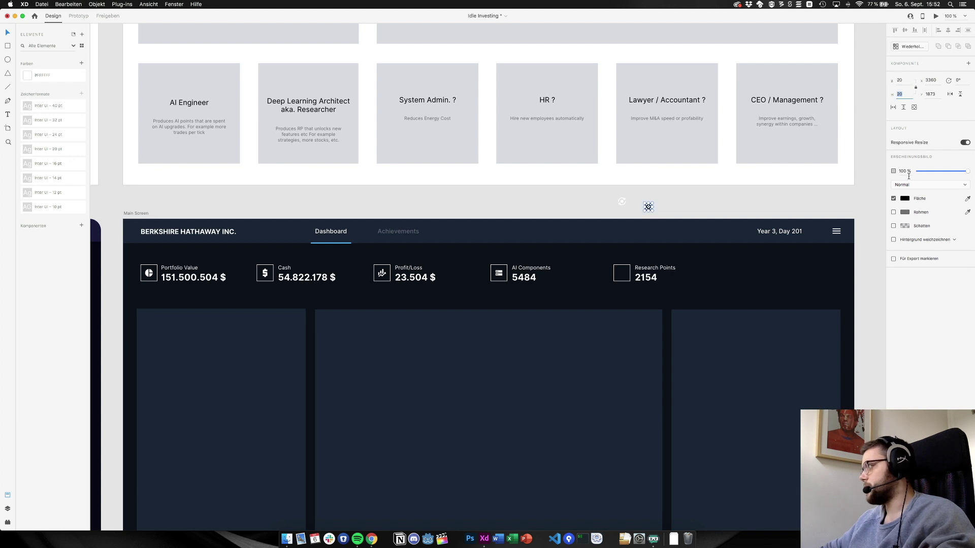
Fill the atom icon with white, #FFFFFF, and place it inside the Research Points box
click(904, 200)
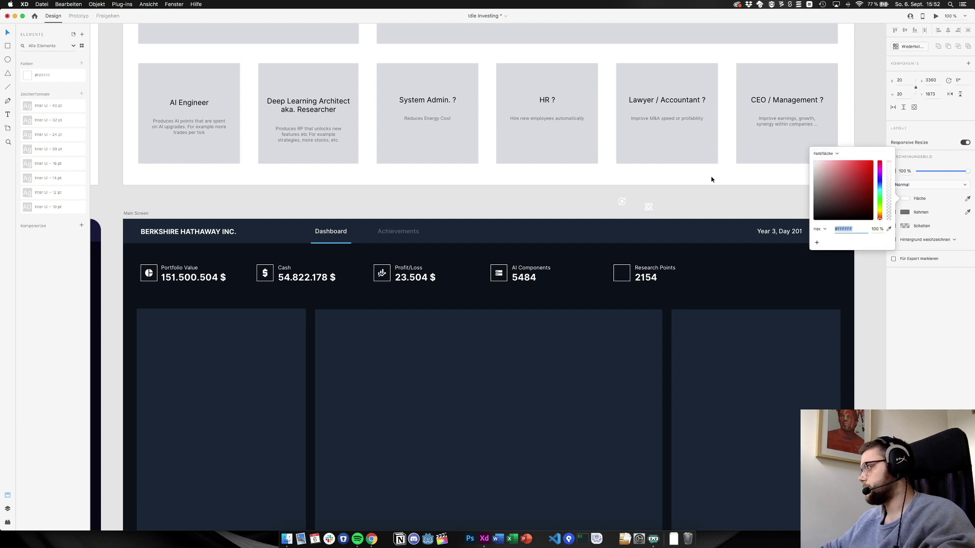
click(677, 200)
drag(649, 206, 626, 275)
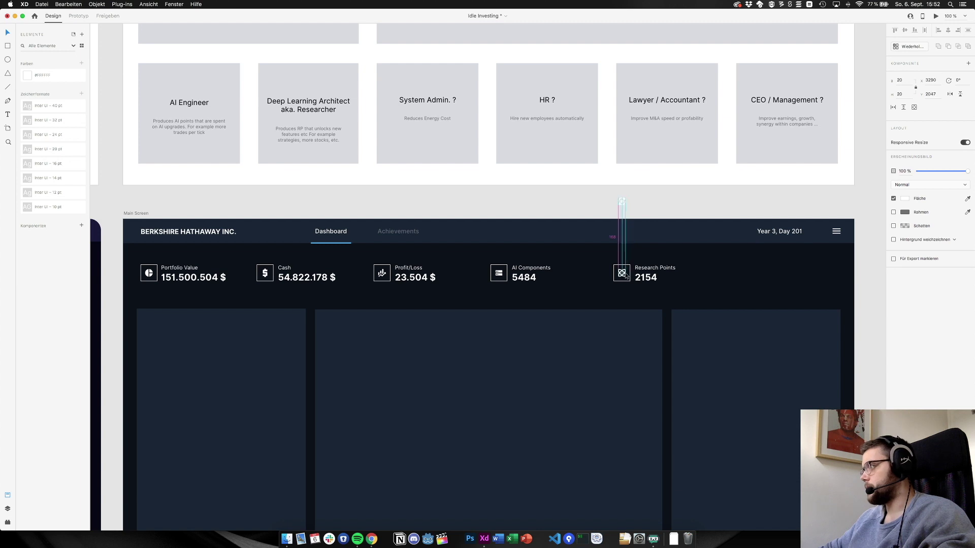
click(660, 201)
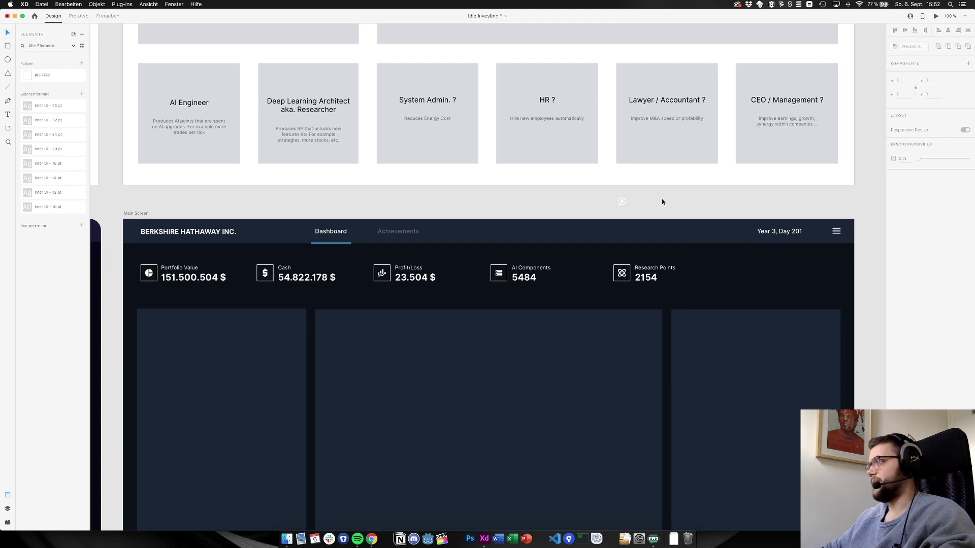
Switch to Chrome and download the rocket-outline icon as an optimized SVG
key(super+Tab)
click(696, 306)
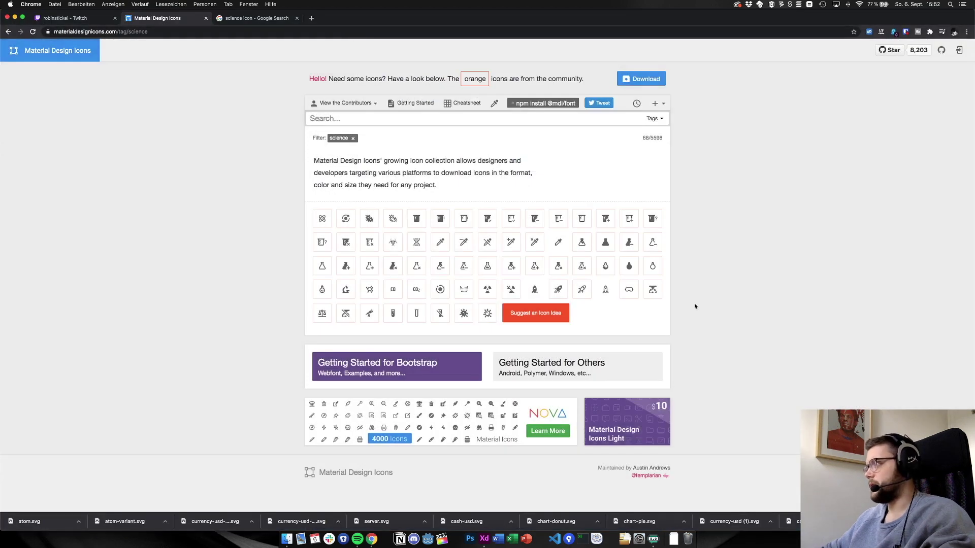
click(605, 291)
click(586, 176)
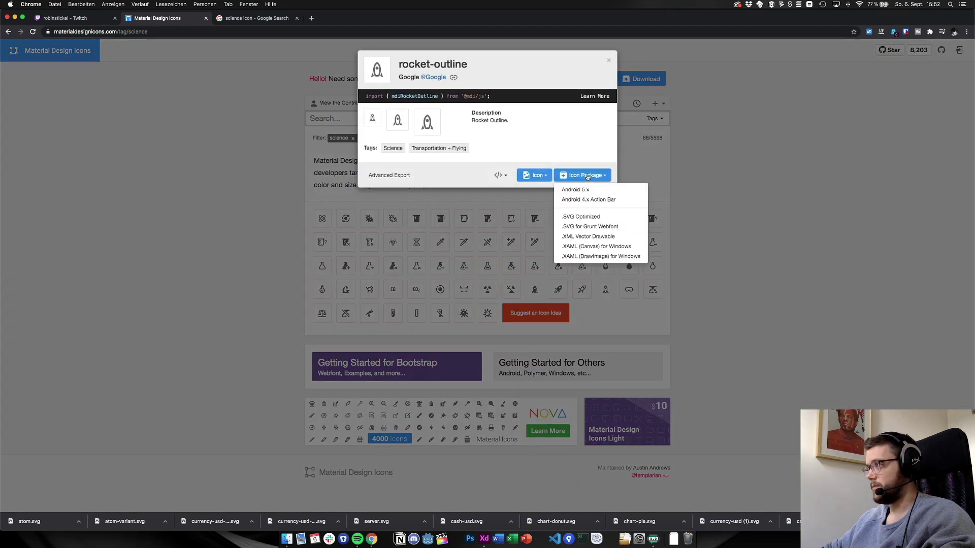
click(615, 220)
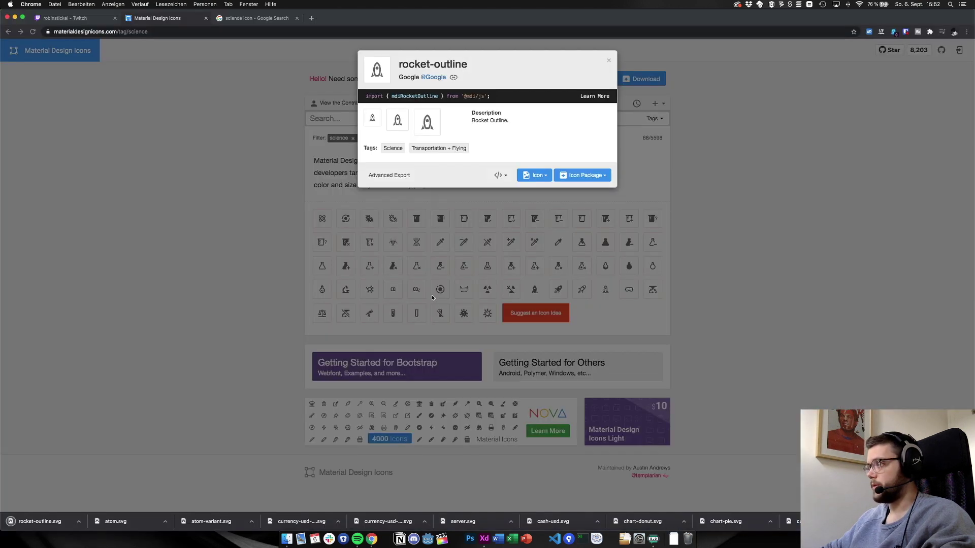
click(615, 219)
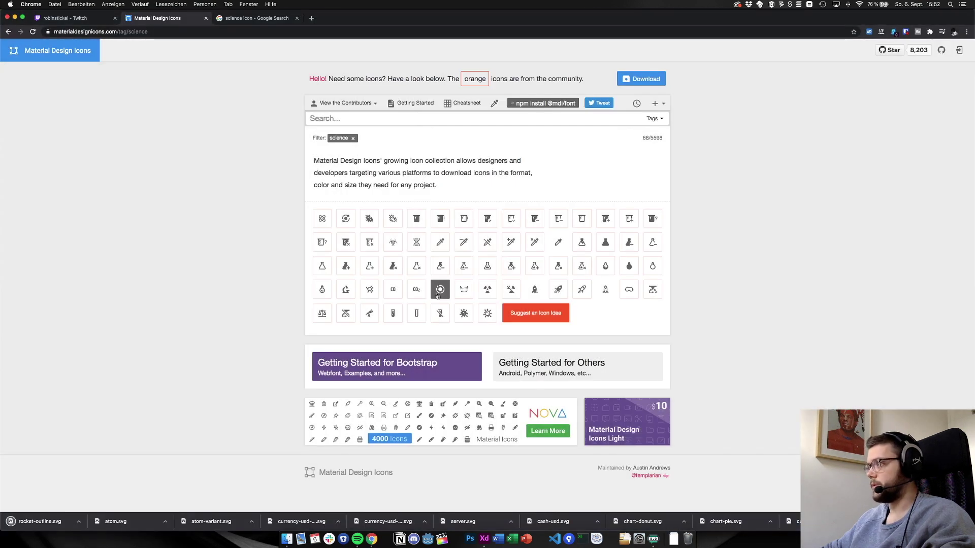
Download the orbit icon as an optimized SVG and close its details
click(439, 291)
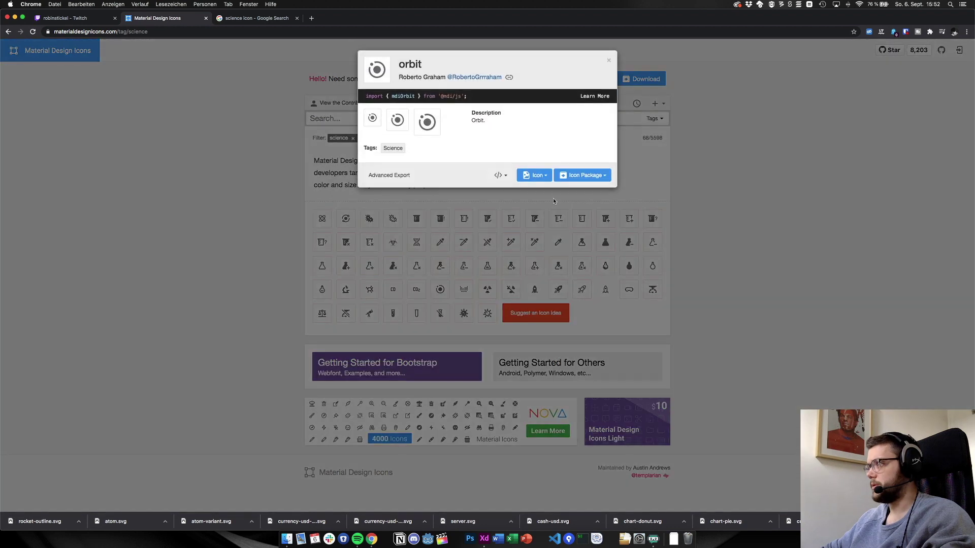
click(580, 172)
click(594, 216)
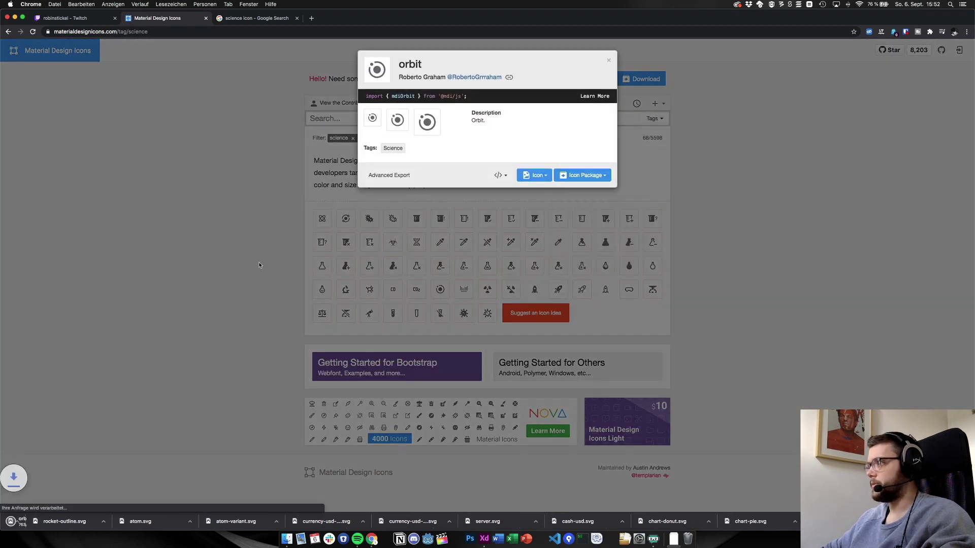
click(252, 263)
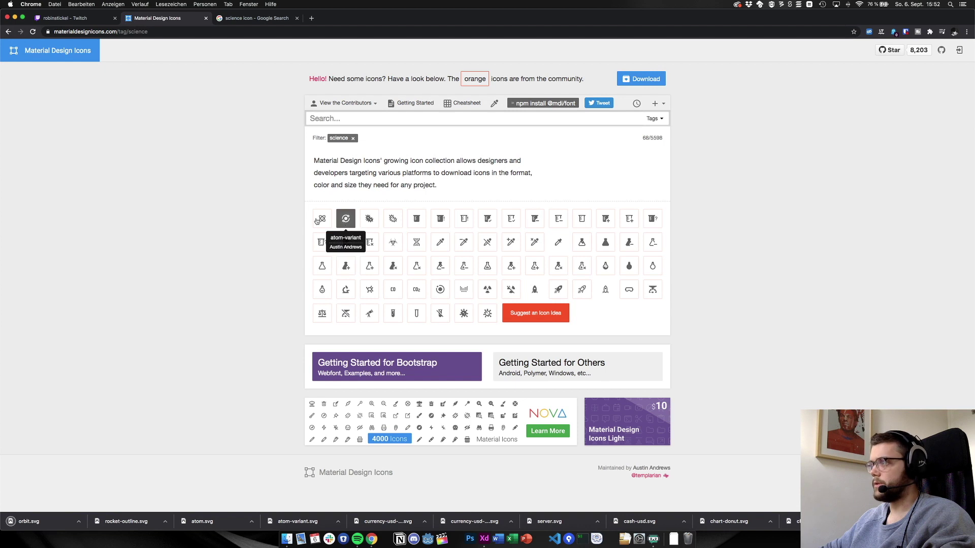
Import orbit.svg into the Adobe XD design, beside the atom-variant icon above the Main Screen artboard
key(super+Tab)
key(super+Tab)
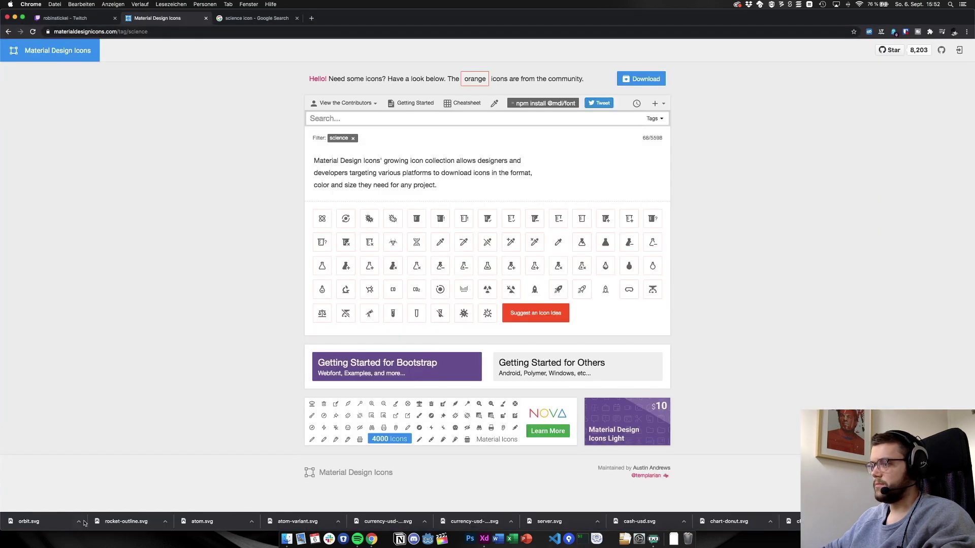
drag(85, 523, 660, 202)
key(super+Tab)
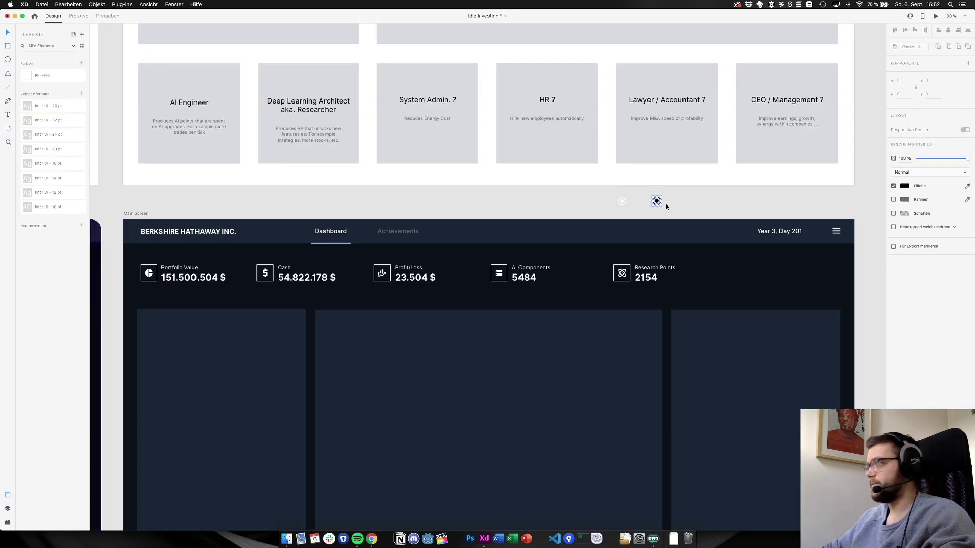
click(672, 206)
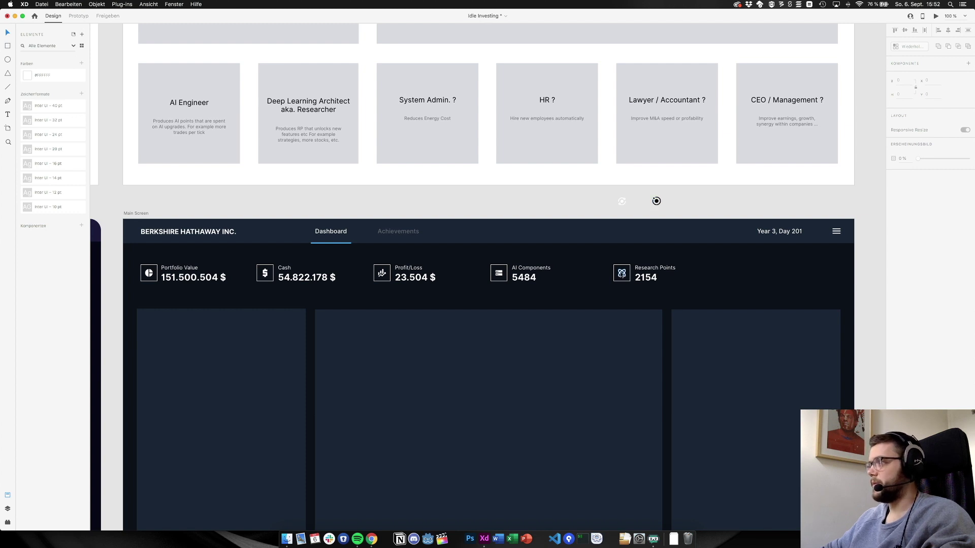
Bring rocket-outline.svg from Chrome's downloads into the Adobe XD design beside the orbit icon
key(super+Tab)
key(super+Tab)
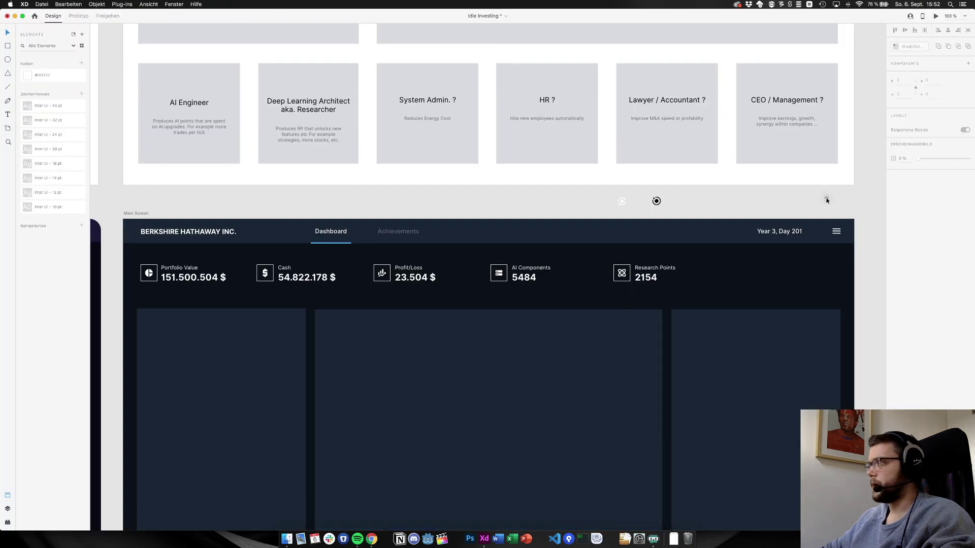
drag(826, 200, 694, 203)
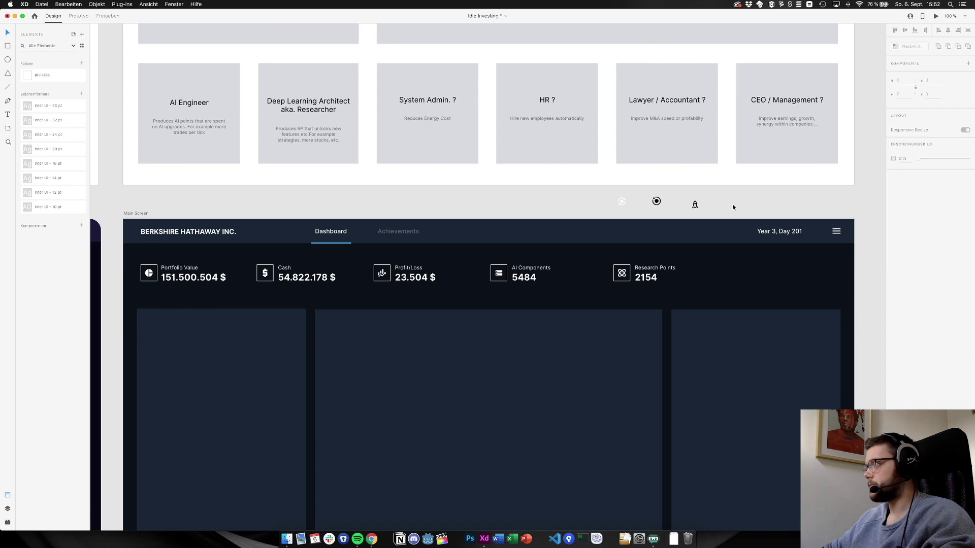
Delete the atom icon from the Research Points box
click(694, 204)
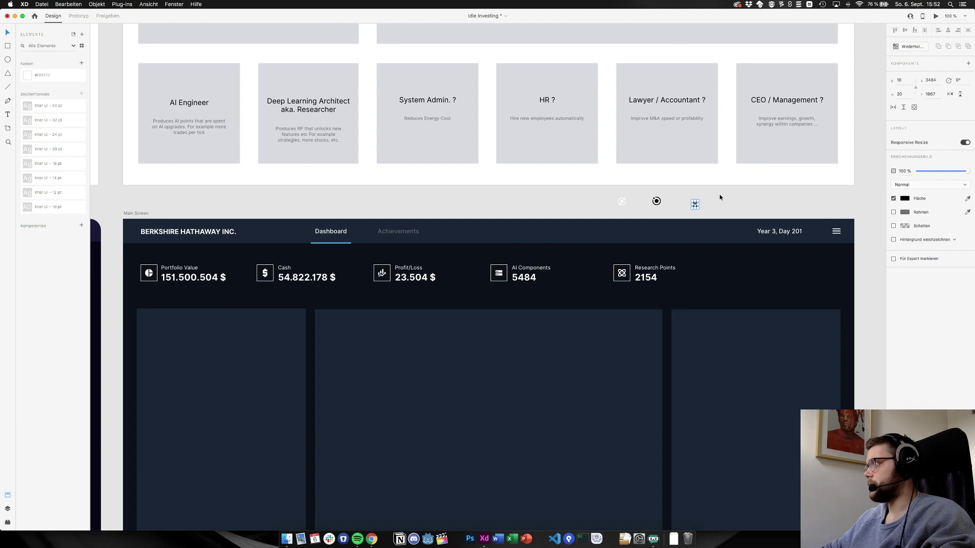
double_click(623, 274)
key(Delete)
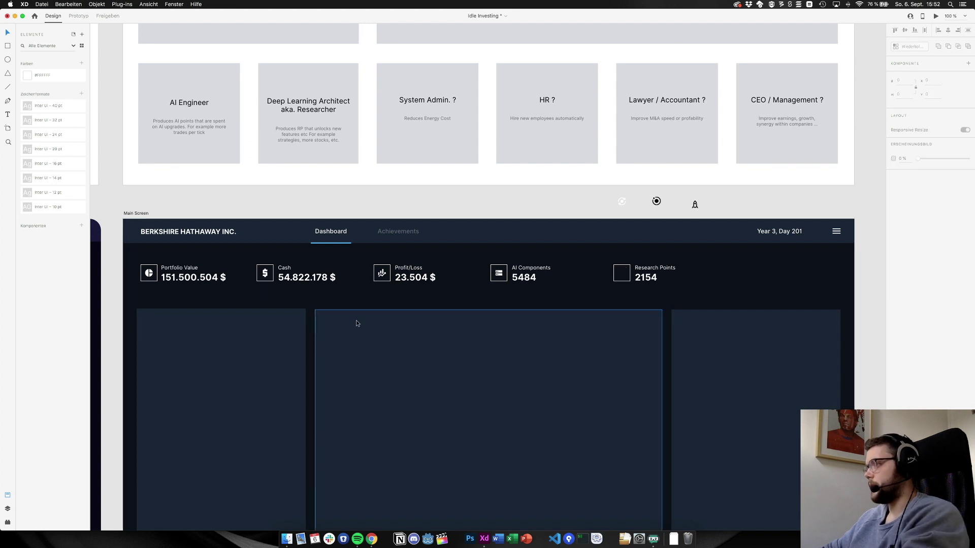
Check the Cash icon's dimensions and set the rocket icon's size to 18 wide and 22 high
double_click(266, 275)
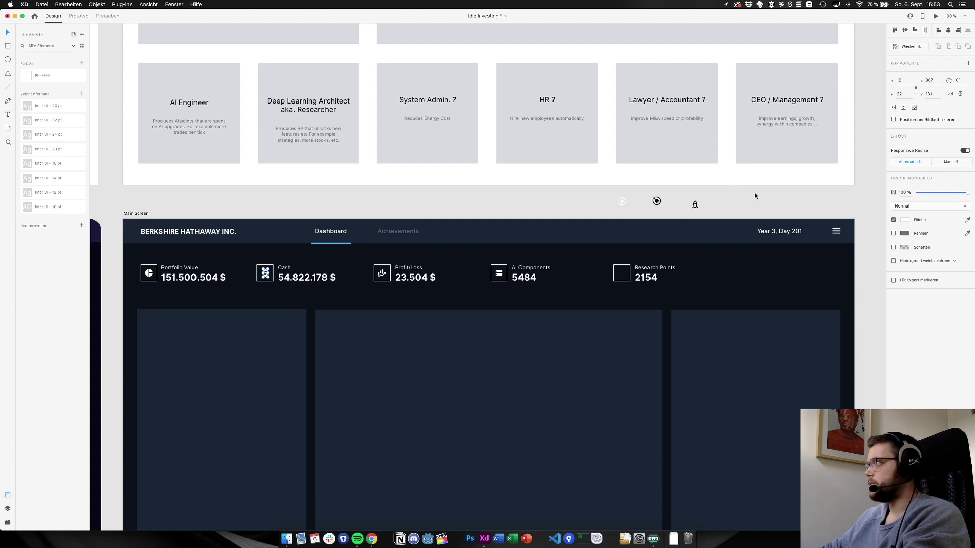
click(695, 204)
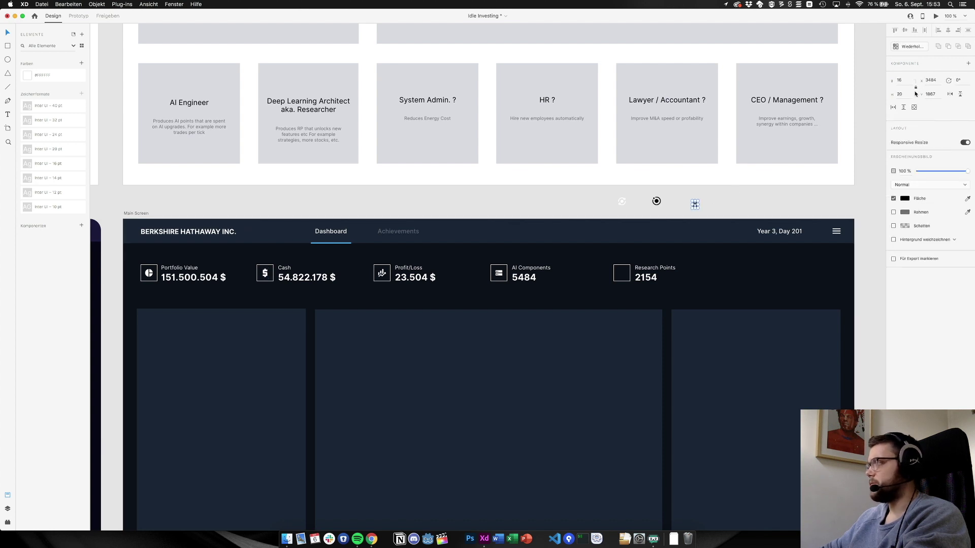
click(909, 94)
text(22)
key(Return)
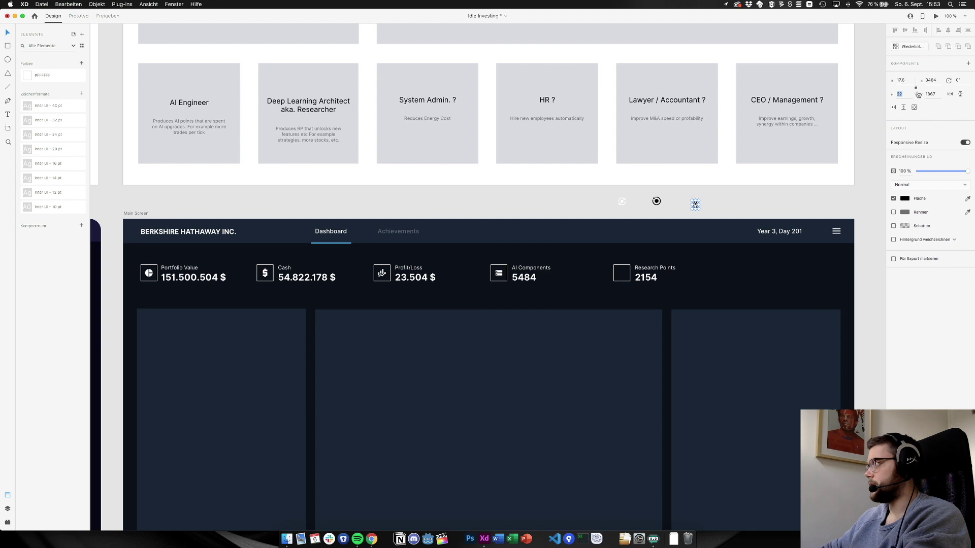
click(901, 80)
text(18)
key(Return)
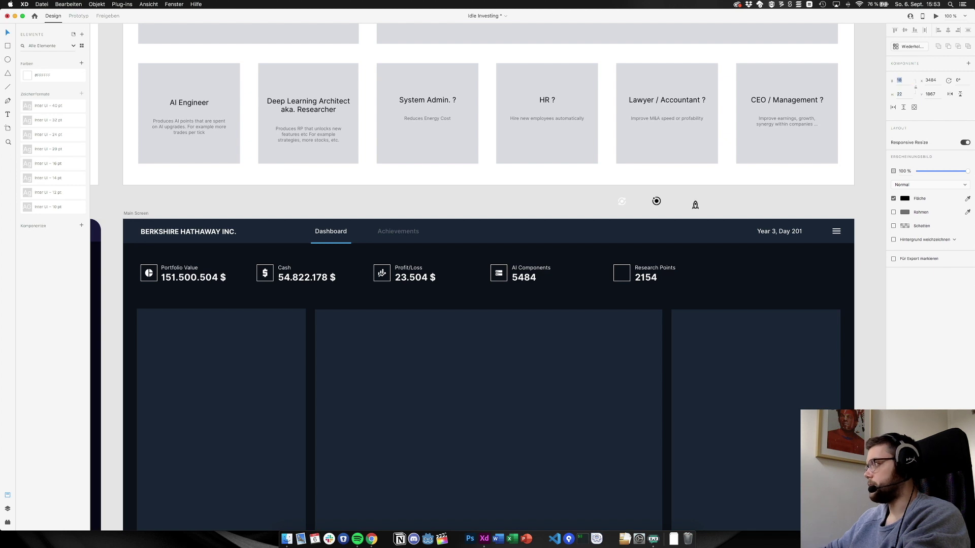
click(747, 192)
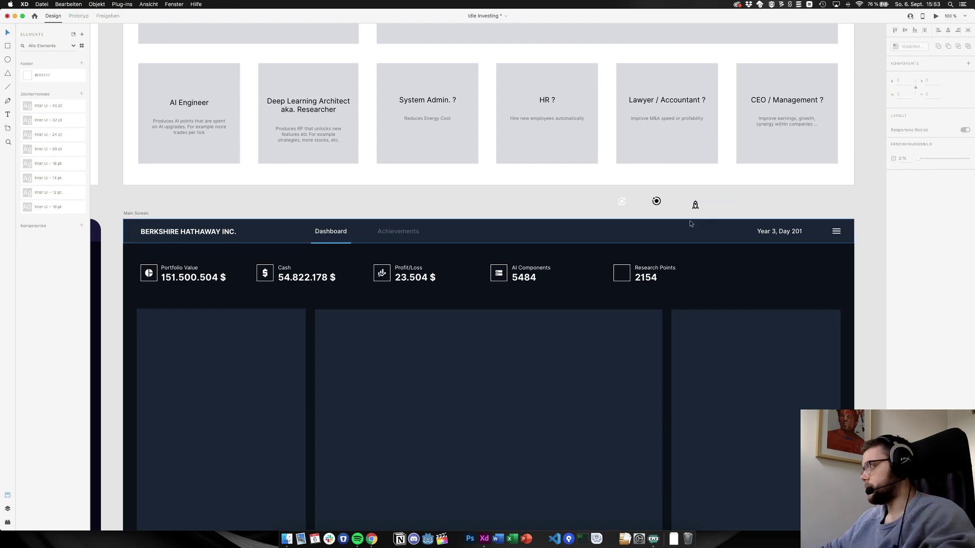
Change the rocket icon's fill to white and place it inside the Research Points box
click(685, 207)
click(905, 199)
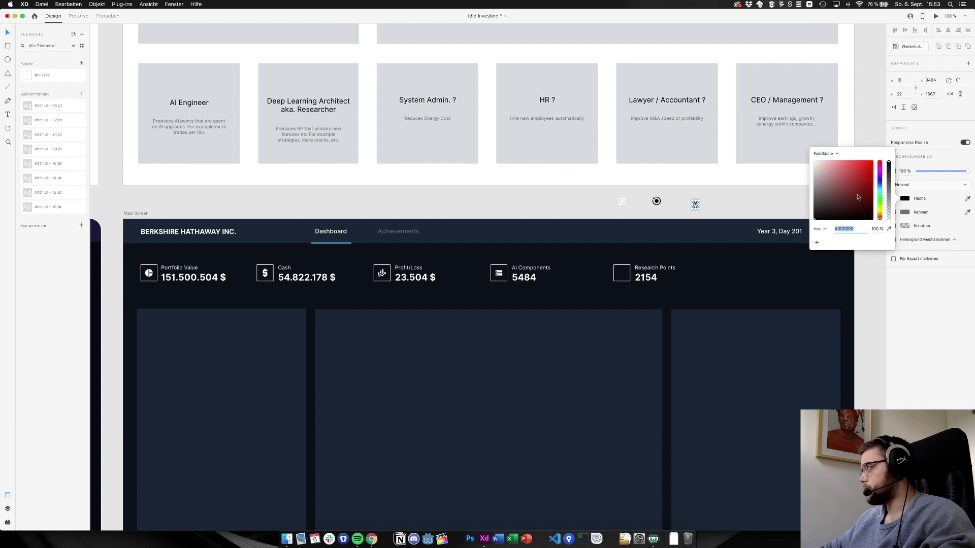
click(704, 208)
drag(696, 206, 624, 277)
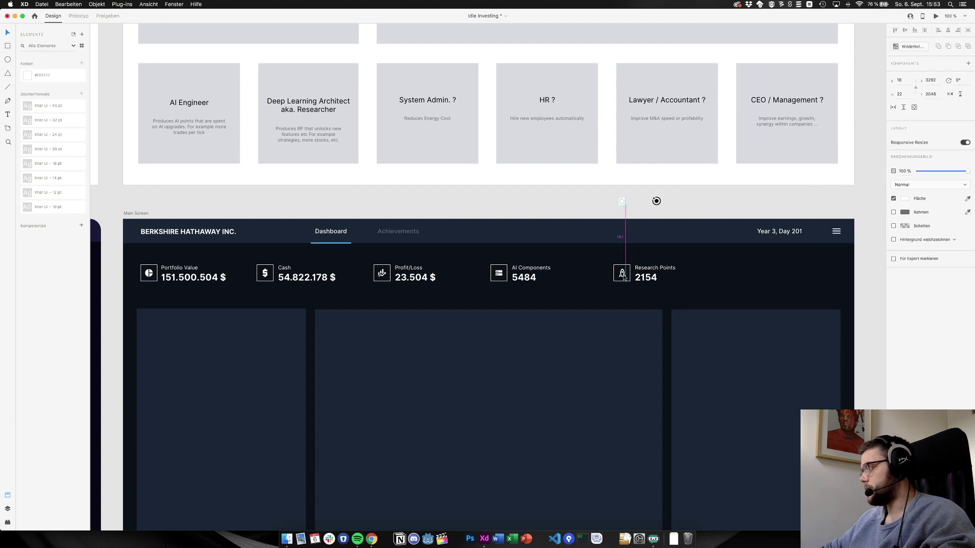
click(555, 206)
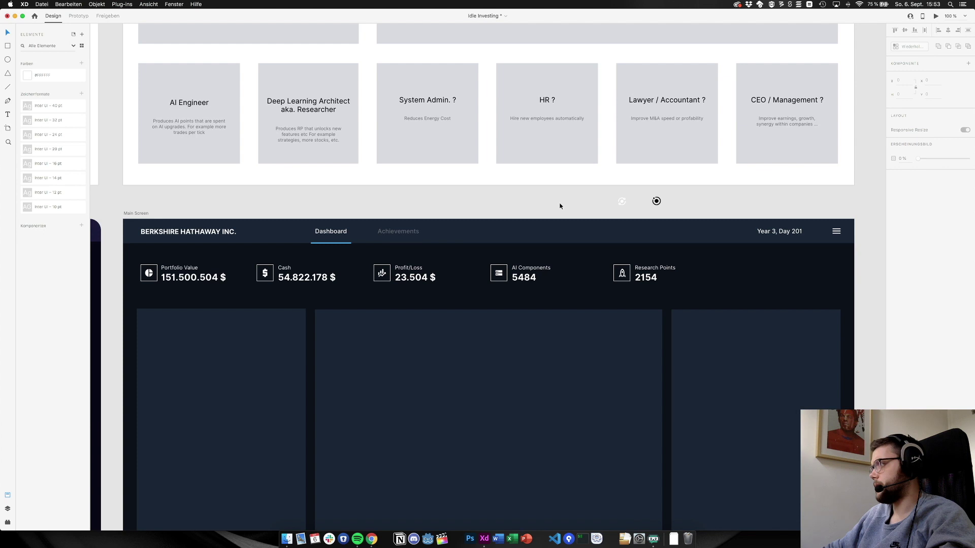
Move the rocket icon out of the Research Points box and change the orbit icon's fill to white
key(super+Tab)
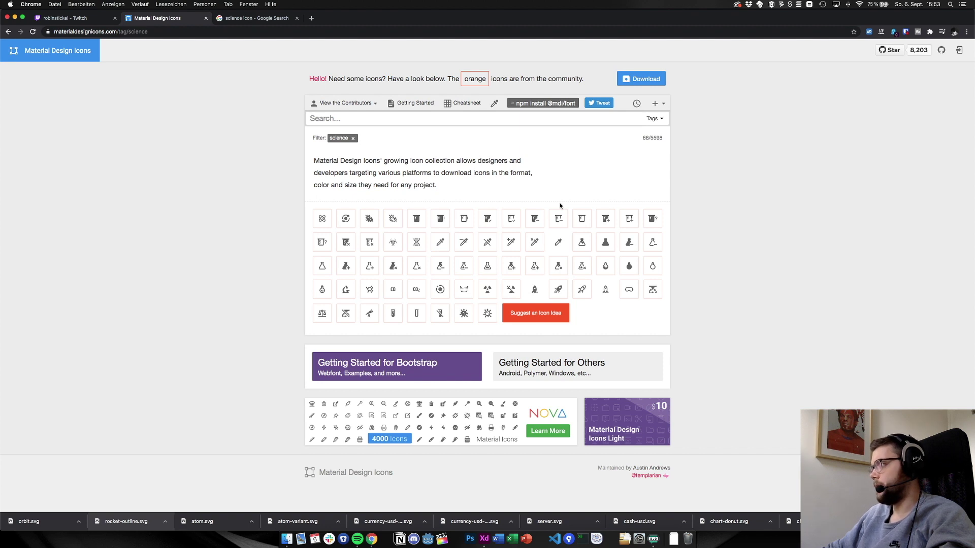
key(super+Tab)
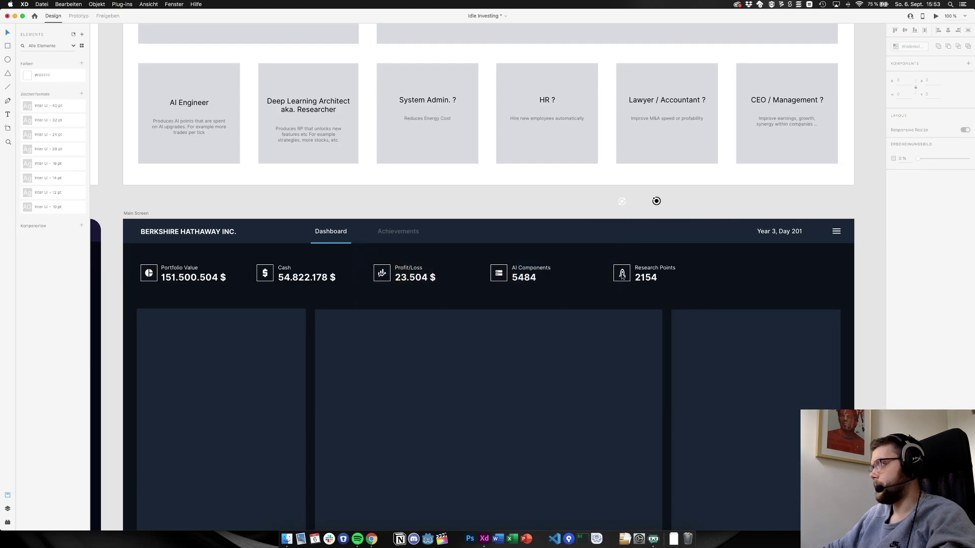
drag(622, 274, 657, 201)
click(906, 199)
drag(843, 193, 726, 109)
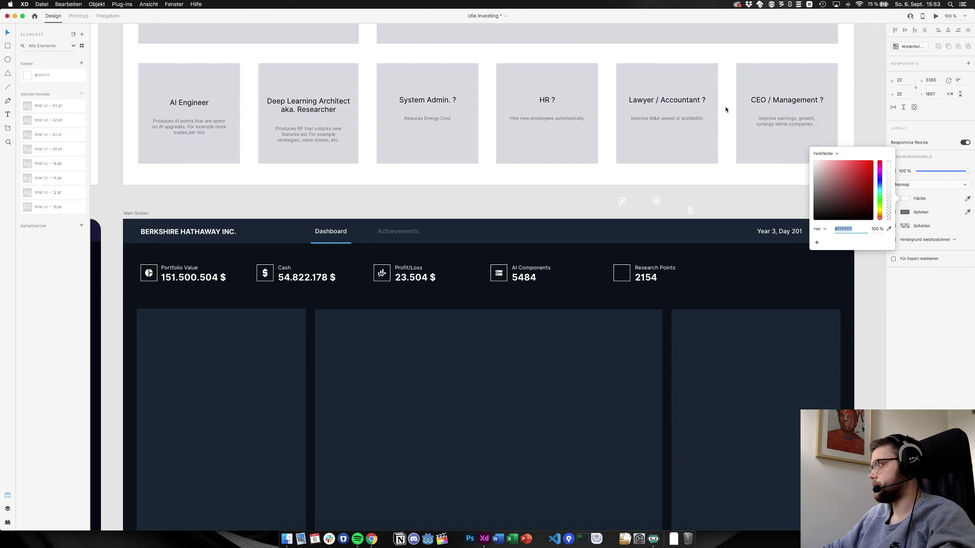
click(677, 213)
Try the orbit icon inside the Research Points box and delete it
click(656, 201)
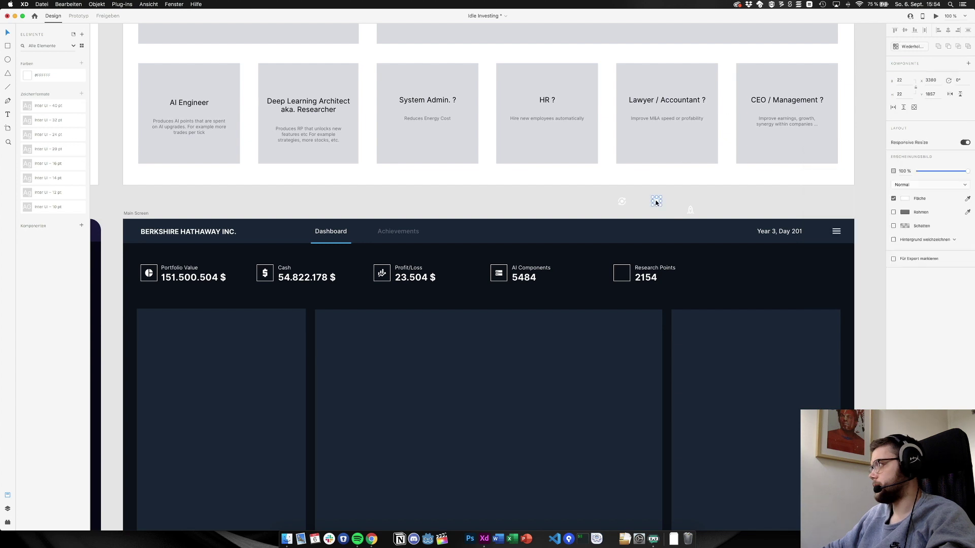
drag(655, 201, 622, 275)
click(582, 208)
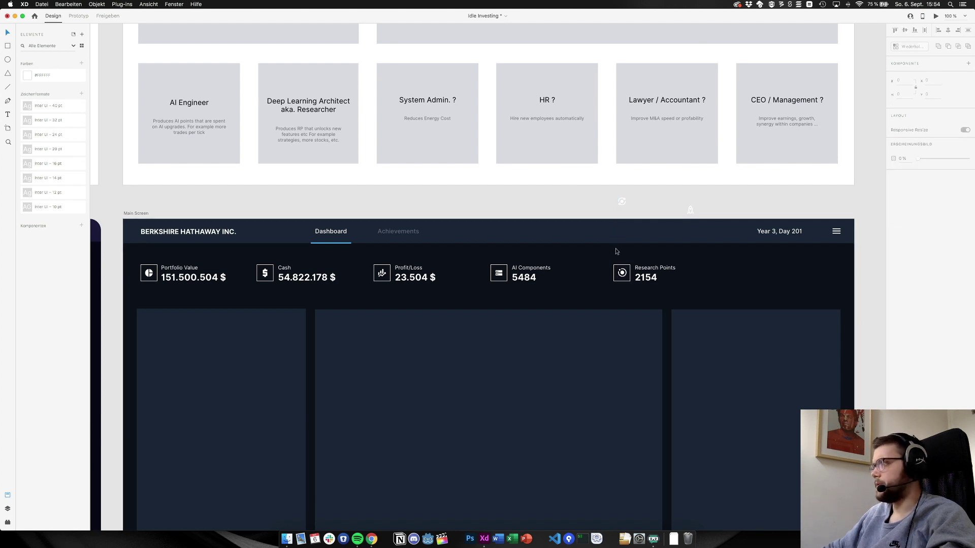
click(621, 273)
key(Delete)
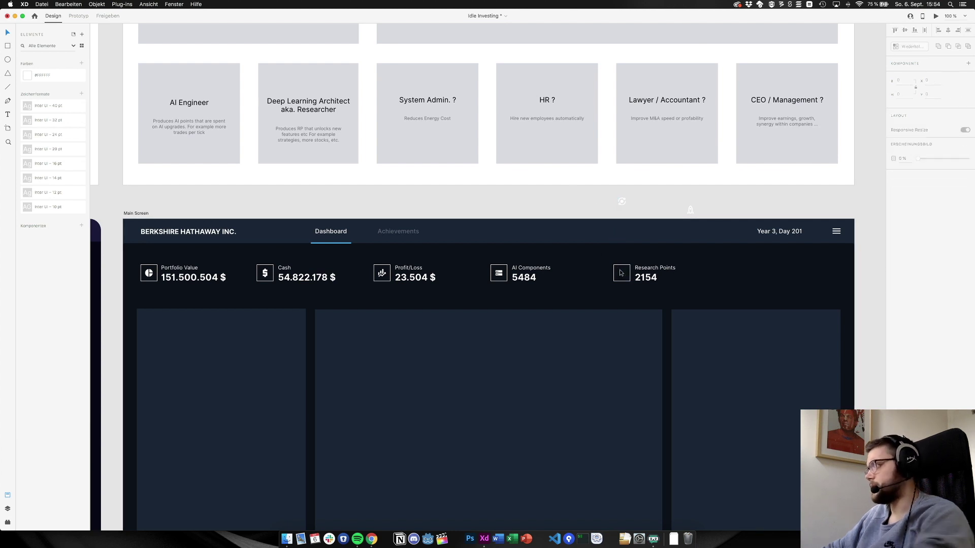
Switch to Material Design Icons in Chrome and download the flask icon as an SVG
key(super+Tab)
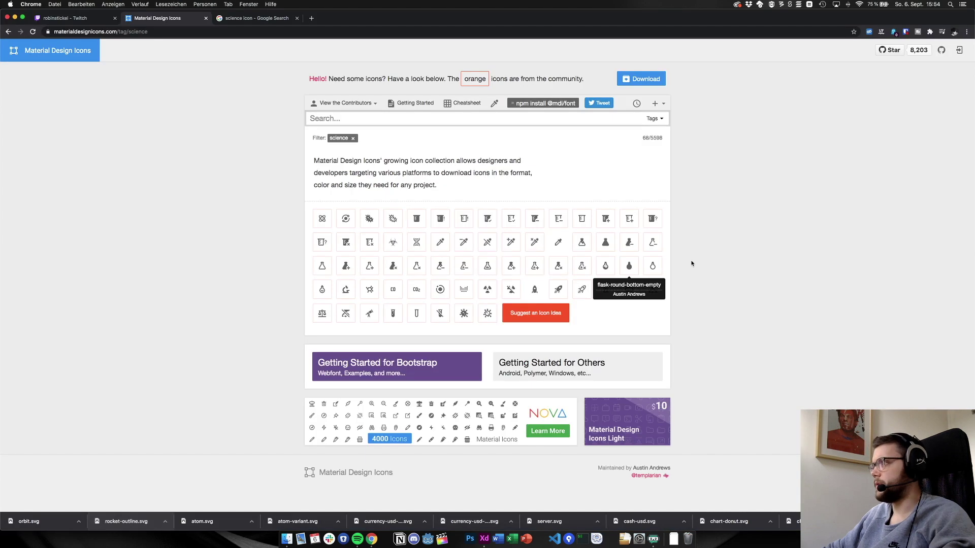
click(589, 246)
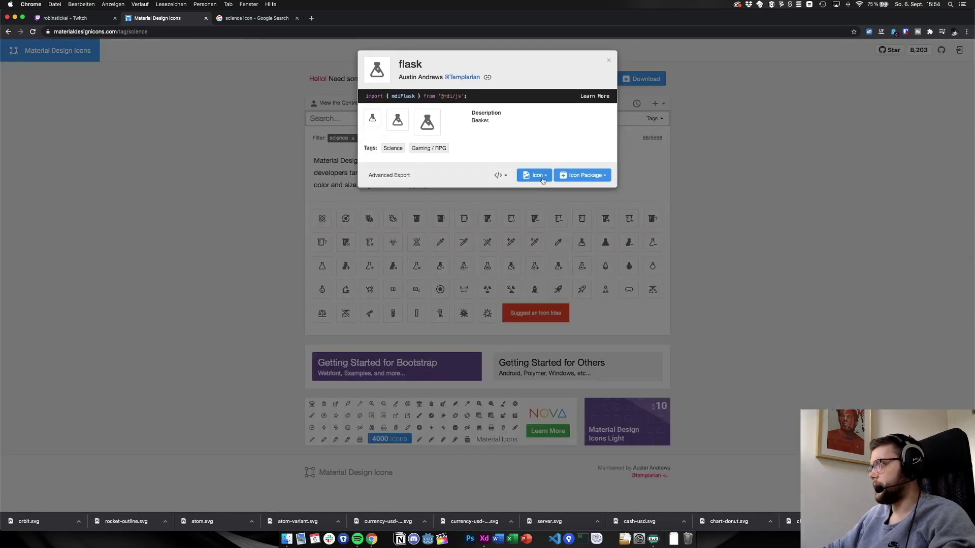
click(543, 181)
click(593, 215)
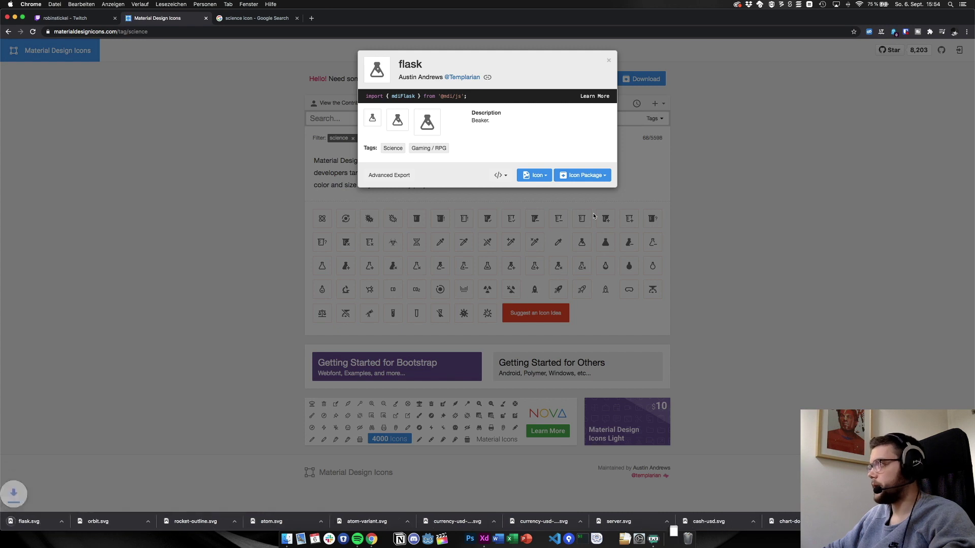
click(716, 230)
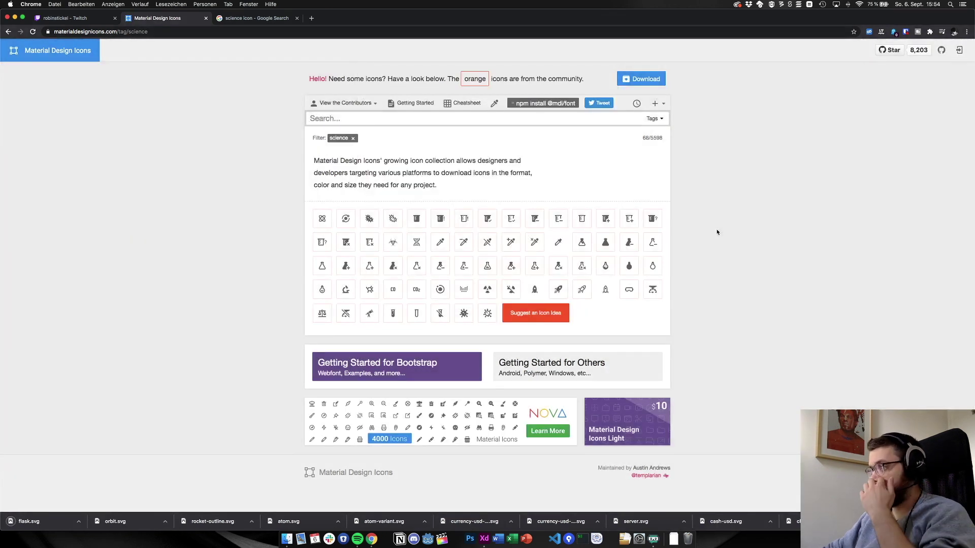
Download the flask-round-bottom icon as an optimized SVG and bring flask.svg into the Adobe XD design above the Main Screen artboard
click(606, 268)
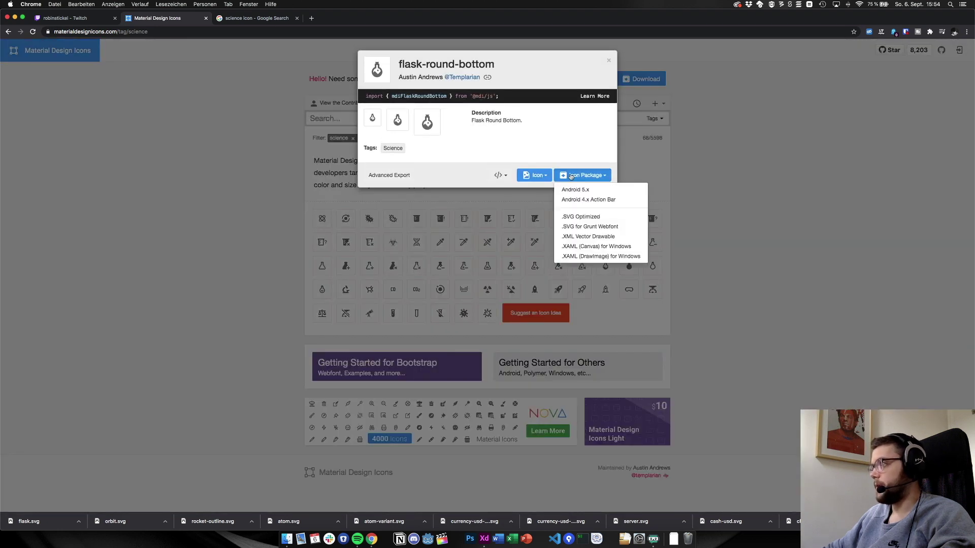
click(580, 217)
click(202, 295)
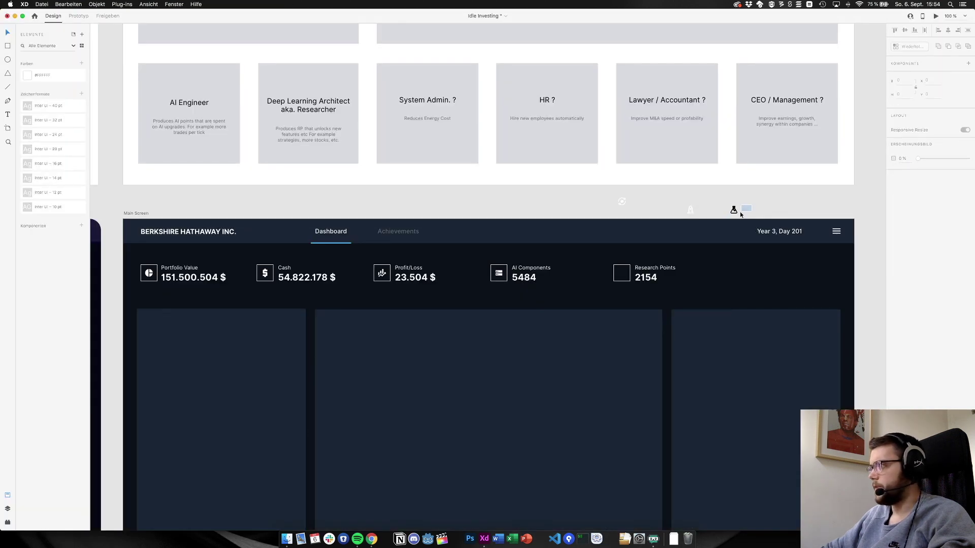
Change the flask icon's fill to white, try it in the Research Points box and set it aside above the artboard
drag(740, 214, 740, 213)
click(907, 199)
drag(854, 189, 809, 158)
click(752, 171)
drag(734, 211, 623, 273)
click(565, 203)
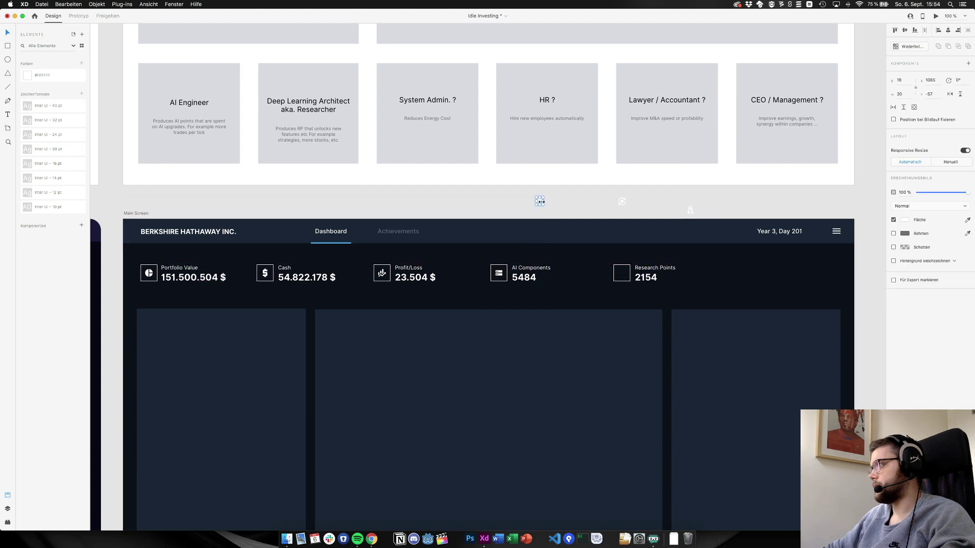
Bring flask-round-bottom.svg from Chrome's downloads into the Adobe XD design and set its fill to ffffff
key(super+Tab)
drag(44, 521, 659, 200)
key(super+Tab)
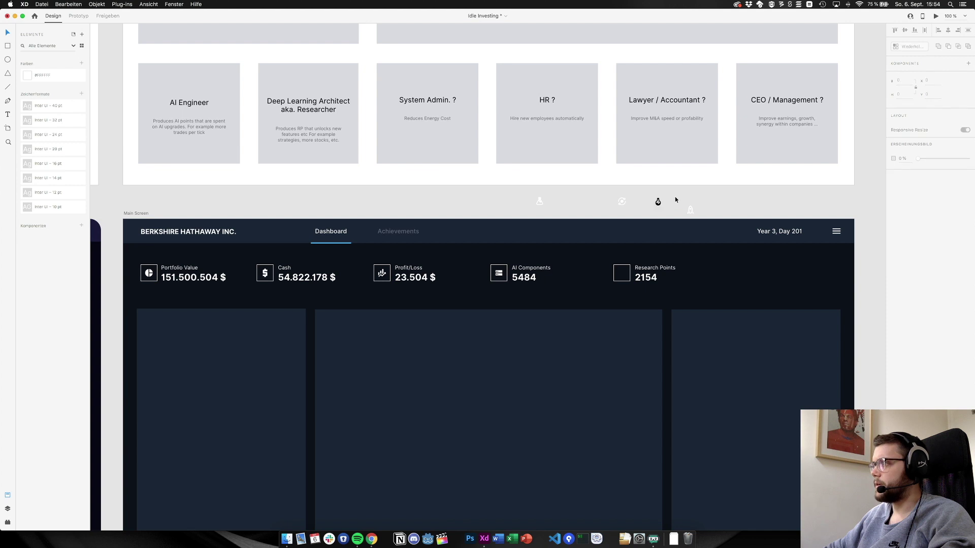
click(904, 198)
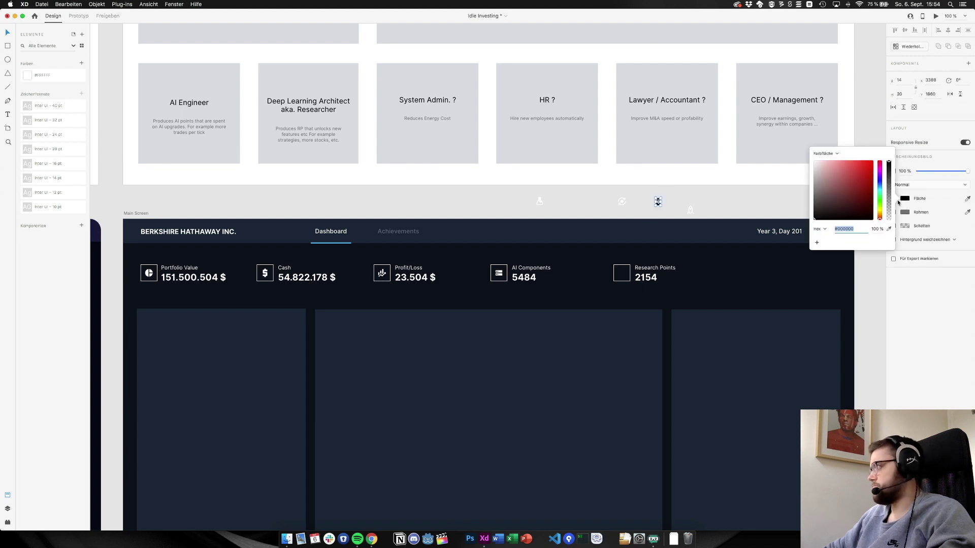
text(ffffff)
key(Return)
click(725, 189)
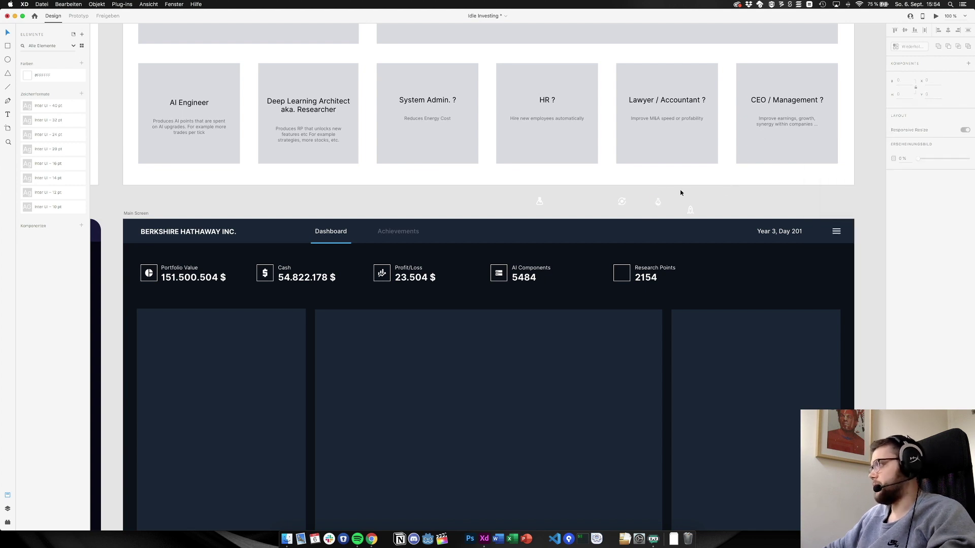
Try the round-bottom flask icon inside the Research Points box
click(658, 202)
drag(658, 206, 622, 277)
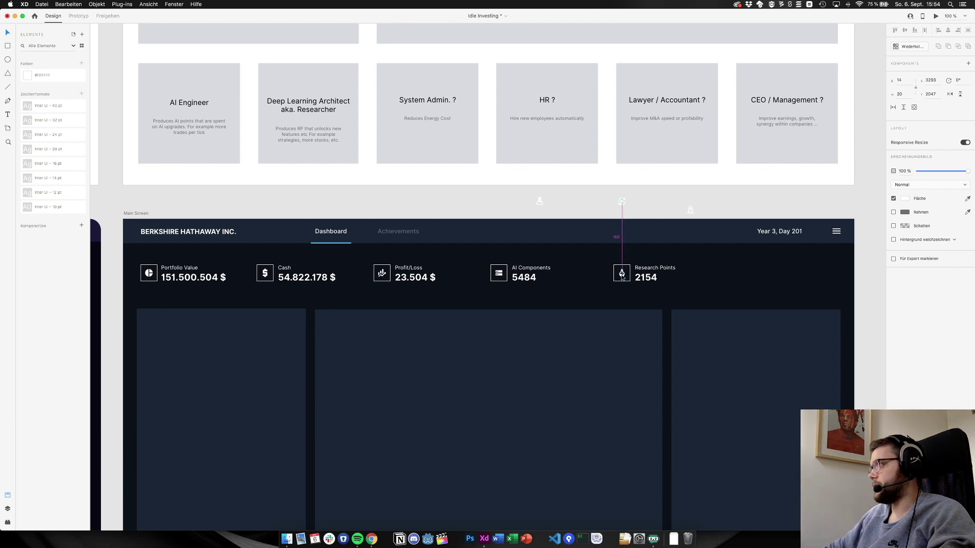
click(580, 205)
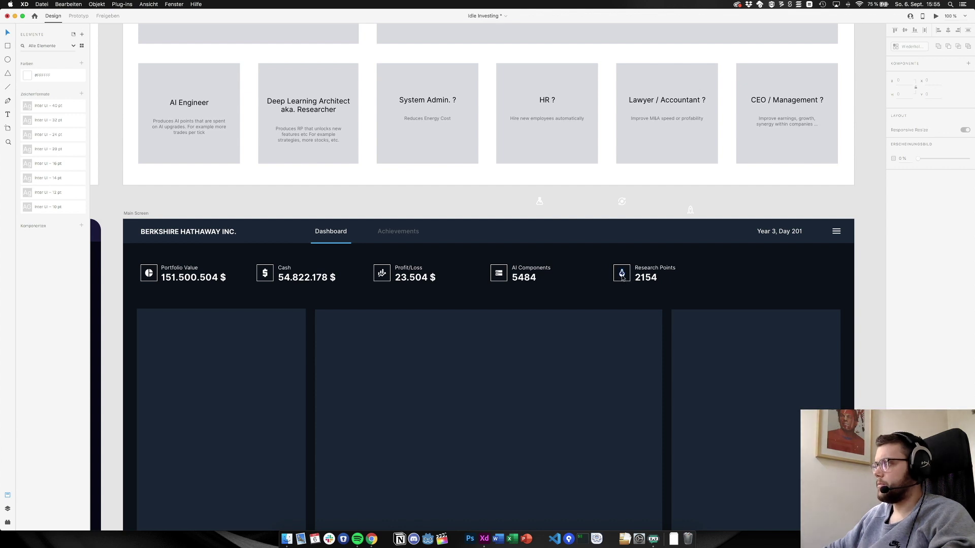
Replace the round-bottom flask with the flask icon in the Research Points box and delete the leftover icons above the Main Screen artboard
mouse_move(622, 279)
mouse_down()
mouse_move(571, 220)
mouse_move(579, 211)
mouse_move(598, 273)
mouse_move(624, 277)
mouse_move(614, 275)
mouse_up()
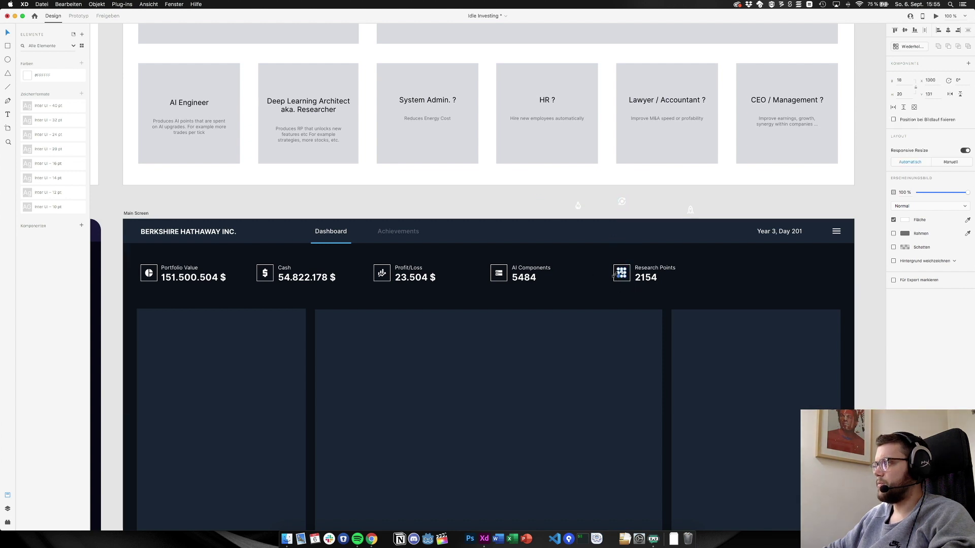
key(super+z)
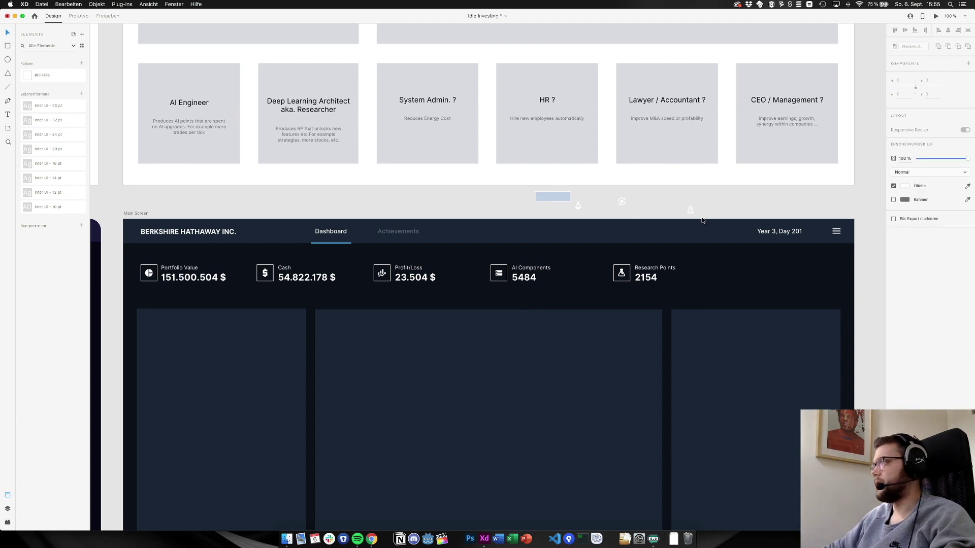
drag(535, 193, 710, 217)
key(Delete)
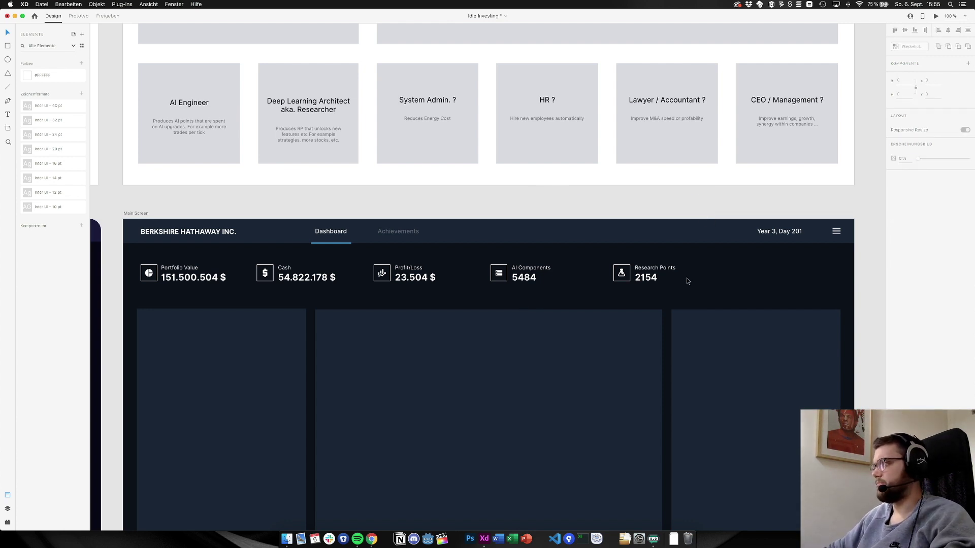
Centre the flask icon in the Research Points box by moving it to X 1301, Y 132
scroll(687, 278, up, 10)
click(510, 260)
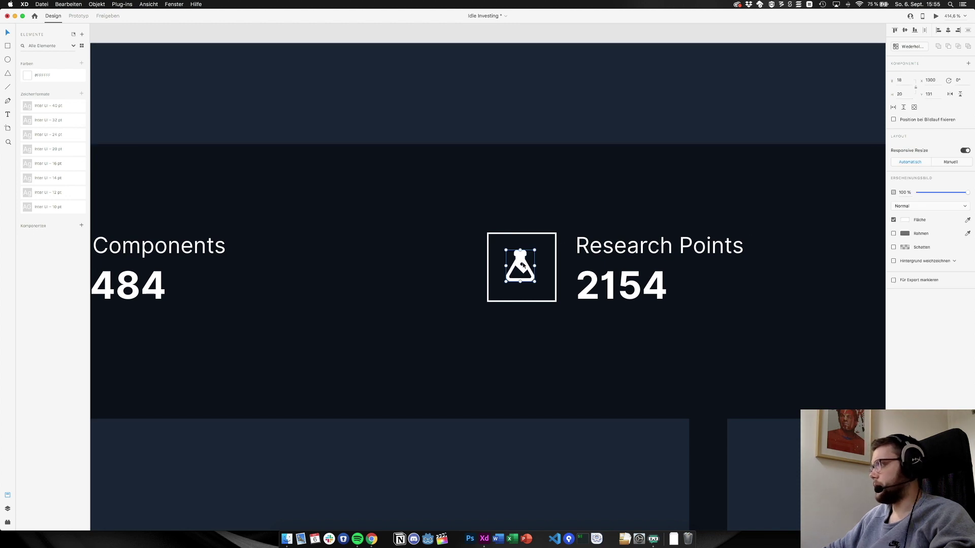
drag(525, 273, 525, 275)
scroll(345, 244, left, 10)
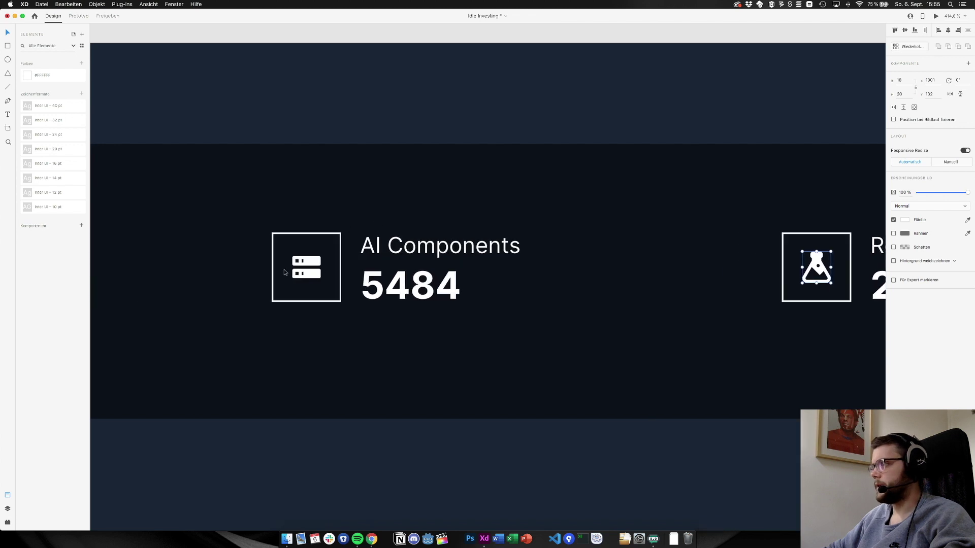
key(super+1)
click(382, 207)
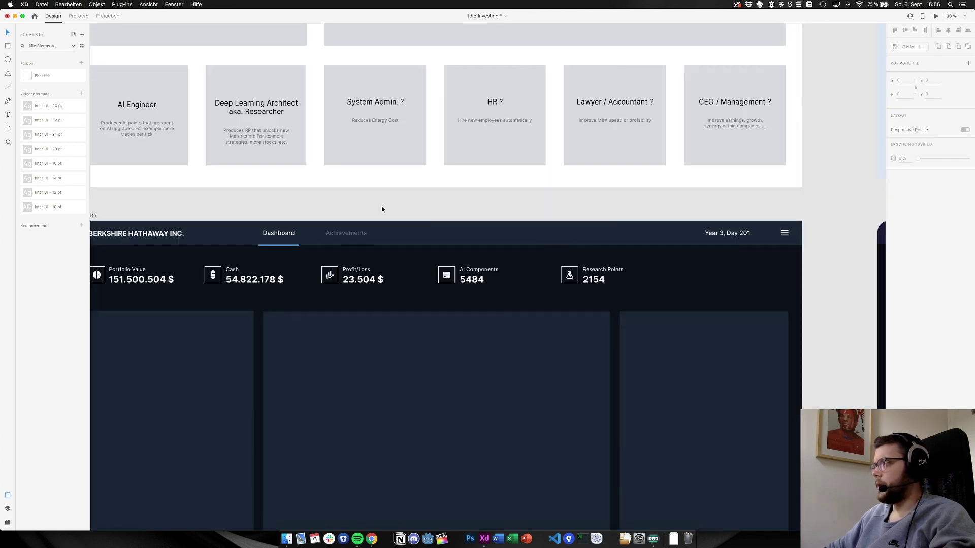
Try to stretch the server icon in the AI Components box upwards to a height of about 15
scroll(382, 209, left, 5)
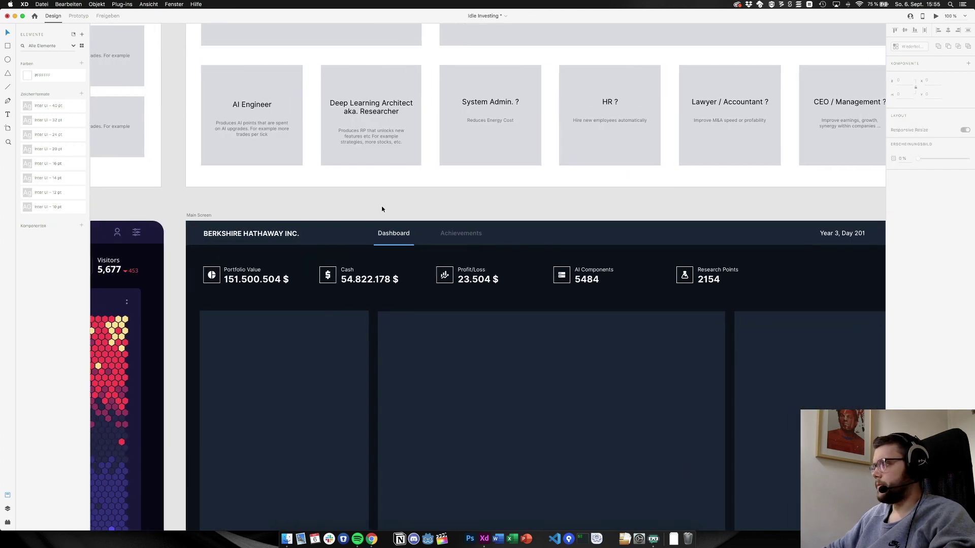
scroll(549, 275, up, 10)
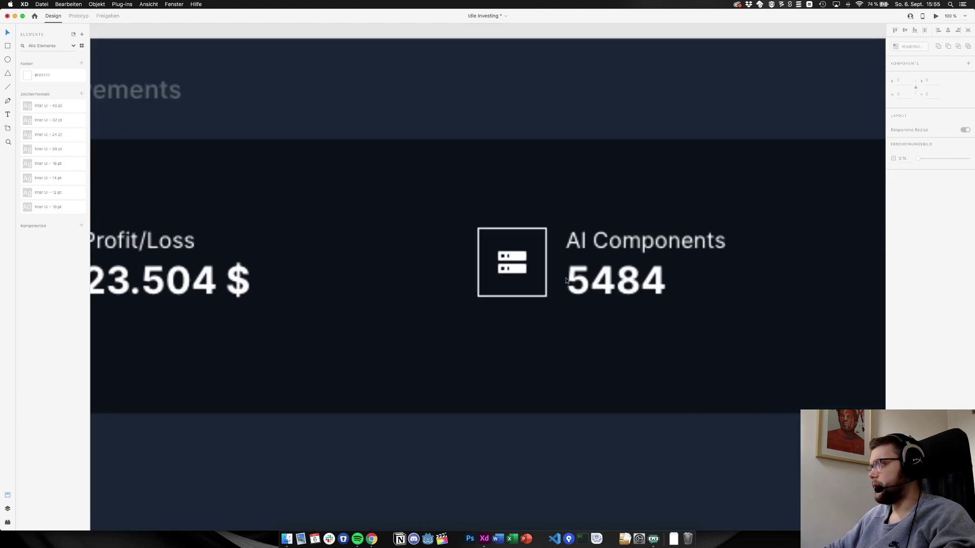
scroll(550, 276, up, 3)
click(463, 256)
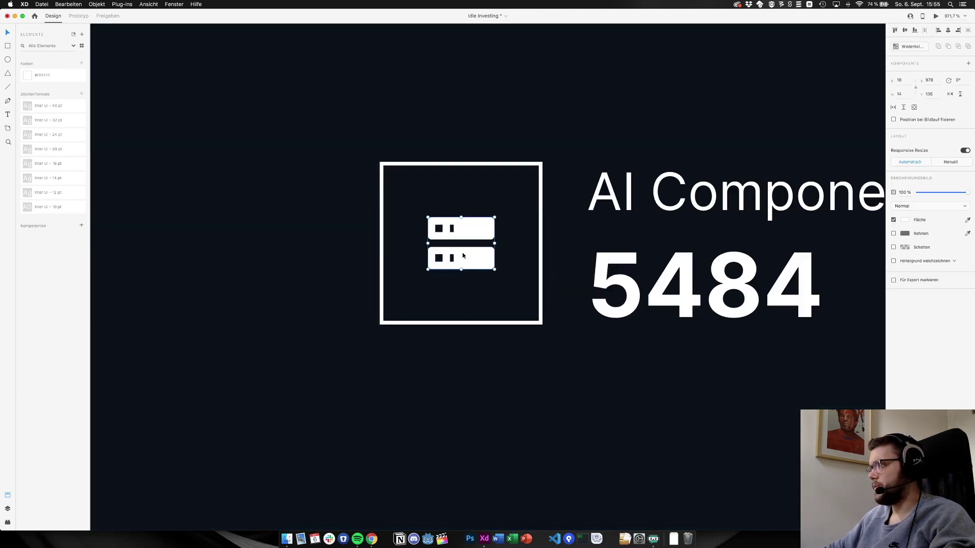
double_click(466, 230)
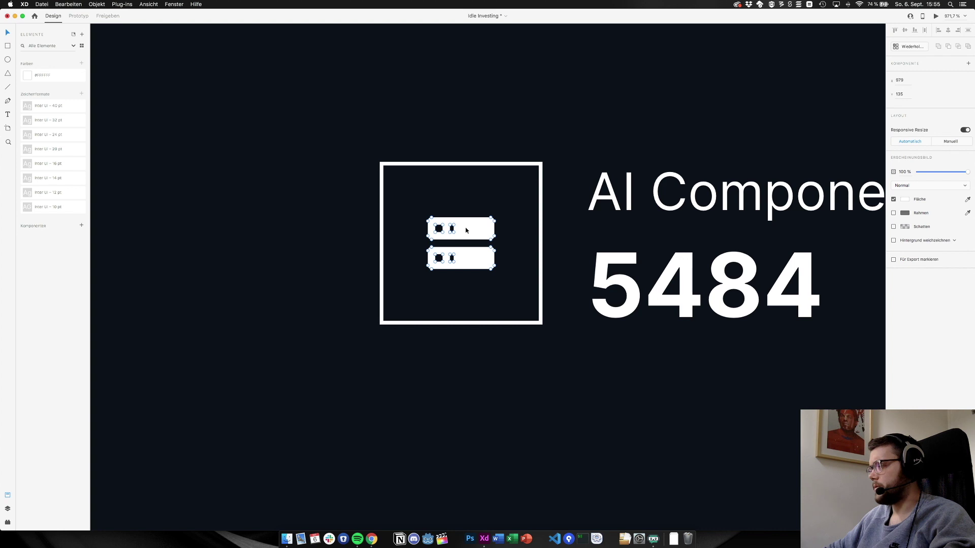
key(Escape)
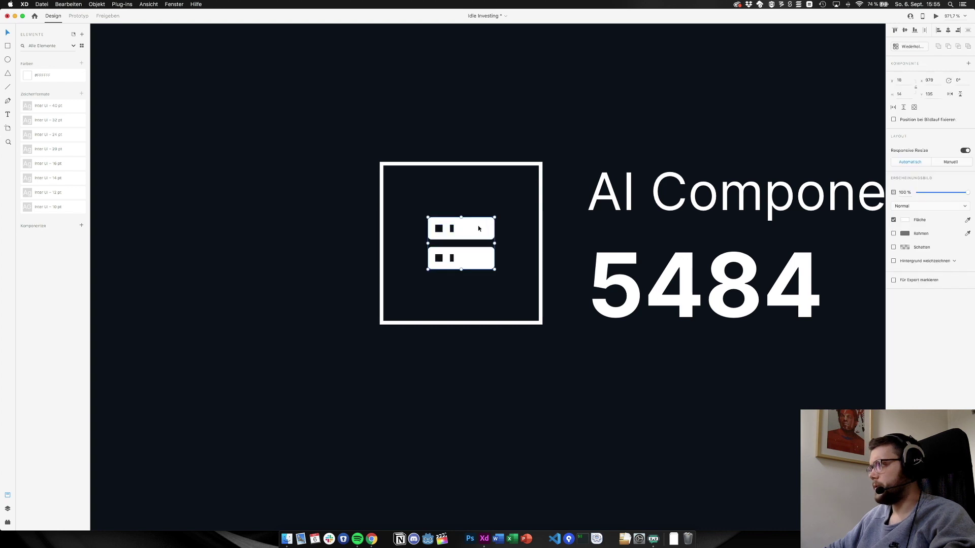
drag(461, 217, 461, 214)
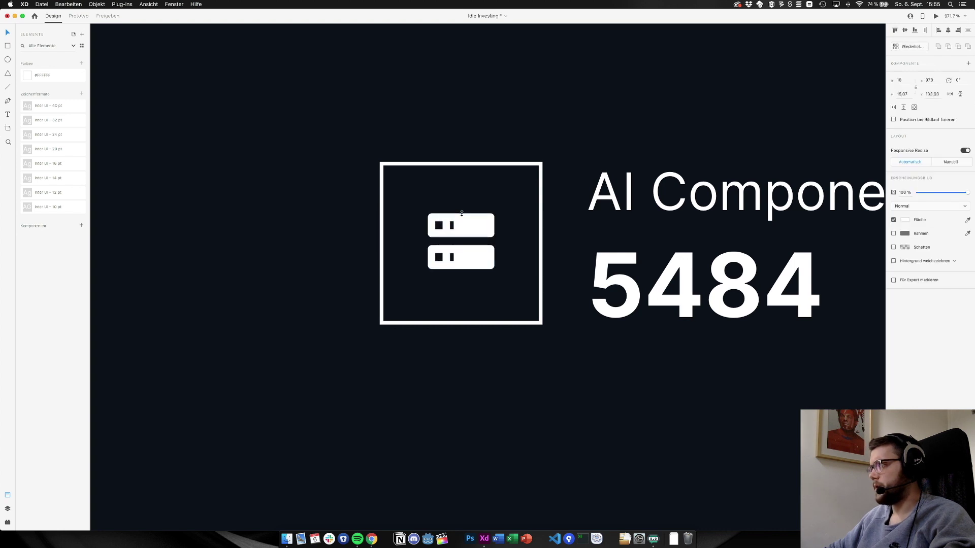
key(super+z)
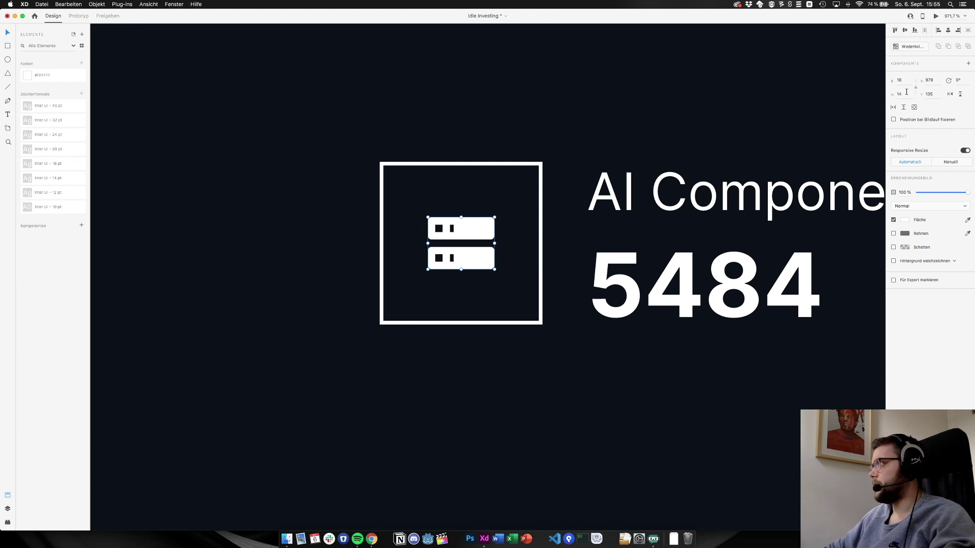
Set the AI Components server icon's height to 16 and move it up to Y 134 to centre it in its box
text(15)
key(Return)
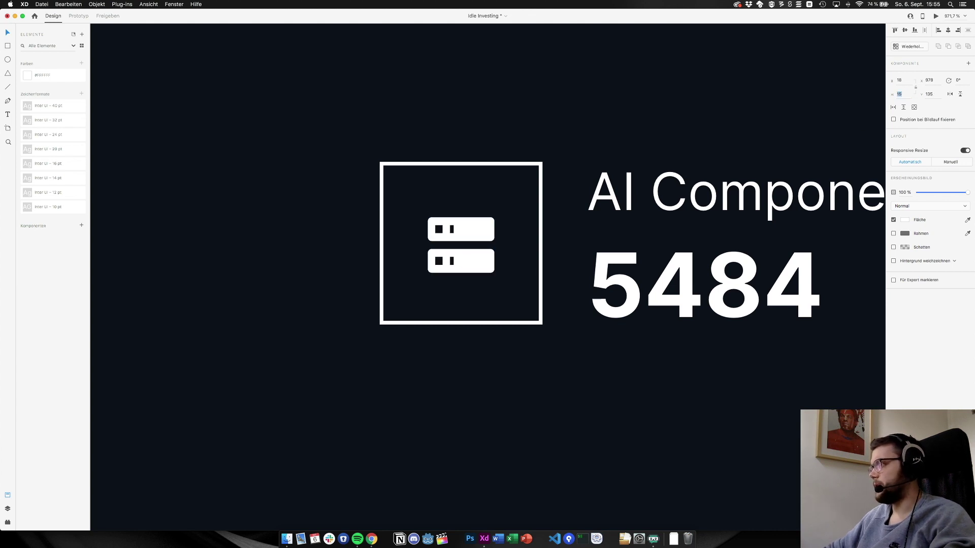
text(16)
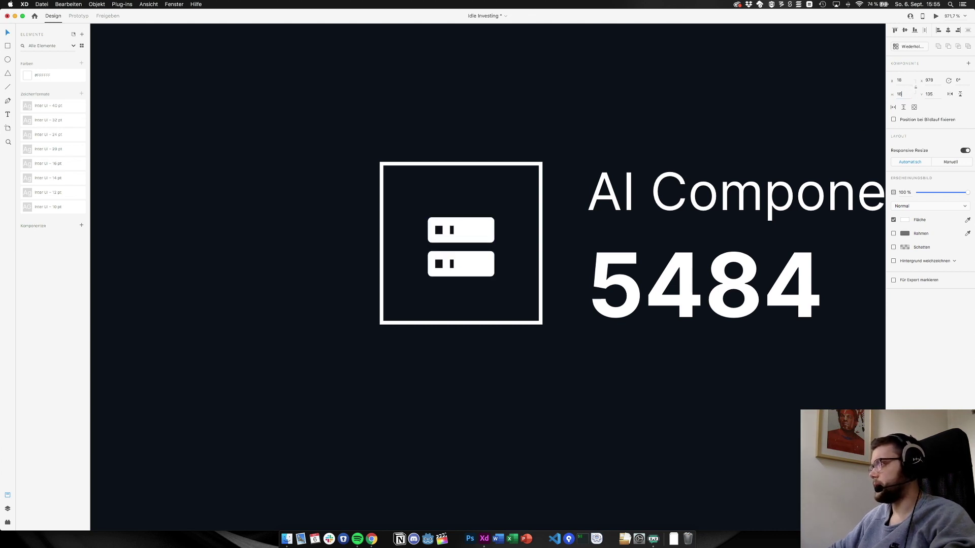
key(Return)
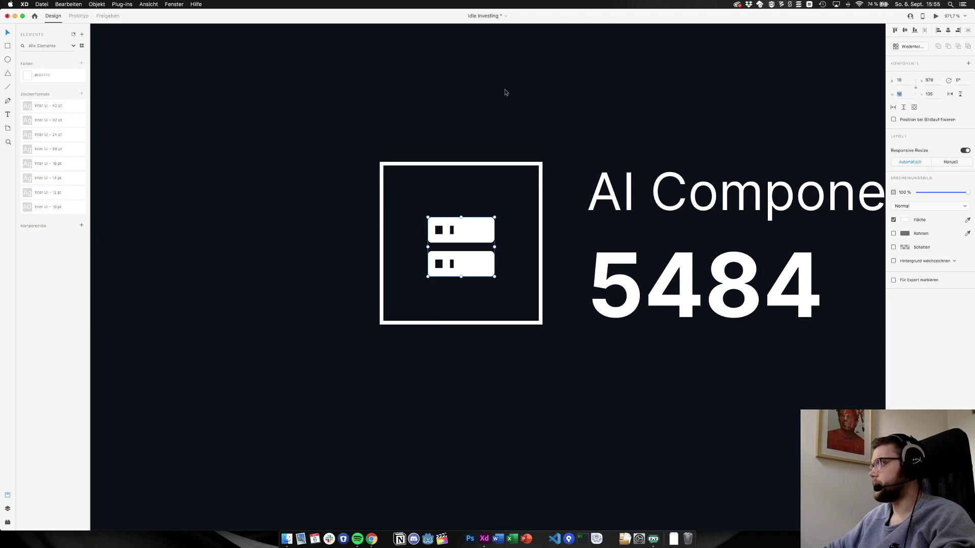
drag(477, 233, 477, 230)
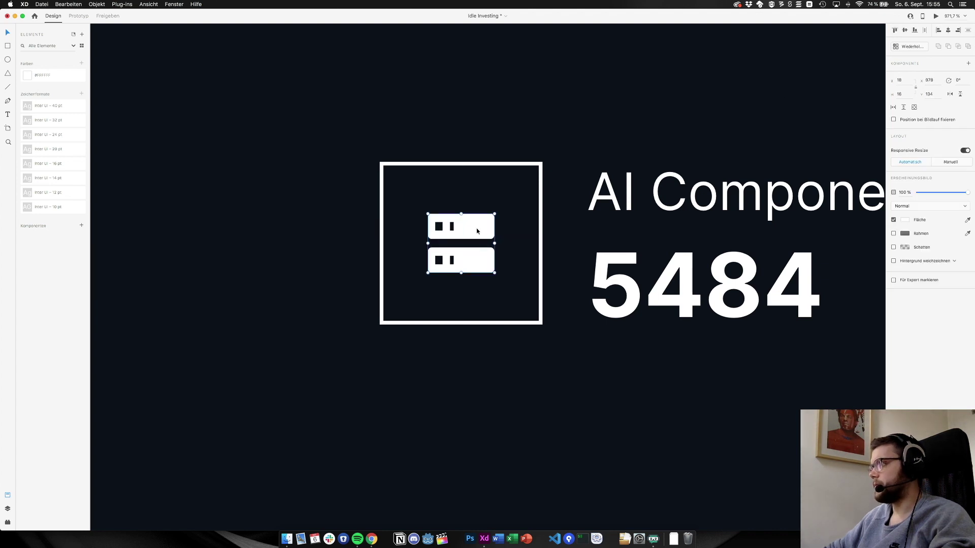
Widen the narrow dark cut-outs in both bars of the AI Components server icon to match the squares beside them
key(super+1)
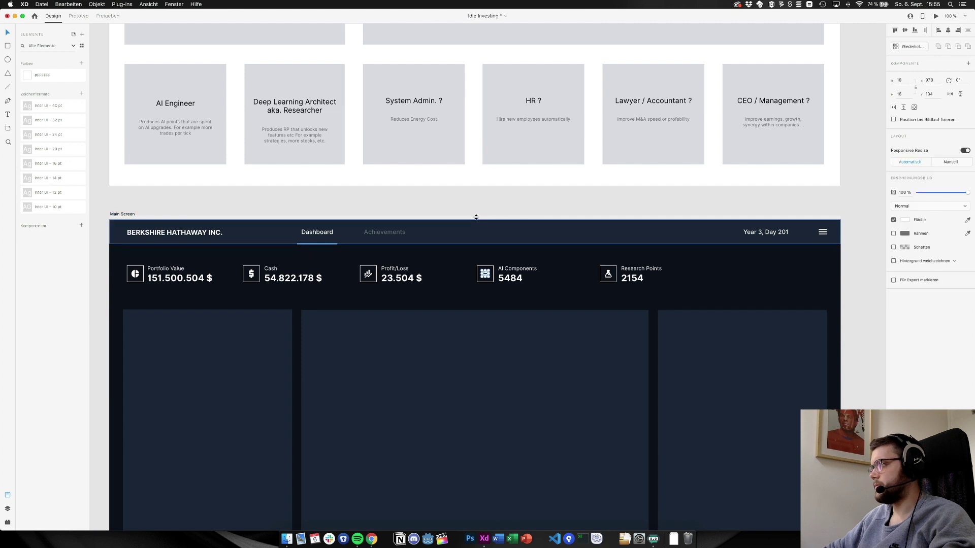
click(477, 209)
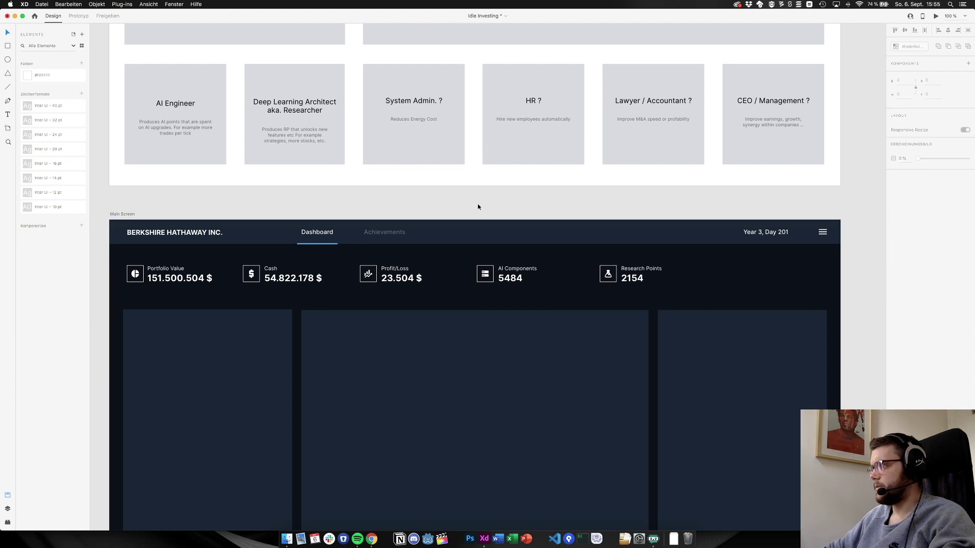
scroll(481, 276, up, 15)
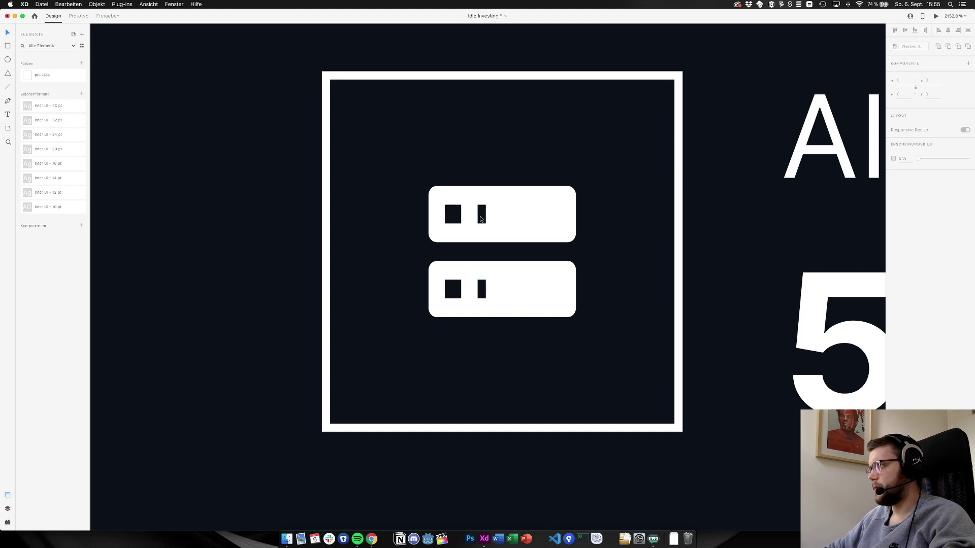
click(479, 215)
double_click(491, 229)
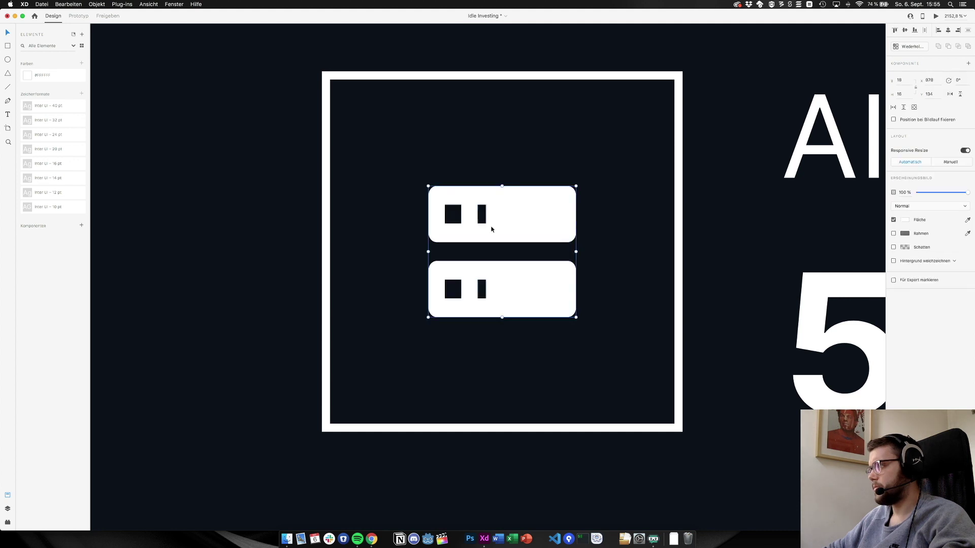
shift+click(486, 205)
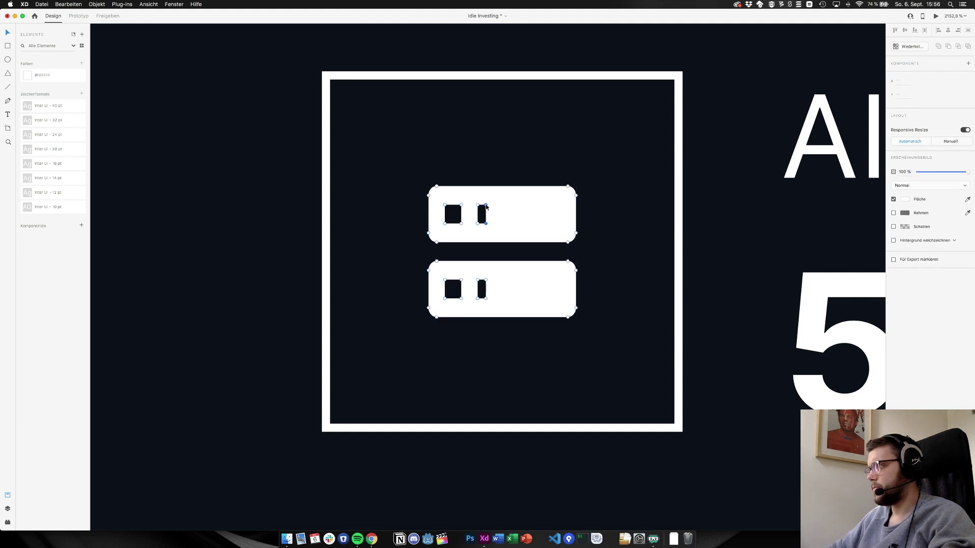
drag(486, 205, 494, 205)
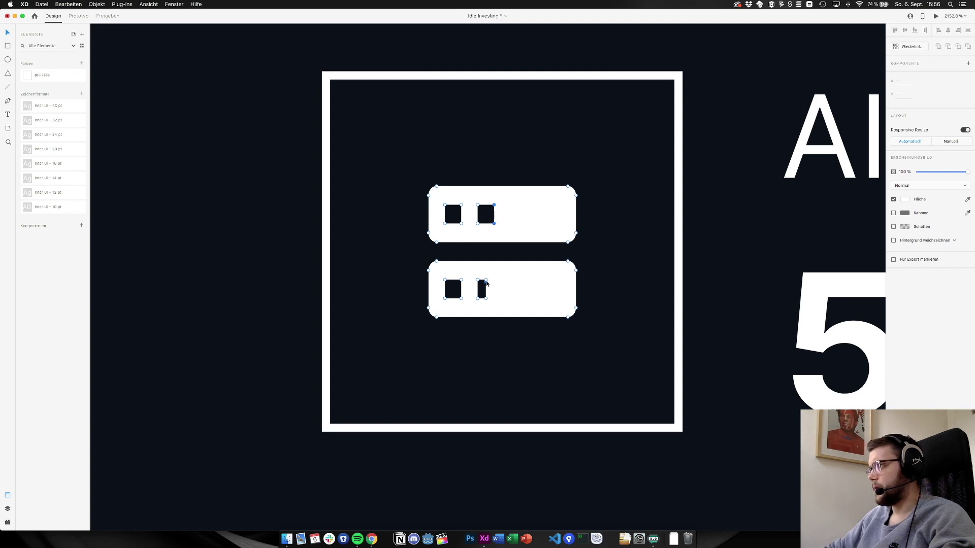
shift+click(486, 298)
drag(486, 299, 494, 299)
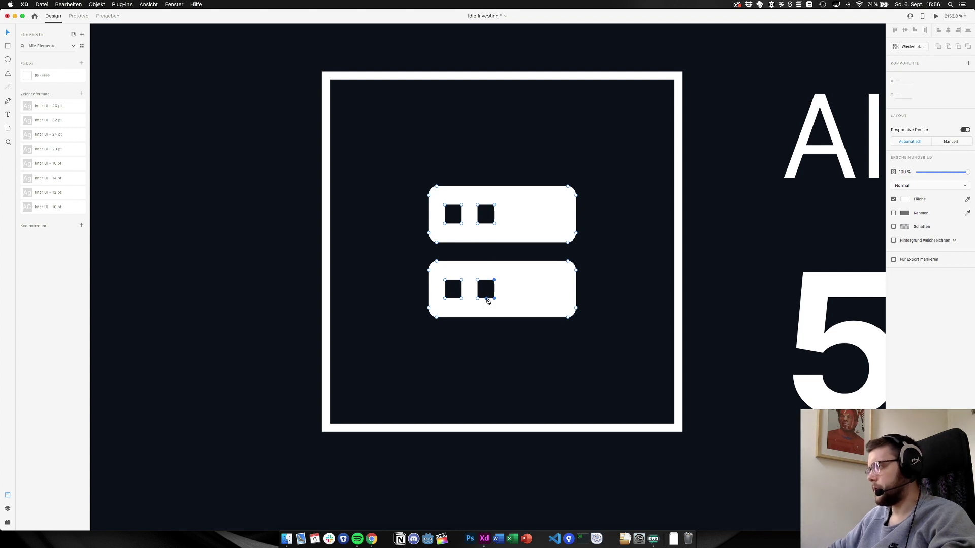
click(277, 337)
Review the stat row icons on the Main Screen artboard at 100 % zoom
key(super+1)
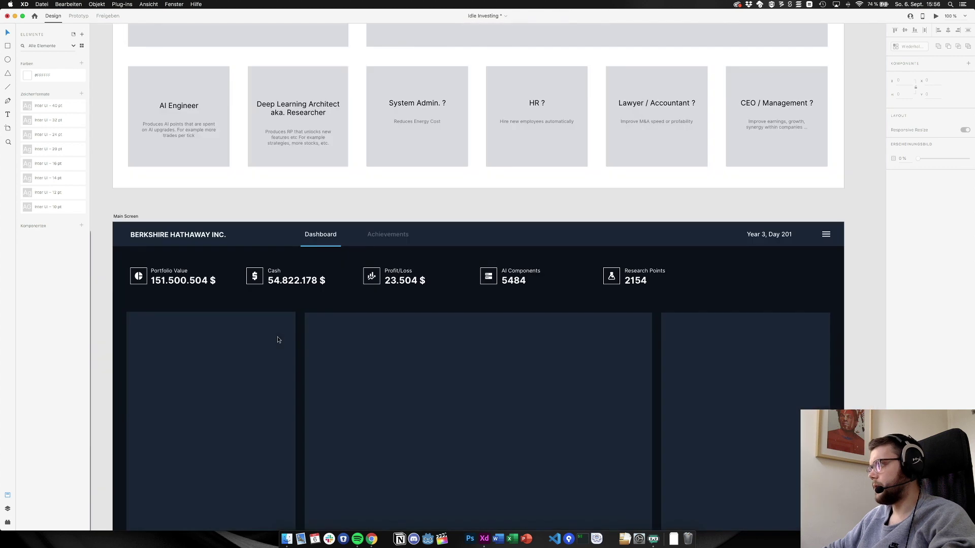
scroll(440, 196, left, 2)
scroll(441, 199, down, 2)
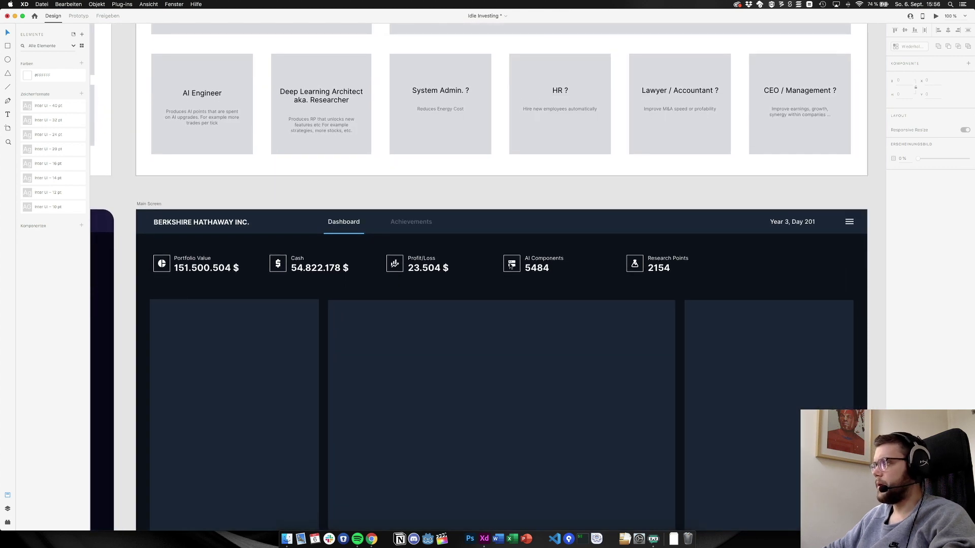
scroll(512, 264, up, 5)
scroll(520, 264, down, 5)
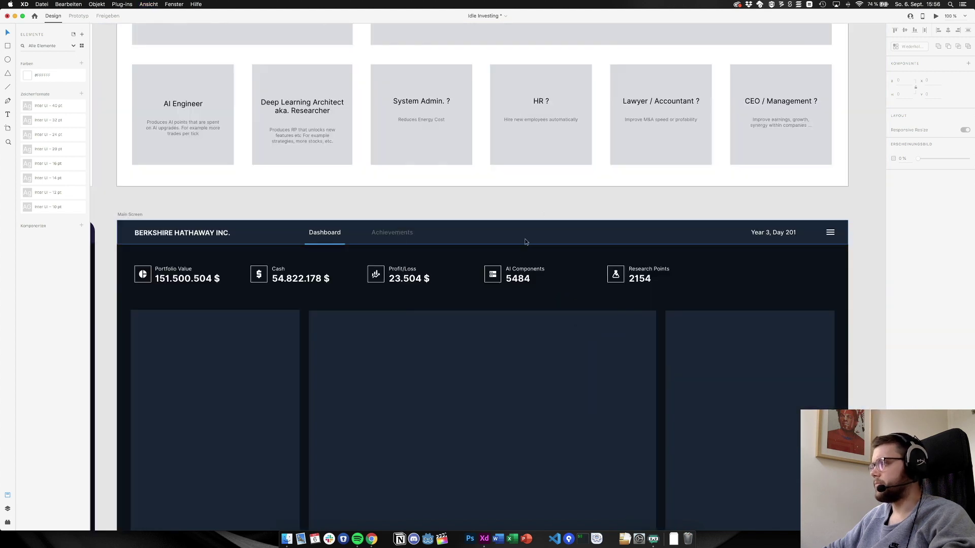
scroll(550, 204, down, 1)
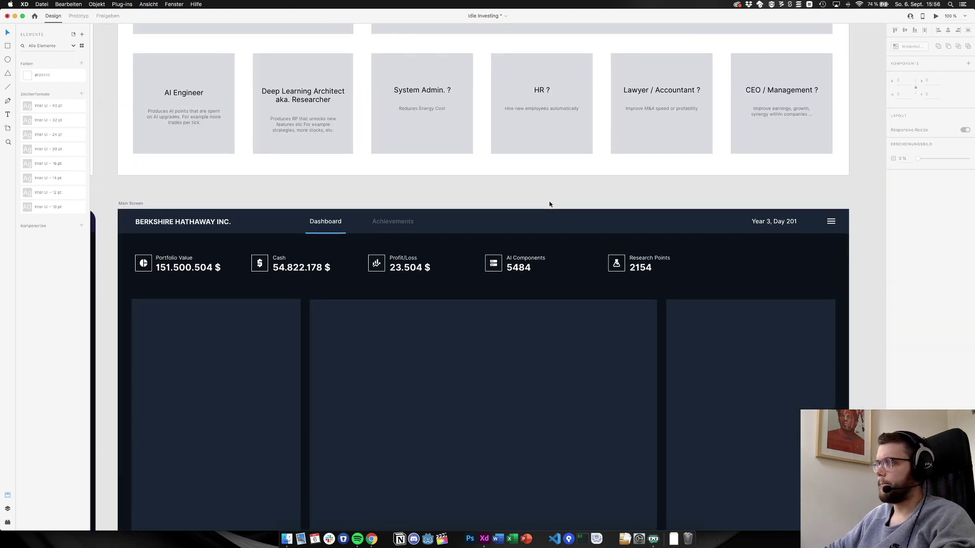
scroll(497, 268, up, 1)
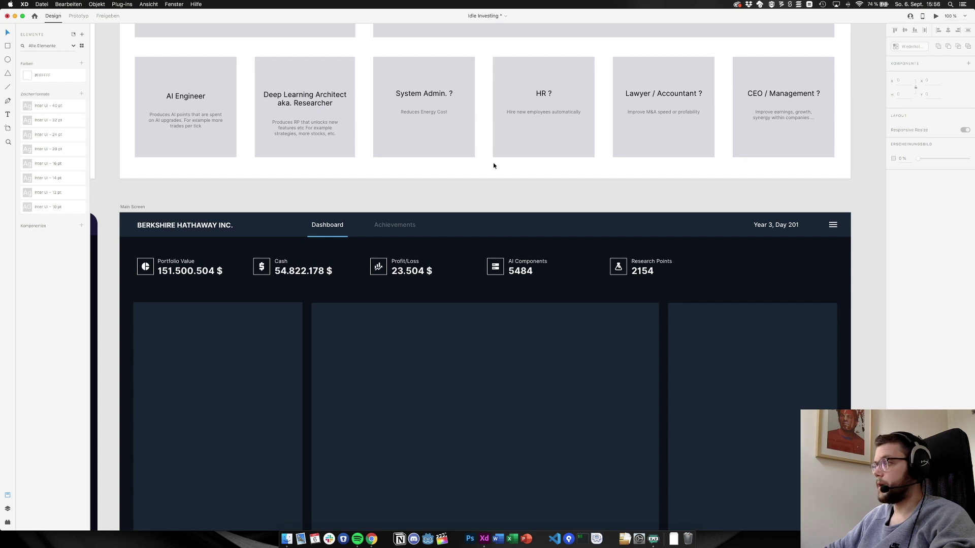
scroll(493, 167, left, 5)
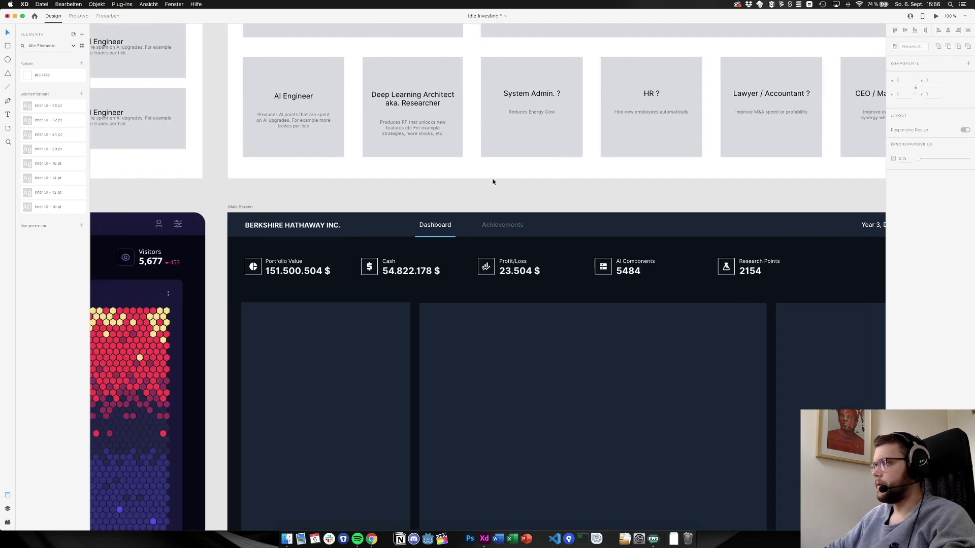
Group the Portfolio Value icon, its box, the label and the amount
scroll(279, 268, up, 6)
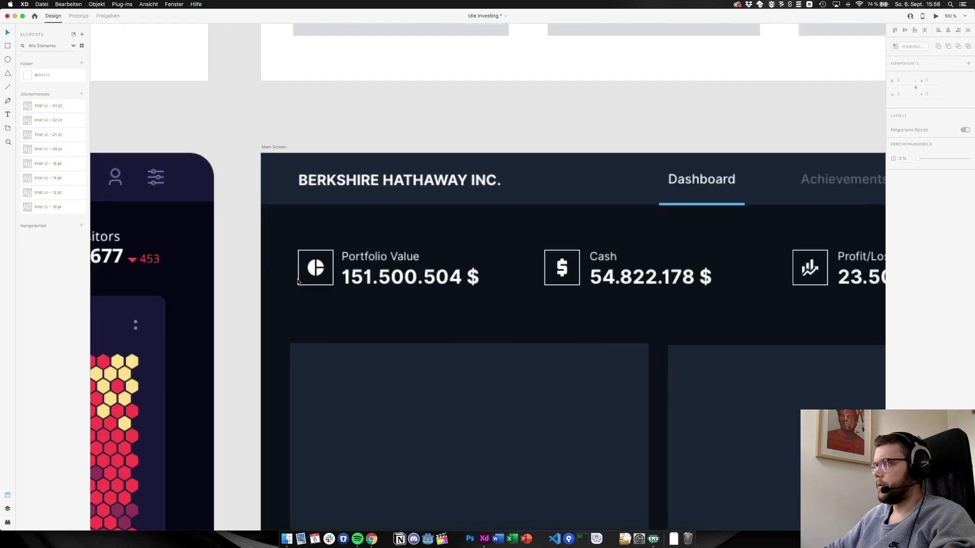
click(323, 269)
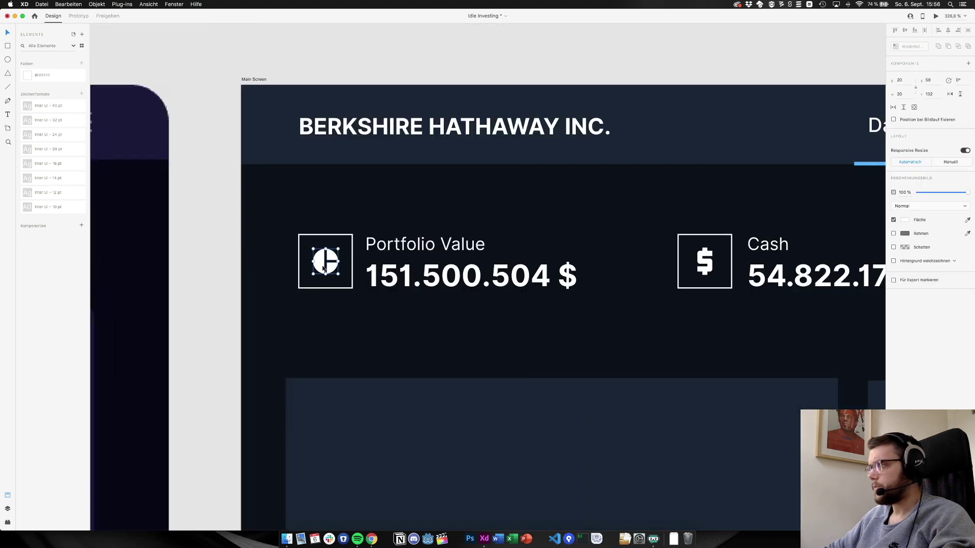
shift+click(354, 274)
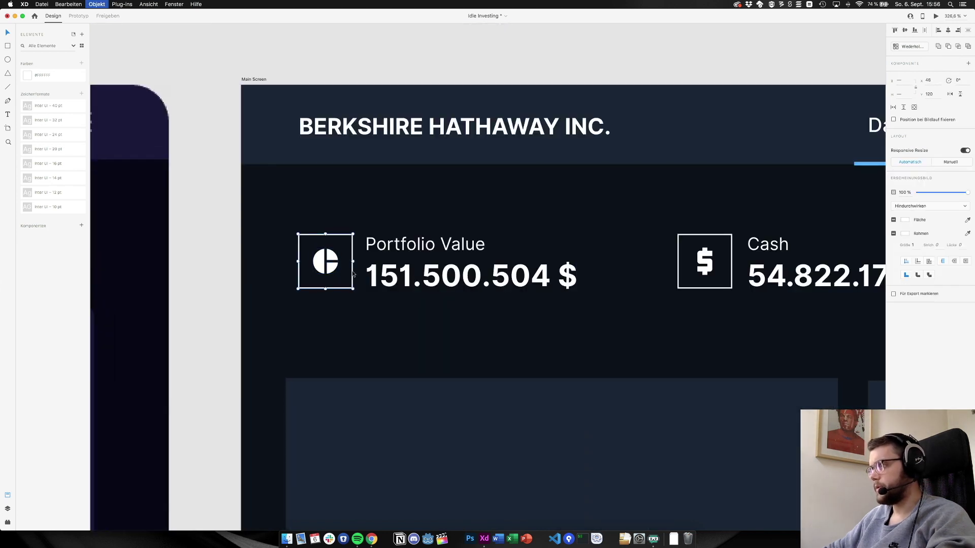
shift+click(389, 276)
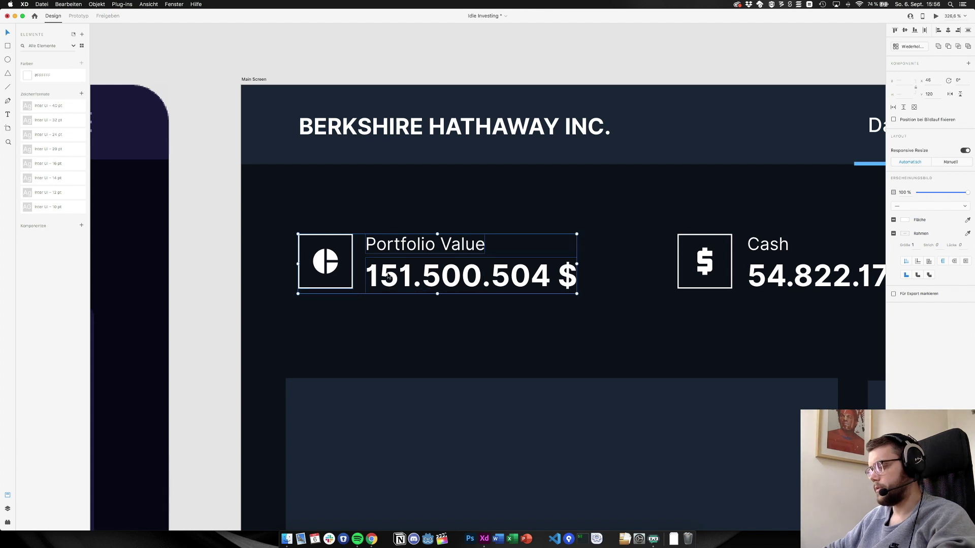
key(super+g)
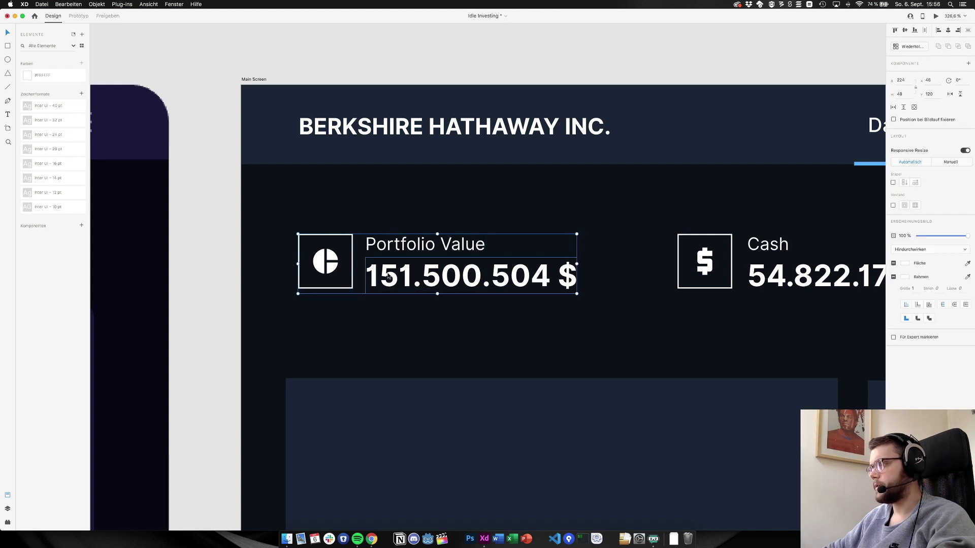
Group the Cash icon and box with the Cash label and amount
click(709, 262)
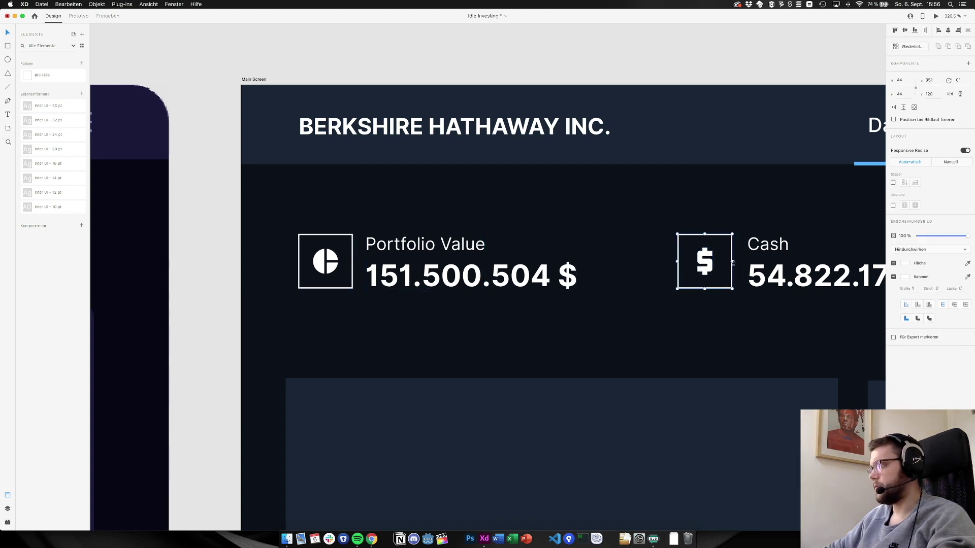
shift+click(757, 272)
key(super+g)
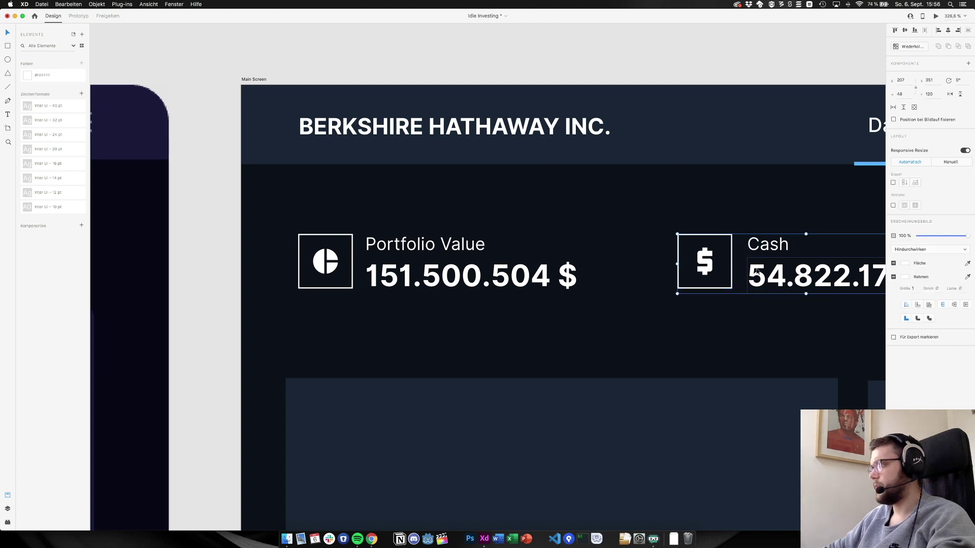
Group the Profit/Loss label and amount with their chart icon and box
scroll(757, 272, right, 9)
click(734, 273)
shift+click(724, 247)
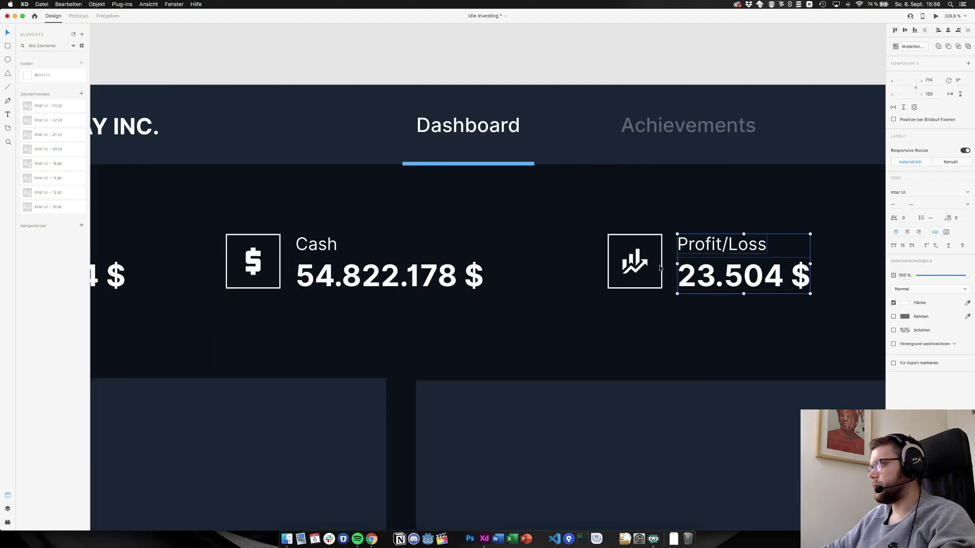
shift+click(647, 264)
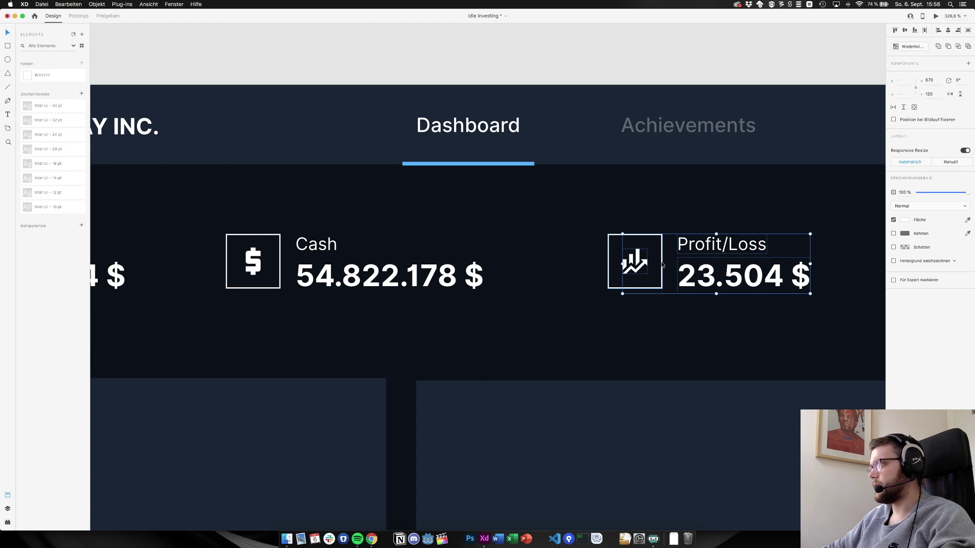
key(super+g)
Group the AI Components label and number with the server icon and its box
scroll(337, 257, right, 10)
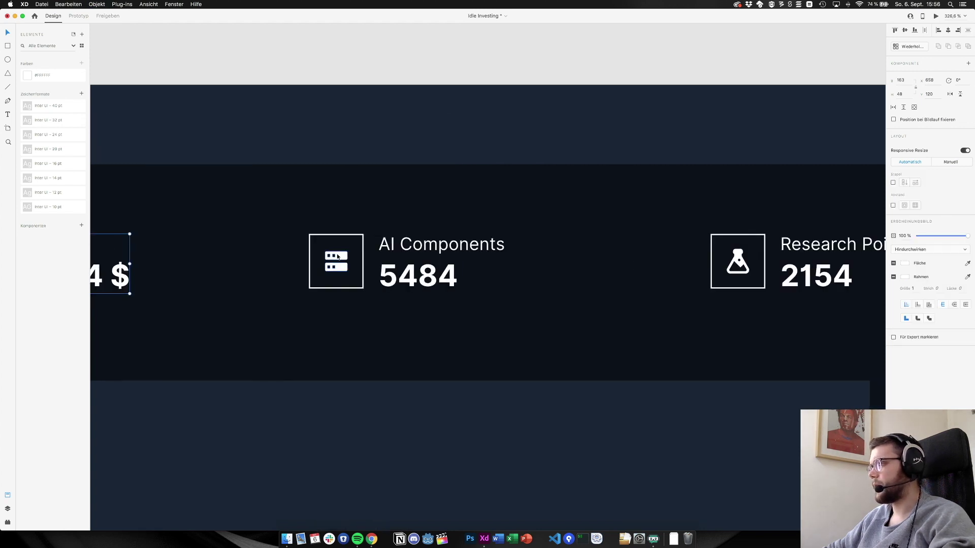
click(401, 244)
shift+click(404, 274)
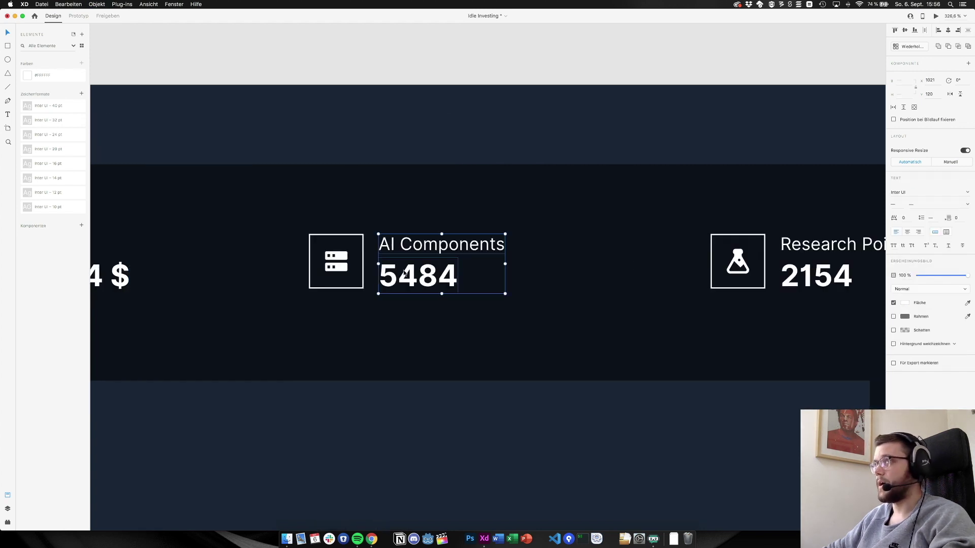
shift+click(364, 255)
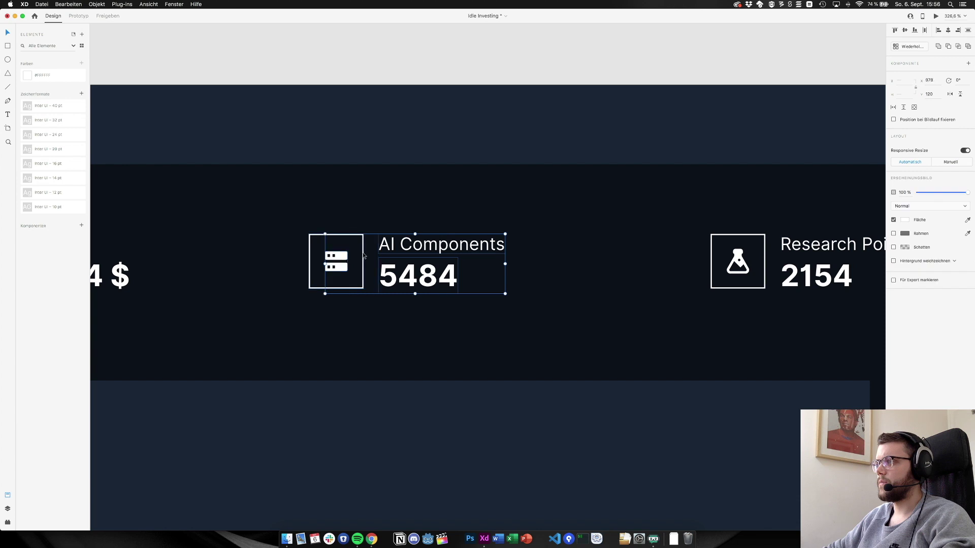
key(super+g)
Group the Research Points flask icon, its box, the label and the number
scroll(362, 256, right, 5)
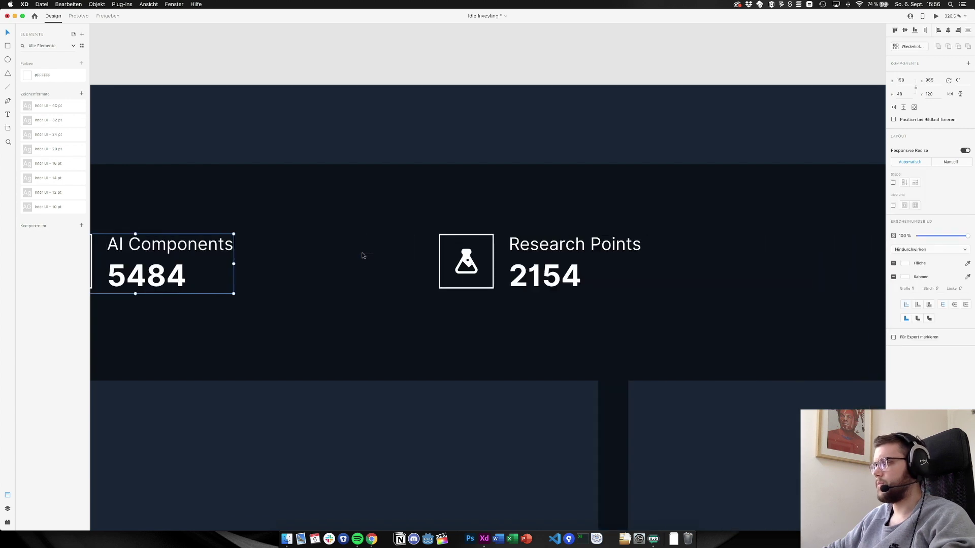
click(460, 261)
click(468, 237)
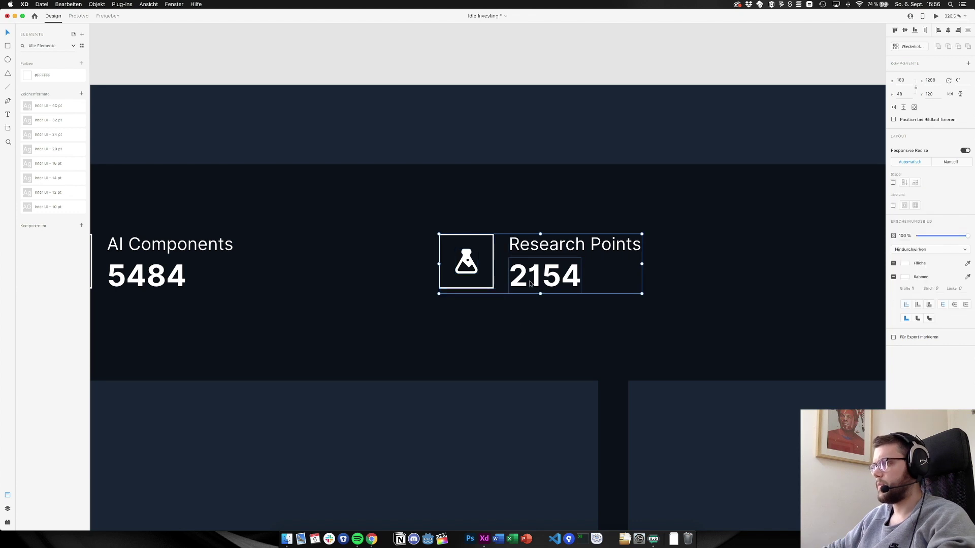
click(519, 329)
key(super+1)
click(516, 278)
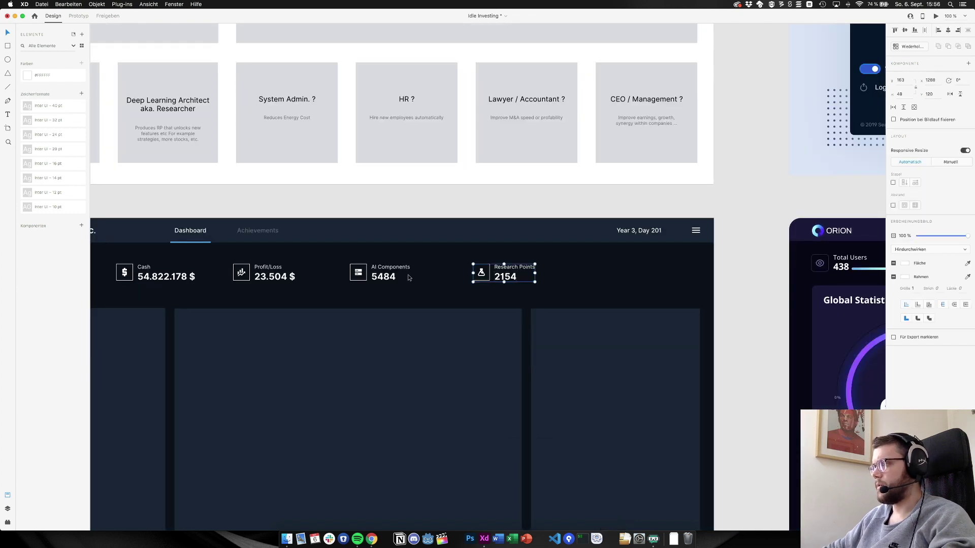
Move the Portfolio Value group to X 36, in line with the panel edge below, raise it slightly and show the square grid
scroll(355, 274, left, 5)
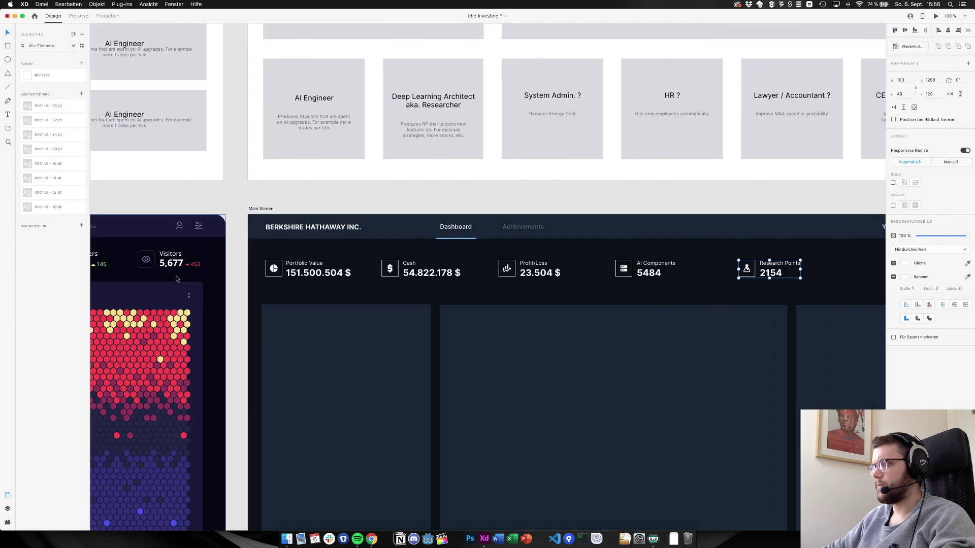
drag(322, 275, 319, 255)
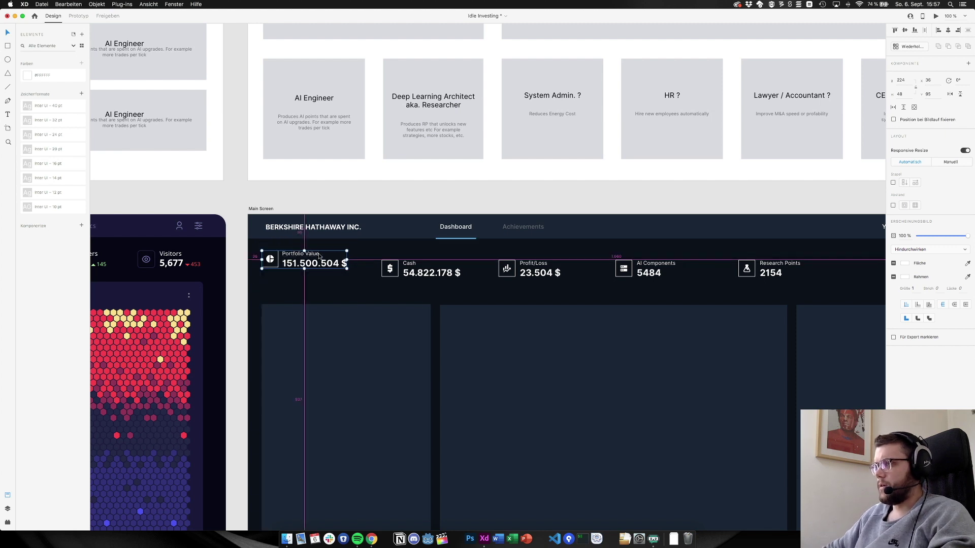
scroll(319, 256, up, 5)
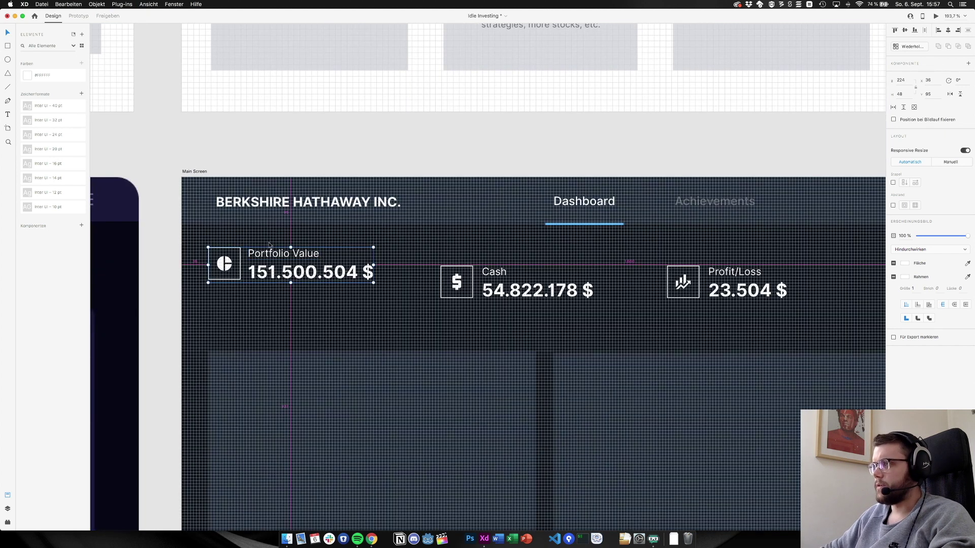
scroll(267, 246, up, 5)
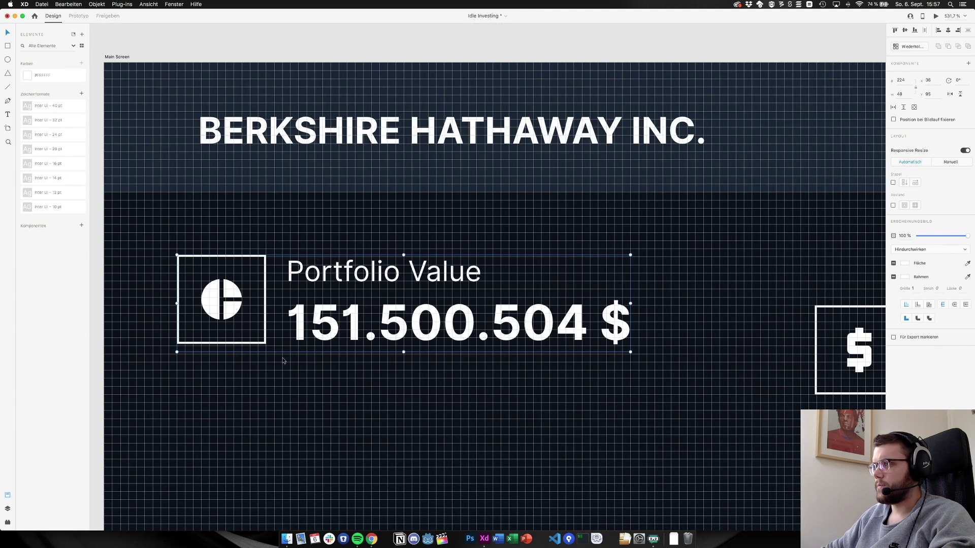
Position the Portfolio Value group at Y 88, a short distance below the header bar
drag(299, 275, 300, 222)
key(Down)
key(Down)
key(Down)
key(Down)
key(Down)
key(Down)
key(Down)
key(Down)
key(Down)
key(Down)
key(Down)
key(Down)
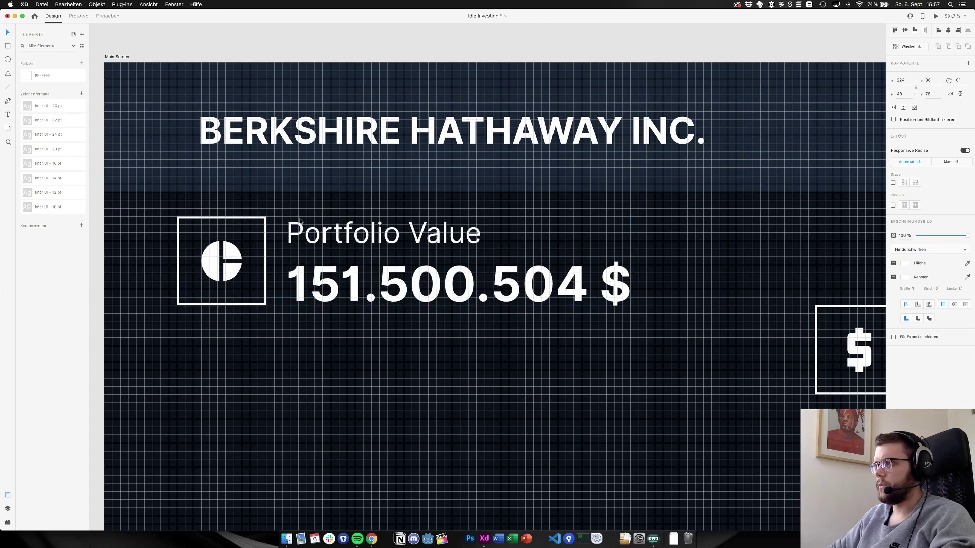
key(Down)
key(Down)
key(Down)
key(Down)
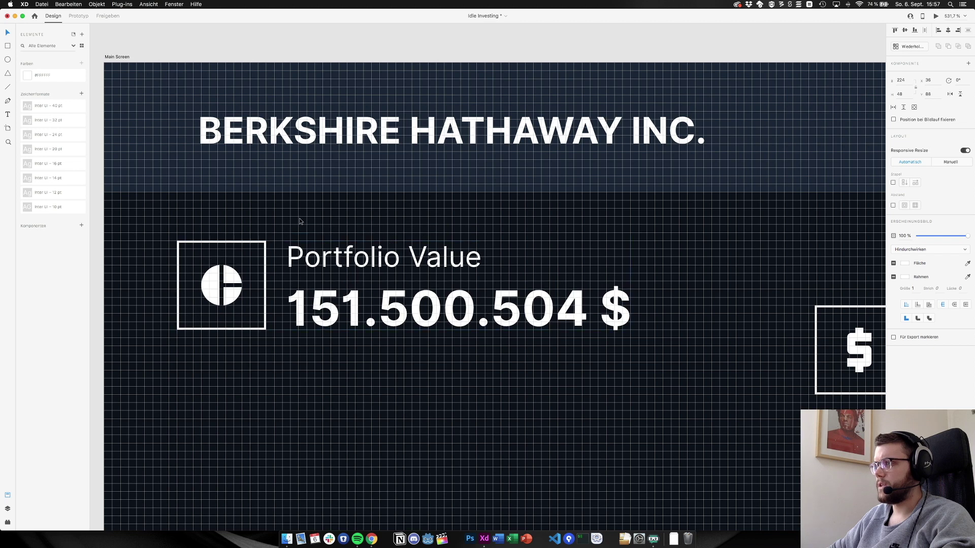
key(super+1)
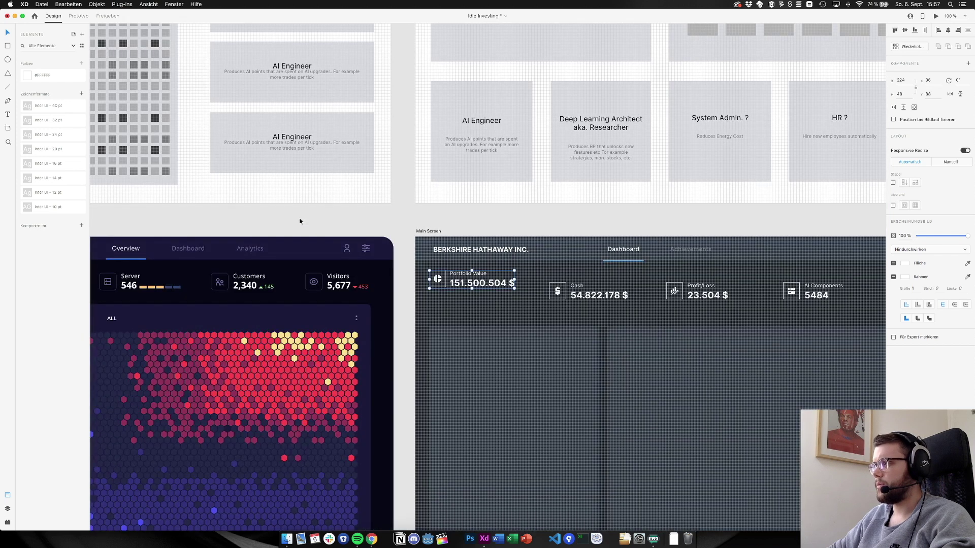
Nudge the Portfolio Value group down to Y 96
key(Down)
key(Down)
key(Down)
key(Down)
key(Down)
key(Down)
key(Down)
key(Down)
scroll(299, 224, right, 5)
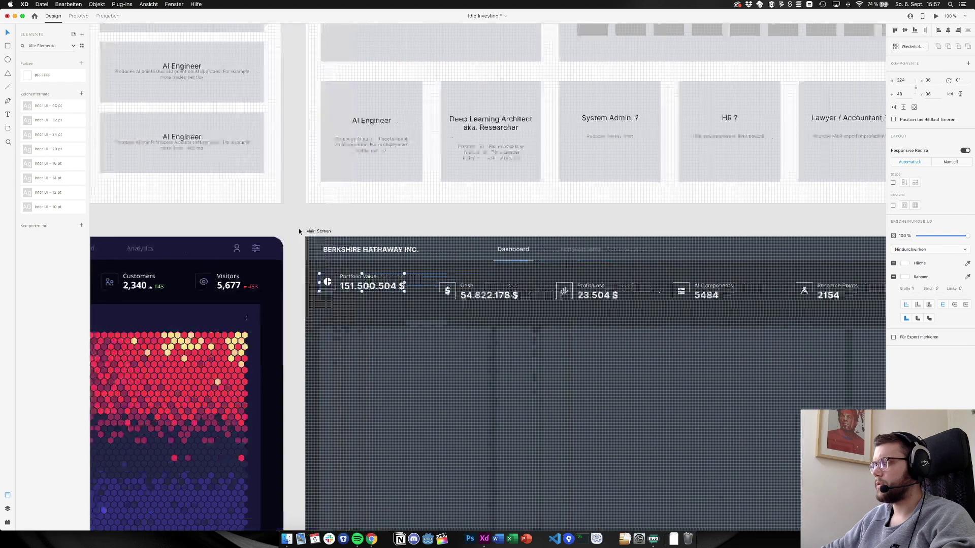
scroll(299, 229, right, 5)
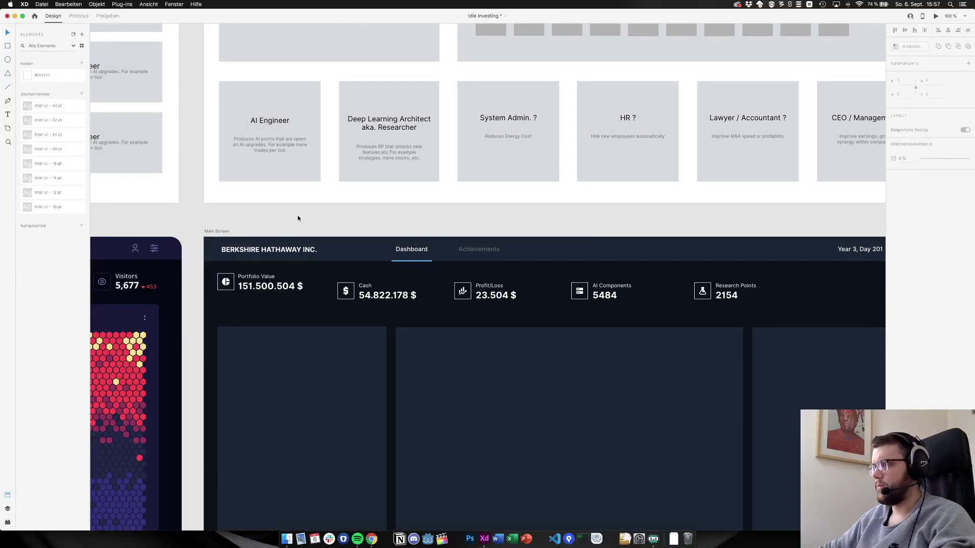
scroll(302, 243, right, 1)
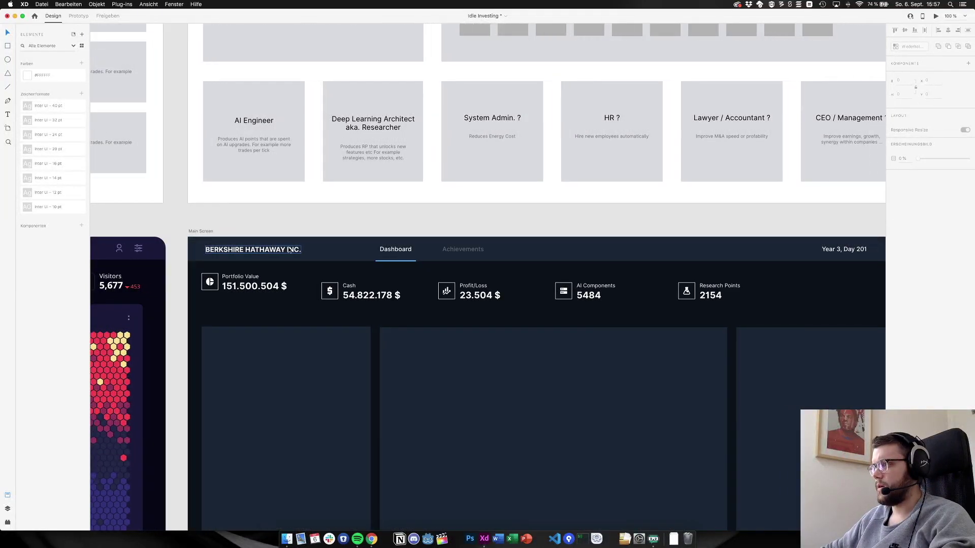
Move the Cash, Profit/Loss, AI Components and Research Points groups up together to Y 96, level with the Portfolio Value group
click(331, 294)
shift+click(502, 296)
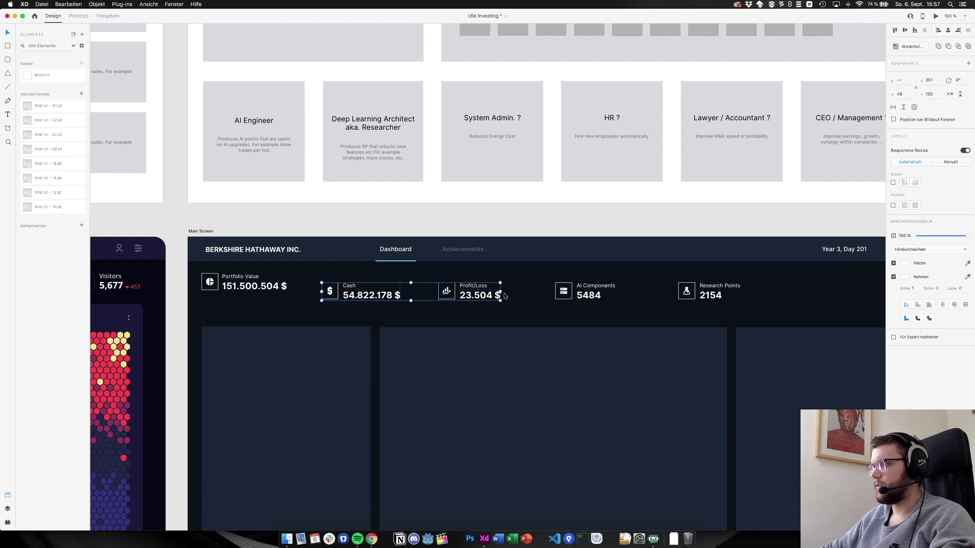
shift+click(565, 296)
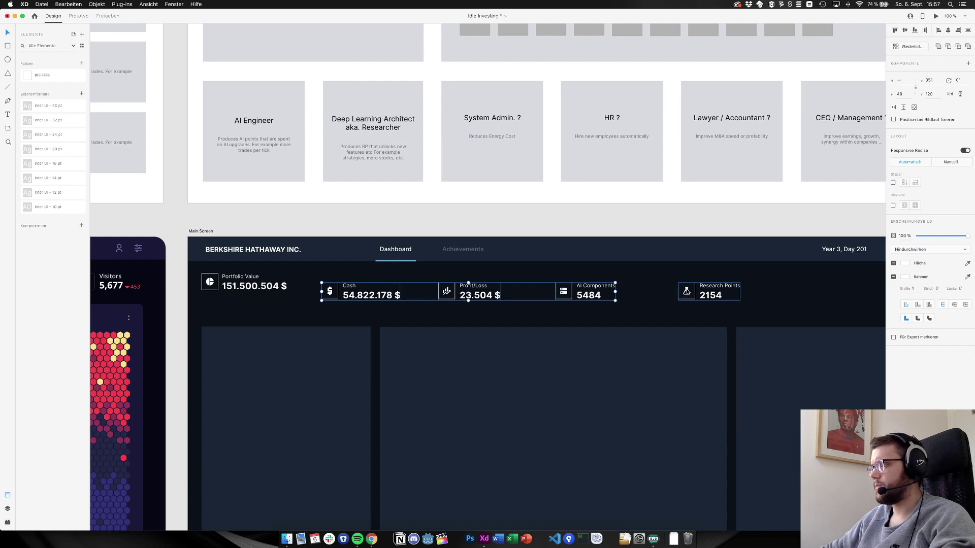
shift+click(686, 294)
click(330, 293)
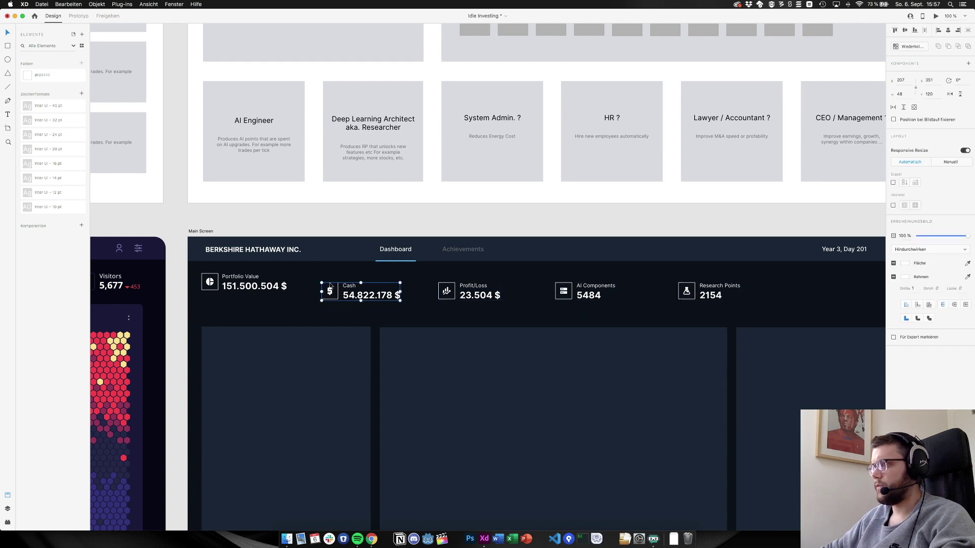
scroll(447, 294, up, 1)
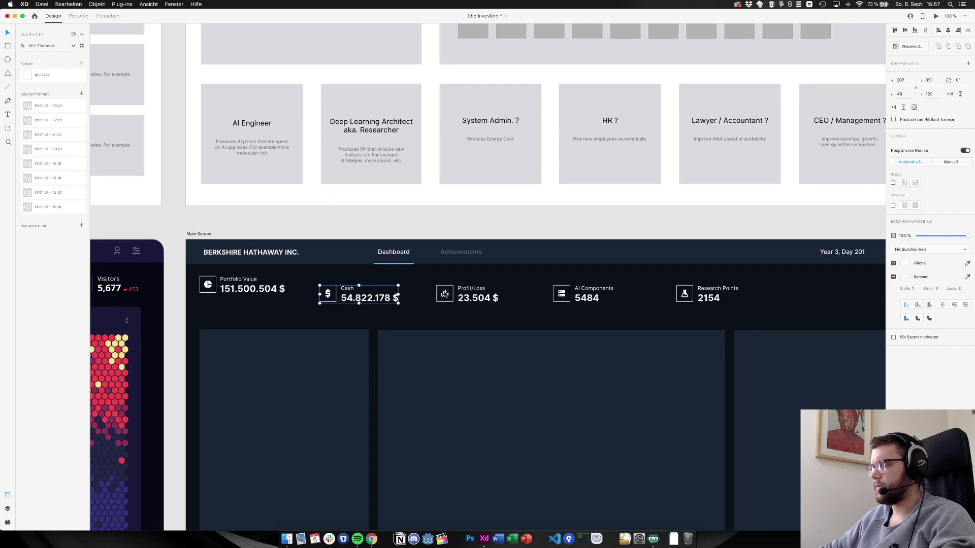
shift+click(568, 296)
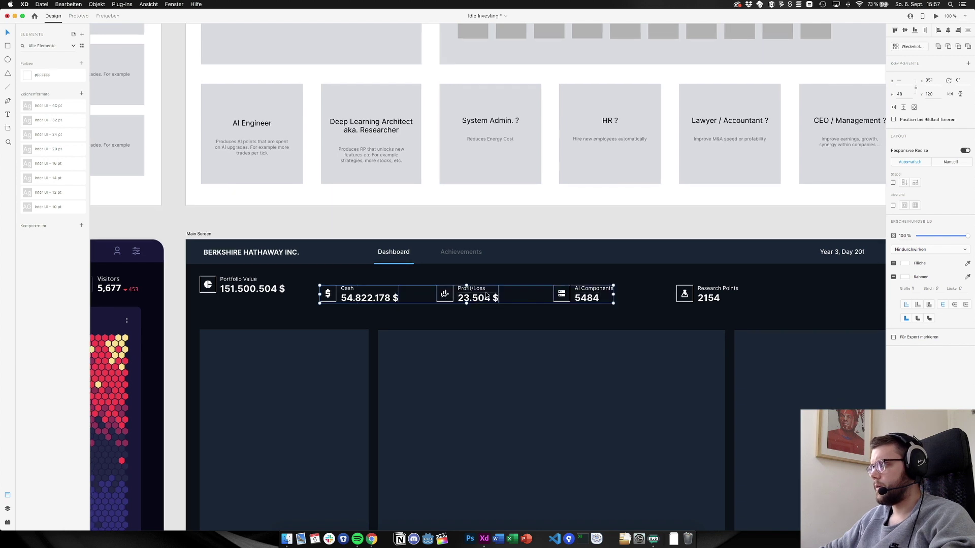
shift+click(681, 299)
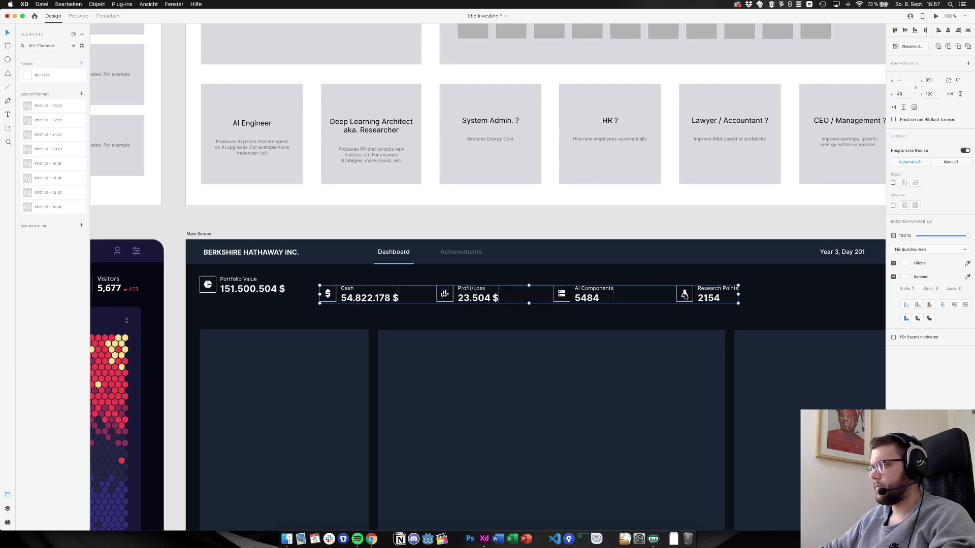
drag(468, 301, 468, 292)
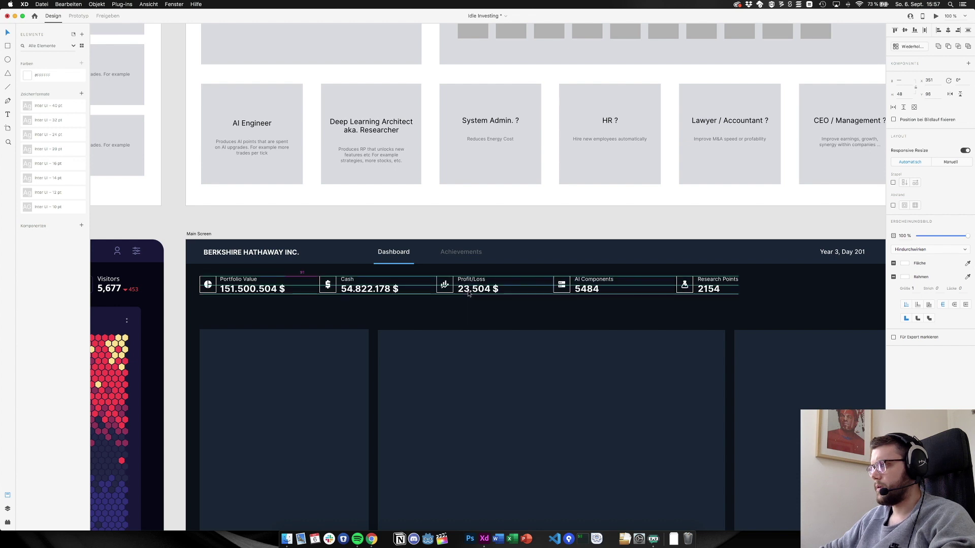
click(440, 314)
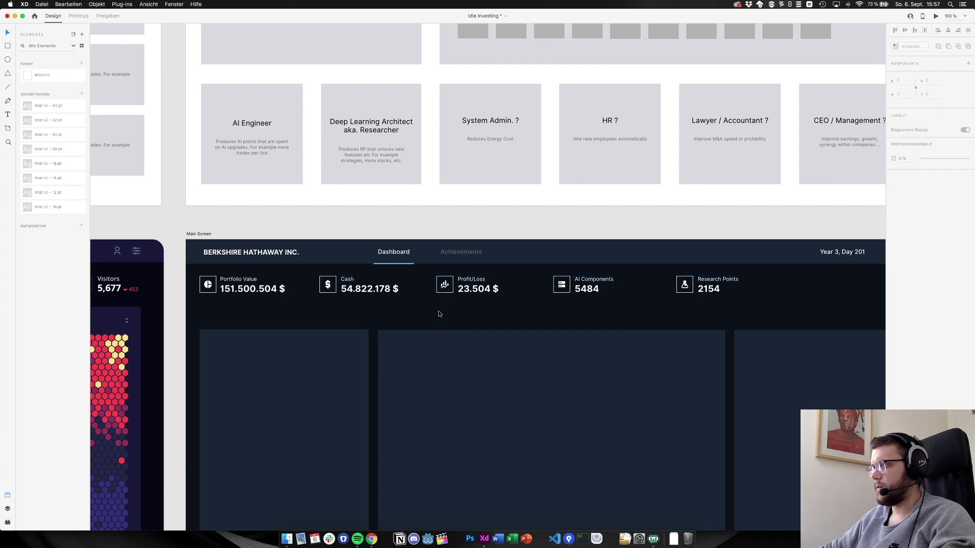
Close up the gaps in the stat row, placing Cash at X 340, Profit/Loss after it, AI Components at X 870 and Research Points at X 1108
scroll(416, 309, right, 5)
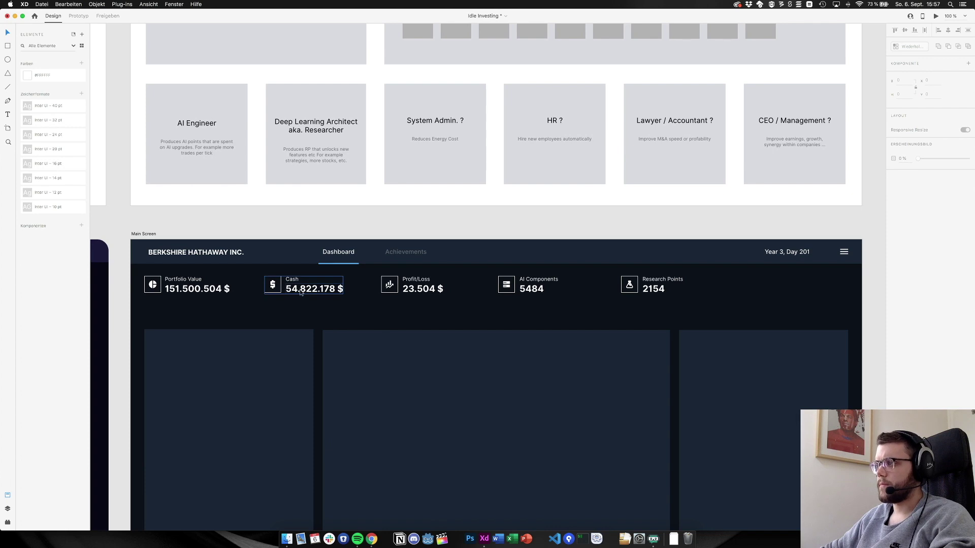
mouse_move(301, 292)
mouse_down()
mouse_move(287, 292)
mouse_move(297, 294)
mouse_up()
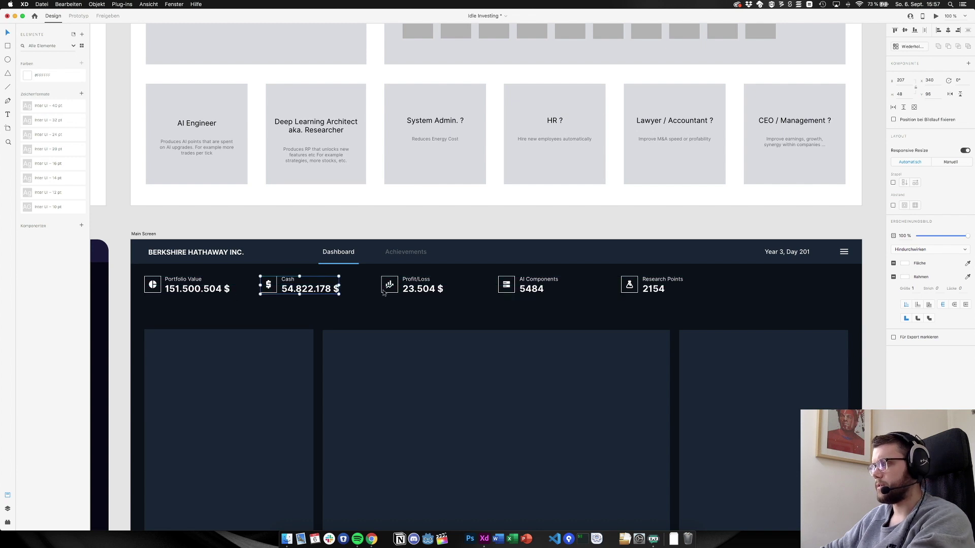
drag(386, 292, 378, 286)
drag(508, 289, 470, 289)
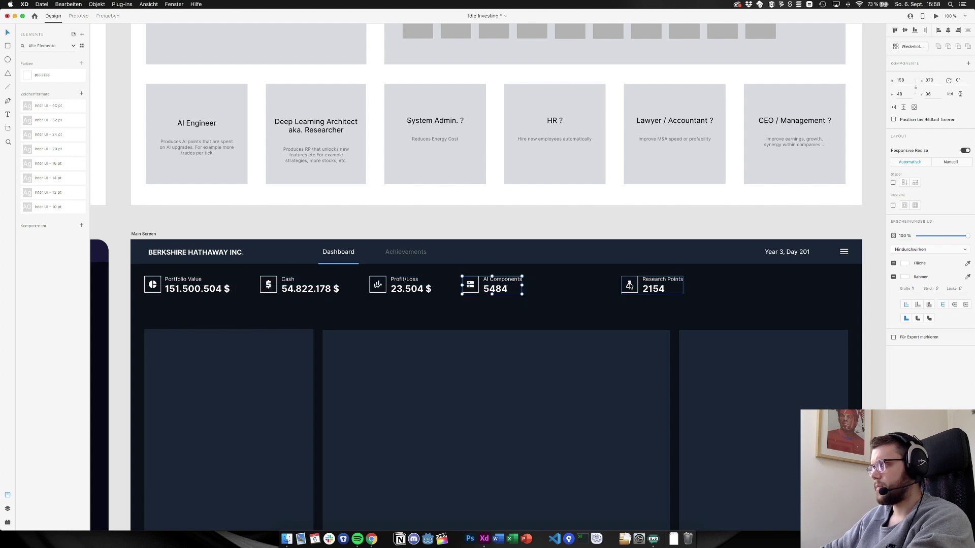
drag(629, 285, 561, 286)
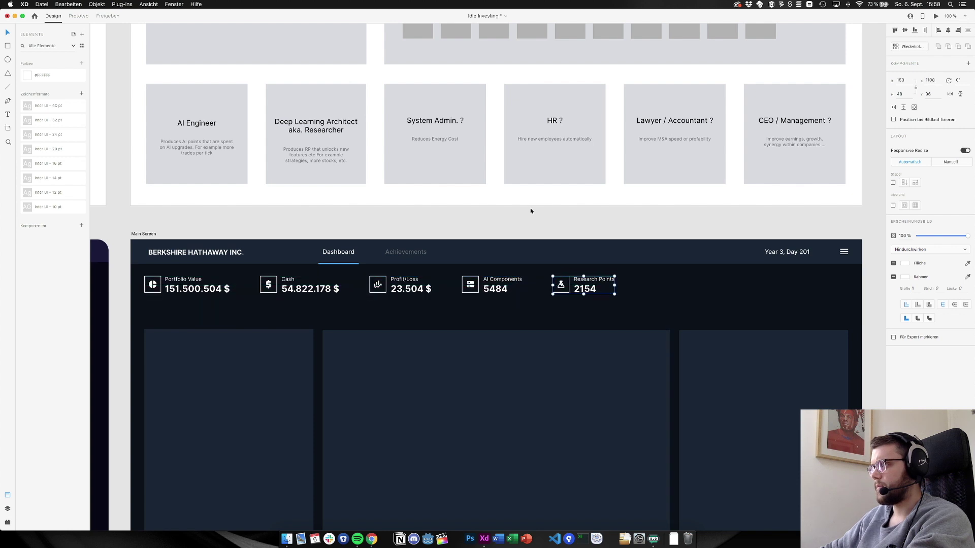
click(530, 211)
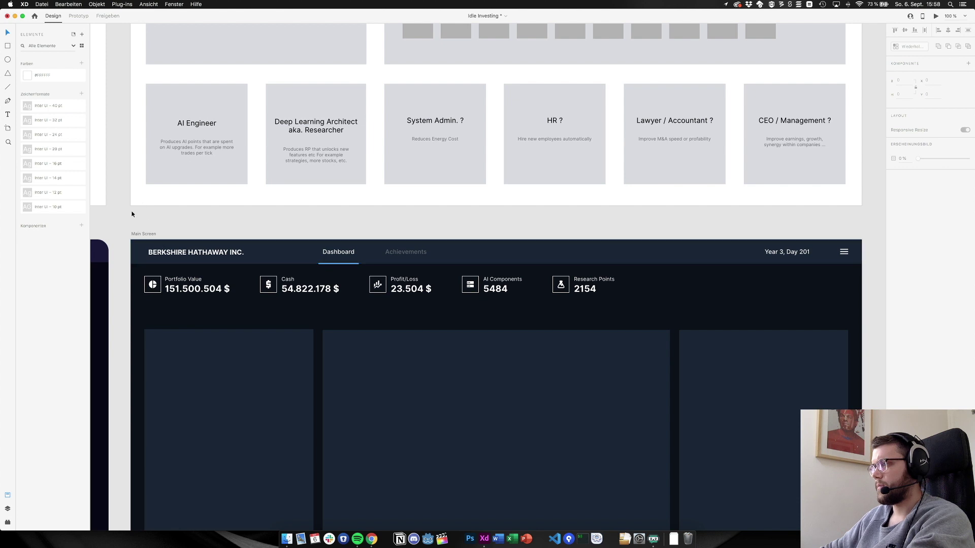
Extend the three dashboard panels upward together so their top edges sit at Y 185, just below the stat row
scroll(130, 214, down, 1)
click(235, 406)
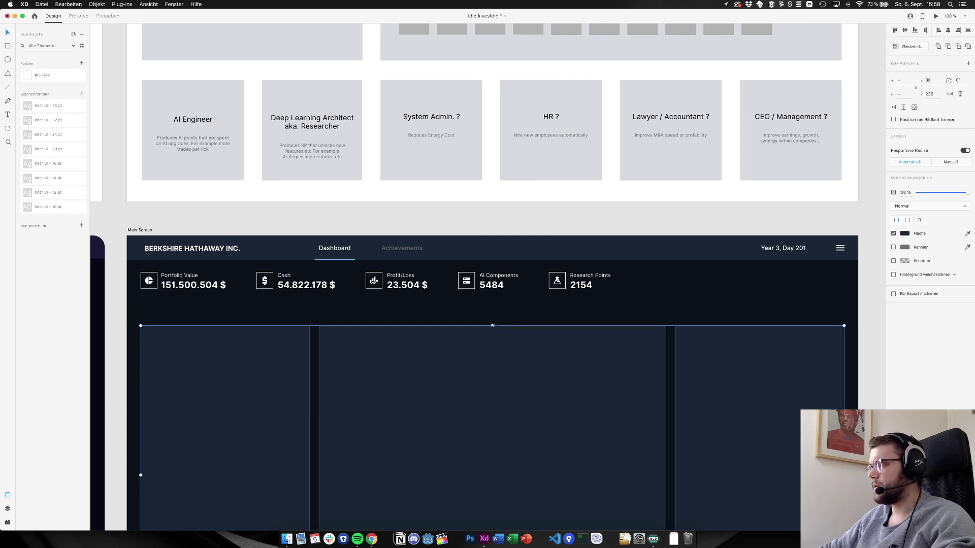
drag(492, 324, 491, 307)
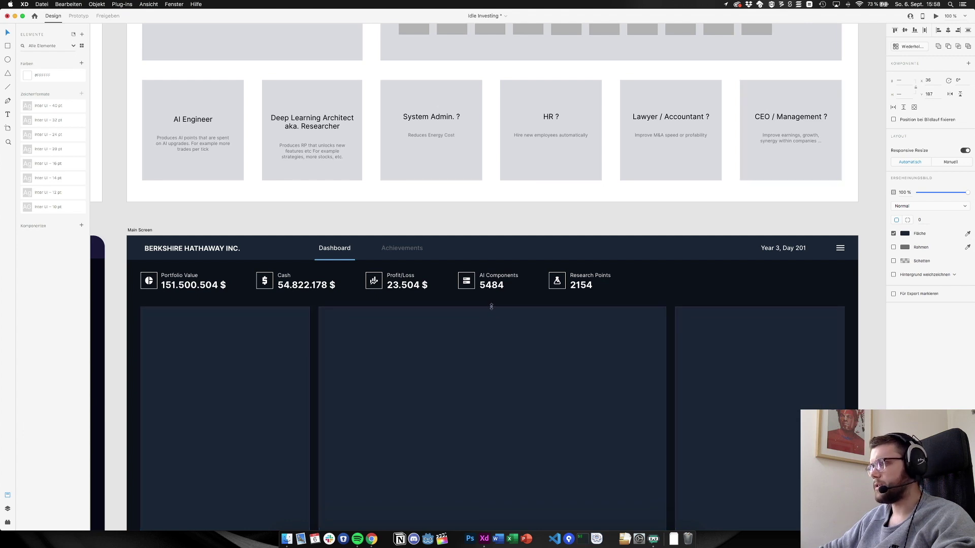
Compare the Main Screen's stat row and panel spacing with the Orion reference dashboard beside it
scroll(494, 310, left, 10)
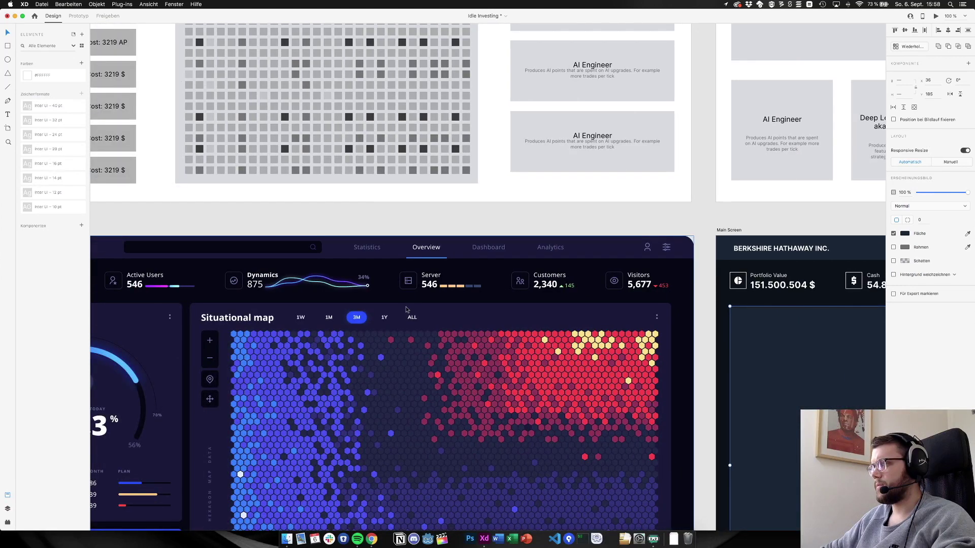
scroll(406, 310, right, 5)
scroll(406, 309, left, 7)
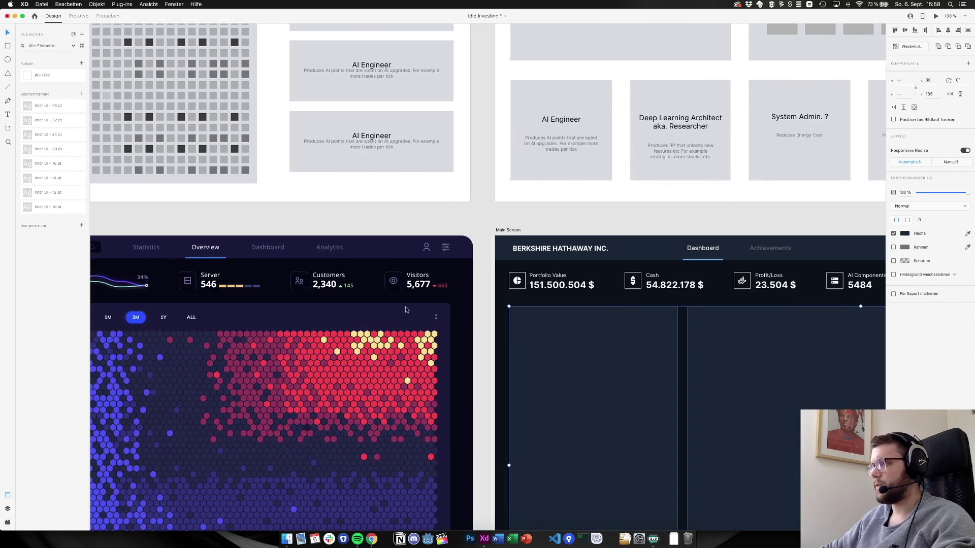
scroll(405, 310, right, 7)
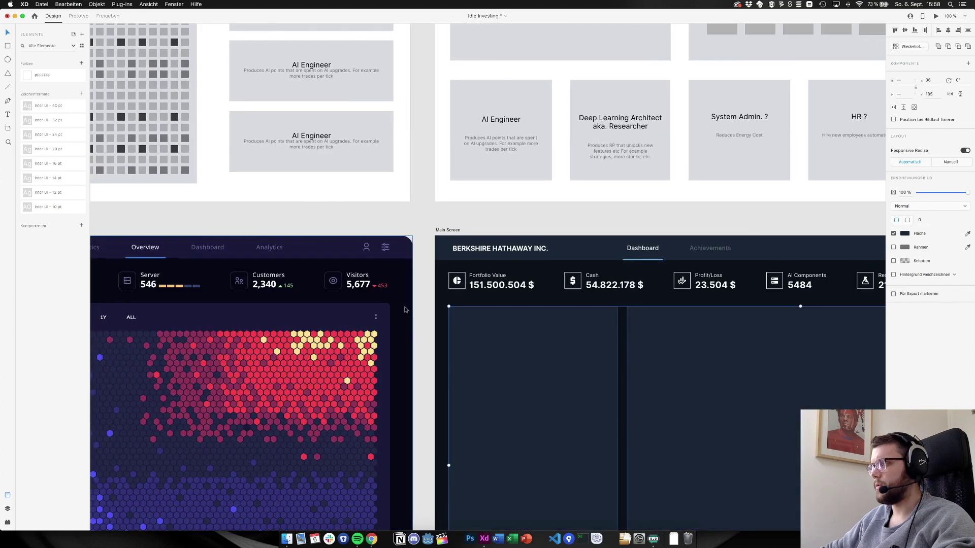
scroll(404, 309, right, 6)
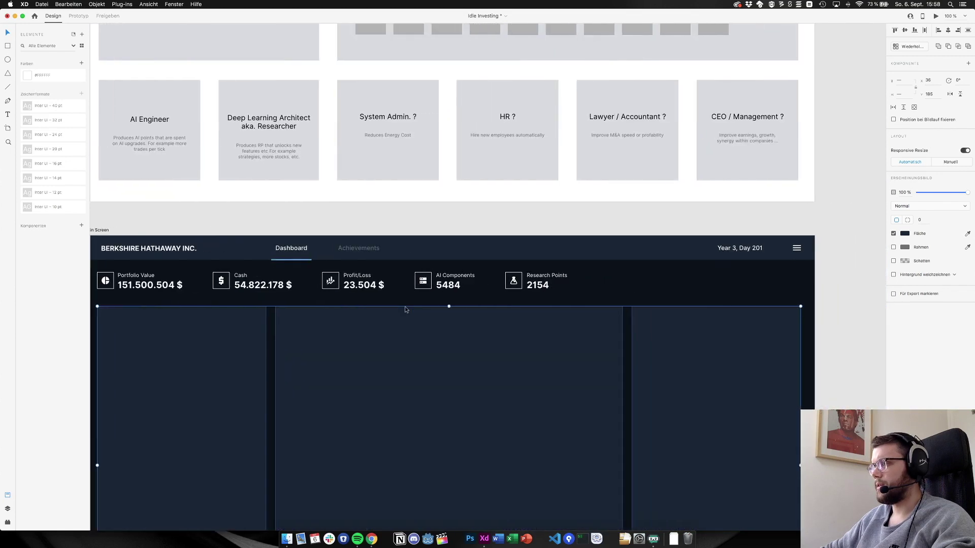
scroll(405, 310, left, 5)
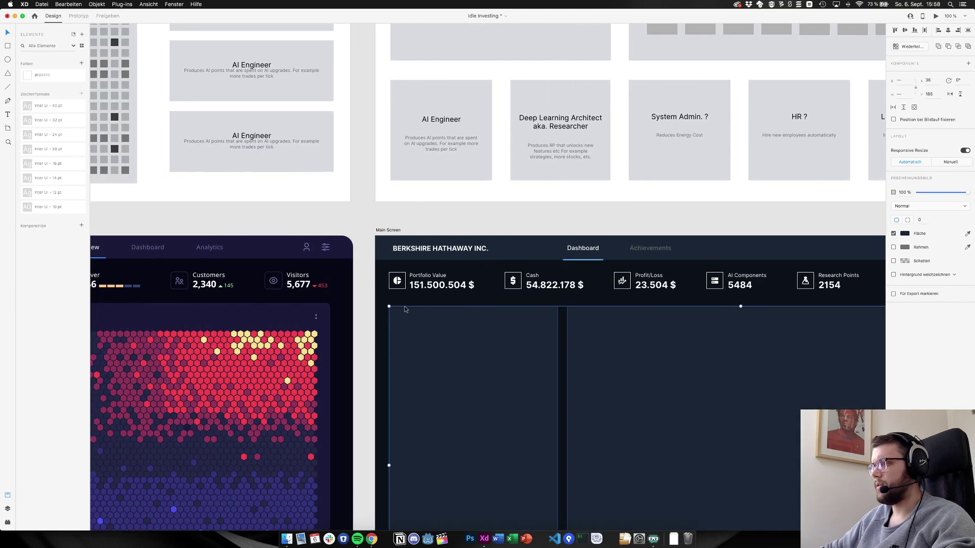
scroll(406, 309, right, 5)
scroll(405, 309, right, 1)
scroll(405, 309, left, 1)
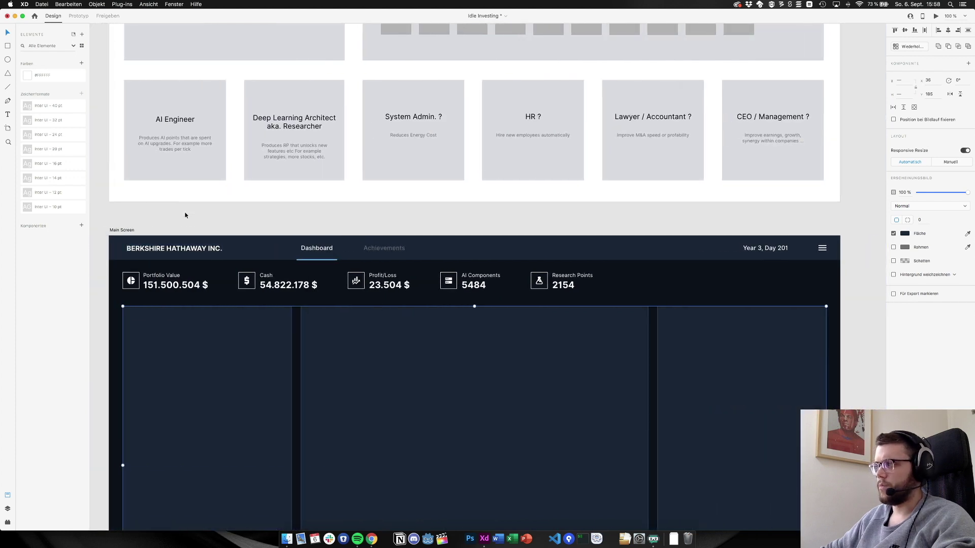
scroll(203, 218, left, 5)
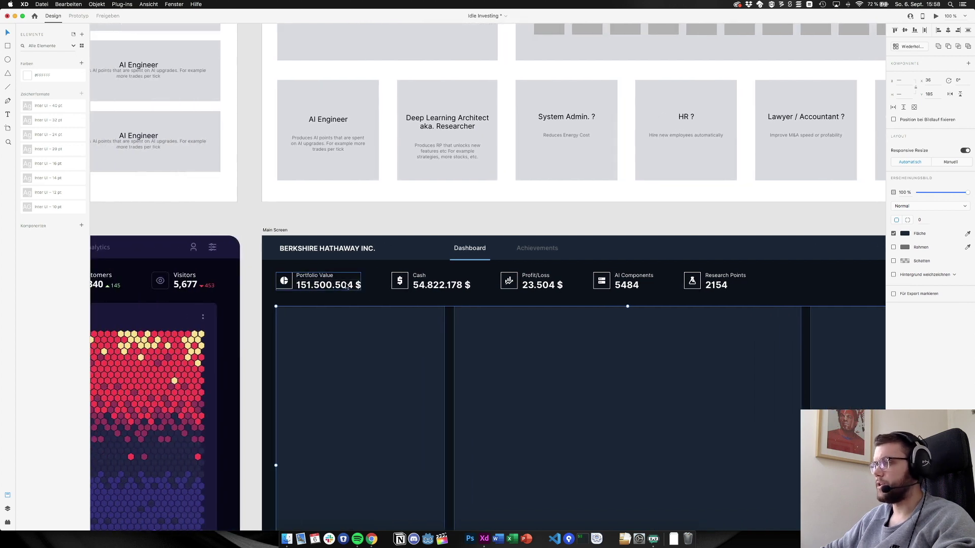
scroll(479, 341, right, 5)
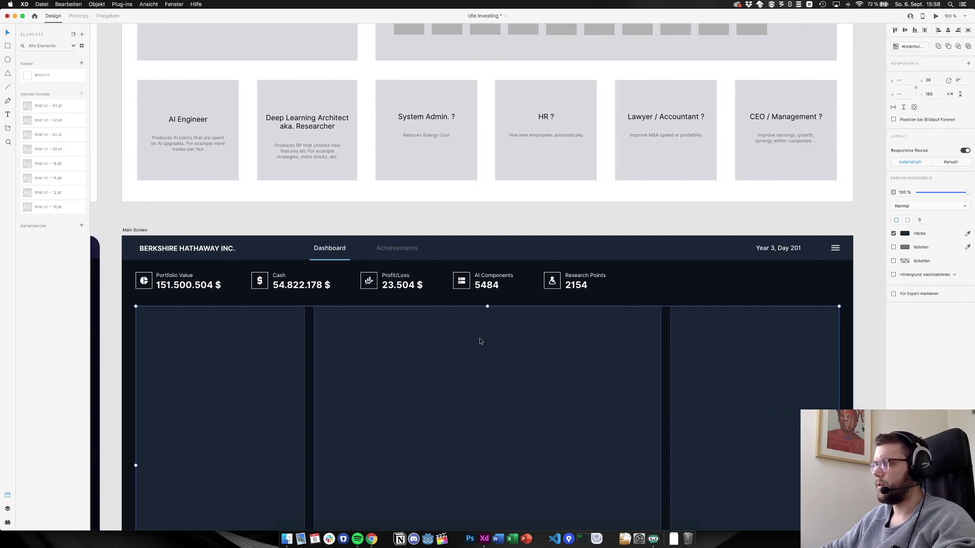
scroll(479, 341, left, 10)
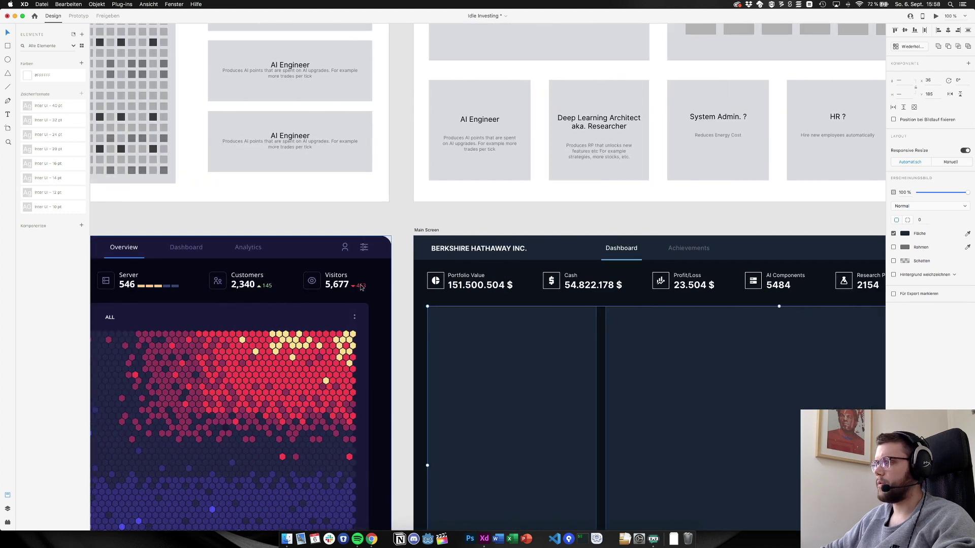
scroll(264, 289, left, 15)
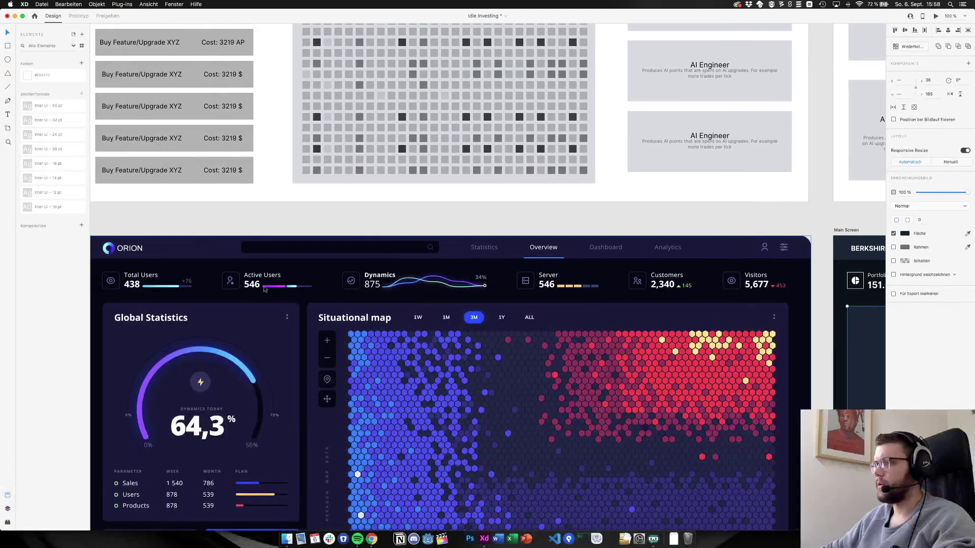
scroll(264, 289, right, 1)
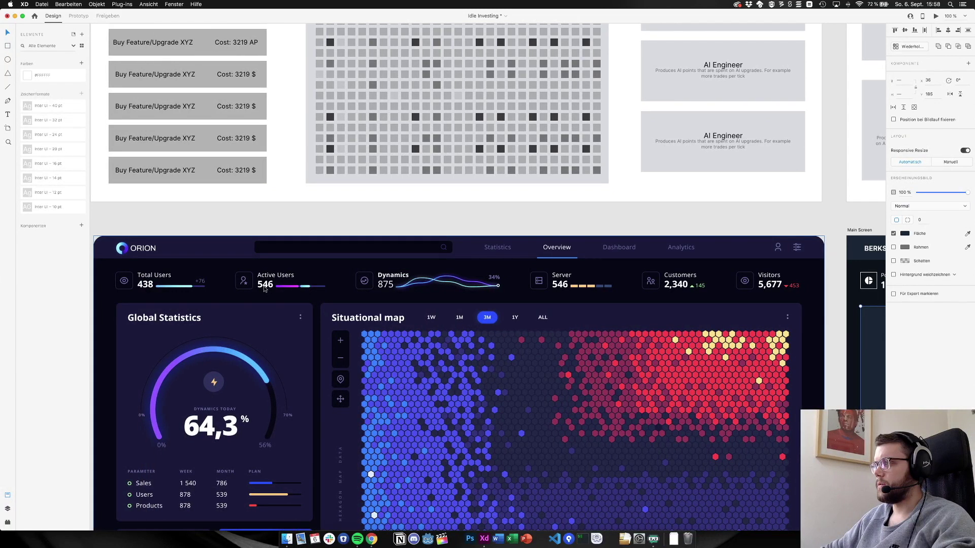
scroll(264, 290, right, 20)
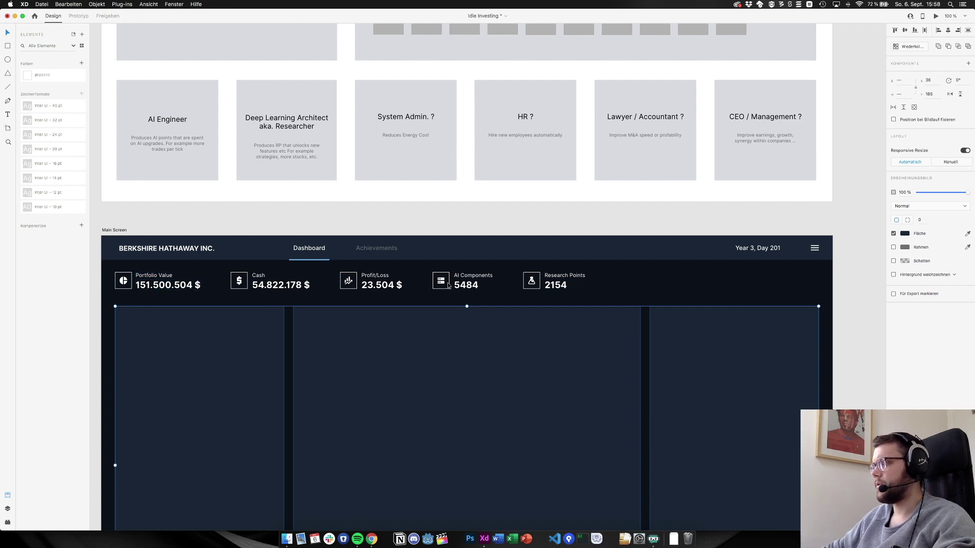
Move the AI Components and Research Points groups together to the far end of the stat row, flush with the last panel's outer edge
click(470, 282)
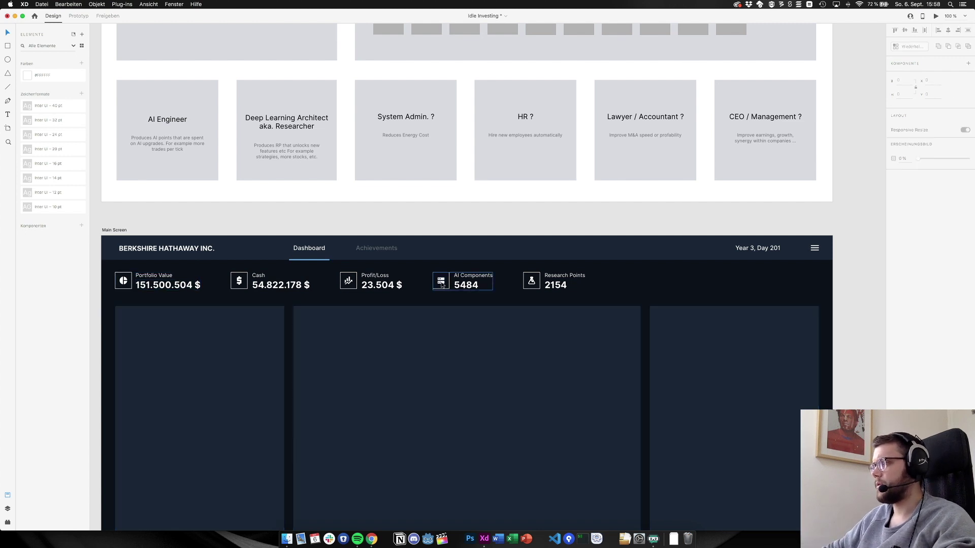
shift+click(533, 282)
drag(533, 283, 764, 282)
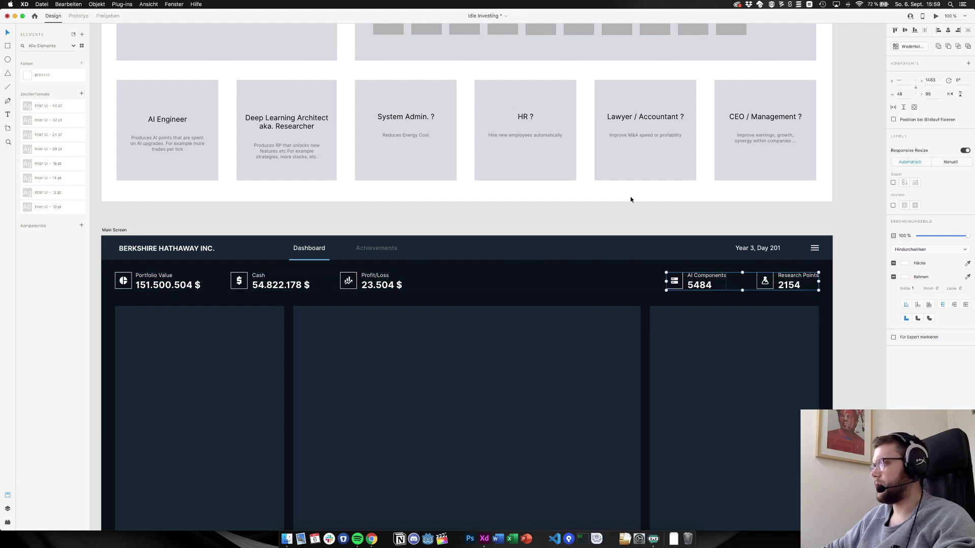
click(553, 217)
scroll(525, 220, down, 3)
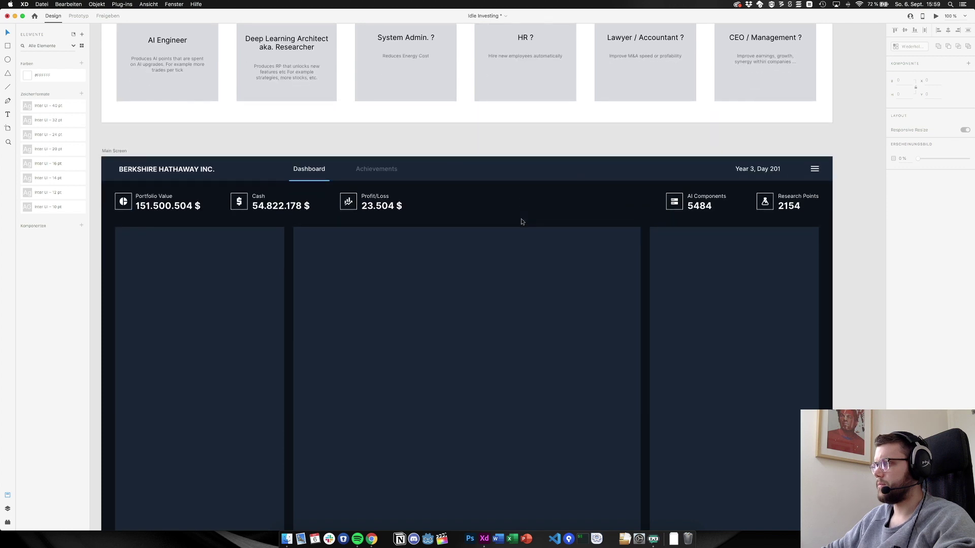
scroll(521, 222, left, 5)
scroll(521, 222, right, 4)
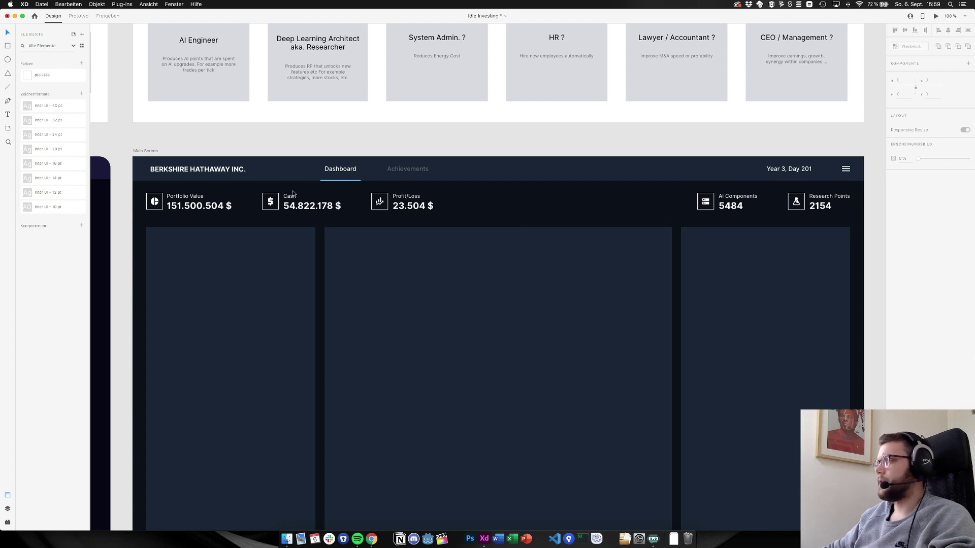
Try to round the corners of the first dashboard panel on the Main Screen
click(186, 259)
scroll(185, 258, up, 5)
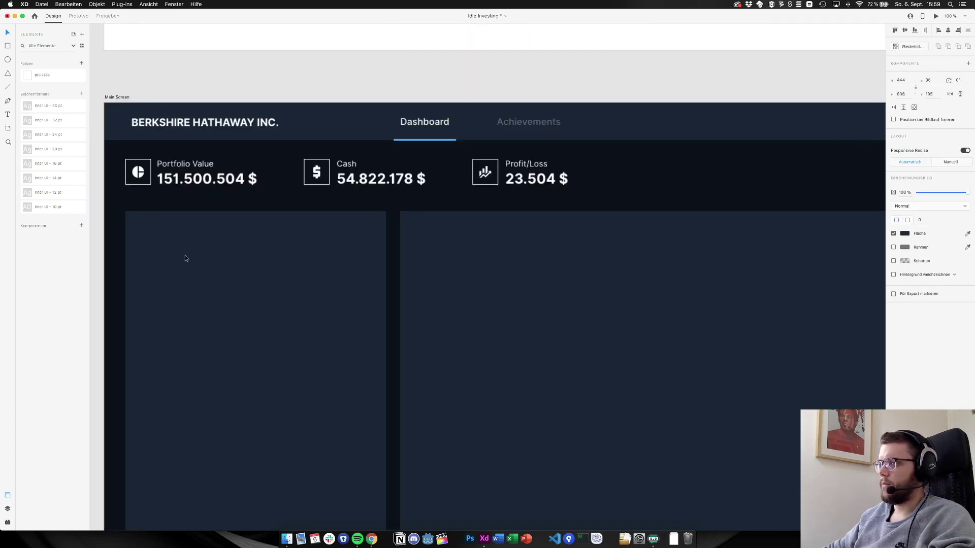
scroll(186, 259, down, 5)
scroll(172, 246, left, 2)
click(146, 235)
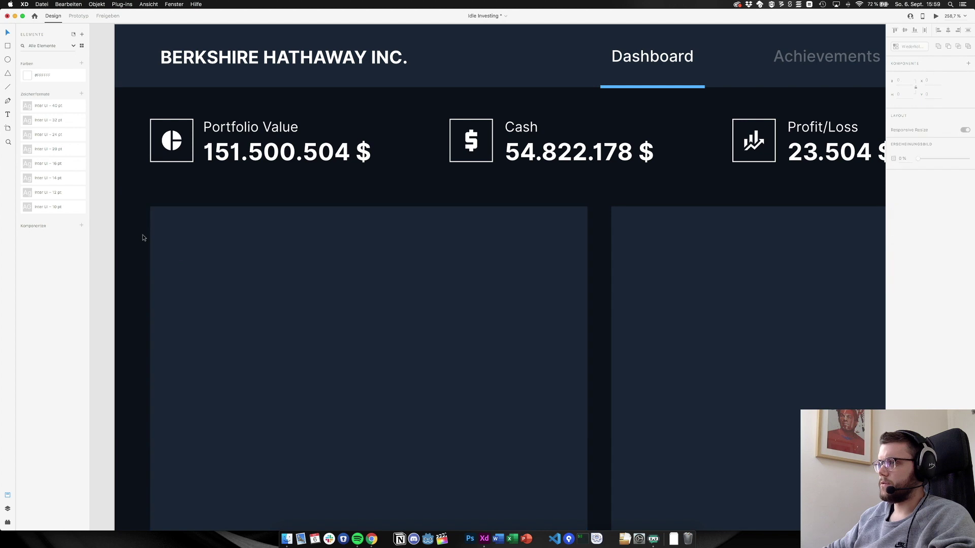
scroll(139, 221, up, 5)
scroll(138, 220, up, 5)
scroll(196, 163, up, 2)
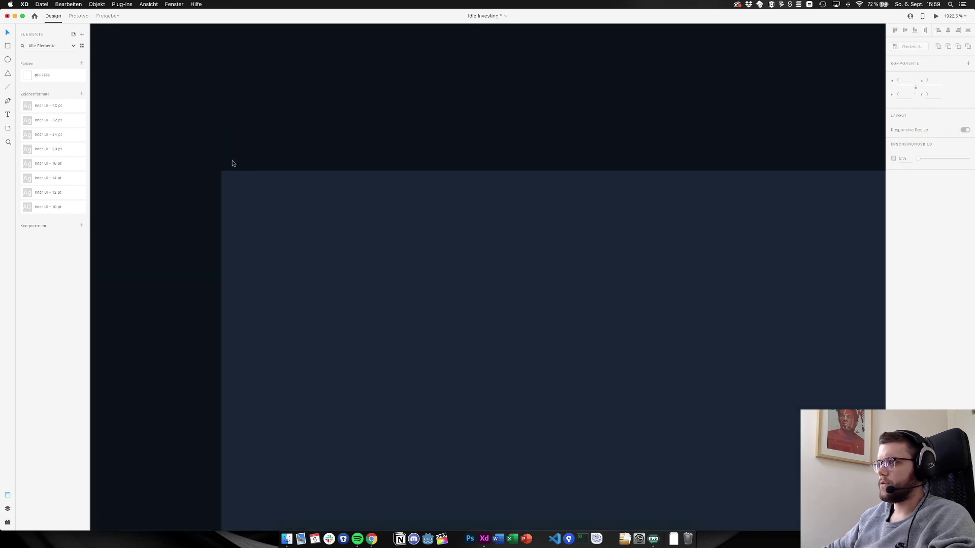
click(252, 193)
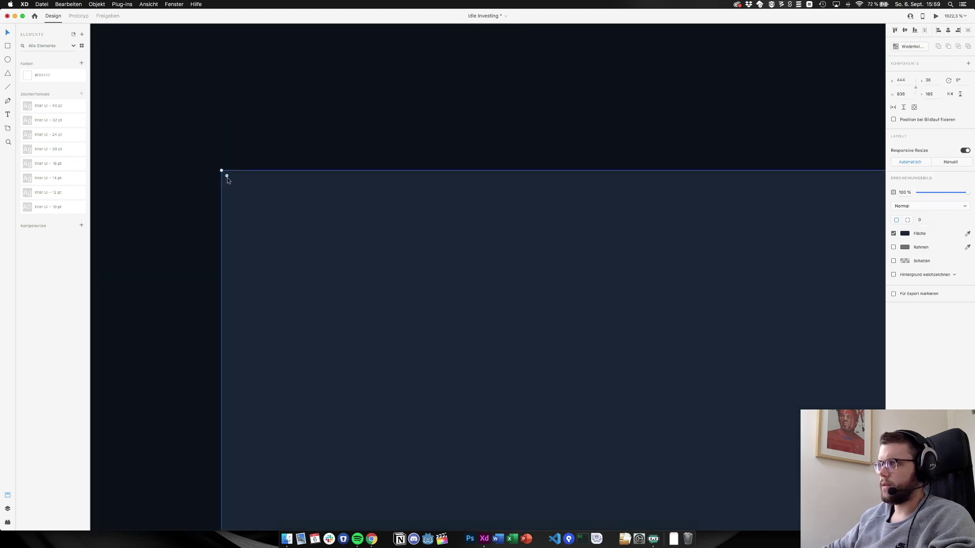
drag(227, 177, 109, 161)
drag(39, 103, 39, 103)
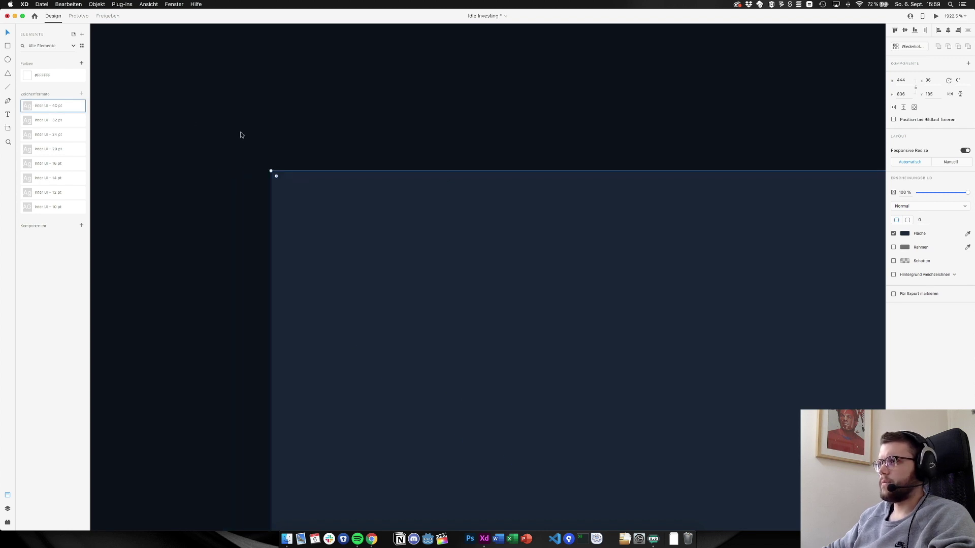
key(Escape)
key(super+1)
Round the corners of the Portfolio Value icon's square frame to a radius of 3
scroll(454, 302, right, 5)
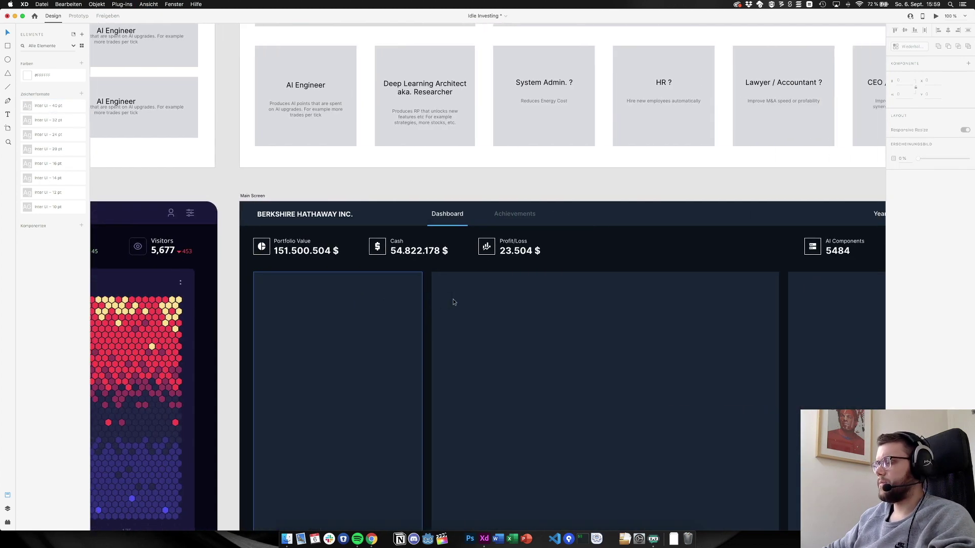
scroll(305, 228, up, 10)
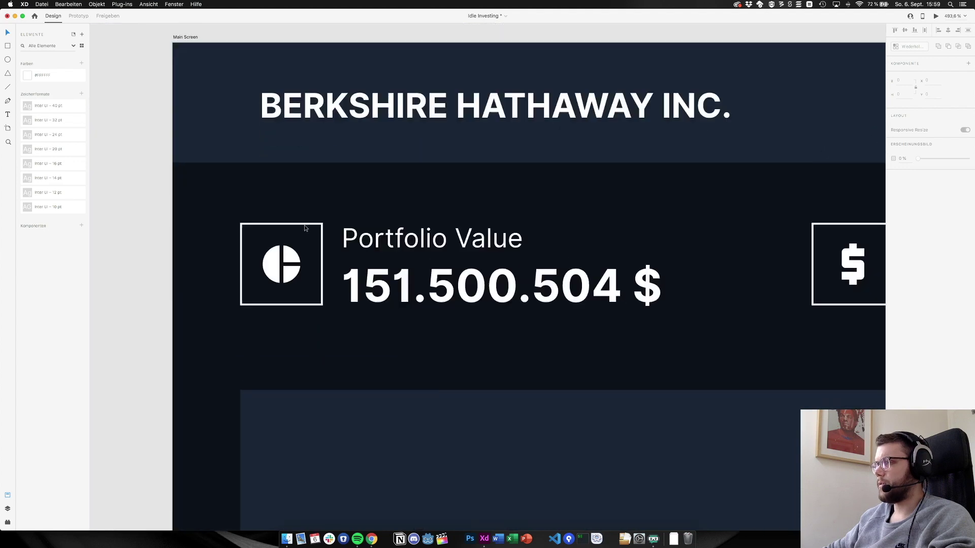
click(306, 228)
click(307, 228)
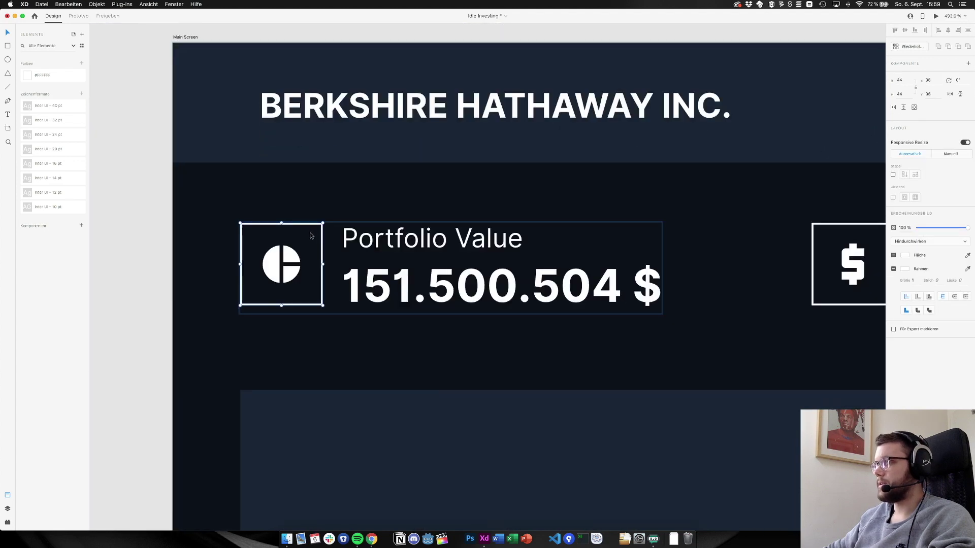
scroll(307, 239, up, 3)
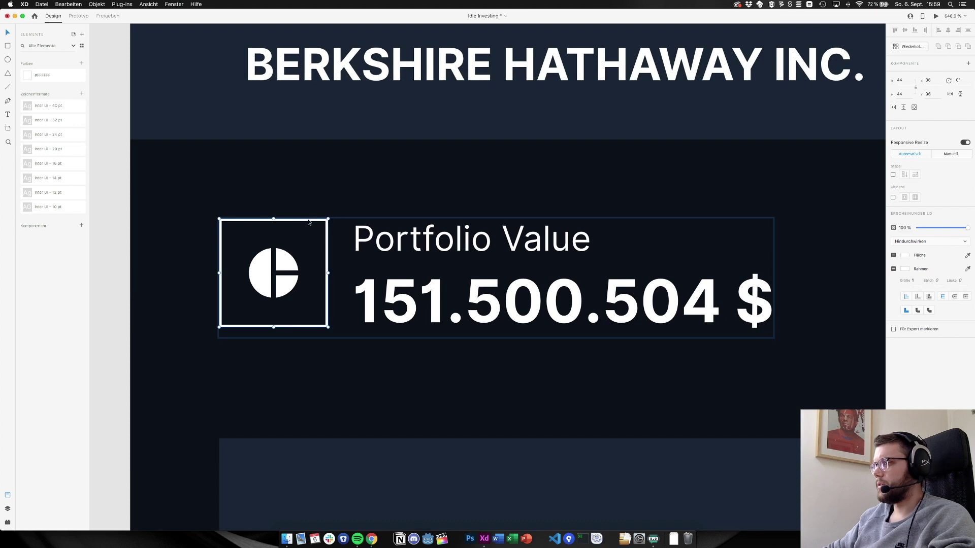
double_click(308, 224)
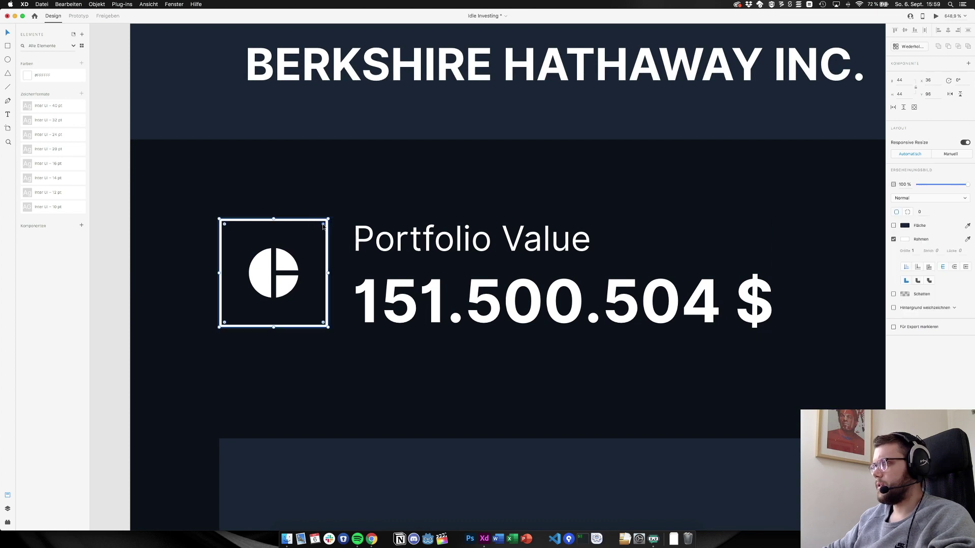
drag(323, 226, 322, 229)
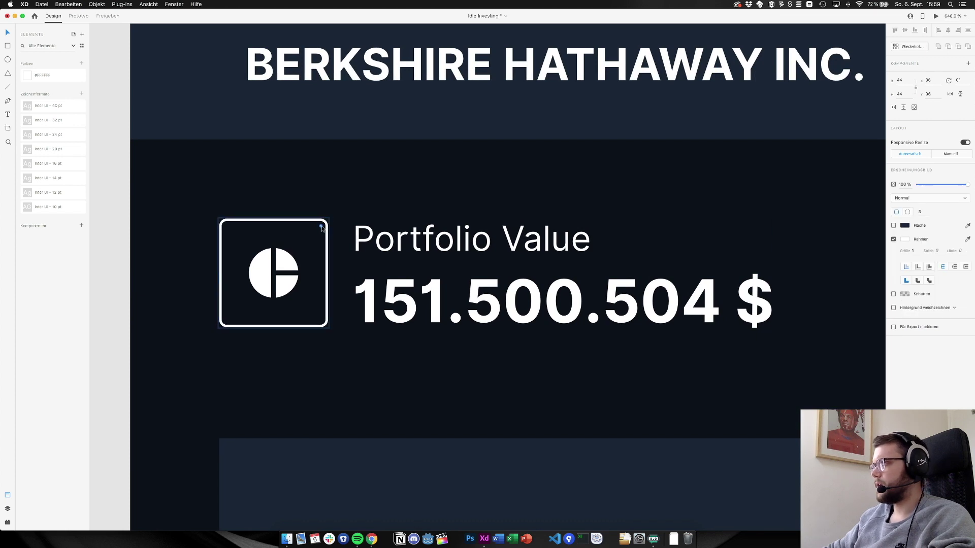
click(208, 242)
key(super+1)
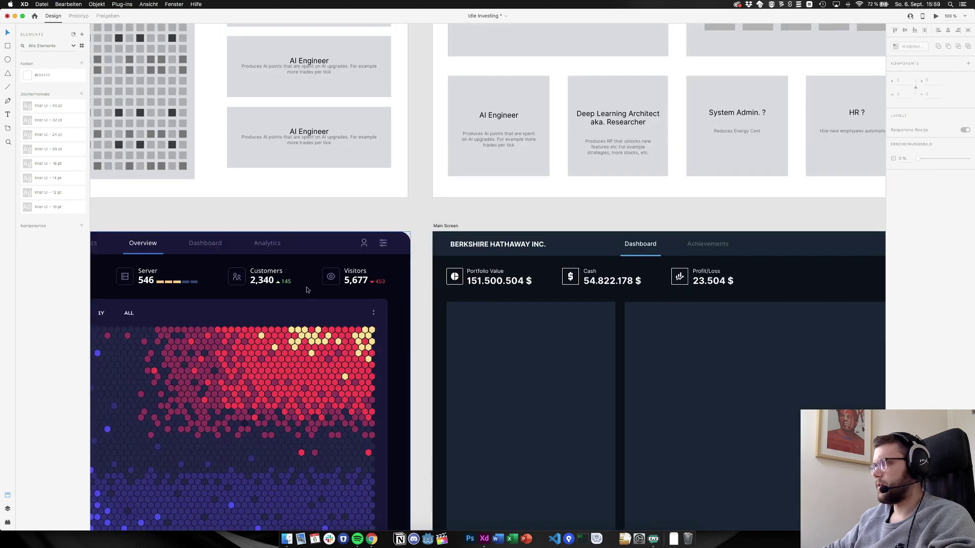
Increase the corner radius of the Portfolio Value icon's frame to 5
scroll(307, 290, right, 5)
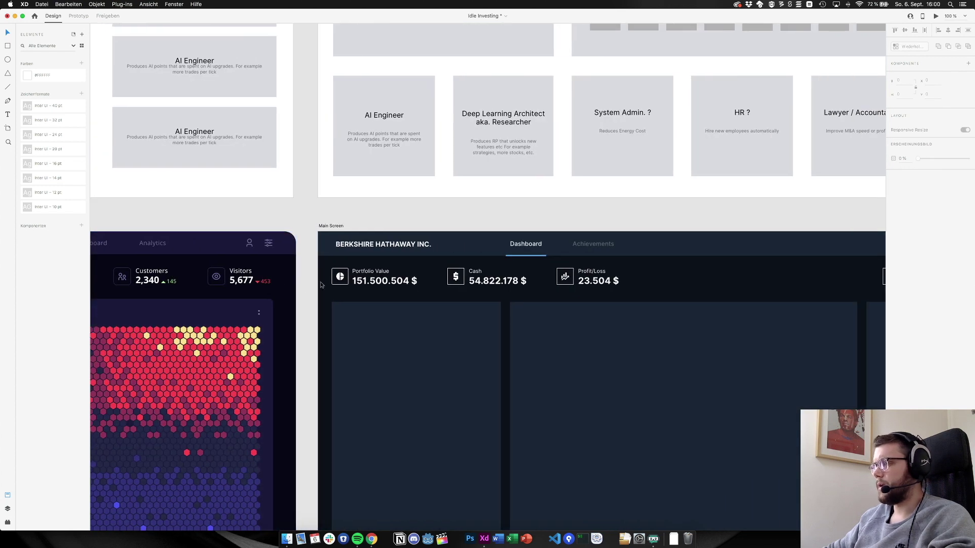
scroll(321, 285, up, 15)
click(364, 209)
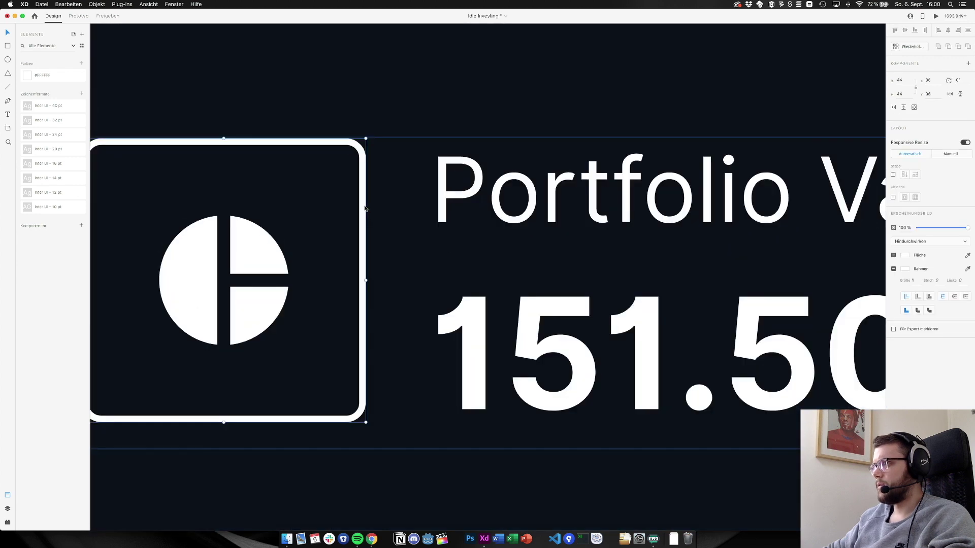
double_click(363, 208)
drag(348, 159, 342, 163)
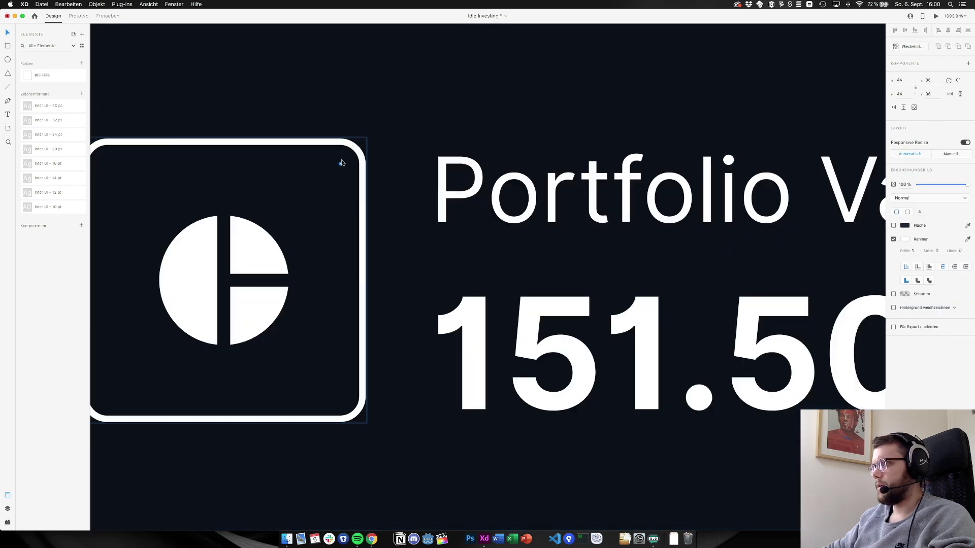
key(super+1)
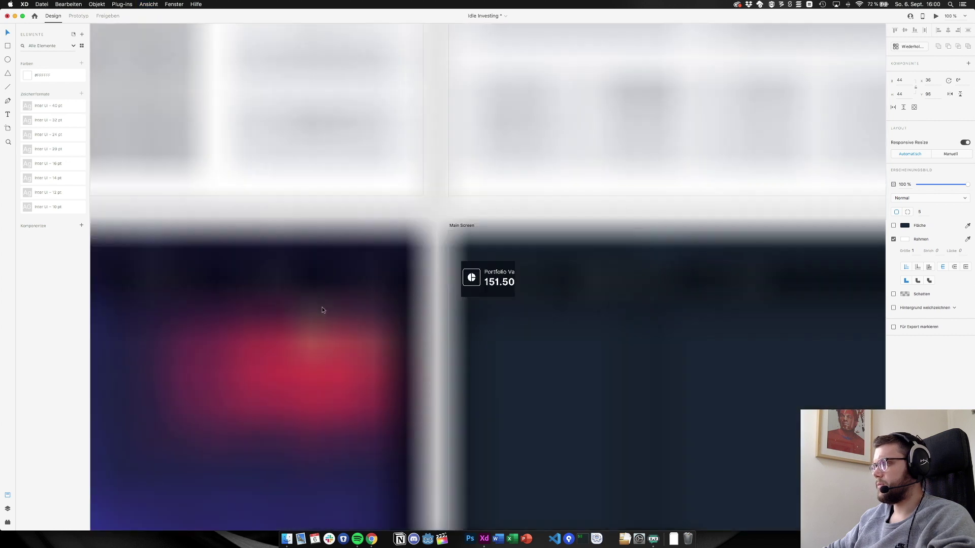
Compare the first dashboard panel with the reference dashboard and set its corner radius to 5
click(485, 318)
scroll(479, 323, right, 3)
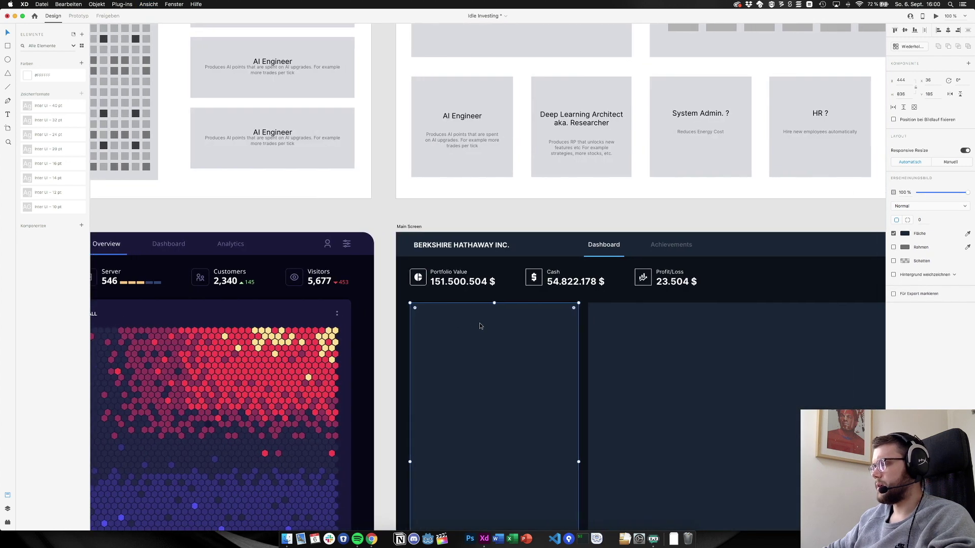
scroll(480, 323, up, 5)
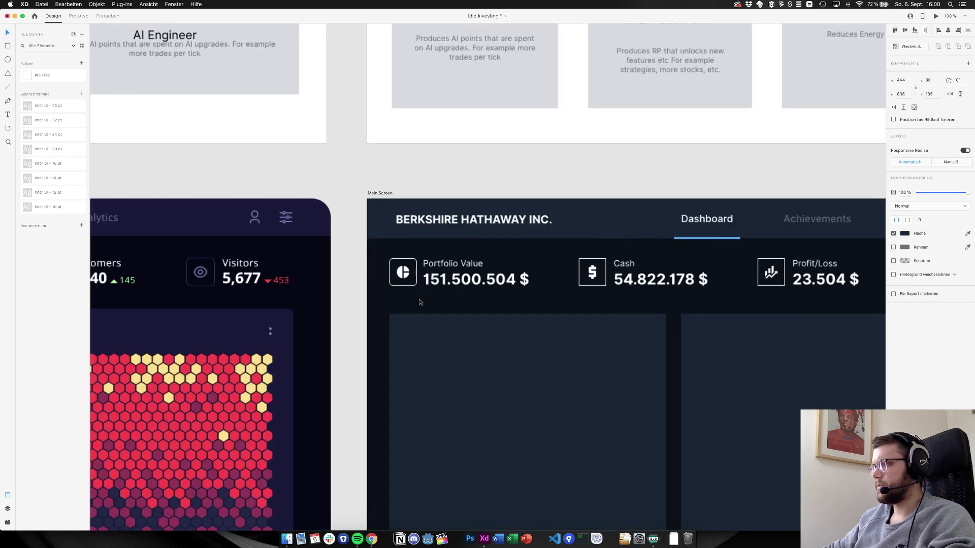
scroll(406, 310, left, 5)
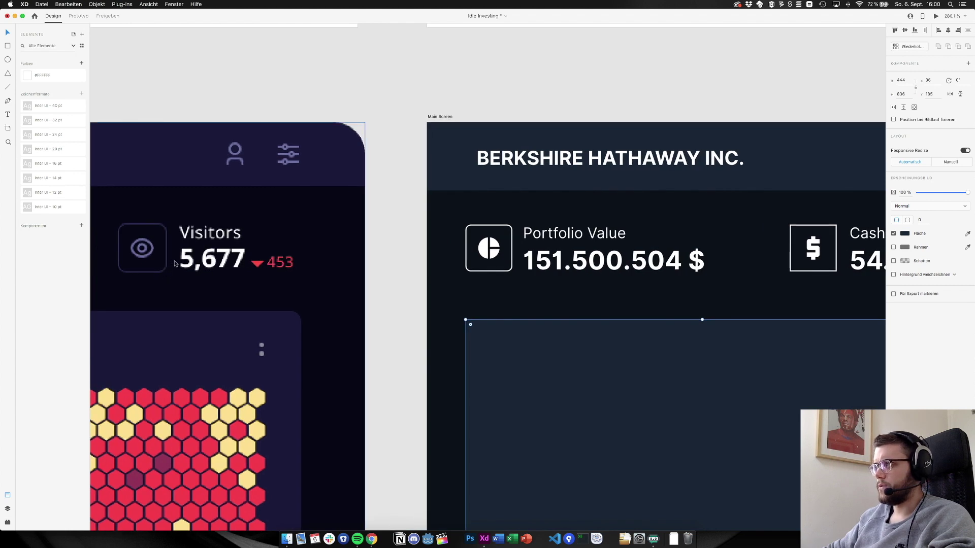
scroll(374, 293, down, 5)
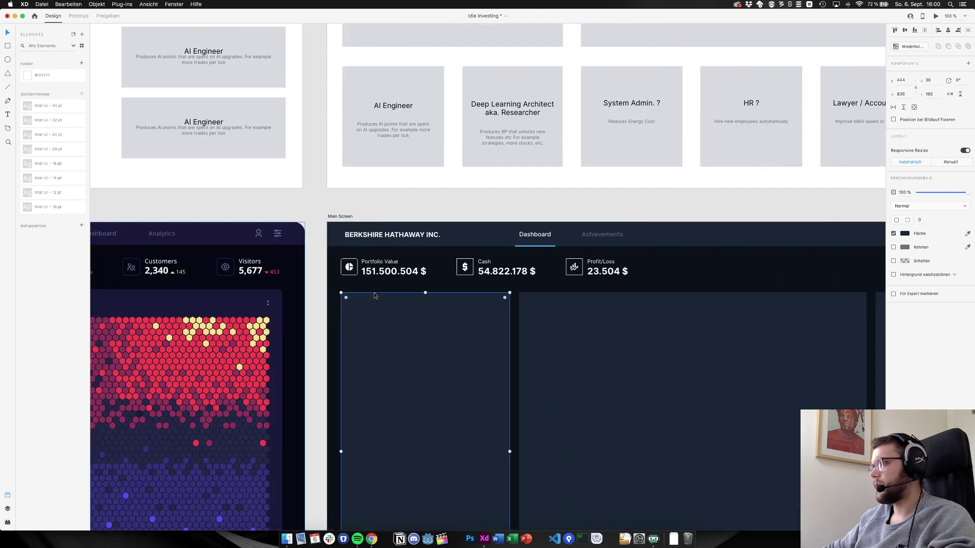
scroll(374, 296, right, 5)
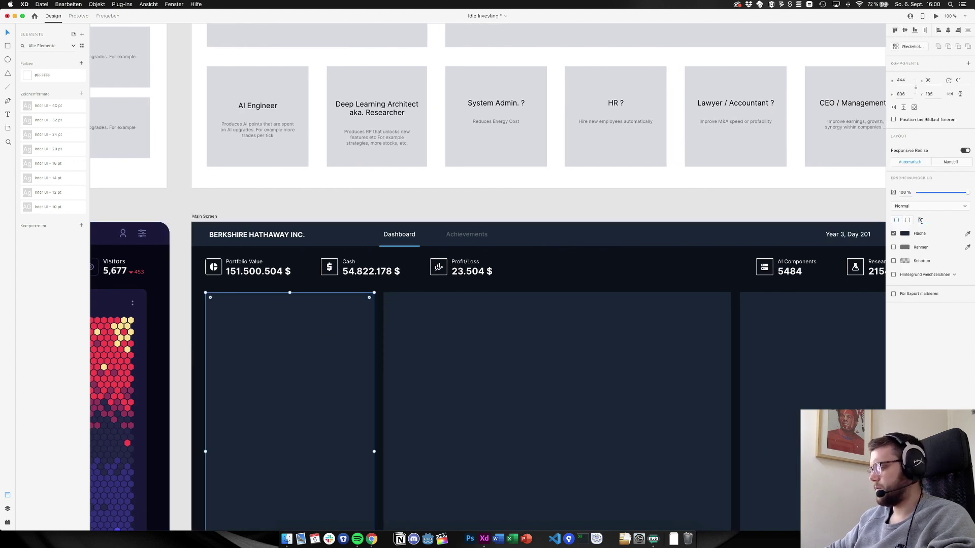
click(174, 303)
scroll(191, 310, up, 5)
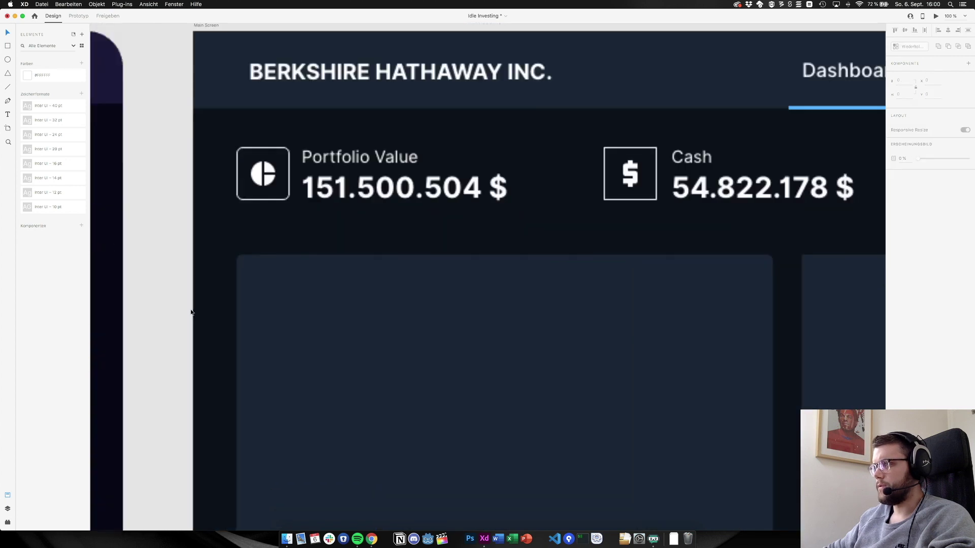
scroll(191, 311, up, 3)
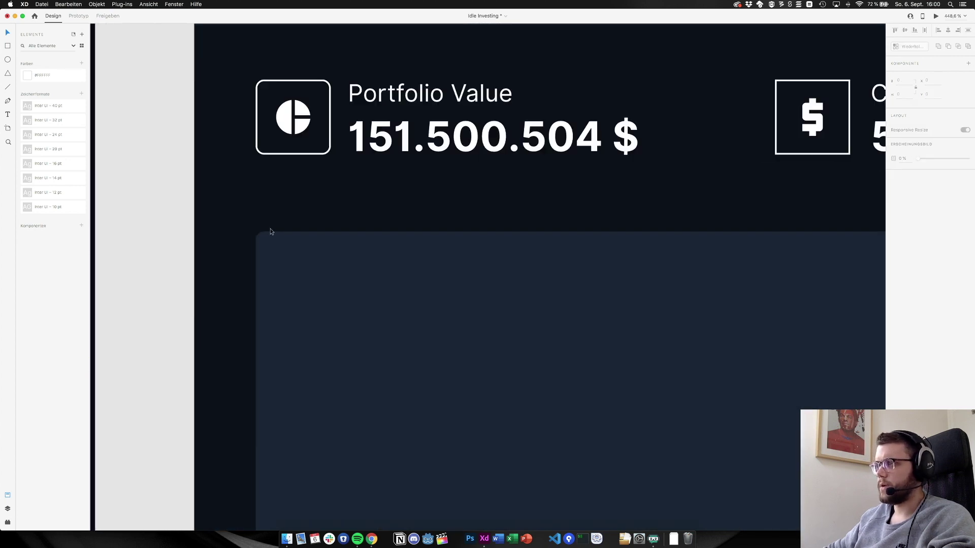
key(super+1)
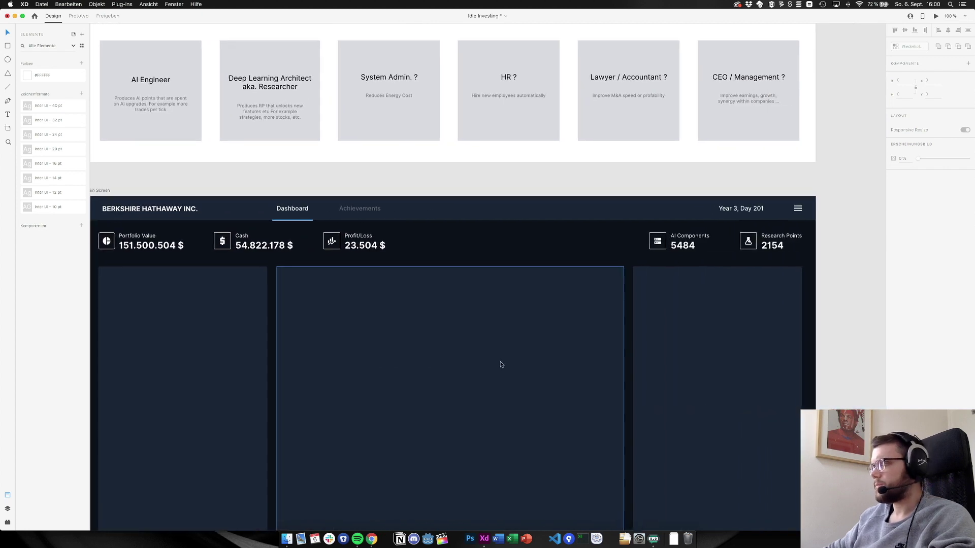
Set the corner radius of the square frame around the Cash stat's dollar icon to 5
scroll(500, 364, left, 1)
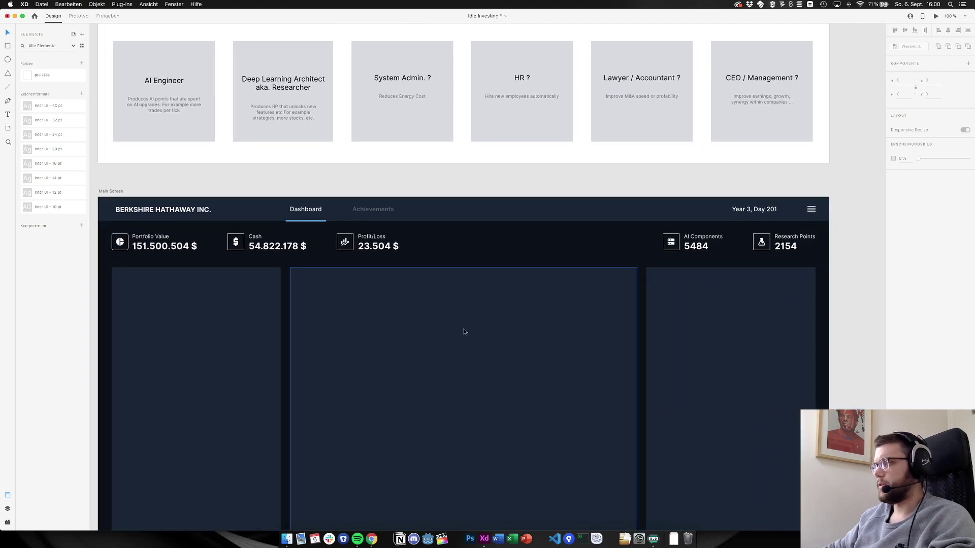
scroll(324, 264, left, 3)
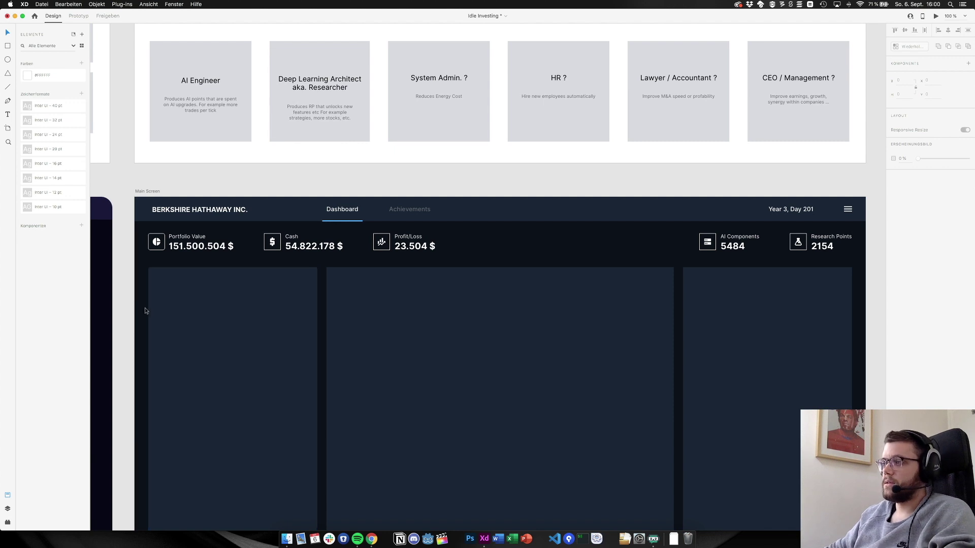
click(192, 252)
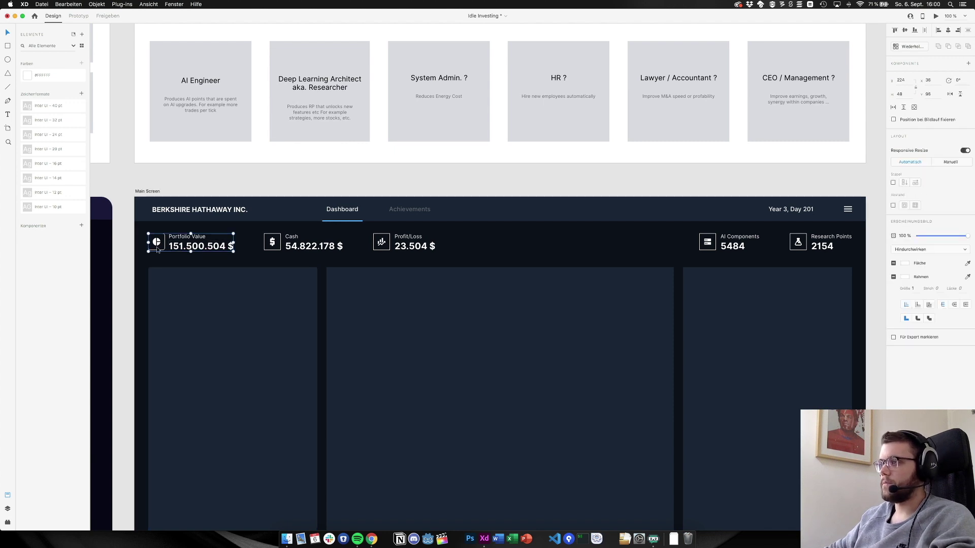
double_click(281, 242)
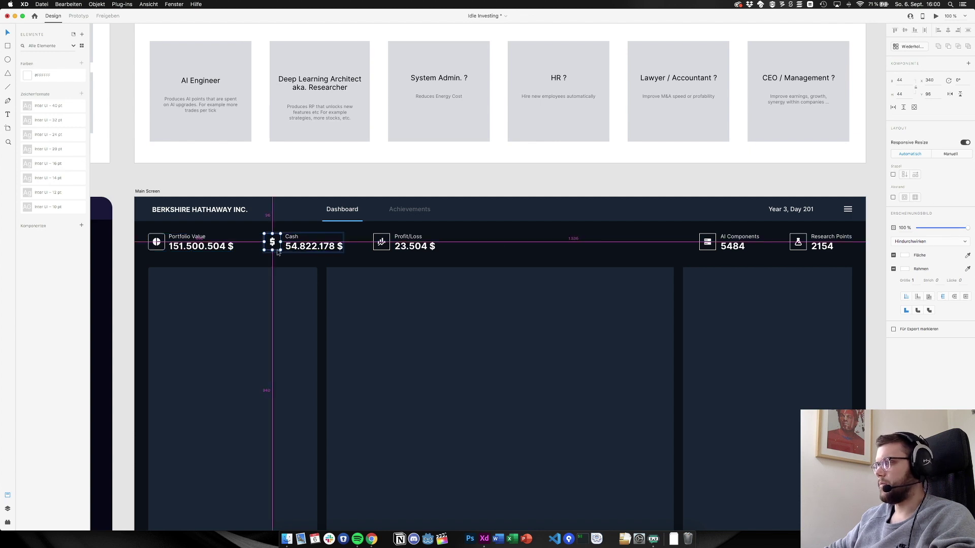
scroll(277, 248, up, 3)
click(326, 303)
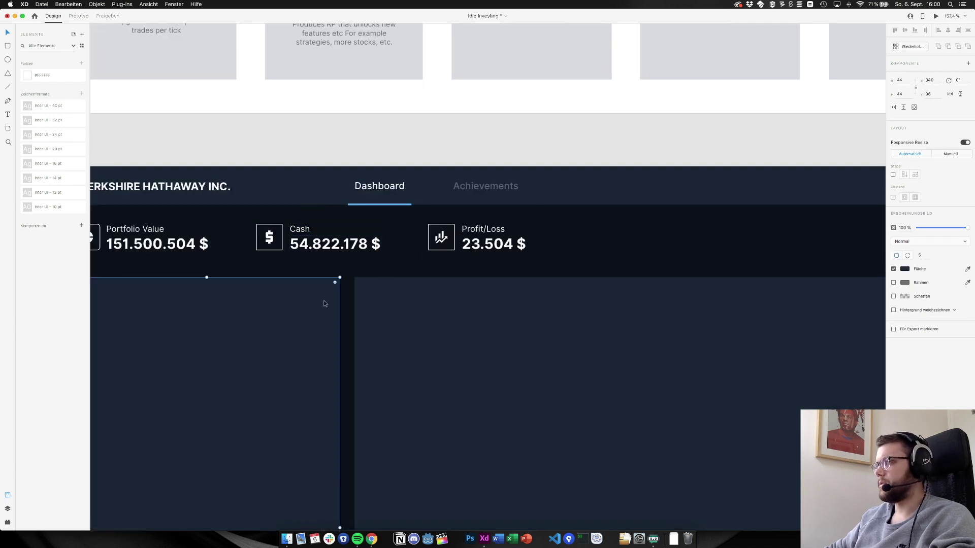
click(282, 232)
double_click(283, 232)
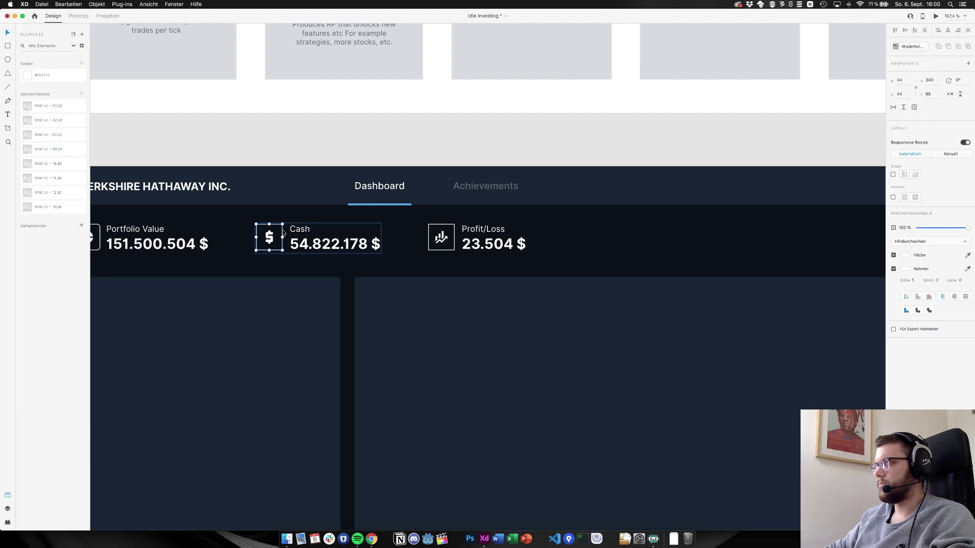
double_click(283, 233)
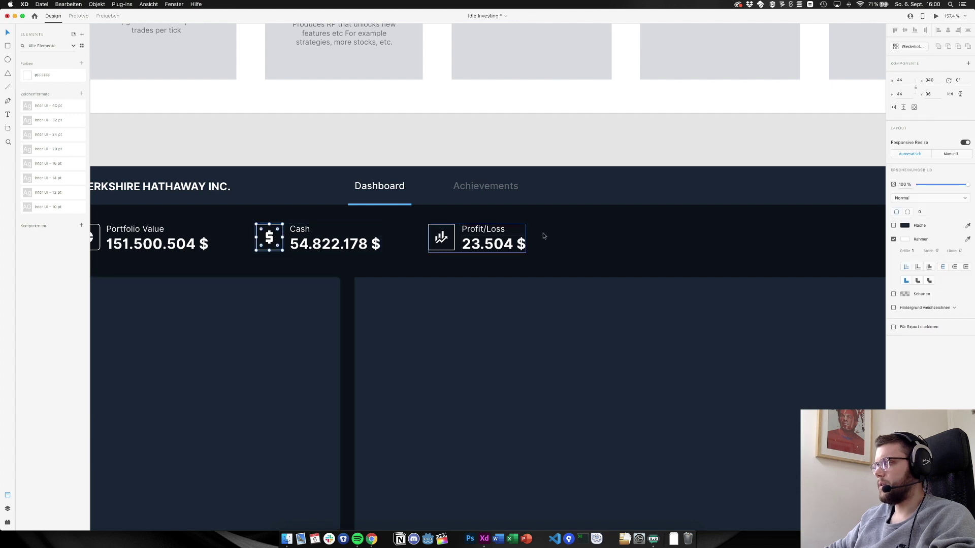
click(920, 212)
text(5)
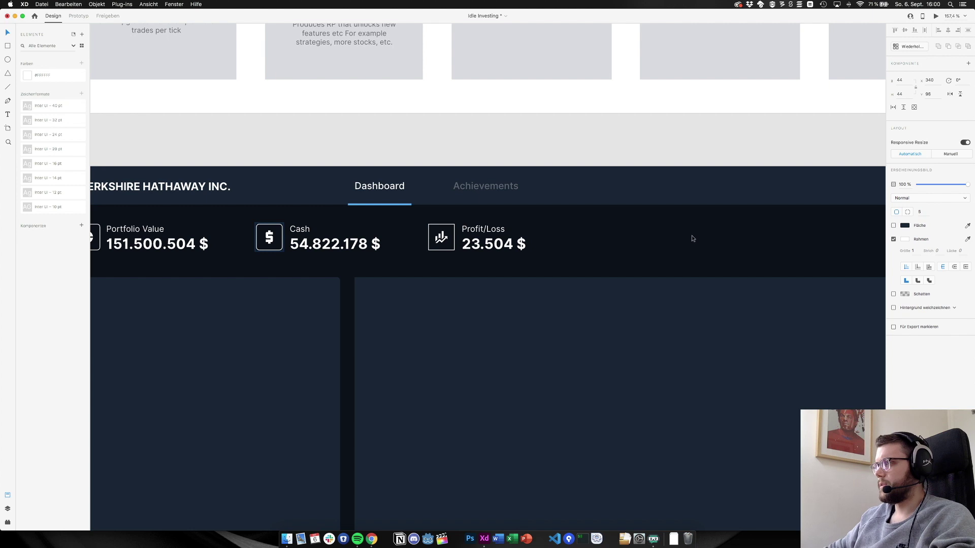
key(Return)
Set the corner radius of the square frame around the Profit/Loss stat's chart icon to 5
click(454, 231)
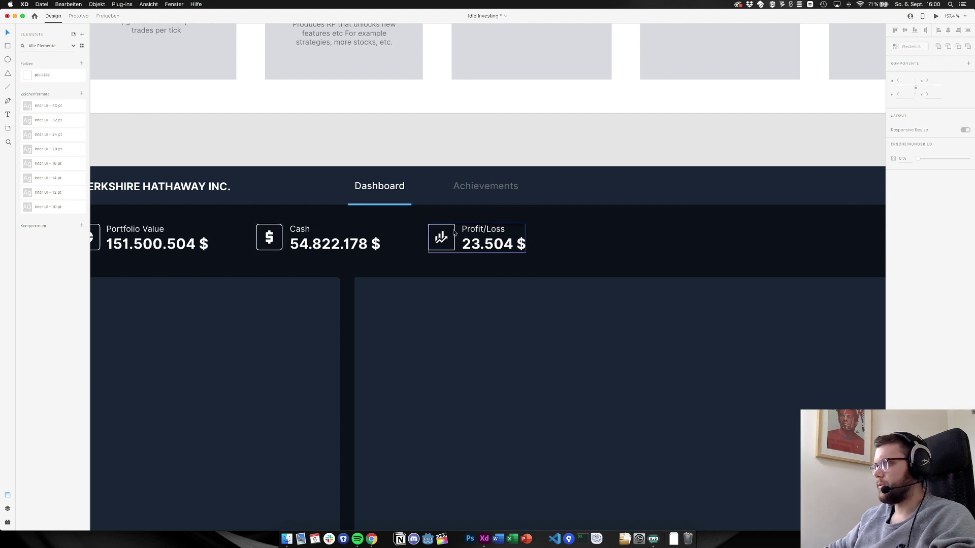
double_click(454, 231)
double_click(454, 231)
double_click(454, 233)
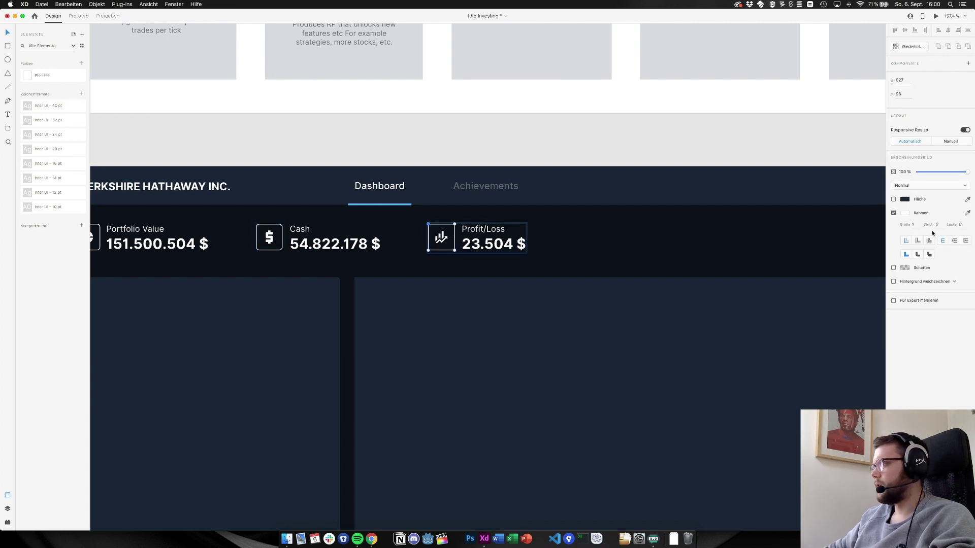
click(424, 283)
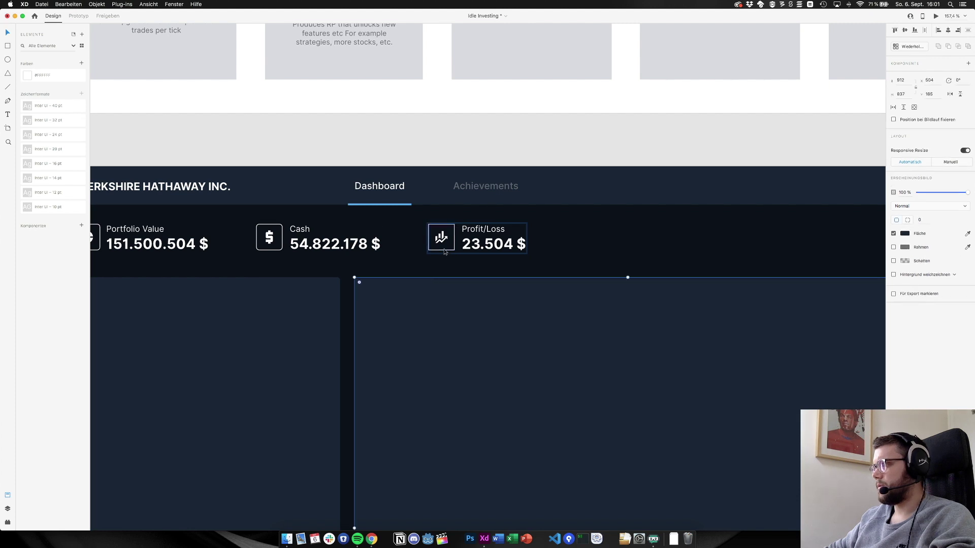
key(Escape)
double_click(443, 252)
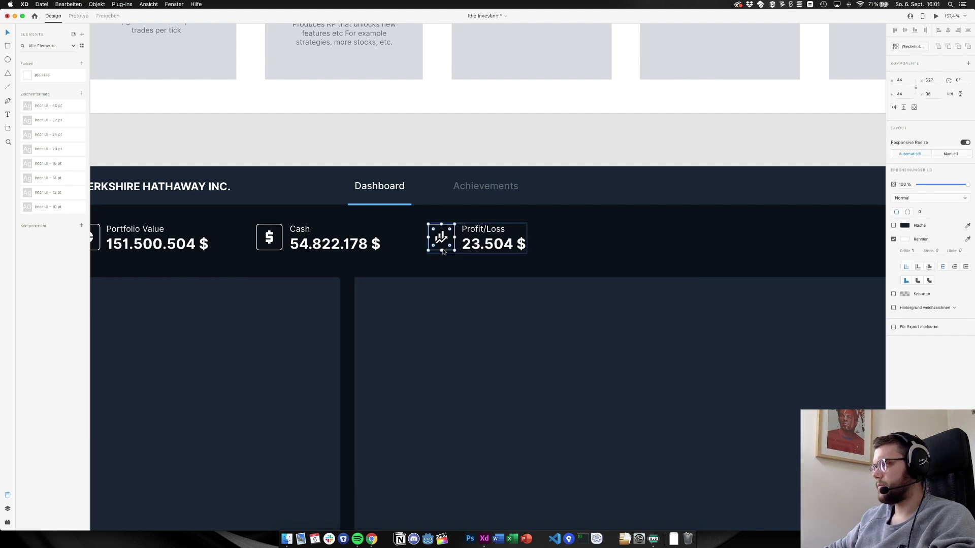
click(451, 268)
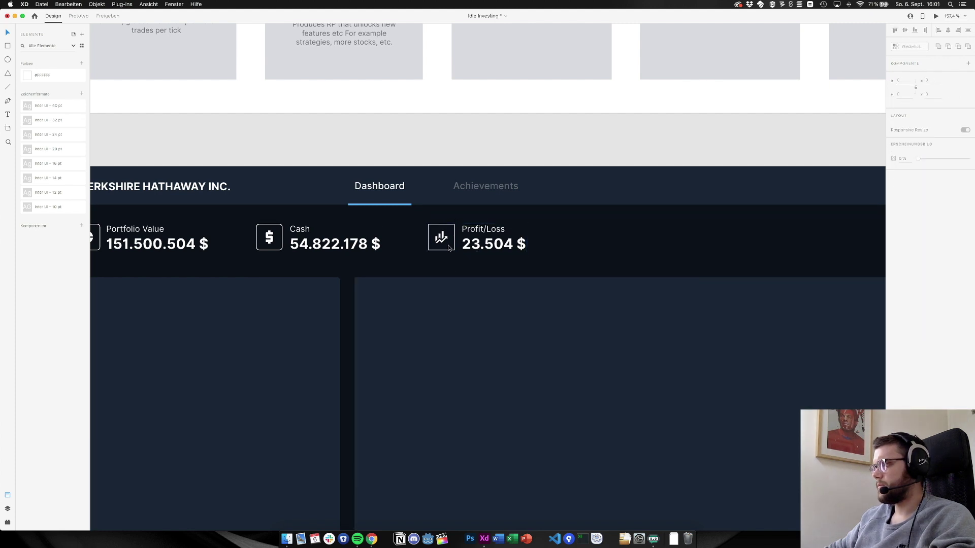
double_click(447, 252)
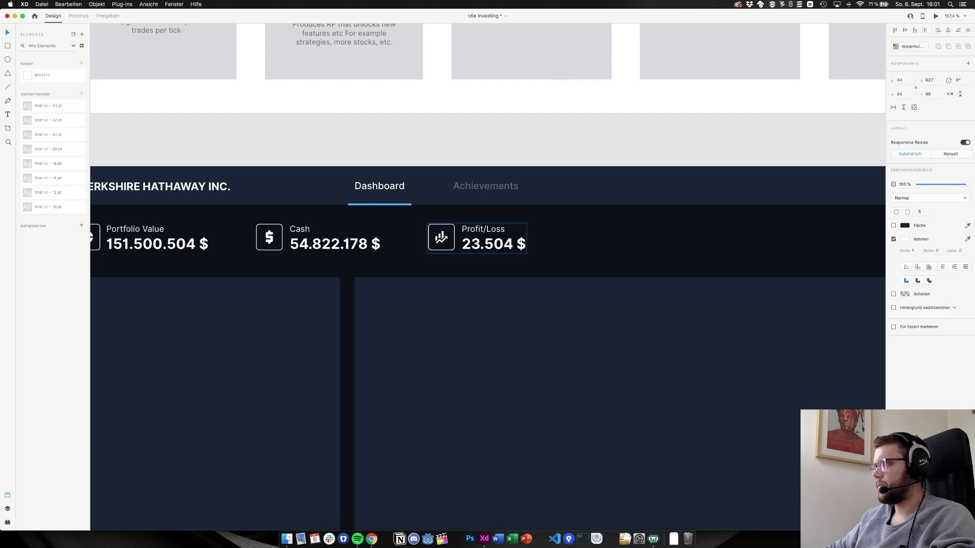
click(619, 132)
Set the corner radius of the square frame around the AI Components icon to 5
key(super+1)
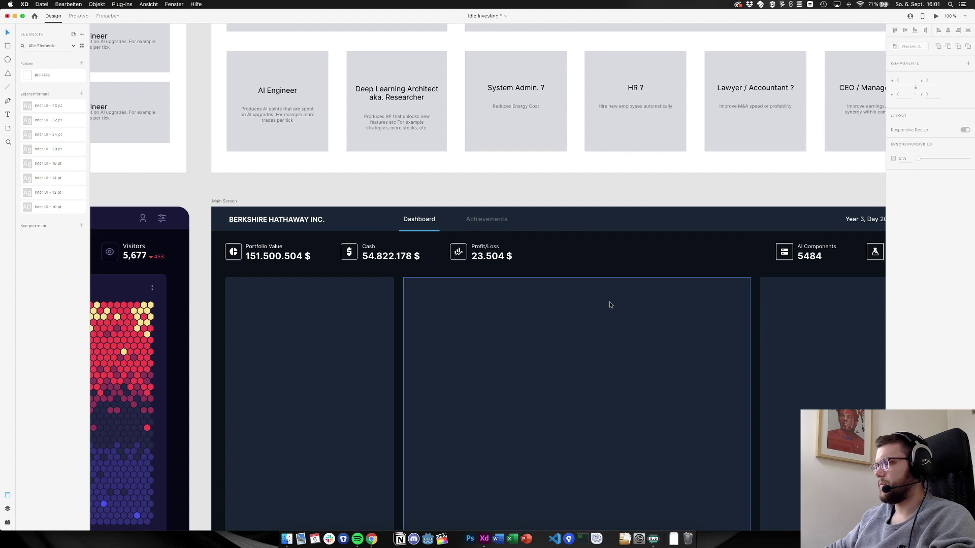
scroll(580, 309, right, 10)
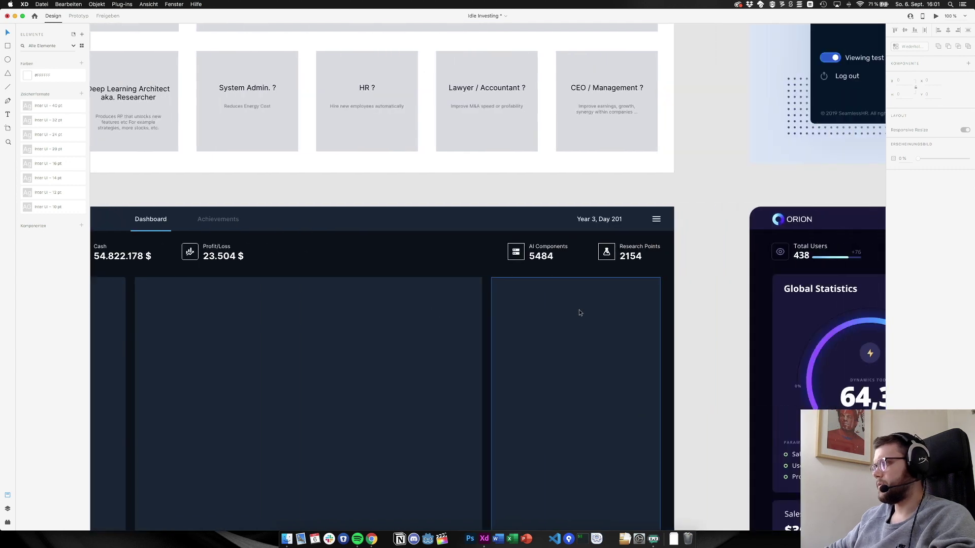
scroll(581, 284, up, 5)
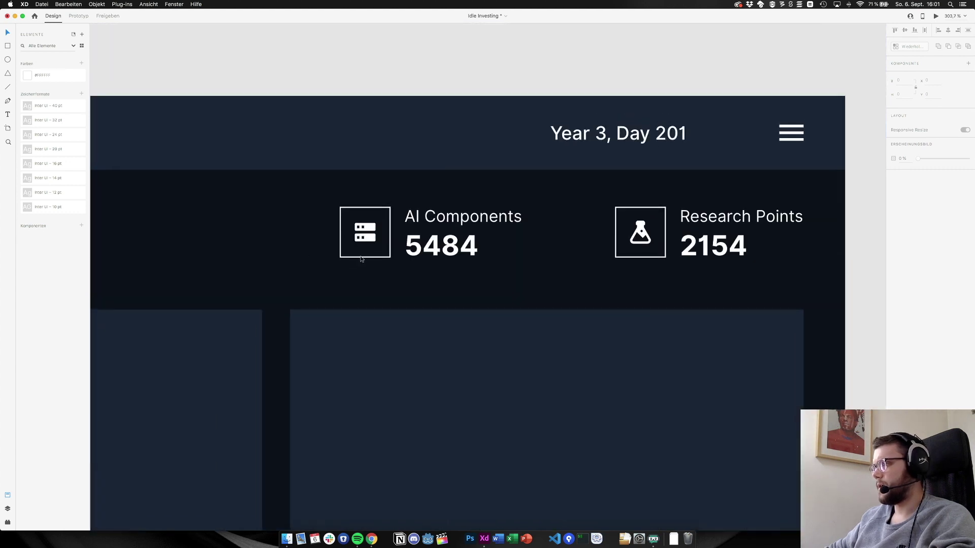
click(360, 261)
double_click(360, 261)
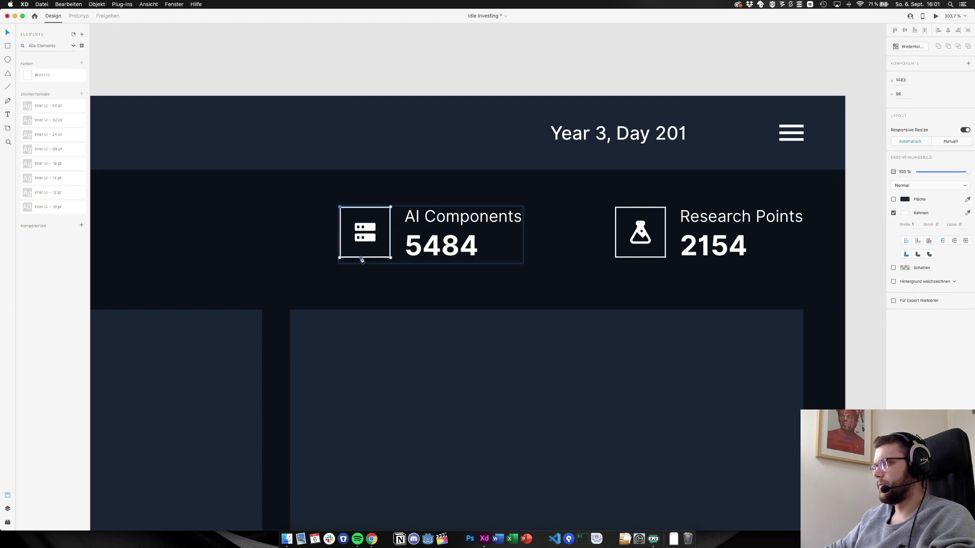
click(463, 346)
key(Escape)
click(386, 259)
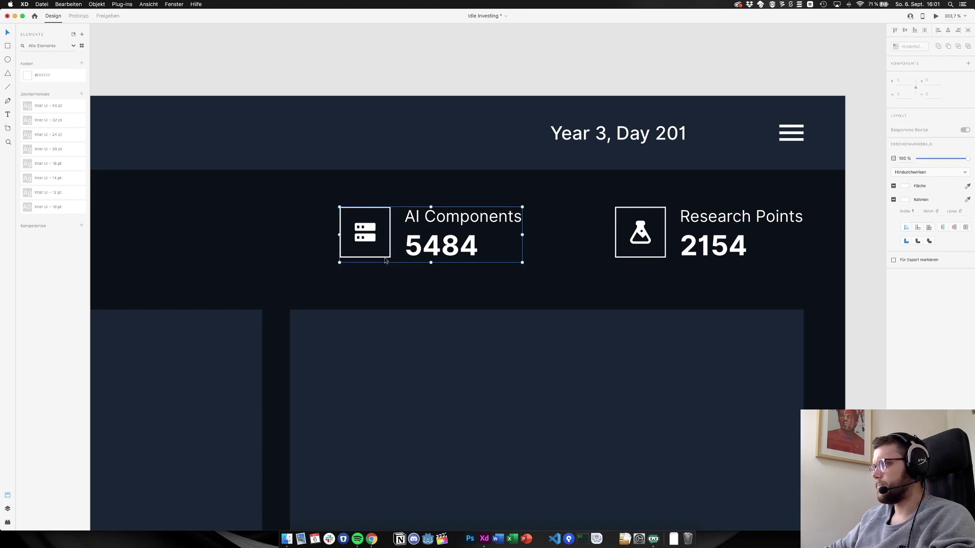
double_click(387, 259)
click(929, 211)
text(5)
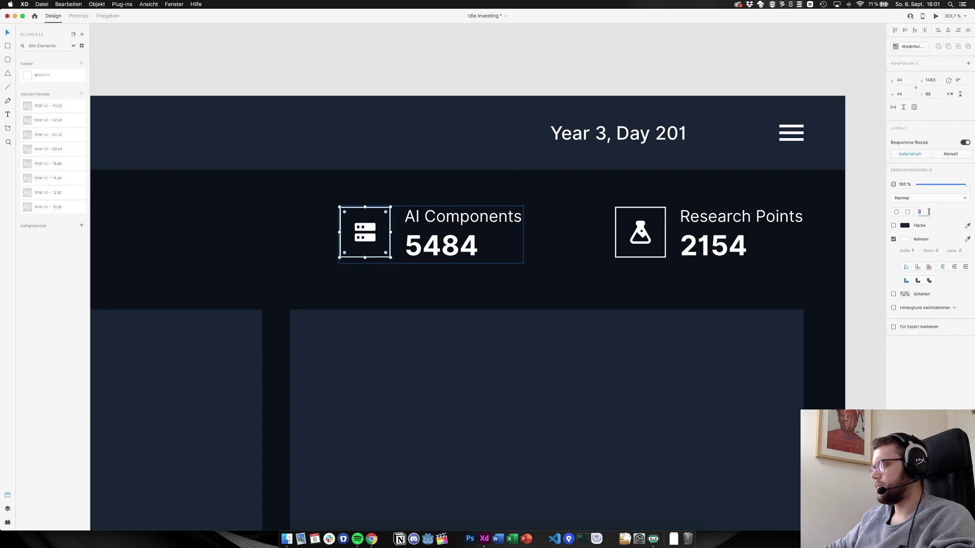
key(Return)
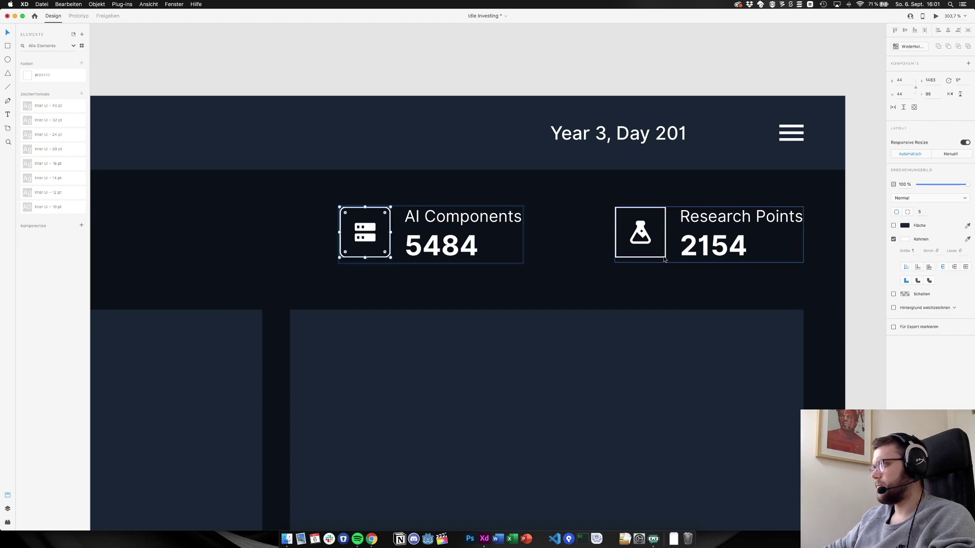
Set the corner radius of the square frame around the Research Points flask icon to 5
click(660, 260)
double_click(660, 260)
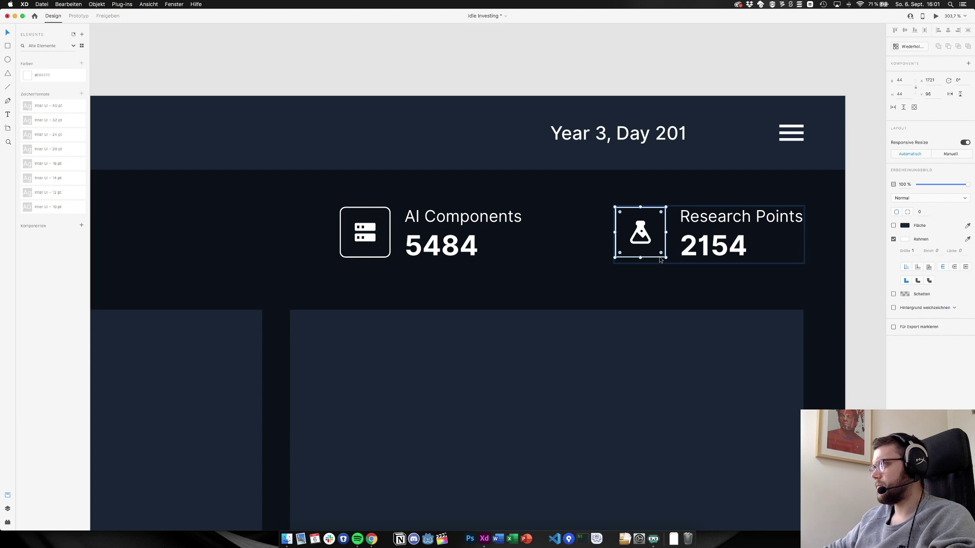
text(5)
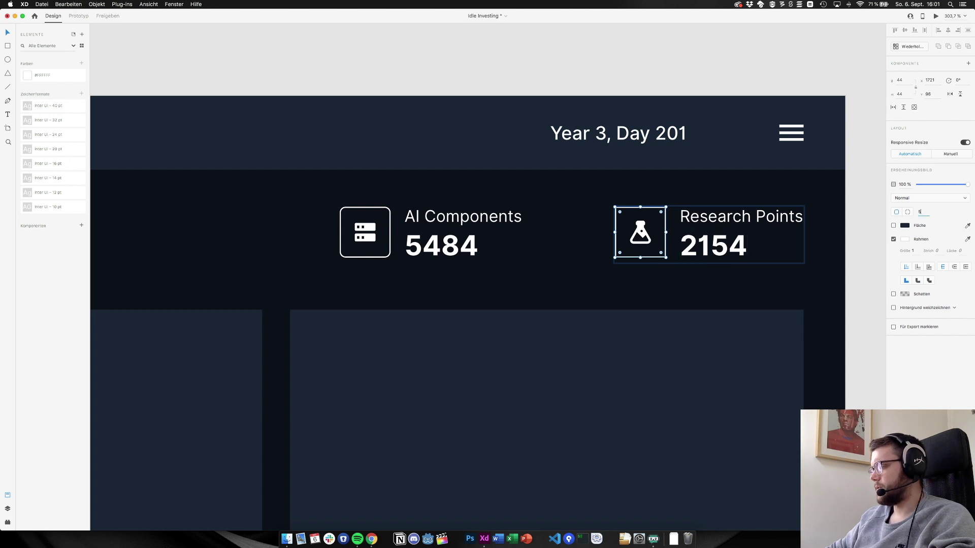
key(Return)
Set the corner radius of the middle and right dashboard panels to 5
click(612, 327)
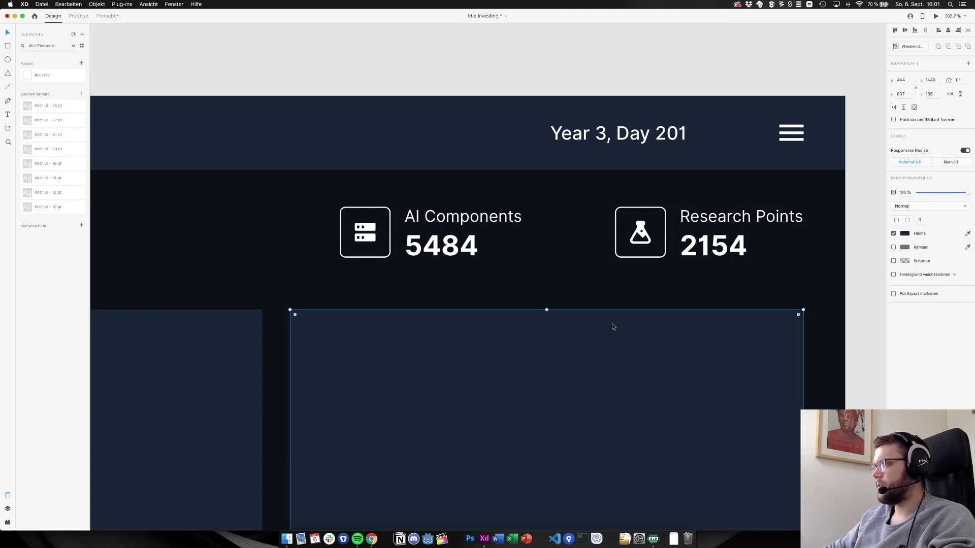
key(super+1)
scroll(524, 346, left, 5)
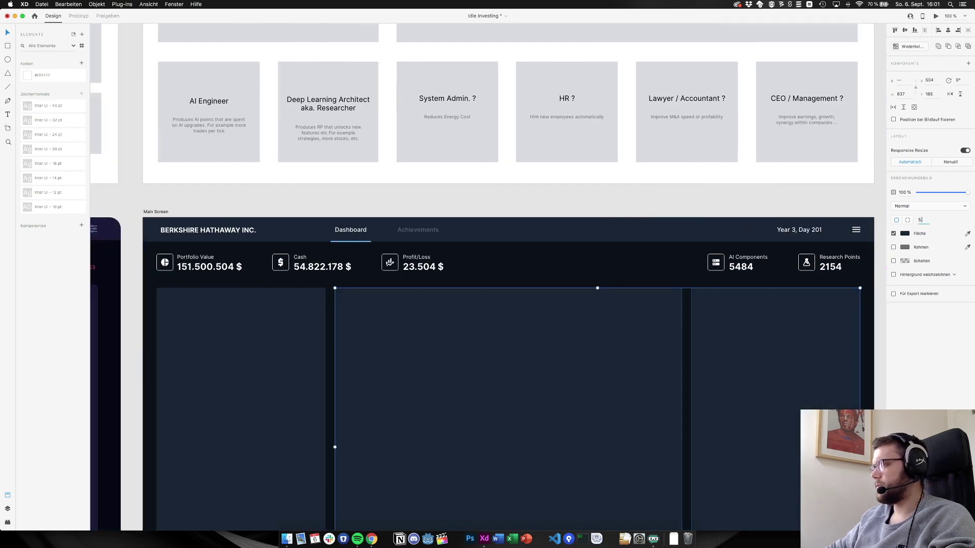
click(776, 190)
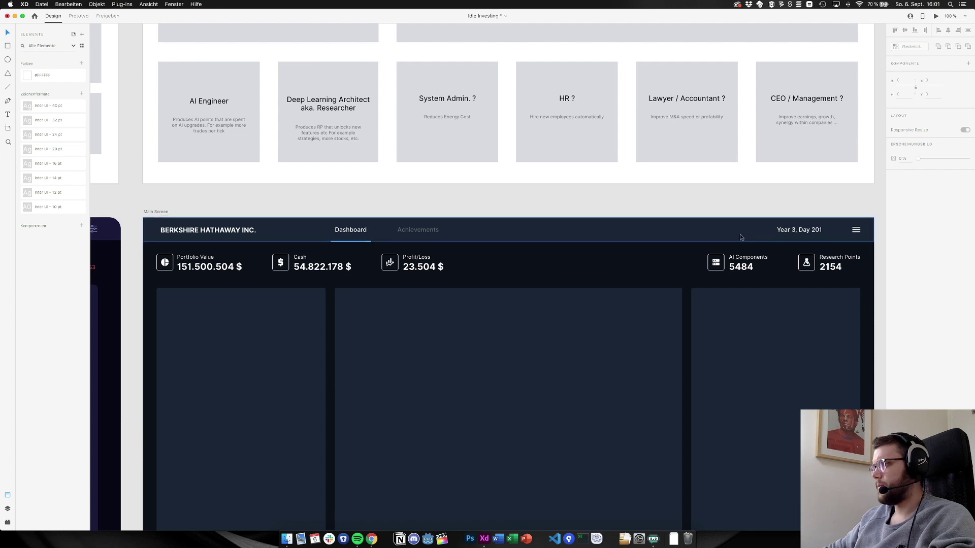
Move the AI Components and Research Points stat groups together along the stat row to sit beside Profit/Loss
click(740, 264)
shift+click(825, 272)
drag(825, 271, 598, 272)
click(553, 211)
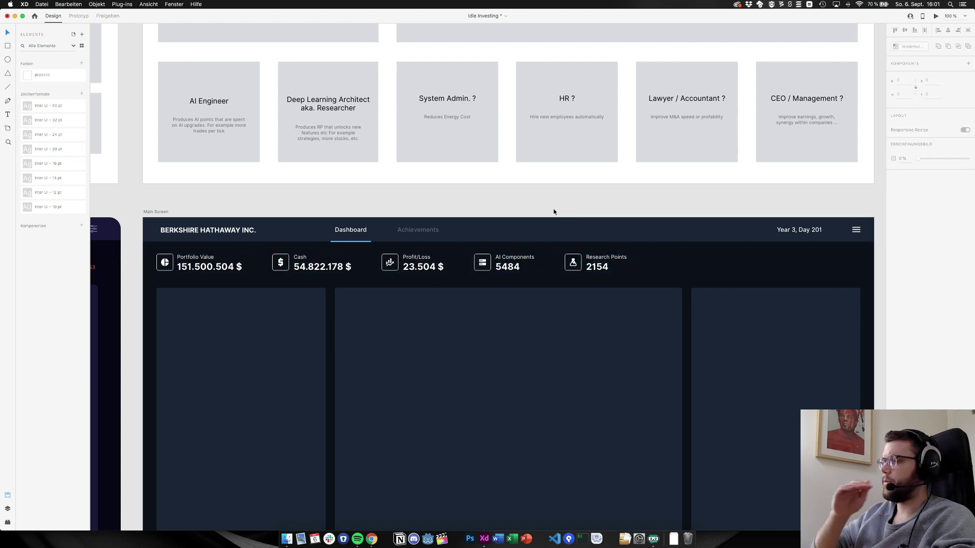
Try deleting the Research Points and AI Components stat groups, and undo both deletions
click(480, 275)
click(603, 272)
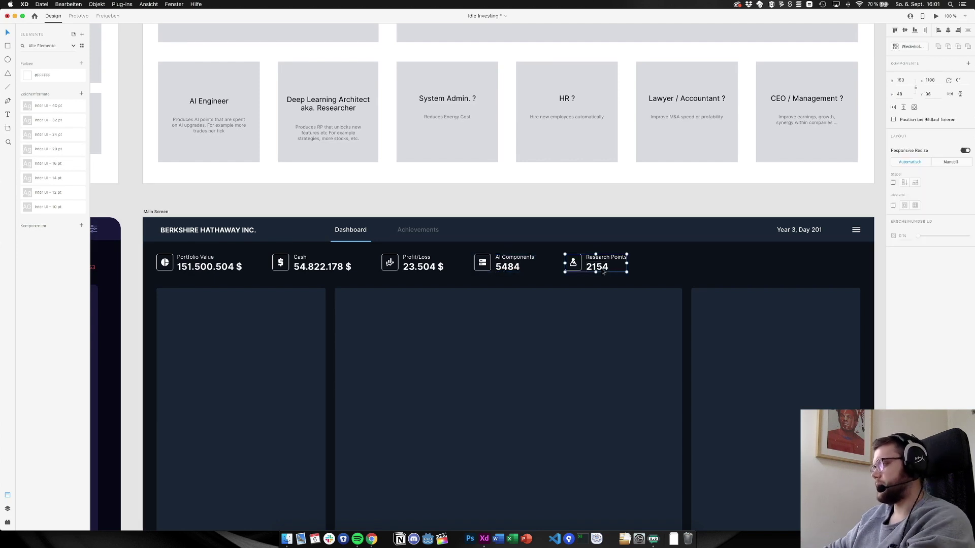
key(Delete)
click(517, 270)
key(Delete)
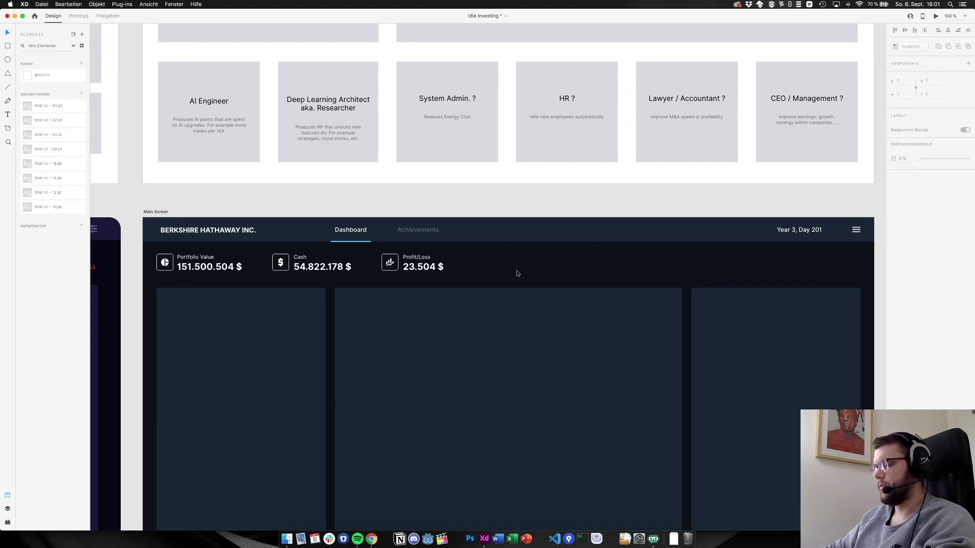
key(super+z)
key(super+z)
click(549, 304)
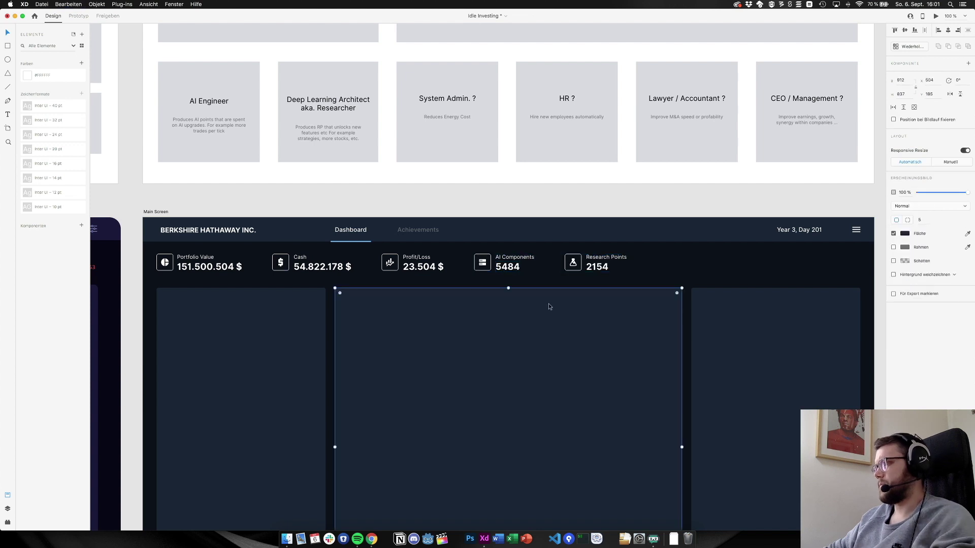
click(510, 201)
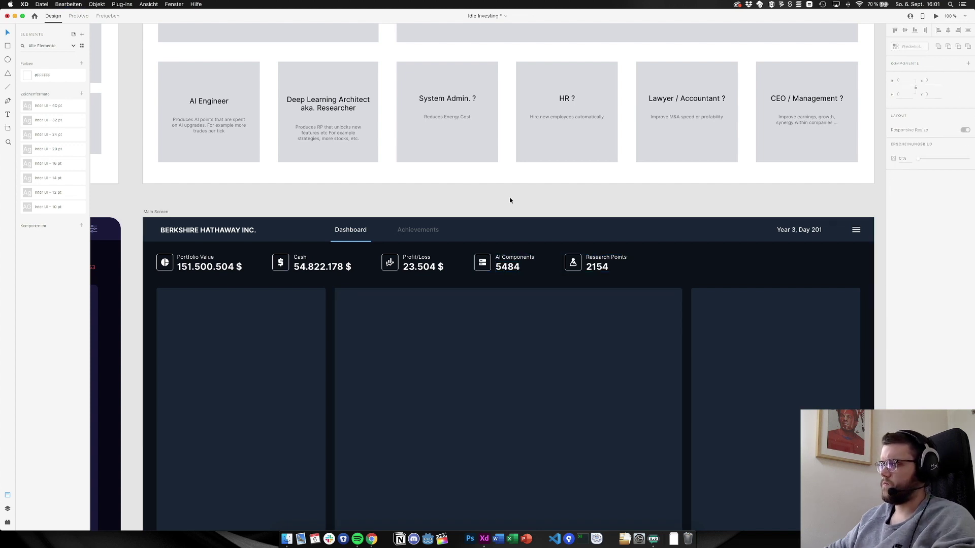
scroll(501, 216, left, 3)
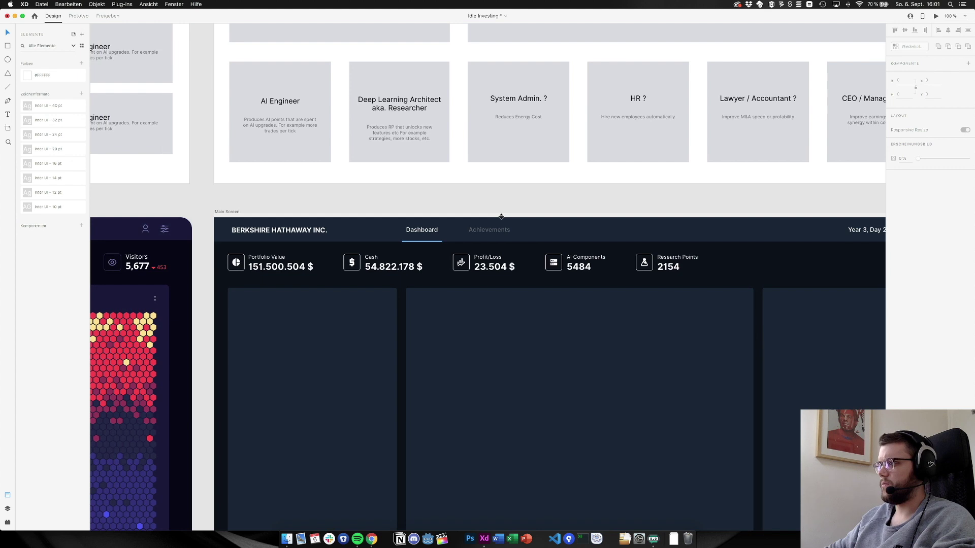
scroll(500, 216, left, 2)
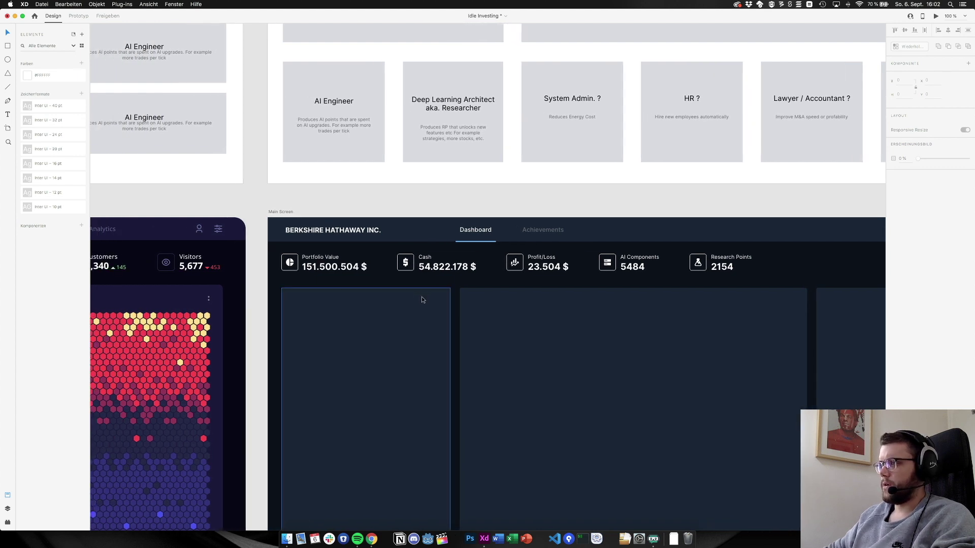
Set the font size of the Portfolio Value amount to 20
double_click(362, 274)
click(408, 353)
scroll(408, 352, right, 5)
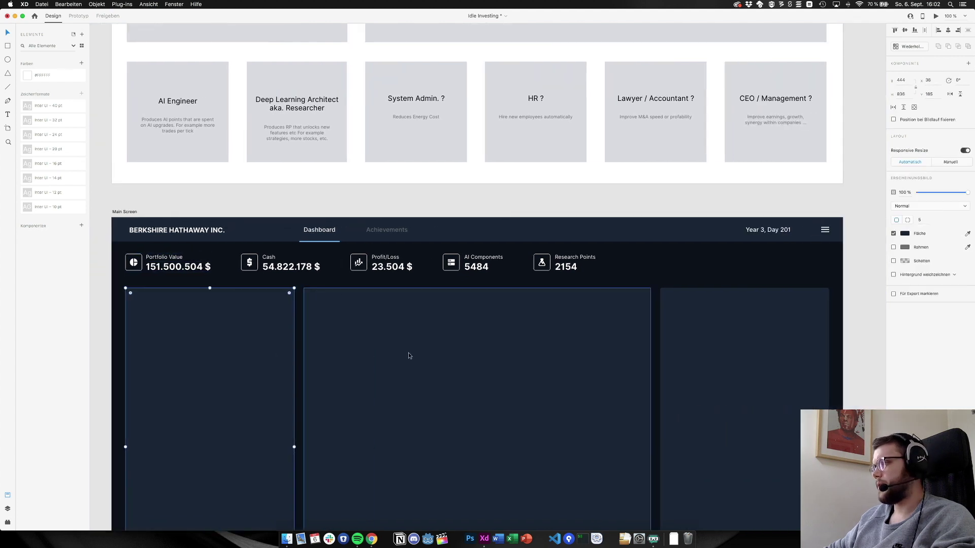
double_click(211, 268)
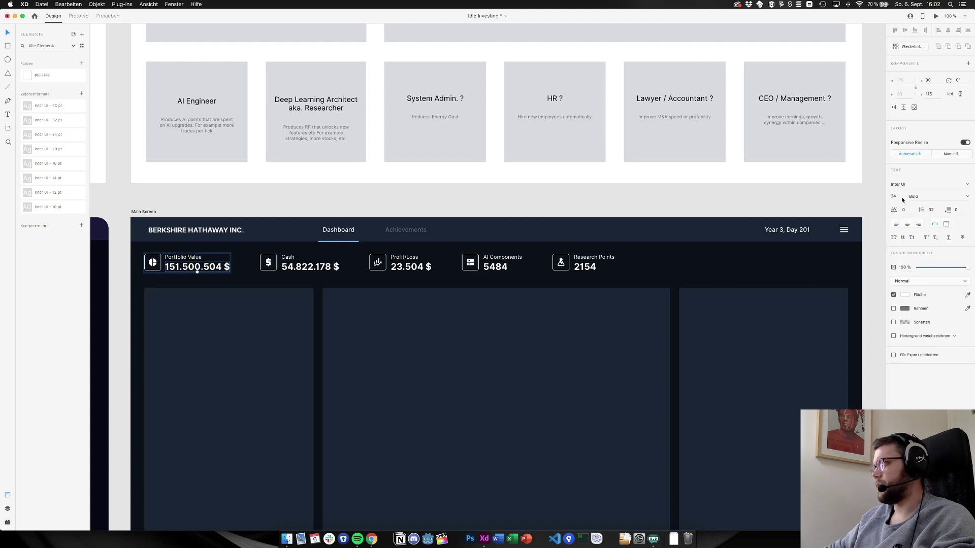
click(902, 198)
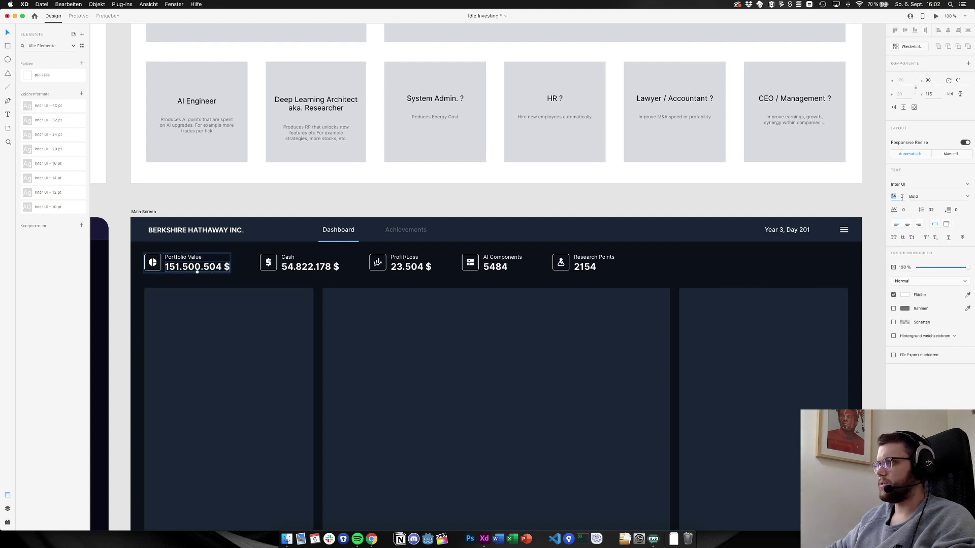
text(20)
key(Return)
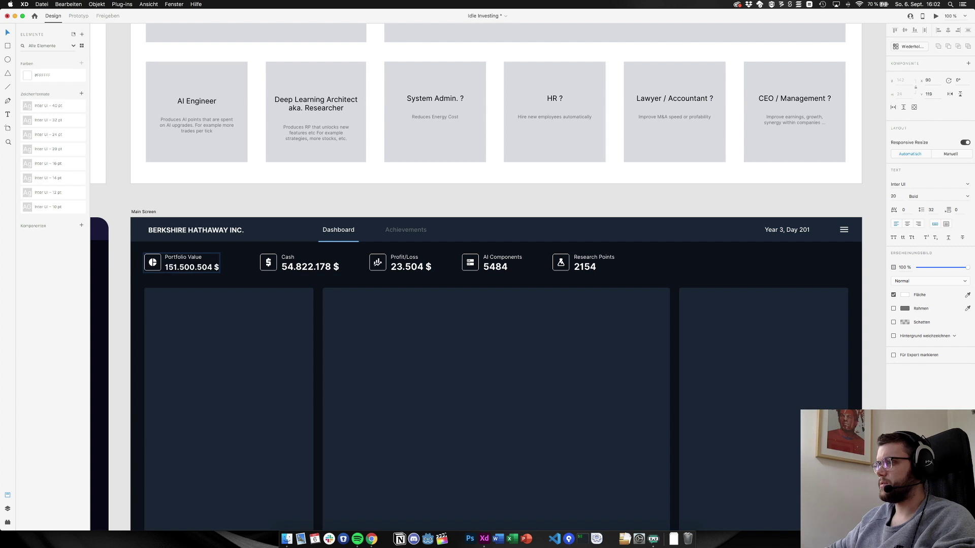
click(262, 209)
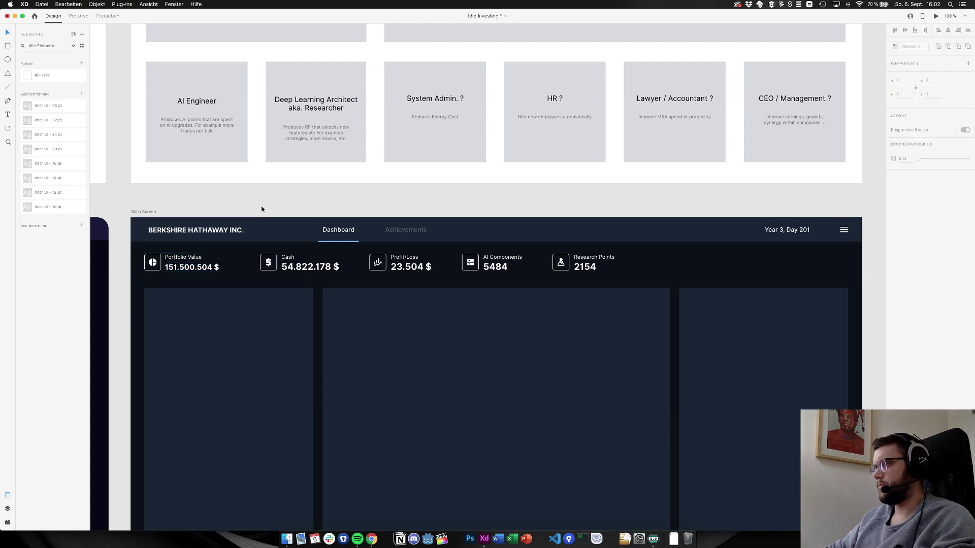
Try different vertical positions for the Portfolio Value amount beneath its label, using the layout grid as reference
scroll(262, 210, down, 4)
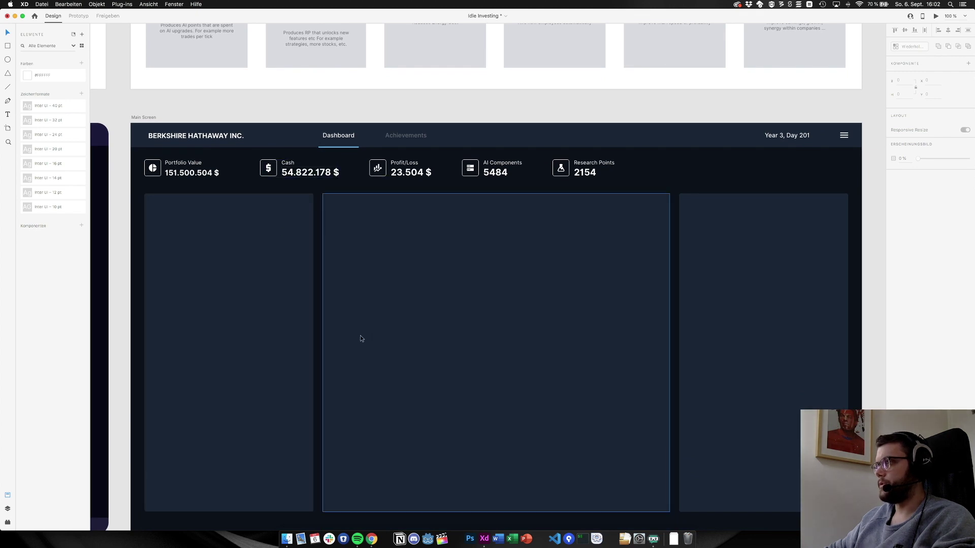
scroll(360, 339, up, 2)
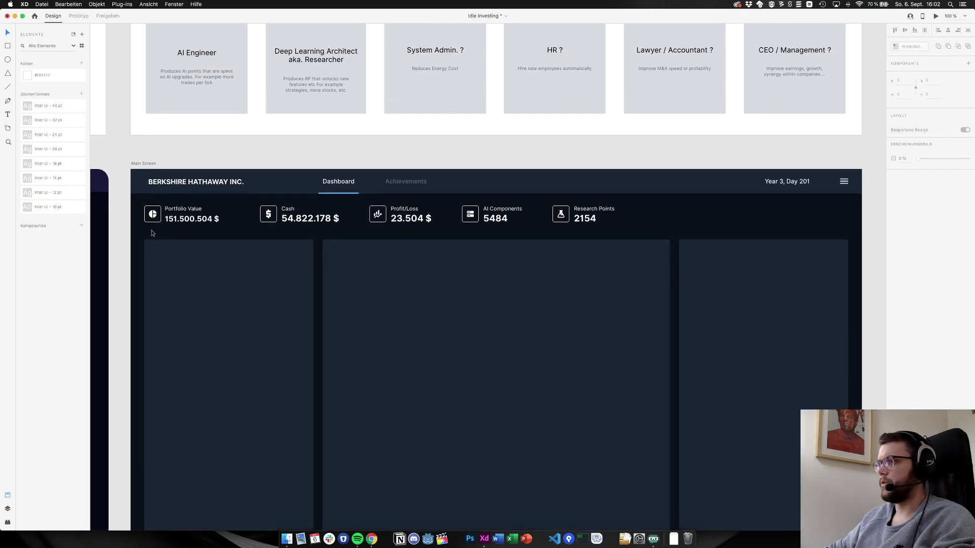
scroll(153, 233, up, 5)
click(330, 226)
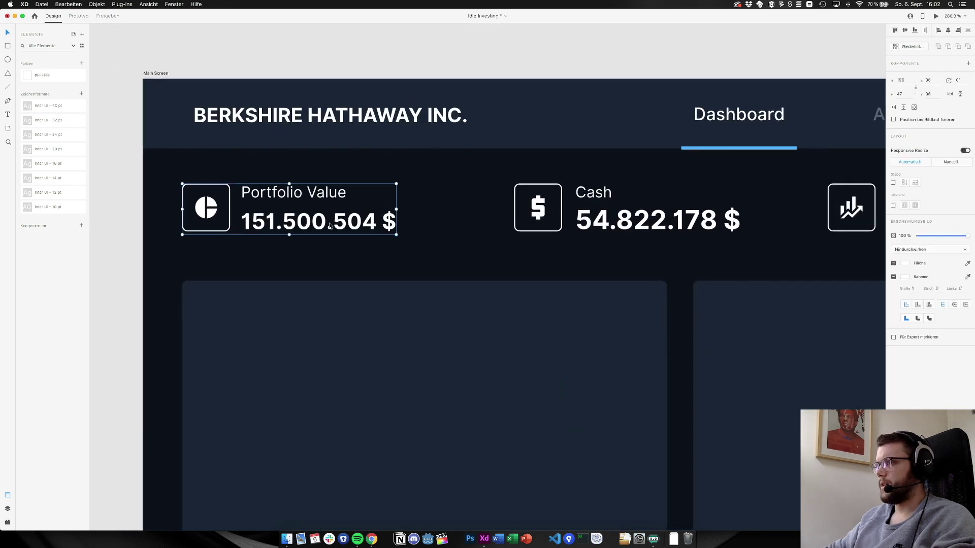
scroll(224, 224, up, 3)
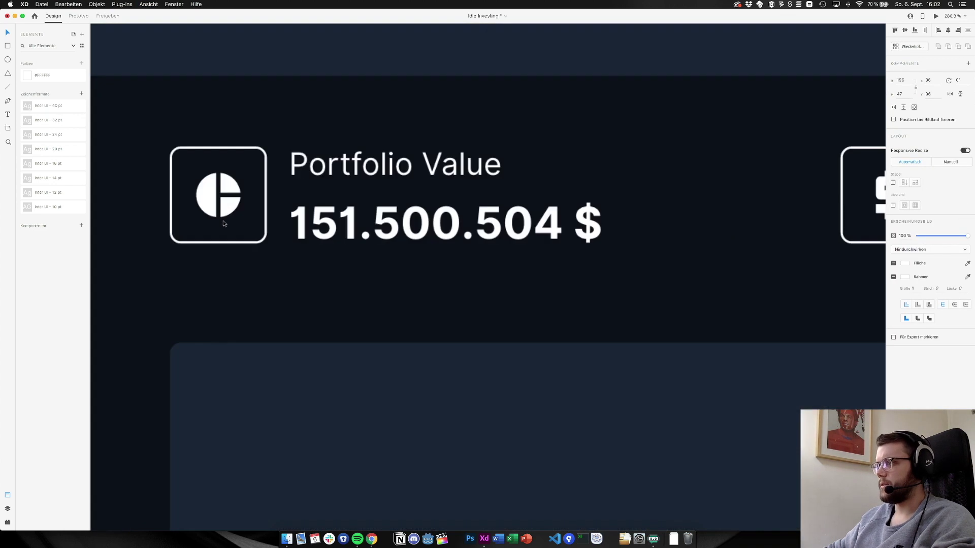
scroll(279, 229, up, 3)
double_click(383, 231)
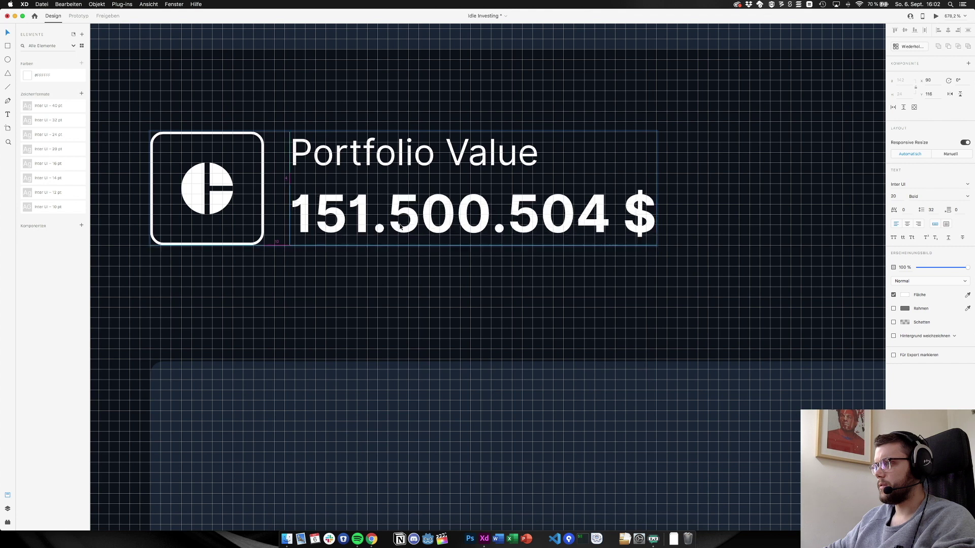
key(Tab)
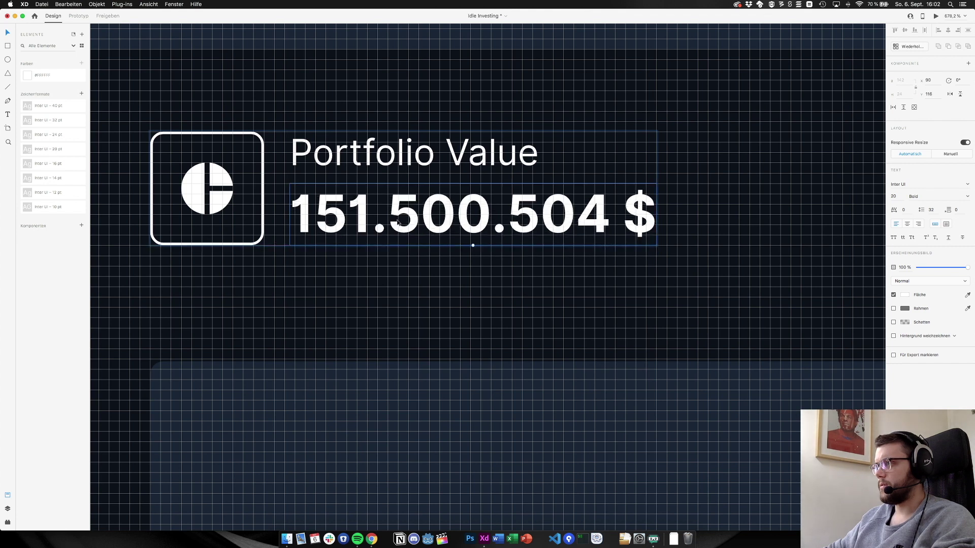
click(360, 213)
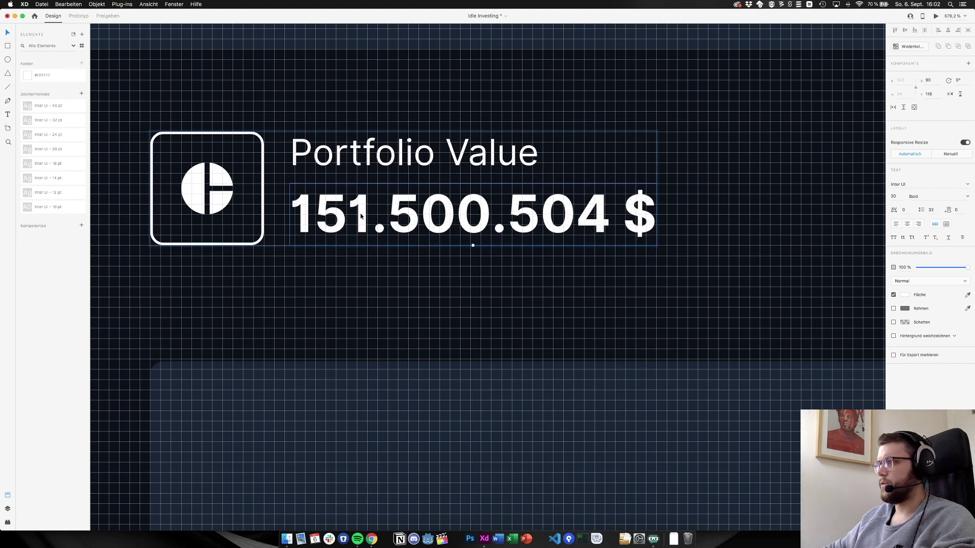
click(382, 298)
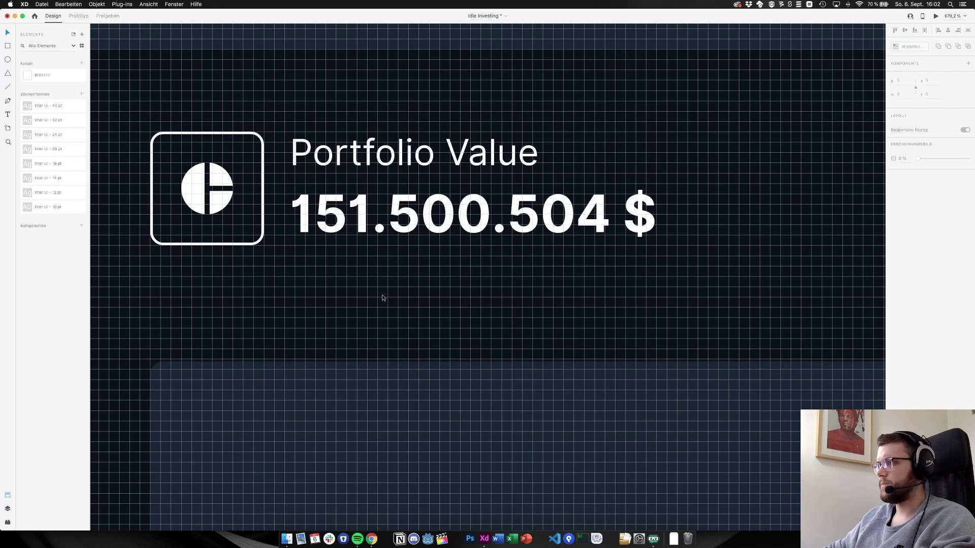
click(348, 208)
drag(349, 207, 356, 223)
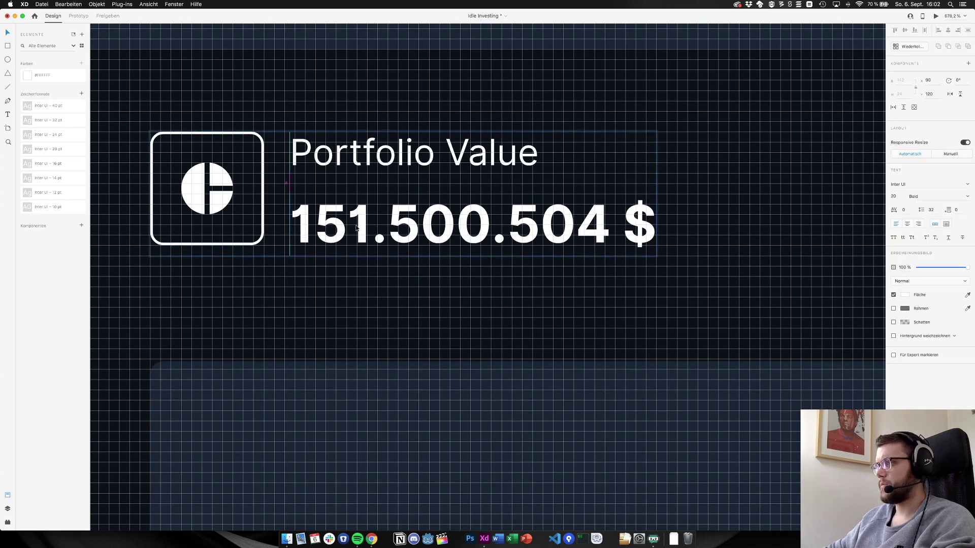
Nudge the Portfolio Value amount slightly up, closer to its label
key(super+1)
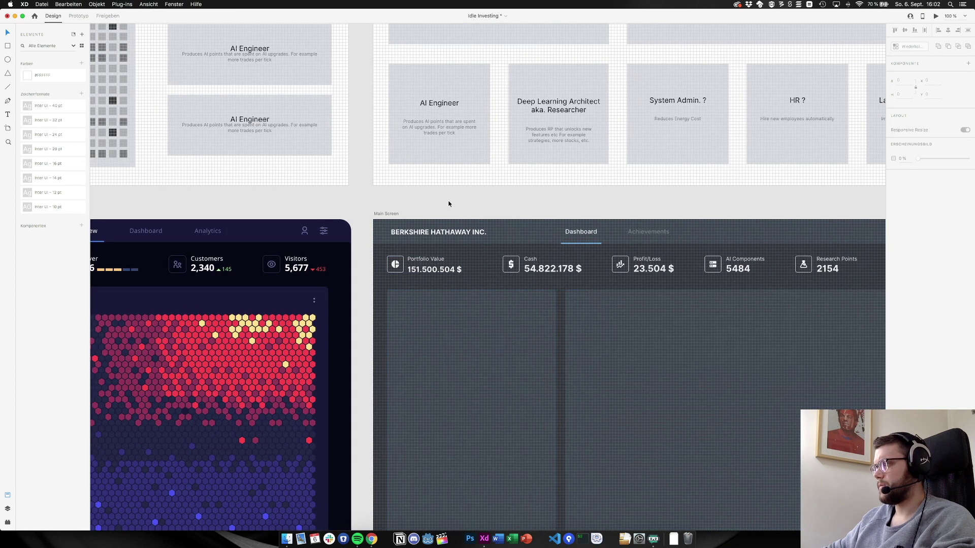
scroll(443, 299, right, 3)
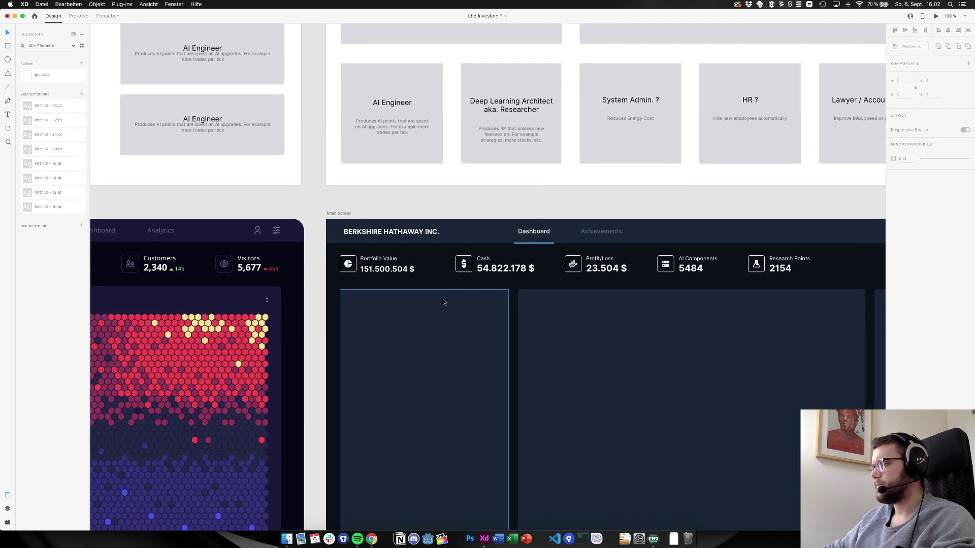
scroll(444, 302, right, 5)
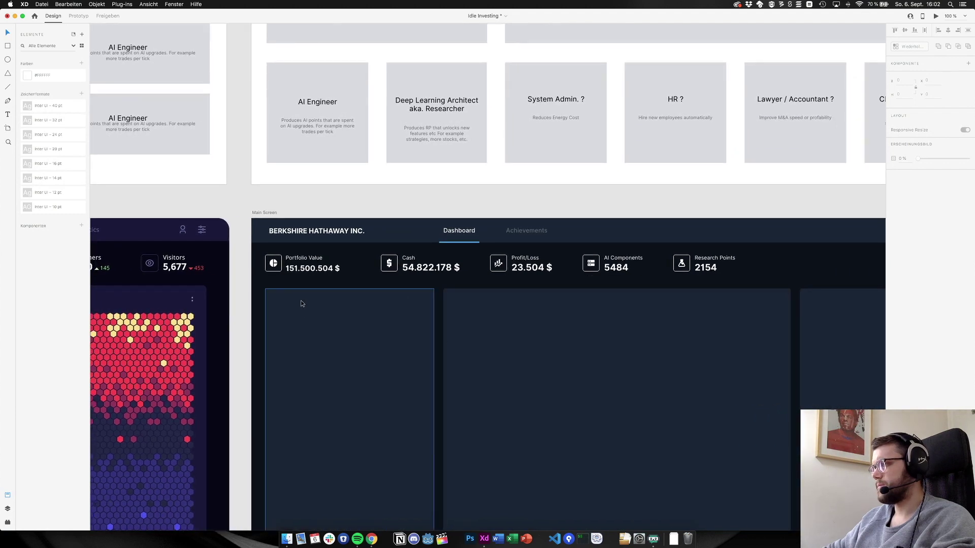
click(312, 268)
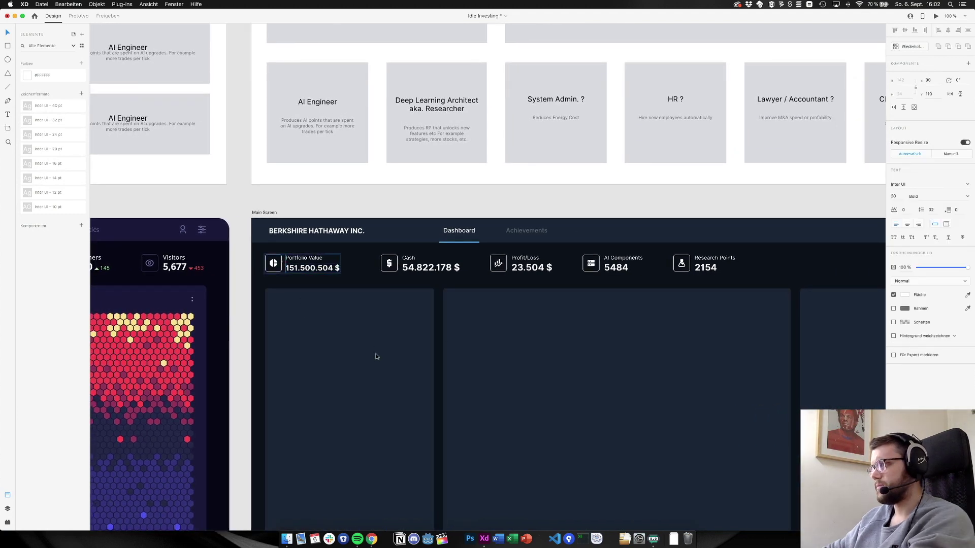
key(Up)
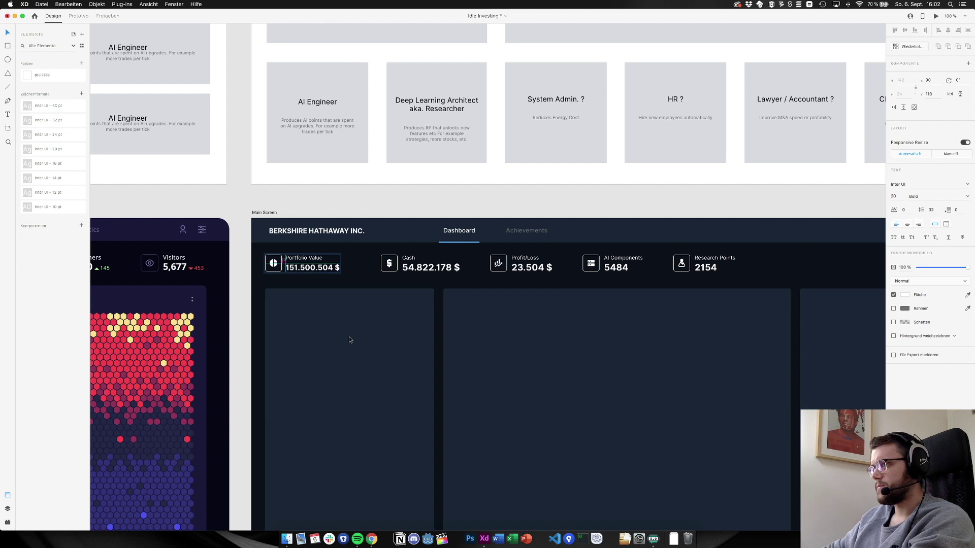
key(Up)
key(Up)
click(328, 200)
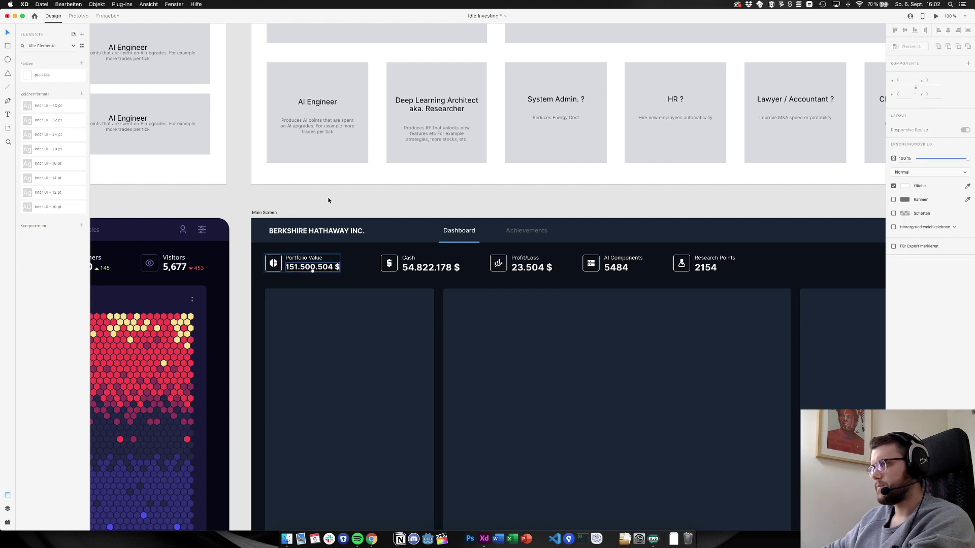
click(328, 200)
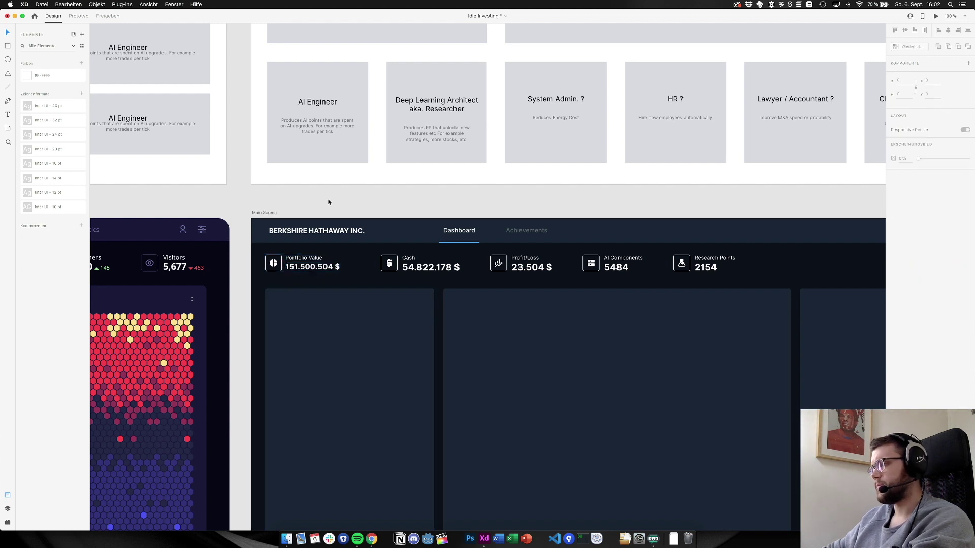
Shrink the Portfolio Value icon to 40 by 40 from its lower-left corner, using the layout grid as reference
scroll(270, 273, up, 10)
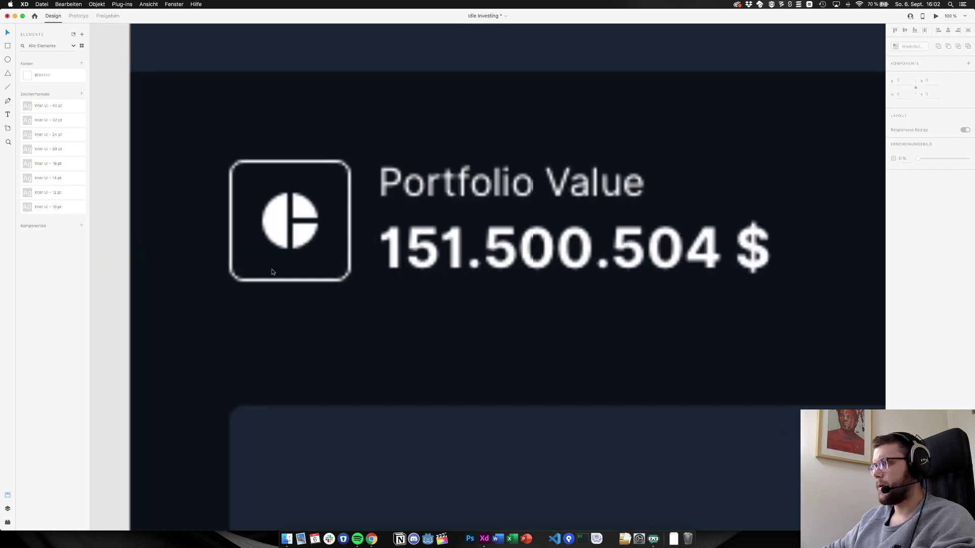
click(280, 282)
double_click(280, 282)
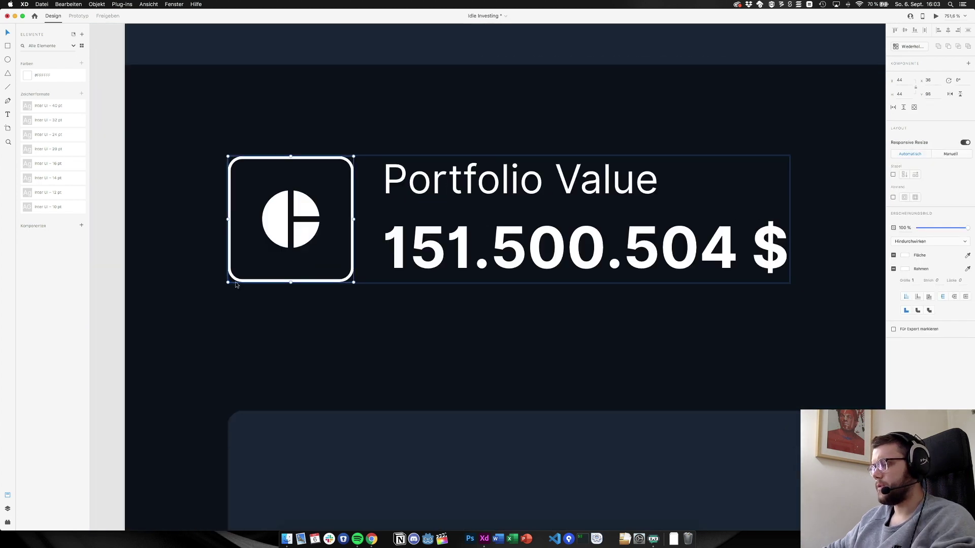
key(super+apostrophe)
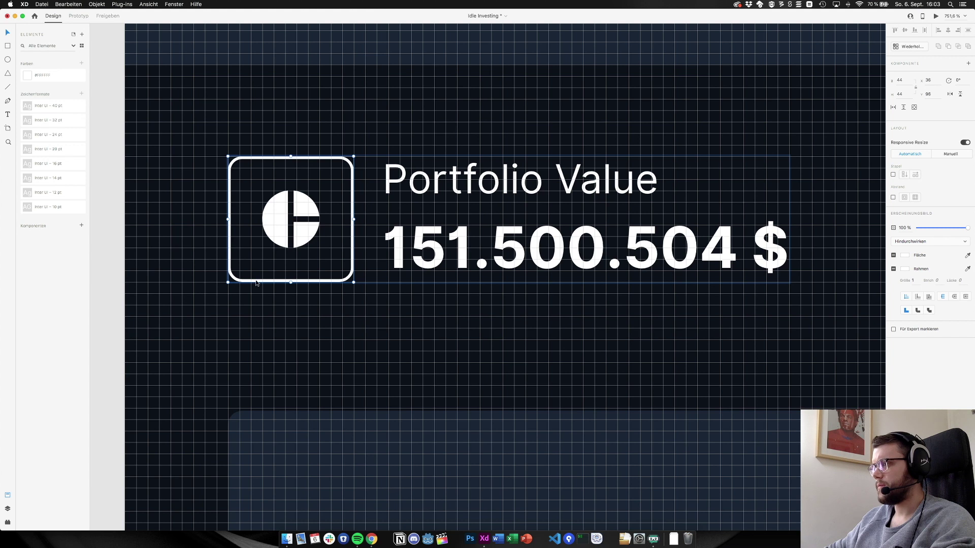
drag(228, 283, 241, 273)
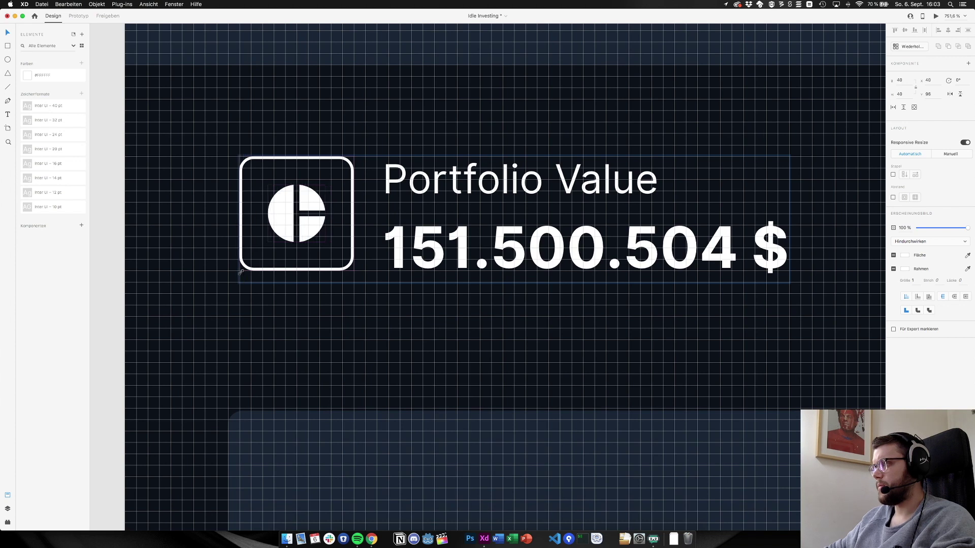
mouse_move(240, 272)
mouse_down()
mouse_move(229, 281)
mouse_move(239, 274)
mouse_up()
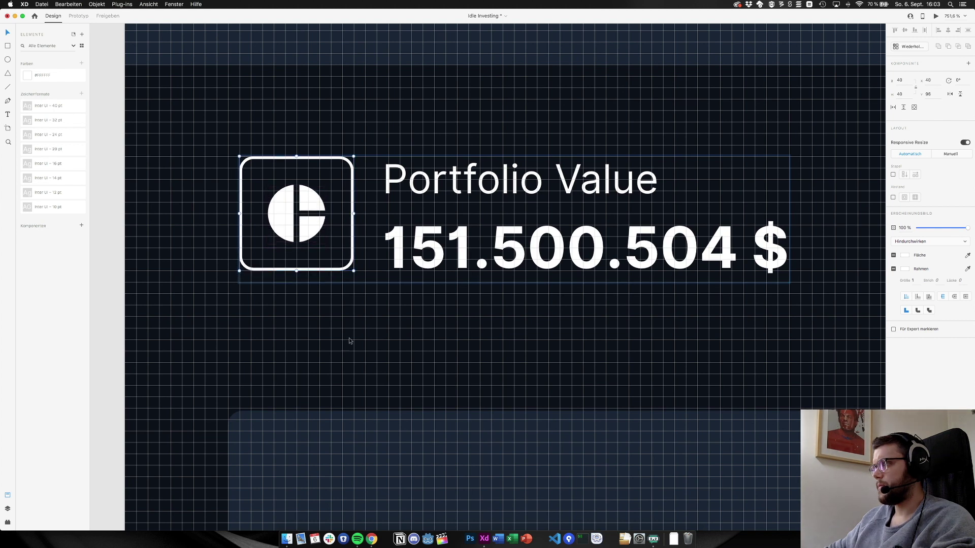
click(371, 354)
key(super+1)
scroll(378, 359, right, 4)
scroll(378, 358, right, 2)
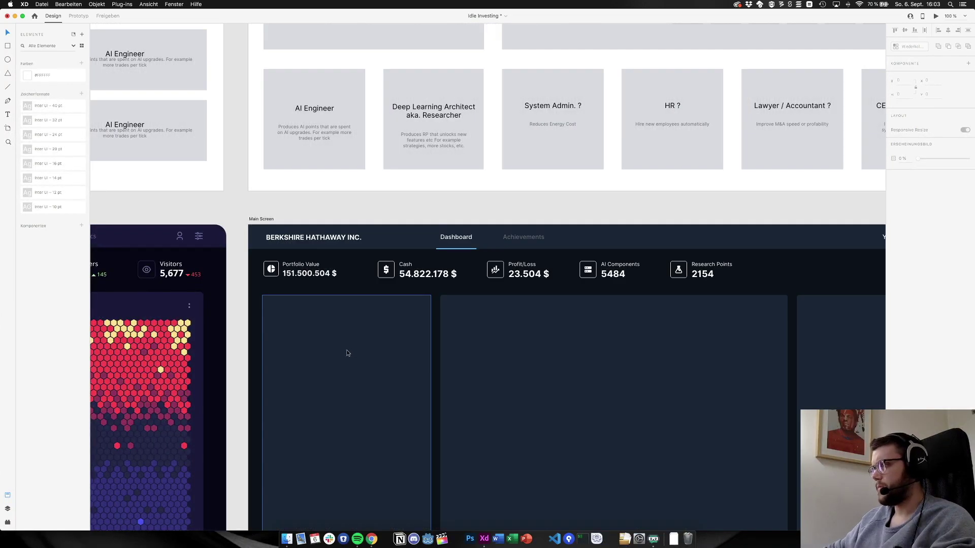
scroll(347, 353, right, 1)
Compare the Portfolio Value group's size, label and amount text settings with the Cash stat and the left panel
click(265, 271)
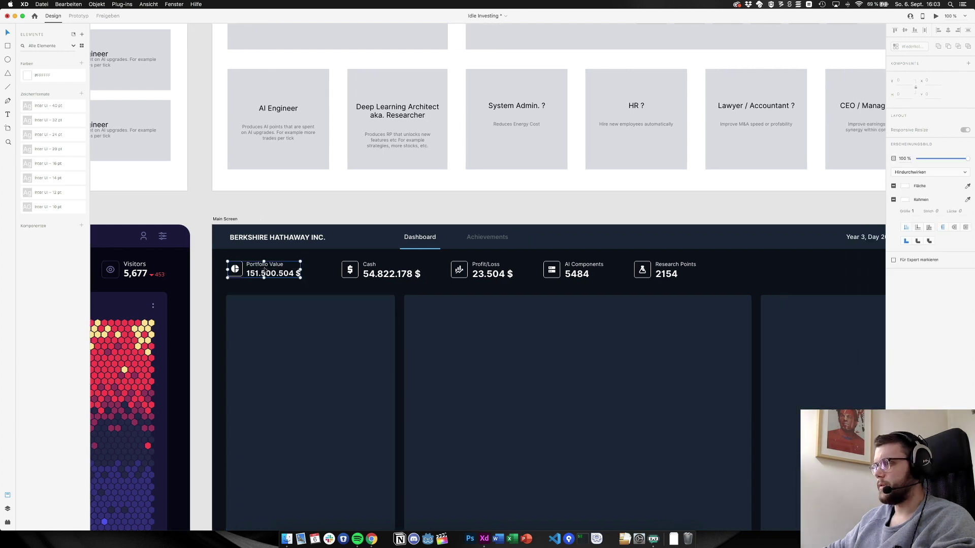
click(362, 344)
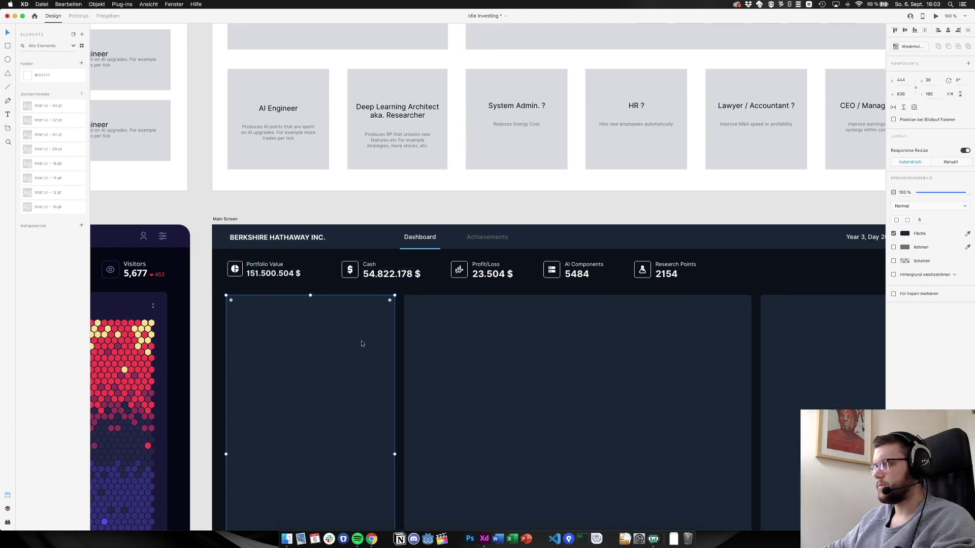
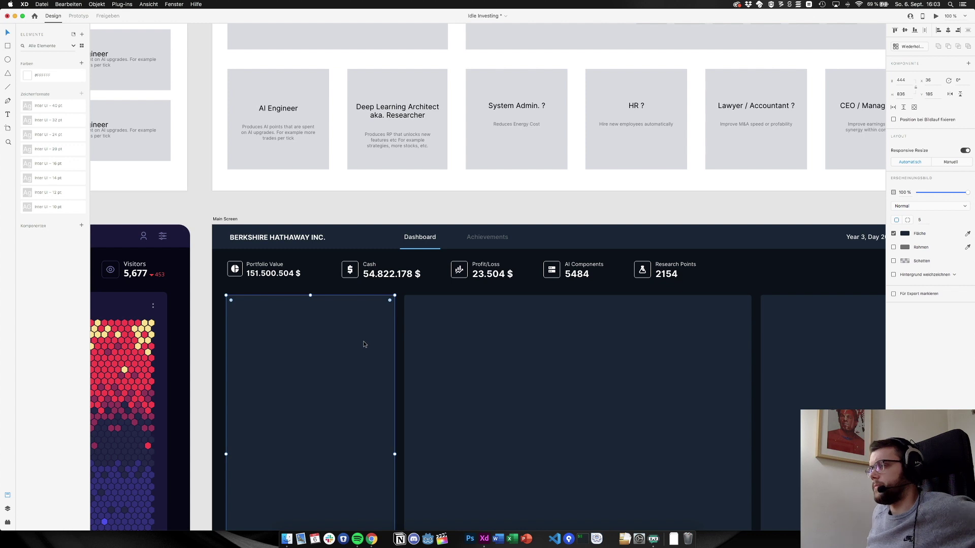
scroll(335, 342, right, 8)
scroll(323, 340, down, 4)
scroll(323, 340, left, 5)
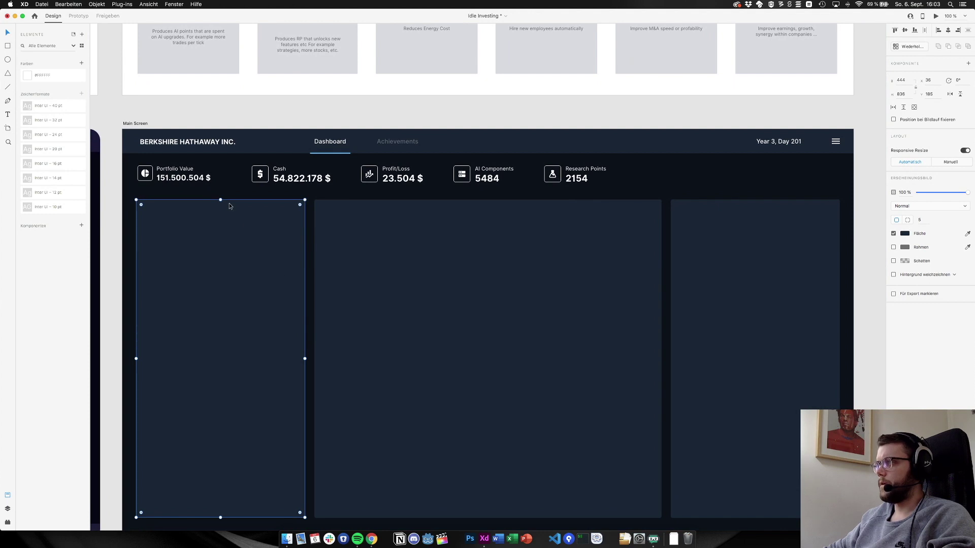
click(198, 179)
click(151, 217)
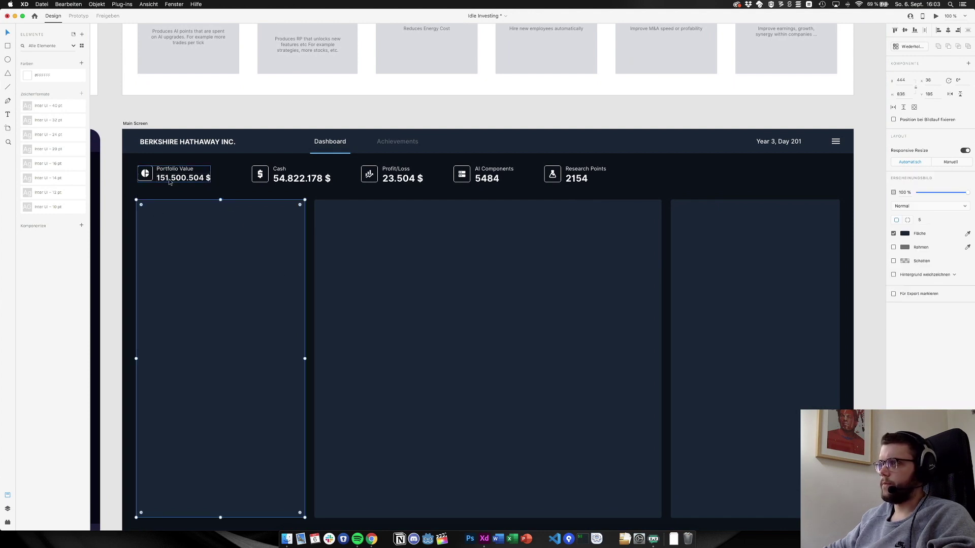
click(169, 179)
click(178, 203)
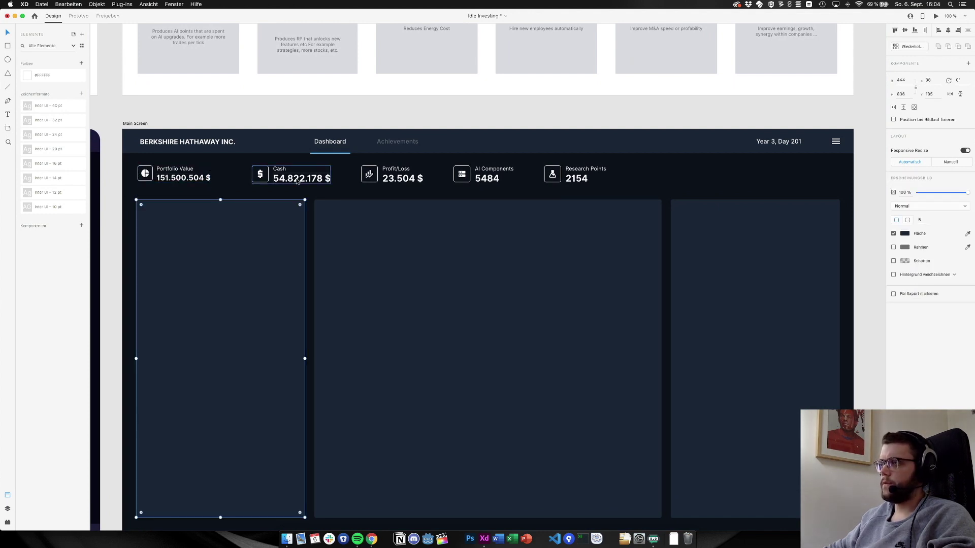
click(204, 180)
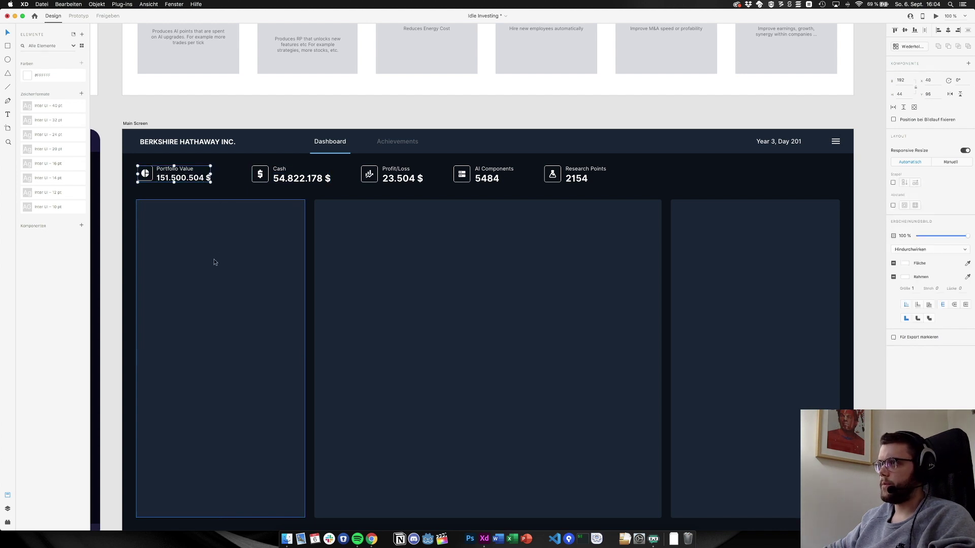
click(215, 262)
click(192, 182)
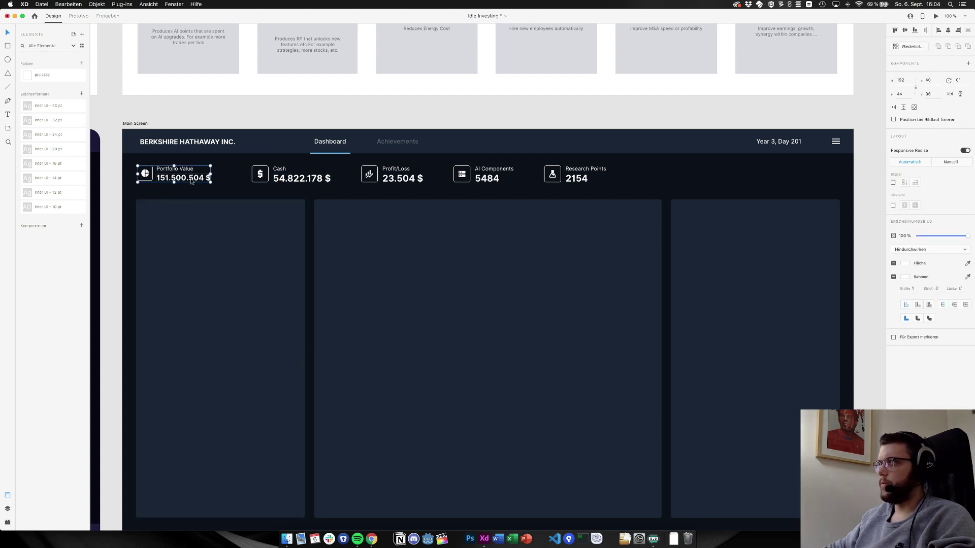
double_click(187, 172)
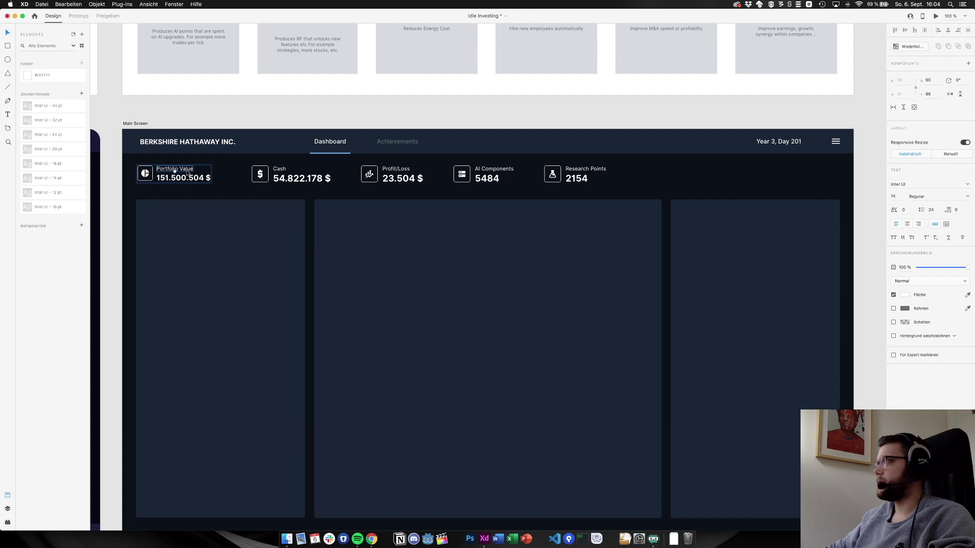
click(188, 177)
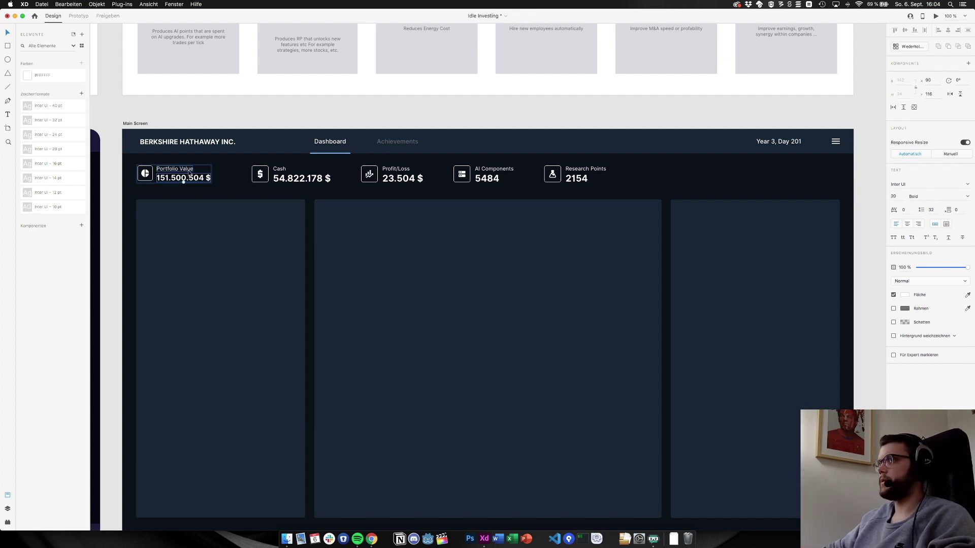
double_click(300, 176)
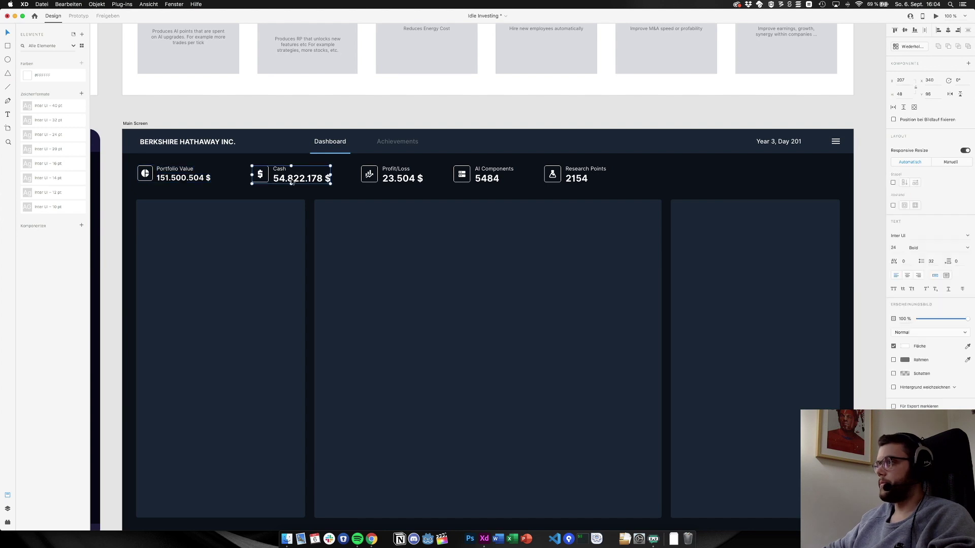
click(261, 225)
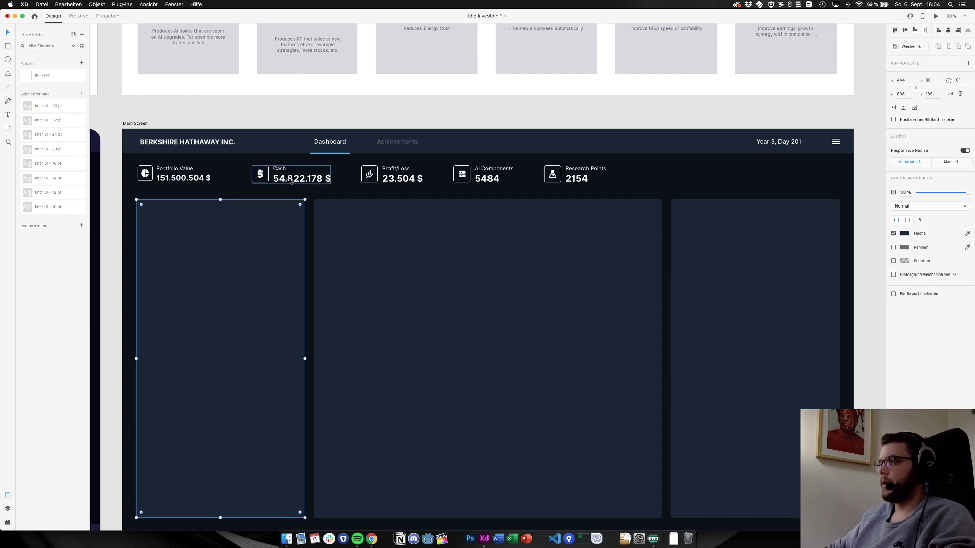
click(184, 198)
click(204, 264)
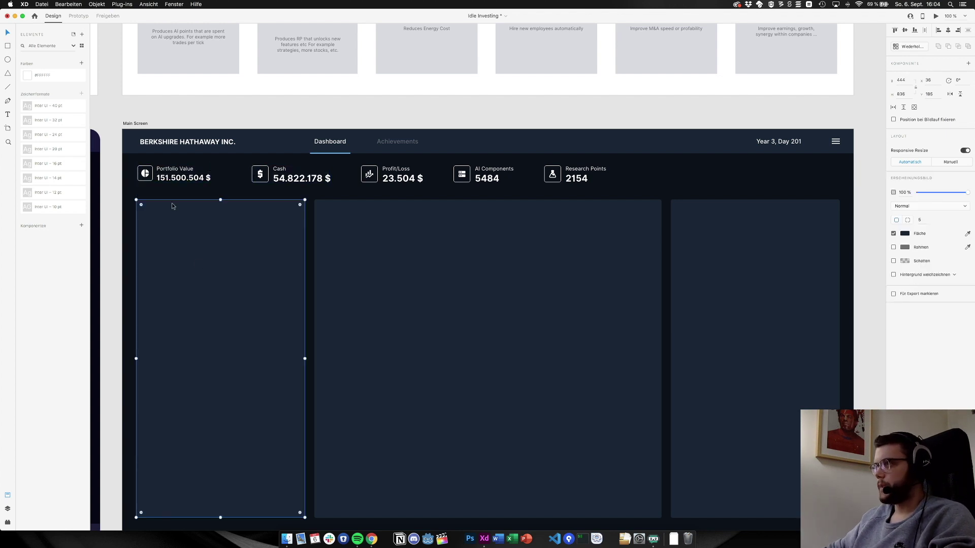
Enlarge the Portfolio Value icon from its lower-left corner to match the Cash icon's size and the left panel's edge
key(alt)
scroll(137, 180, up, 5)
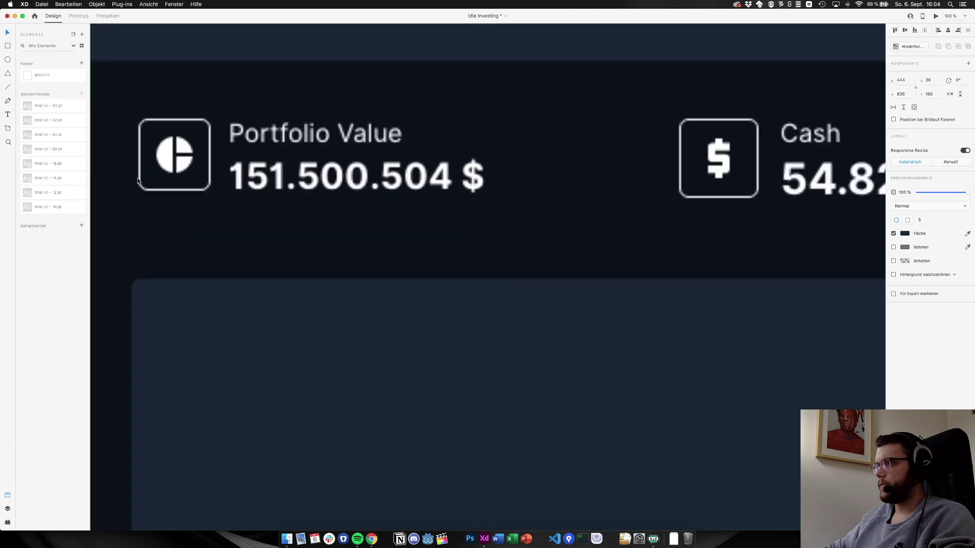
click(163, 188)
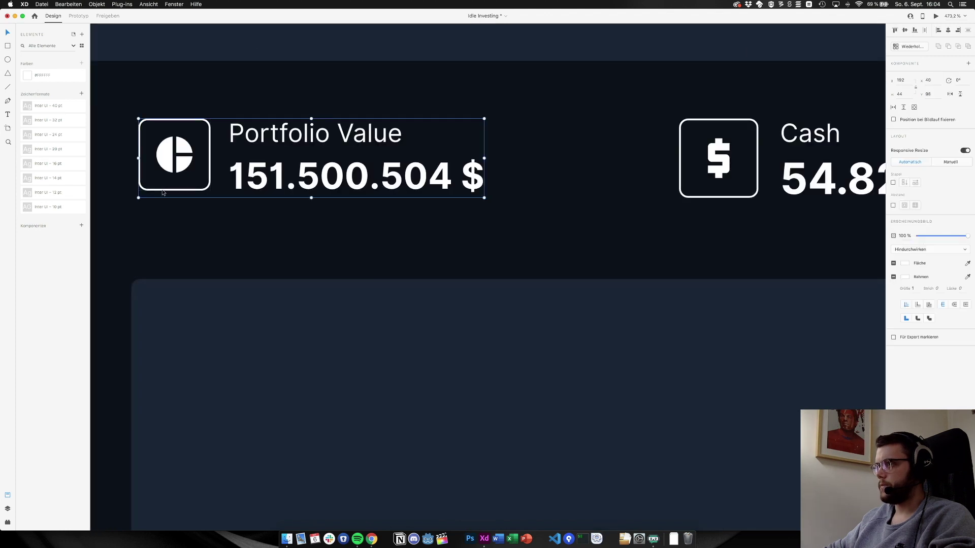
double_click(165, 187)
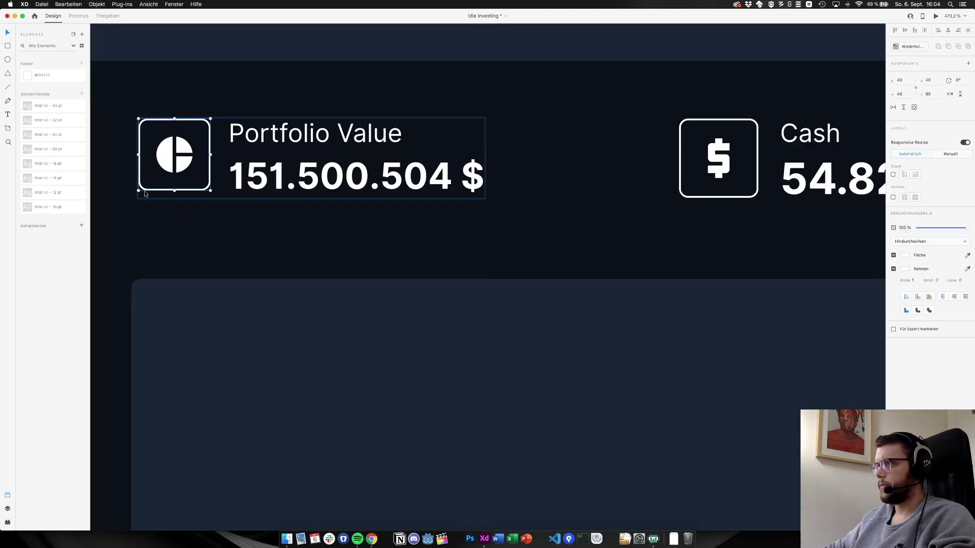
drag(138, 191, 131, 198)
click(161, 245)
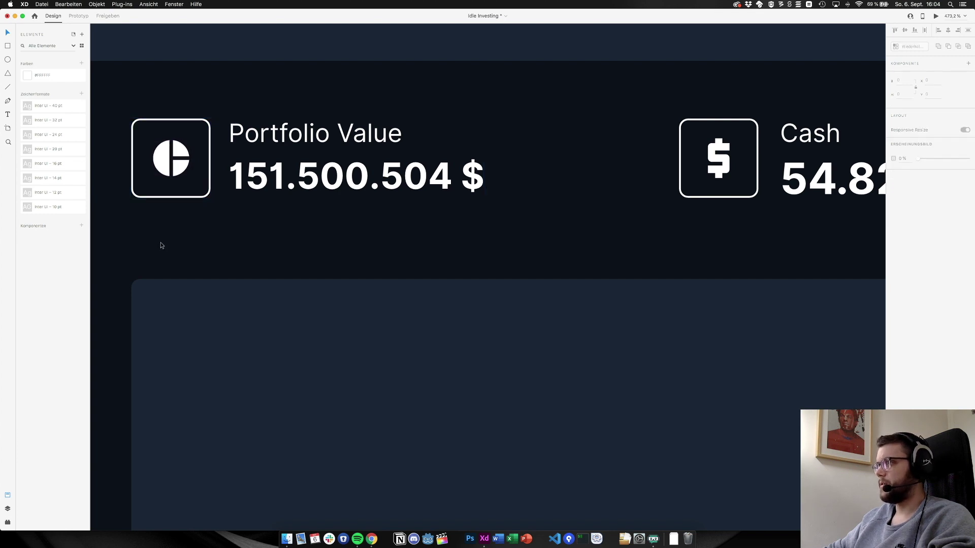
Try a slightly lower position for the Portfolio Value amount and compare it with the other stats at actual size
key(super+1)
scroll(389, 320, right, 5)
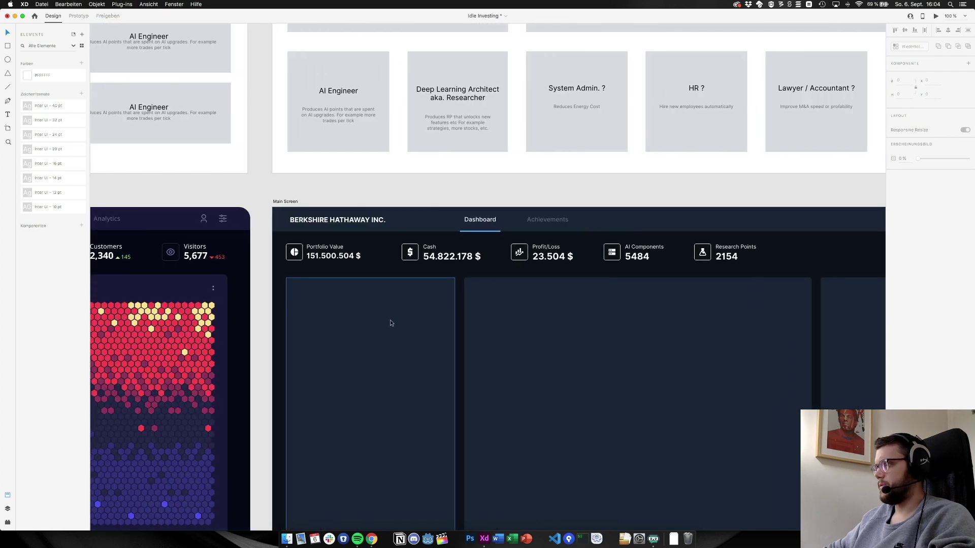
scroll(390, 323, right, 3)
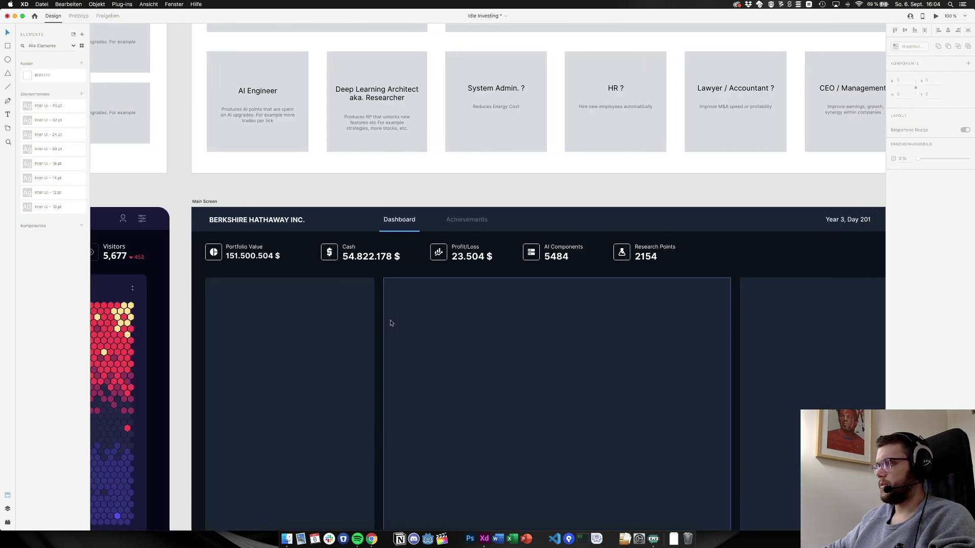
scroll(401, 322, right, 2)
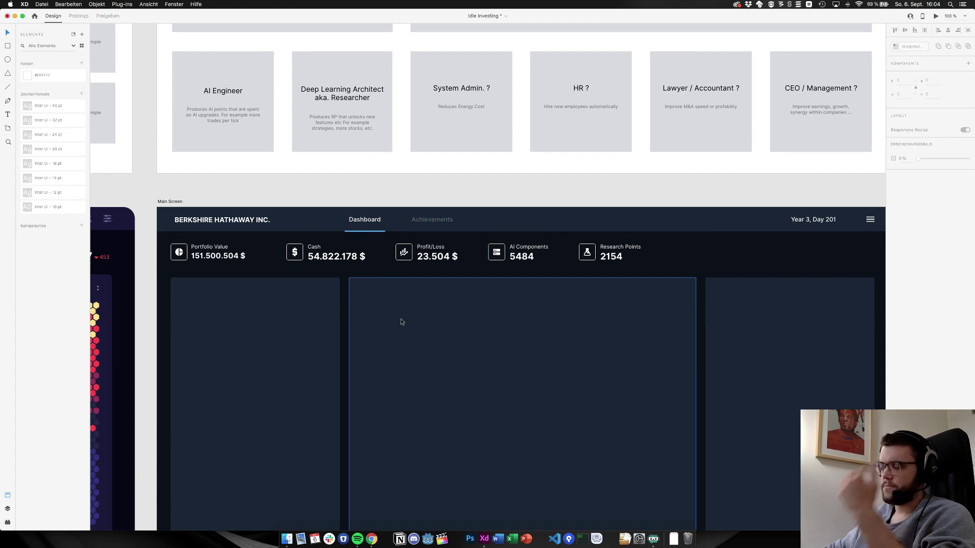
click(235, 257)
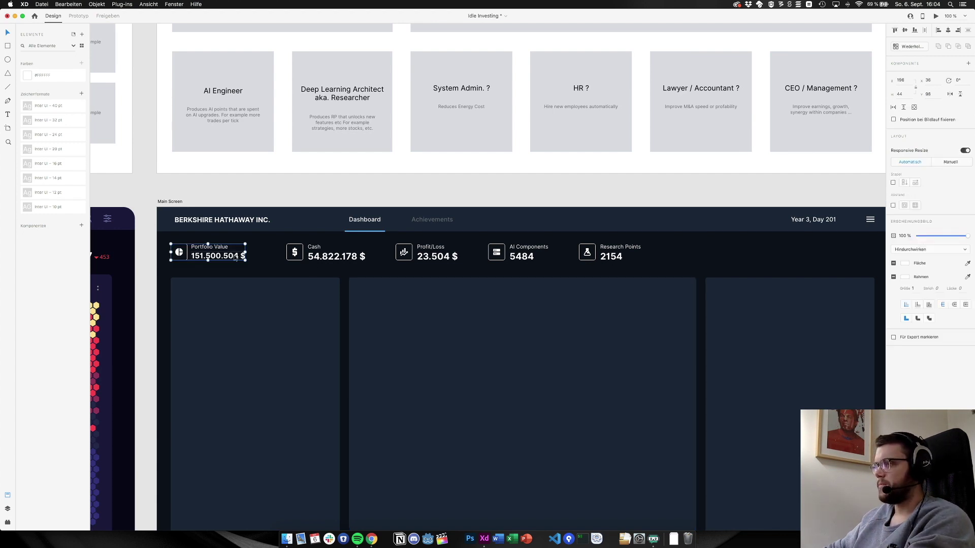
click(276, 321)
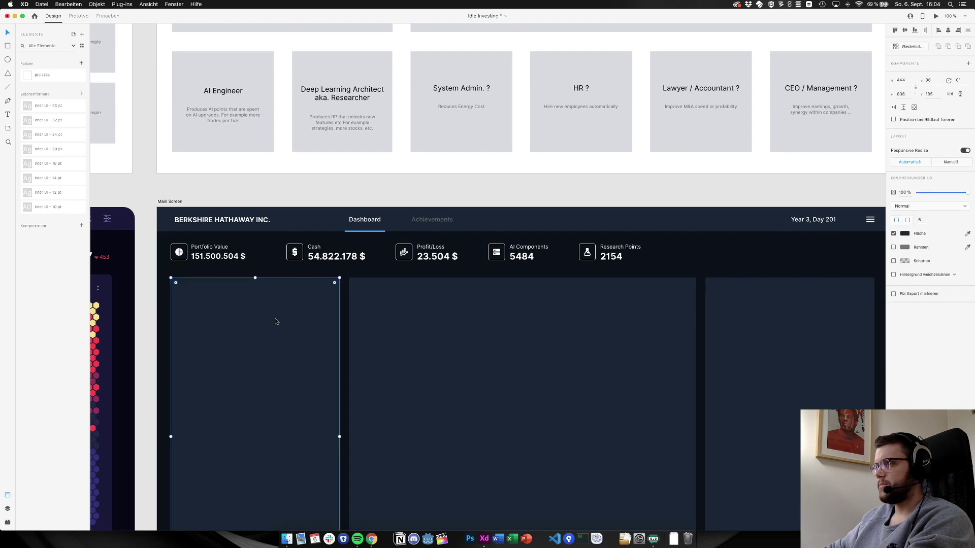
click(226, 263)
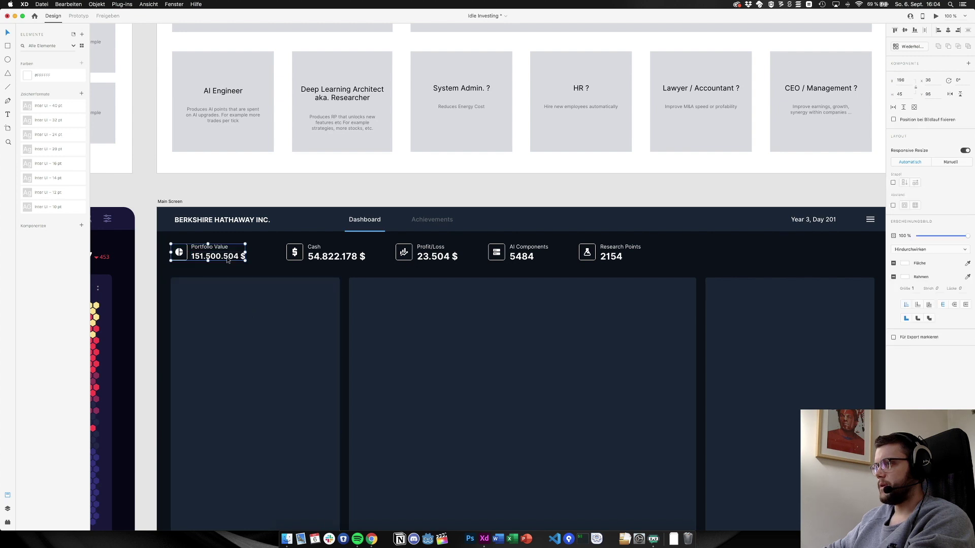
click(261, 343)
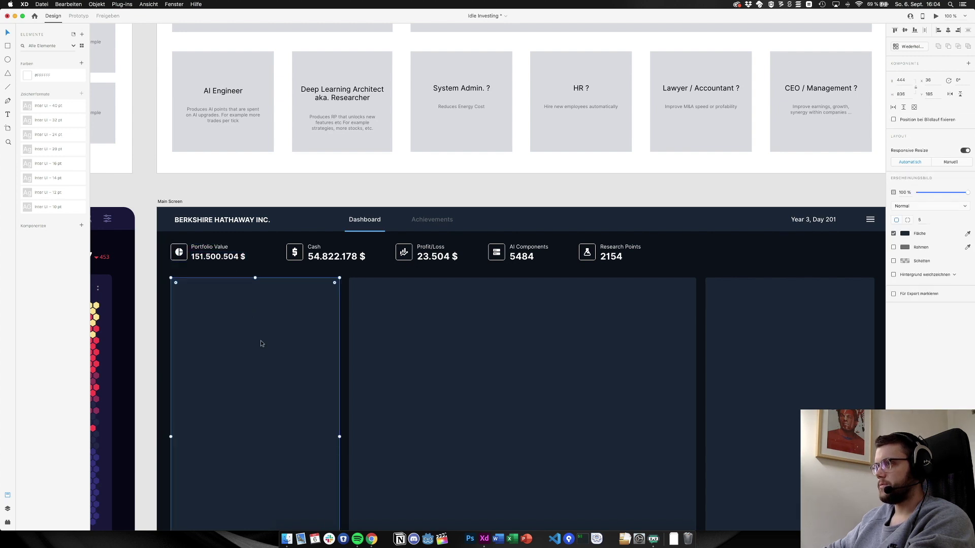
click(214, 250)
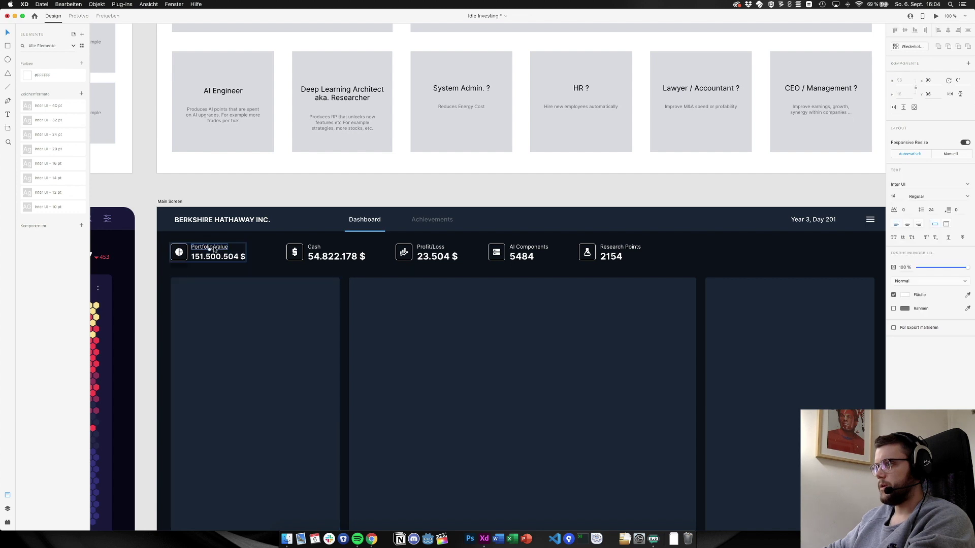
click(260, 333)
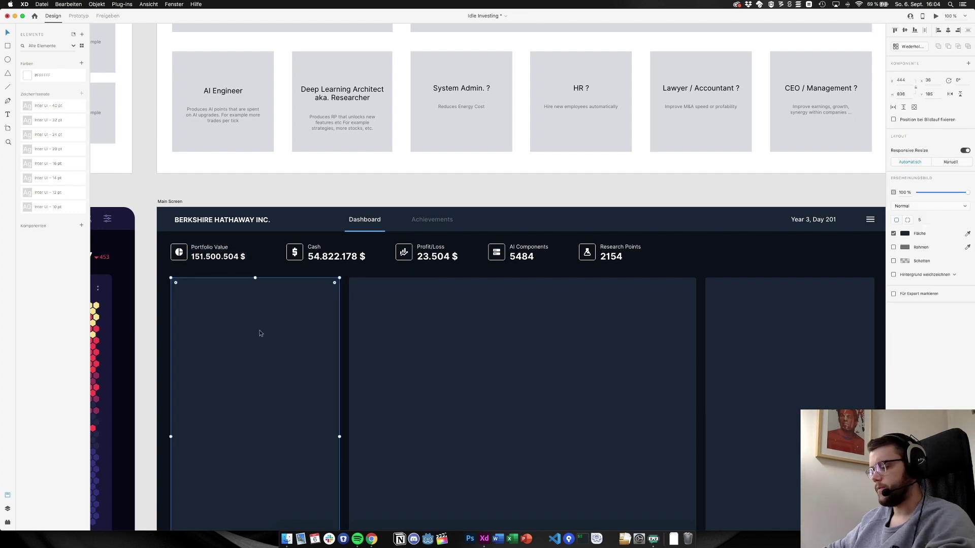
Undo the last position nudges of the Portfolio Value amount and recheck the stat row at actual size
key(super+z)
key(super+z)
key(super+z)
key(super+z)
key(super+z)
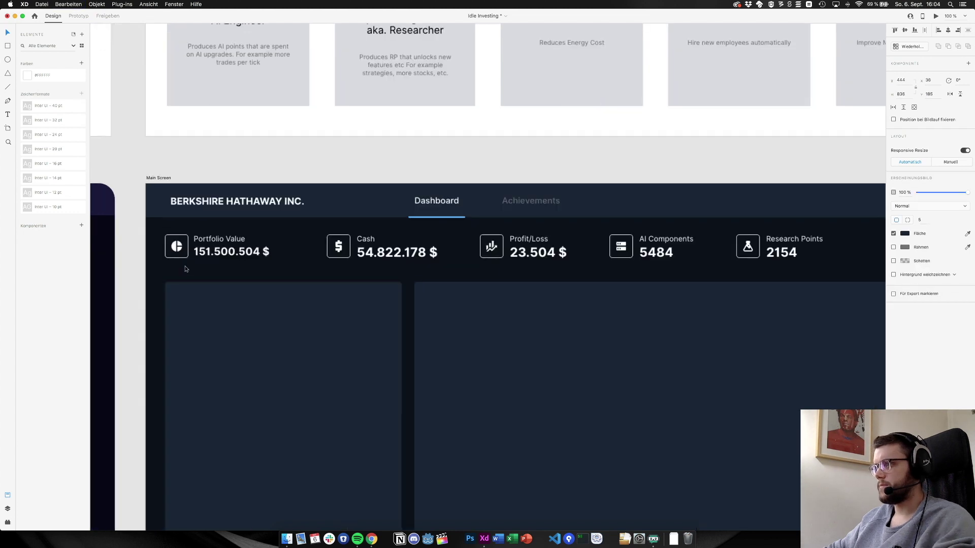
scroll(185, 268, up, 5)
key(super+1)
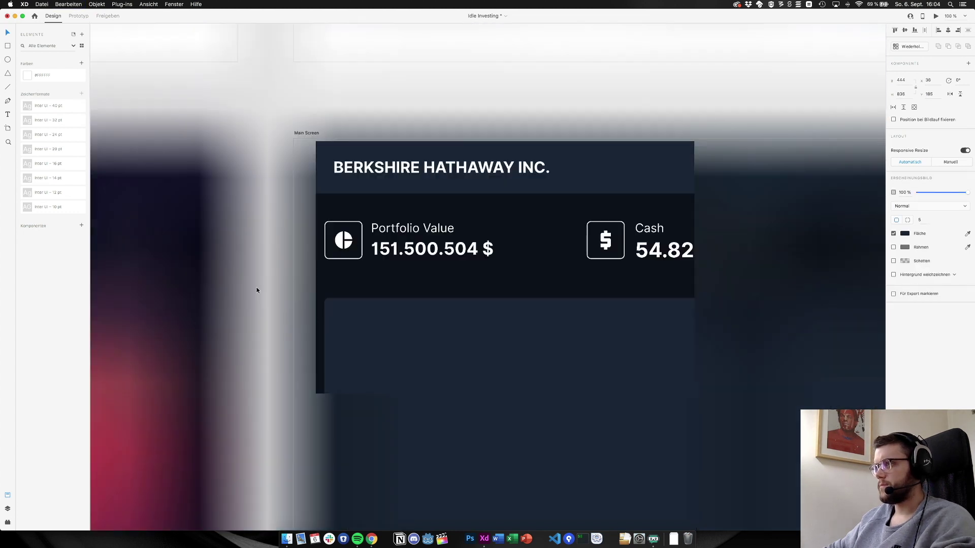
scroll(478, 358, right, 3)
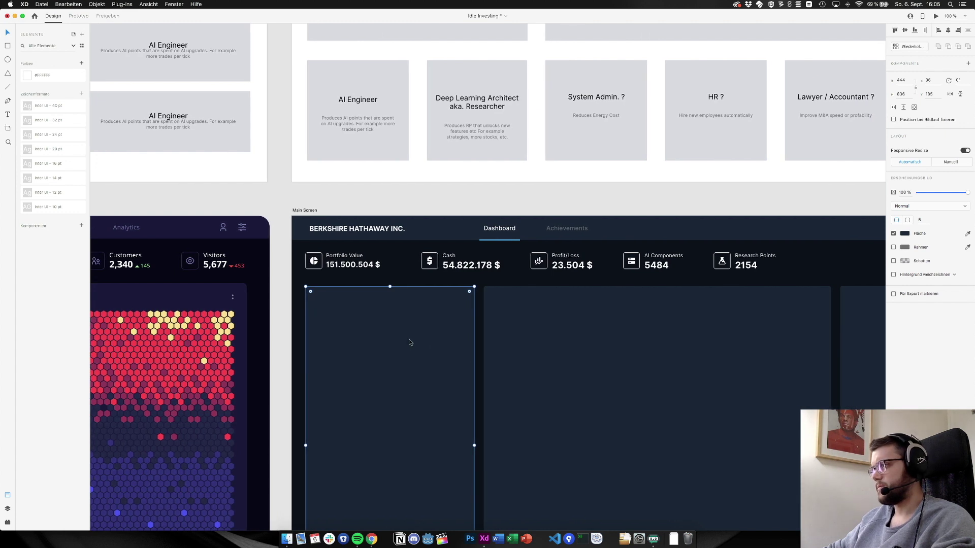
Replace the first separator of the Portfolio Value amount with a comma, making it 151,500.504 $
double_click(350, 265)
click(340, 265)
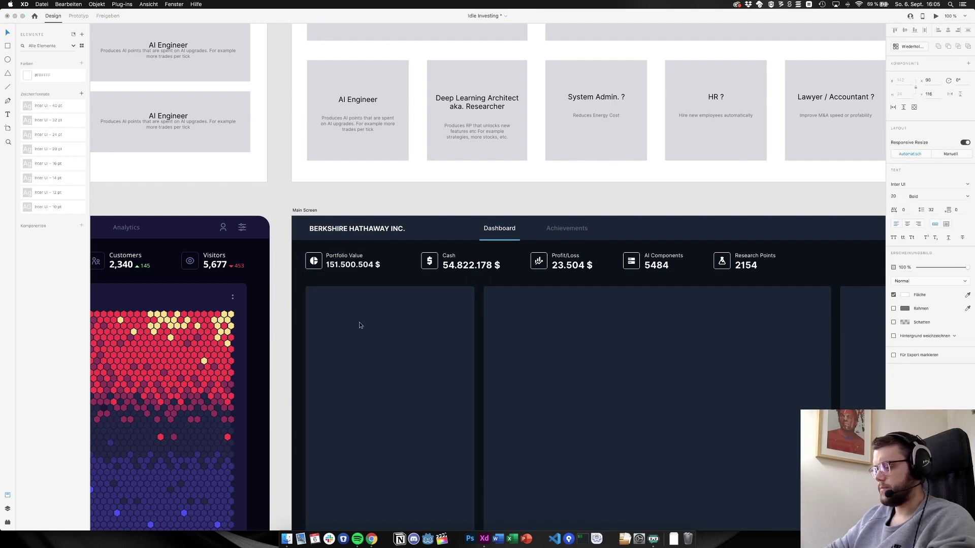
key(BackSpace)
text(,)
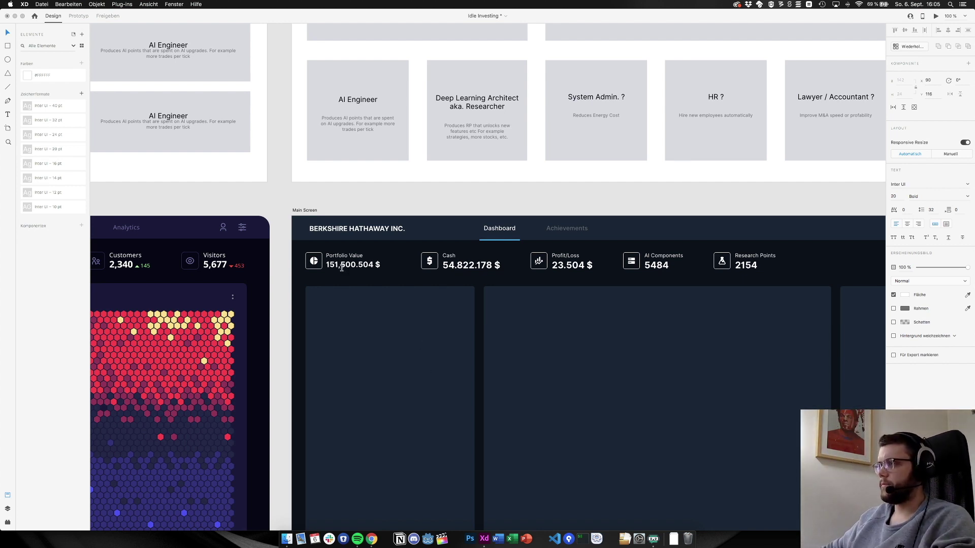
click(370, 363)
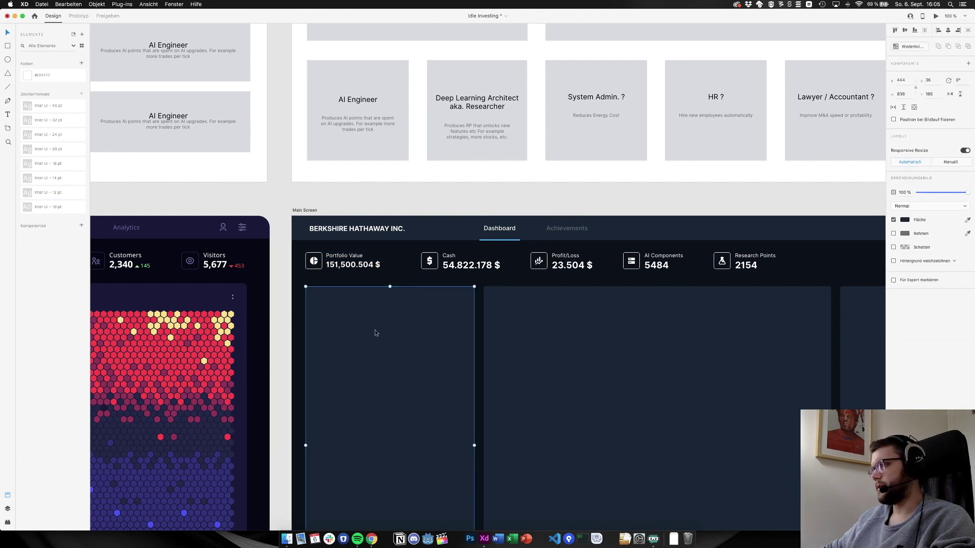
Replace the first separator of the Cash amount with a comma, making it 54,822.178 $
scroll(406, 397, right, 4)
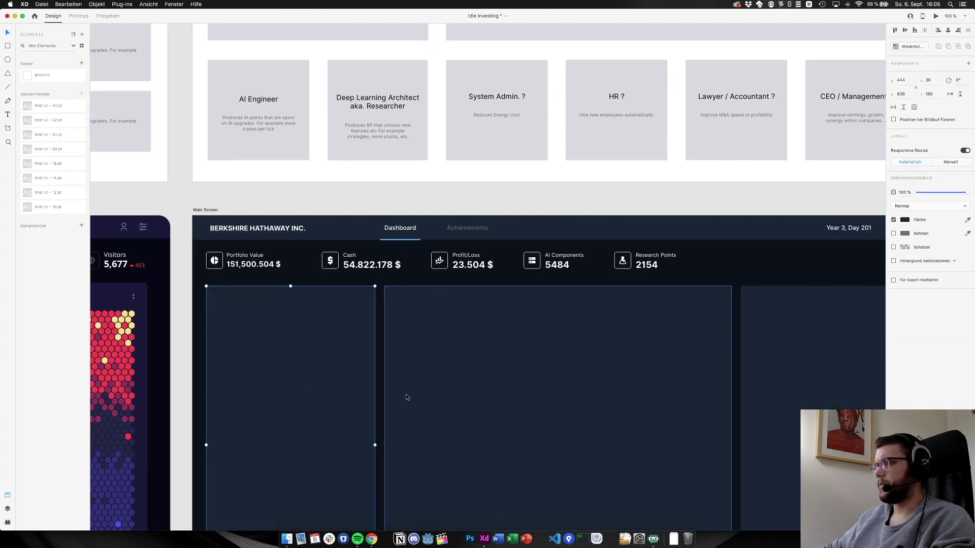
click(357, 265)
double_click(357, 265)
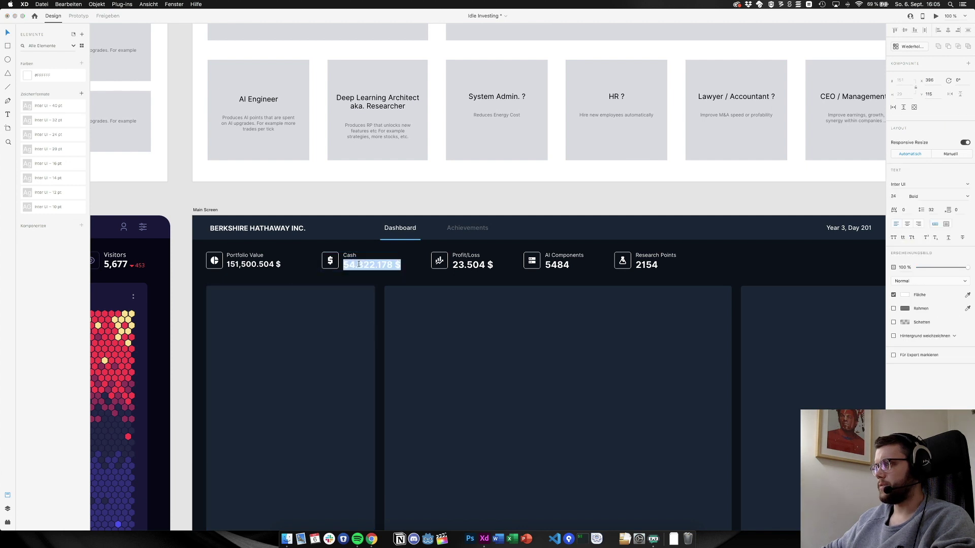
click(358, 266)
key(BackSpace)
text(,)
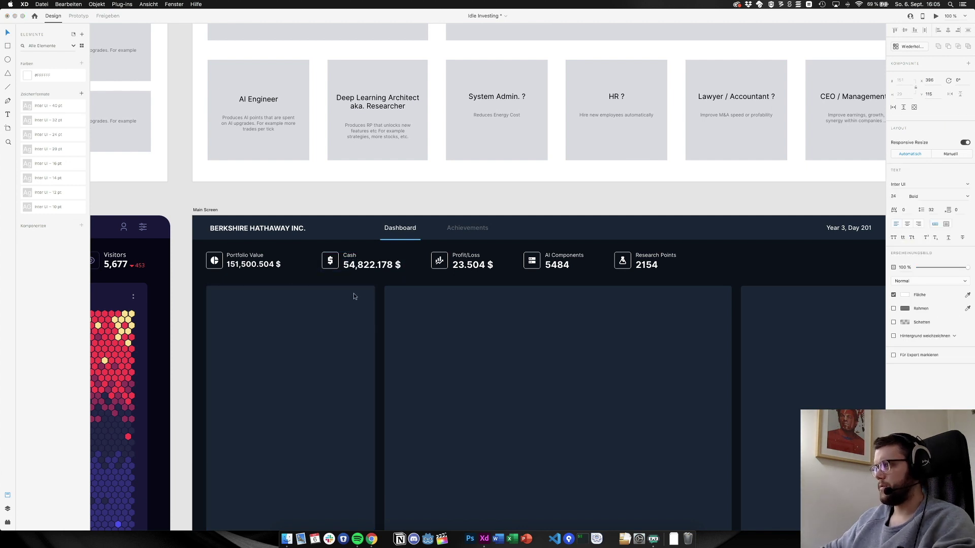
click(358, 364)
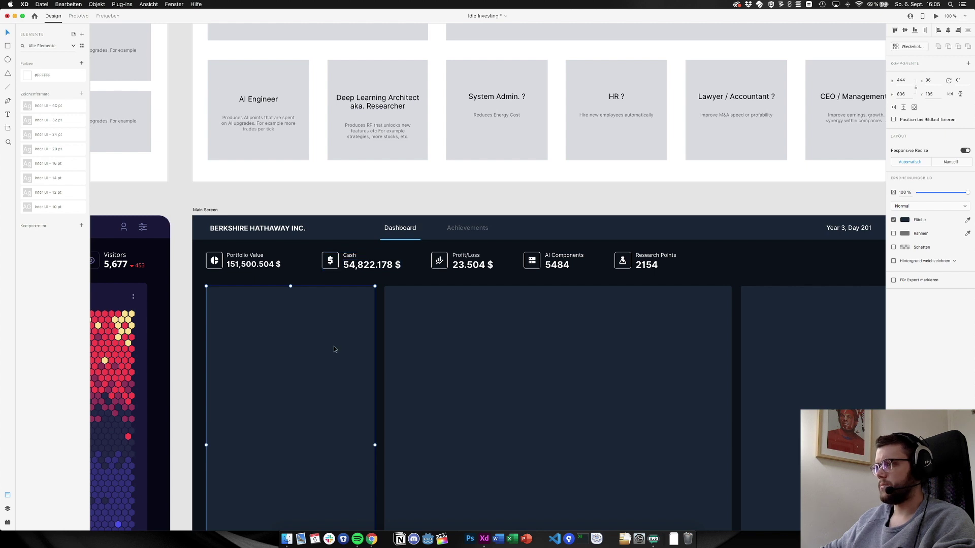
Change the first separator of the Portfolio Value amount back to a dot, making it 151.500.504 $
click(247, 264)
double_click(246, 264)
click(247, 264)
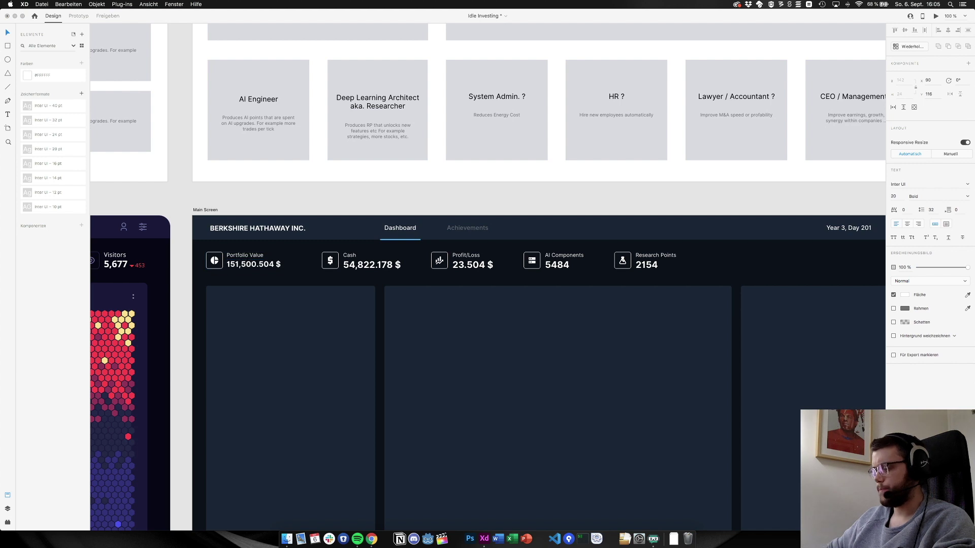
key(Left)
key(BackSpace)
text(.)
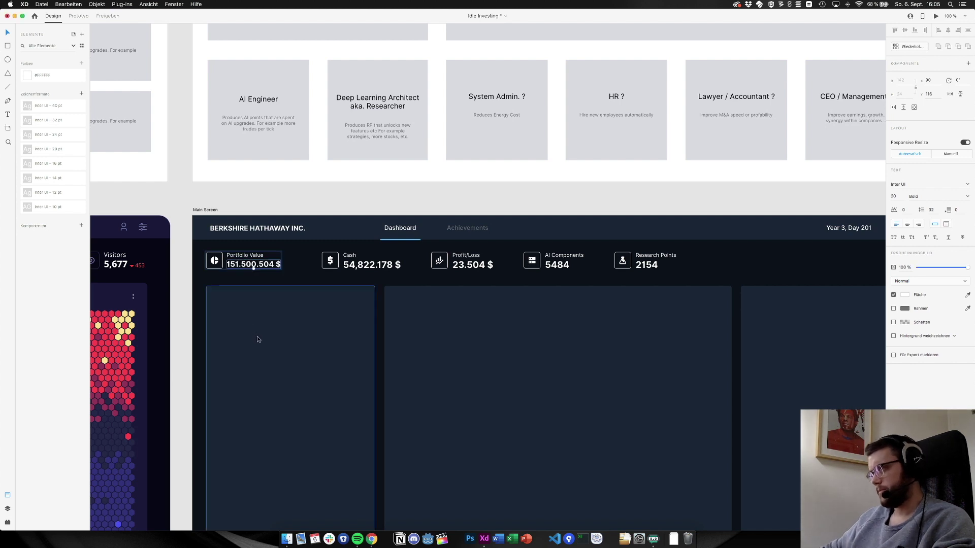
click(256, 337)
click(278, 195)
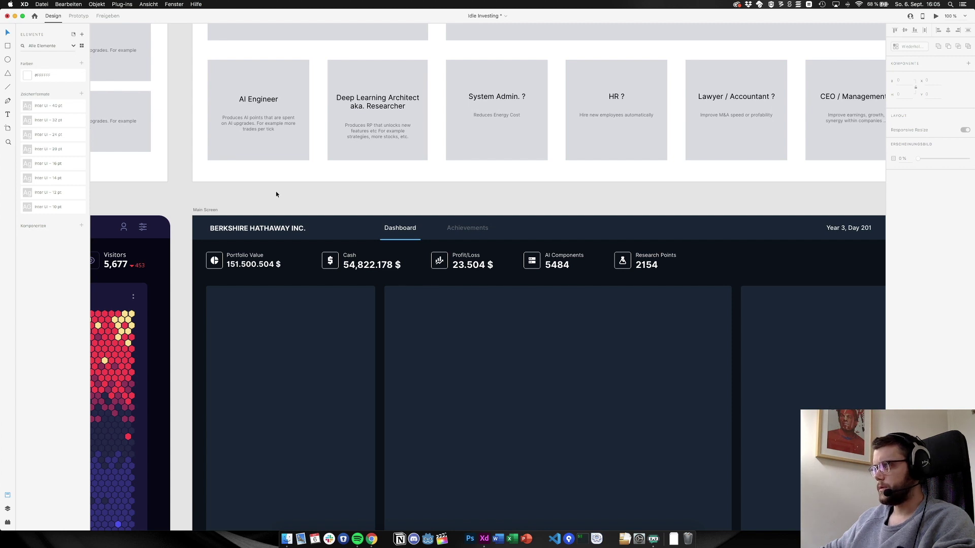
Set the Cash amount's font size to 20
click(372, 264)
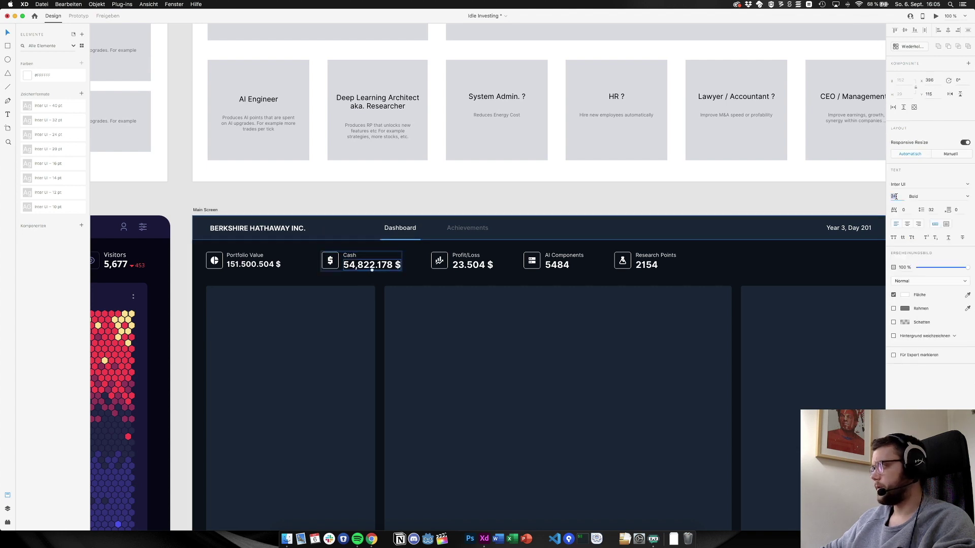
text(20)
key(Return)
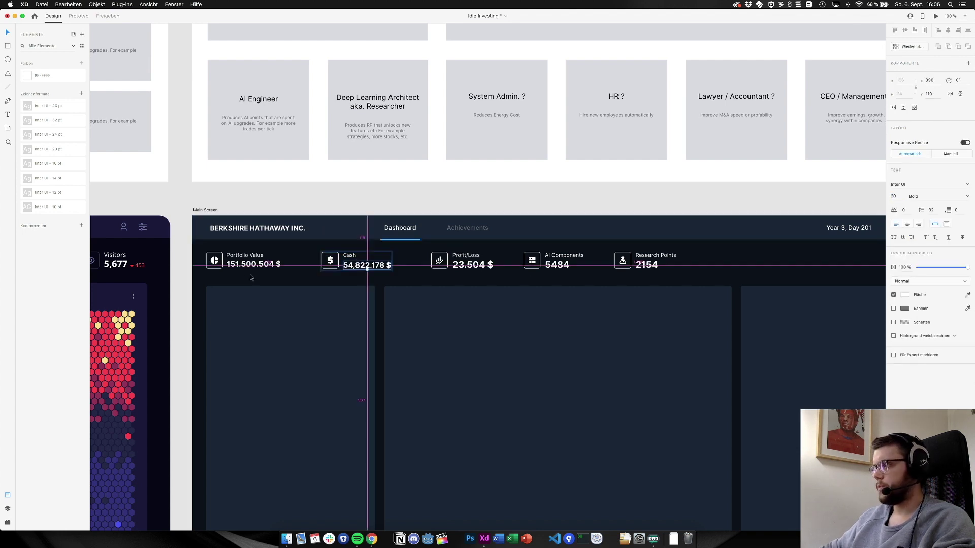
scroll(279, 283, up, 5)
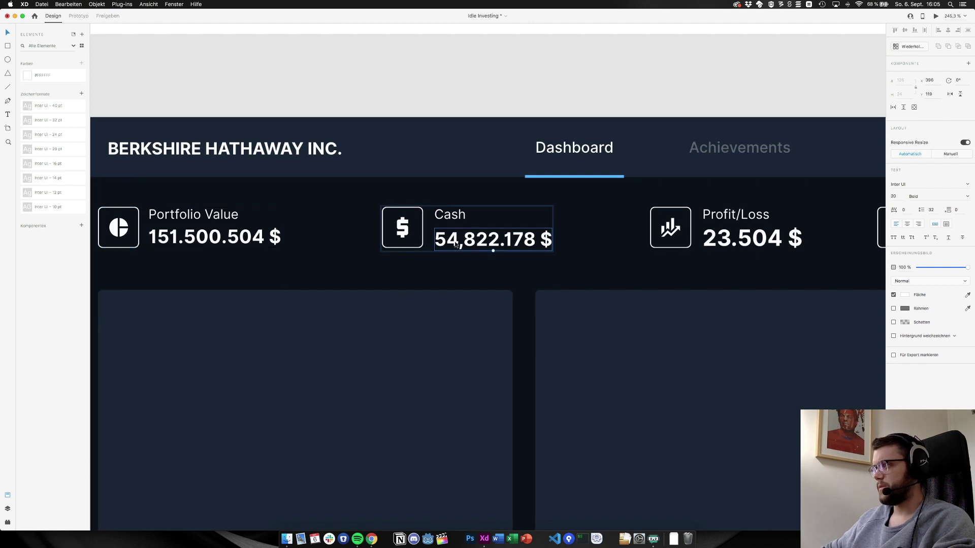
Nudge the Cash amount up slightly and shift the Portfolio Value label and amount right to x 92
key(Up)
click(228, 235)
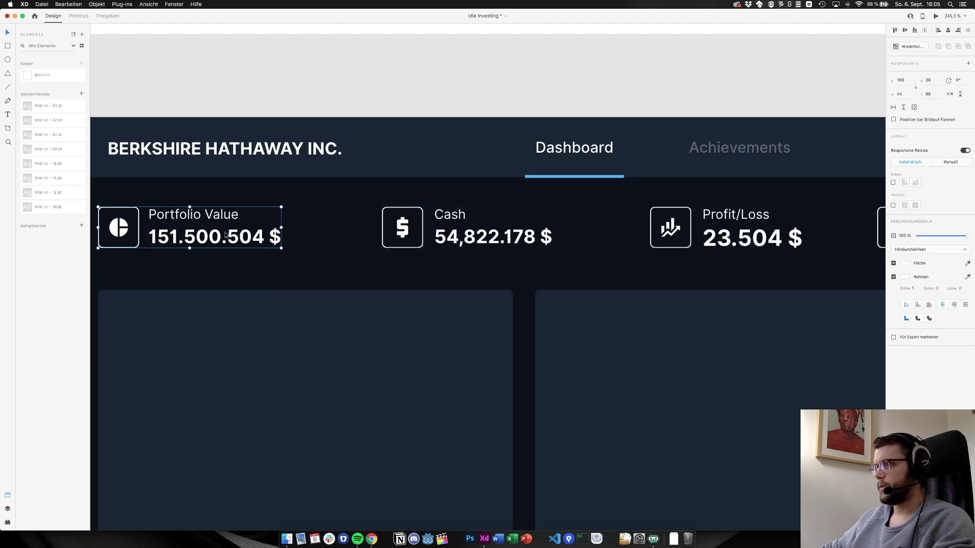
double_click(234, 239)
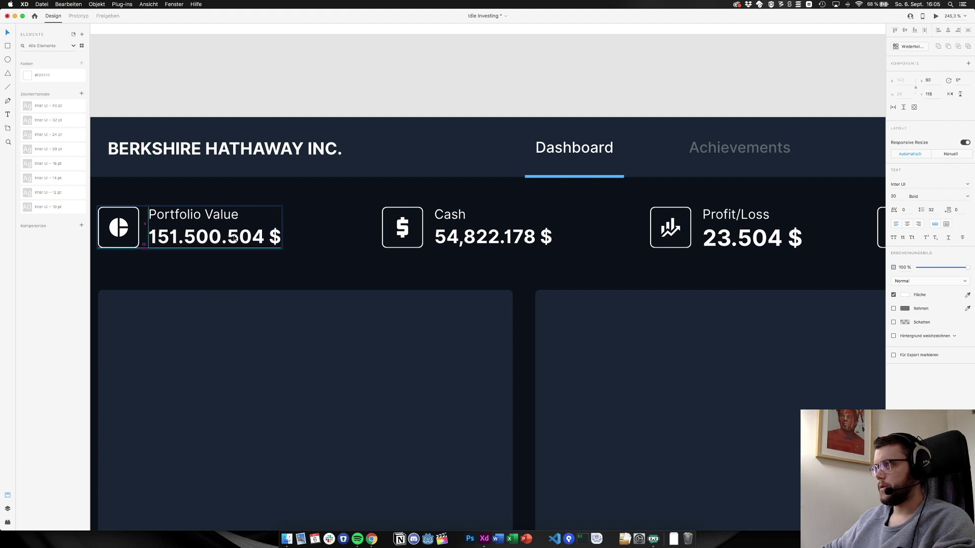
shift+click(180, 218)
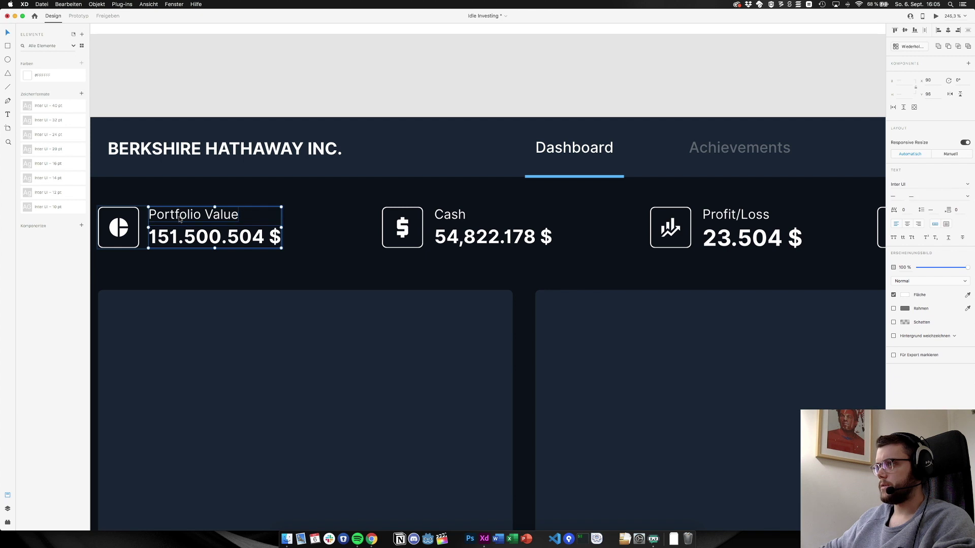
key(Right)
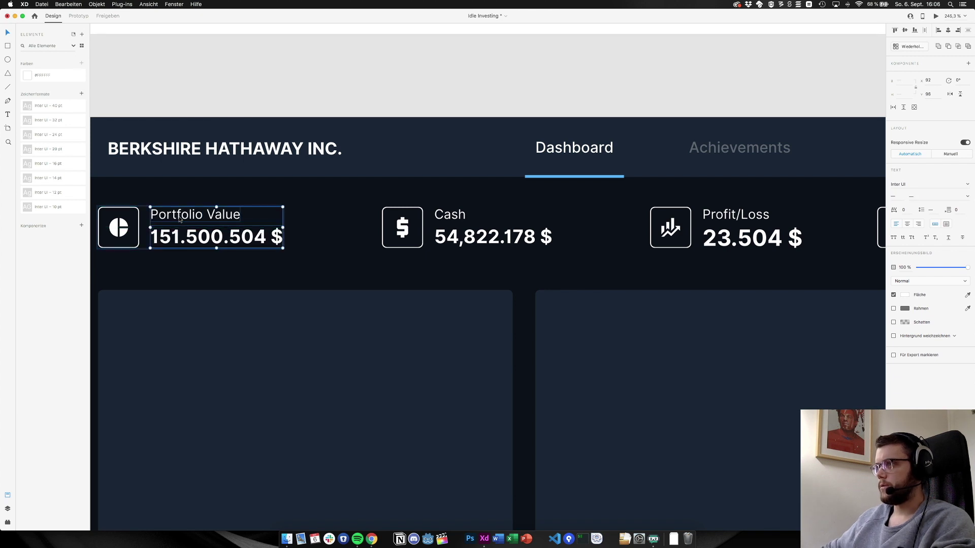
click(250, 351)
key(super+1)
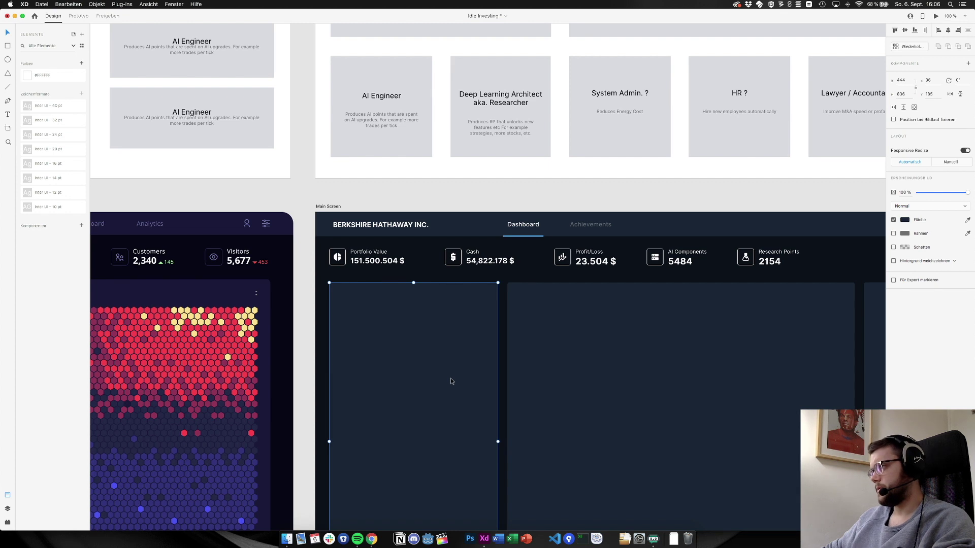
Try shifting the Portfolio Value label and amount left to x 90, and undo the shift
click(370, 260)
shift+click(374, 252)
key(Left)
key(Left)
key(Left)
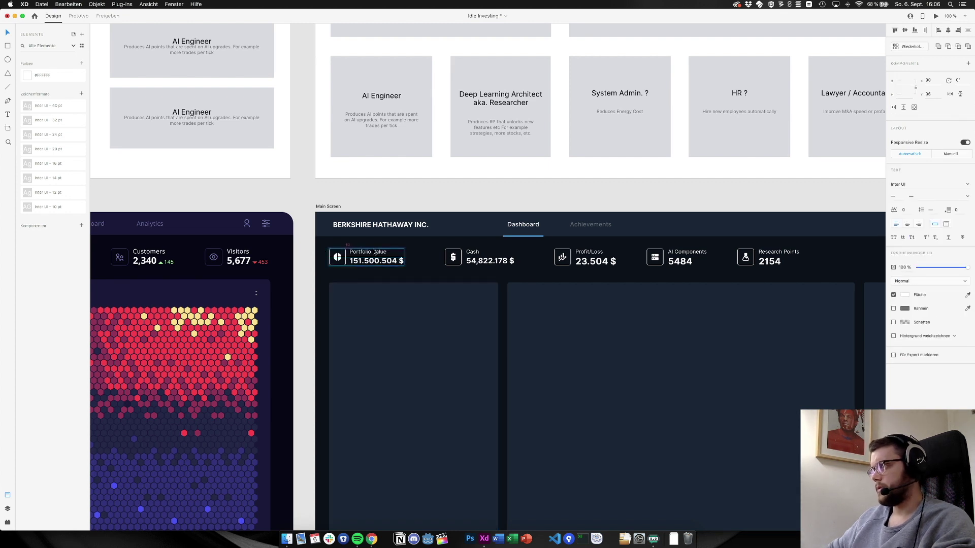
click(376, 336)
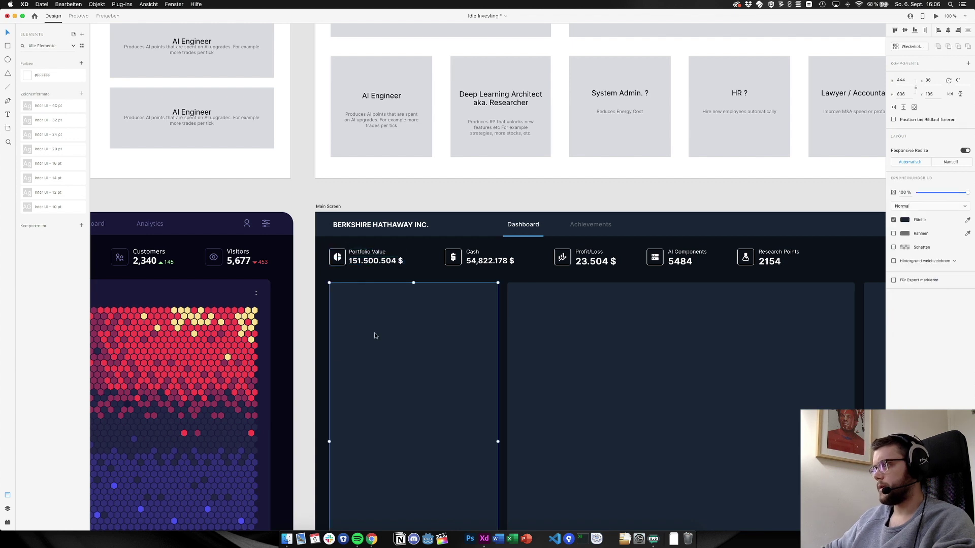
key(super+z)
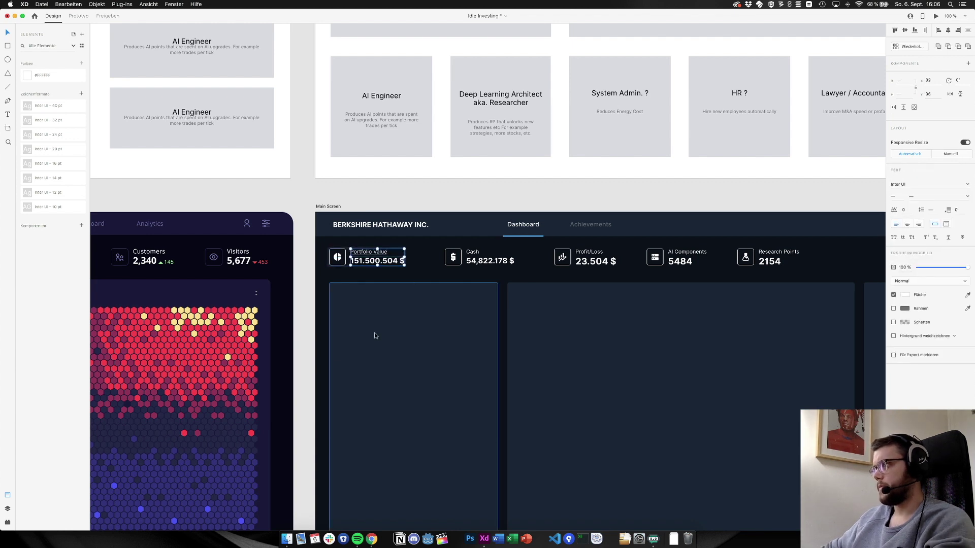
Try shifting the Portfolio Value label and amount further right from their icon, and undo the shift
key(Right)
key(Right)
key(Right)
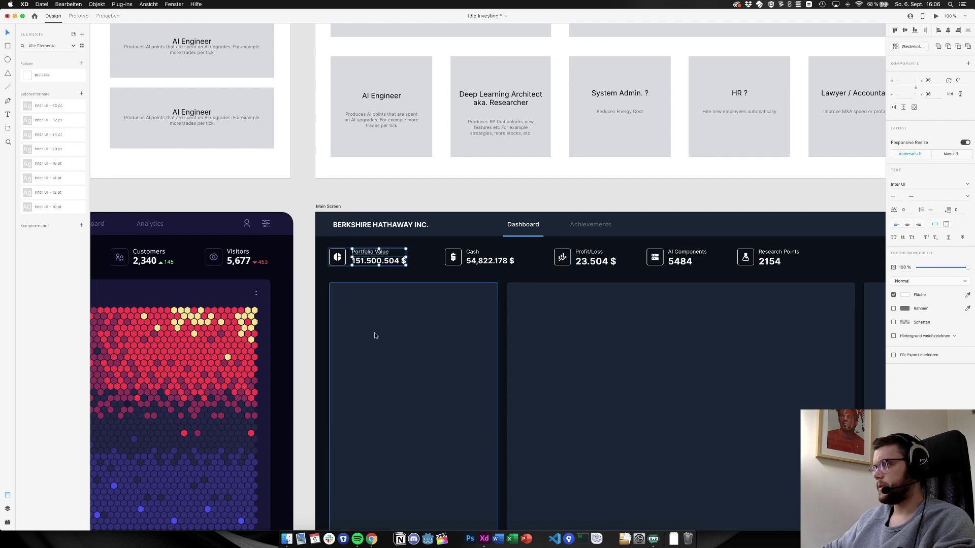
click(376, 336)
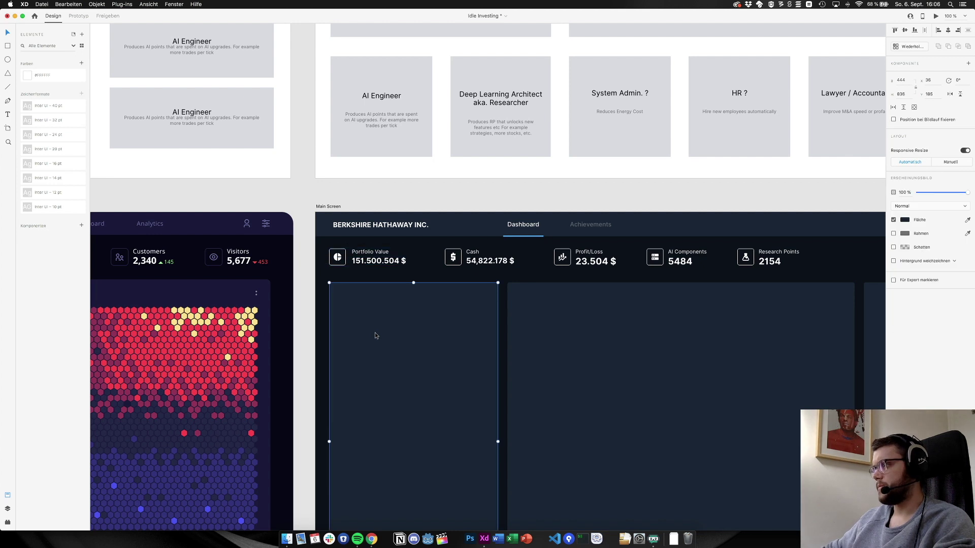
key(super+z)
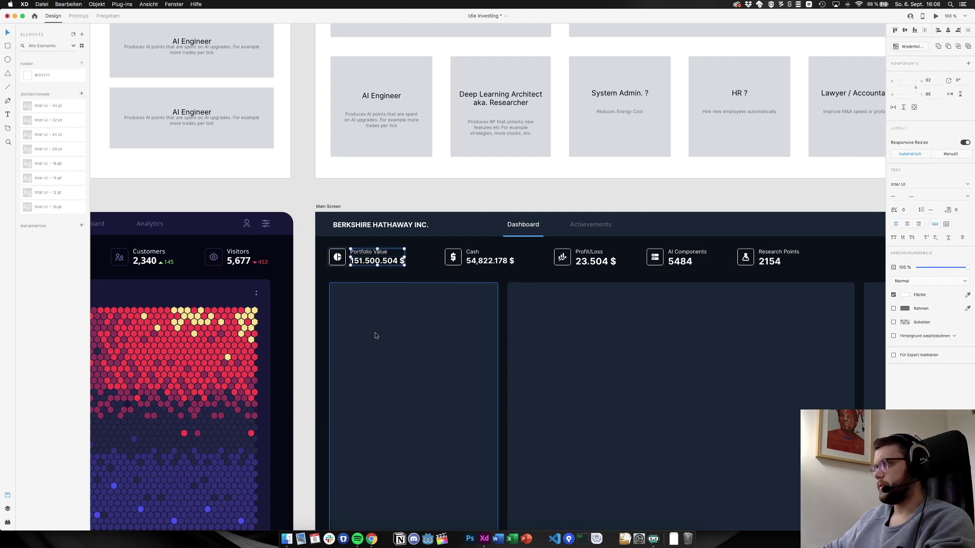
click(374, 336)
click(374, 252)
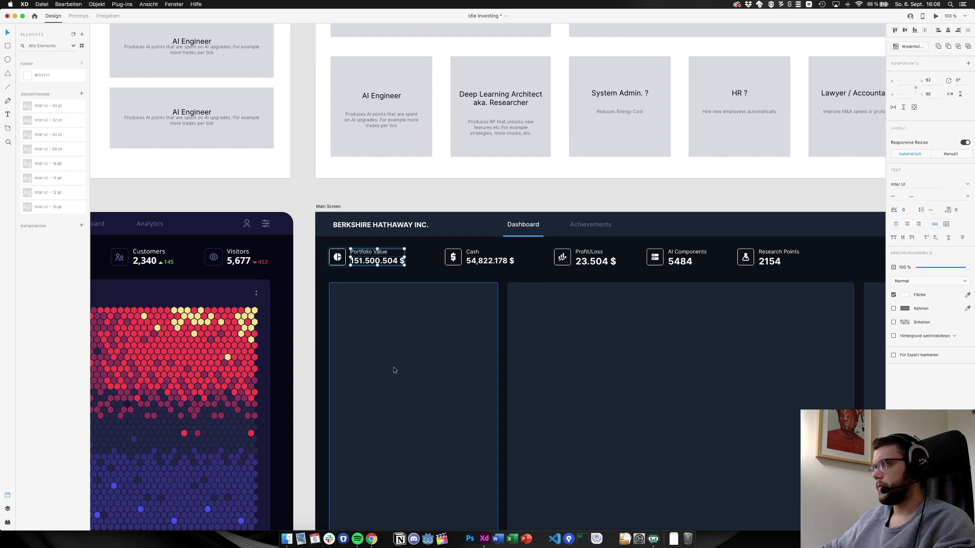
click(407, 389)
Set the Profit/Loss amount's font size to 20 and align it vertically with the neighbouring amounts
scroll(409, 393, right, 3)
scroll(407, 392, right, 5)
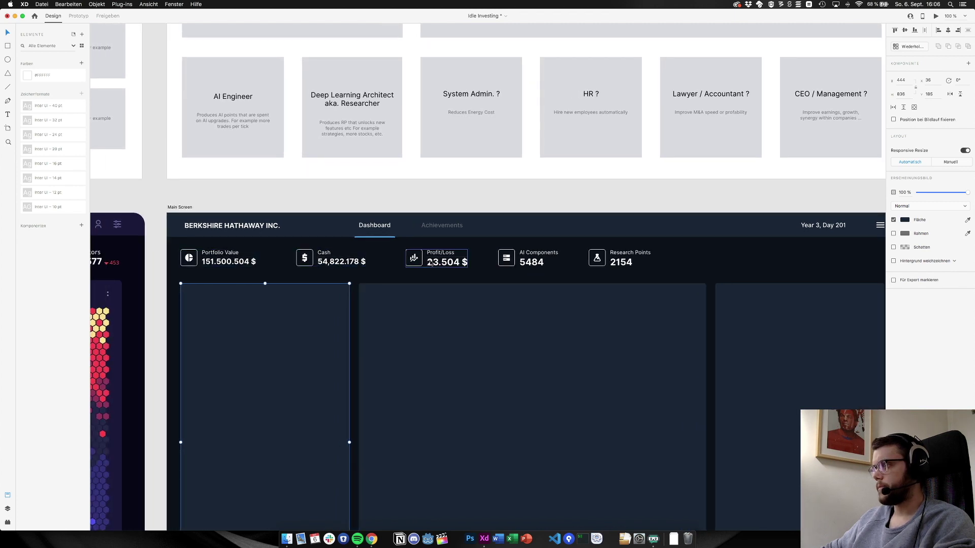
double_click(446, 262)
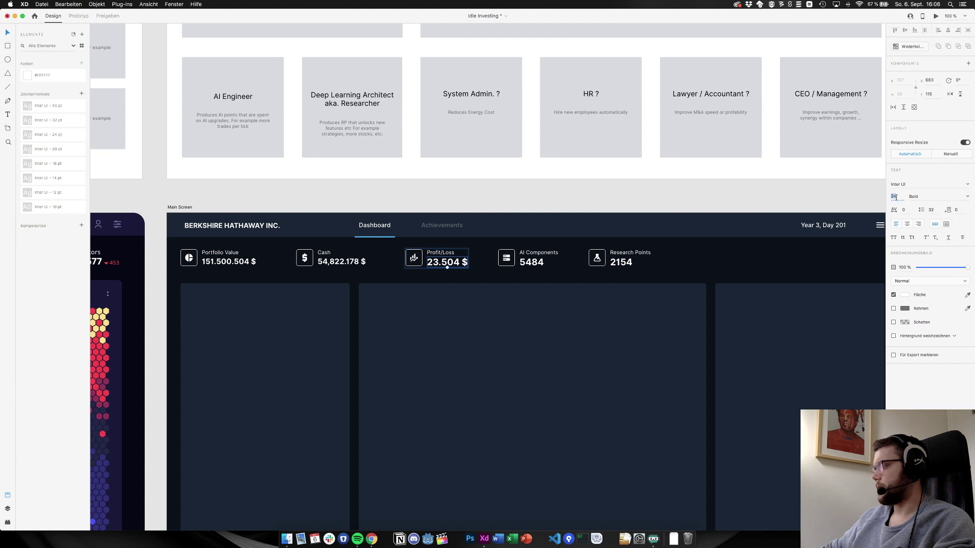
text(20)
key(Return)
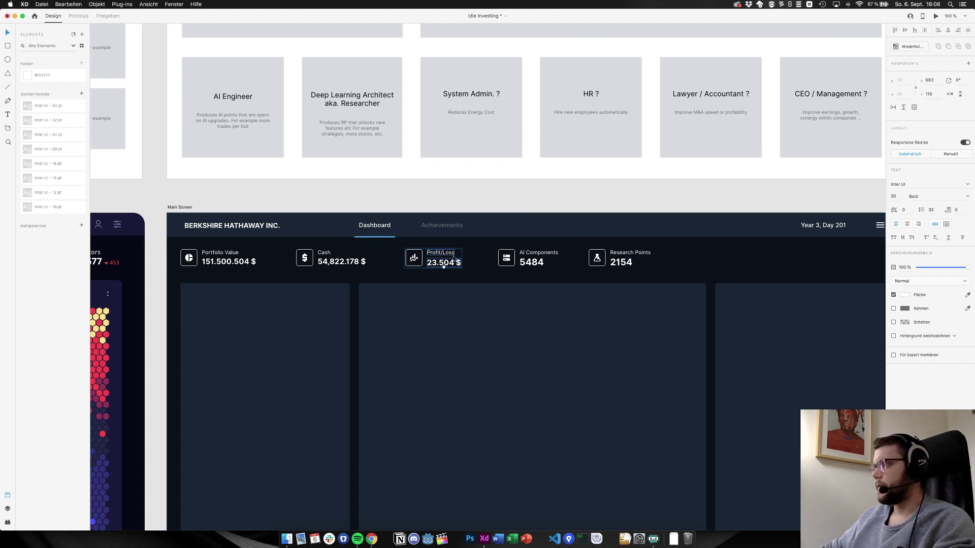
drag(453, 258, 454, 263)
click(458, 297)
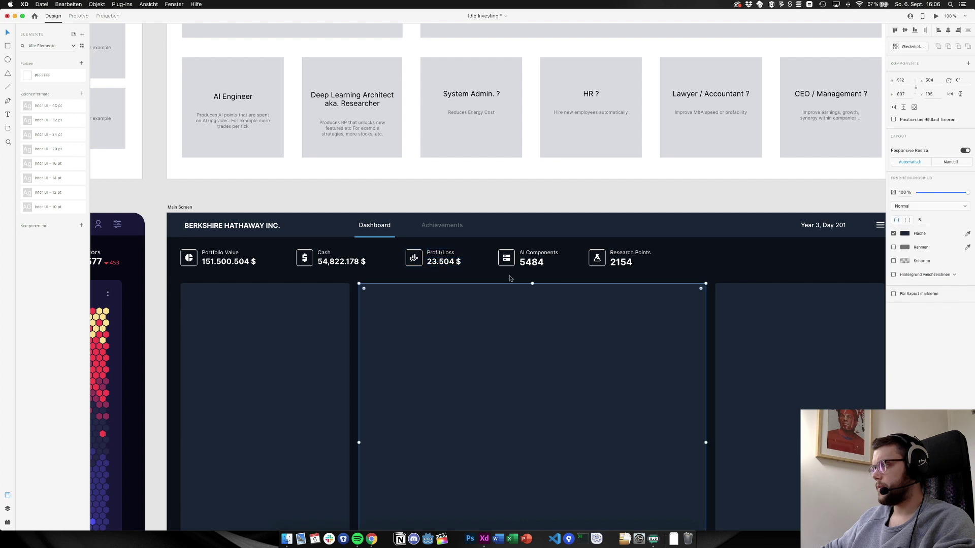
Set the AI Components number's font size to 20 and move it up slightly beneath its label
double_click(531, 262)
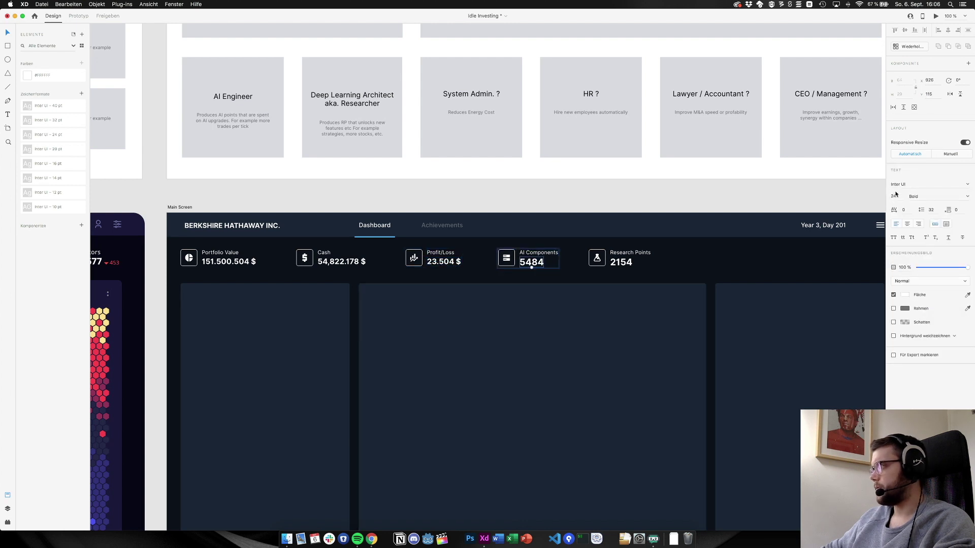
text(20)
key(Return)
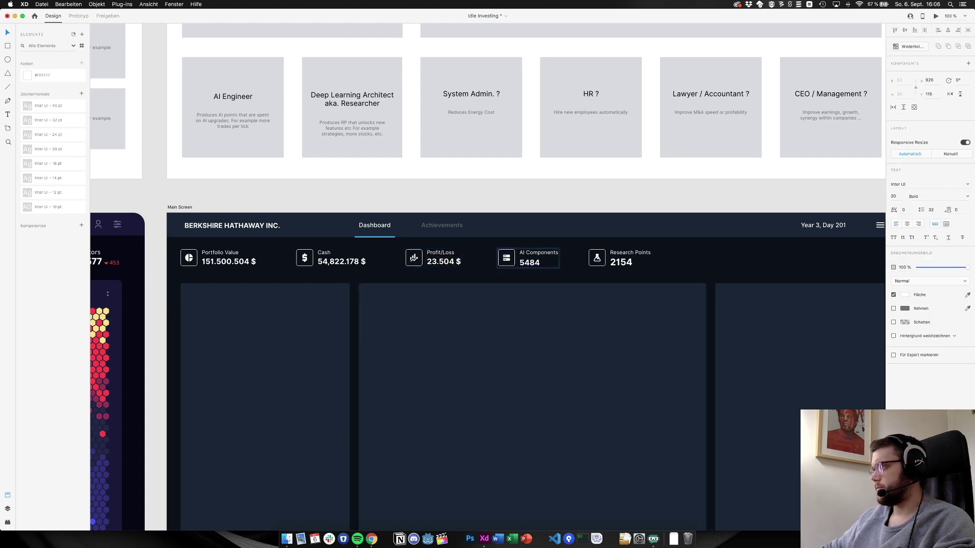
drag(535, 266, 536, 264)
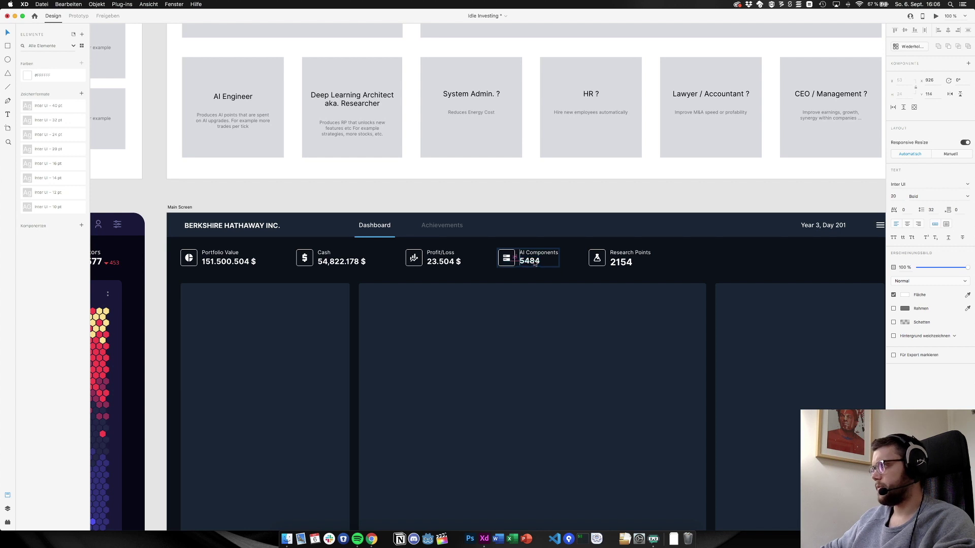
key(Escape)
Set the Research Points number's font size to 20 and align it under its label, level with the icon frame's lower edge
double_click(622, 265)
drag(622, 265, 632, 262)
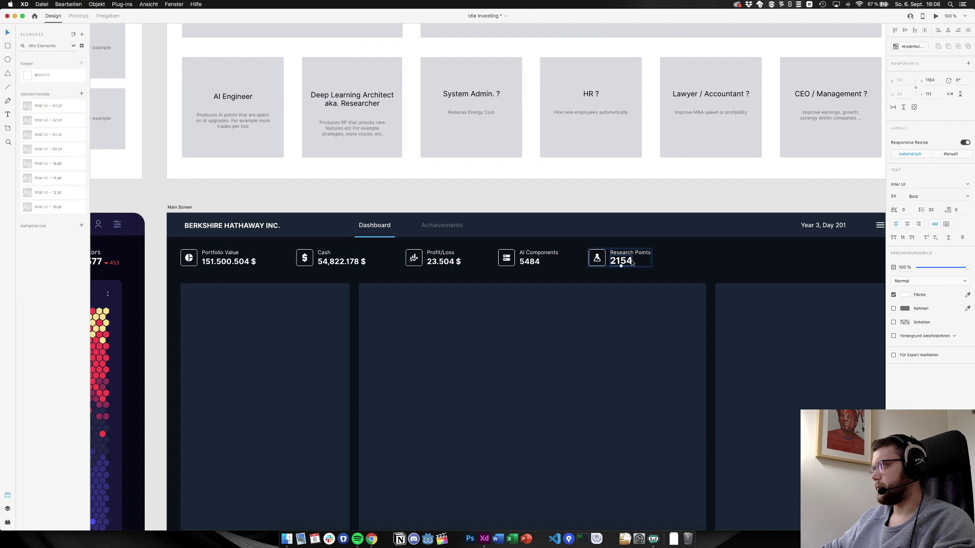
click(901, 198)
text(20)
key(Return)
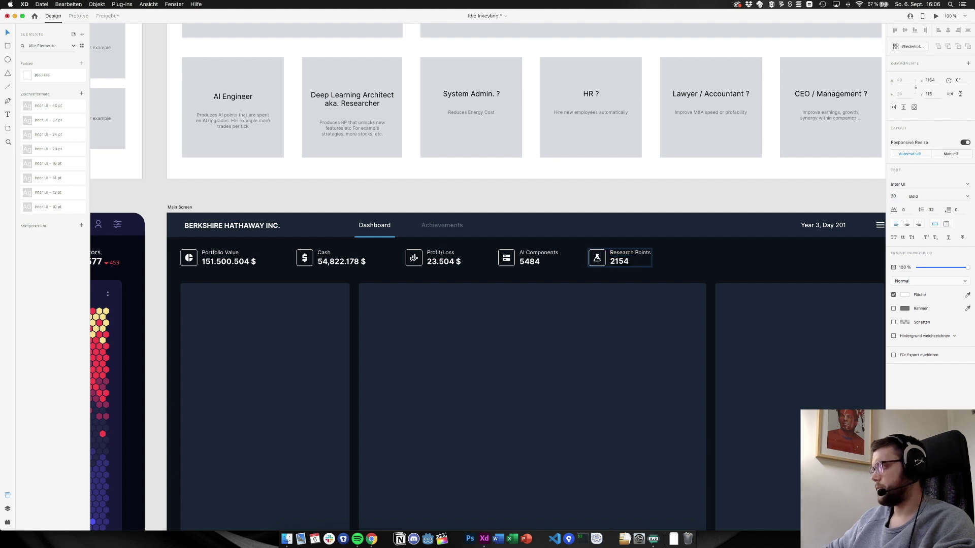
drag(630, 260, 622, 264)
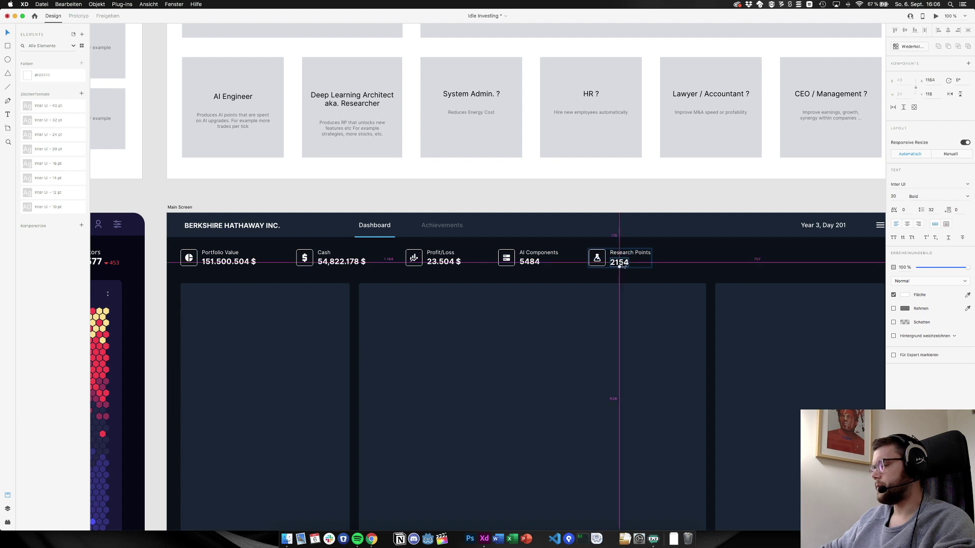
scroll(620, 264, up, 5)
drag(607, 256, 593, 250)
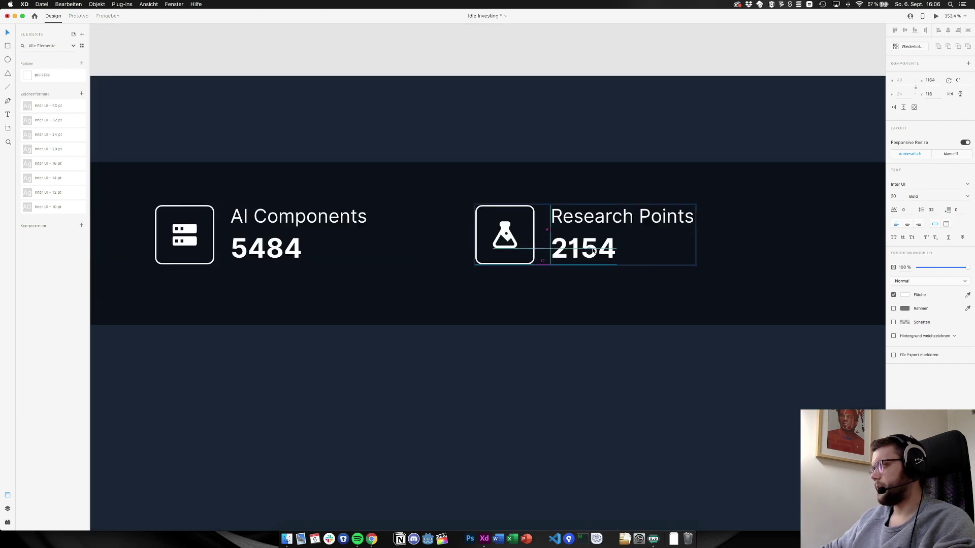
key(cmd+1)
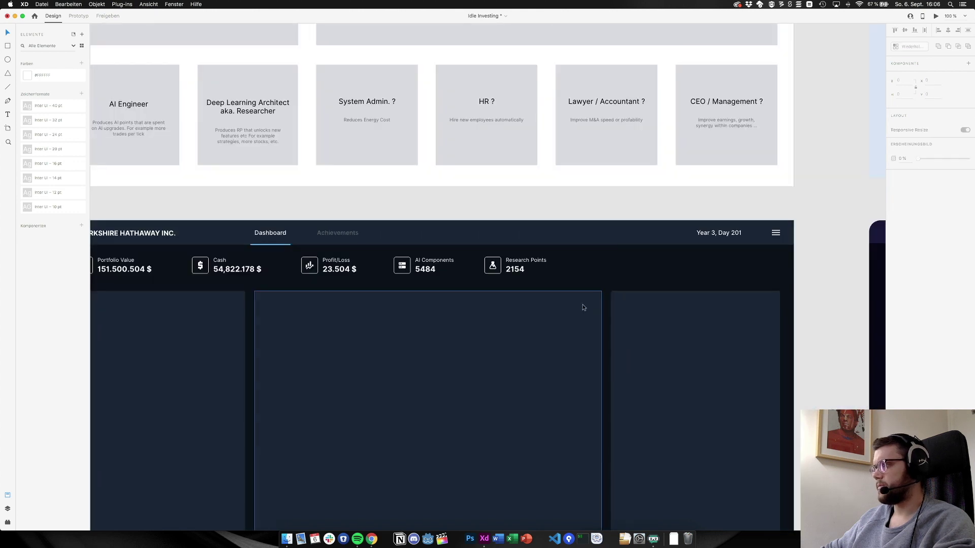
Move the Cash block left to x 314, closer to the Portfolio Value block
scroll(583, 305, left, 5)
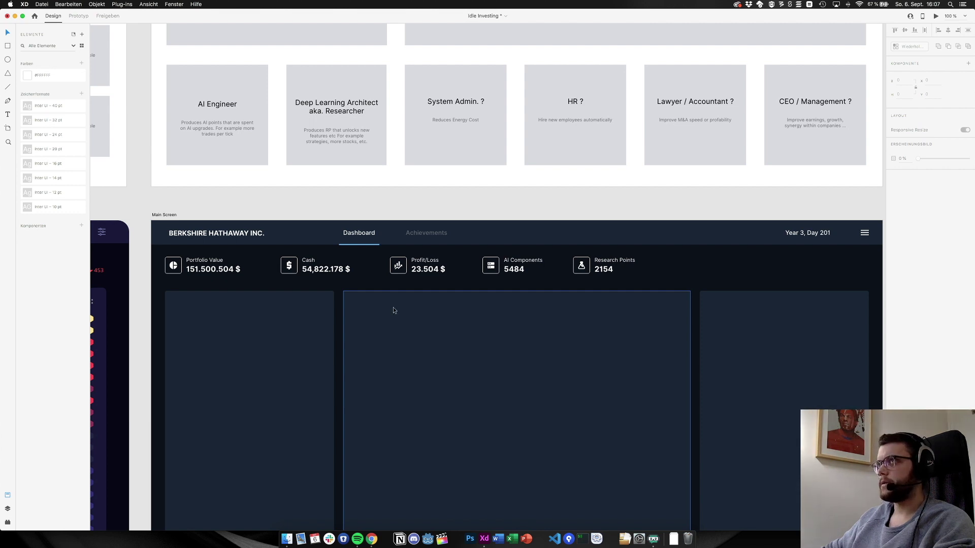
click(167, 266)
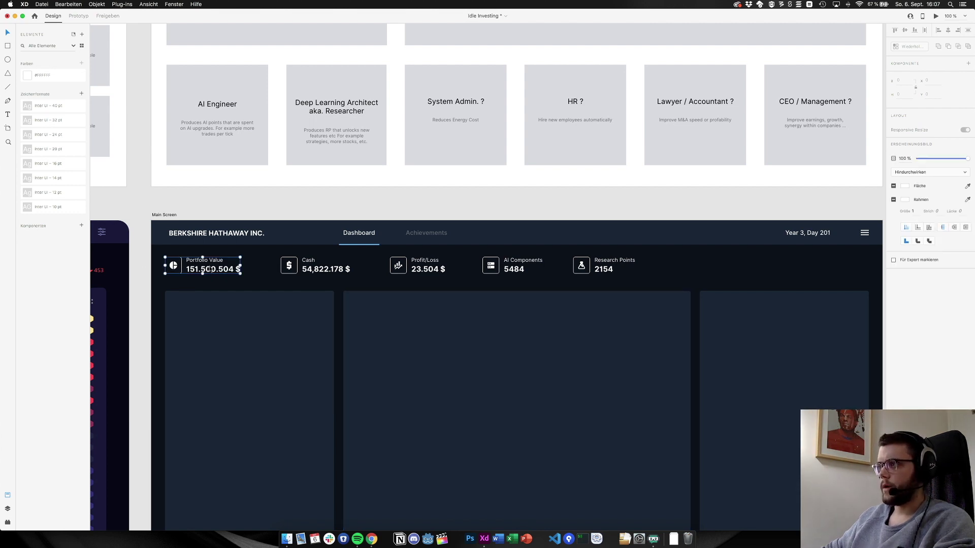
shift+click(312, 271)
click(274, 293)
click(315, 270)
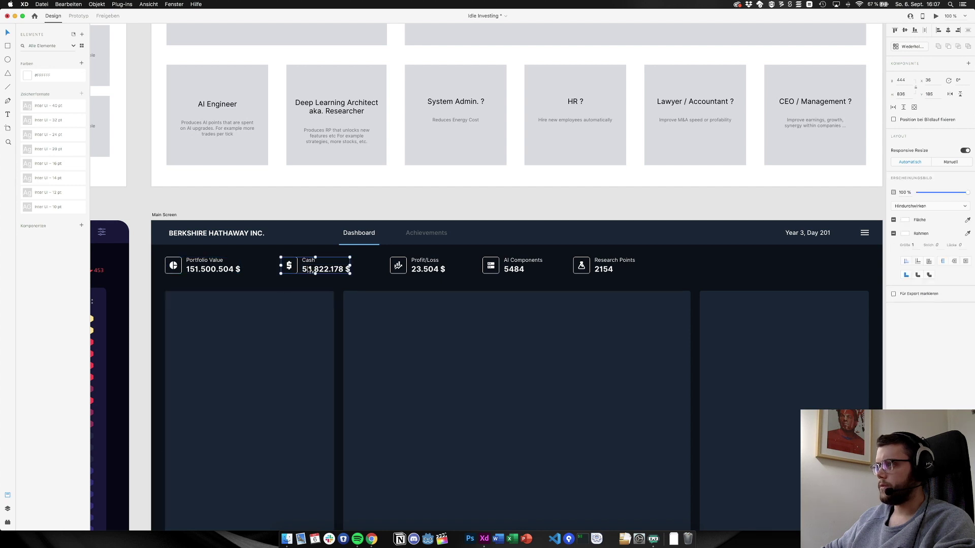
drag(315, 271, 303, 271)
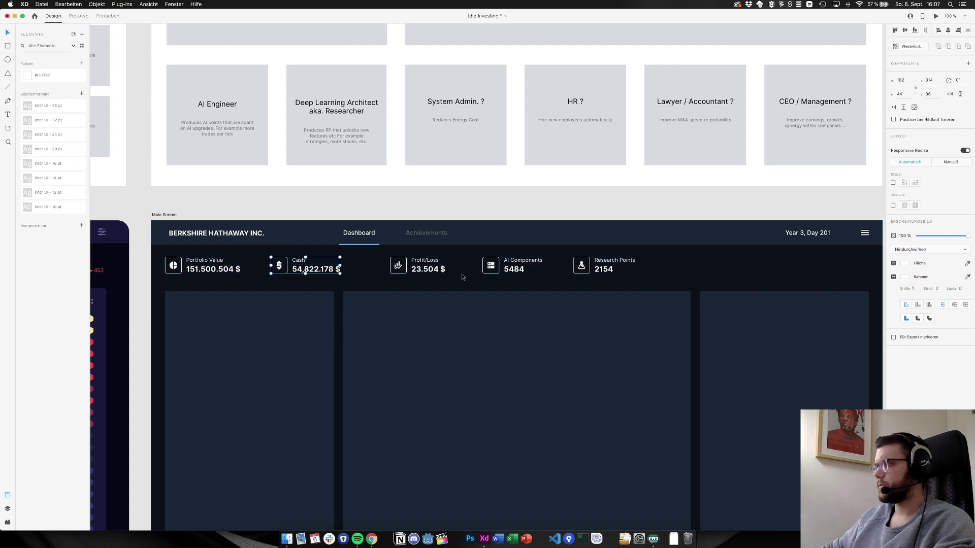
Even out the row's spacing by moving Profit/Loss left to x 576, AI Components to x 801, and Research Points left by a matching gap
drag(440, 271, 420, 271)
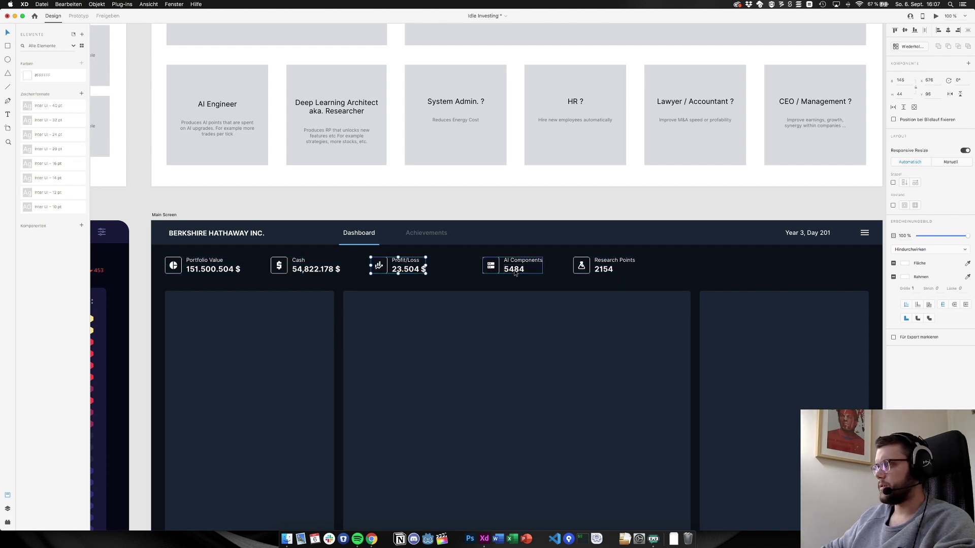
drag(515, 272, 491, 274)
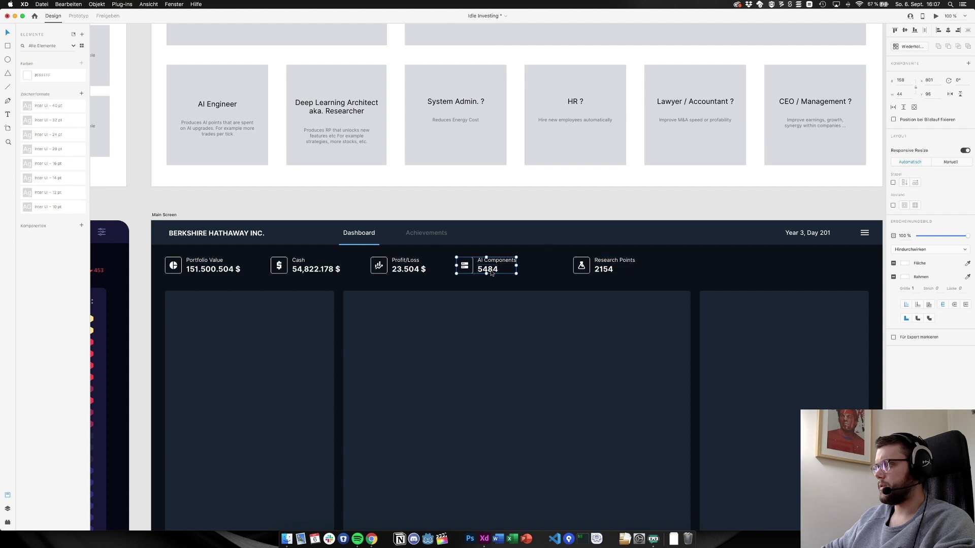
drag(597, 272, 571, 273)
click(489, 200)
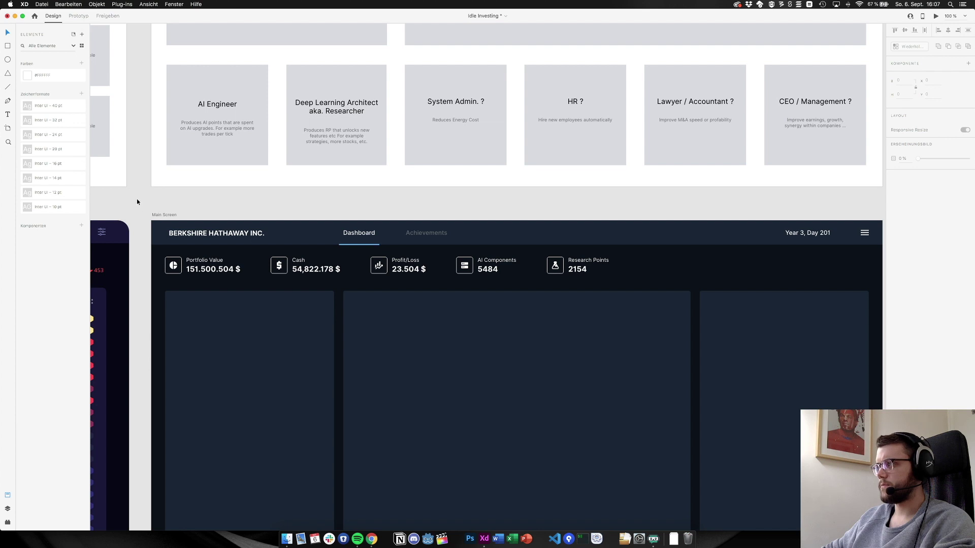
Select all five stat blocks below the Main Screen header and nudge them up together
scroll(136, 202, down, 1)
click(313, 352)
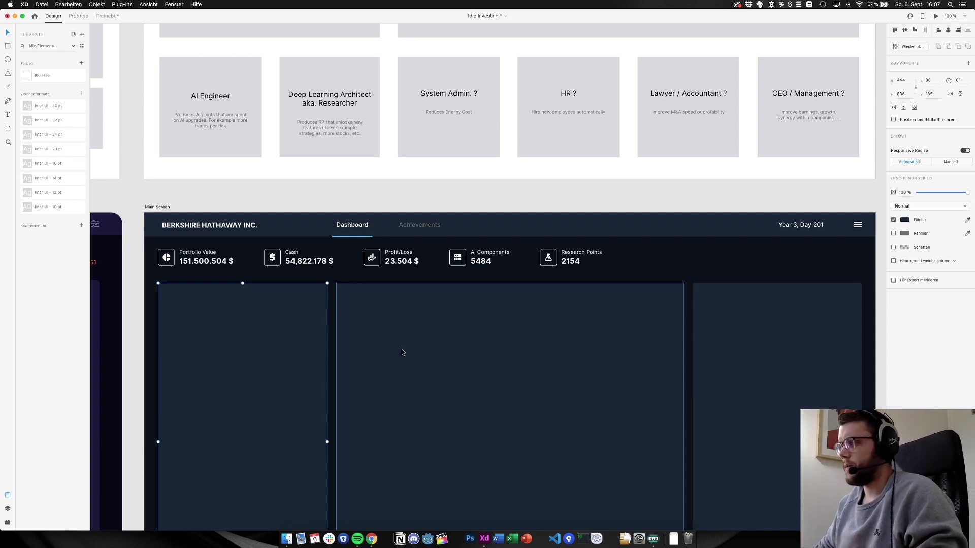
drag(138, 252, 635, 256)
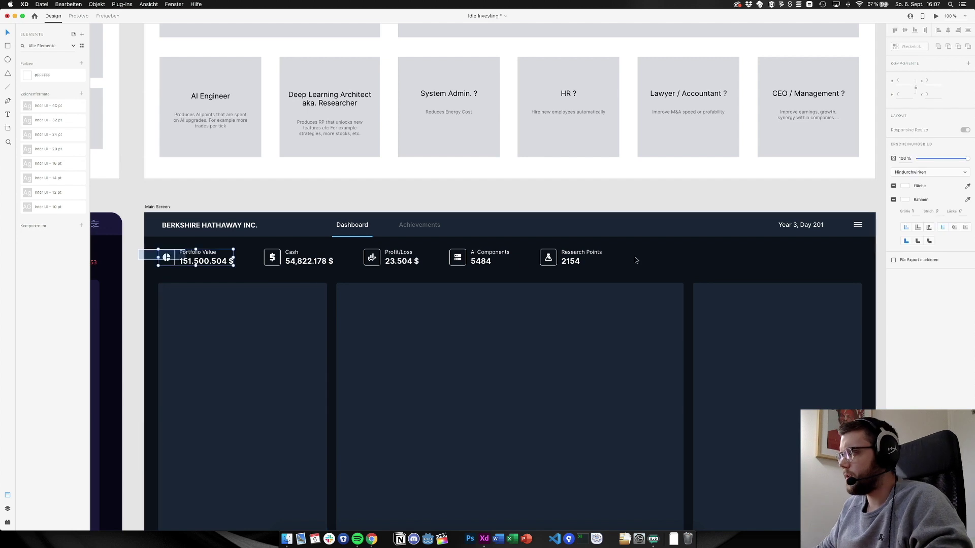
key(Up)
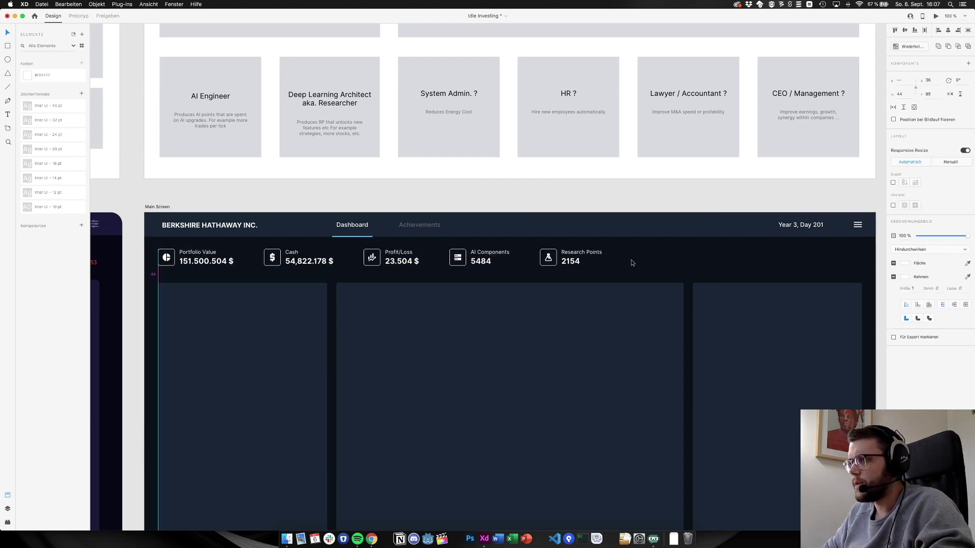
scroll(165, 259, up, 6)
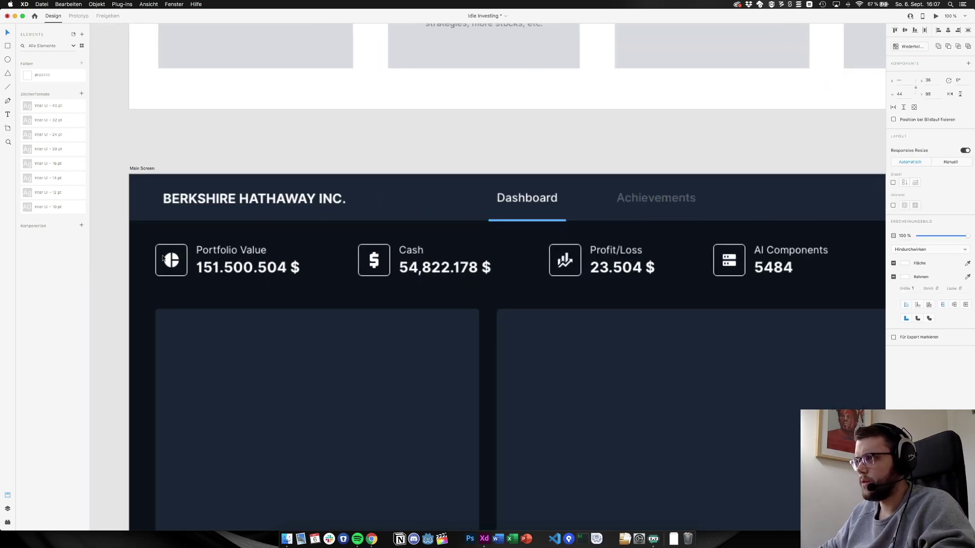
Position the five stat blocks at y 104, leaving 40 px between them and the header's lower edge
scroll(166, 259, up, 2)
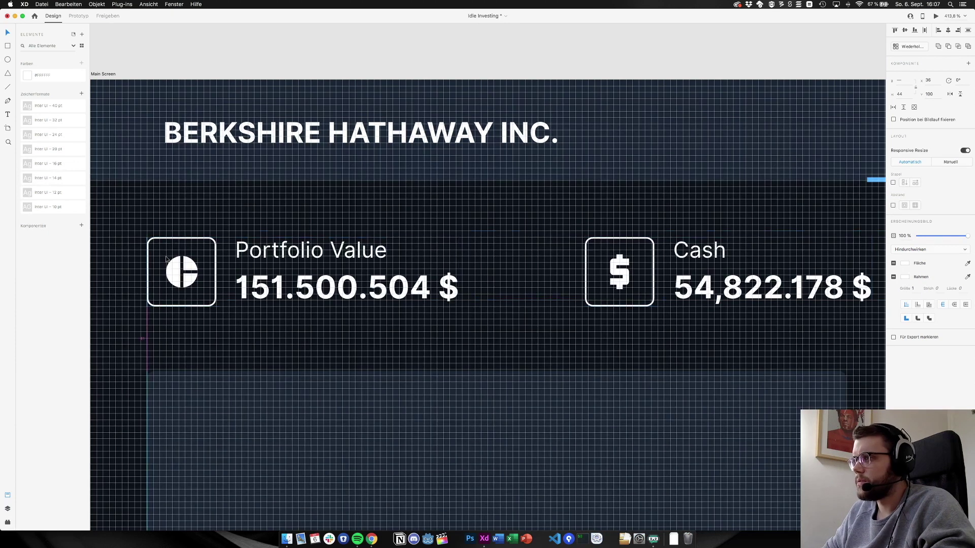
key(Down)
key(Down)
key(Down)
key(Down)
key(Up)
key(Up)
key(Up)
key(Up)
key(Up)
key(Up)
key(Up)
key(Up)
key(Up)
key(Up)
key(Up)
key(Up)
key(Up)
key(Up)
key(Up)
key(Up)
key(Up)
key(Up)
key(Up)
key(Up)
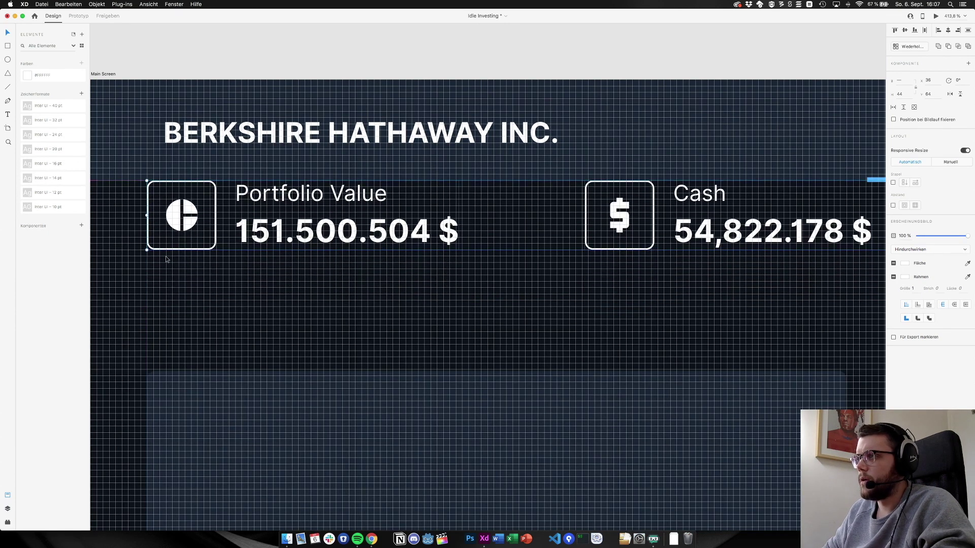
key(Down)
key(Down)
key(Down)
key(Down)
key(Down)
key(Down)
key(Down)
key(Down)
key(Down)
key(Down)
key(Down)
key(Down)
key(Down)
key(Down)
key(Down)
key(Down)
key(Down)
key(Down)
key(Down)
key(Down)
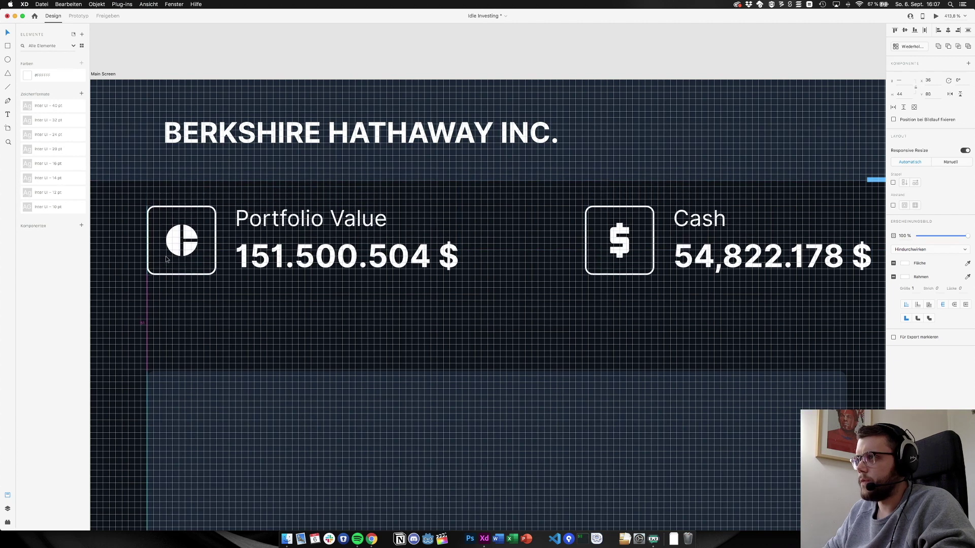
key(Down)
key(Down)
key(Down)
key(Down)
key(Down)
key(Down)
key(Down)
key(Down)
key(Down)
key(Down)
key(Down)
key(Down)
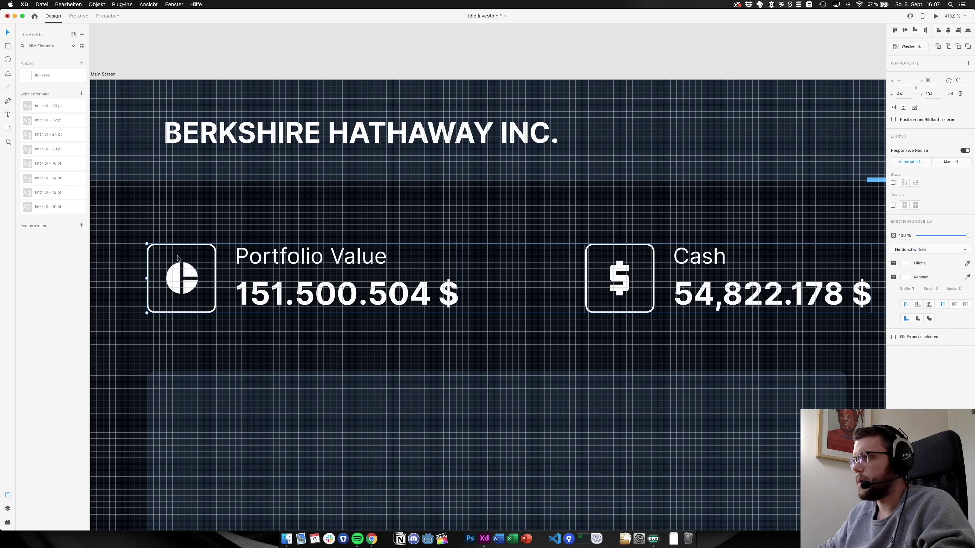
key(super+1)
key(super+apostrophe)
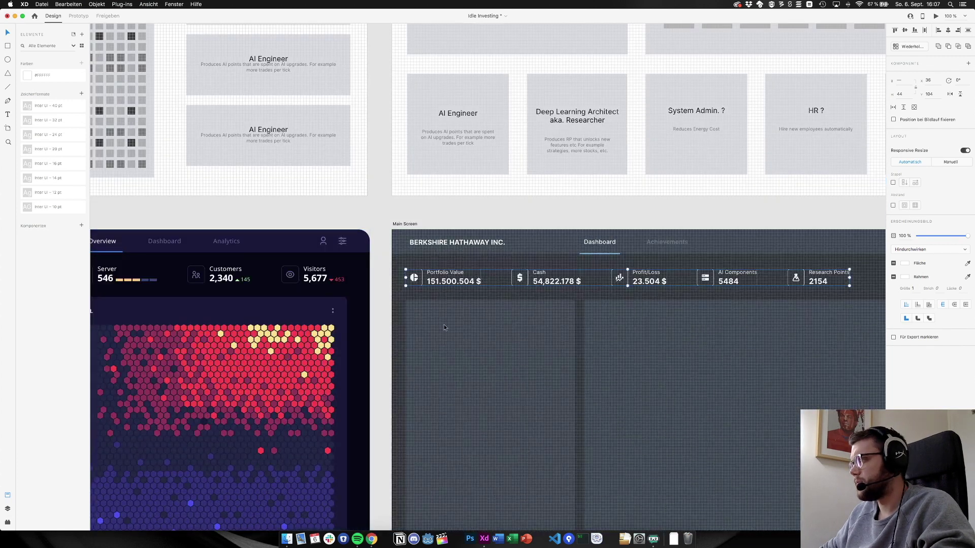
Move the first panel under Portfolio Value to y 188, leaving 40 px below the stats row
click(495, 325)
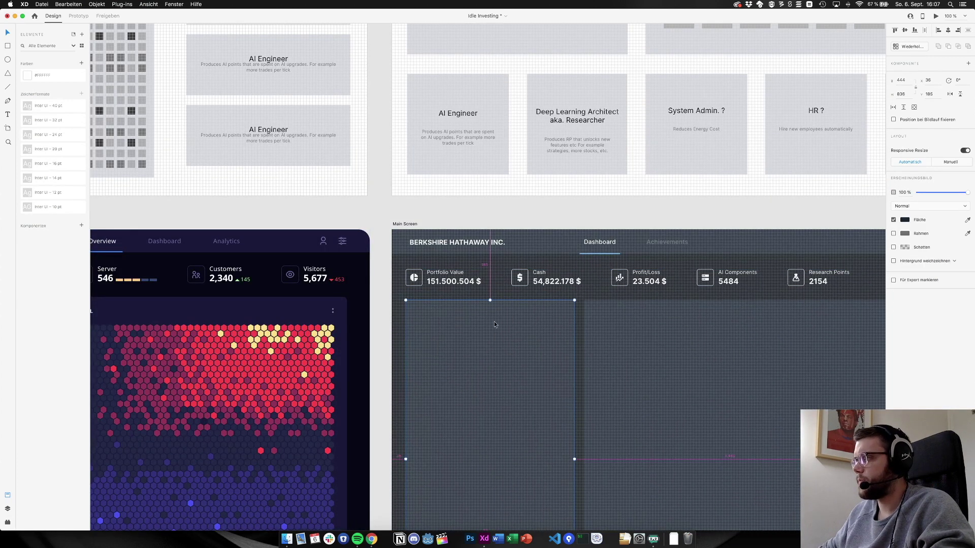
scroll(492, 320, up, 5)
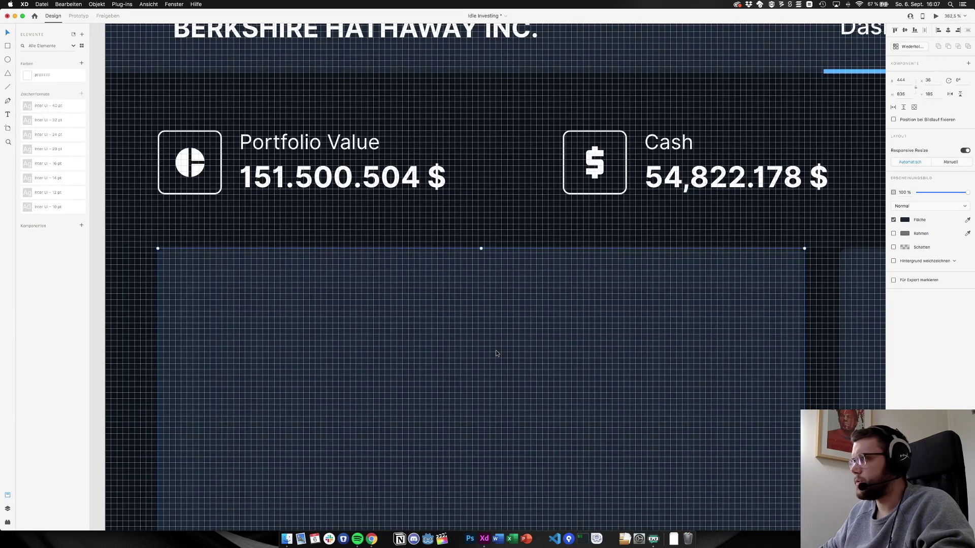
drag(496, 351, 497, 298)
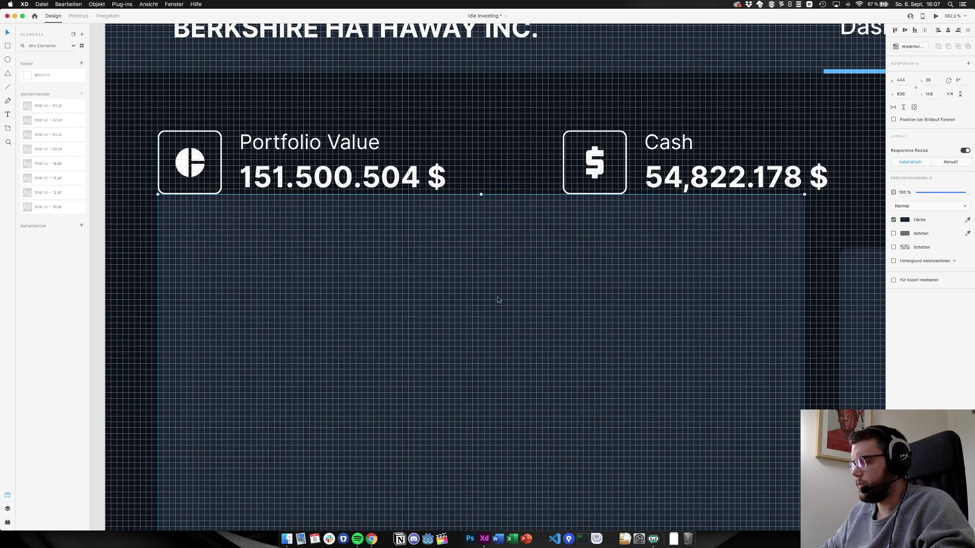
key(Down)
key(Down)
key(Down)
key(Down)
key(Down)
key(Down)
key(Down)
key(Down)
key(Down)
key(Down)
key(Down)
key(Down)
key(Down)
key(Down)
key(Down)
key(Down)
key(Down)
key(Down)
key(Down)
key(Down)
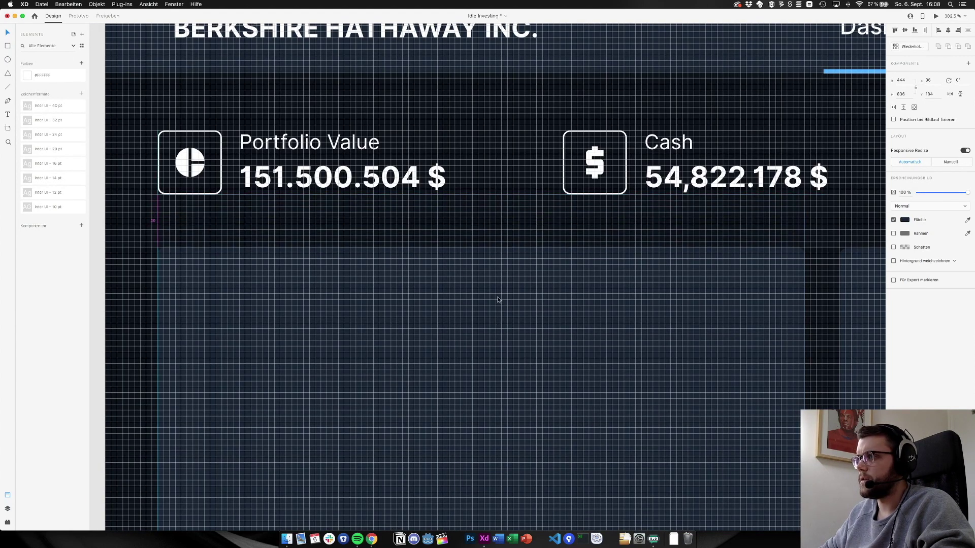
key(super+1)
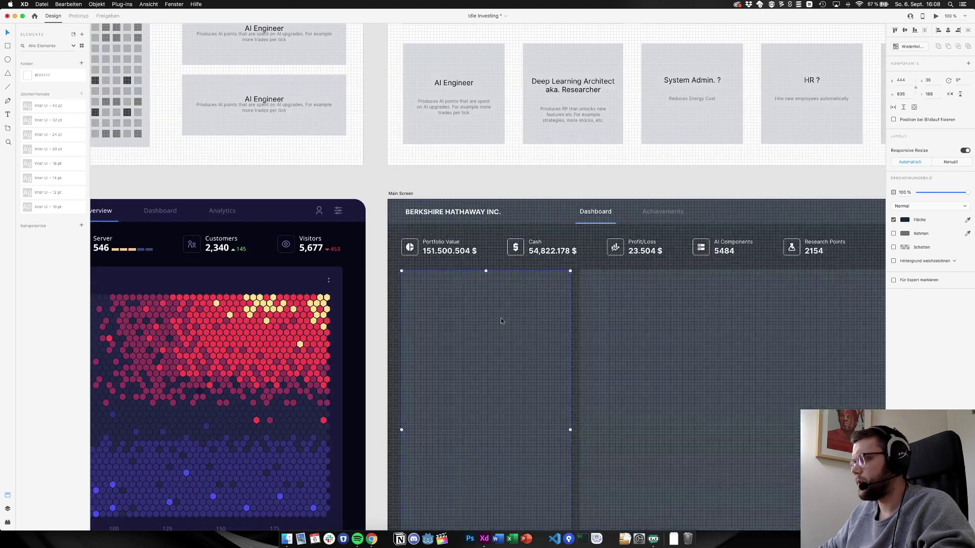
click(377, 290)
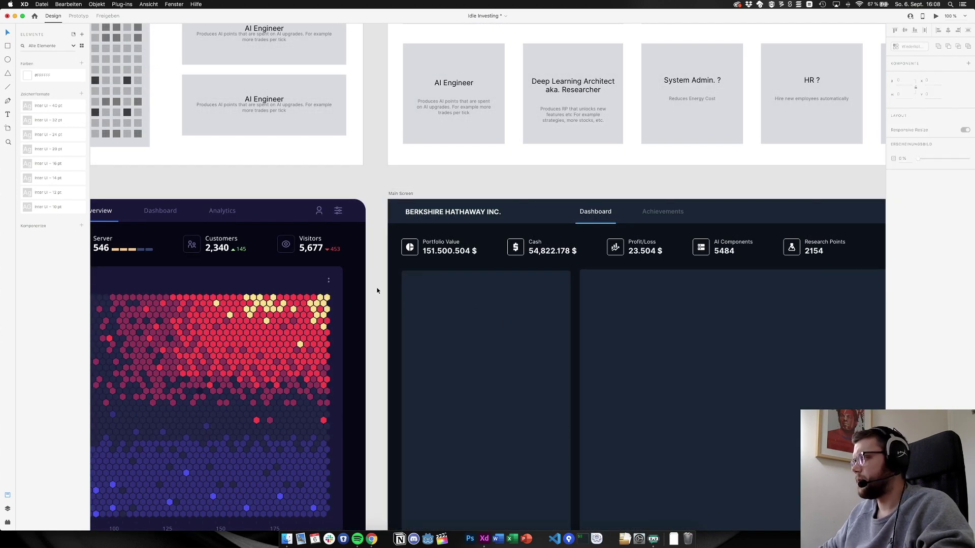
Lower the top edges of the middle panel and the panel beneath the date to y 188, level with the first panel
scroll(377, 288, right, 5)
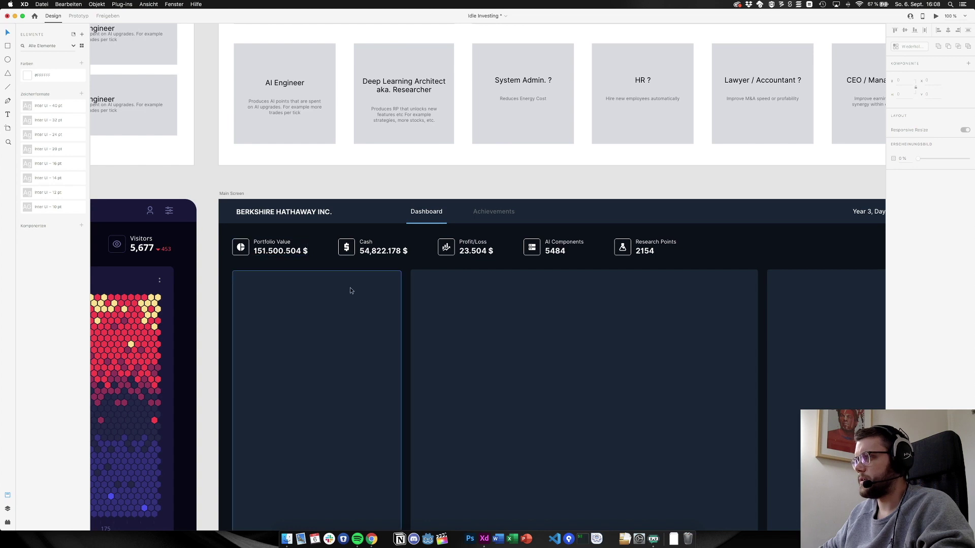
scroll(569, 332, right, 2)
click(569, 332)
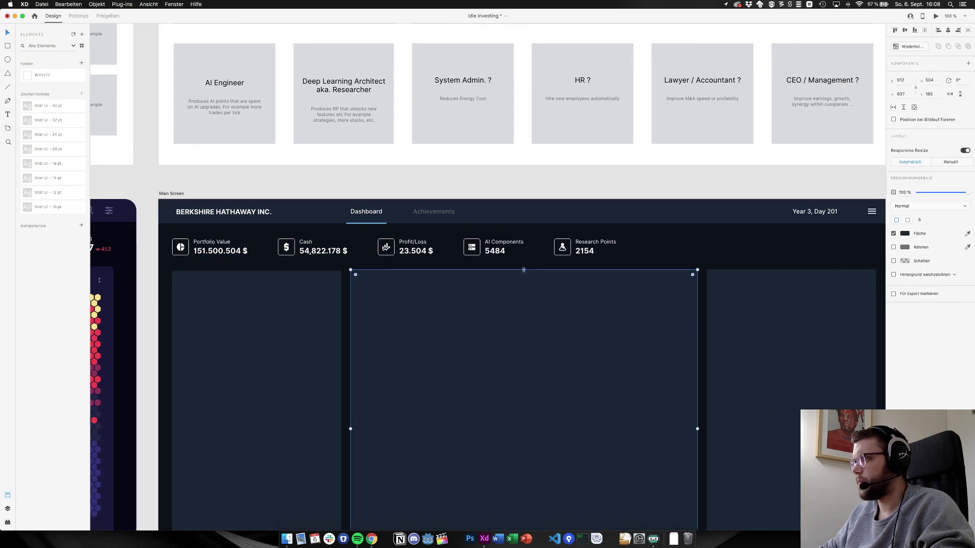
click(773, 294)
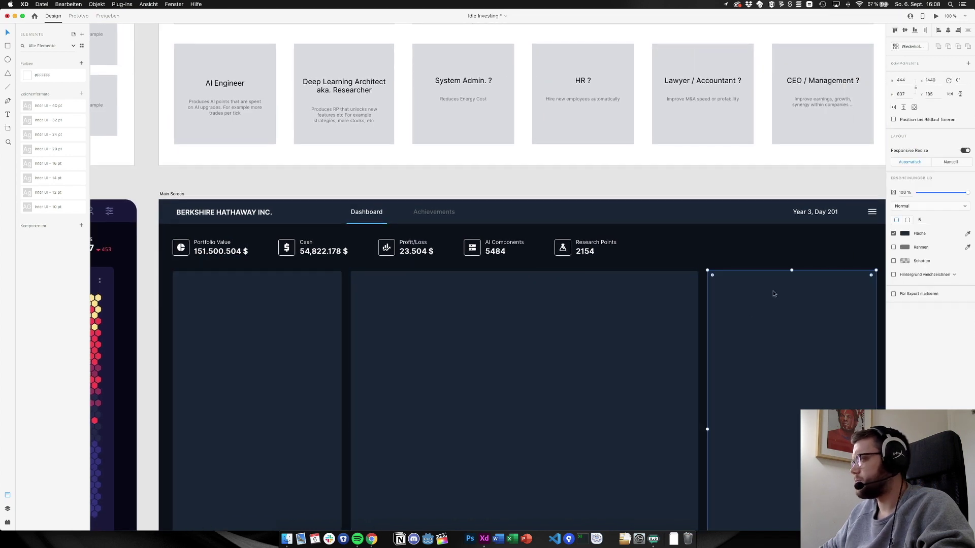
drag(792, 270, 793, 271)
scroll(361, 331, down, 6)
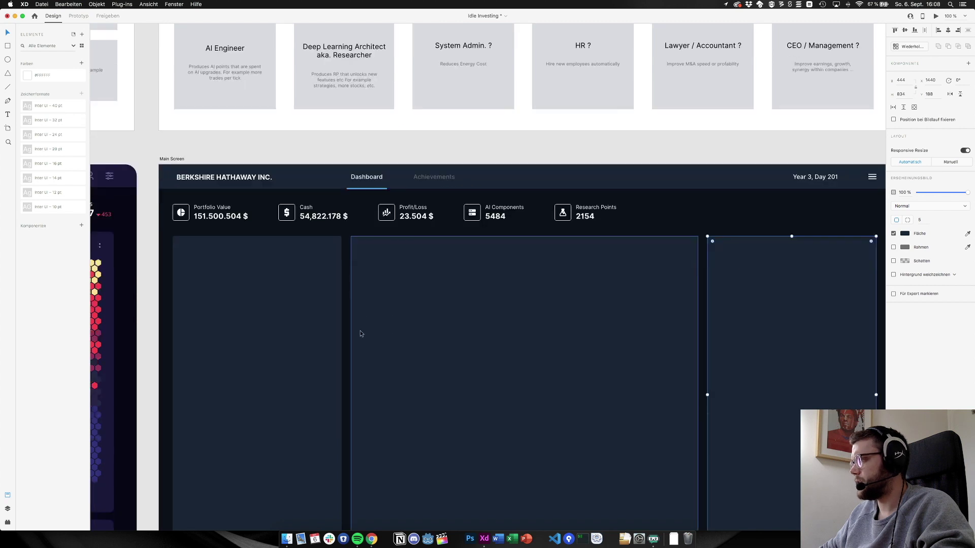
Compare the three panels' heights and extend the middle panel's bottom edge to a height of 836, matching the first panel
click(284, 357)
click(502, 390)
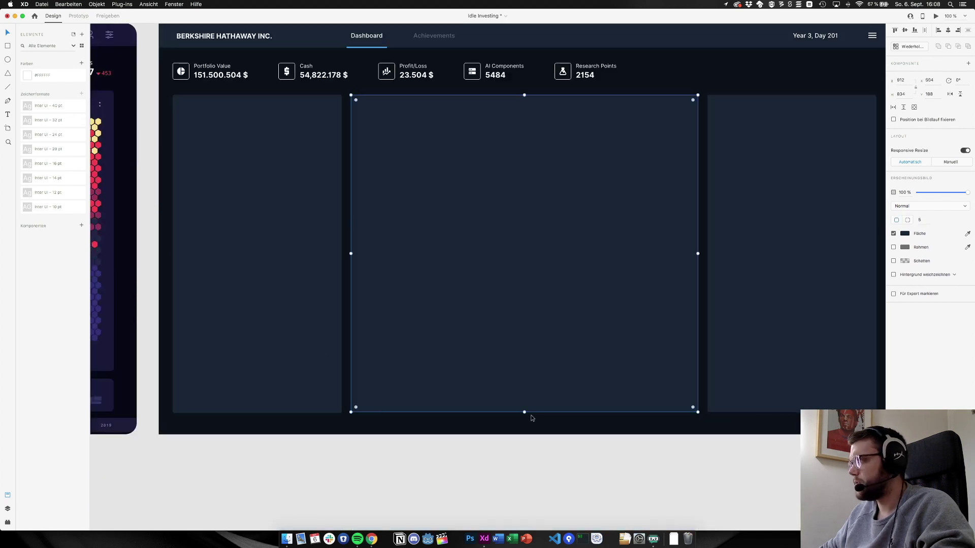
click(784, 318)
click(587, 325)
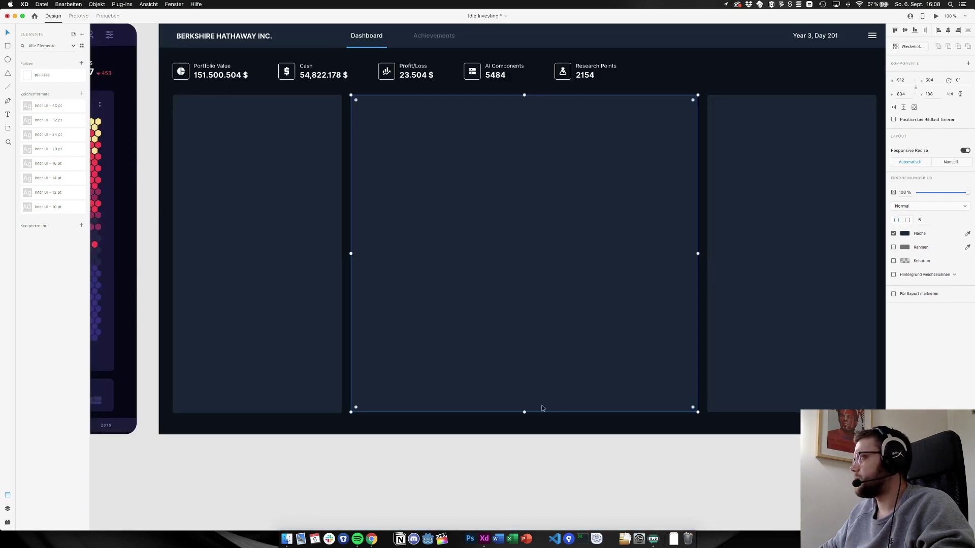
click(292, 322)
click(548, 298)
click(264, 317)
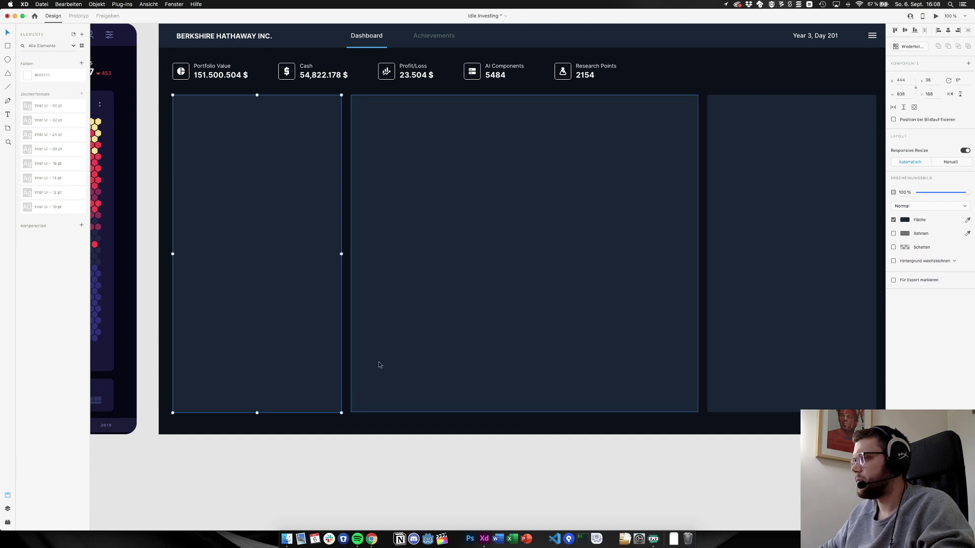
click(416, 356)
click(729, 350)
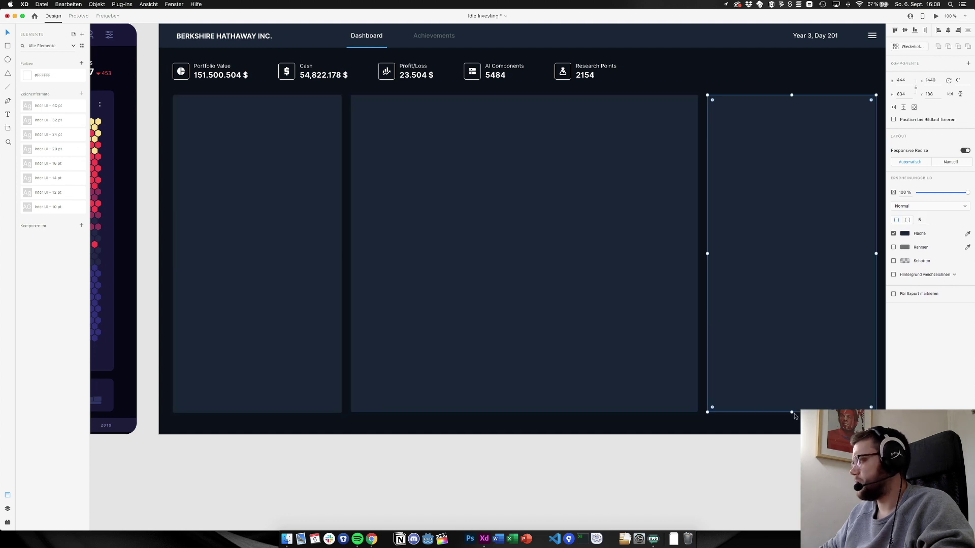
click(590, 374)
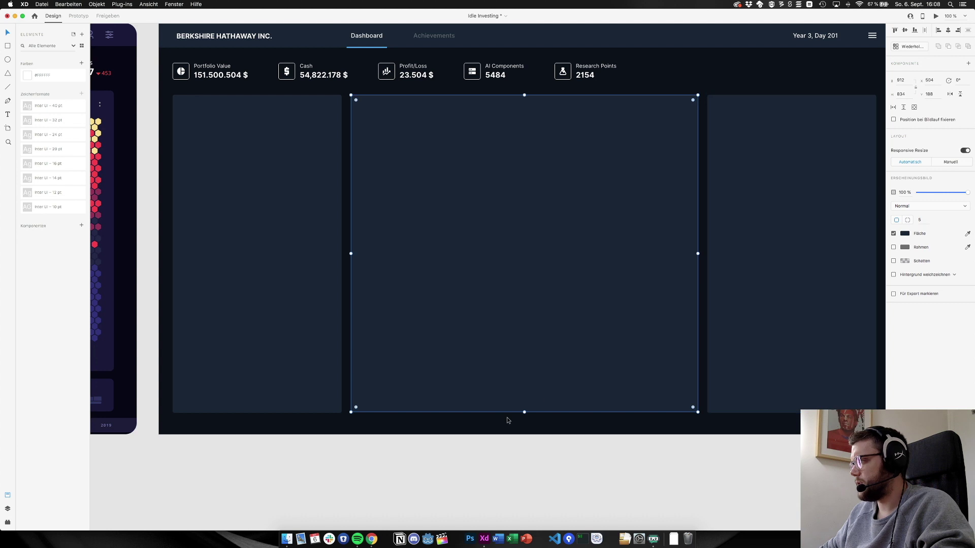
drag(524, 411, 524, 413)
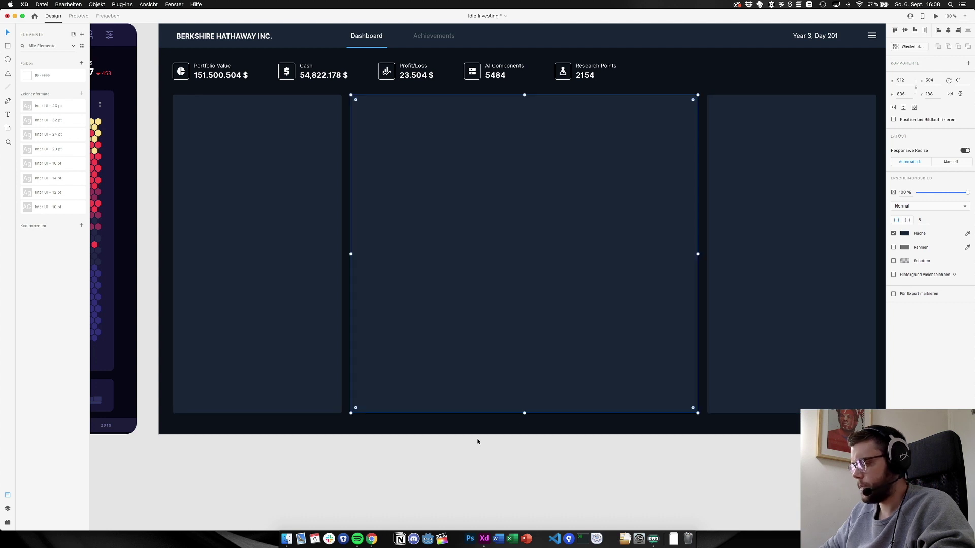
Show the column layout grid and stretch all three panels down to its lower edge, at a height of 856
key(super+apostrophe)
key(super+apostrophe)
key(shift+super+apostrophe)
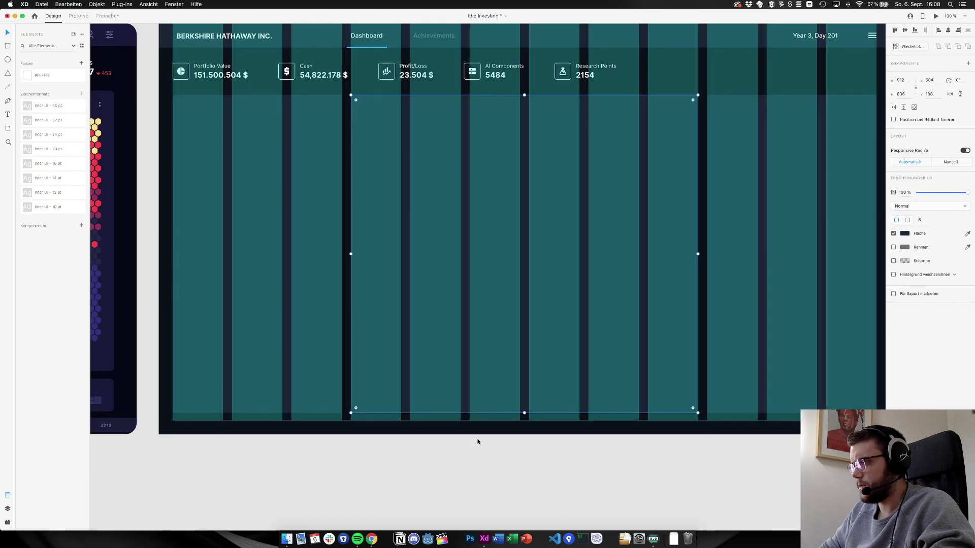
shift+click(337, 373)
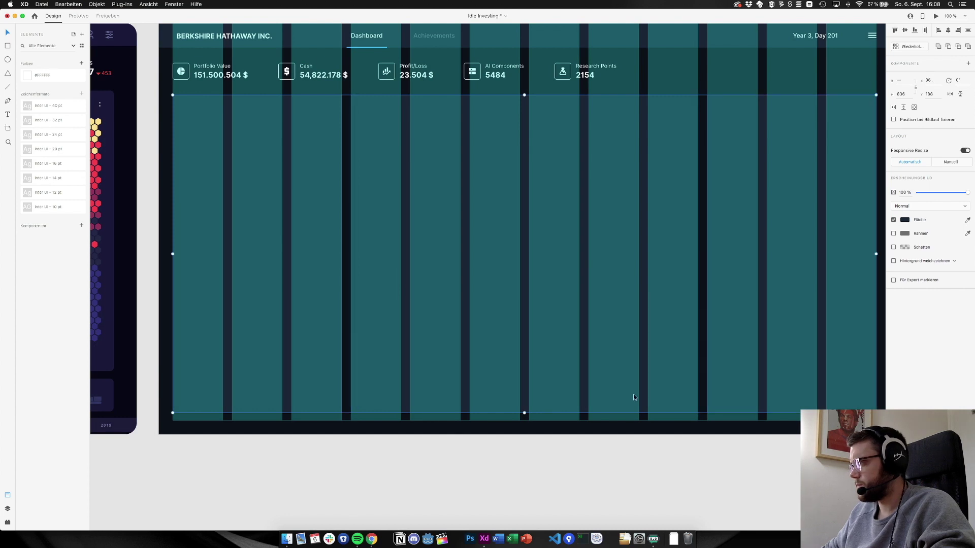
drag(524, 413, 524, 421)
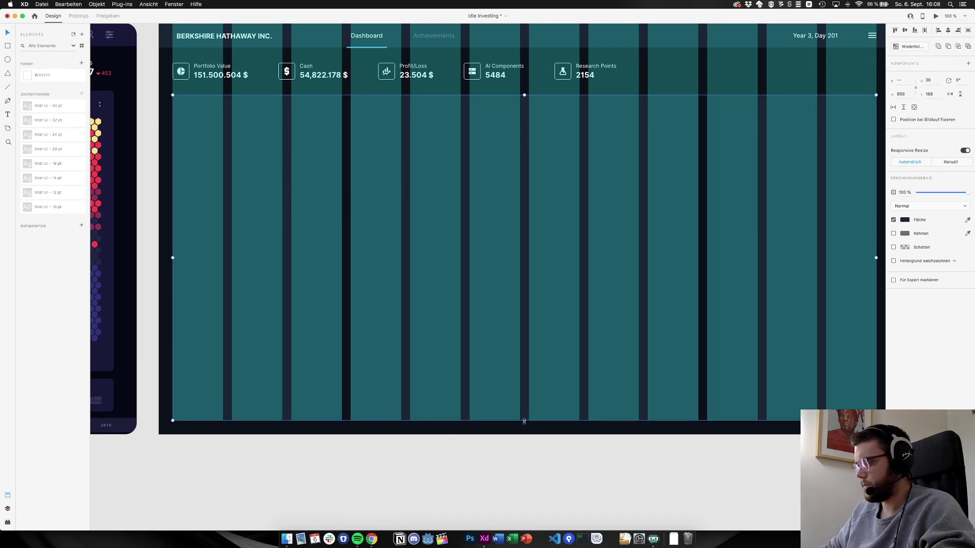
Hide the column layout grid, deselect the panels and save the document
key(super+apostrophe)
key(shift+super+apostrophe)
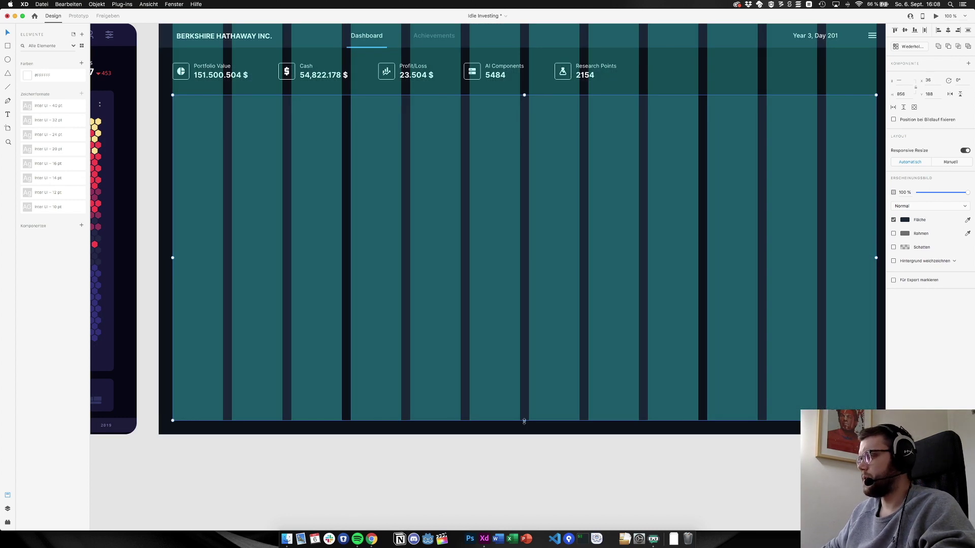
key(shift+super+apostrophe)
click(508, 462)
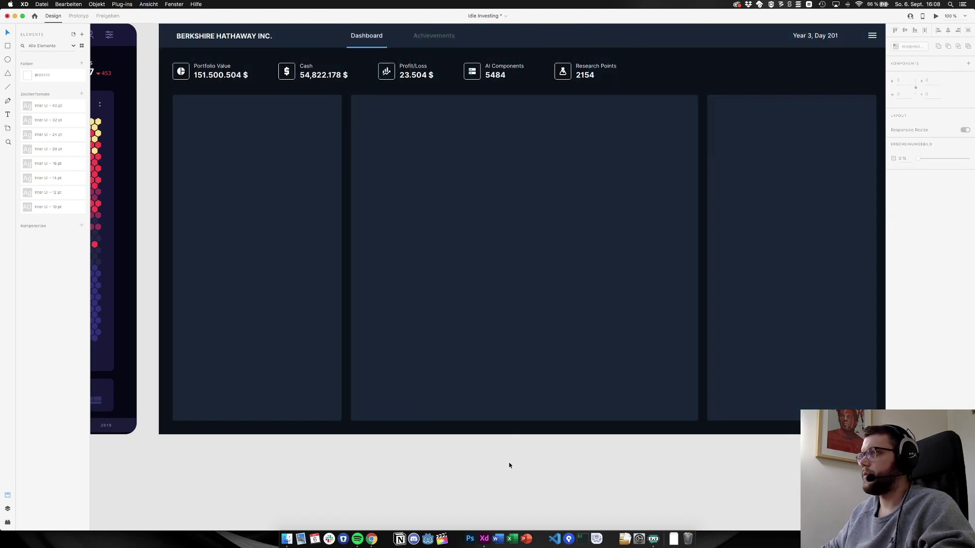
key(super+s)
Examine the Main Screen's Cash icon and three panels, and compare the layout with the purple reference dashboard beside it
scroll(509, 462, up, 3)
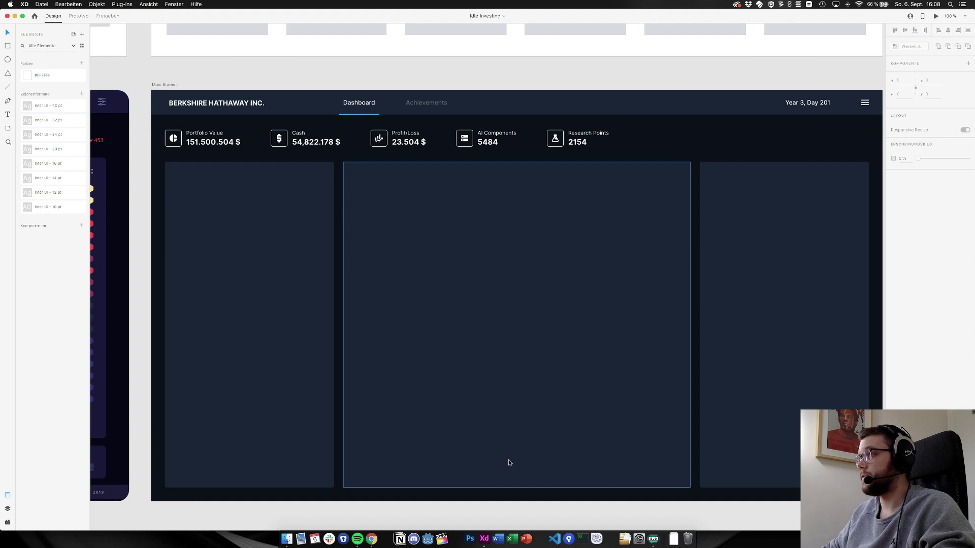
scroll(449, 329, up, 3)
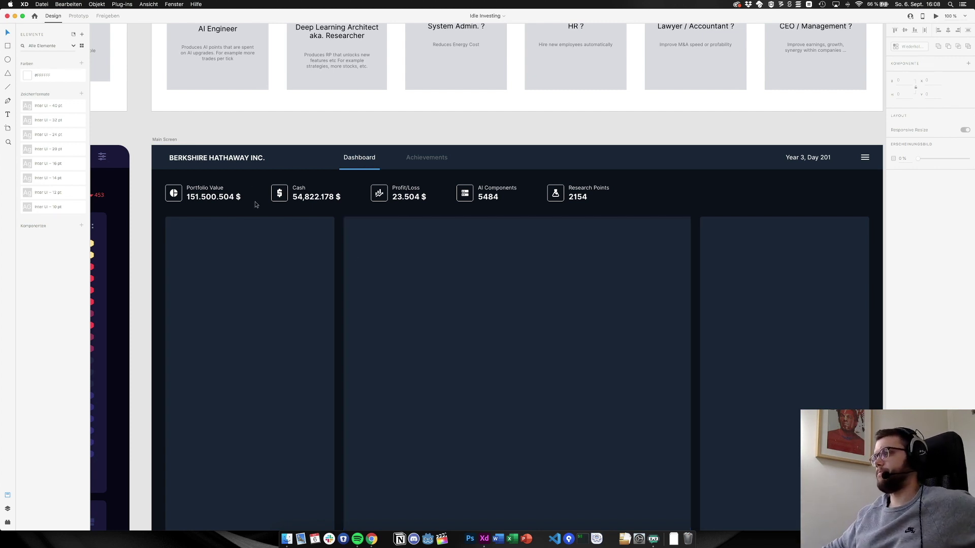
double_click(278, 195)
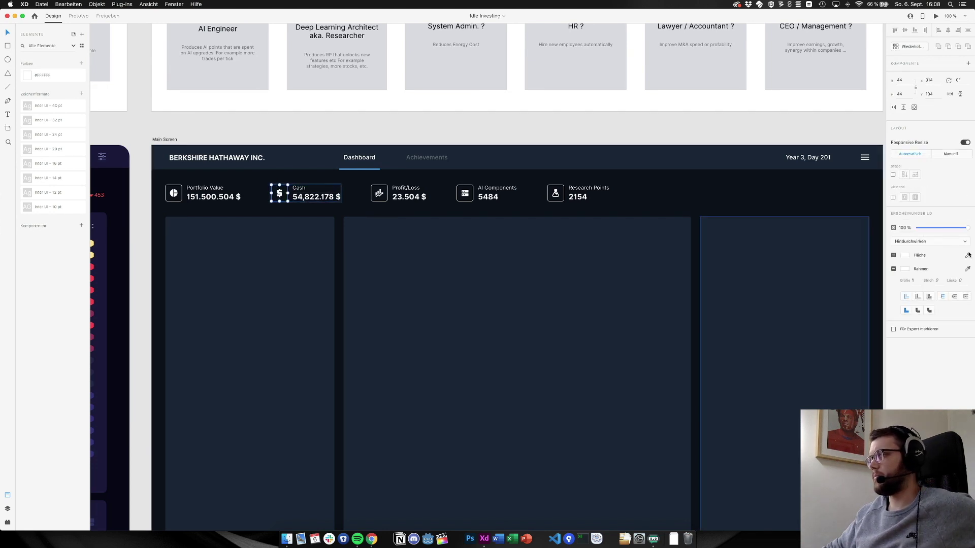
click(286, 229)
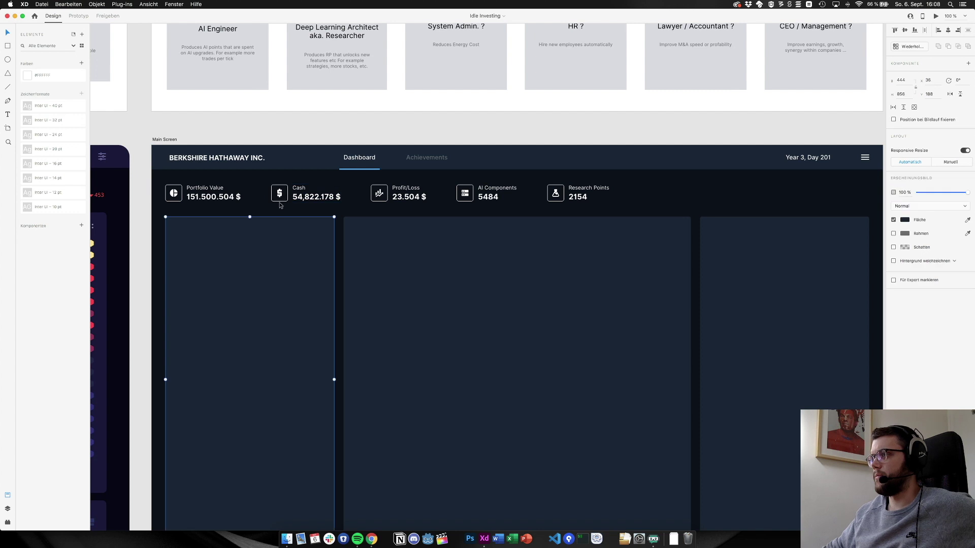
double_click(280, 196)
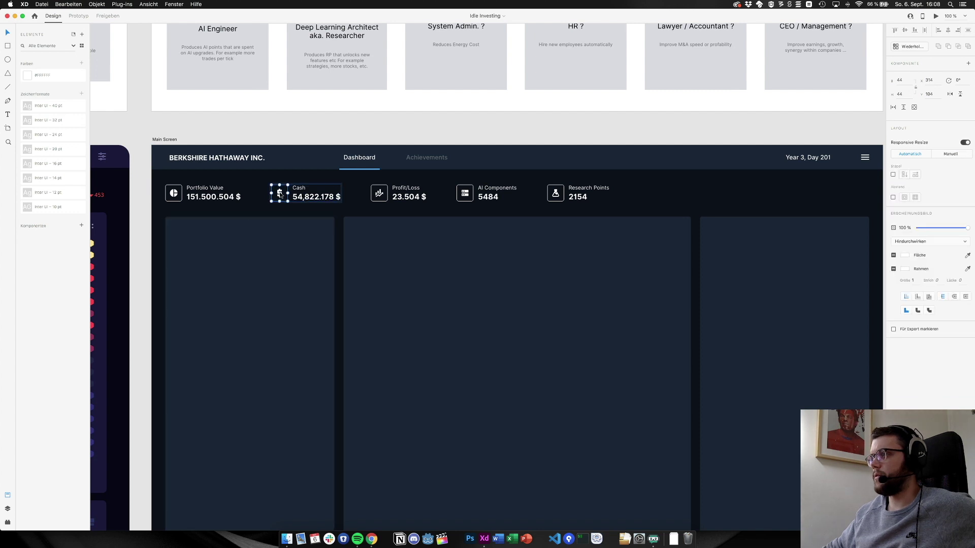
click(326, 261)
click(508, 274)
click(729, 302)
click(584, 319)
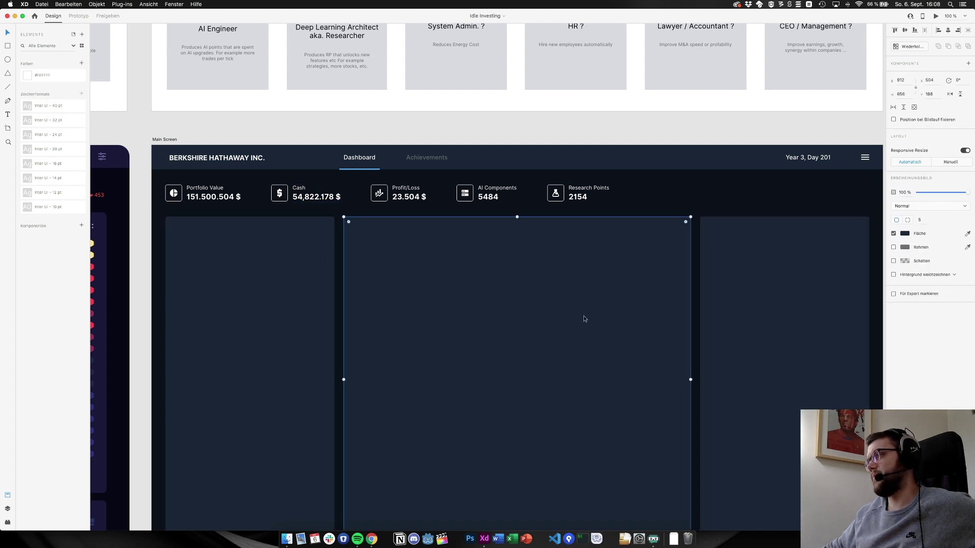
click(289, 283)
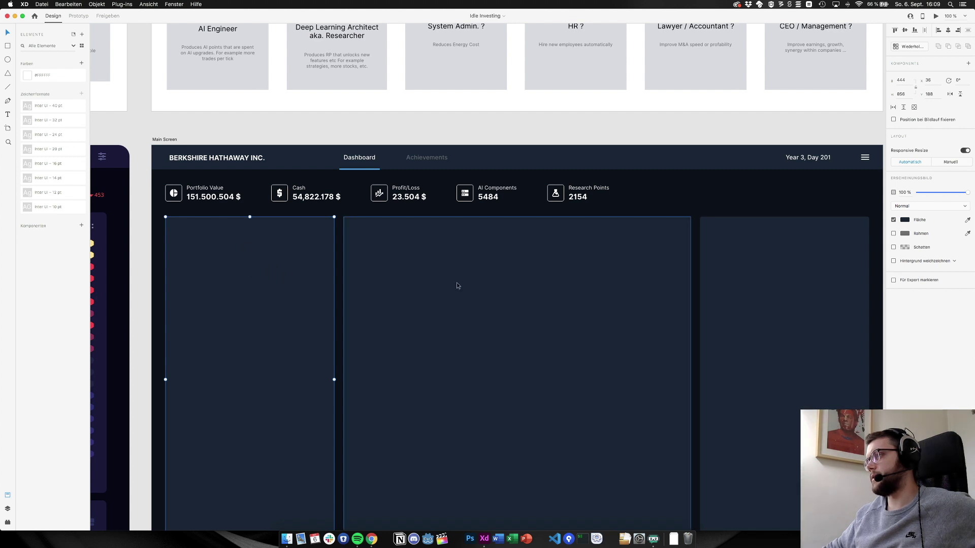
click(491, 285)
click(771, 282)
click(420, 284)
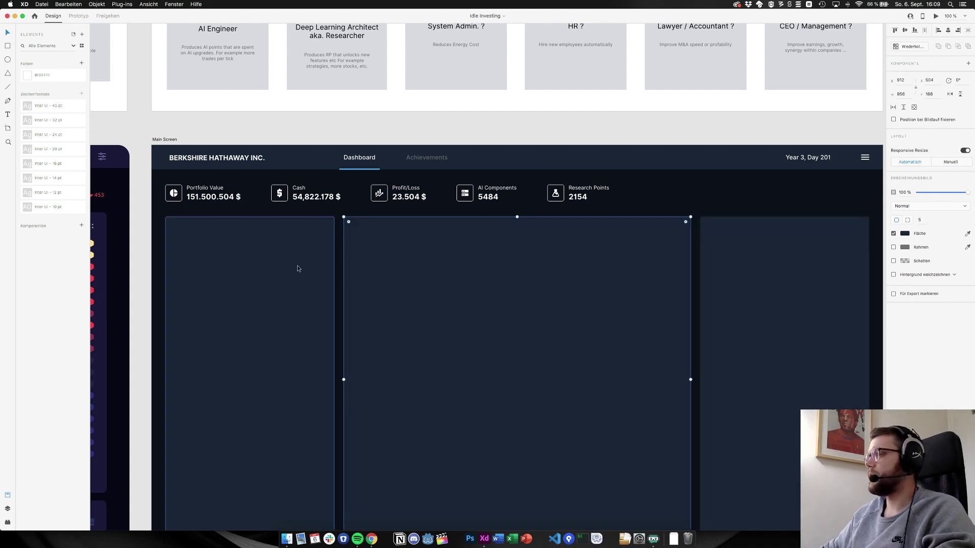
scroll(300, 266, left, 15)
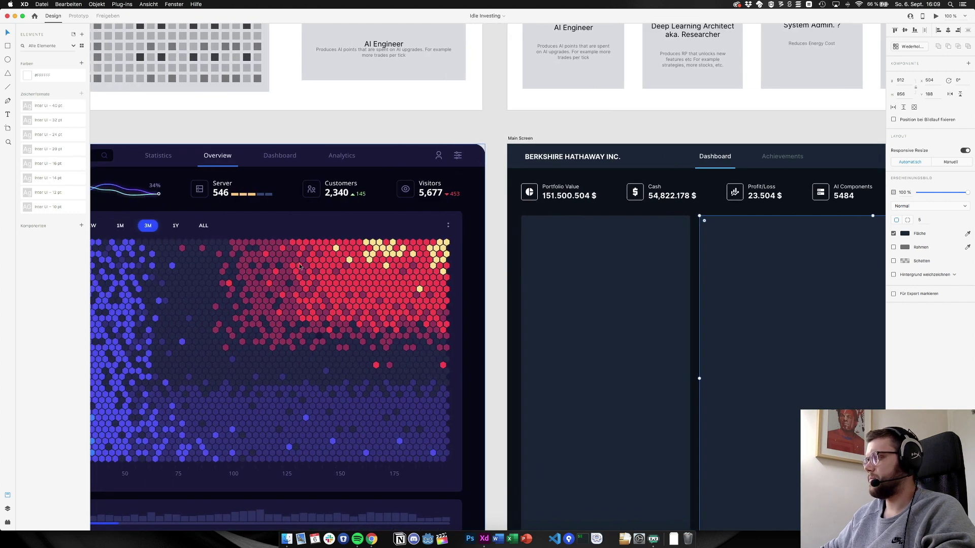
Compare the Main Screen's stats row and three panels with the purple ORION reference dashboard beside it, including the heatmap and statistics cards
scroll(300, 266, left, 1)
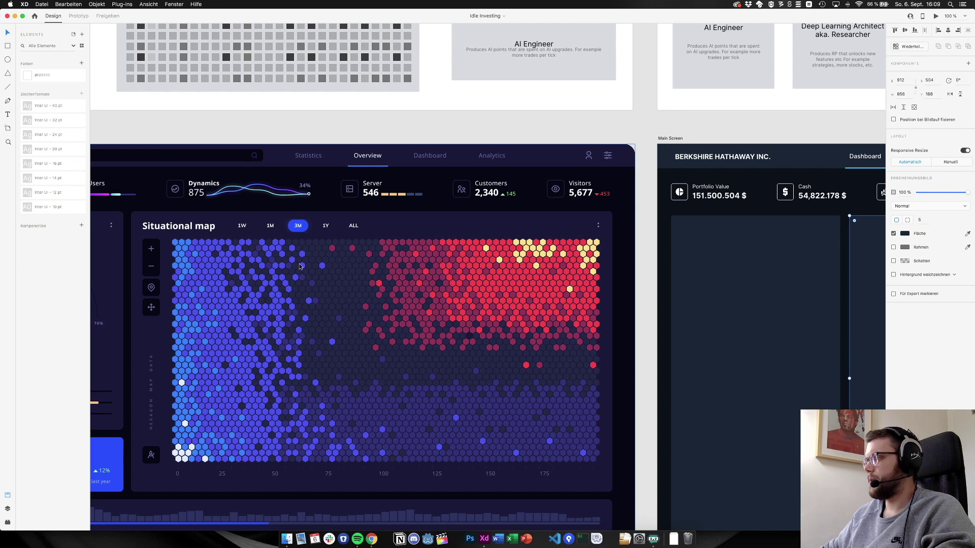
scroll(300, 266, right, 2)
scroll(299, 264, right, 8)
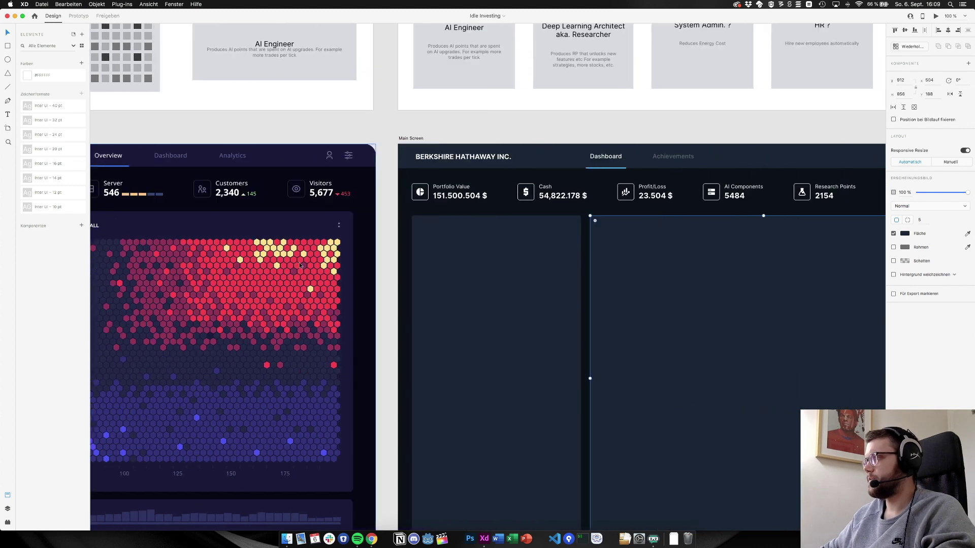
scroll(300, 265, right, 5)
scroll(300, 264, left, 8)
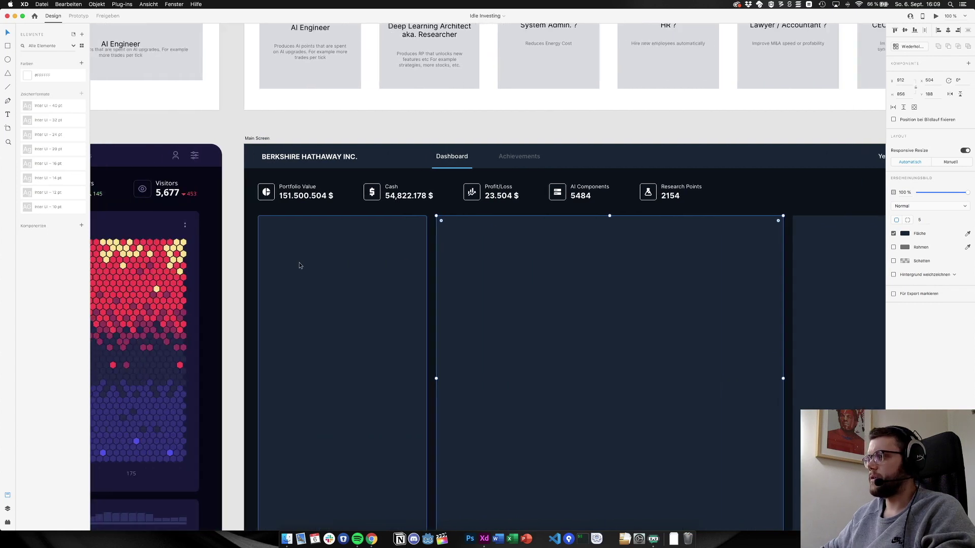
scroll(300, 263, left, 14)
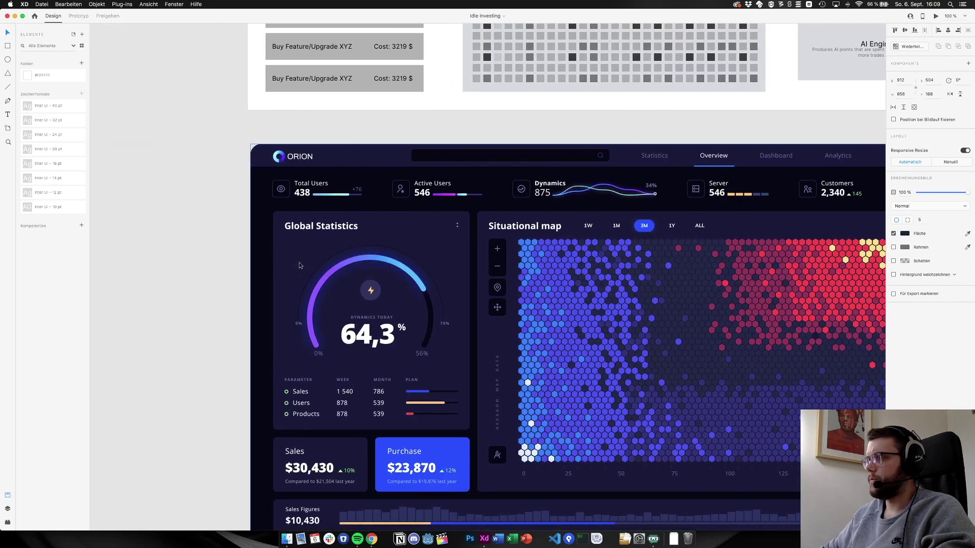
scroll(300, 264, right, 2)
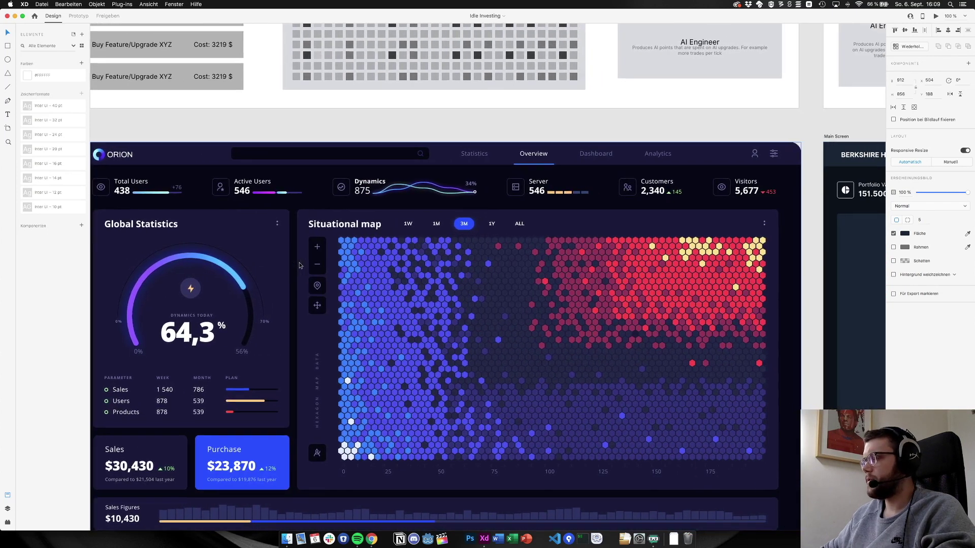
scroll(300, 264, down, 1)
scroll(300, 265, right, 1)
scroll(299, 264, down, 5)
scroll(299, 264, right, 7)
scroll(300, 264, up, 5)
scroll(299, 264, left, 5)
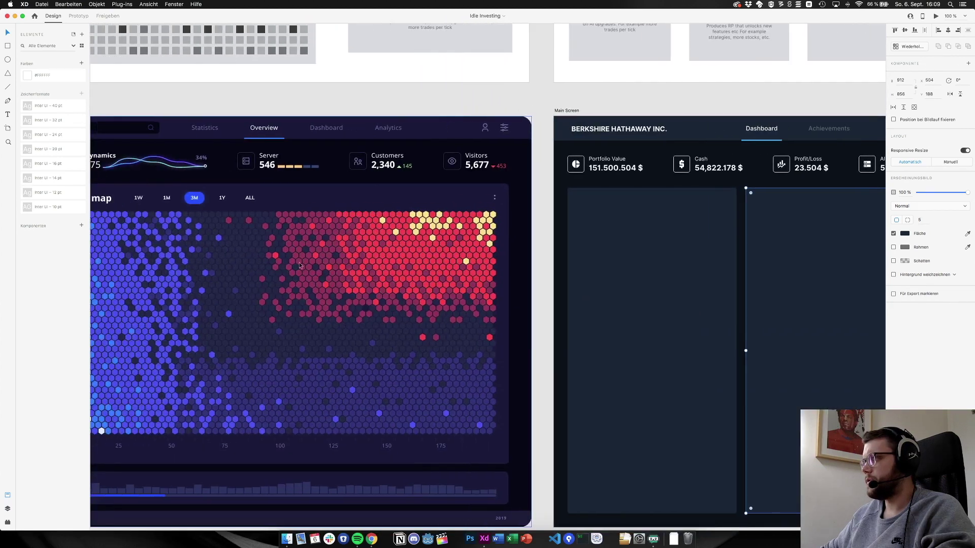
scroll(299, 263, left, 1)
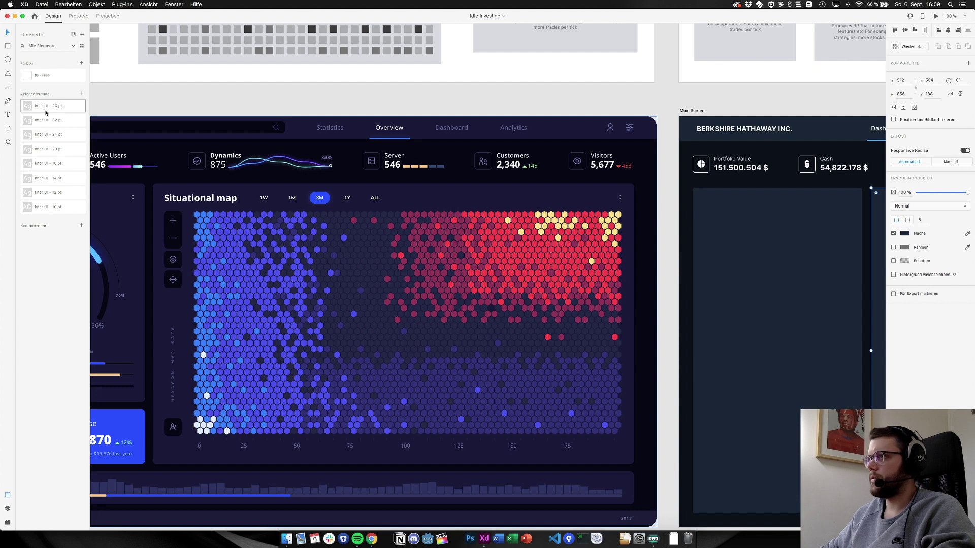
click(70, 77)
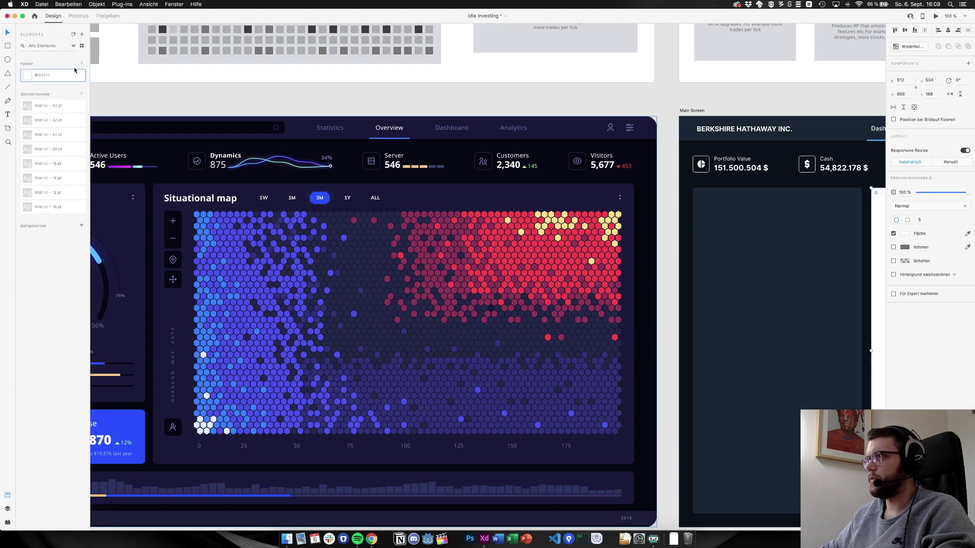
scroll(242, 200, right, 5)
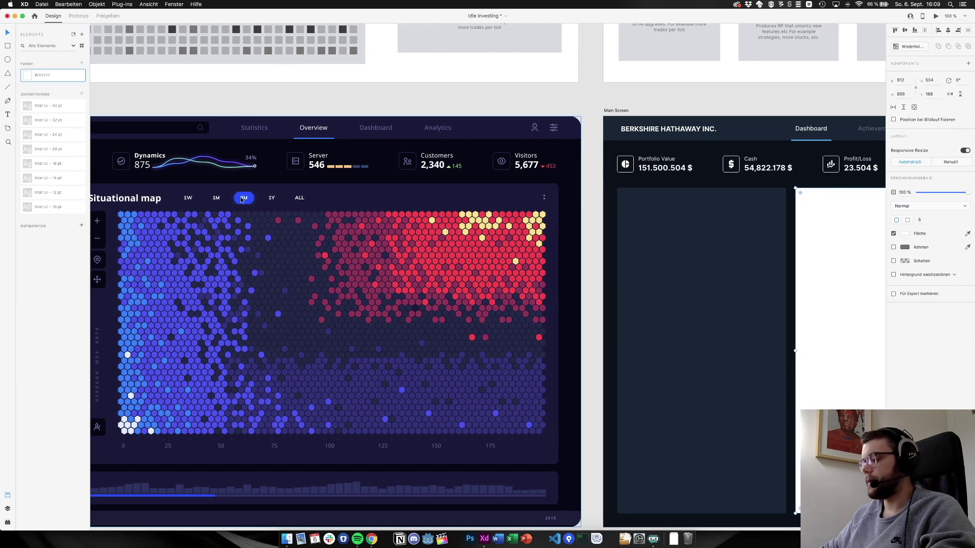
key(super+z)
Select the first panel and try hexagon colours sampled from the reference heatmap as its fill, ending with the bright blue-violet
scroll(243, 200, right, 10)
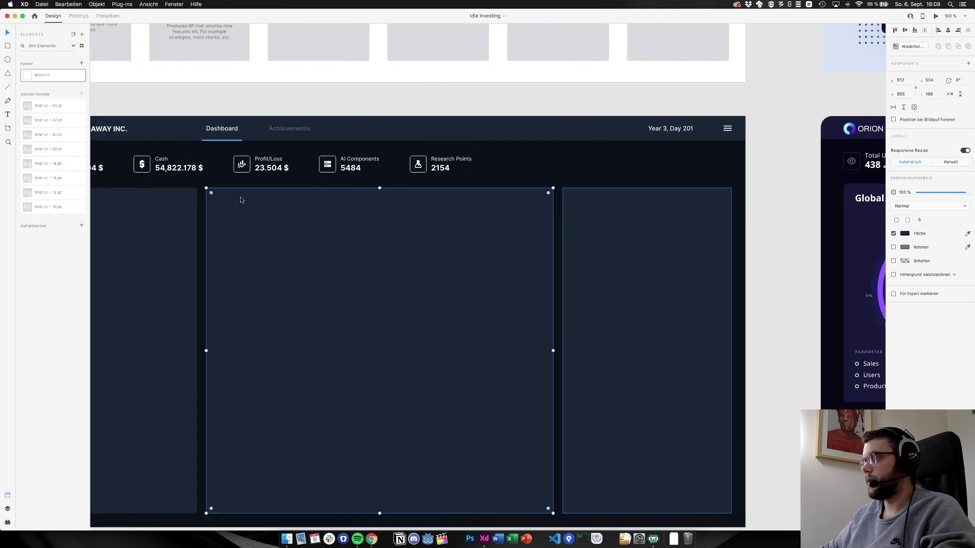
scroll(236, 197, left, 15)
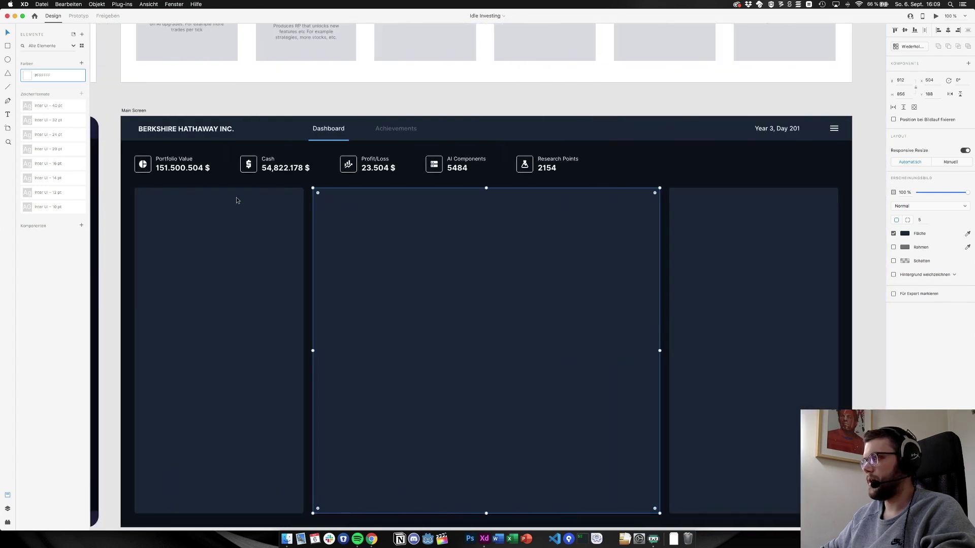
click(321, 241)
scroll(370, 254, left, 8)
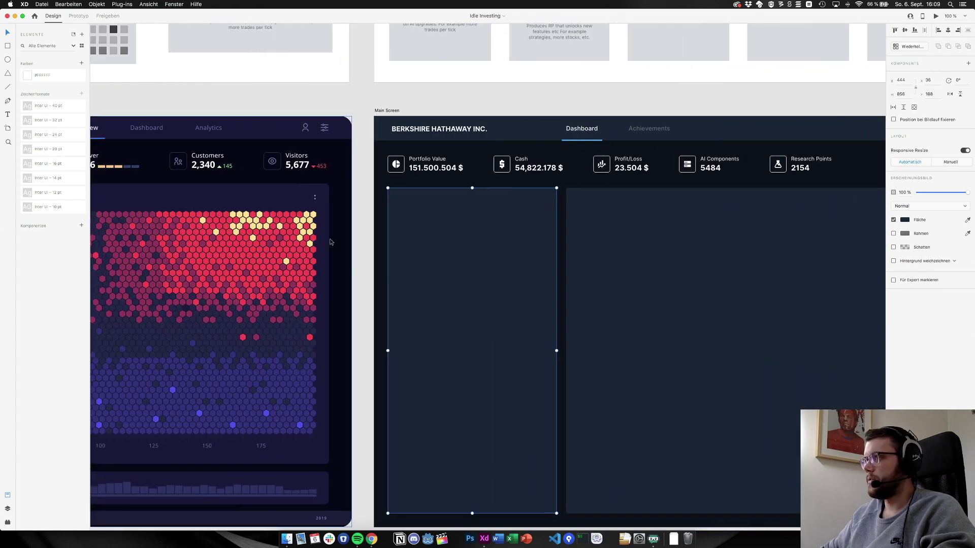
scroll(236, 245, left, 5)
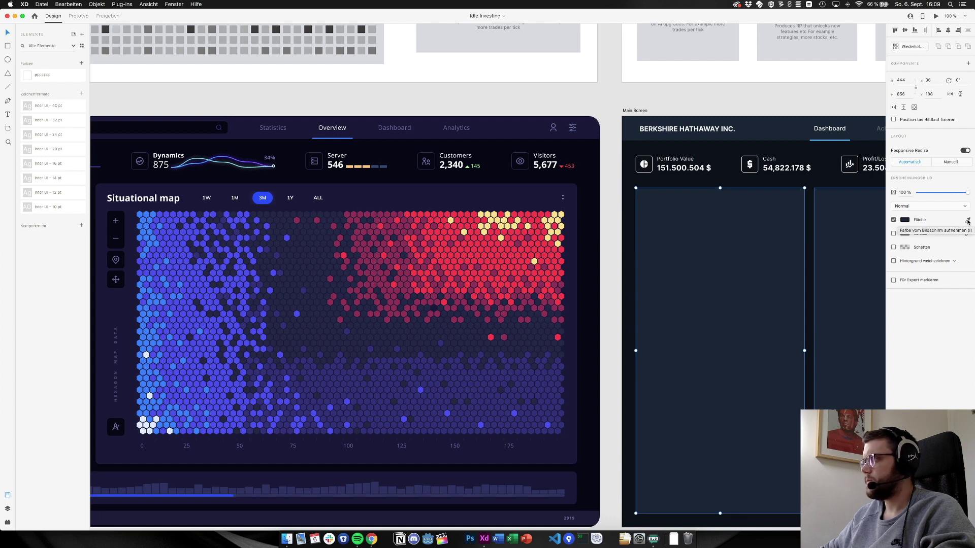
scroll(740, 259, right, 4)
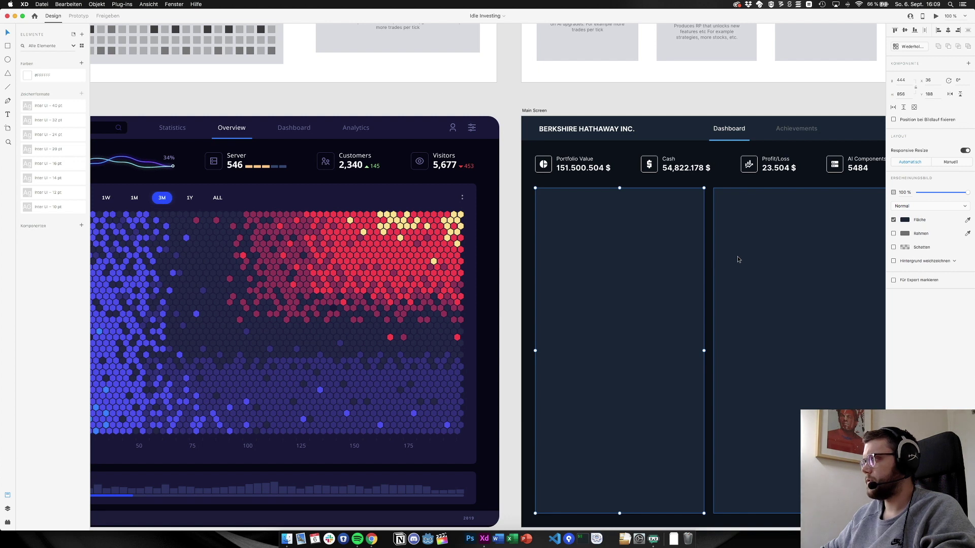
click(967, 220)
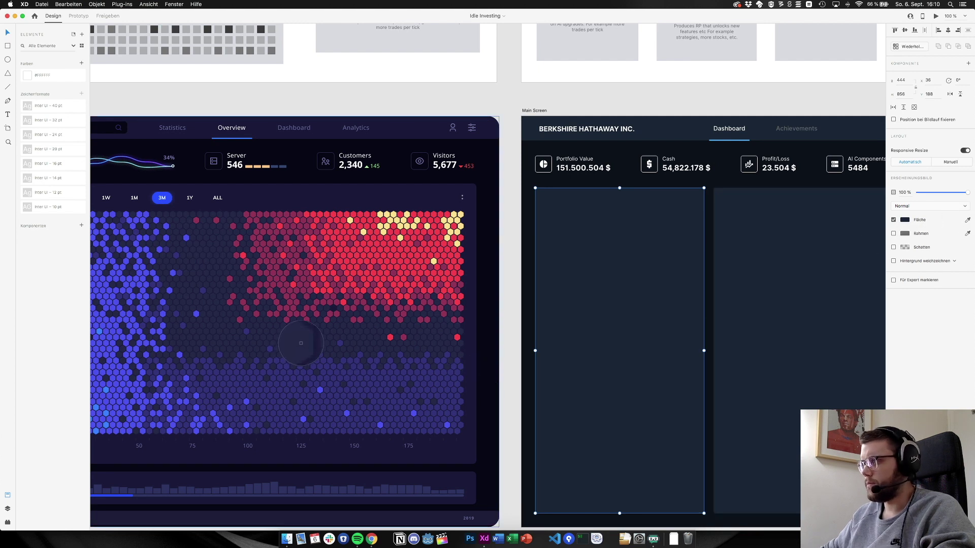
click(300, 343)
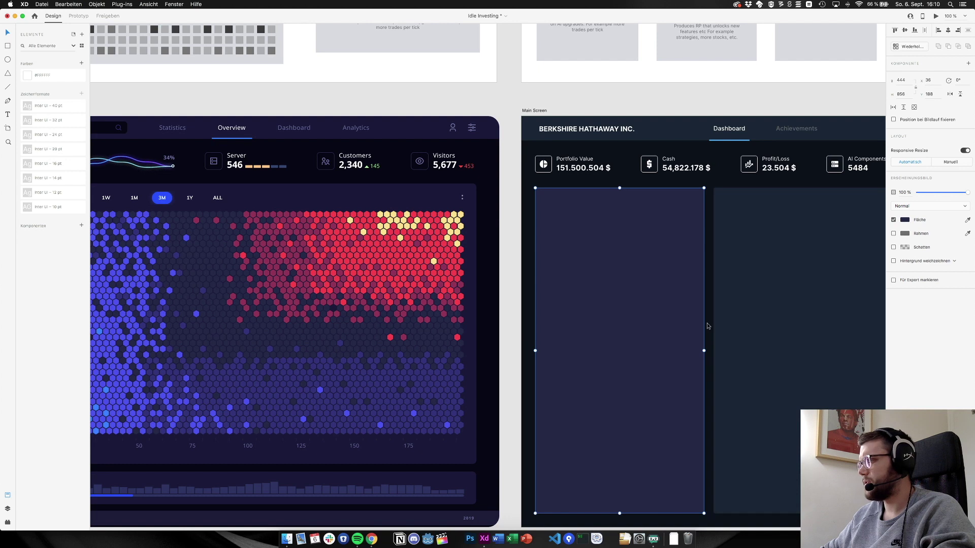
click(967, 220)
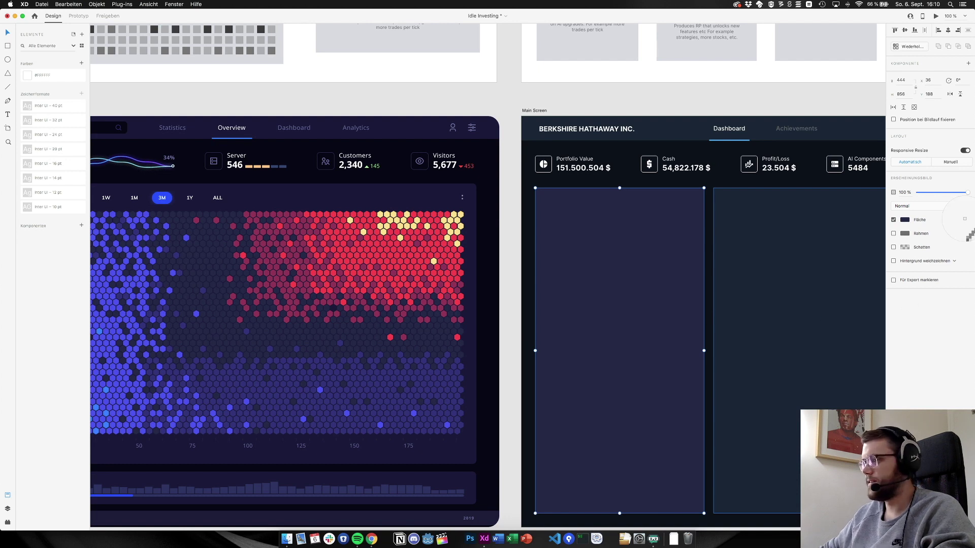
click(323, 363)
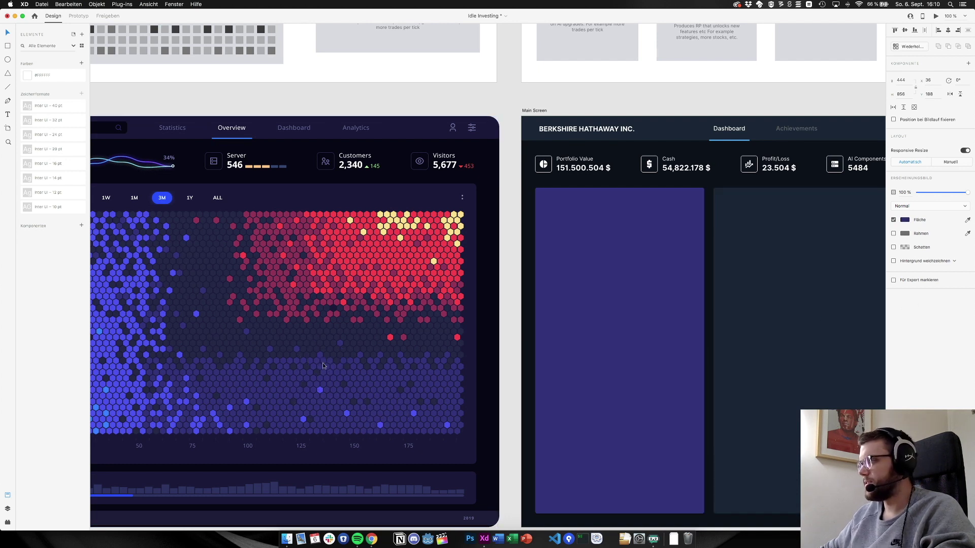
click(968, 221)
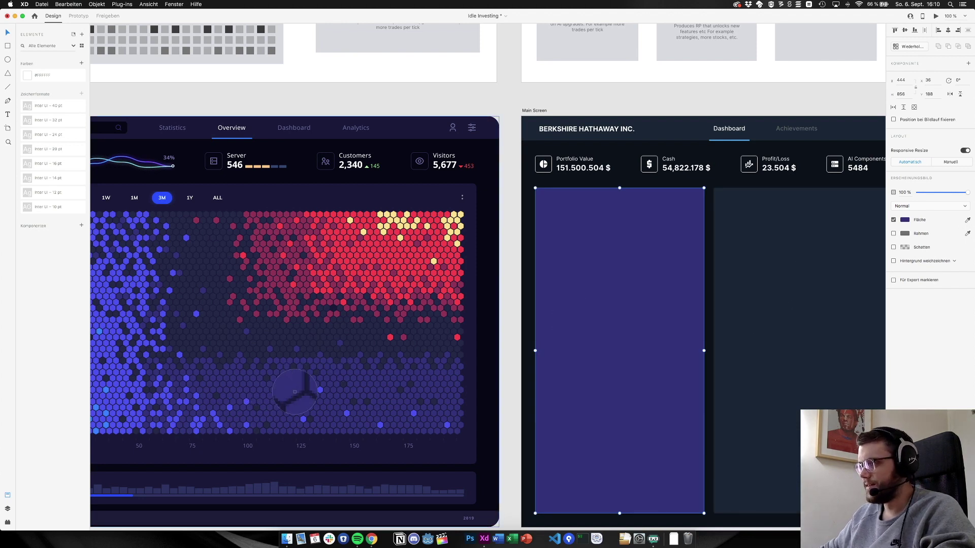
click(319, 390)
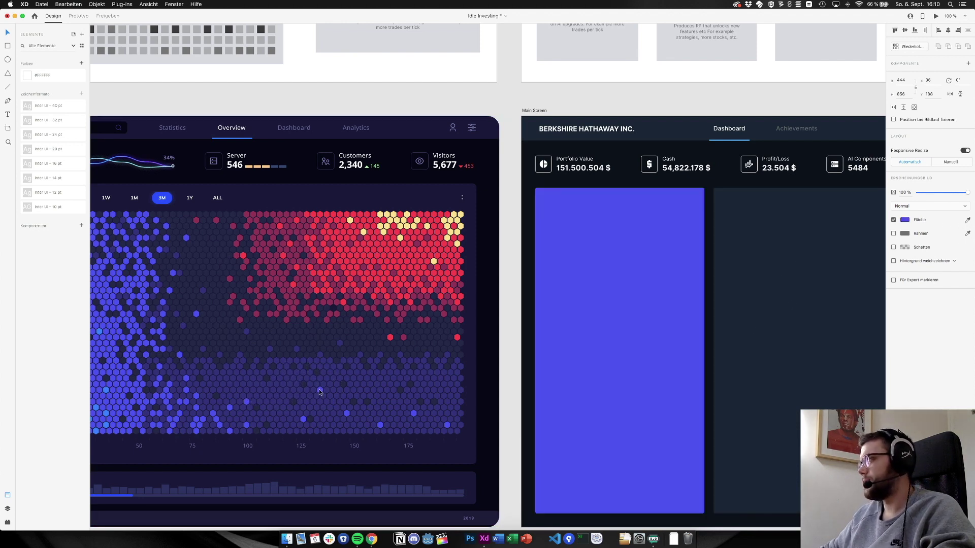
Select the Main Screen's middle panel, and look over the purple dashboards and game interface references up to the two moodboards
scroll(315, 392, right, 10)
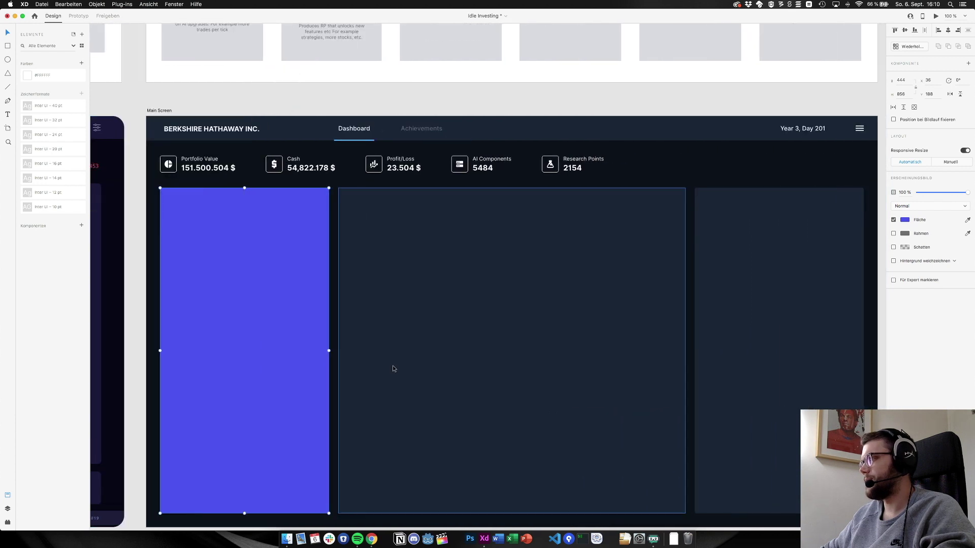
click(393, 368)
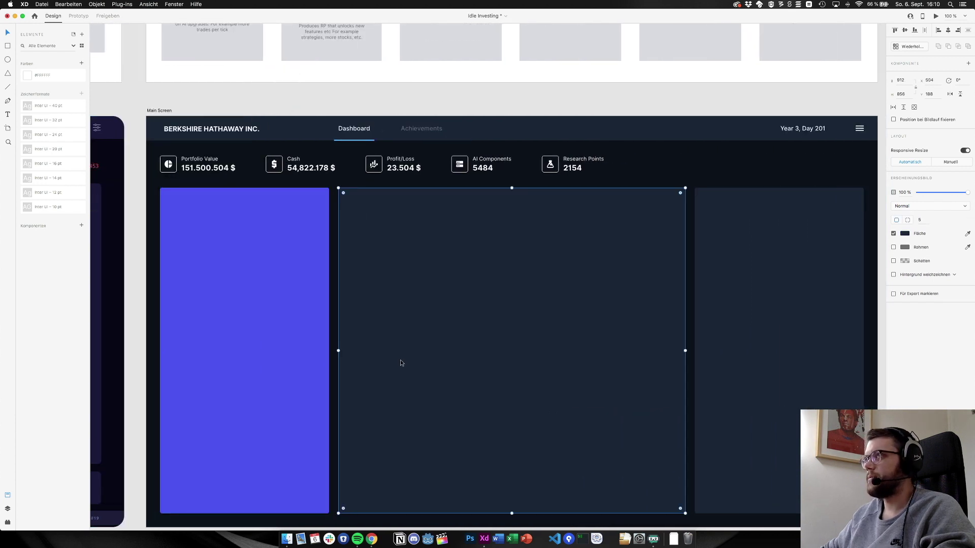
scroll(402, 365, right, 10)
scroll(409, 366, right, 5)
scroll(409, 366, down, 5)
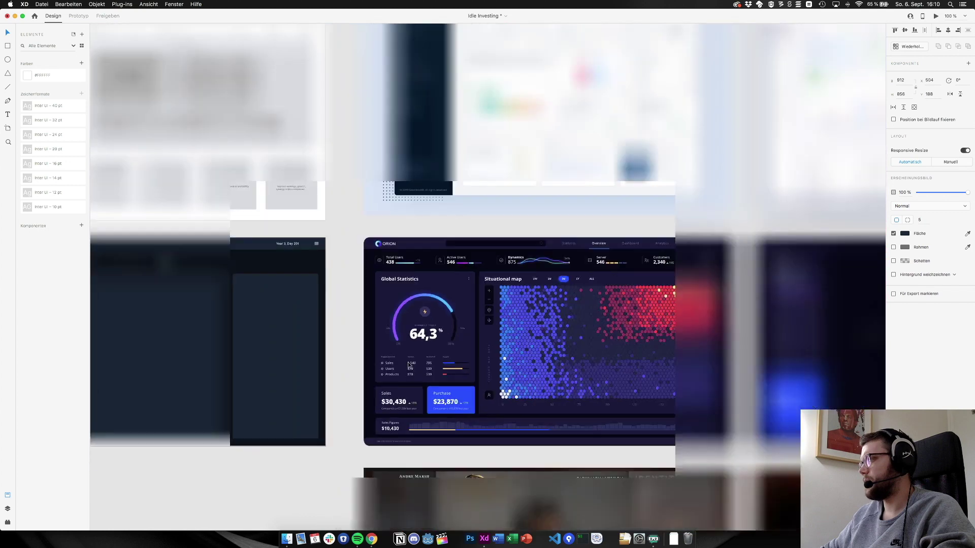
scroll(408, 365, down, 5)
scroll(408, 364, right, 5)
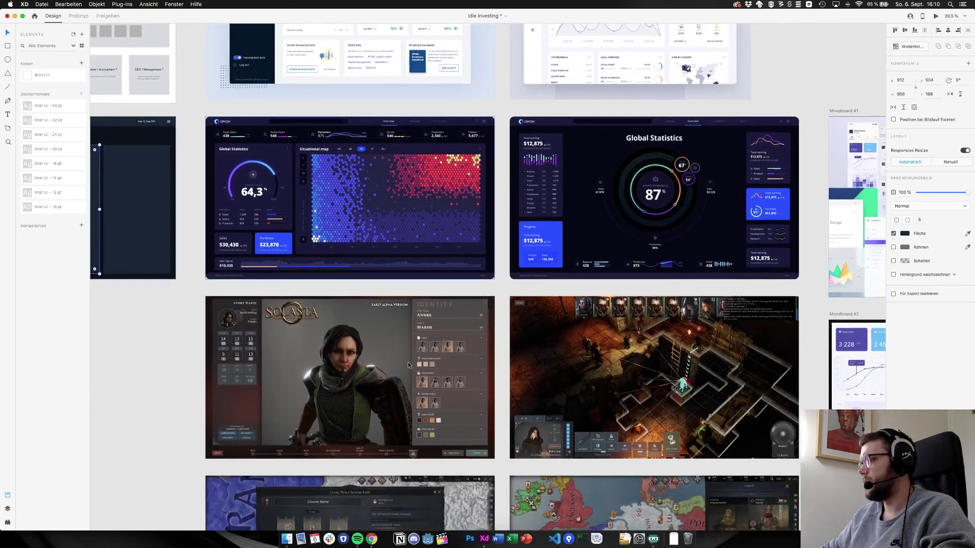
scroll(408, 365, down, 2)
scroll(408, 364, right, 10)
scroll(408, 364, up, 5)
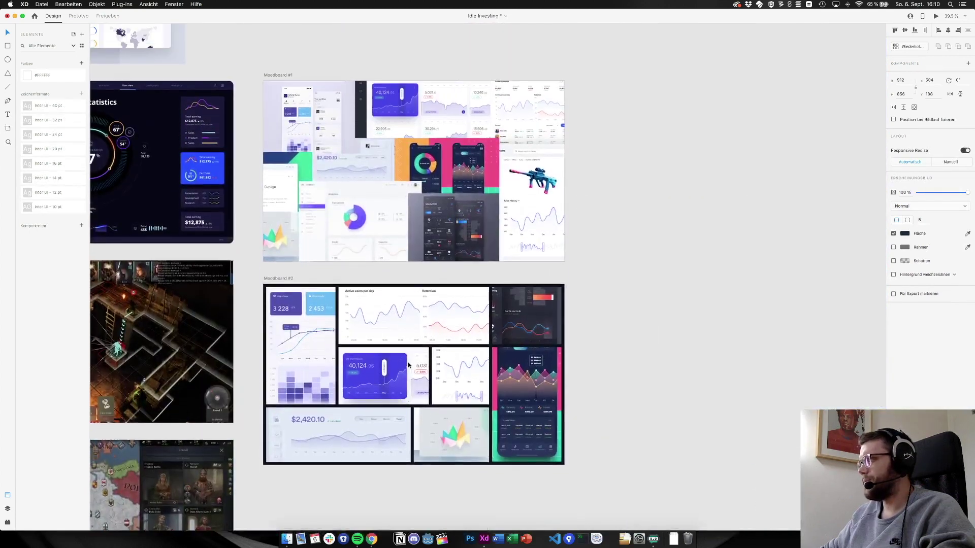
Examine the chart and card styling in Moodboard #1, Moodboard #2 and the Global Statistics reference dashboard
scroll(408, 364, up, 10)
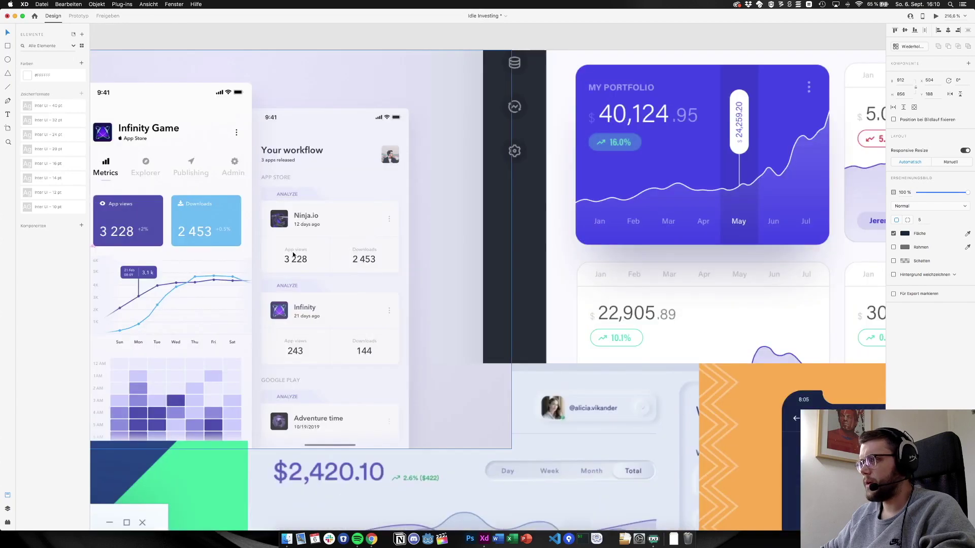
scroll(293, 255, down, 8)
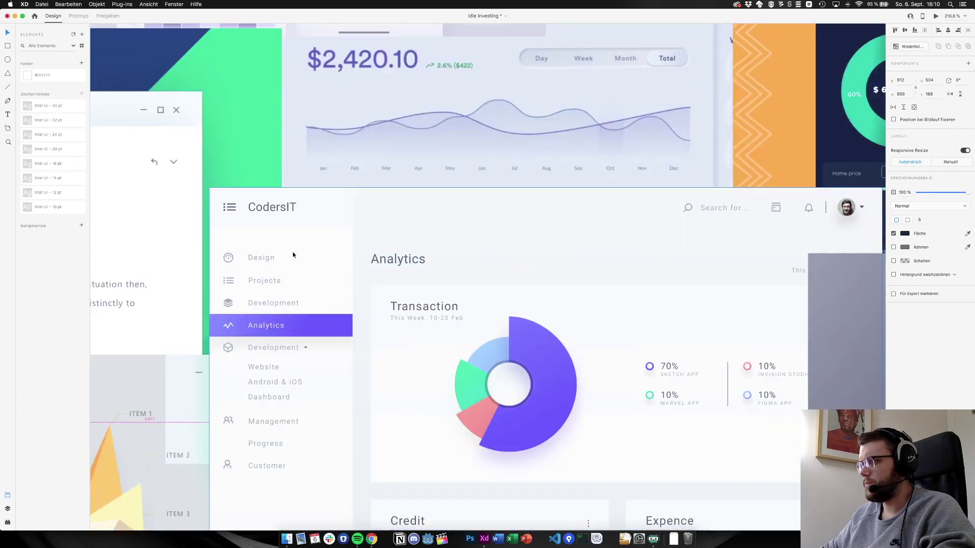
scroll(293, 255, down, 4)
scroll(293, 255, down, 10)
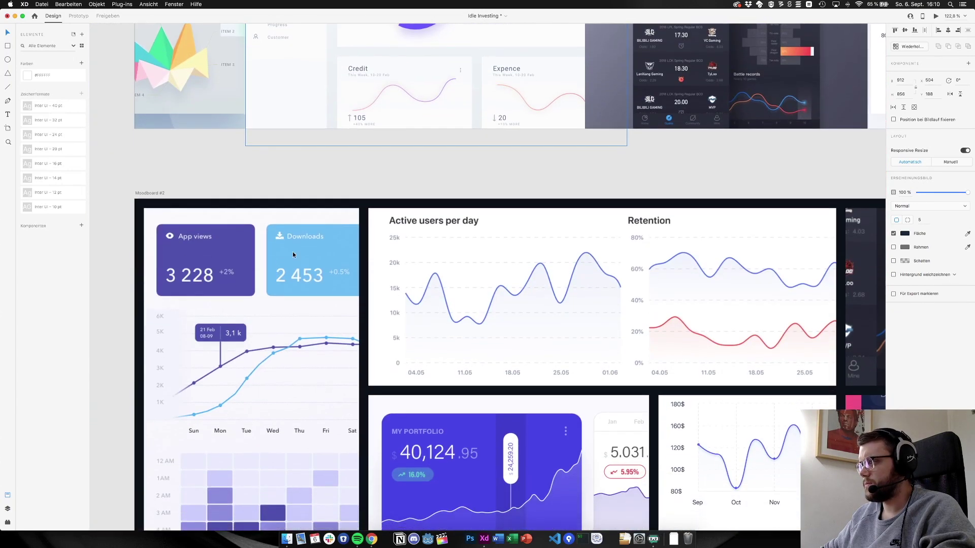
scroll(293, 255, down, 8)
scroll(293, 255, up, 6)
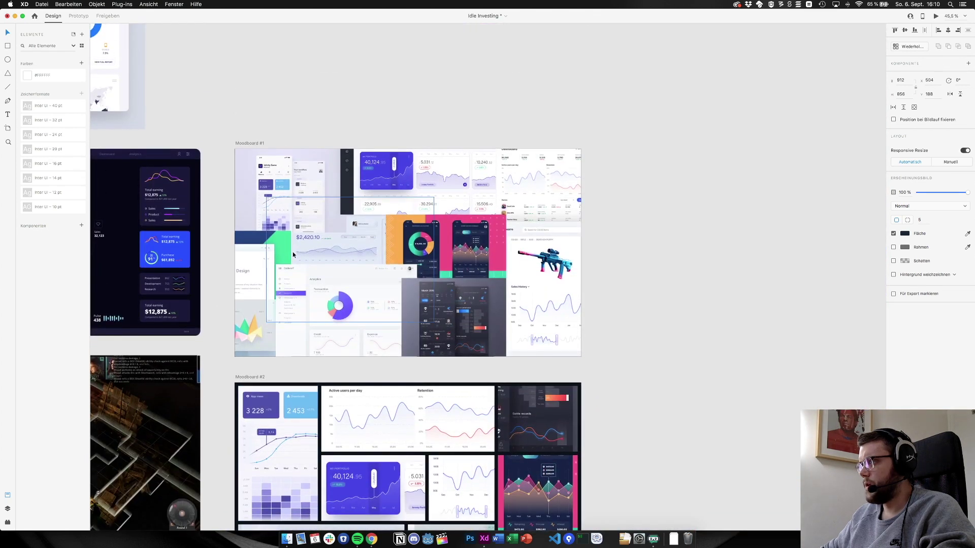
scroll(364, 153, up, 3)
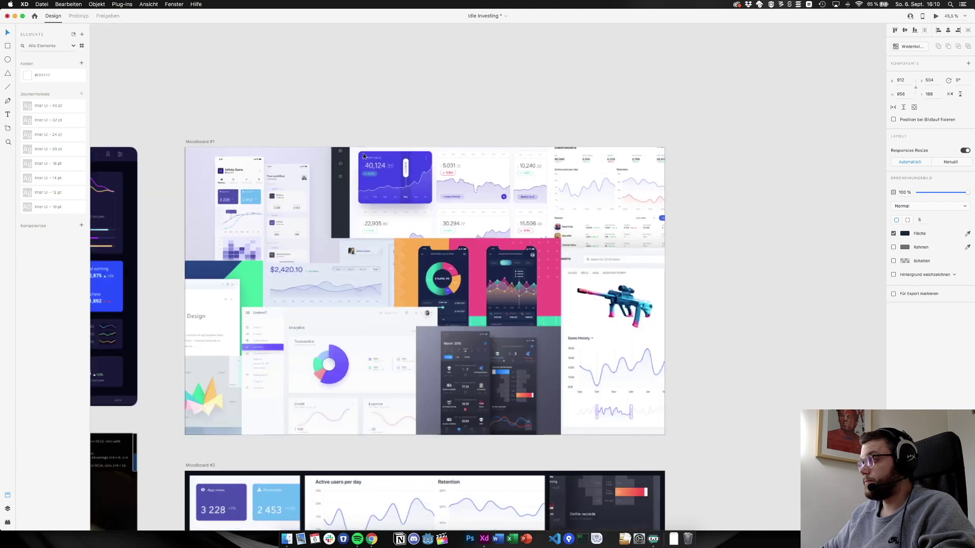
scroll(363, 153, up, 5)
scroll(363, 153, down, 3)
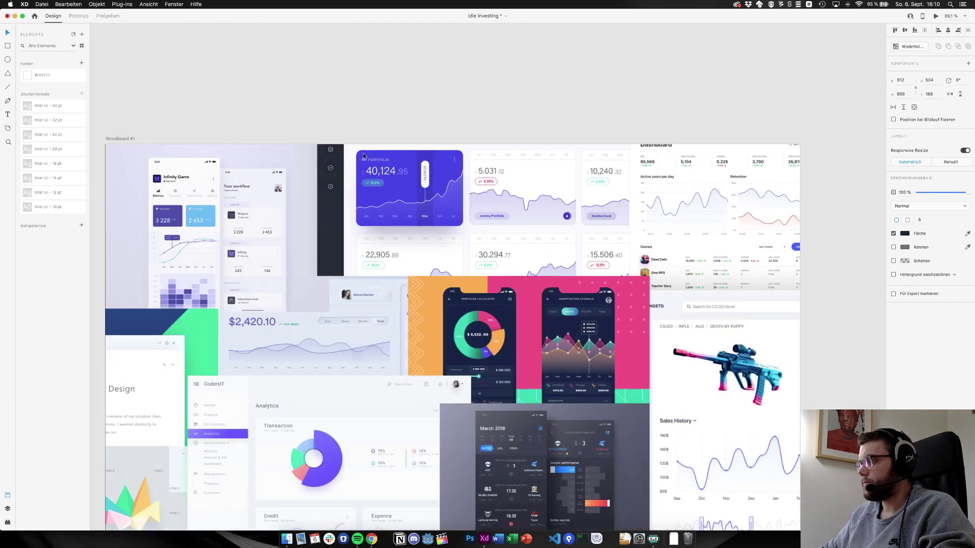
scroll(363, 154, down, 3)
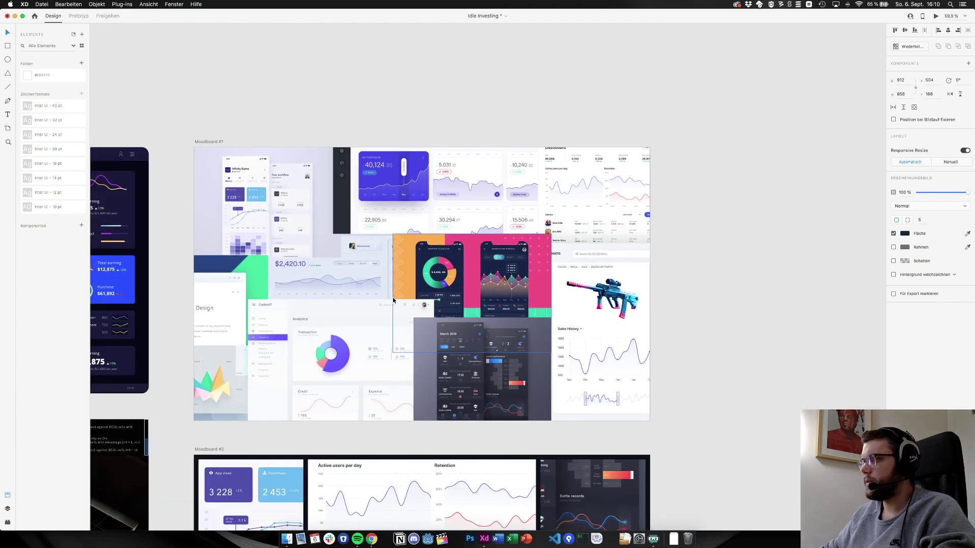
scroll(393, 300, left, 5)
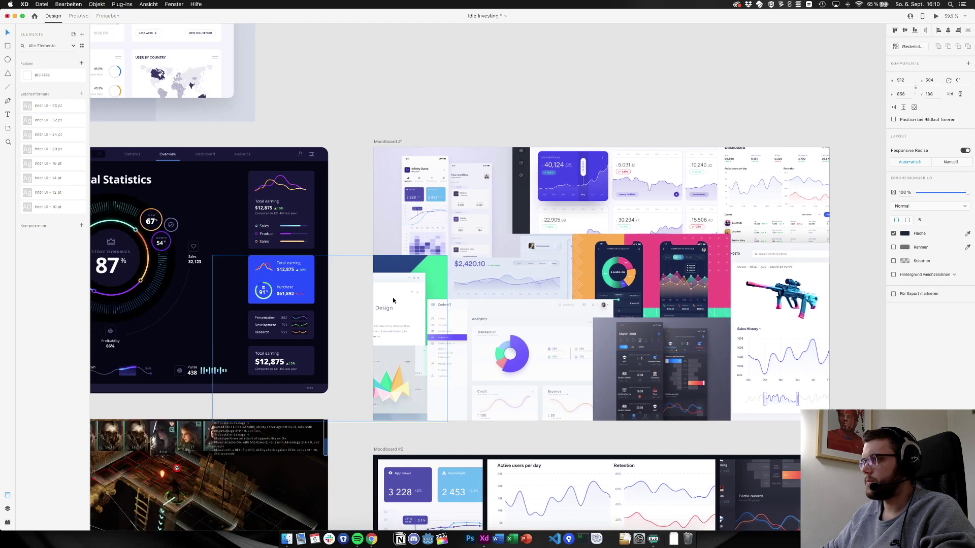
scroll(393, 301, up, 5)
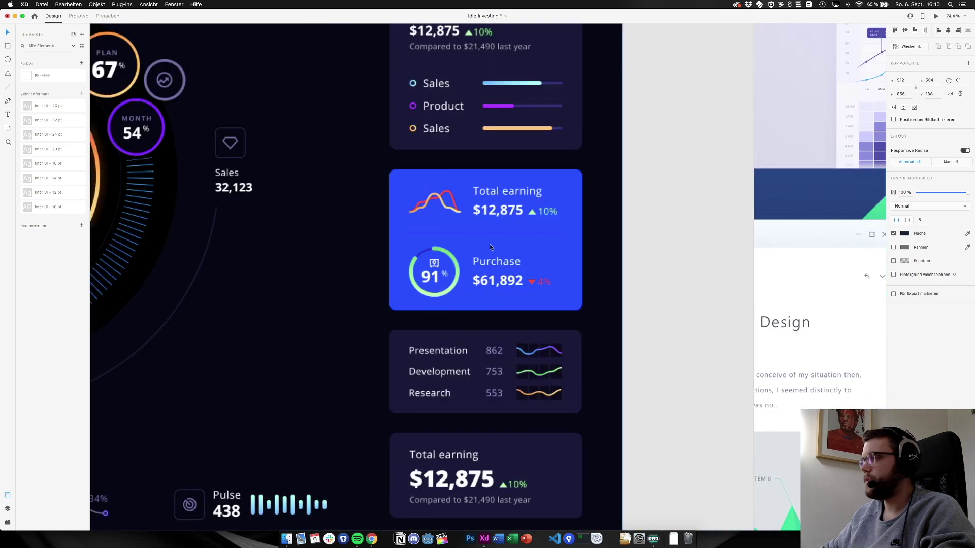
scroll(555, 261, down, 5)
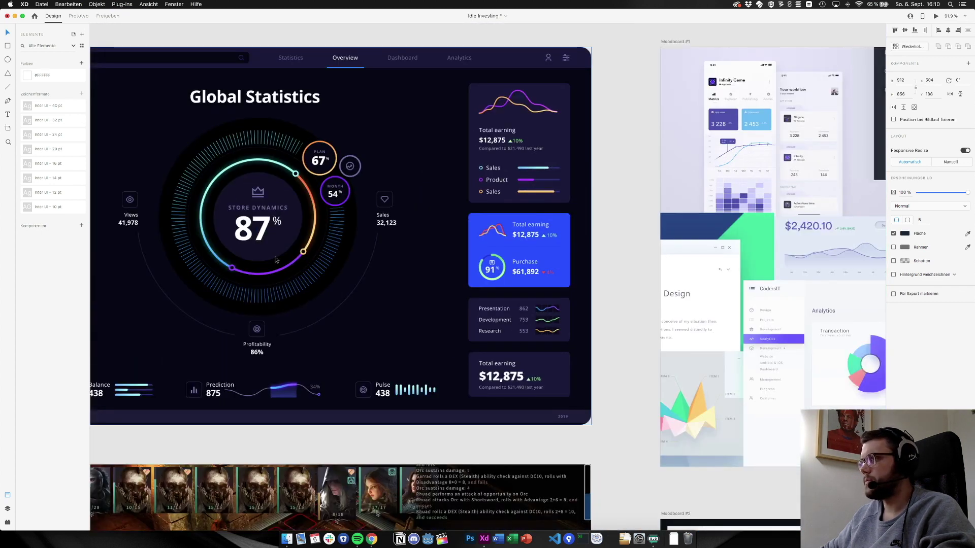
Fill the Main Screen's first panel with the bright blue sampled from the highlighted card in the ORION reference dashboards
scroll(276, 259, down, 5)
scroll(278, 260, up, 5)
scroll(281, 259, left, 3)
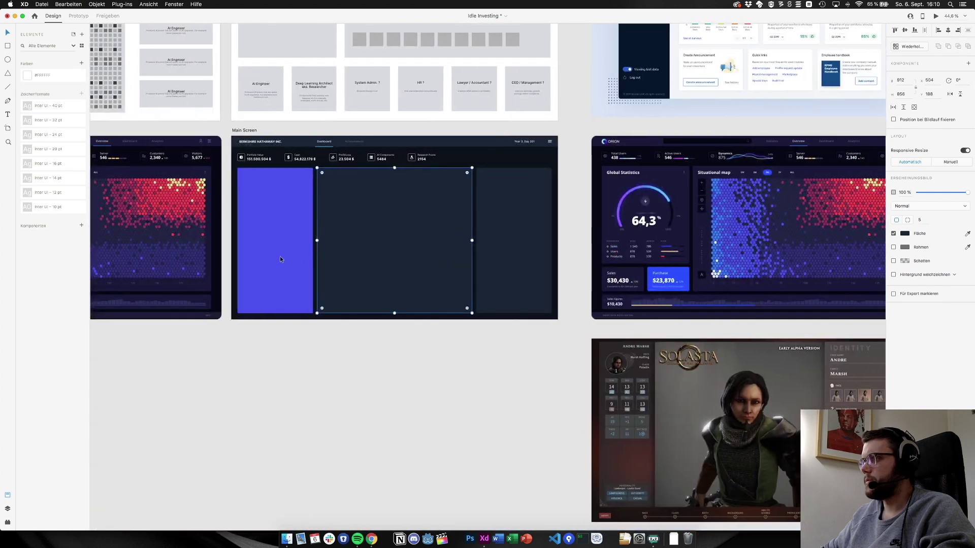
click(281, 259)
scroll(280, 260, right, 6)
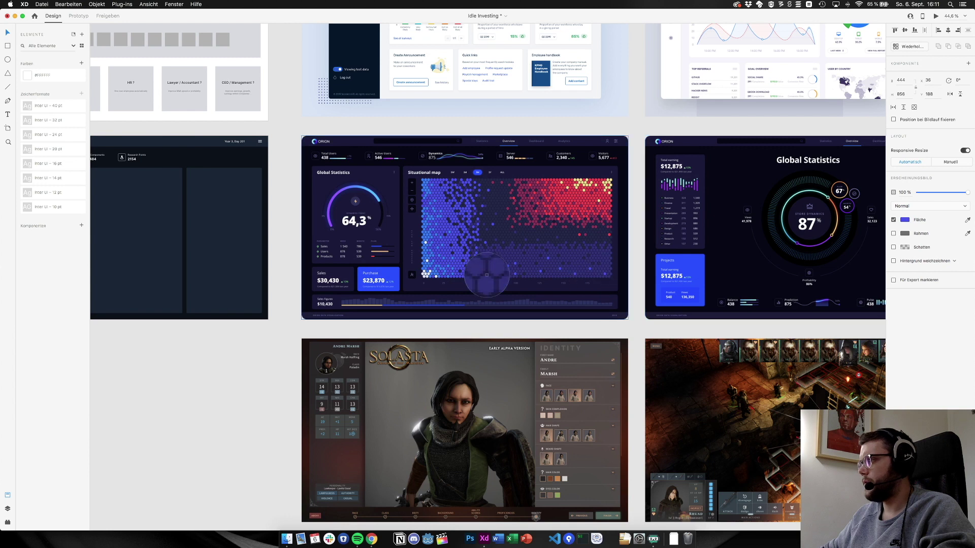
scroll(449, 307, right, 3)
scroll(450, 307, right, 6)
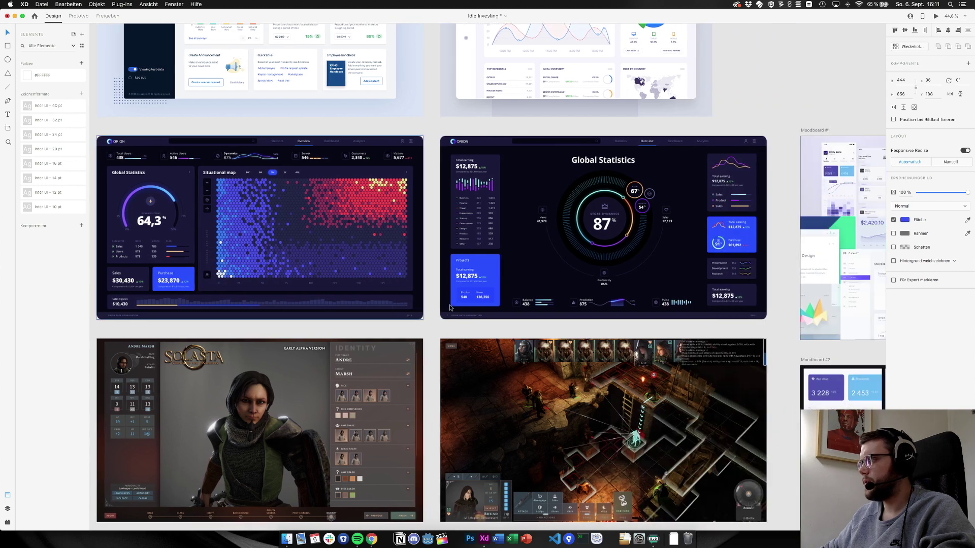
scroll(449, 308, left, 13)
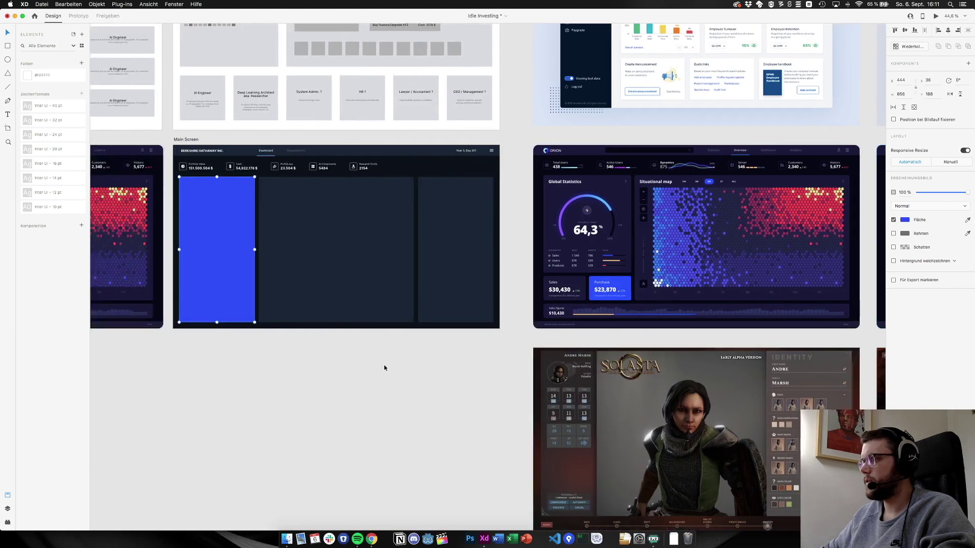
Try the first panel's bright blue as the fill of the underline beneath Dashboard, and undo the colour change
key(super+1)
scroll(395, 299, left, 5)
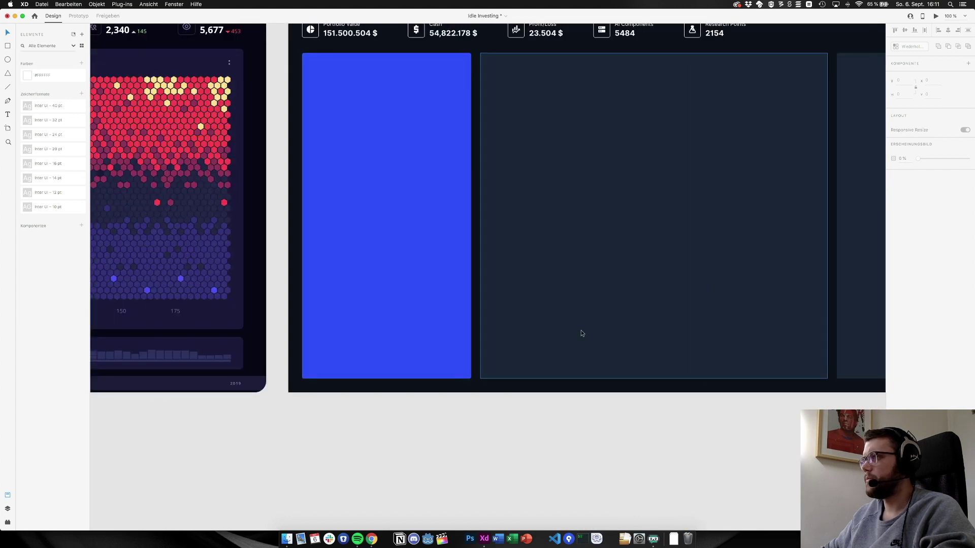
scroll(581, 333, up, 3)
scroll(582, 333, right, 4)
scroll(582, 333, up, 3)
scroll(582, 333, right, 2)
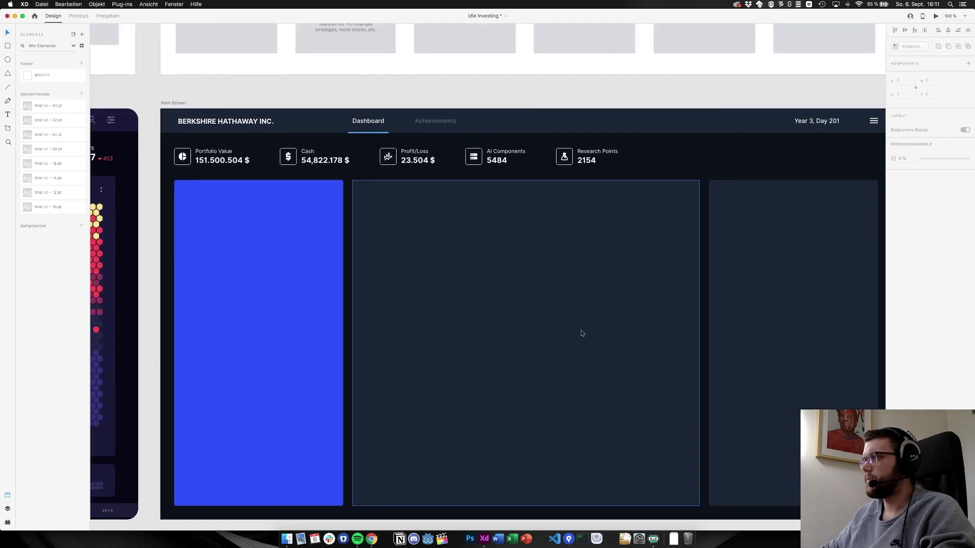
click(386, 133)
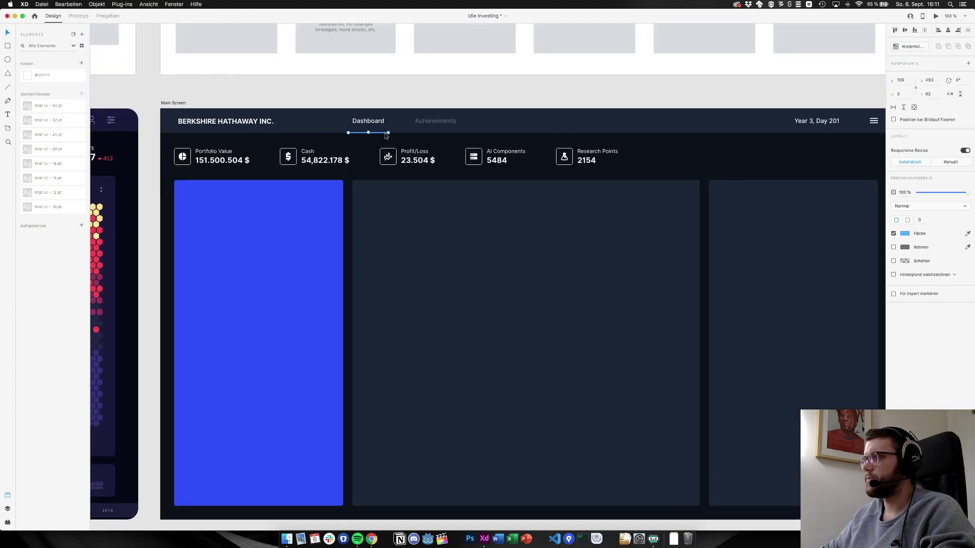
click(968, 234)
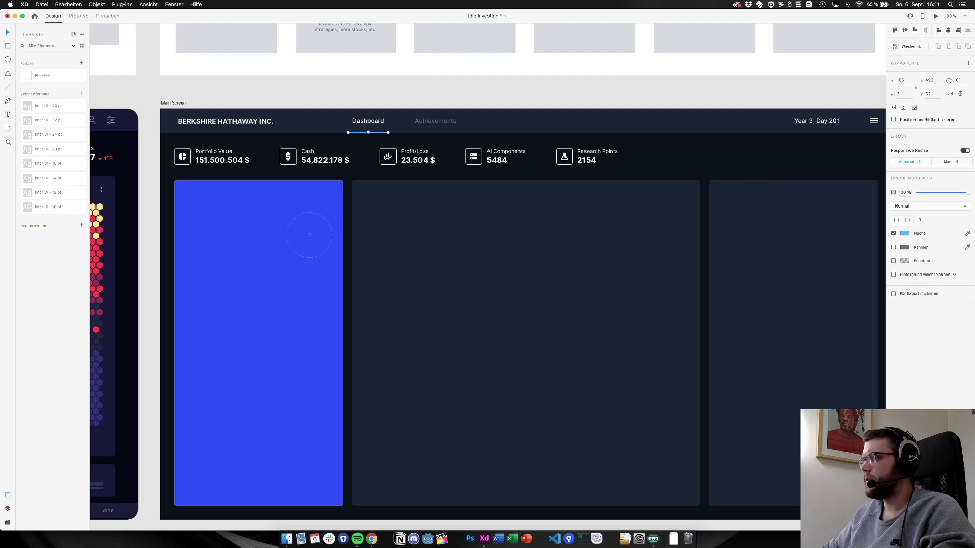
click(337, 305)
click(431, 322)
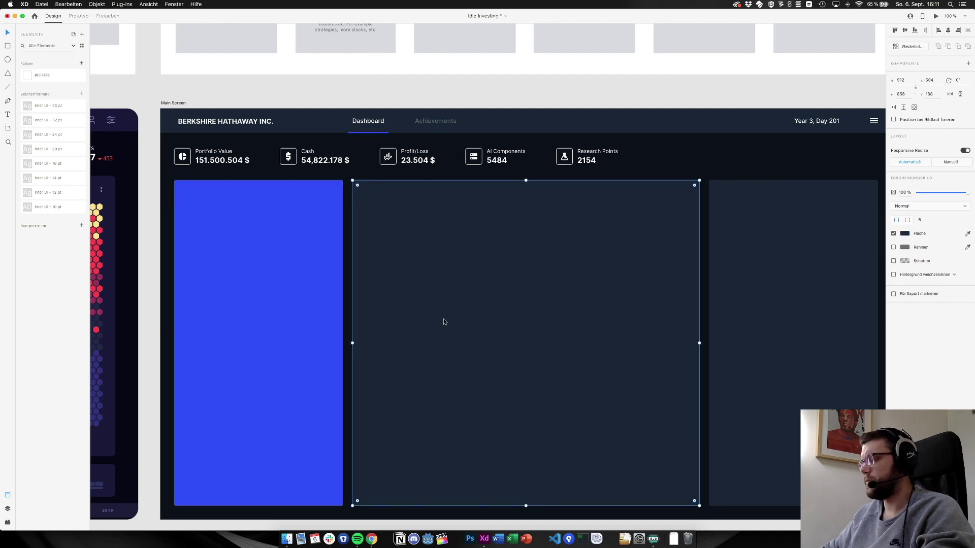
key(super+z)
key(super+Tab)
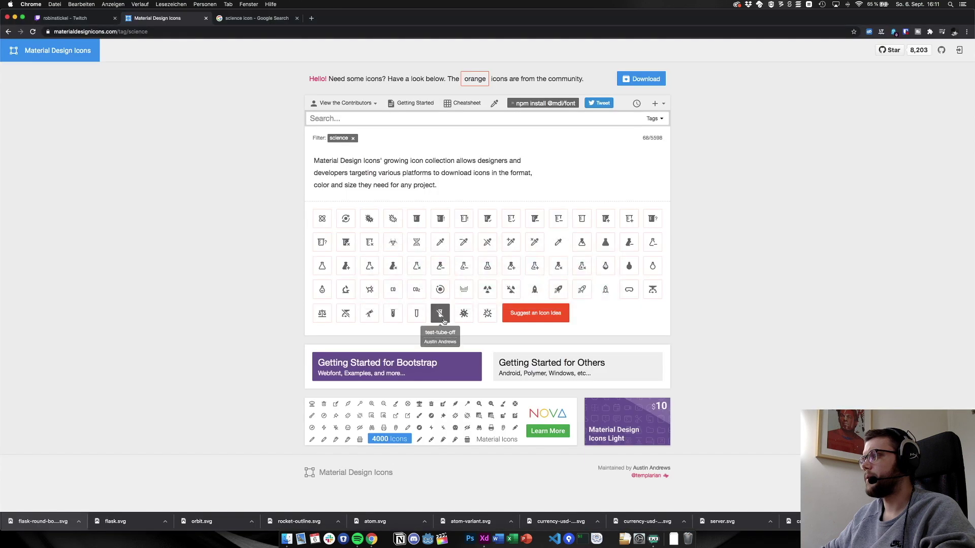
key(super+Tab)
Fill the Main Screen's middle panel with the light blue sampled from the hexagons in the reference Situational map
scroll(444, 322, down, 5)
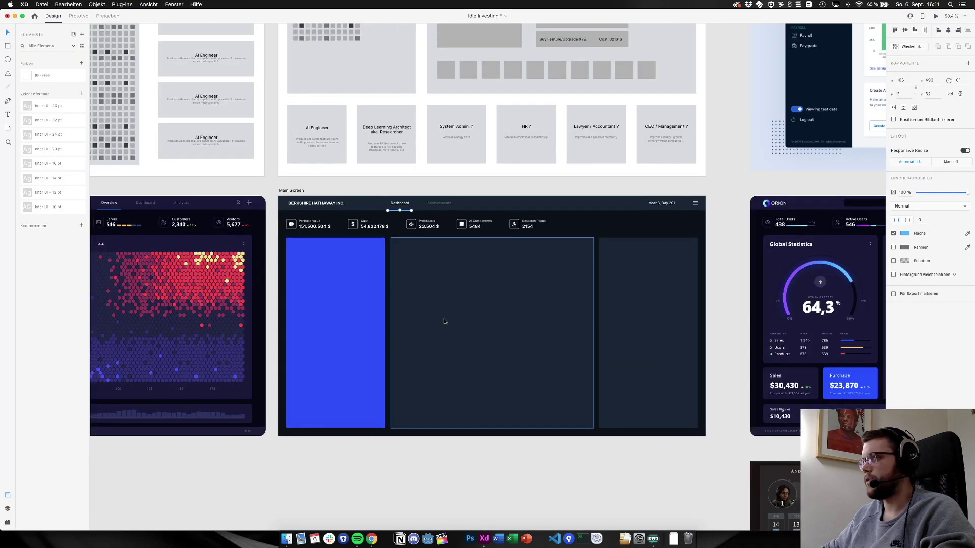
scroll(443, 319, right, 10)
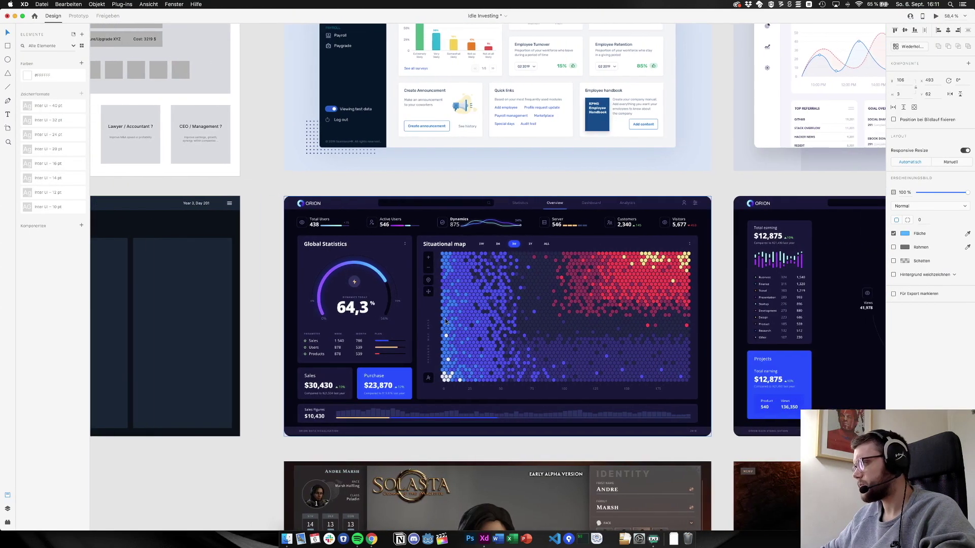
scroll(444, 321, up, 10)
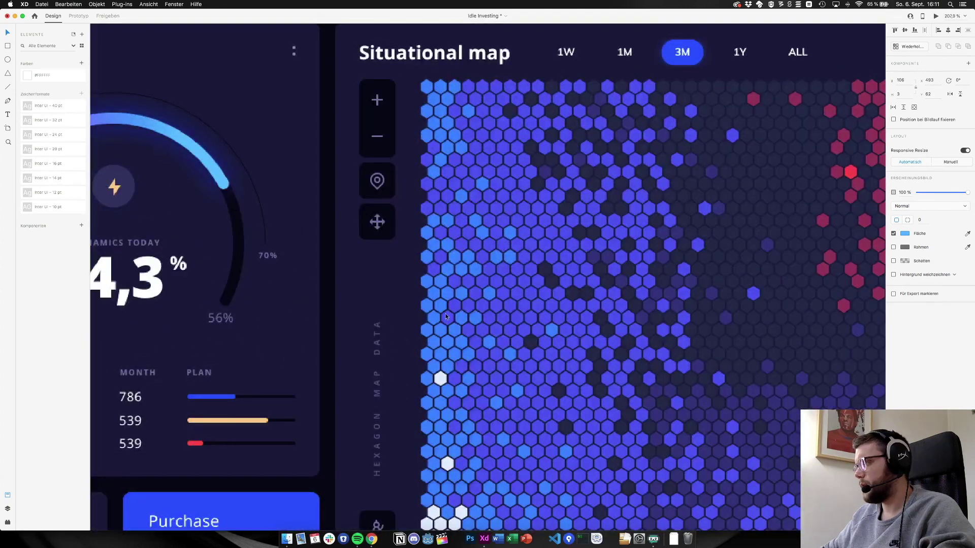
scroll(405, 272, down, 5)
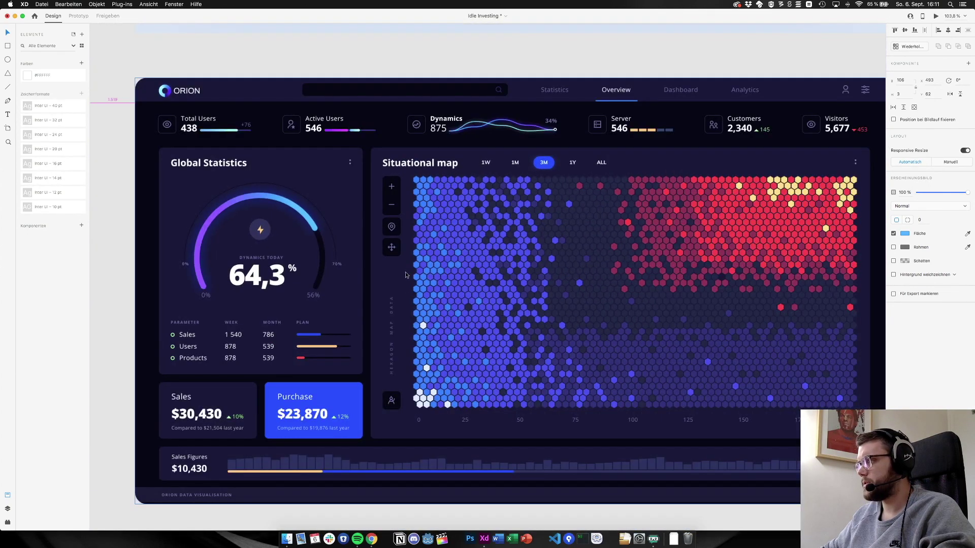
scroll(405, 274, down, 5)
scroll(406, 273, left, 5)
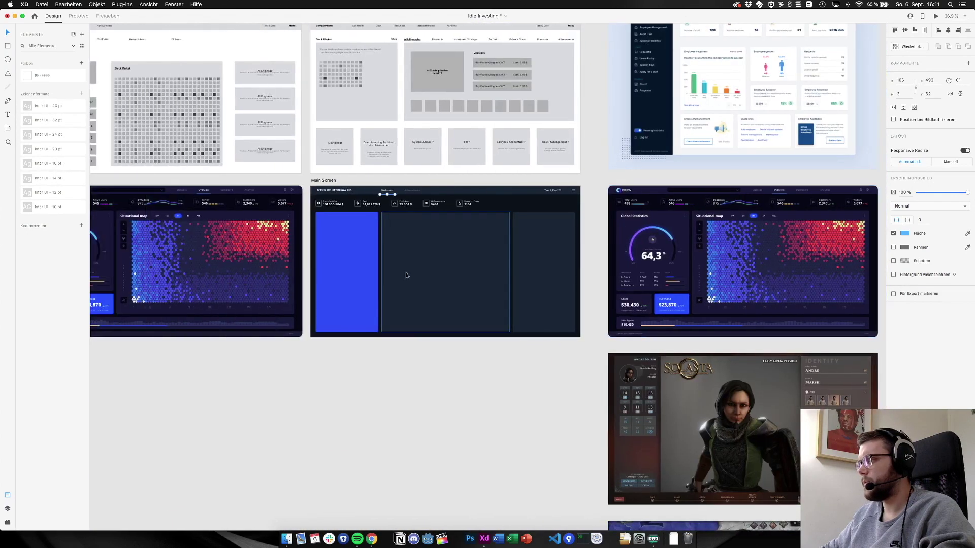
scroll(406, 272, up, 3)
click(464, 289)
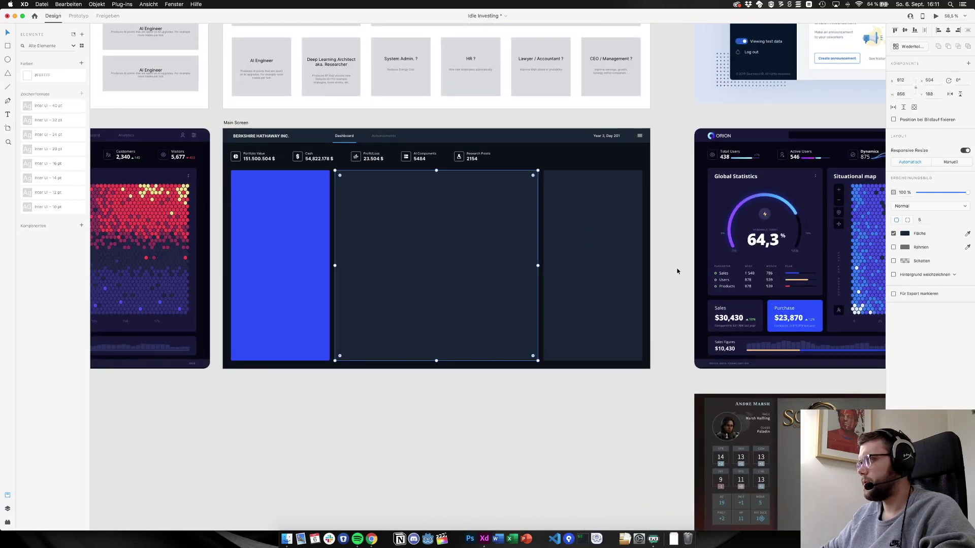
scroll(679, 270, right, 5)
click(967, 234)
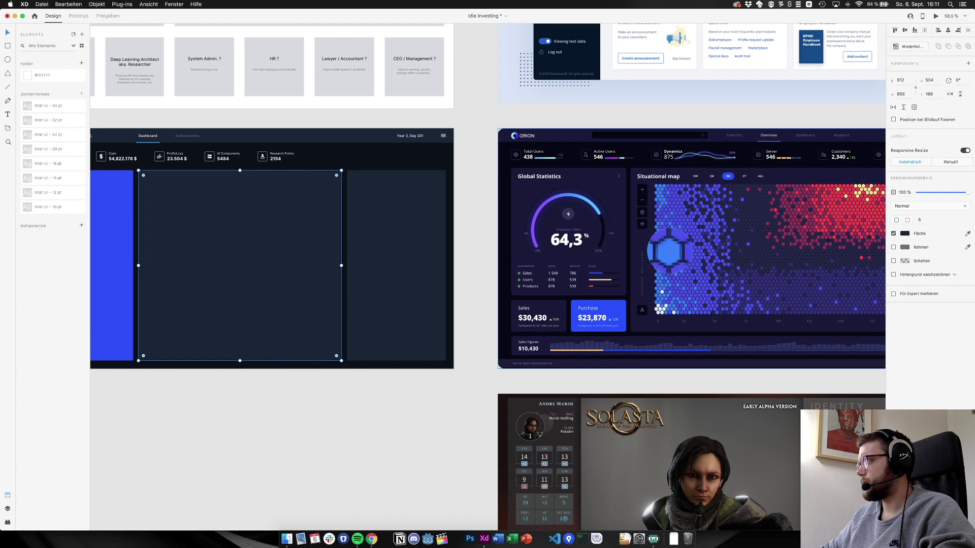
click(669, 249)
scroll(358, 248, left, 3)
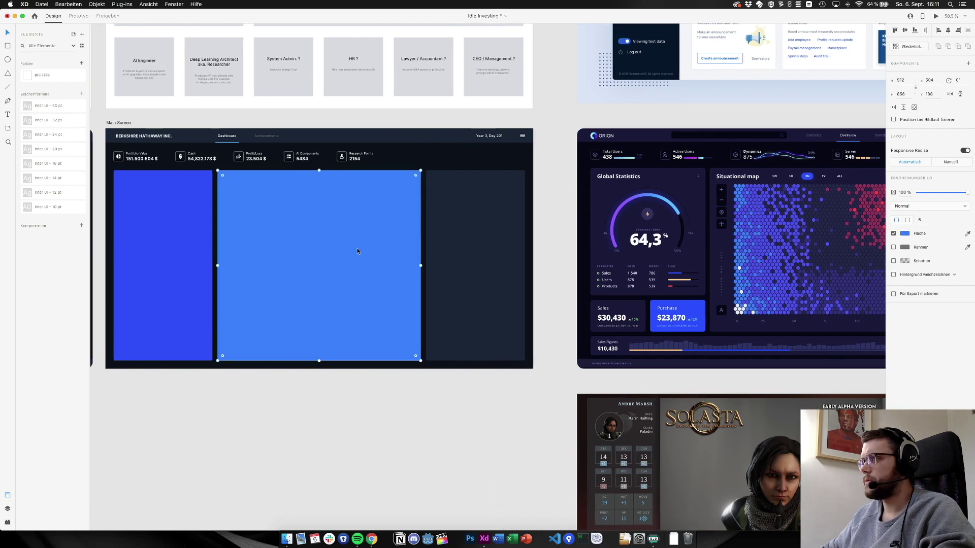
Recolour the underline beneath Dashboard with the middle panel's light blue and deselect it
click(273, 410)
key(super+1)
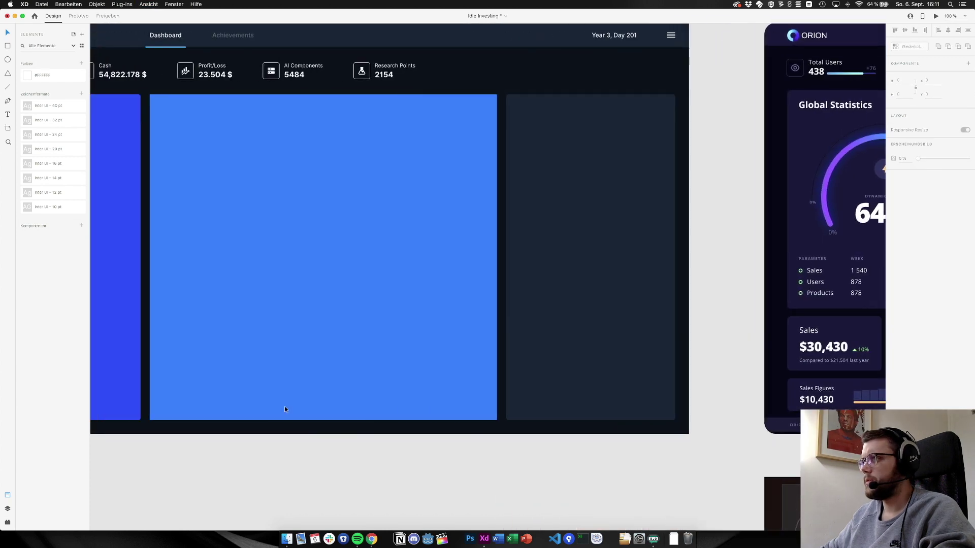
click(254, 285)
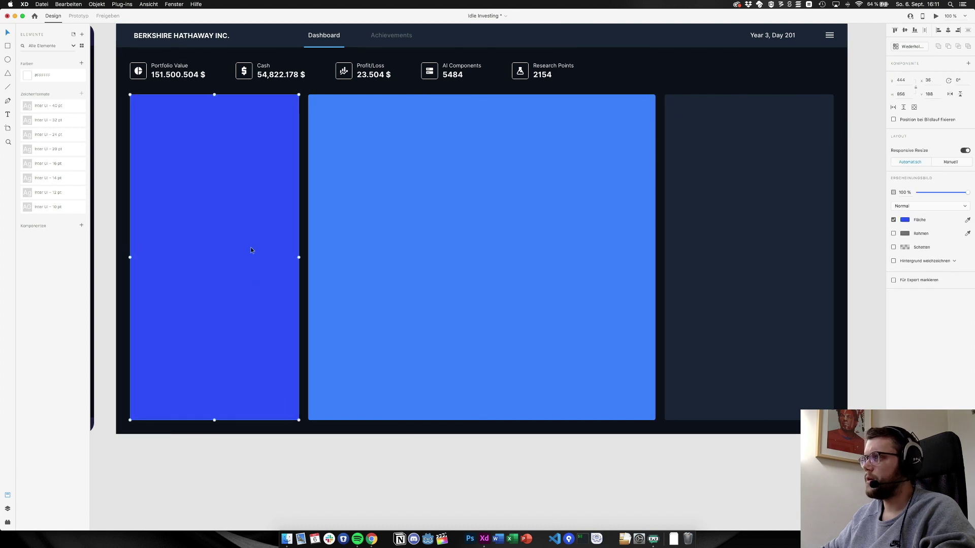
click(361, 213)
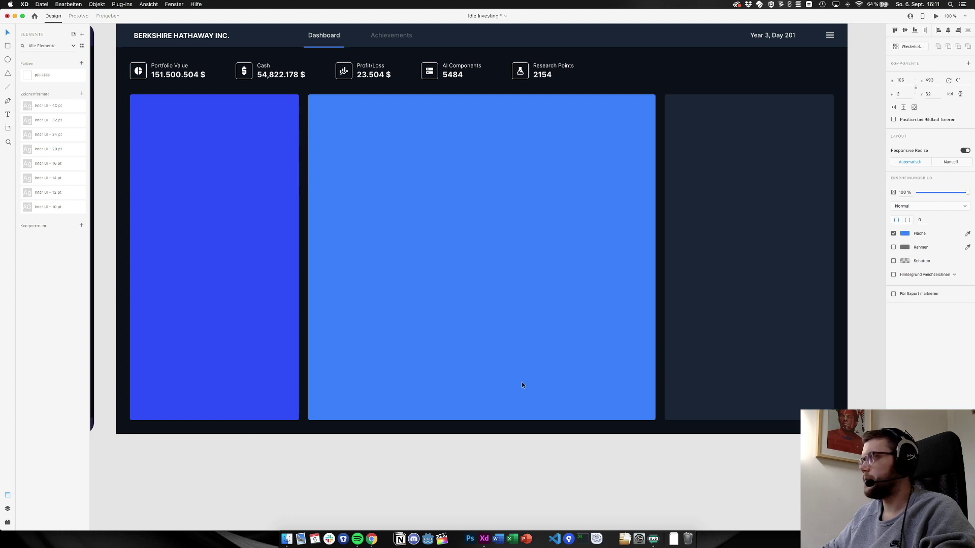
click(550, 442)
scroll(492, 271, up, 2)
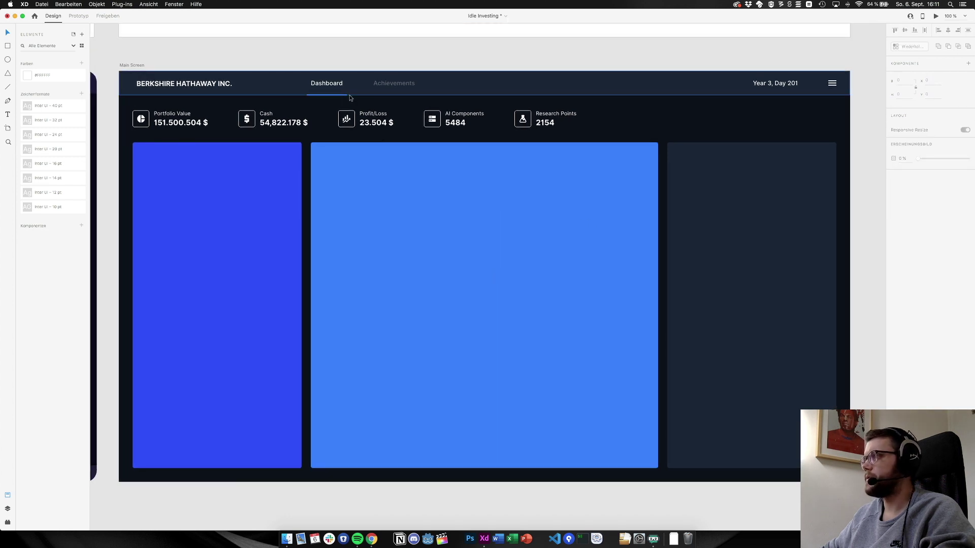
Examine the accent colours in both ORION reference dashboards, including the green change indicator beside the Customers figure
scroll(452, 265, down, 3)
scroll(452, 265, right, 10)
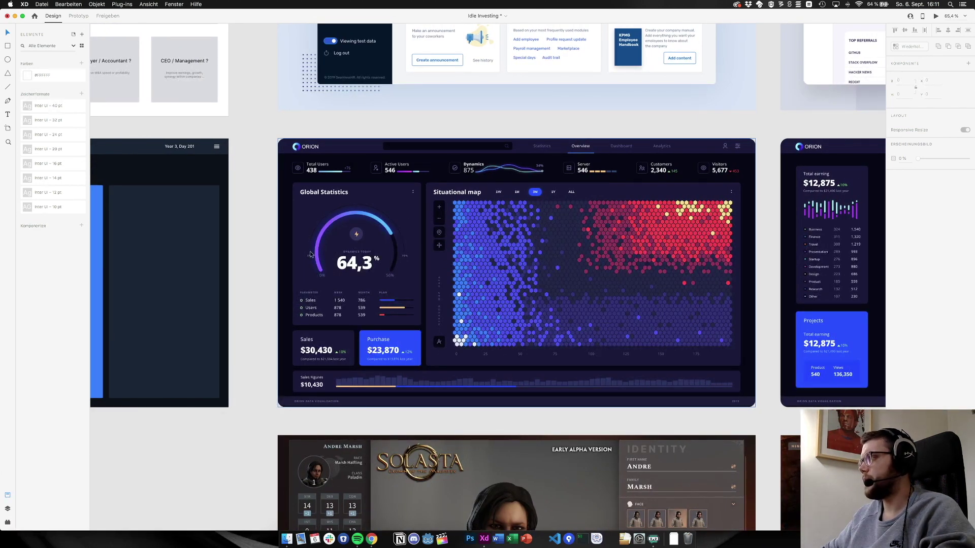
scroll(558, 249, right, 1)
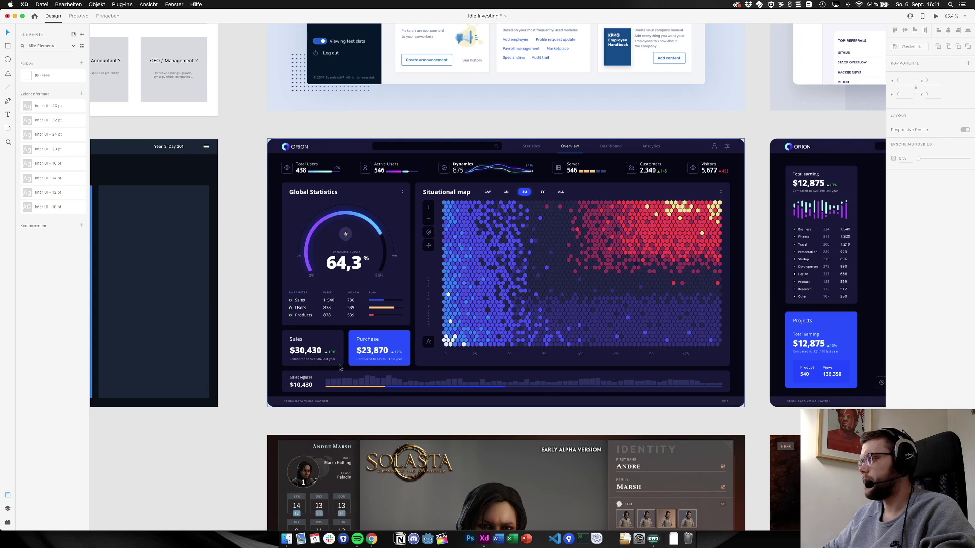
scroll(436, 326, right, 10)
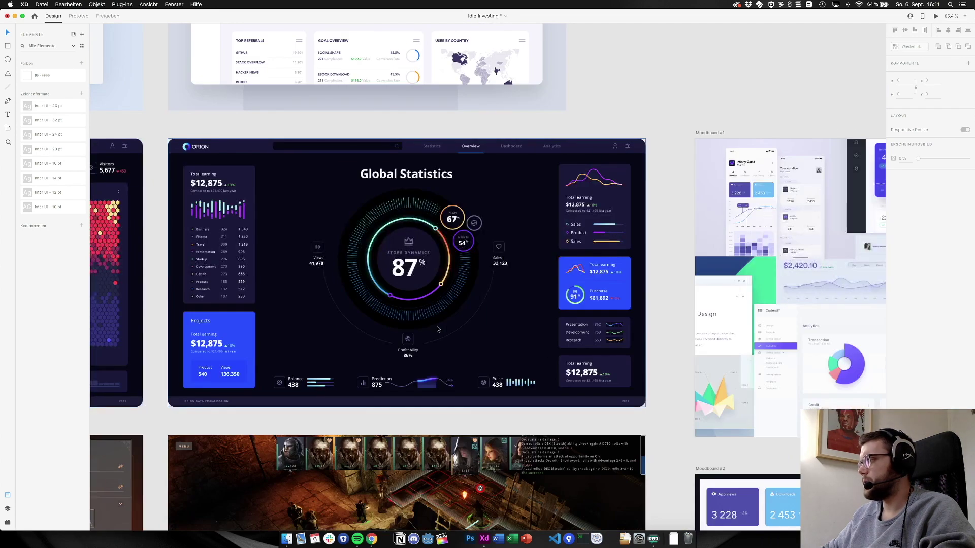
scroll(436, 329, left, 6)
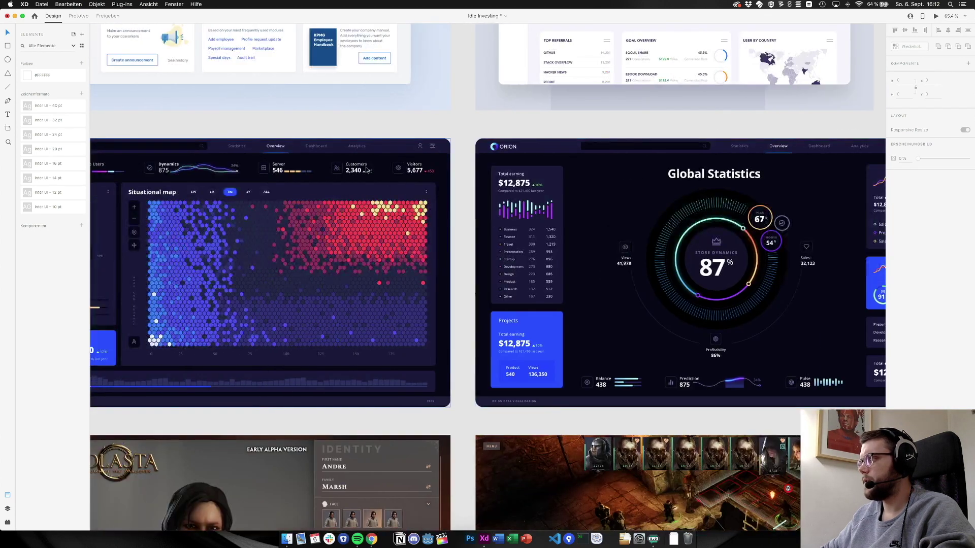
scroll(382, 183, up, 8)
scroll(383, 203, up, 3)
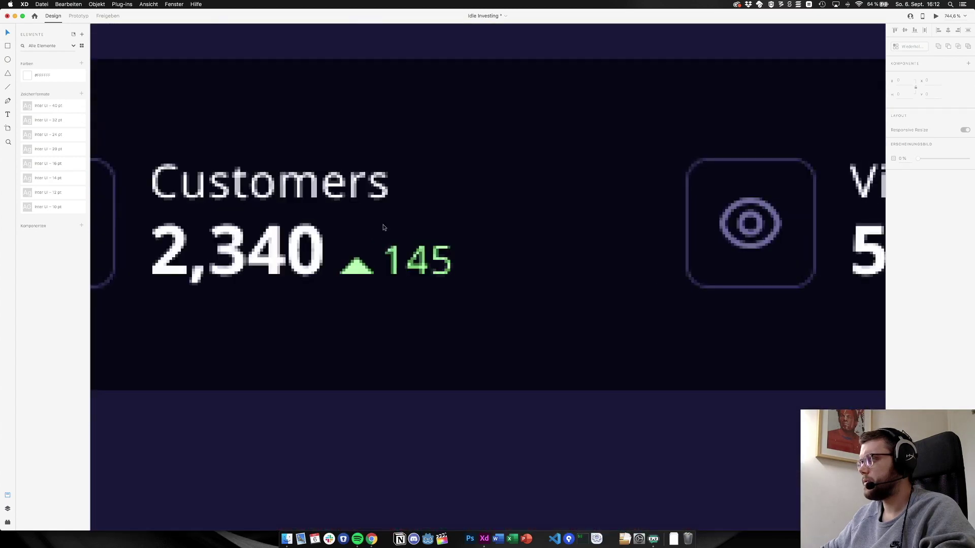
scroll(384, 227, down, 10)
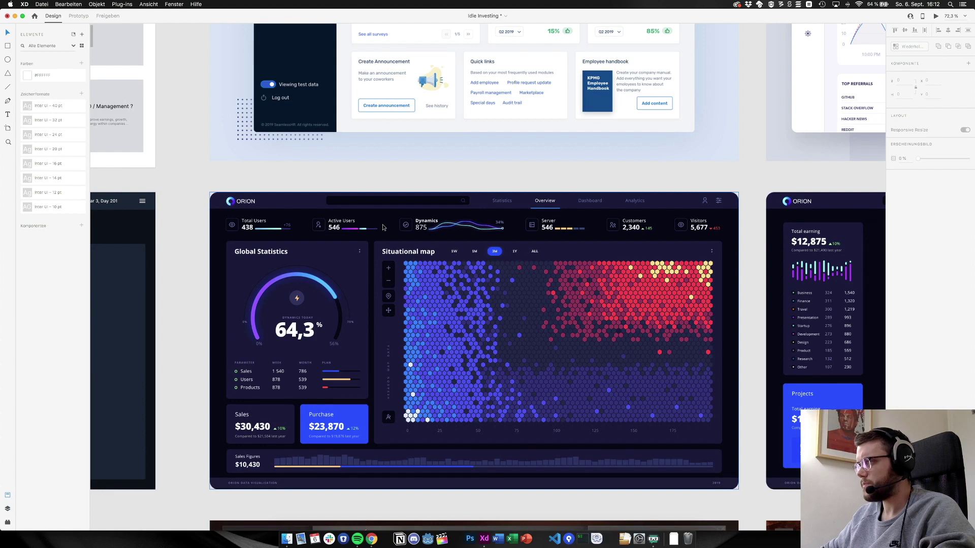
Examine the green markers in the Global Statistics parameter list and the green ring on the blue Purchase card
scroll(384, 228, down, 5)
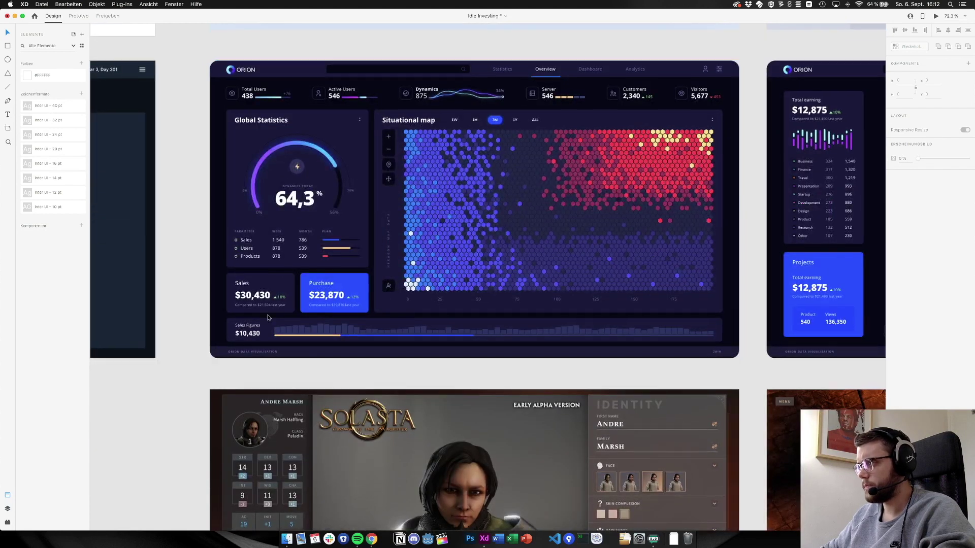
scroll(182, 186, up, 10)
scroll(182, 186, up, 3)
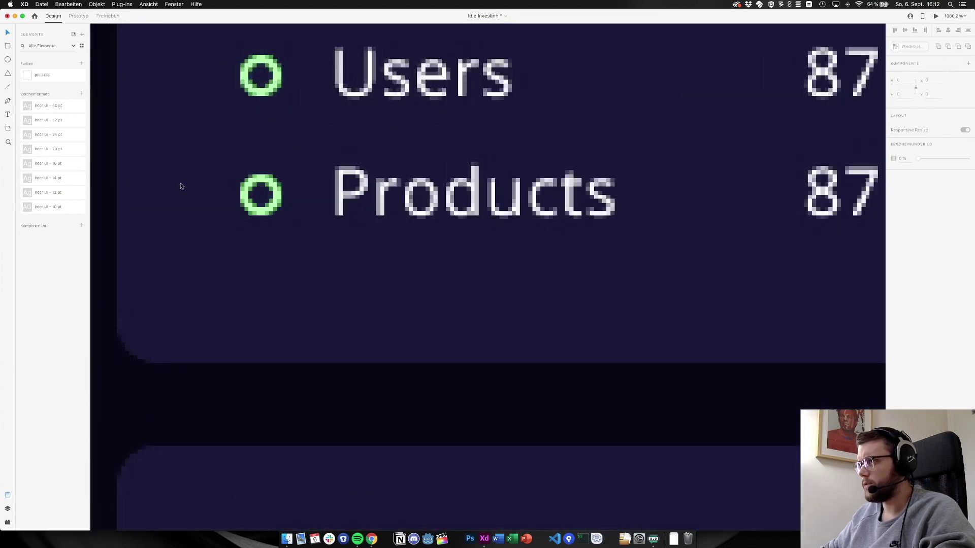
scroll(187, 192, down, 5)
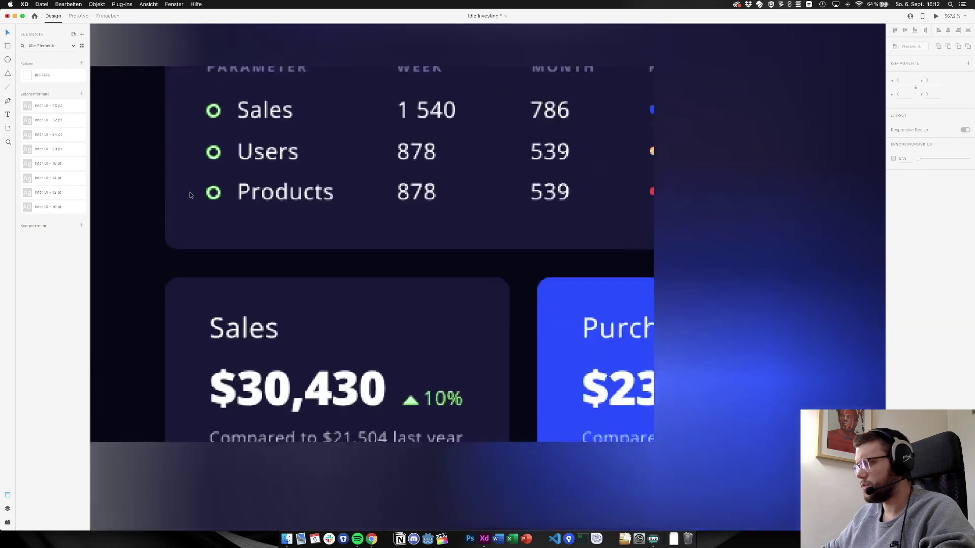
scroll(191, 195, down, 8)
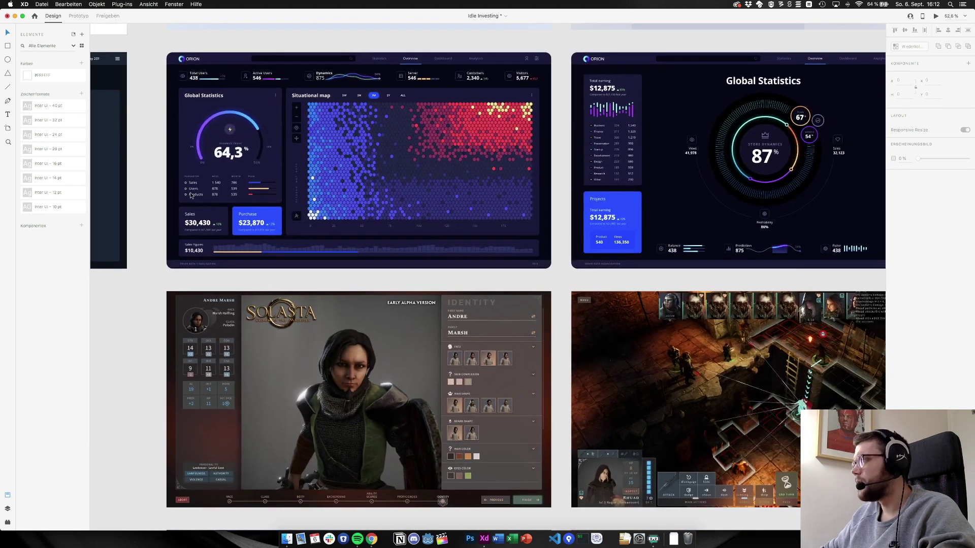
scroll(704, 176, right, 3)
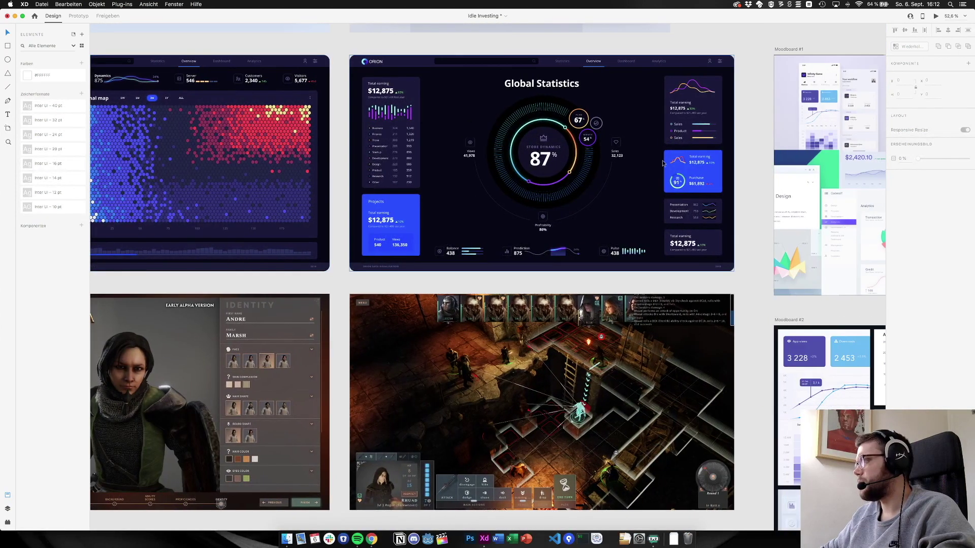
scroll(704, 175, up, 3)
scroll(704, 176, up, 5)
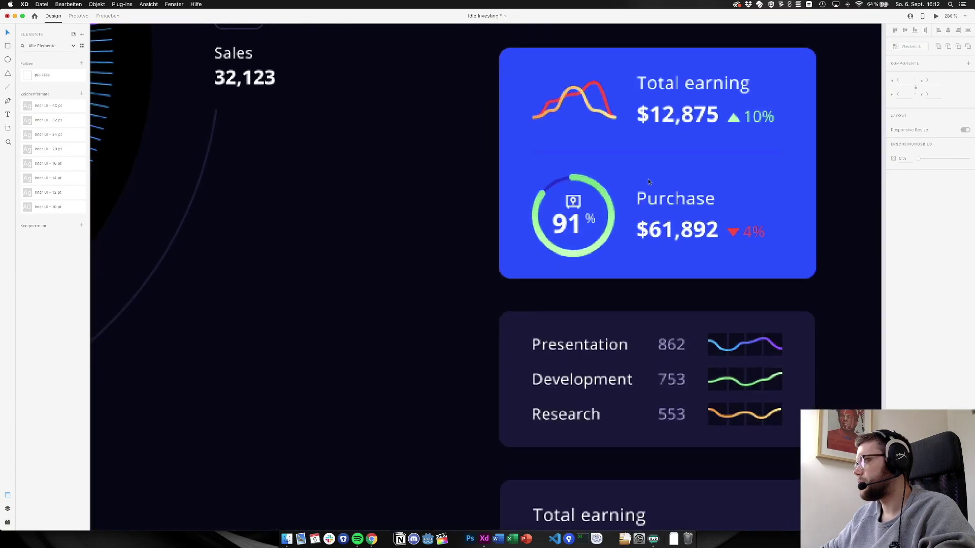
scroll(639, 183, up, 3)
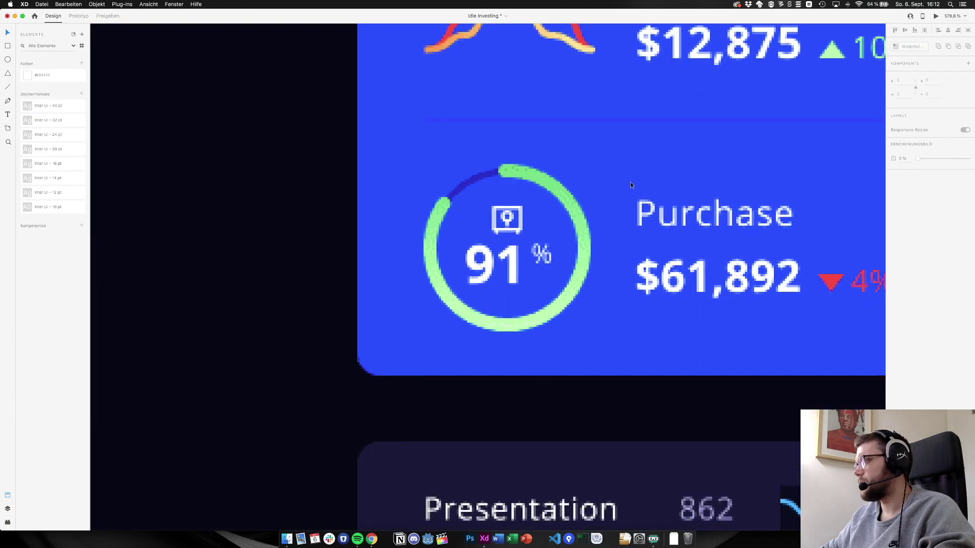
Fill the Main Screen's third panel with the light green sampled from the ring on the reference Purchase card
scroll(630, 182, up, 3)
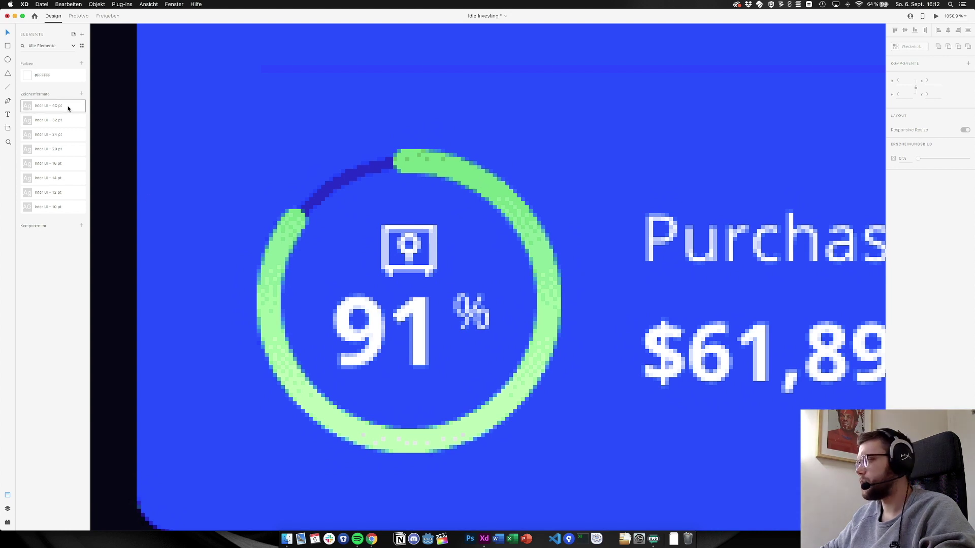
key(super+0)
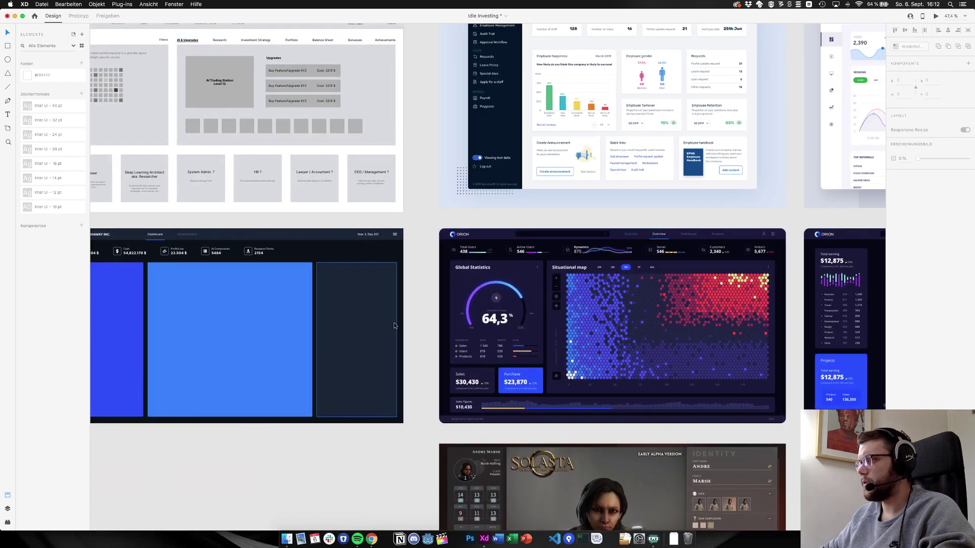
scroll(473, 335, right, 10)
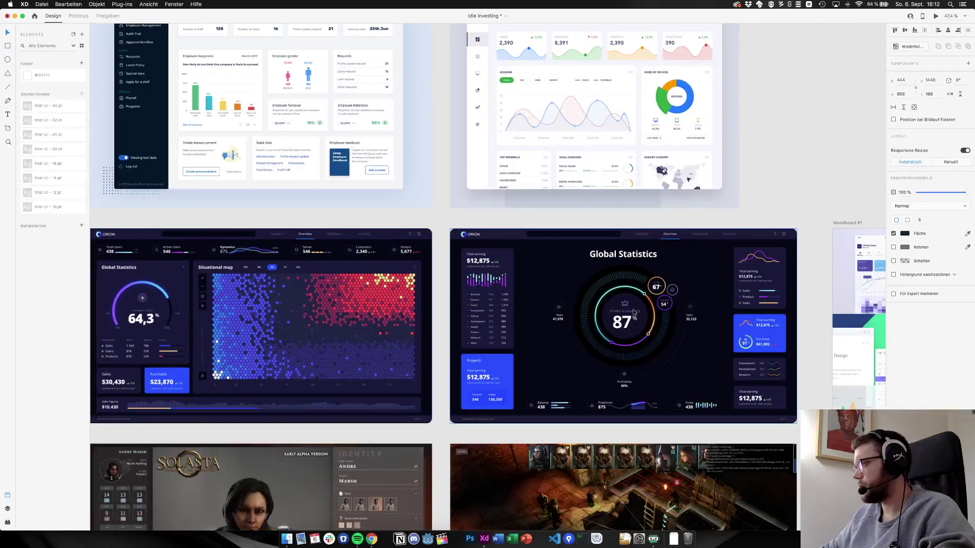
scroll(740, 345, up, 5)
scroll(740, 345, up, 10)
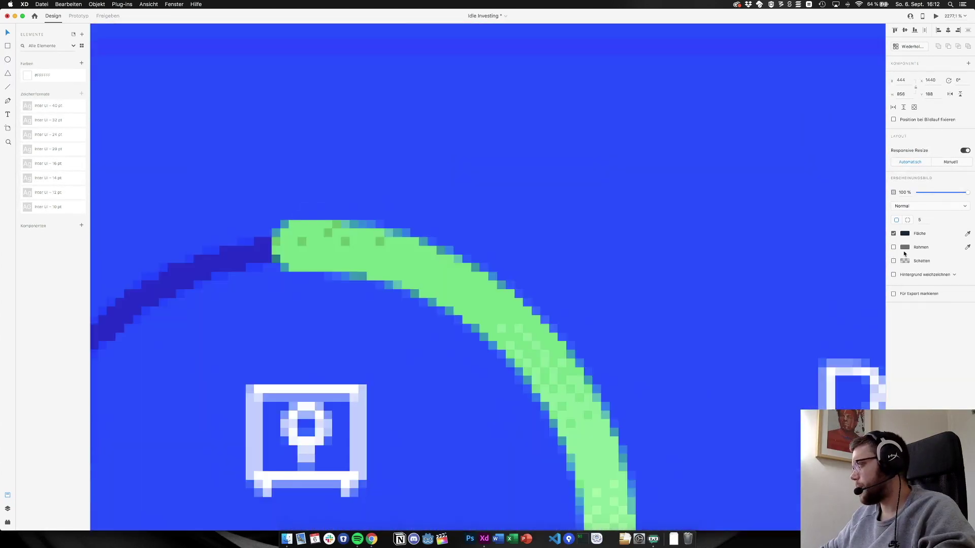
click(967, 234)
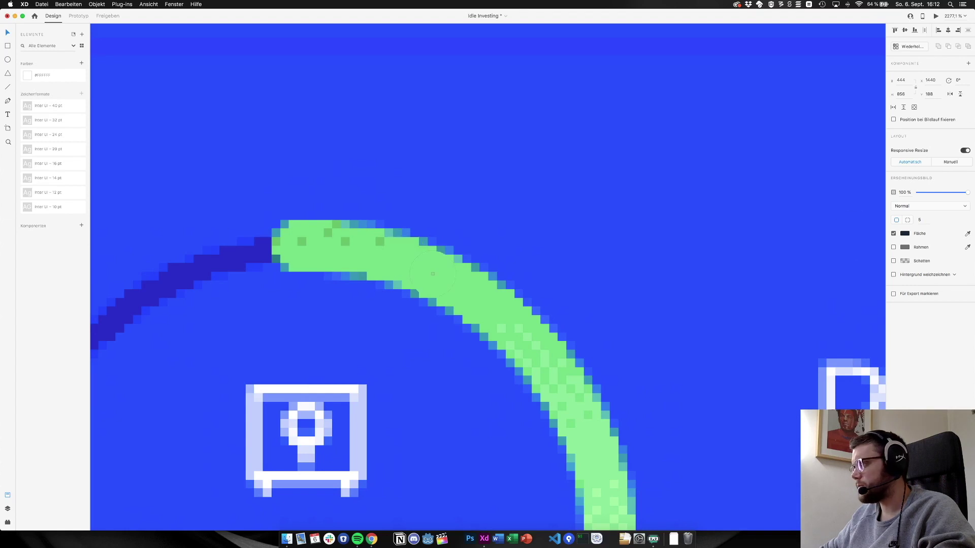
scroll(377, 322, down, 8)
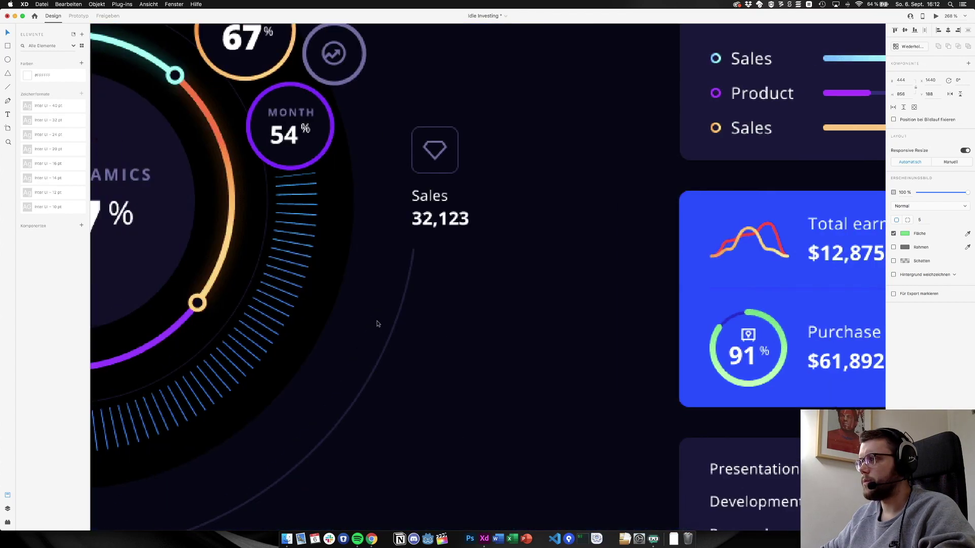
scroll(376, 320, down, 5)
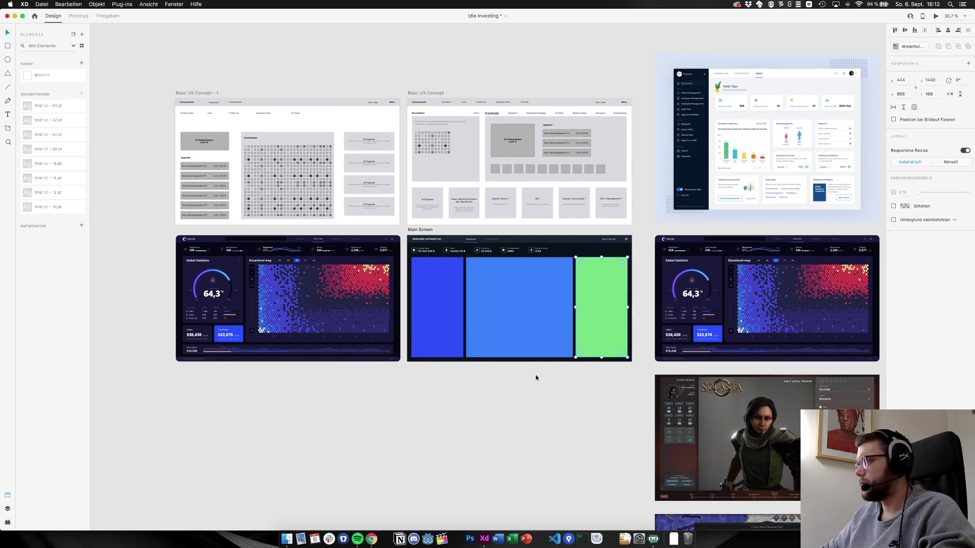
Try the third panel's light green on the Profit/Loss value and undo the recolouring
scroll(535, 377, up, 5)
scroll(536, 377, right, 5)
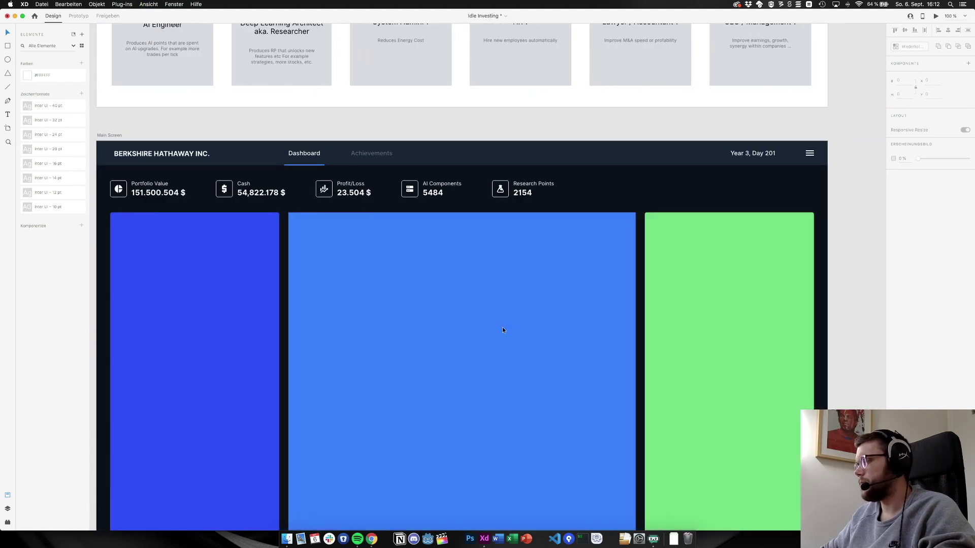
double_click(366, 195)
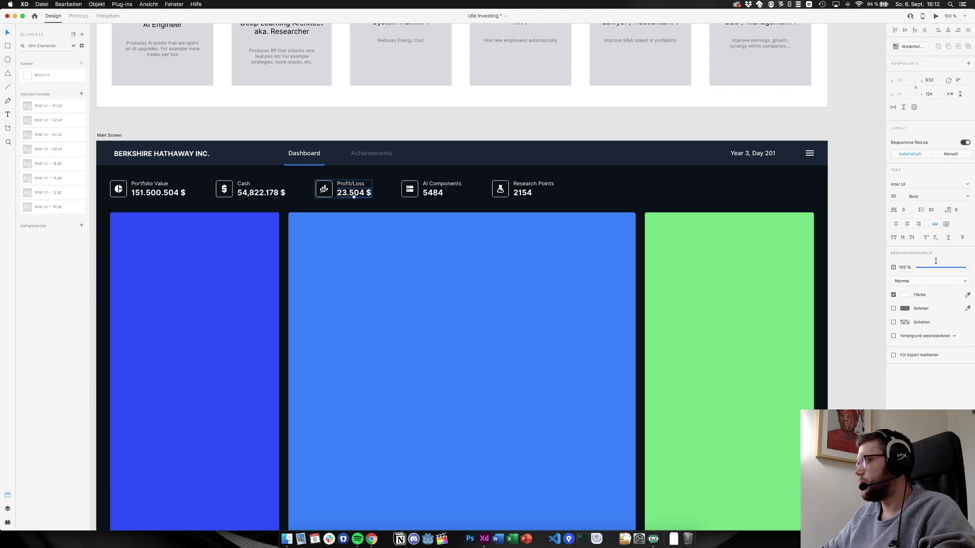
click(967, 296)
click(671, 279)
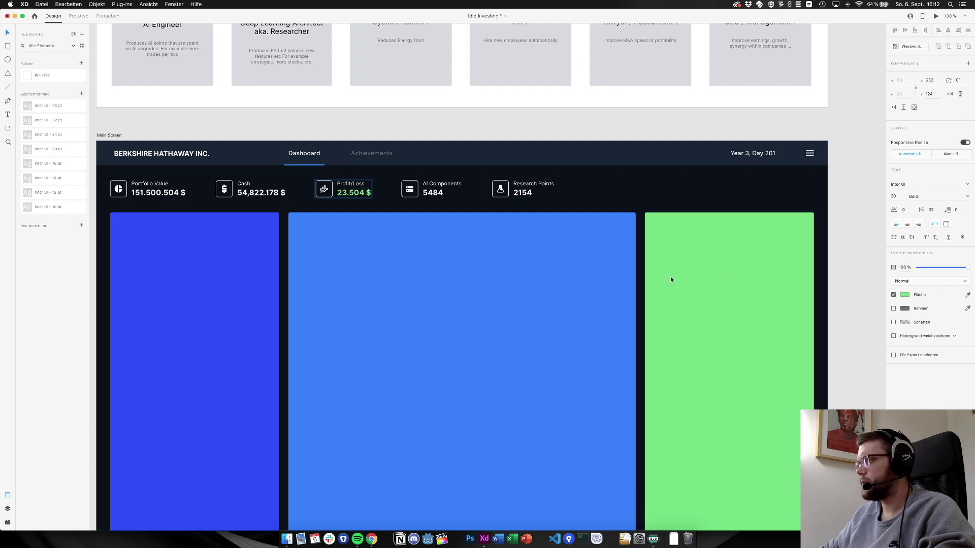
click(458, 125)
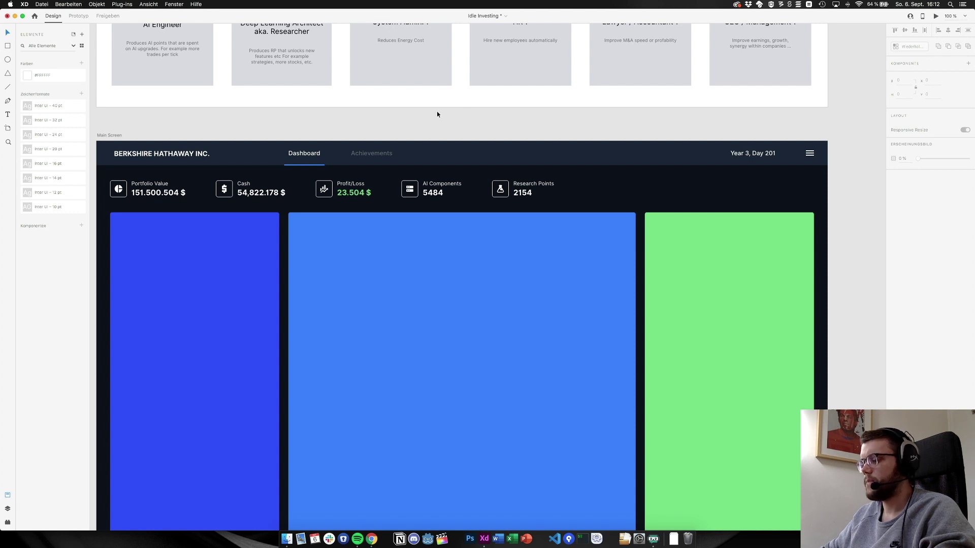
key(super+z)
Save the fill colours of the Main Screen's three panels as colour assets and deselect the panels
scroll(437, 114, down, 5)
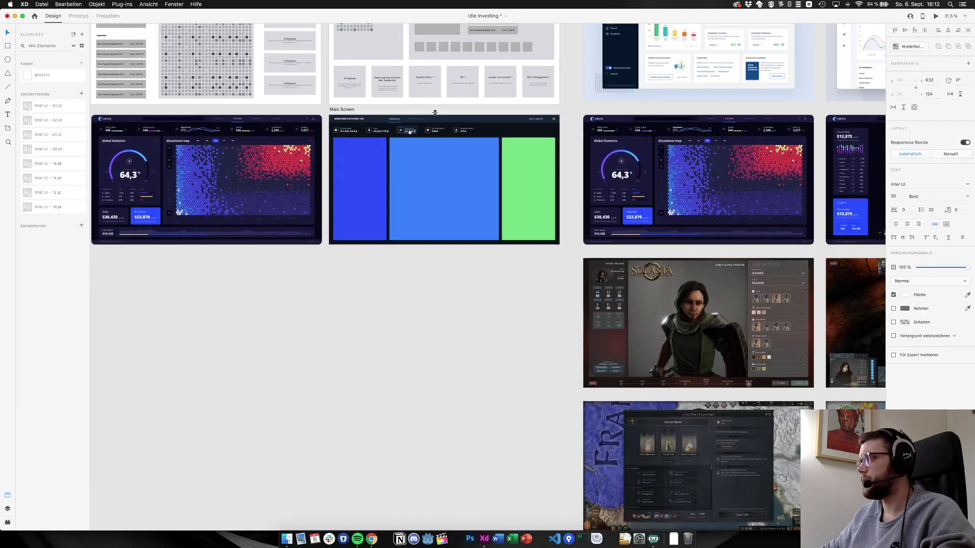
click(349, 190)
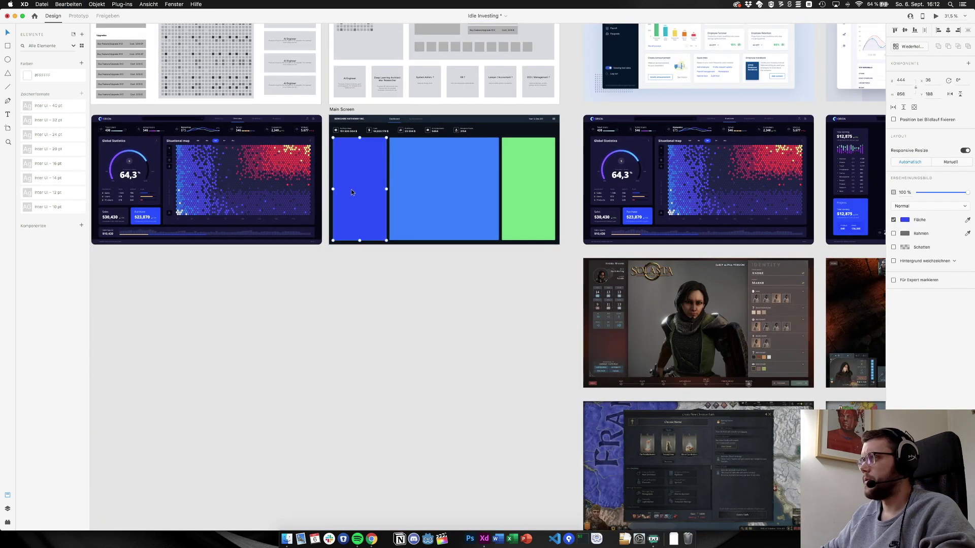
shift+click(419, 189)
shift+click(523, 203)
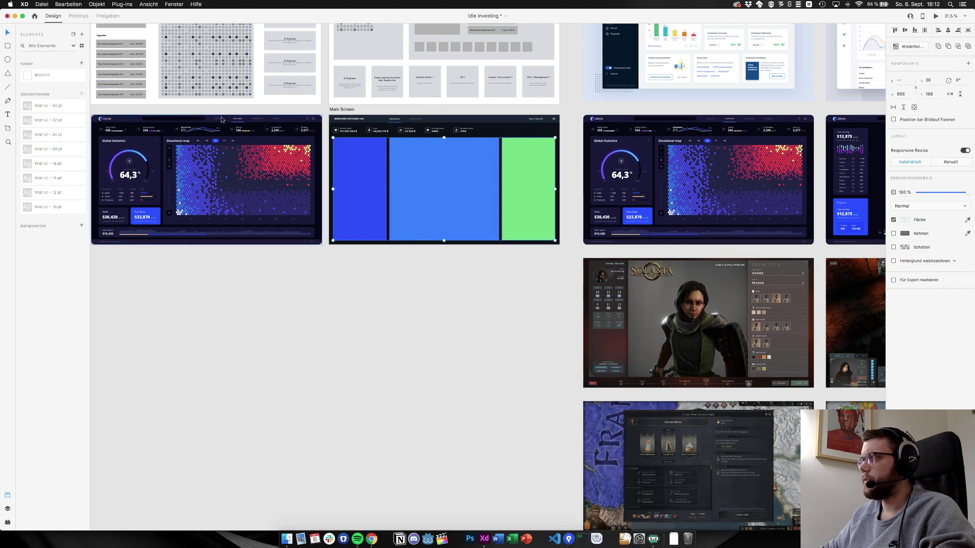
click(82, 62)
click(349, 378)
Examine the greens in the two light reference dashboards, including the Users by Devices chart and the Employee happiness bars
scroll(358, 368, up, 5)
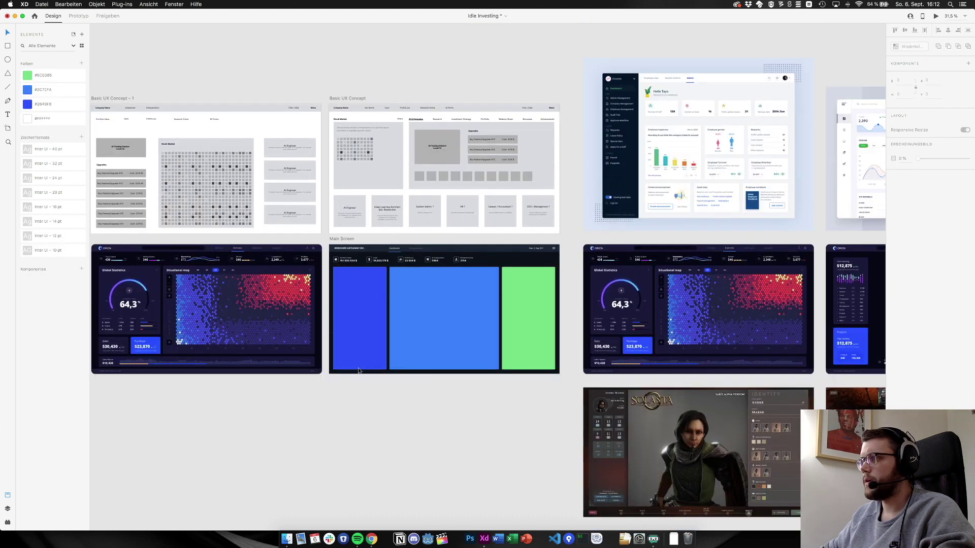
scroll(358, 371, right, 5)
scroll(519, 136, up, 5)
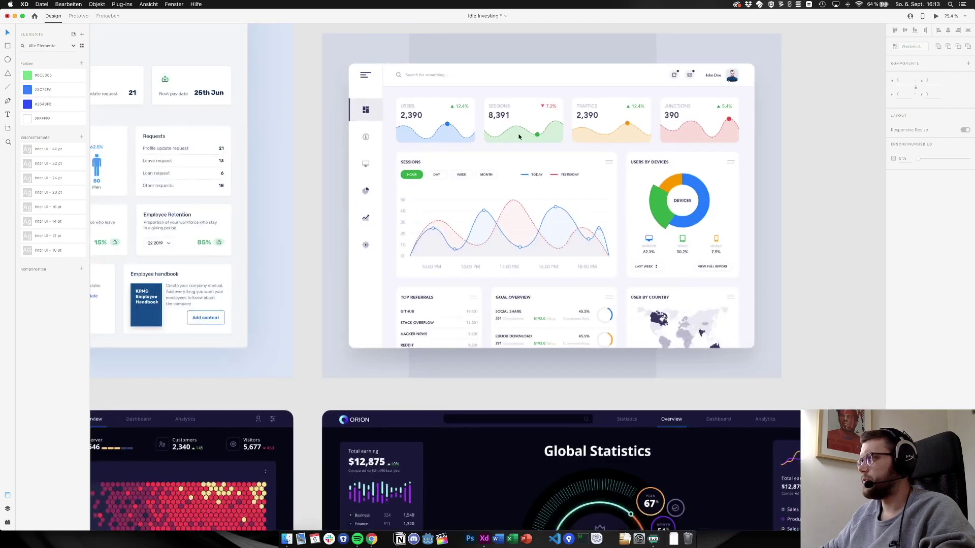
scroll(655, 206, up, 5)
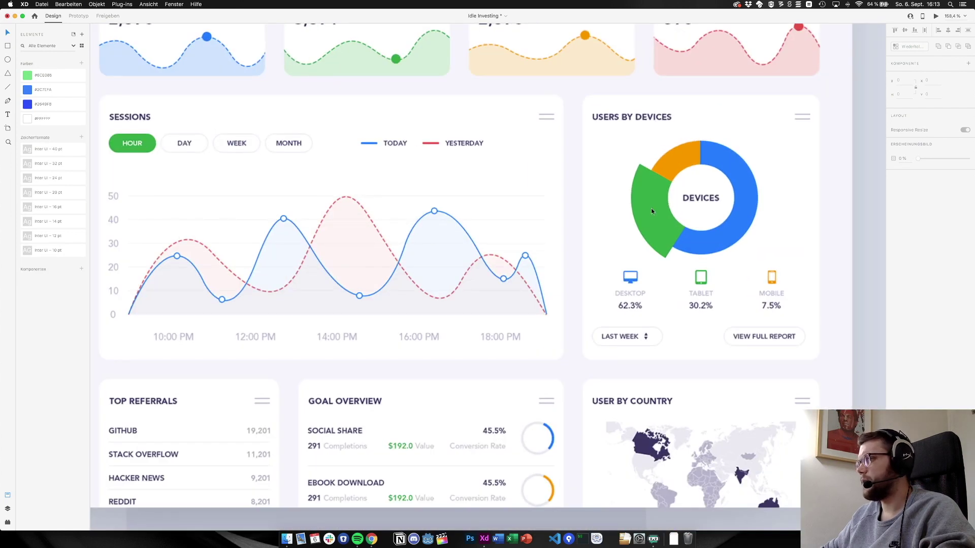
scroll(651, 211, down, 1)
scroll(651, 210, left, 5)
scroll(651, 211, up, 2)
scroll(652, 211, up, 3)
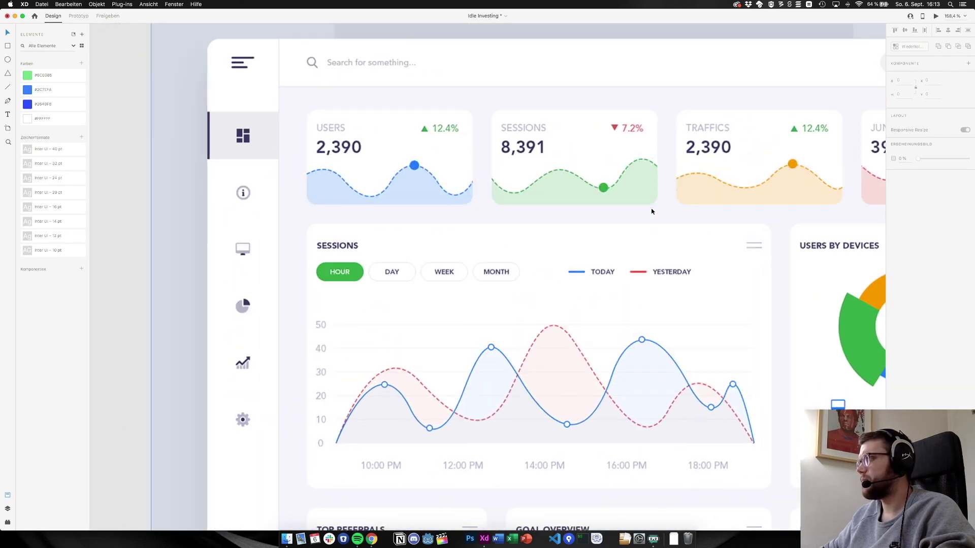
scroll(652, 211, left, 15)
scroll(652, 212, left, 8)
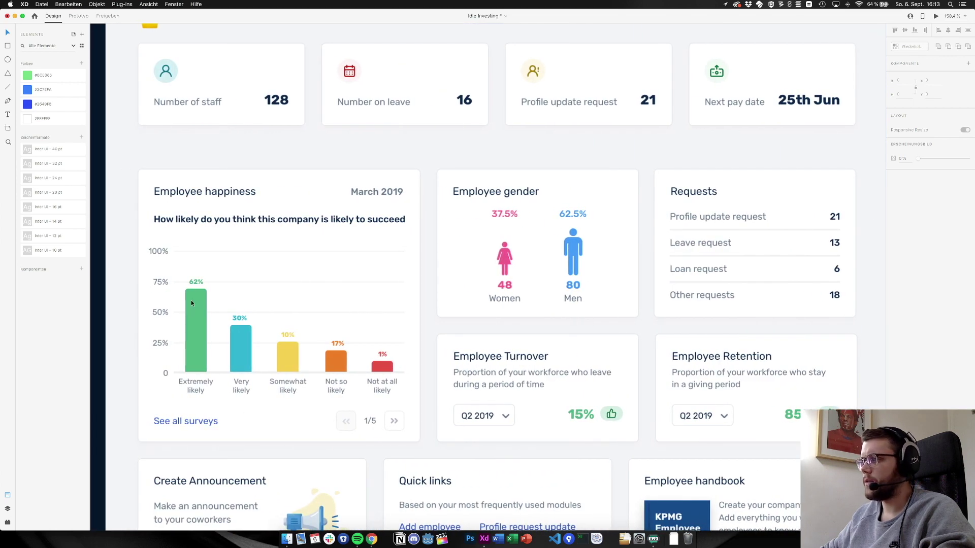
scroll(192, 304, left, 3)
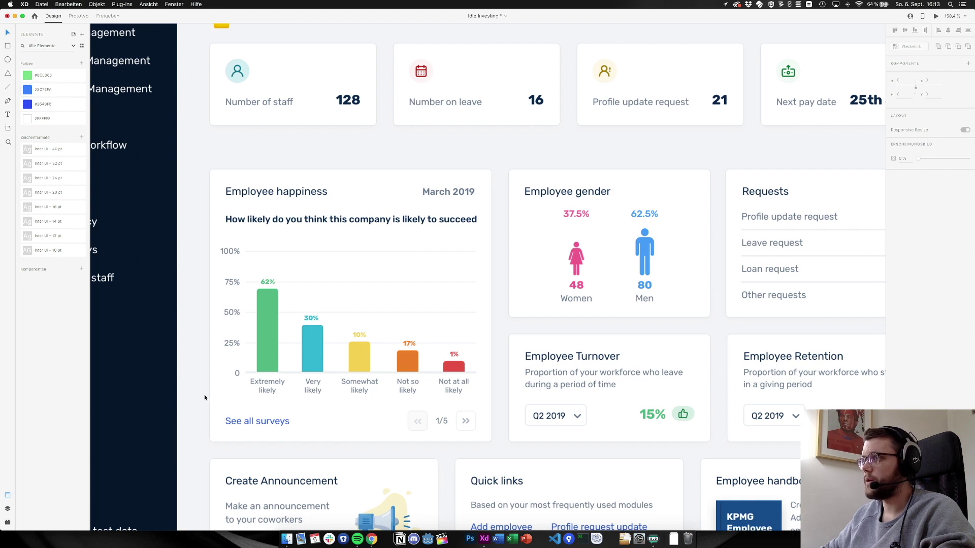
scroll(204, 394, down, 5)
scroll(207, 398, down, 5)
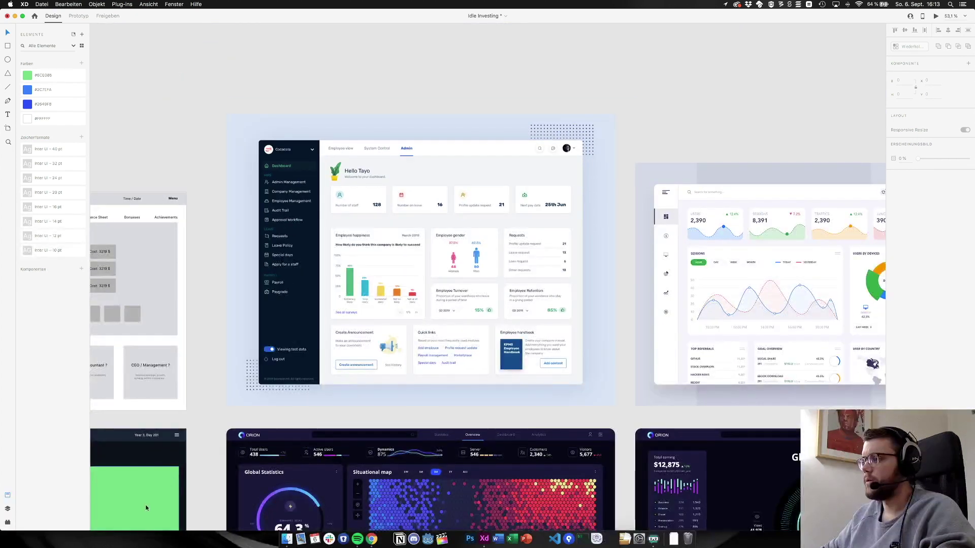
Refill the Main Screen's green panel with the green sampled from the Extremely likely bar in the Employee happiness chart
click(145, 505)
click(967, 235)
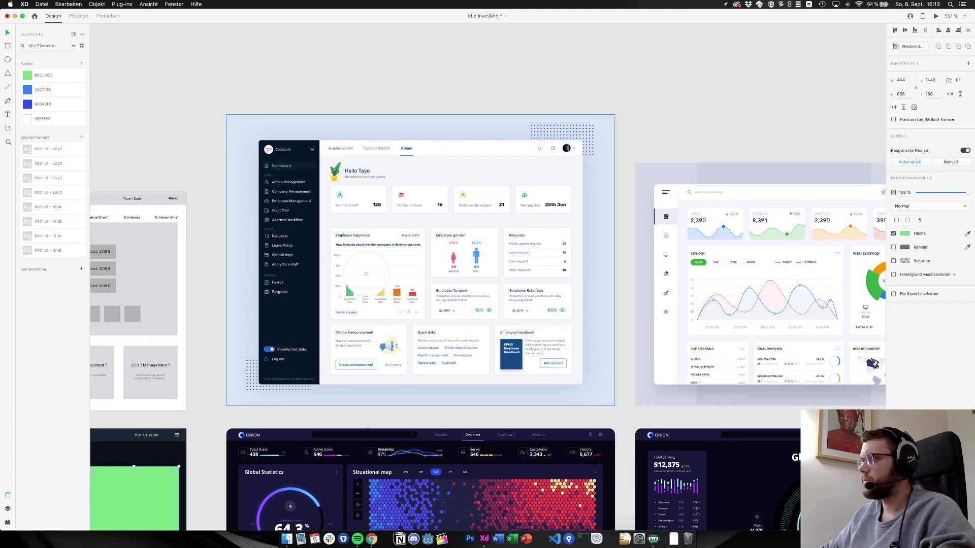
click(350, 276)
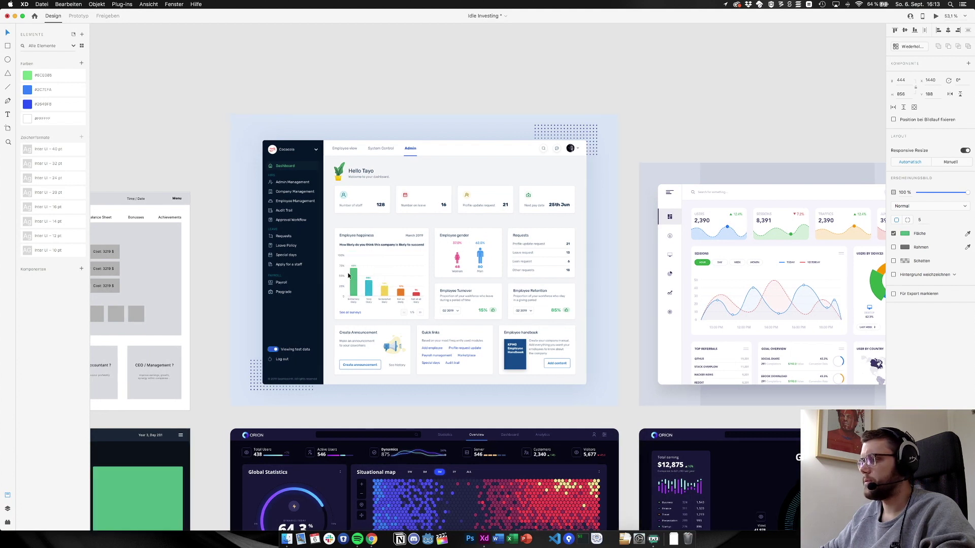
Recolour the AI Components value with the green panel's fill, deselect it and view the design at 100%
scroll(211, 278, down, 5)
scroll(212, 278, left, 5)
scroll(211, 279, up, 5)
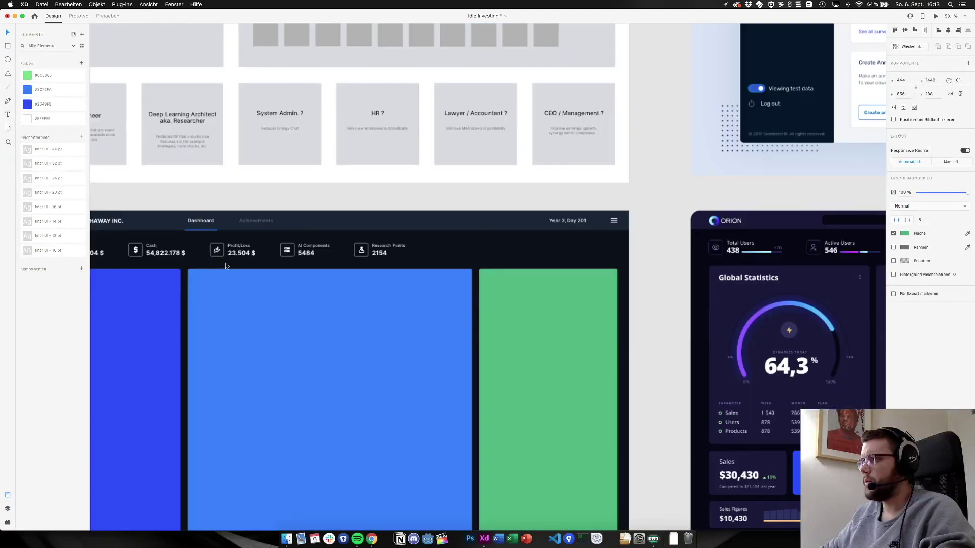
click(348, 250)
double_click(348, 250)
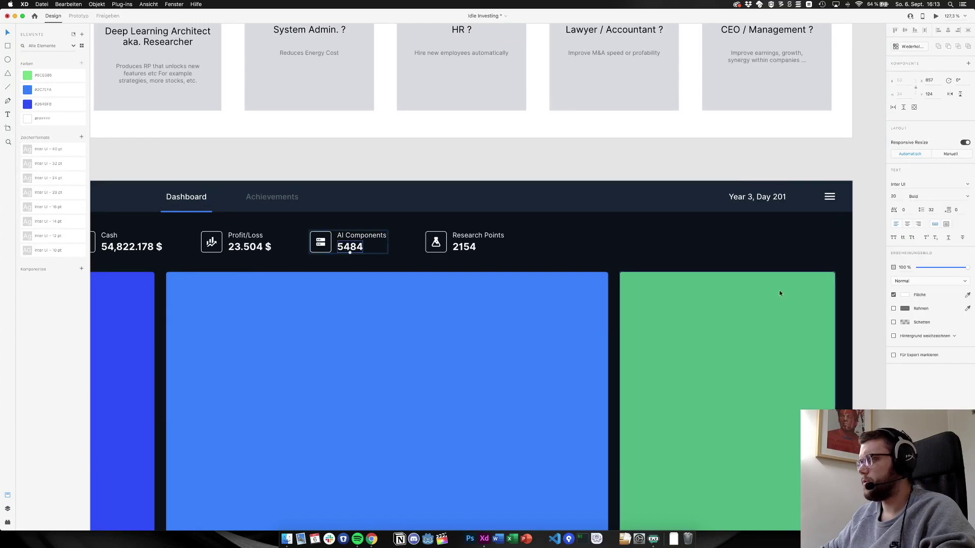
click(967, 295)
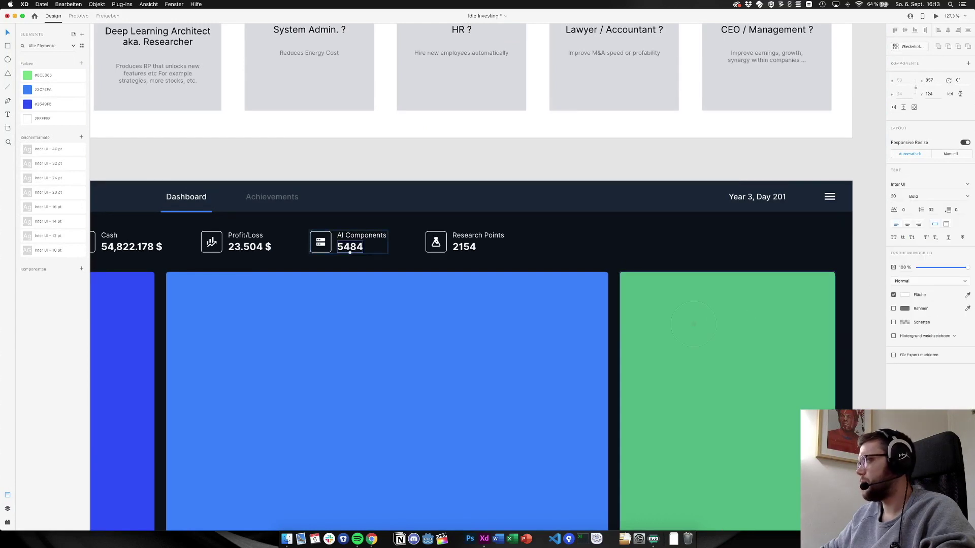
click(670, 320)
click(413, 133)
key(super+1)
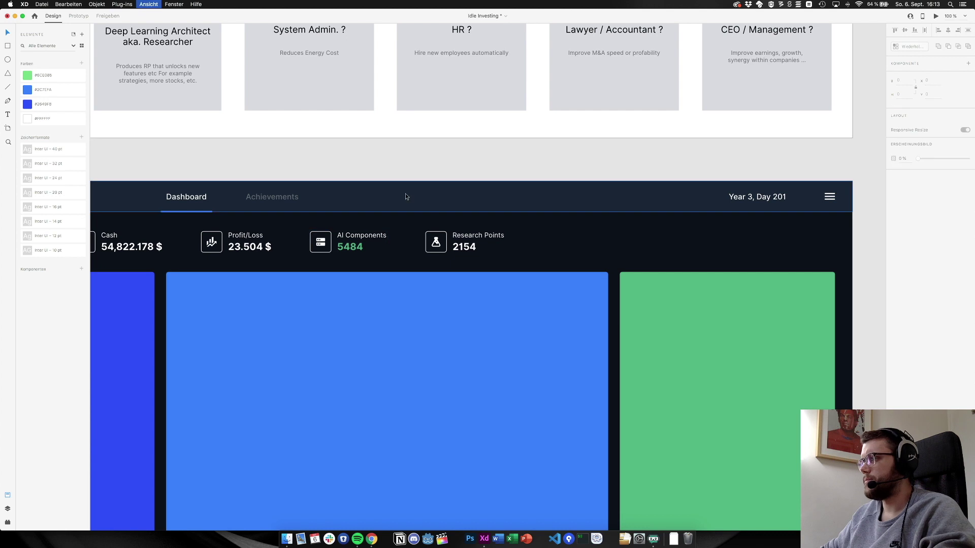
Adjust the AI Components value's fill to the more saturated green #0CC946
scroll(404, 195, left, 2)
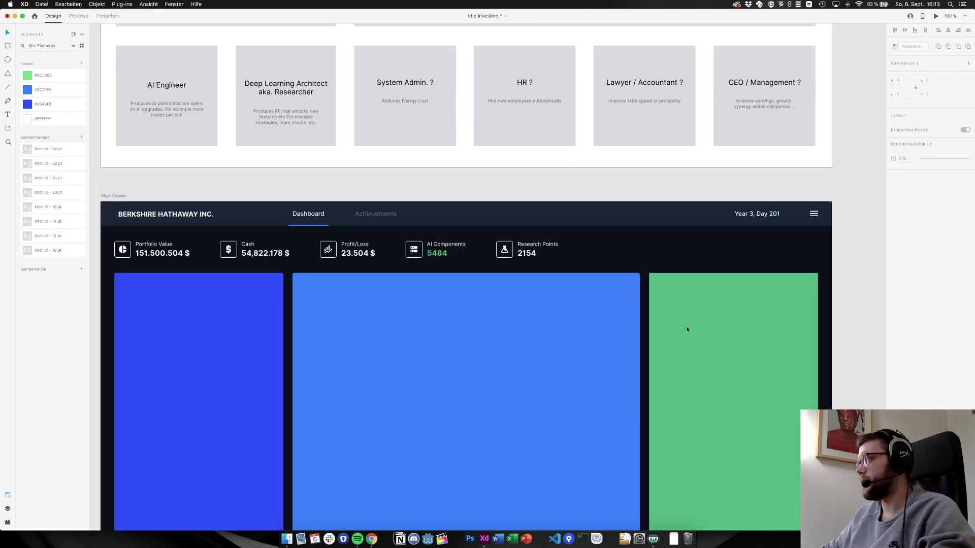
click(435, 250)
key(Return)
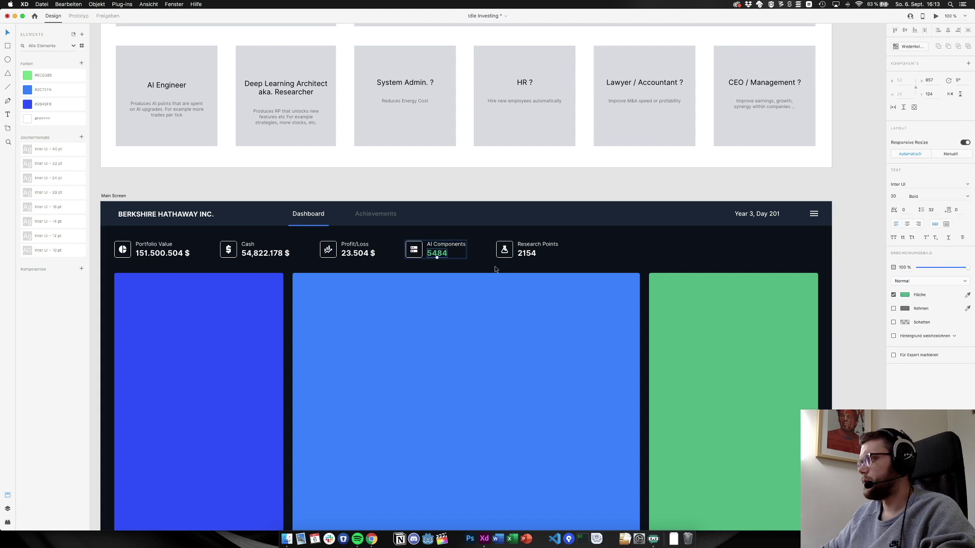
click(904, 296)
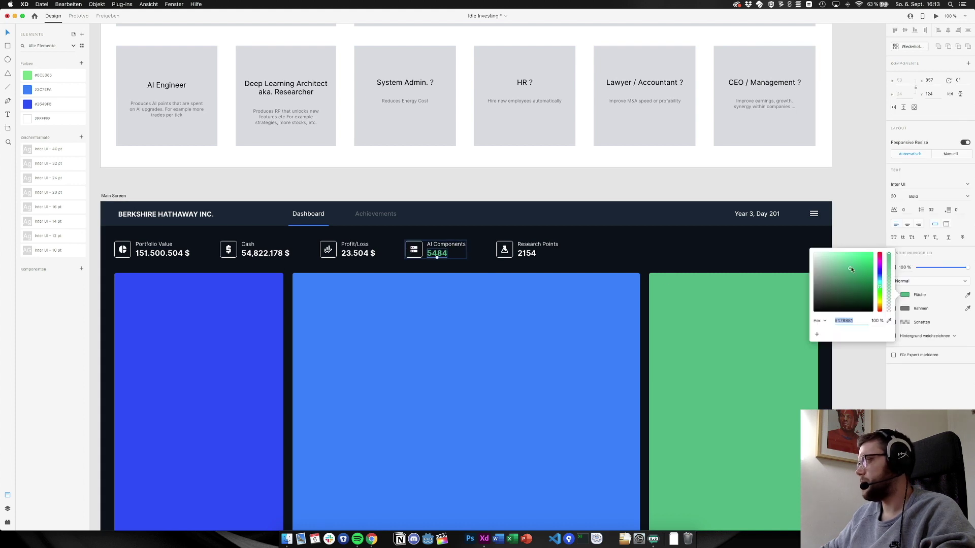
click(851, 269)
drag(870, 269, 872, 267)
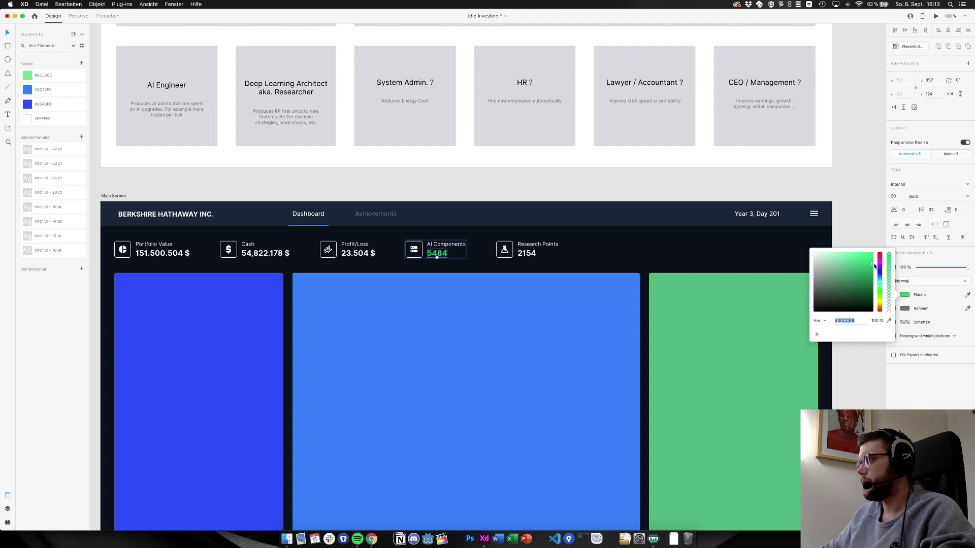
mouse_move(874, 266)
mouse_down()
mouse_move(857, 265)
mouse_move(871, 271)
mouse_up()
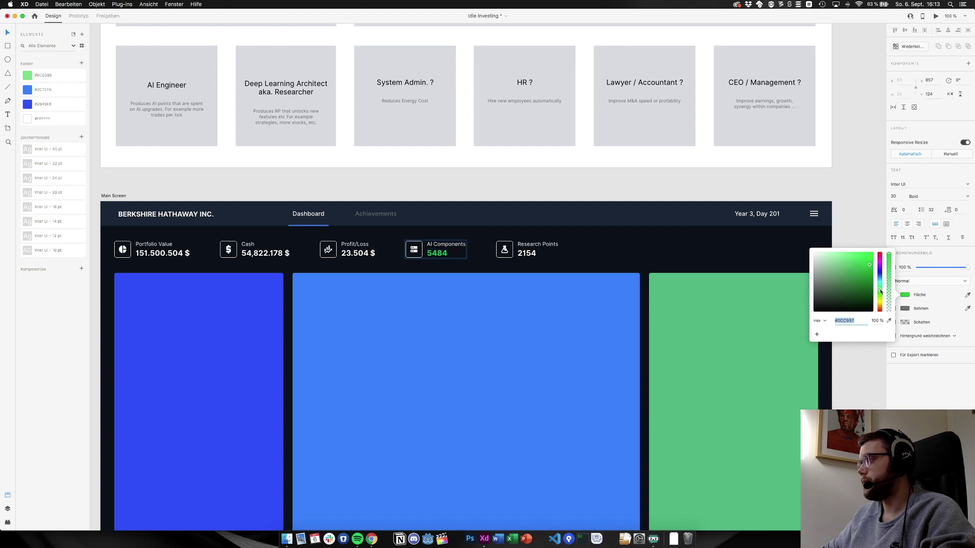
drag(881, 291, 881, 294)
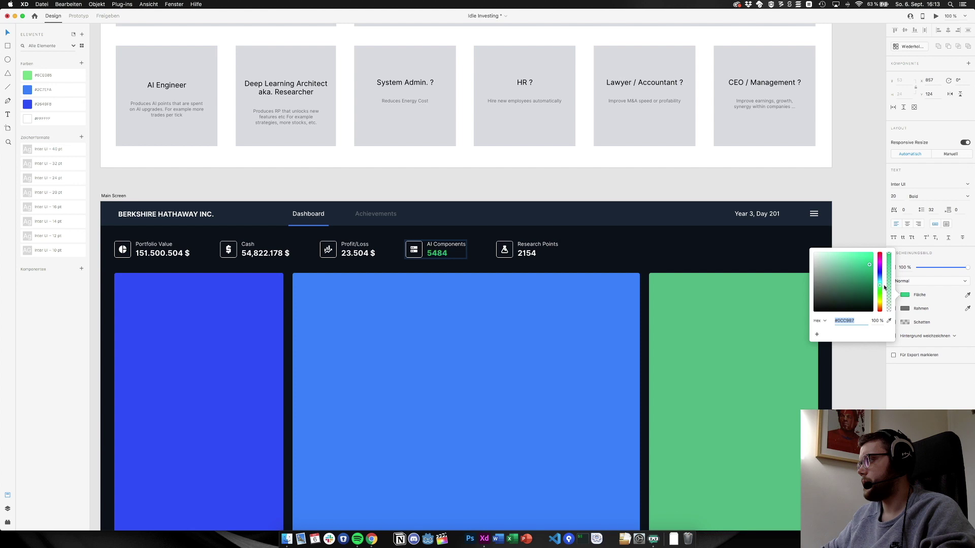
drag(884, 289, 884, 290)
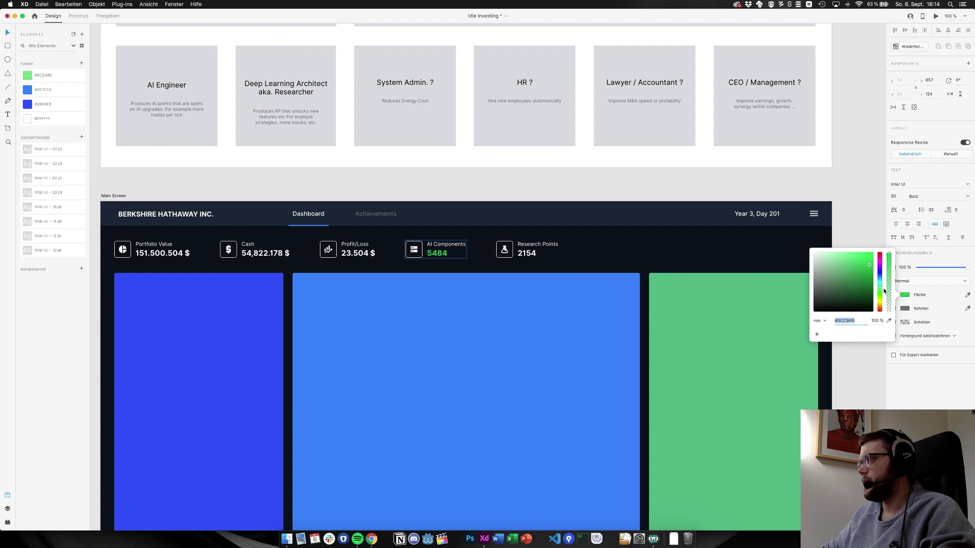
key(Escape)
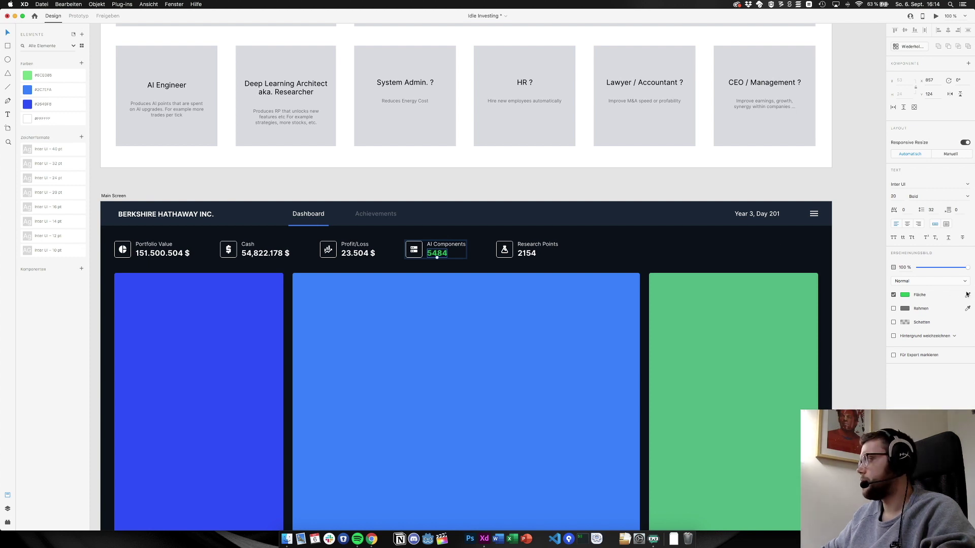
Refill the Main Screen's green panel with the green sampled from the AI Components value and deselect it
click(770, 310)
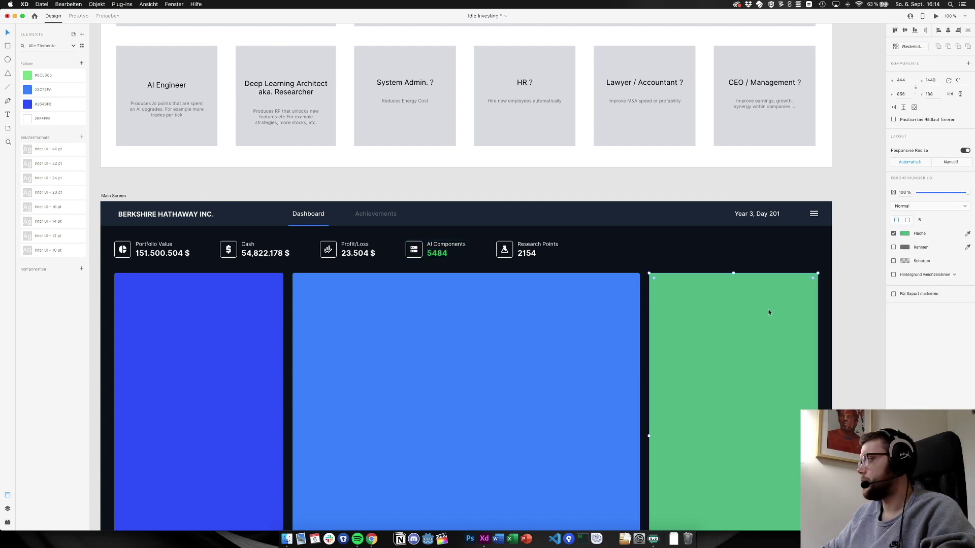
click(967, 235)
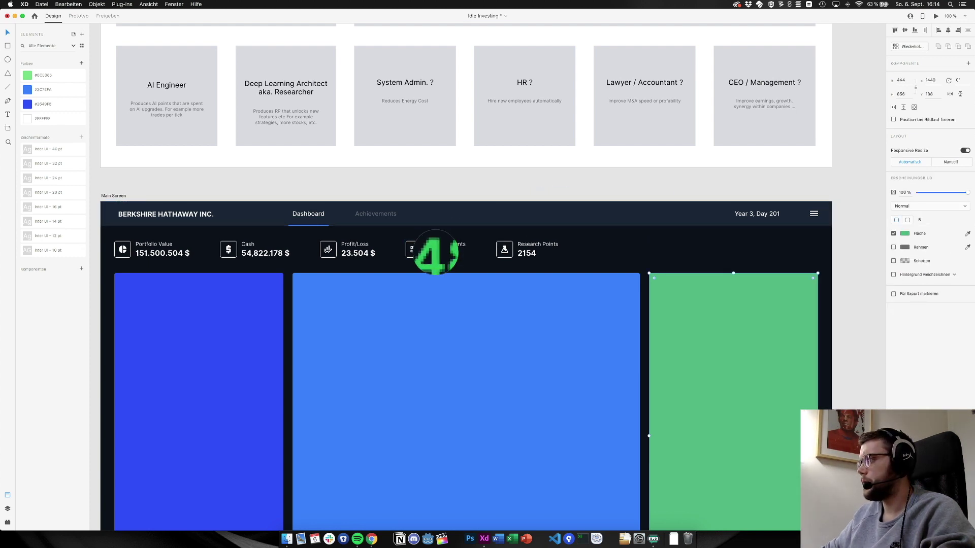
click(436, 253)
scroll(462, 245, down, 2)
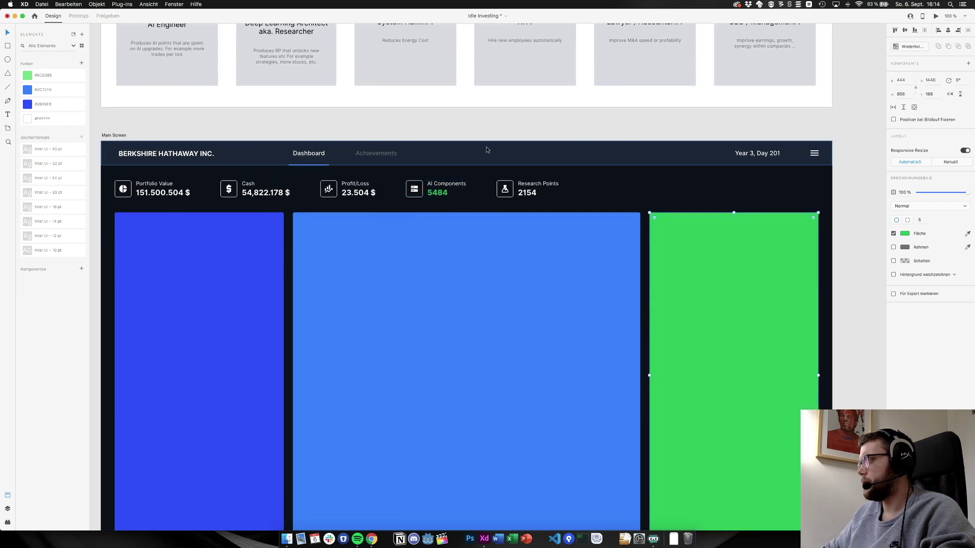
key(Escape)
scroll(478, 125, down, 2)
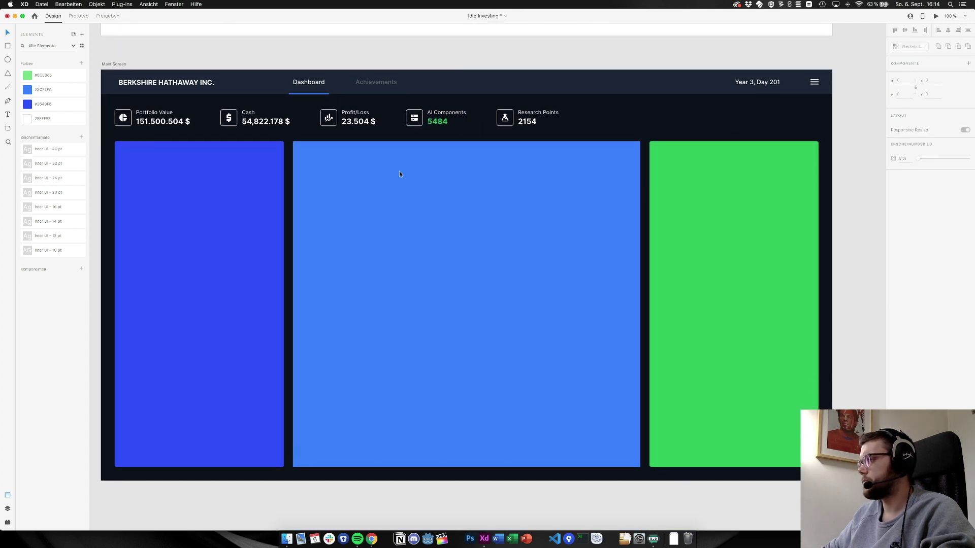
Compare the Main Screen's panel colours with the Orion dashboards, the moodboards and the two light reference dashboards
click(440, 253)
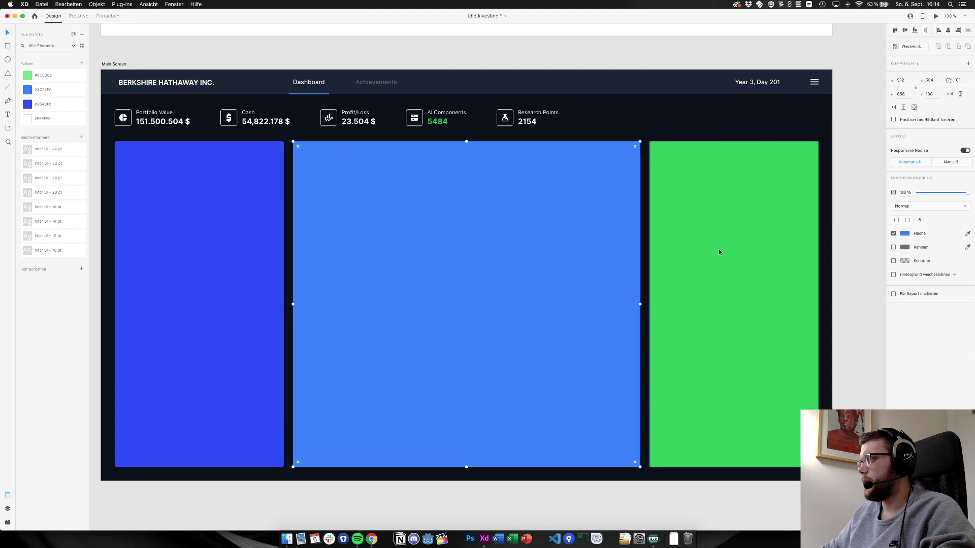
click(253, 222)
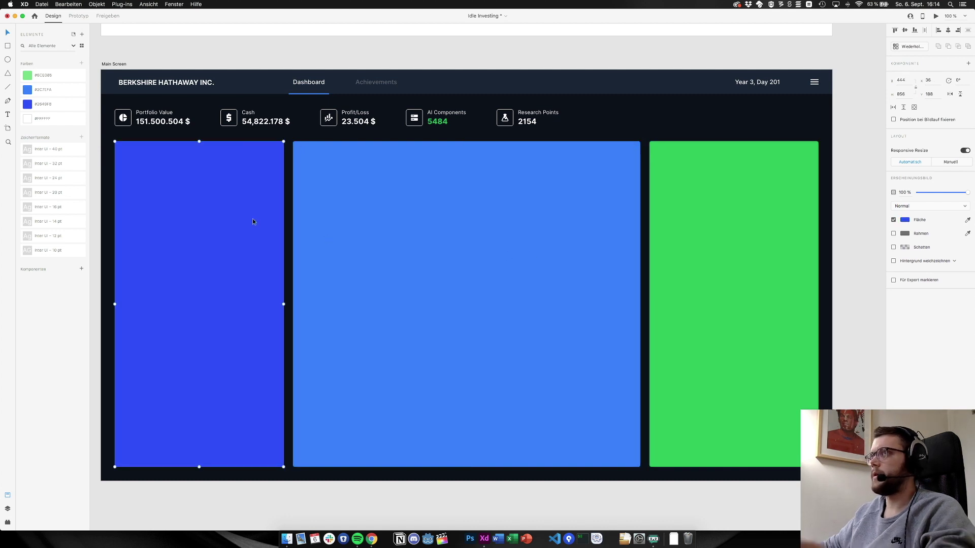
scroll(252, 221, down, 5)
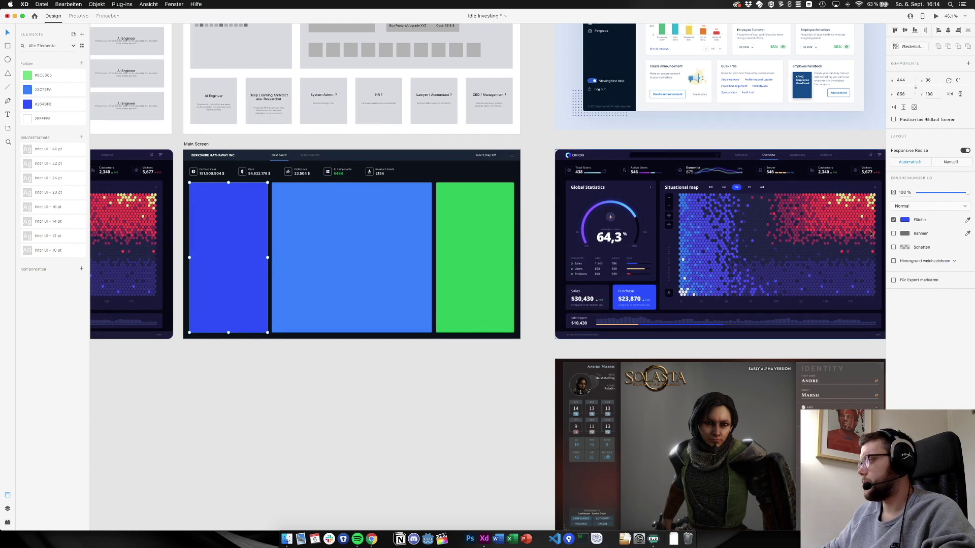
click(414, 218)
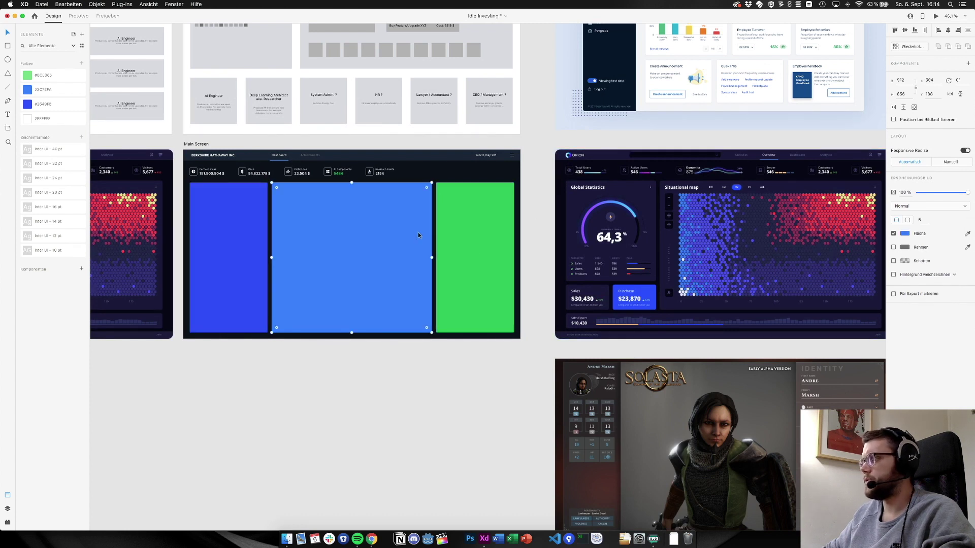
scroll(464, 252, right, 10)
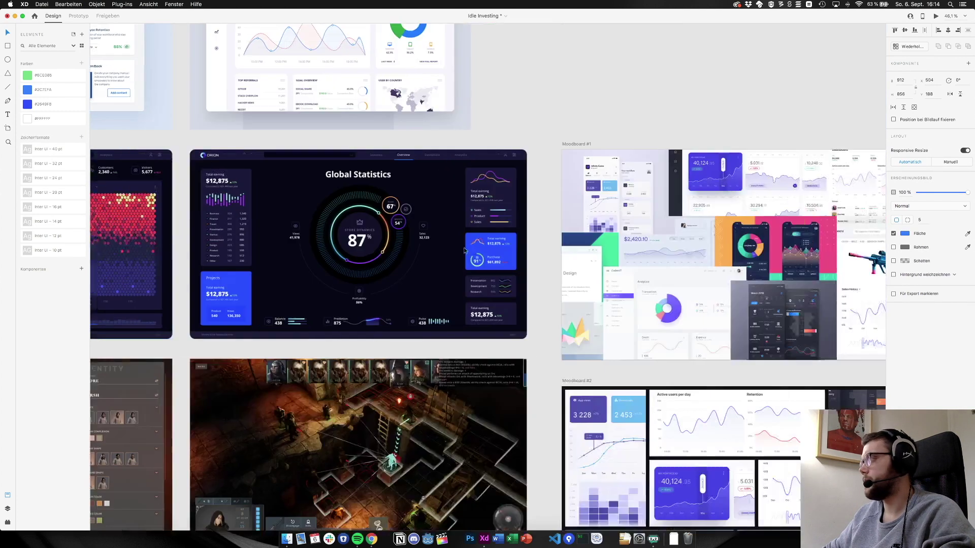
scroll(464, 250, down, 3)
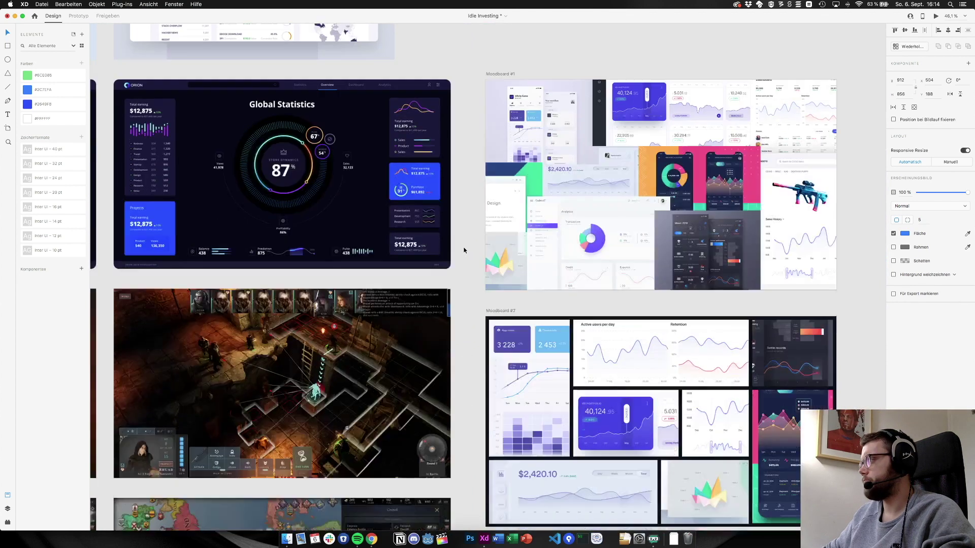
scroll(464, 249, up, 7)
scroll(463, 250, up, 3)
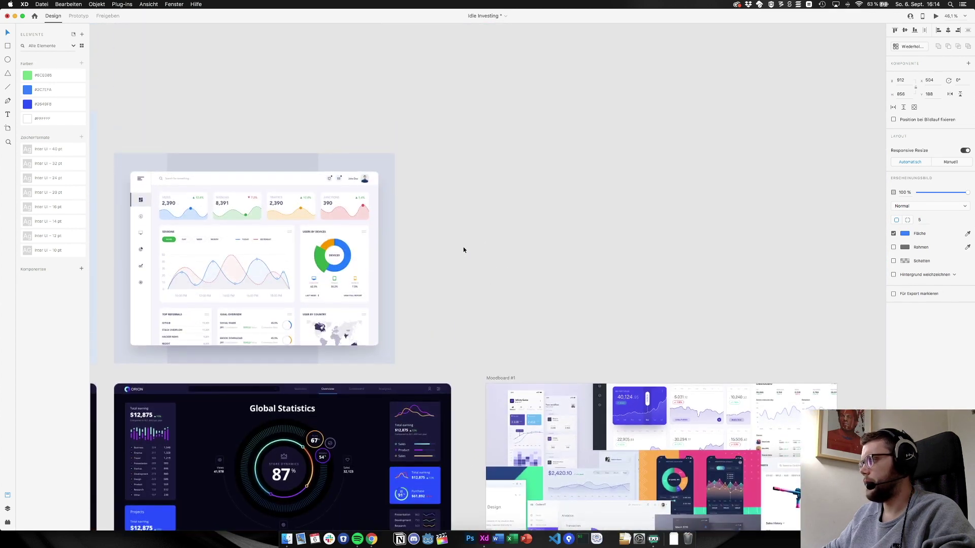
scroll(463, 250, left, 10)
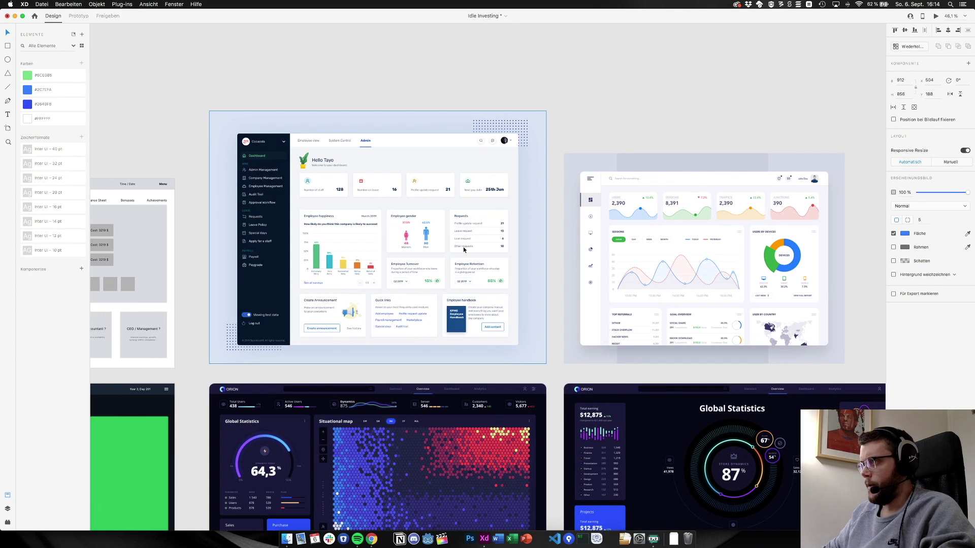
scroll(259, 166, up, 5)
scroll(259, 167, up, 5)
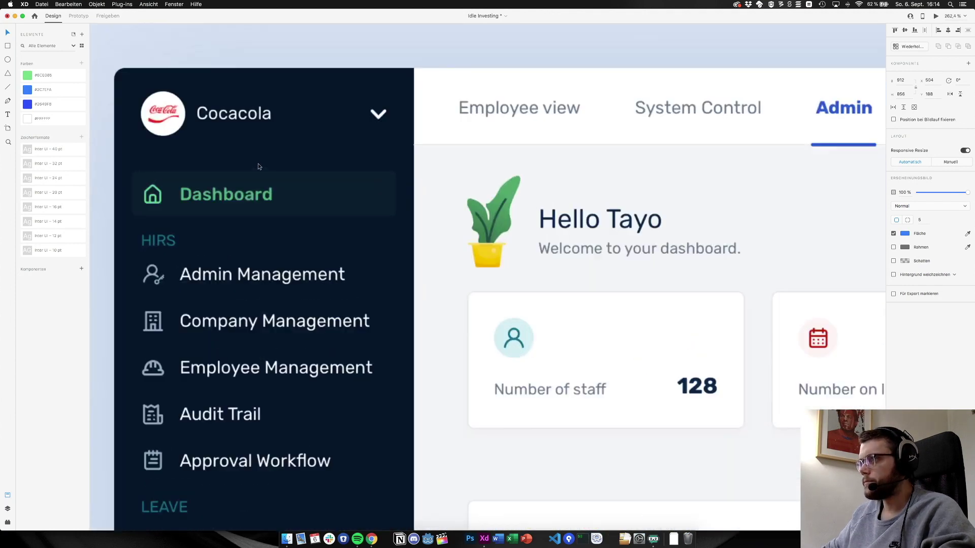
scroll(269, 163, down, 5)
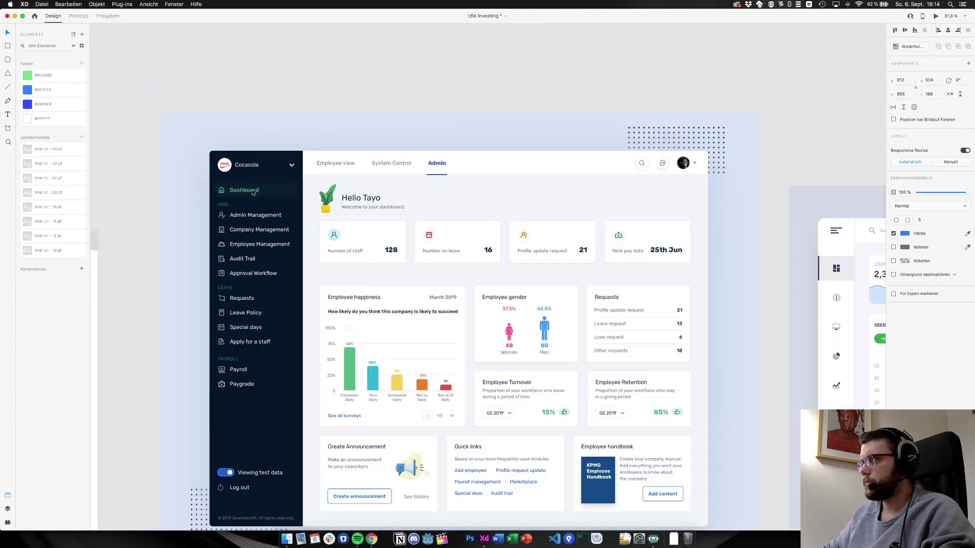
scroll(252, 192, down, 10)
scroll(252, 192, left, 10)
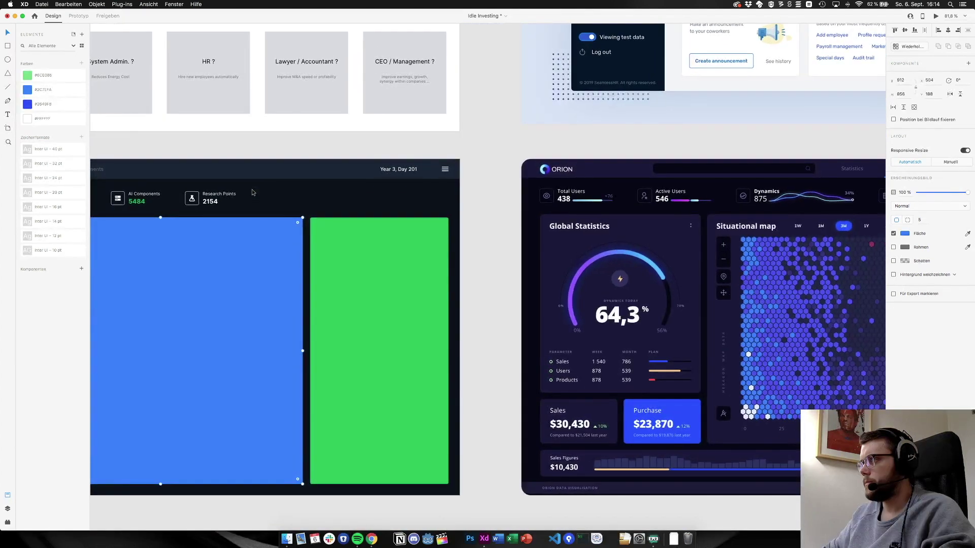
scroll(253, 192, left, 10)
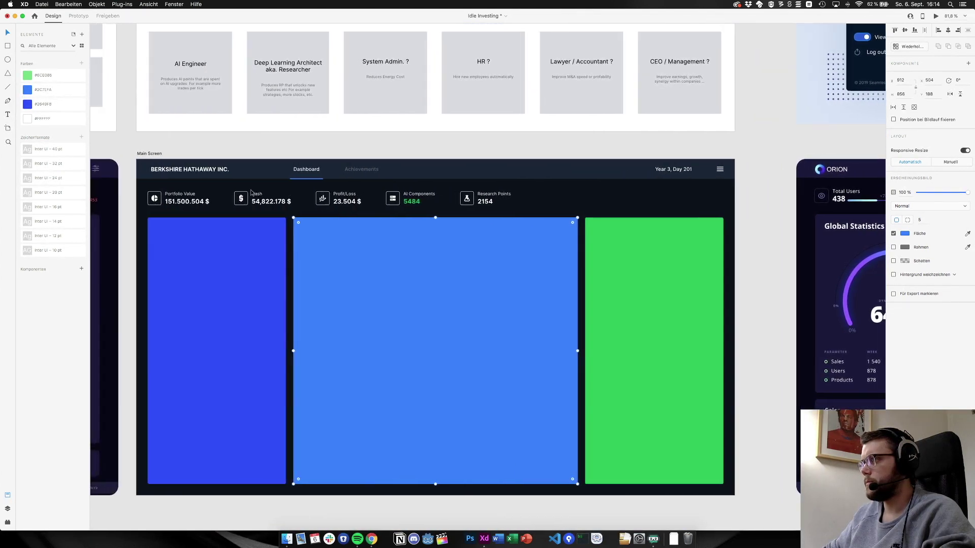
Save the green panel's fill as a new swatch in the document's colours
click(207, 112)
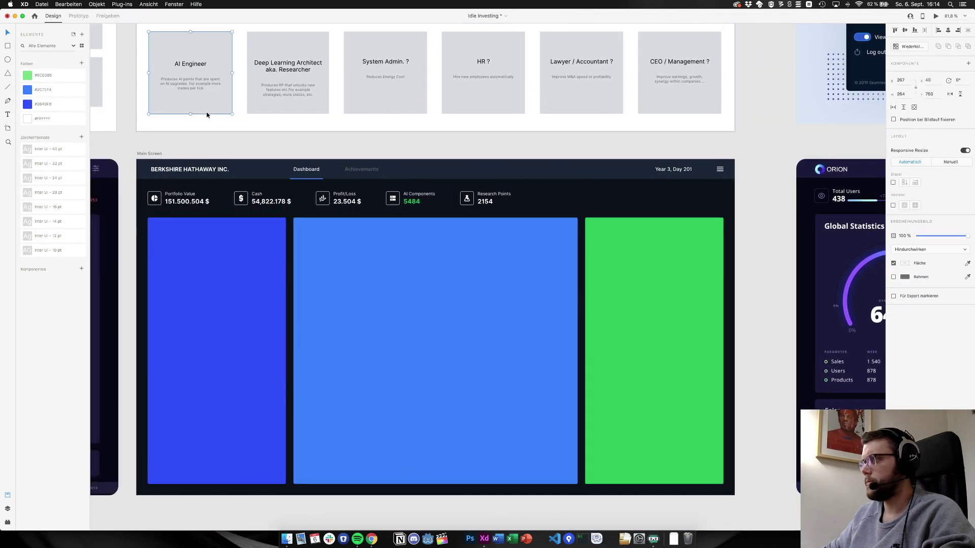
click(175, 279)
shift+click(395, 289)
shift+click(640, 297)
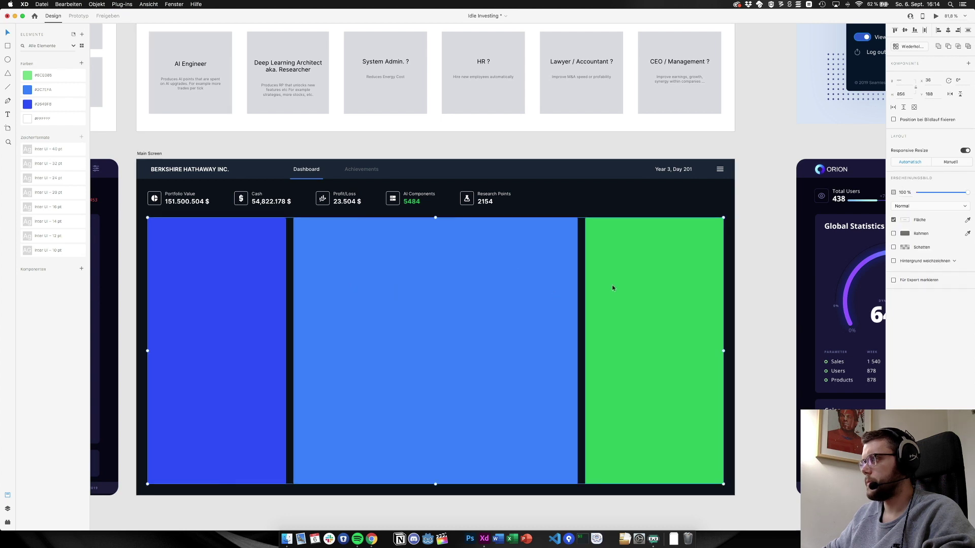
scroll(361, 269, left, 5)
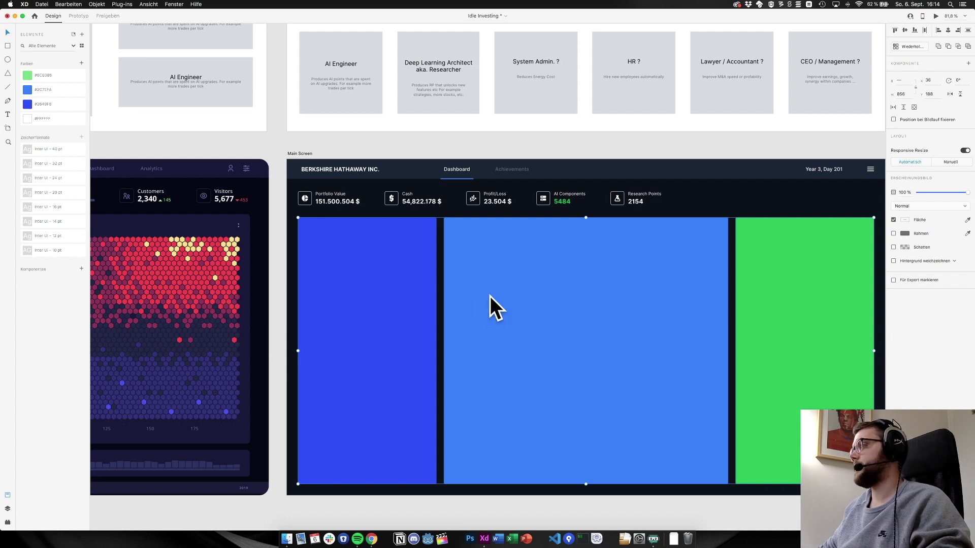
click(785, 310)
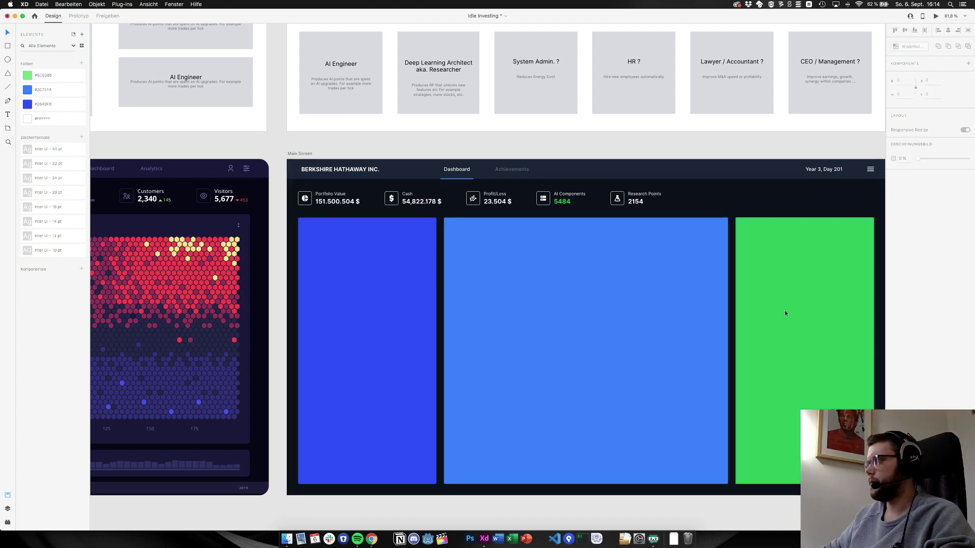
click(82, 63)
Apply the older light green swatch to the green panel, delete that swatch from the saved colours and deselect the panel
click(54, 92)
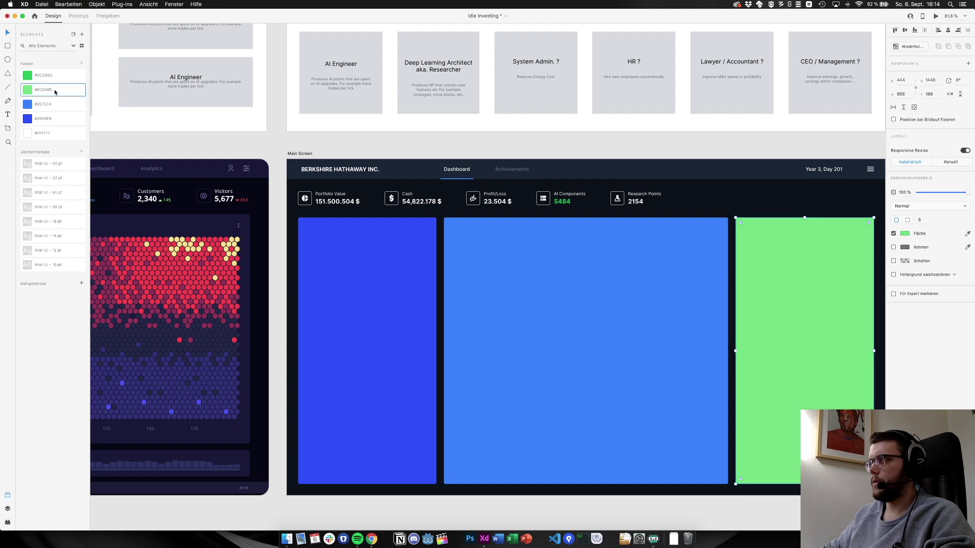
right_click(55, 91)
click(59, 93)
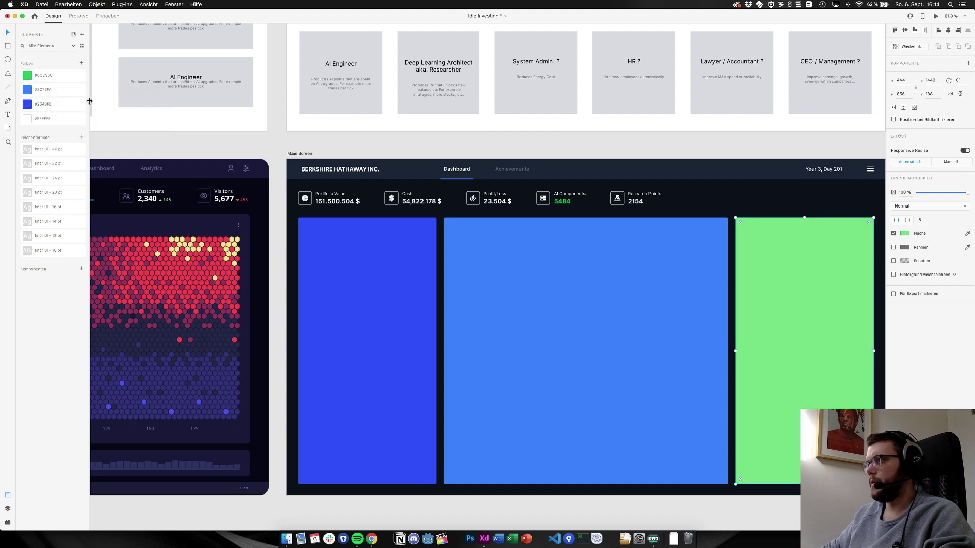
click(358, 147)
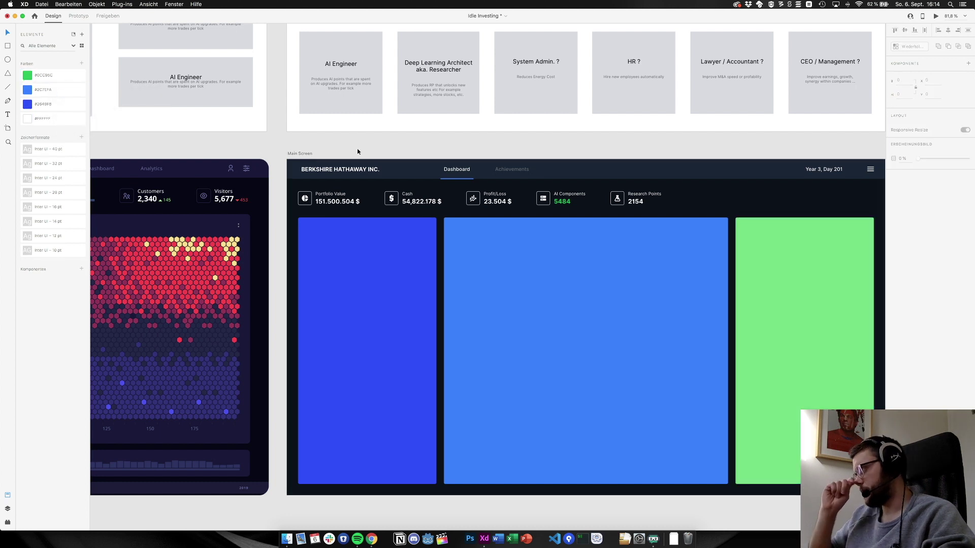
Examine the Orion dashboards and the Solasta and medieval strategy game screenshots as colour references for the Main Screen
click(461, 304)
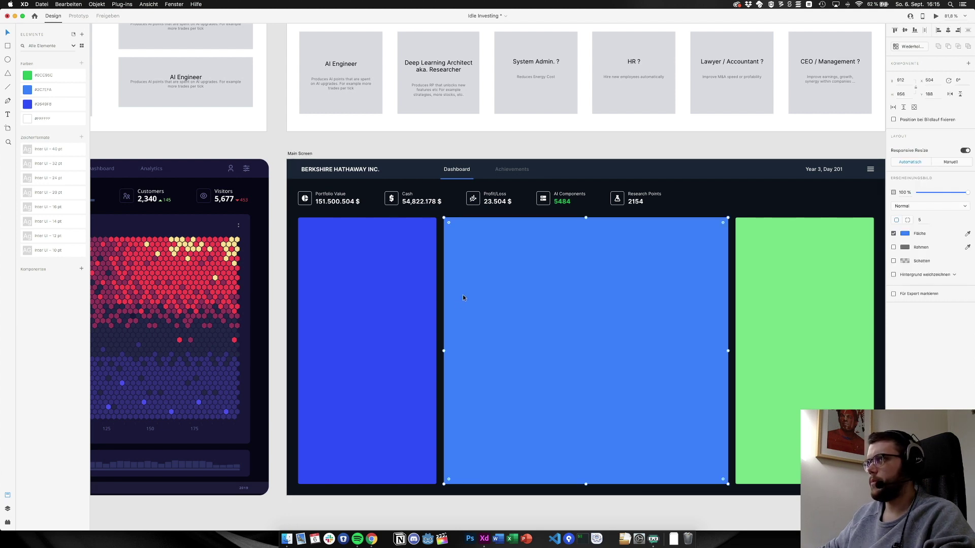
scroll(463, 298, down, 12)
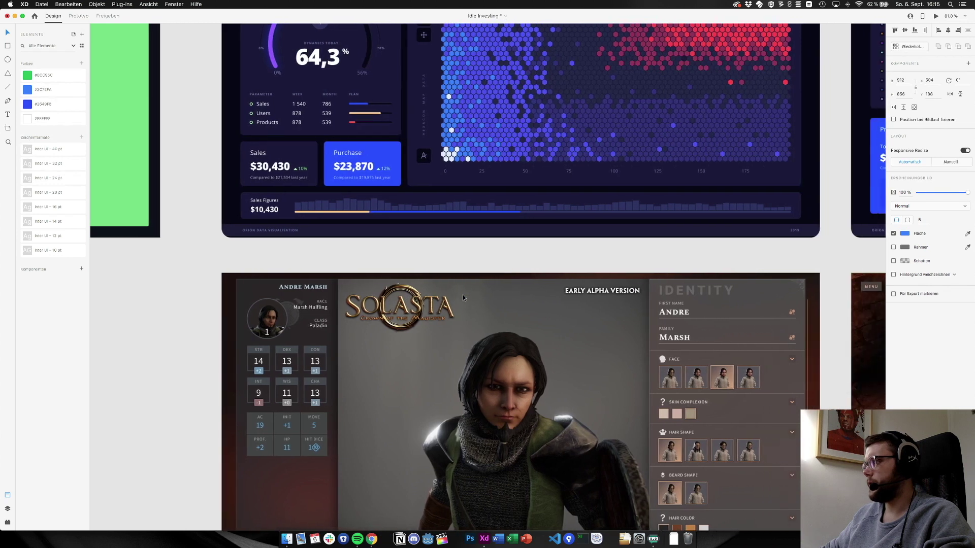
scroll(463, 298, up, 5)
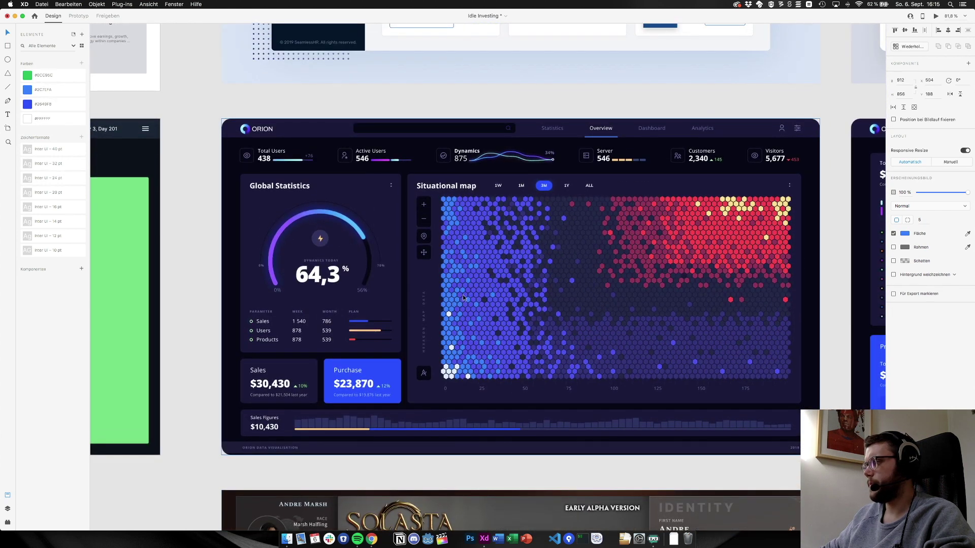
scroll(462, 296, down, 6)
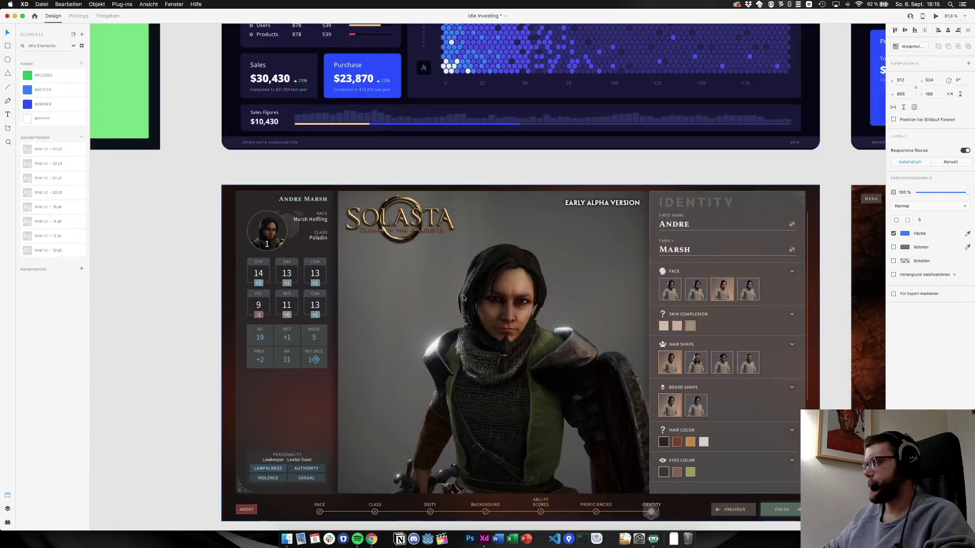
scroll(463, 297, down, 7)
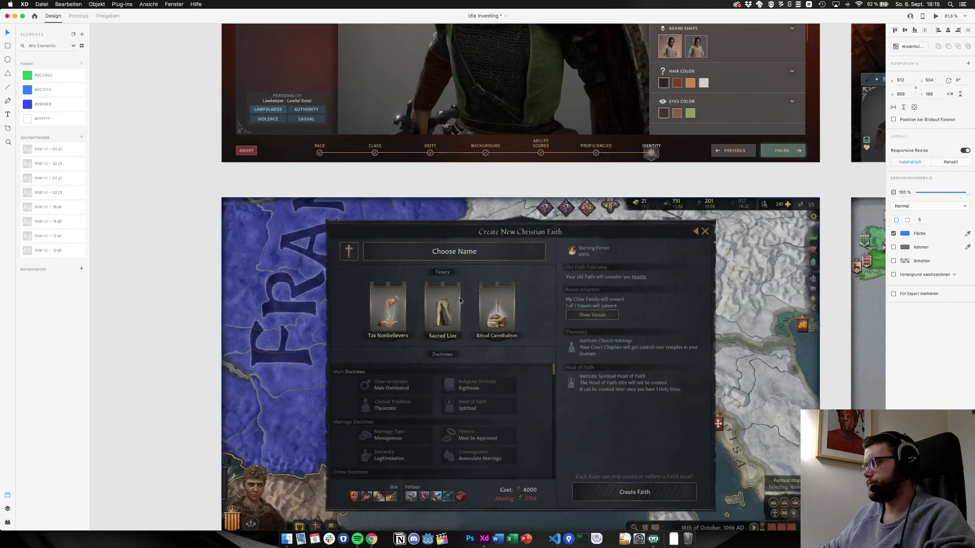
scroll(459, 297, right, 10)
scroll(459, 297, up, 3)
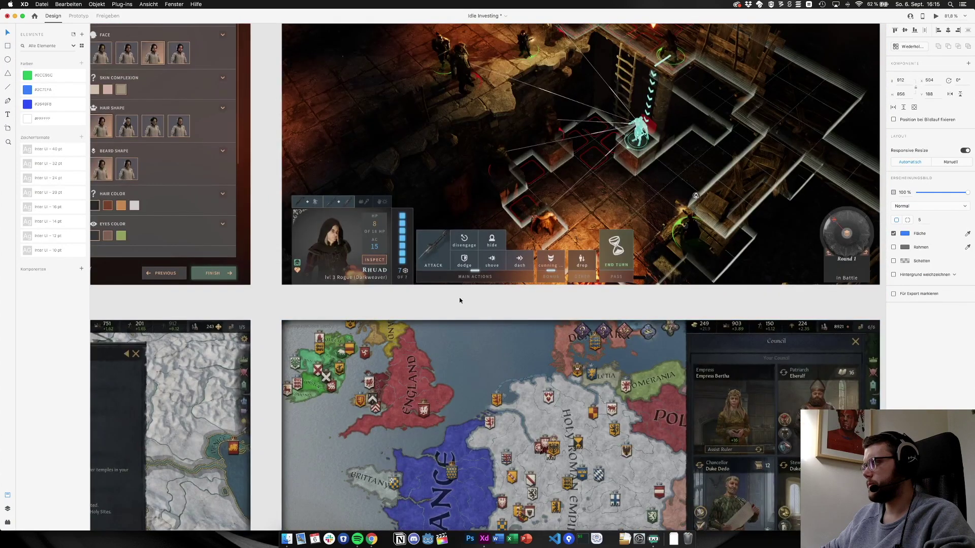
scroll(458, 297, up, 3)
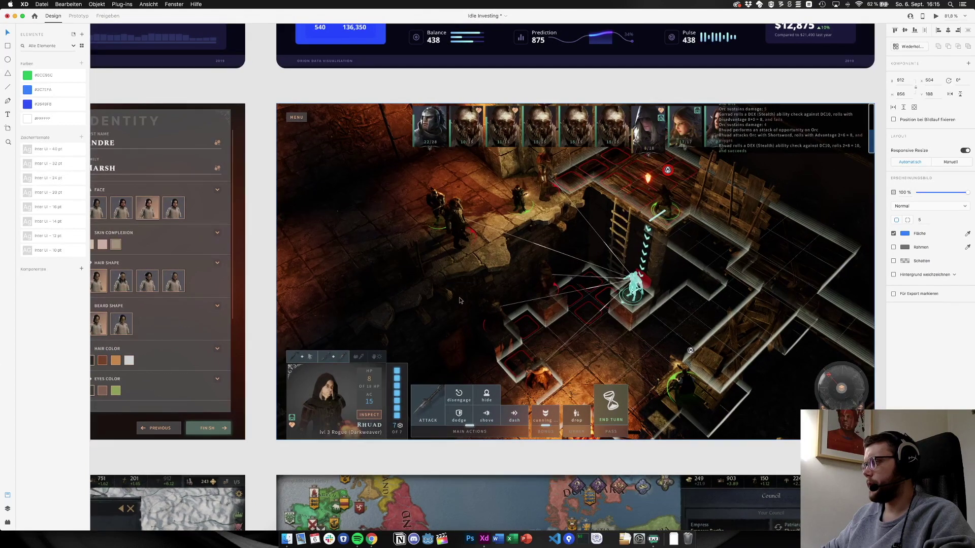
scroll(459, 301, down, 5)
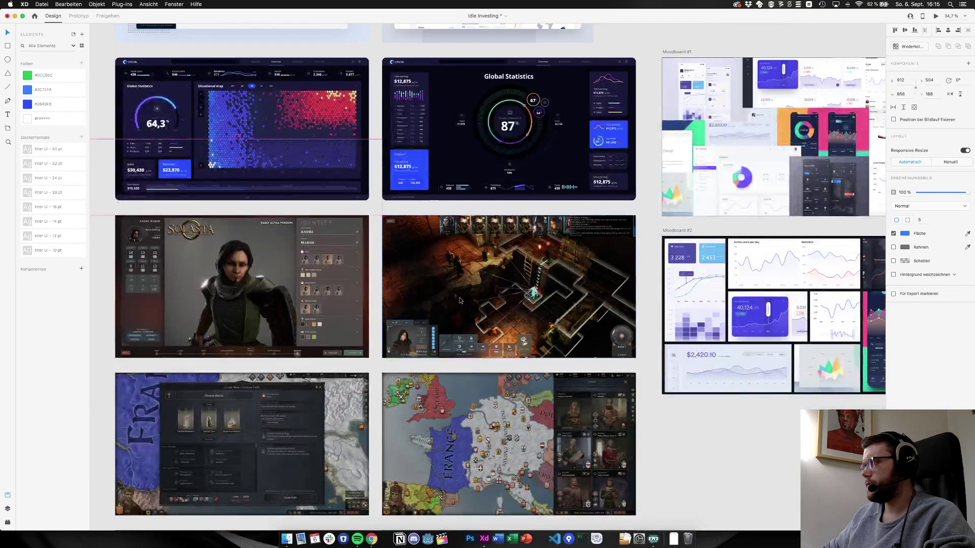
scroll(463, 300, left, 5)
scroll(463, 300, up, 2)
scroll(463, 300, left, 5)
scroll(462, 301, up, 2)
scroll(514, 213, right, 3)
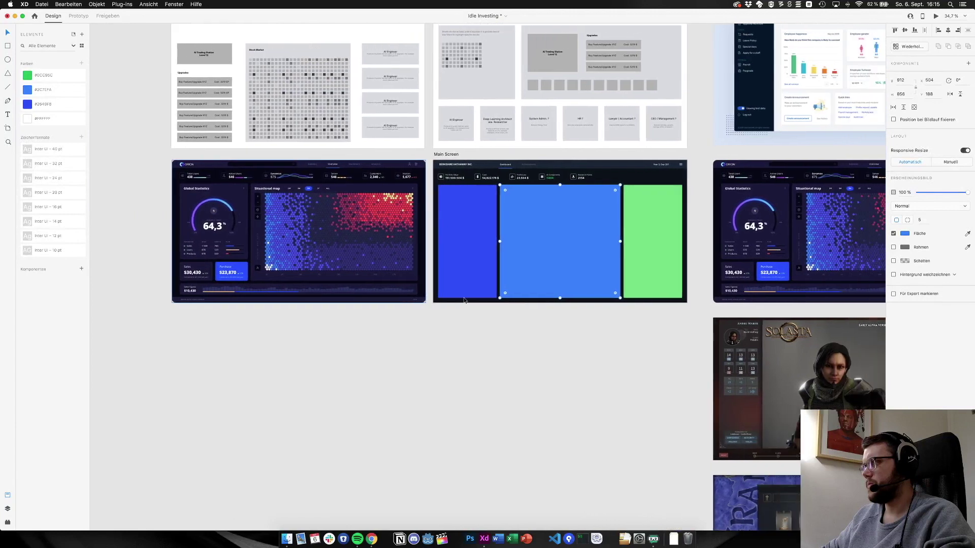
scroll(514, 213, up, 5)
Switch to Chrome, load dribbble.com in place of the science icon search and open its Shots page
key(super+Tab)
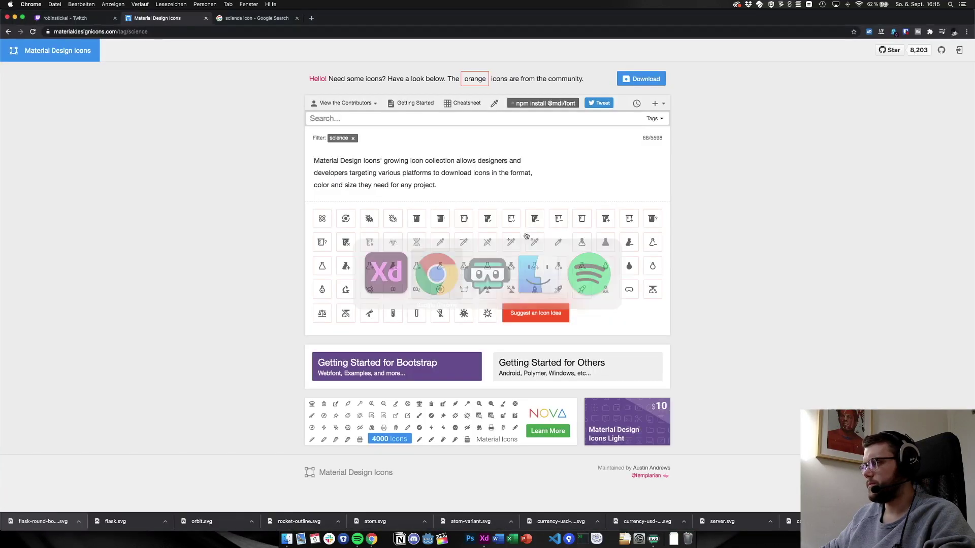
key(ctrl+Tab)
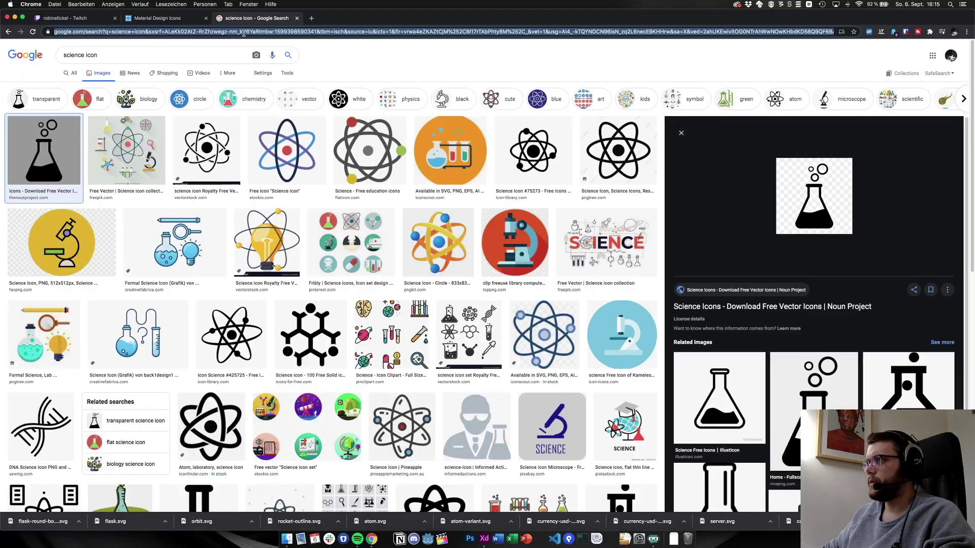
click(244, 32)
text(drib)
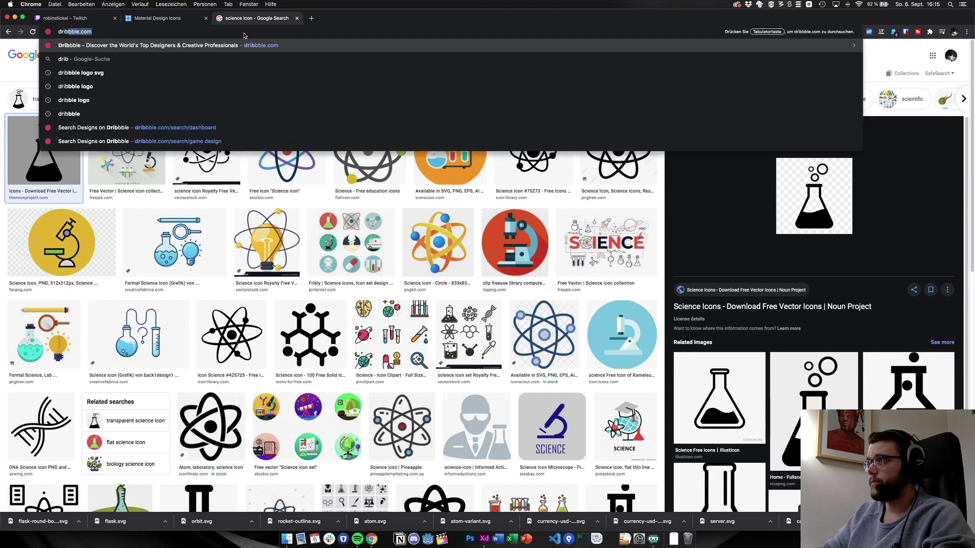
key(Return)
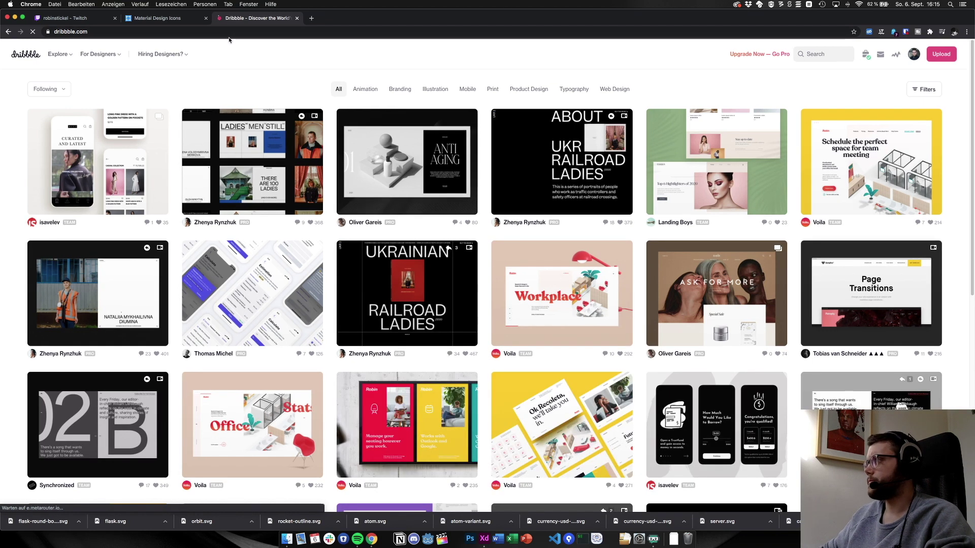
mouse_move(69, 56)
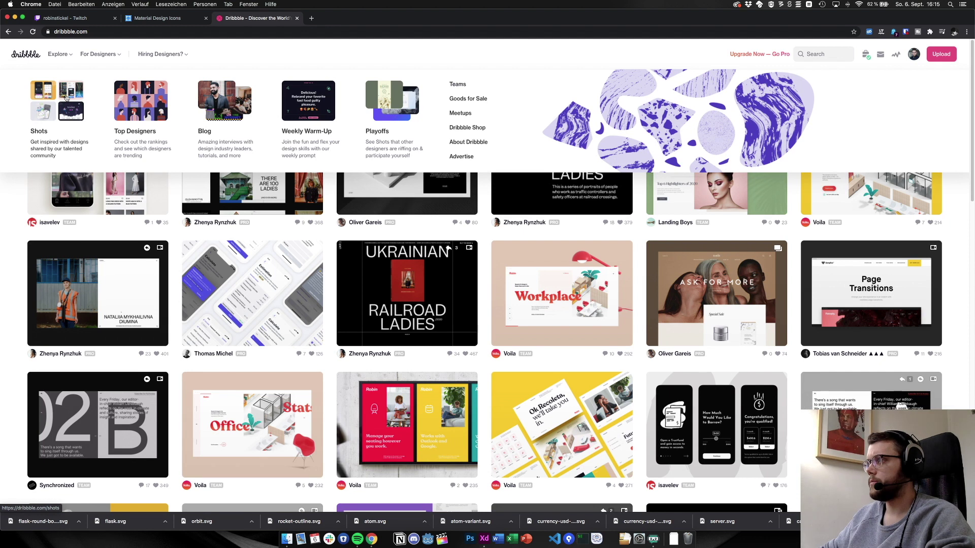
click(67, 97)
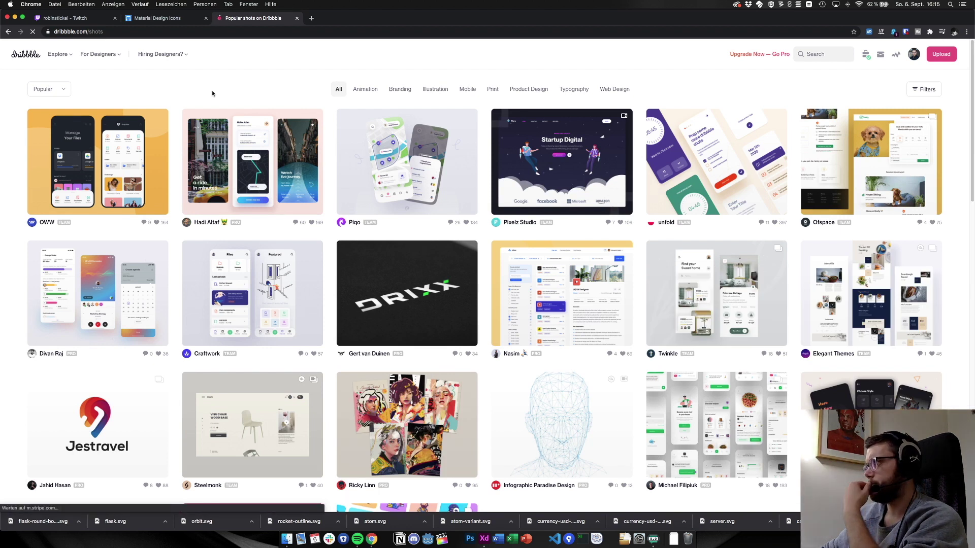
Check the available shot filters and look through the popular shots of all categories for colour and interface inspiration
click(920, 89)
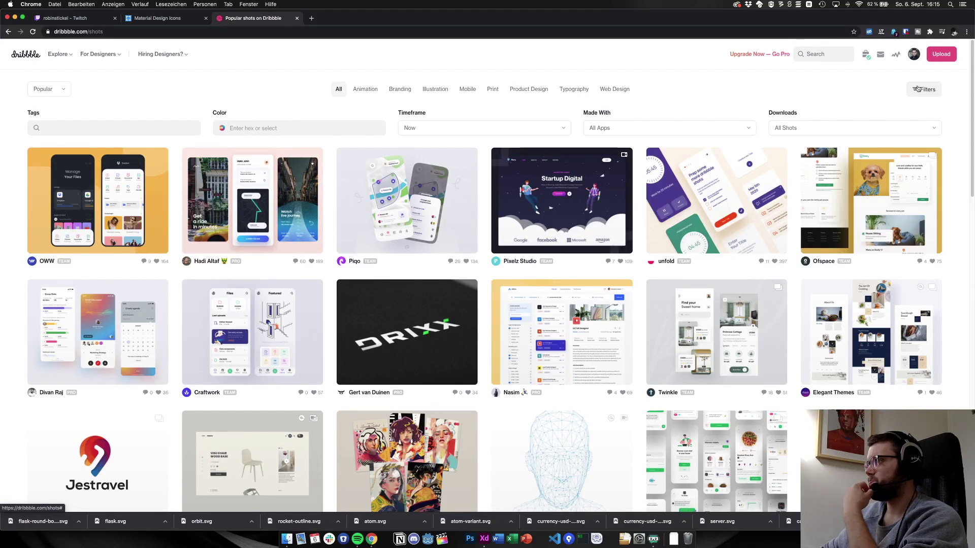
click(919, 88)
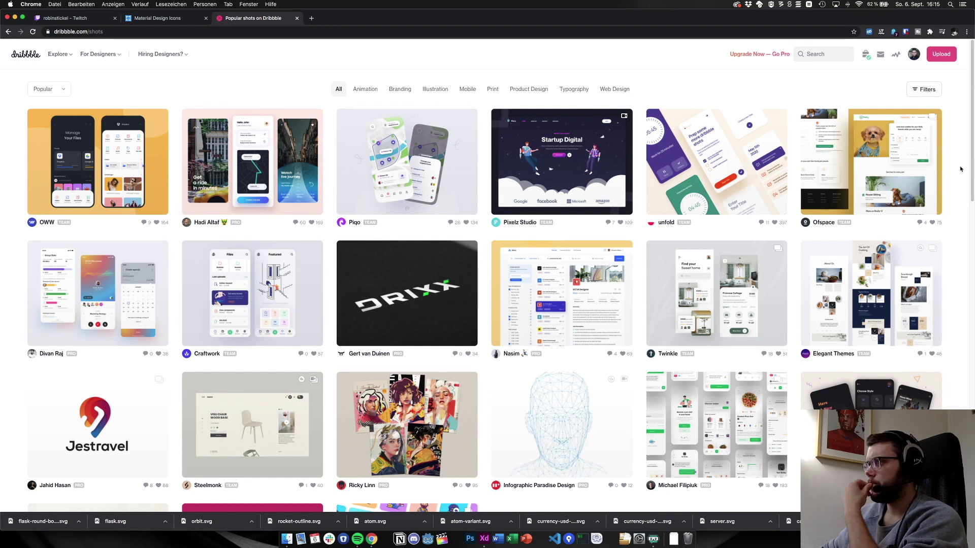
scroll(959, 169, down, 3)
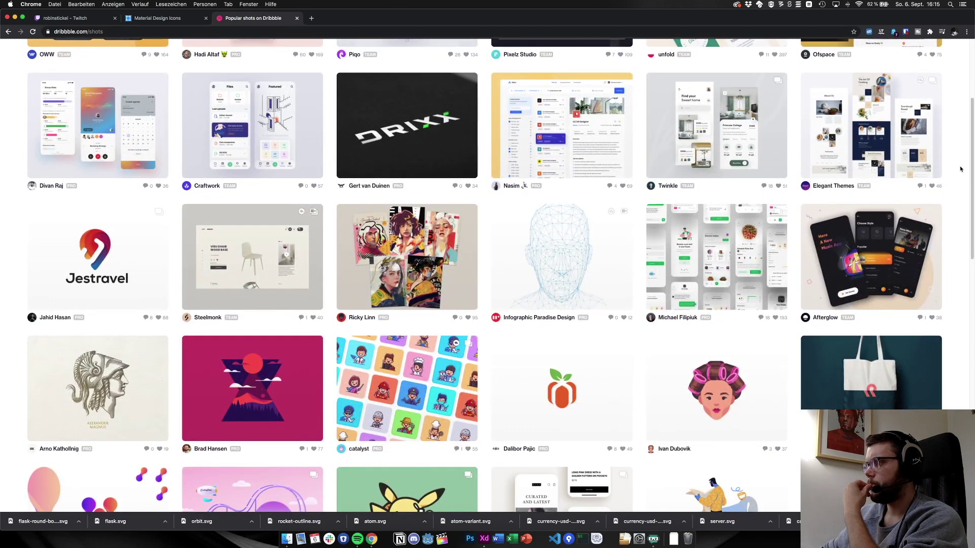
scroll(960, 169, down, 3)
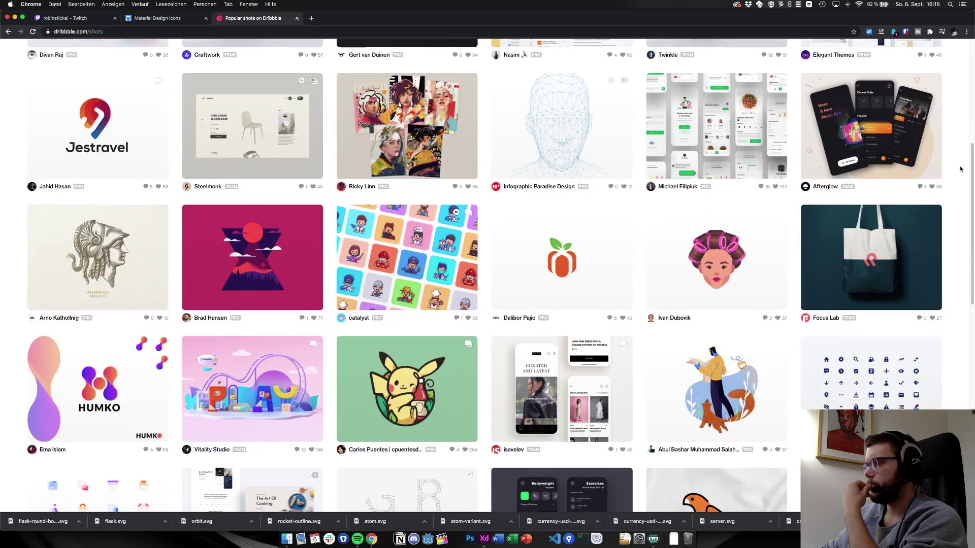
scroll(960, 169, down, 4)
scroll(960, 169, down, 5)
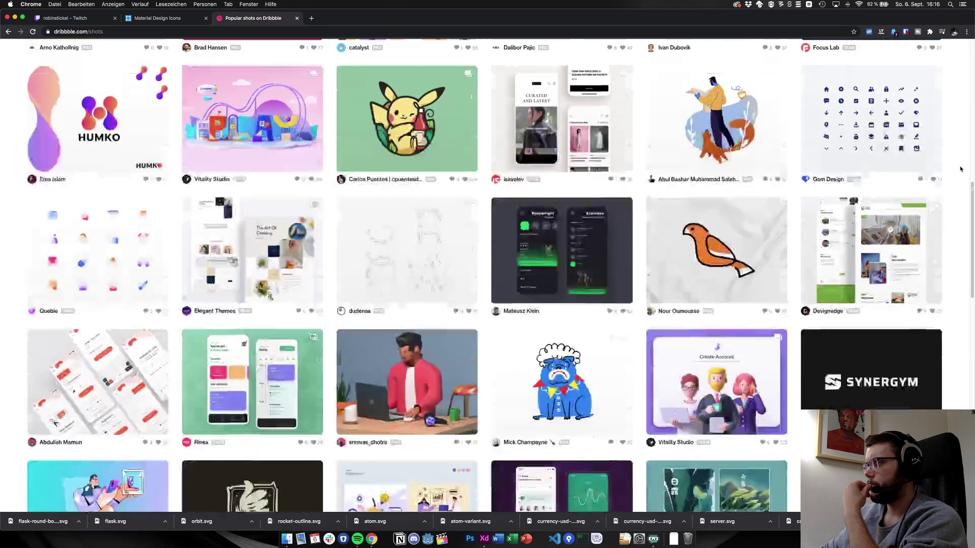
scroll(960, 168, down, 6)
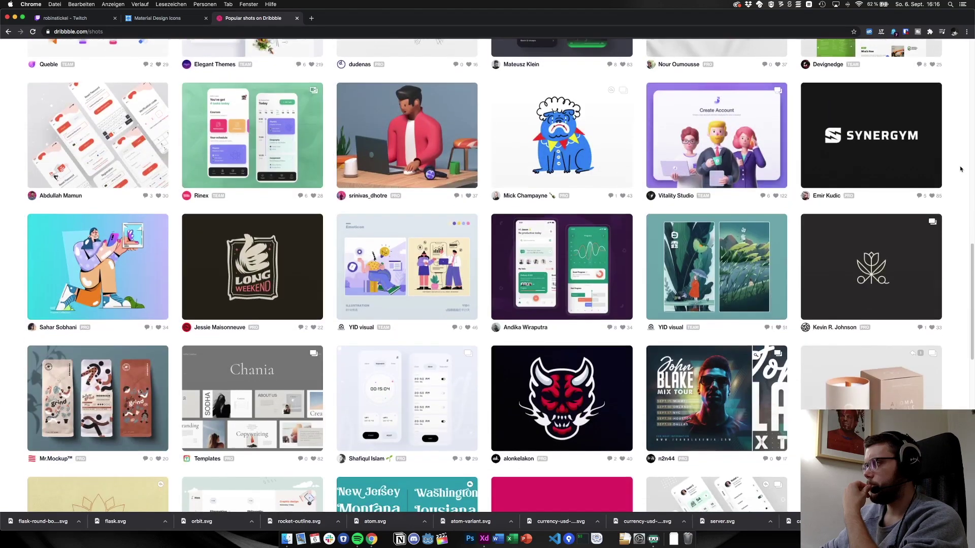
scroll(520, 77, up, 20)
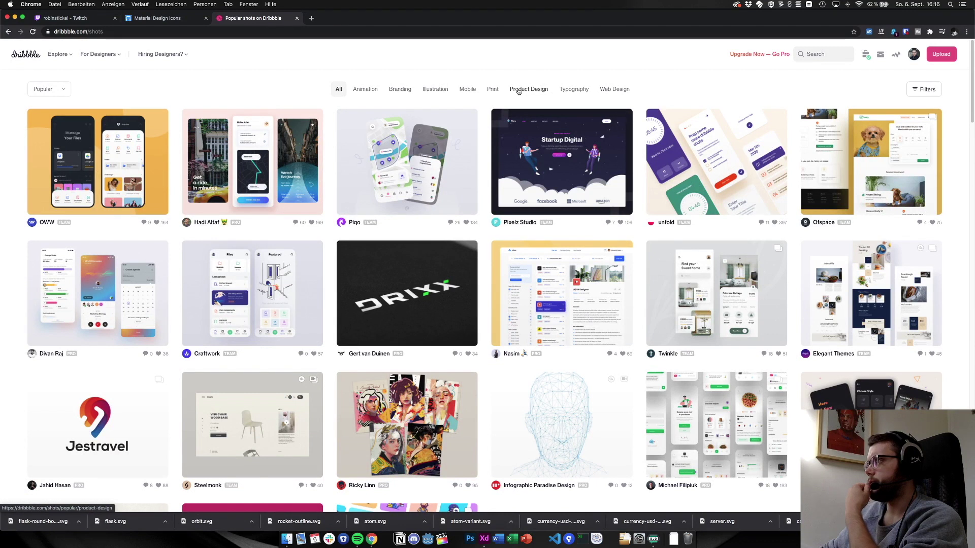
Check the popular Product Design shots, then examine the popular Mobile shots for colour references, loading more of them
click(519, 90)
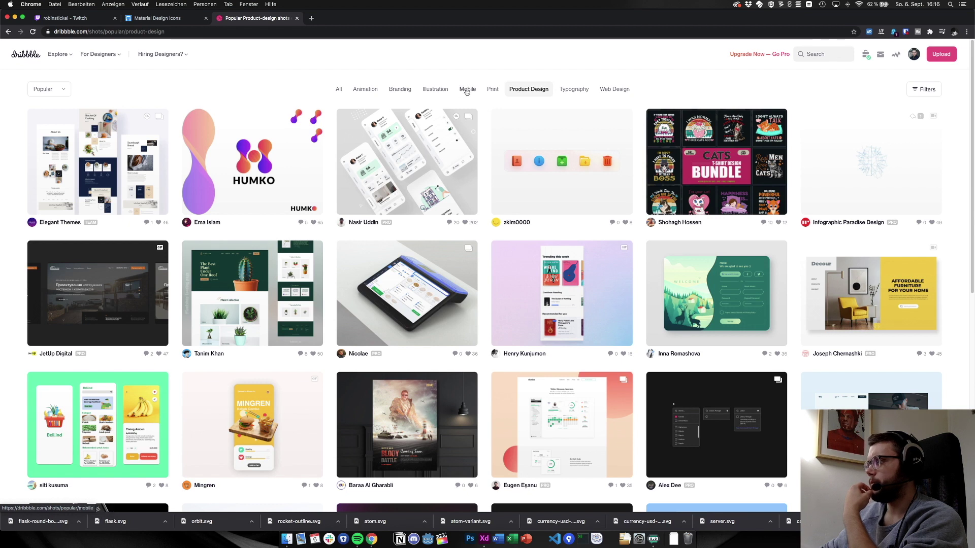
click(467, 89)
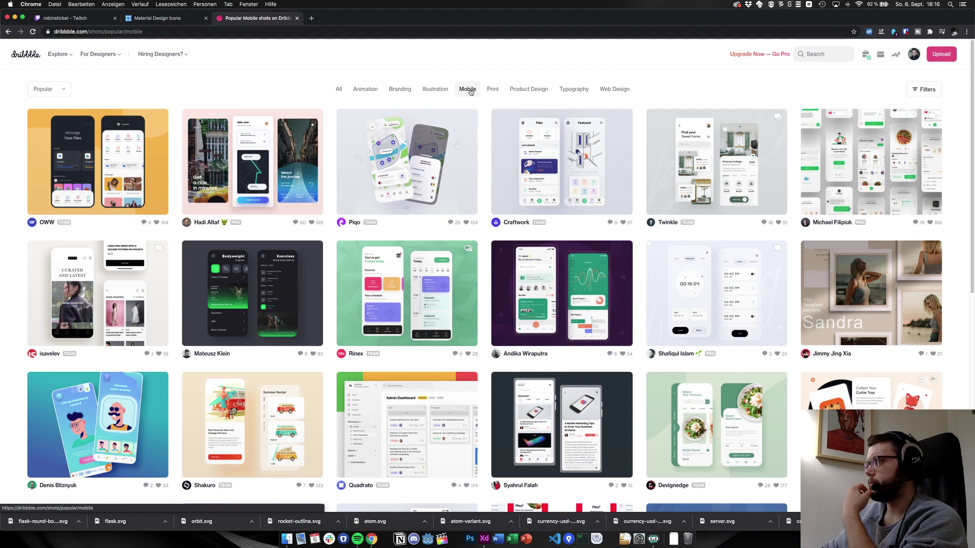
scroll(472, 92, down, 10)
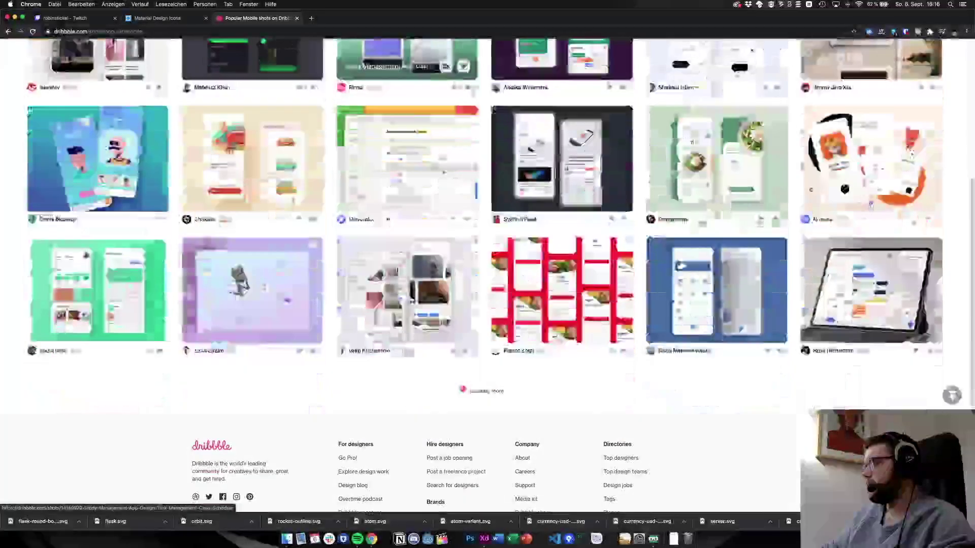
scroll(490, 288, down, 3)
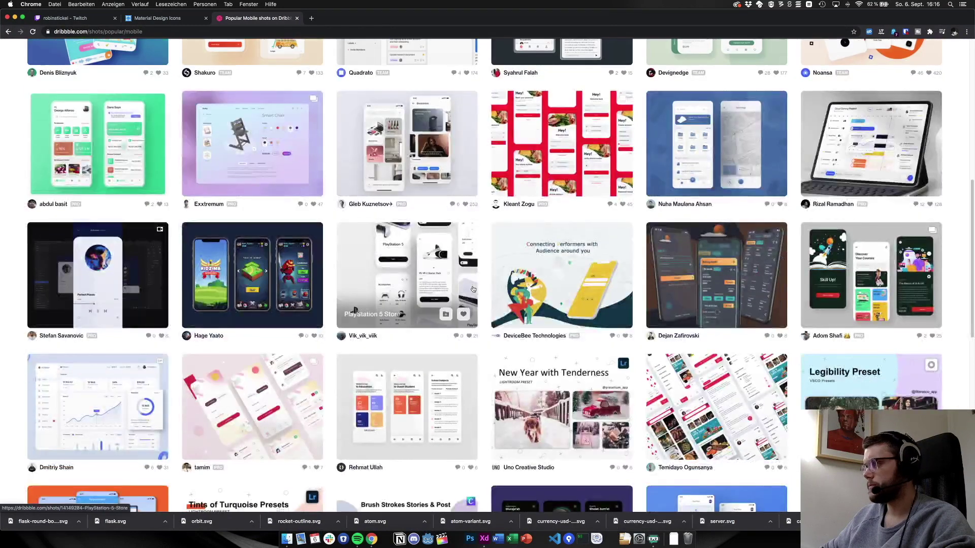
scroll(489, 288, down, 1)
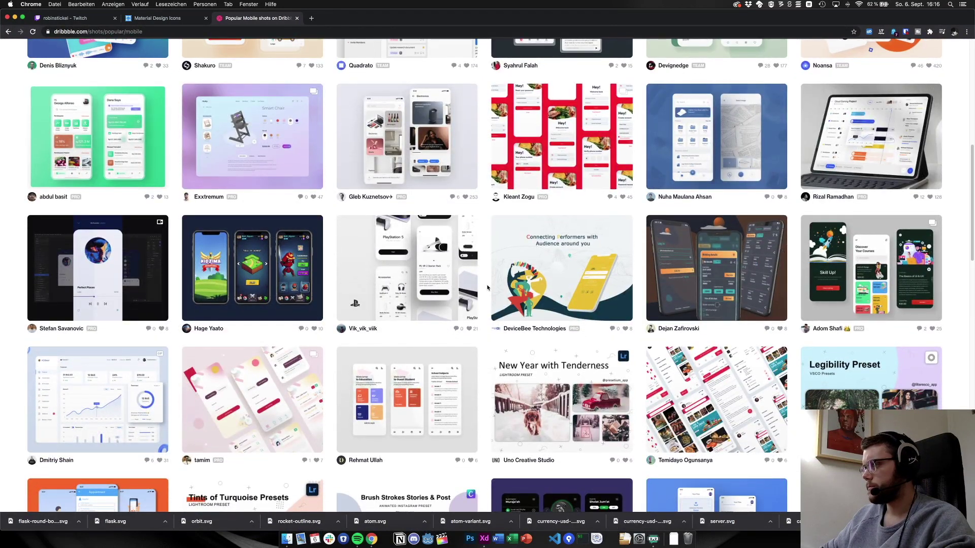
scroll(488, 287, down, 5)
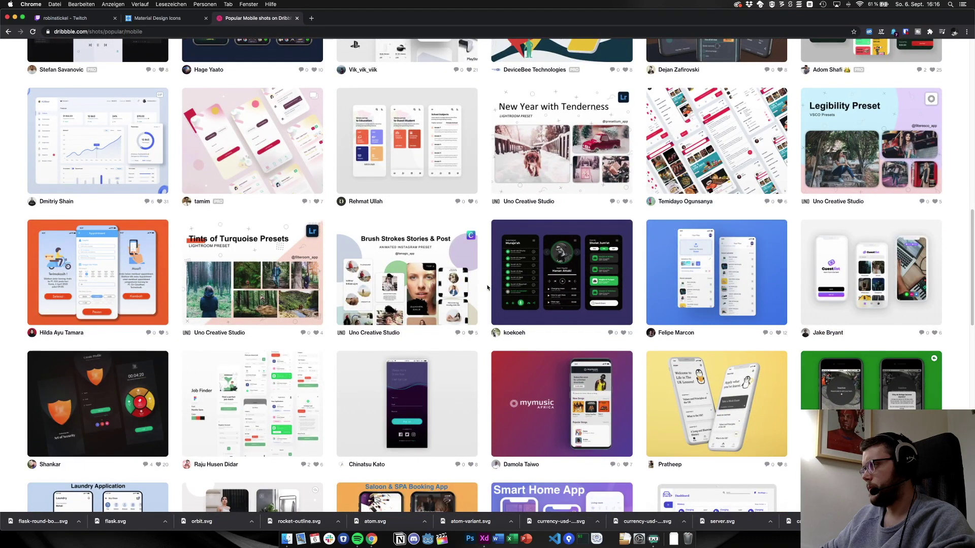
scroll(487, 288, down, 7)
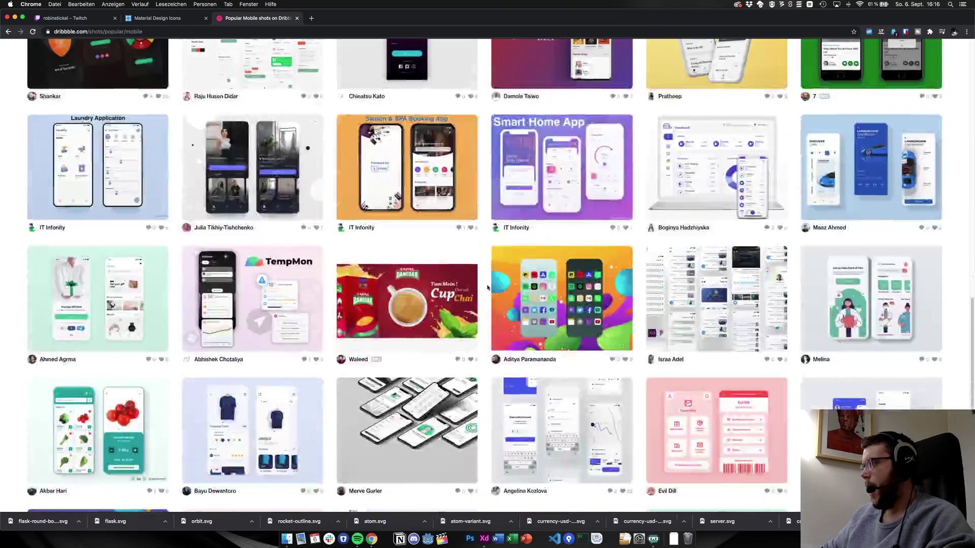
scroll(487, 288, down, 8)
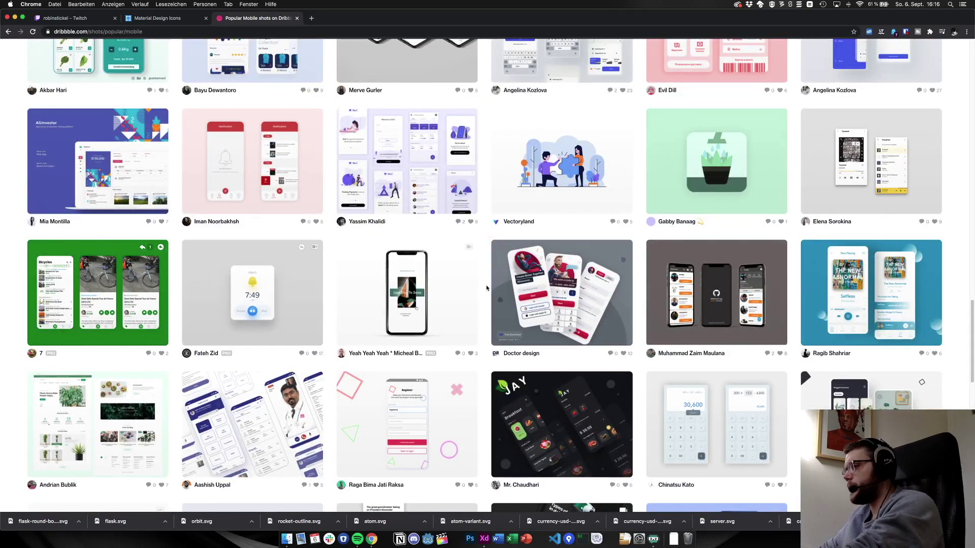
scroll(486, 288, down, 5)
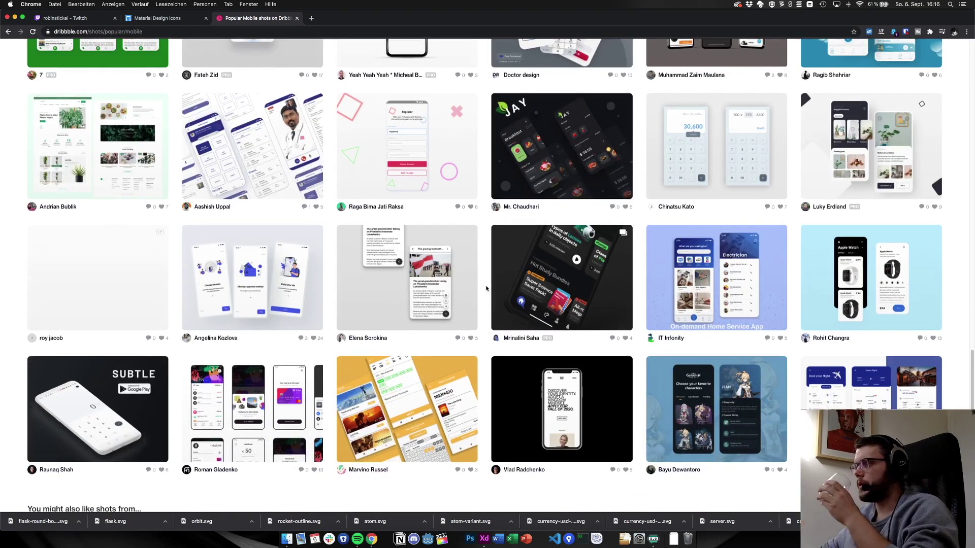
scroll(485, 288, down, 5)
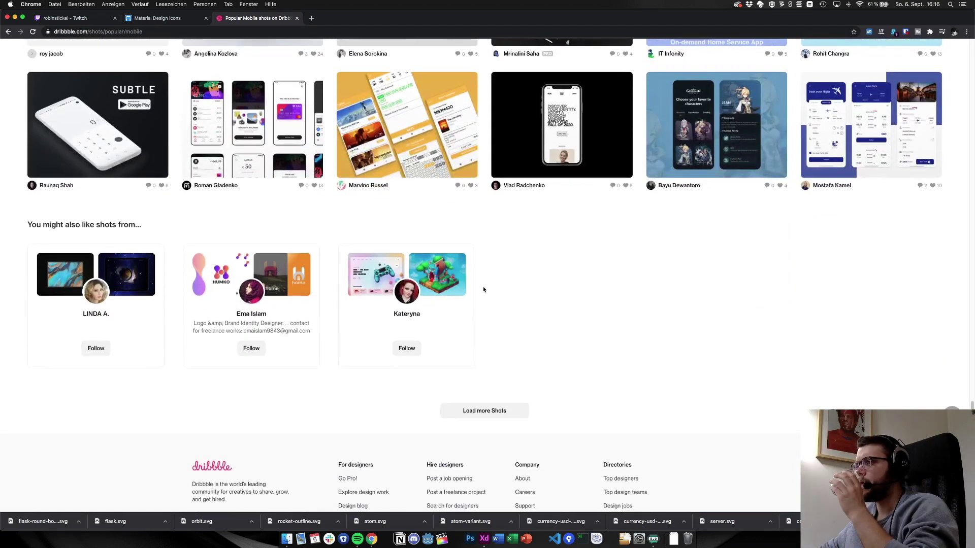
click(504, 411)
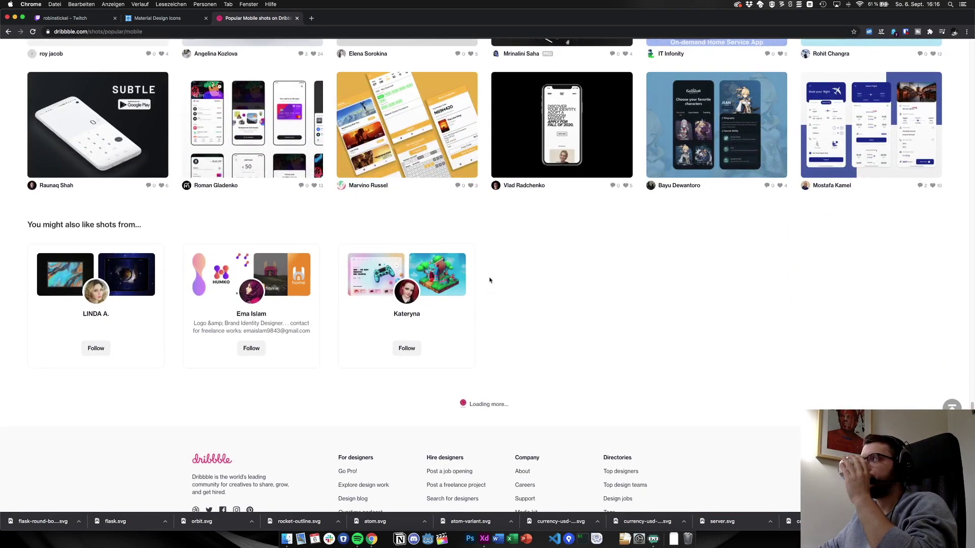
scroll(487, 256, down, 6)
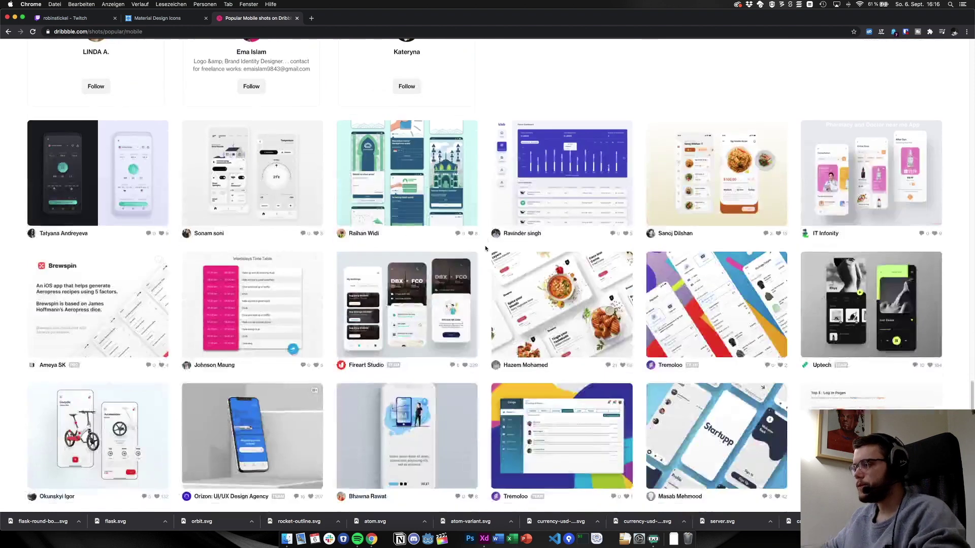
scroll(486, 249, up, 20)
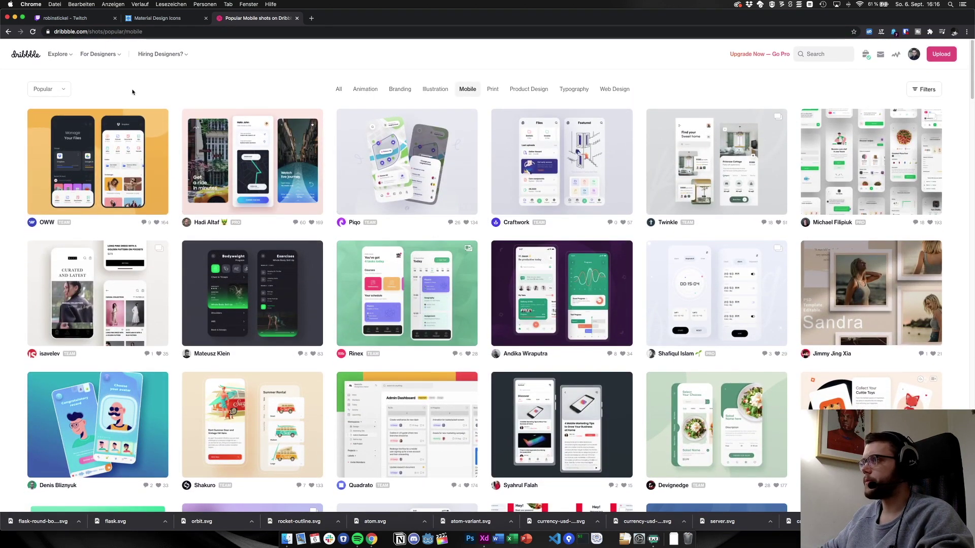
List the Mobile shots by New & Noteworthy and look through them for dashboard colour references
click(54, 91)
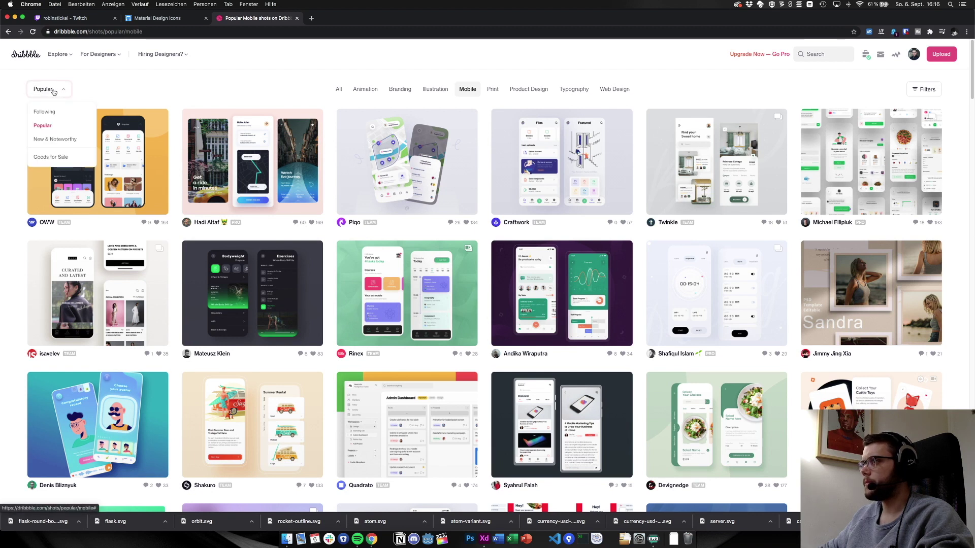
click(48, 90)
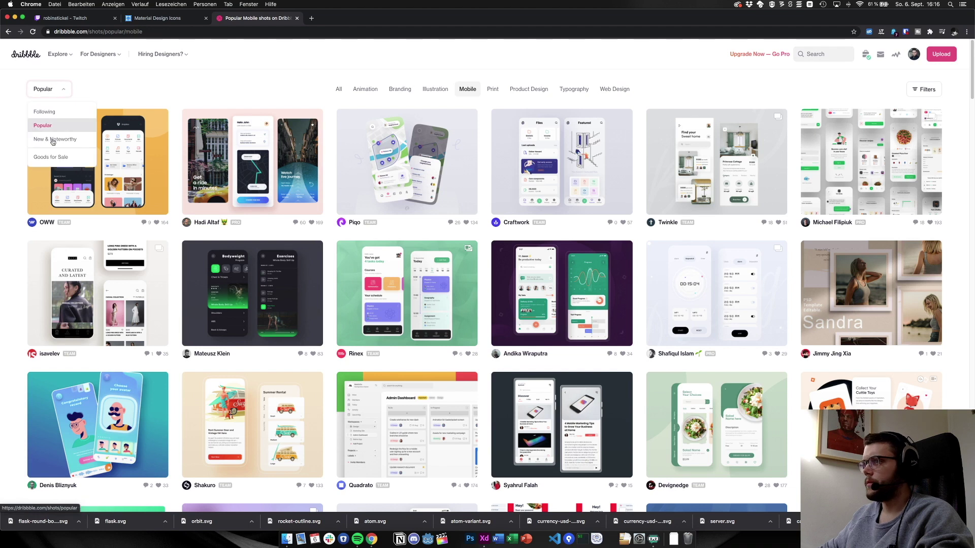
click(53, 142)
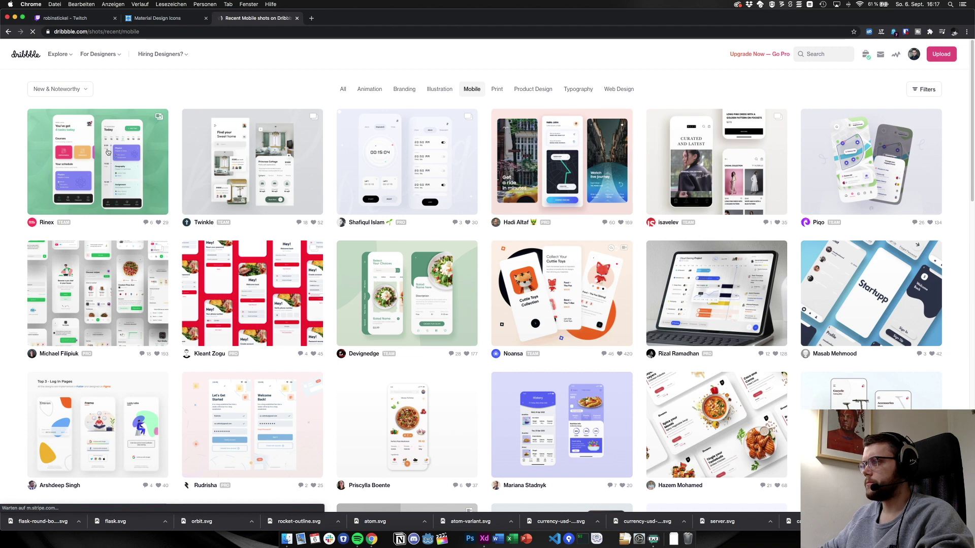
scroll(200, 159, down, 5)
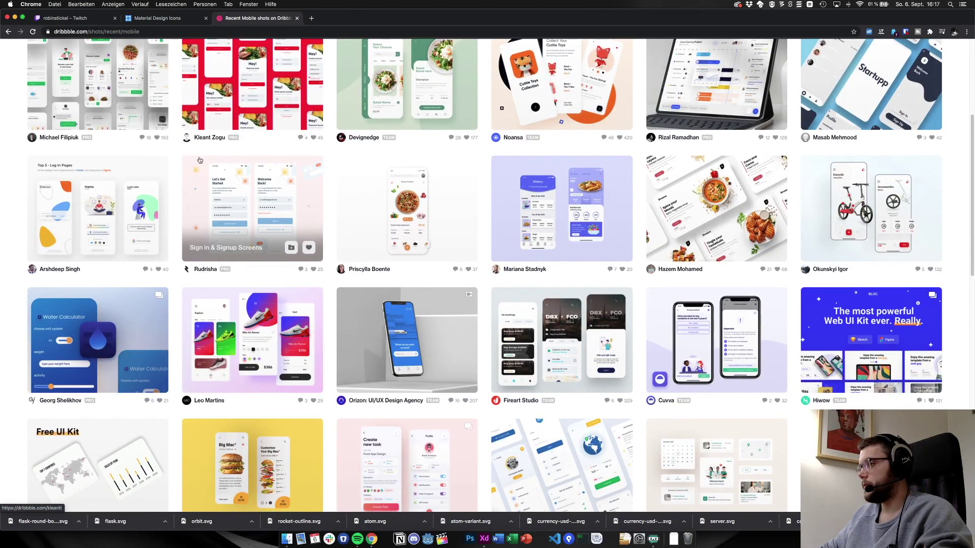
scroll(199, 160, down, 10)
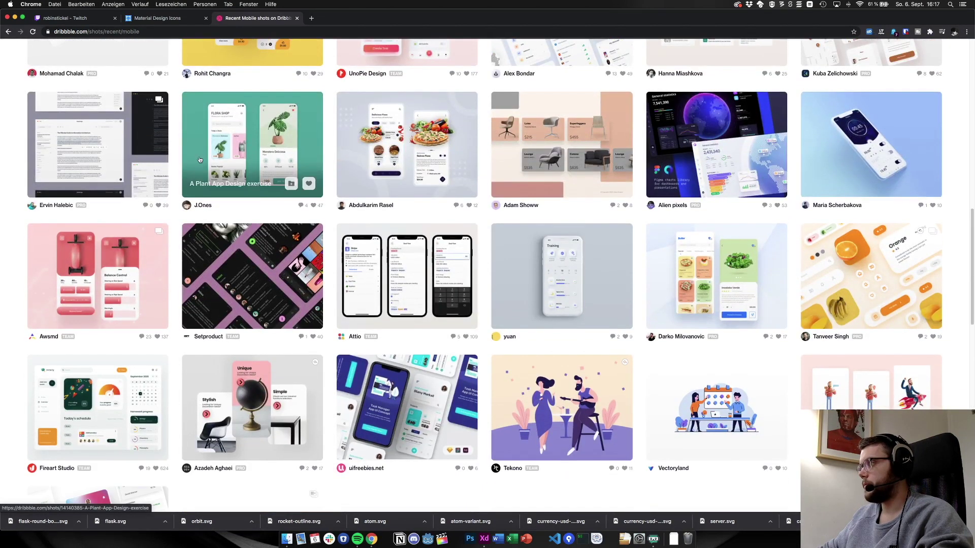
Open the profile of the designer behind the dark globe dashboard shot and examine their Orion chart and dashboard shots
click(672, 206)
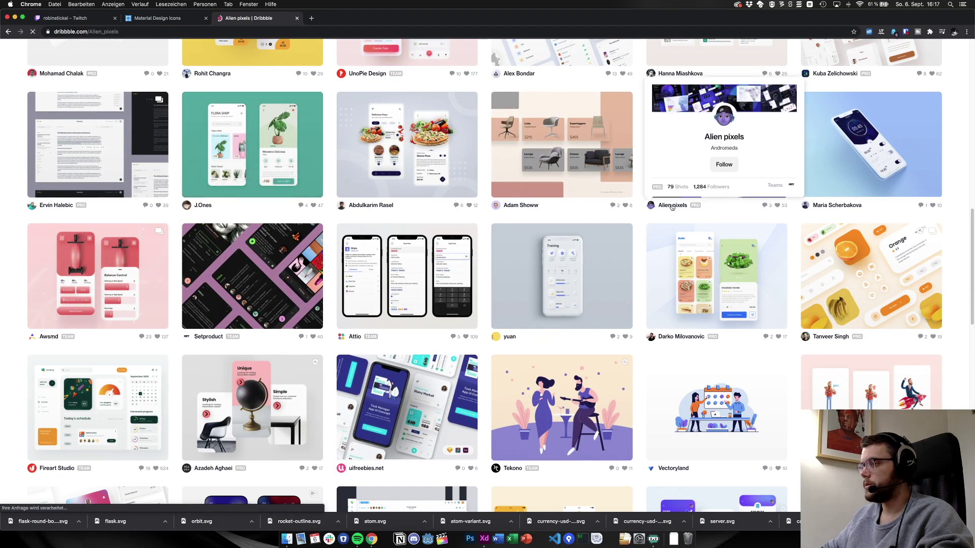
scroll(808, 283, down, 4)
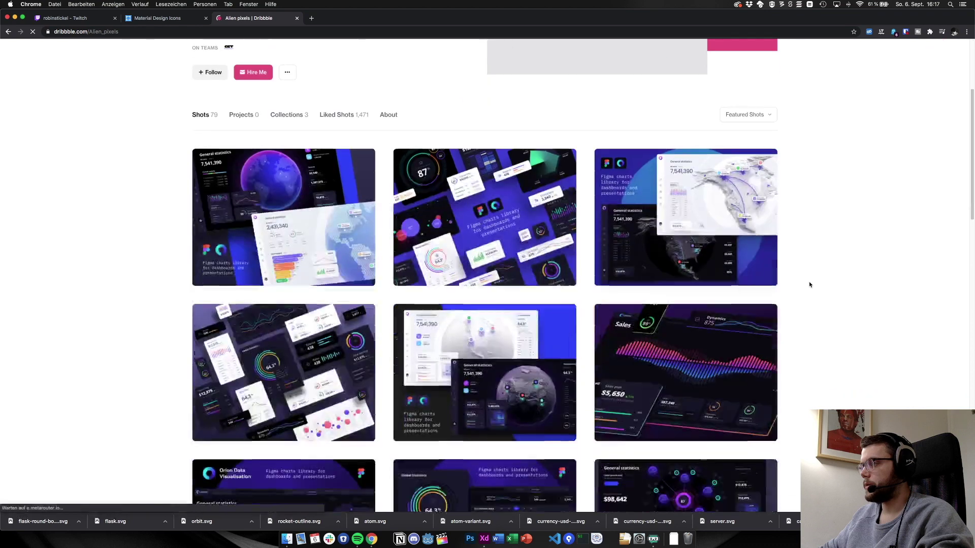
scroll(810, 284, down, 2)
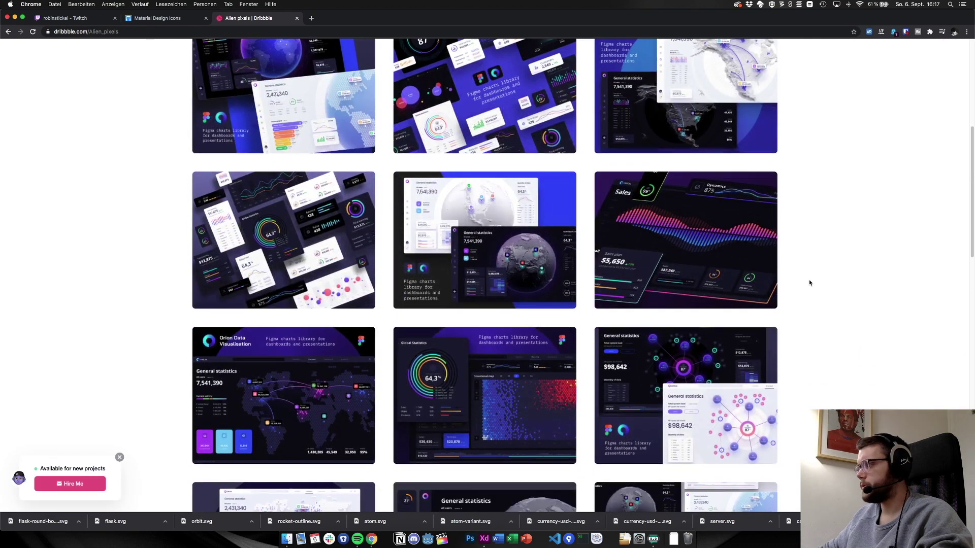
scroll(810, 283, down, 5)
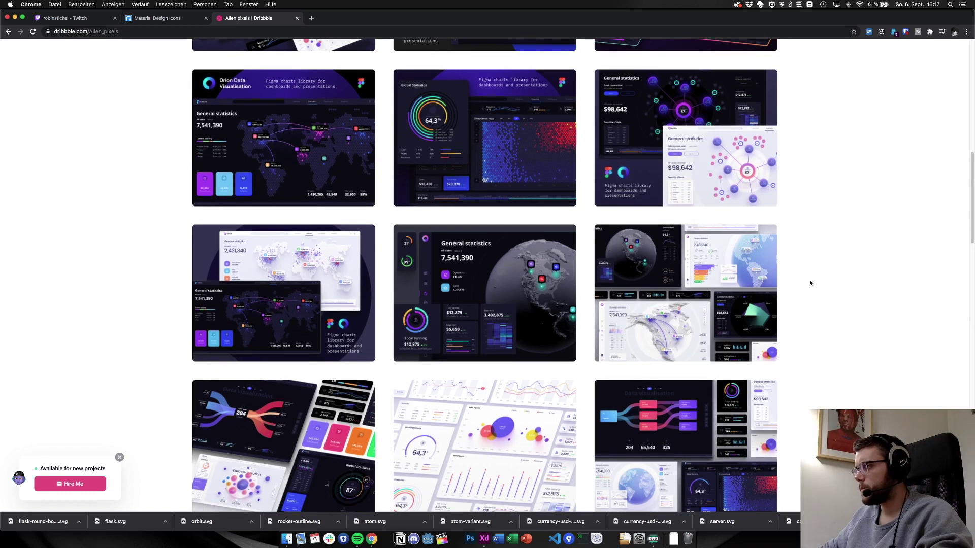
Look through the rest of the designer's Orion data visualisation shots, then return to the recent Mobile shots
scroll(811, 282, down, 8)
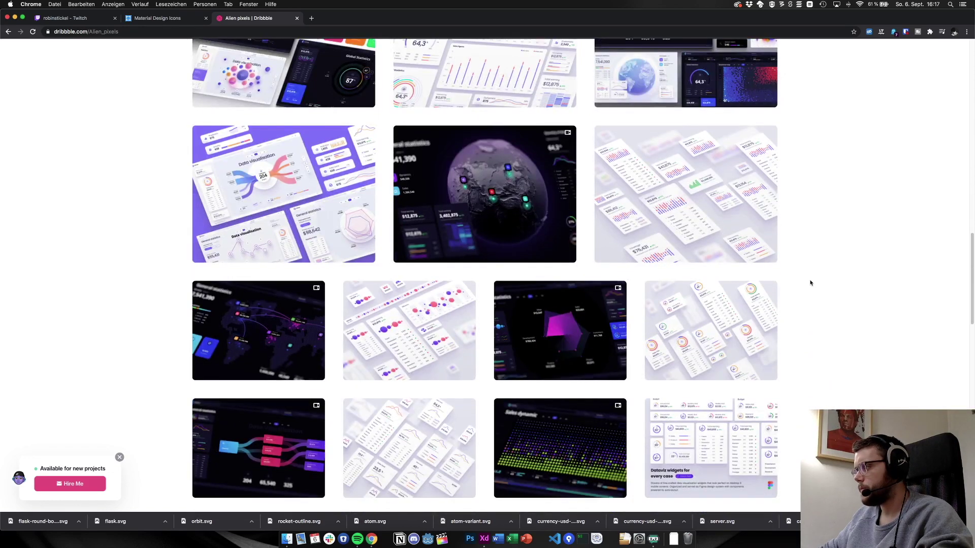
scroll(810, 283, down, 9)
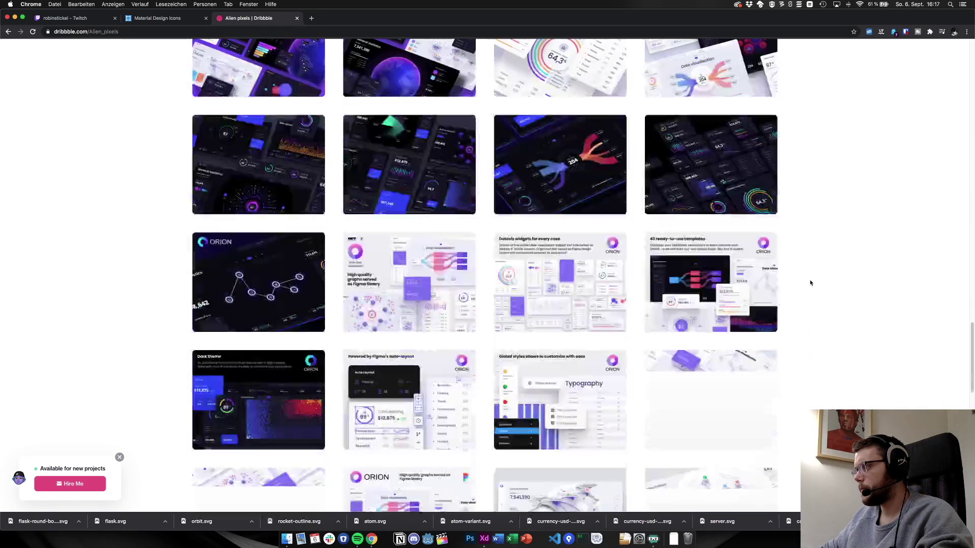
scroll(810, 283, down, 7)
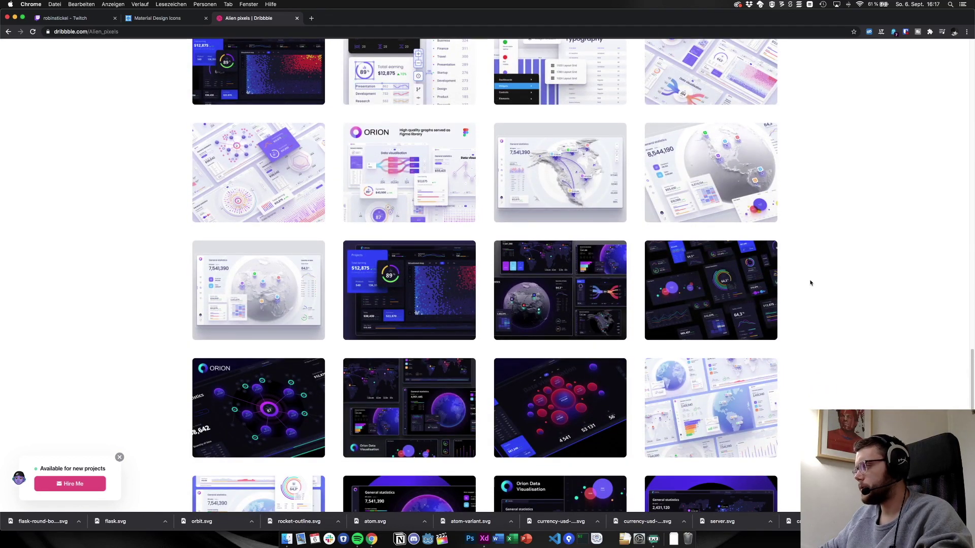
scroll(811, 282, down, 8)
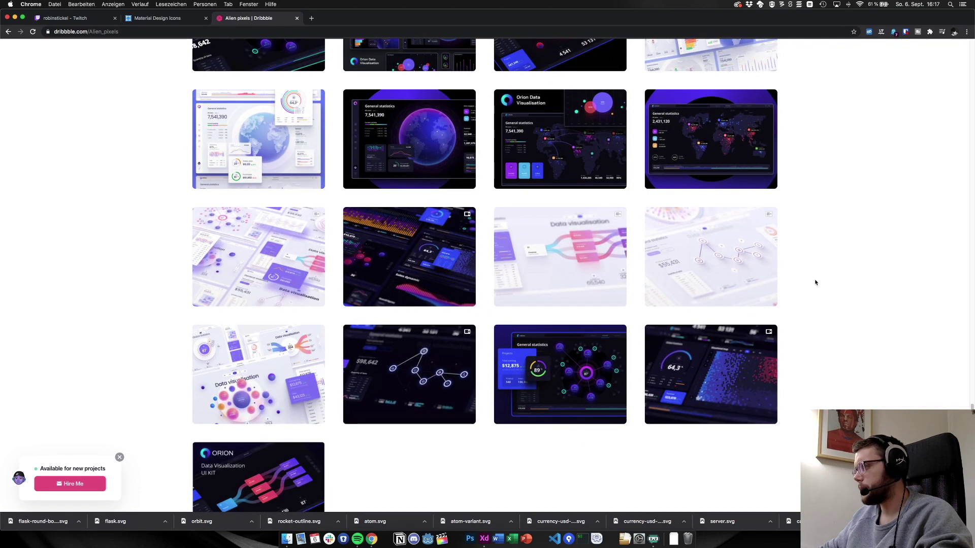
key(super+bracketleft)
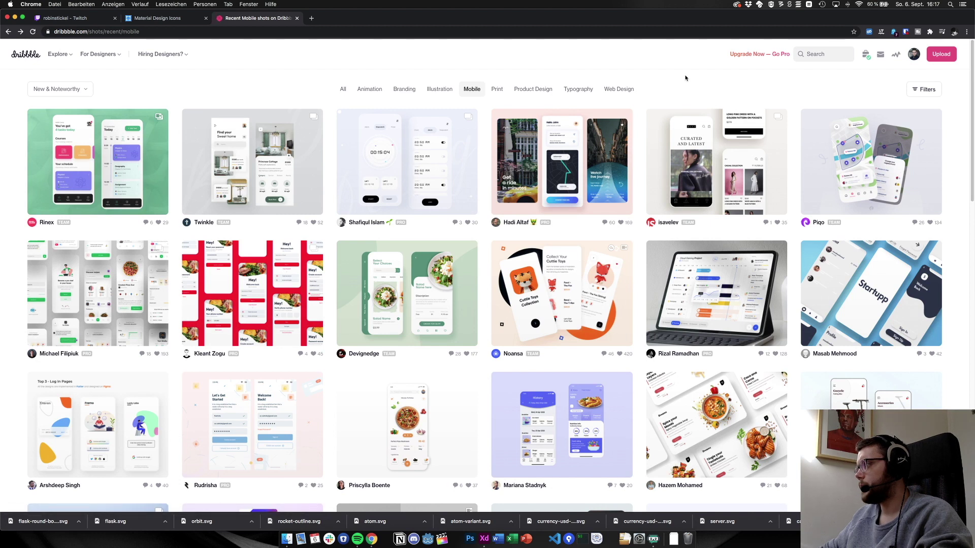
key(super+Tab)
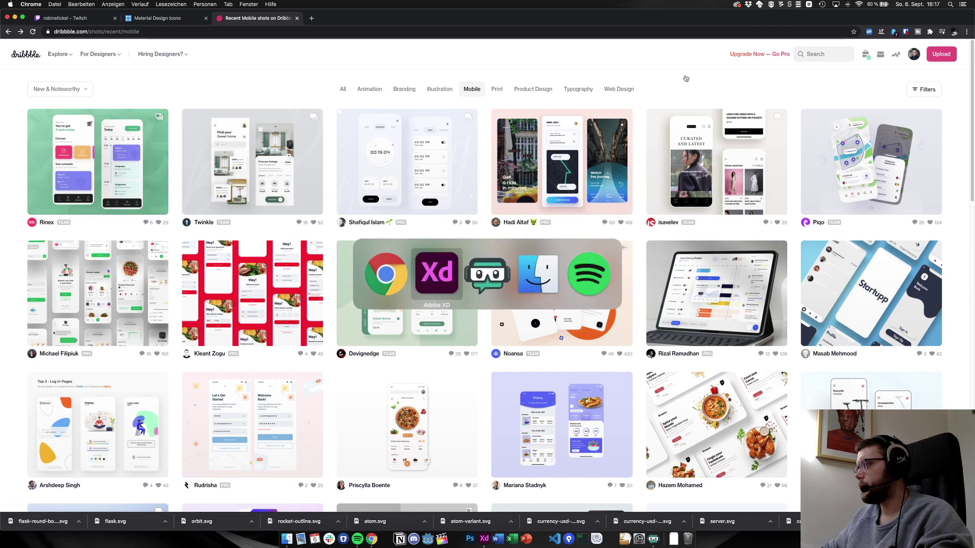
Search the web for "atlassian design system" and open the Atlassian Design System site
click(285, 32)
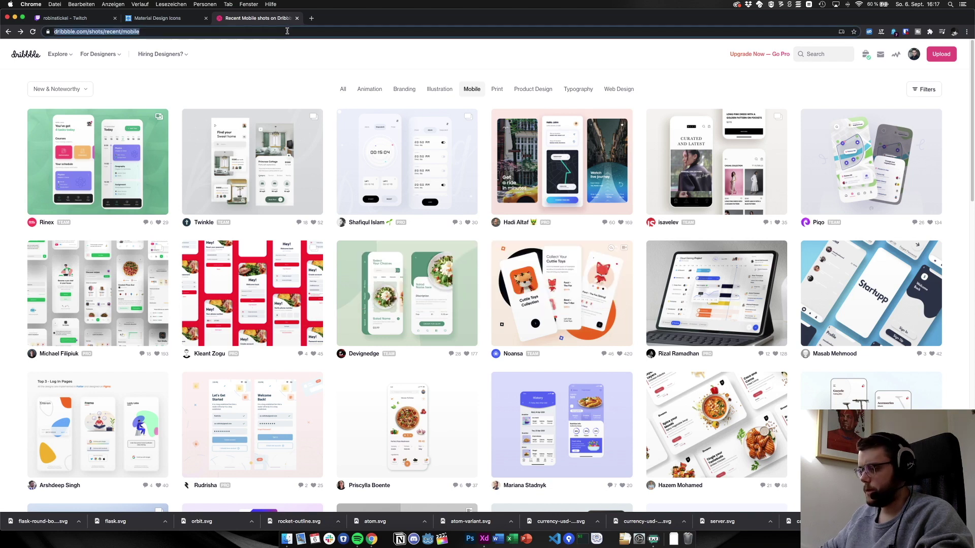
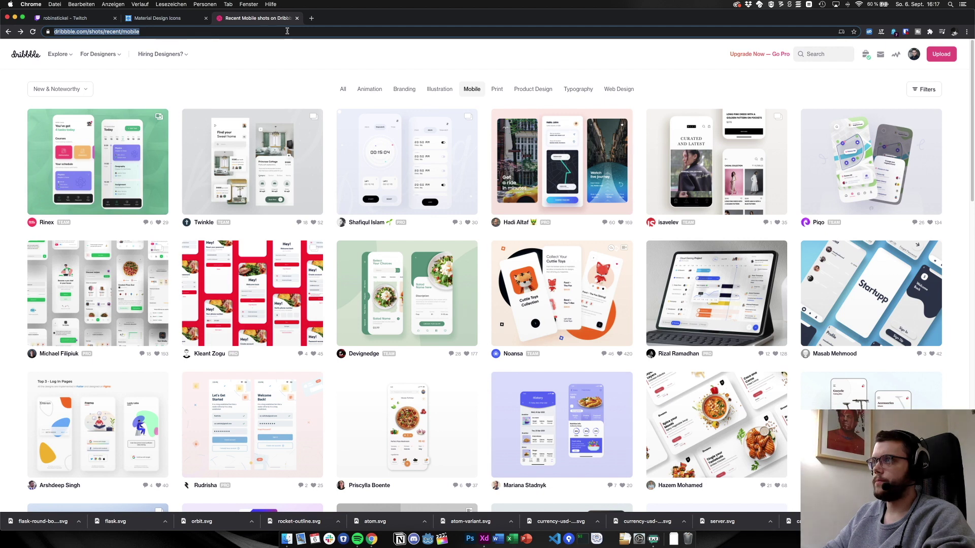
text(at)
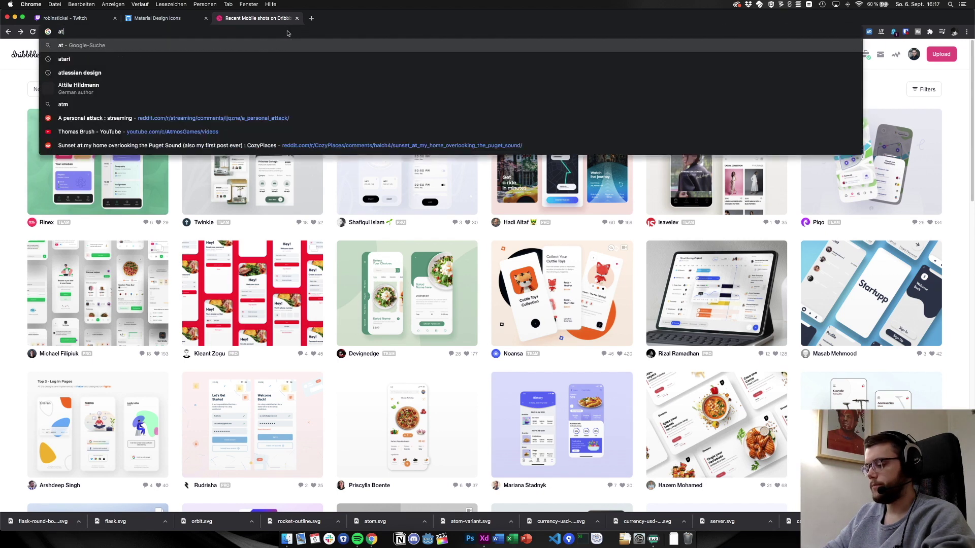
text(lassian d)
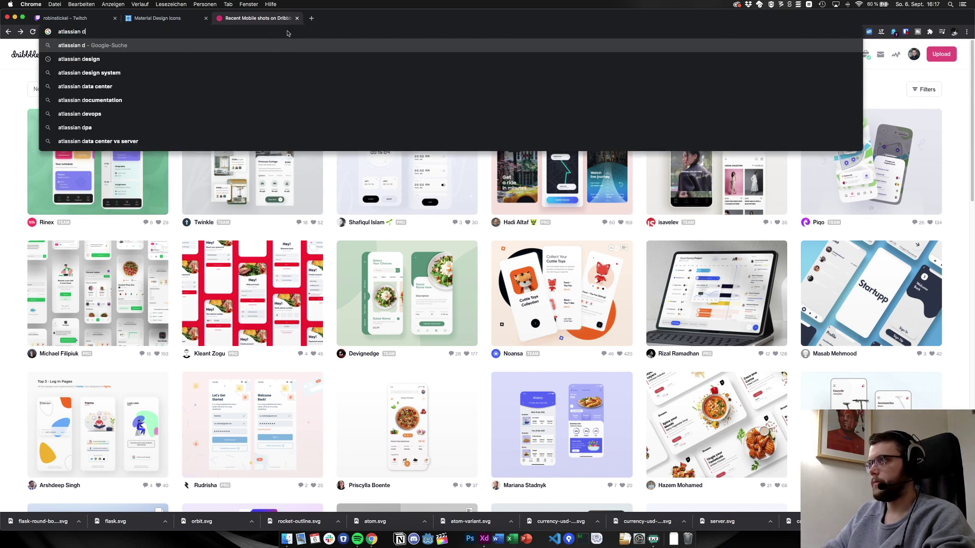
key(Down)
key(Down)
key(Return)
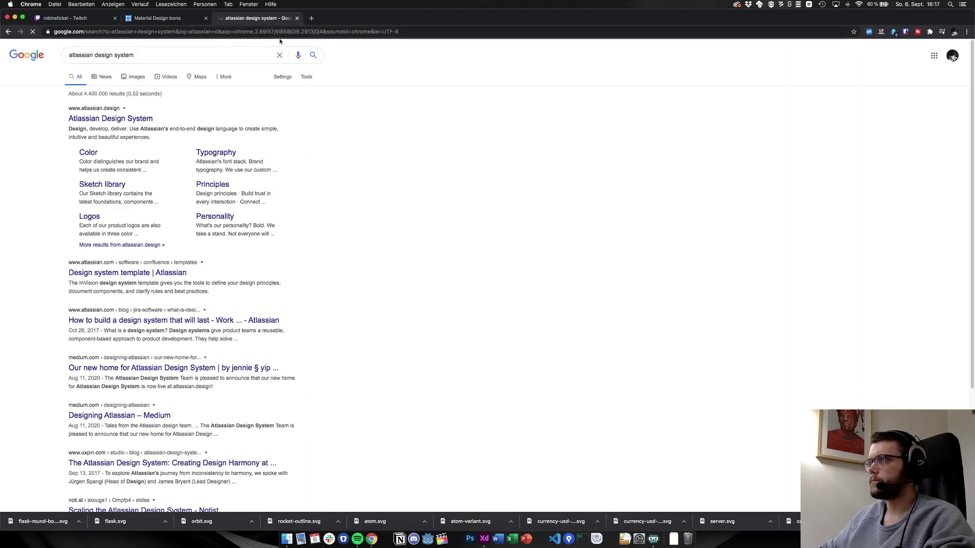
click(135, 121)
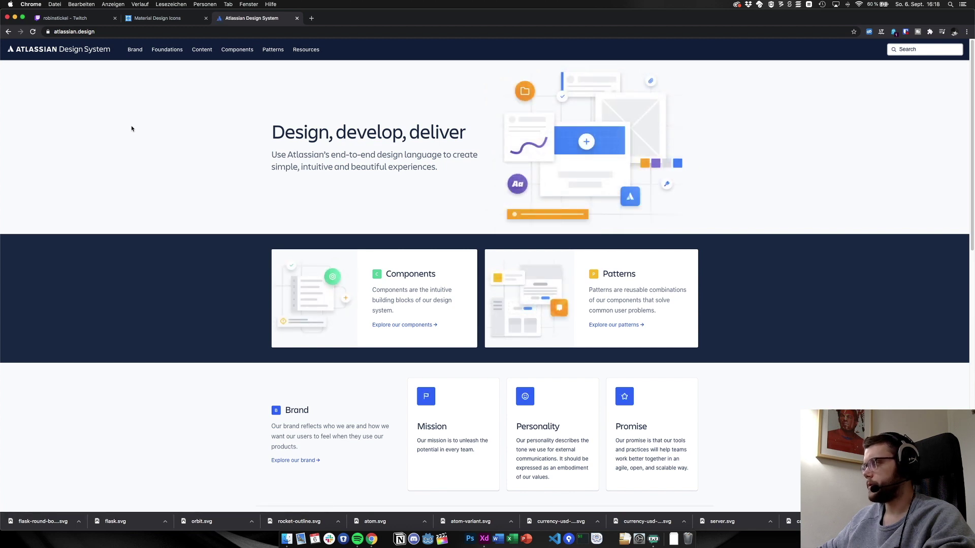
Open the Color page in the site's Foundations section and examine its primary and secondary palettes
scroll(131, 128, down, 5)
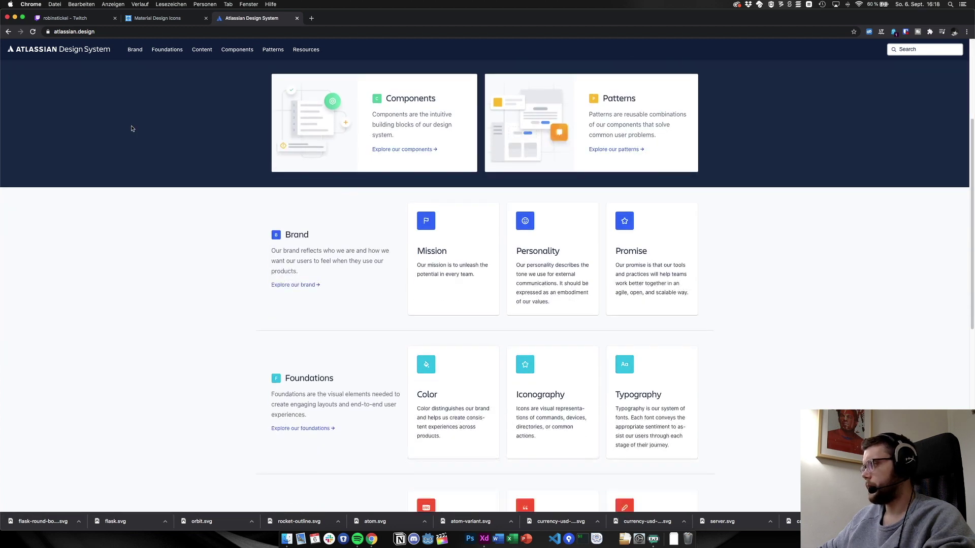
scroll(131, 129, down, 2)
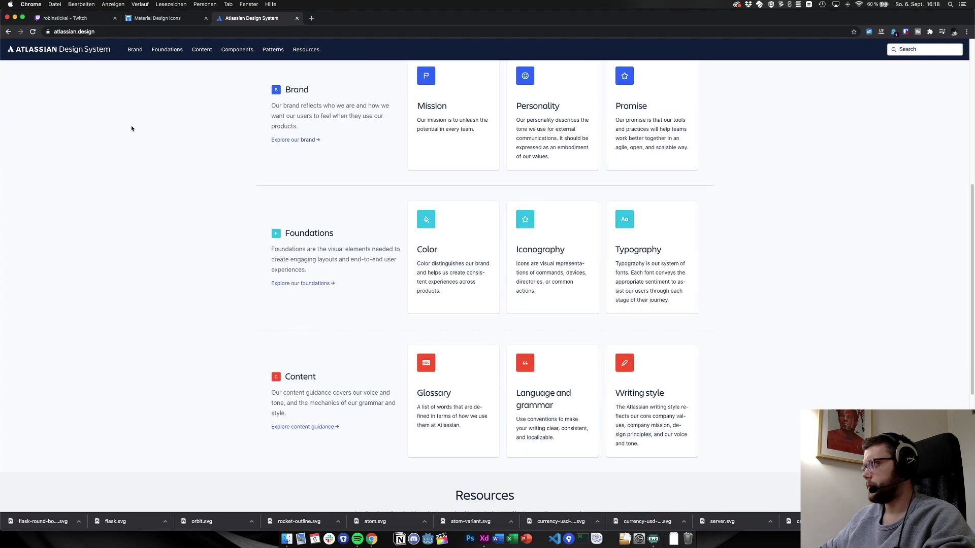
click(469, 277)
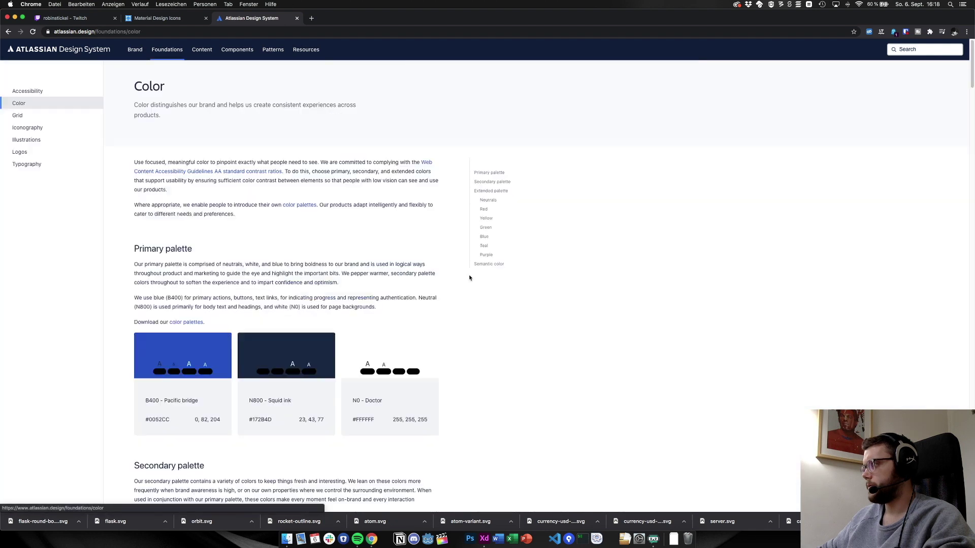
scroll(470, 277, down, 5)
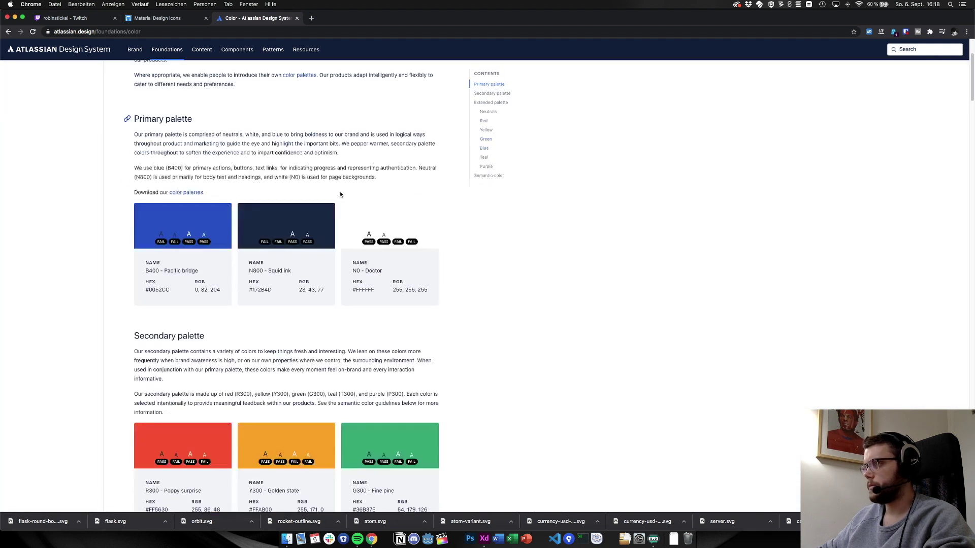
scroll(287, 306, down, 5)
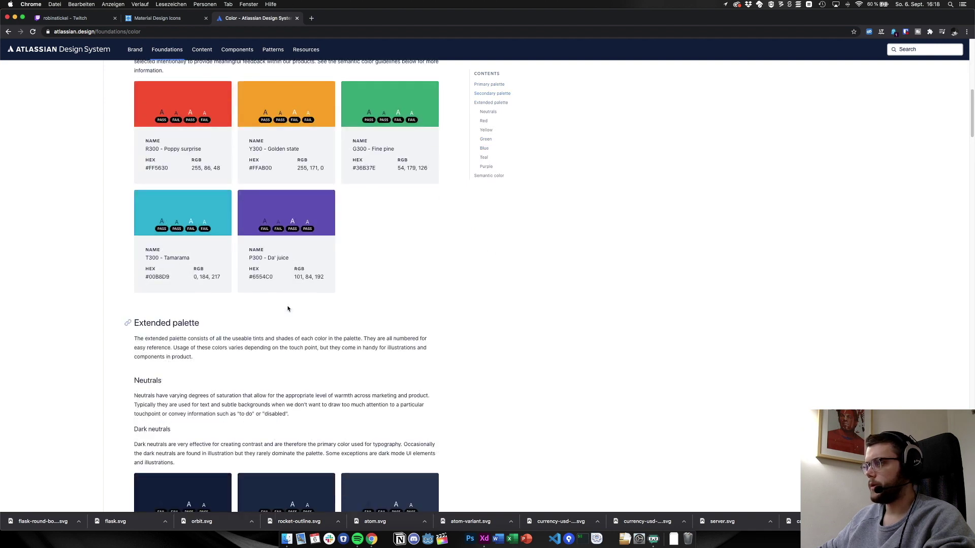
scroll(355, 229, up, 1)
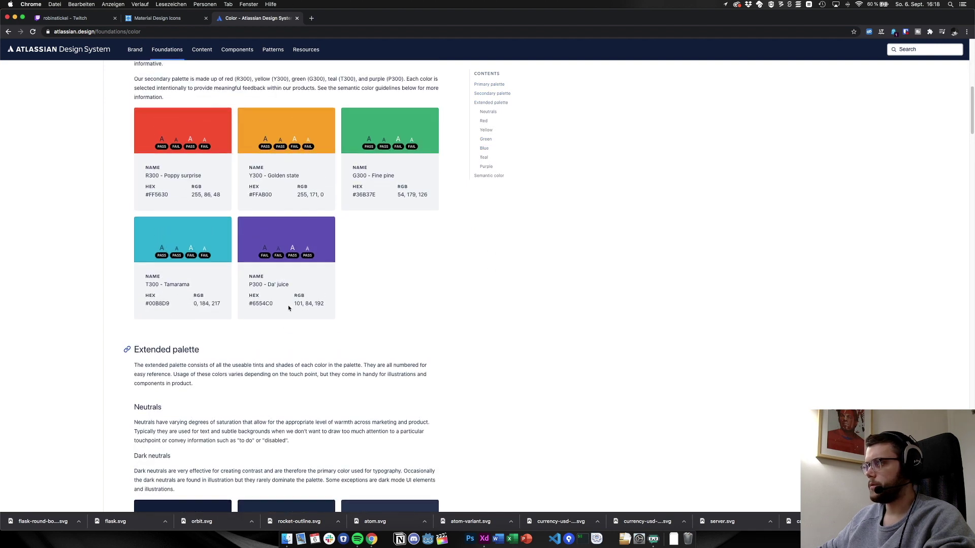
Copy the hex code of G300 - Fine pine and set the Main Screen's green panel fill to #36B37E in Adobe XD
double_click(366, 204)
shift+click(352, 205)
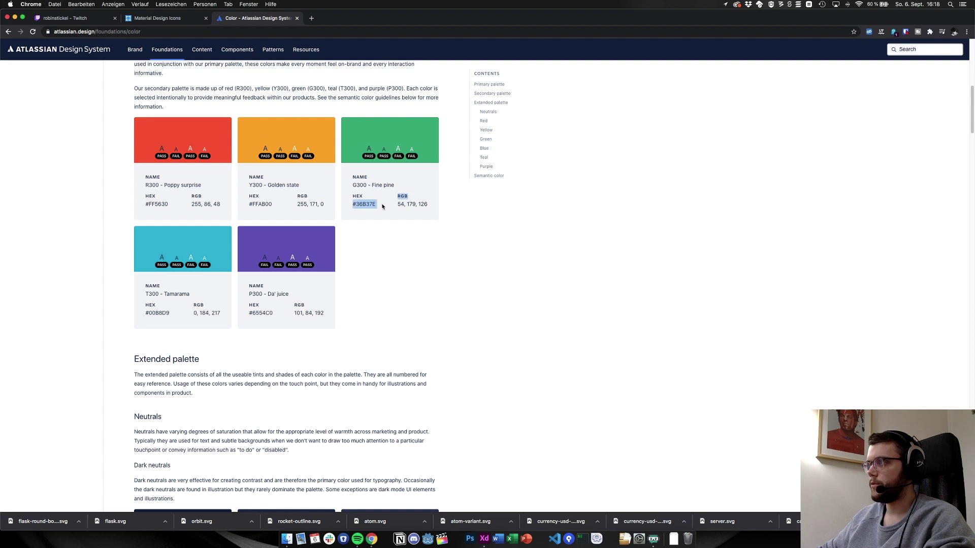
key(super+c)
key(super+Tab)
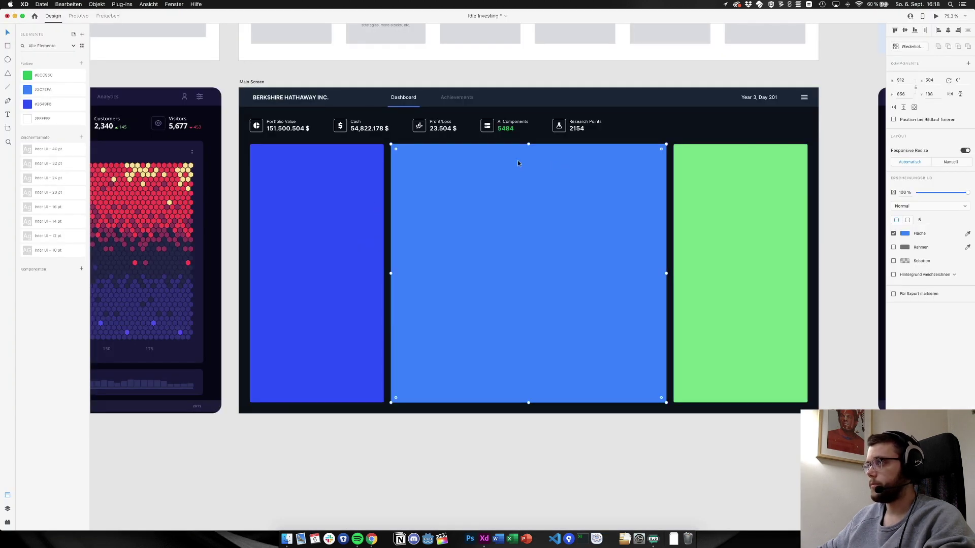
click(688, 214)
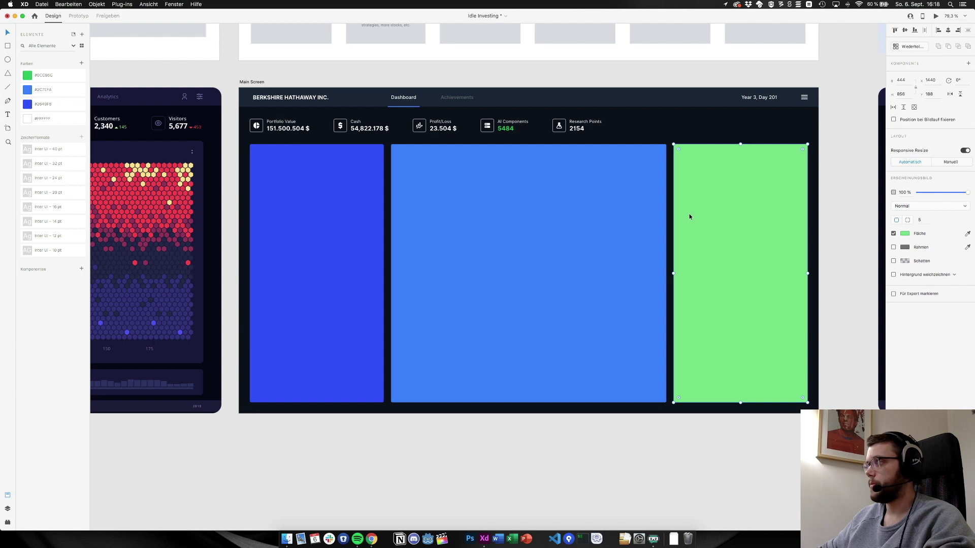
click(908, 234)
key(super+v)
key(Return)
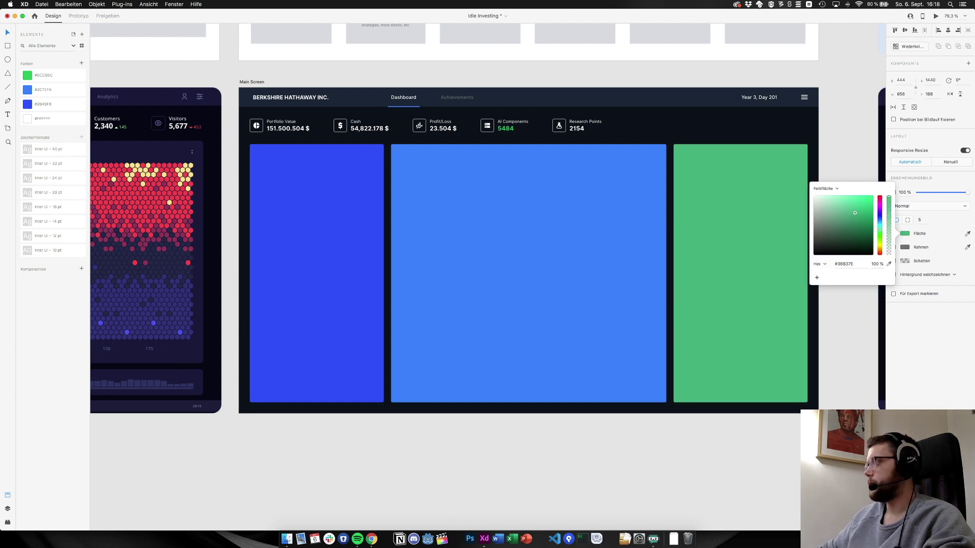
Set the text fill of the AI Components value in the Main Screen's stats row to #36B37E
click(507, 129)
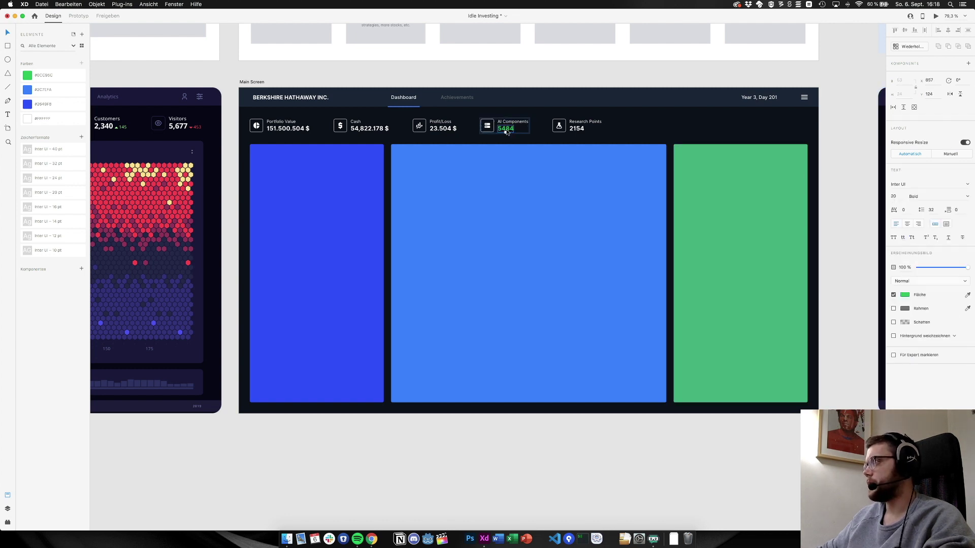
click(904, 295)
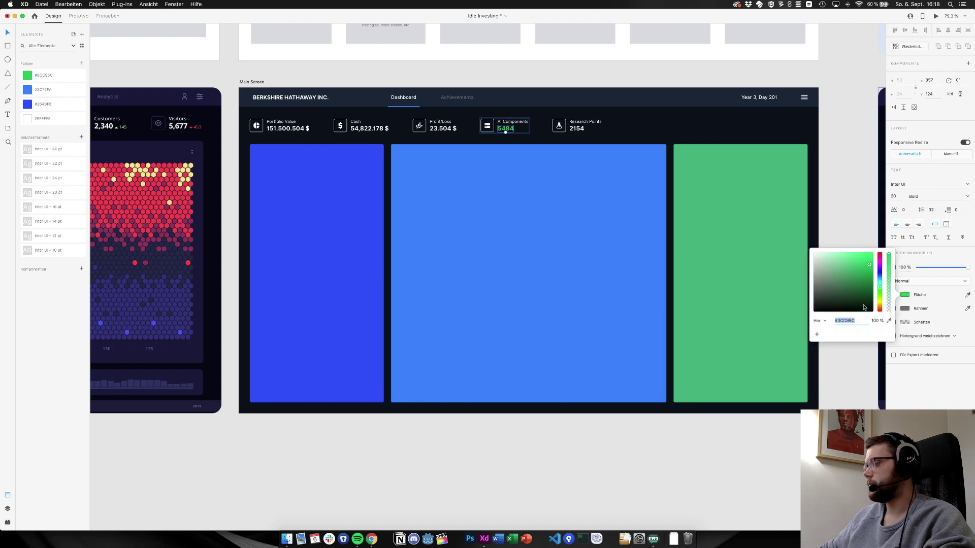
key(super+v)
key(Return)
click(715, 451)
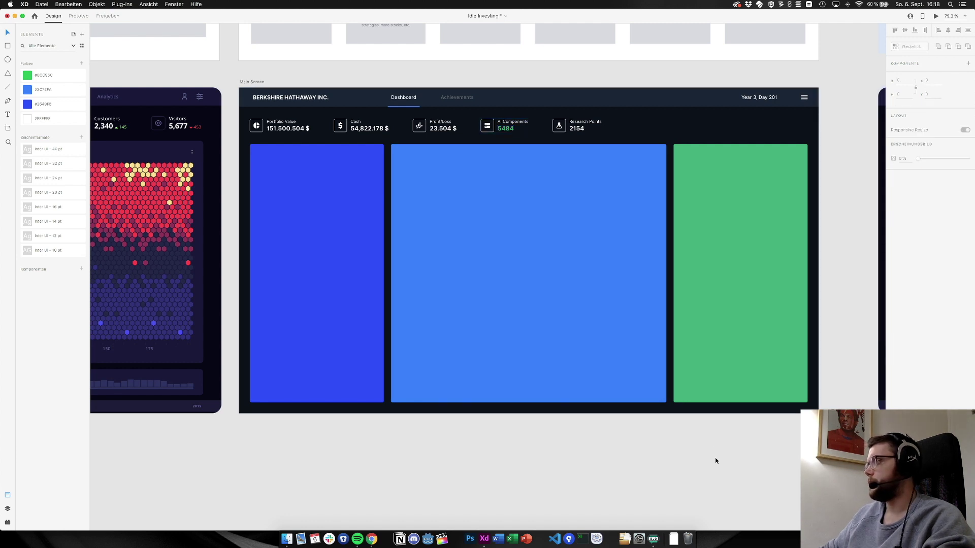
Add the green panel's fill colour #36B37E to the document's saved colours
key(super+1)
scroll(659, 220, up, 3)
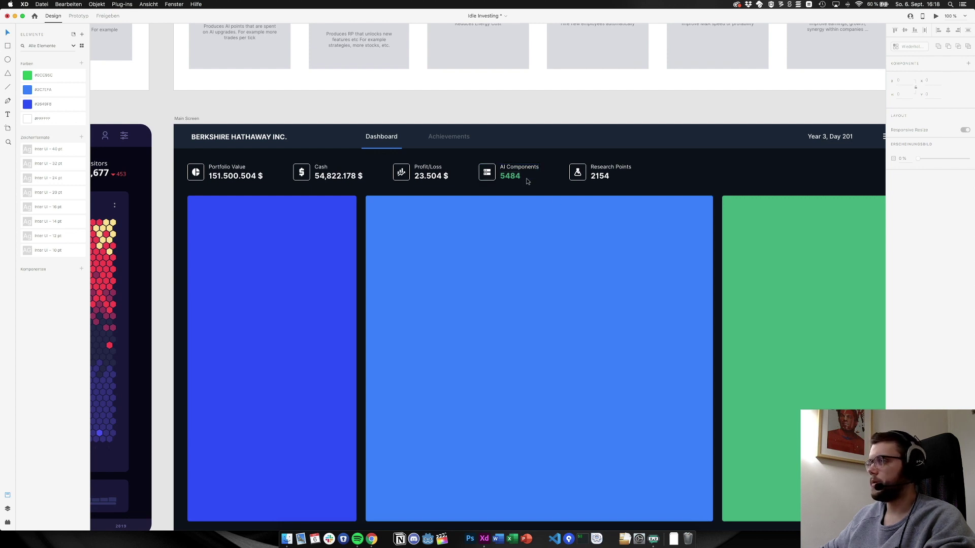
click(847, 270)
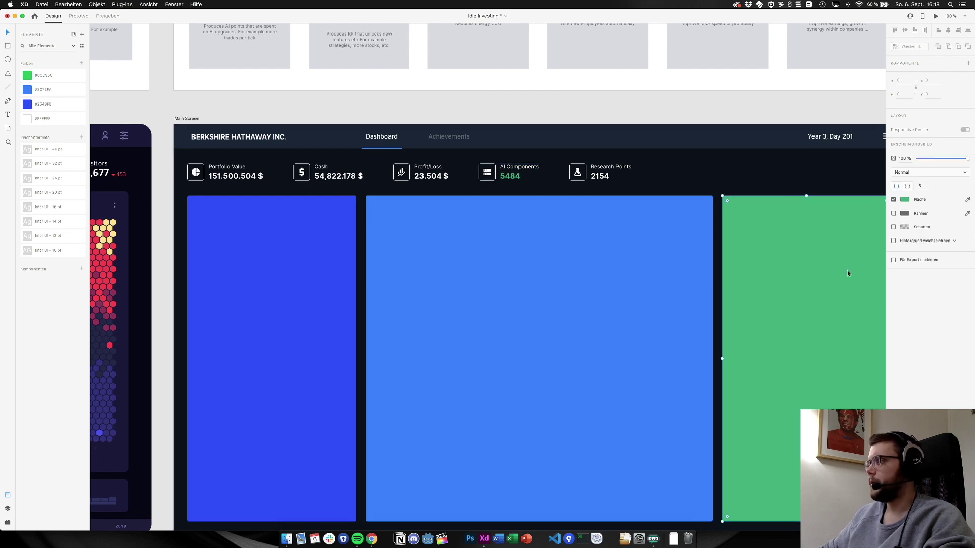
click(83, 63)
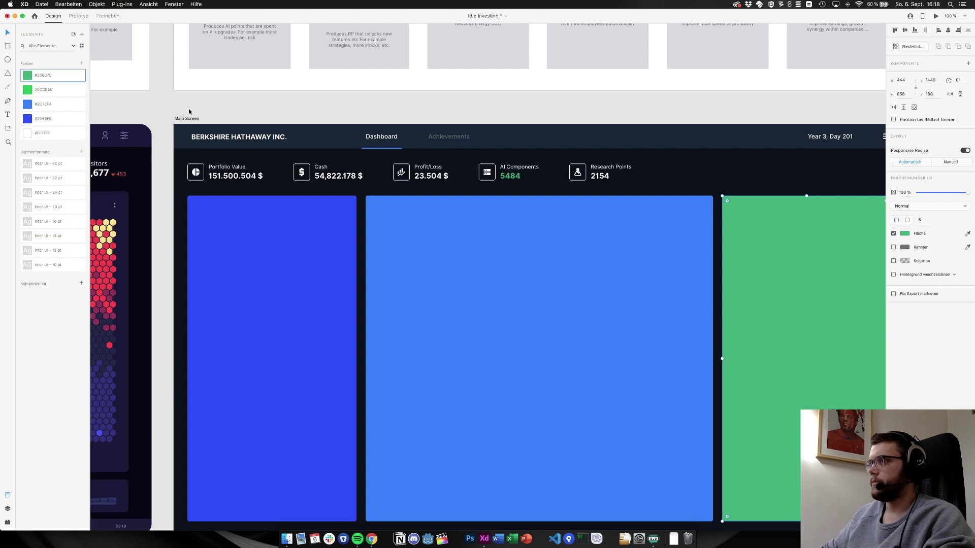
Switch to the Atlassian Color page in Chrome and examine the extended palette's neutral, red, yellow and green swatches and their contrast ratings
key(super+Tab)
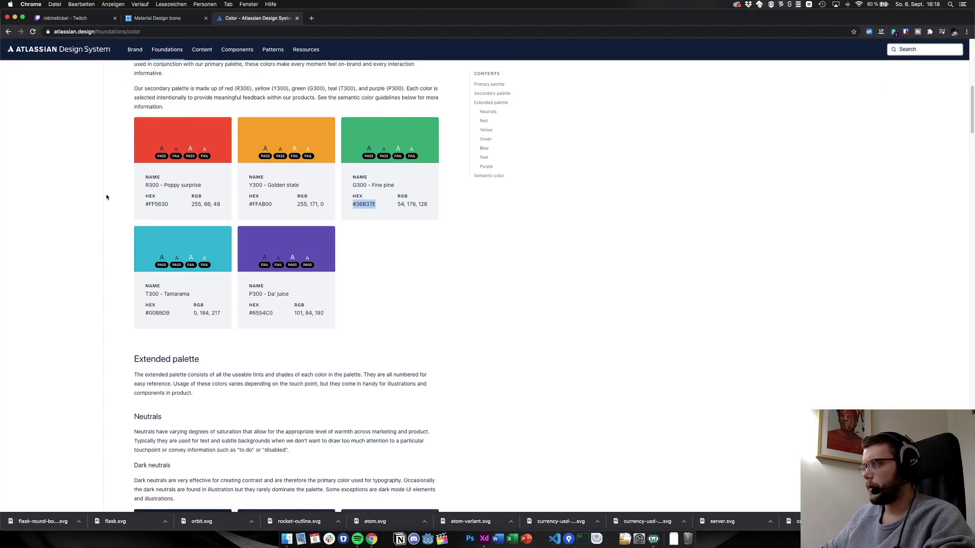
scroll(165, 255, down, 10)
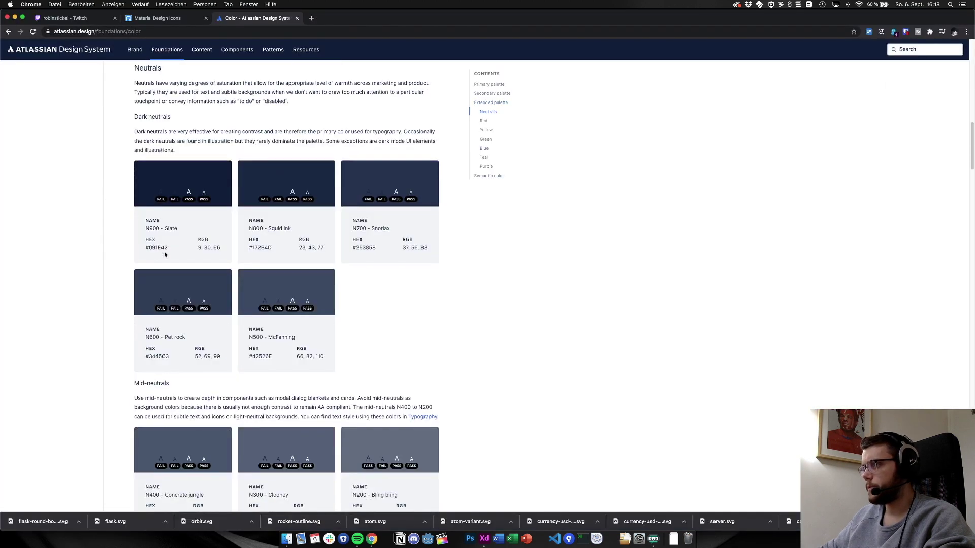
scroll(165, 256, down, 3)
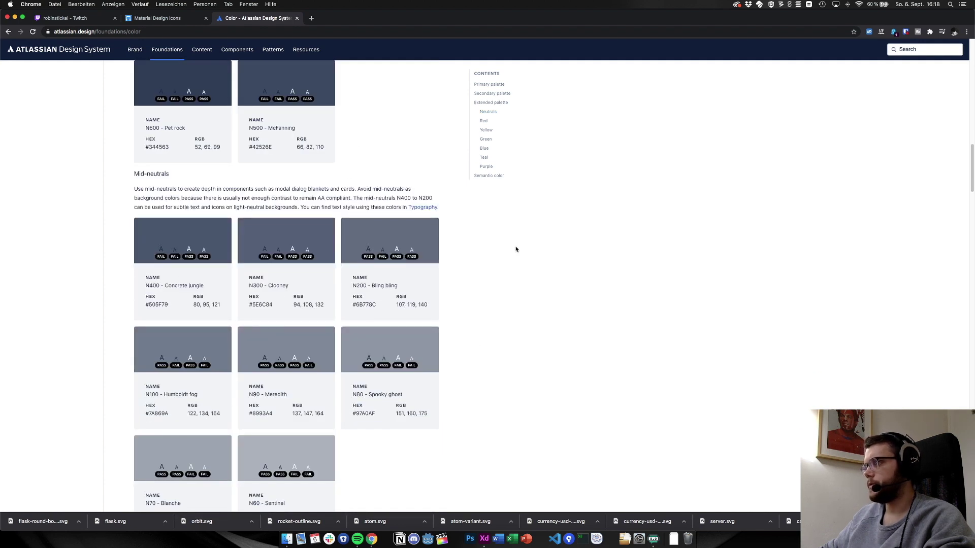
scroll(516, 249, down, 15)
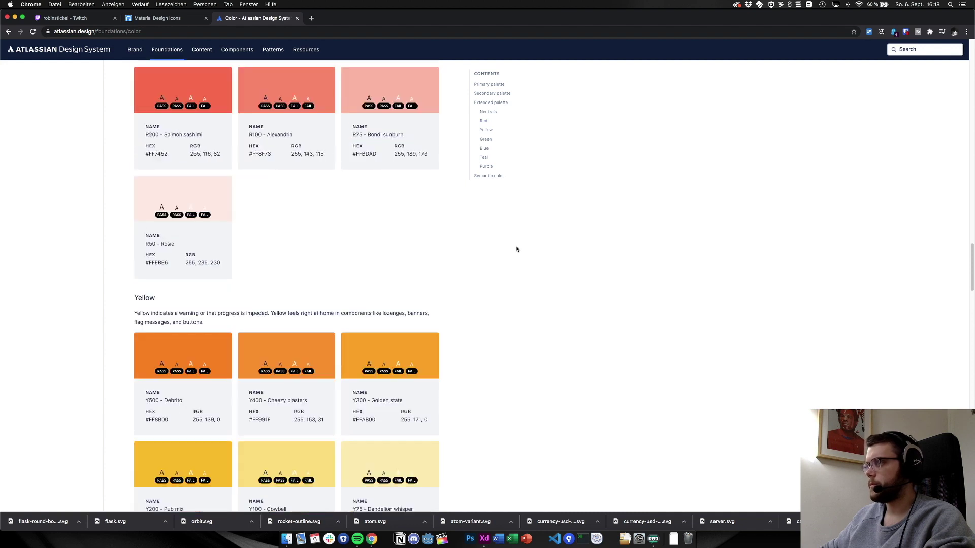
scroll(516, 248, down, 10)
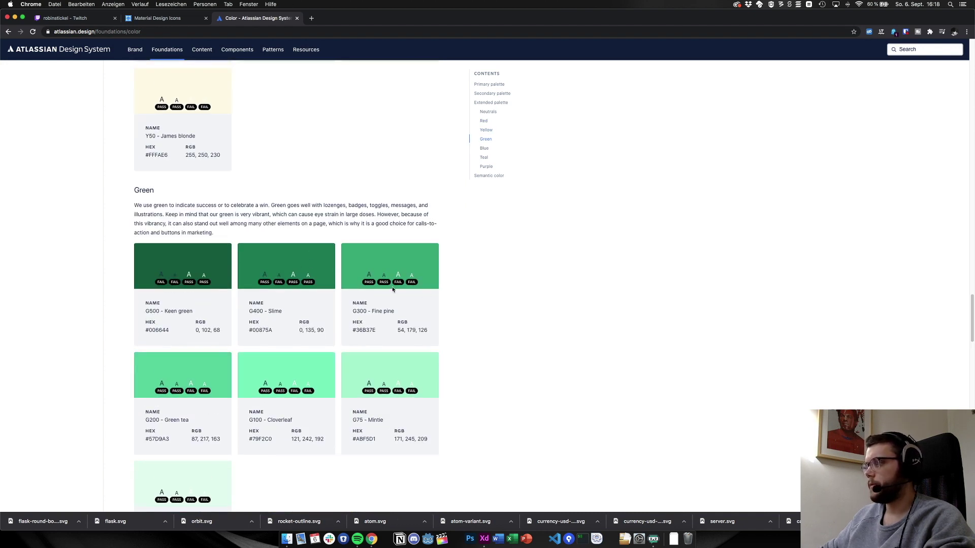
scroll(401, 287, up, 20)
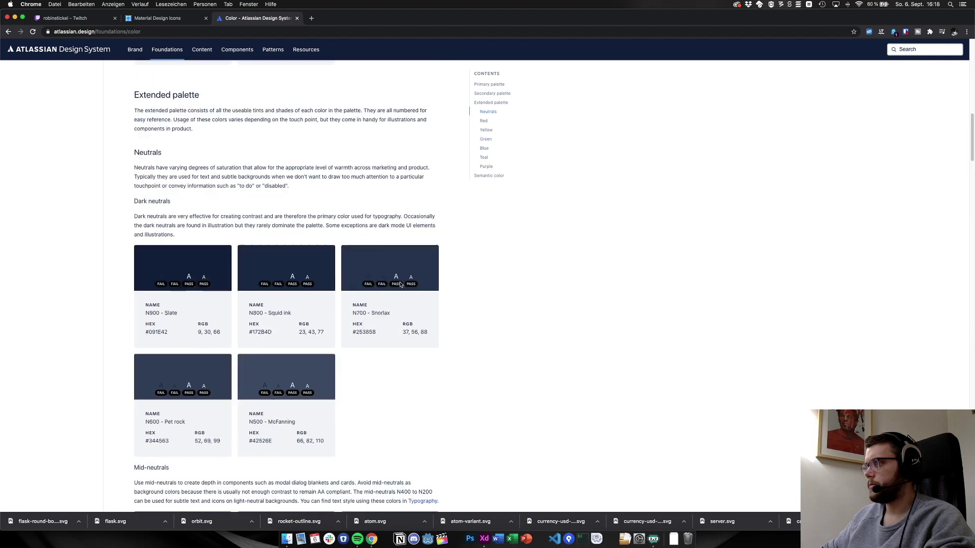
scroll(391, 386, down, 2)
drag(352, 472, 383, 477)
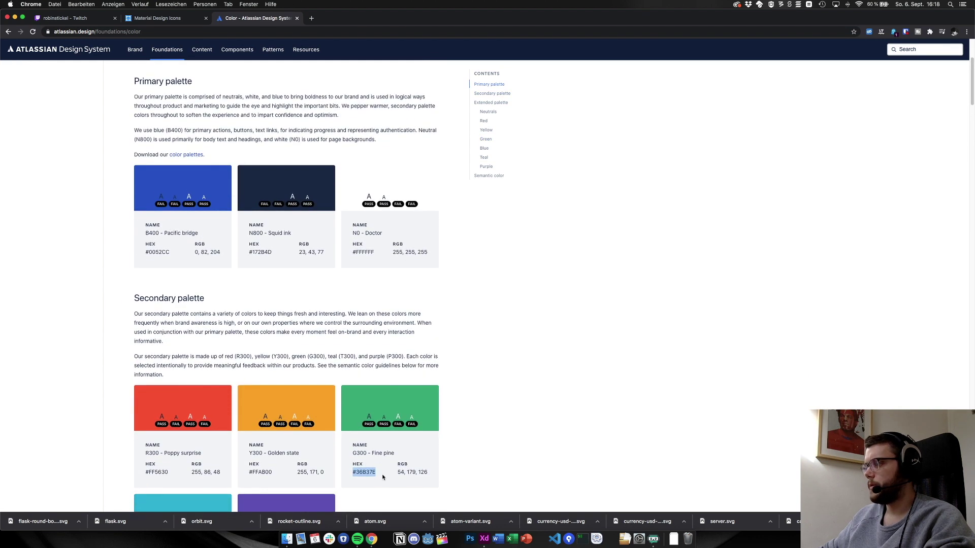
scroll(359, 453, down, 15)
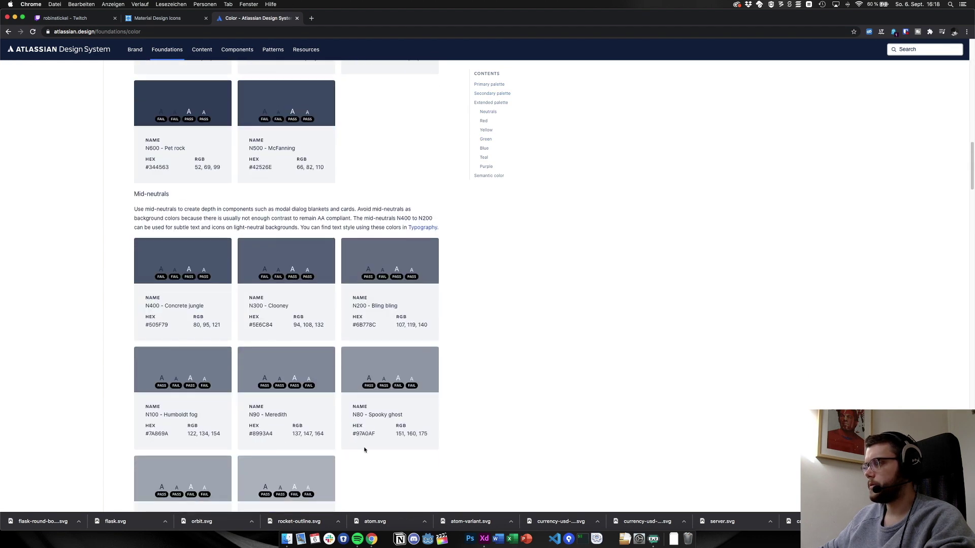
scroll(365, 445, down, 8)
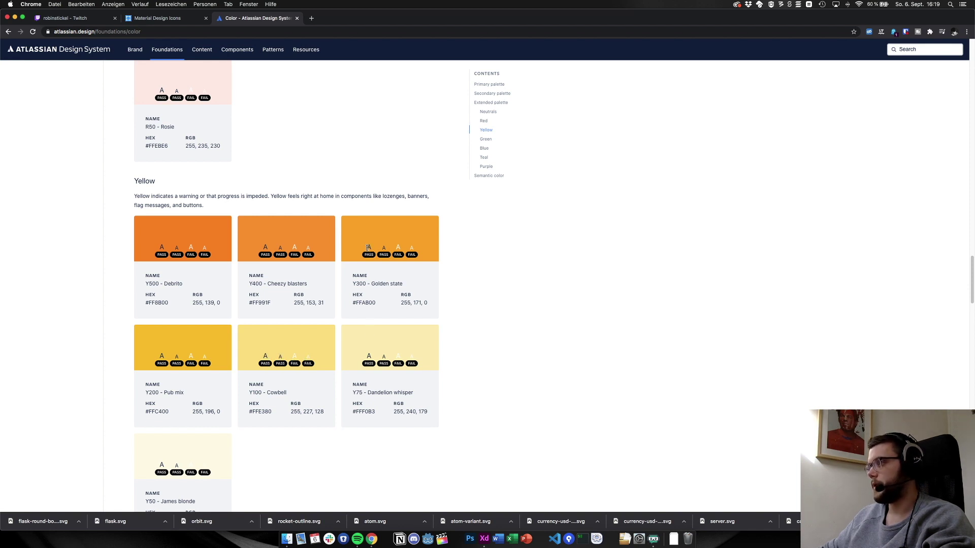
drag(367, 247, 386, 253)
scroll(475, 279, down, 7)
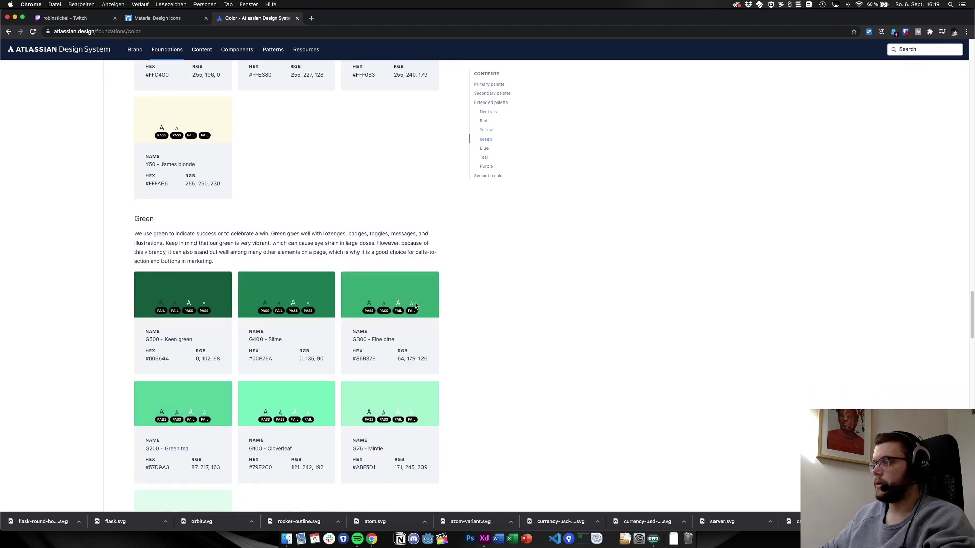
drag(416, 306, 381, 306)
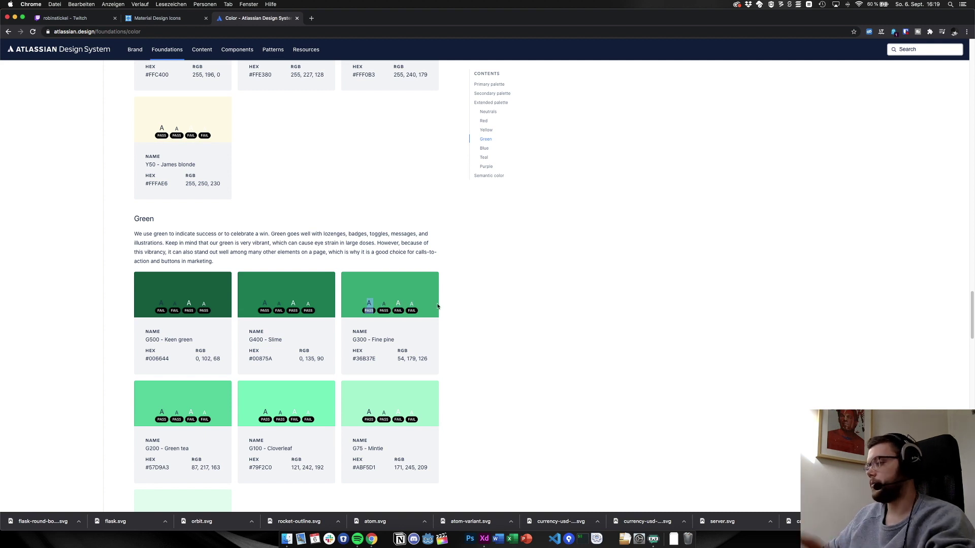
Examine the extended palette's blue, teal and purple swatches and the semantic colour guidelines
scroll(470, 302, down, 9)
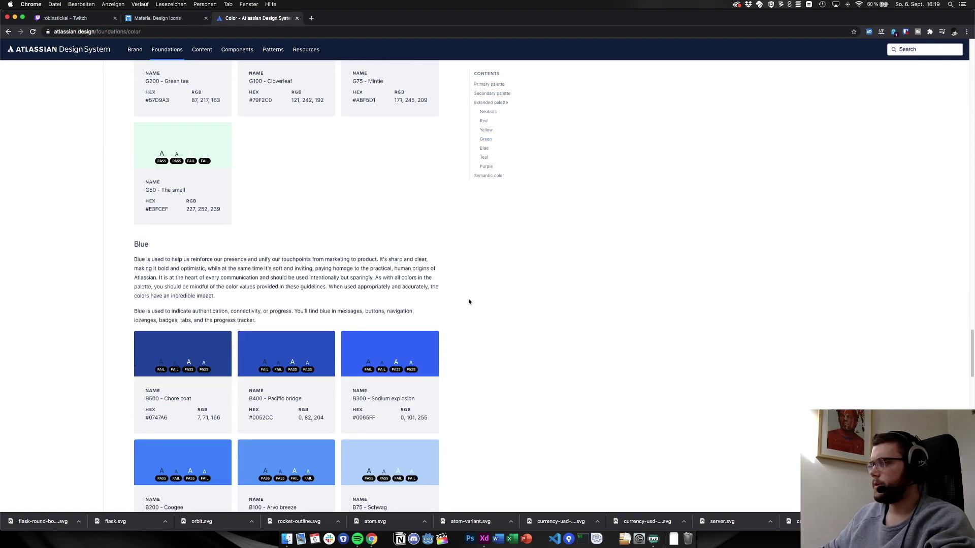
scroll(469, 302, down, 2)
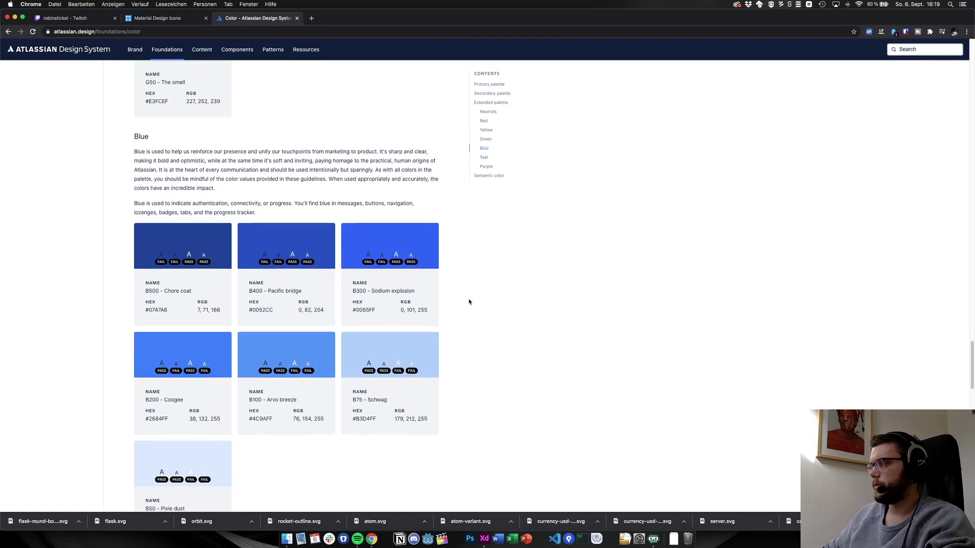
scroll(469, 302, down, 15)
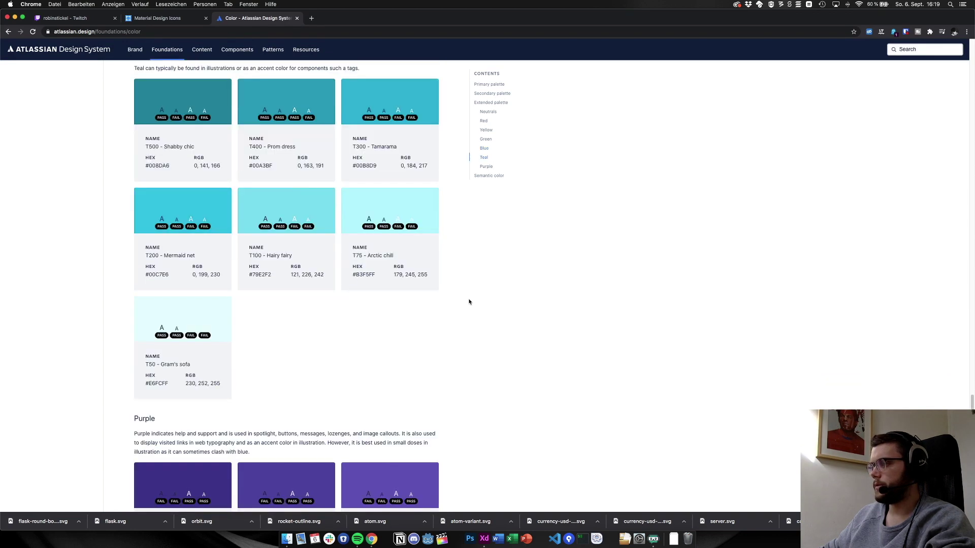
scroll(469, 302, down, 9)
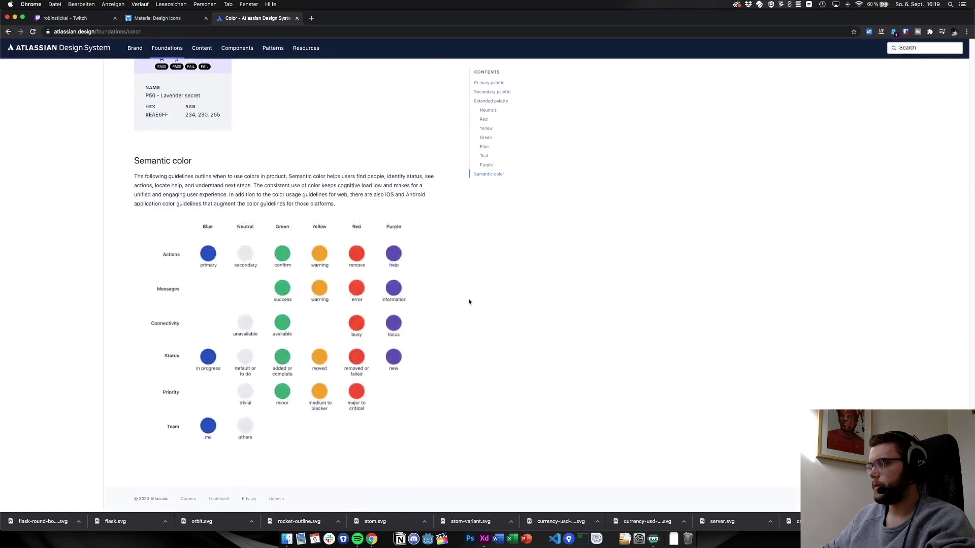
scroll(490, 335, up, 12)
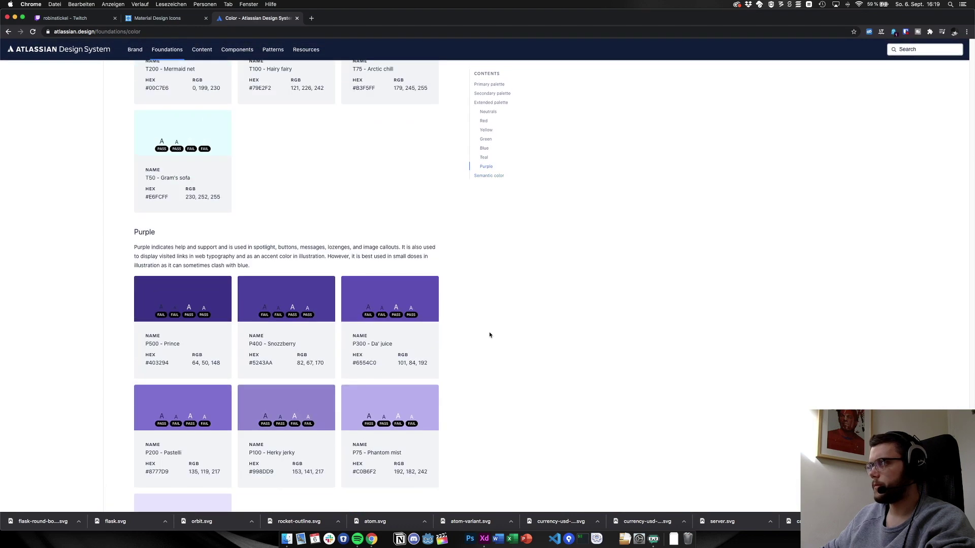
Copy the hex code of B200 - Coogee and set the Main Screen's middle panel fill to #2684FF in Adobe XD
scroll(490, 335, up, 10)
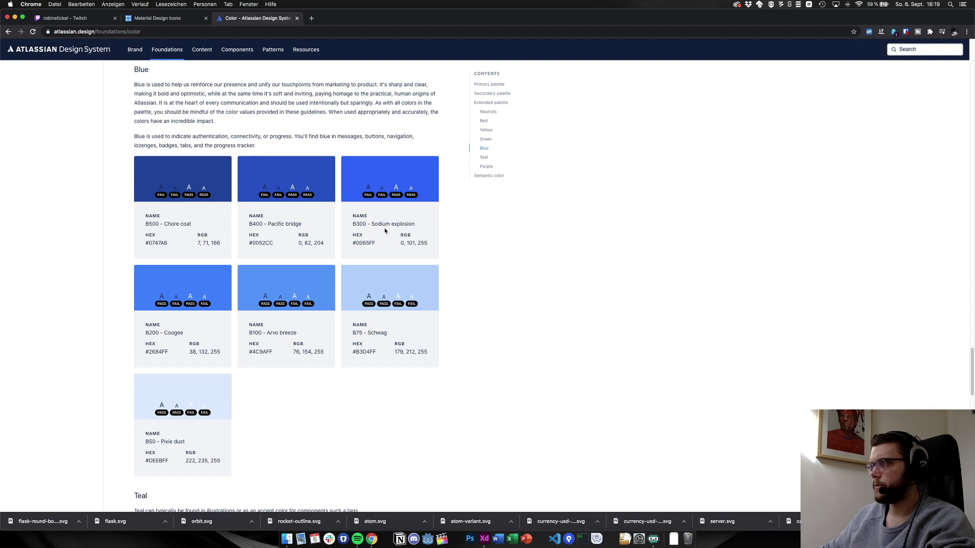
triple_click(155, 352)
key(super+c)
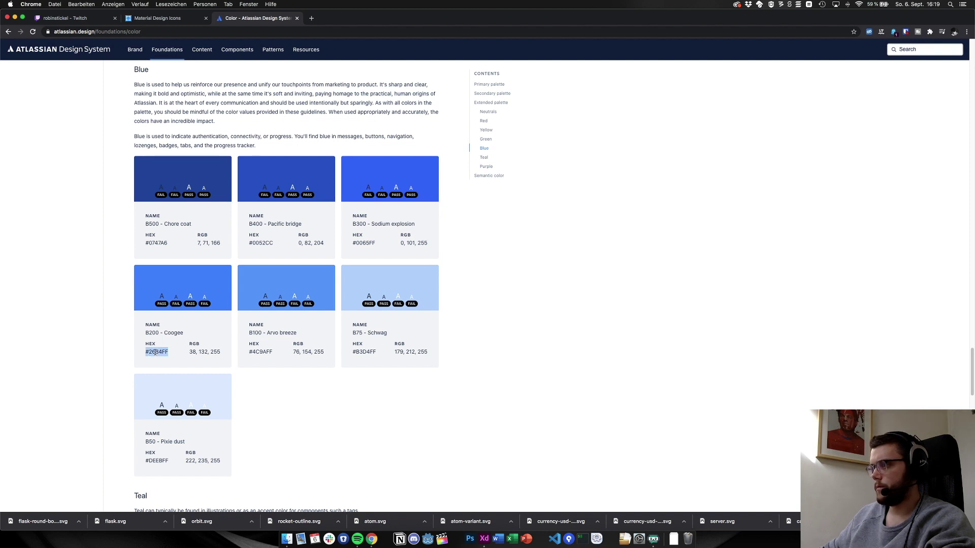
key(super+Tab)
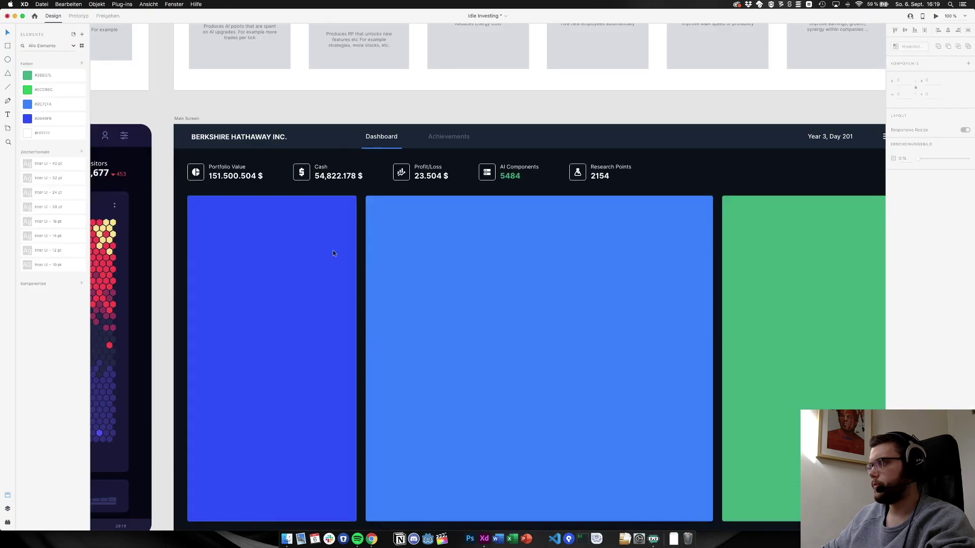
click(512, 269)
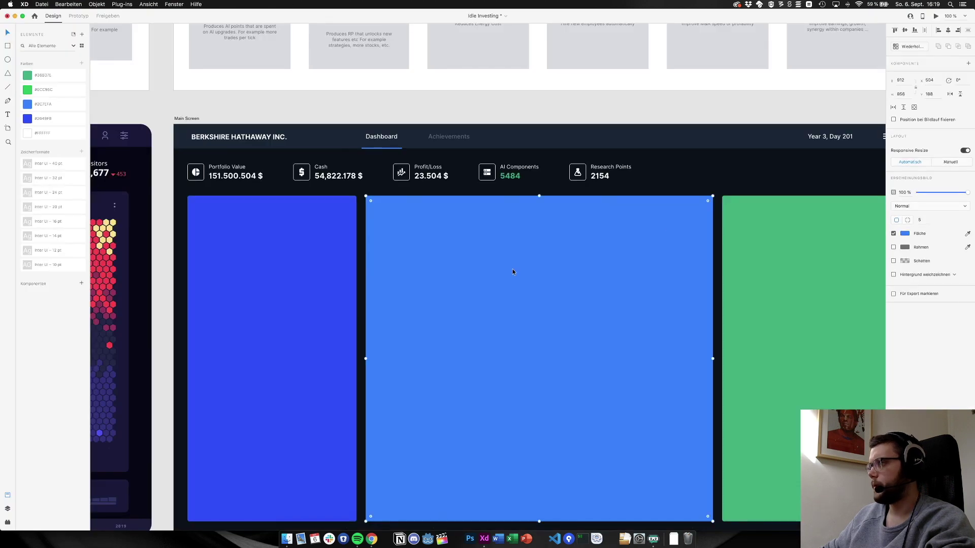
click(905, 234)
key(super+v)
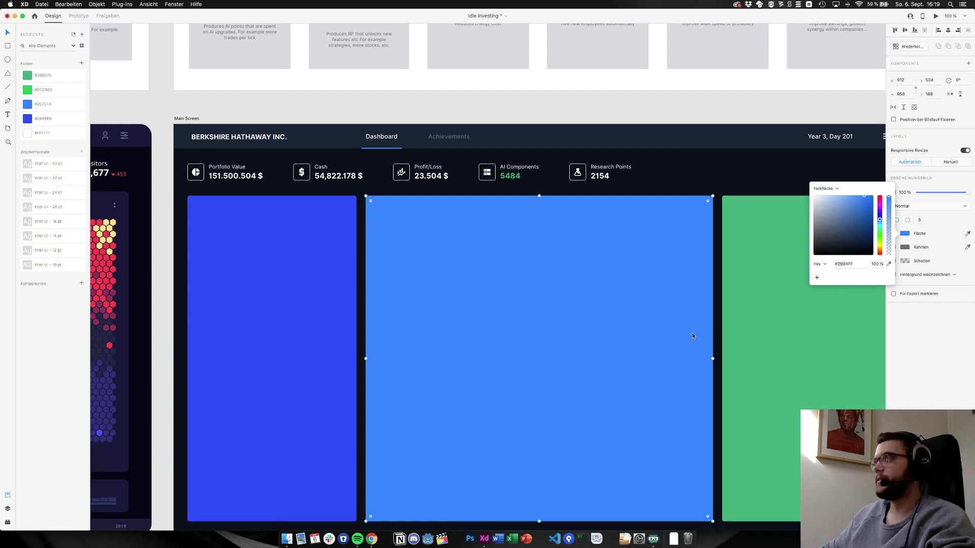
click(452, 107)
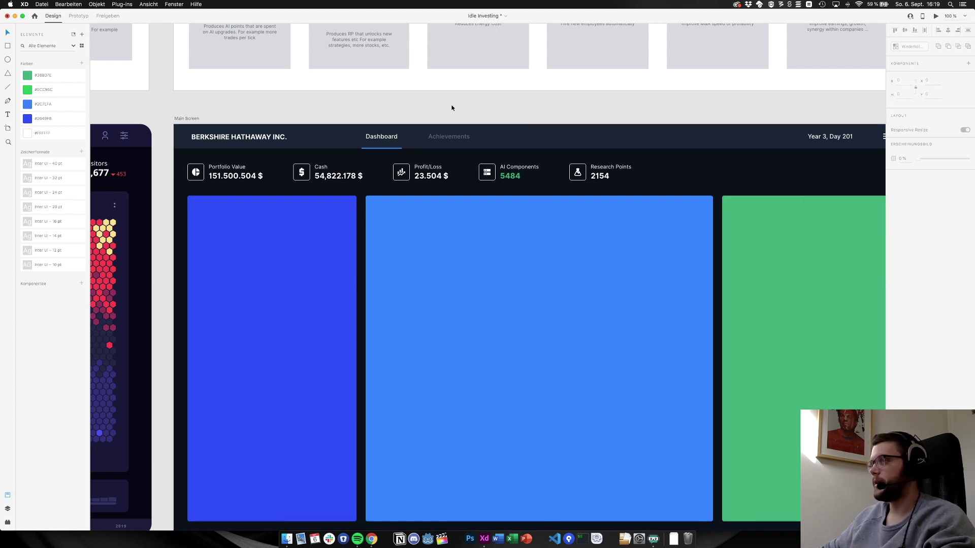
Delete the old lighter blue from the document's saved colours and add the middle panel's fill #2684FF
click(498, 267)
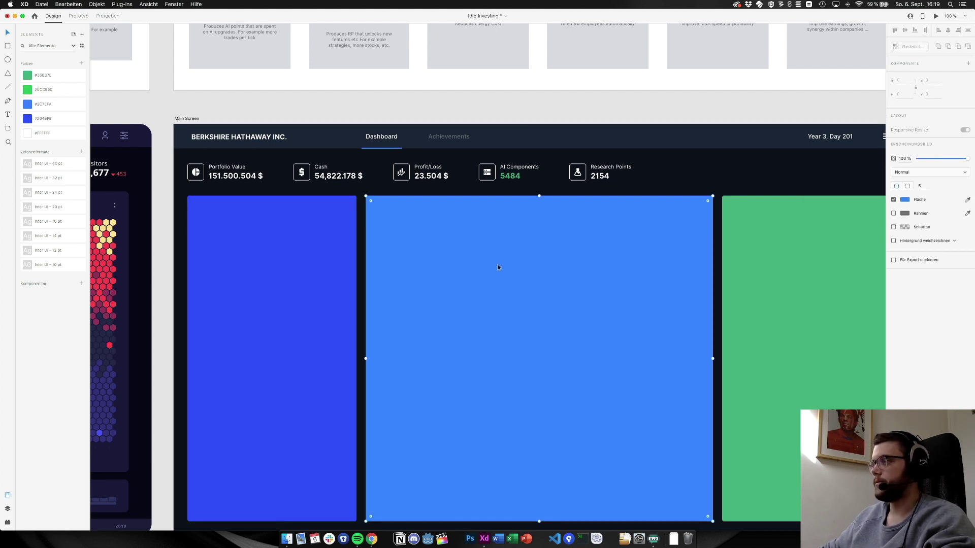
right_click(70, 106)
click(87, 108)
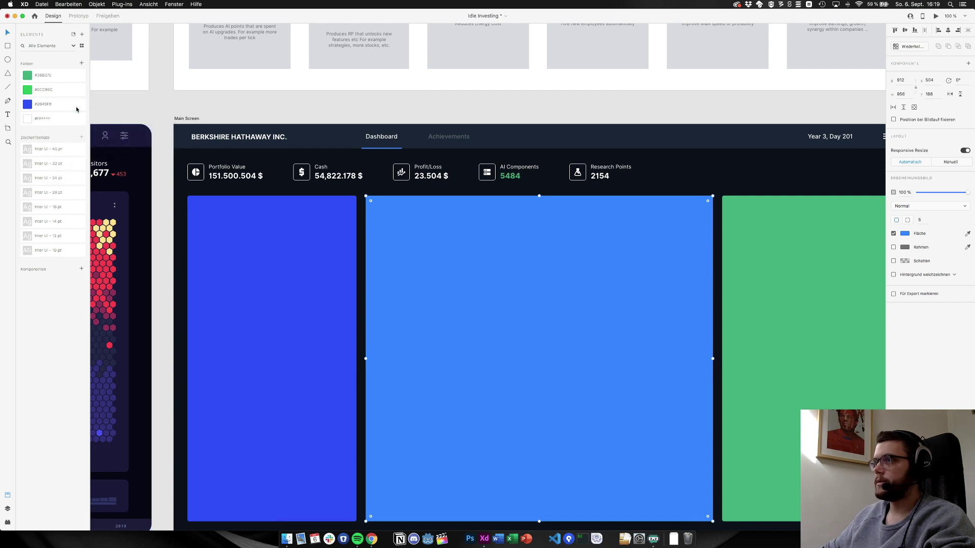
click(81, 63)
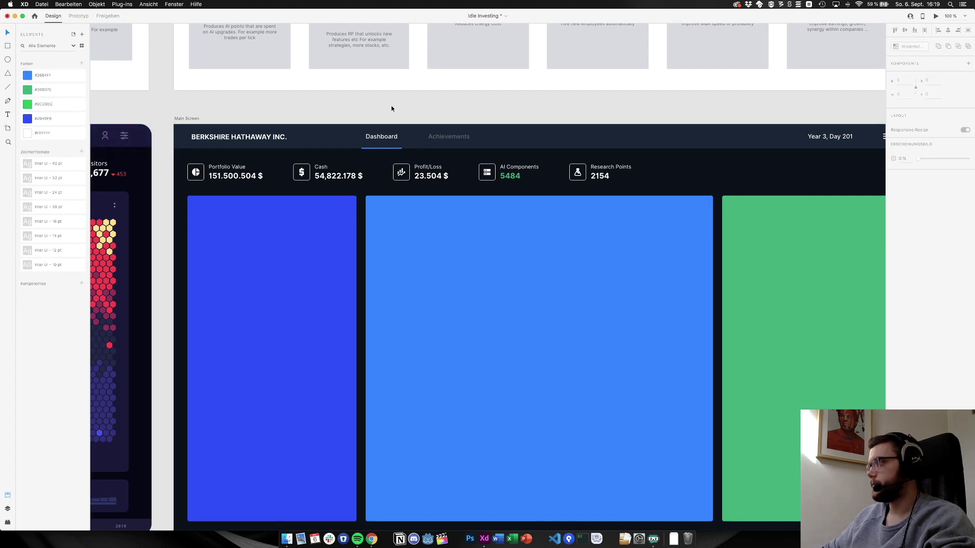
Copy the hex code of B300 - Sodium explosion in Chrome and set the Main Screen's left panel fill to #0065FF in Adobe XD
key(super+Tab)
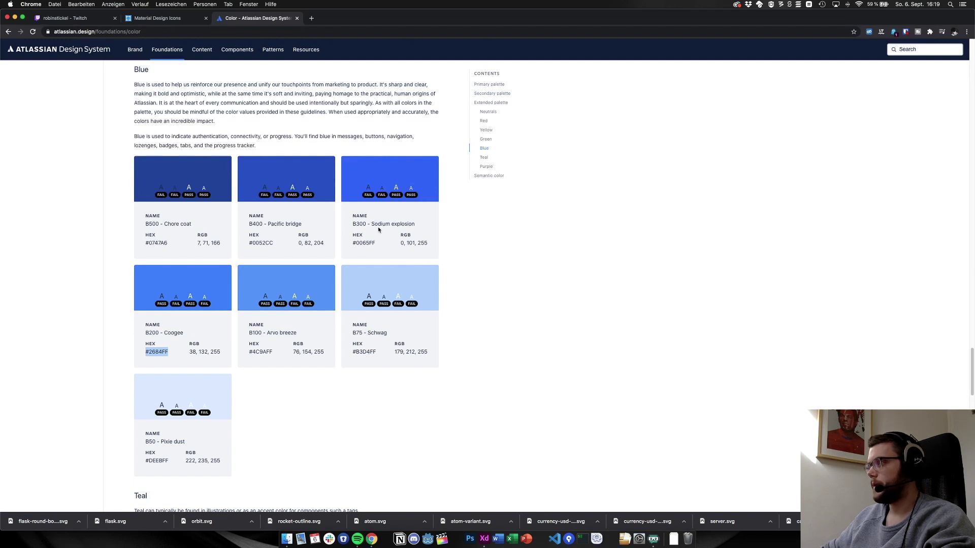
double_click(364, 242)
click(353, 244)
drag(375, 243, 356, 242)
key(super+c)
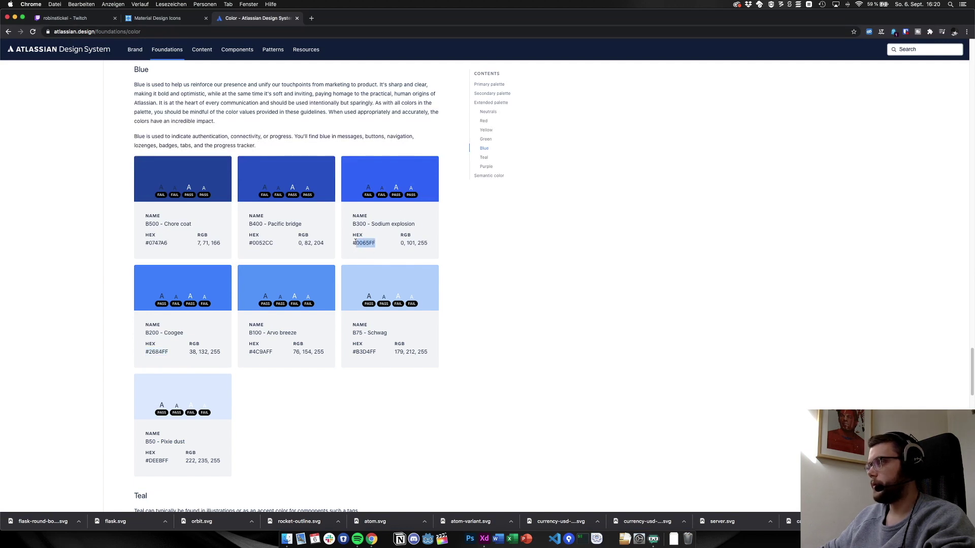
key(super+Tab)
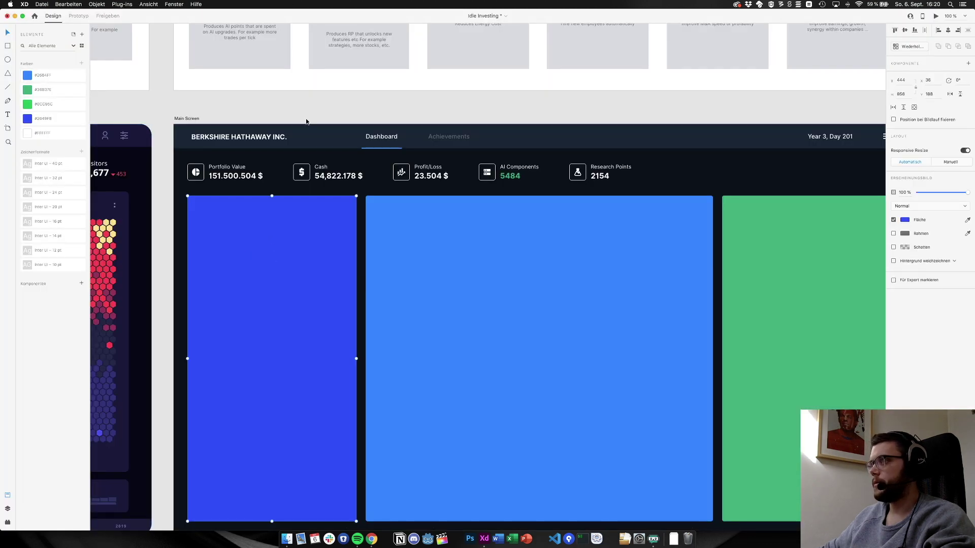
click(905, 219)
key(super+v)
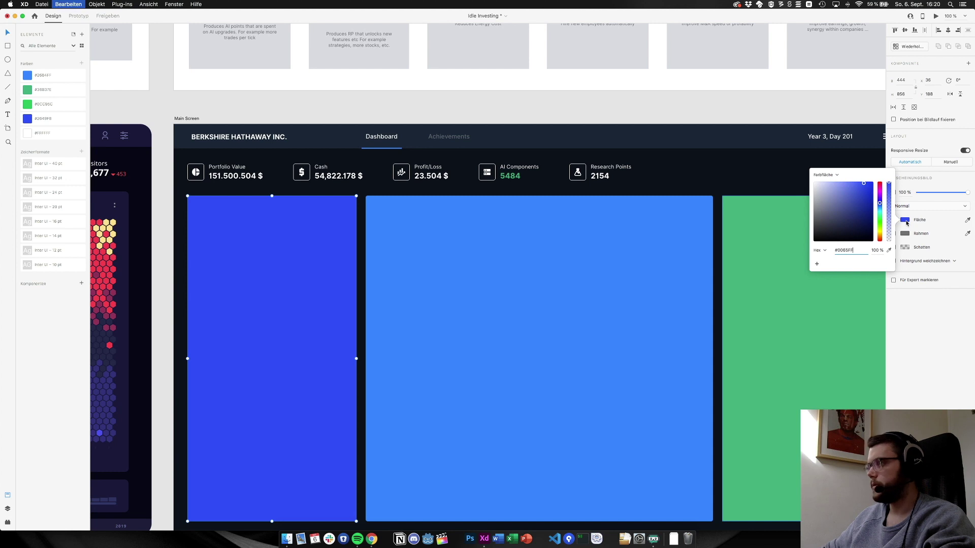
key(Return)
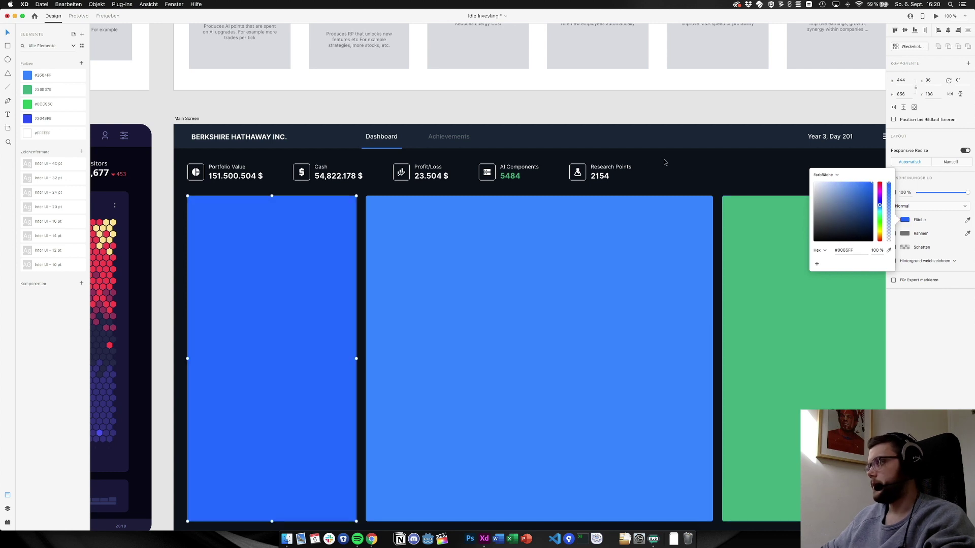
click(628, 114)
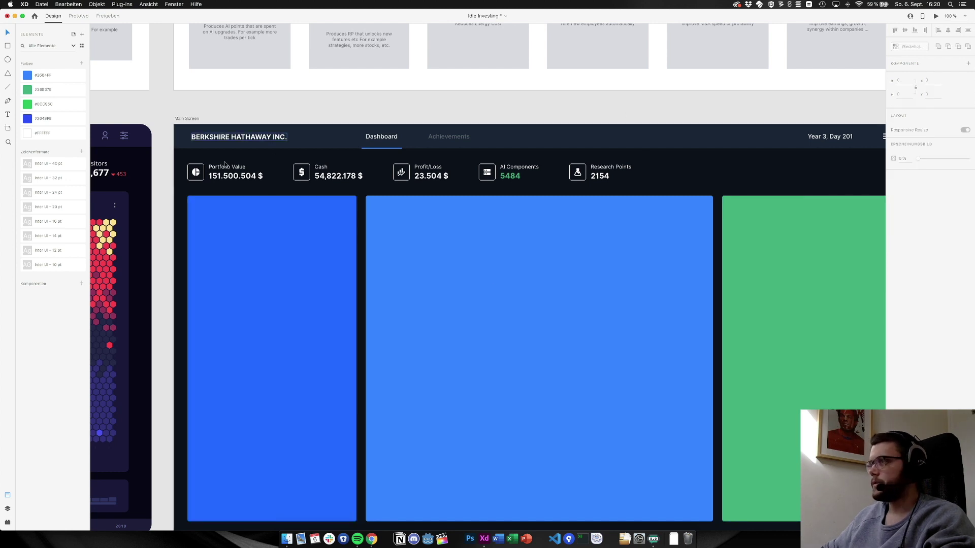
Add the left panel's fill #0065FF to the document's saved colours and apply the old saved indigo blue to the panel
click(309, 316)
click(81, 63)
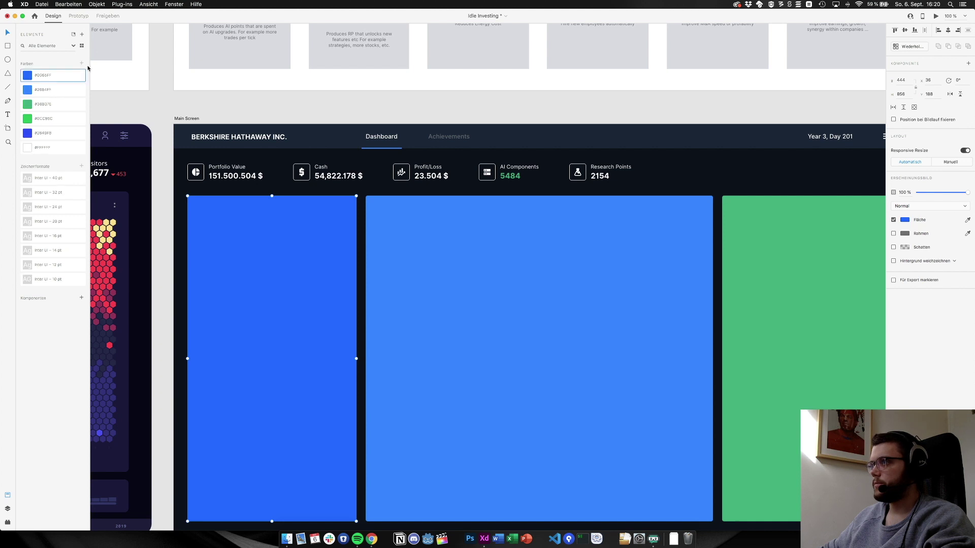
click(50, 133)
Copy the hex code of B400 - Pacific bridge in Chrome and set the Main Screen's left panel fill to #0052CC in Adobe XD
key(super+Tab)
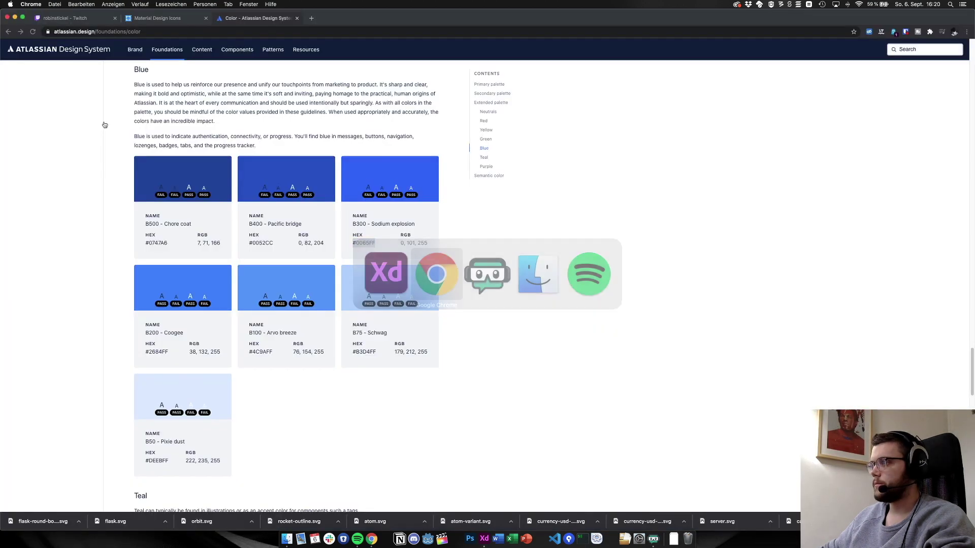
triple_click(260, 243)
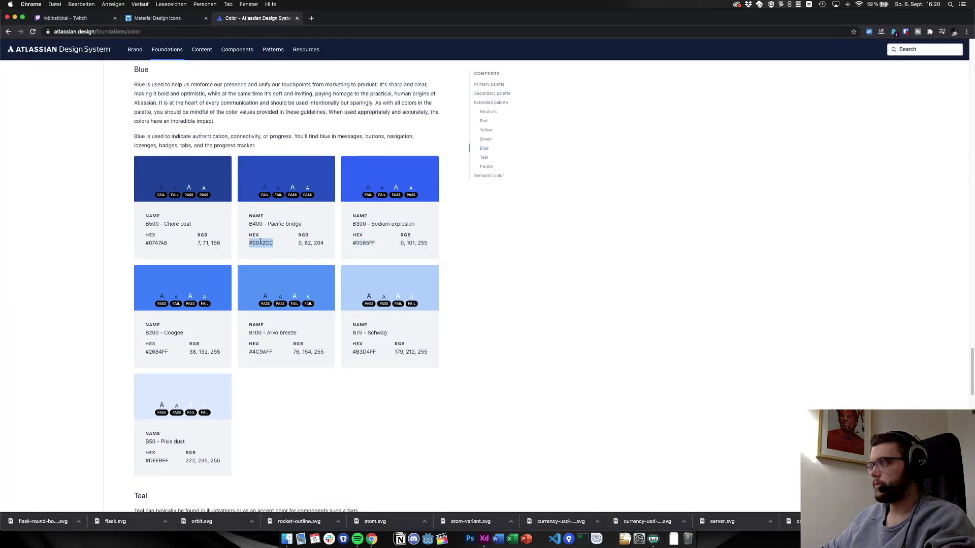
key(super+c)
key(super+Tab)
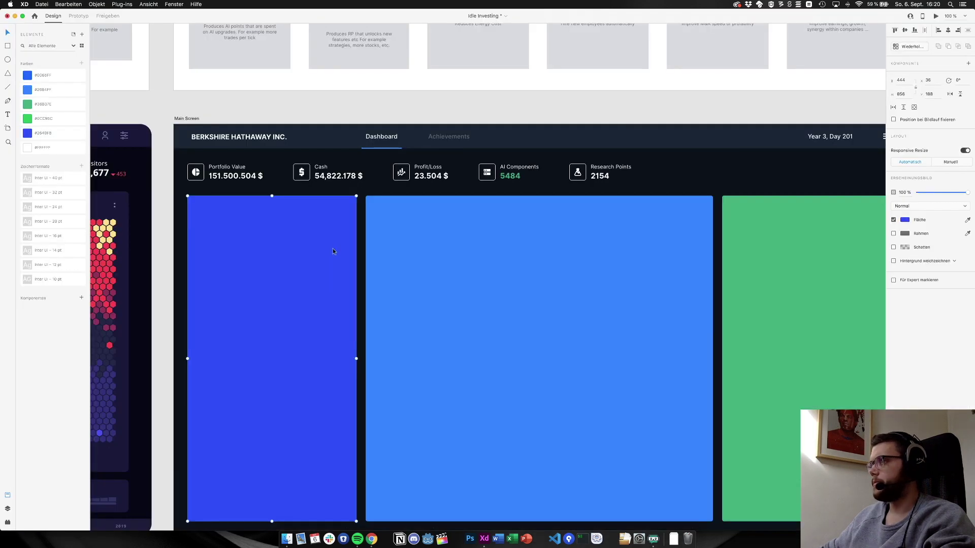
click(905, 221)
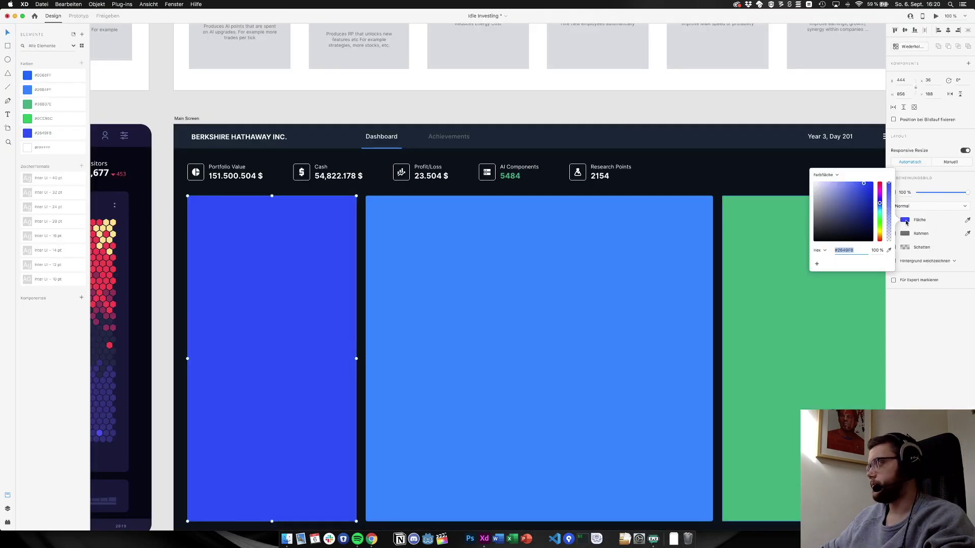
key(super+v)
key(Return)
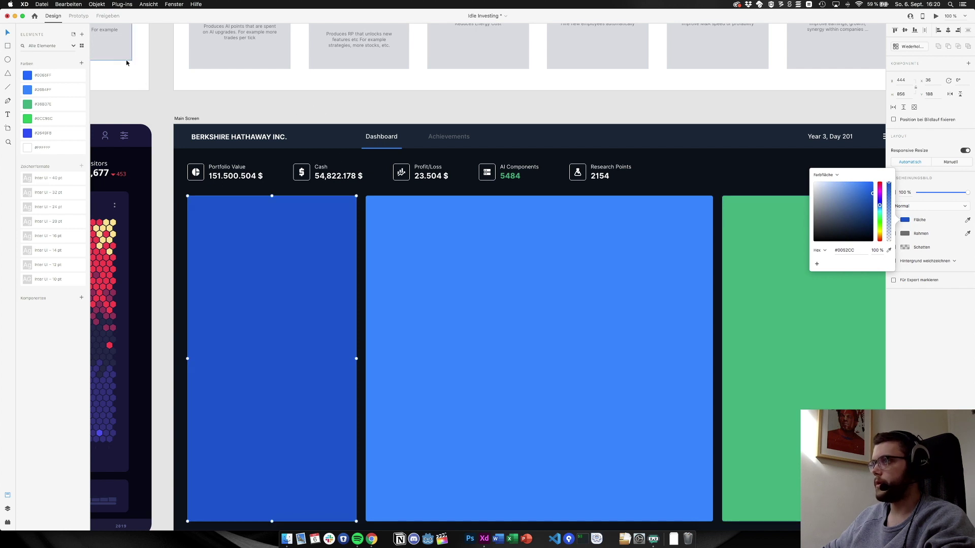
Add the left panel's fill #0052CC to the document's saved colours and delete the old indigo blue from them
click(82, 63)
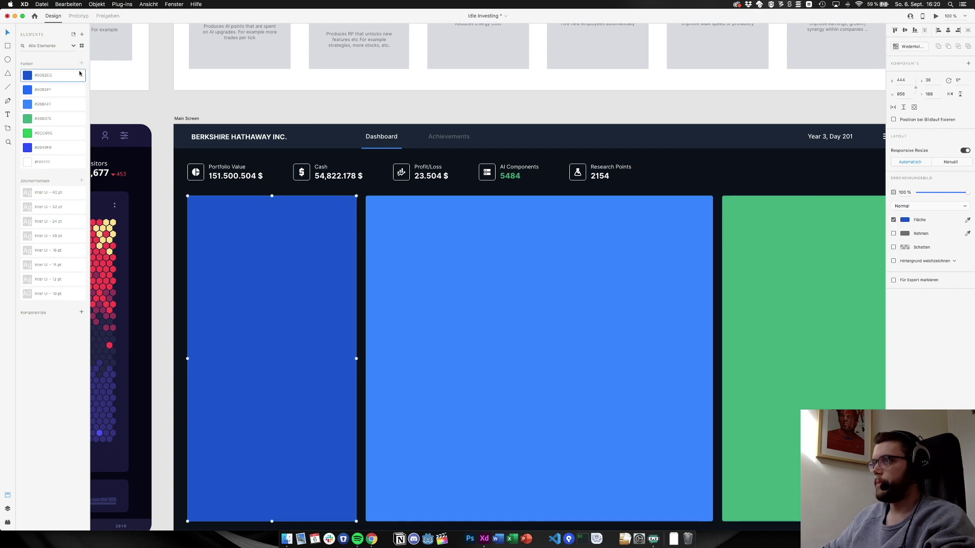
right_click(45, 148)
click(66, 172)
click(240, 111)
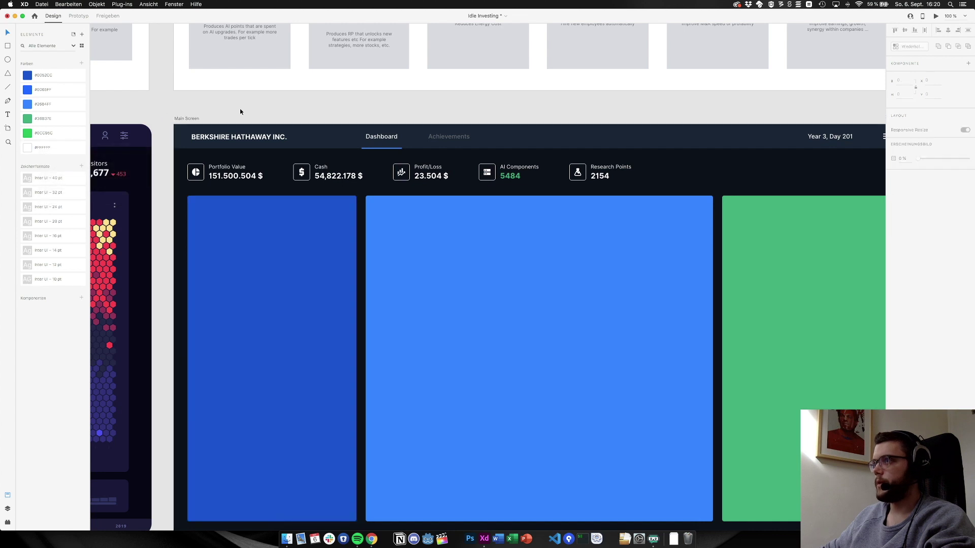
Fill the Main Screen's middle panel with B100 - Arvo breeze, #4C9AFF, copied from Chrome, and save the colour in Adobe XD's document colours
click(325, 234)
click(462, 309)
scroll(599, 298, right, 2)
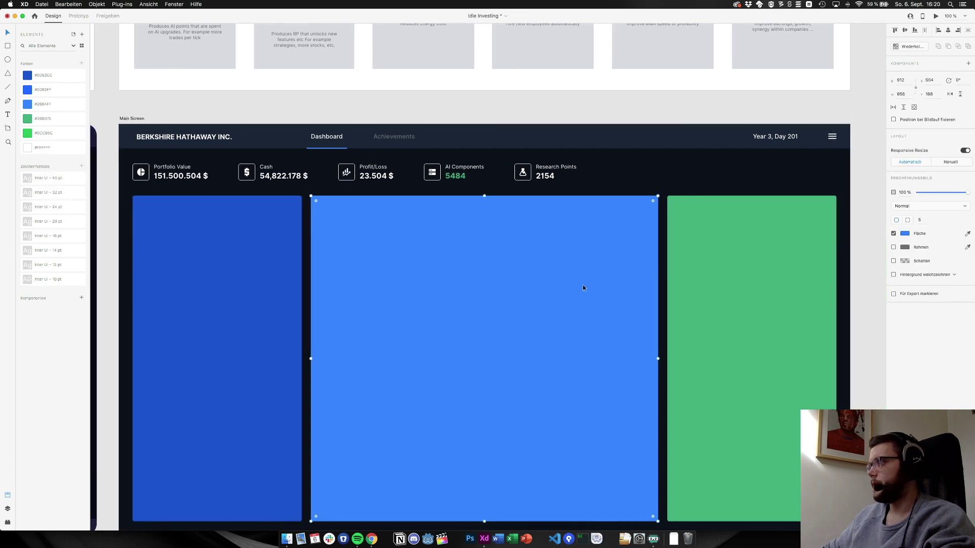
key(super+Tab)
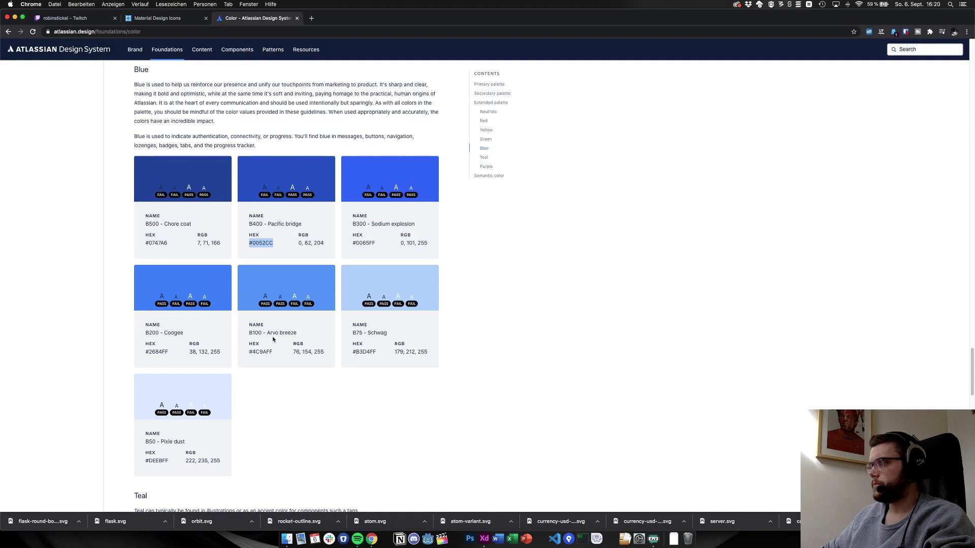
drag(273, 351, 250, 352)
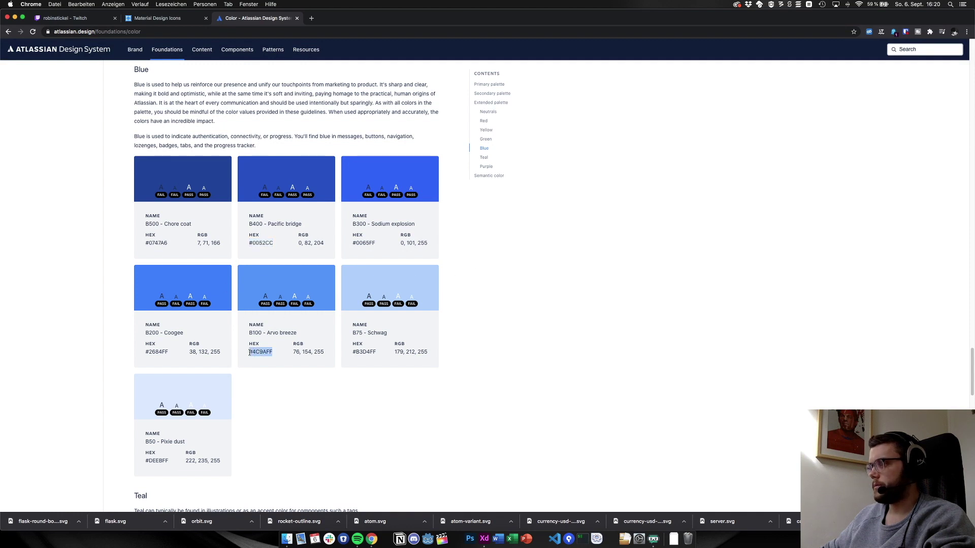
key(super+Tab)
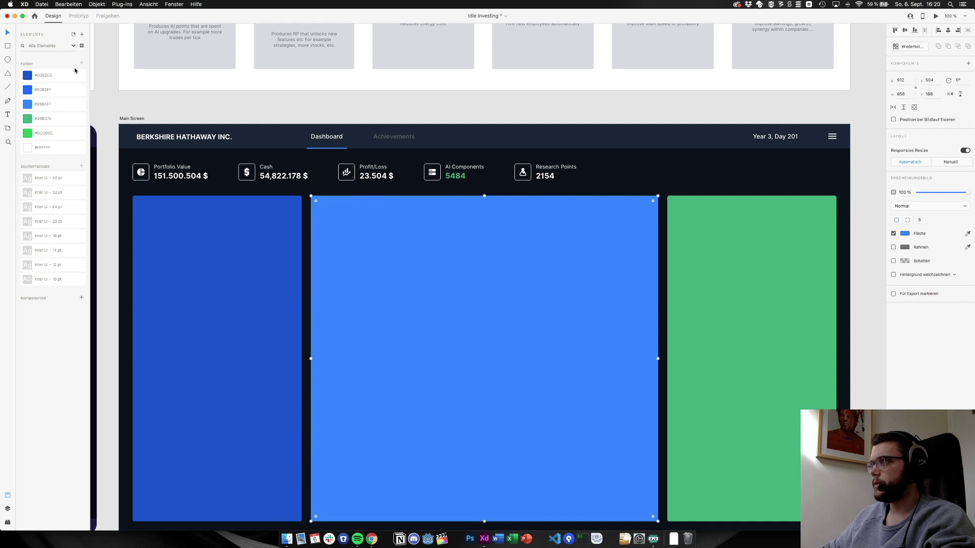
click(904, 233)
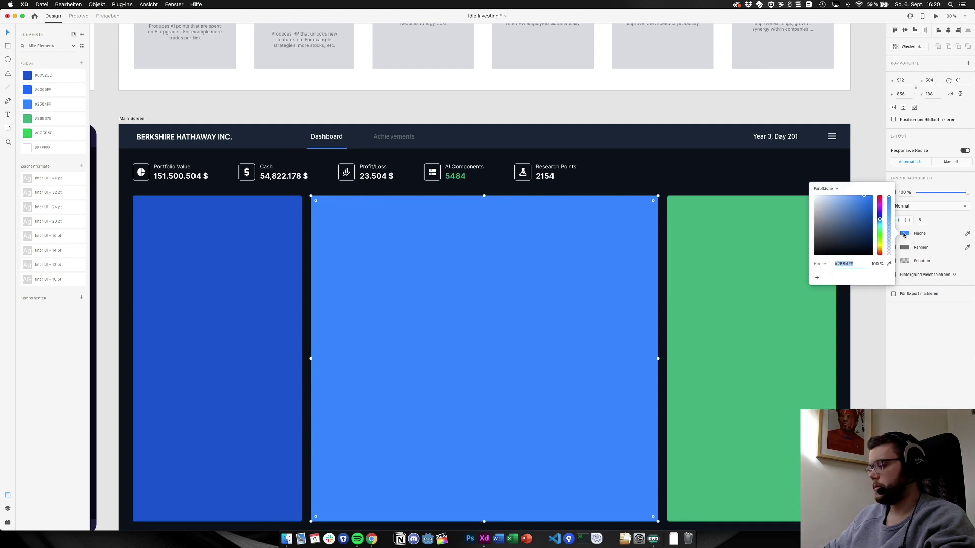
key(super+v)
key(Return)
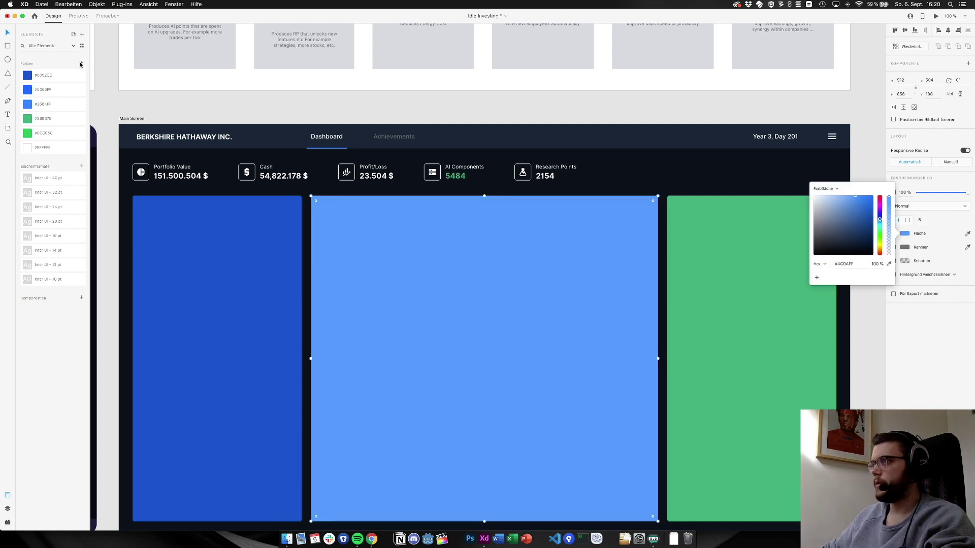
click(80, 65)
Fill the middle panel with B75 - Schwag, #B3D4FF, copied from Chrome, and add it to the saved colours in Adobe XD
key(super+Tab)
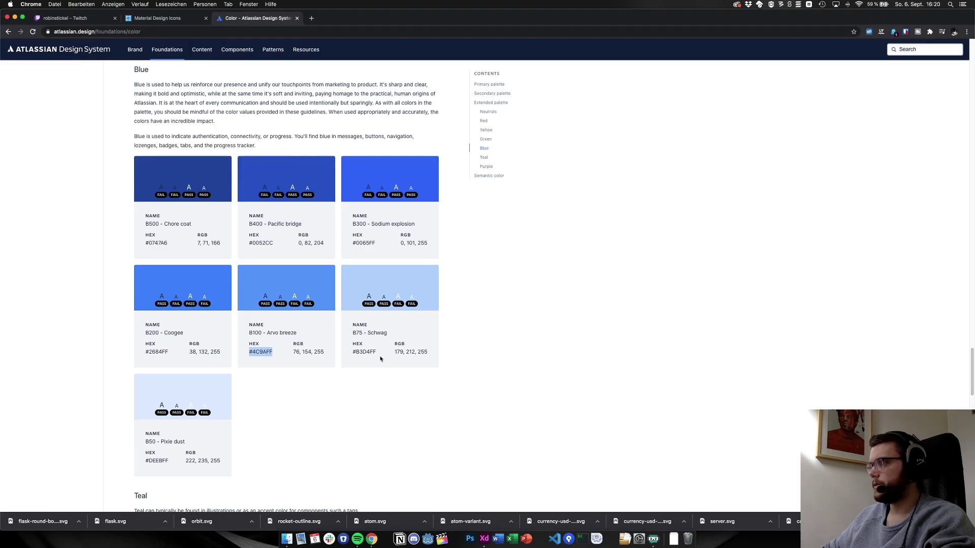
double_click(364, 352)
key(super+c)
key(super+Tab)
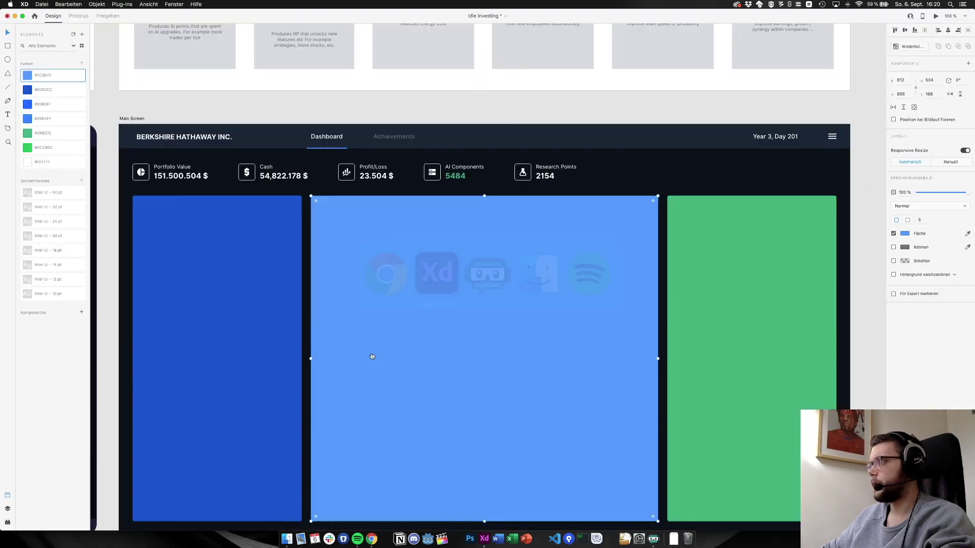
click(904, 233)
key(super+v)
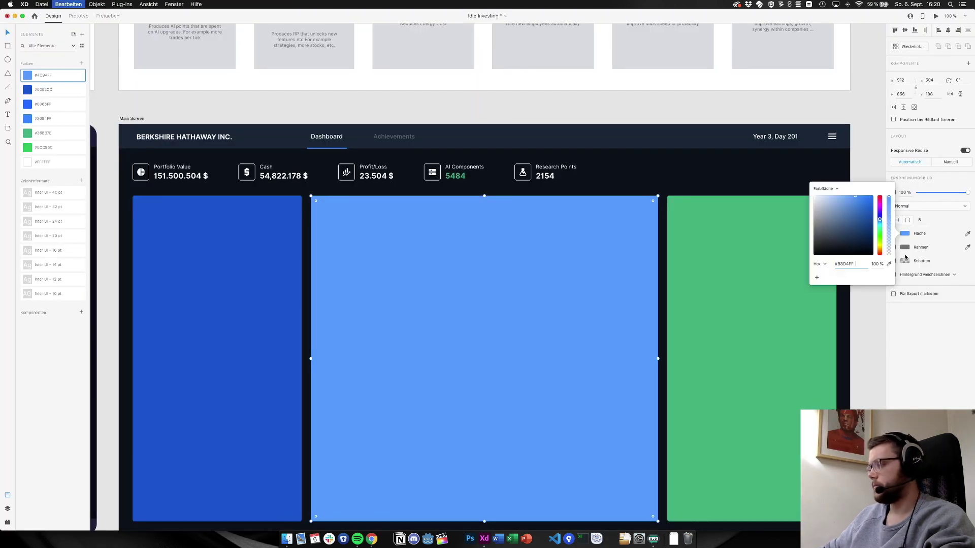
click(472, 268)
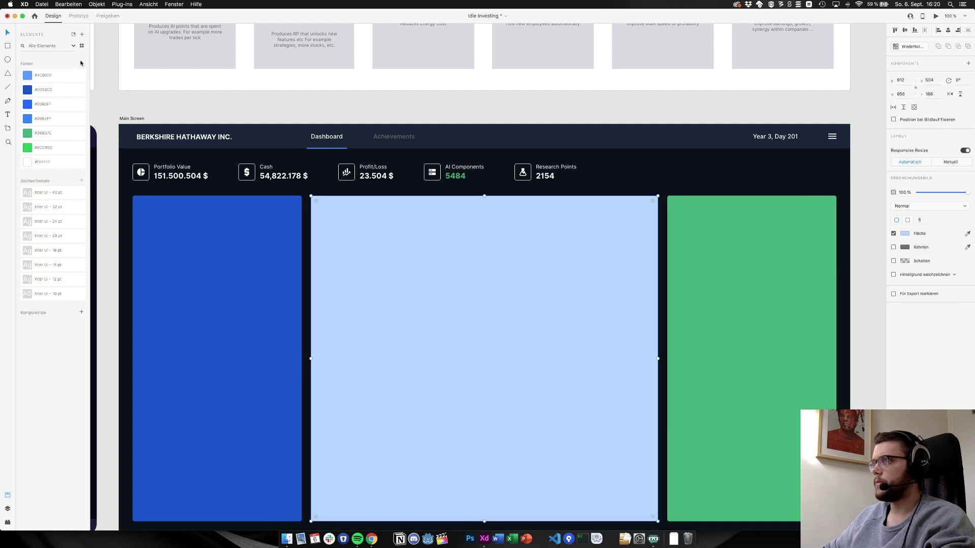
click(224, 111)
Take the hex code of B50 - Pixie dust from Chrome, set the middle panel's fill to #DEEBFF in Adobe XD and save that colour
key(super+Tab)
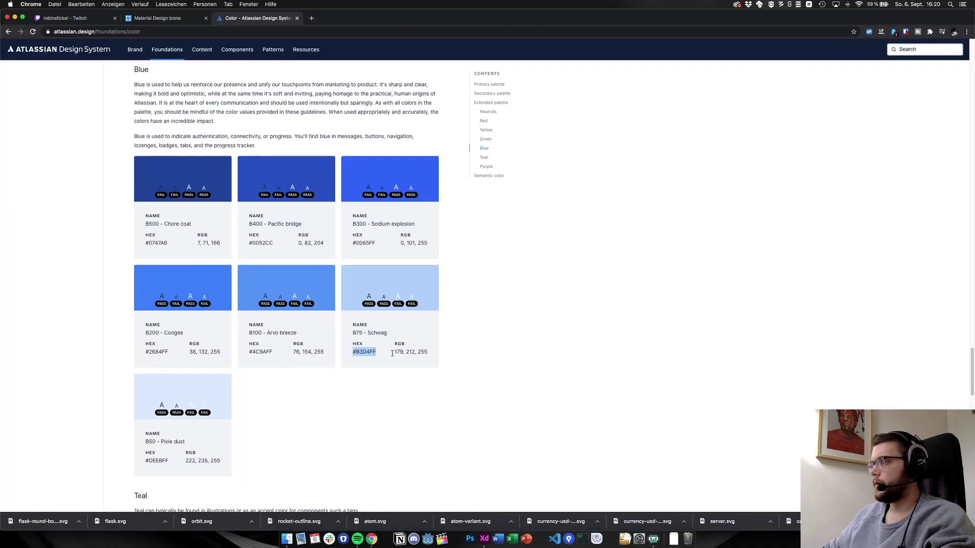
triple_click(160, 460)
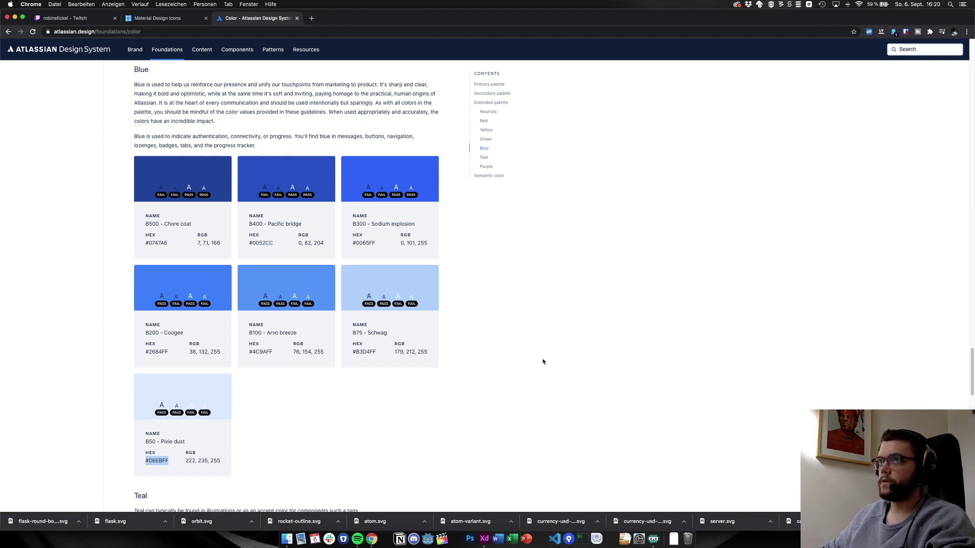
key(super+Tab)
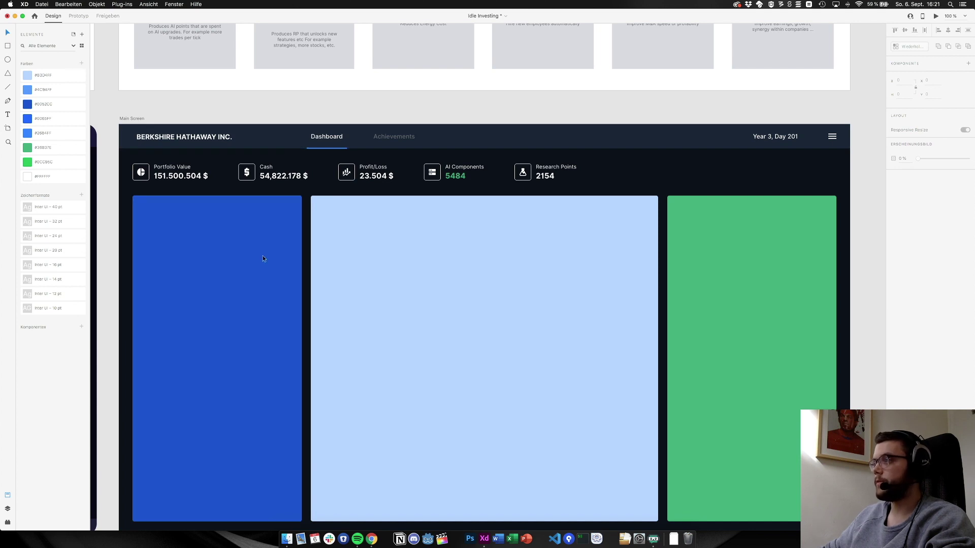
click(429, 279)
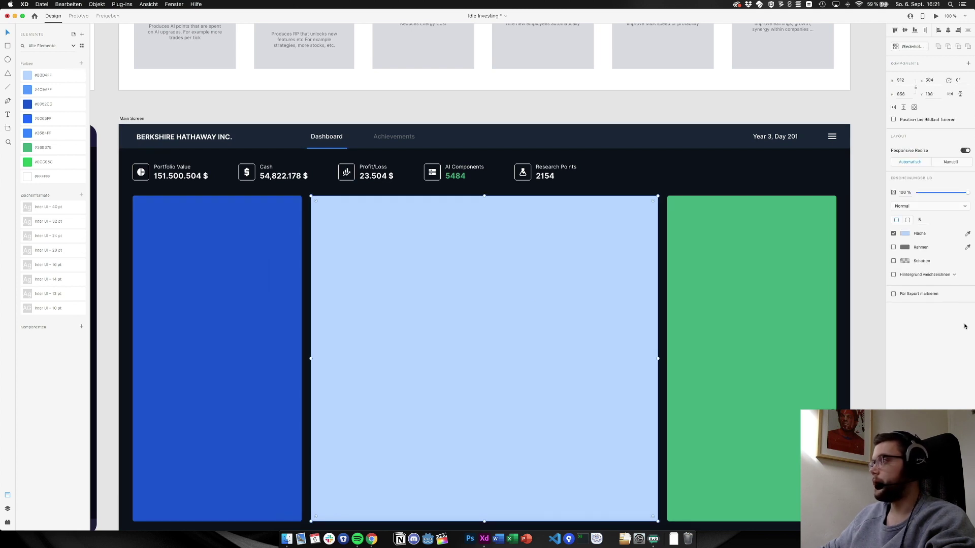
click(904, 234)
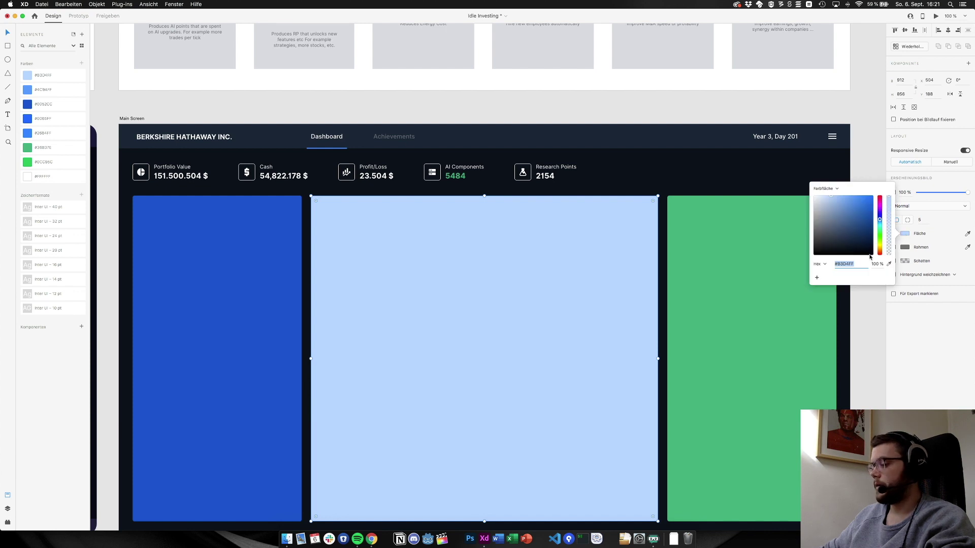
text(DEEBFF)
key(Return)
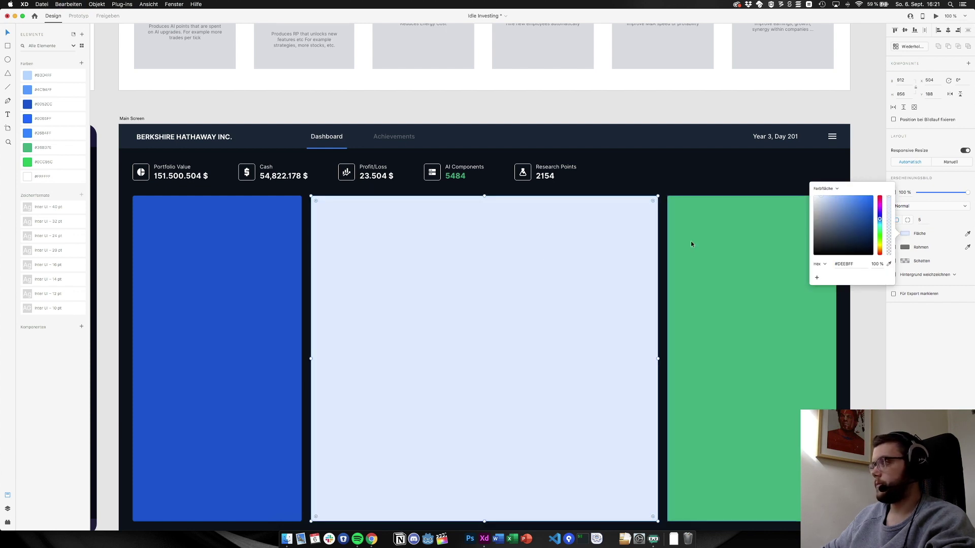
click(82, 64)
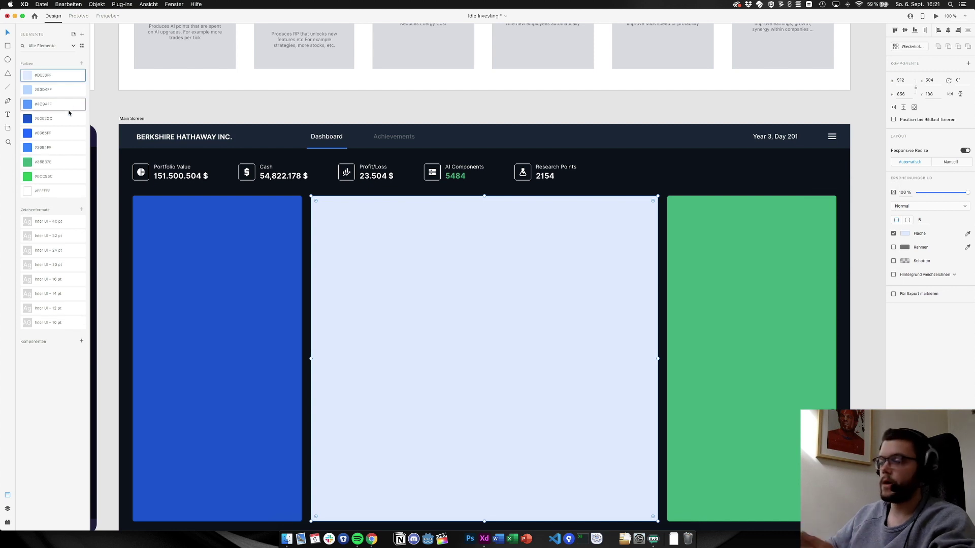
click(246, 113)
Fill the left panel with B500 - Chore coat, #0747A6, copied from Chrome, and add it to the document's saved colours in Adobe XD
key(super+Tab)
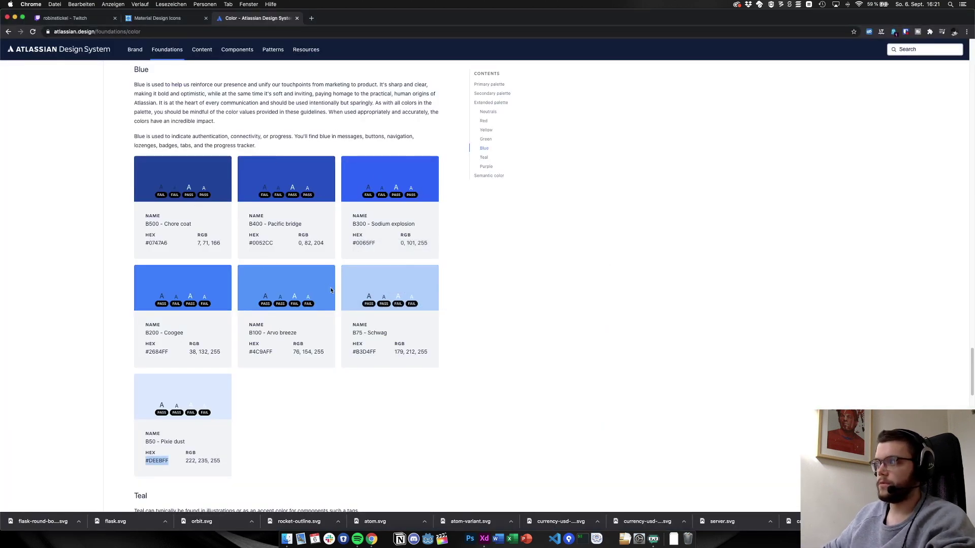
key(super+Tab)
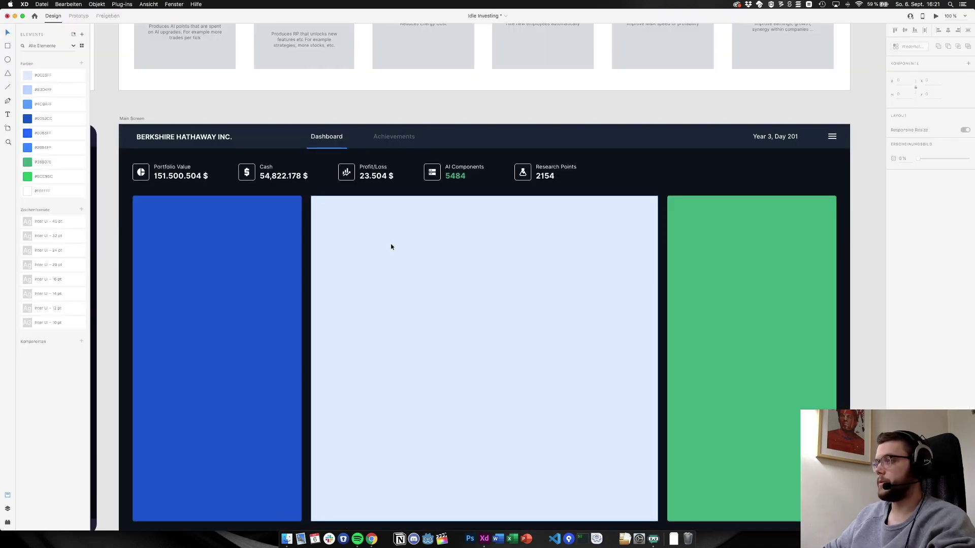
key(super+Tab)
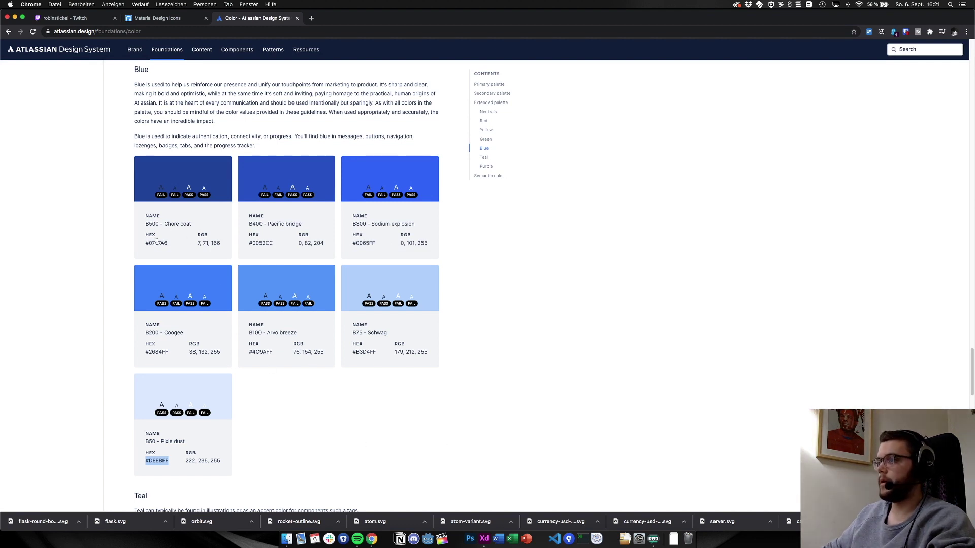
drag(168, 243, 146, 243)
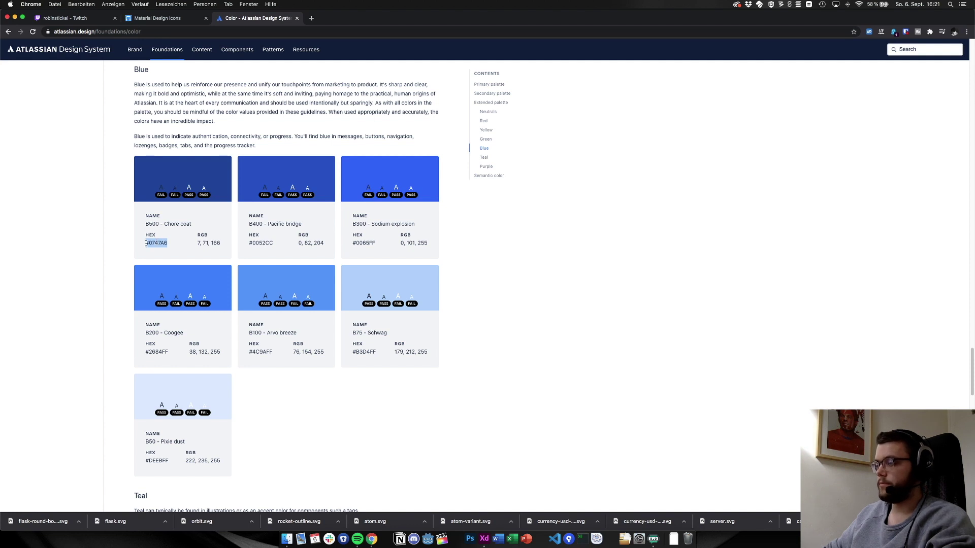
key(super+Tab)
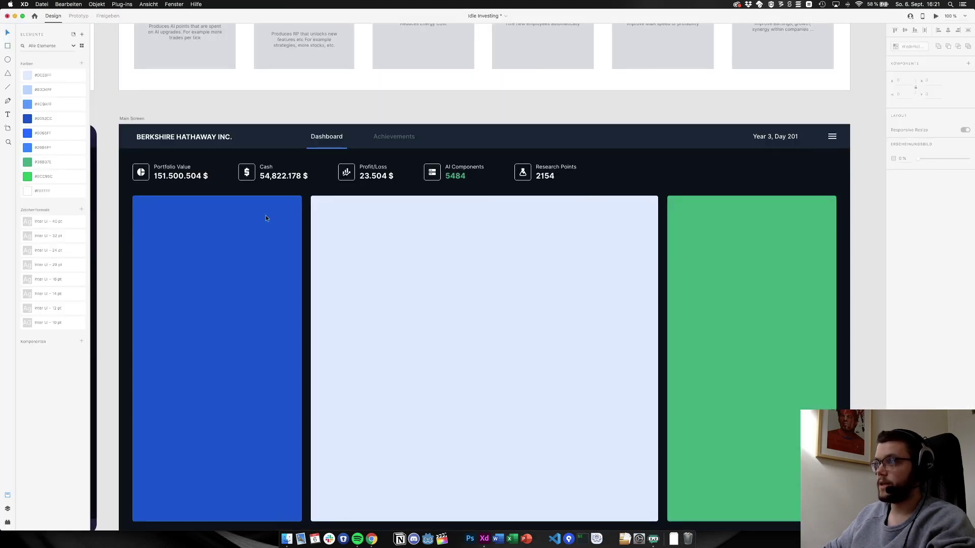
click(264, 215)
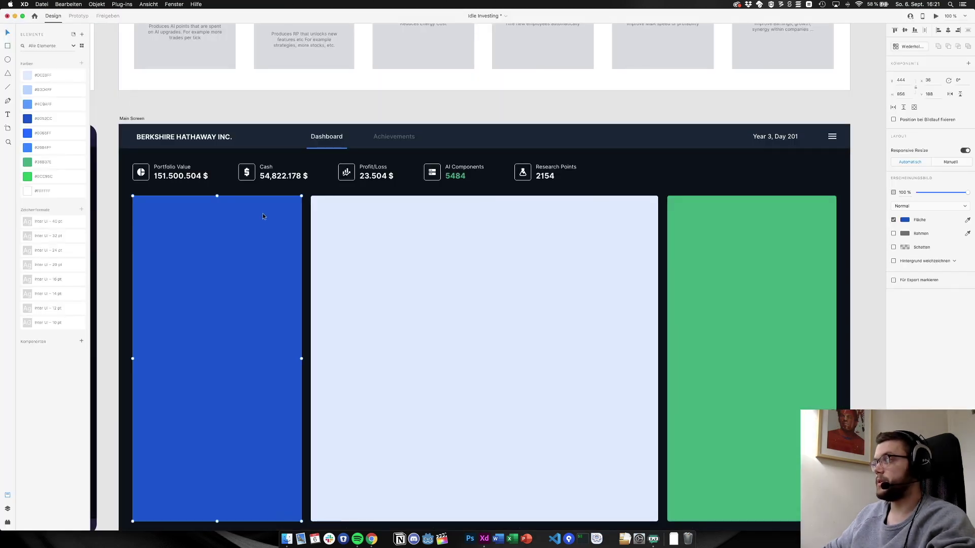
click(906, 220)
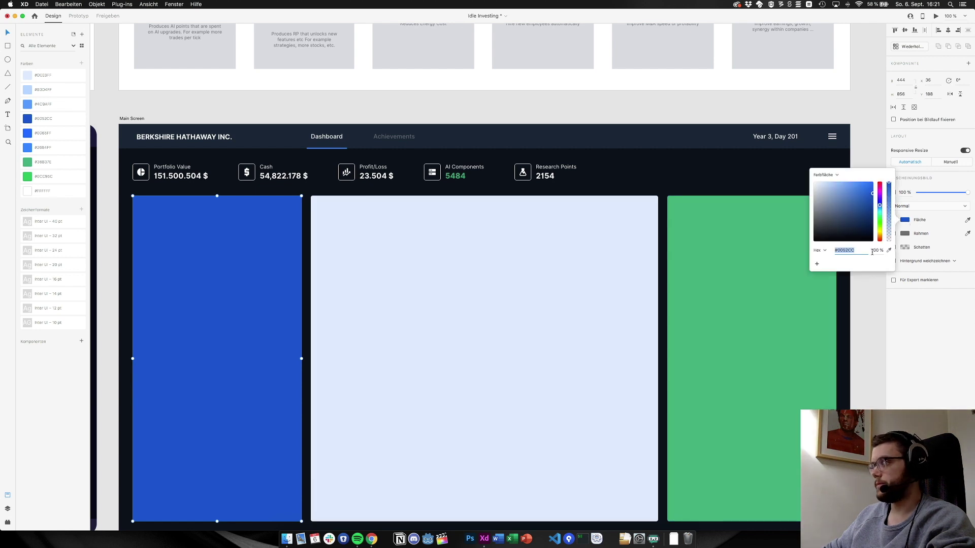
key(super+v)
key(Return)
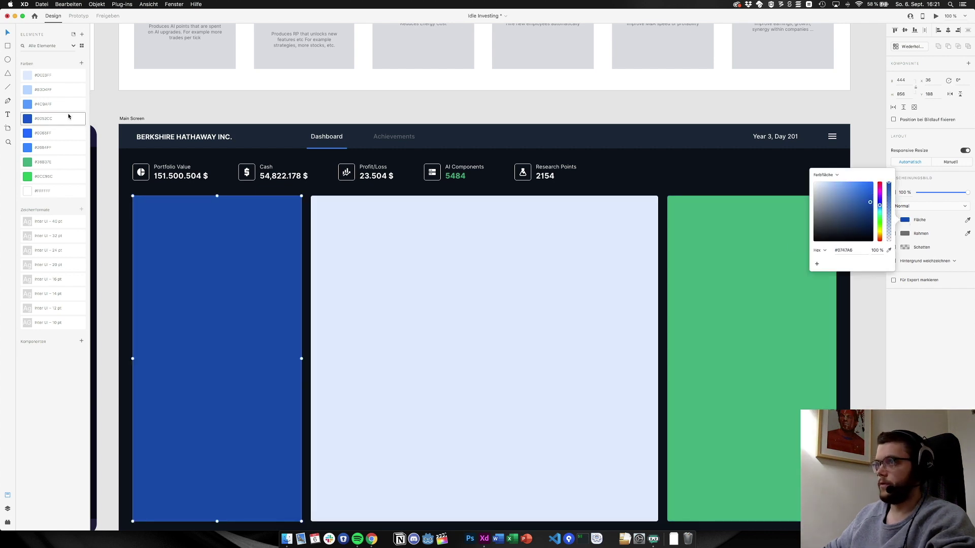
click(81, 63)
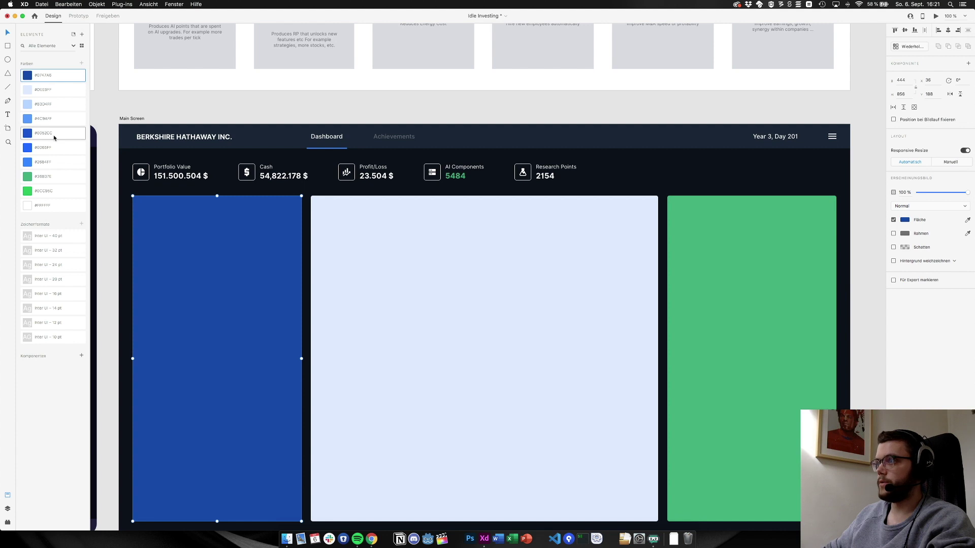
Try the #0052CC fill on the blue panel of the Main Screen, and restore its #0747A6 fill
click(54, 136)
click(52, 77)
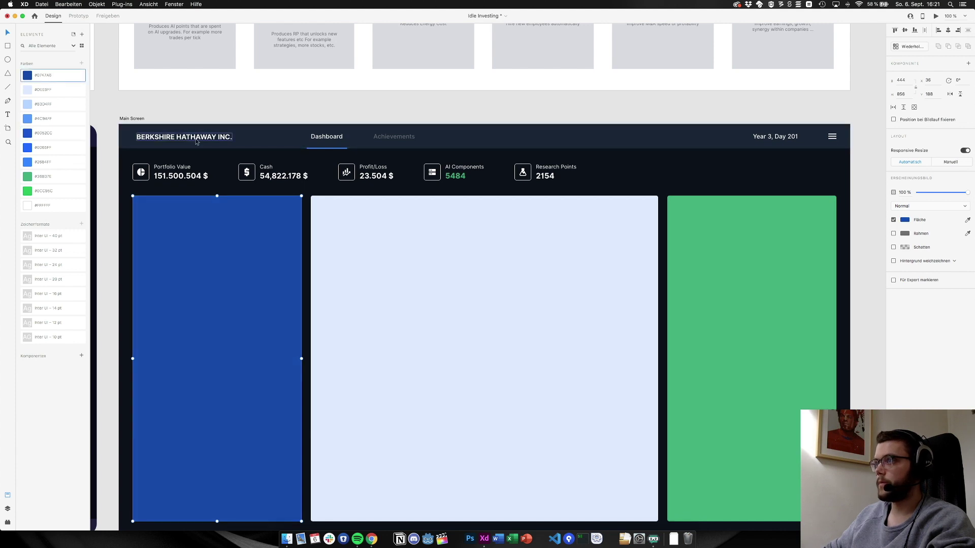
Switch to Chrome and examine the Atlassian color palettes, from blue and semantic colors to green, comparing them with the dashboard mockup
key(super+Tab)
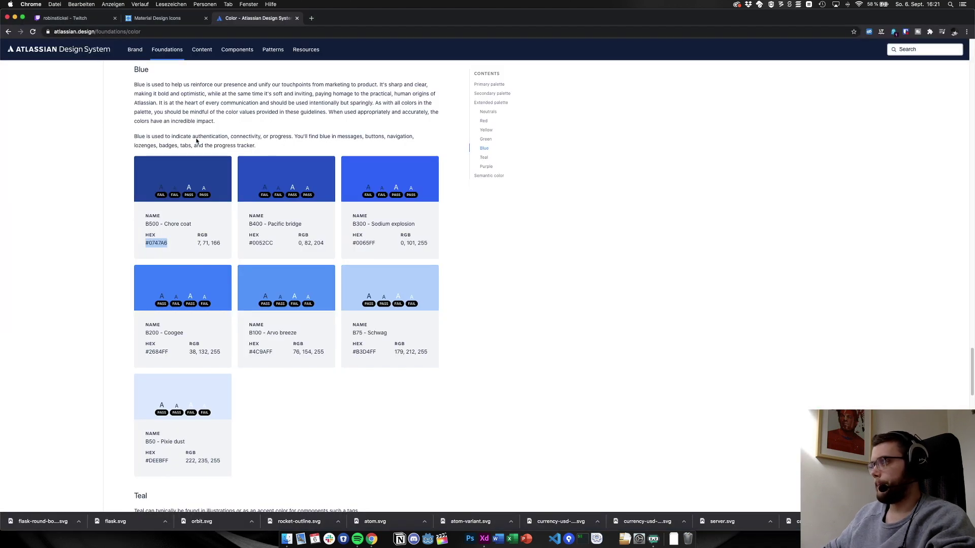
scroll(197, 140, up, 3)
scroll(190, 149, down, 2)
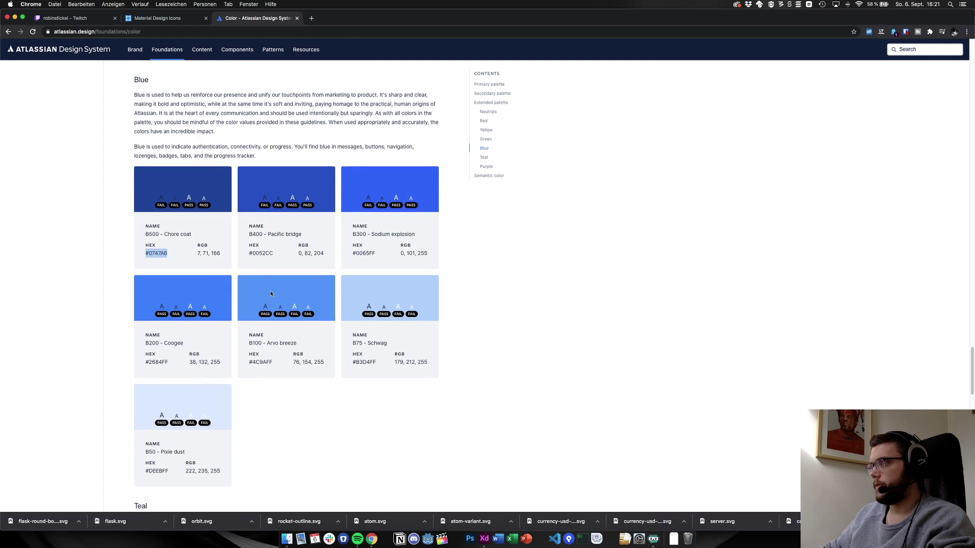
key(super+Tab)
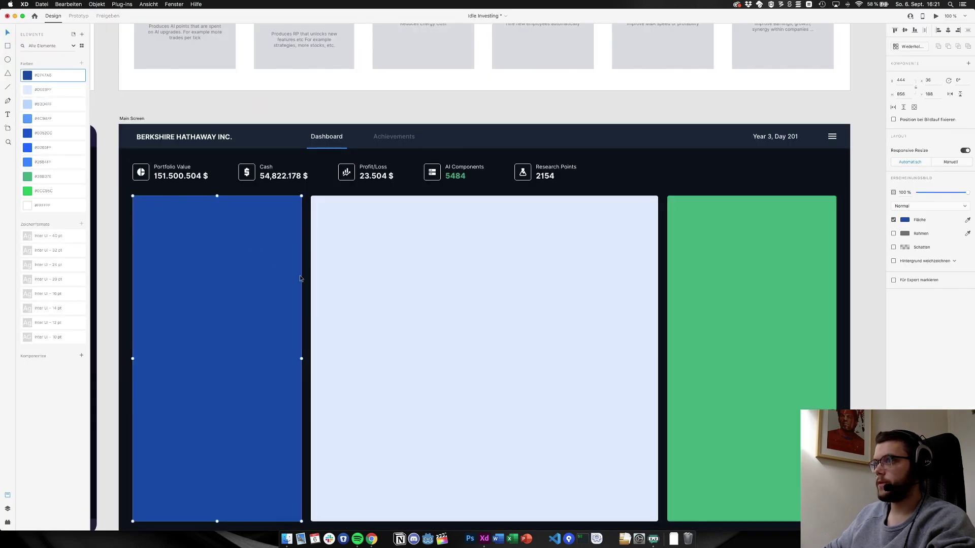
key(super+Tab)
scroll(311, 280, up, 1)
scroll(312, 280, down, 15)
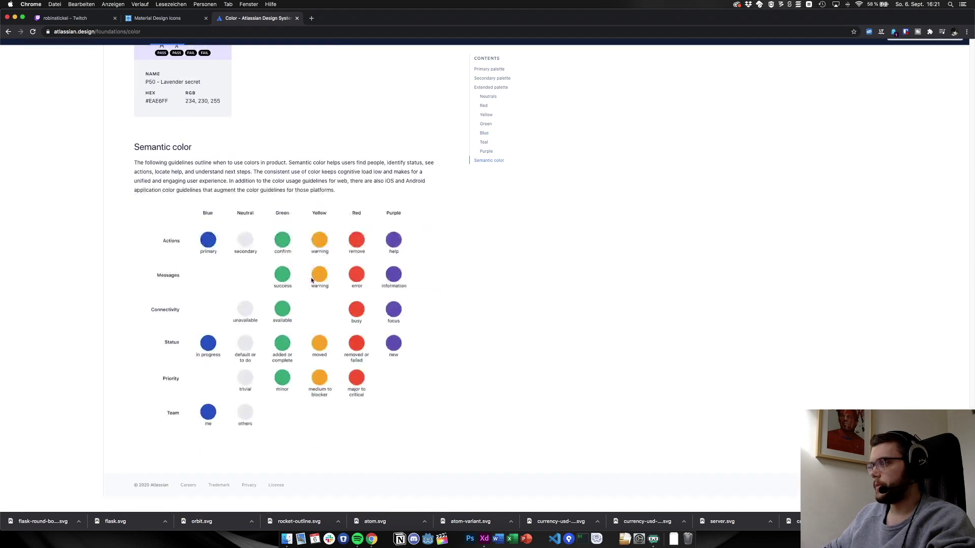
scroll(311, 281, up, 6)
scroll(312, 280, up, 10)
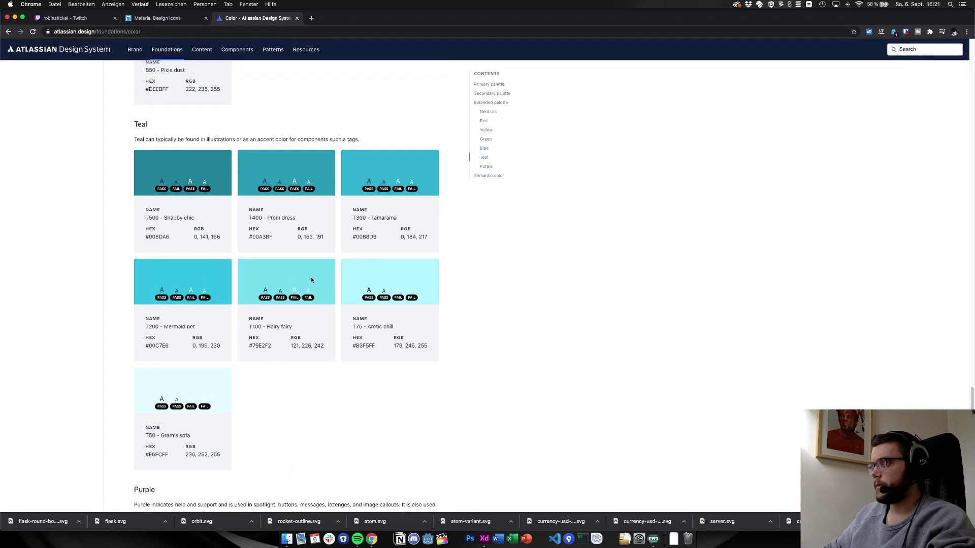
scroll(311, 281, up, 6)
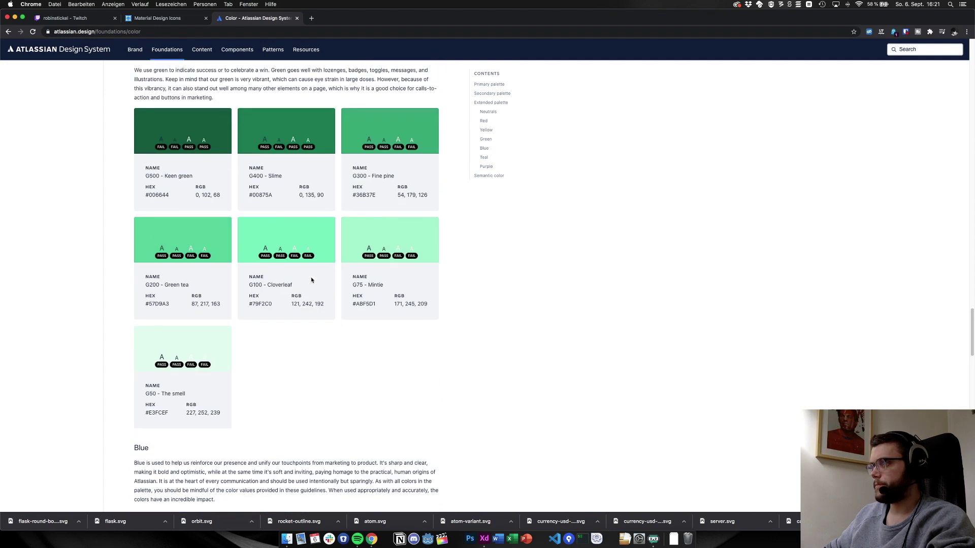
scroll(312, 280, up, 1)
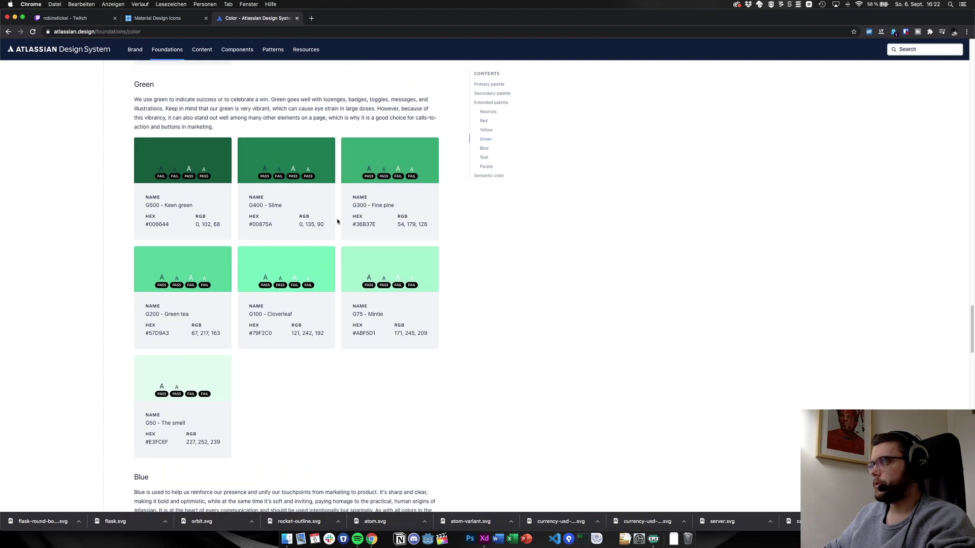
key(super+Tab)
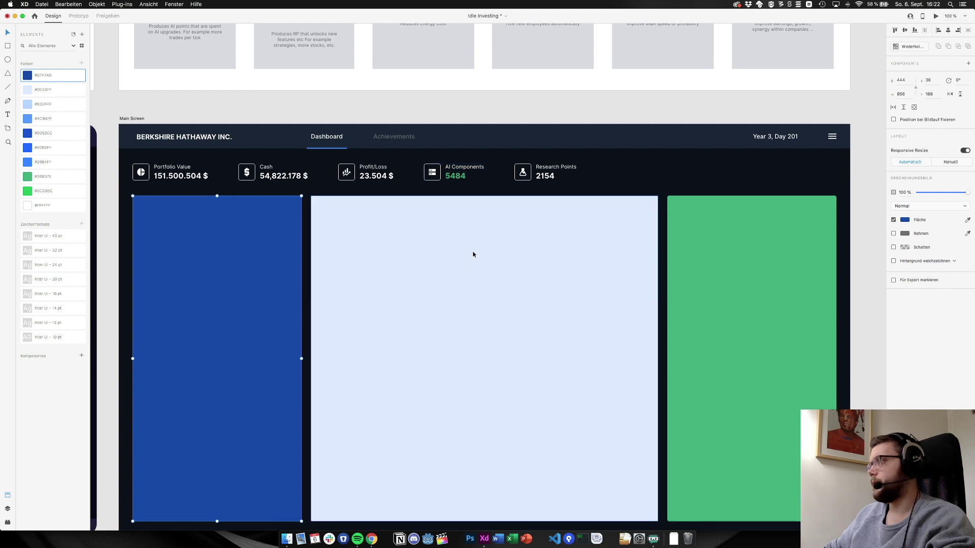
Recolor the AI Components number with the Atlassian G200 Green tea color #57D9A3, copied from the palette page in Chrome
double_click(456, 178)
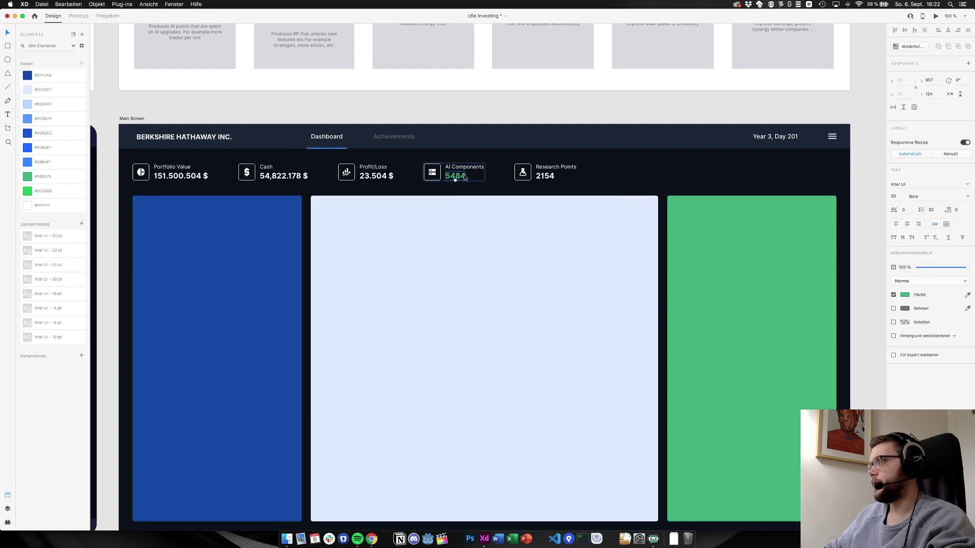
click(51, 177)
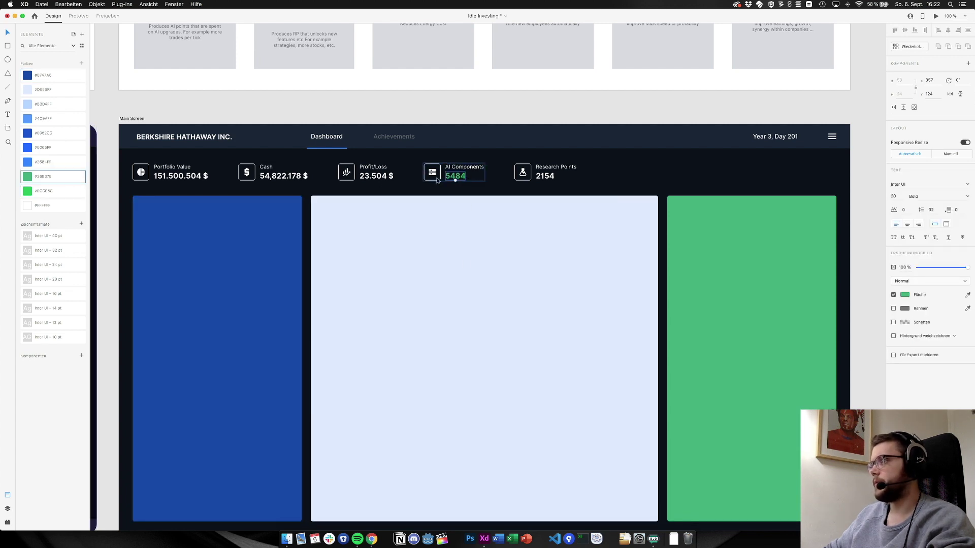
key(super+Tab)
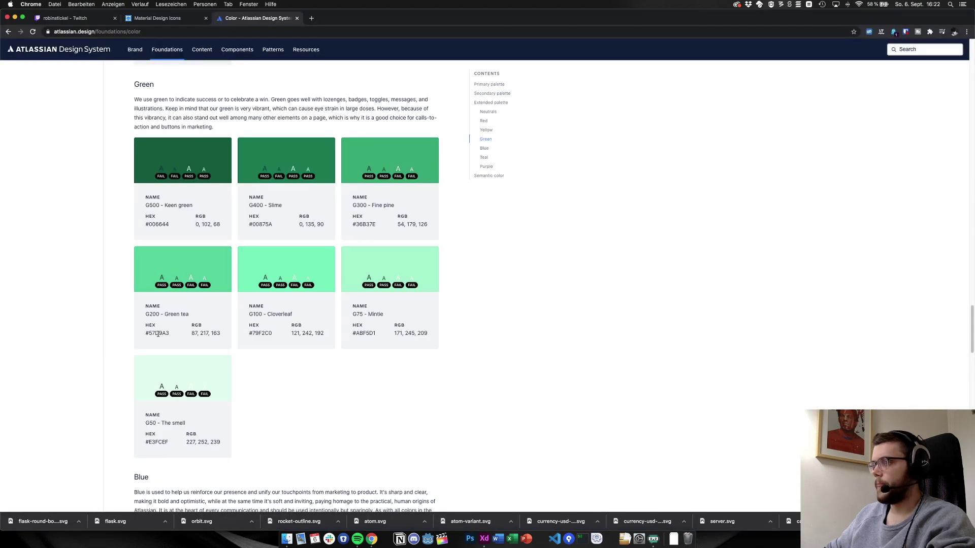
triple_click(158, 334)
key(super+c)
key(super+Tab)
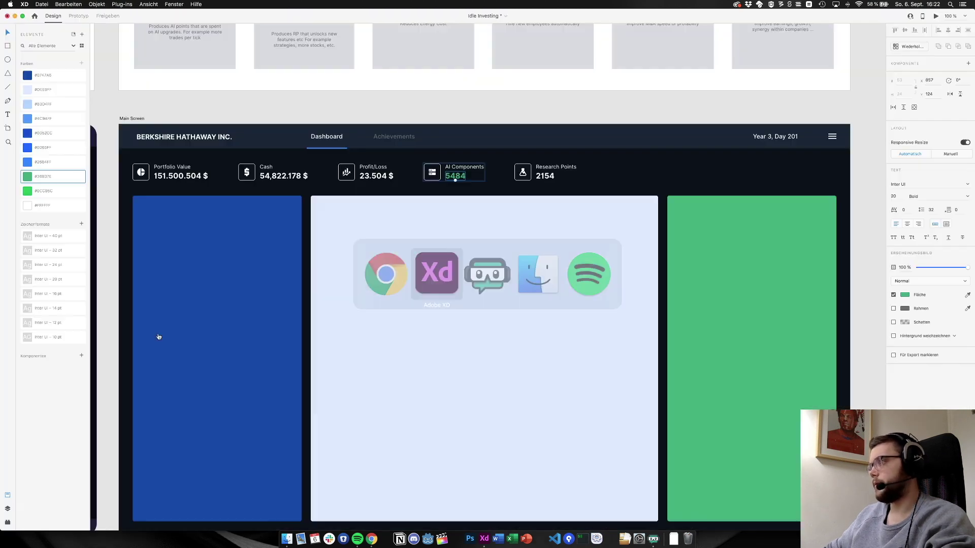
click(907, 295)
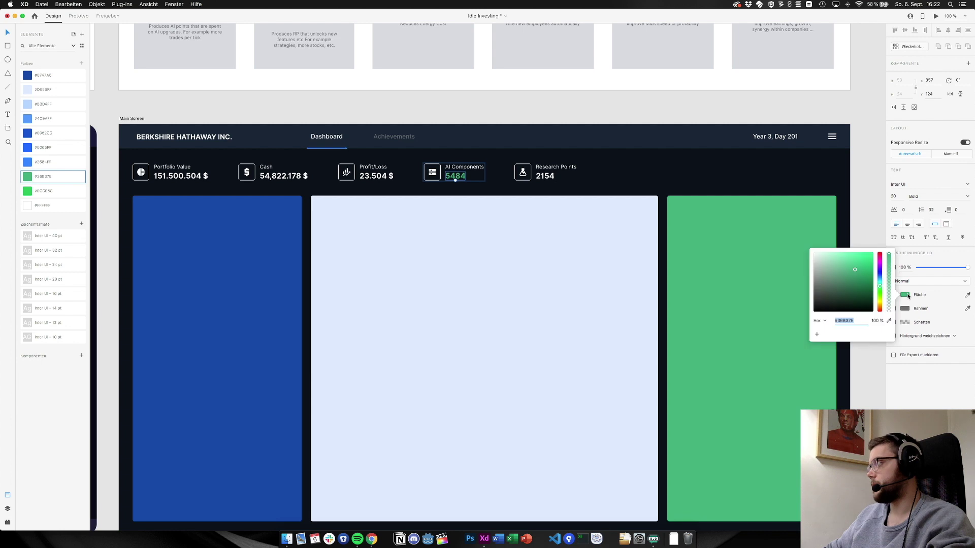
key(super+v)
key(Return)
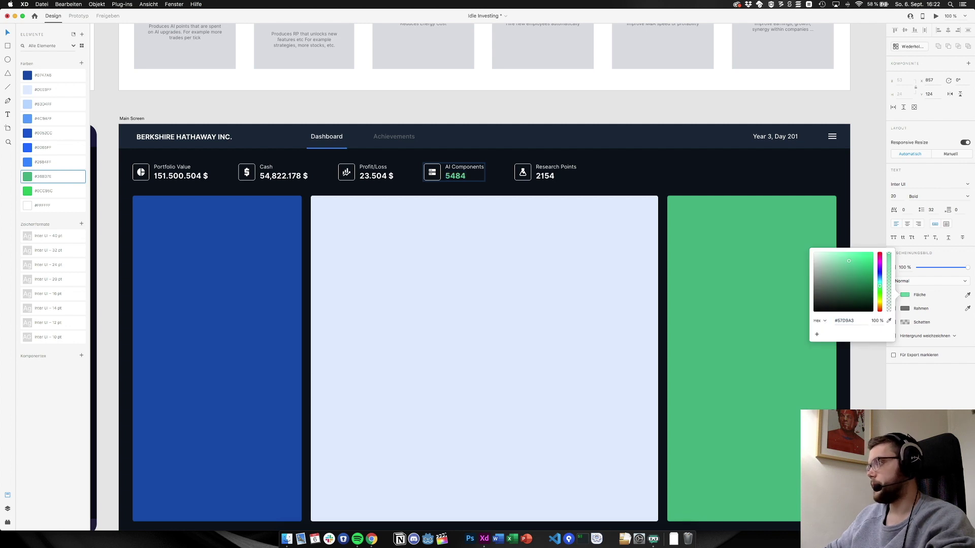
click(582, 112)
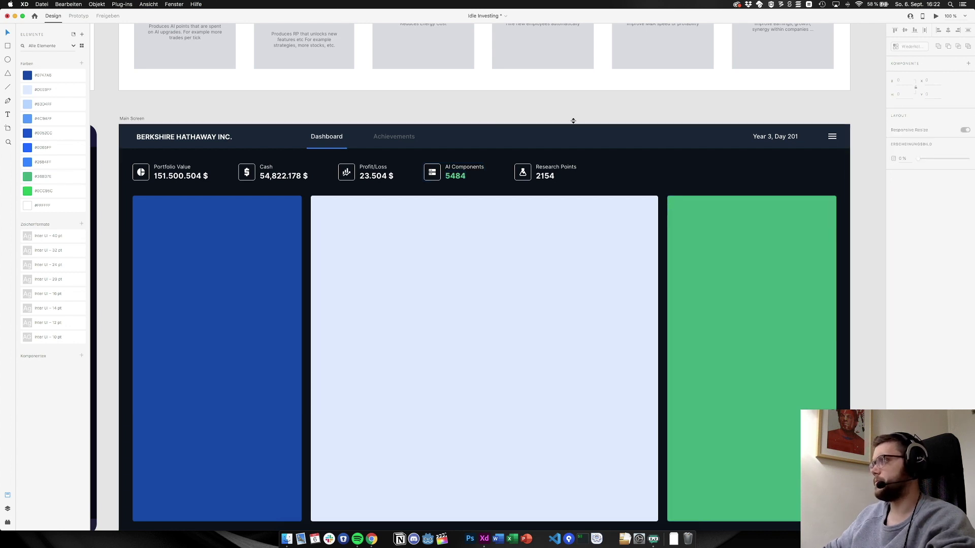
Compare the Atlassian green swatches in Chrome with the recolored AI Components number on the Main Screen
scroll(566, 190, up, 2)
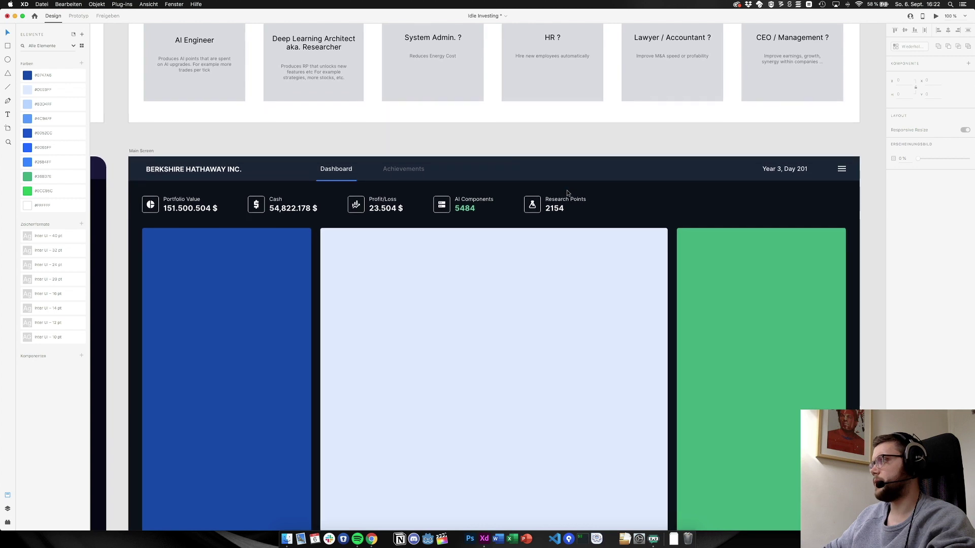
key(super+Tab)
key(super+Tab)
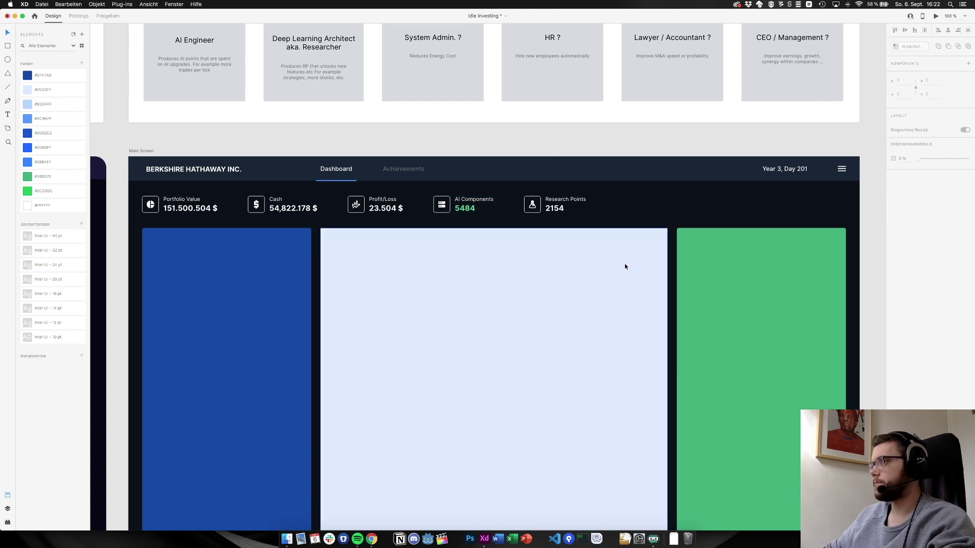
key(super+Tab)
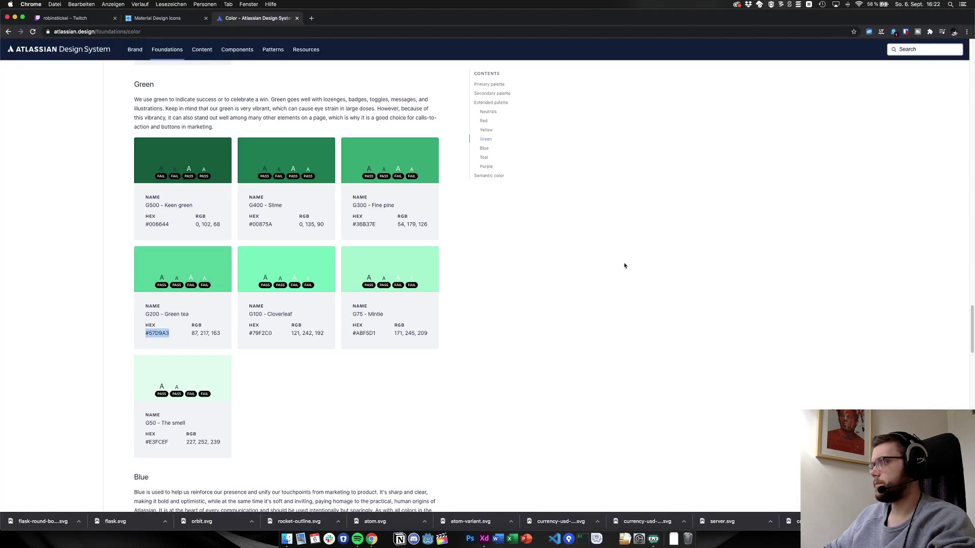
scroll(624, 265, up, 1)
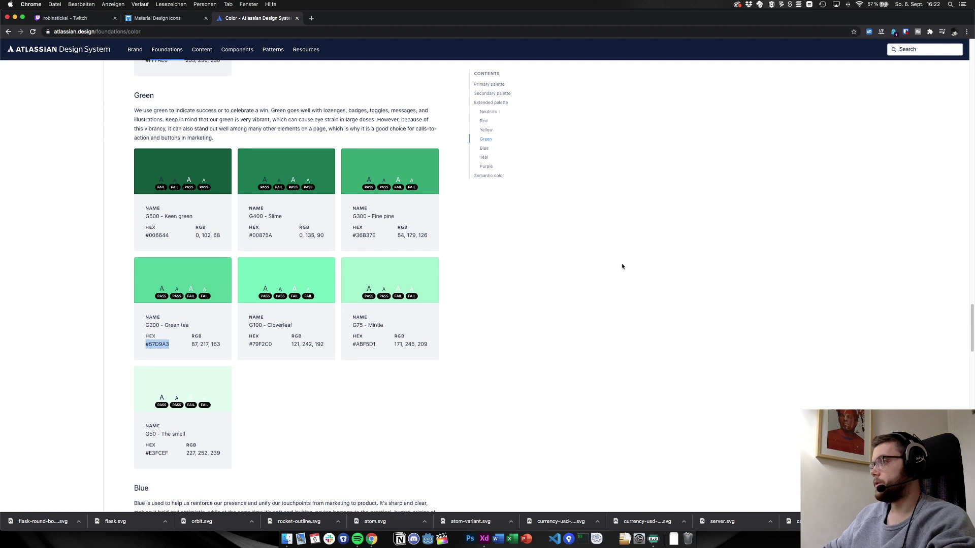
drag(118, 168, 459, 388)
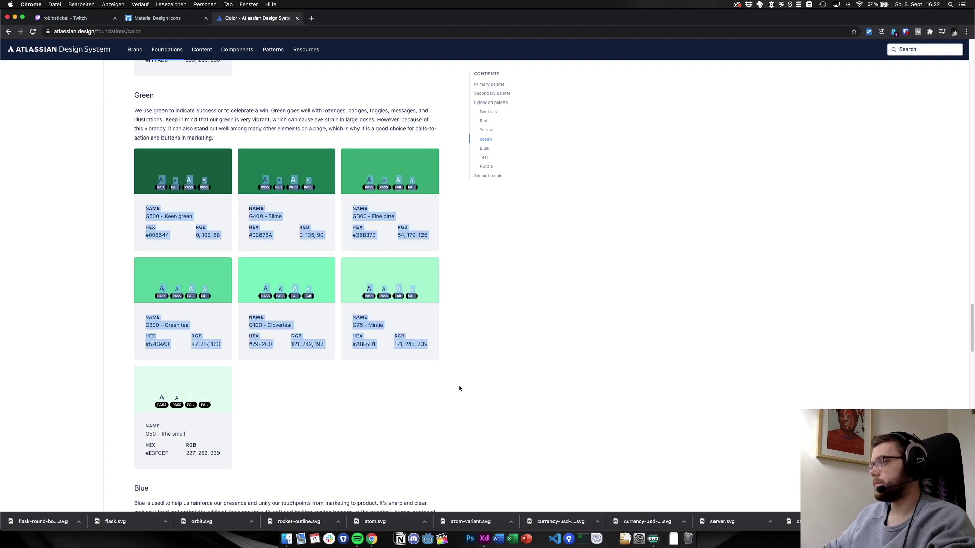
click(502, 367)
scroll(507, 357, up, 2)
key(super+Tab)
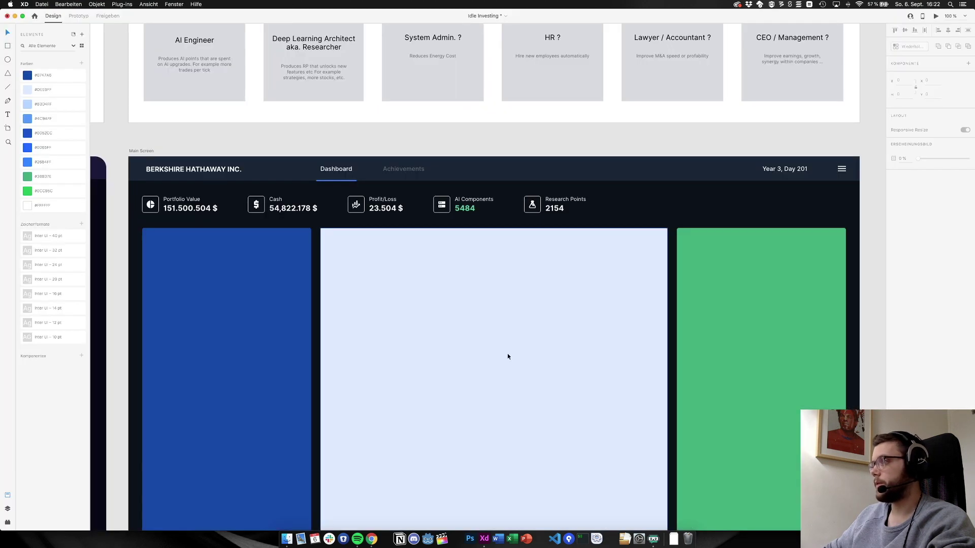
scroll(478, 284, down, 1)
double_click(465, 208)
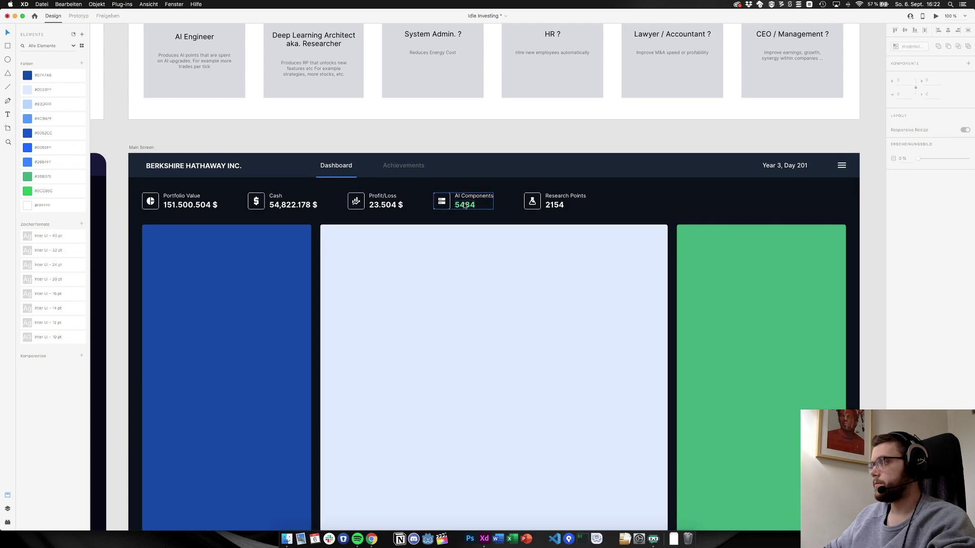
Switch to Chrome and search Google for "shopify design system" in a new tab
key(super+Tab)
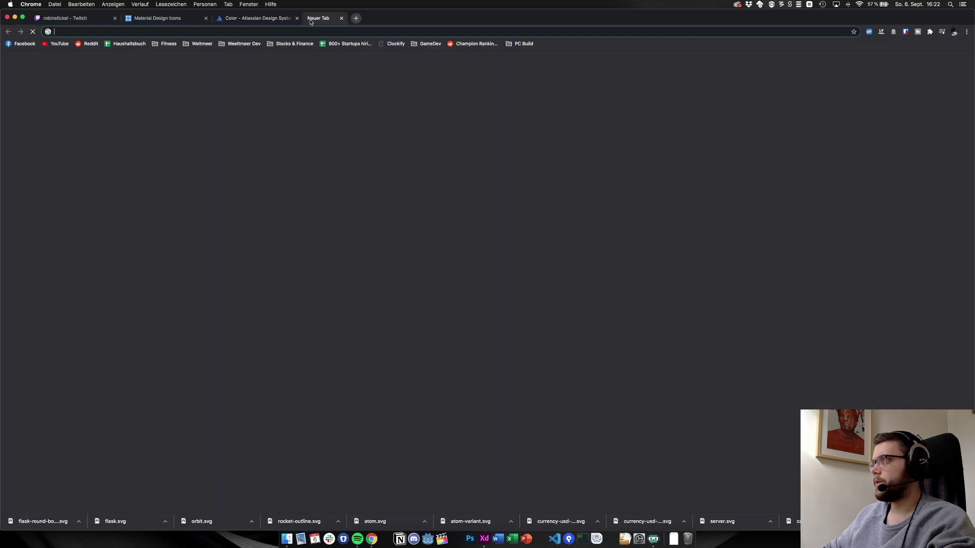
click(311, 19)
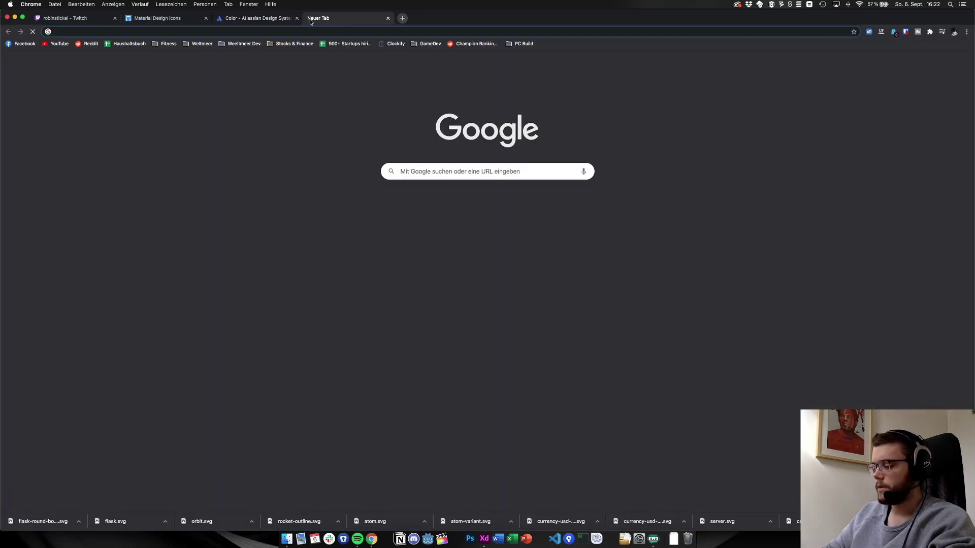
text(shopfy)
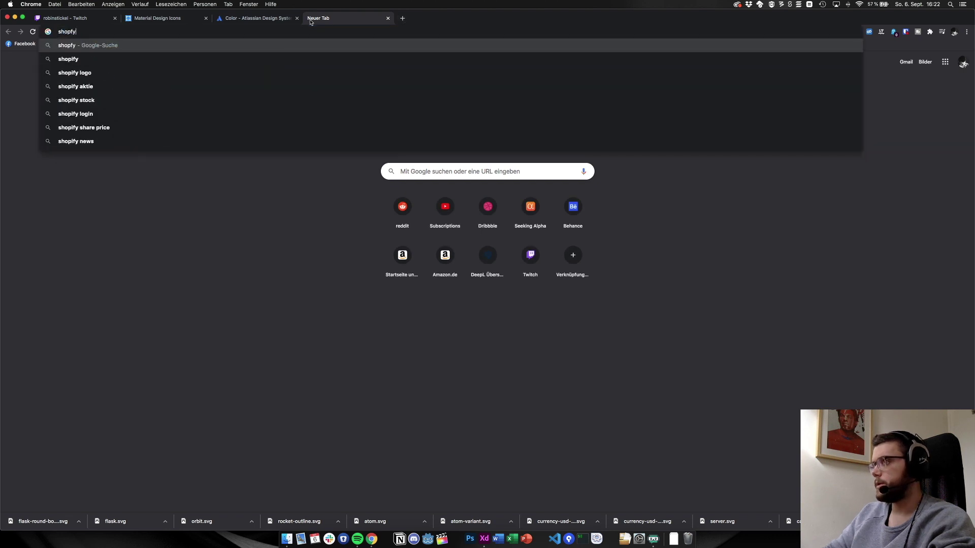
key(BackSpace)
text(i)
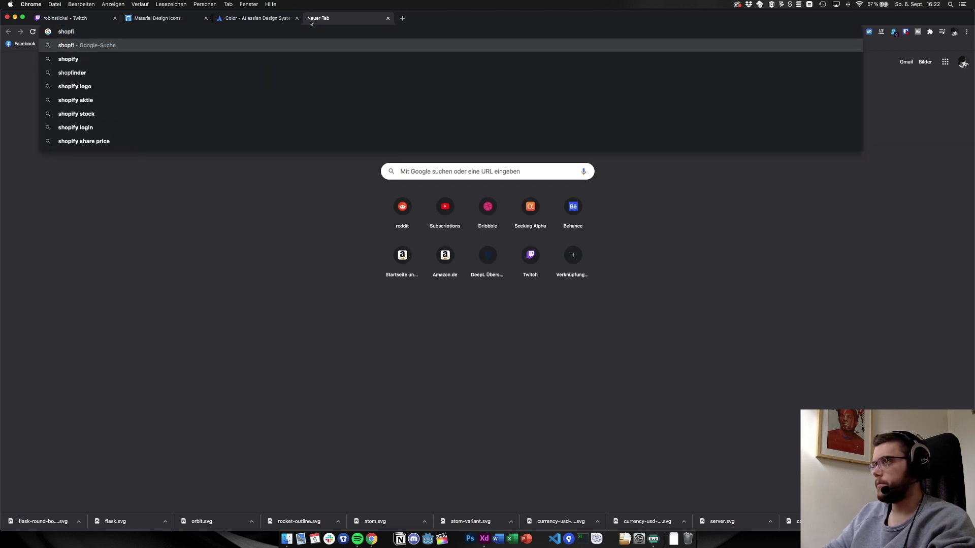
text(fy)
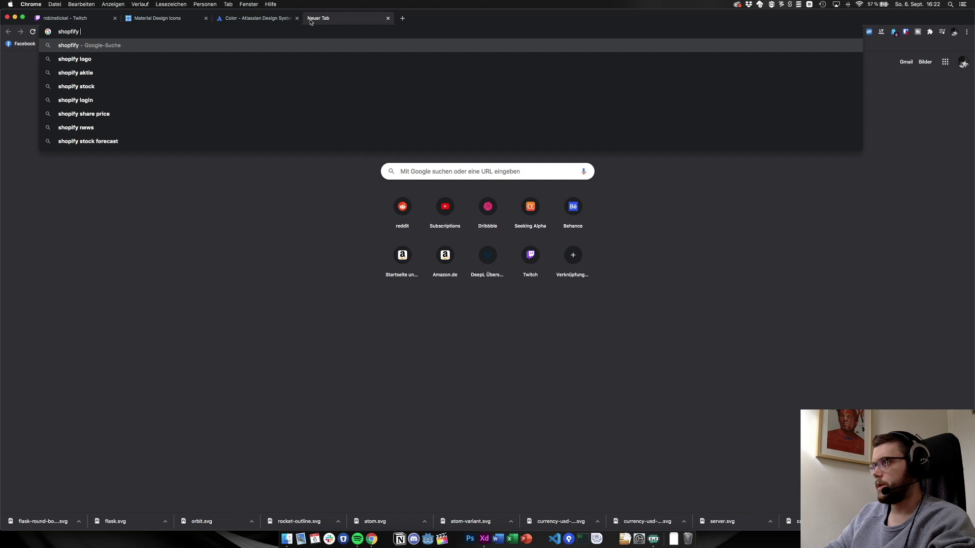
text( design)
key(Down)
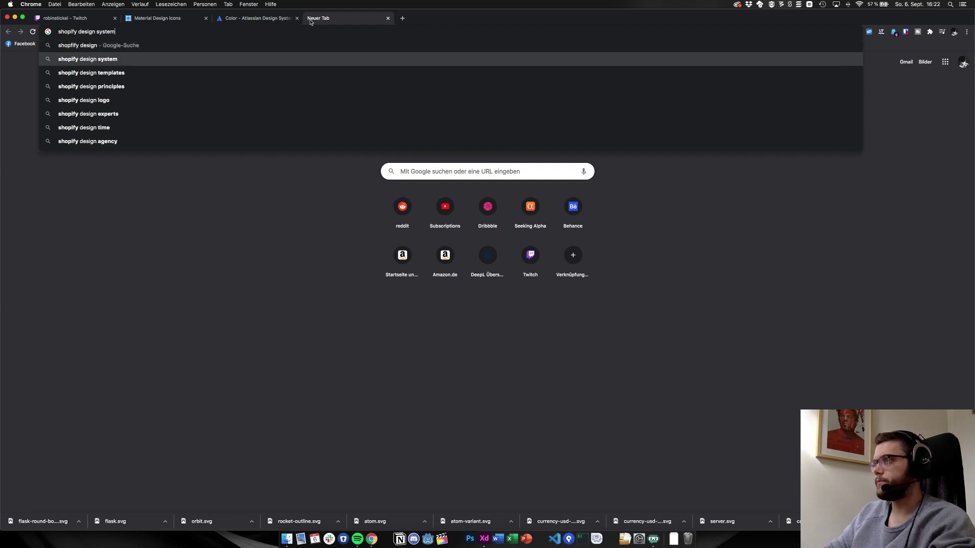
key(Return)
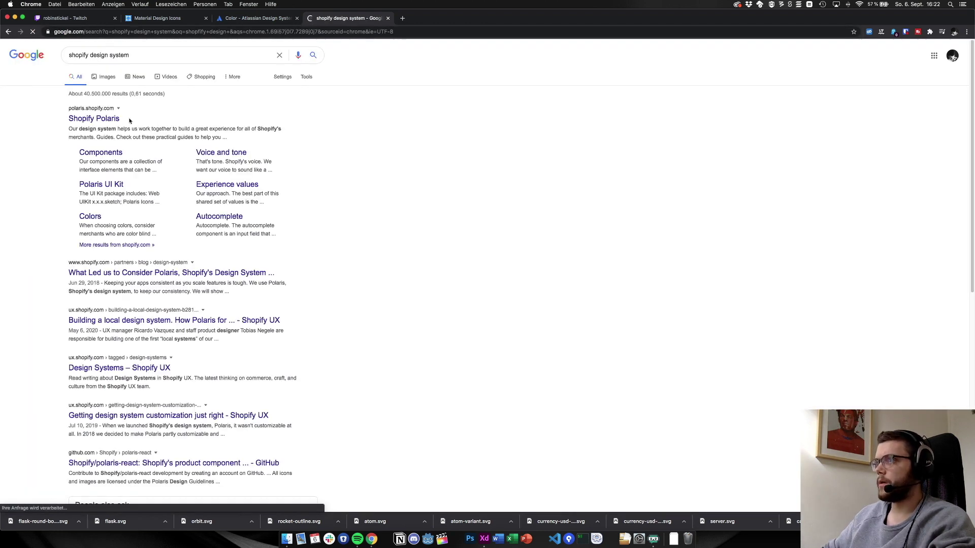
Open the Shopify Polaris site, go to its design guidelines and examine the color palette
click(122, 121)
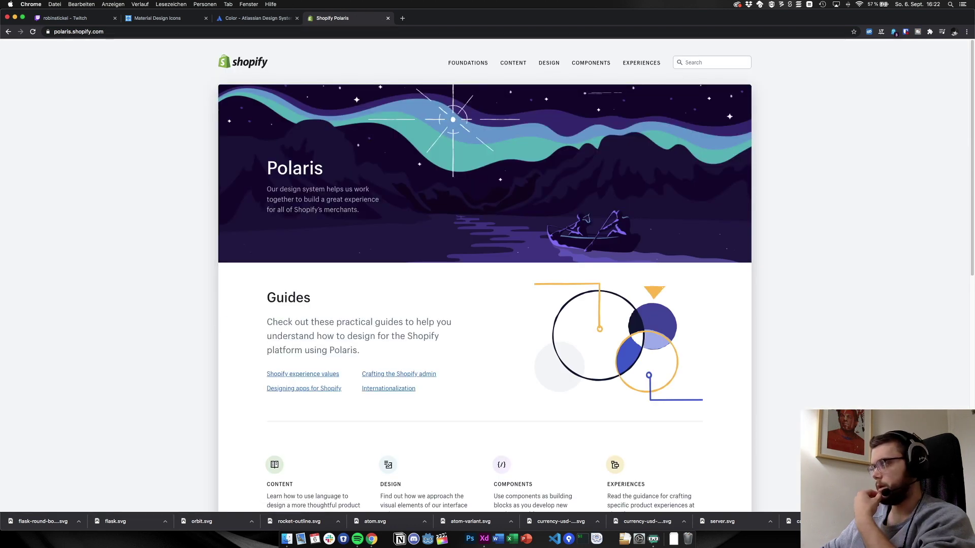
click(966, 521)
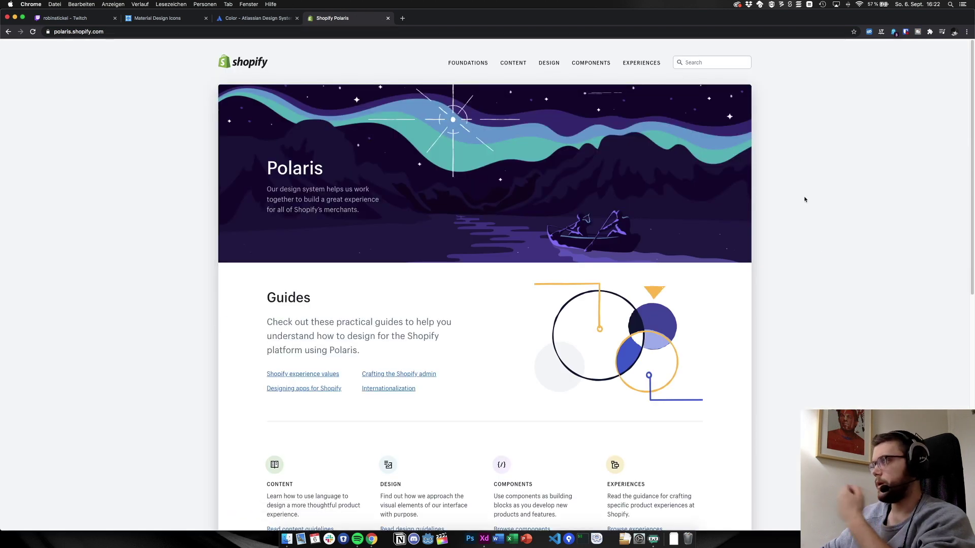
scroll(465, 243, down, 6)
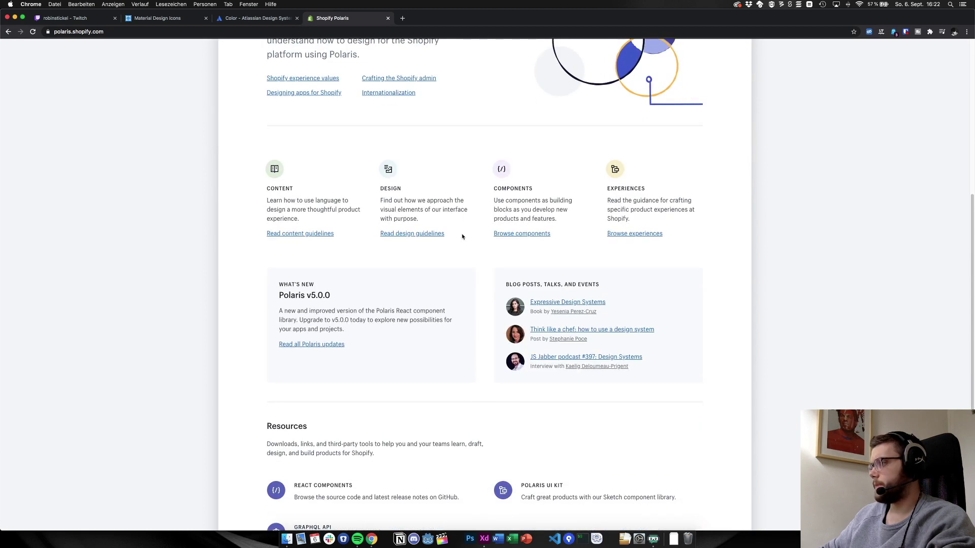
click(407, 234)
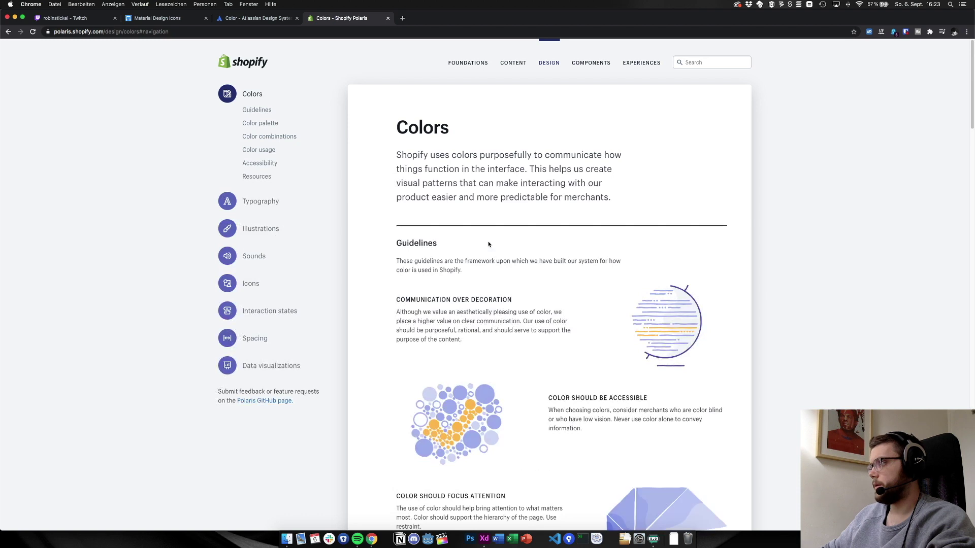
scroll(487, 242, down, 10)
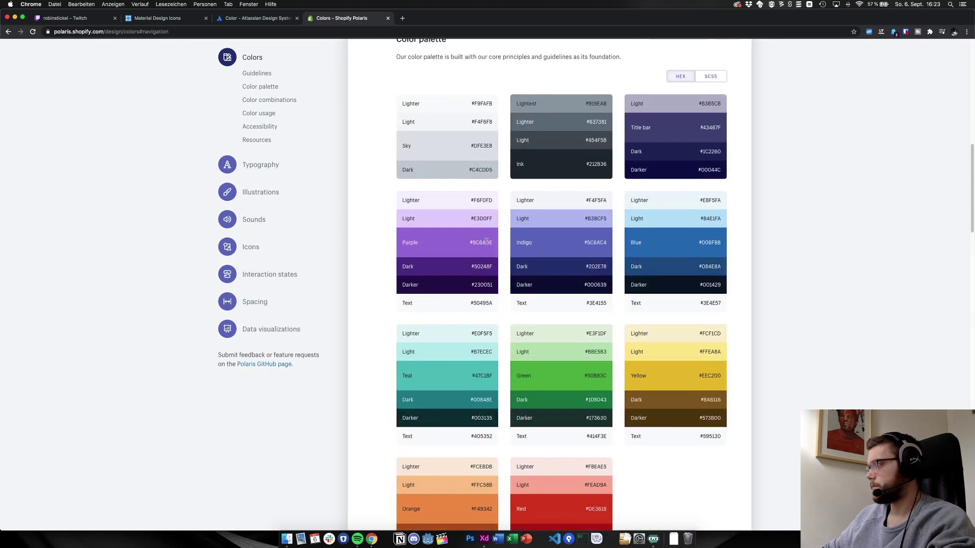
Copy the Polaris Green #50B83C from the palette and apply it to the AI Components number in Adobe XD
scroll(486, 241, down, 4)
scroll(486, 241, up, 2)
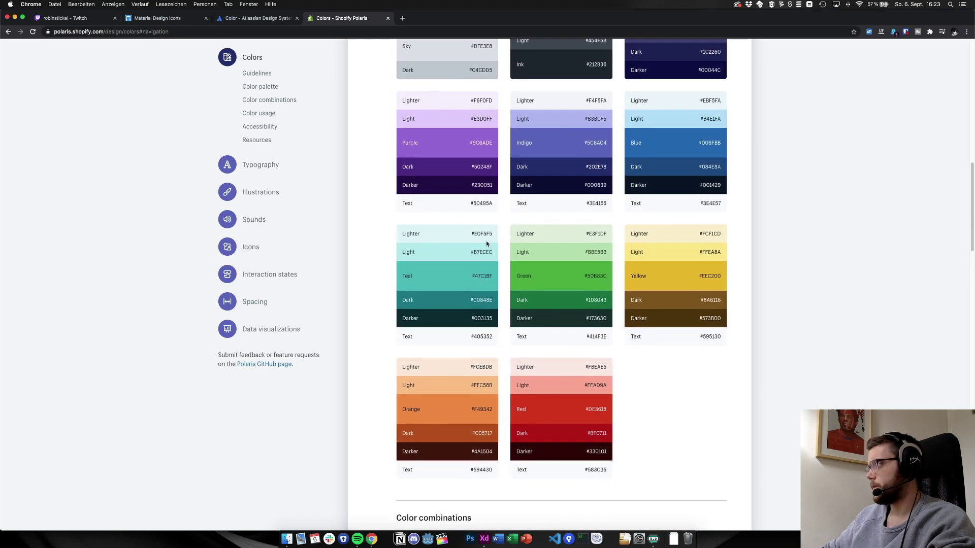
double_click(596, 274)
key(super+c)
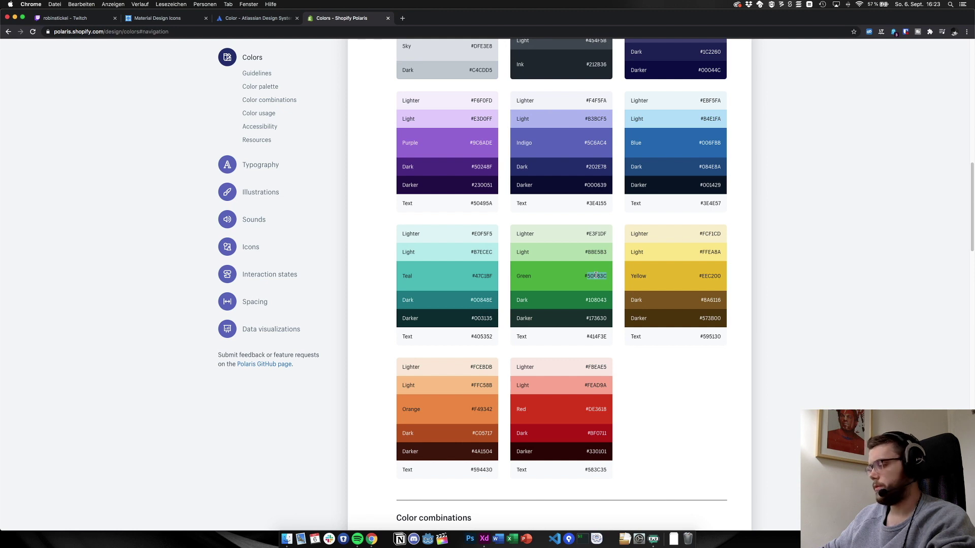
key(super+Tab)
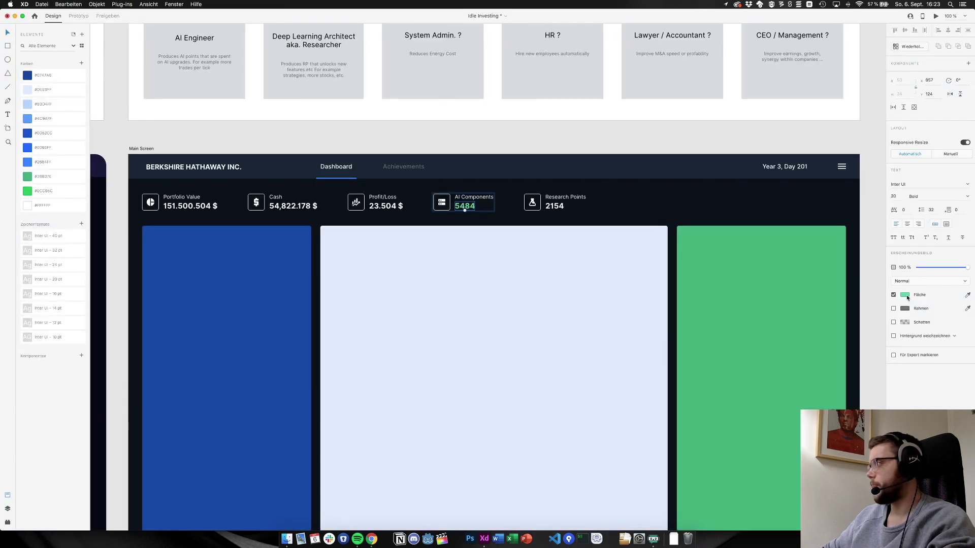
click(893, 298)
key(super+v)
key(Return)
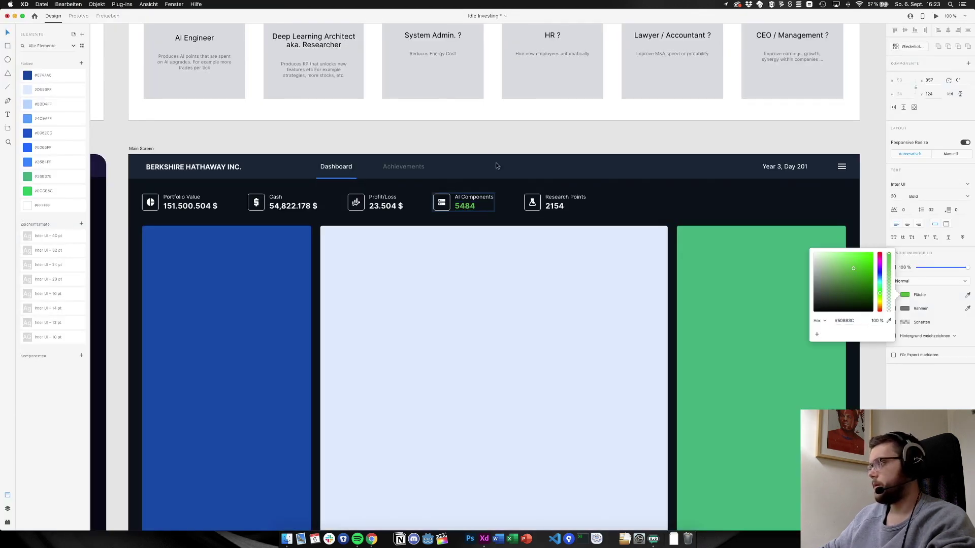
click(487, 133)
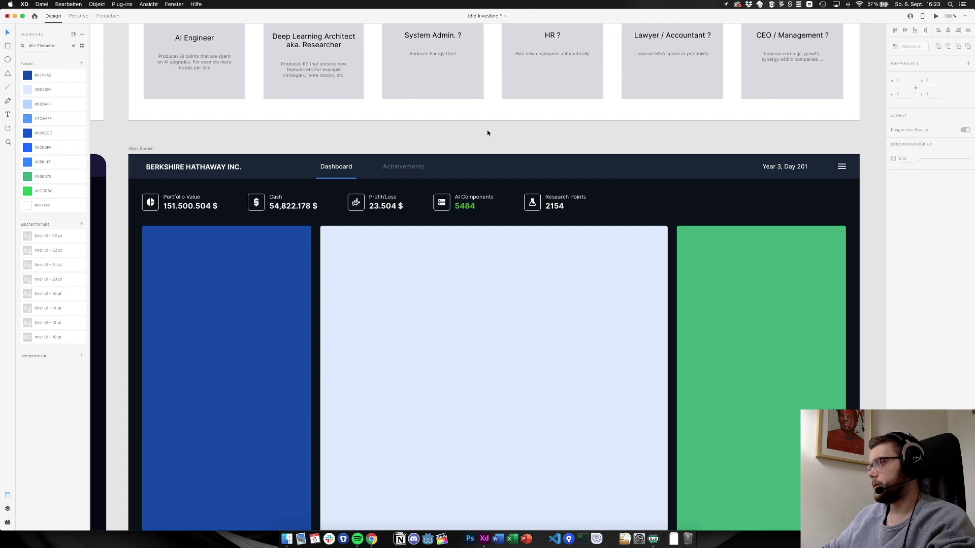
Recolor the AI Components number with the bright green saved in the document colors, trying the softer saved green for comparison
click(465, 206)
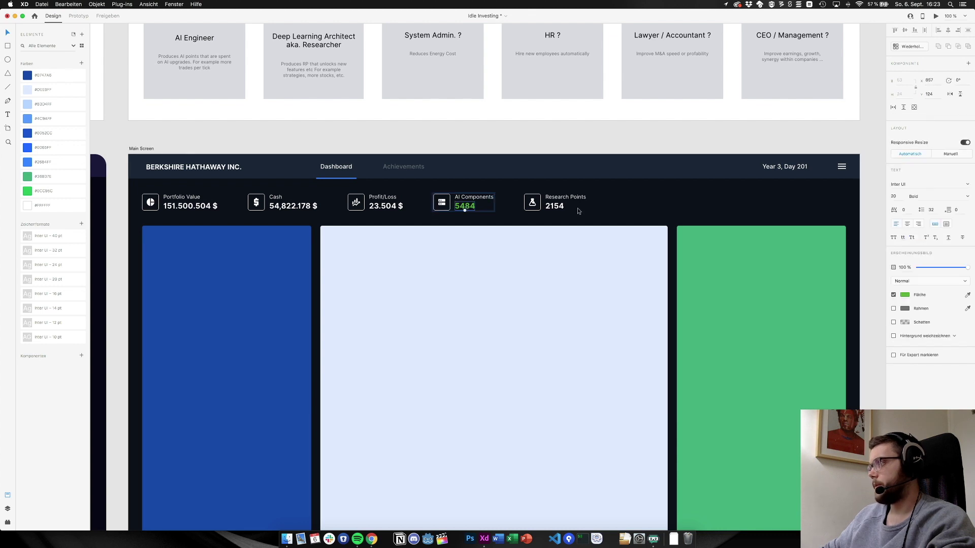
click(61, 194)
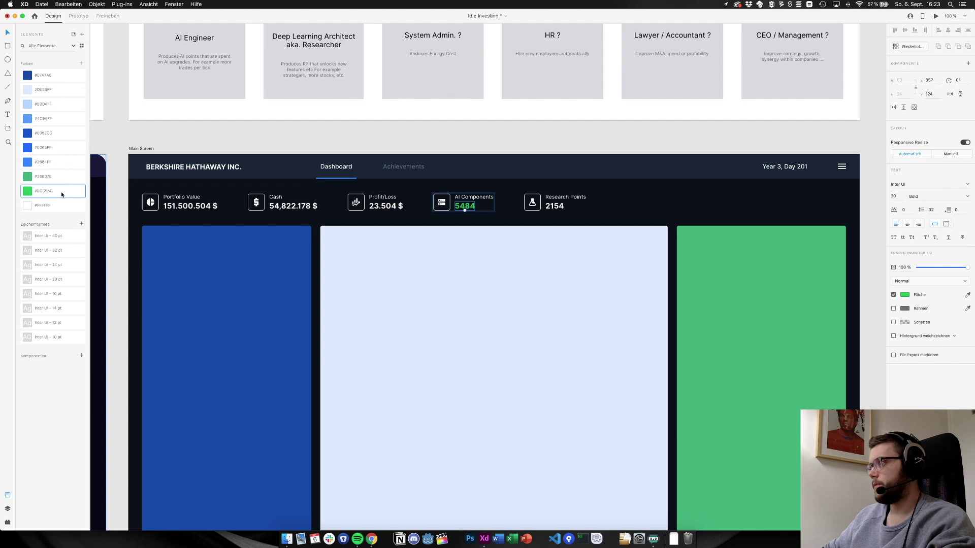
click(61, 180)
click(59, 196)
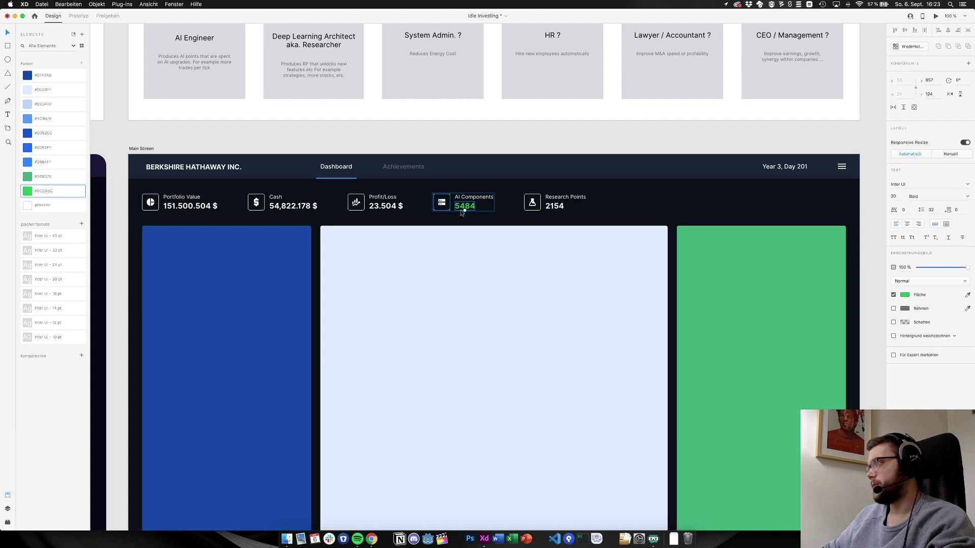
Recolor the Research Points number with Polaris Green #50B83C and compare it with the AI Components number
click(561, 208)
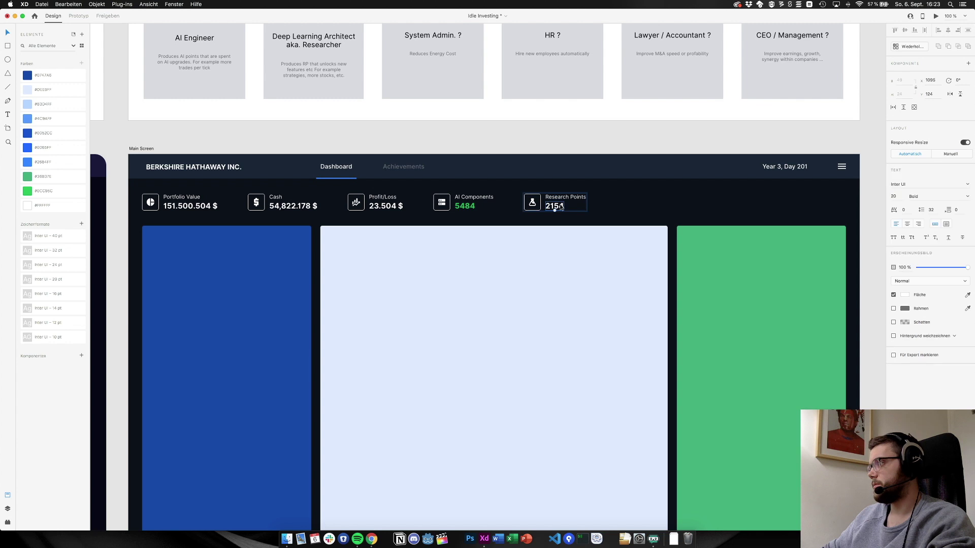
click(908, 296)
text(0CC95C)
key(Return)
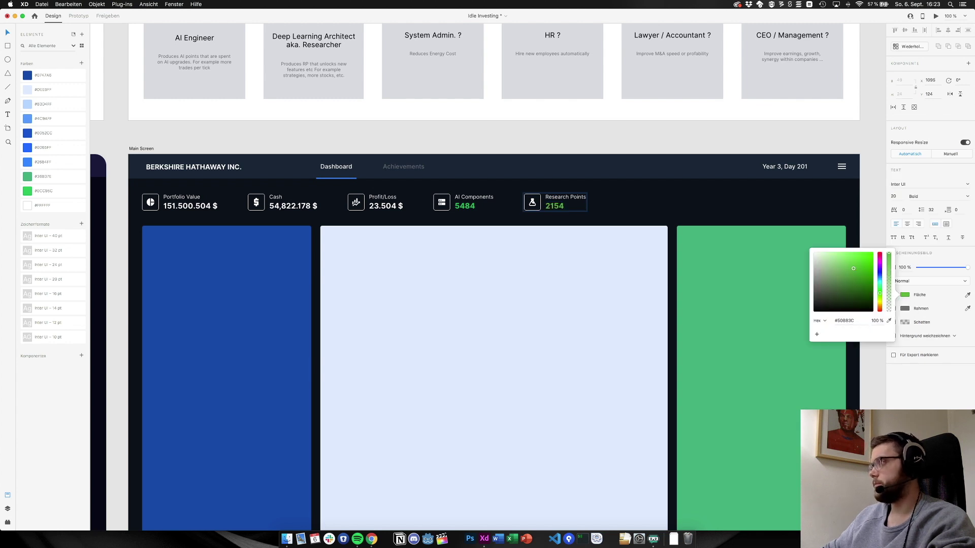
click(591, 290)
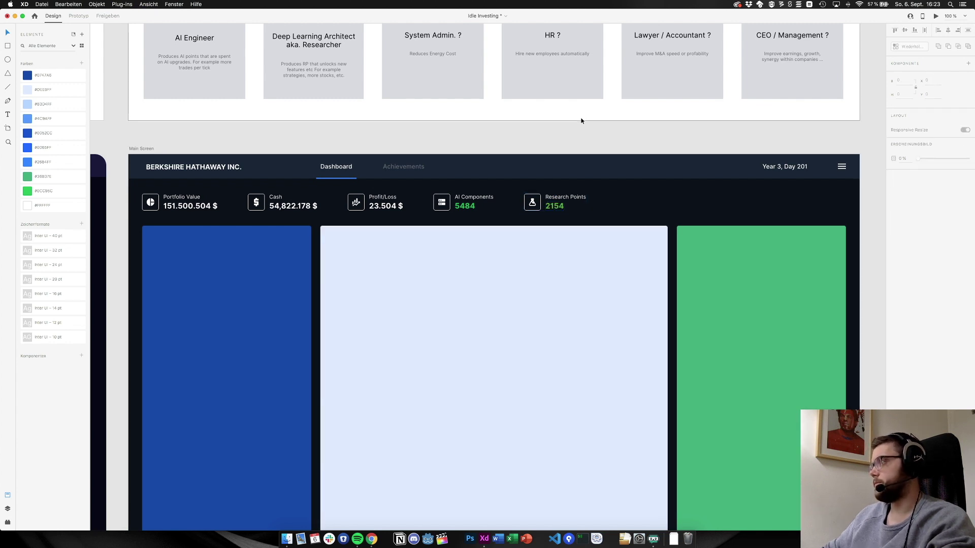
scroll(540, 168, up, 3)
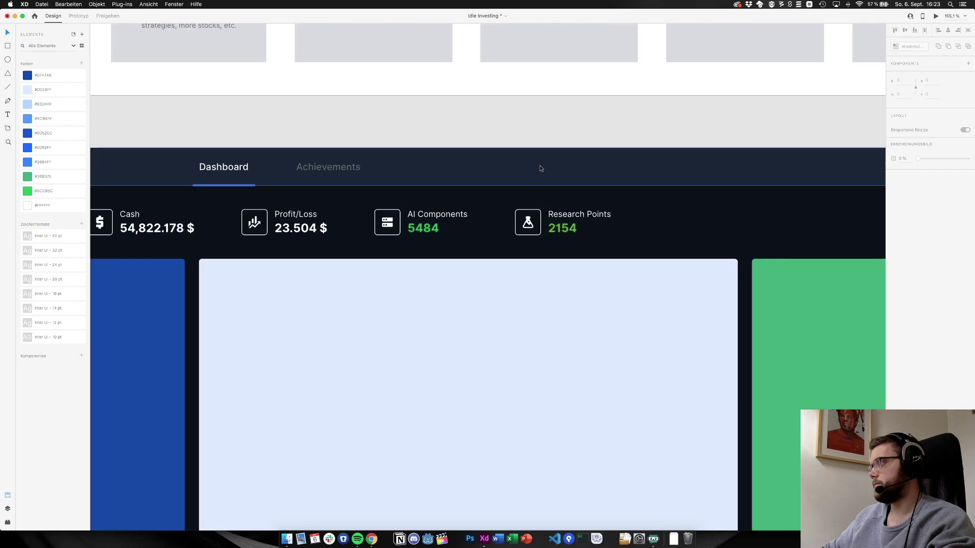
key(super+1)
scroll(540, 167, down, 2)
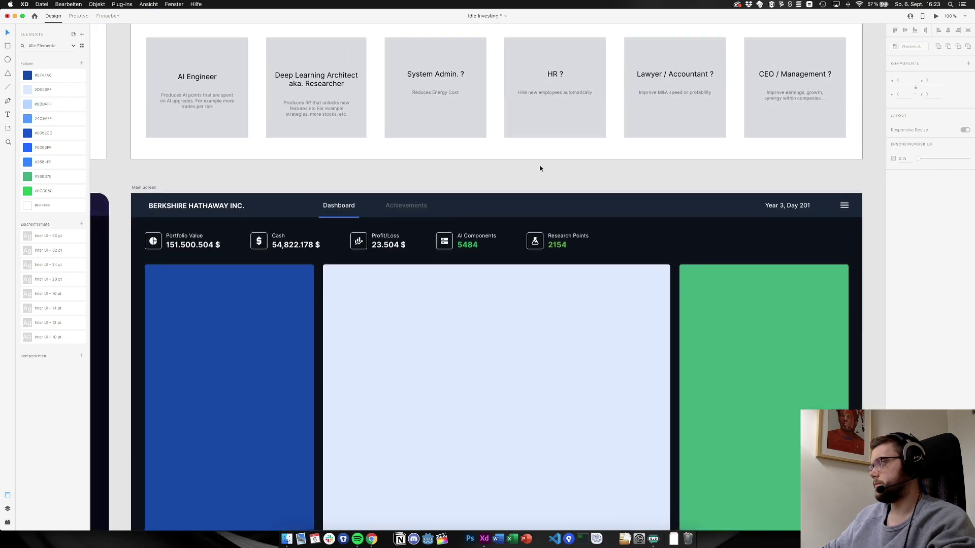
Copy the Polaris dark green #108043 from Chrome and apply it to the Research Points number in Adobe XD
key(super+Tab)
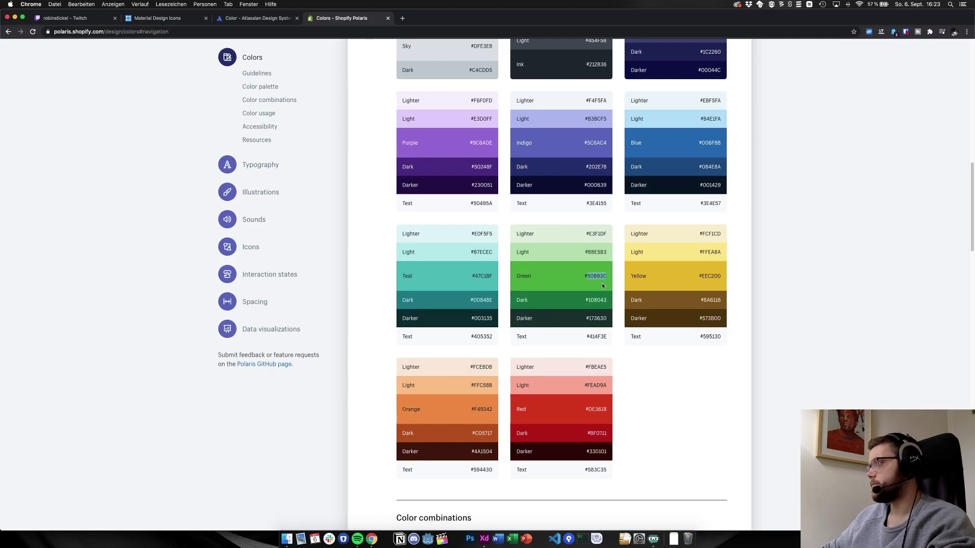
double_click(598, 301)
key(super+c)
key(super+Tab)
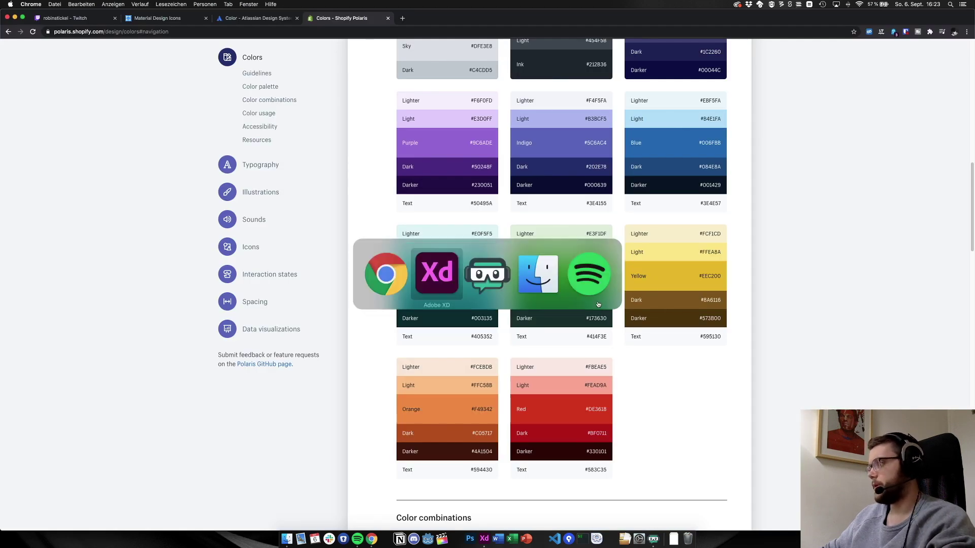
click(557, 224)
double_click(557, 224)
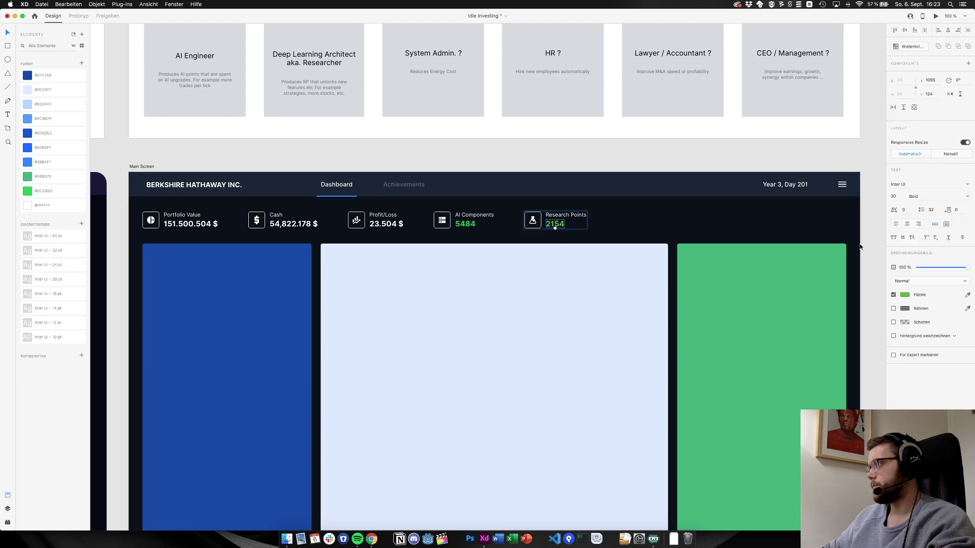
click(905, 295)
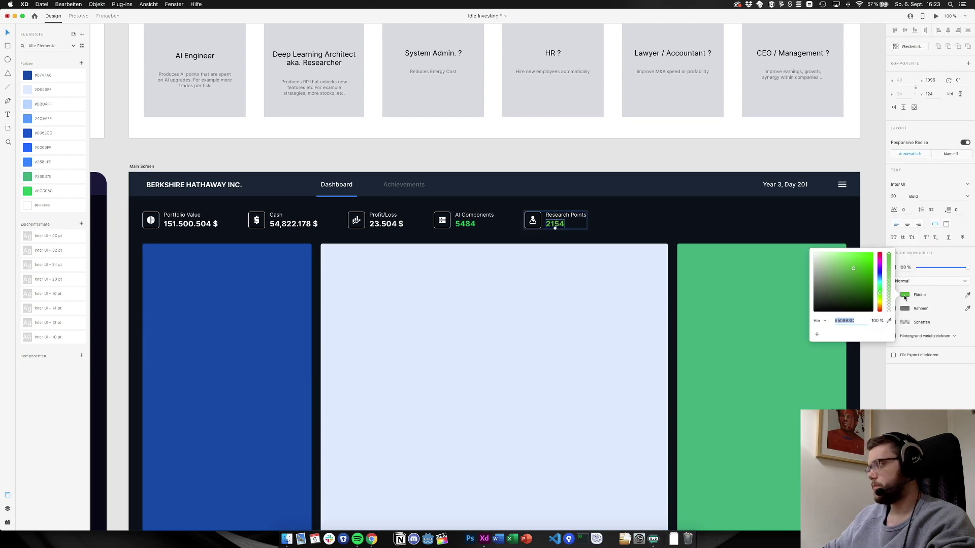
text(108043)
key(Return)
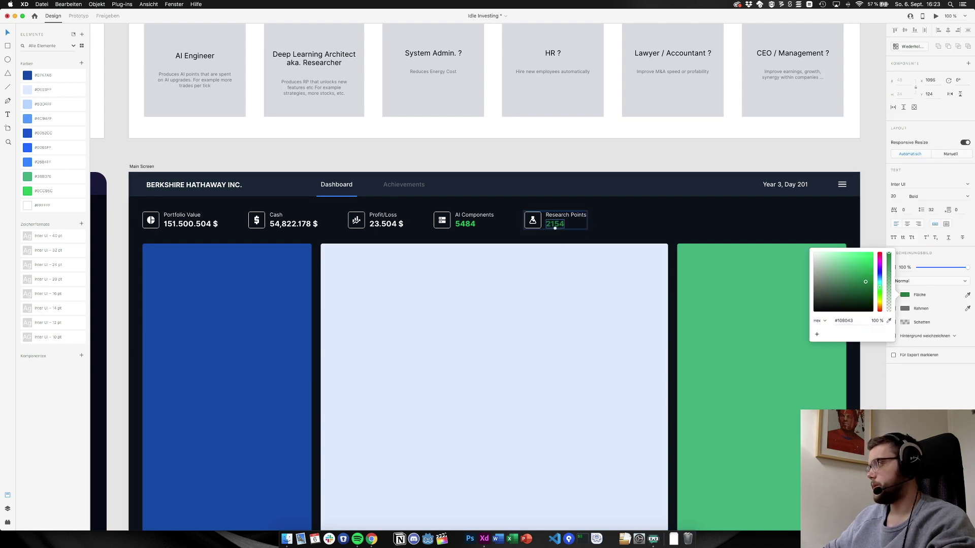
click(648, 155)
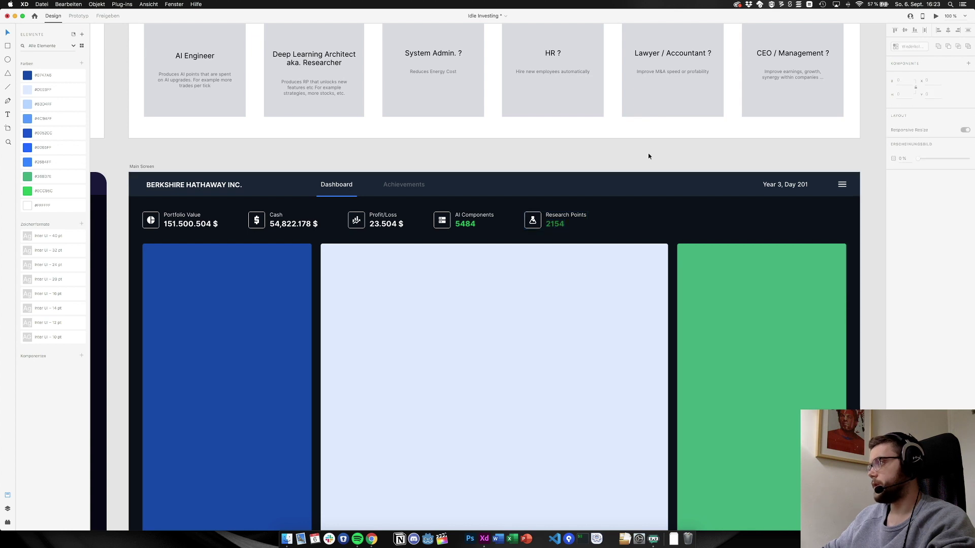
Fill the green panel on the Main Screen with the copied Polaris dark green #108043
click(718, 264)
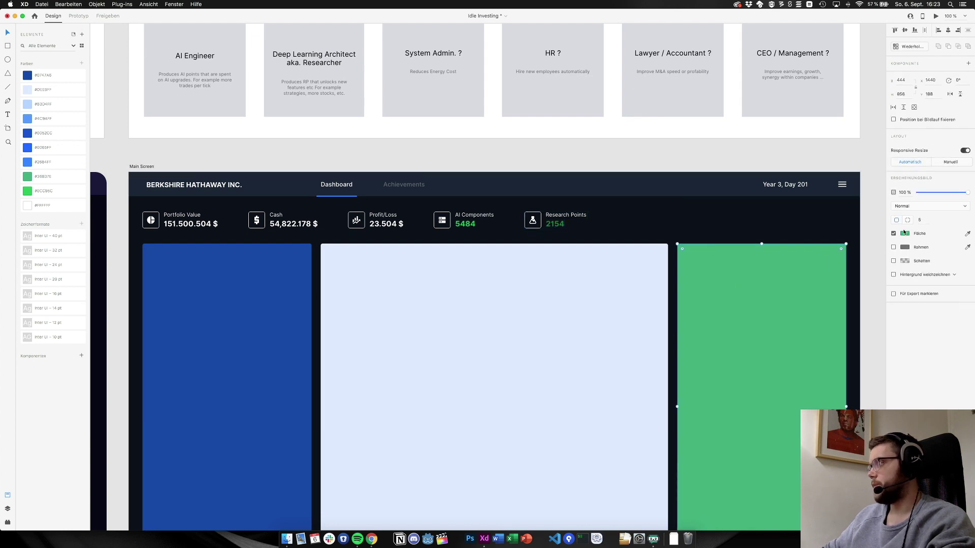
click(905, 234)
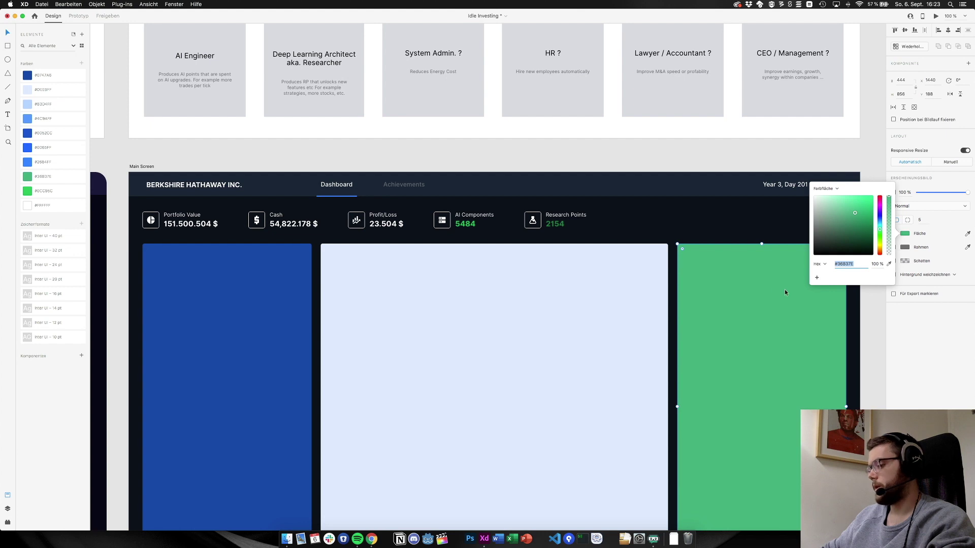
key(super+v)
key(Return)
click(740, 306)
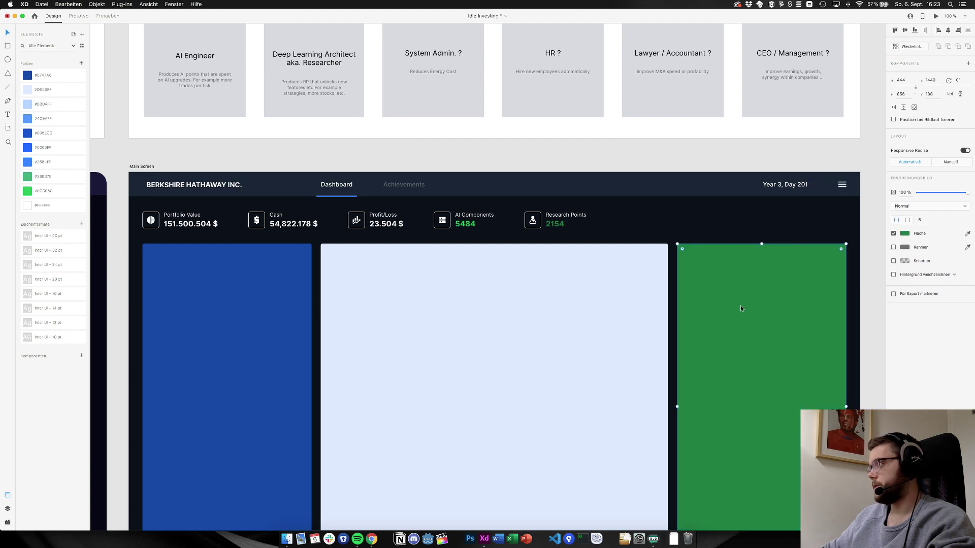
click(668, 135)
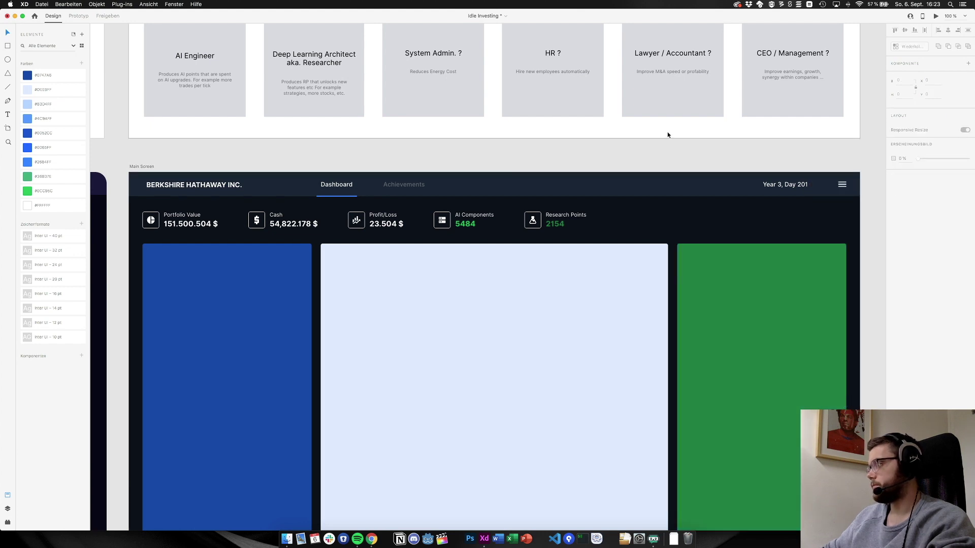
Switch to Chrome and examine the Polaris color palette and its color combination guidance
key(super+Tab)
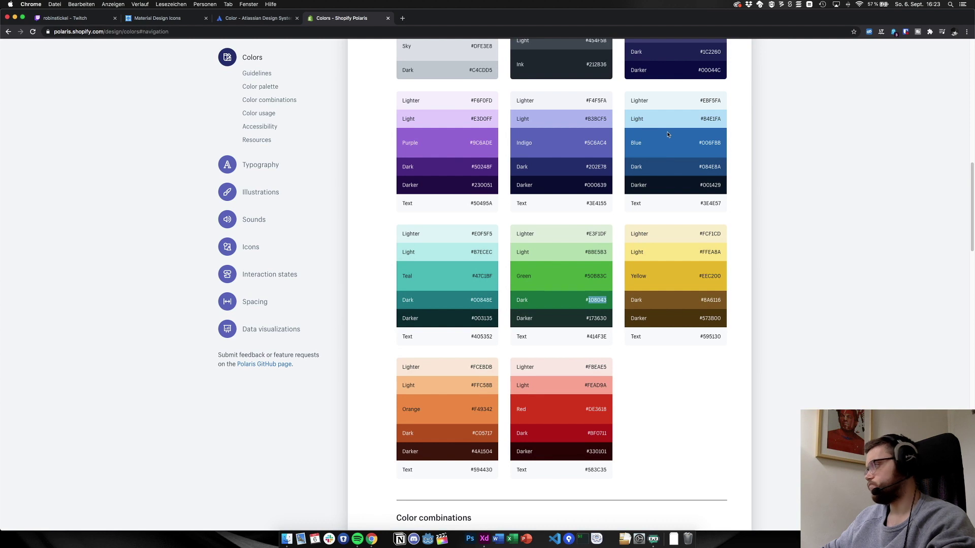
scroll(812, 210, up, 7)
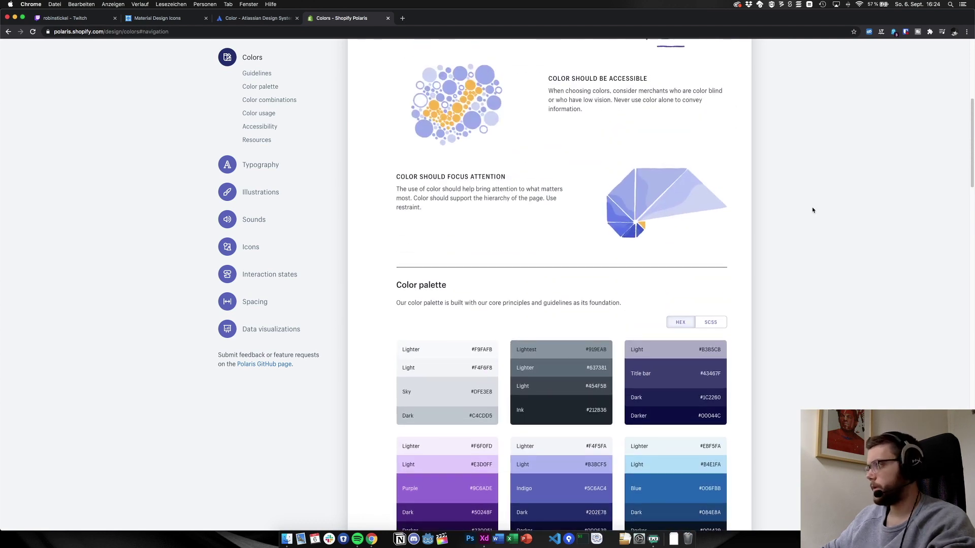
scroll(813, 210, down, 10)
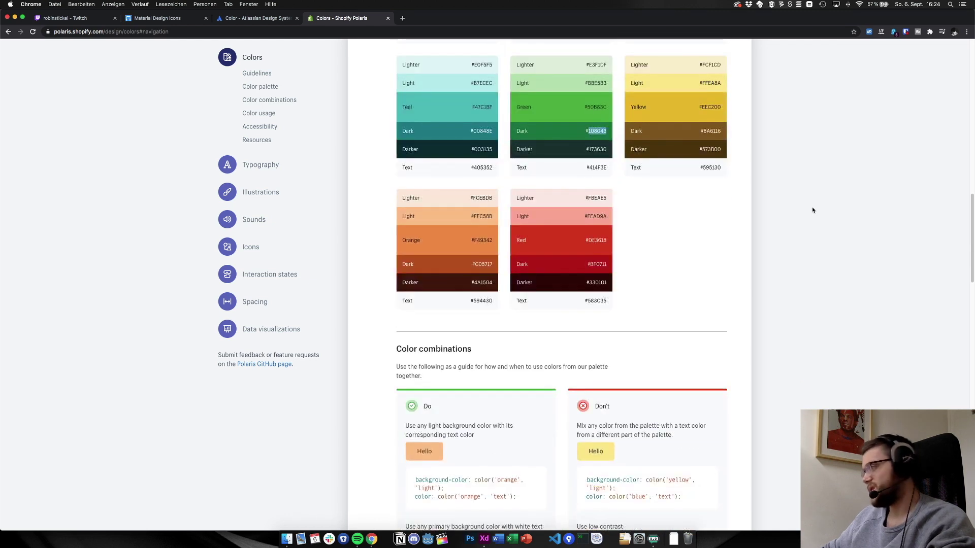
scroll(812, 210, up, 5)
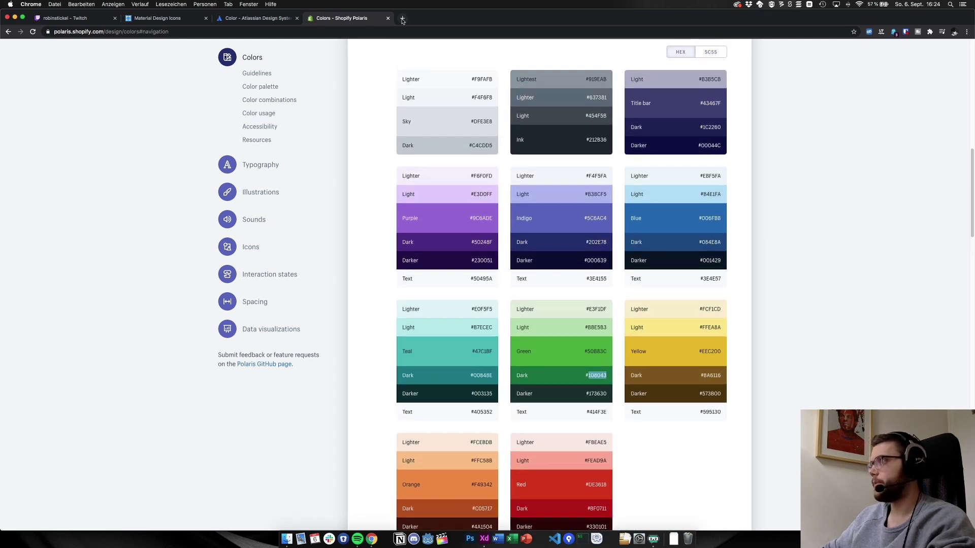
Search Google for "slack design system" in a new tab
click(402, 19)
text(slack)
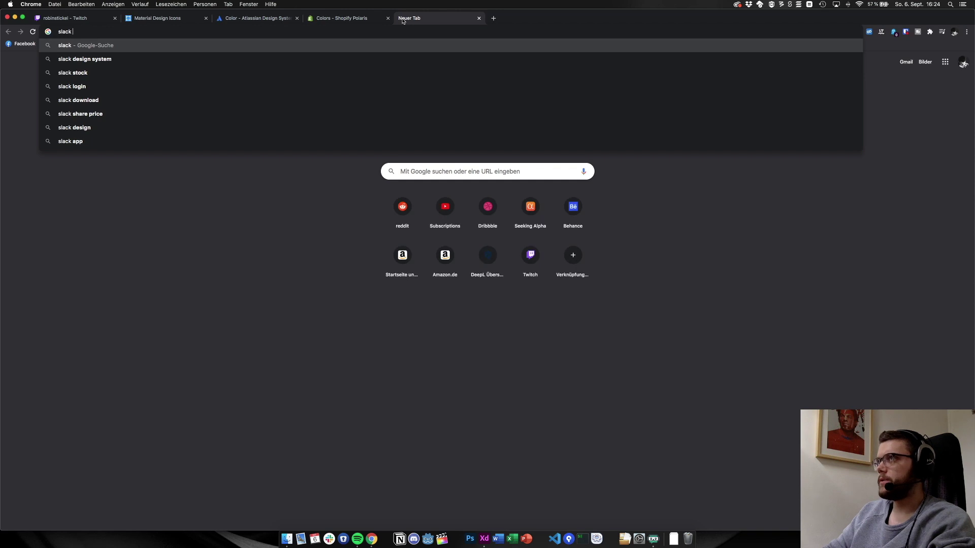
text( design system)
click(180, 59)
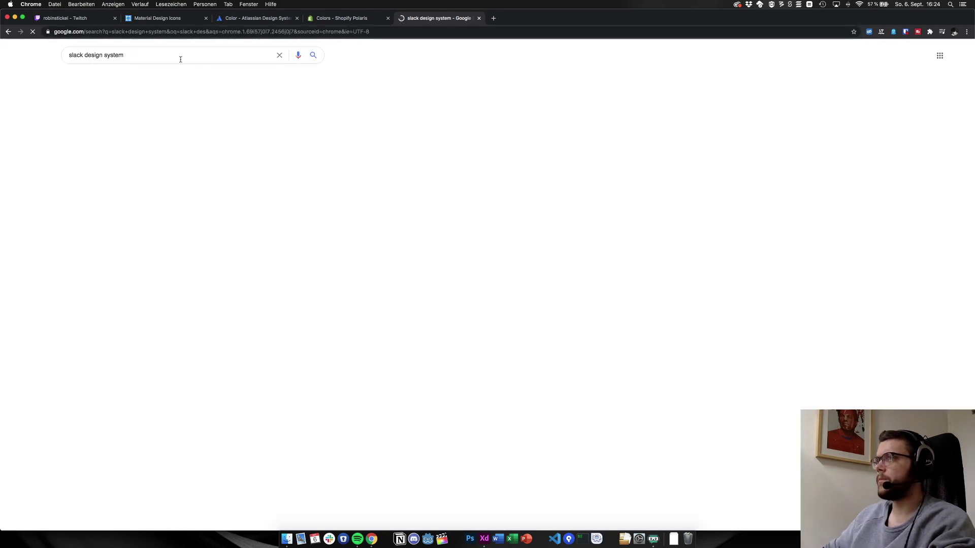
Open the Design Systems Slack page from the search results and look through it for color guidance
click(127, 120)
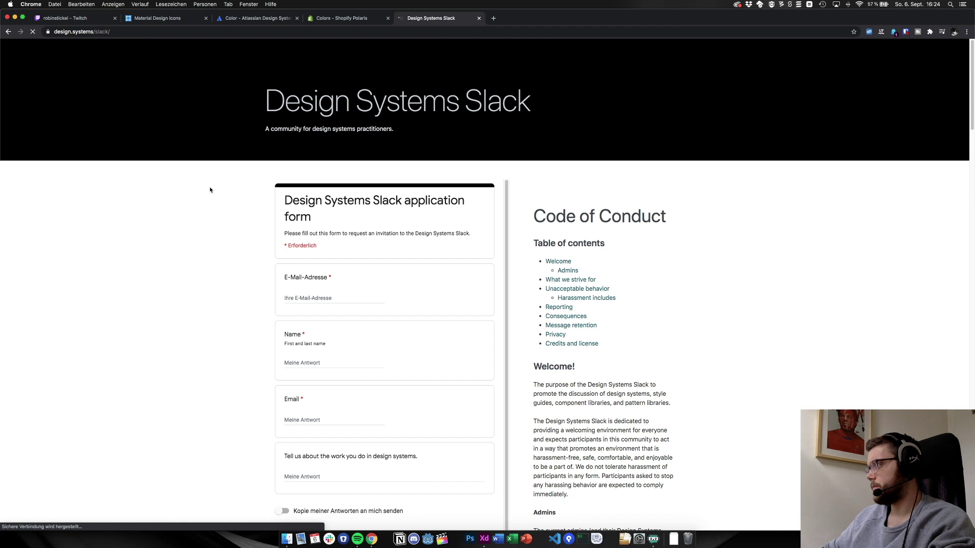
scroll(210, 190, down, 10)
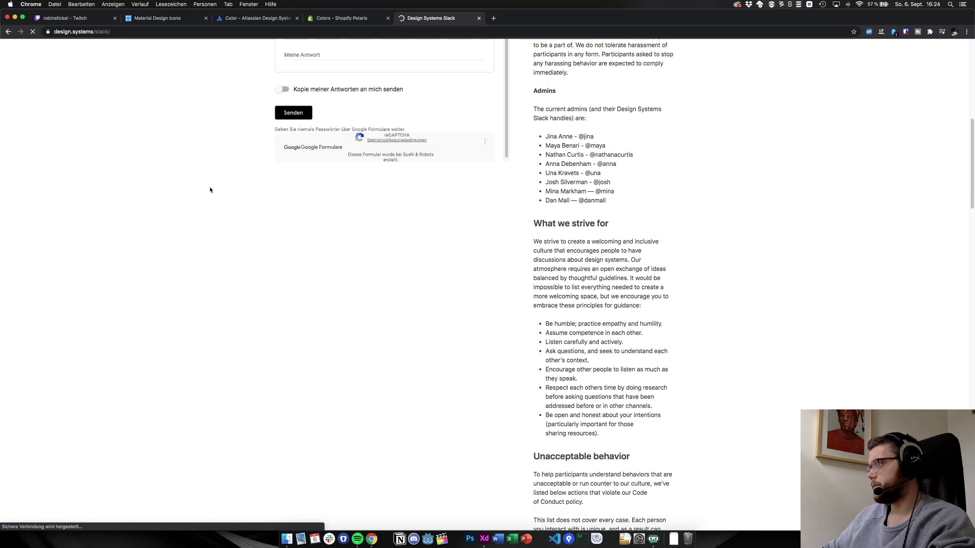
scroll(210, 190, down, 8)
scroll(209, 190, down, 15)
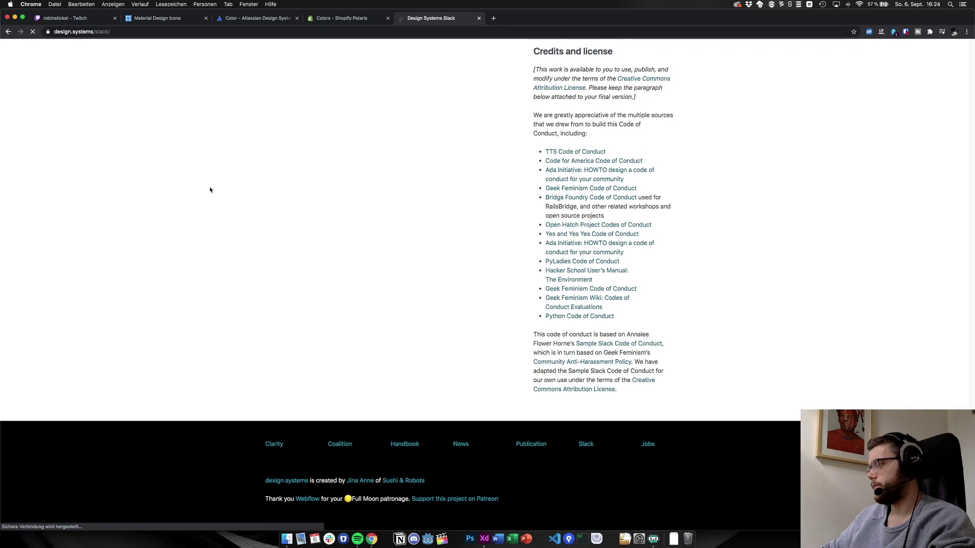
Search Google for "matarial desig" in the current tab, replacing the Design Systems Slack page
click(214, 30)
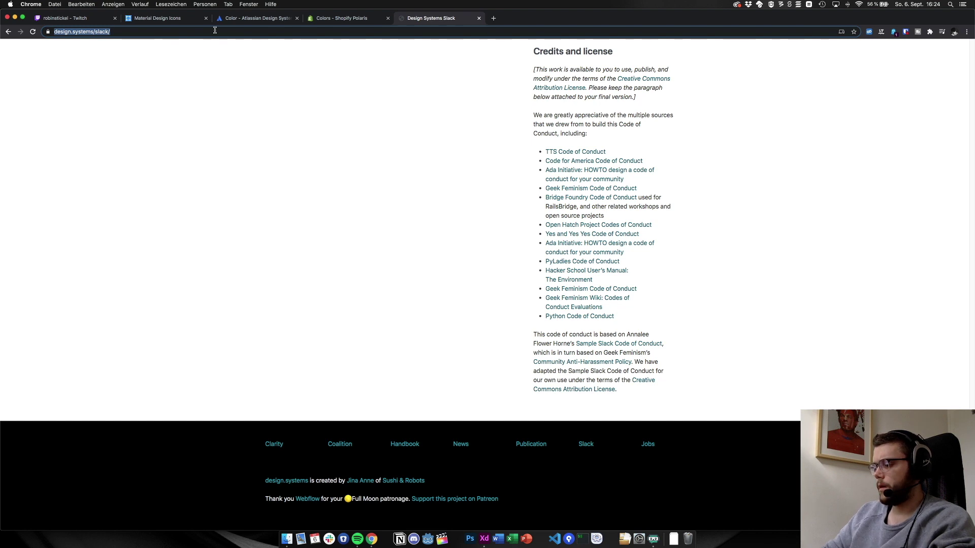
text(ma)
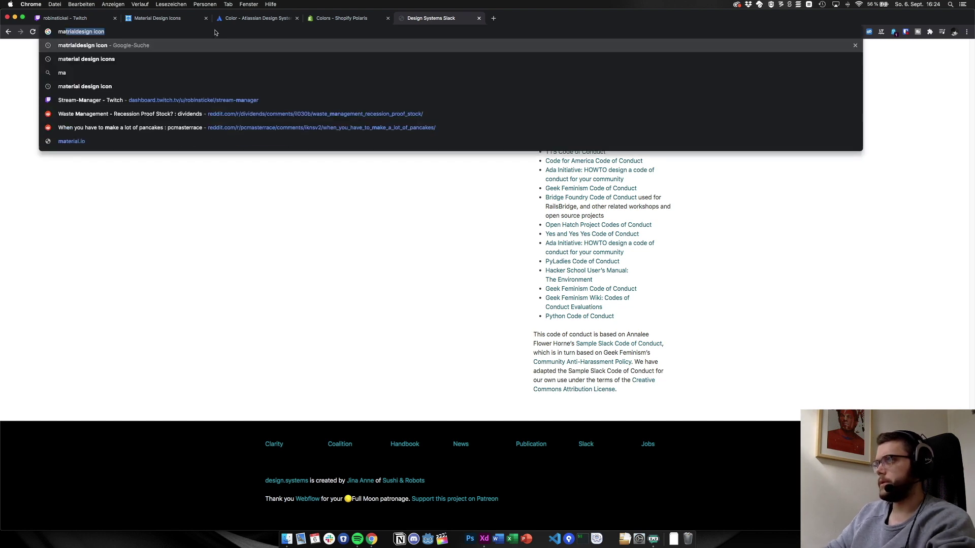
text(tarial d)
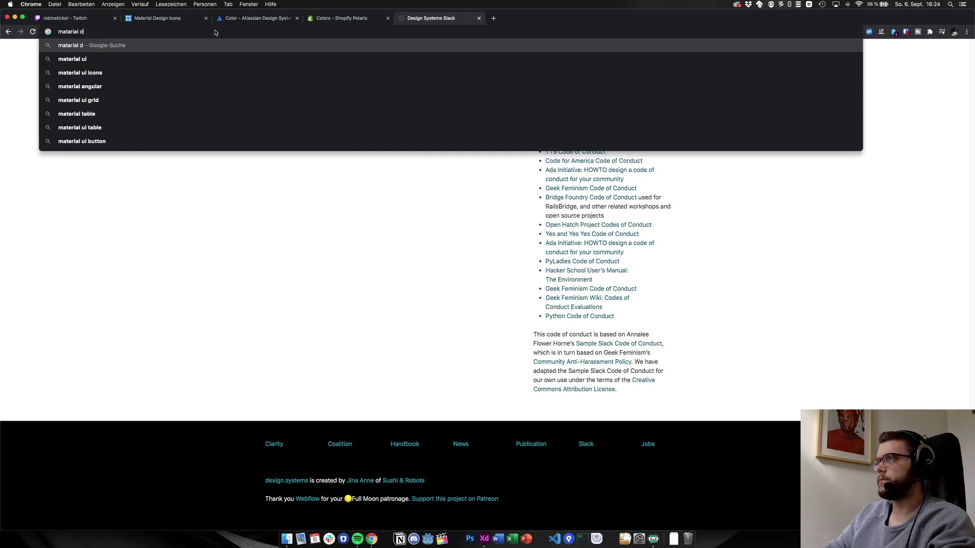
text(esig)
key(Return)
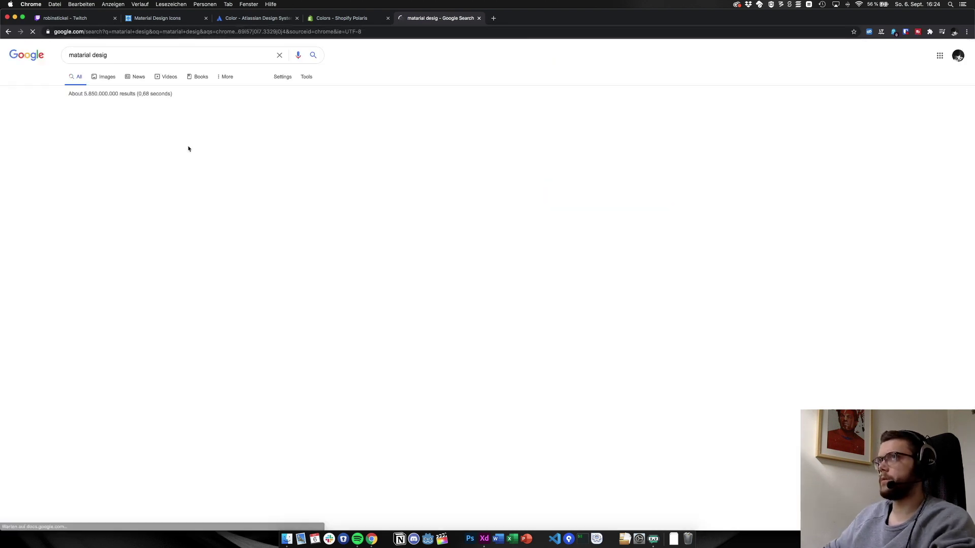
Open the Material Design site from the search results and go to its page on the color system
click(120, 147)
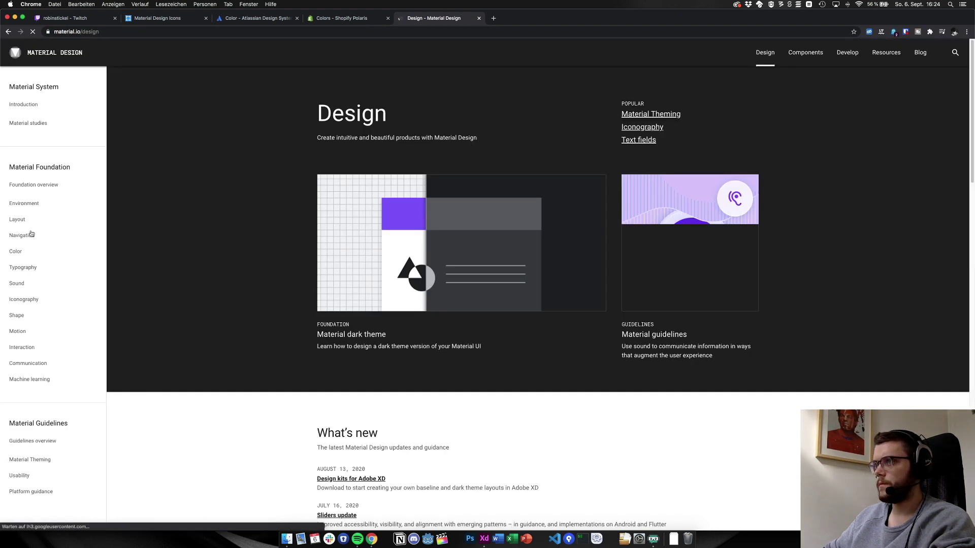
click(19, 253)
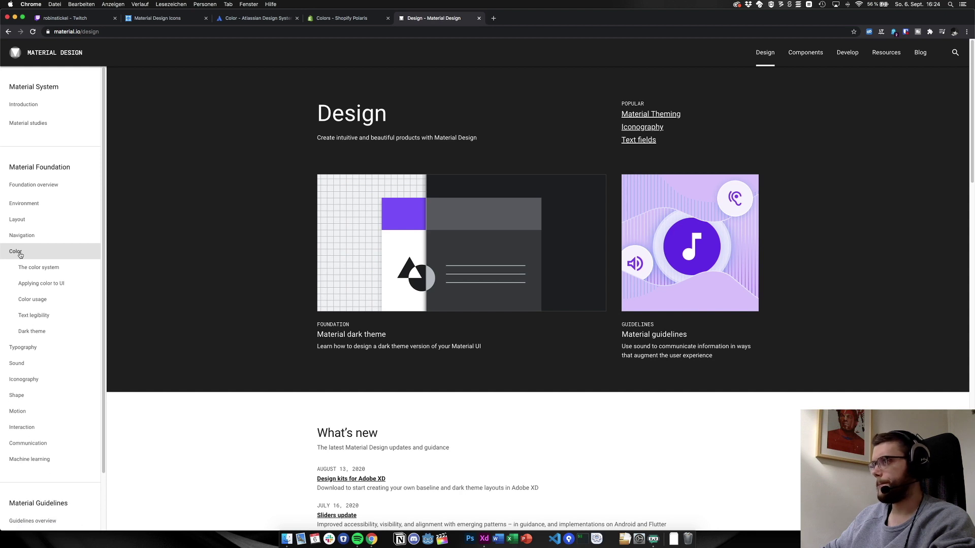
click(41, 268)
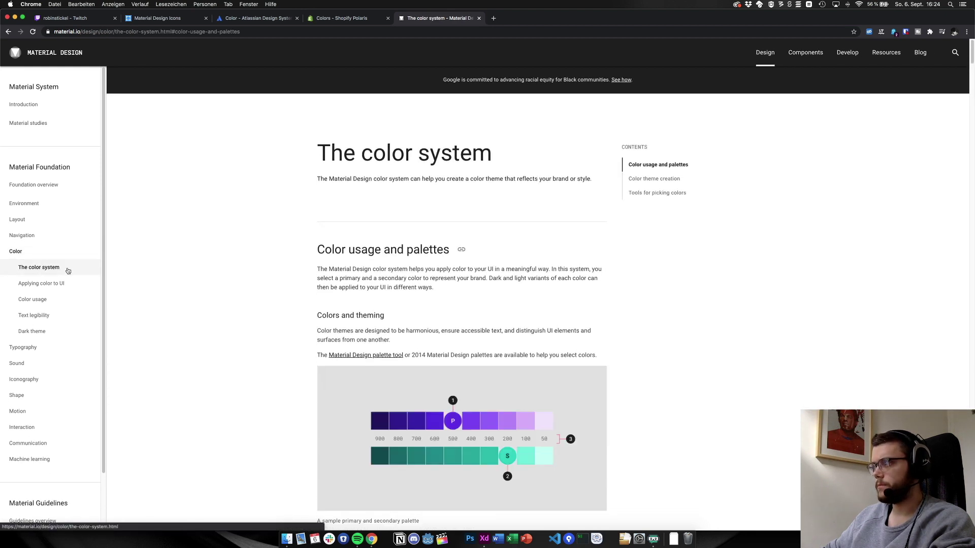
Examine the color usage and theme creation guidance, including the baseline theme, color variants and alternative section themes
scroll(281, 276, down, 3)
scroll(281, 275, down, 10)
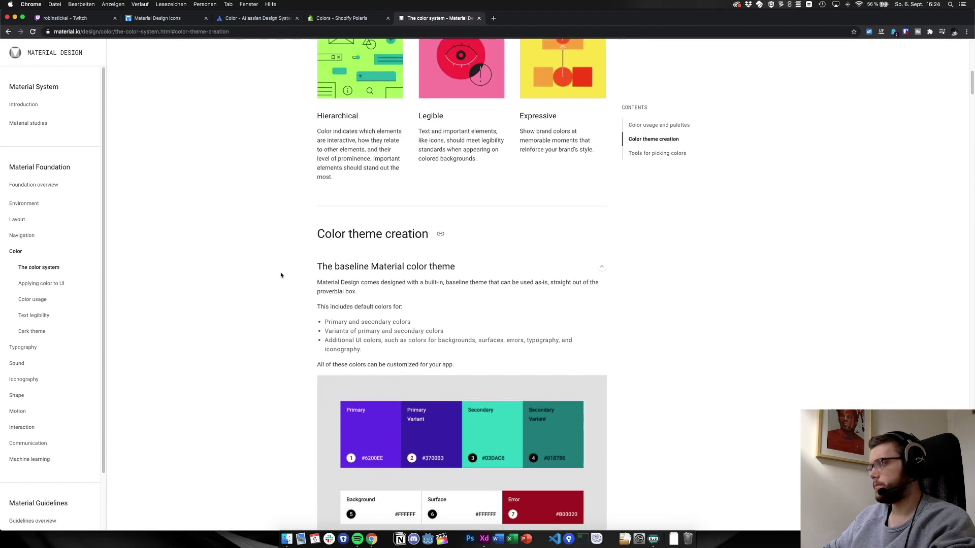
scroll(281, 275, down, 20)
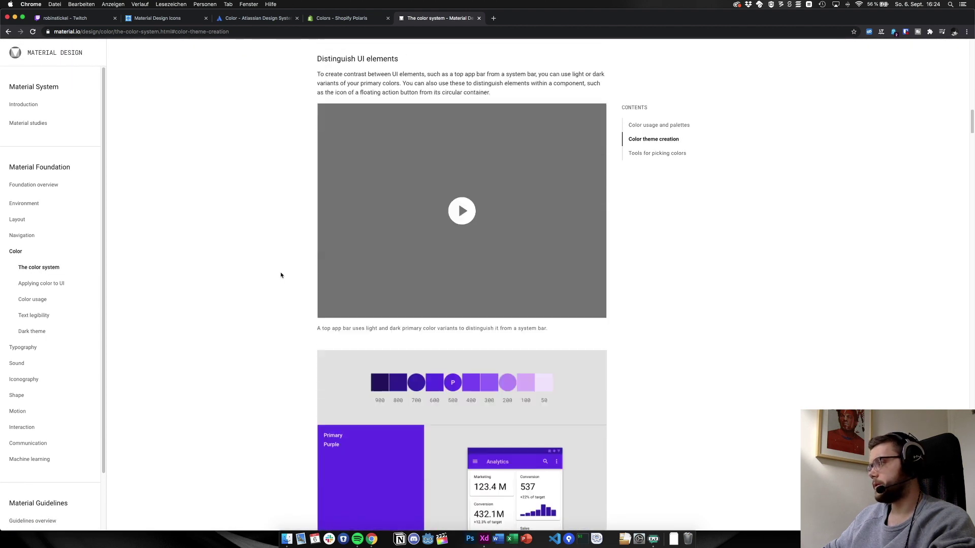
scroll(280, 275, down, 5)
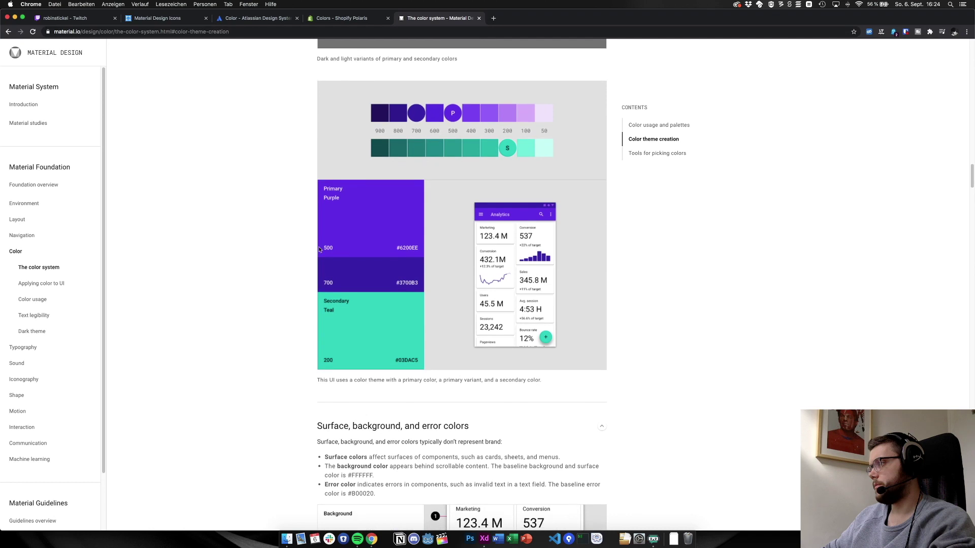
scroll(265, 217, down, 10)
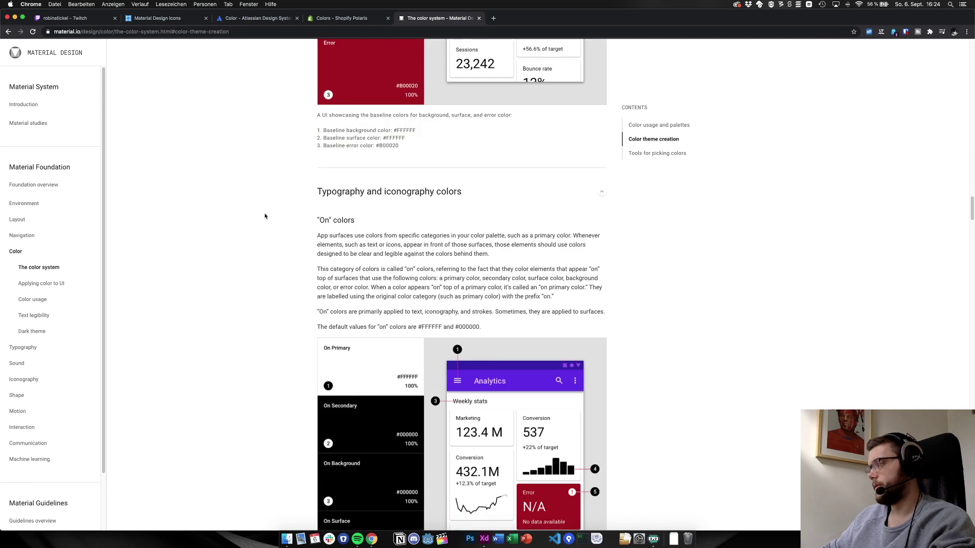
scroll(265, 216, down, 20)
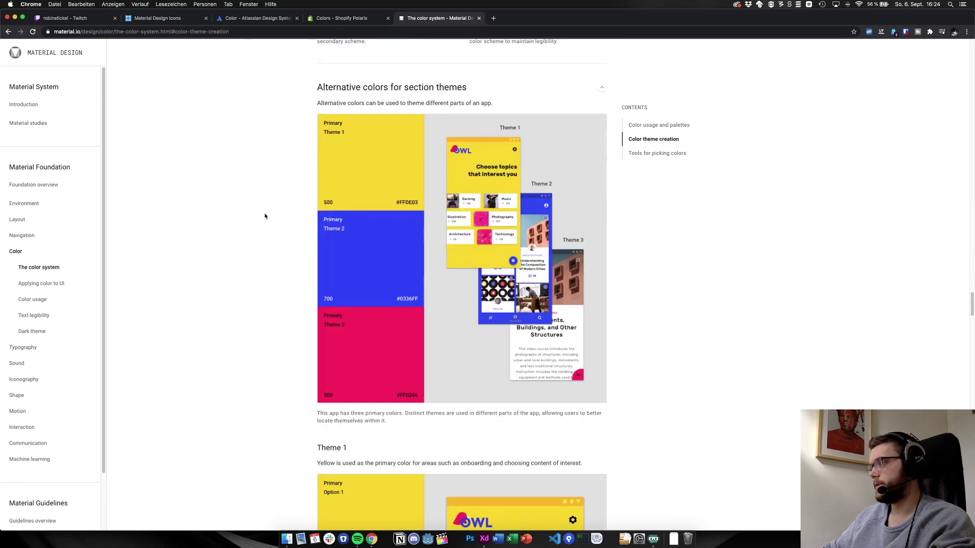
scroll(264, 216, up, 3)
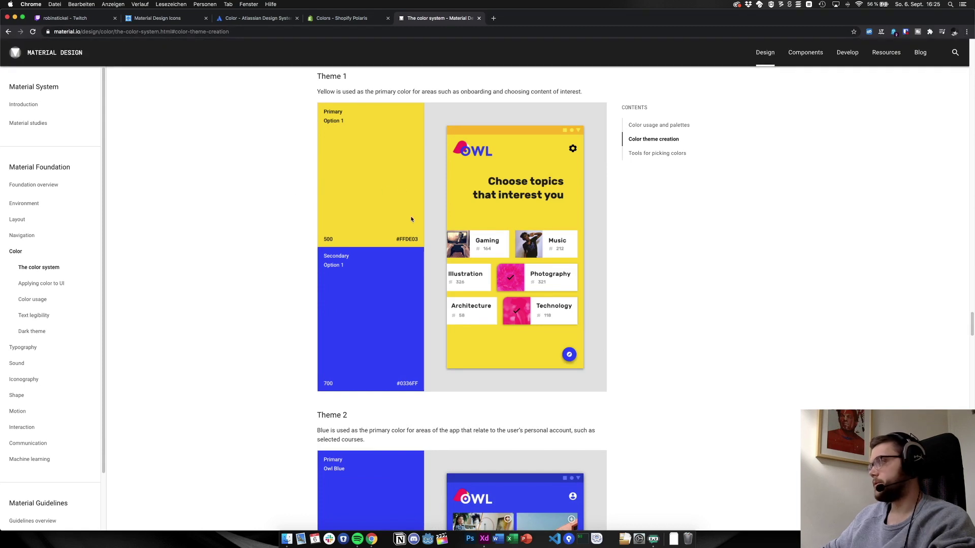
scroll(226, 276, down, 15)
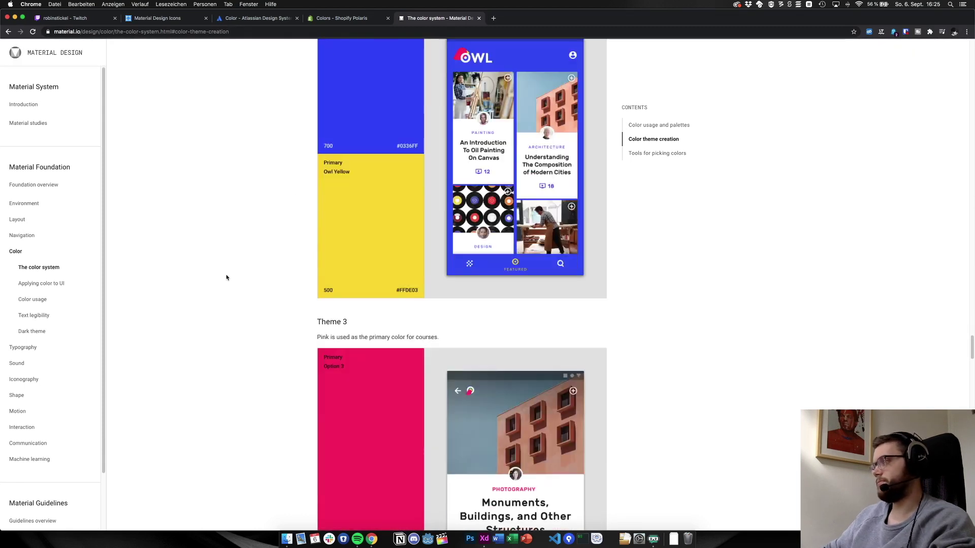
scroll(227, 277, up, 3)
Look through the tools for picking colors and the Material palette swatches, especially the green and light green shades
scroll(227, 277, down, 20)
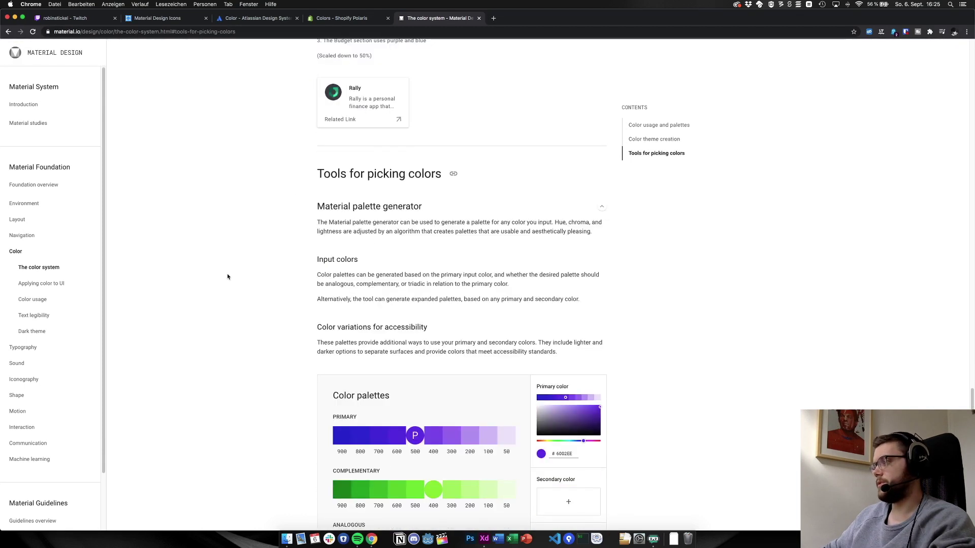
scroll(228, 277, down, 11)
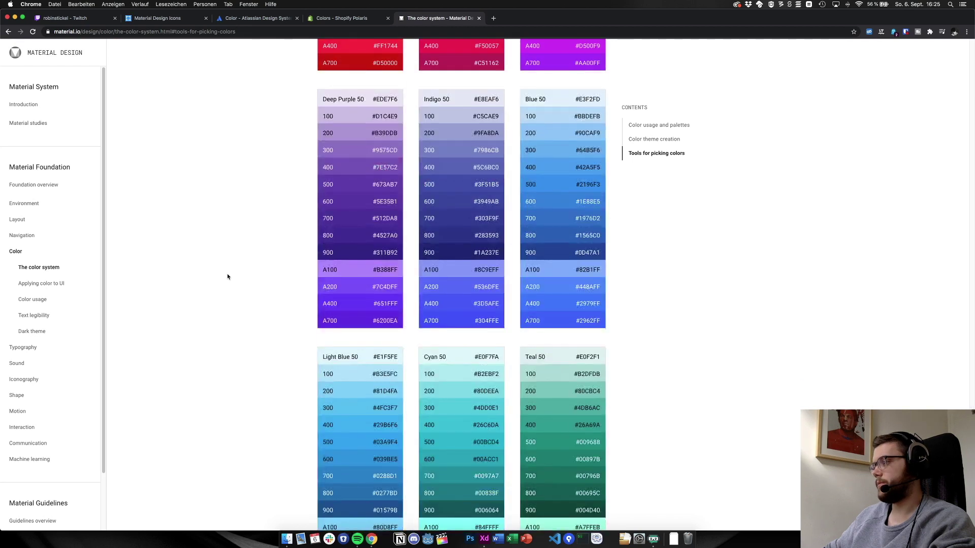
scroll(227, 277, down, 8)
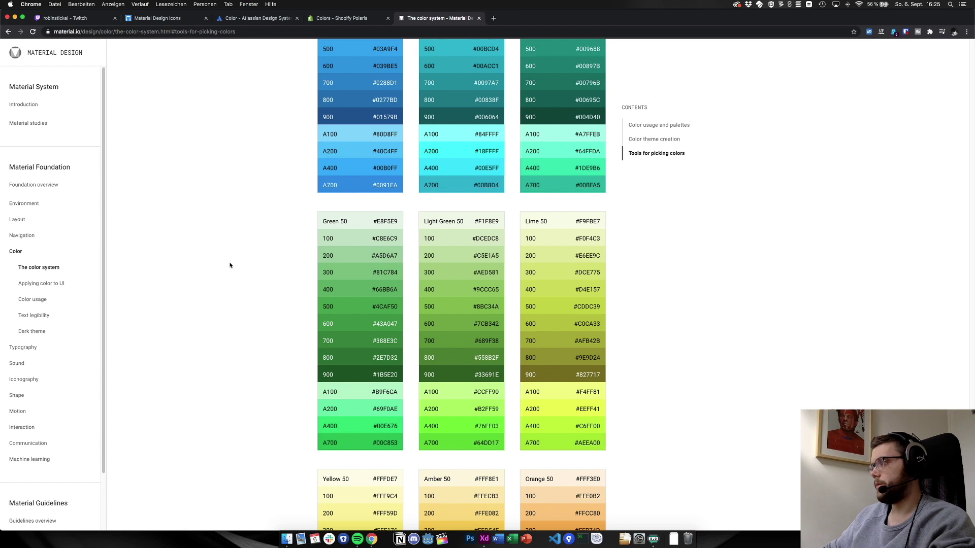
drag(427, 243, 441, 343)
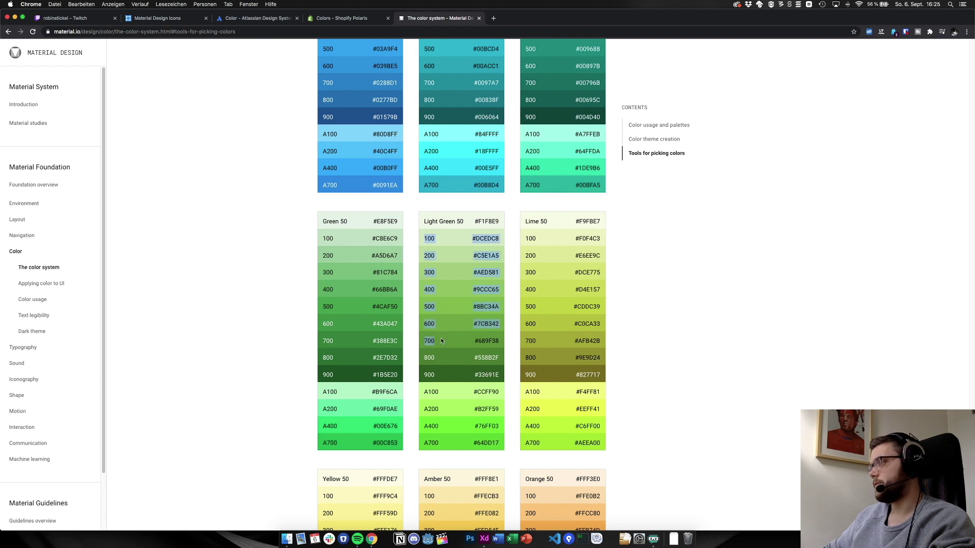
click(441, 343)
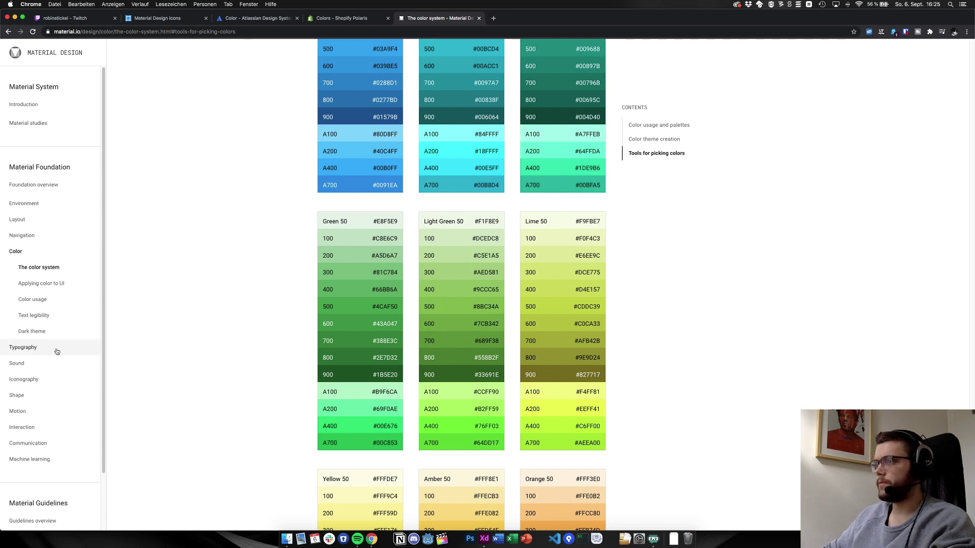
Open the Dark theme guidelines in a new tab and examine the guidance on surface color, elevation levels and overlays
super+click(33, 332)
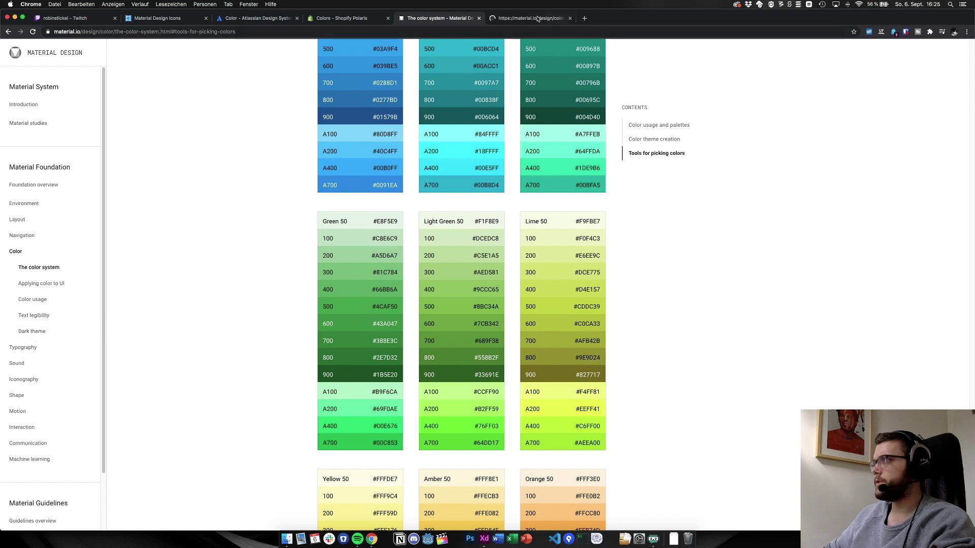
click(532, 18)
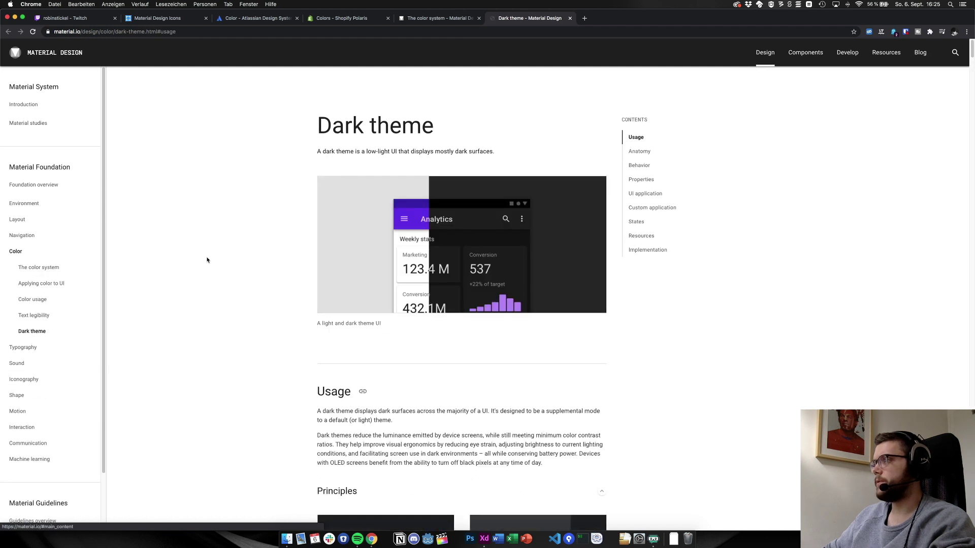
scroll(230, 245, down, 20)
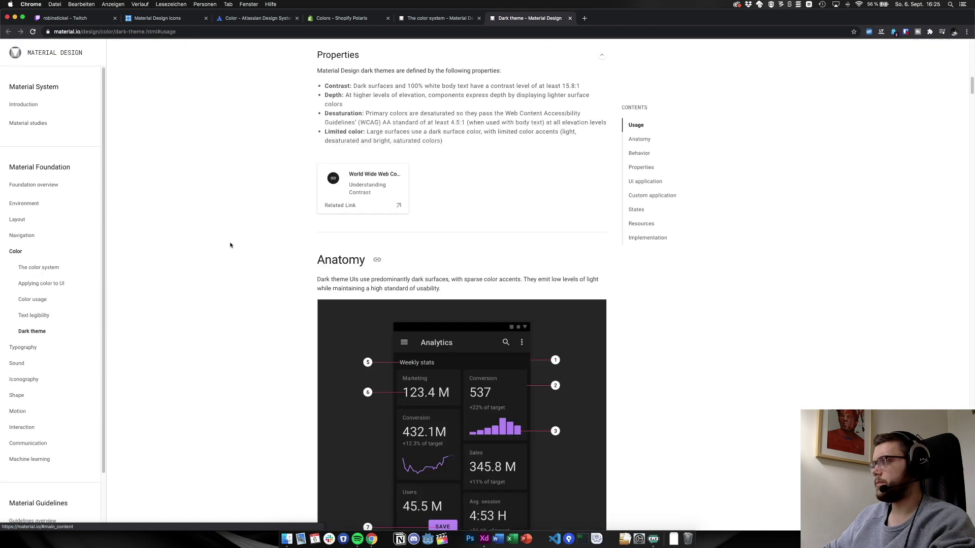
scroll(230, 245, down, 15)
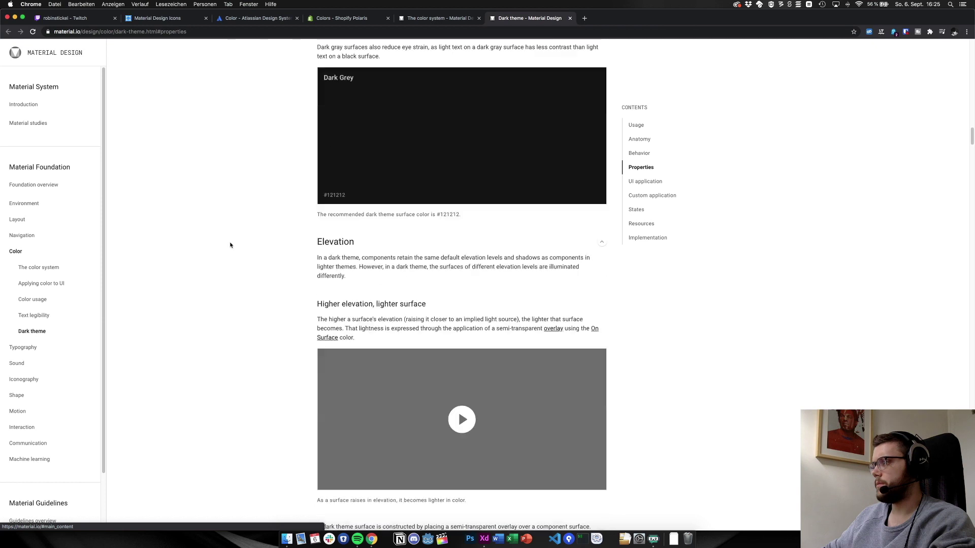
scroll(230, 245, down, 10)
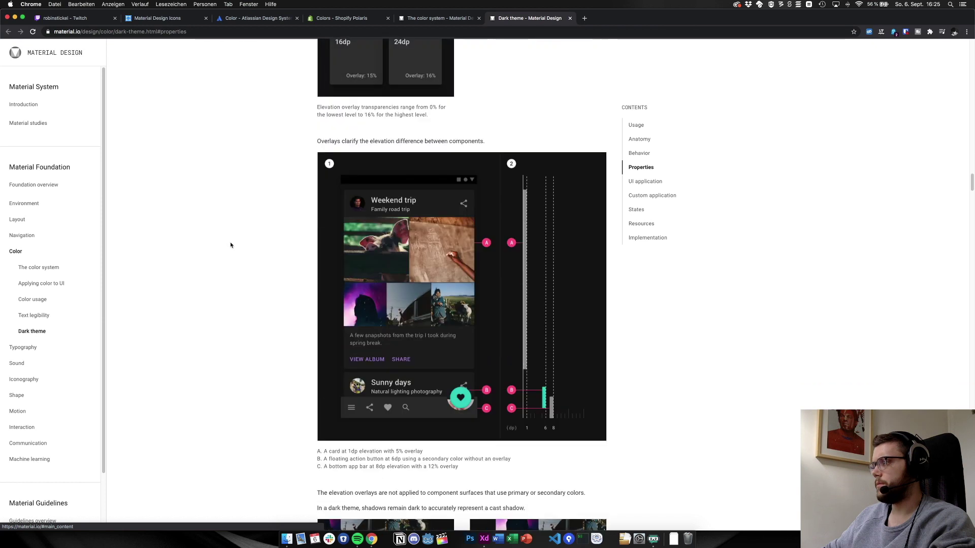
scroll(230, 245, up, 6)
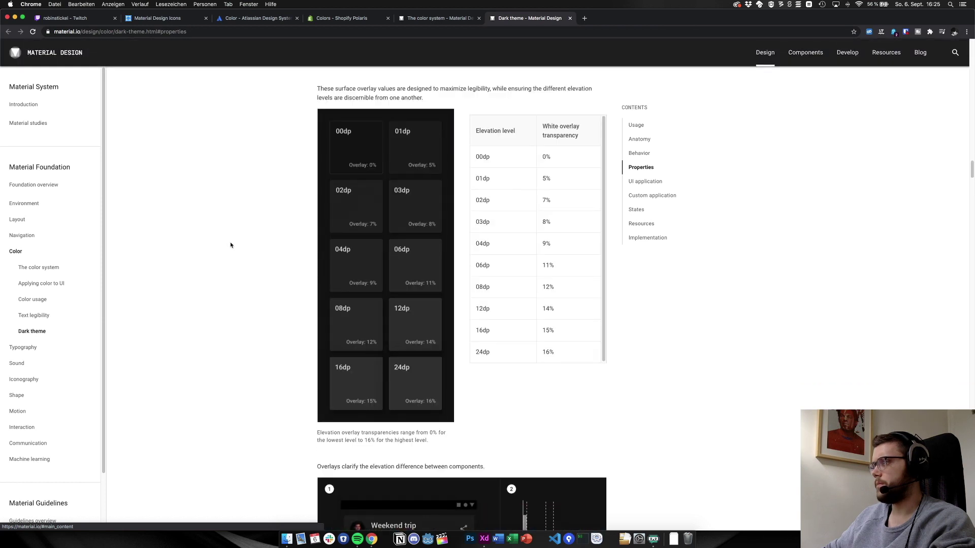
scroll(231, 245, down, 10)
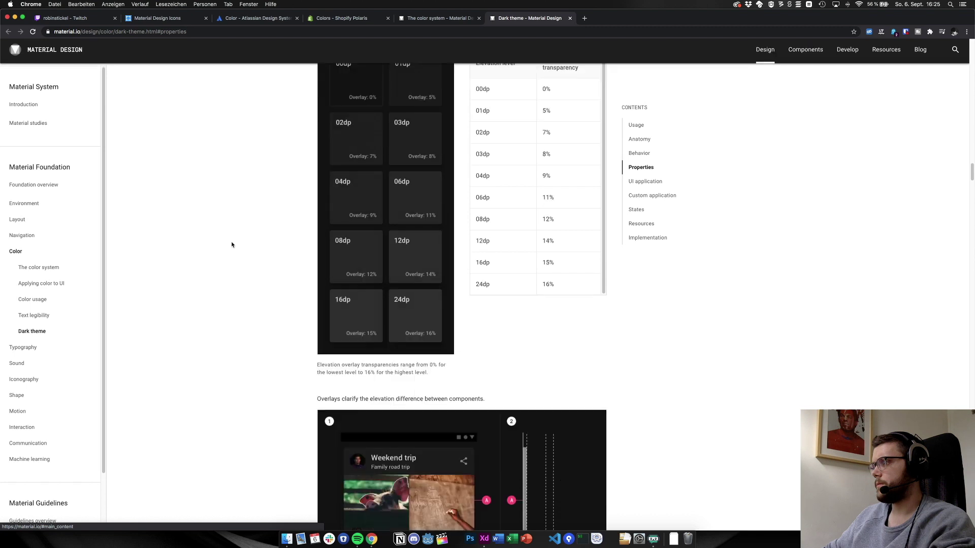
scroll(232, 245, down, 5)
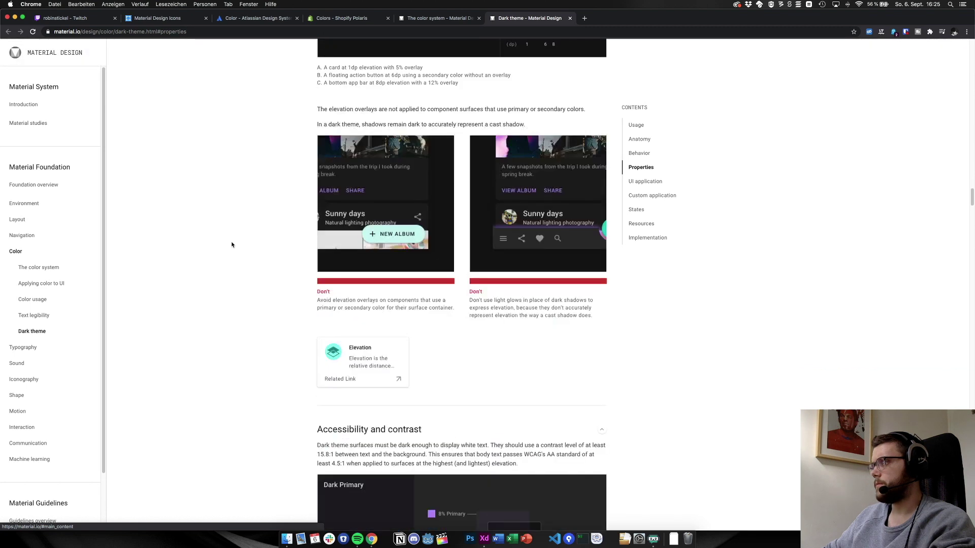
scroll(231, 245, up, 5)
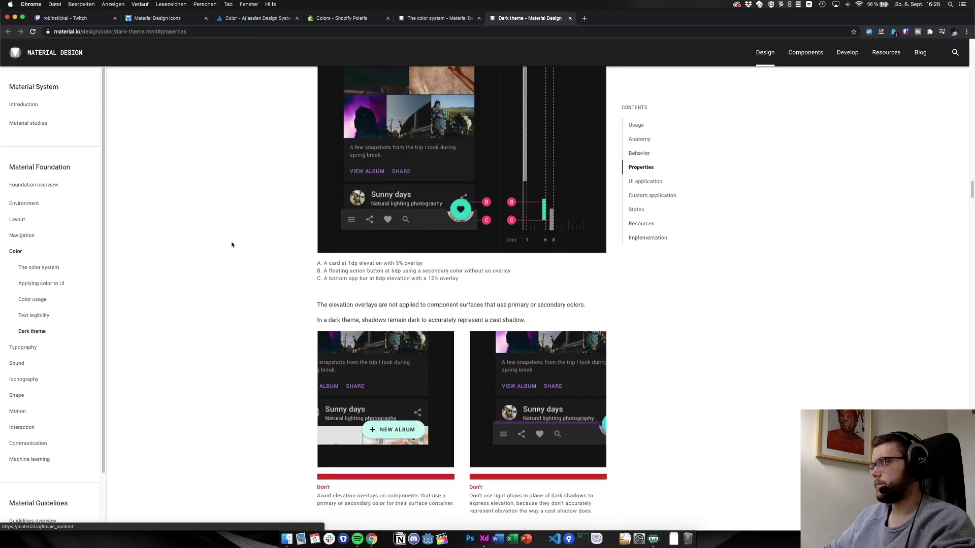
scroll(232, 245, up, 3)
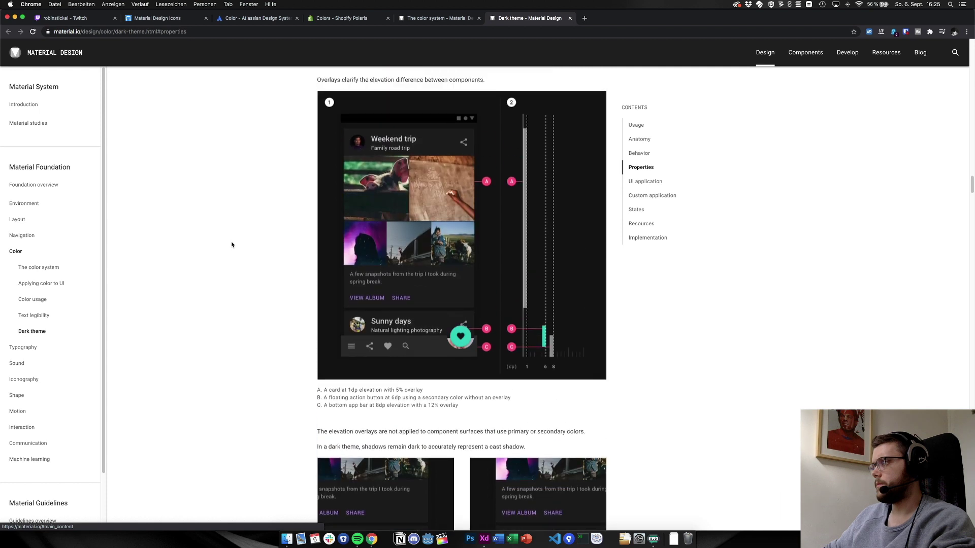
scroll(232, 245, down, 10)
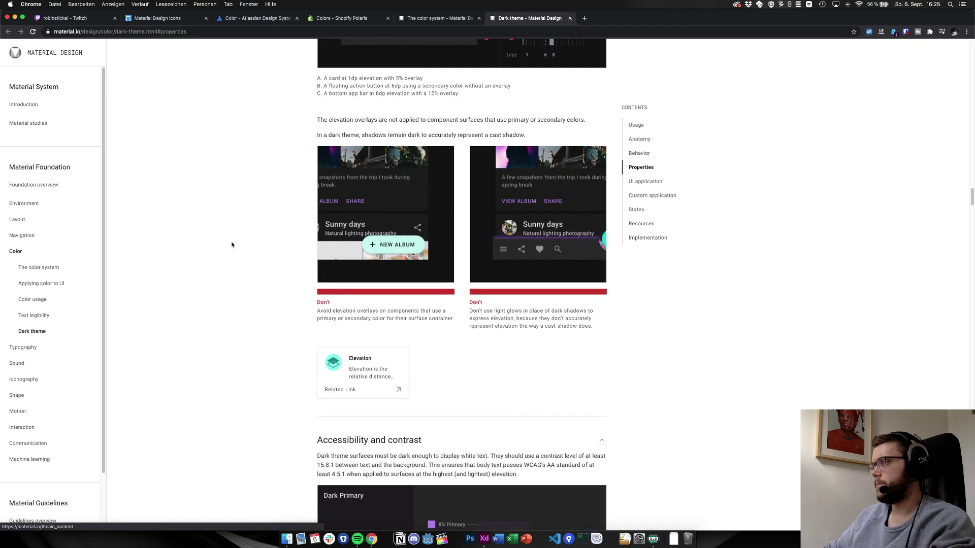
Read the dark theme sections on desaturated, primary, secondary and accent colors, custom application and implementation
scroll(232, 245, down, 15)
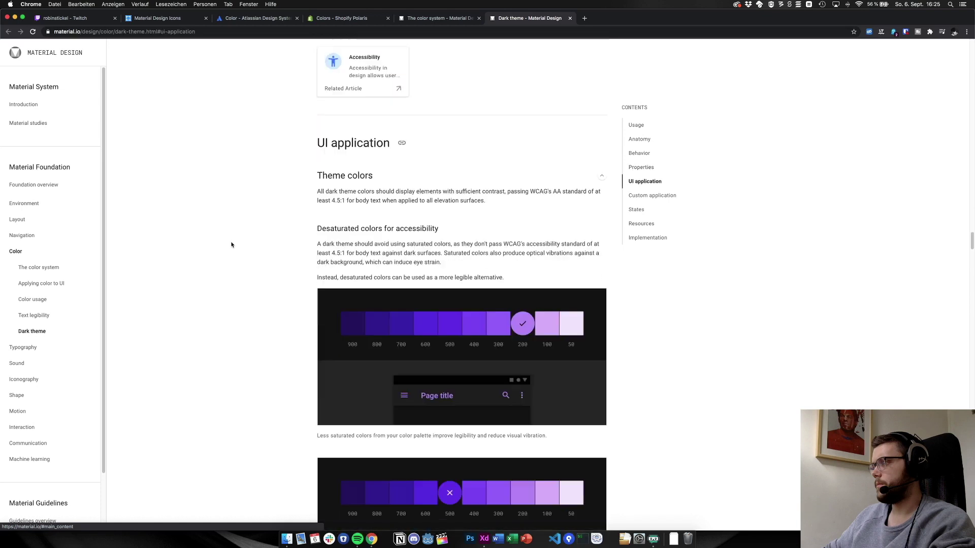
scroll(232, 245, down, 15)
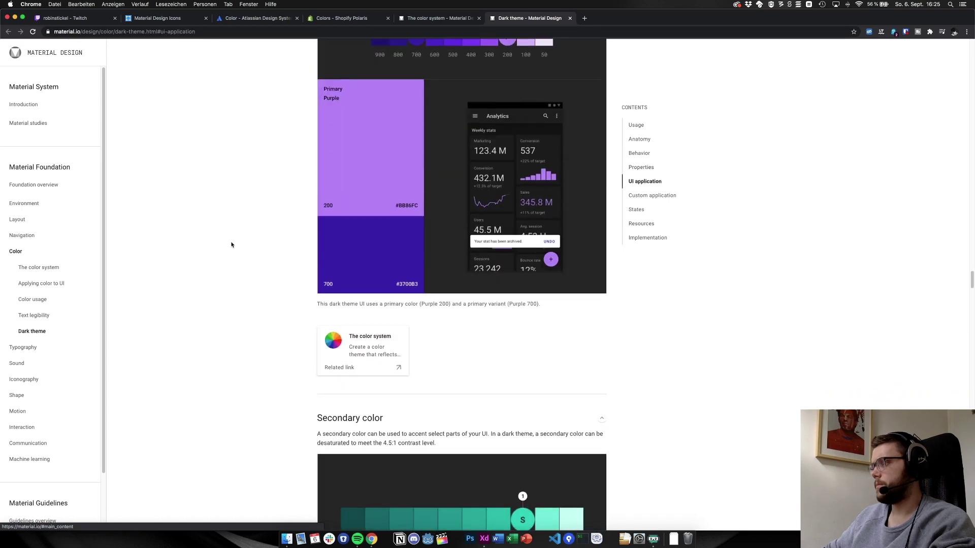
scroll(232, 245, down, 15)
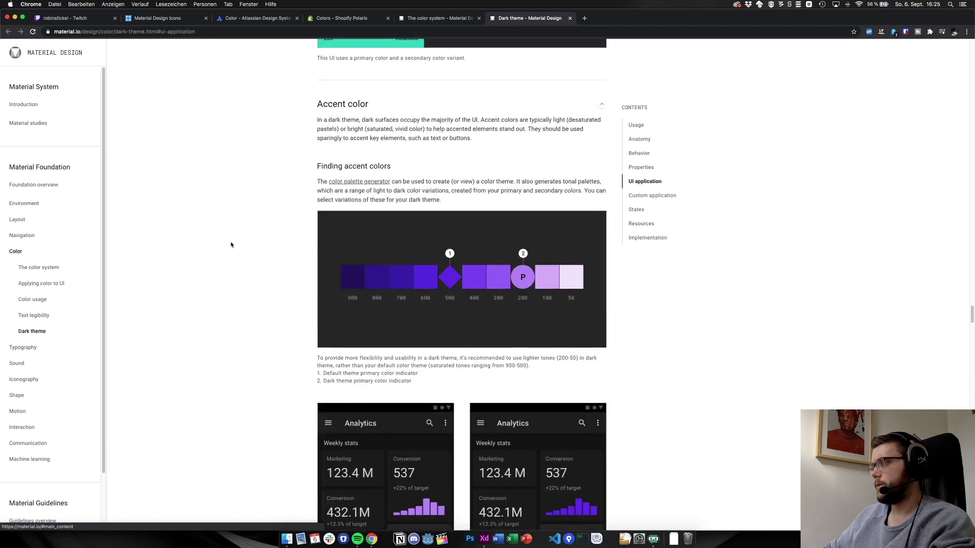
scroll(231, 245, down, 20)
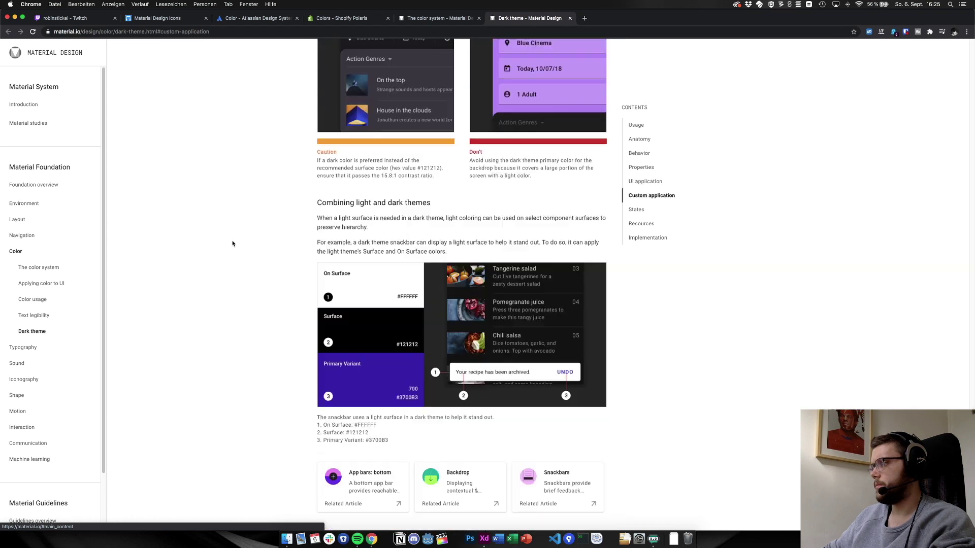
scroll(232, 243, down, 20)
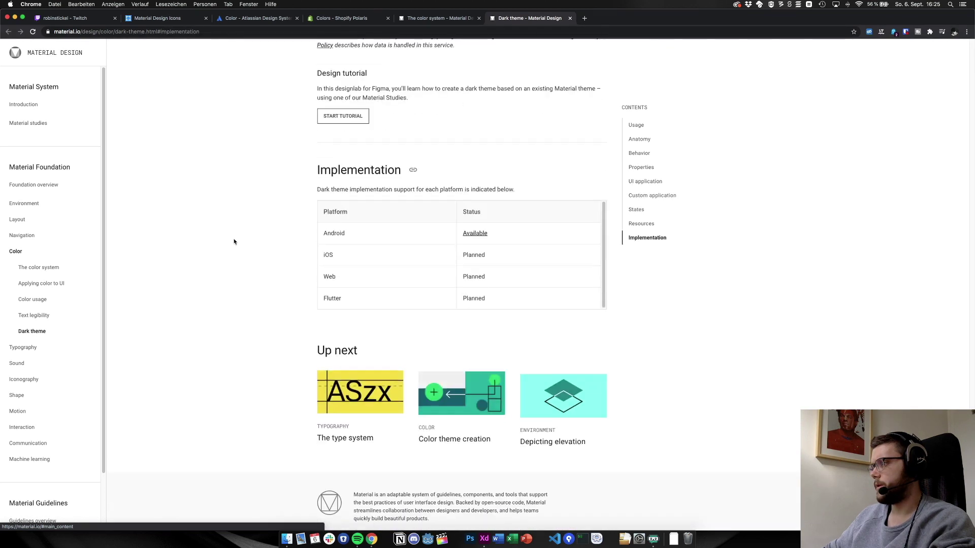
Close the Dark theme page, copy Green 500 (#4CAF50) from the Material palette, and apply it to the AI Components value in Adobe XD
key(super+w)
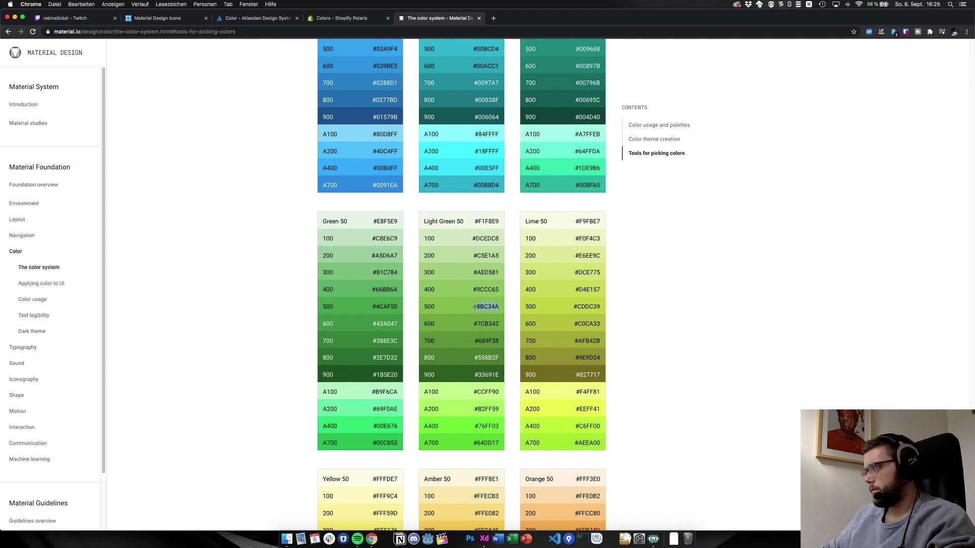
double_click(379, 308)
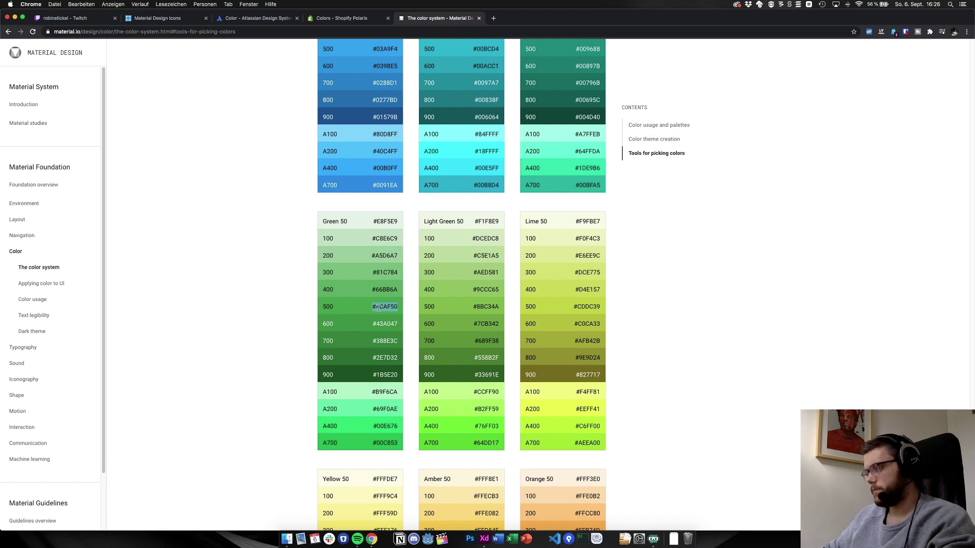
key(super+Tab)
double_click(465, 224)
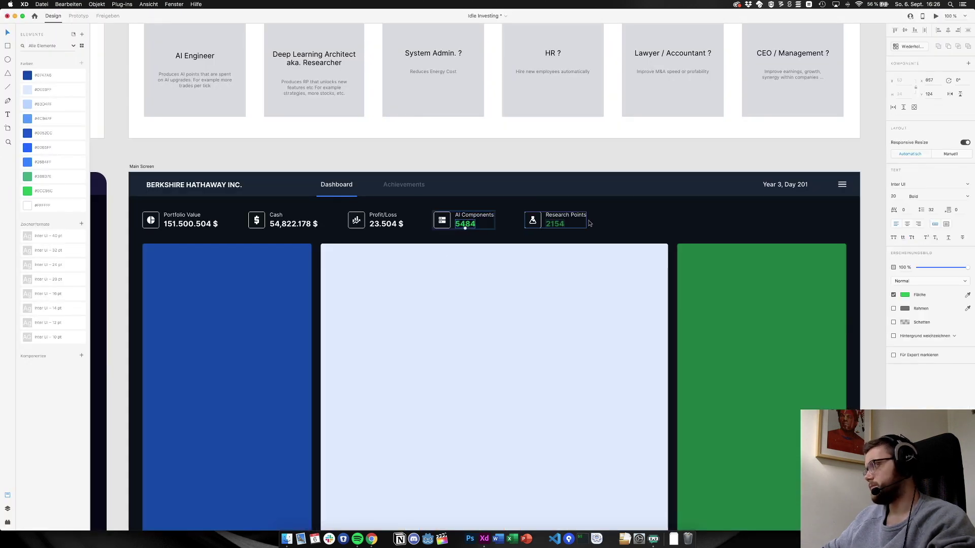
click(906, 298)
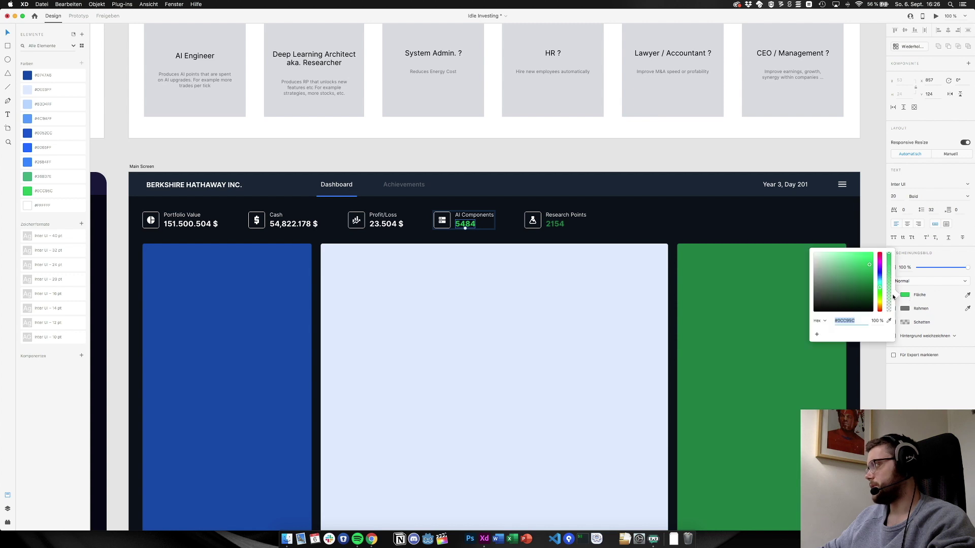
text(#4CAF50)
key(Return)
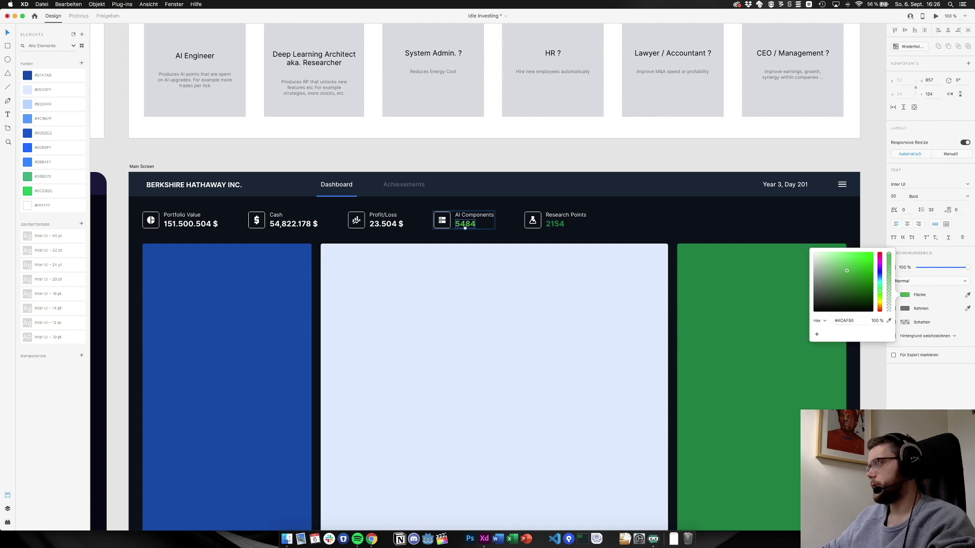
click(488, 291)
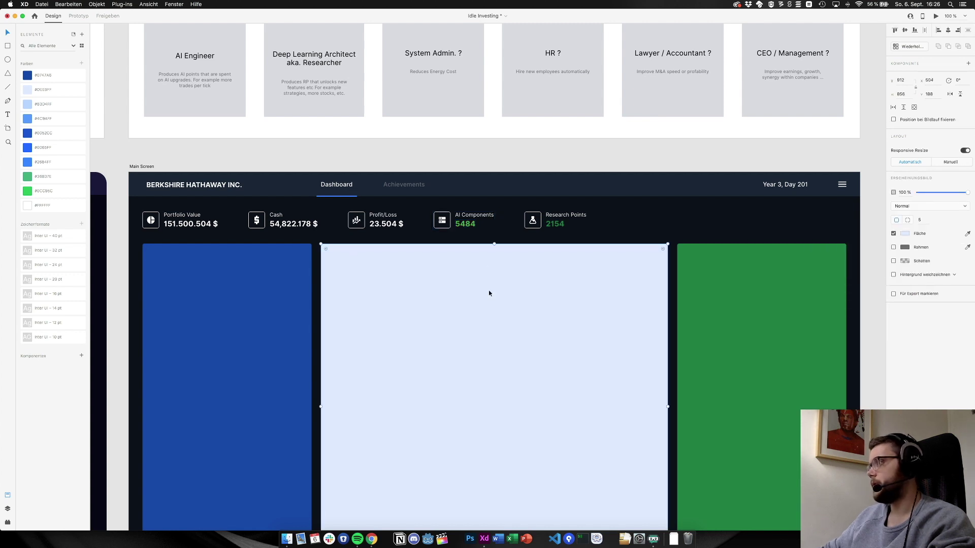
Copy Green 600 (#43A047) from the Material palette in Chrome and fill the green dashboard panel with it in Adobe XD
key(super+Tab)
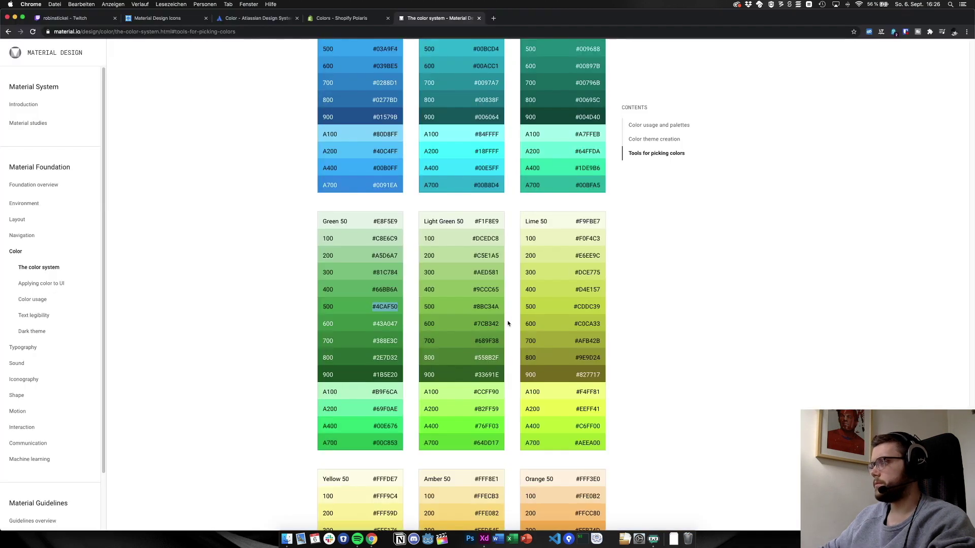
triple_click(381, 324)
key(super+c)
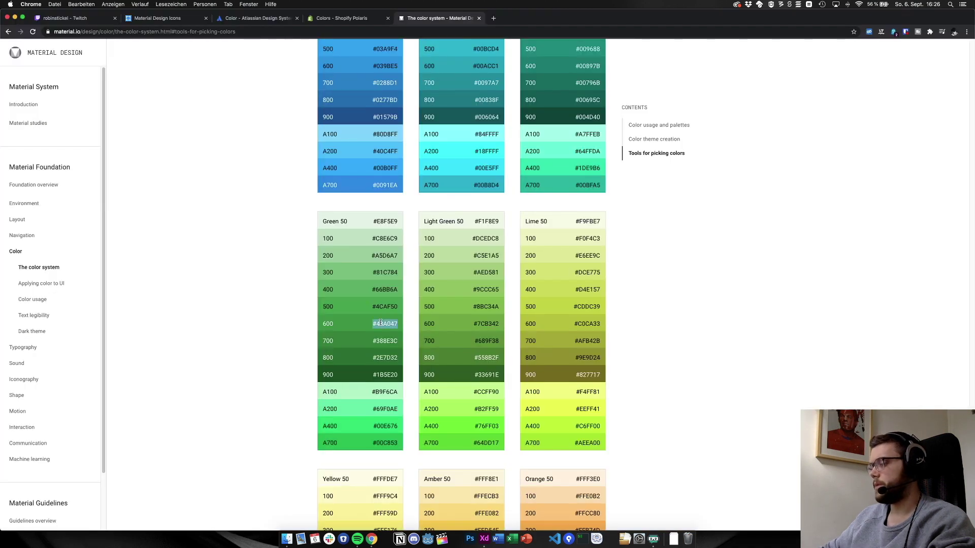
key(super+Tab)
click(777, 321)
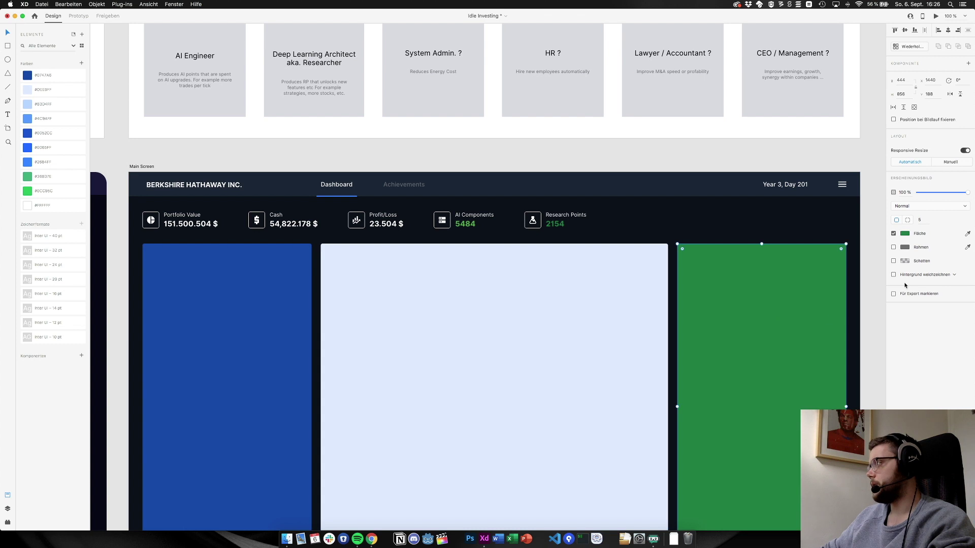
click(904, 234)
key(super+v)
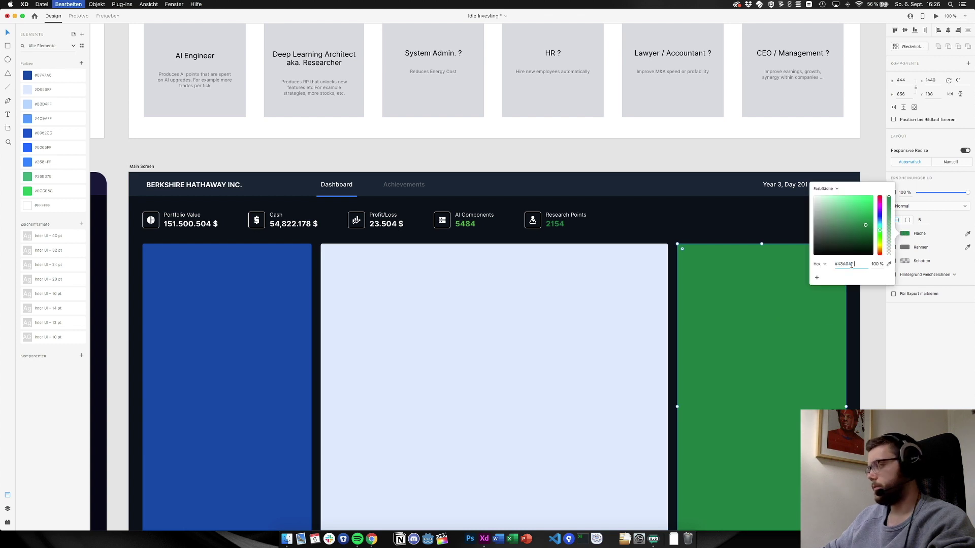
key(Return)
click(649, 145)
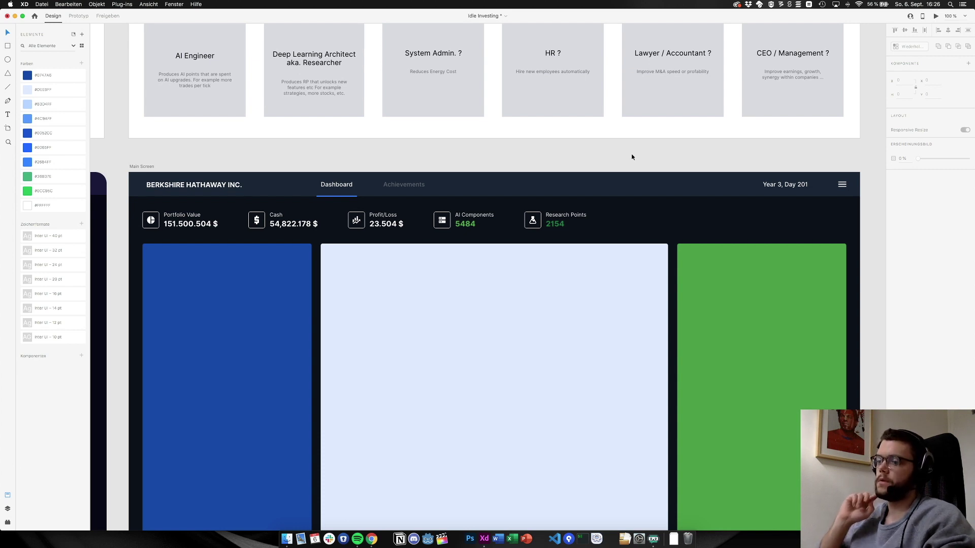
View the mockup on the Twitch stream page in Chrome and return to the dashboard design in Adobe XD
key(super+Tab)
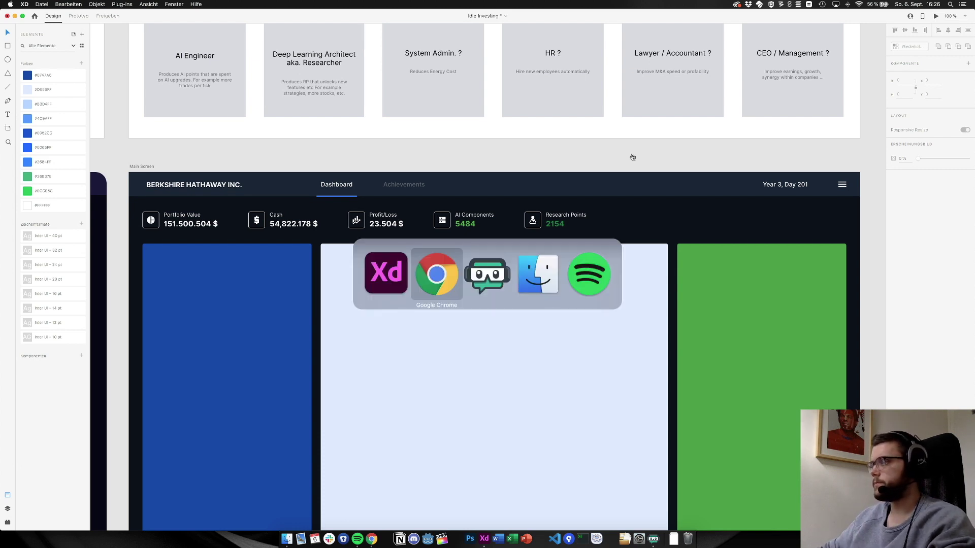
click(77, 19)
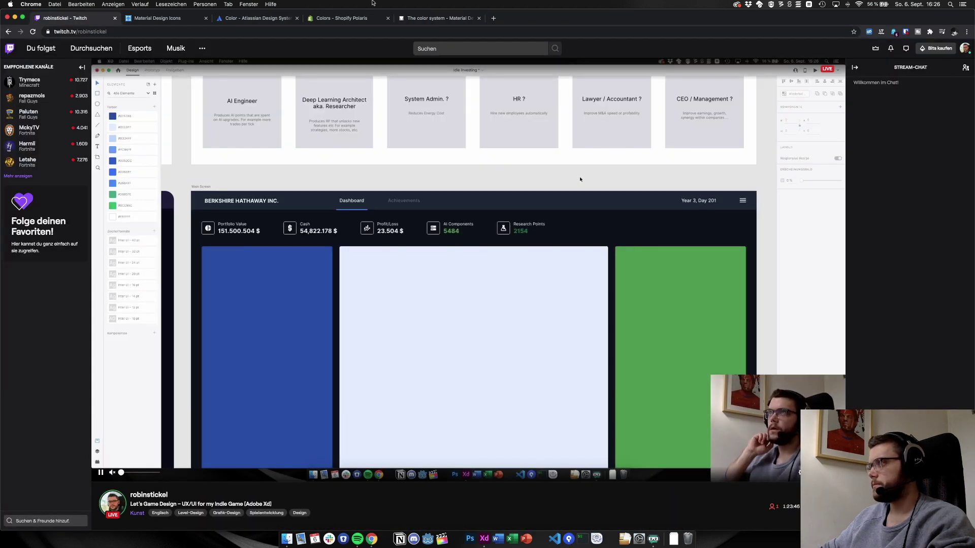
click(423, 19)
key(super+Tab)
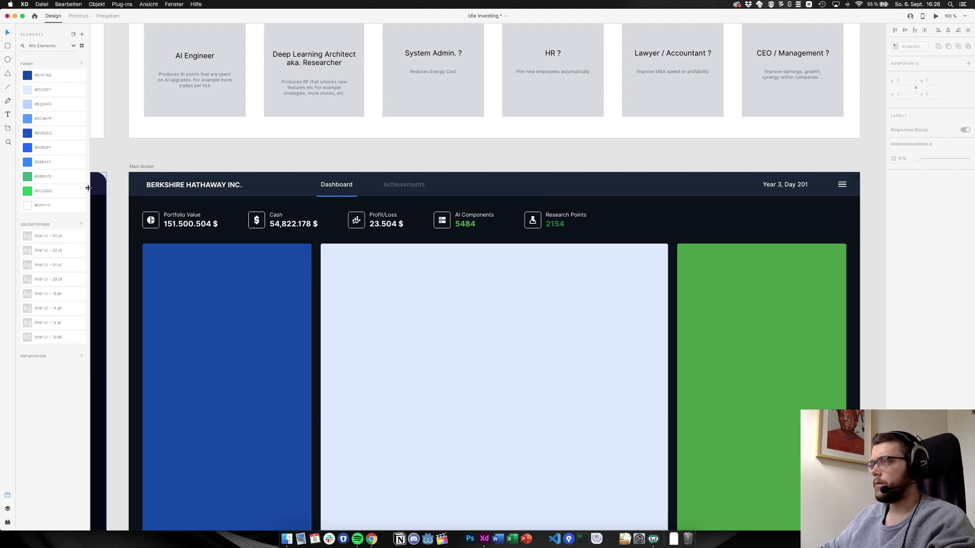
click(283, 316)
scroll(285, 315, down, 5)
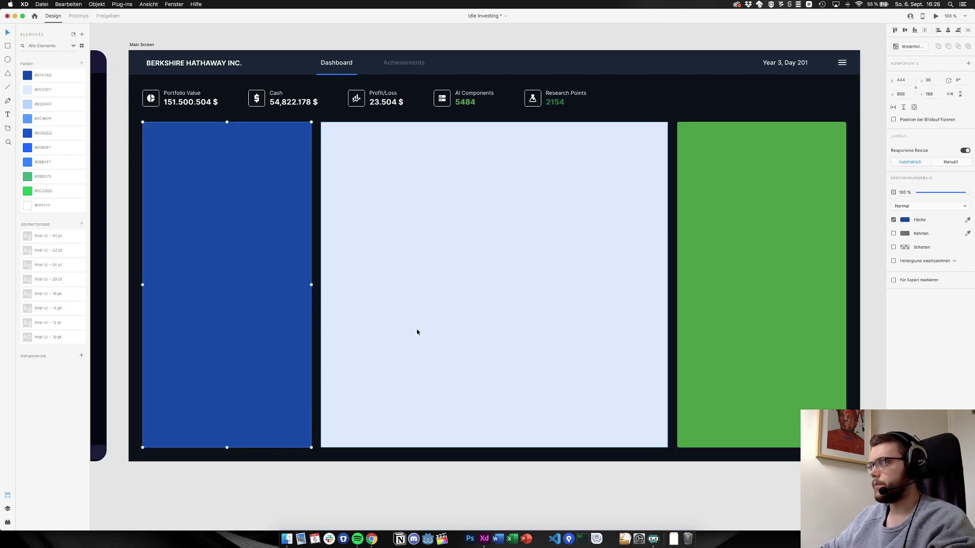
Switch to Chrome and copy the Green A700 hex value #00C853 from the Material palette
key(super+Tab)
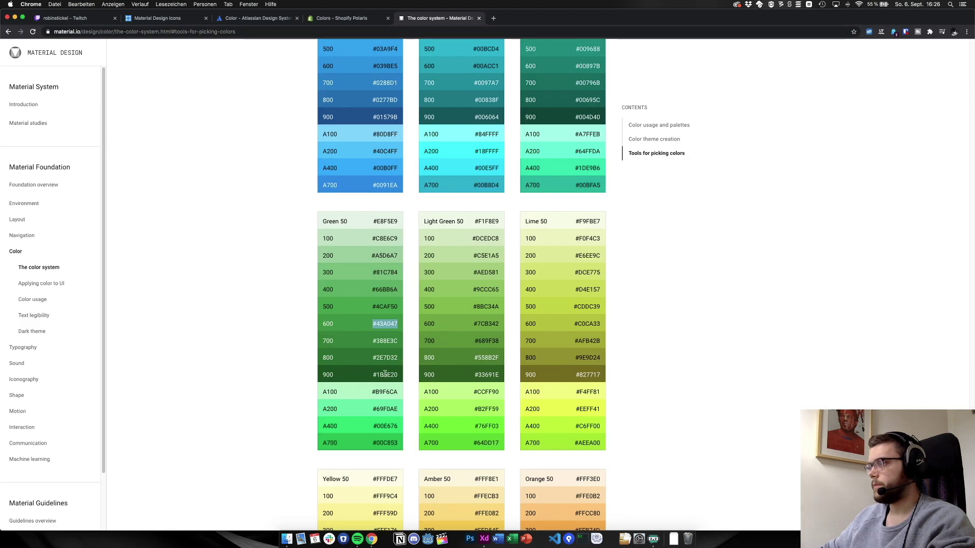
click(380, 405)
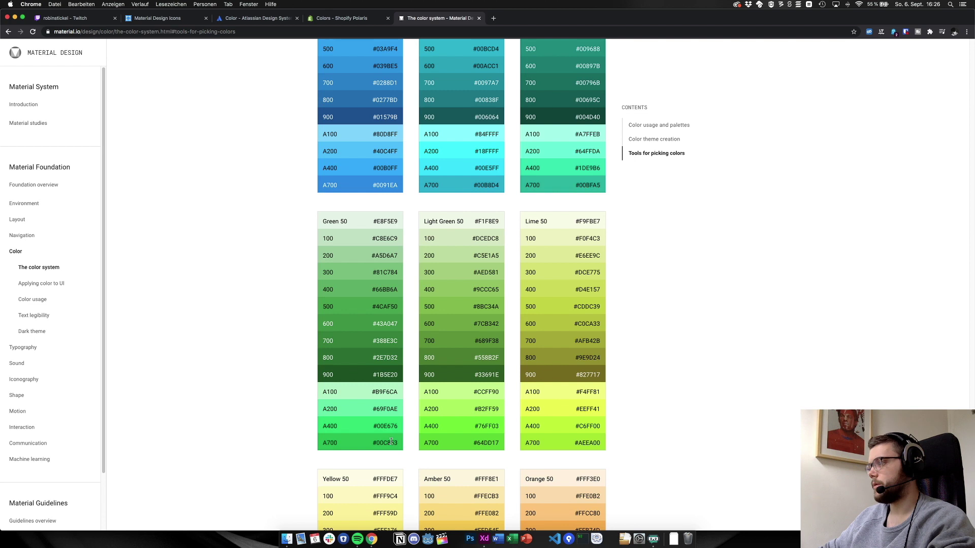
double_click(388, 443)
key(super+c)
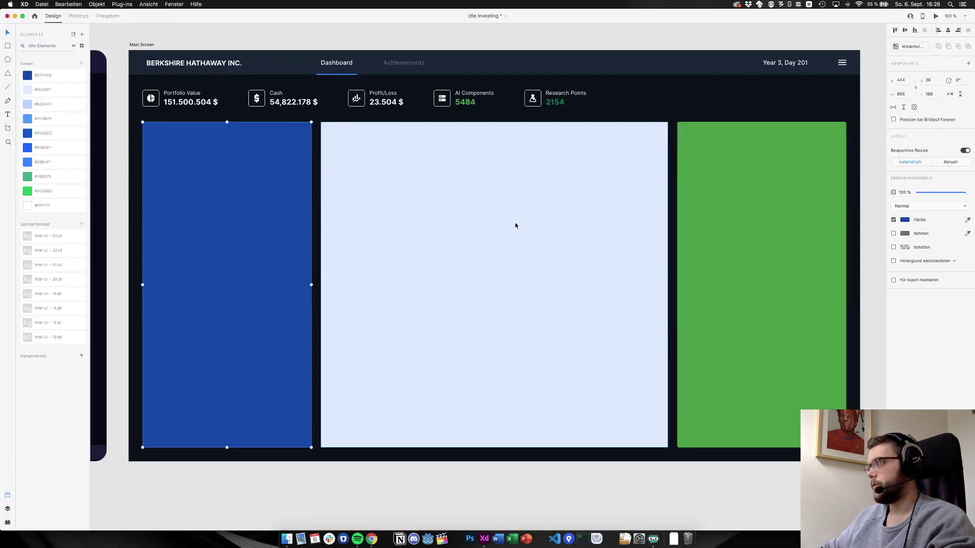
Switch to Adobe XD and set the AI Components value's fill to the copied #00C853
key(super+Tab)
double_click(472, 103)
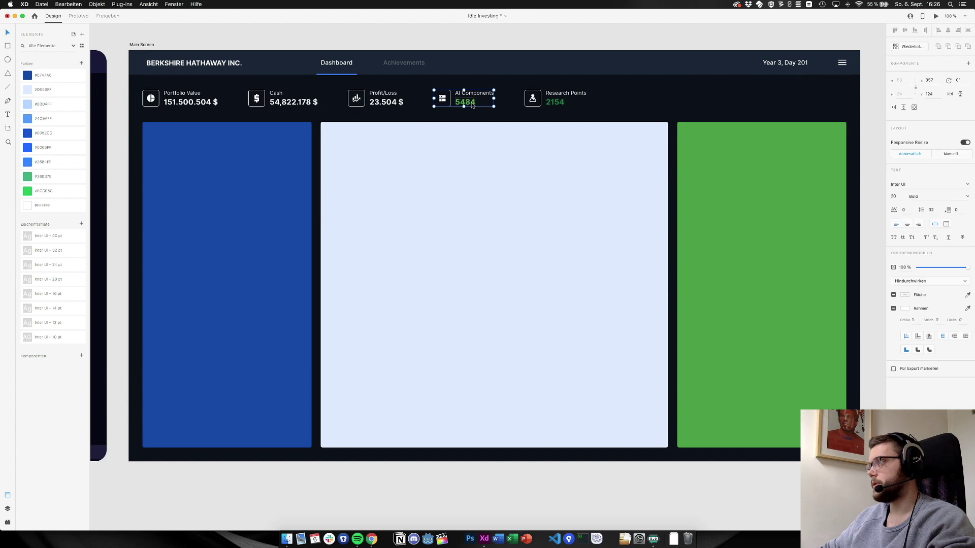
click(904, 295)
key(super+v)
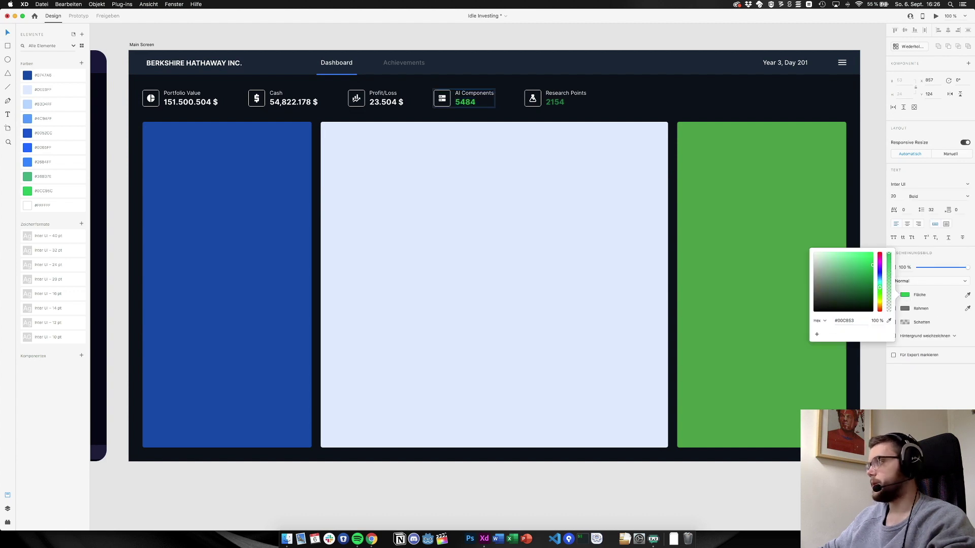
click(424, 35)
click(425, 35)
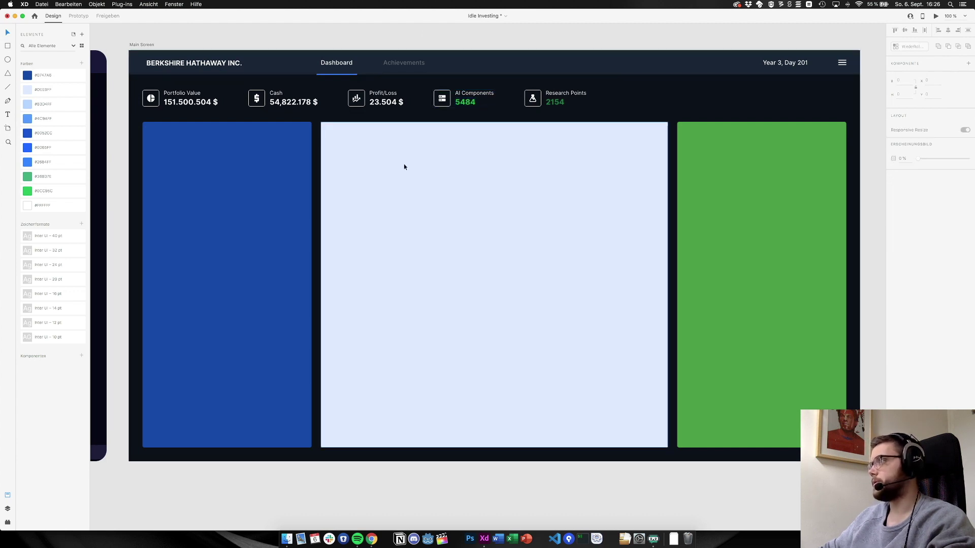
Set the fill of the underline below the Dashboard navigation item to #00C853
scroll(405, 165, up, 3)
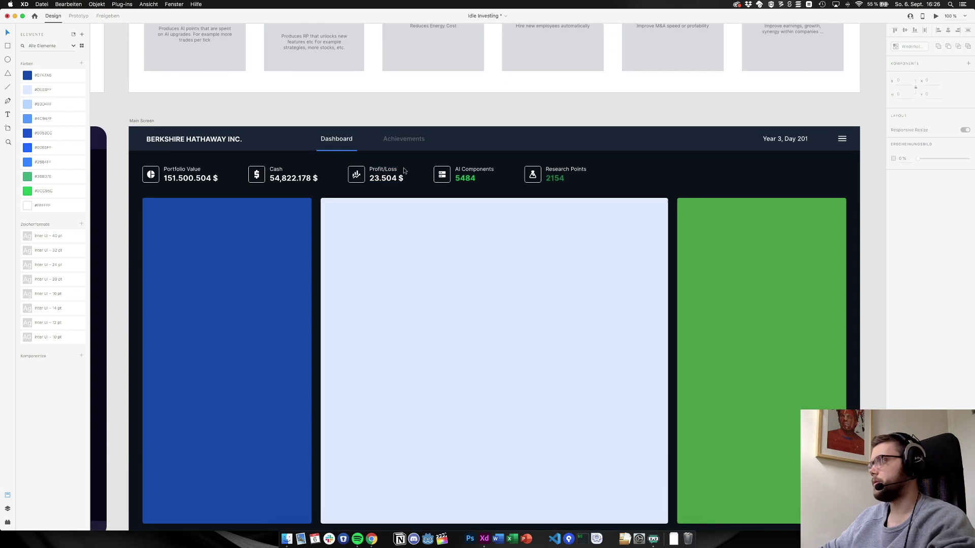
click(346, 151)
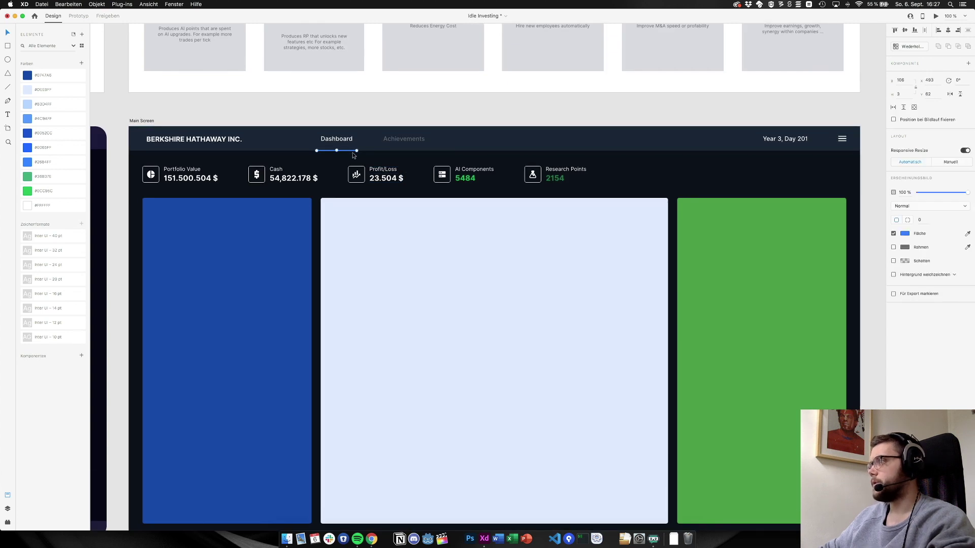
click(906, 234)
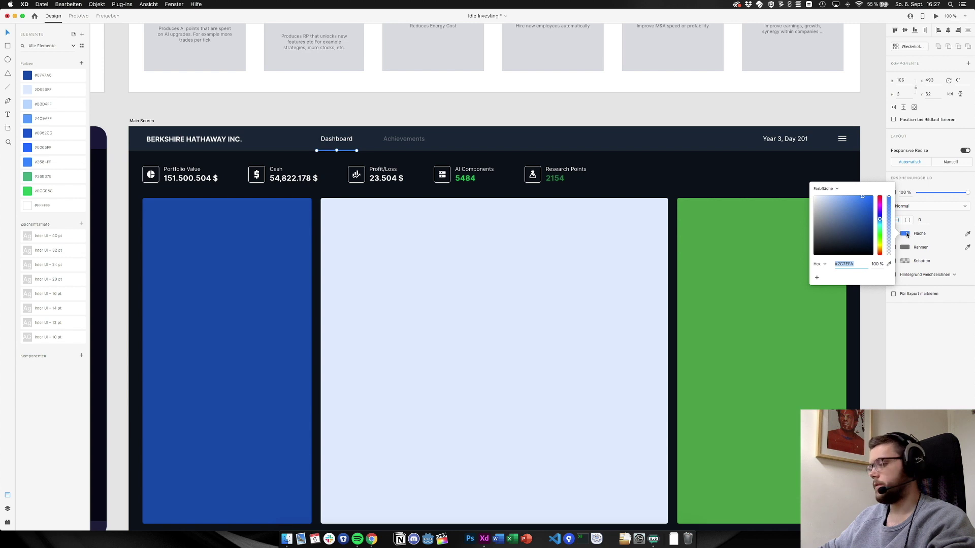
text(#00C853)
key(Return)
click(398, 96)
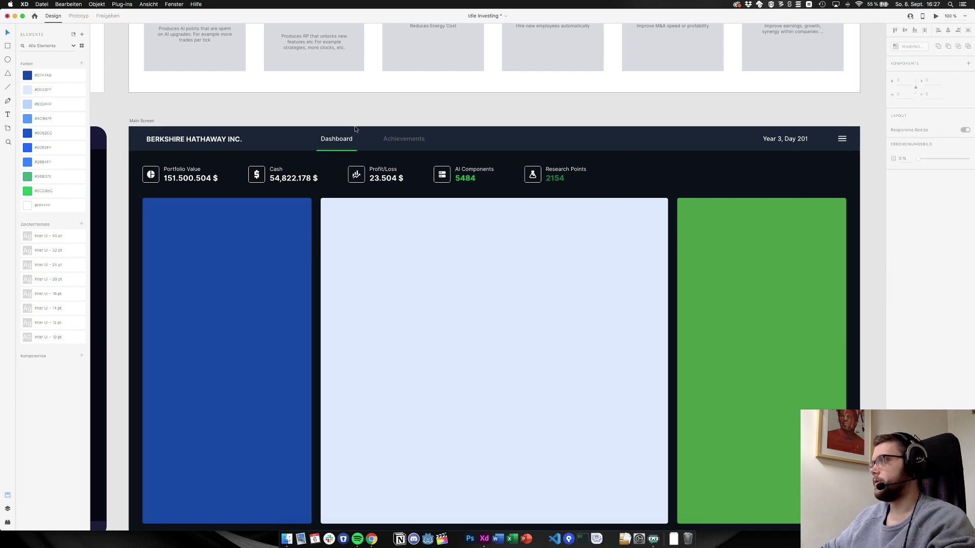
Undo the last color changes to the Dashboard underline and the AI Components value
key(super+z)
key(super+z)
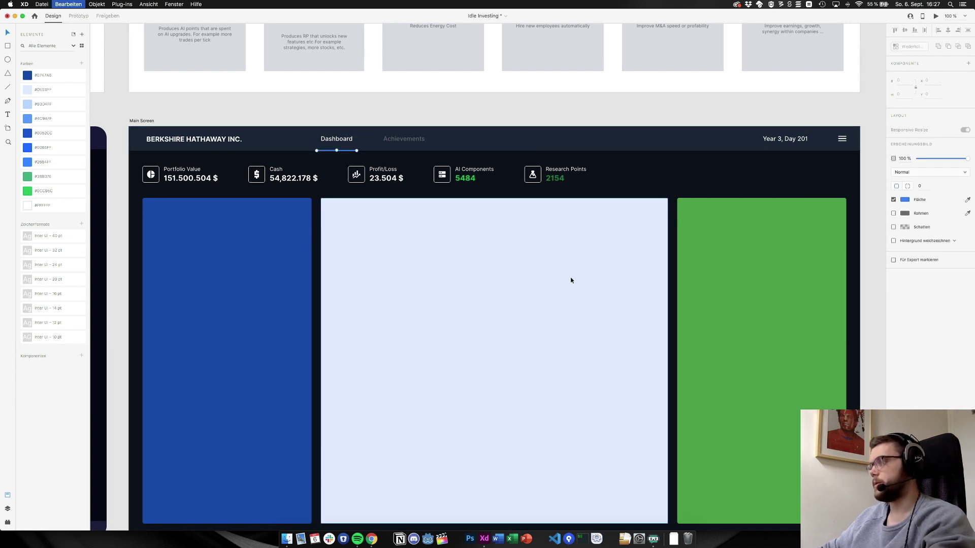
click(466, 123)
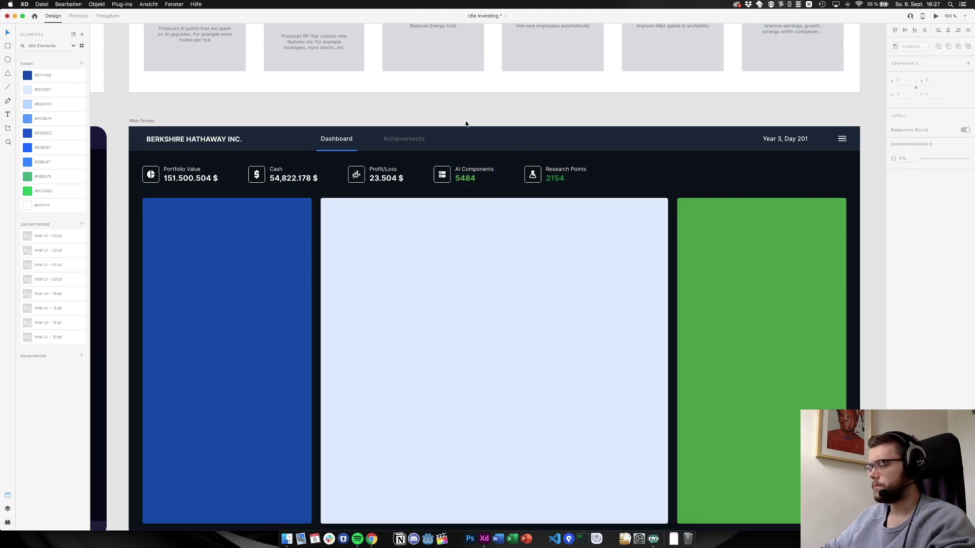
Recheck the Material green swatches in Chrome and fill the blue dashboard panel with #00C853 in Adobe XD
key(super+Tab)
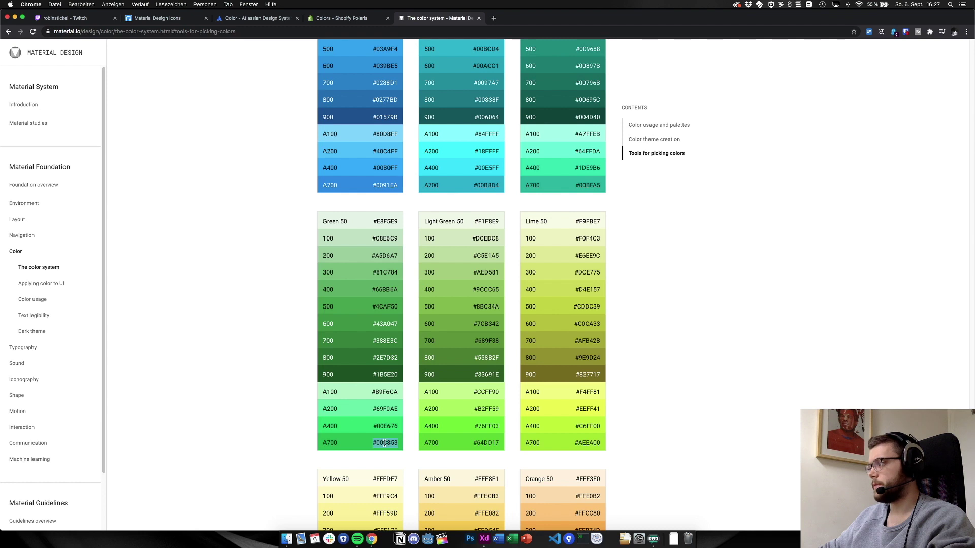
key(super+Tab)
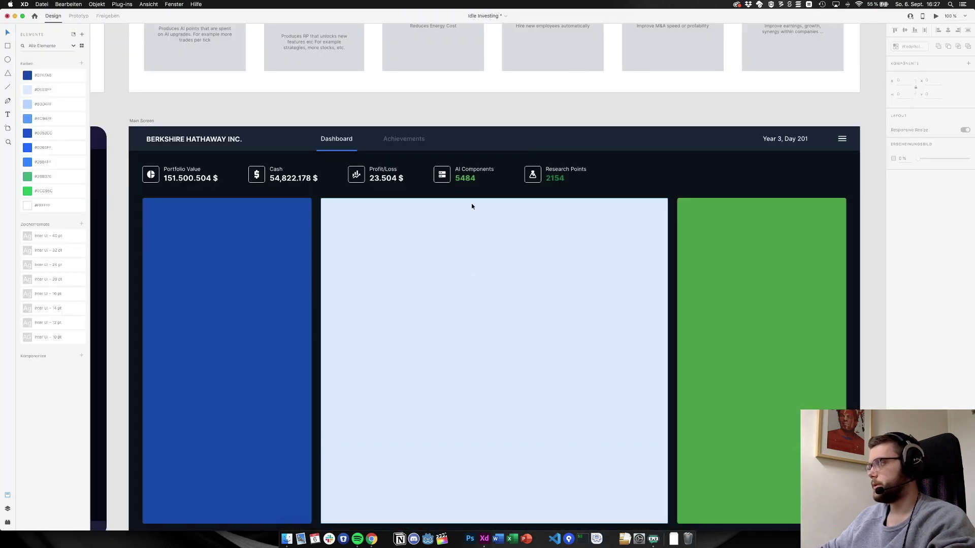
click(688, 273)
click(255, 273)
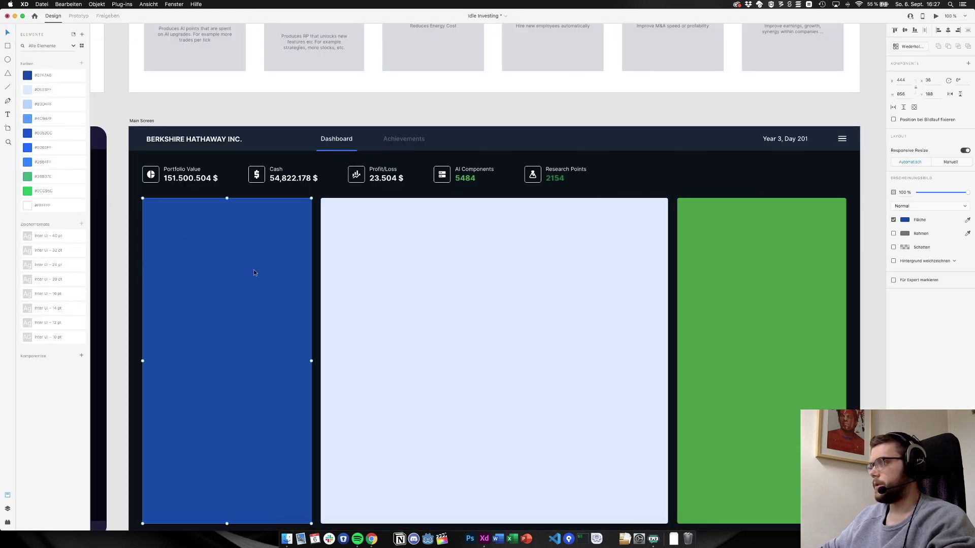
click(905, 221)
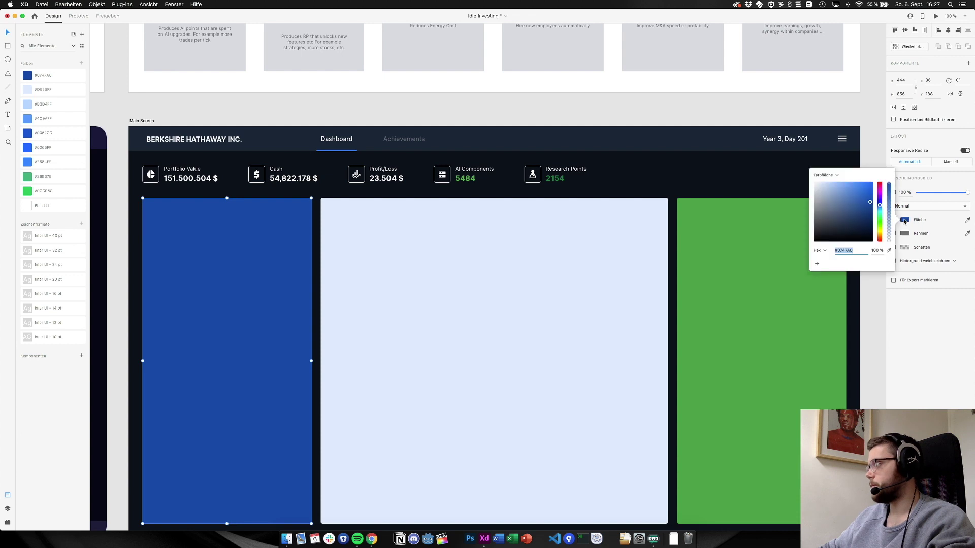
text(#00C853)
key(Return)
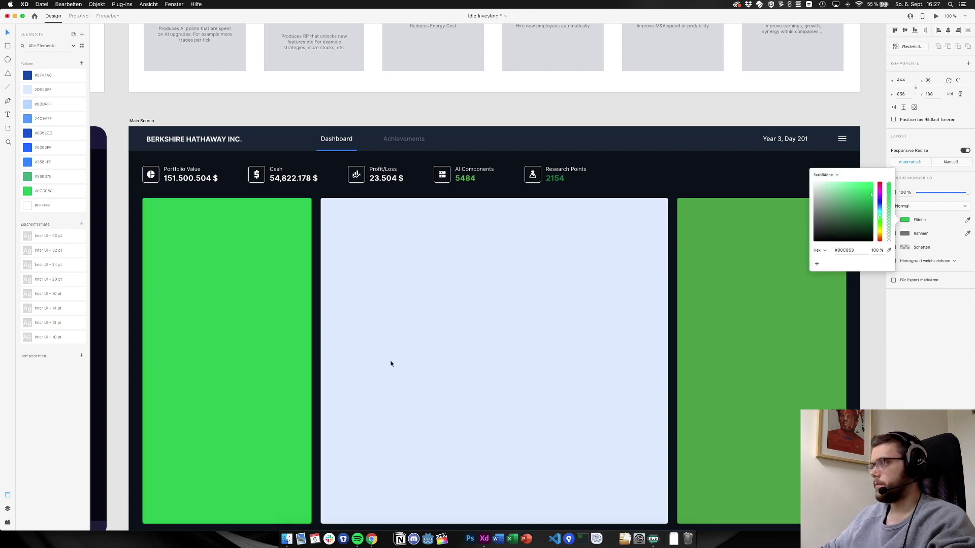
Shorten all three dashboard panels from their lower edges to a matching height of about 233 px
scroll(391, 364, down, 5)
drag(229, 390, 235, 155)
click(505, 224)
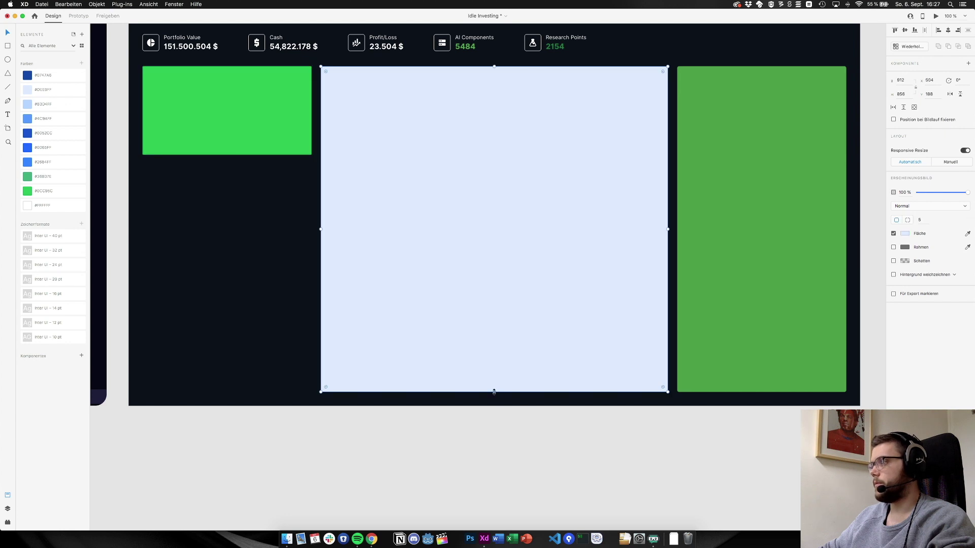
drag(494, 391, 496, 156)
click(766, 363)
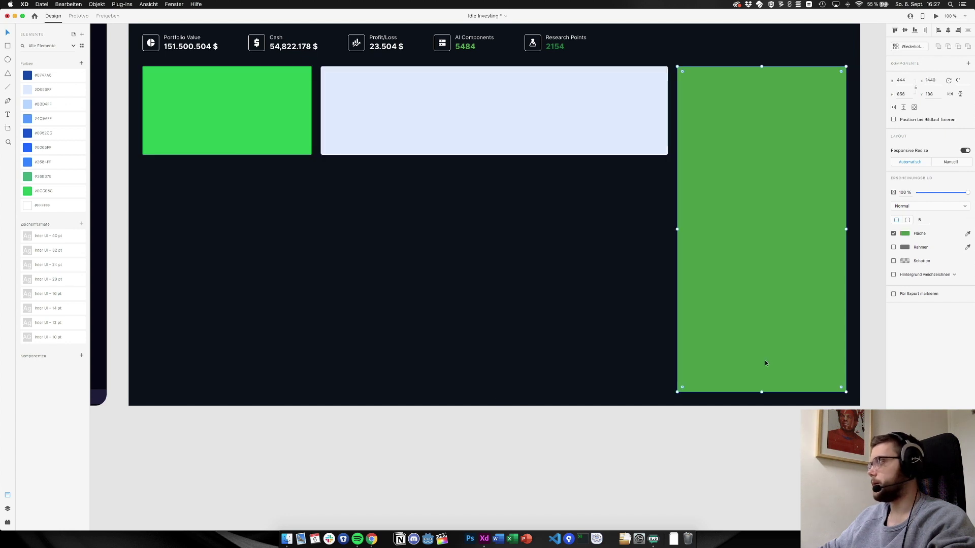
drag(762, 392, 742, 154)
click(208, 132)
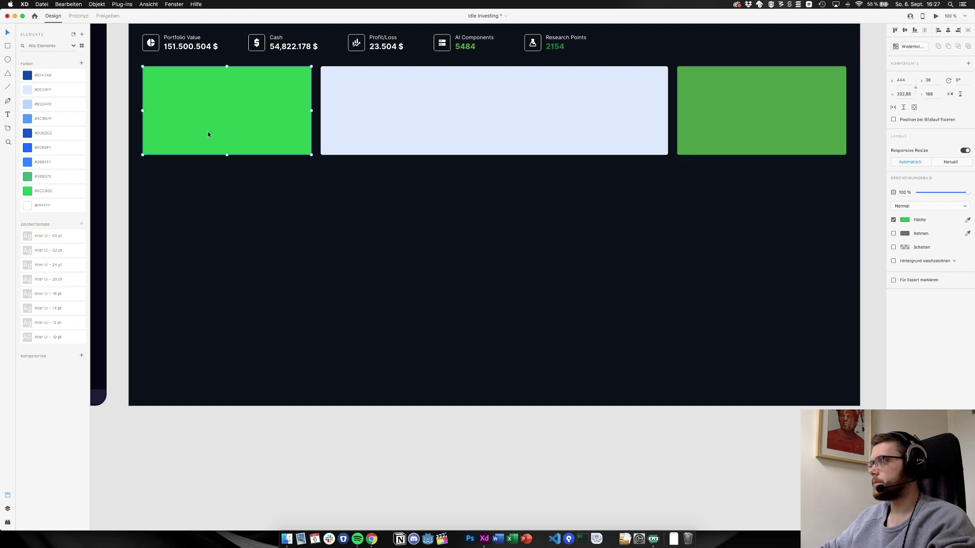
Duplicate the row of three dashboard panels twice downward to form a grid of three evenly spaced rows
shift+click(432, 136)
shift+click(721, 133)
drag(609, 144, 608, 324)
scroll(592, 276, up, 3)
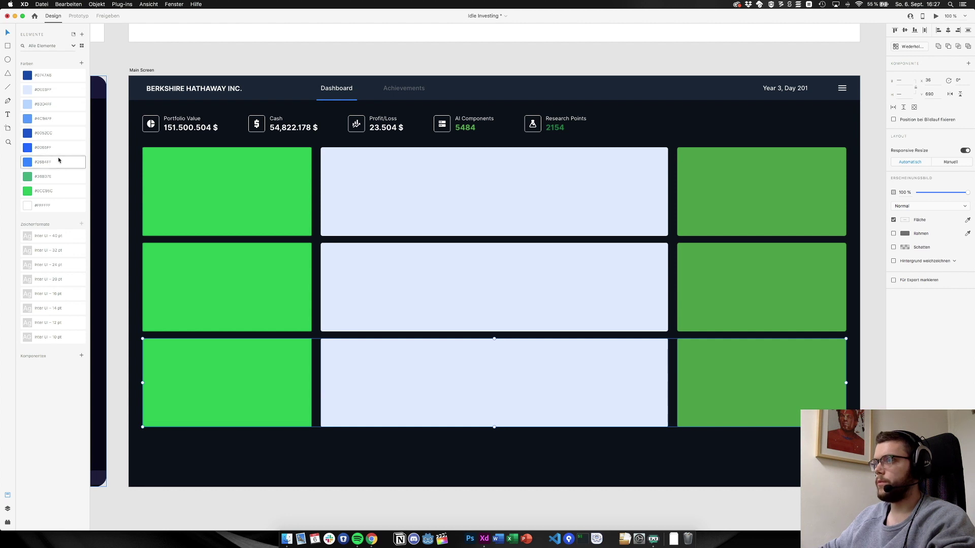
Delete the two green swatches from the saved document colors
click(60, 176)
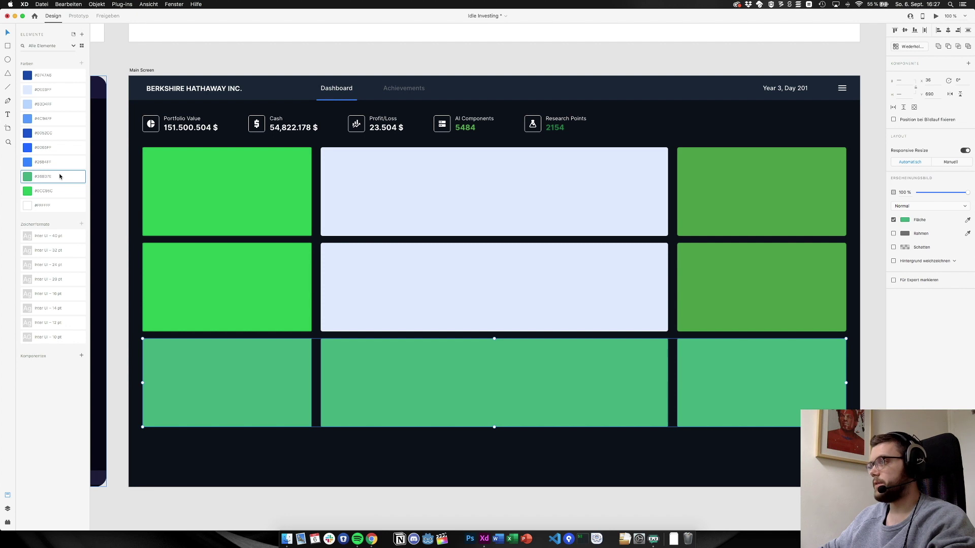
right_click(60, 176)
click(72, 180)
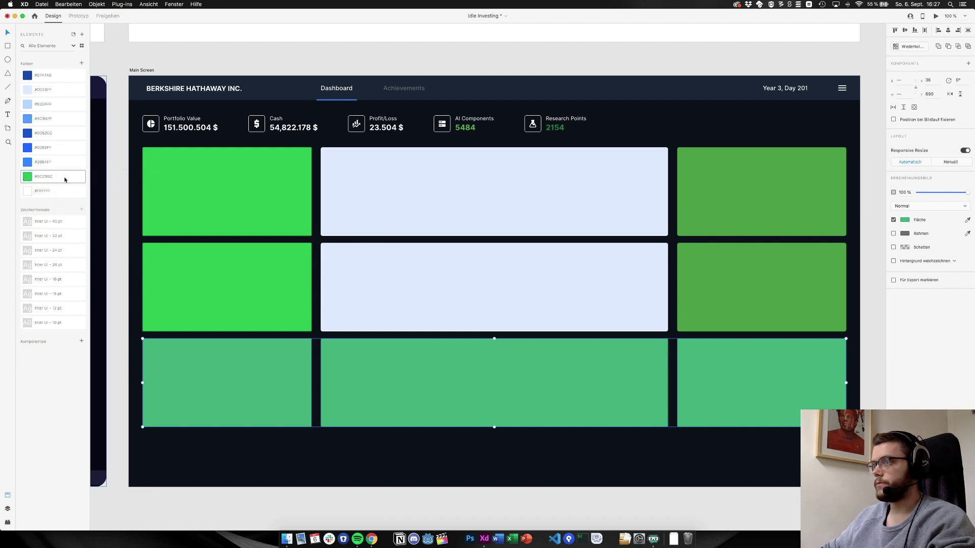
right_click(67, 179)
click(72, 181)
click(113, 193)
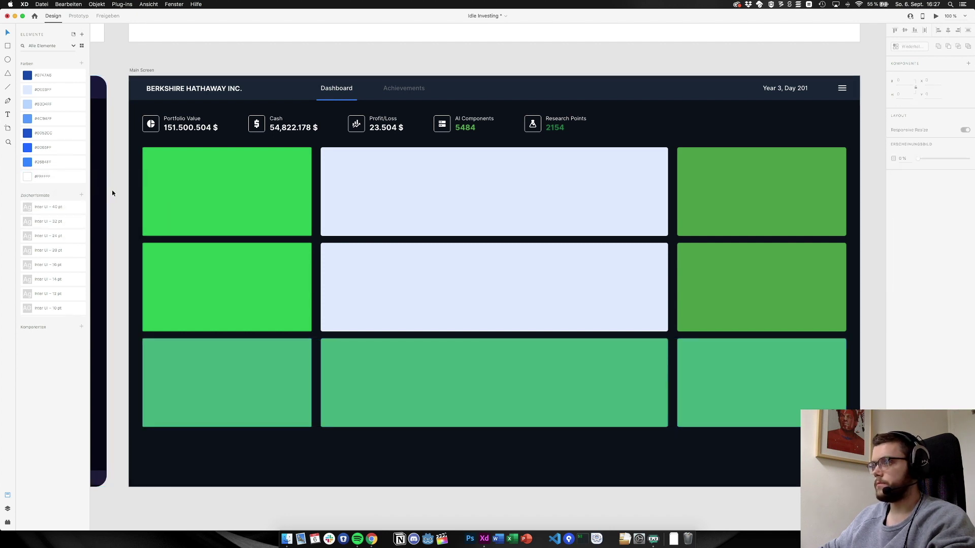
Copy the Green A700 value #00C853 from the Material palette in Chrome and fill the top row's left panel with it in Adobe XD
key(super+Tab)
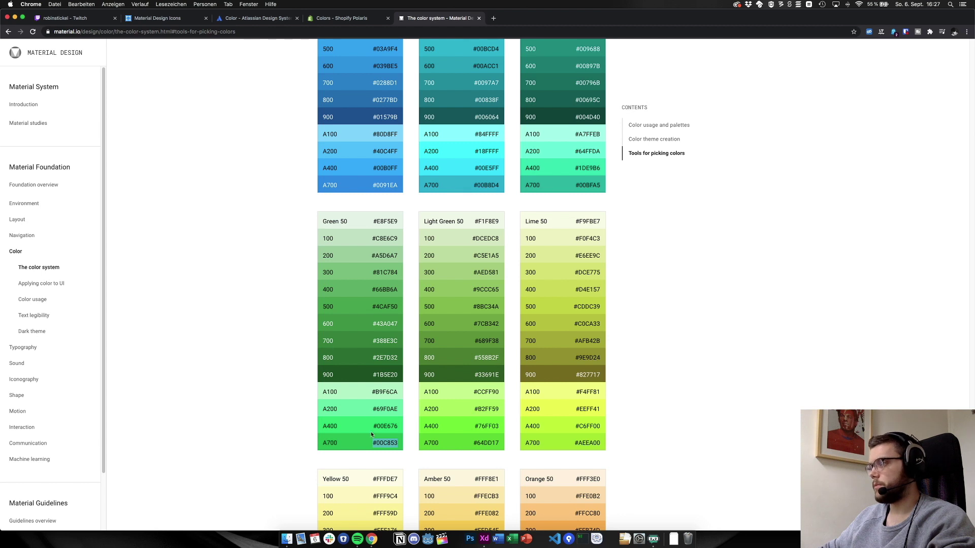
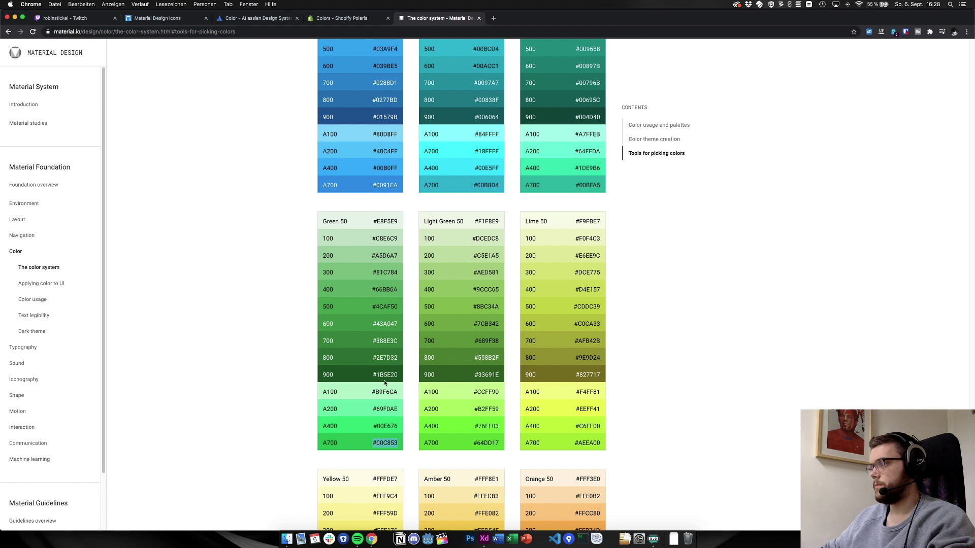
double_click(385, 442)
key(super+c)
key(super+Tab)
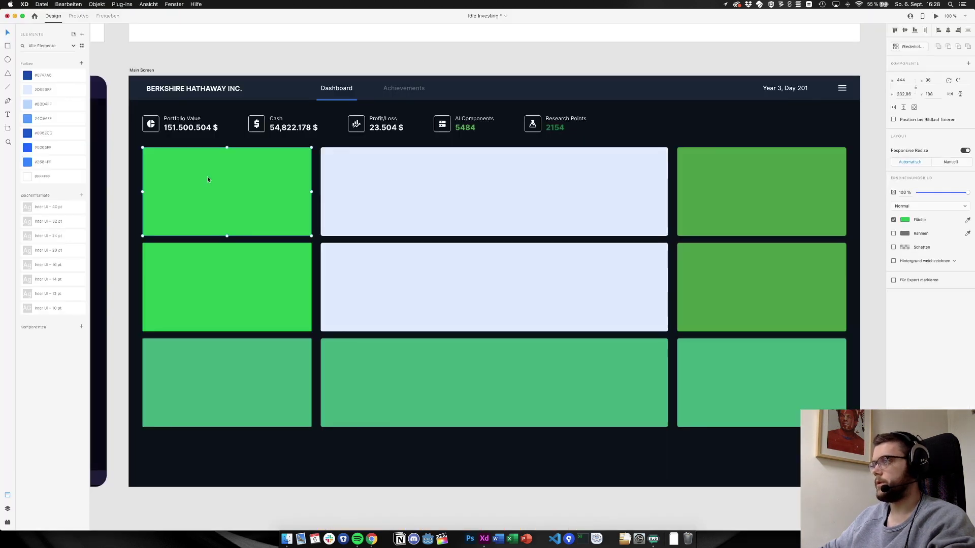
click(905, 219)
click(844, 250)
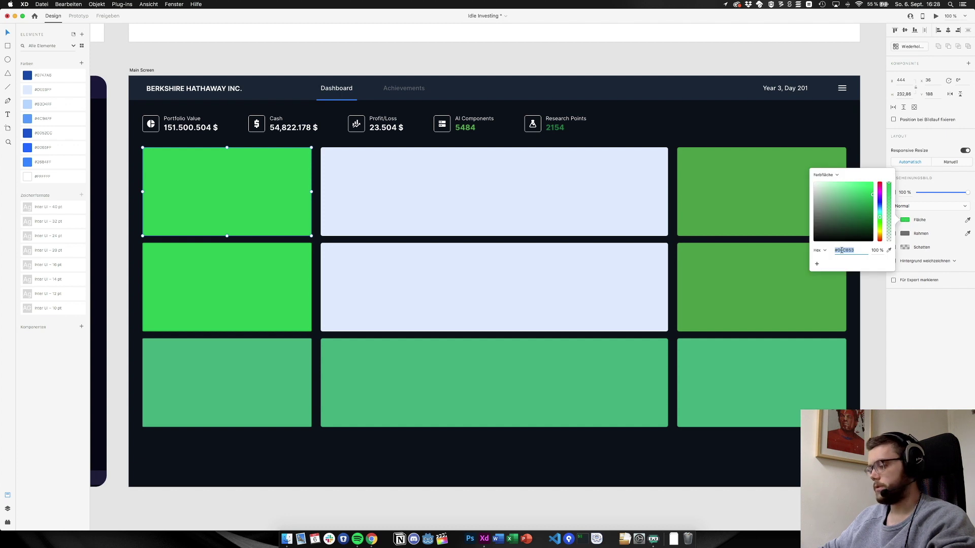
key(super+v)
key(Return)
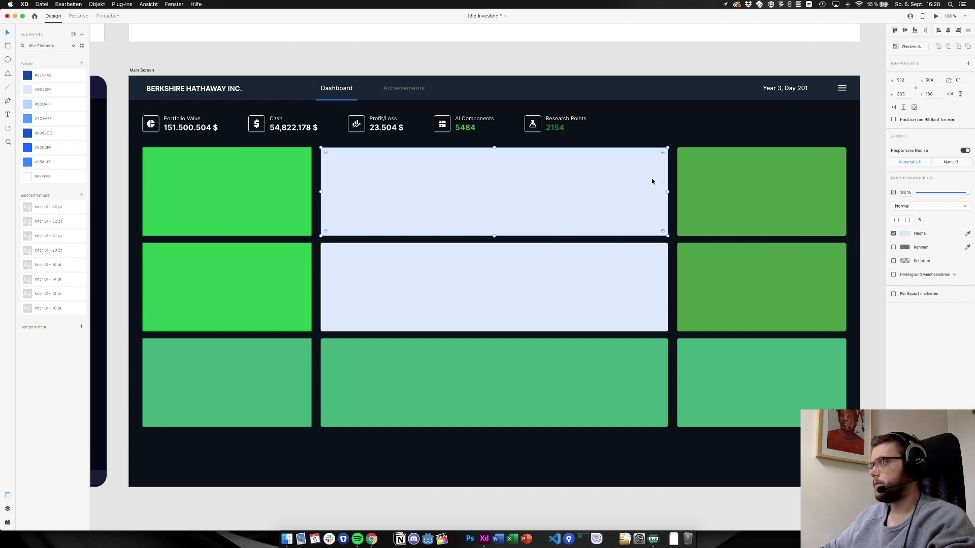
Copy Green 800 (#2E7D32) from the Chrome palette and fill the top row's center panel with it in Adobe XD
key(super+Tab)
double_click(394, 358)
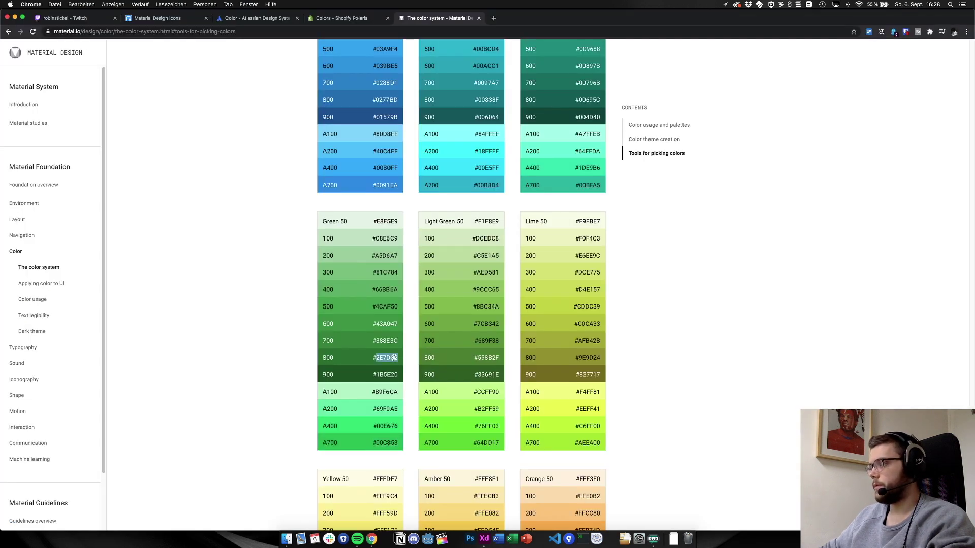
key(super+c)
key(super+Tab)
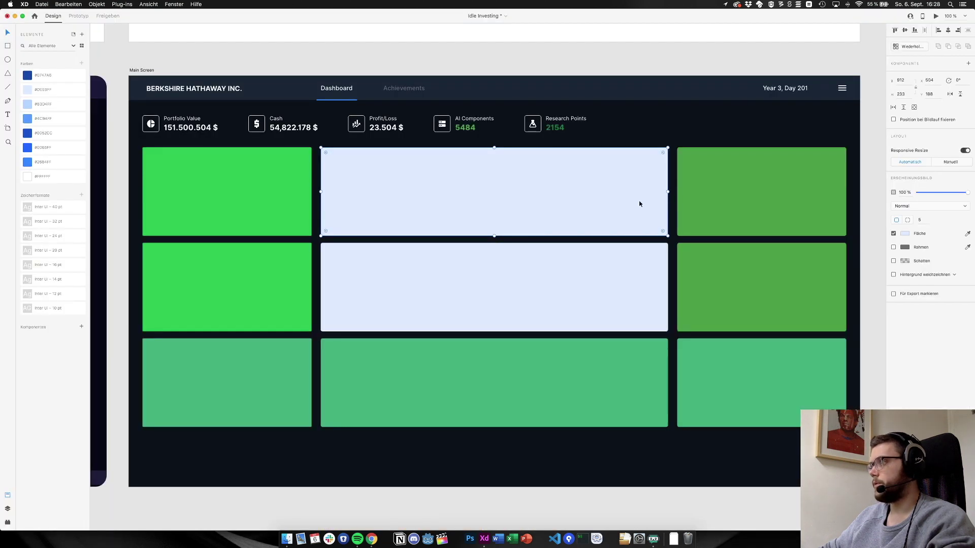
click(904, 234)
key(super+v)
key(Return)
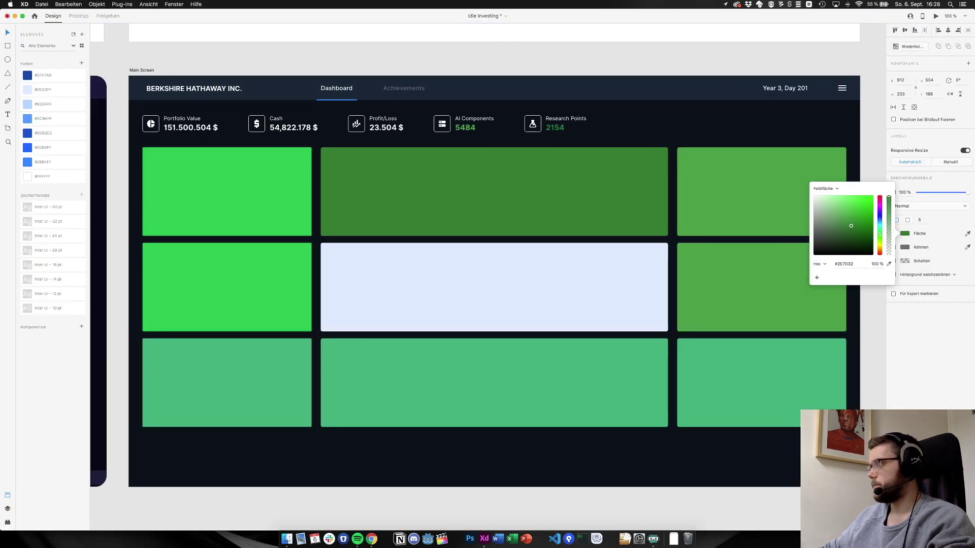
Copy Green 700 (#388E3C) from the Chrome palette and fill the top row's right panel with it in Adobe XD
key(super+Tab)
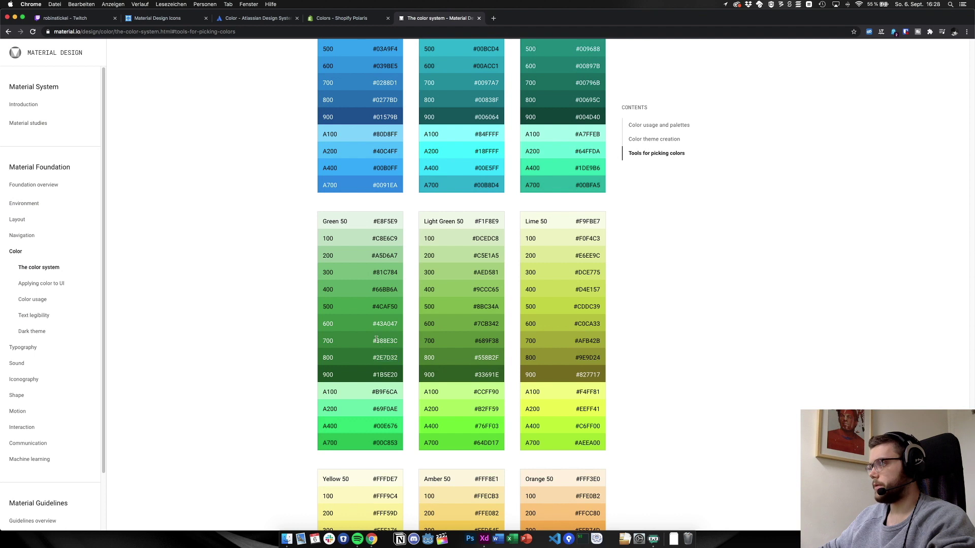
double_click(377, 340)
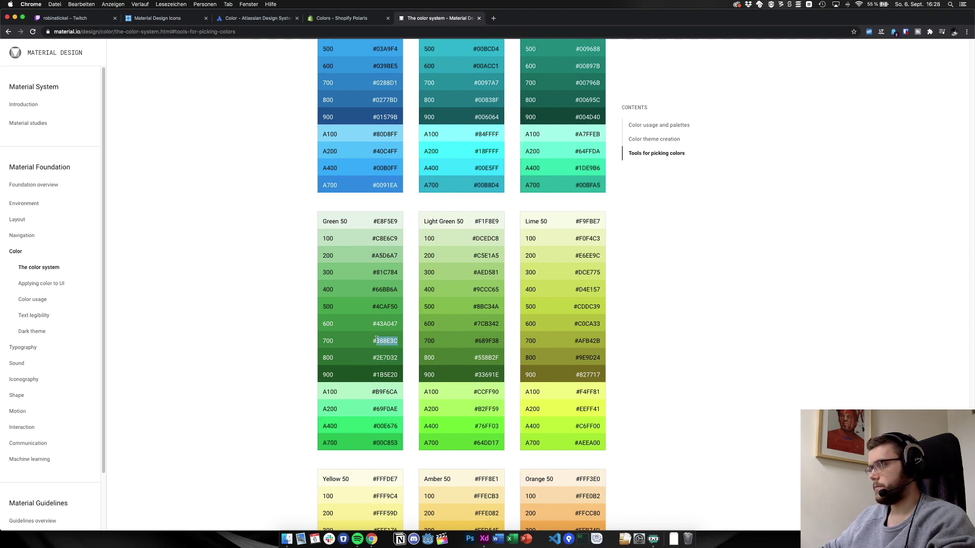
key(super+c)
key(super+Tab)
click(904, 234)
key(super+v)
key(Return)
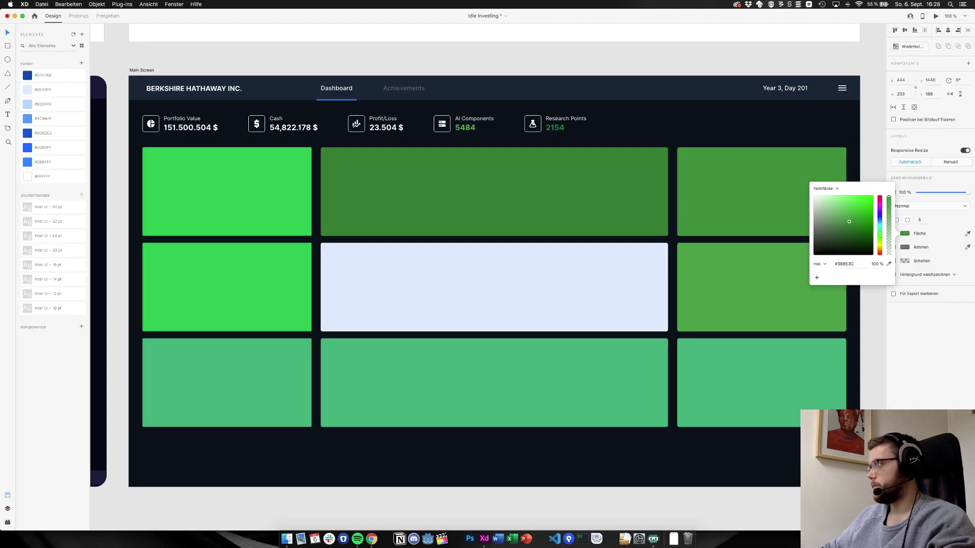
Copy Green 600 (#43A047) from the Chrome palette and fill the middle row's left panel with it in Adobe XD
key(super+Tab)
double_click(384, 323)
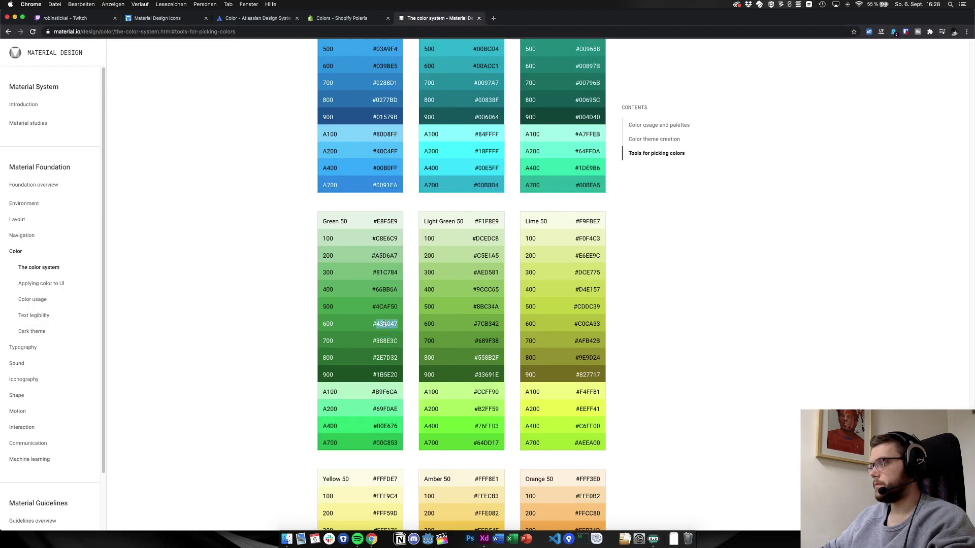
key(super+c)
key(super+Tab)
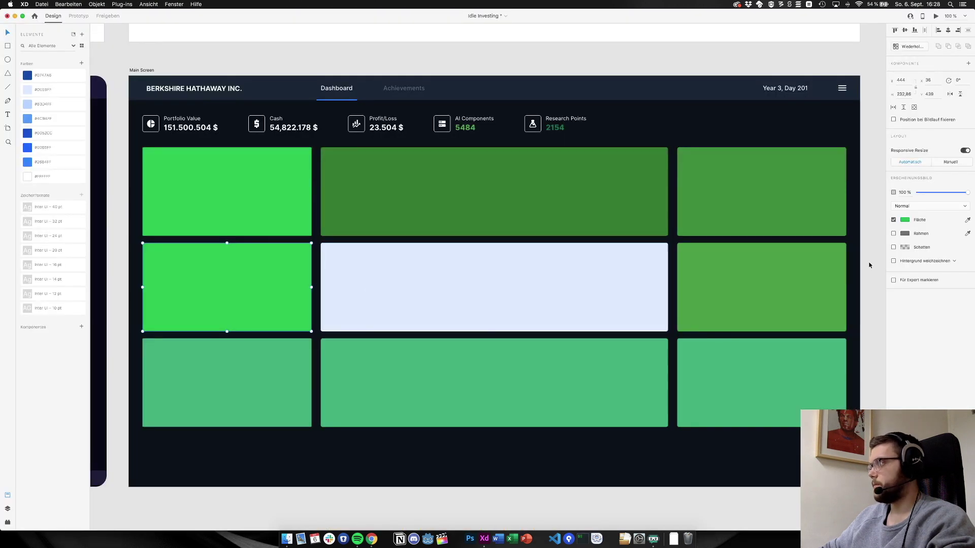
click(904, 220)
key(super+v)
key(Return)
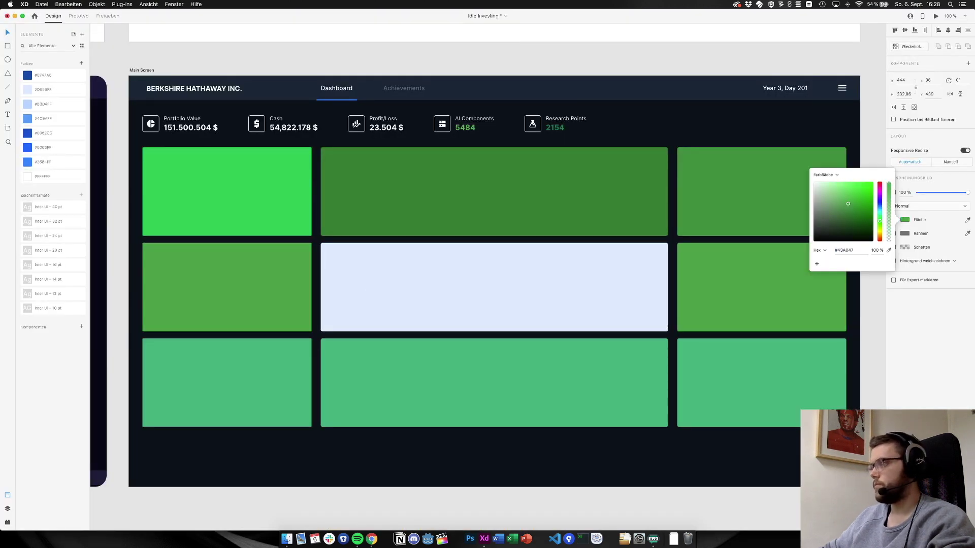
Copy Green 500 (#4CAF50) from the Chrome palette and fill the middle row's center panel with it in Adobe XD
key(super+Tab)
double_click(385, 307)
key(super+c)
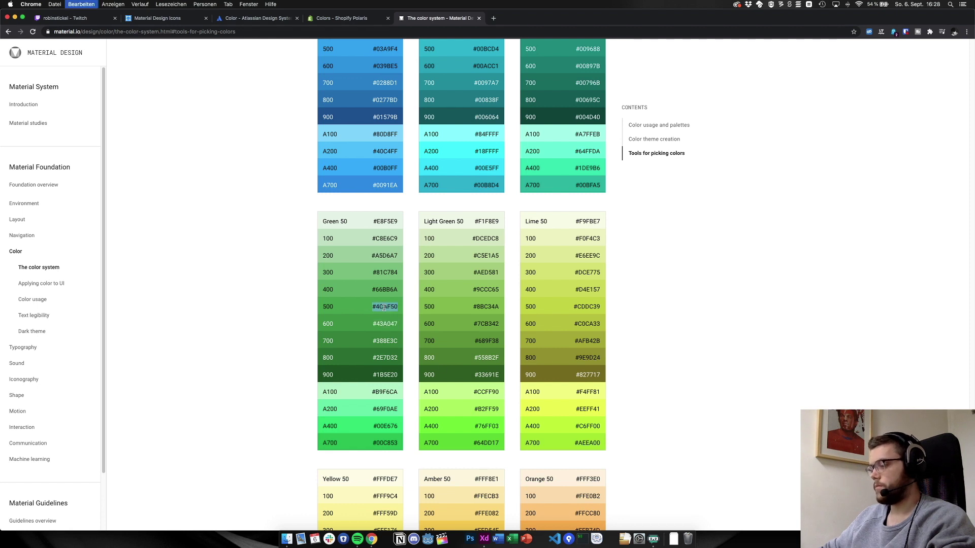
key(super+Tab)
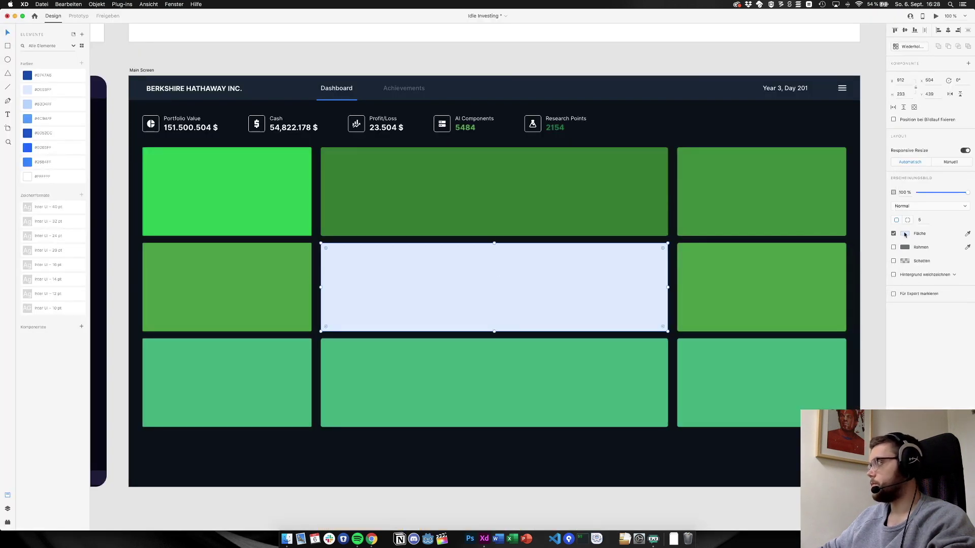
click(905, 234)
key(super+v)
key(Return)
Copy Green 400 (#66BB6A) from the Chrome palette and fill the middle row's right panel with it in Adobe XD
key(super+Tab)
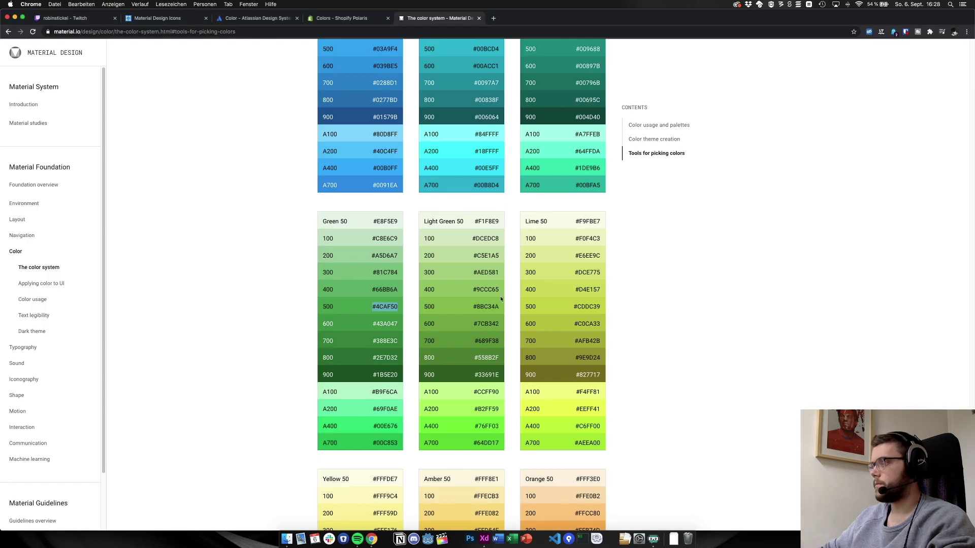
double_click(393, 288)
key(super+c)
key(super+Tab)
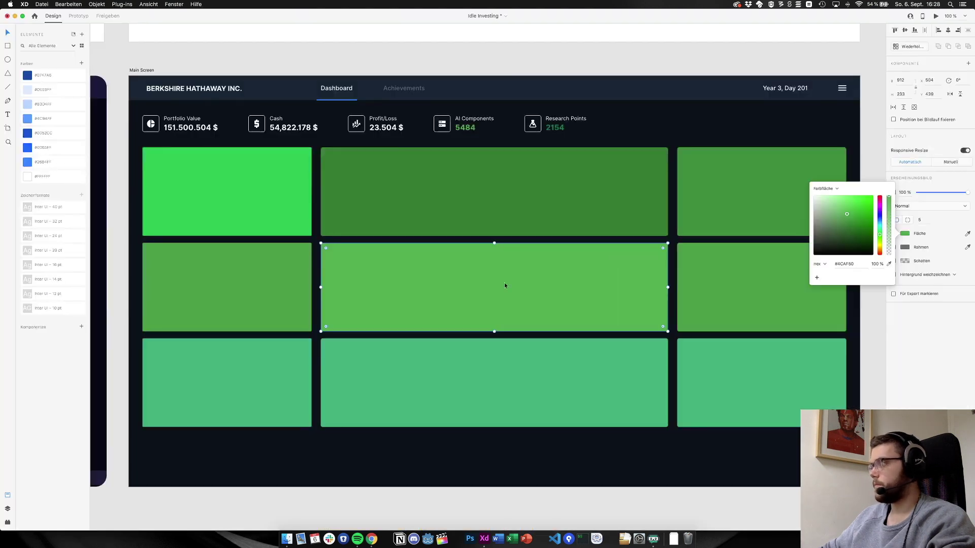
click(765, 299)
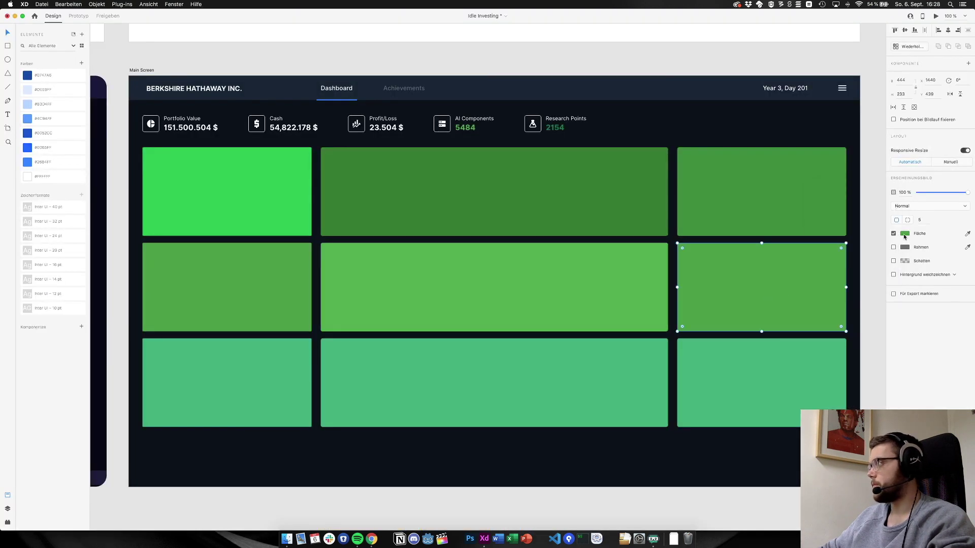
click(904, 236)
key(super+v)
key(Return)
Copy Green 300 (#81C784) from the Chrome palette and fill the bottom row's left panel with it in Adobe XD
key(super+Tab)
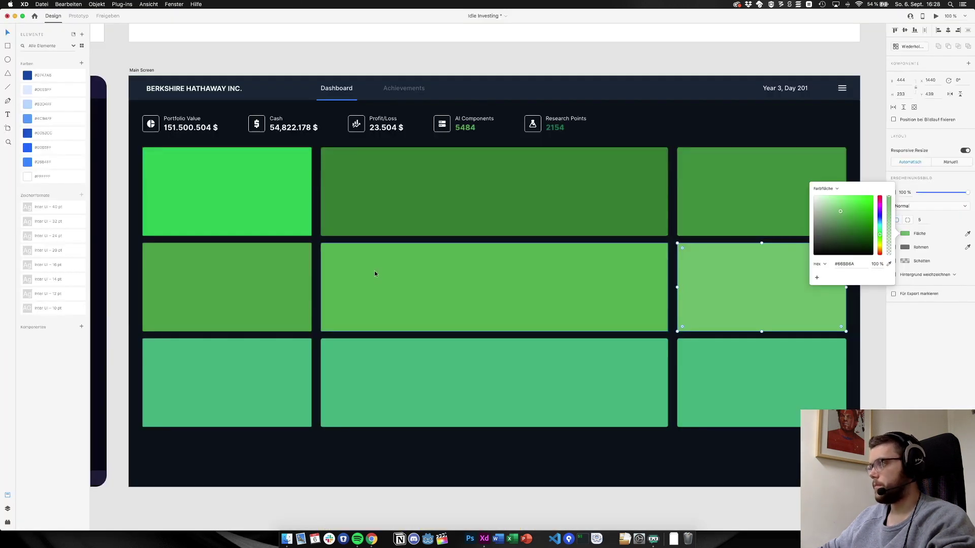
key(super+Tab)
click(263, 351)
click(905, 219)
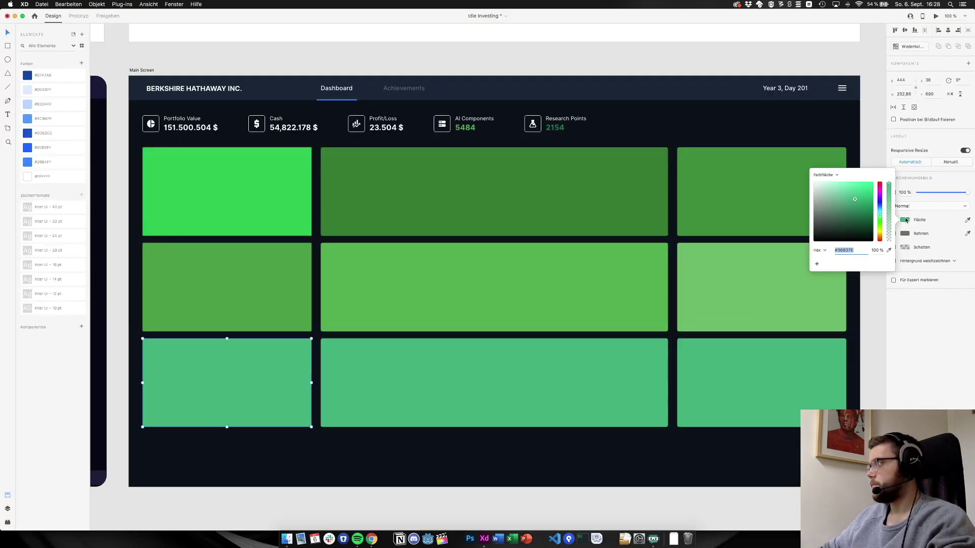
key(super+v)
key(Return)
Copy Green 200 (#A5D6A7) from the Chrome palette and fill the bottom row's center panel with it in Adobe XD
key(super+Tab)
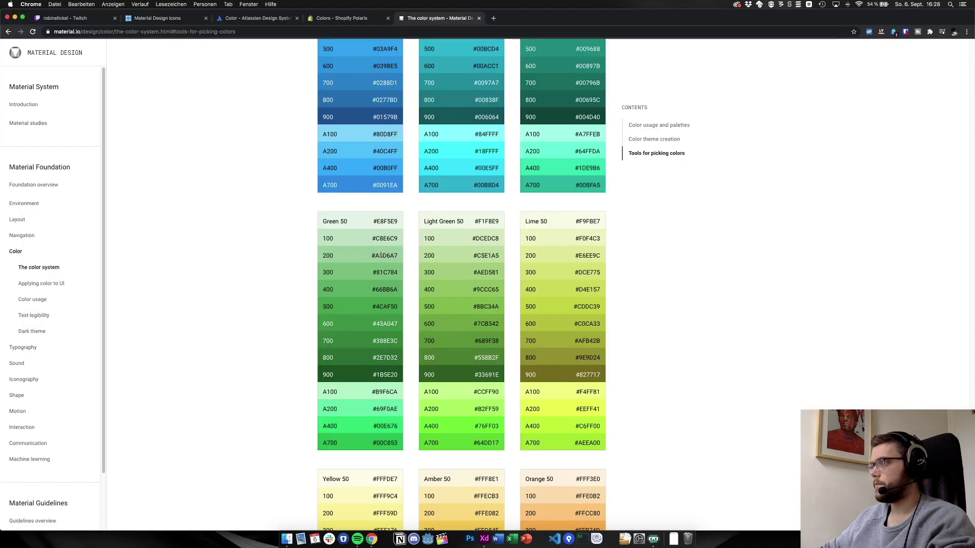
key(super+Tab)
click(461, 353)
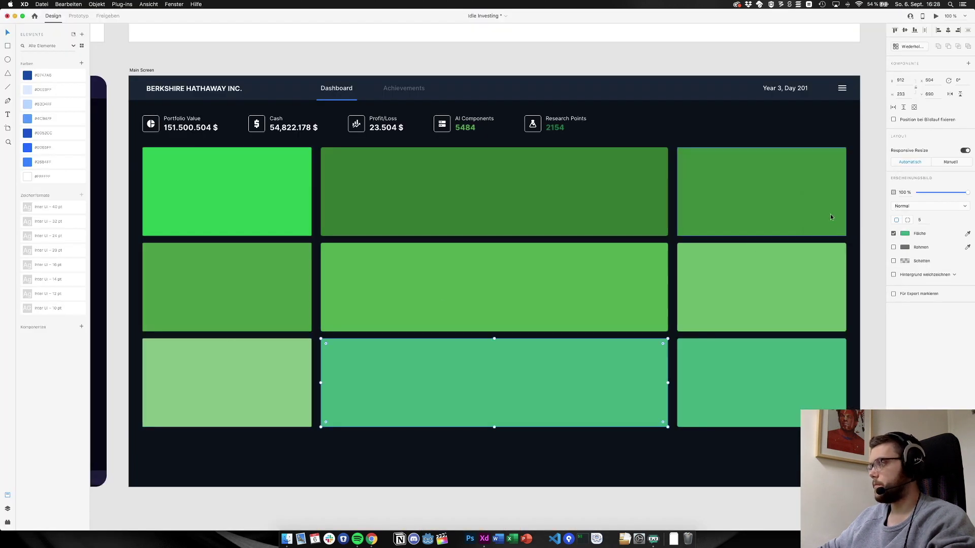
click(903, 234)
key(super+v)
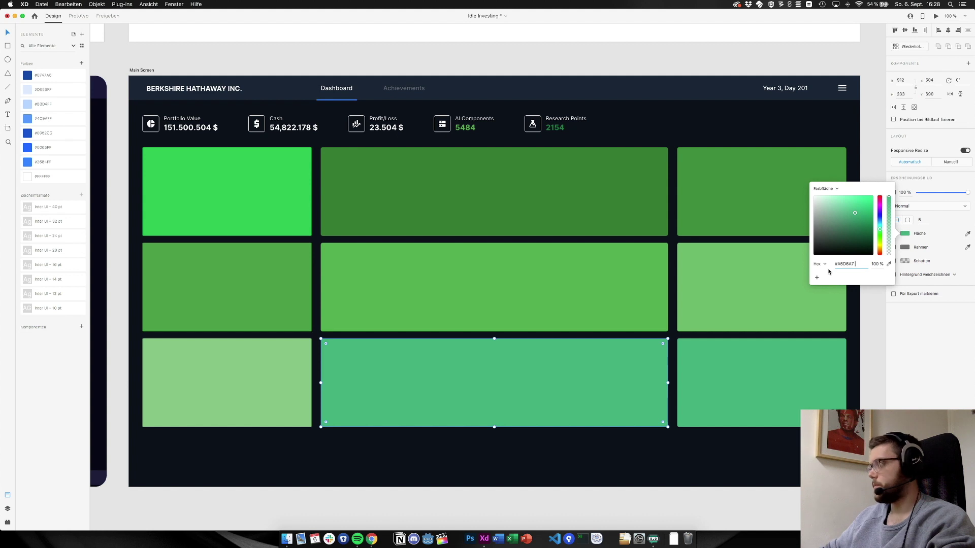
key(Return)
Copy the Green 100 value #C8E6C9 from the Material palette in Chrome and return to Adobe XD
key(super+Tab)
double_click(386, 239)
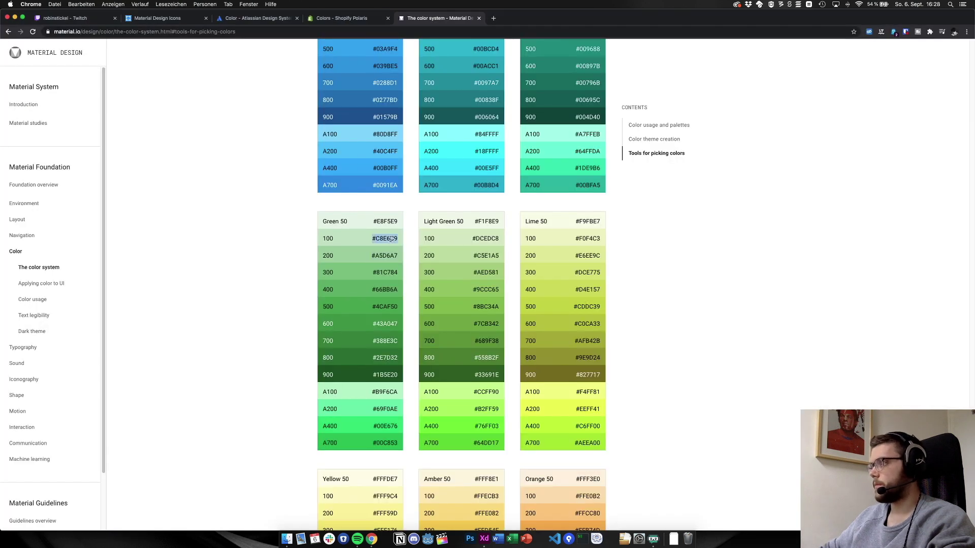
key(super+c)
key(super+Tab)
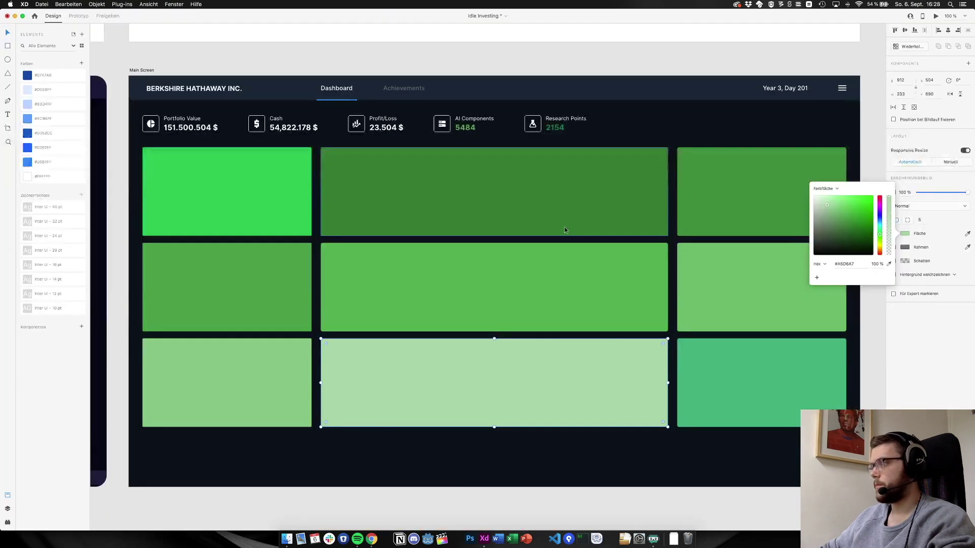
click(905, 236)
click(906, 236)
key(super+v)
key(Return)
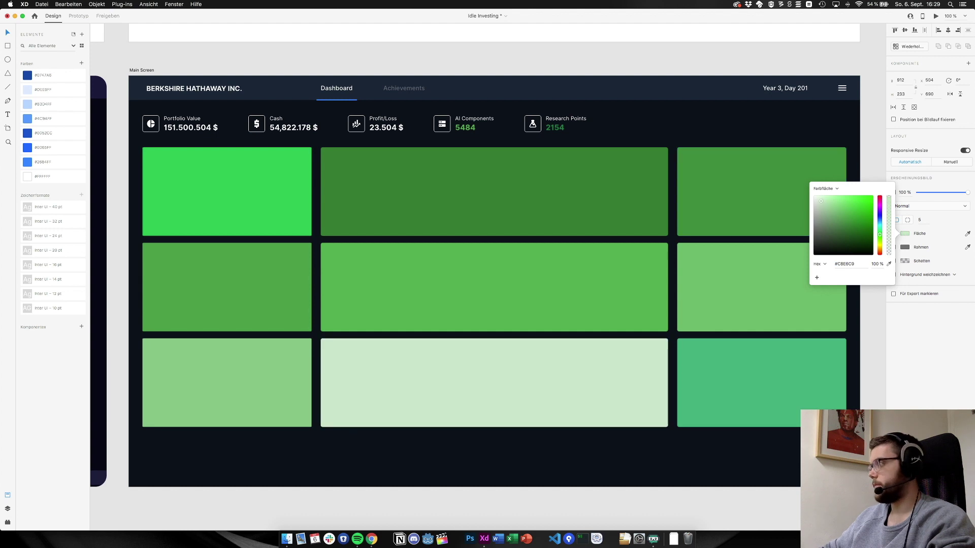
key(super+z)
Fill the bottom row's right panel with the copied #C8E6C9 and deselect it
click(771, 364)
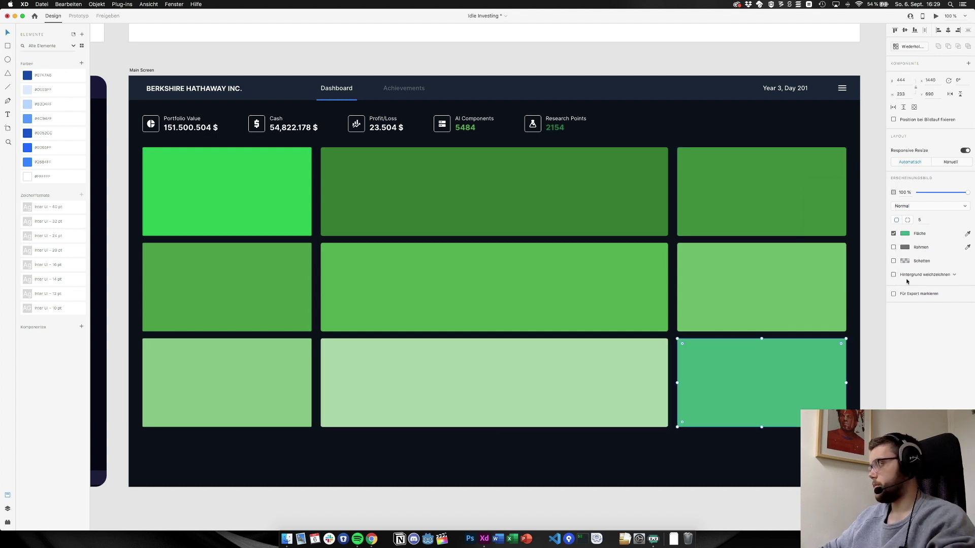
click(906, 234)
key(super+v)
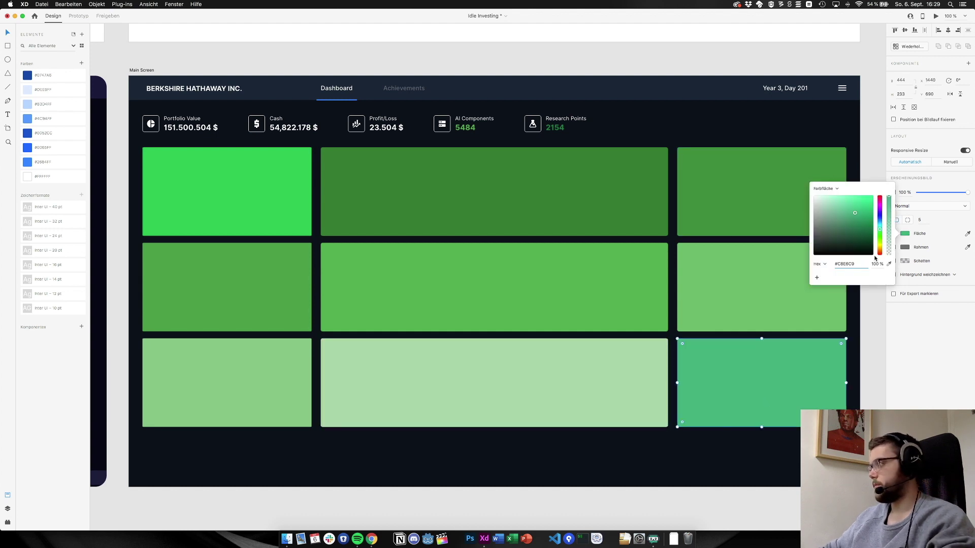
key(Return)
click(111, 138)
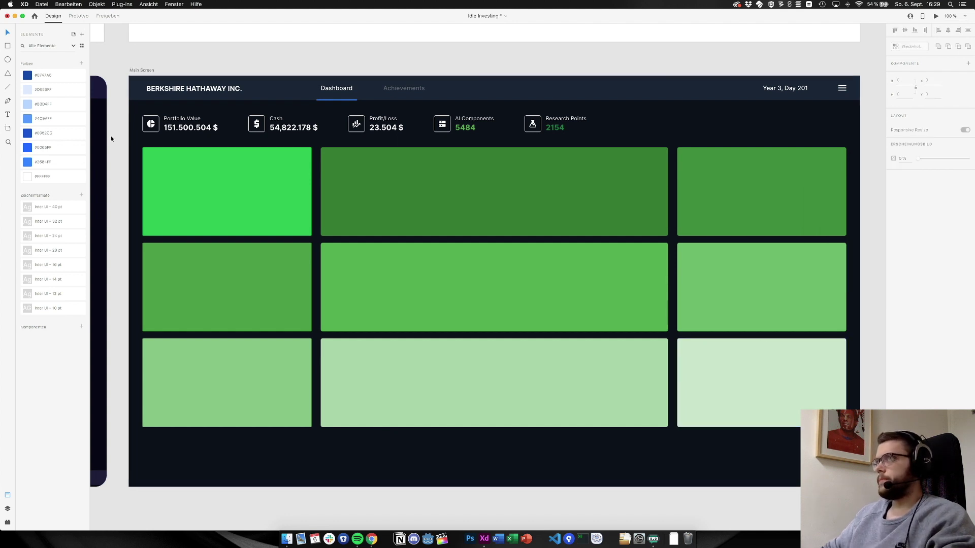
scroll(111, 154, right, 1)
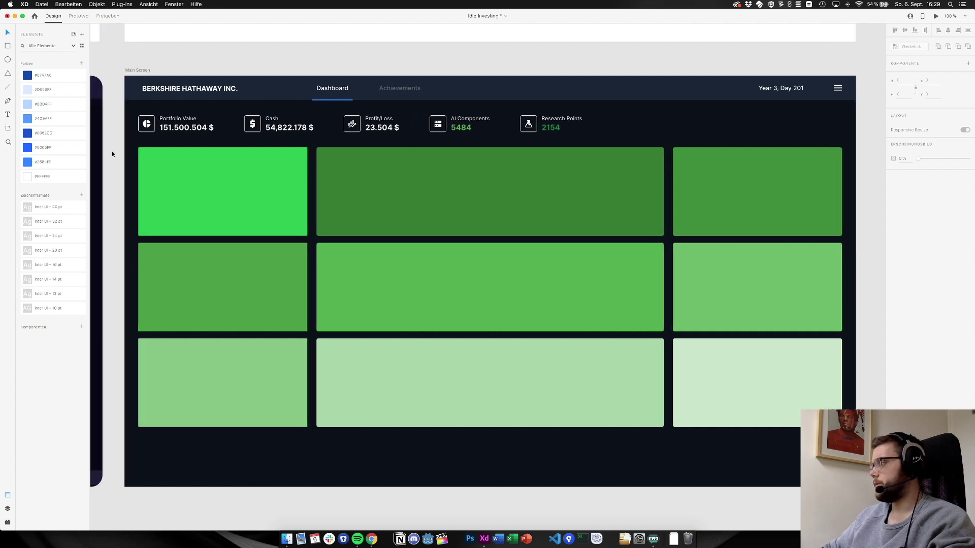
Try the light blue #DEEBFF swatch as the fill of the bottom row's right panel and undo it
scroll(112, 154, left, 3)
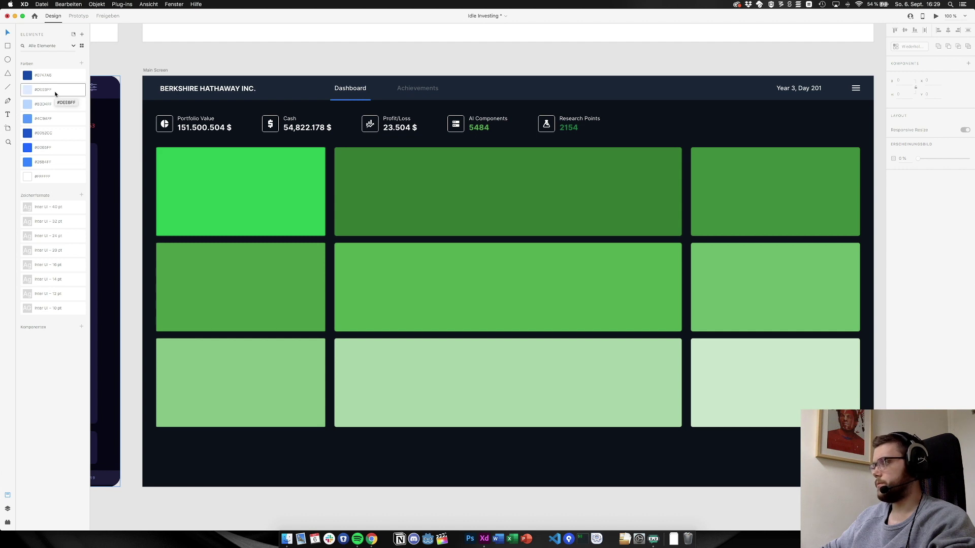
click(732, 408)
scroll(732, 408, down, 2)
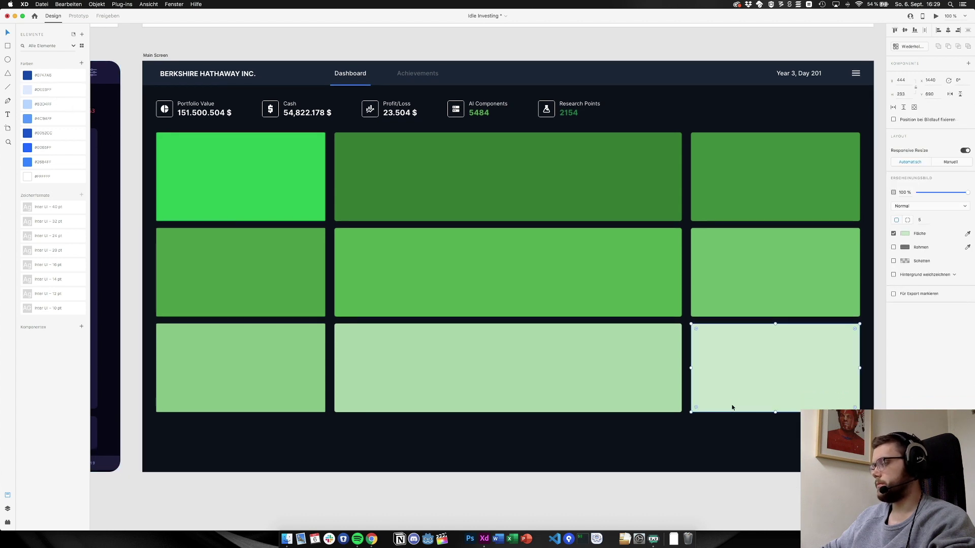
click(56, 93)
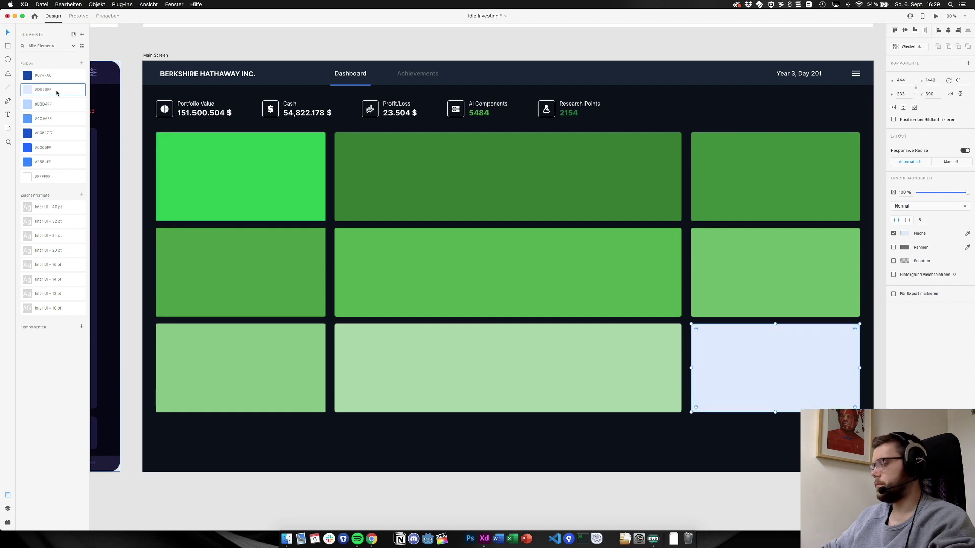
key(super+z)
key(super+shift+z)
key(super+z)
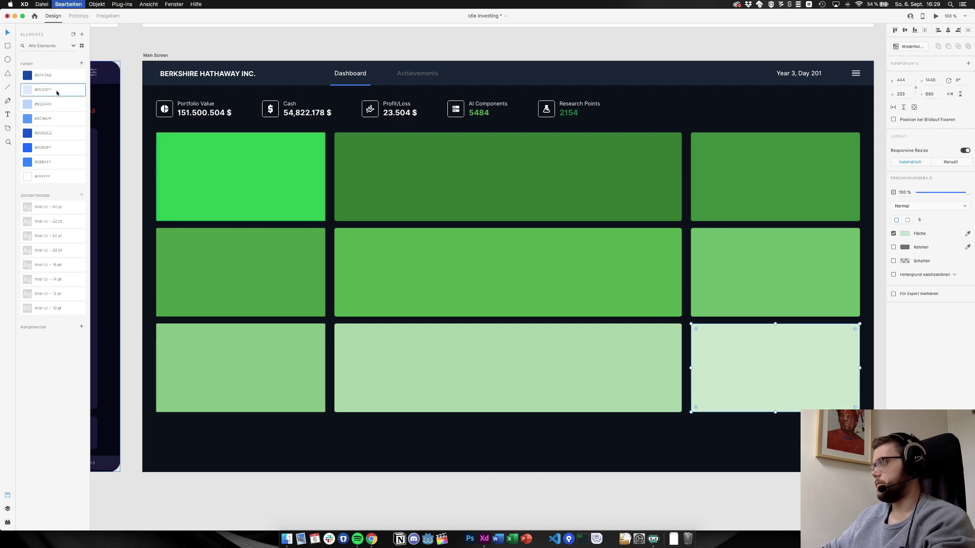
Try the #B3D4FF swatch as the fill of the bottom row's center and left panels, undoing each change
click(528, 364)
click(65, 108)
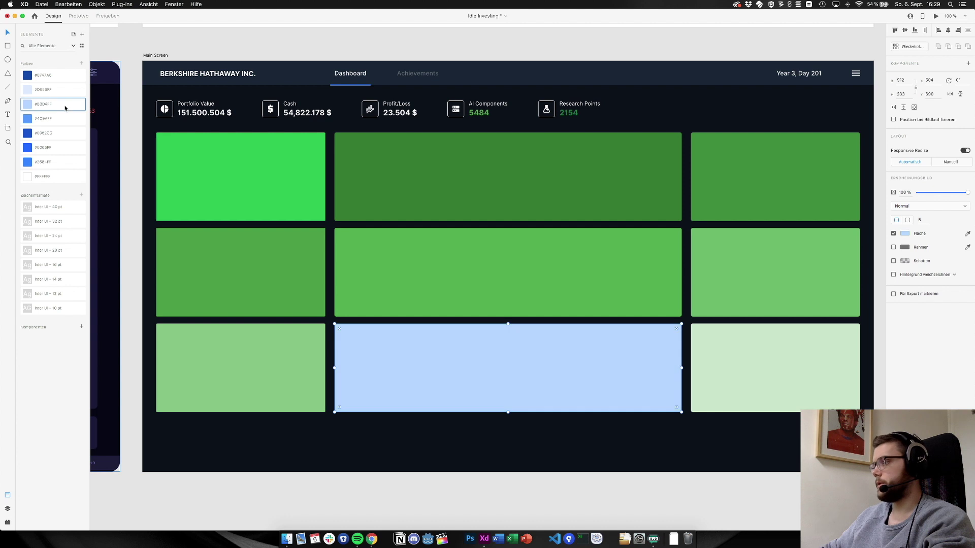
key(super+z)
click(221, 336)
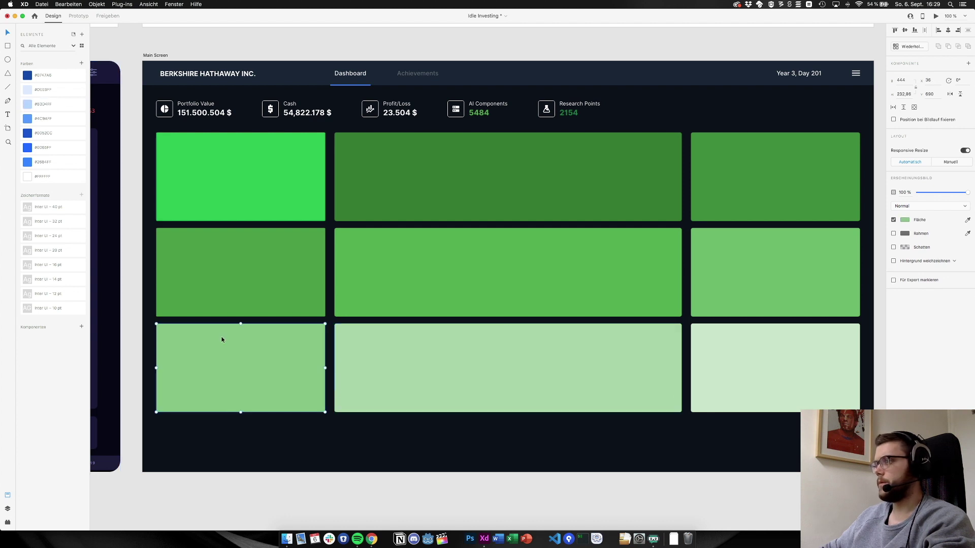
click(66, 104)
key(super+z)
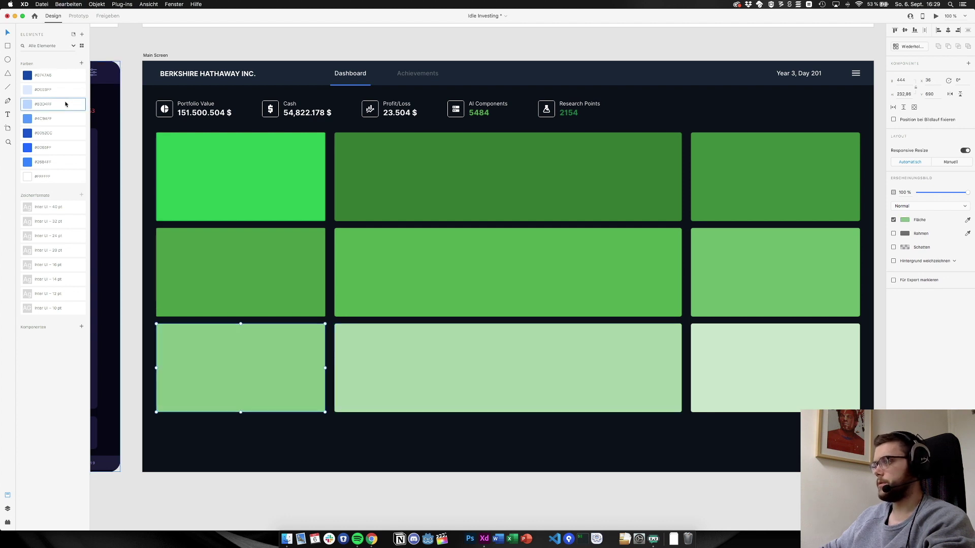
Delete the bottom row's center panel and the middle row's left panel
click(486, 389)
key(Delete)
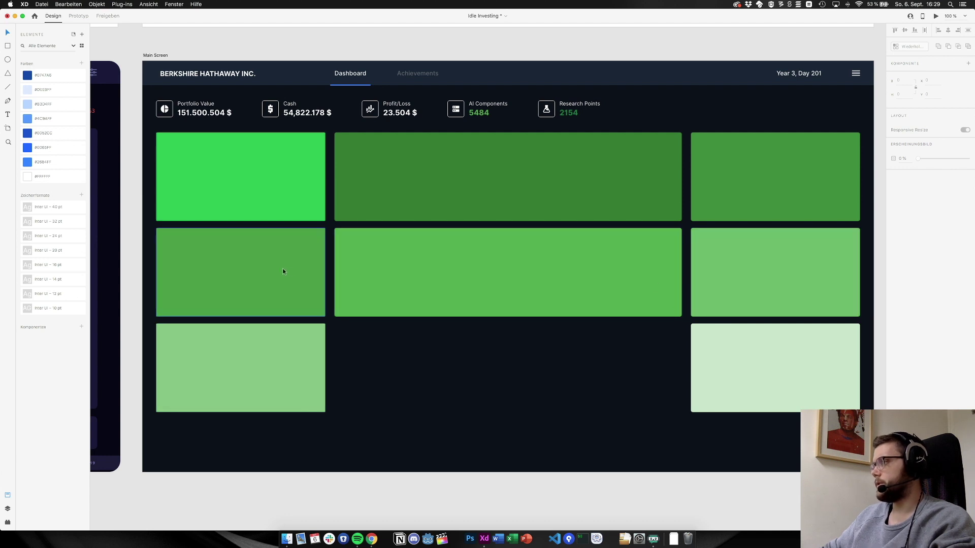
click(244, 275)
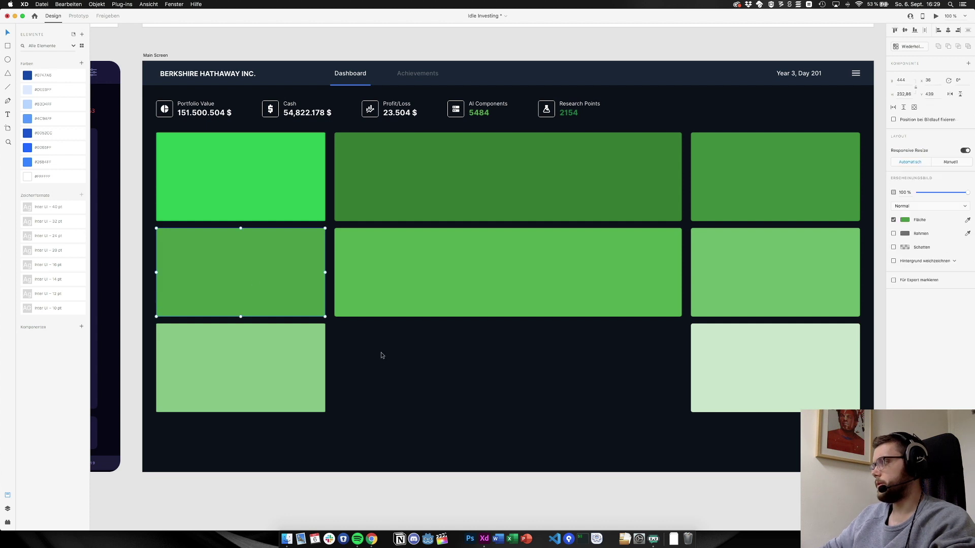
key(Delete)
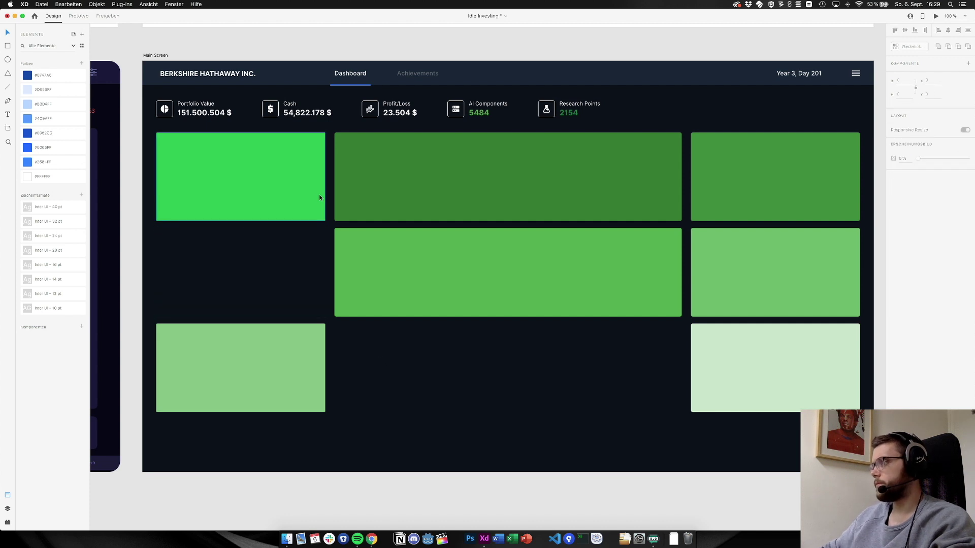
Try narrowing the top center panel and moving the other green panels up to line the shades up side by side
click(550, 183)
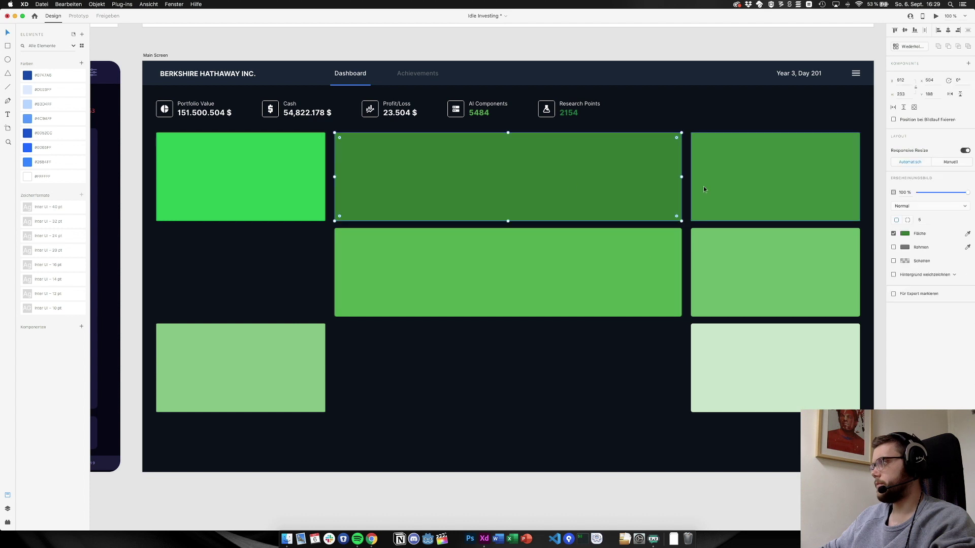
drag(680, 177, 406, 177)
drag(422, 274, 504, 320)
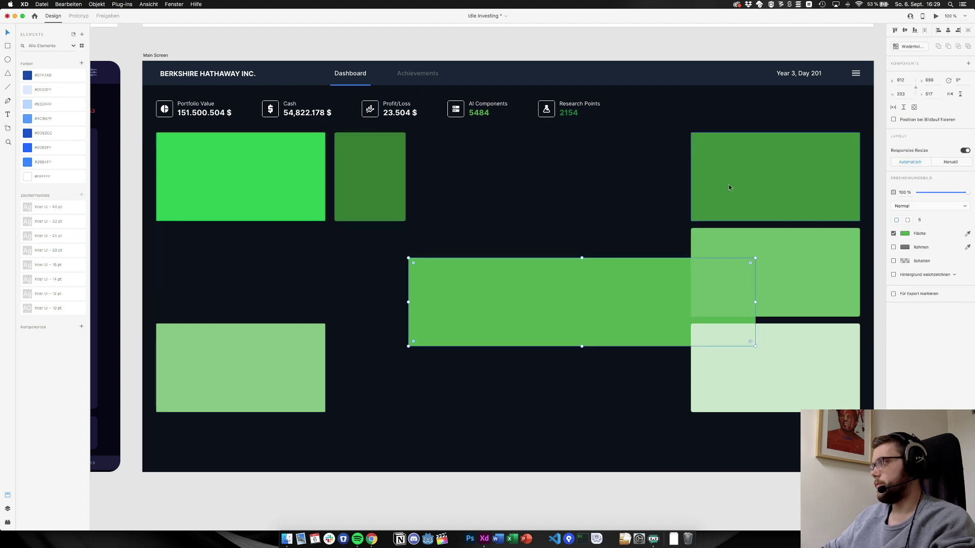
drag(729, 185, 449, 186)
drag(477, 317, 647, 207)
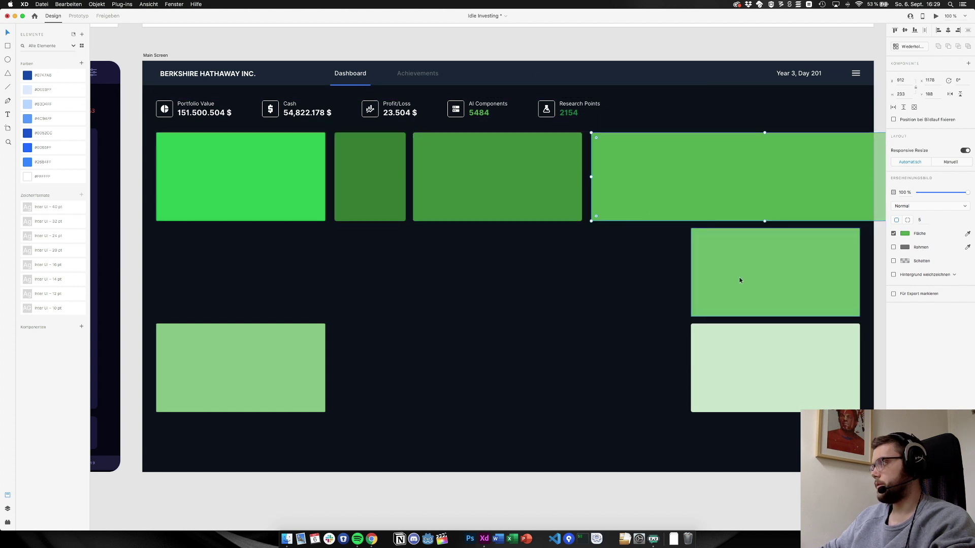
drag(740, 277, 754, 216)
drag(296, 333, 730, 246)
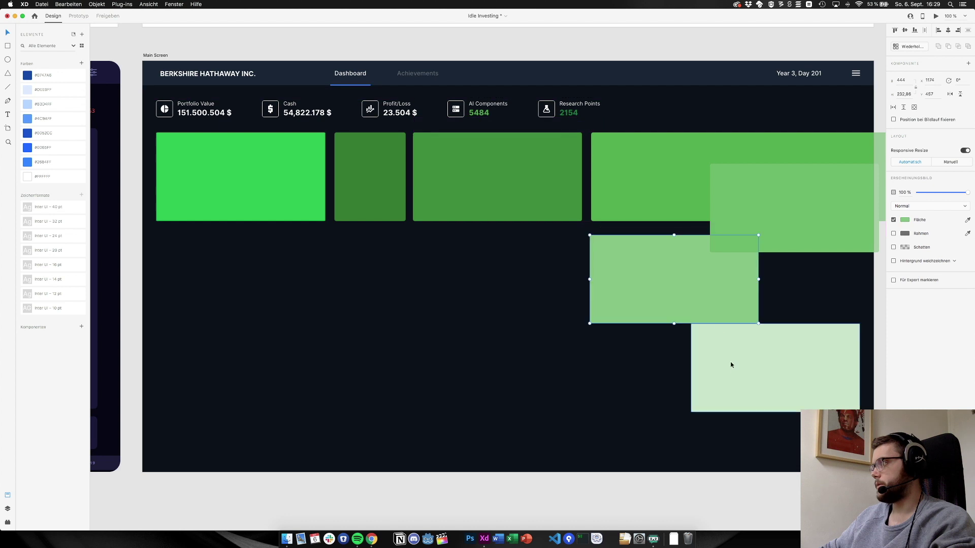
drag(731, 363, 616, 355)
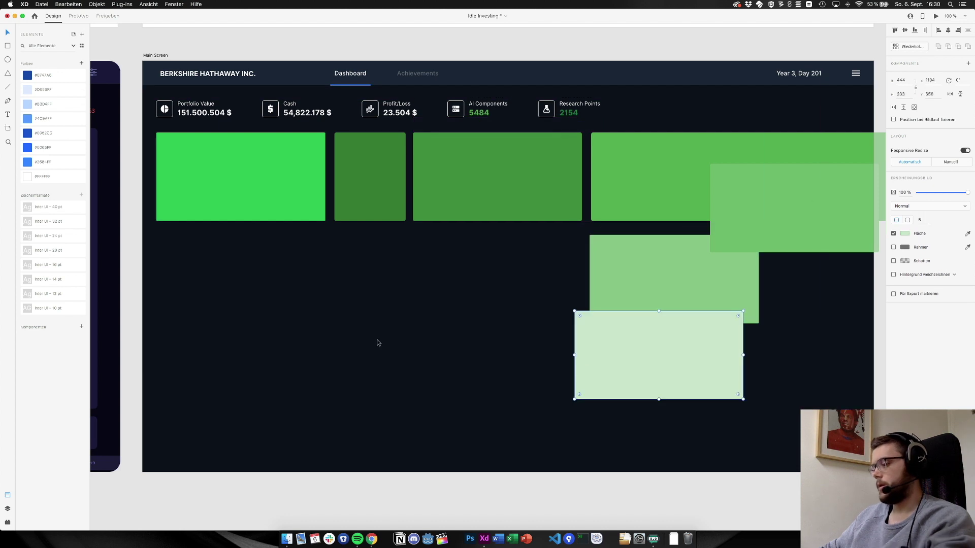
Undo the resizing and moving of the green panels, keeping the middle row's left panel deleted
key(super+z)
key(super+z)
key(super+z)
key(super+z)
key(super+z)
key(super+z)
key(super+z)
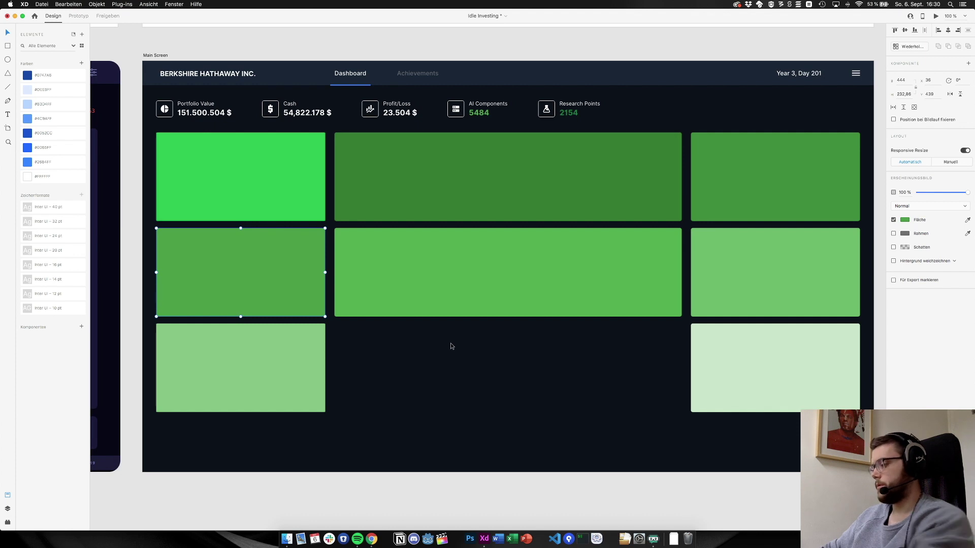
key(super+z)
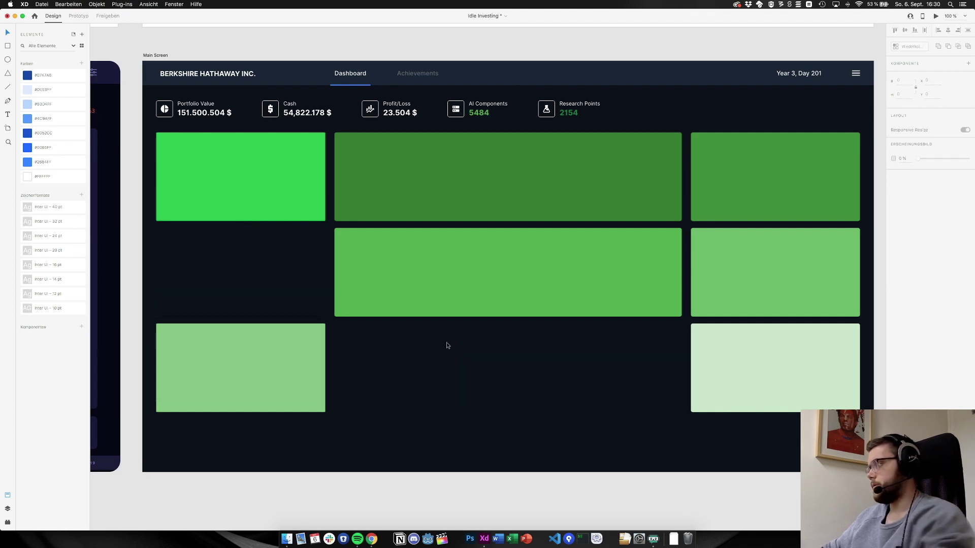
Select all remaining green panels and add their fill colors to the document's saved colors
shift+click(822, 374)
shift+click(669, 293)
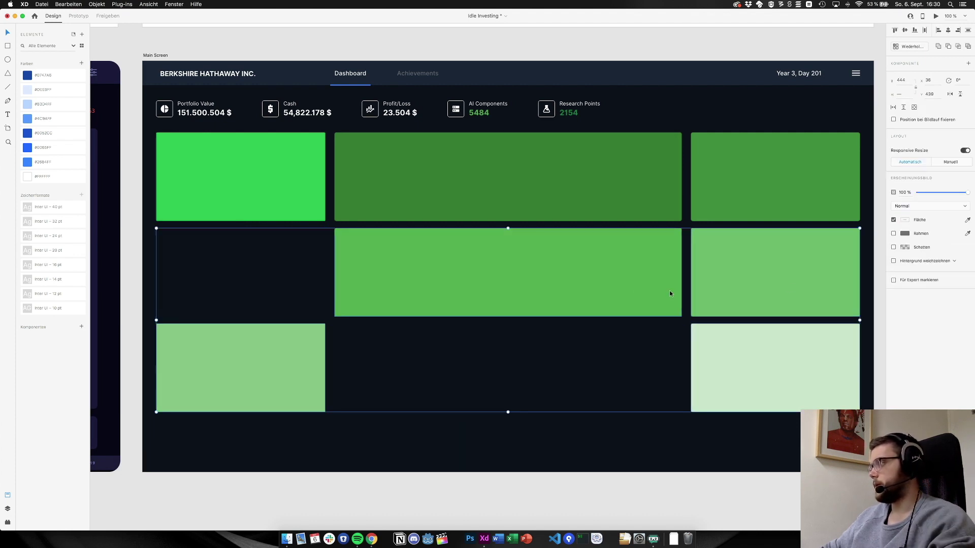
shift+click(731, 220)
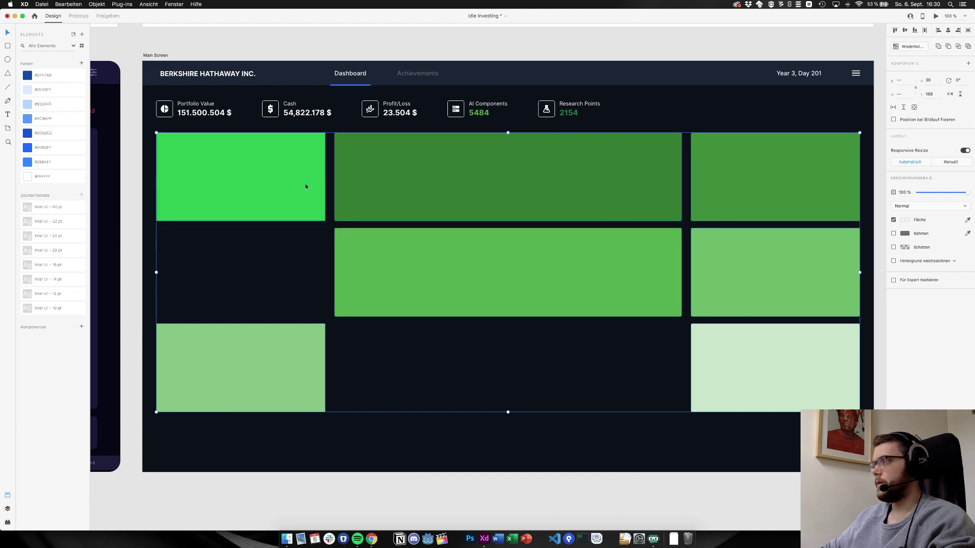
click(81, 64)
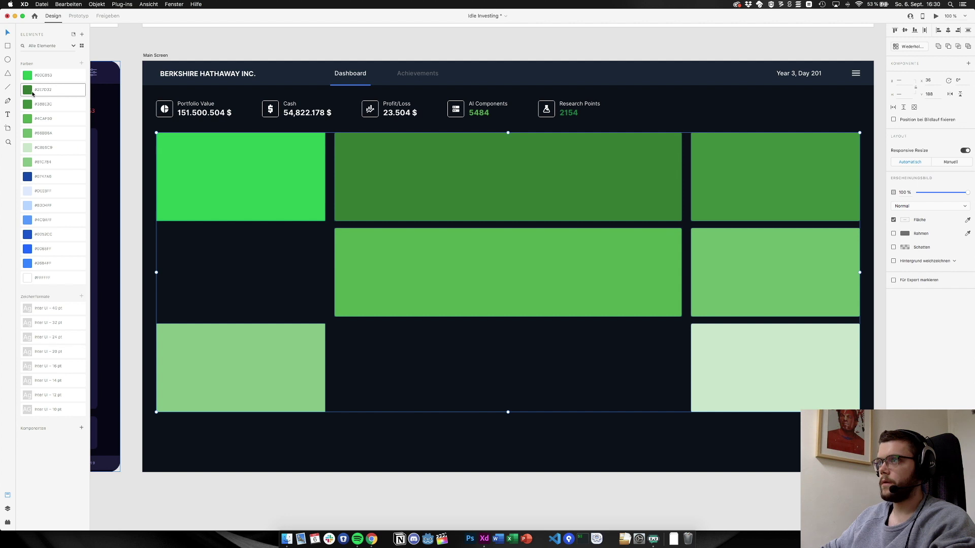
Reorder the saved colors with #00C853 first, followed by the other greens and the blues, each sorted from dark to light
drag(32, 93, 37, 120)
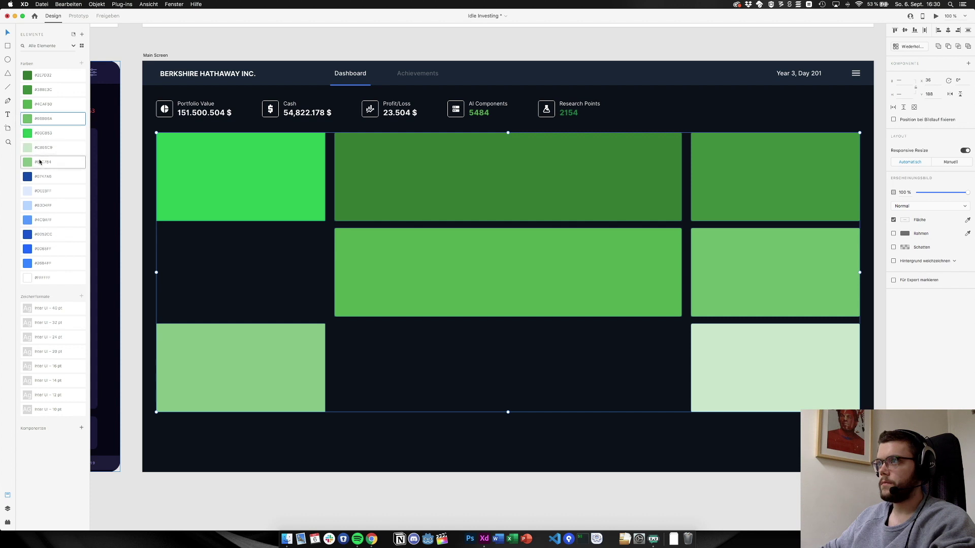
drag(40, 161, 37, 73)
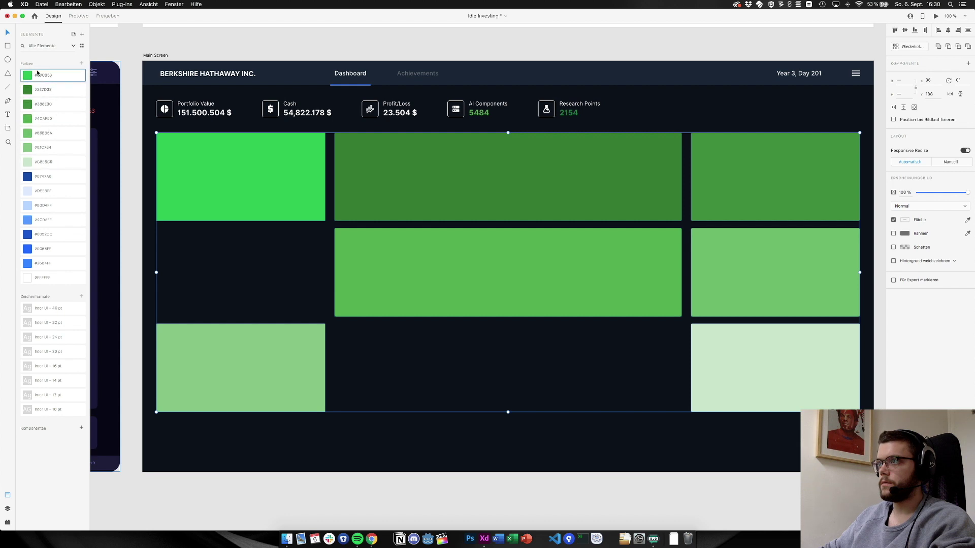
click(40, 177)
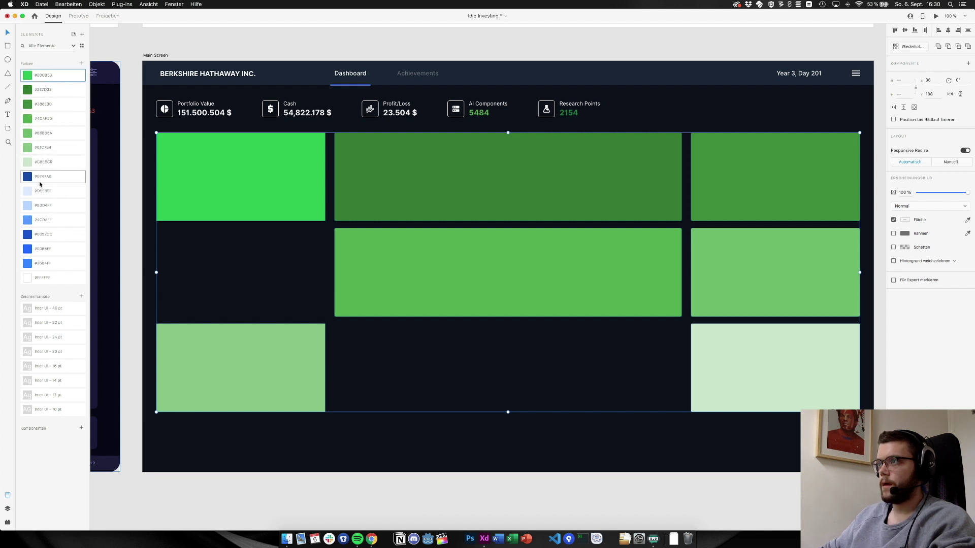
drag(30, 234, 29, 206)
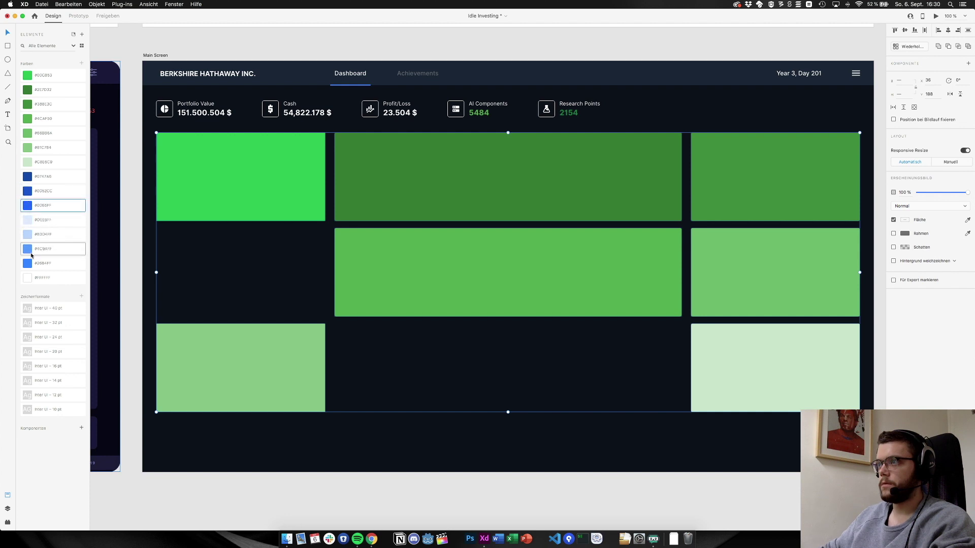
drag(31, 262, 28, 220)
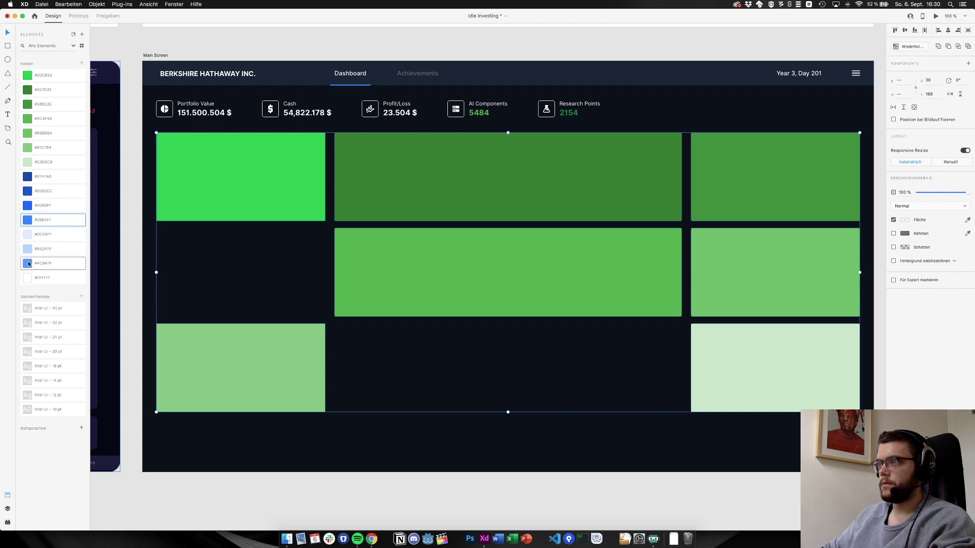
mouse_move(29, 264)
mouse_down()
mouse_move(29, 234)
mouse_move(29, 262)
mouse_move(29, 248)
mouse_up()
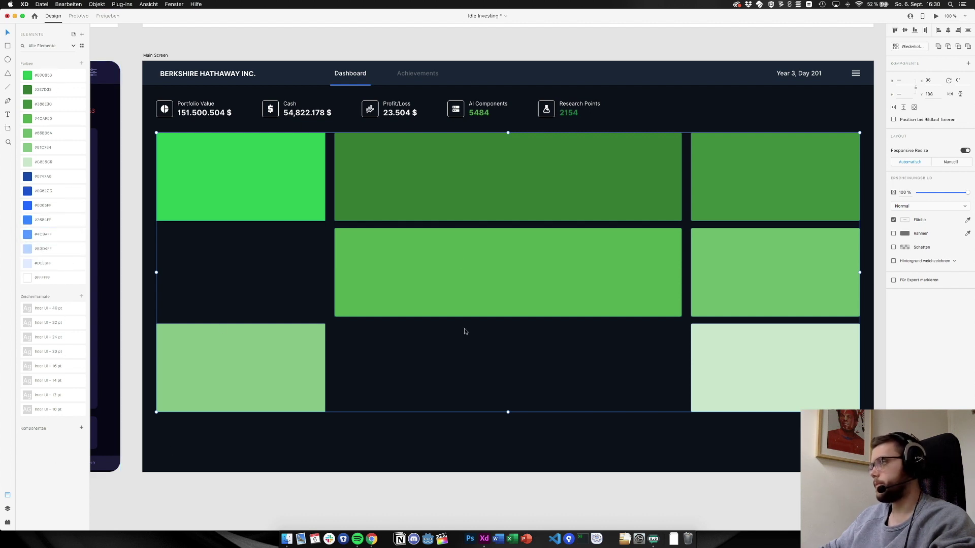
Try the bright green #00C853 swatch on the AI Components value in the stats row
scroll(465, 331, up, 2)
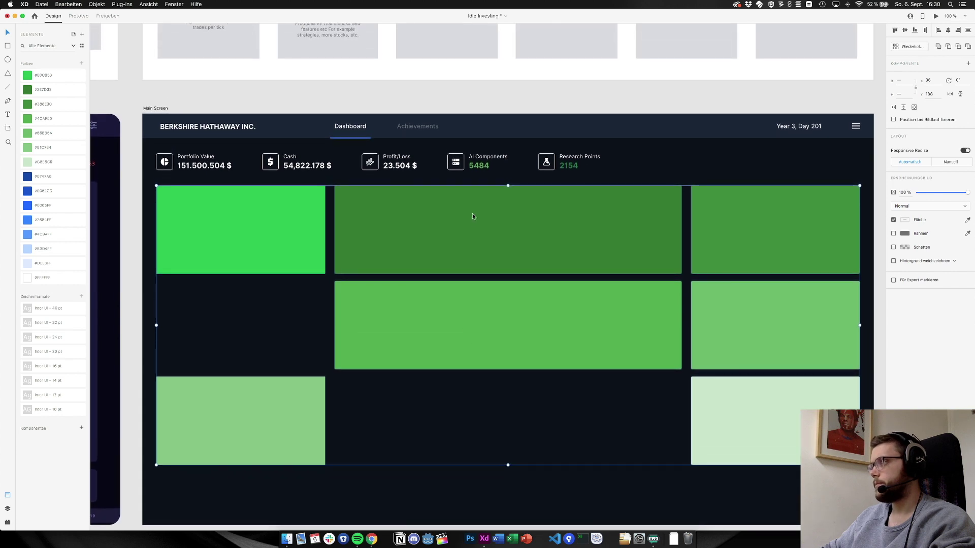
double_click(477, 164)
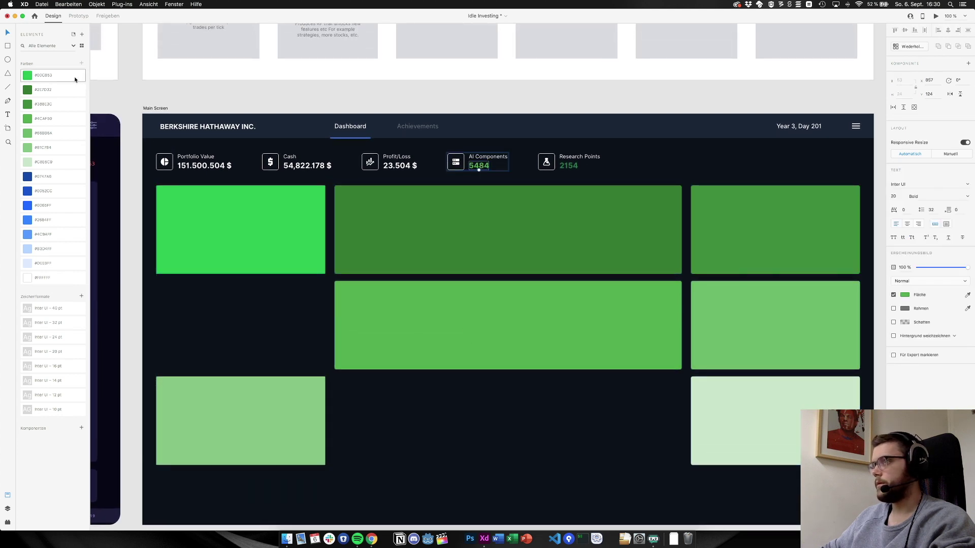
click(418, 101)
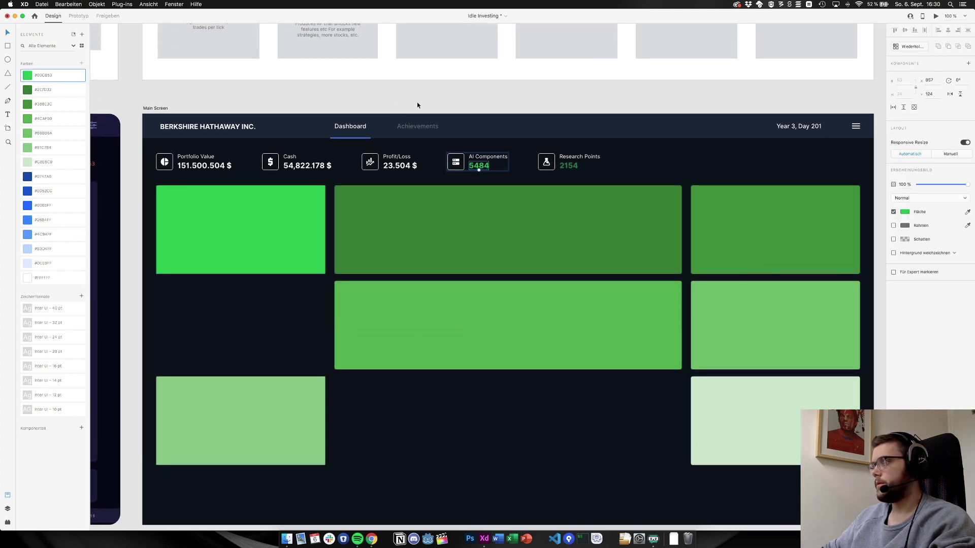
Compare #388E3C and #4CAF50 on the AI Components value, settle on #66BB6A and deselect the text
double_click(474, 164)
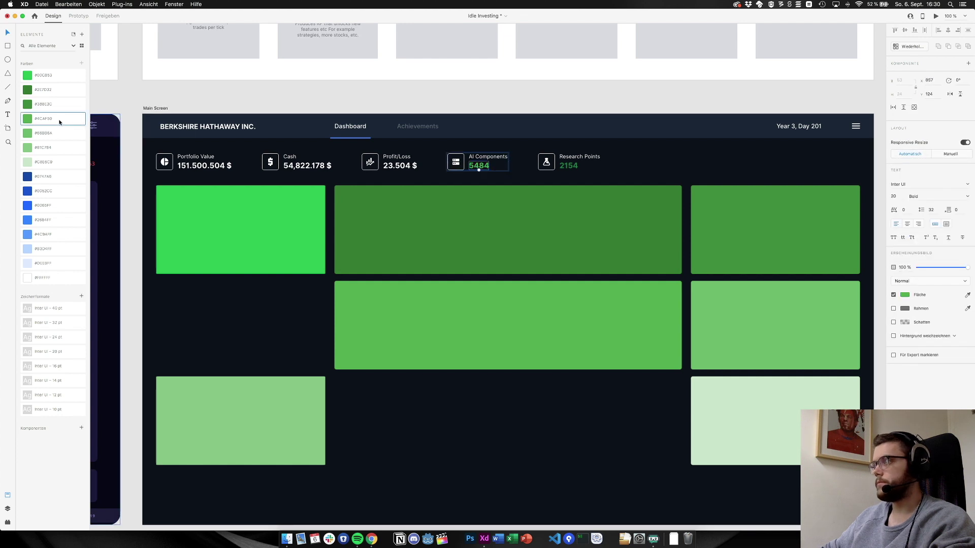
click(57, 101)
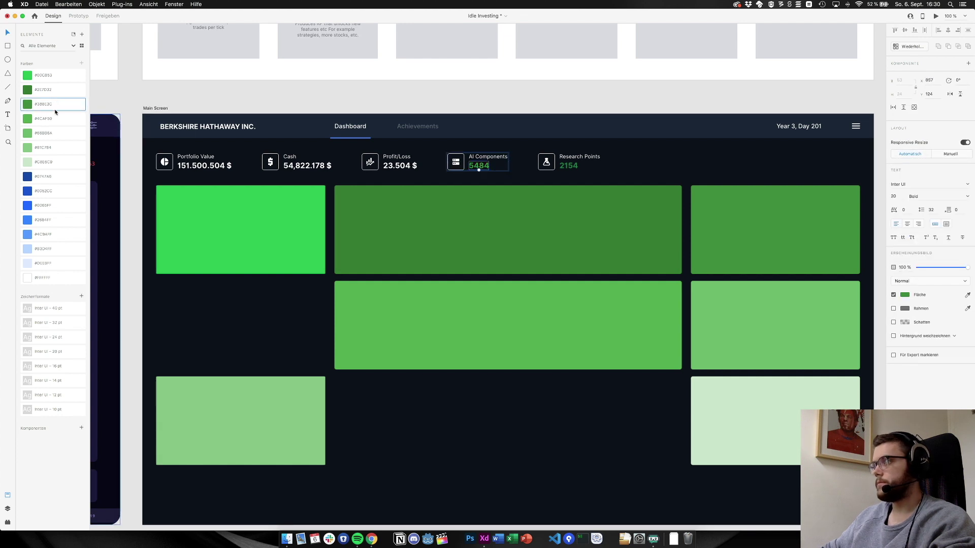
click(55, 118)
click(53, 133)
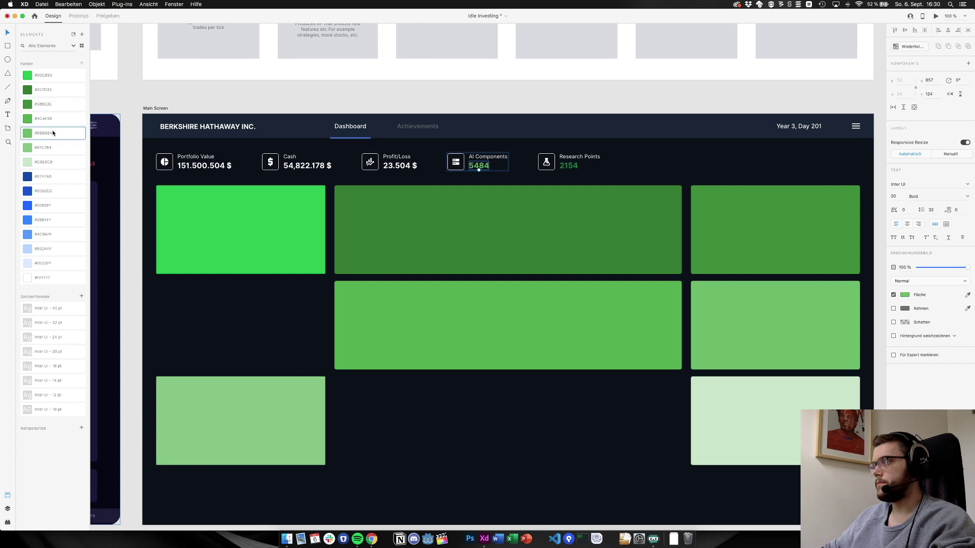
click(520, 101)
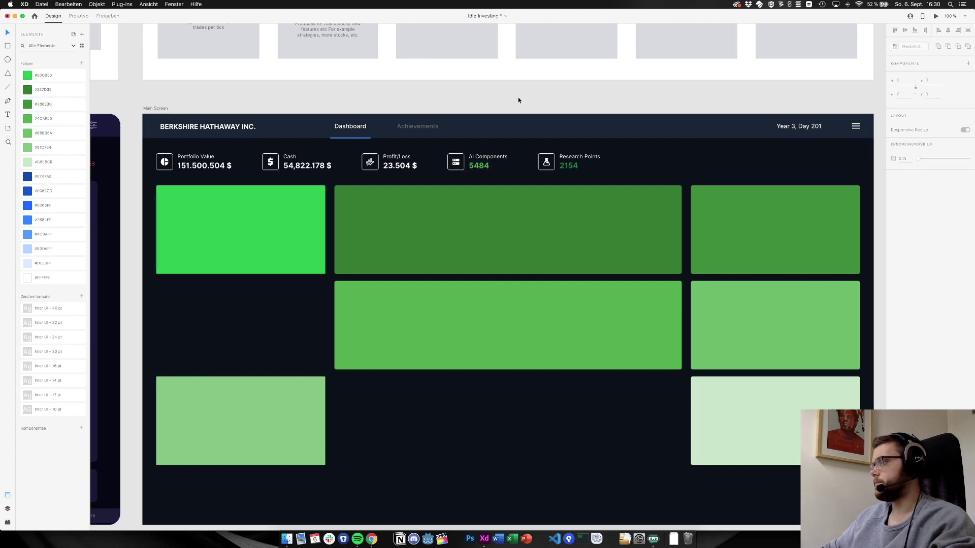
scroll(518, 100, up, 1)
scroll(519, 100, right, 2)
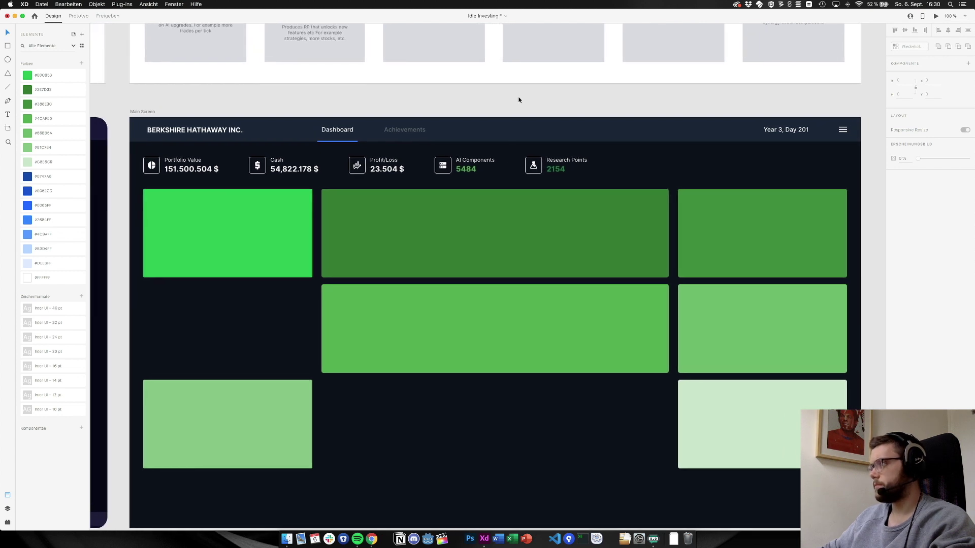
scroll(519, 100, down, 1)
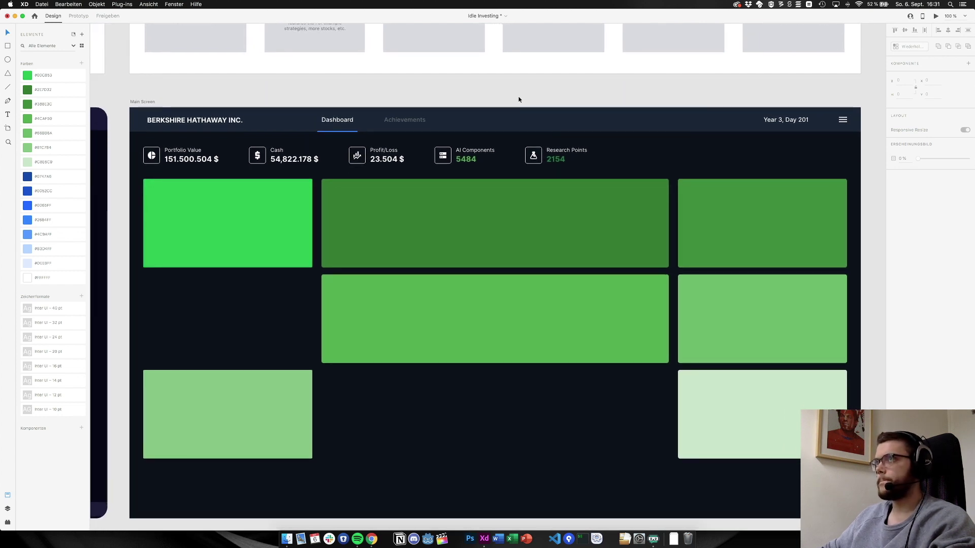
Select all green panels on the Main Screen artboard and change their fill to a dark slate gray
scroll(518, 99, up, 1)
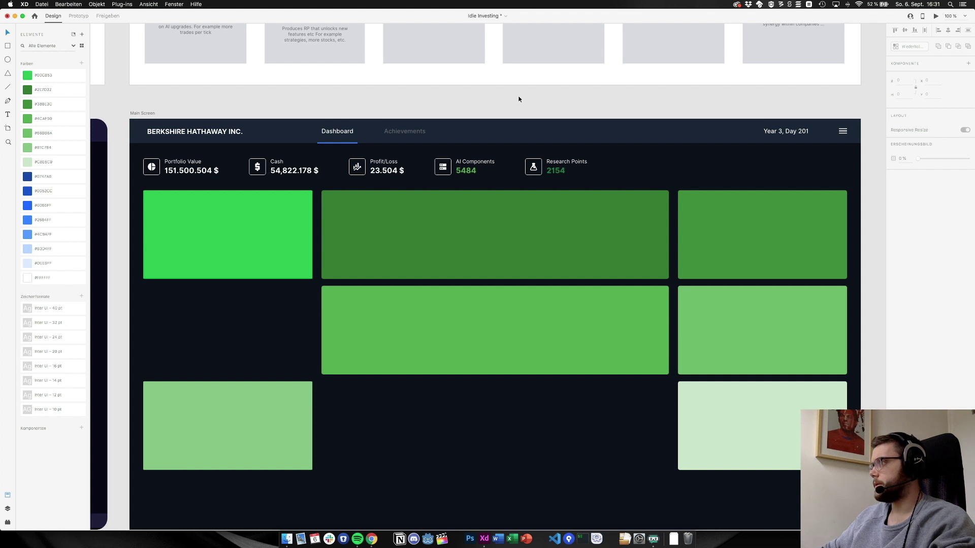
scroll(519, 99, left, 1)
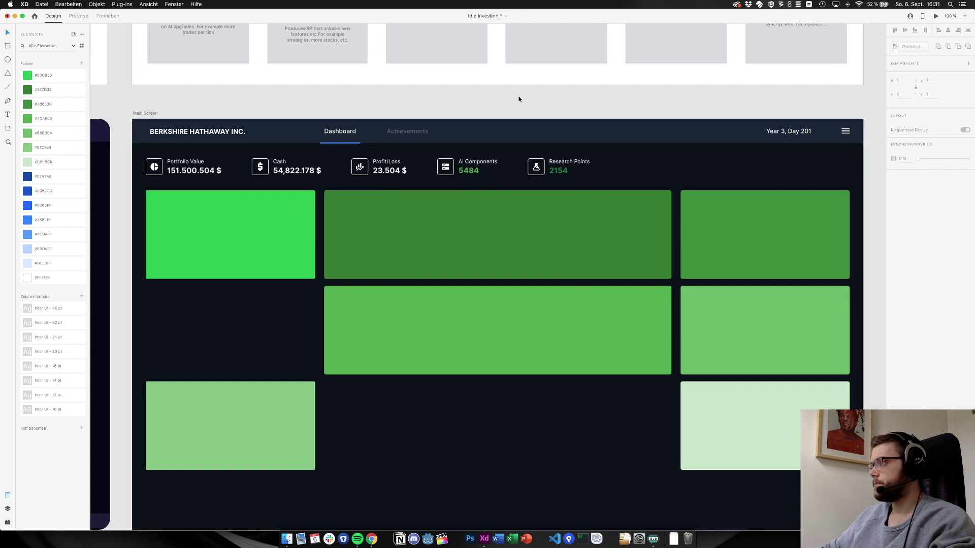
click(273, 267)
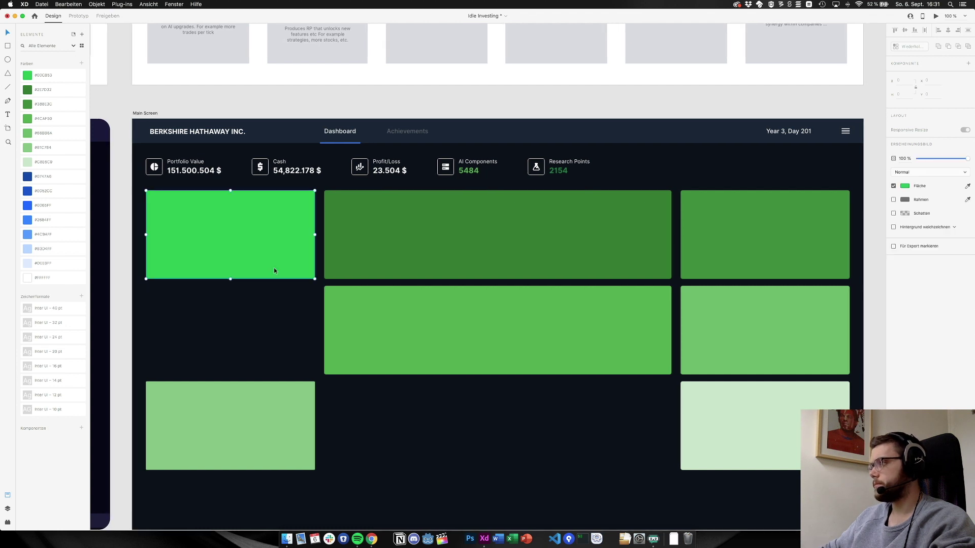
shift+click(388, 267)
shift+click(451, 330)
shift+click(763, 431)
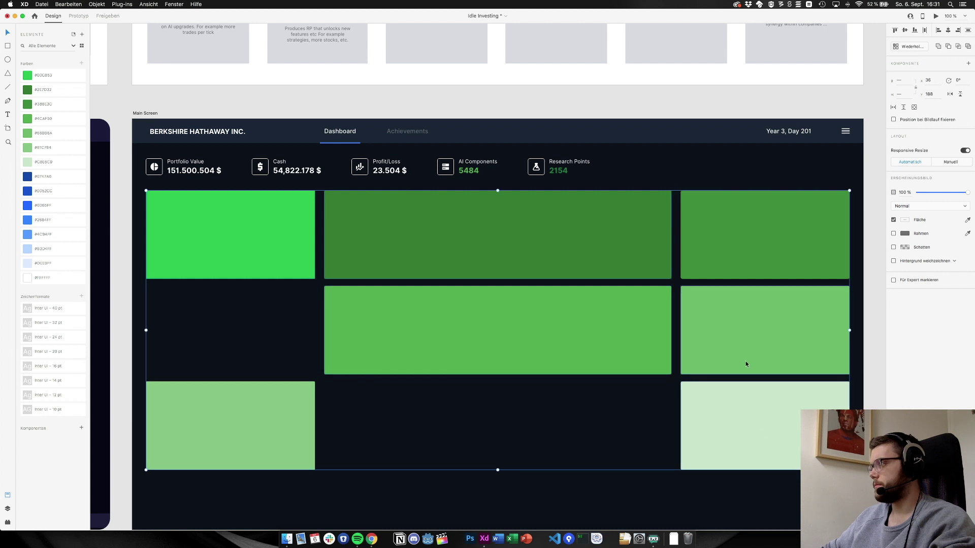
shift+click(279, 450)
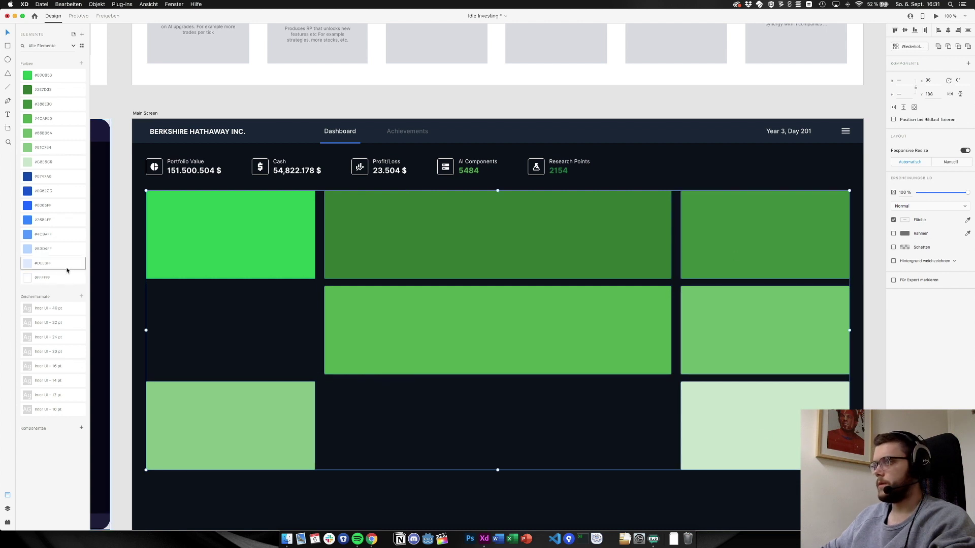
click(905, 220)
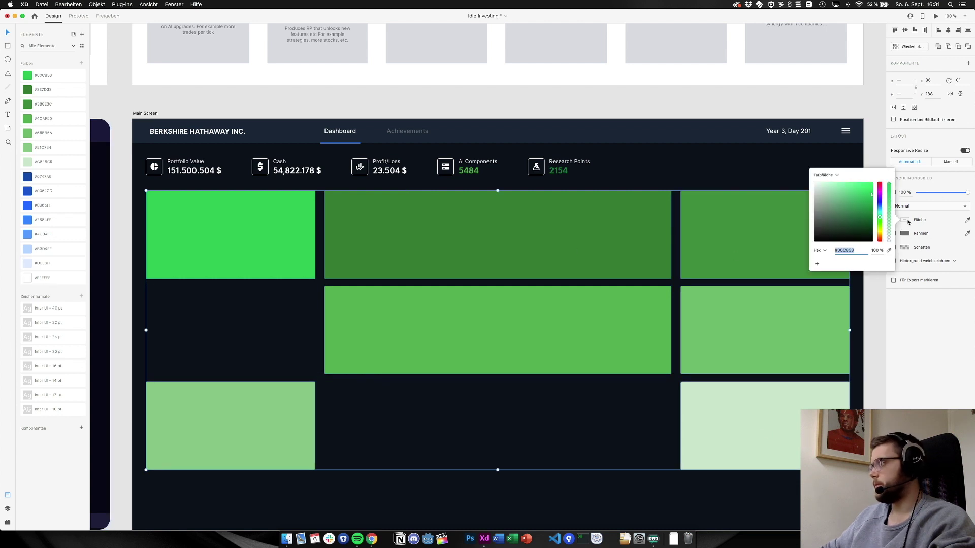
click(795, 184)
drag(847, 230, 836, 231)
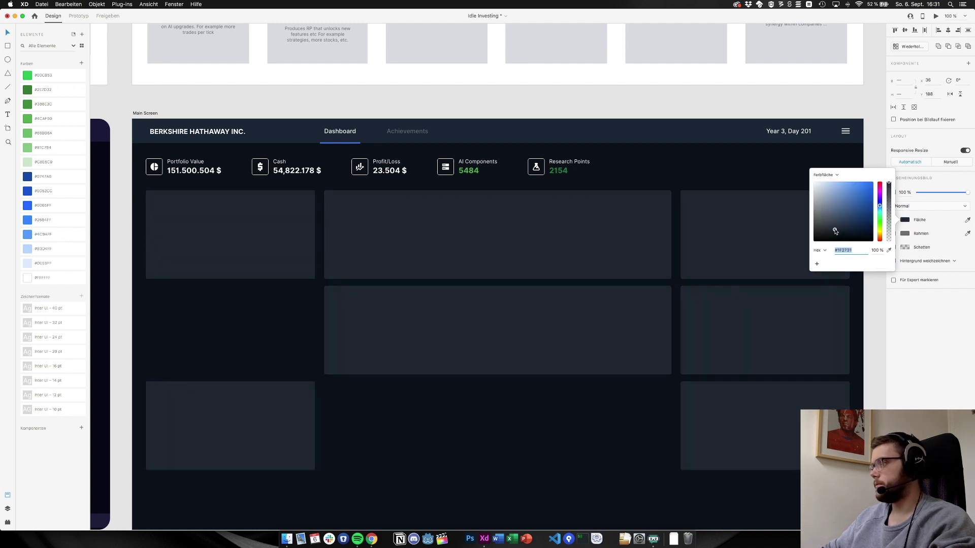
click(453, 102)
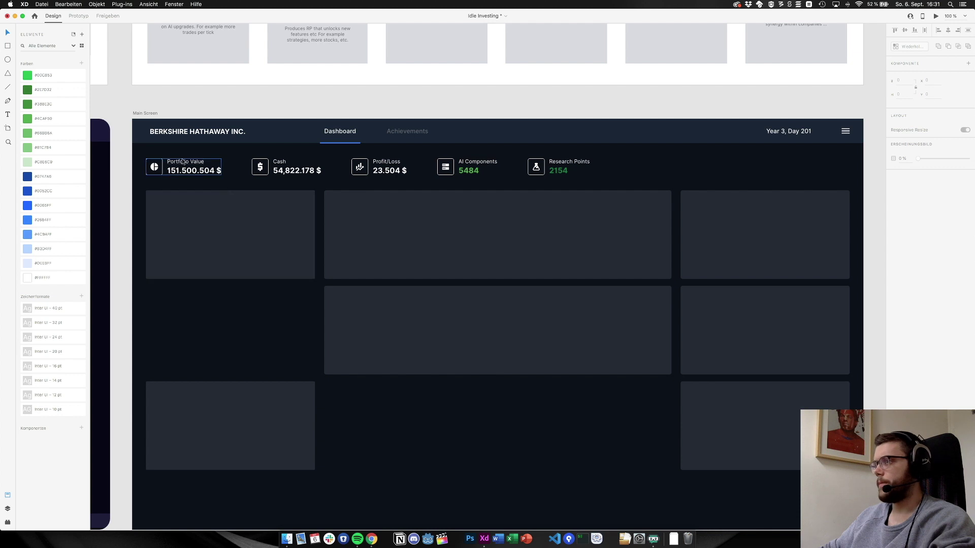
Try #B3D4FF and then #4C9AFF as the fill of the Portfolio Value icon in the stats row
scroll(144, 158, up, 3)
scroll(144, 158, up, 2)
scroll(290, 179, down, 3)
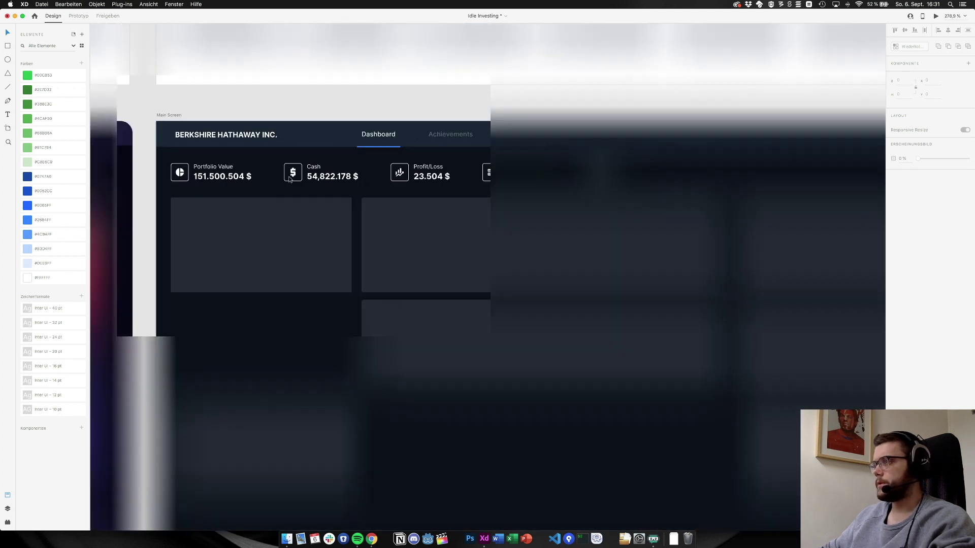
scroll(289, 179, left, 5)
scroll(290, 180, left, 5)
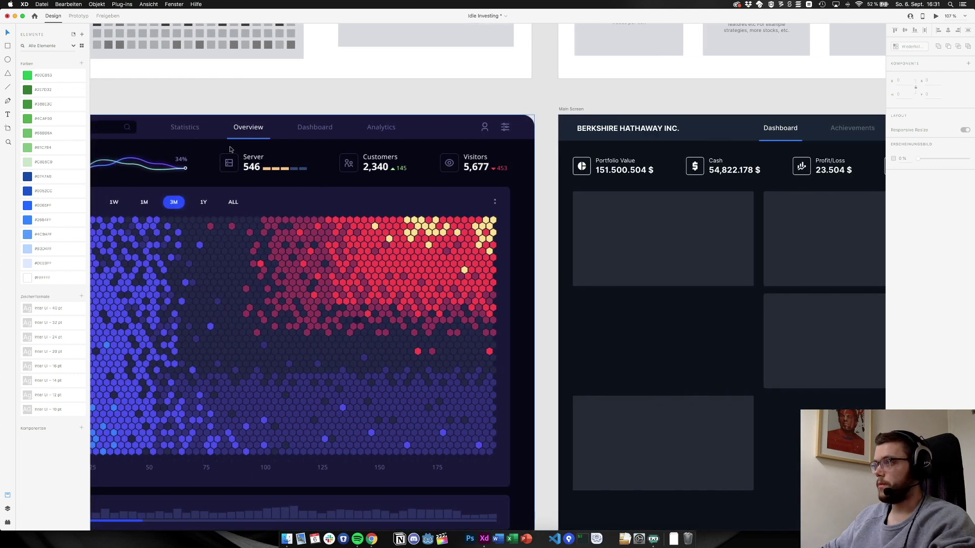
scroll(657, 166, up, 5)
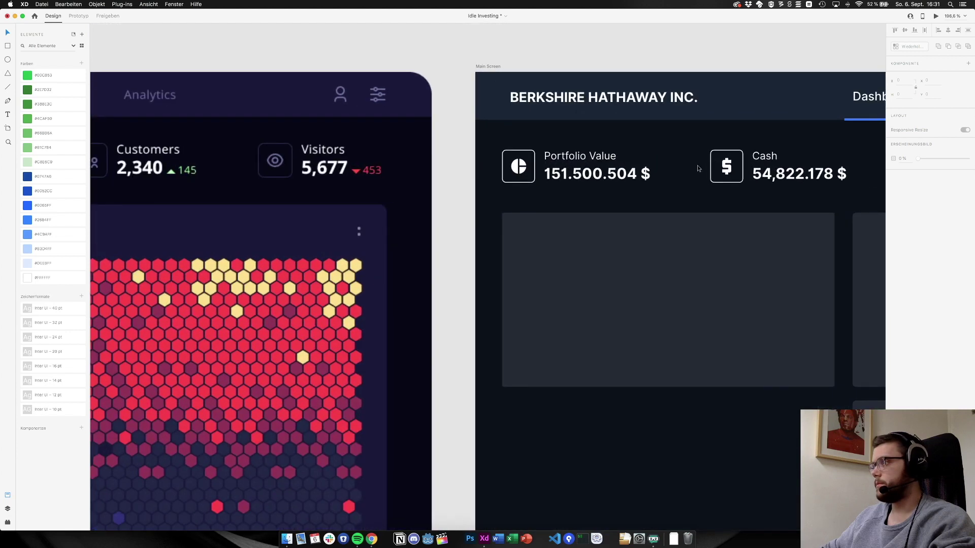
scroll(698, 169, up, 2)
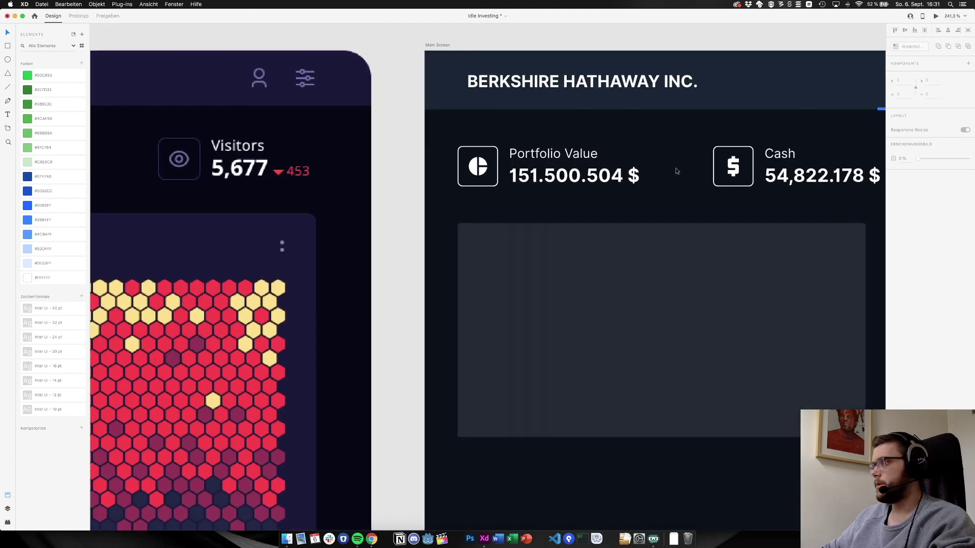
double_click(486, 187)
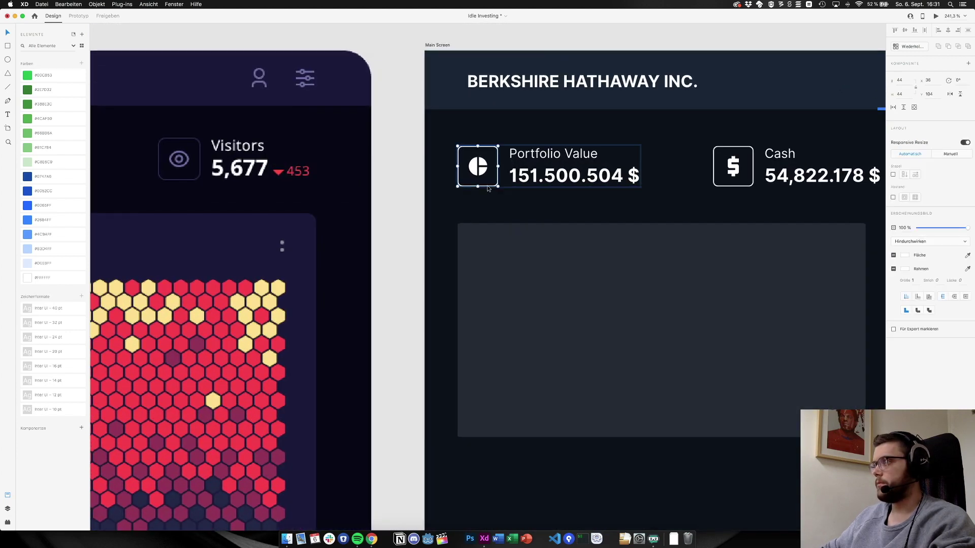
click(56, 250)
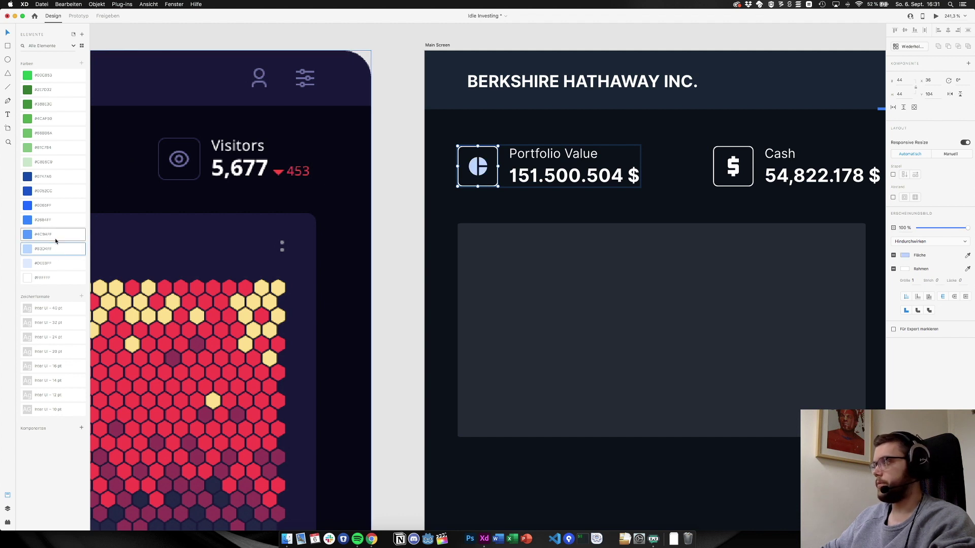
click(56, 235)
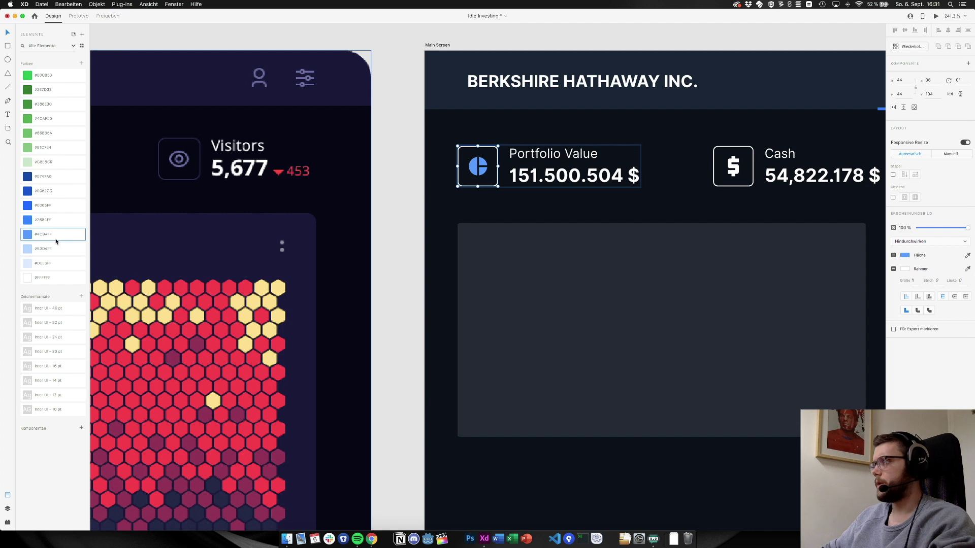
key(super+1)
scroll(505, 145, right, 5)
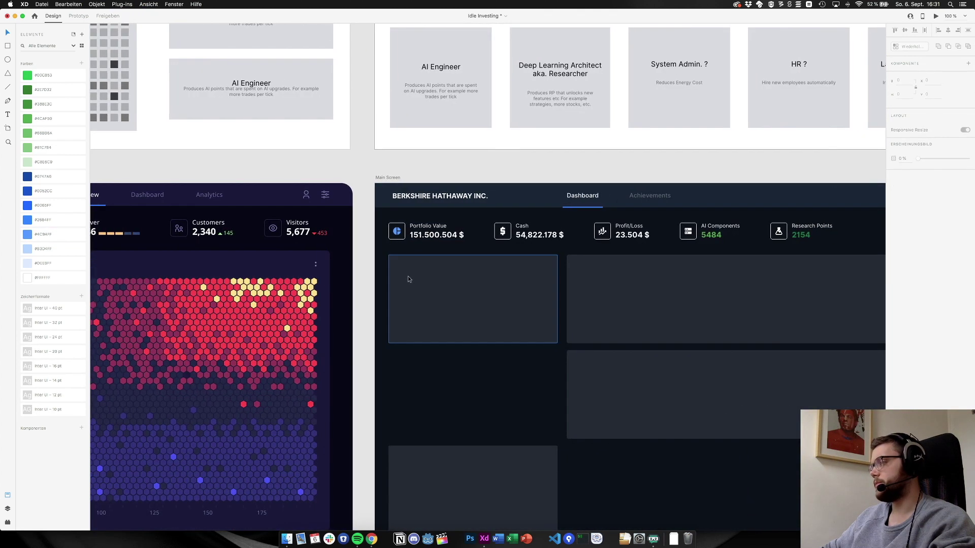
Reselect the Portfolio Value icon and undo its #4C9AFF fill
scroll(408, 276, up, 3)
scroll(410, 279, up, 3)
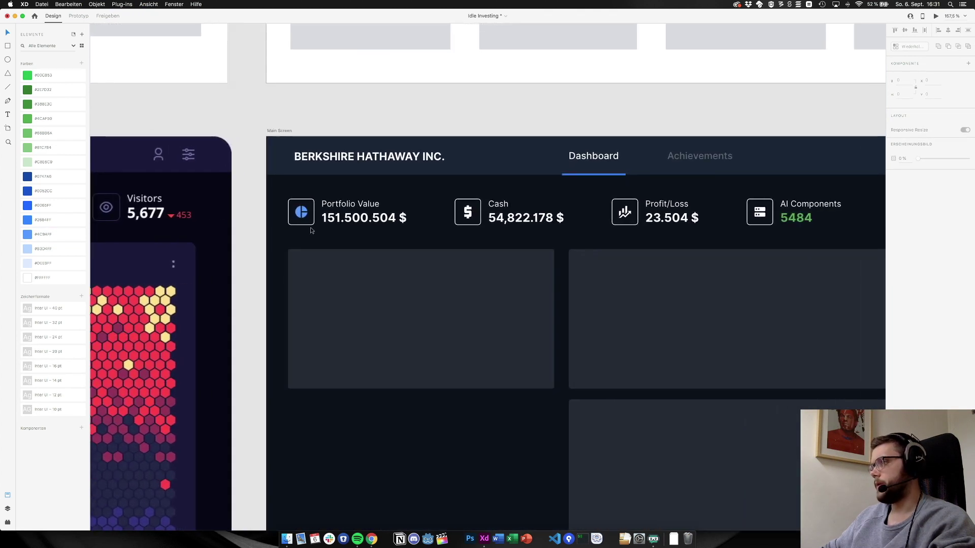
double_click(306, 223)
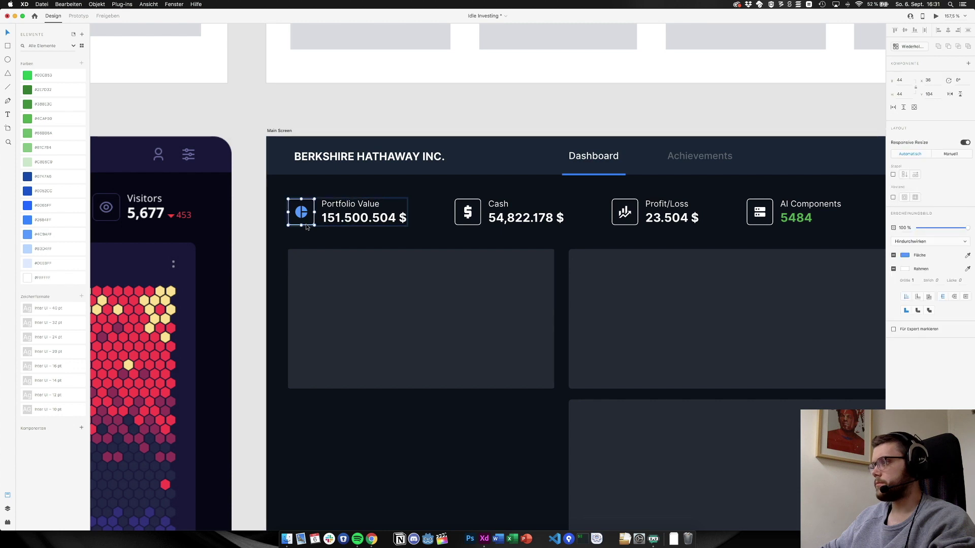
click(59, 235)
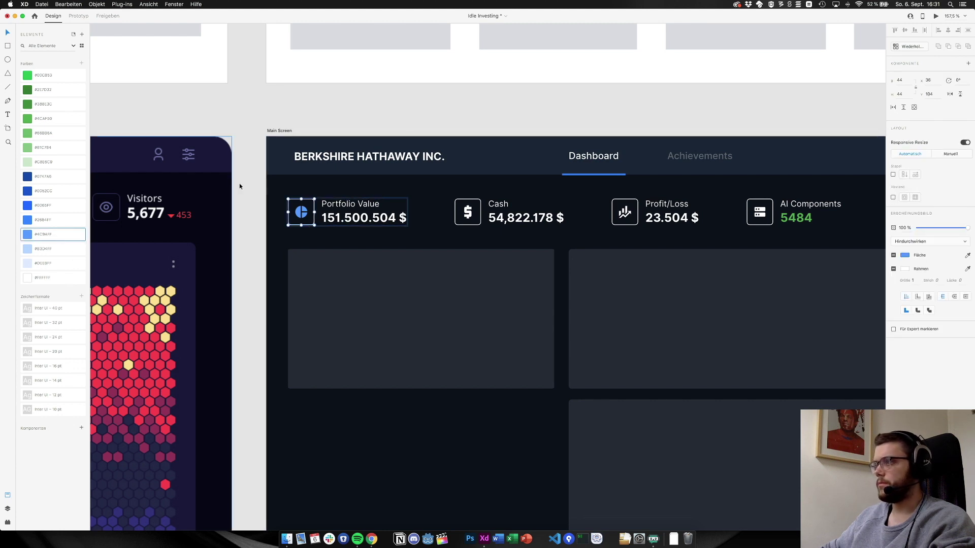
key(super+z)
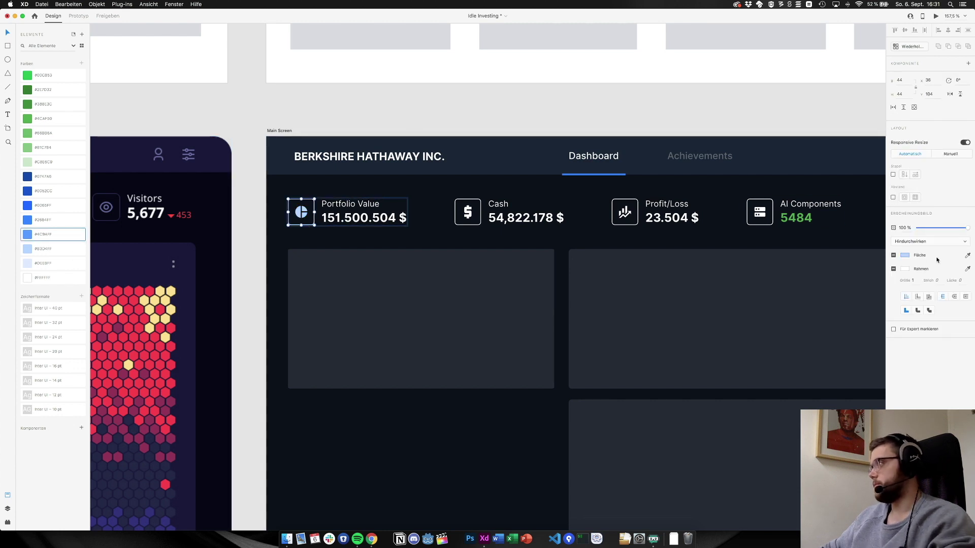
Try the #2684FF and #4C9AFF swatches on the Portfolio Value icon's frame, and set its border to #B3D4FF
key(Escape)
double_click(313, 217)
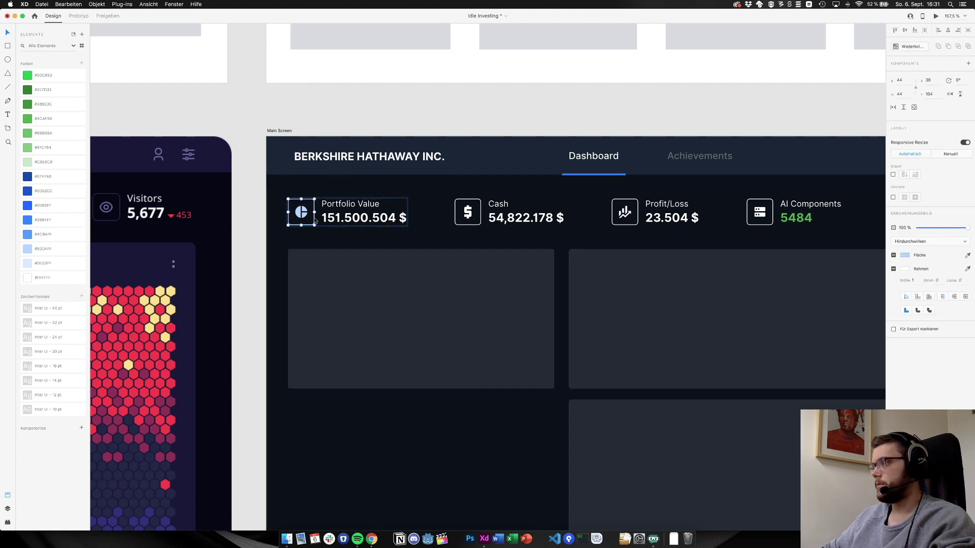
click(313, 217)
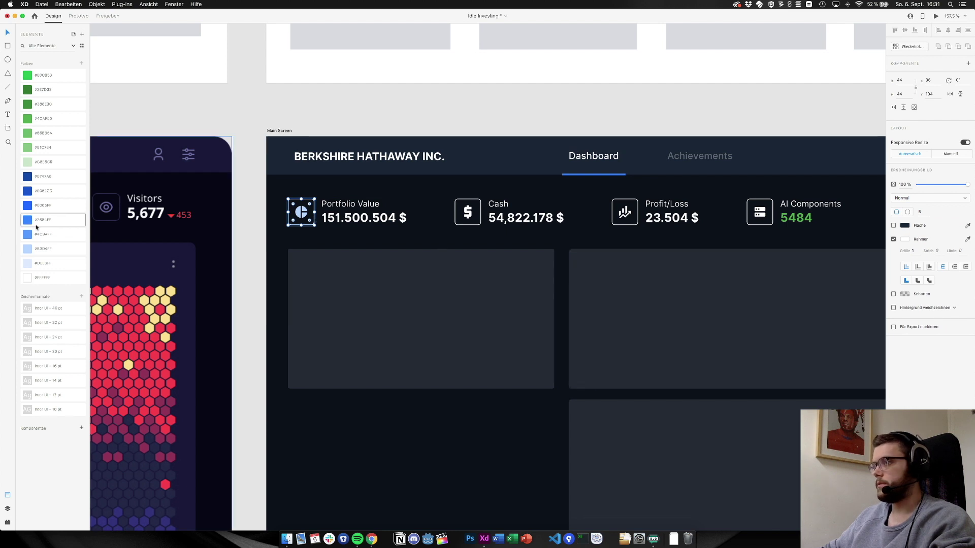
click(44, 220)
click(48, 237)
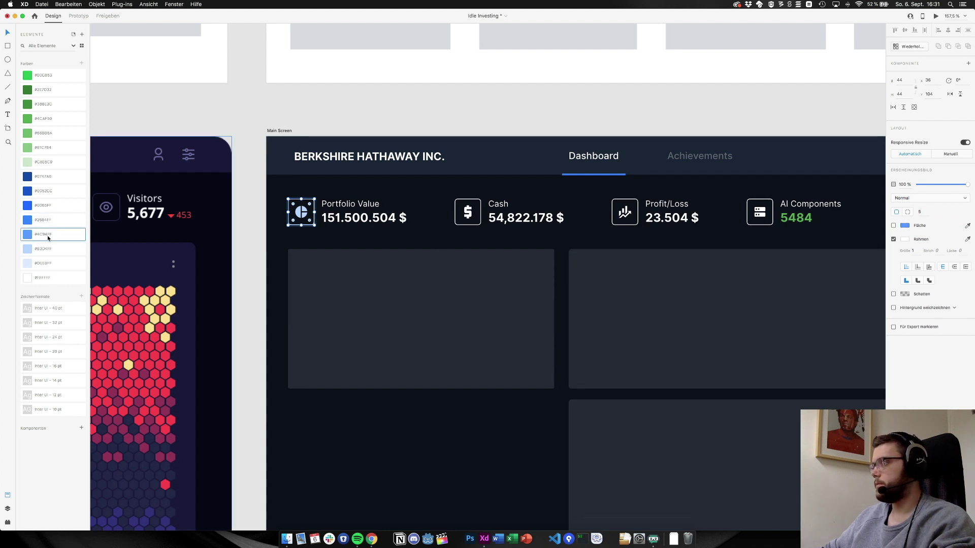
click(48, 220)
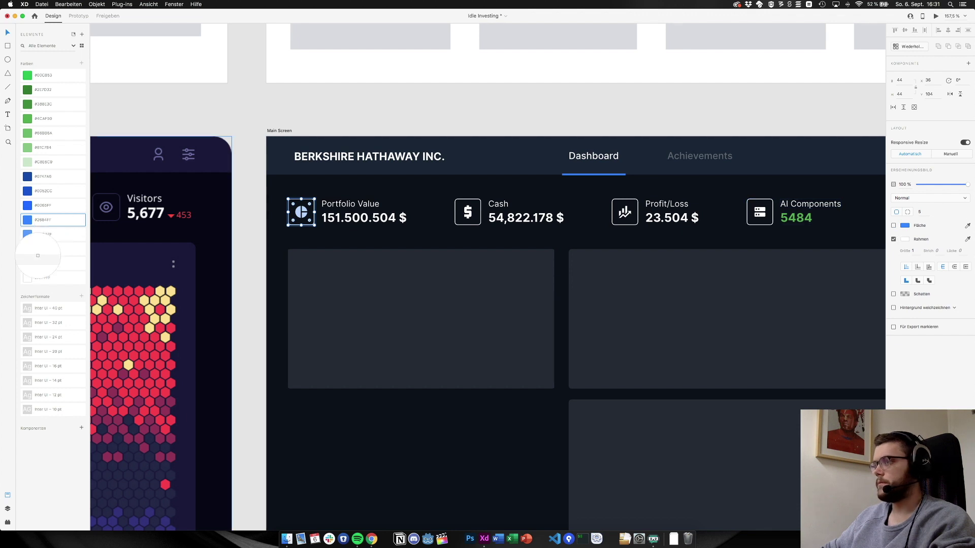
shift+click(30, 249)
click(261, 195)
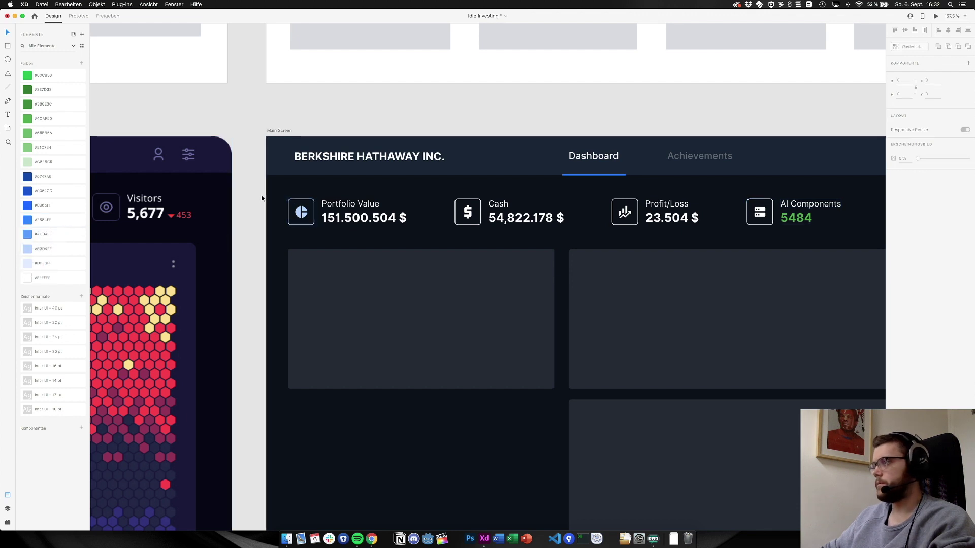
Set the Portfolio Value icon's fill to the darker blue #0052CC and deselect it
key(super+1)
scroll(263, 199, right, 3)
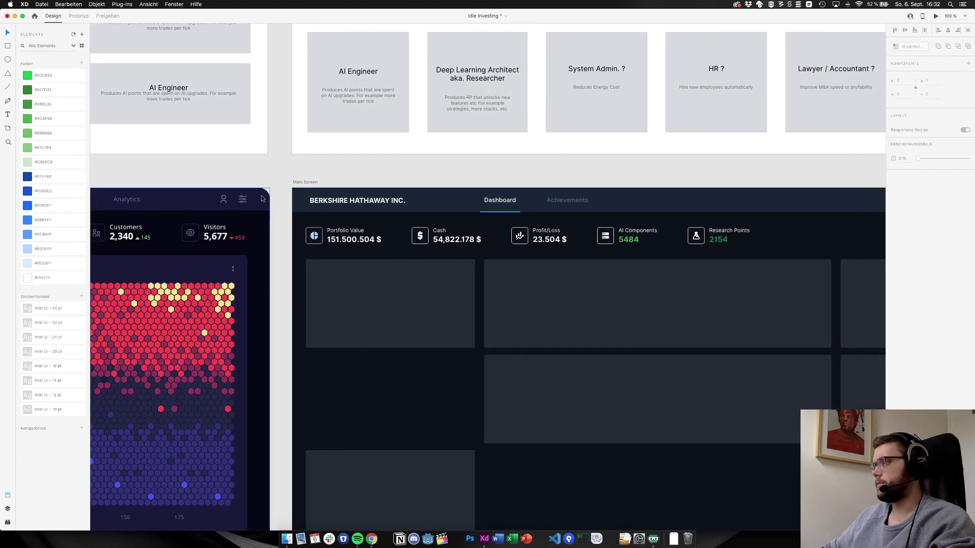
scroll(264, 203, right, 1)
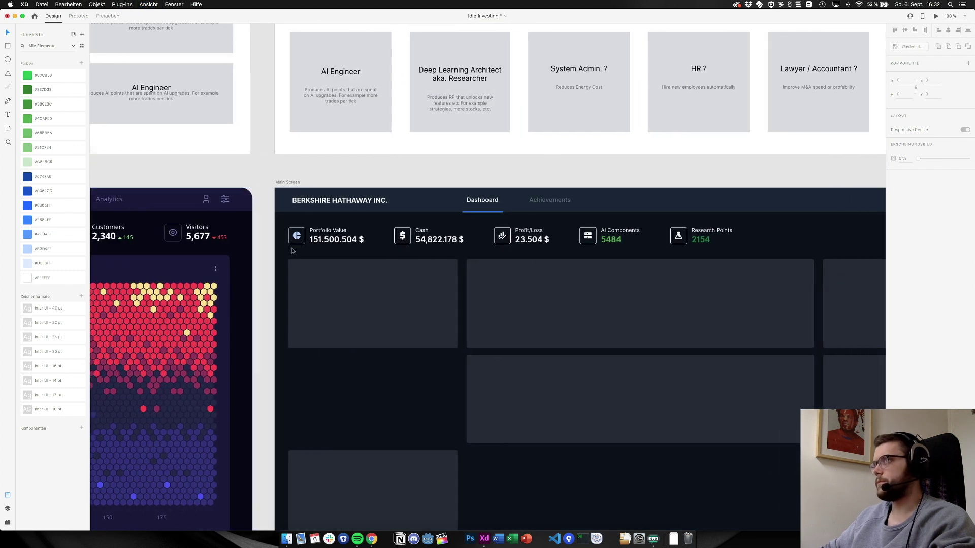
double_click(297, 237)
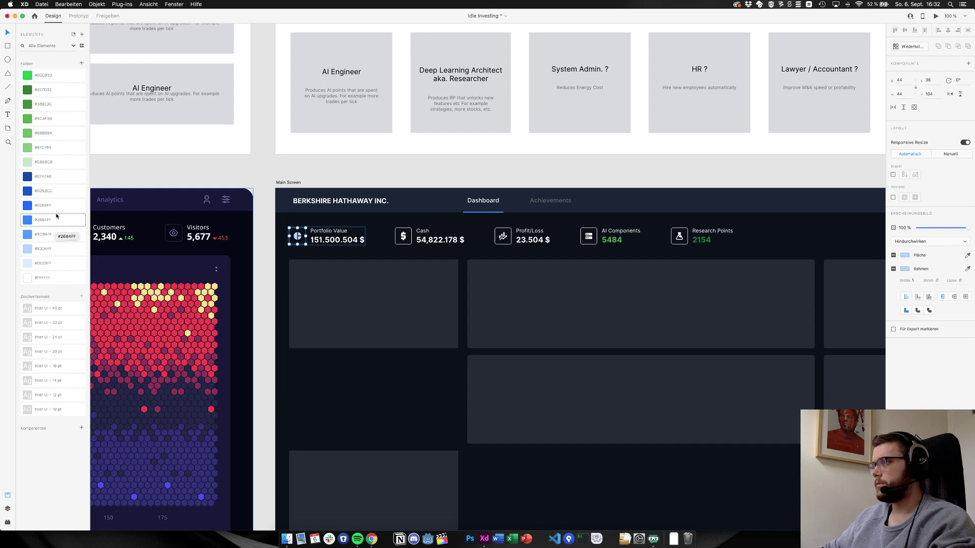
click(51, 191)
click(336, 174)
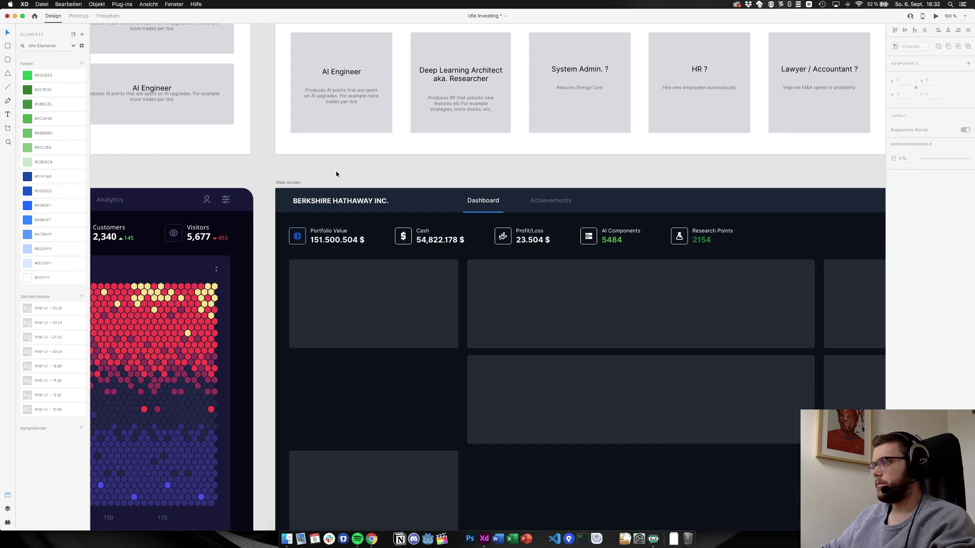
Set the border of the Portfolio Value icon's frame to the same #0052CC blue as the icon
scroll(305, 230, up, 5)
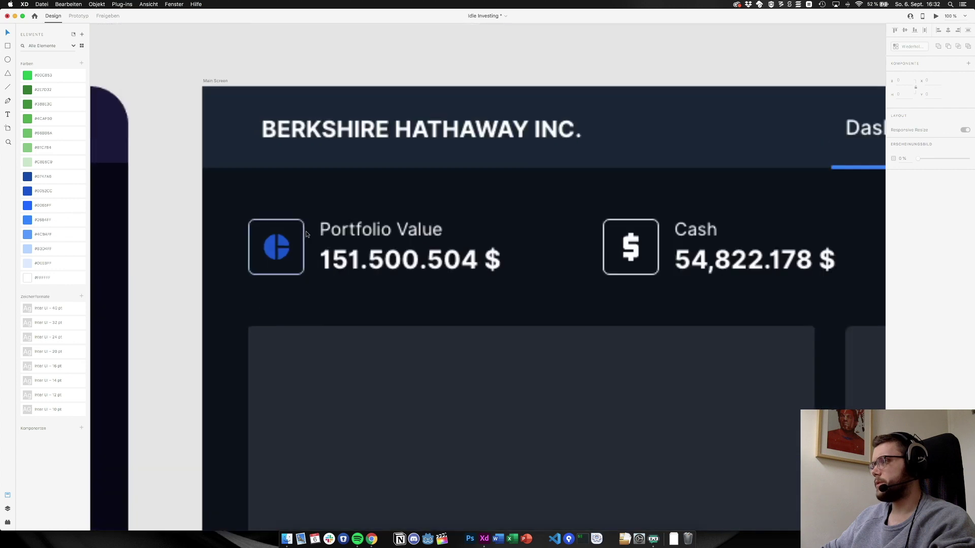
double_click(303, 233)
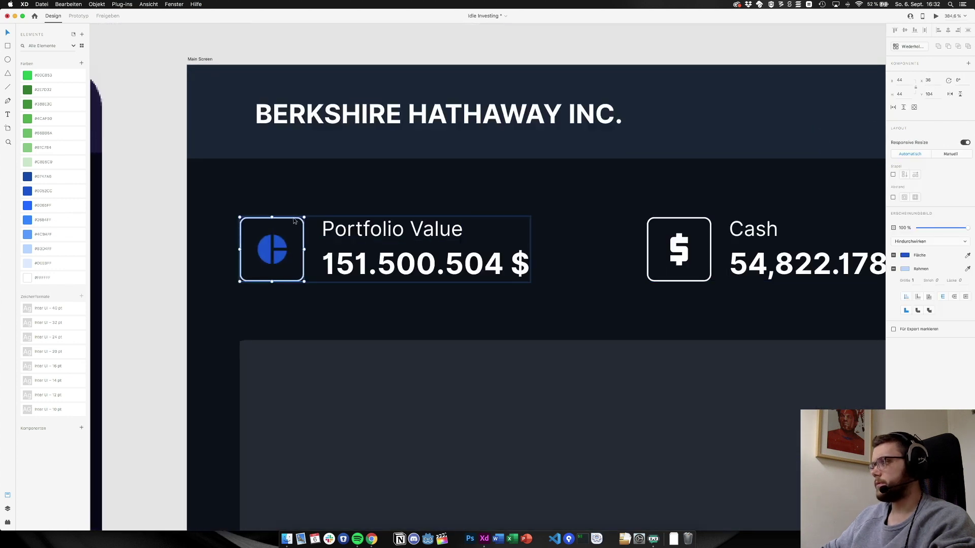
double_click(293, 220)
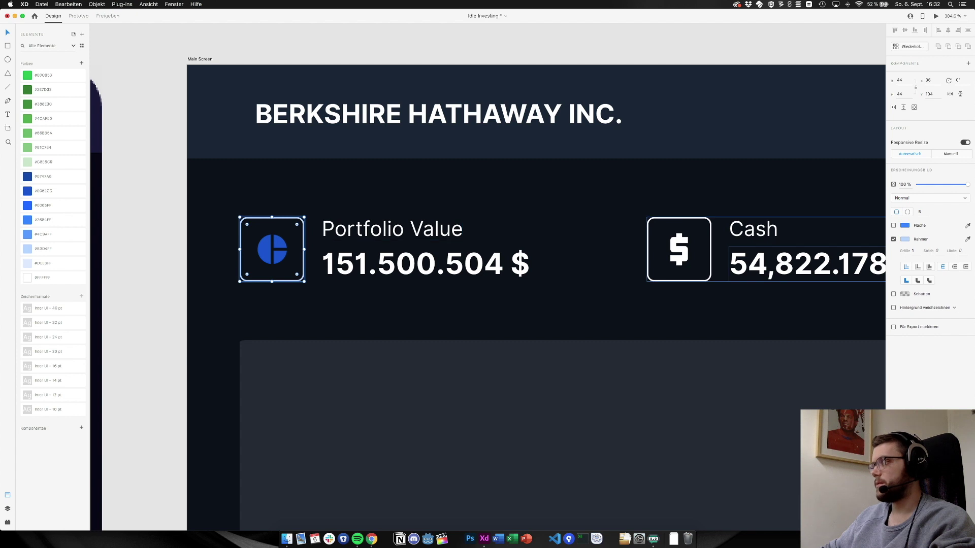
click(221, 254)
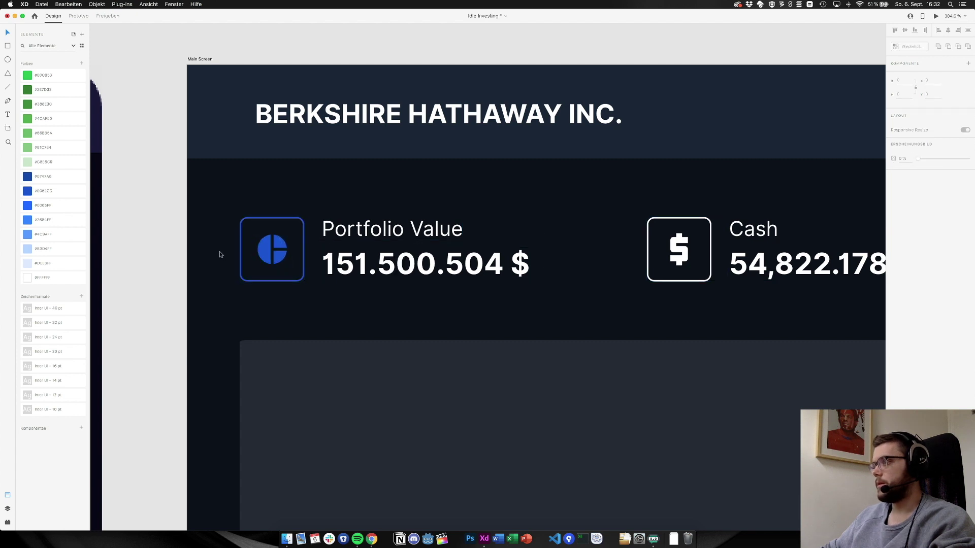
key(super+1)
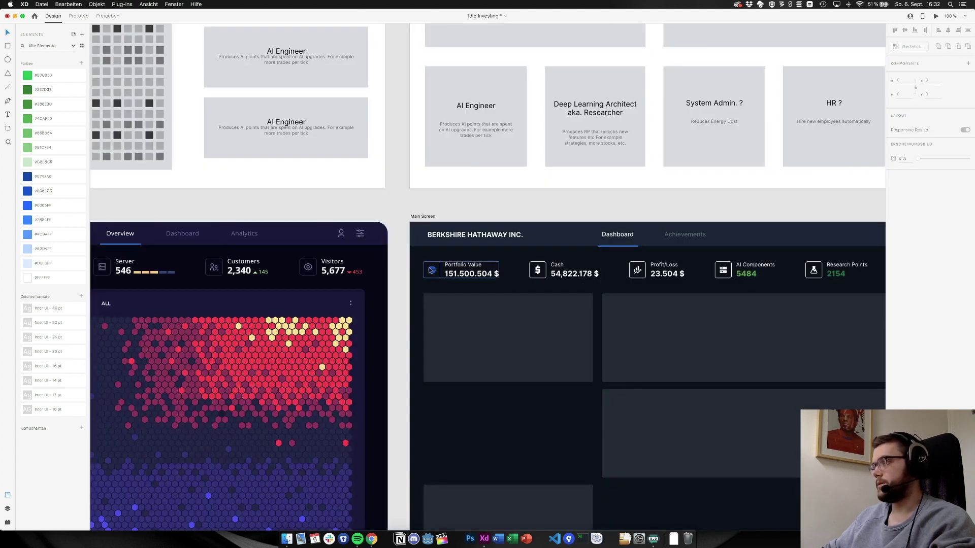
scroll(345, 279, right, 5)
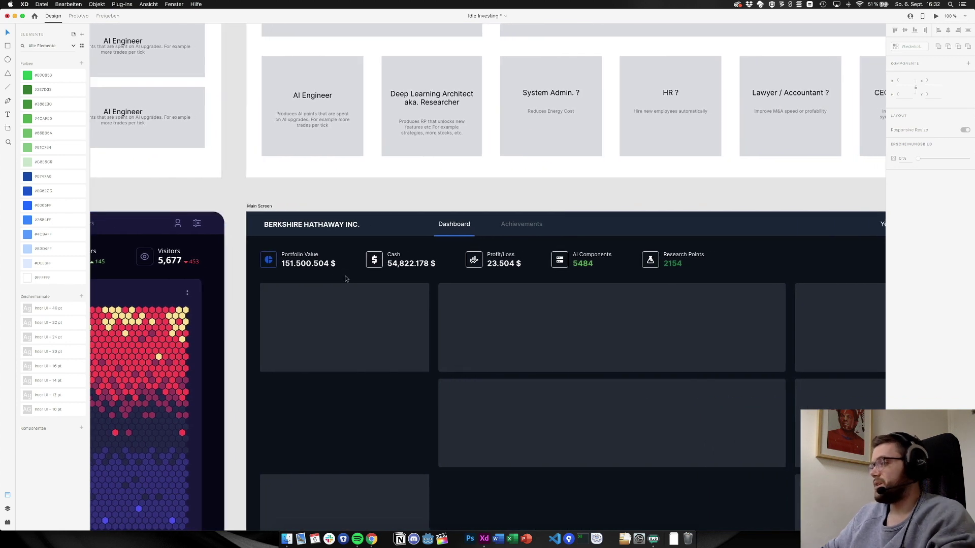
Set the Portfolio Value icon's fill and its frame's border to the darker blue swatch #0747A6, then deselect
scroll(271, 268, up, 5)
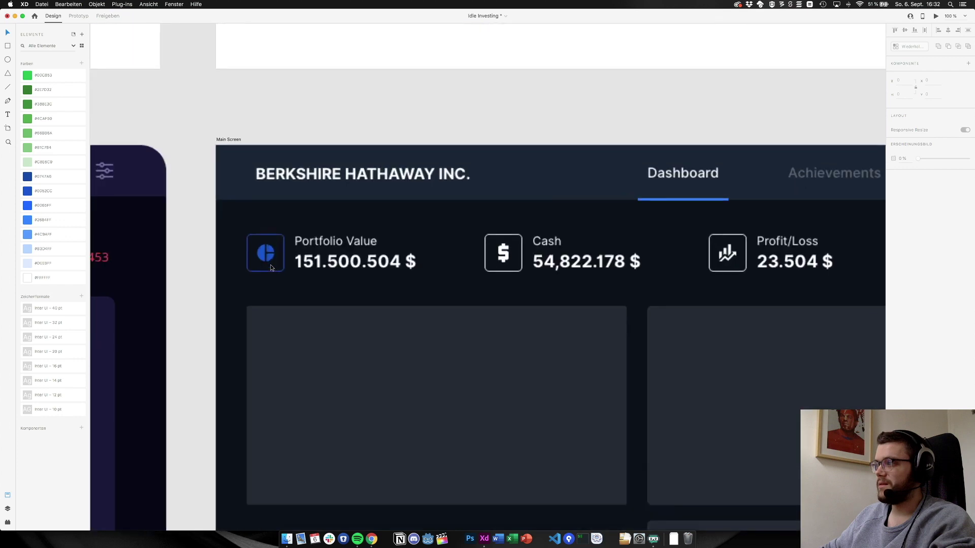
double_click(261, 252)
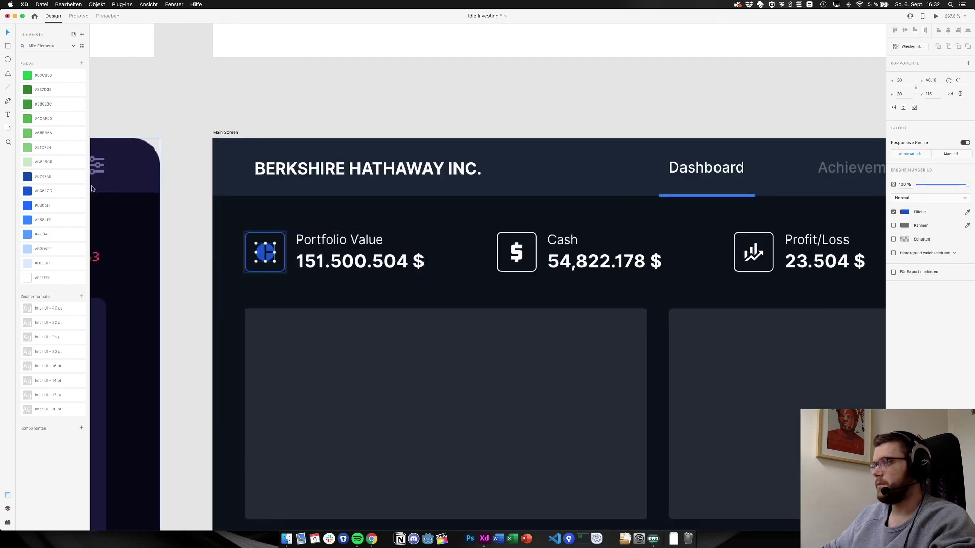
click(189, 272)
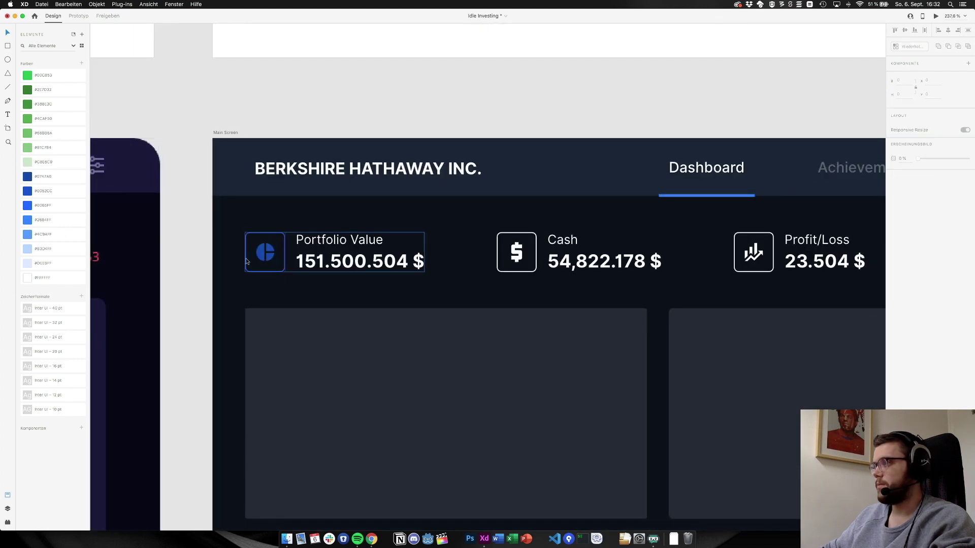
double_click(246, 261)
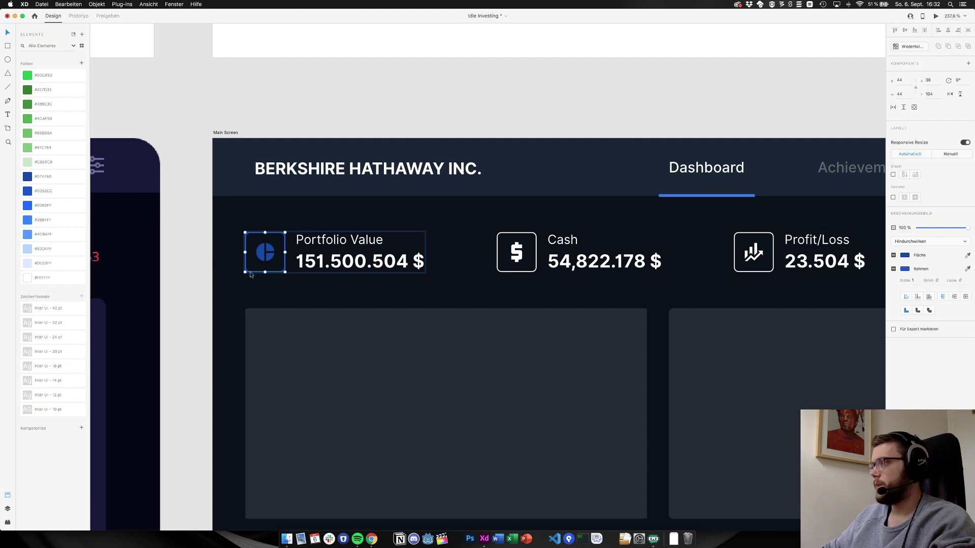
double_click(257, 273)
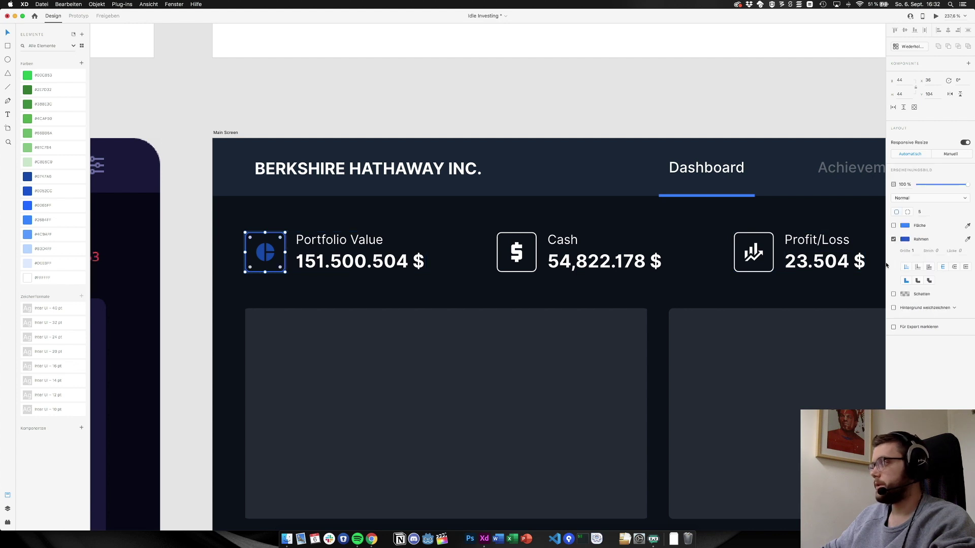
click(967, 239)
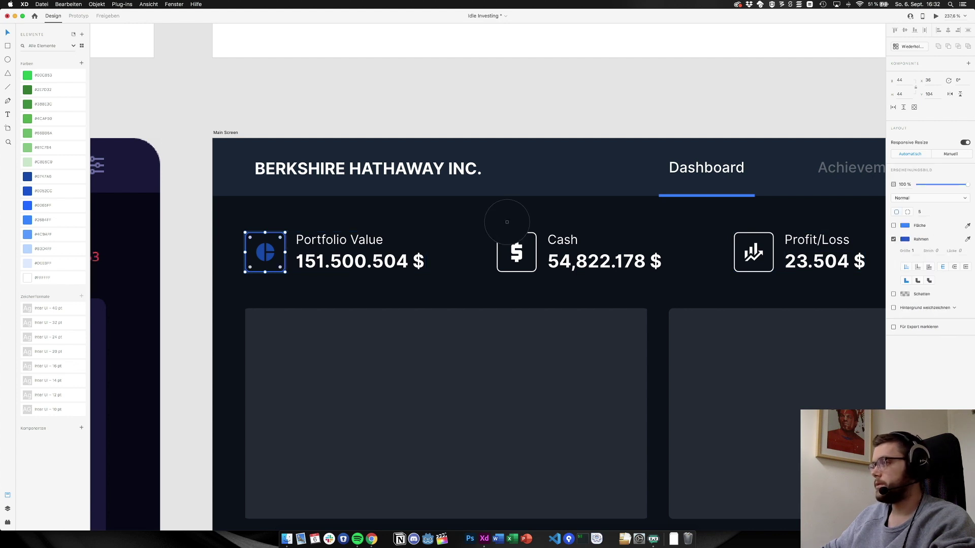
click(23, 176)
key(Escape)
key(super+1)
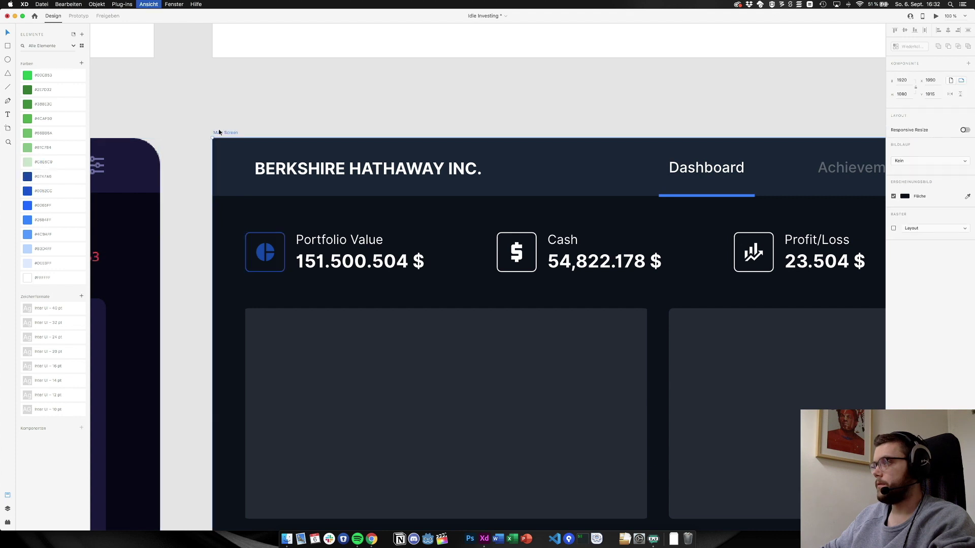
Try the #B3D4FF, #4C9AFF and #DEEBFF swatches on the Portfolio Value label and amount text
scroll(122, 235, left, 5)
scroll(122, 235, down, 3)
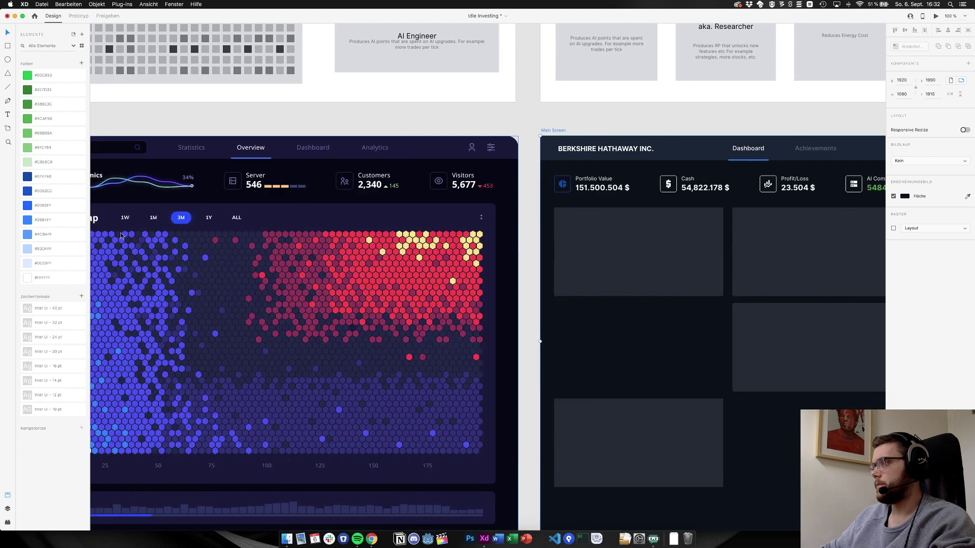
scroll(120, 233, right, 10)
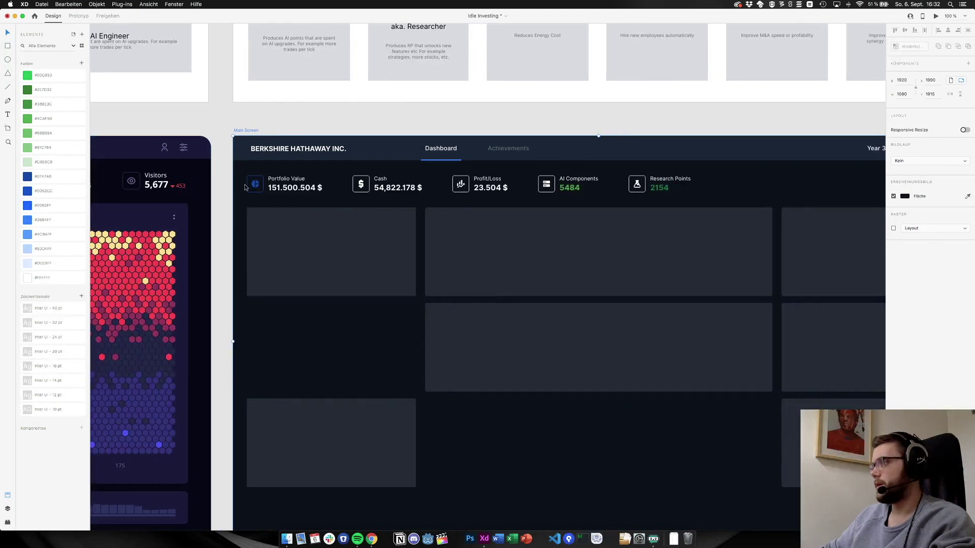
double_click(294, 186)
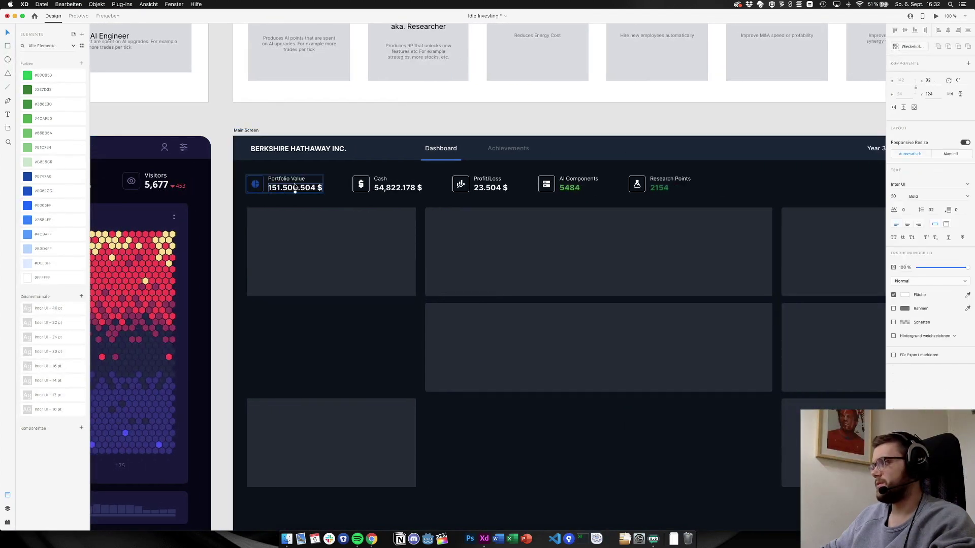
click(51, 268)
click(56, 255)
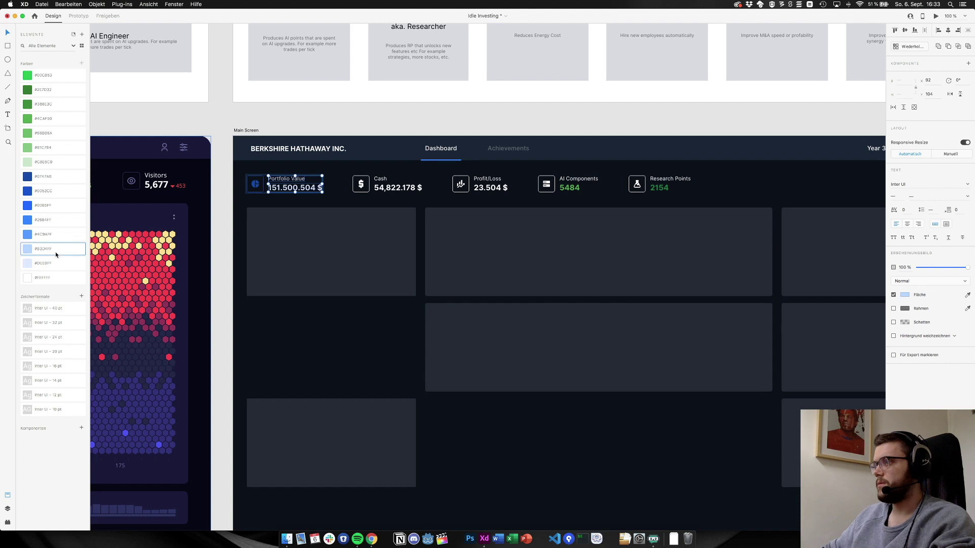
click(53, 234)
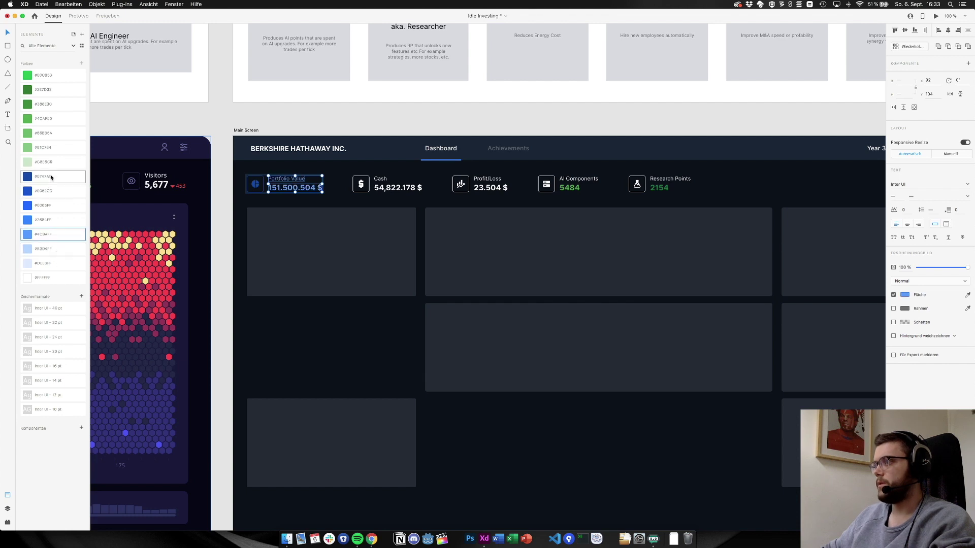
click(50, 263)
click(202, 123)
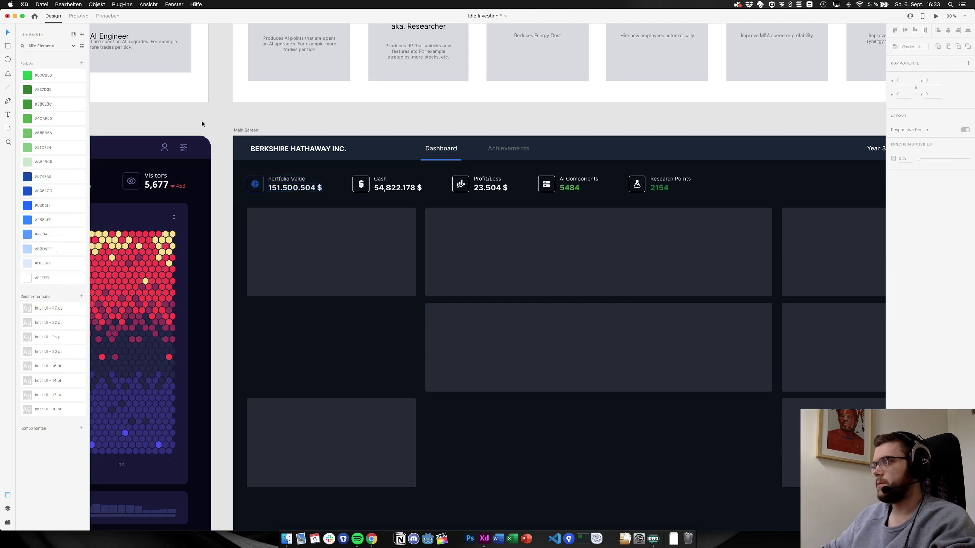
Undo the last text colour change and set the Portfolio Value label and amount back to white #FFFFFF
key(super+z)
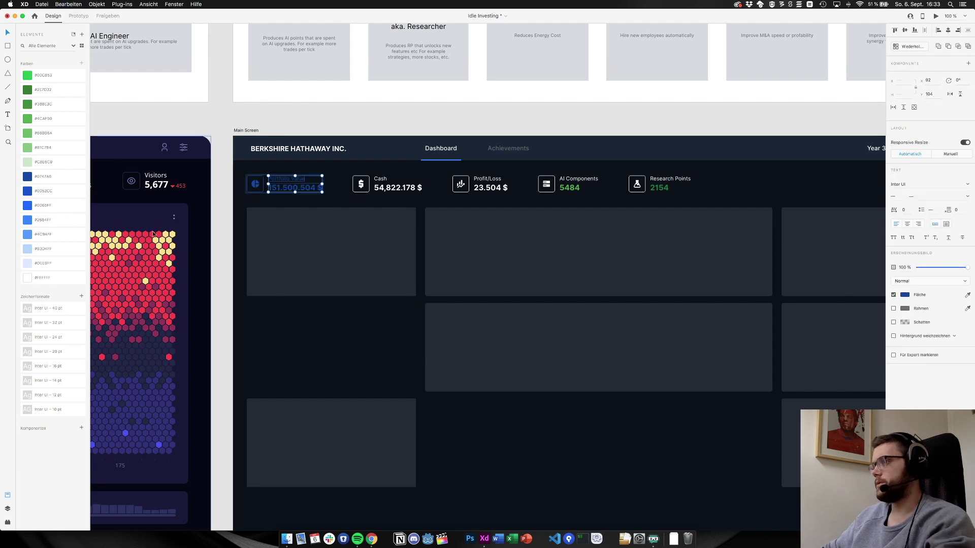
click(74, 274)
click(202, 182)
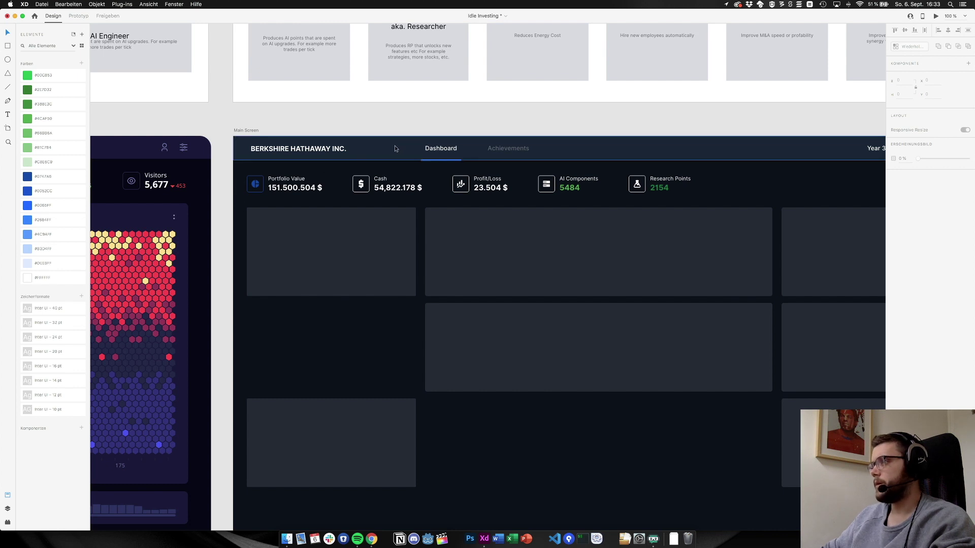
Match the Portfolio Value icon's fill and its frame's border to the header bar's dark blue by sampling it with the eyedropper
double_click(256, 185)
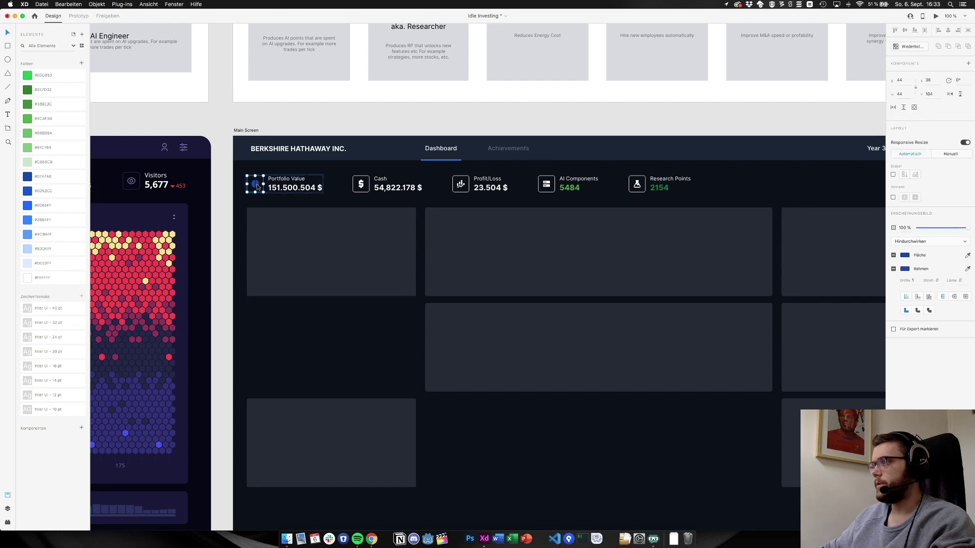
key(super+v)
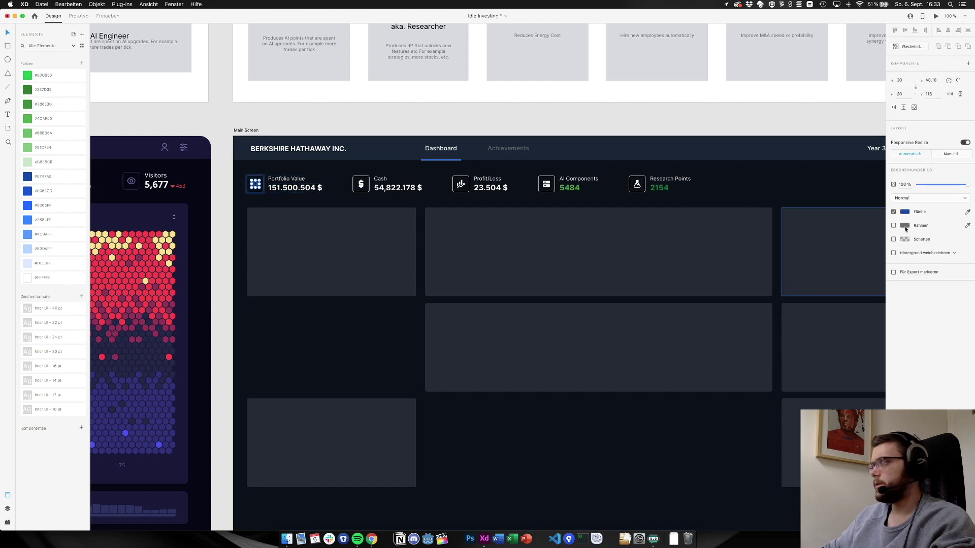
click(967, 212)
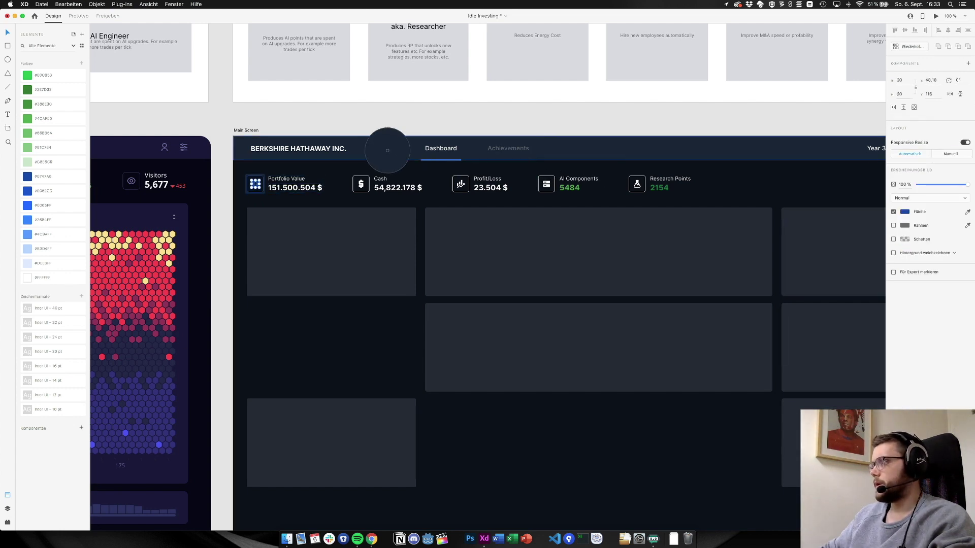
click(386, 148)
click(259, 194)
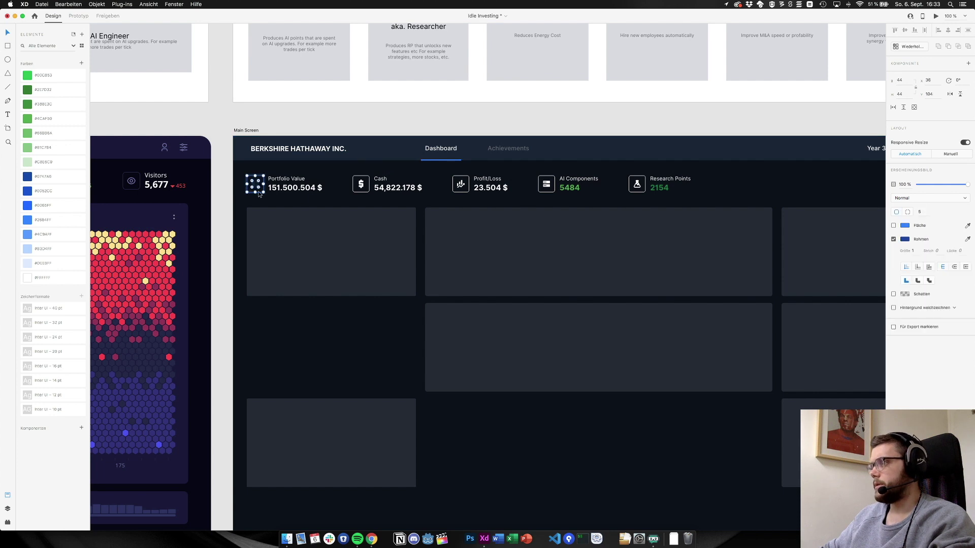
click(968, 239)
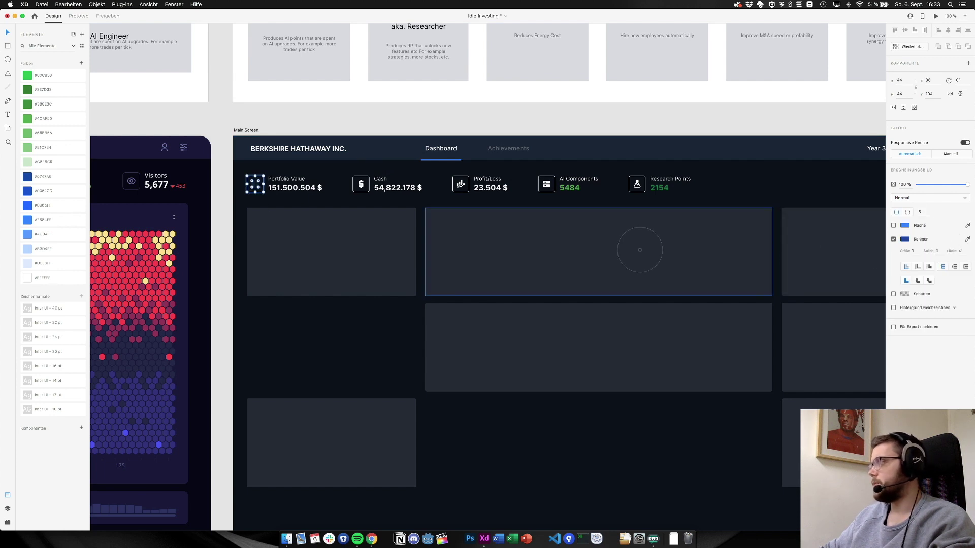
click(390, 150)
click(382, 126)
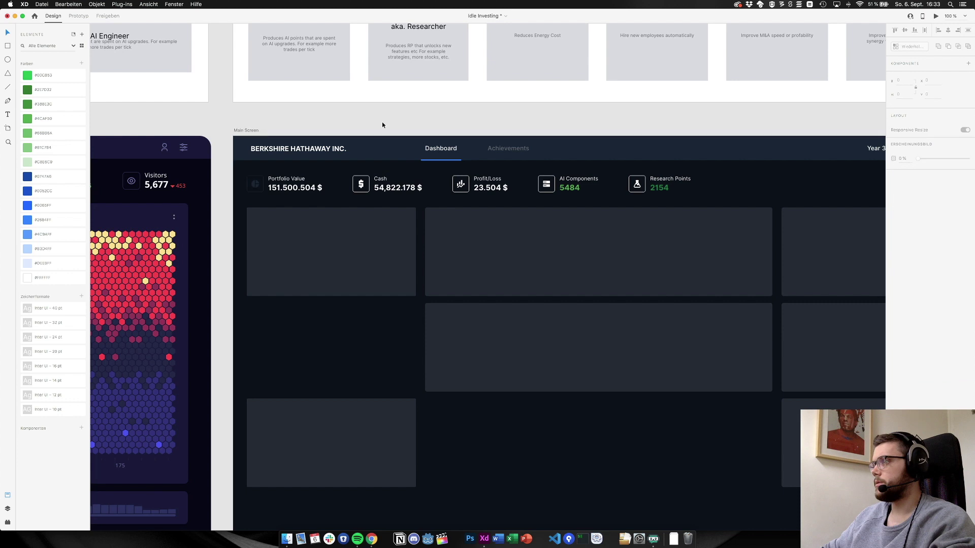
scroll(238, 141, up, 6)
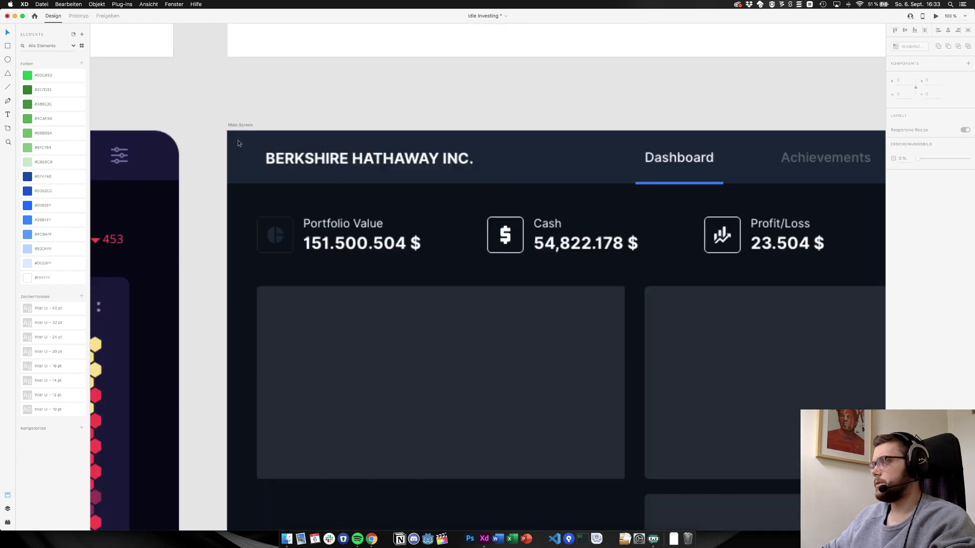
click(284, 281)
double_click(283, 281)
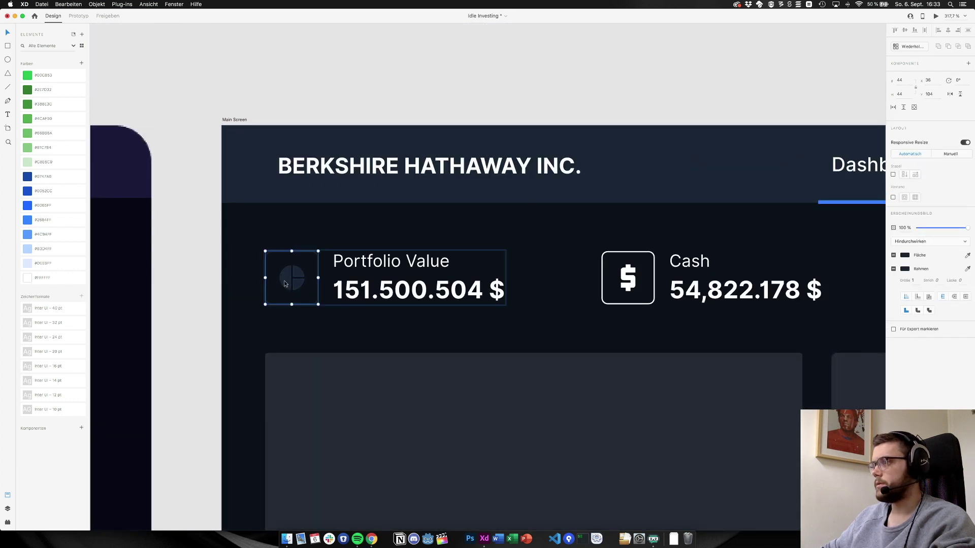
double_click(285, 283)
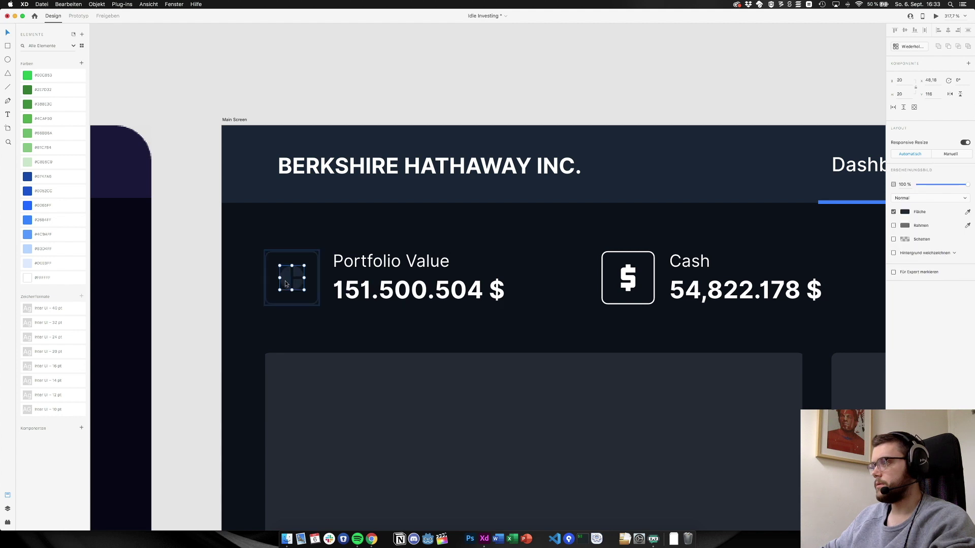
click(197, 91)
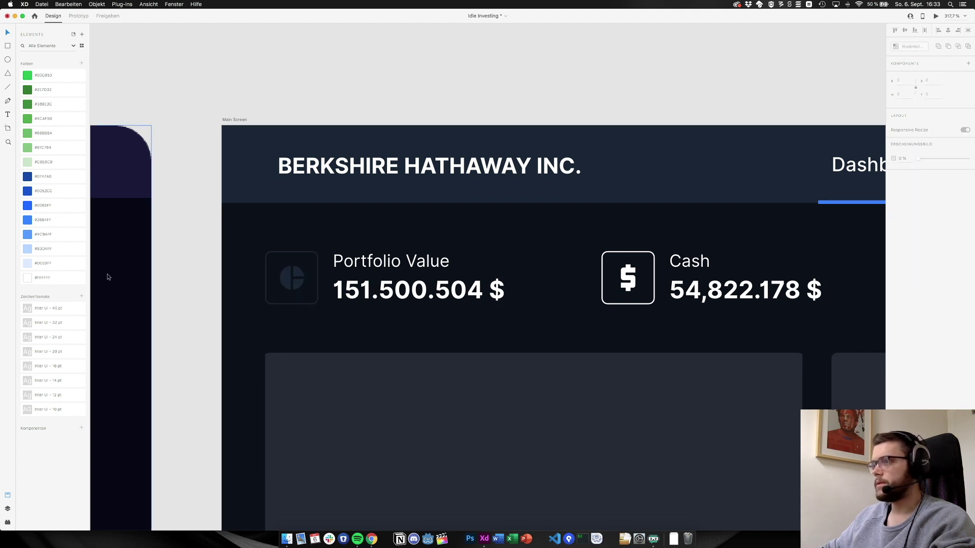
Fill the first panel below Portfolio Value with the sampled artboard background colour and save it as a colour swatch
click(324, 420)
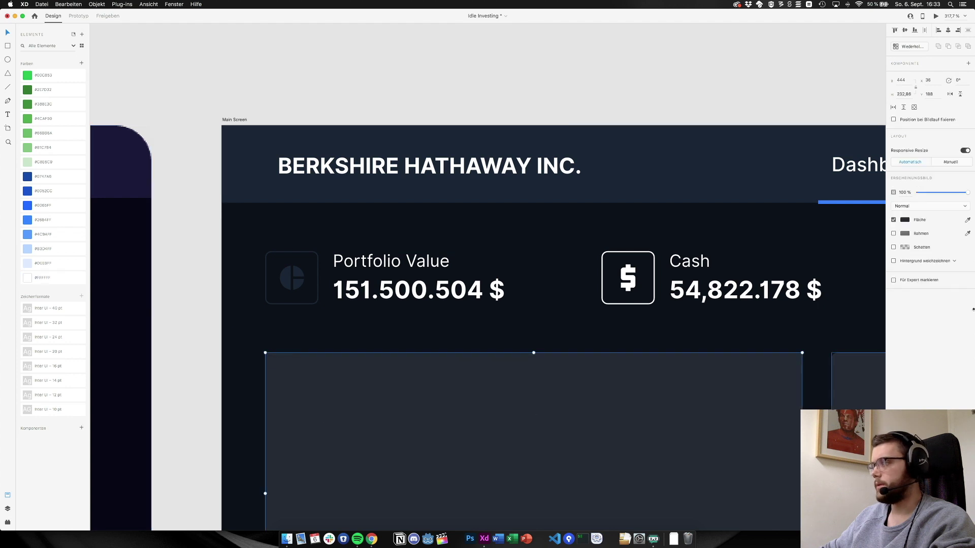
click(968, 220)
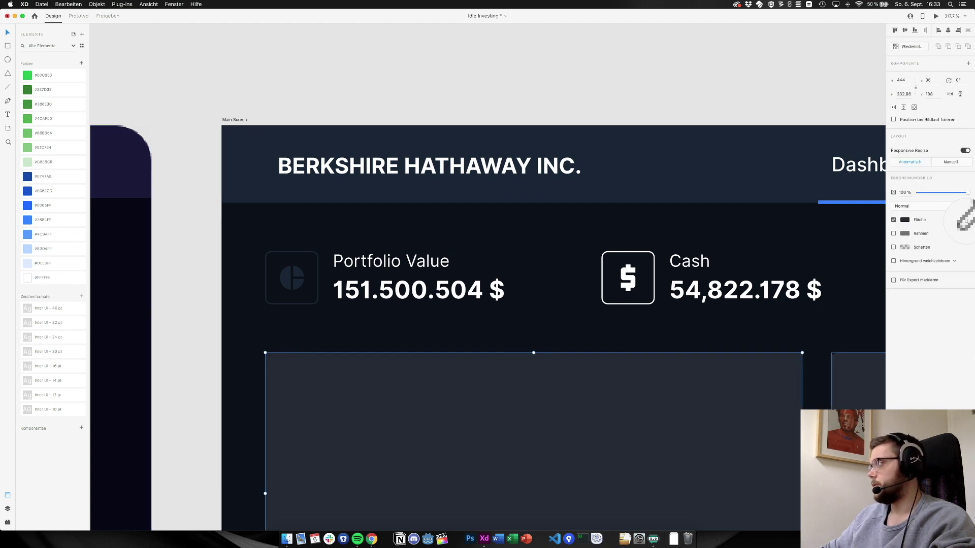
click(672, 318)
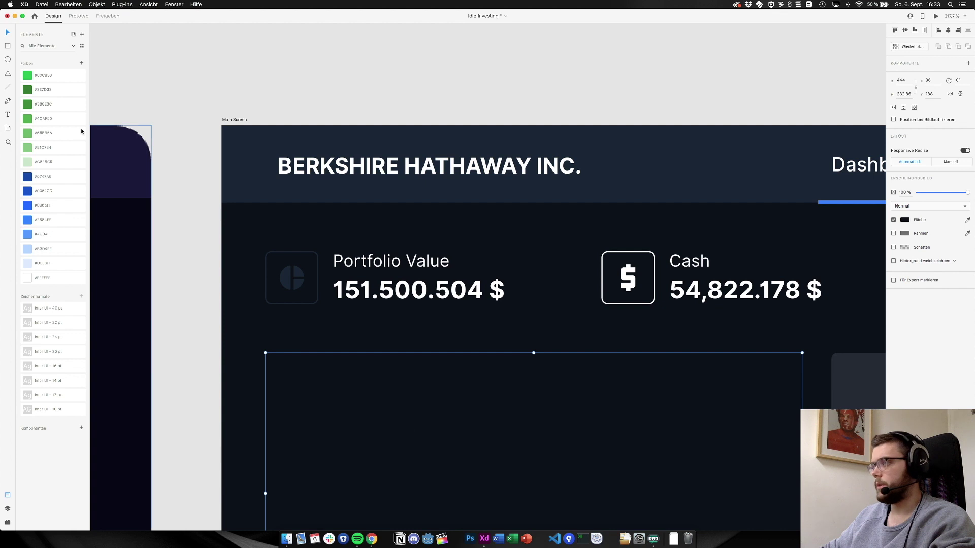
click(81, 64)
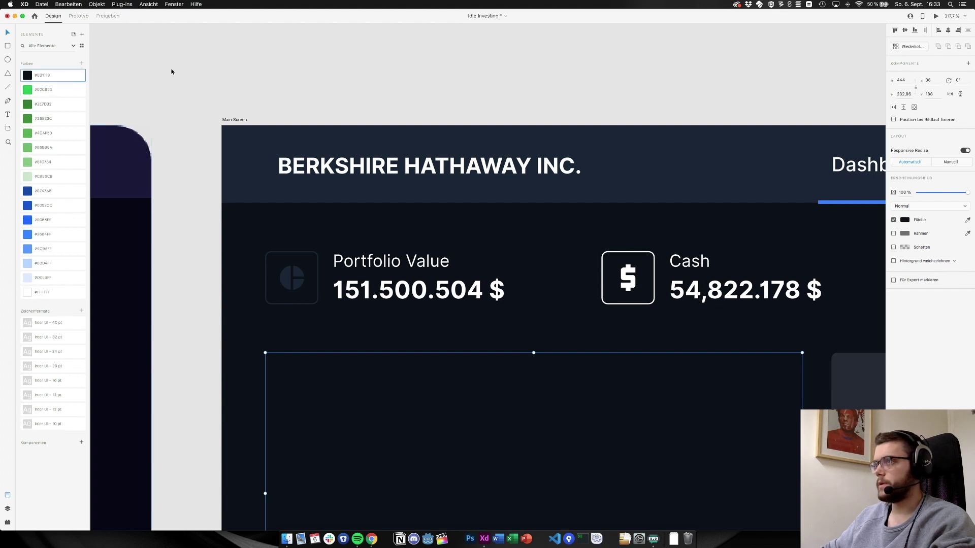
Save the header bar's dark blue fill as a new colour swatch and deselect the bar
click(677, 171)
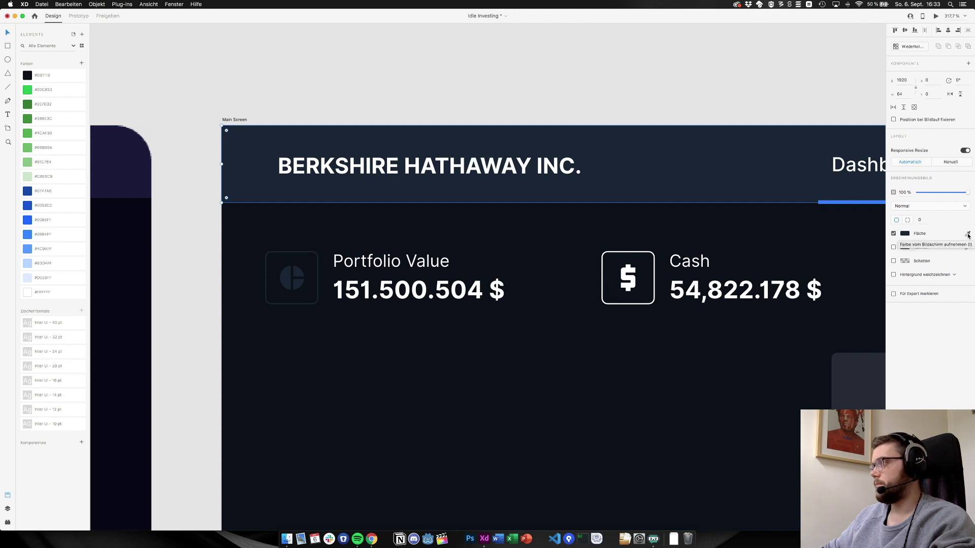
click(82, 64)
click(136, 83)
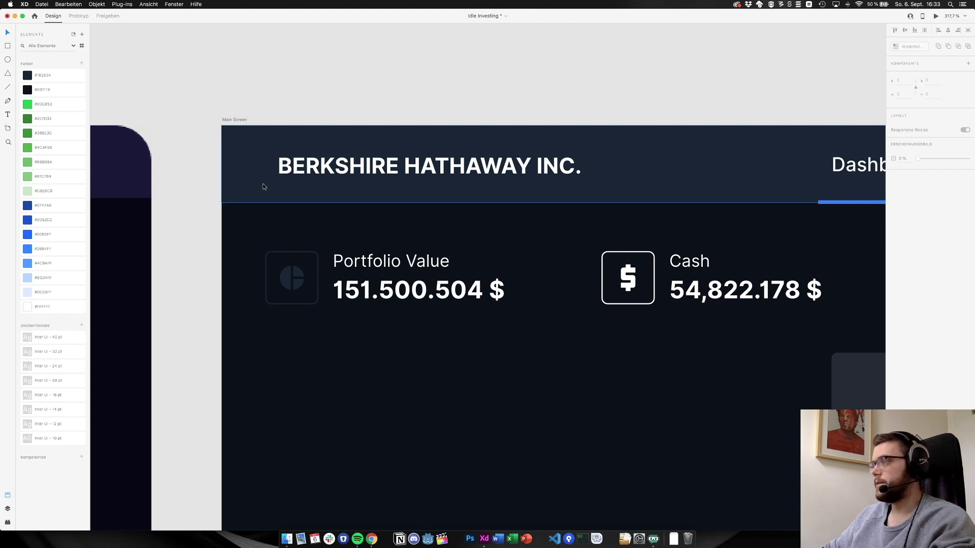
Select the upper wide panel below the Profit/Loss and AI Components stats on the Main Screen artboard
double_click(285, 283)
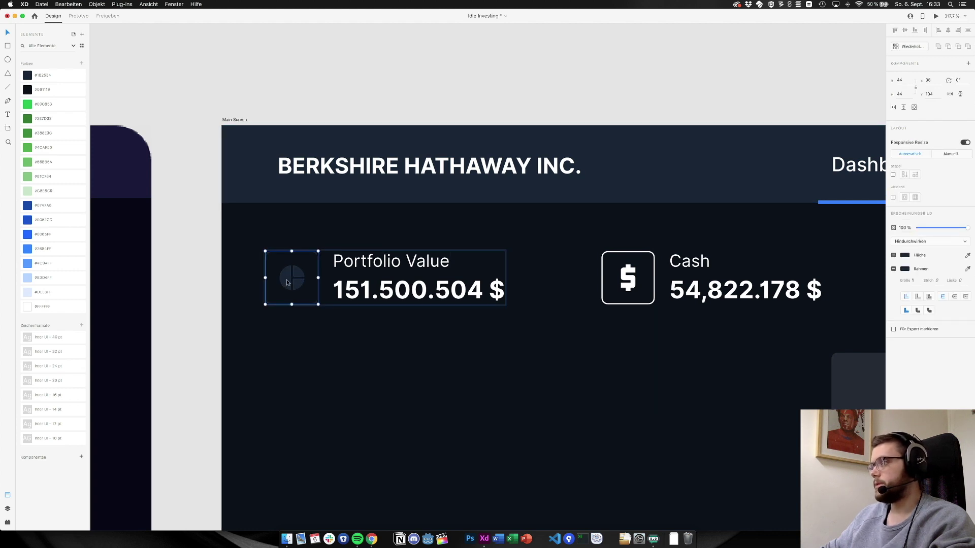
scroll(286, 283, down, 5)
click(499, 325)
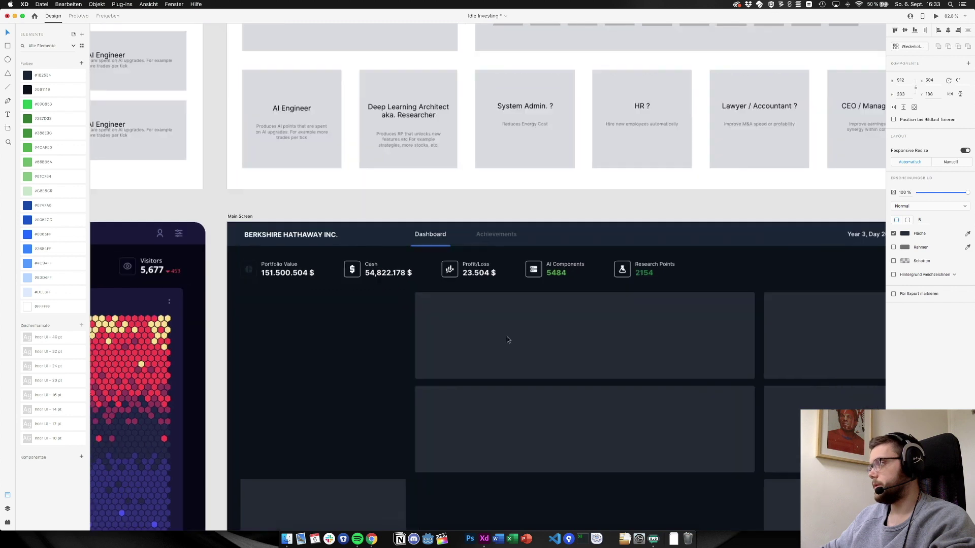
scroll(506, 337, up, 4)
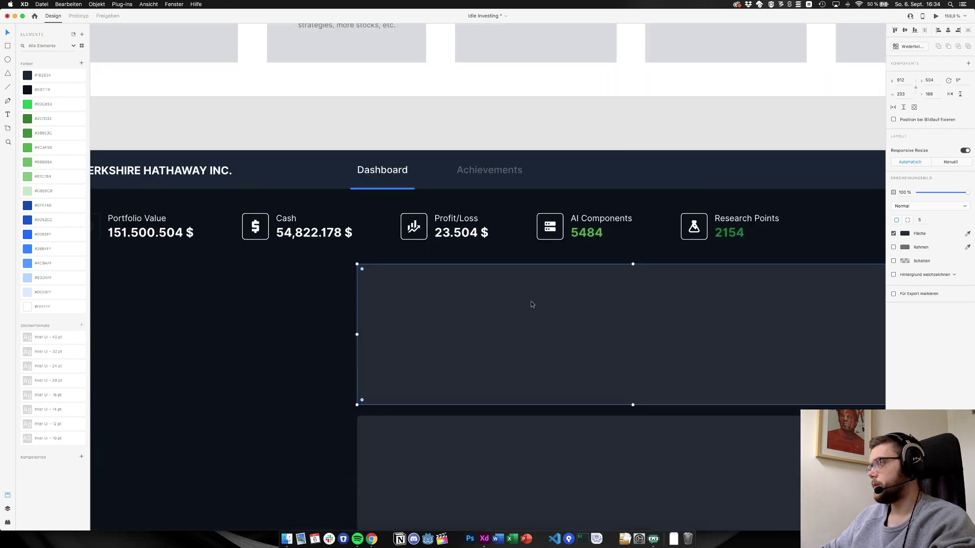
Switch to Chrome and look through the 2014 Material Design color palettes for a dark panel color
key(super+Tab)
key(super+Tab)
key(super+Tab)
key(super+Tab)
key(super+Tab)
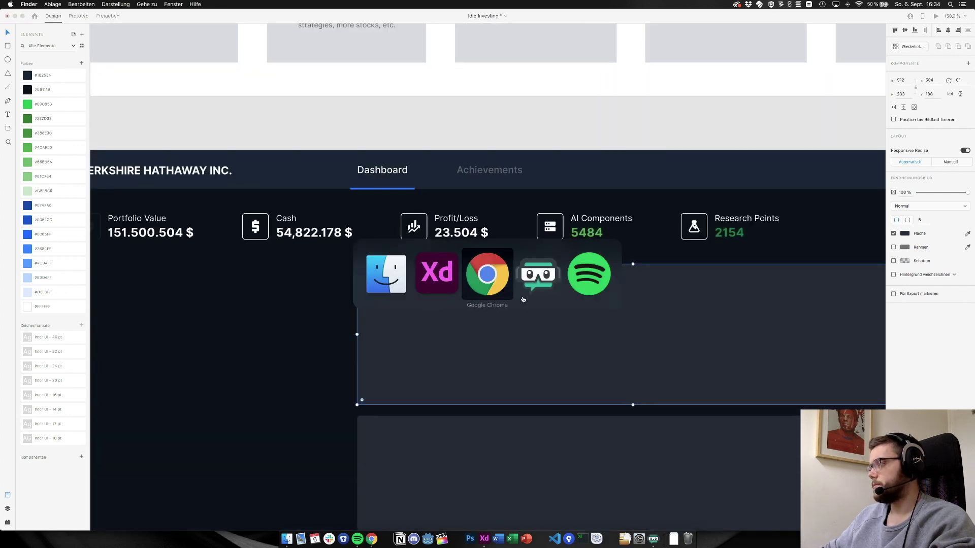
scroll(506, 294, up, 8)
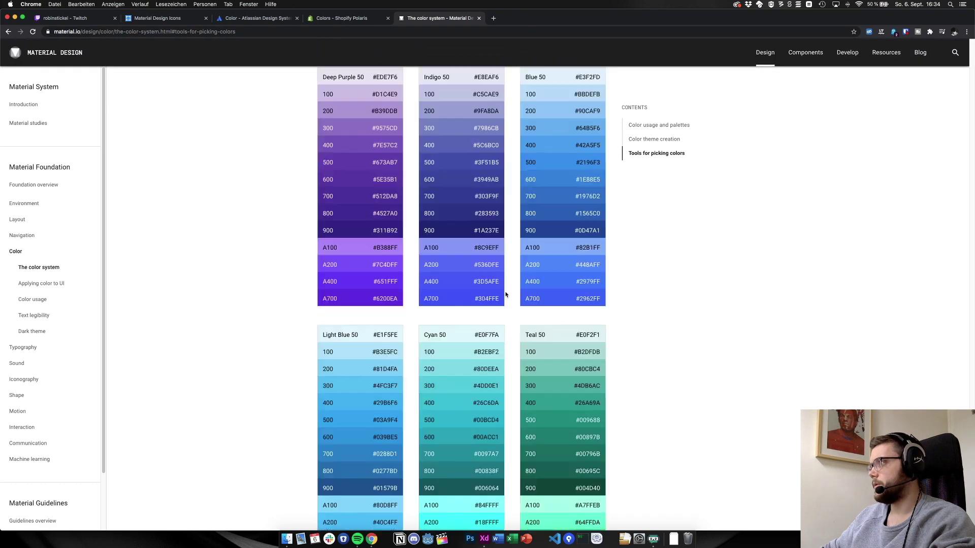
scroll(505, 294, down, 15)
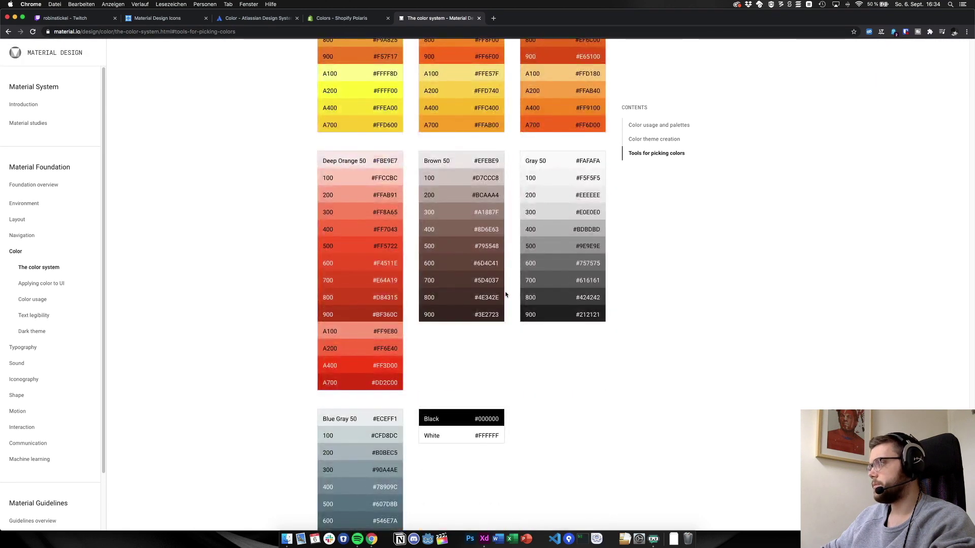
scroll(505, 294, up, 20)
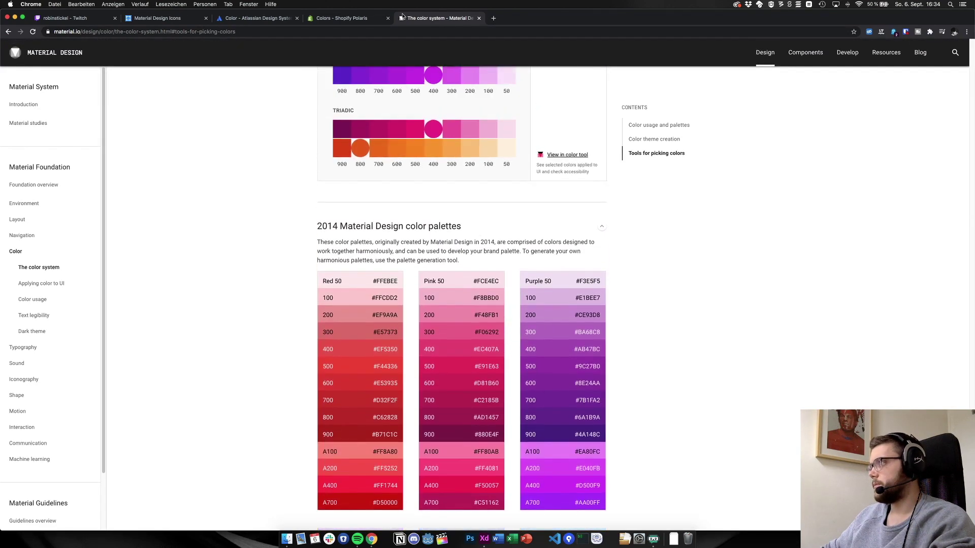
Copy the Darker blue hex from the Shopify Polaris palette and fill the selected wide panel in Adobe XD with #001429
click(341, 18)
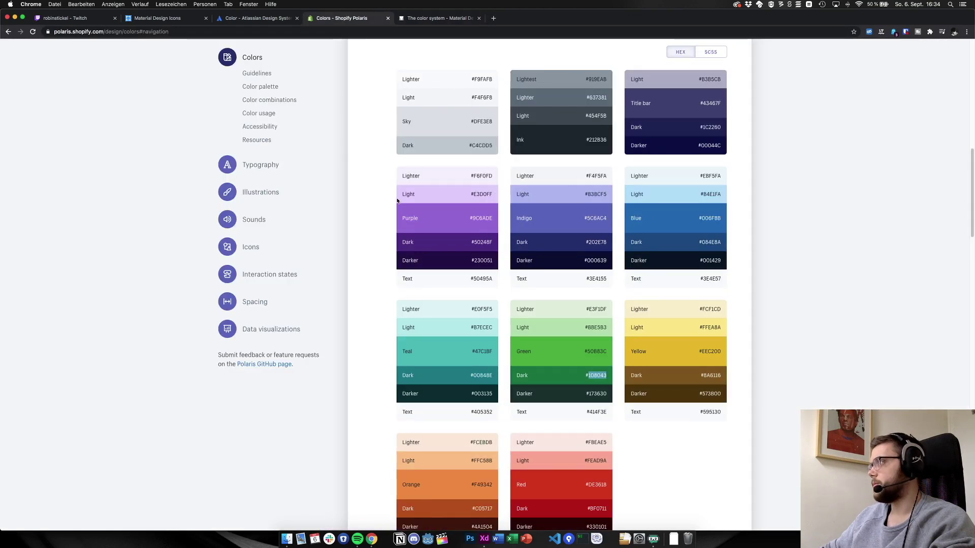
scroll(397, 200, down, 3)
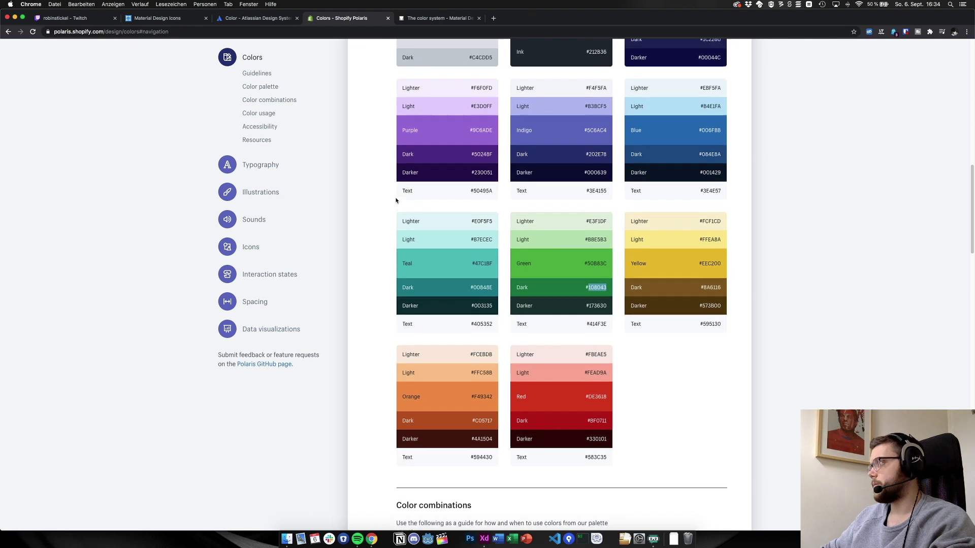
scroll(397, 200, up, 4)
double_click(710, 281)
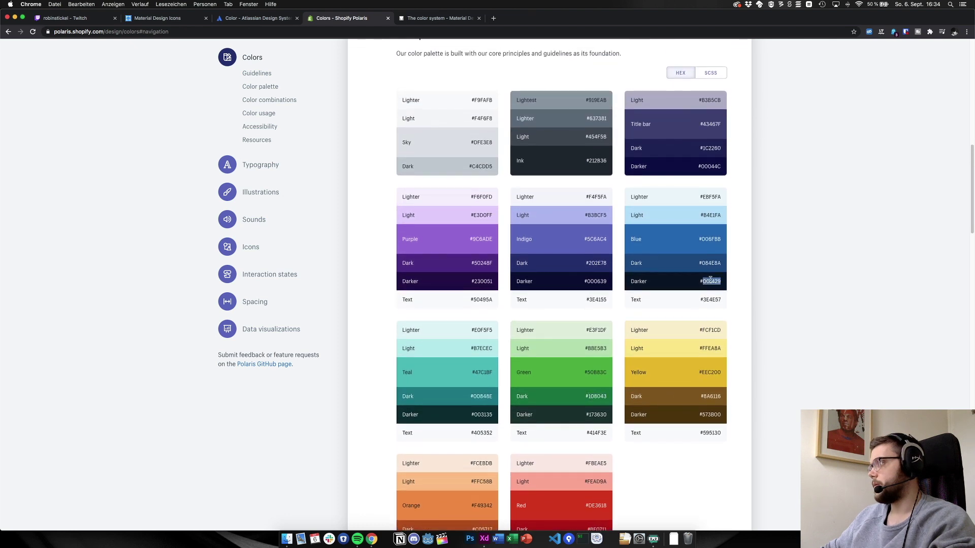
key(super+Tab)
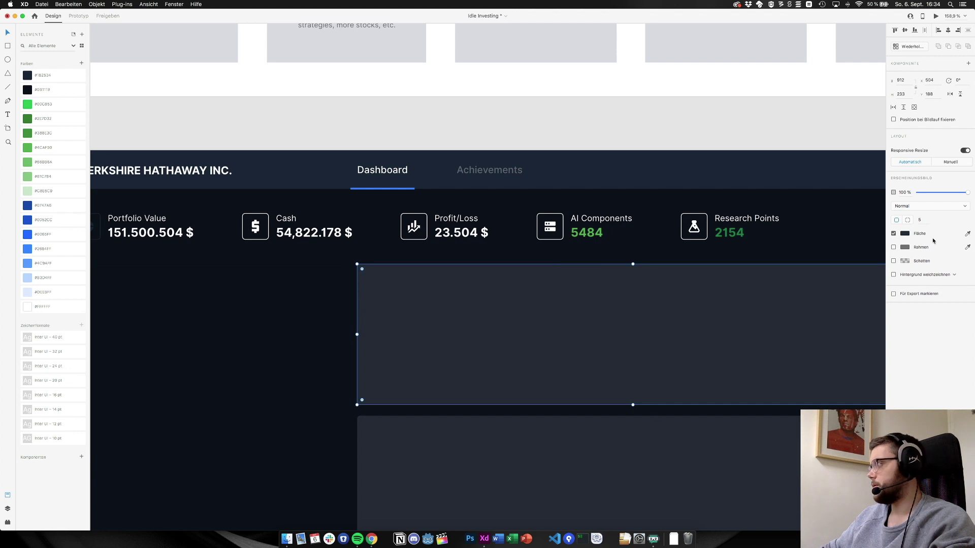
click(905, 234)
key(Return)
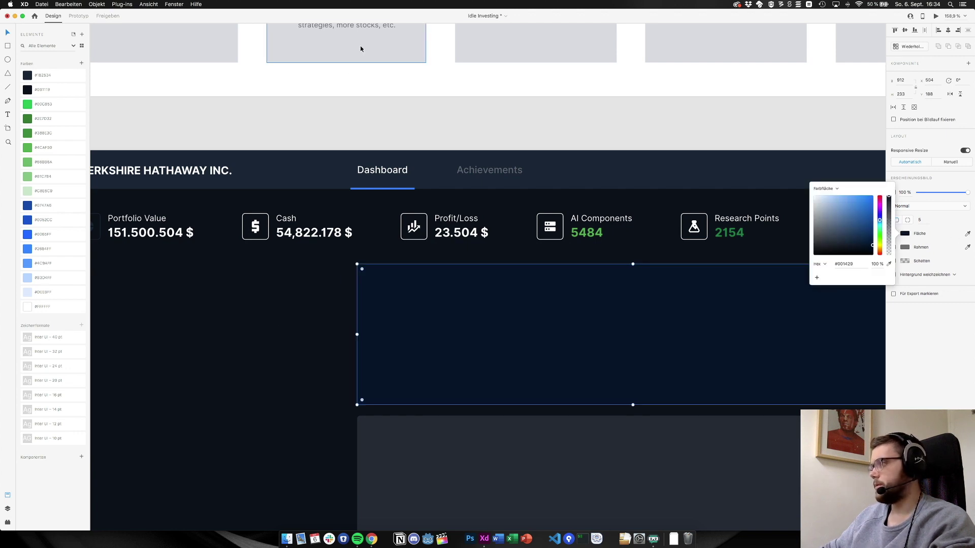
click(331, 117)
Copy the Ink hex from the Shopify Polaris palette in Chrome, fill the wide panel in Adobe XD with #212B36 and deselect it
key(super+Tab)
key(super+Tab)
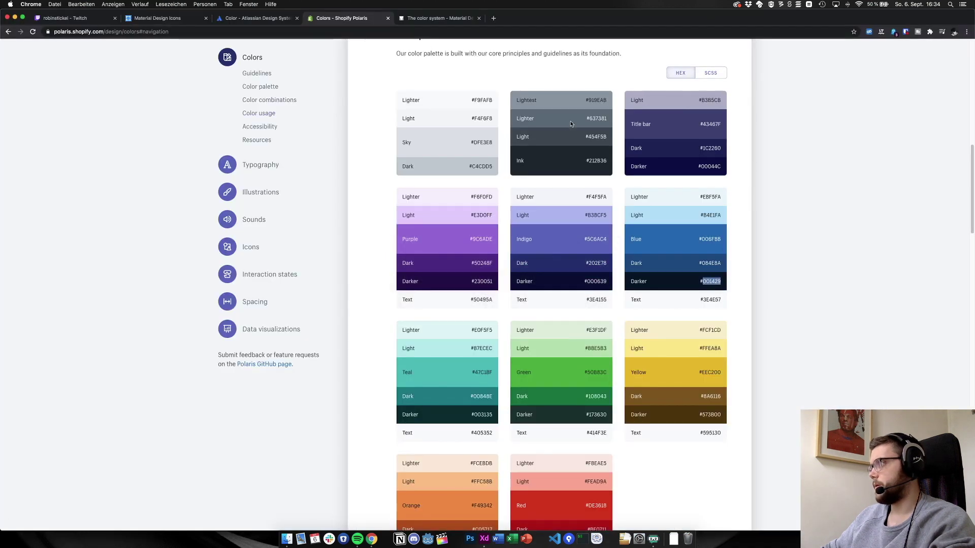
double_click(594, 162)
key(super+c)
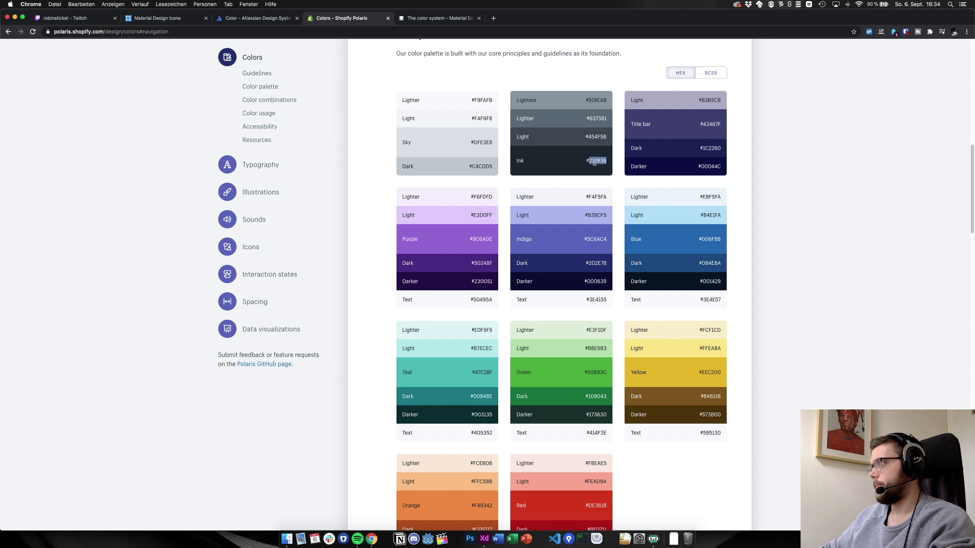
key(super+Tab)
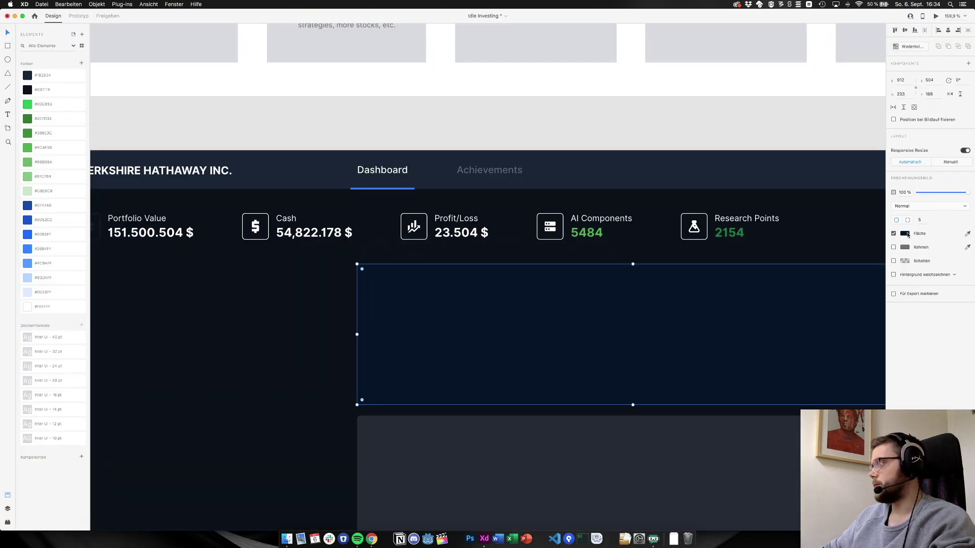
click(905, 233)
key(super+v)
key(Return)
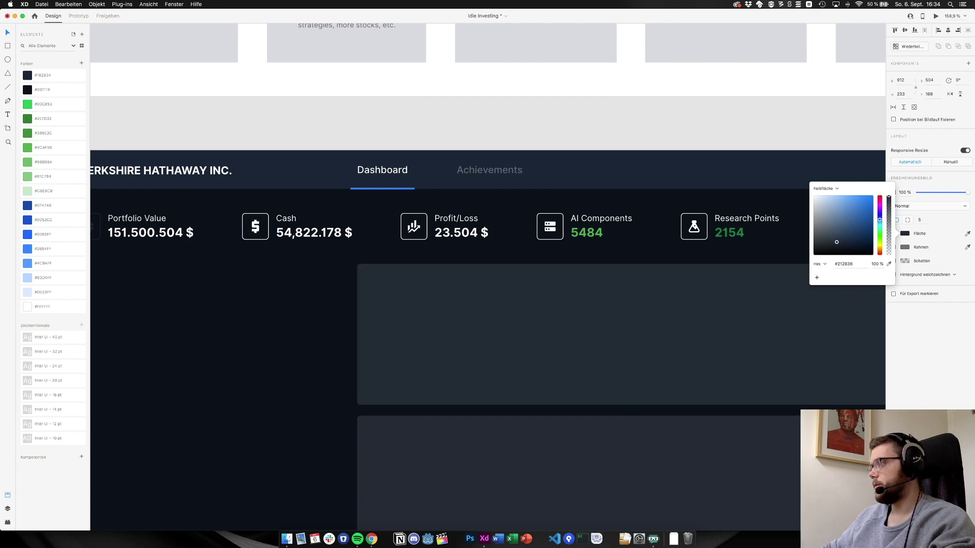
click(257, 325)
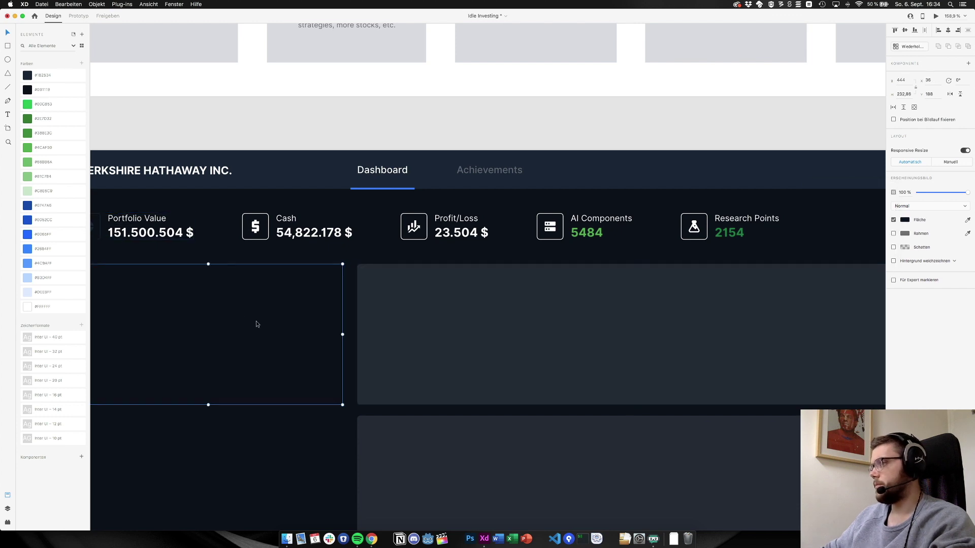
key(Escape)
Switch to Chrome and examine the Shopify Polaris and Atlassian Design System palettes for a dark panel color, including the dark neutrals
key(super+Tab)
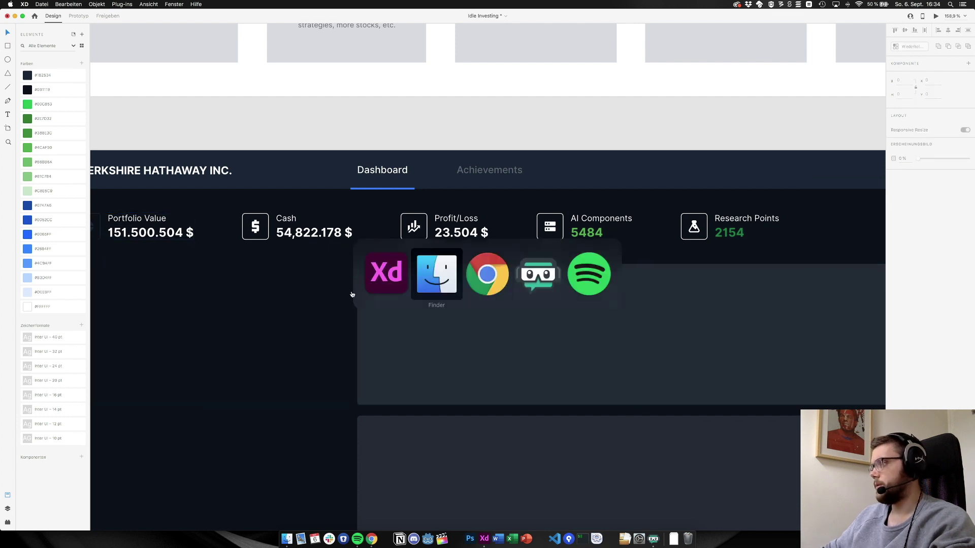
key(super+Tab)
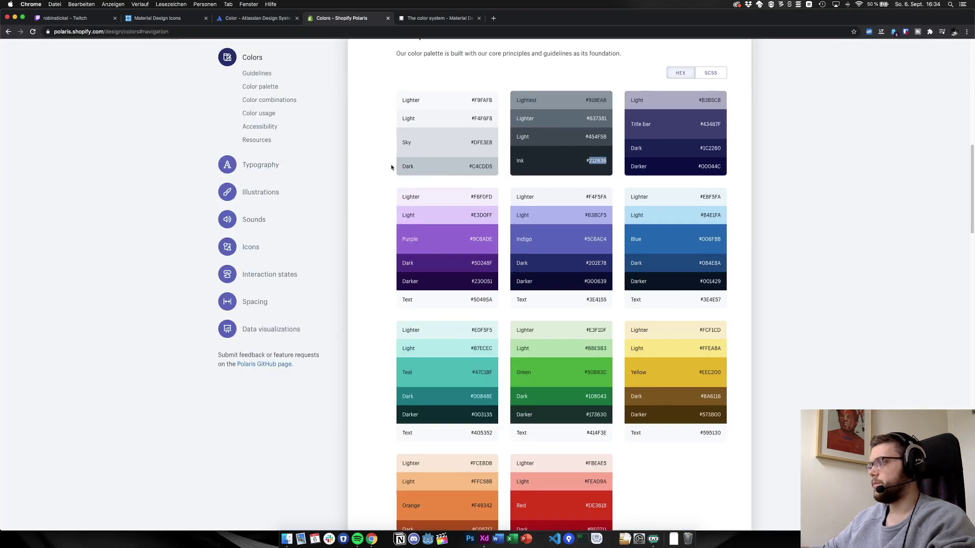
scroll(391, 167, down, 4)
scroll(394, 166, up, 4)
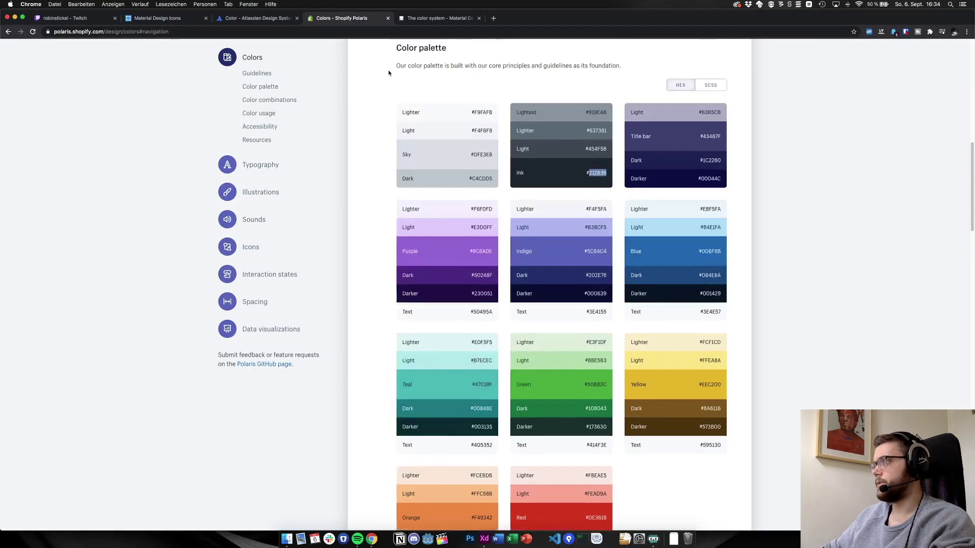
click(238, 20)
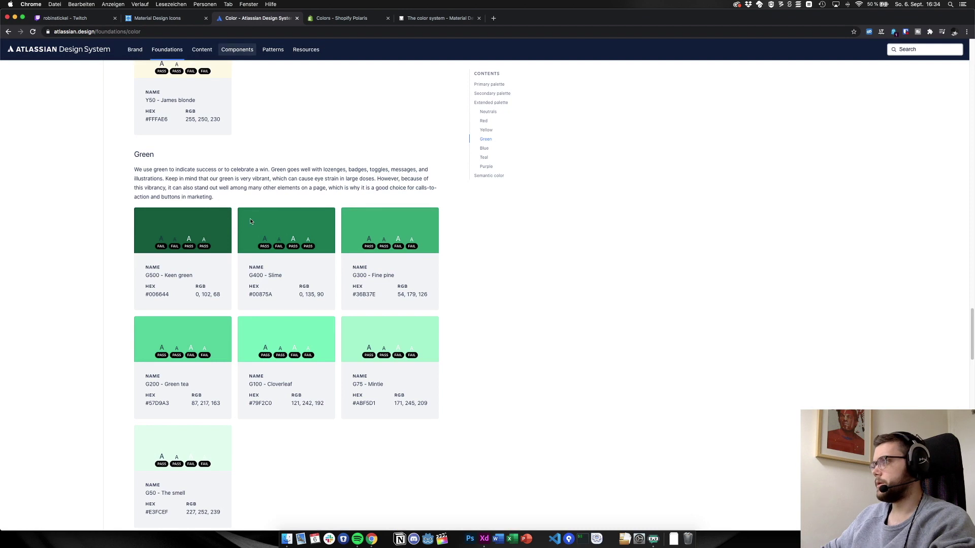
scroll(250, 218, down, 5)
scroll(248, 221, down, 15)
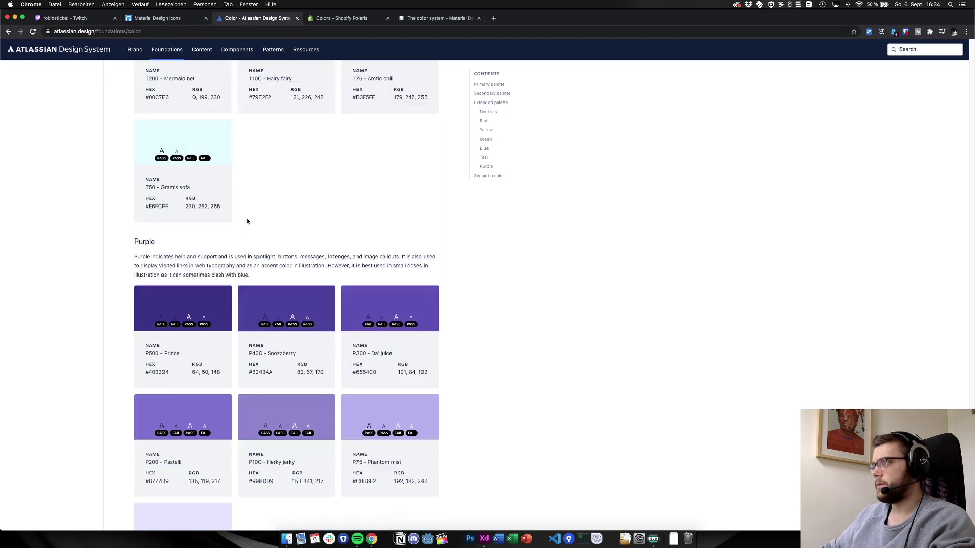
scroll(247, 221, up, 15)
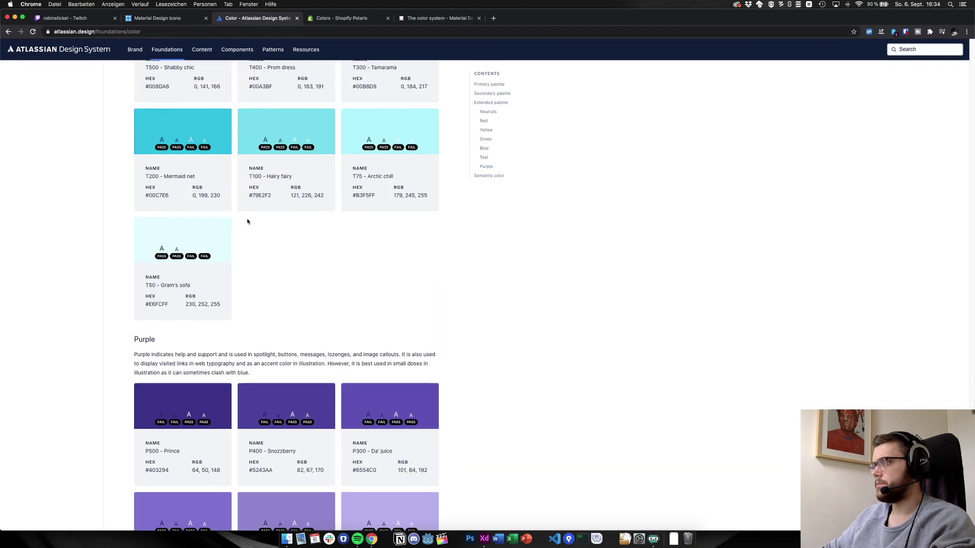
scroll(248, 222, up, 15)
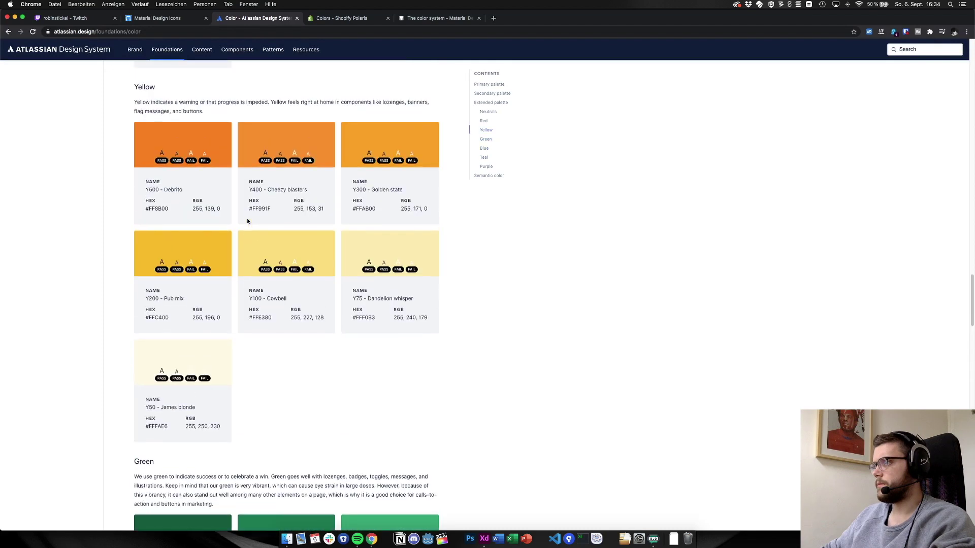
scroll(248, 222, up, 15)
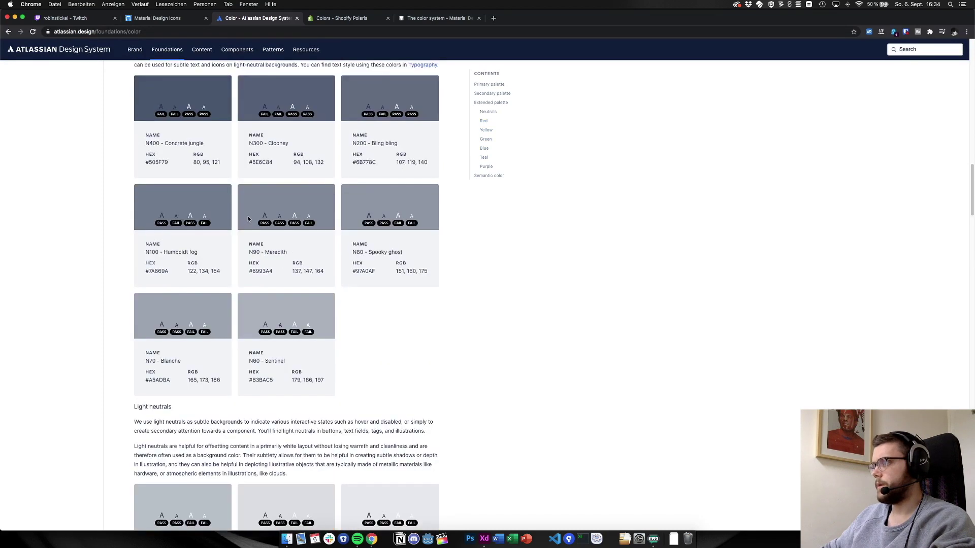
scroll(253, 220, up, 5)
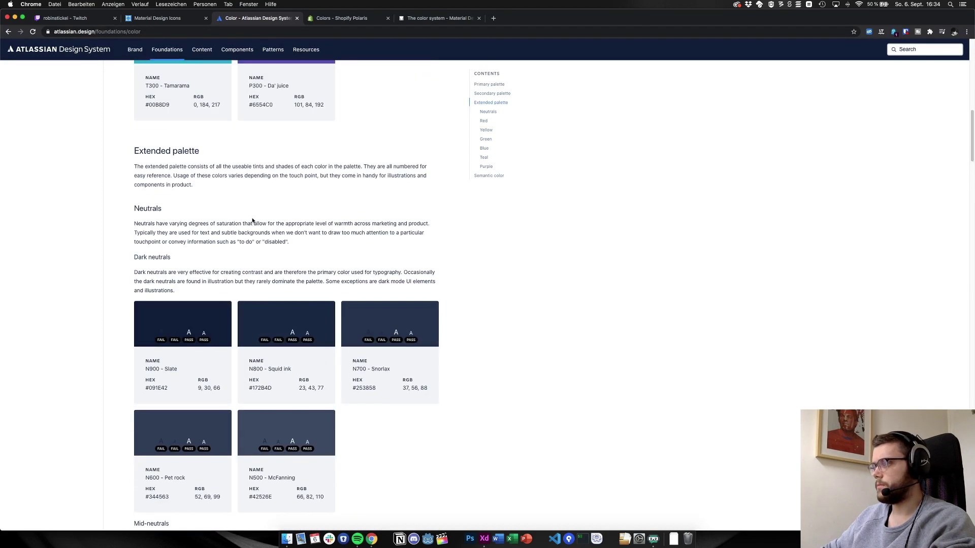
scroll(253, 221, down, 7)
scroll(252, 219, up, 18)
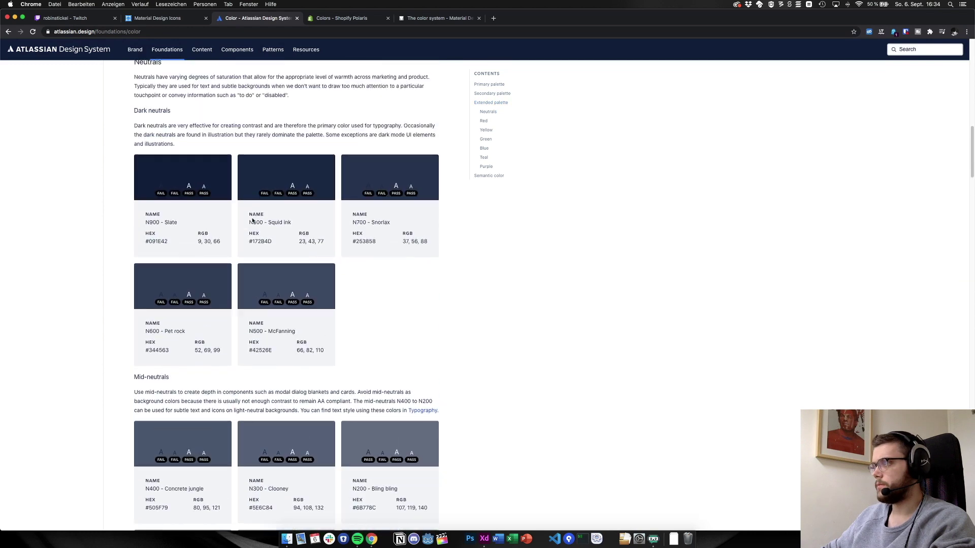
scroll(252, 218, up, 10)
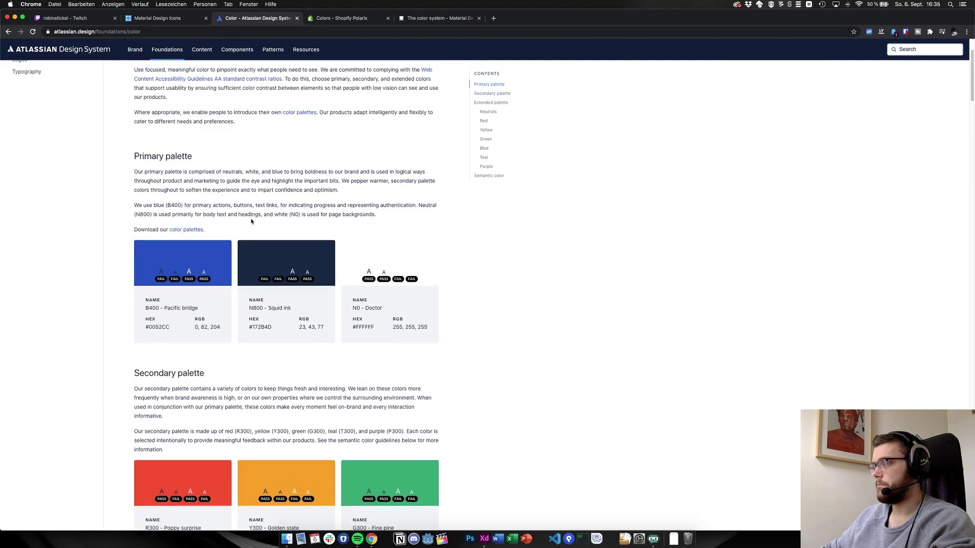
scroll(251, 222, down, 20)
scroll(251, 221, down, 6)
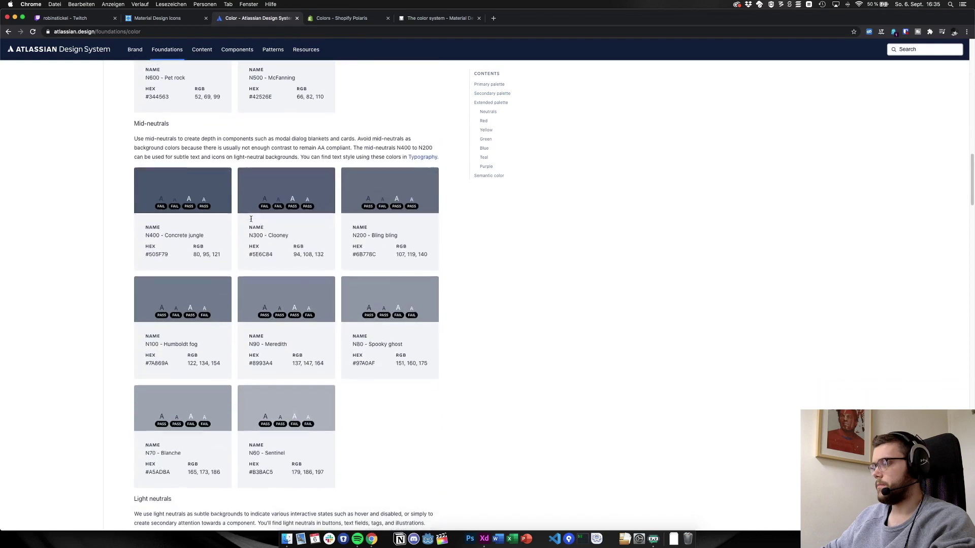
scroll(250, 219, up, 4)
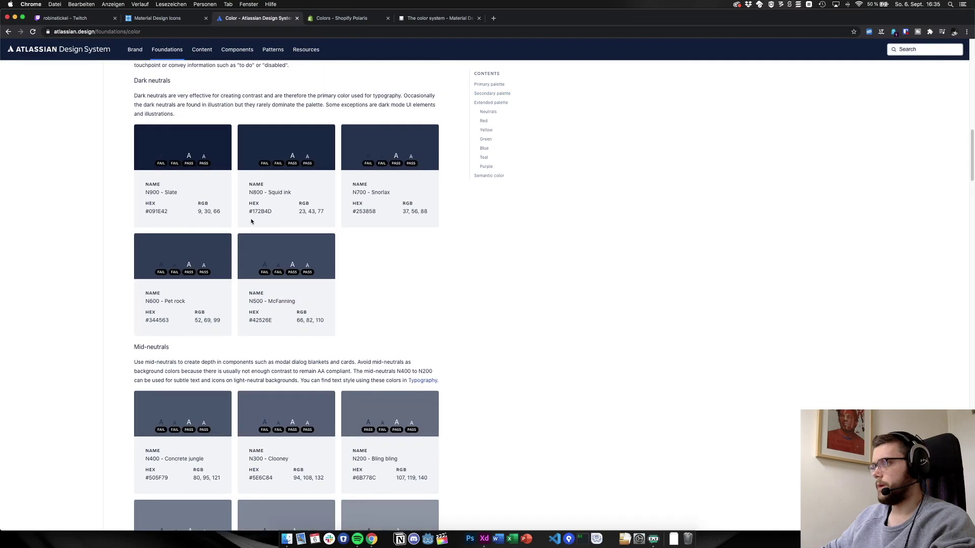
Copy the N900 Slate hex from the Atlassian dark neutrals and fill the upper wide panel in Adobe XD with #091E42
triple_click(162, 212)
key(super+c)
key(super+Tab)
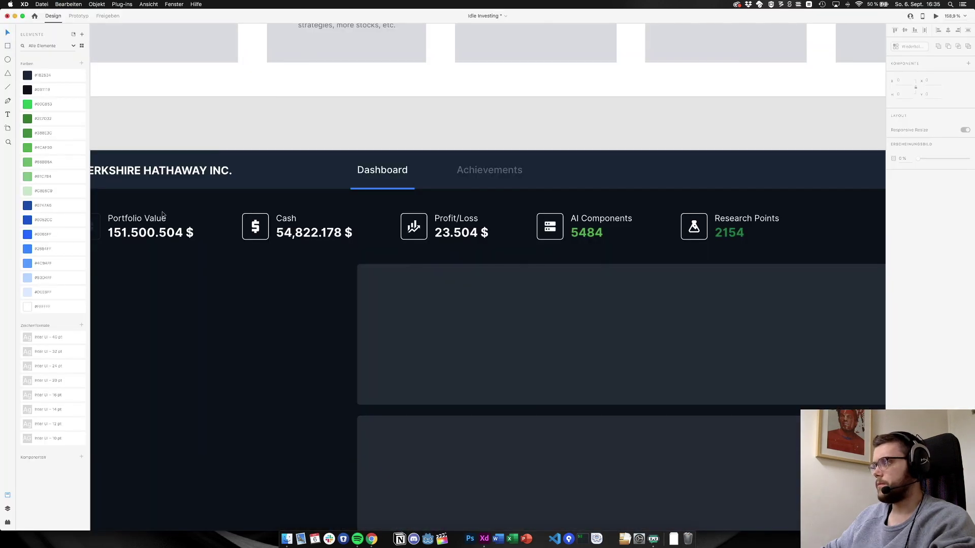
click(361, 269)
click(905, 234)
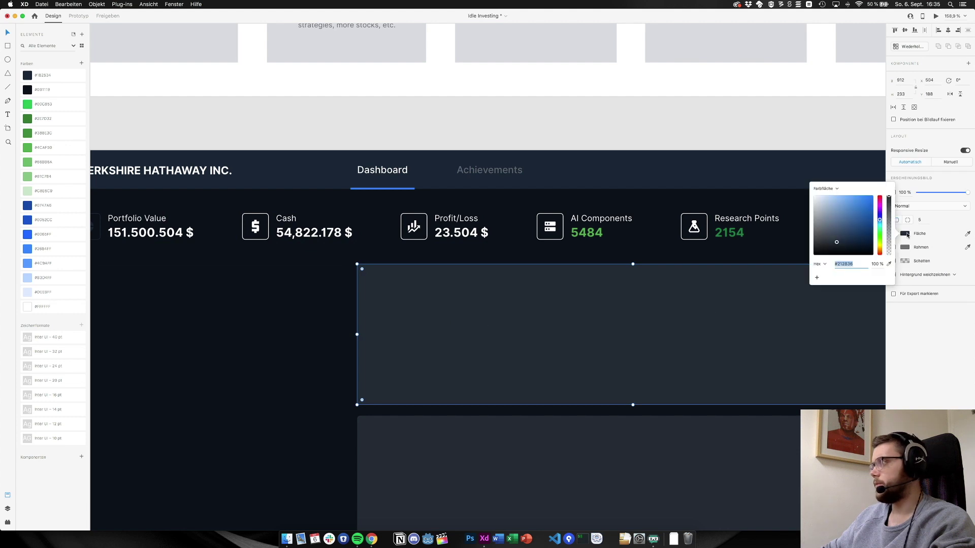
key(super+v)
key(Return)
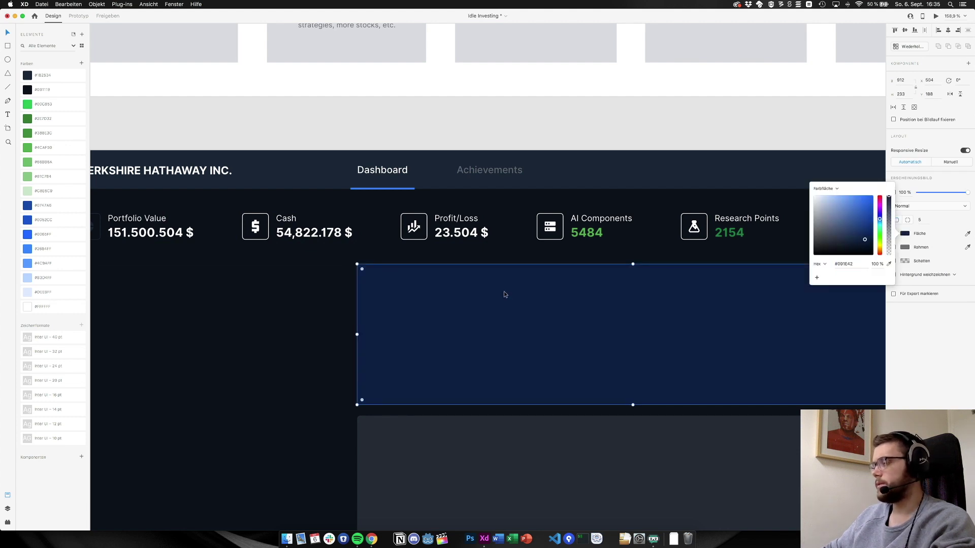
Compare the dashboard panels with the Atlassian Design System's extended palette in Chrome, reviewing the purple, green and neutral shades, and return to Adobe XD
key(super+Tab)
key(super+Tab)
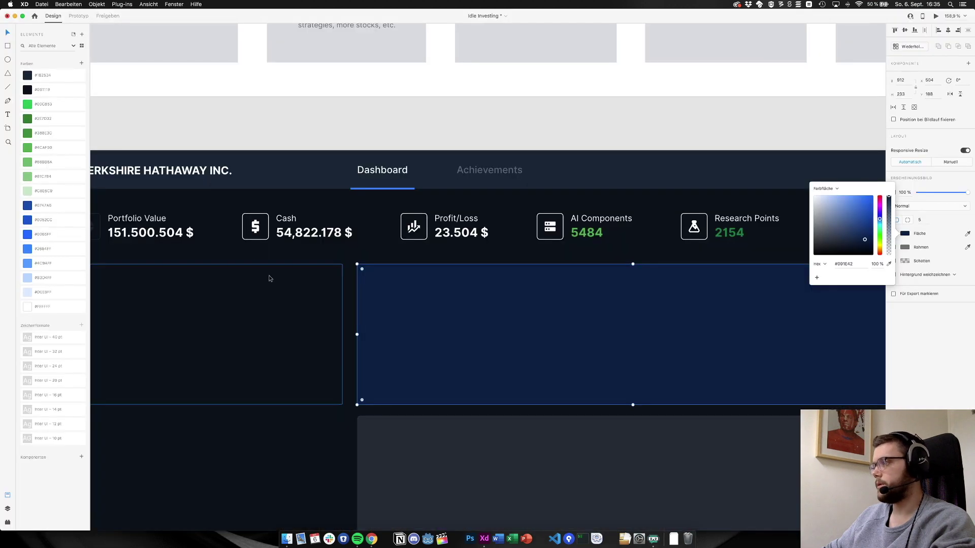
key(super+Tab)
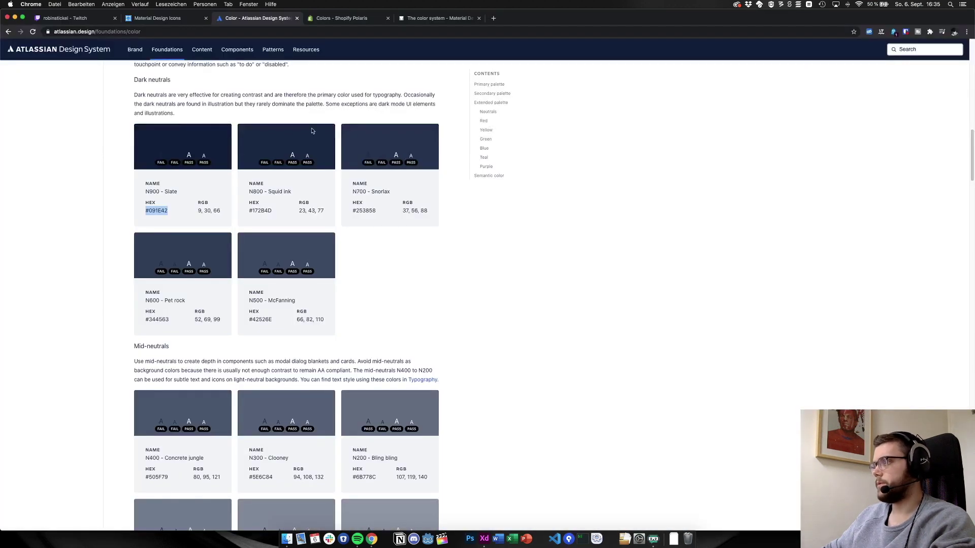
scroll(334, 218, up, 4)
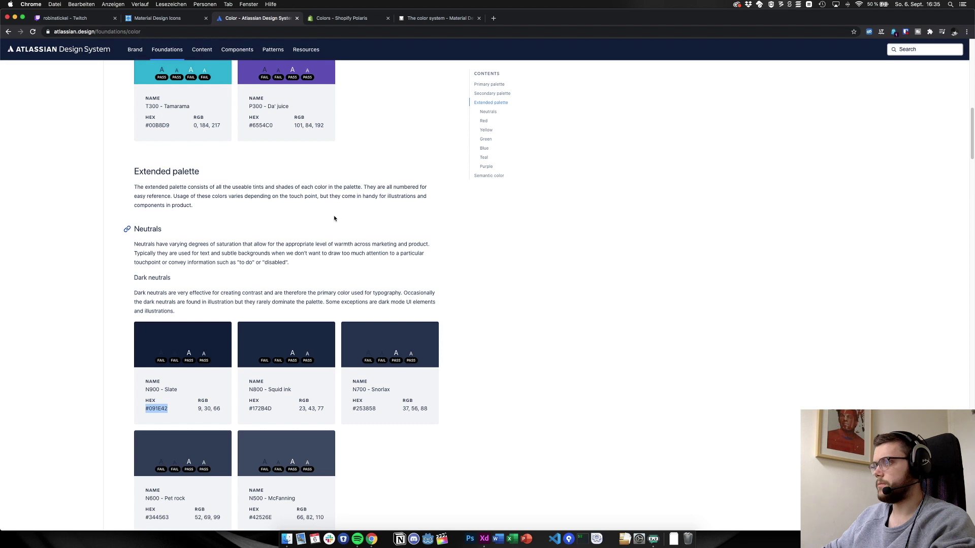
key(super+Tab)
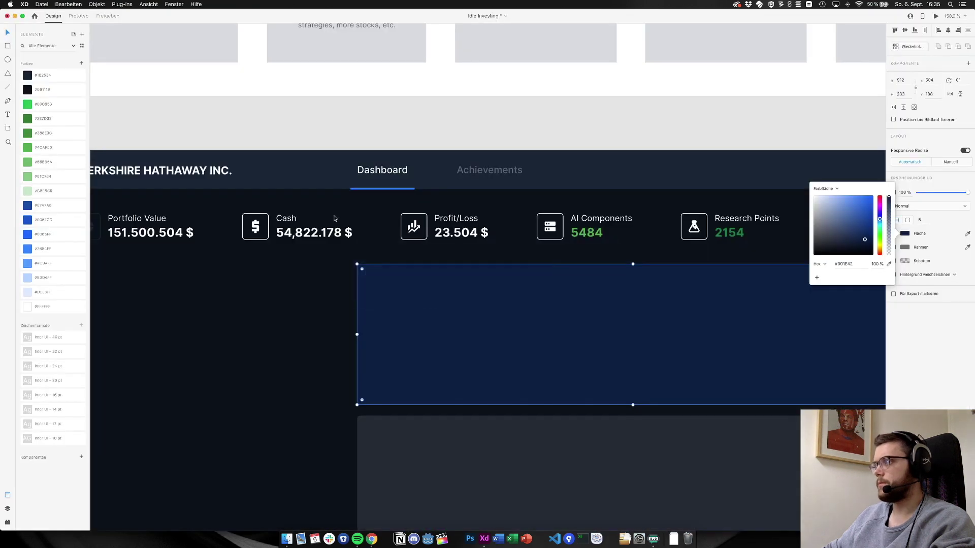
key(super+Tab)
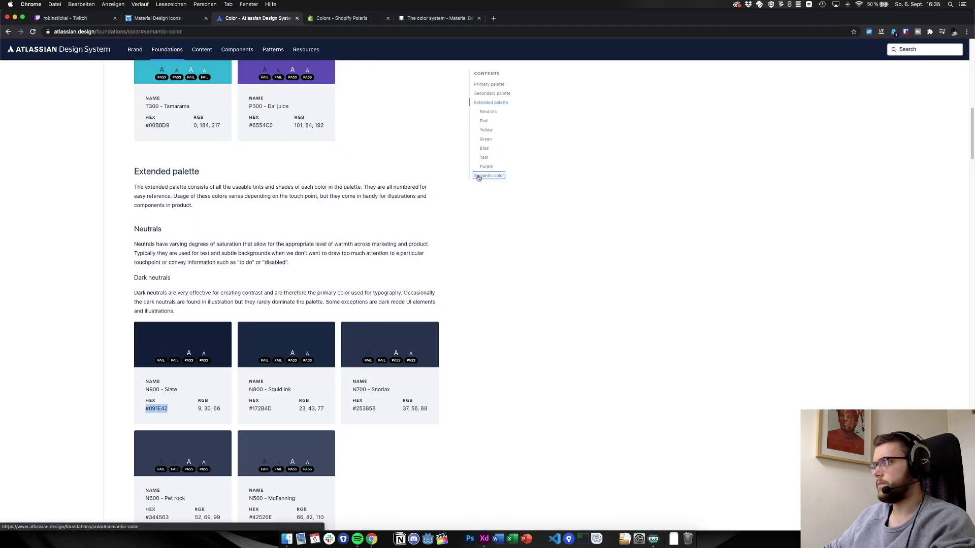
click(478, 177)
scroll(497, 313, up, 20)
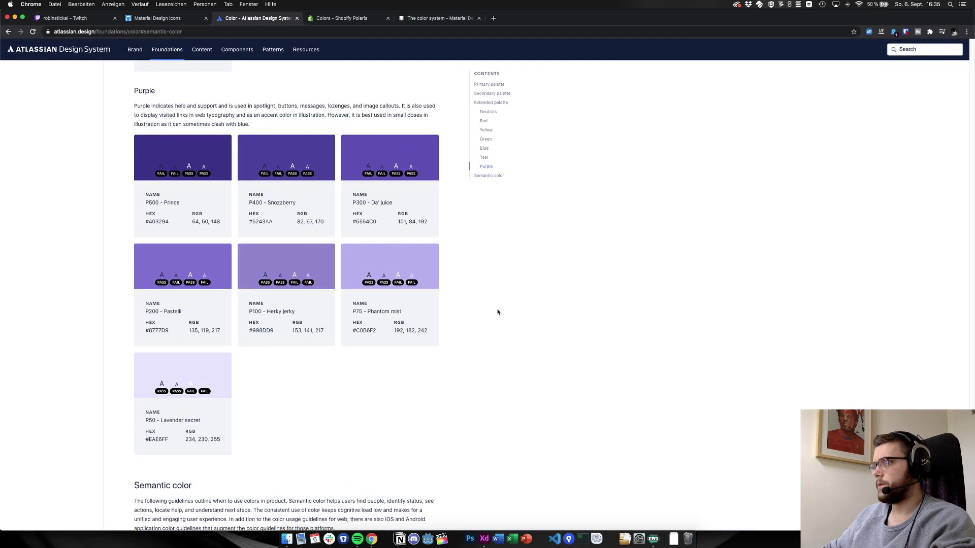
scroll(498, 313, up, 20)
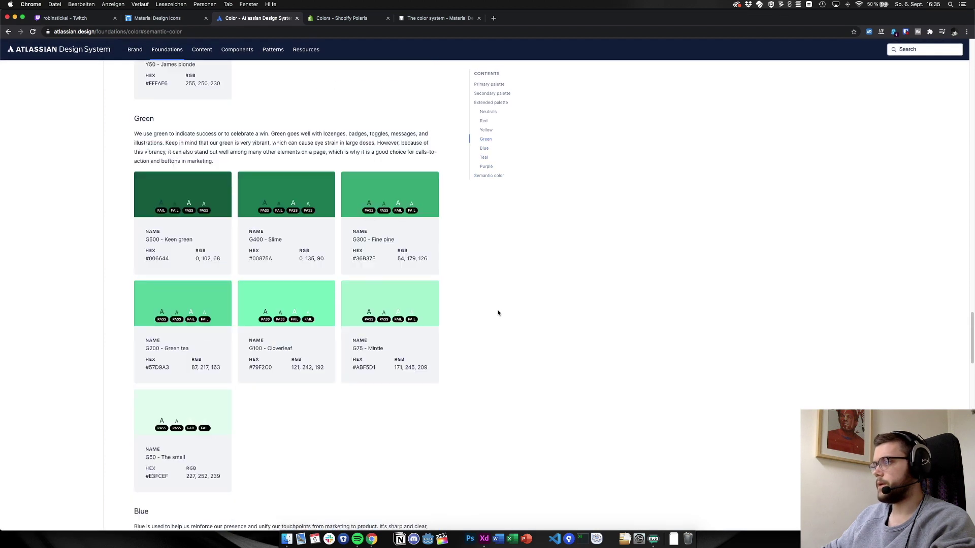
scroll(497, 313, up, 15)
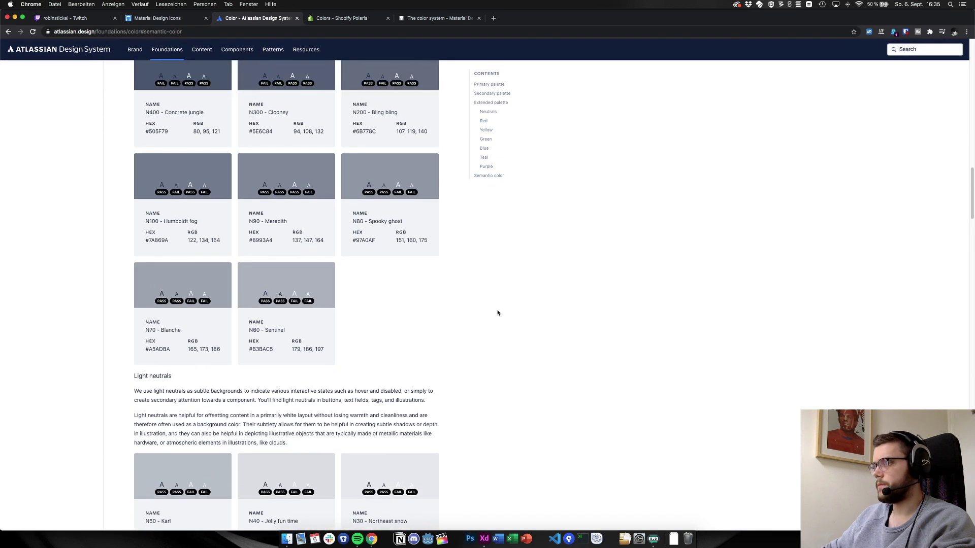
scroll(497, 313, up, 5)
key(super+Tab)
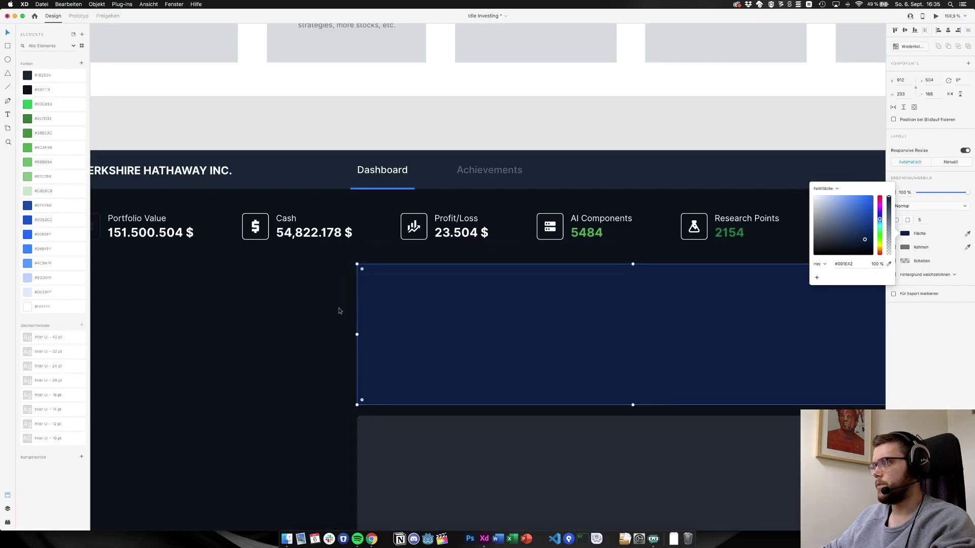
Sample the header bar's color as the fill of the upper wide panel and lighten it to #1E2E40
click(420, 319)
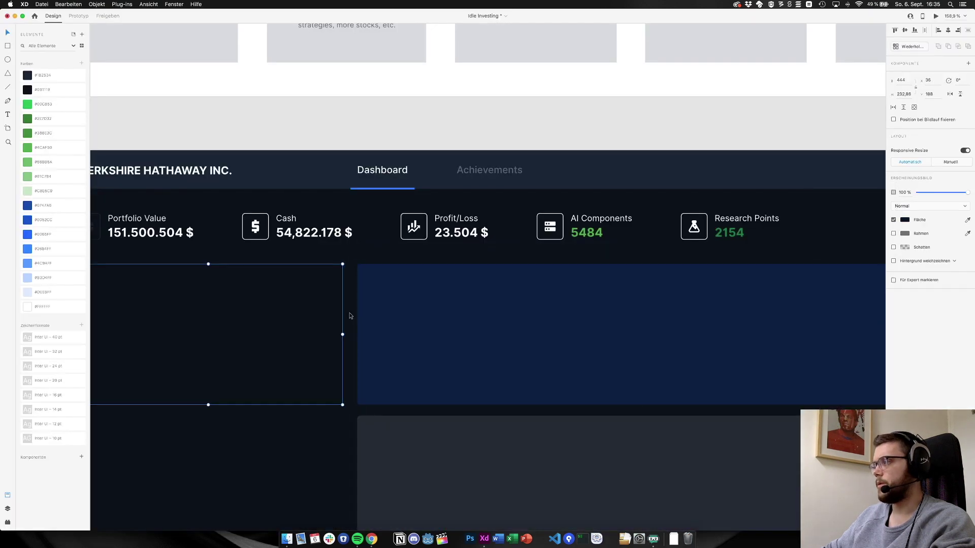
click(905, 234)
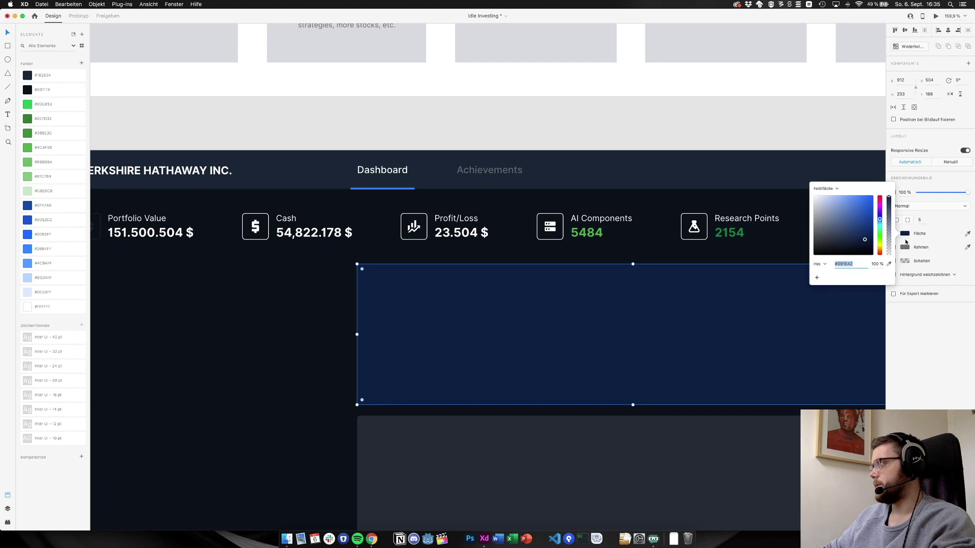
key(super+Tab)
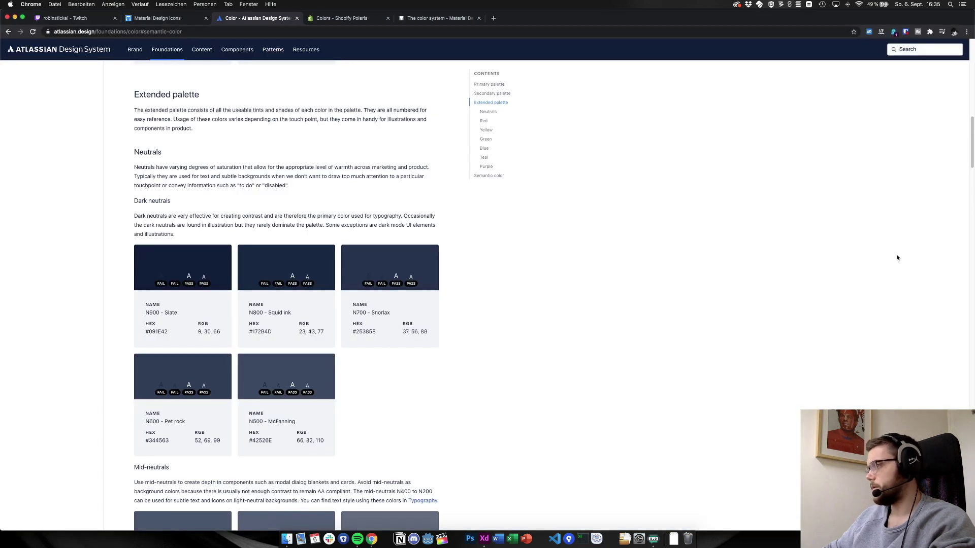
key(super+Tab)
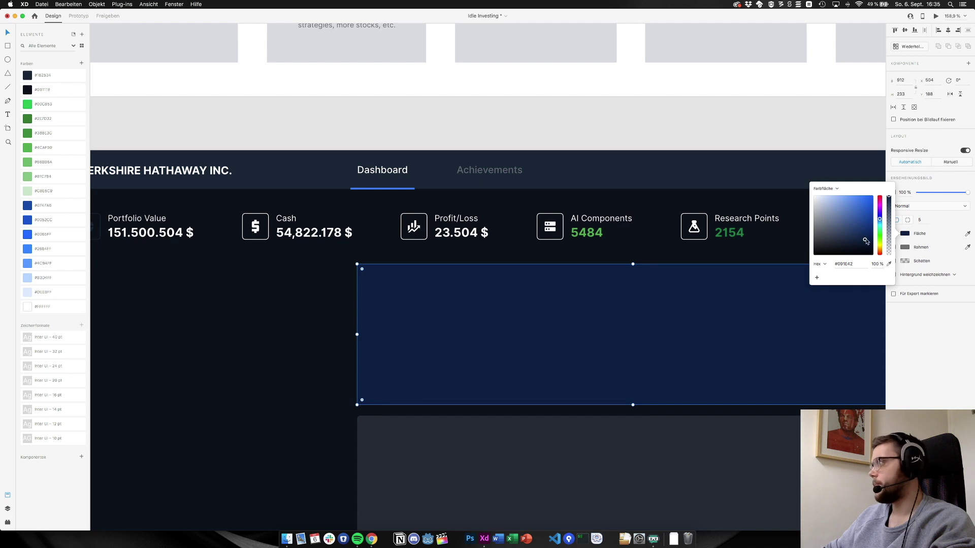
click(889, 264)
click(714, 169)
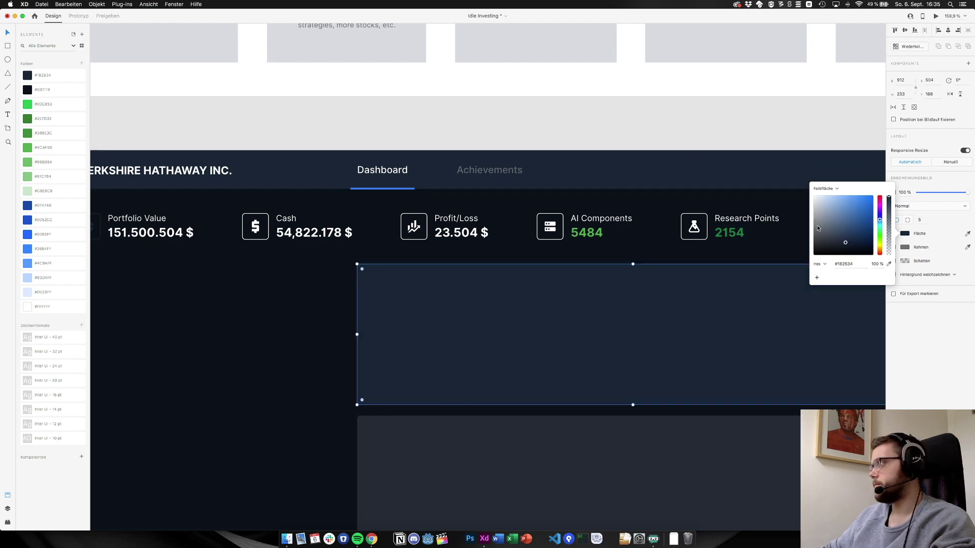
click(846, 246)
mouse_move(845, 244)
mouse_down()
mouse_move(855, 235)
mouse_move(845, 241)
mouse_up()
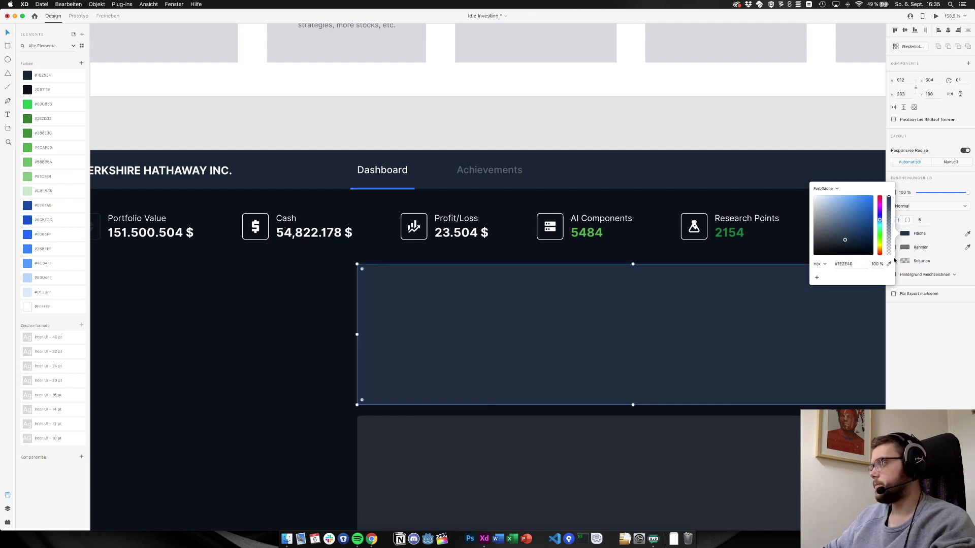
Sample the dark blue #1747A6 swatch as the wide panel's fill and darken it to #1A2533
click(889, 264)
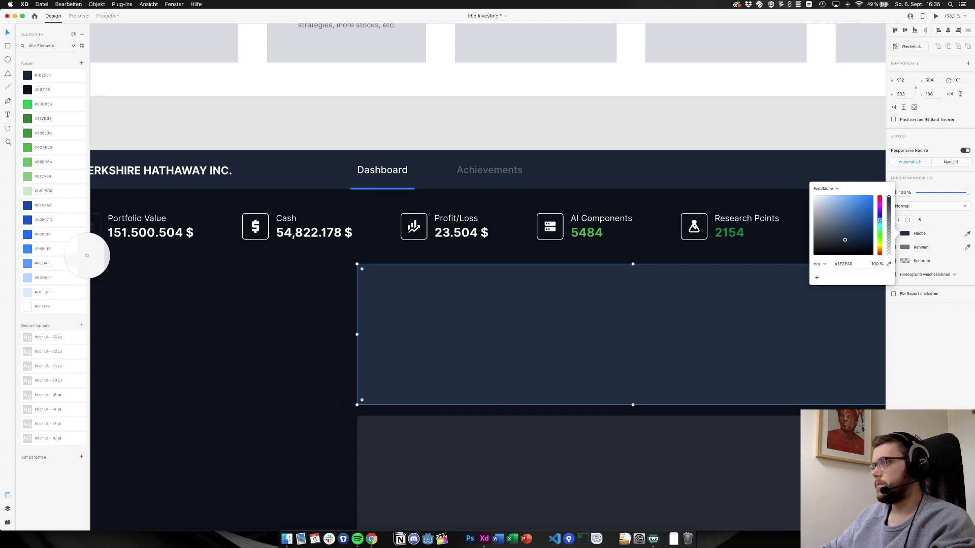
click(27, 205)
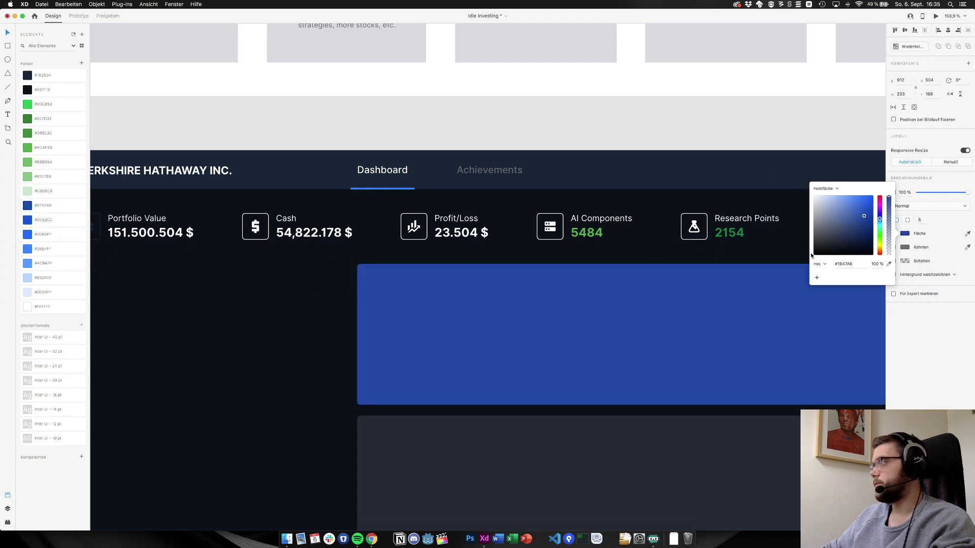
mouse_move(863, 217)
mouse_down()
mouse_move(840, 245)
mouse_move(880, 220)
mouse_up()
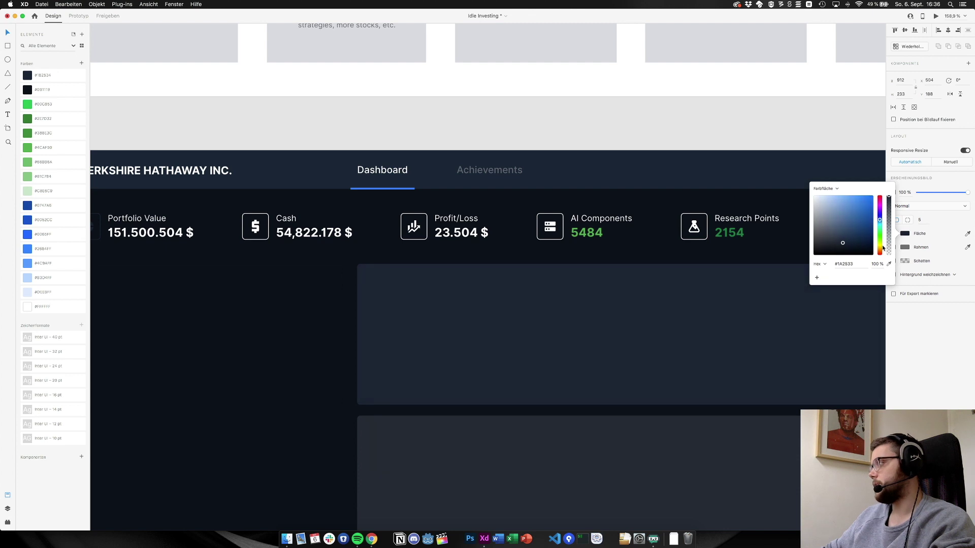
Switch the fill's color values to HSB, resample the header bar's color for the wide panel and set the saturation to 54
click(819, 264)
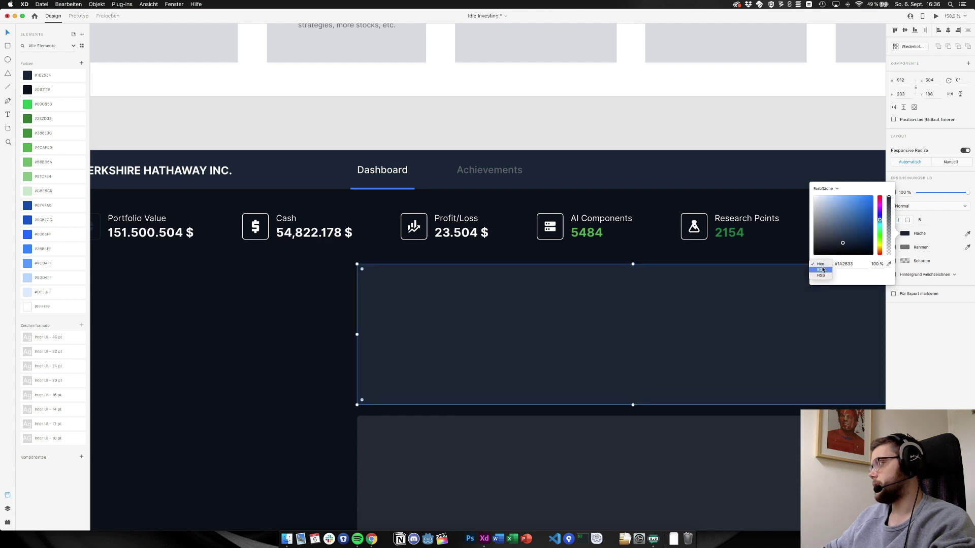
click(820, 276)
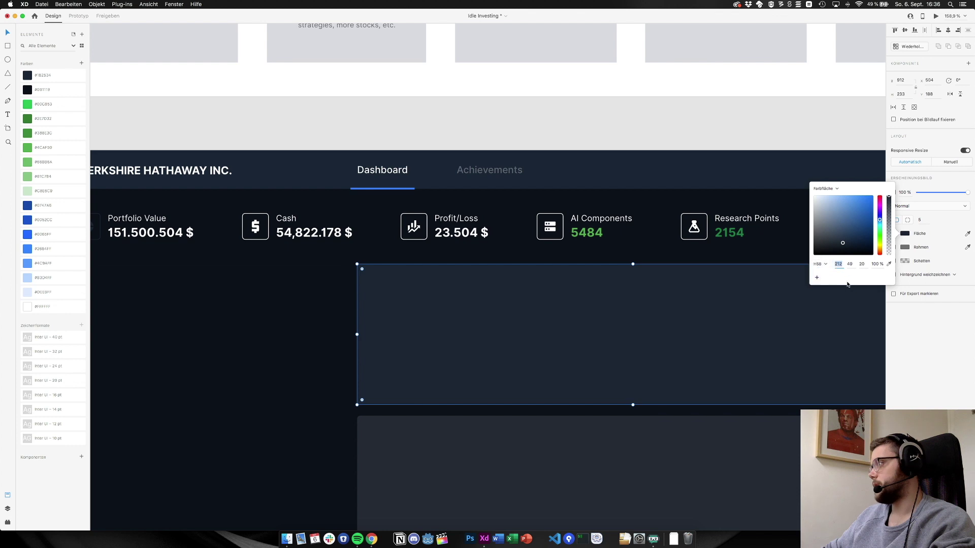
click(890, 264)
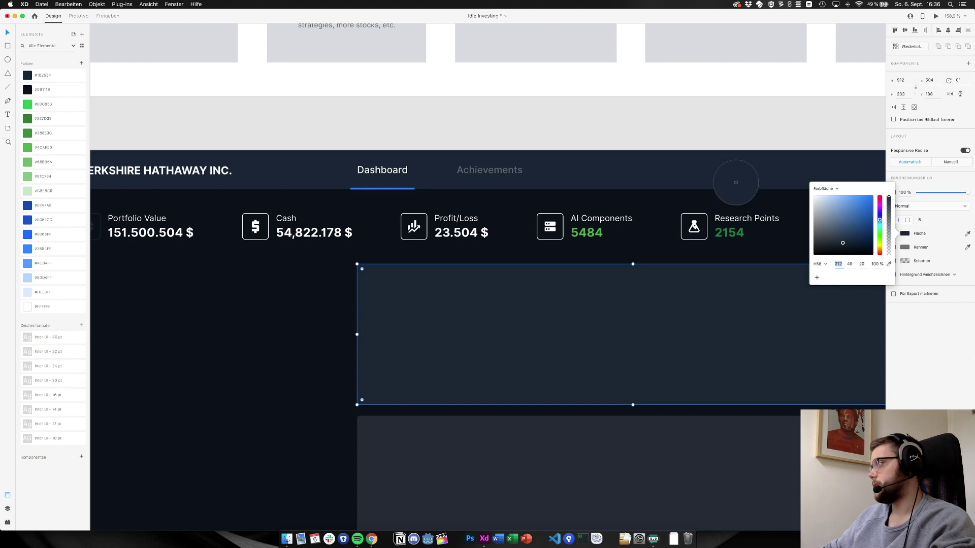
click(735, 173)
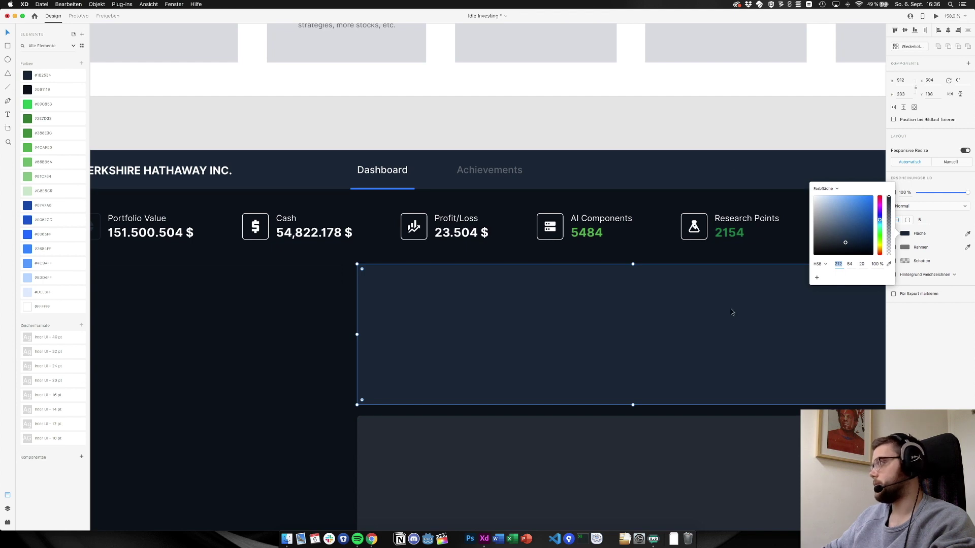
click(851, 265)
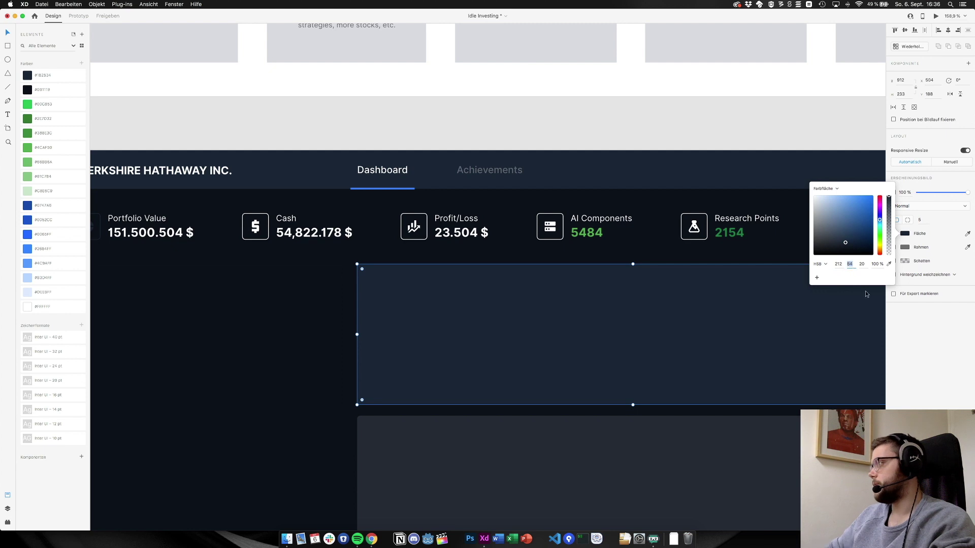
text(84)
key(Return)
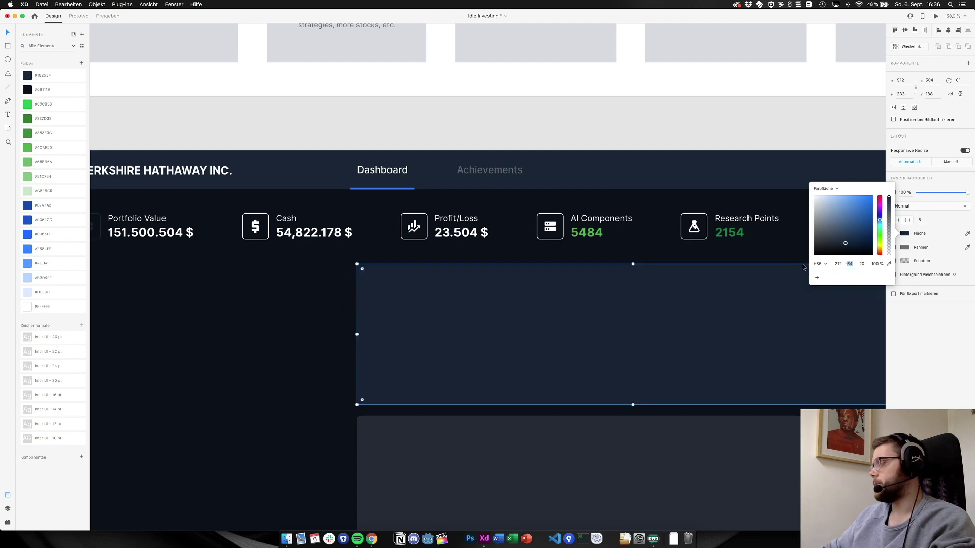
Sample the dark blue #1747A6 swatch as the wide panel's fill and lower its saturation to 56
click(889, 264)
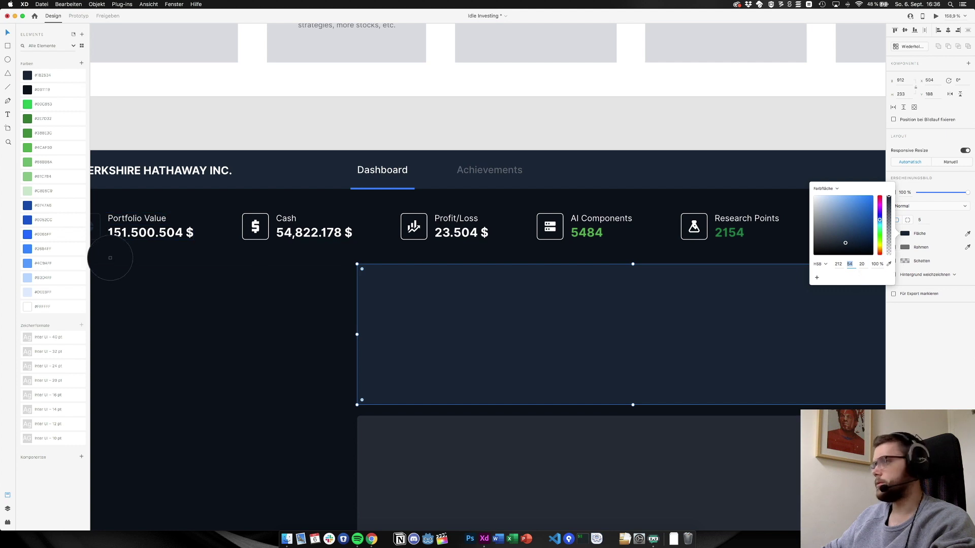
click(26, 204)
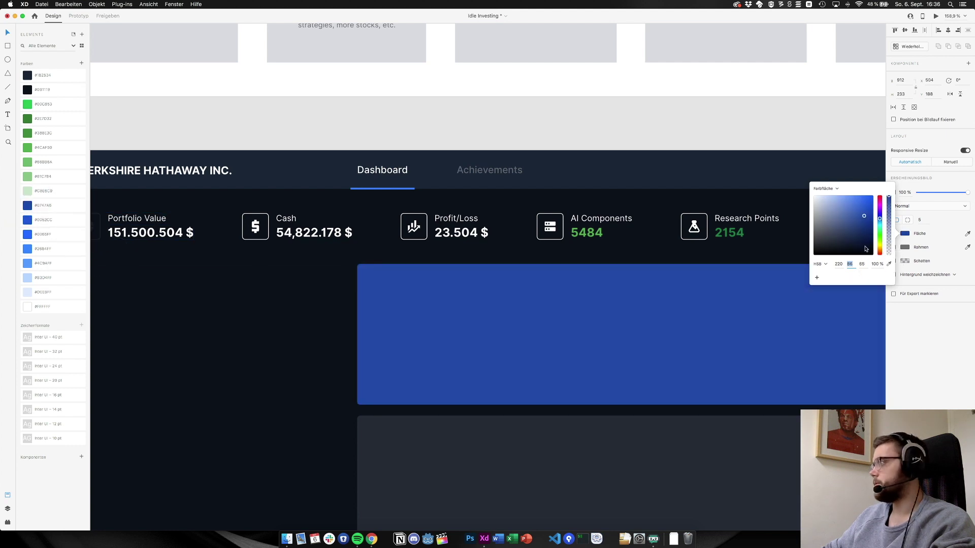
key(shift+Down)
key(shift+Down)
key(shift+Down)
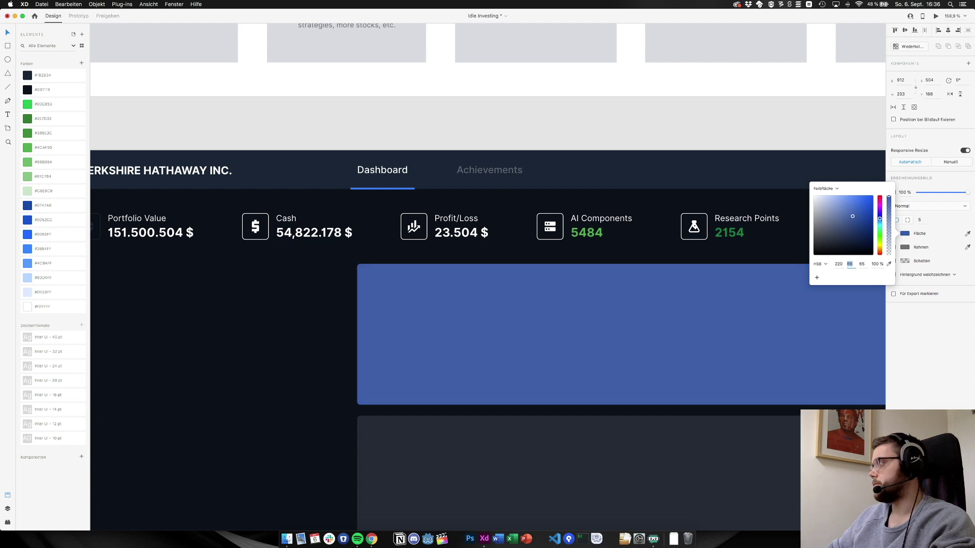
Darken the wide panel's blue fill by lowering its HSB brightness to about 30
key(Tab)
key(shift+Down)
key(shift+Down)
key(shift+Down)
key(shift+Down)
key(shift+Down)
key(shift+Down)
key(shift+Down)
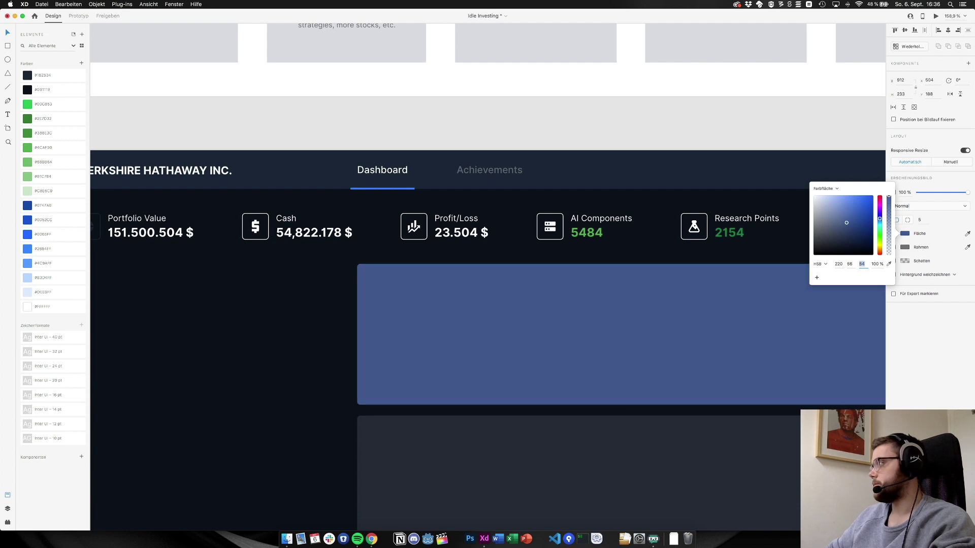
key(shift+Up)
key(shift+Up)
key(shift+Up)
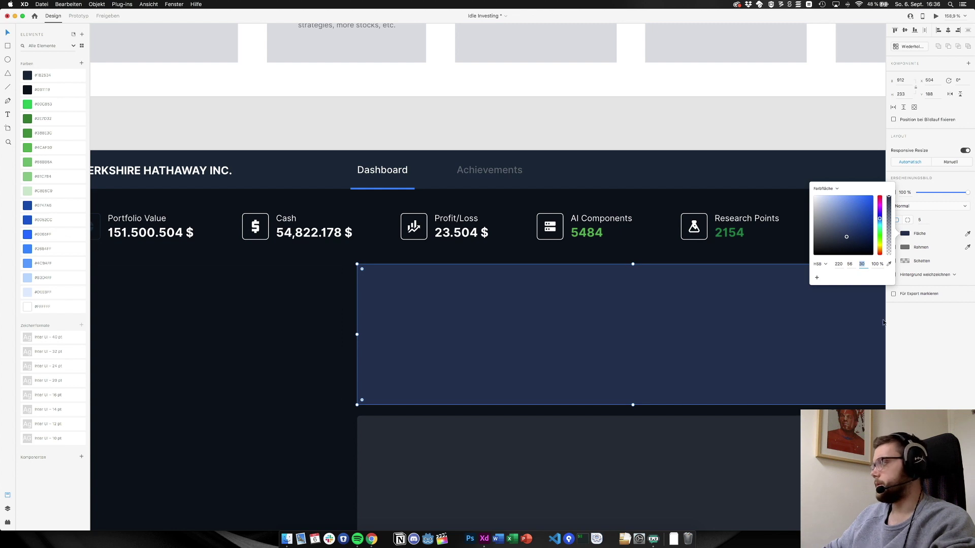
Fill the upper content card beneath the Dashboard tab with the header bar's colour, keeping HSB 212, 54, 20 after trying darker and less saturated variants
click(889, 264)
click(676, 175)
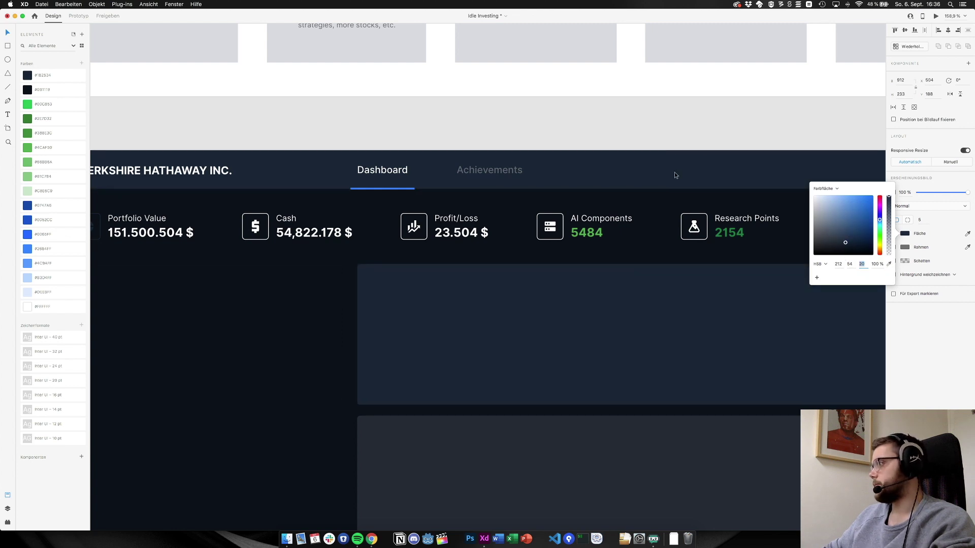
click(849, 264)
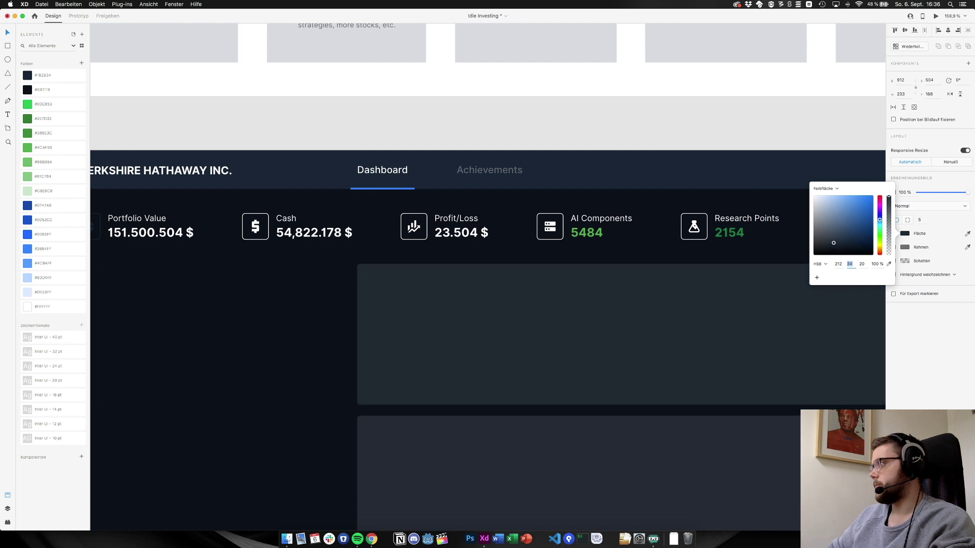
key(Tab)
text(30)
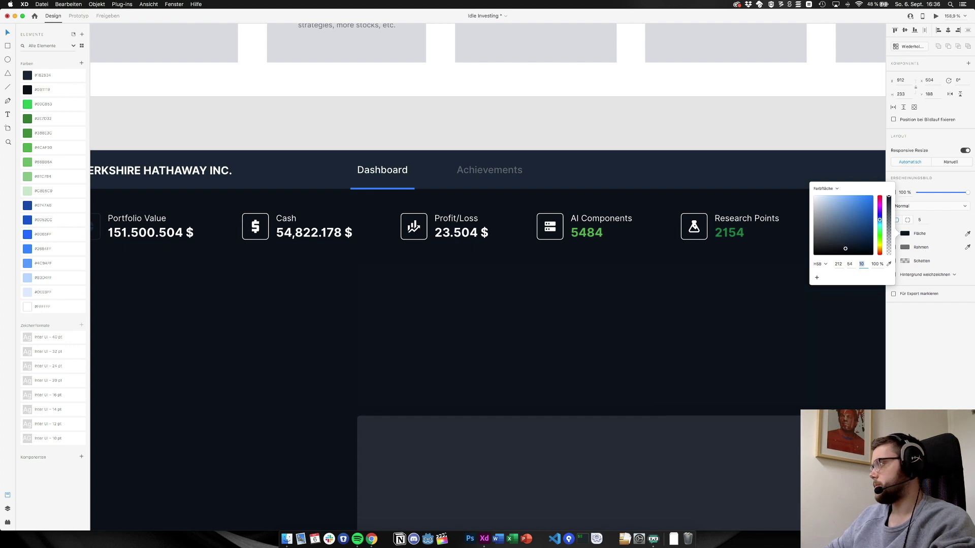
text(20)
key(Return)
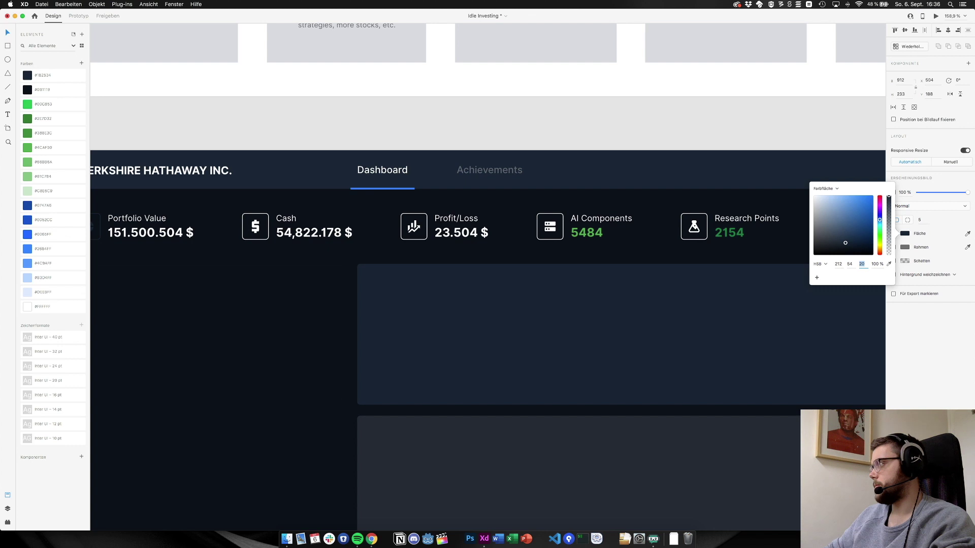
key(Tab)
key(Tab)
key(Tab)
key(Tab)
key(Tab)
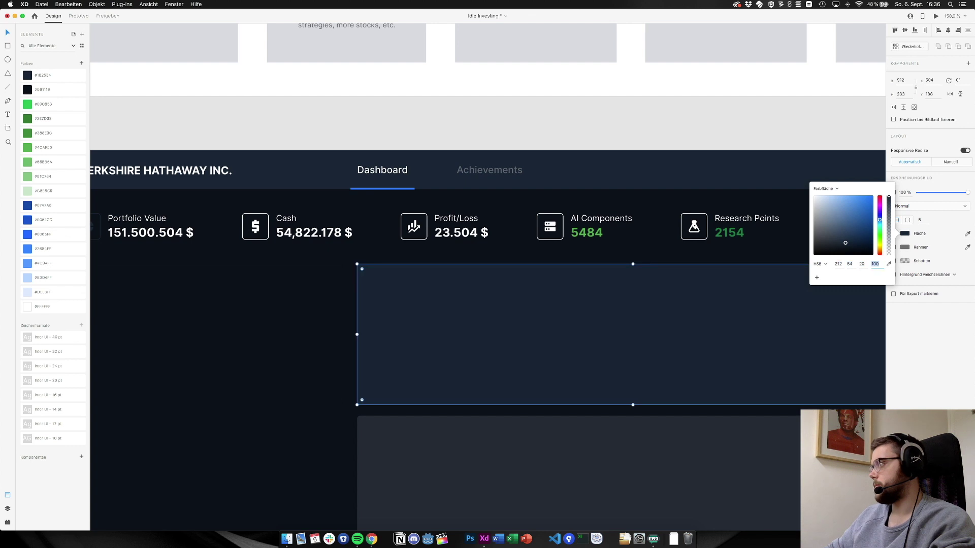
key(Tab)
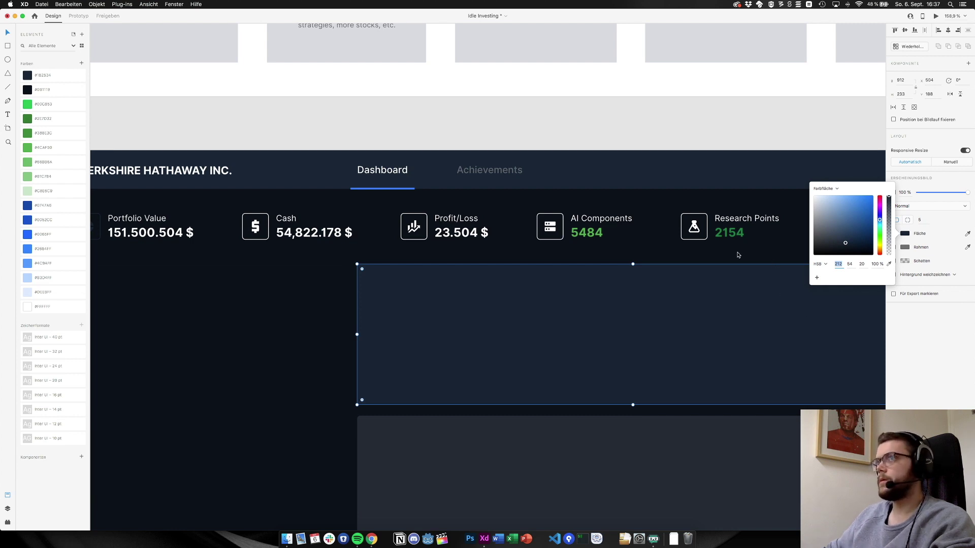
click(912, 335)
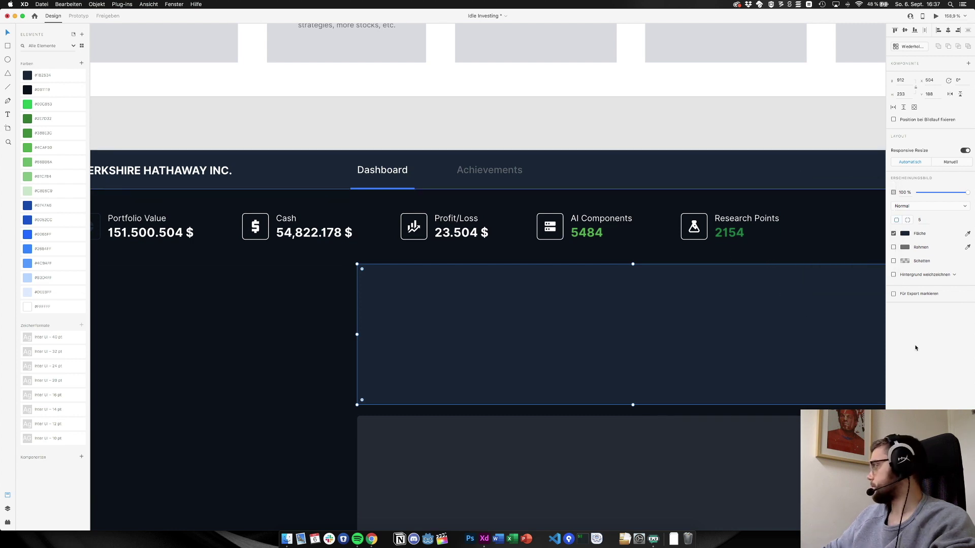
scroll(518, 333, left, 1)
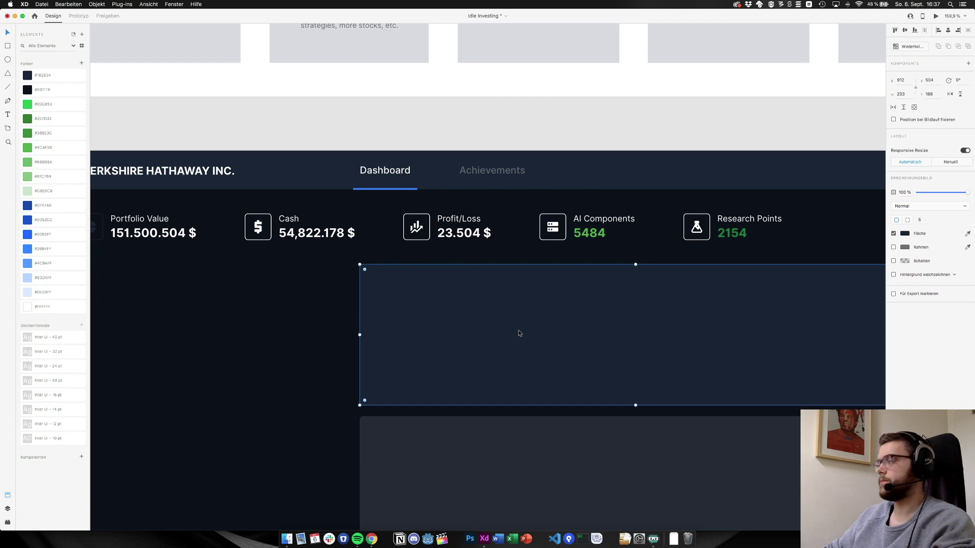
key(super+Tab)
key(super+Tab)
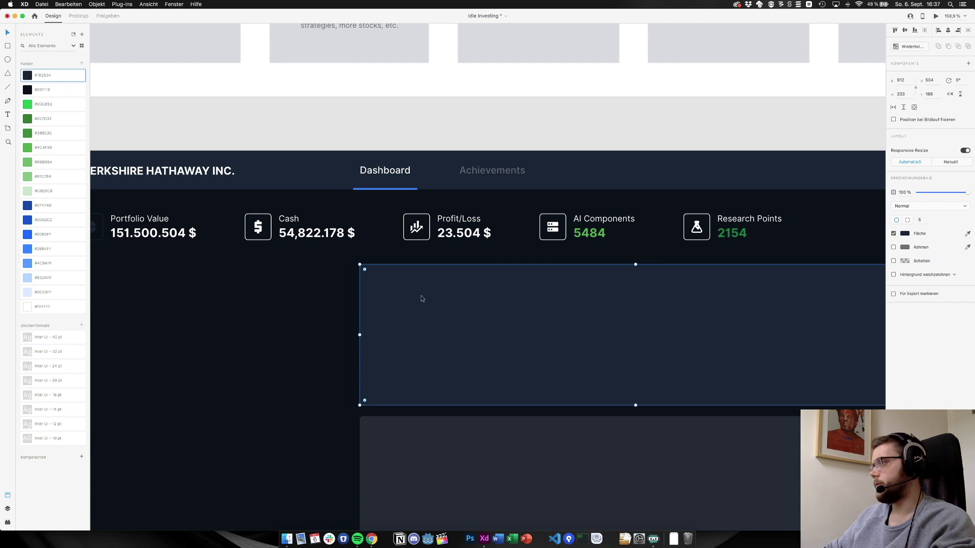
Lighten the upper content card's navy fill to HSB 212, 53, 28
click(904, 233)
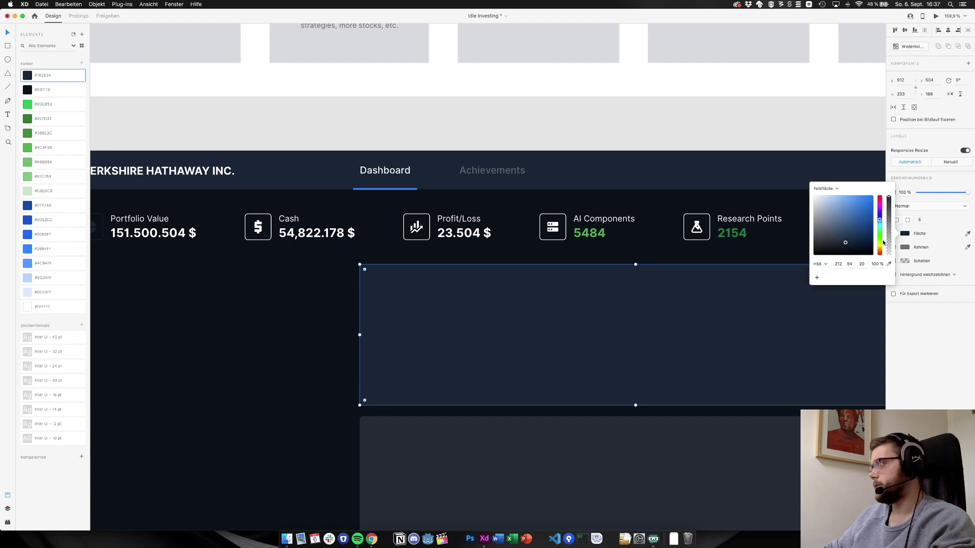
drag(846, 244, 845, 244)
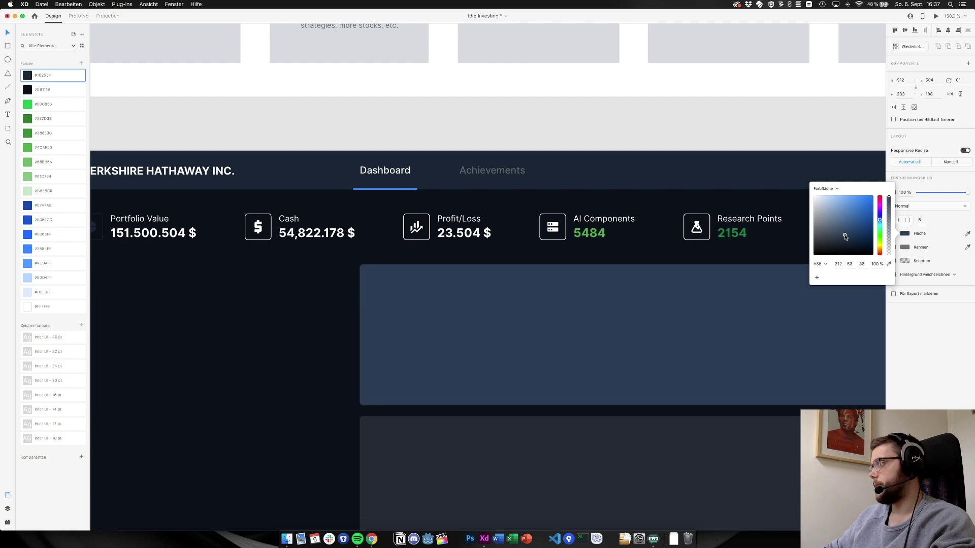
drag(845, 237, 845, 239)
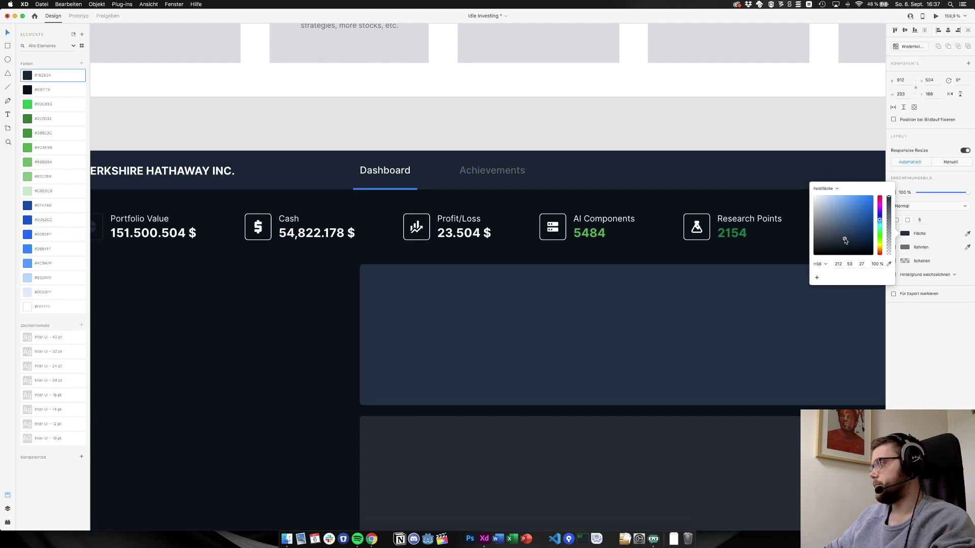
drag(846, 242, 846, 240)
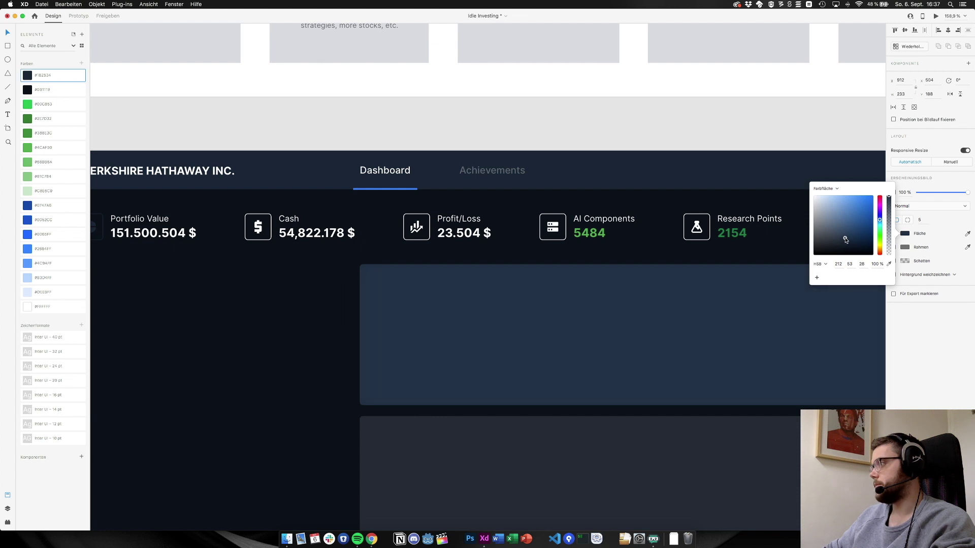
Recolour the Achievements tab label with the dark navy swatch and shift its fill to a lighter, less saturated tone
click(491, 172)
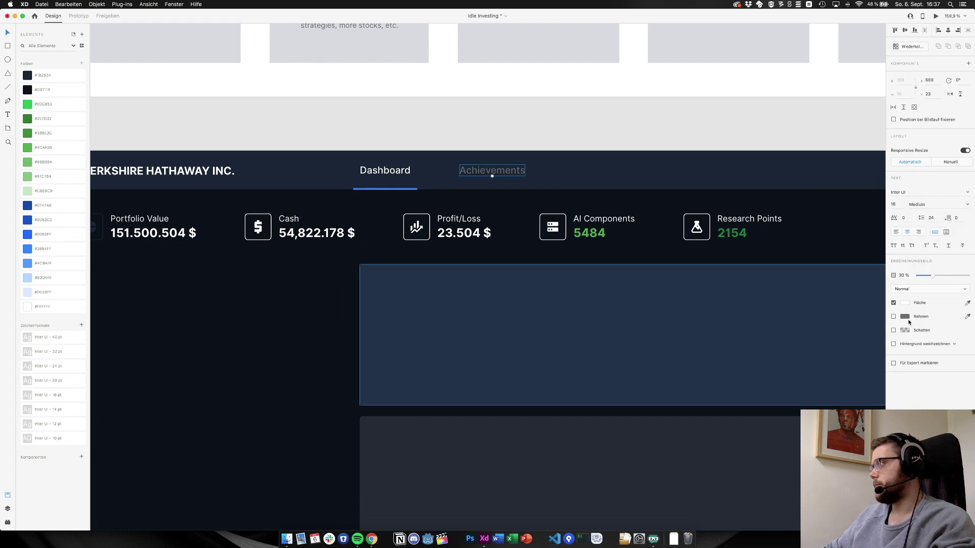
click(28, 75)
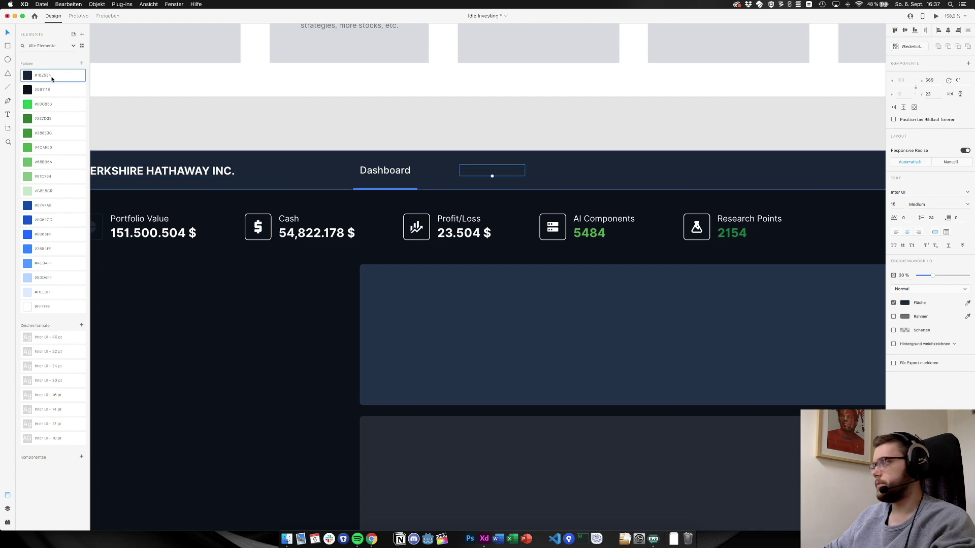
click(905, 303)
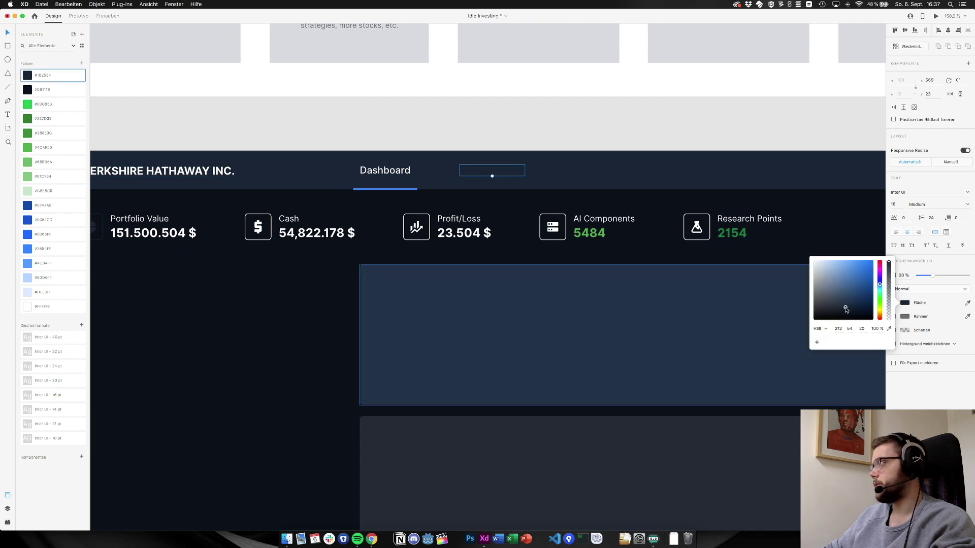
drag(846, 308, 830, 269)
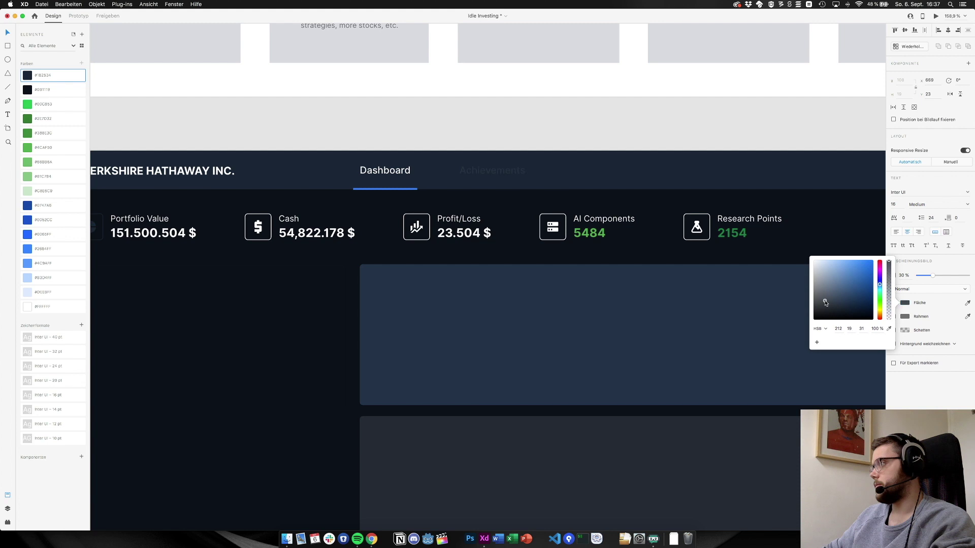
click(131, 298)
Try a bright, saturated blue fill with hue 212 on the pie chart icon beside Portfolio Value
scroll(289, 325, left, 3)
scroll(290, 325, left, 10)
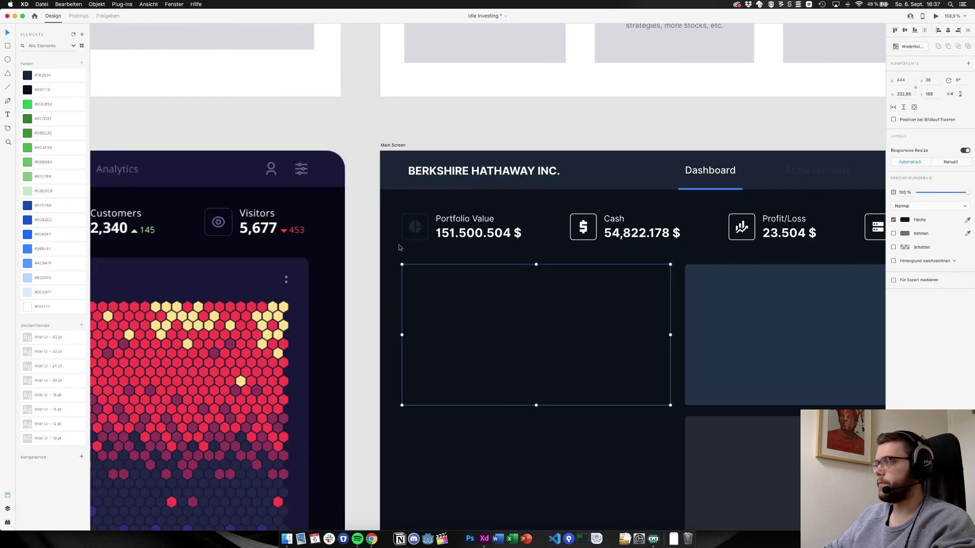
click(412, 228)
double_click(413, 230)
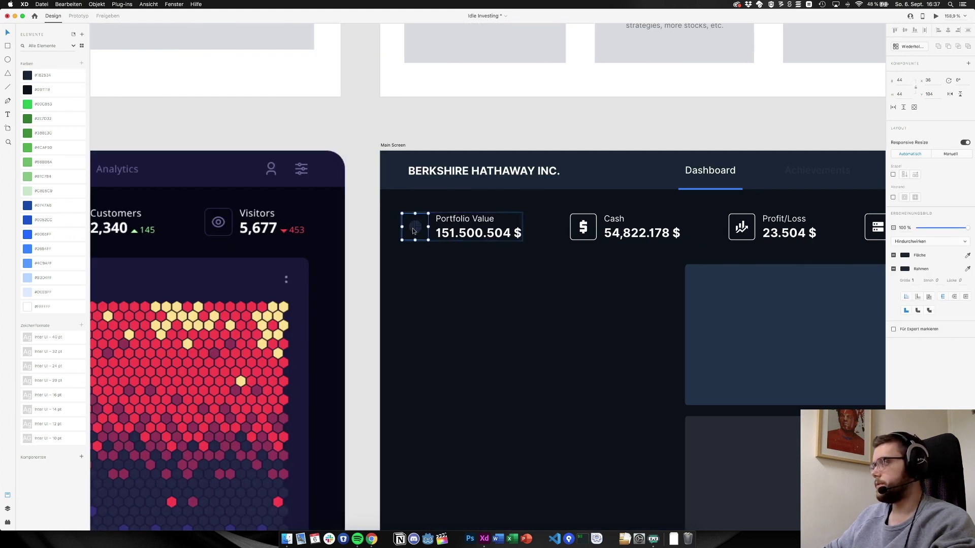
double_click(413, 230)
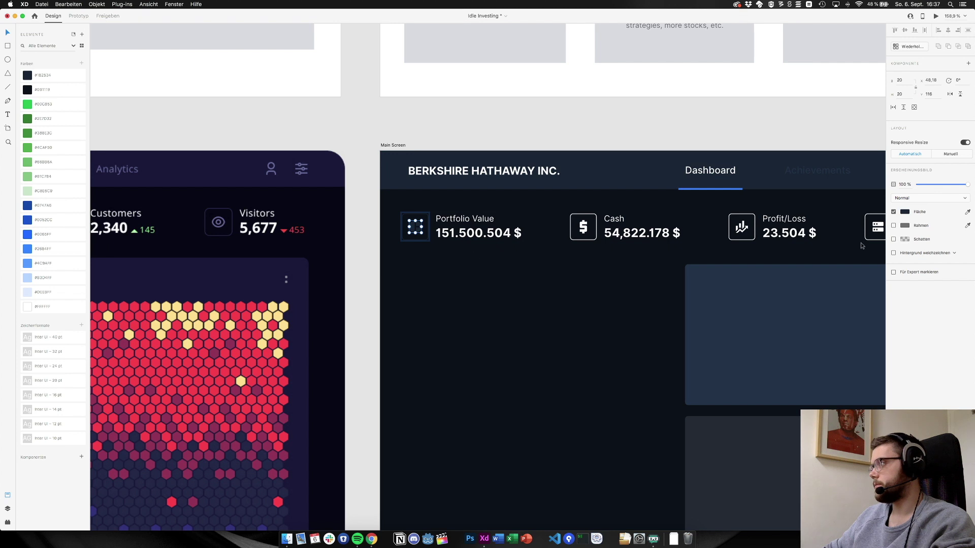
click(906, 212)
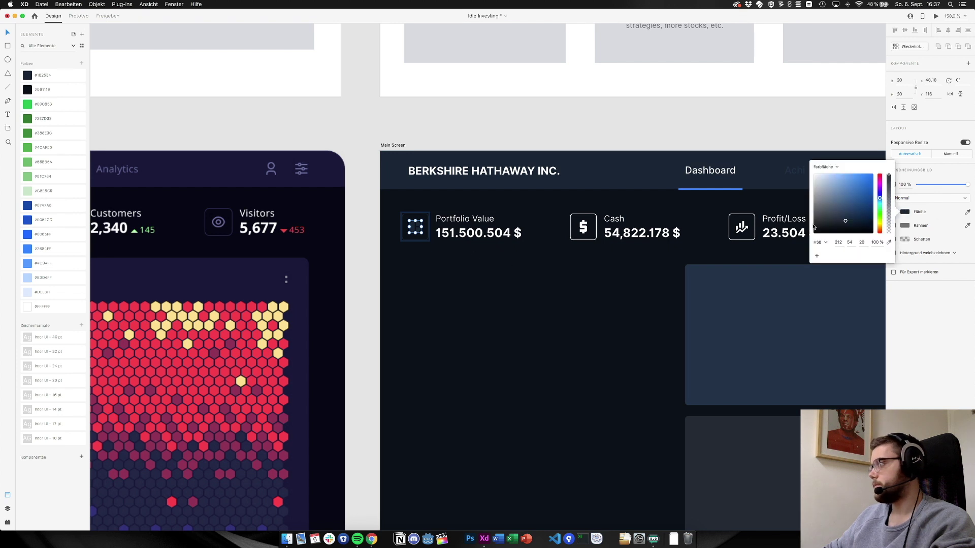
mouse_move(845, 222)
mouse_down()
mouse_move(837, 218)
mouse_move(855, 219)
mouse_move(846, 219)
mouse_move(851, 185)
mouse_move(843, 220)
mouse_move(862, 219)
mouse_move(841, 214)
mouse_move(872, 177)
mouse_move(969, 186)
mouse_up()
click(905, 212)
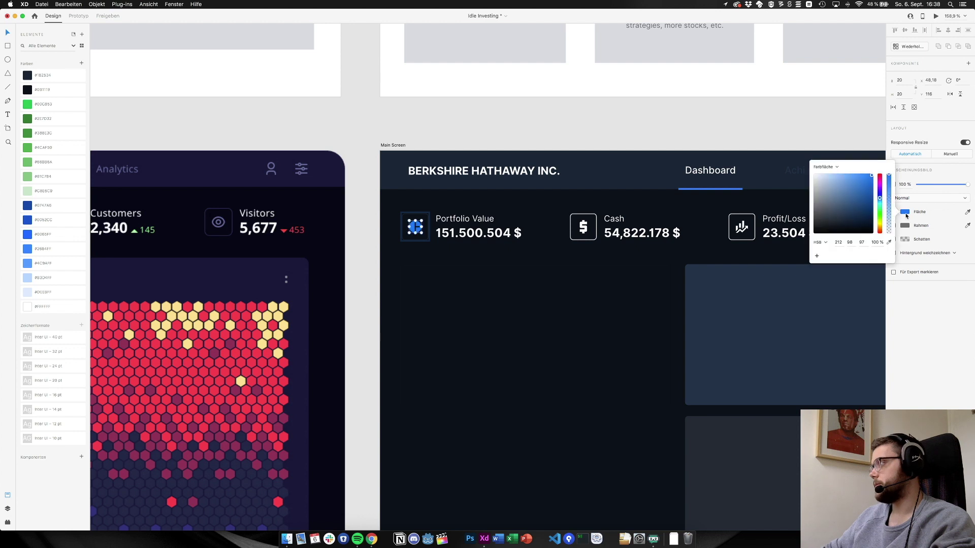
click(588, 290)
Fill the Portfolio Value pie chart icon with the dark navy swatch and adjust it to HSB 212, 60, 28
click(415, 232)
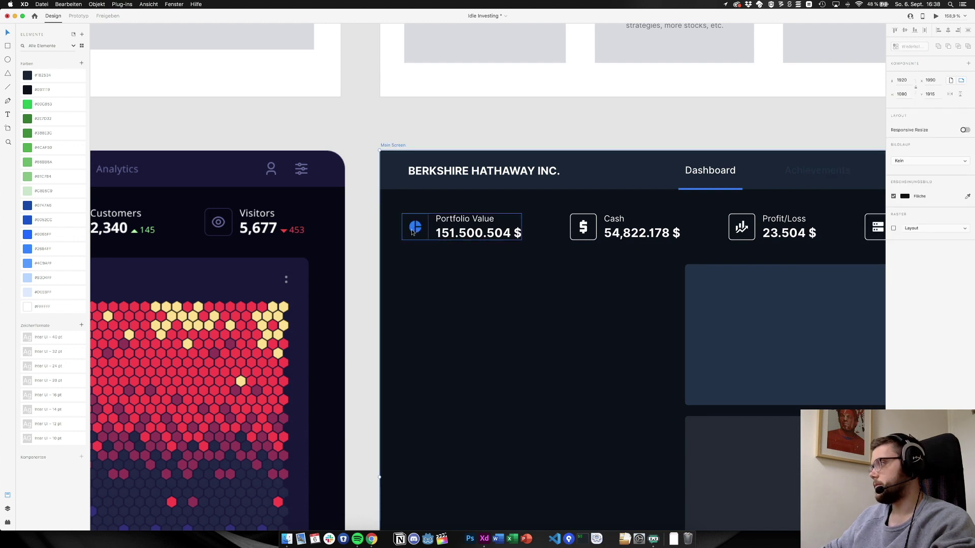
double_click(416, 232)
double_click(415, 231)
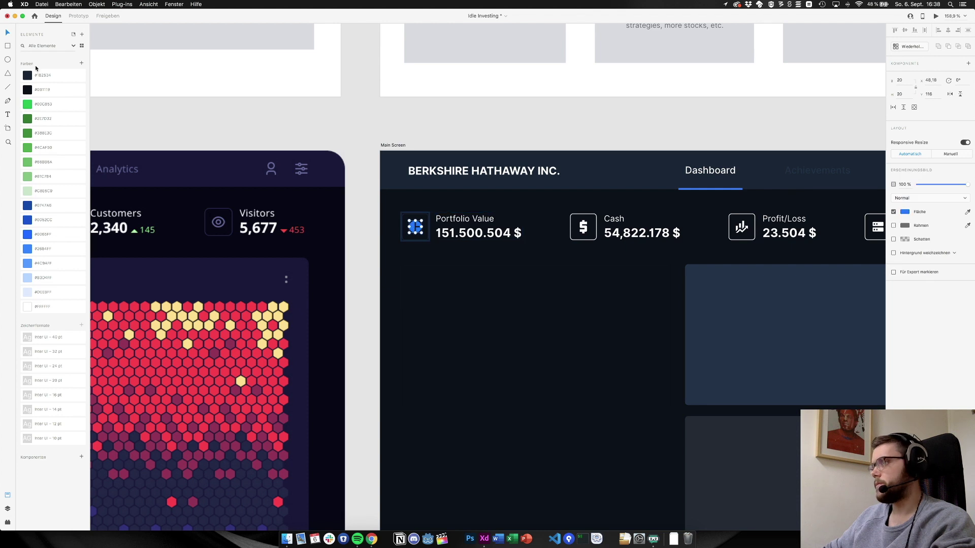
click(906, 212)
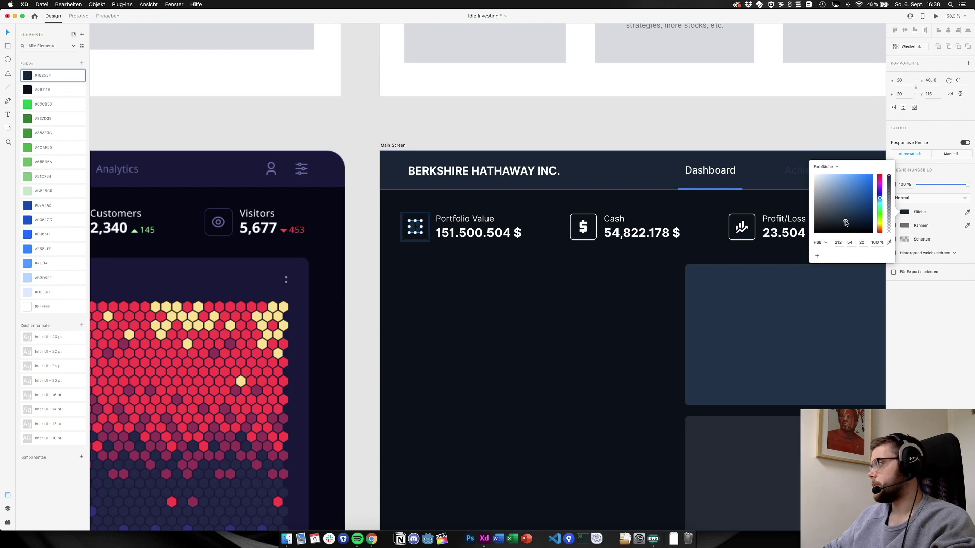
drag(846, 222, 850, 217)
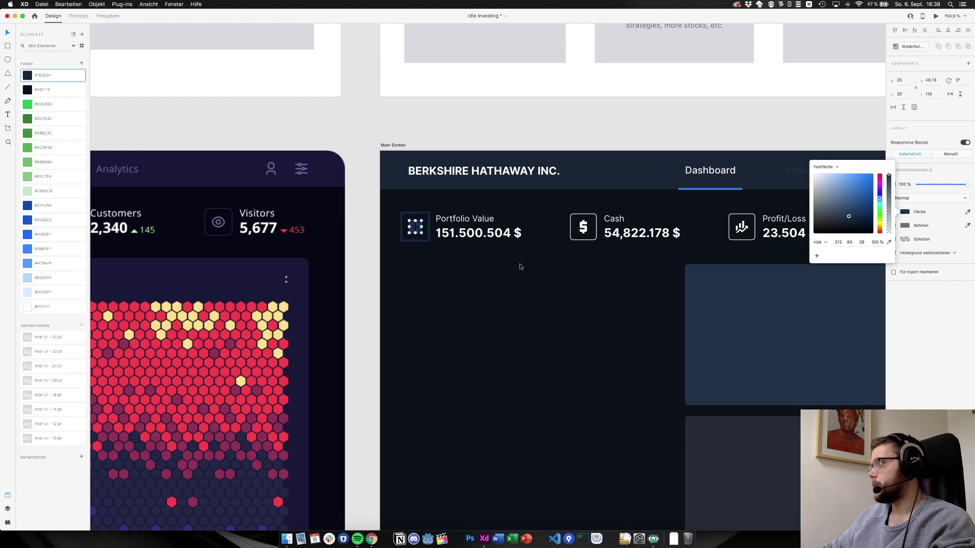
click(523, 302)
Match the border colour of the Portfolio Value icon's rounded frame to the pie chart icon's fill by sampling it
click(422, 242)
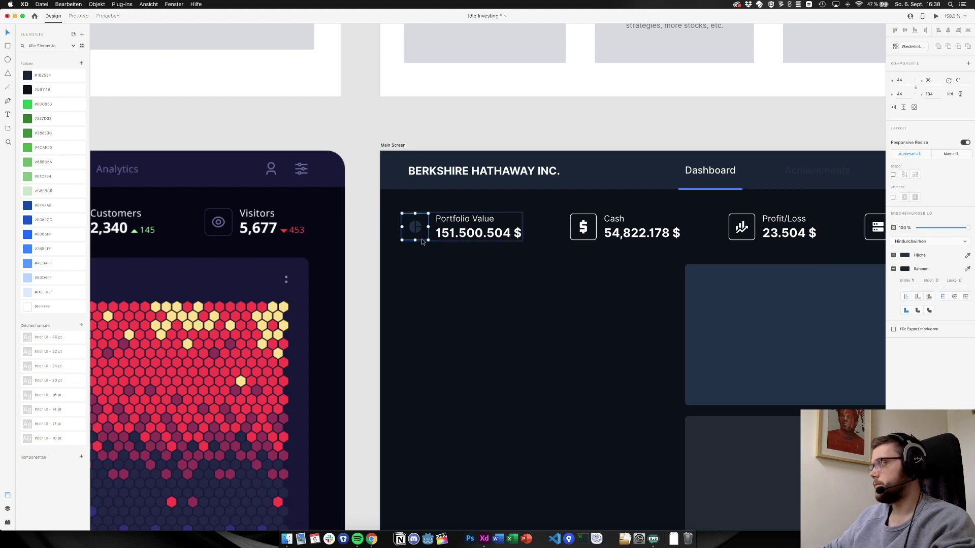
double_click(422, 242)
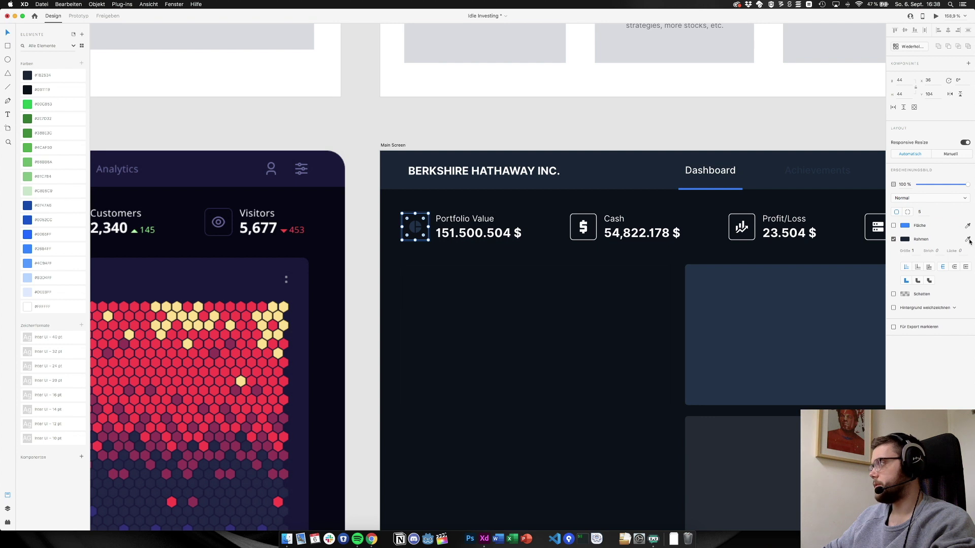
click(968, 239)
click(416, 222)
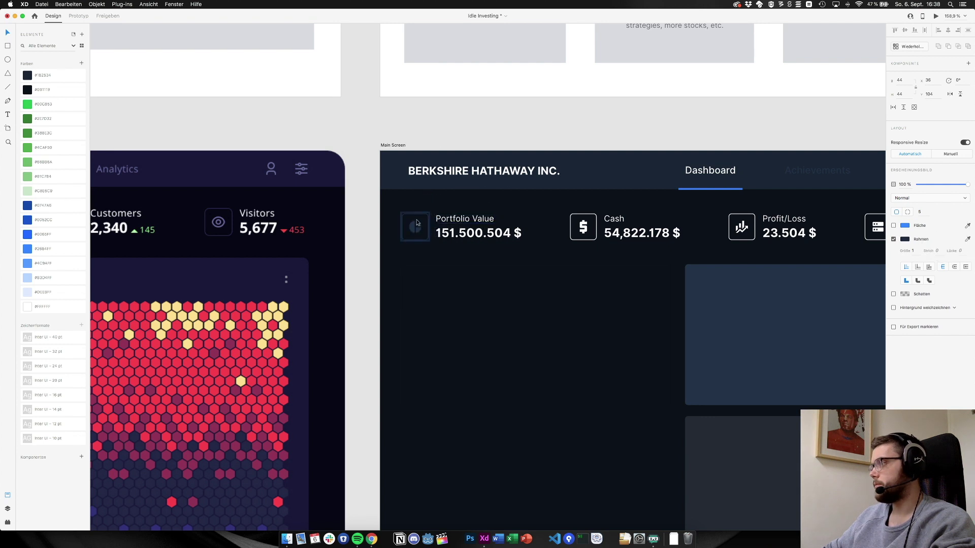
click(442, 132)
Save the Portfolio Value pie chart icon's fill as a new colour swatch in the document's assets
key(super+1)
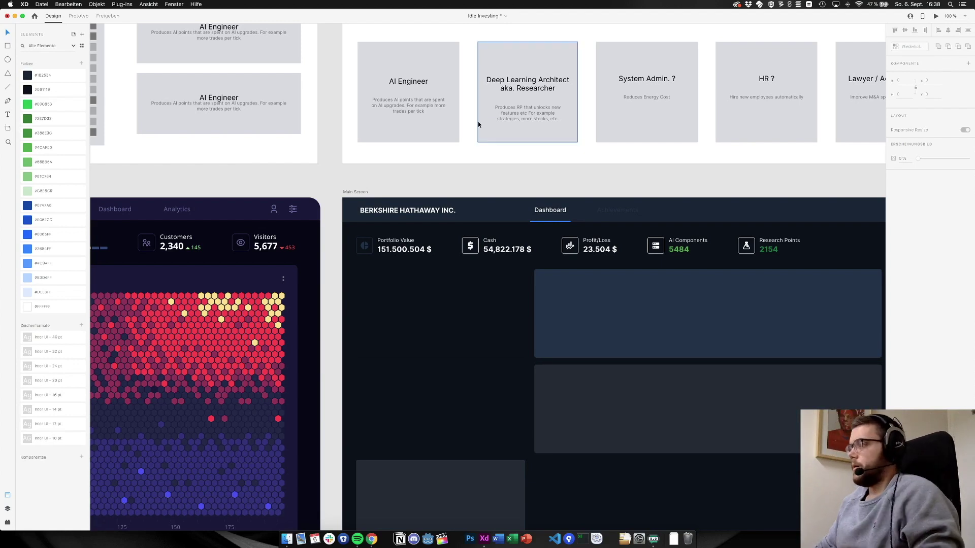
scroll(391, 205, right, 3)
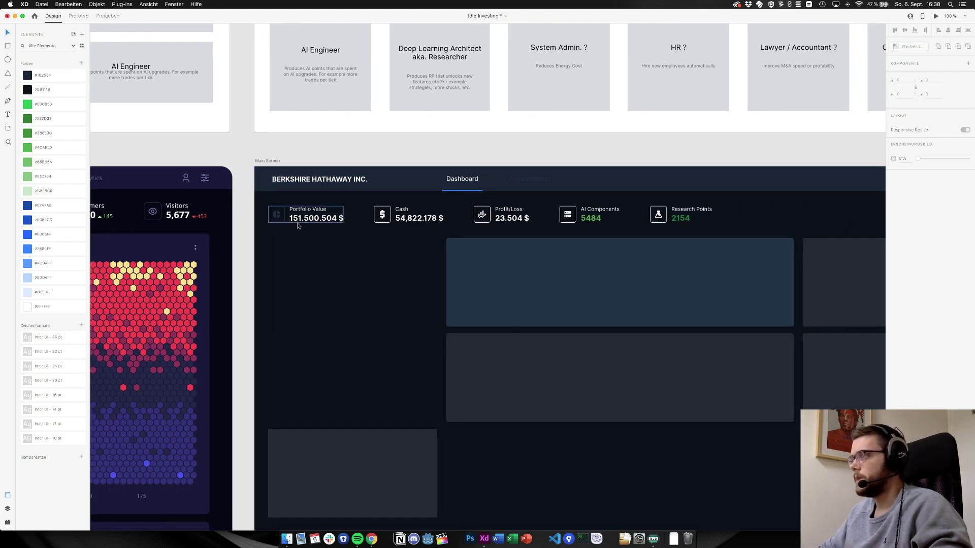
double_click(274, 214)
click(274, 215)
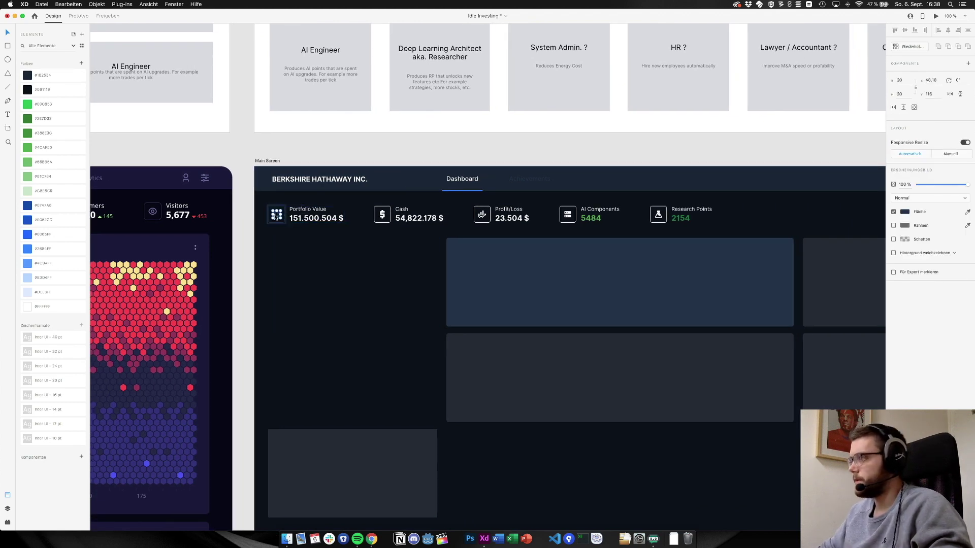
click(80, 61)
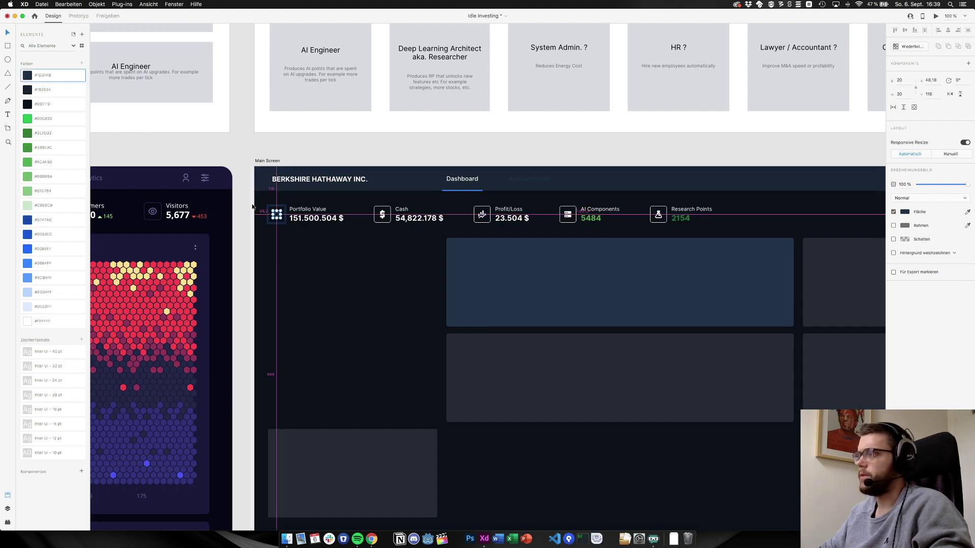
Lighten the Portfolio Value pie chart icon's fill to HSB 212, 58, 38
scroll(272, 217, up, 3)
scroll(272, 218, up, 5)
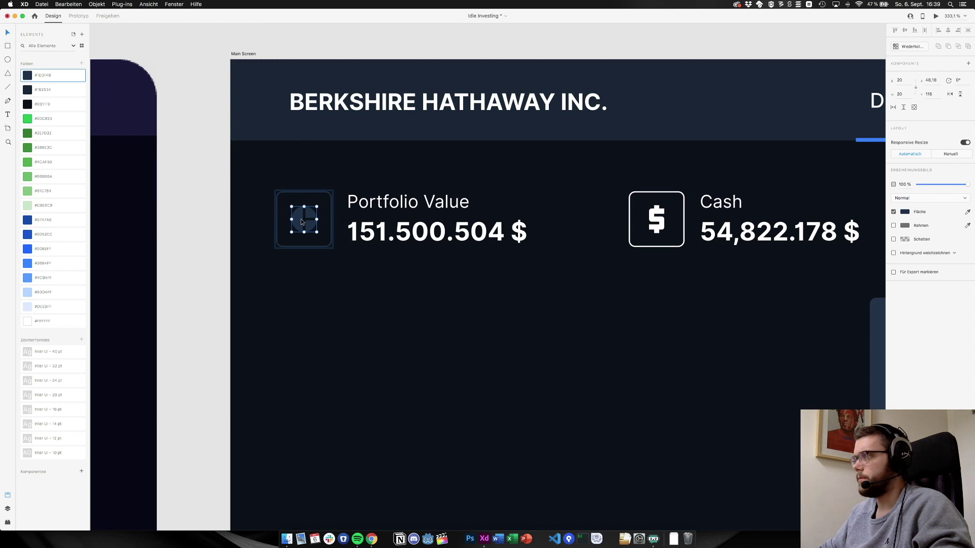
click(905, 211)
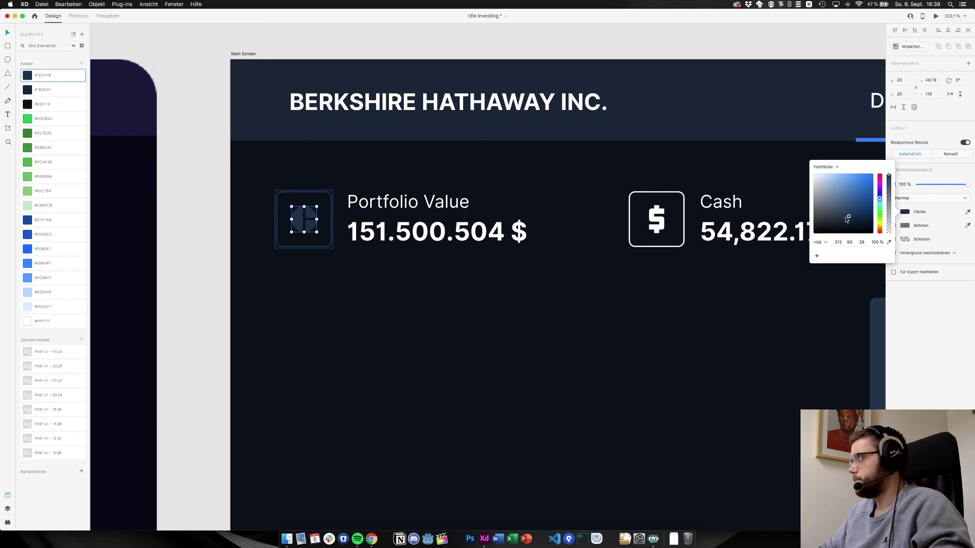
drag(849, 218, 849, 216)
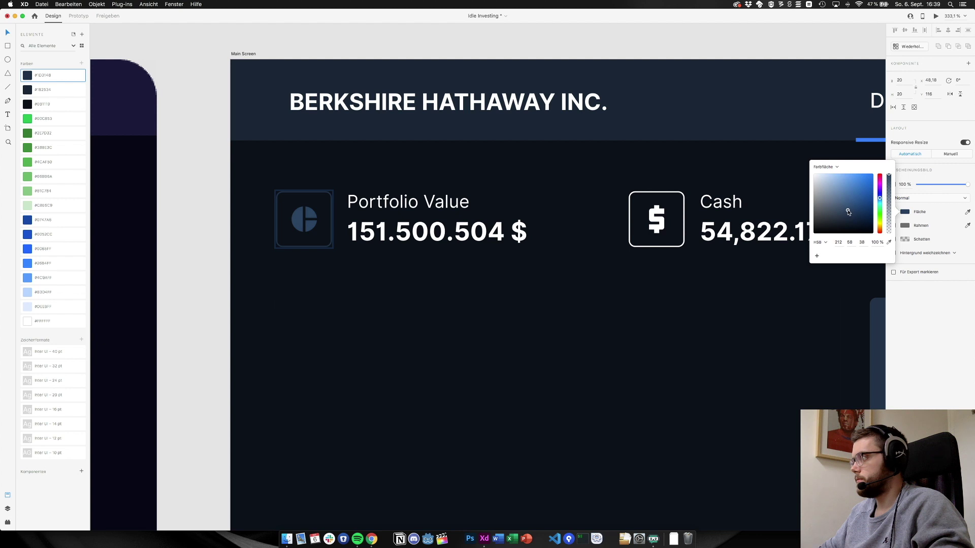
click(546, 301)
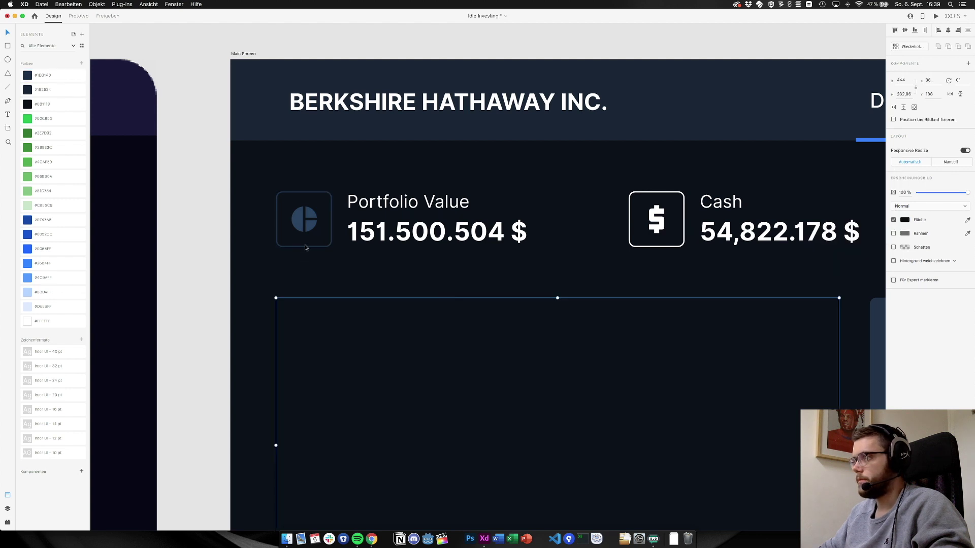
key(super+1)
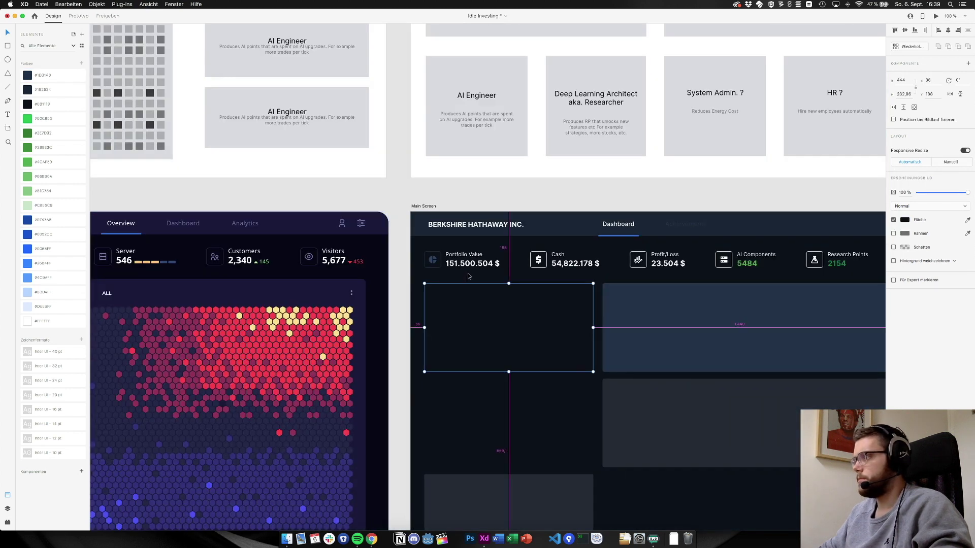
Match the border colour of the Portfolio Value icon's rounded frame to the pie chart's lighter fill by sampling it
scroll(468, 276, up, 10)
double_click(436, 266)
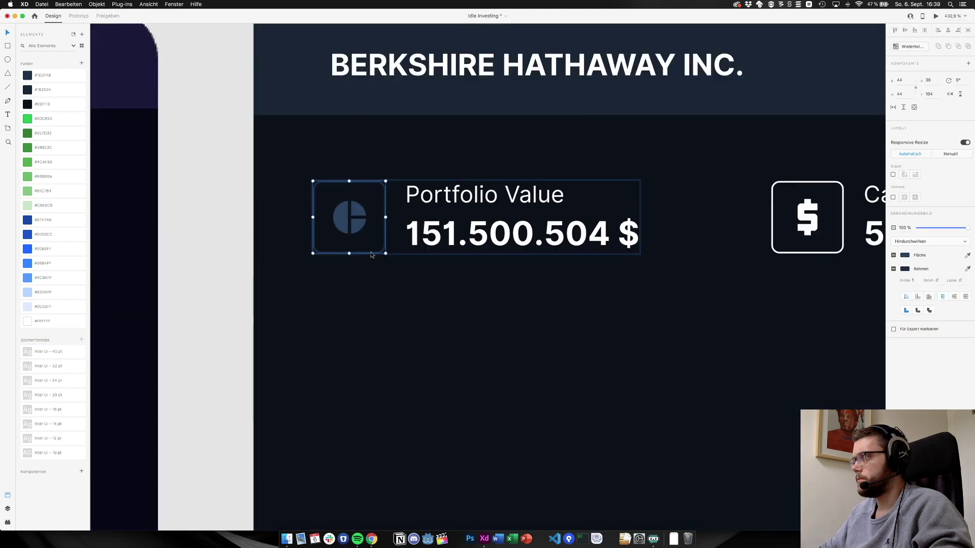
double_click(371, 253)
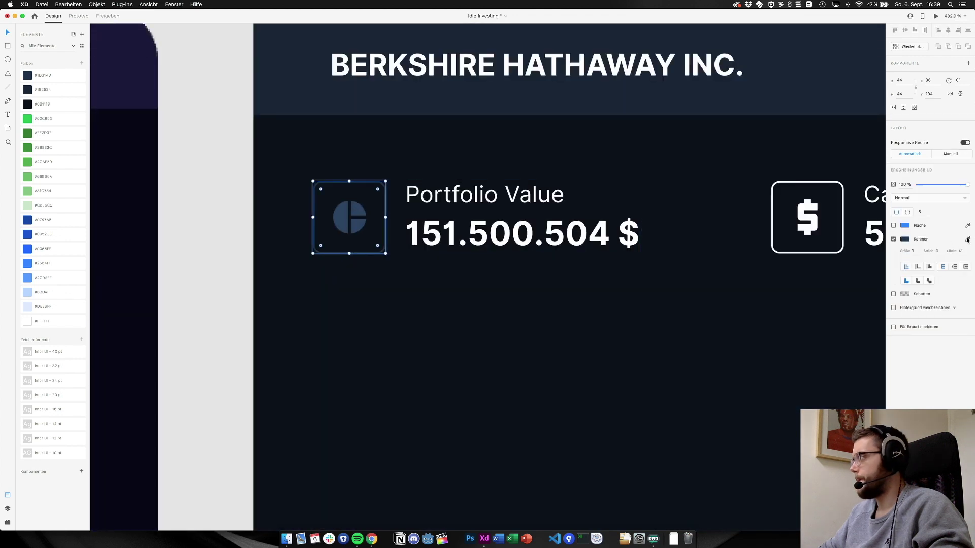
click(414, 374)
key(super+1)
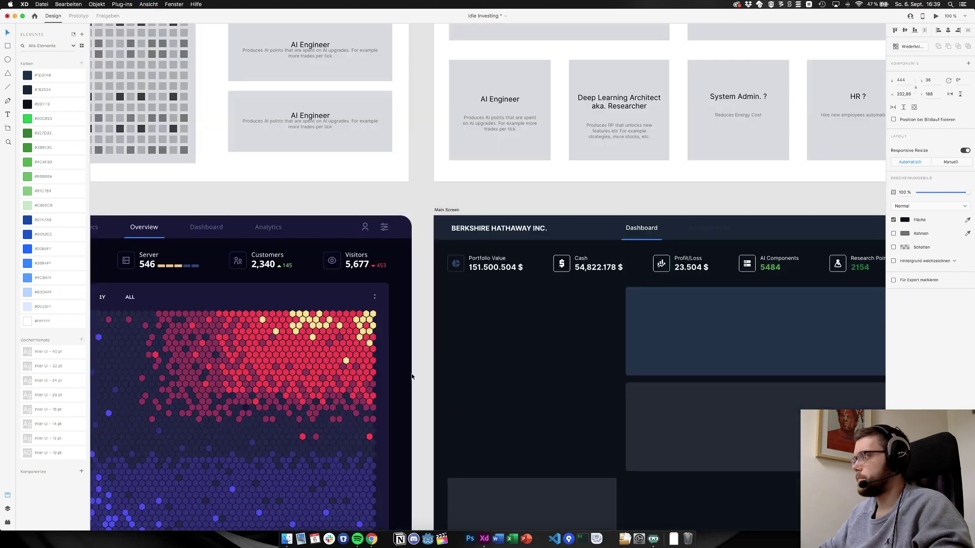
Save the Portfolio Value icon's lighter navy as a colour swatch, and recolour the icon with the darker navy swatch listed below it
scroll(412, 376, right, 5)
click(421, 409)
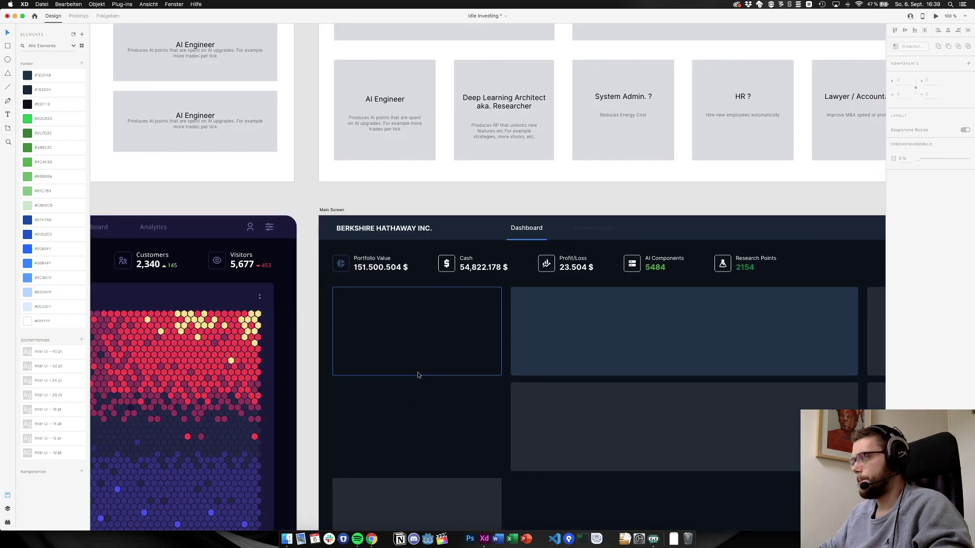
scroll(419, 374, right, 2)
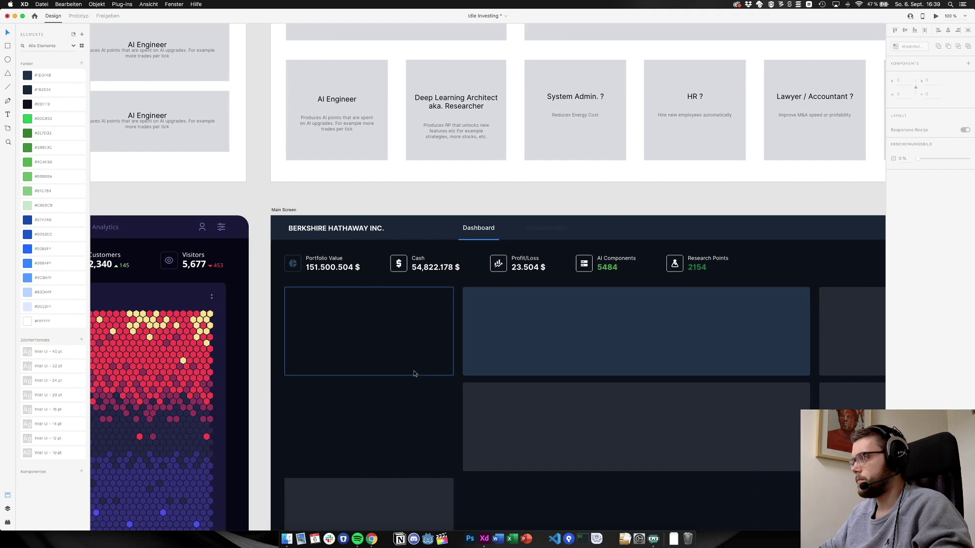
double_click(292, 264)
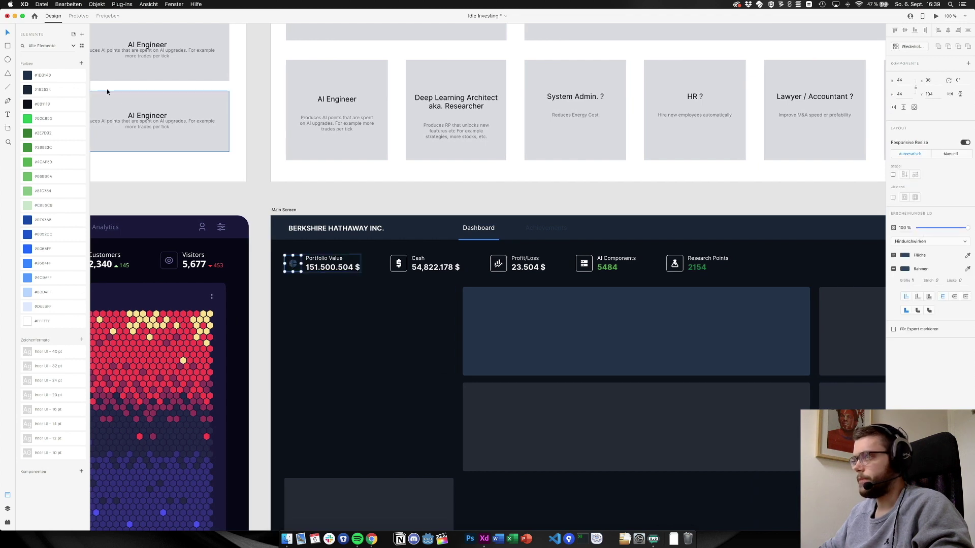
click(82, 63)
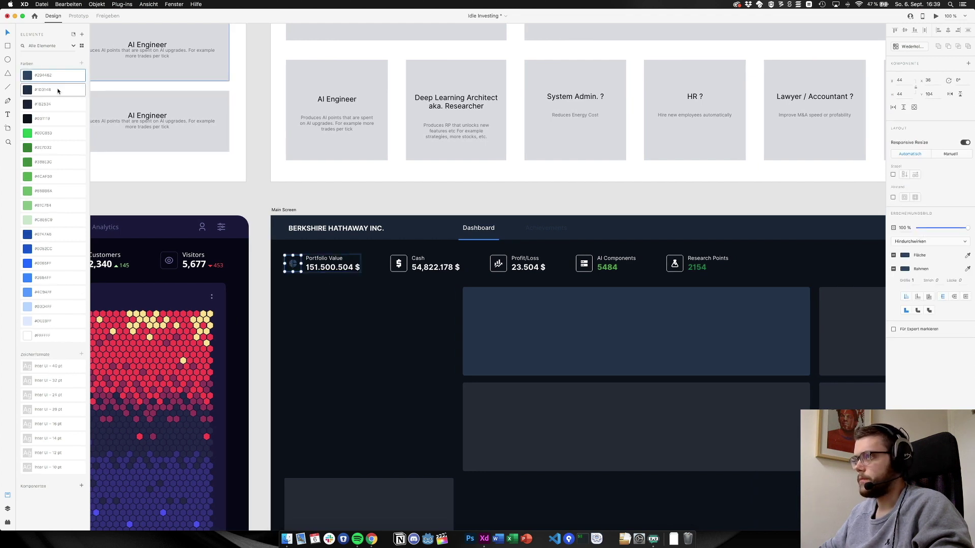
click(60, 90)
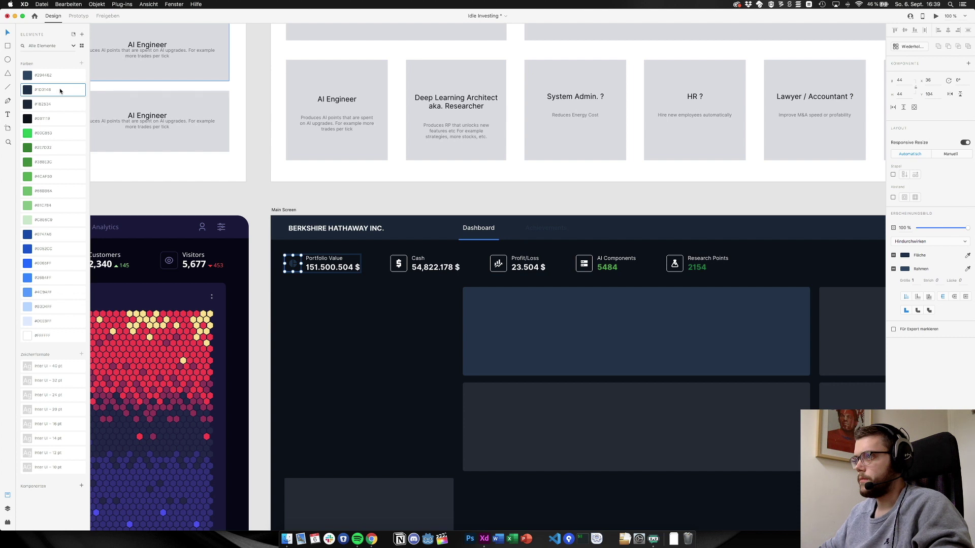
Fill the upper wide card with the newly saved lighter navy swatch and the wide card below it with the darker navy swatch
click(515, 386)
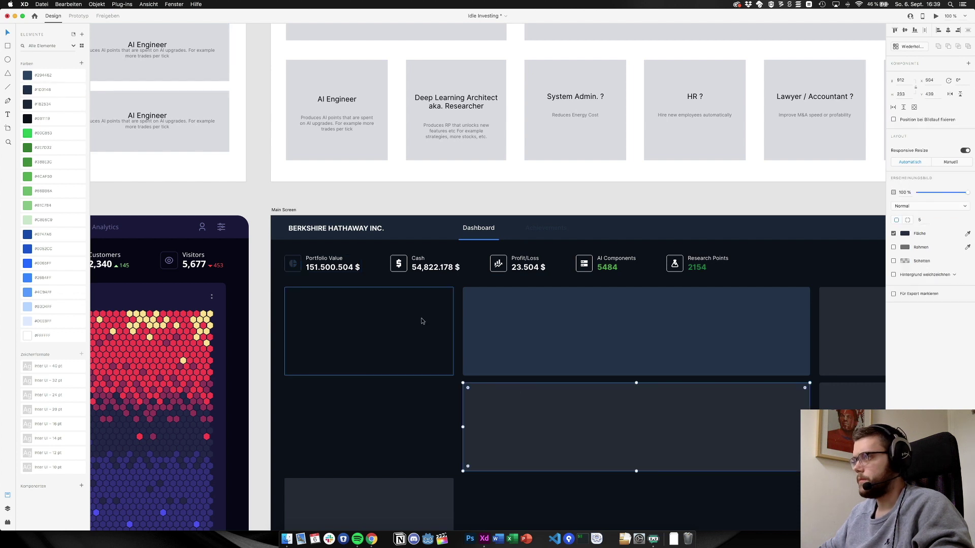
click(592, 372)
click(53, 75)
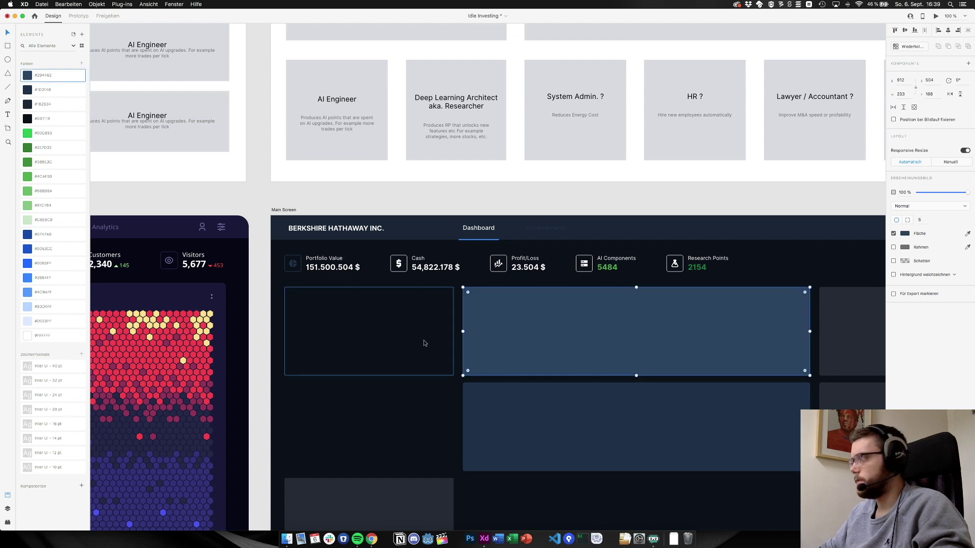
Fill the grey card beside the lower wide card with the third, darker navy swatch
scroll(325, 300, down, 3)
scroll(325, 299, right, 4)
click(735, 368)
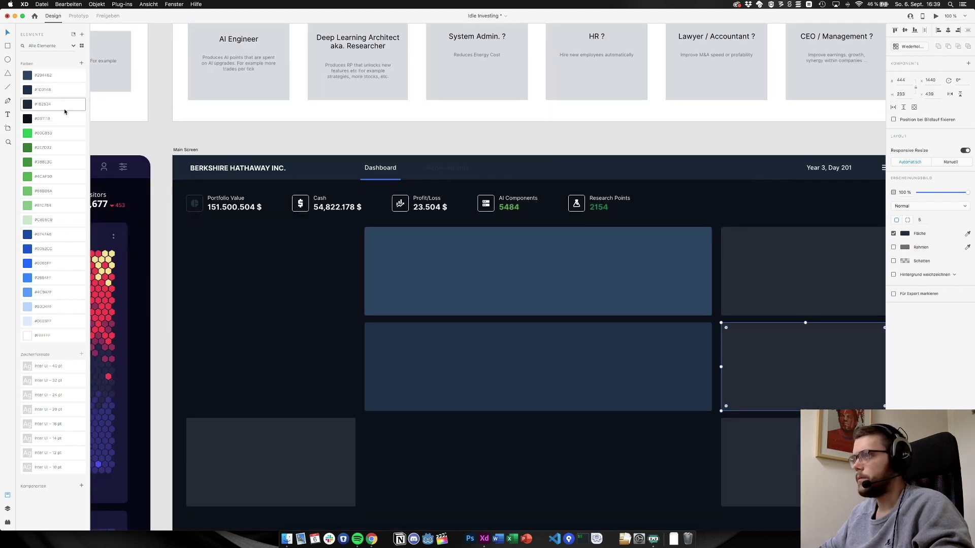
click(285, 287)
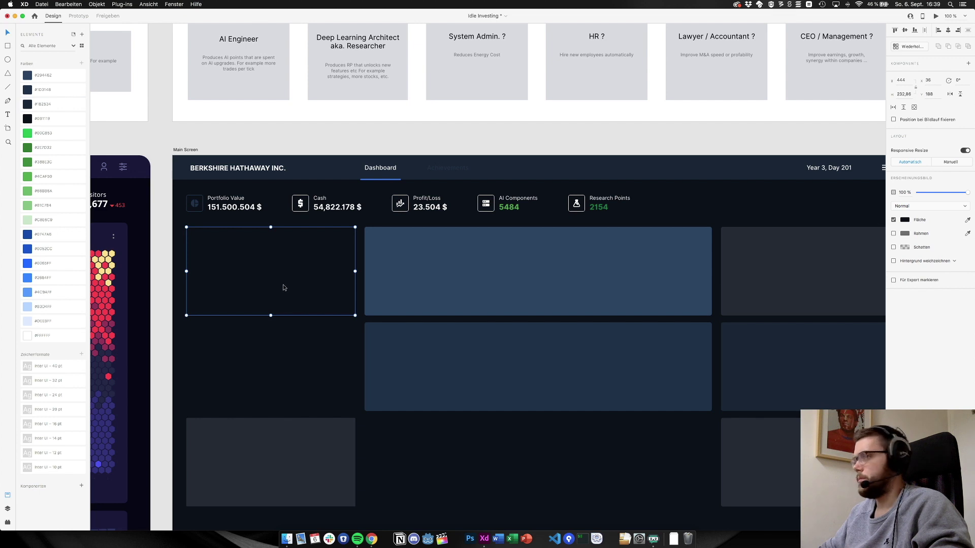
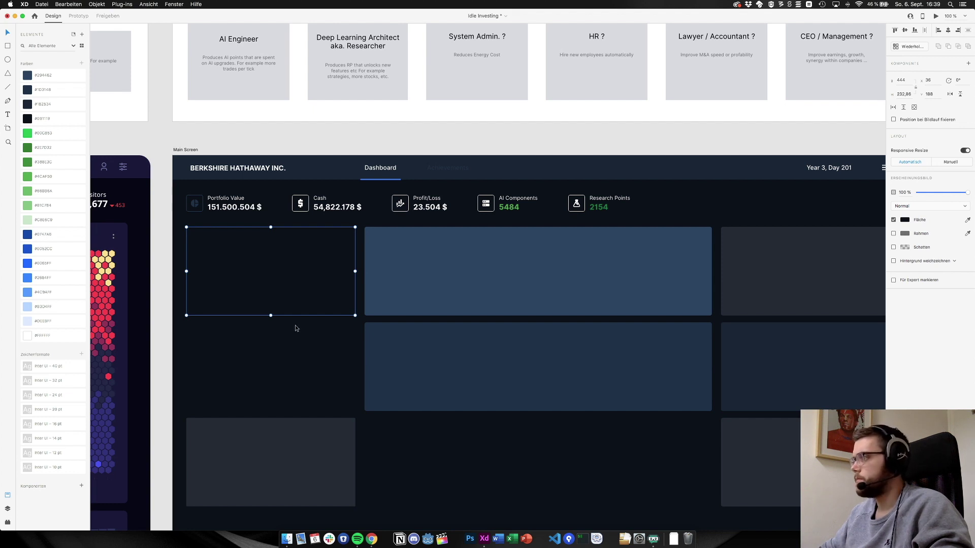
Try moving the upper wide card down over the wide card below it, and undo the move
key(Delete)
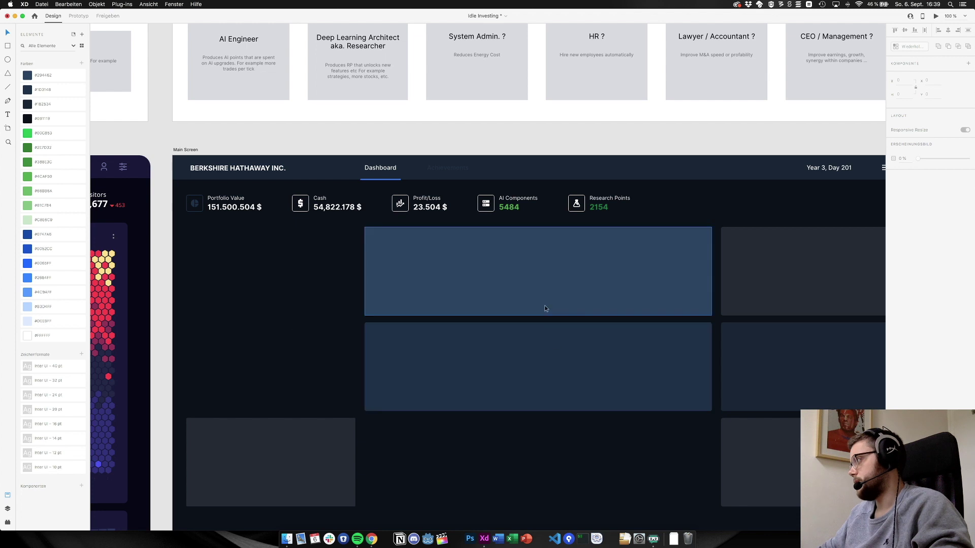
drag(545, 304, 552, 382)
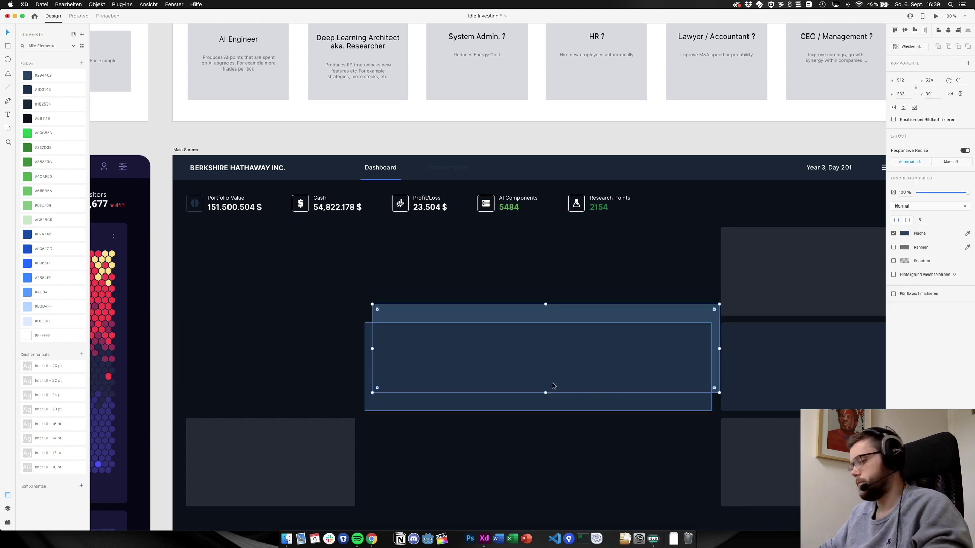
key(super+z)
click(324, 333)
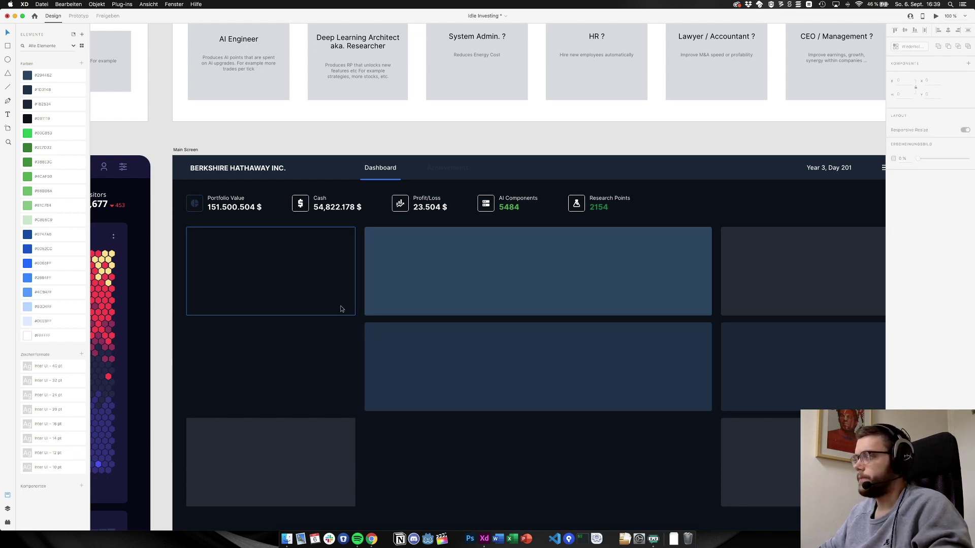
click(442, 345)
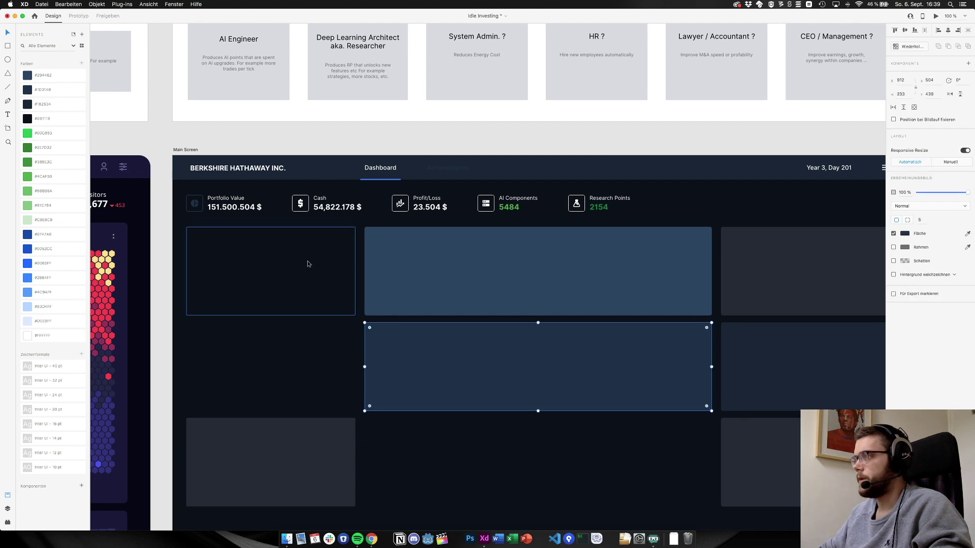
Try a brighter blue fill of HSB 212, 62, 50 on the Portfolio Value pie chart icon
click(194, 206)
key(super+v)
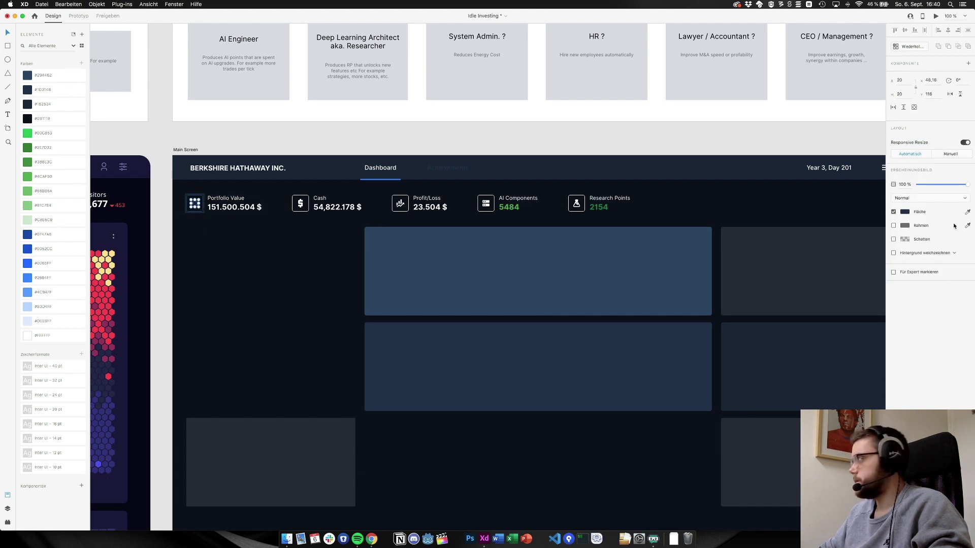
click(904, 212)
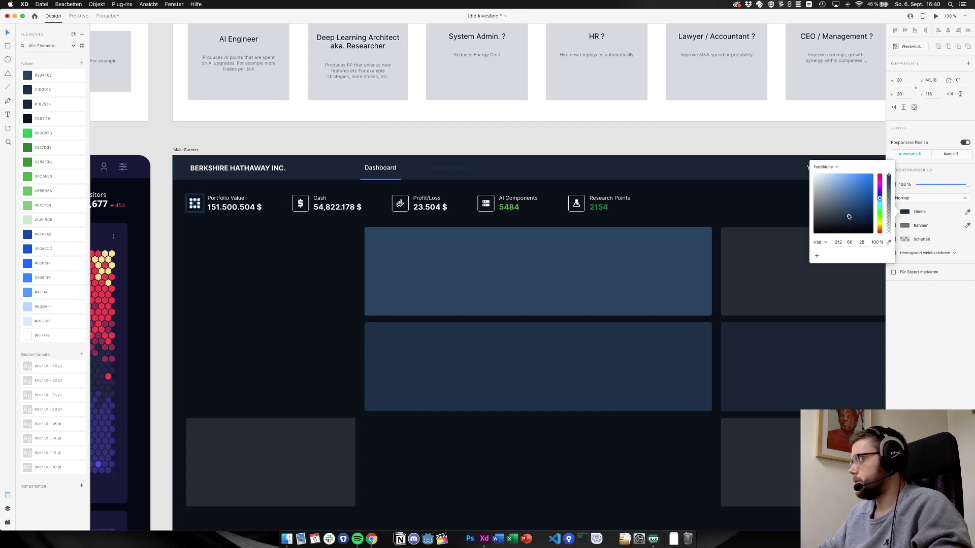
mouse_move(848, 216)
mouse_down()
mouse_move(848, 206)
mouse_move(827, 205)
mouse_move(847, 209)
mouse_up()
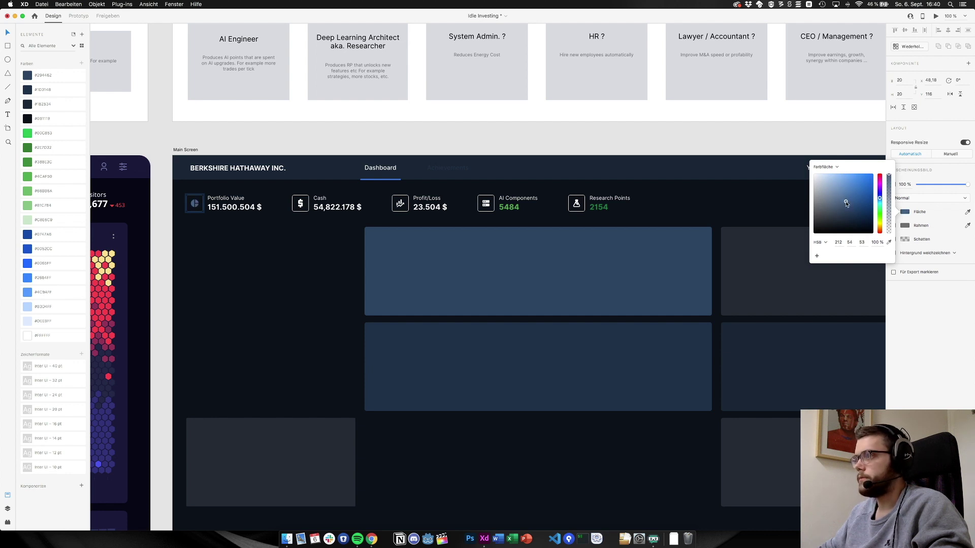
drag(846, 204, 854, 205)
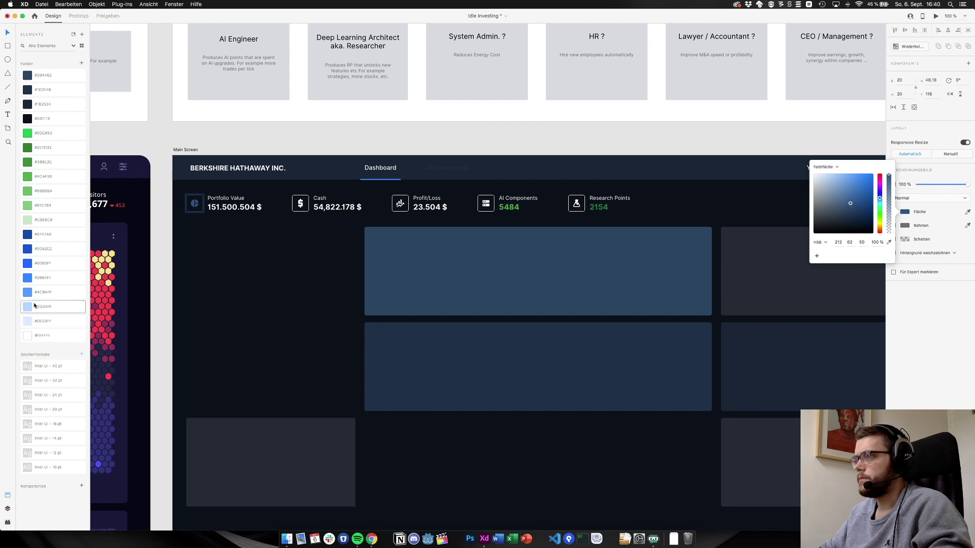
Fill the Portfolio Value pie chart icon with a bright blue swatch from the document's assets
click(37, 281)
click(43, 263)
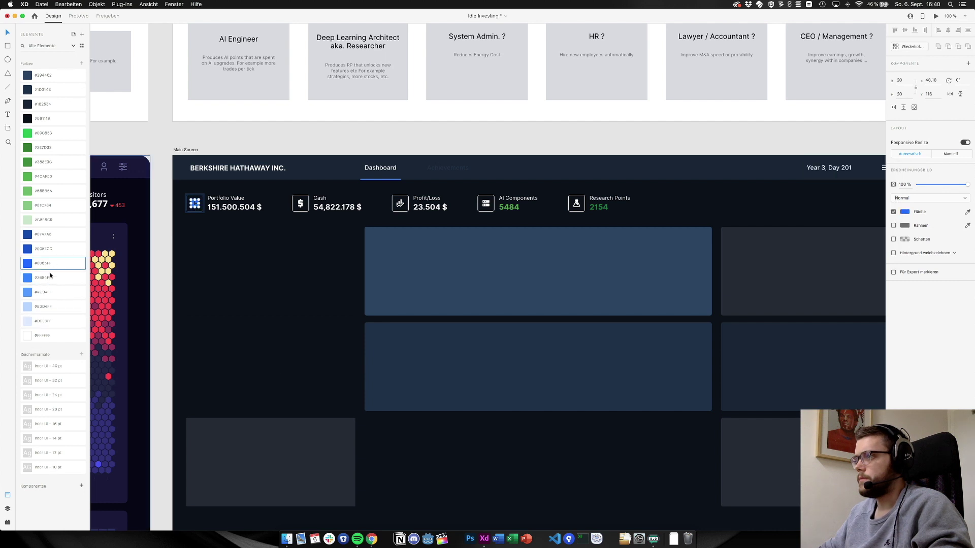
click(301, 235)
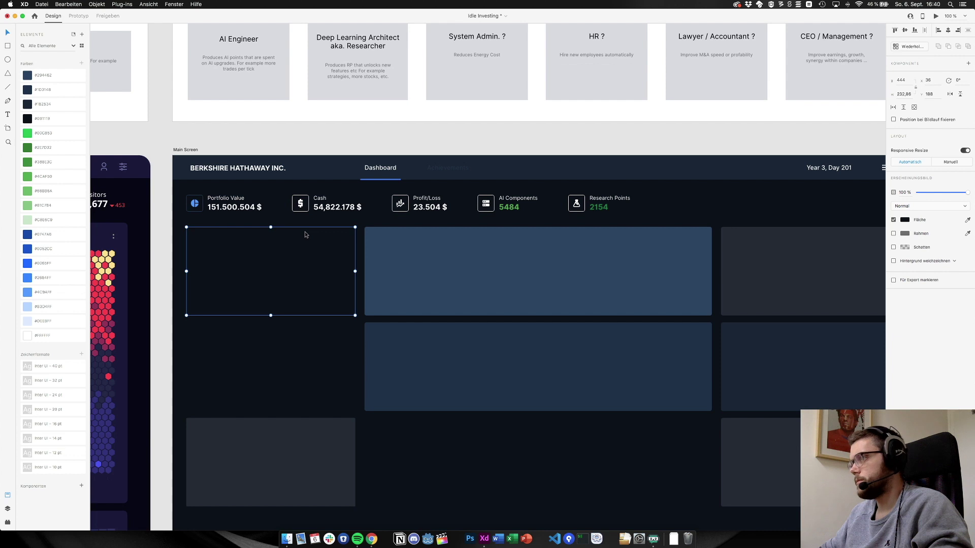
Try the dark blue and white swatches on the underline of the Dashboard tab
click(361, 180)
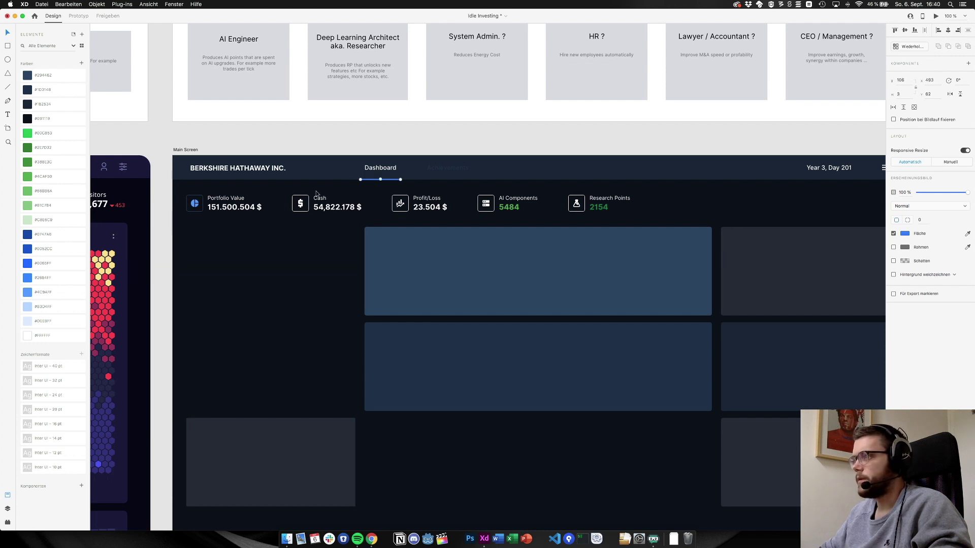
click(61, 279)
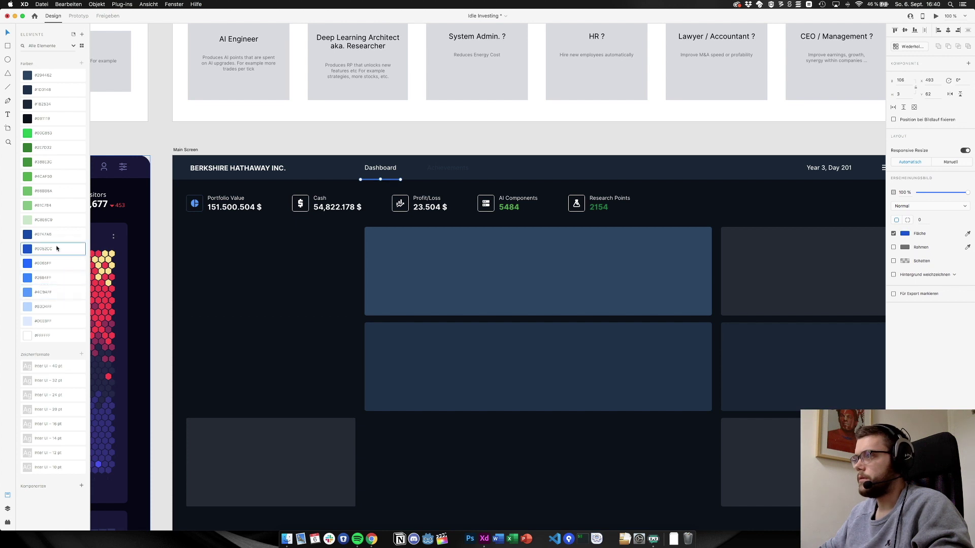
click(53, 333)
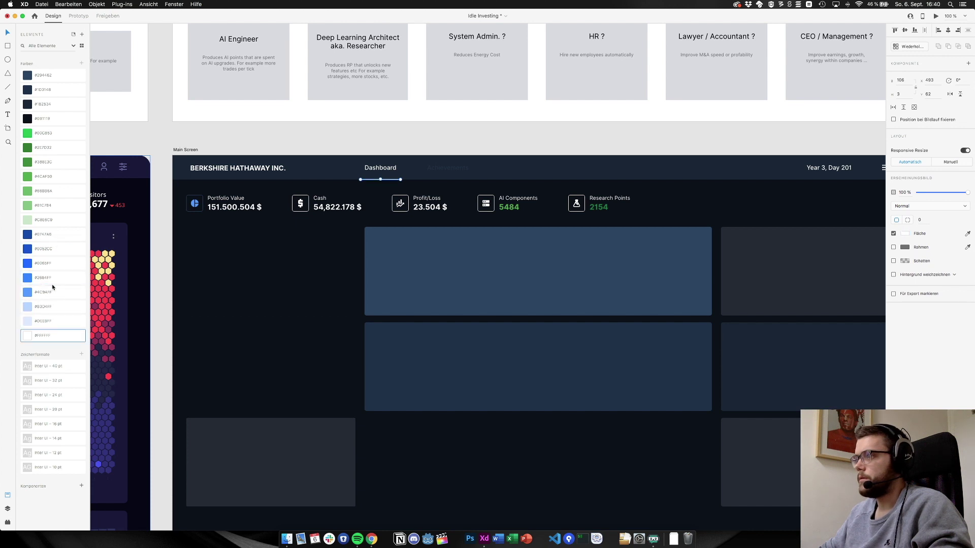
click(314, 265)
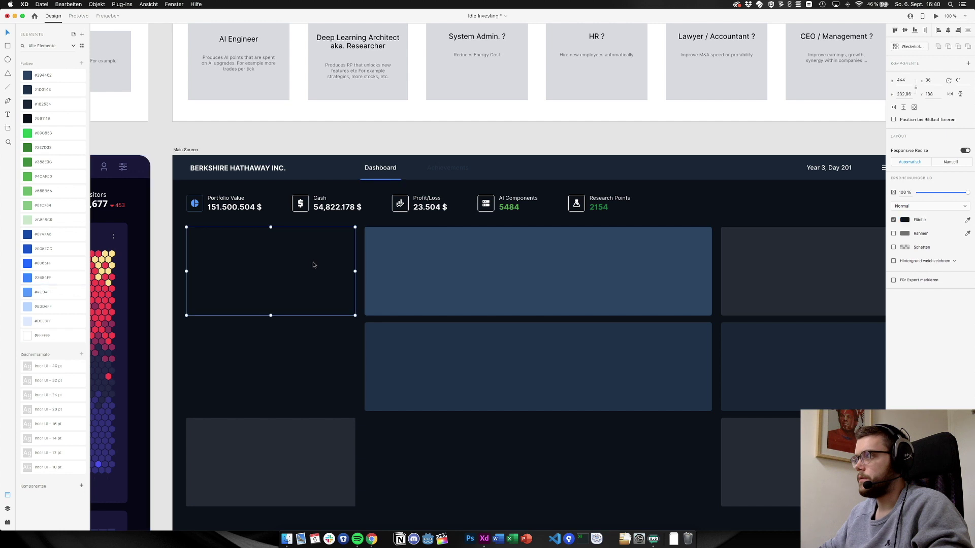
Recolour the underline of the Dashboard tab, comparing blue swatches and applying the bright blue one below the most saturated blue
click(392, 180)
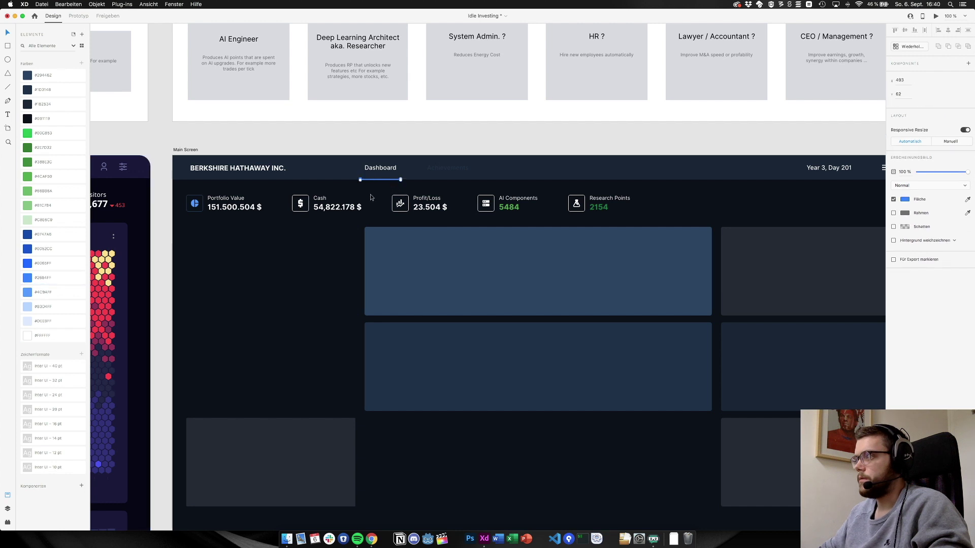
click(339, 268)
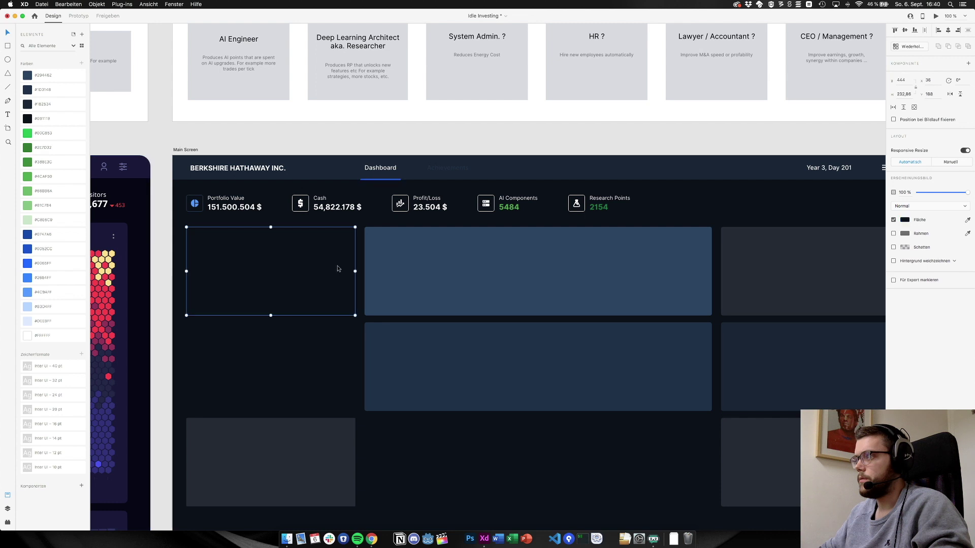
click(381, 180)
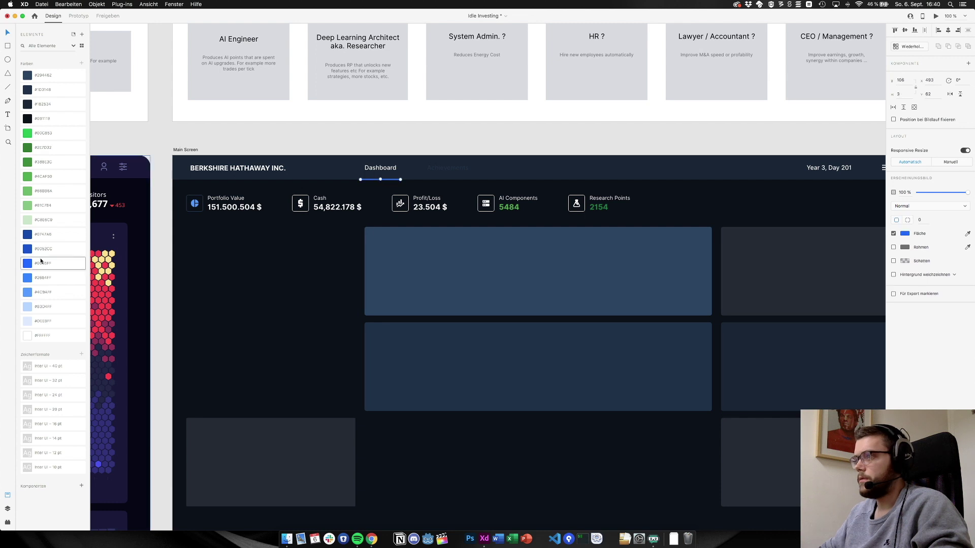
click(42, 282)
click(387, 184)
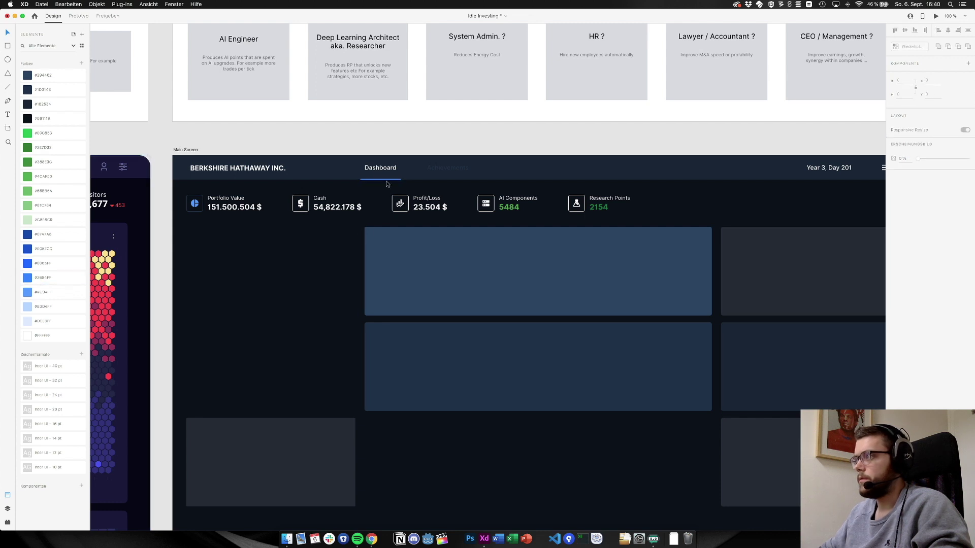
Fill the Portfolio Value pie chart icon with the same bright blue swatch as the Dashboard underline
double_click(193, 204)
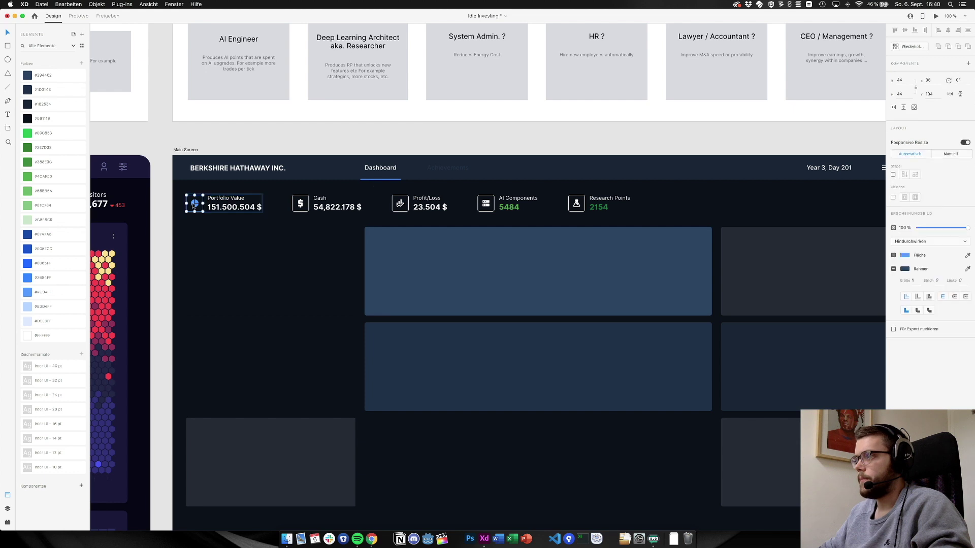
key(super+v)
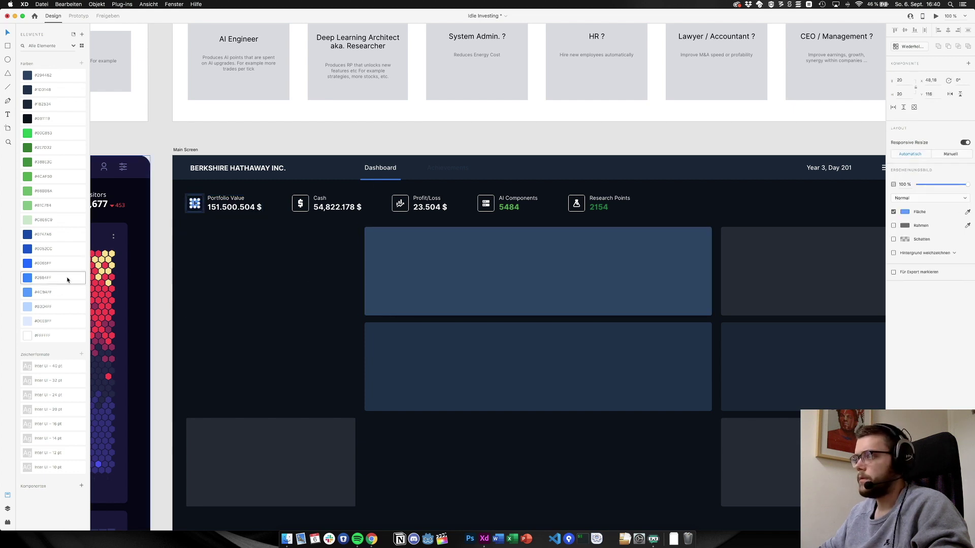
key(super+z)
click(263, 261)
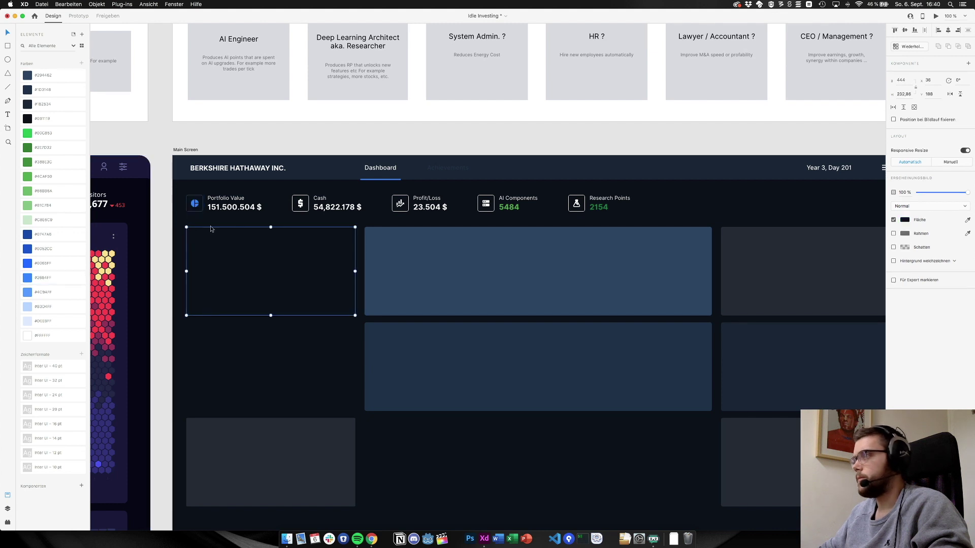
Try the darkest royal blue document swatch as the border colour of the frame around the Portfolio Value icon
click(197, 211)
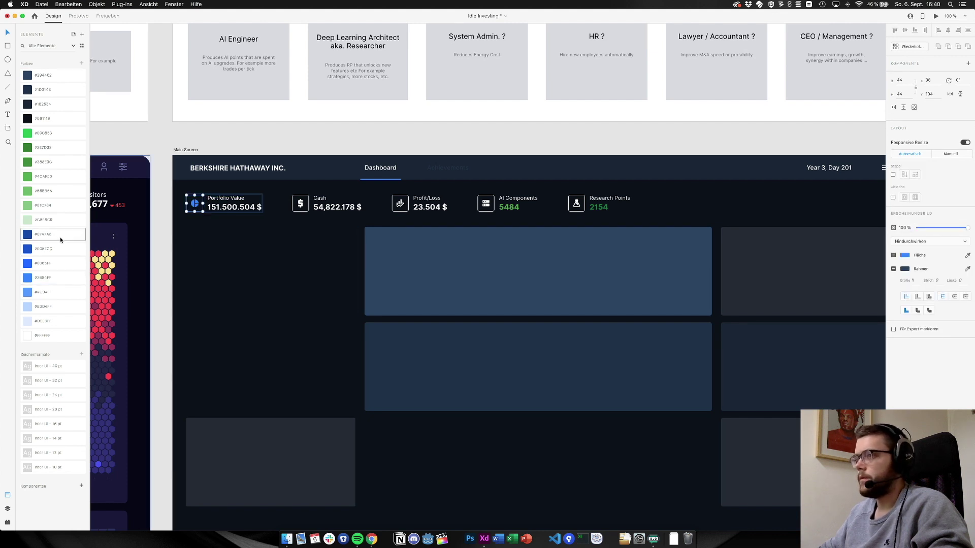
click(326, 265)
key(super+z)
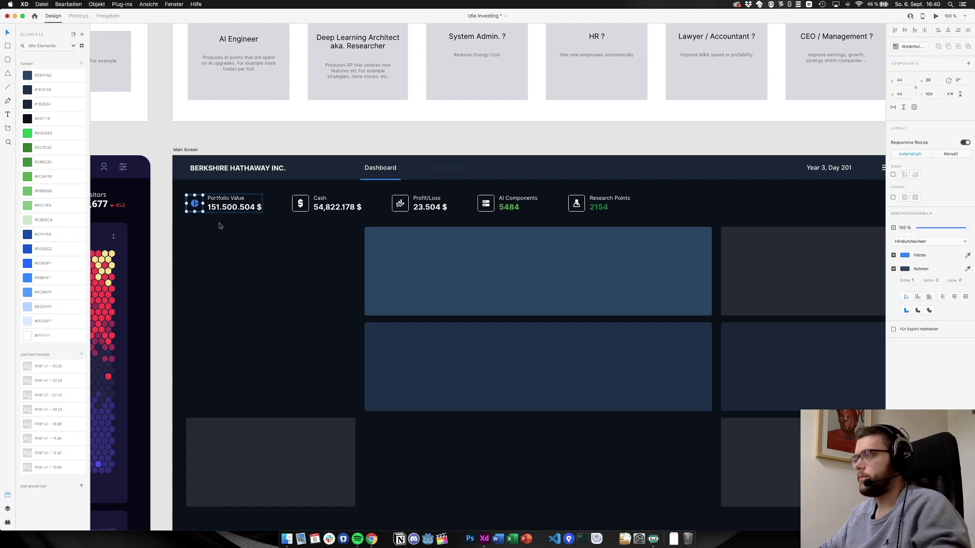
scroll(184, 216, up, 6)
double_click(233, 204)
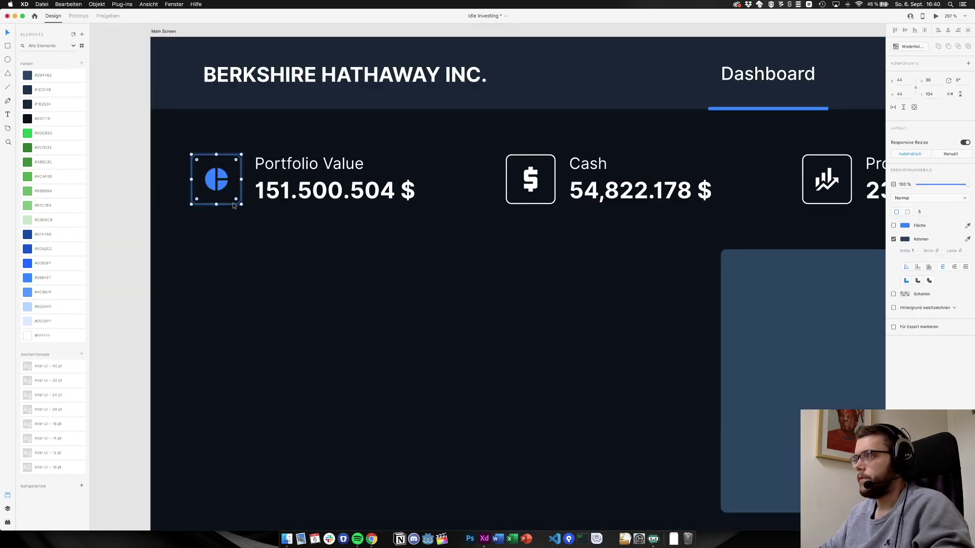
click(55, 234)
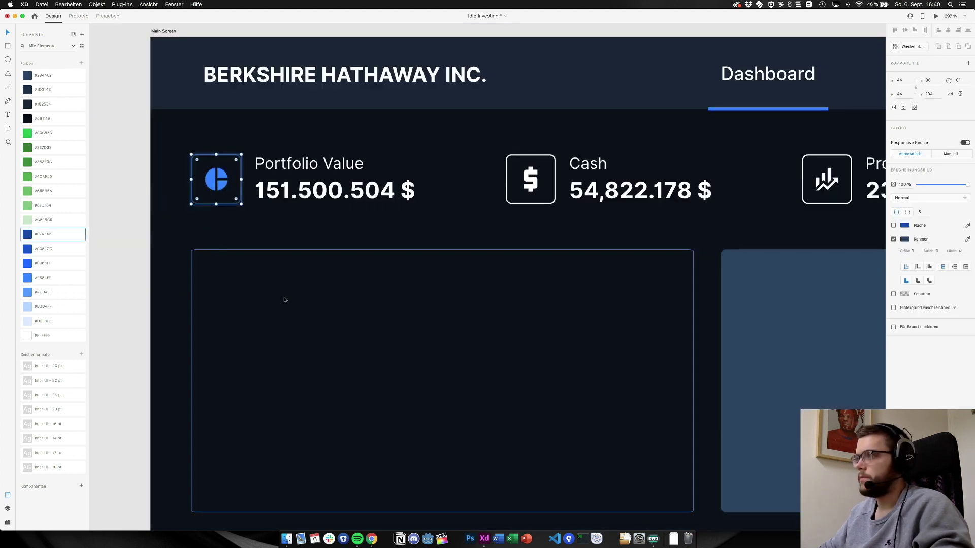
click(968, 240)
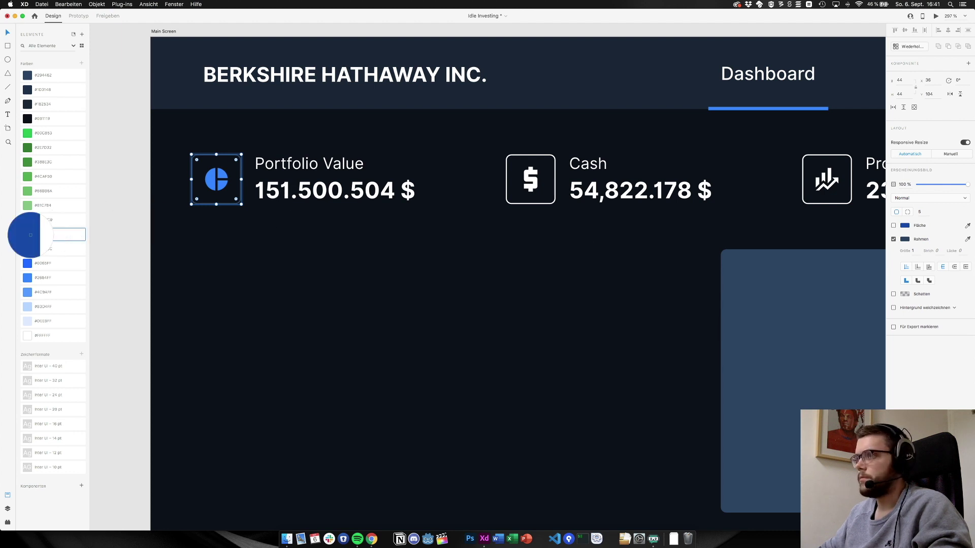
click(105, 253)
key(super+1)
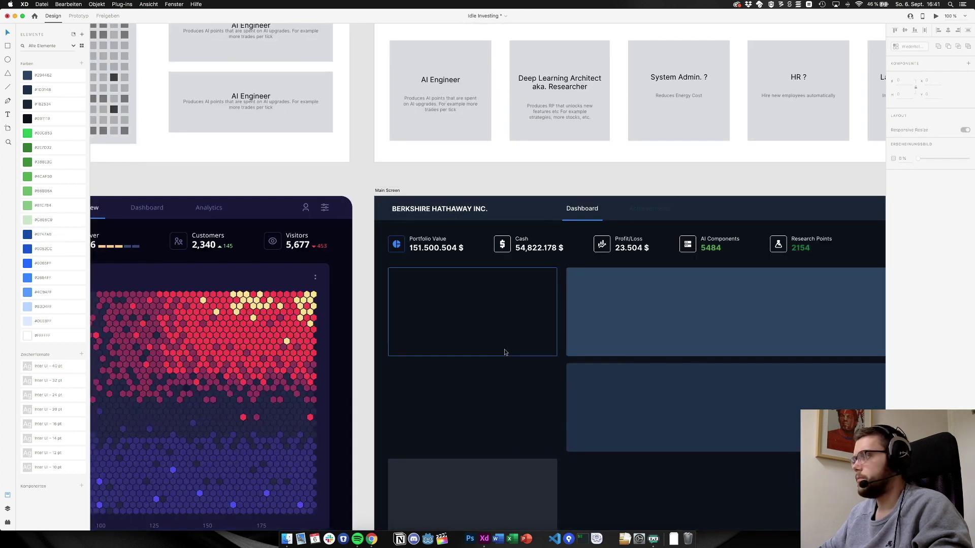
Set the border of the Portfolio Value icon's frame to the slate navy swatch, the first of the document colours
scroll(505, 352, right, 5)
scroll(505, 352, right, 2)
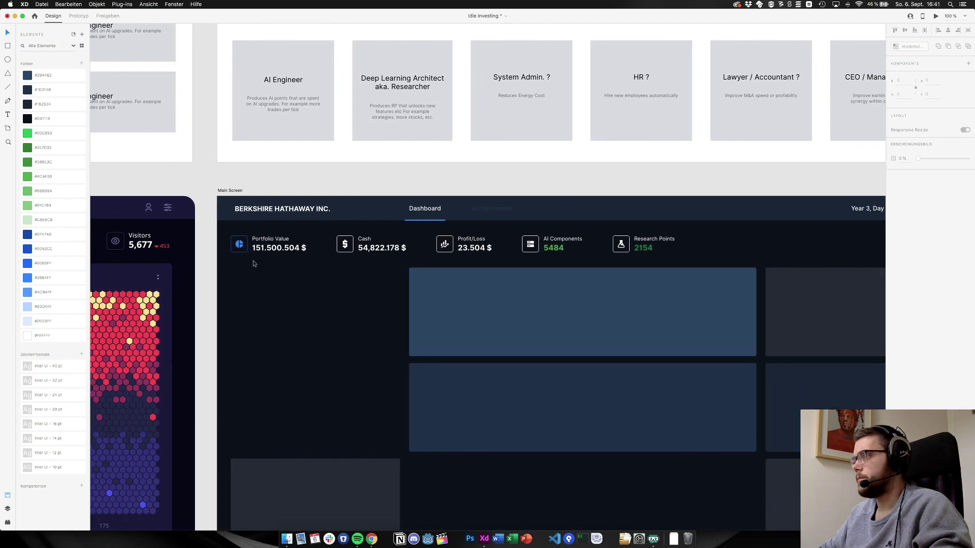
double_click(244, 250)
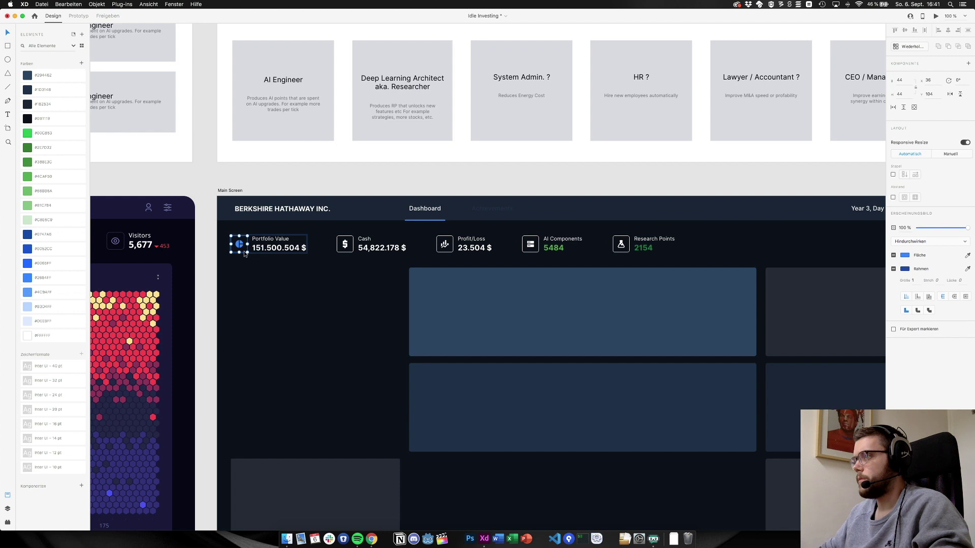
double_click(244, 254)
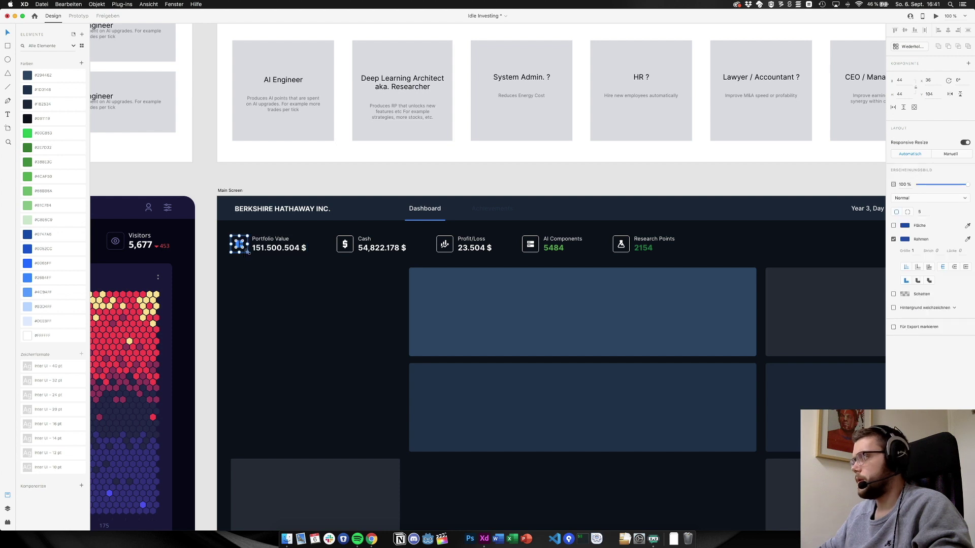
click(244, 254)
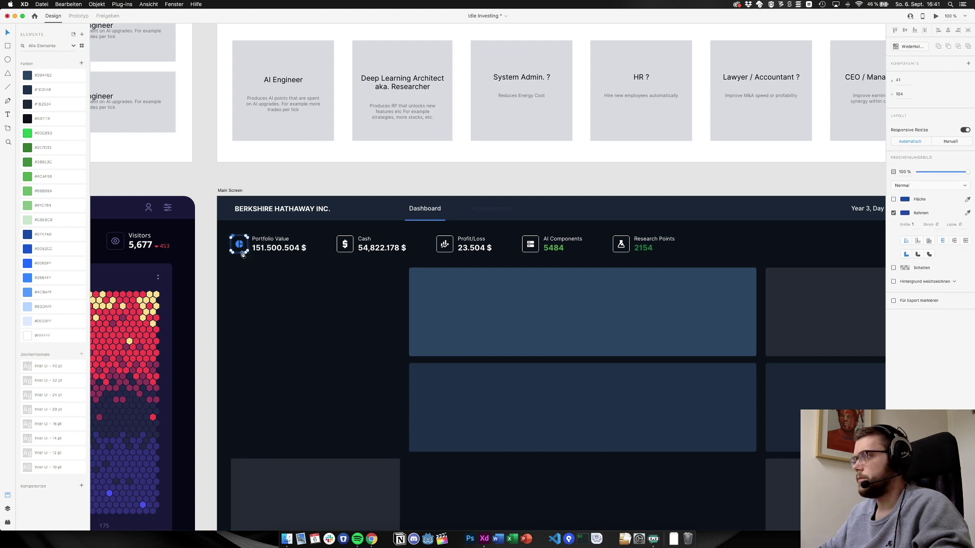
click(967, 213)
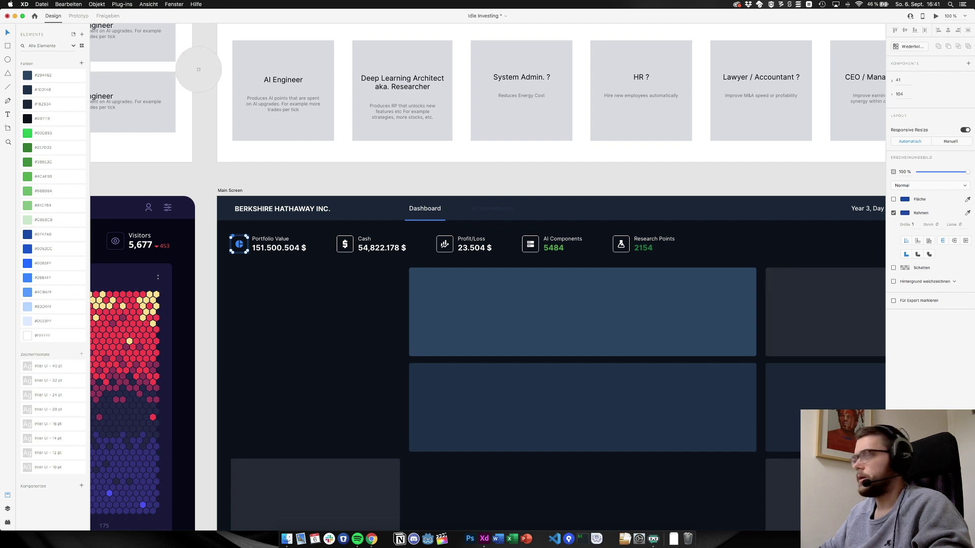
click(26, 76)
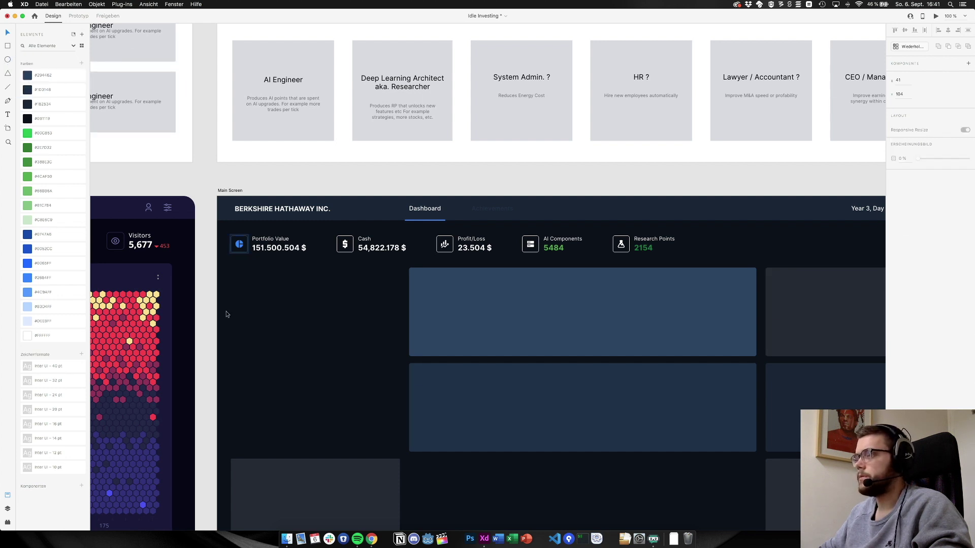
click(320, 325)
click(325, 400)
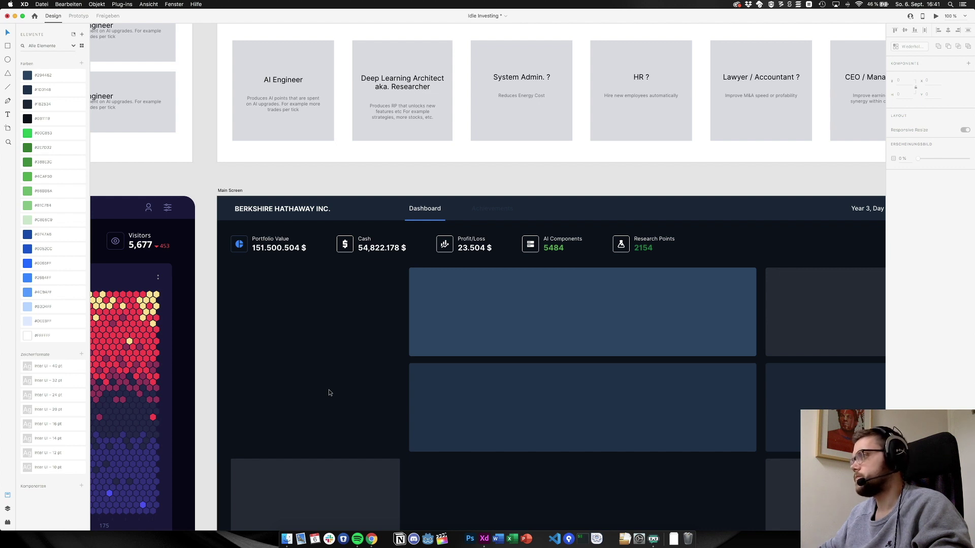
Fill the Cash dollar icon with the bright blue swatch used for the Portfolio Value icon
scroll(328, 390, right, 3)
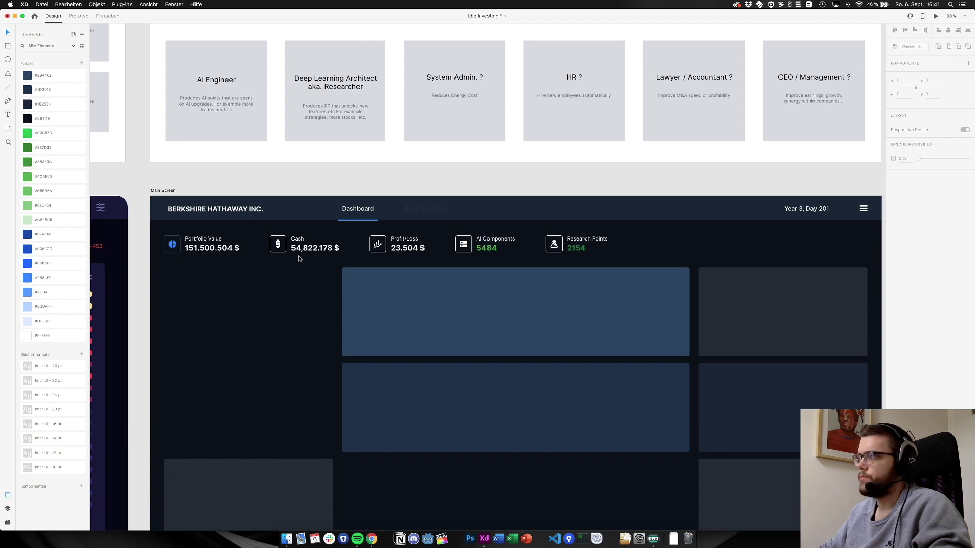
click(278, 244)
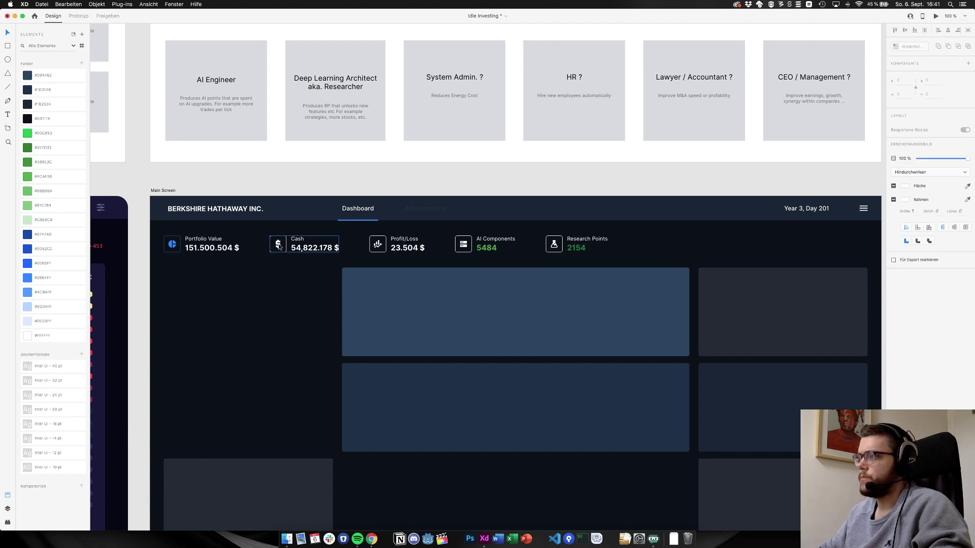
double_click(278, 244)
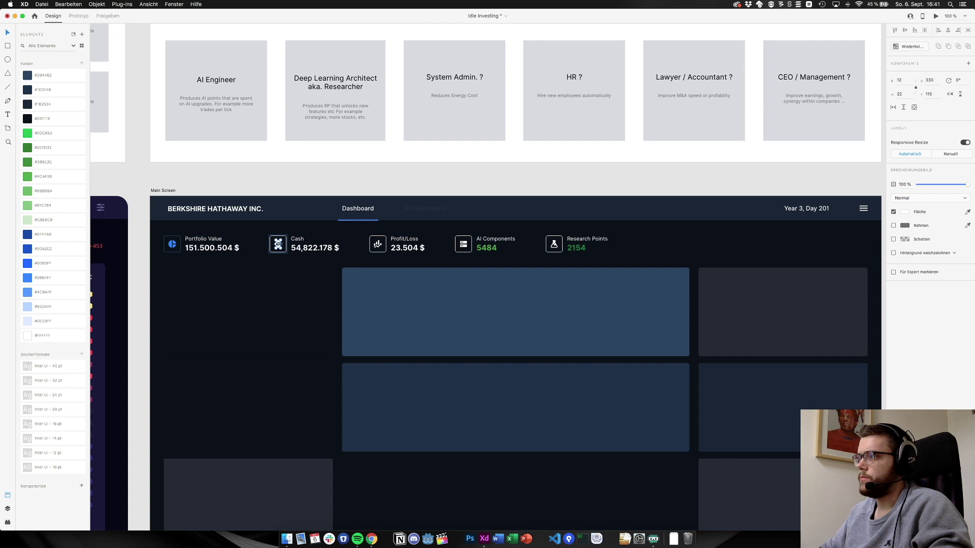
click(61, 278)
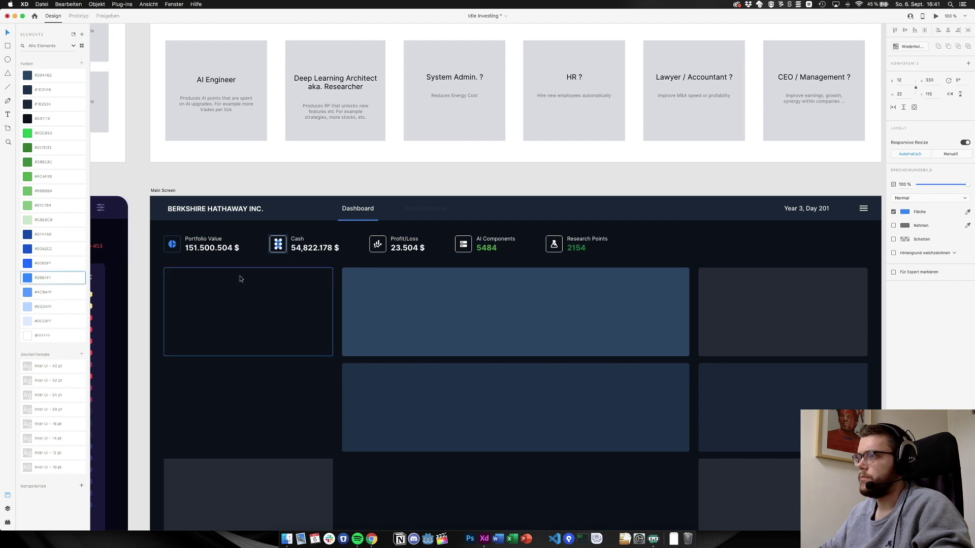
click(241, 279)
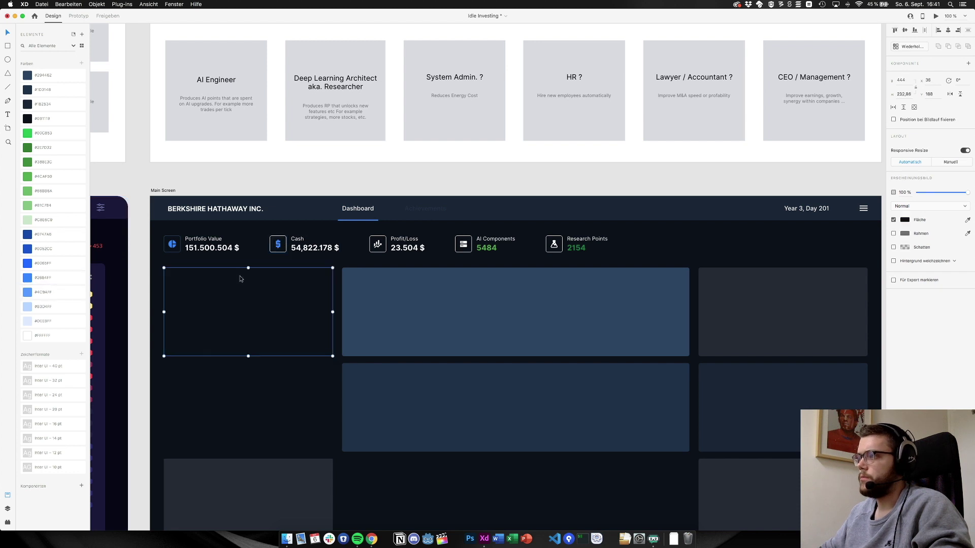
Fill the Profit/Loss chart icon and the AI Components server icon with the same bright blue swatch
click(378, 246)
double_click(378, 245)
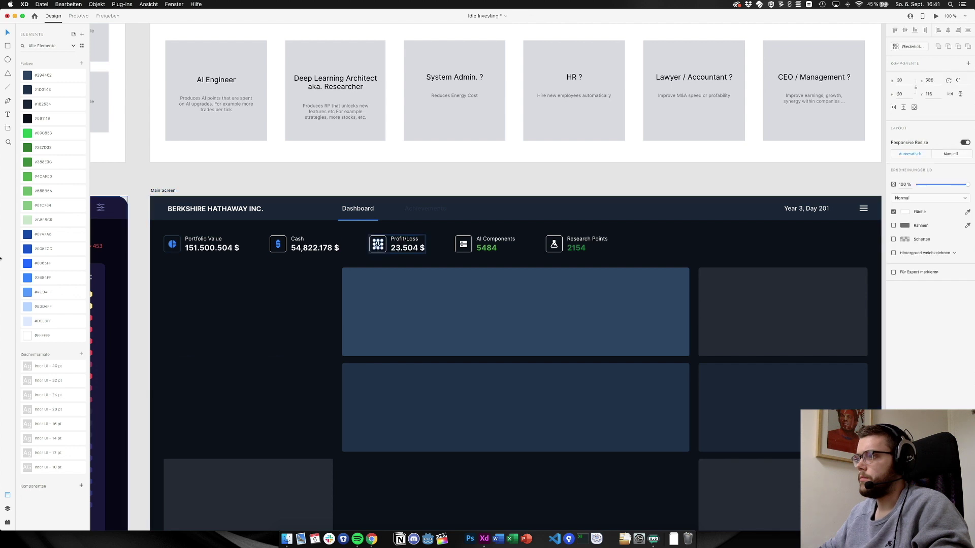
click(61, 277)
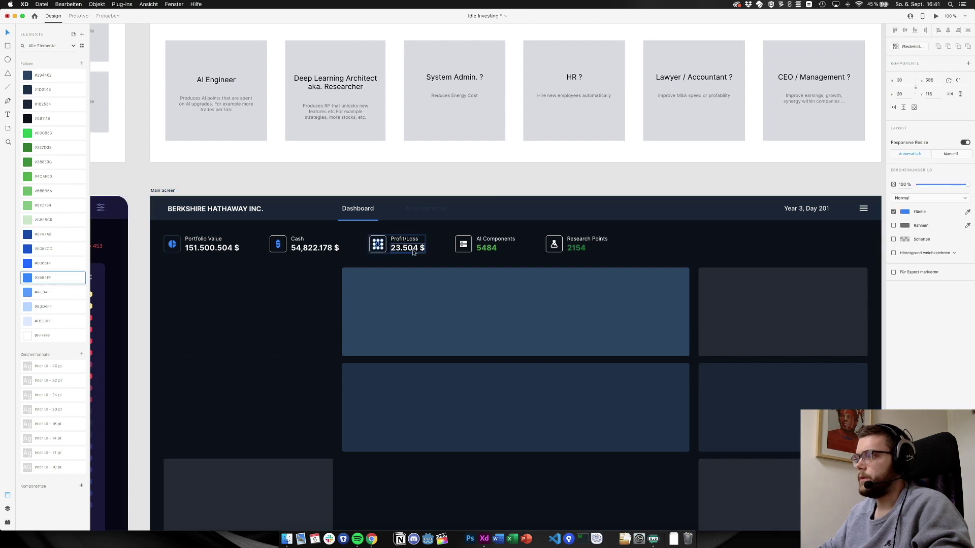
double_click(463, 246)
click(49, 278)
click(347, 277)
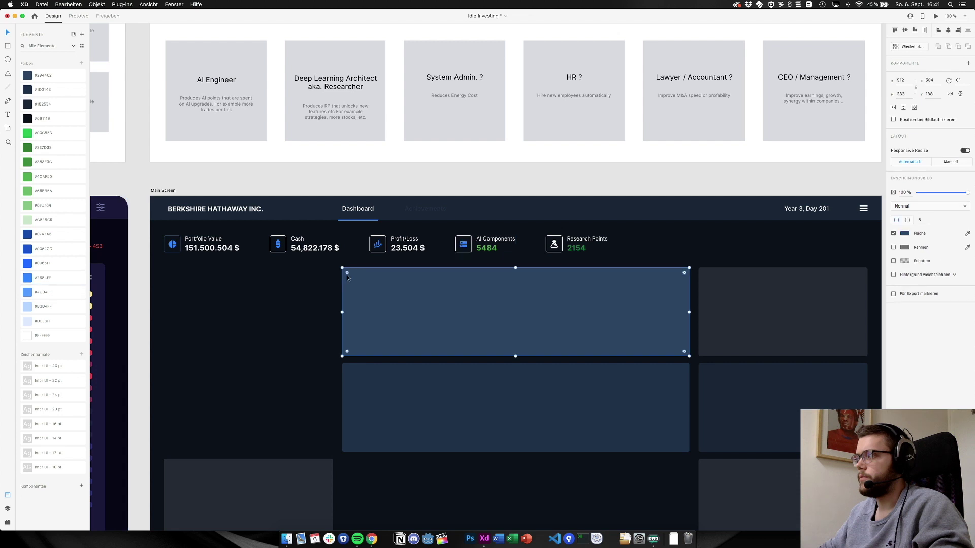
key(Escape)
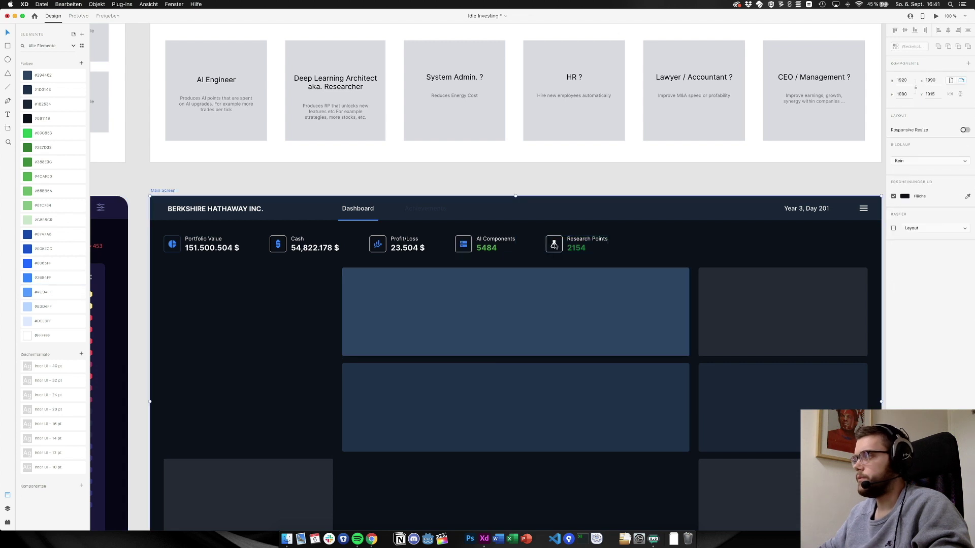
Fill the Research Points flask icon with the same bright blue swatch
double_click(554, 246)
click(27, 278)
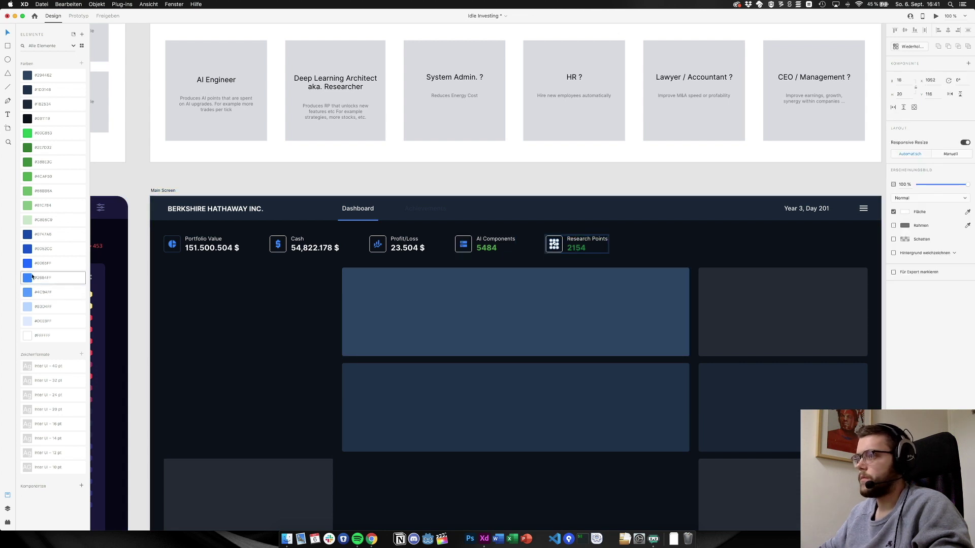
click(140, 284)
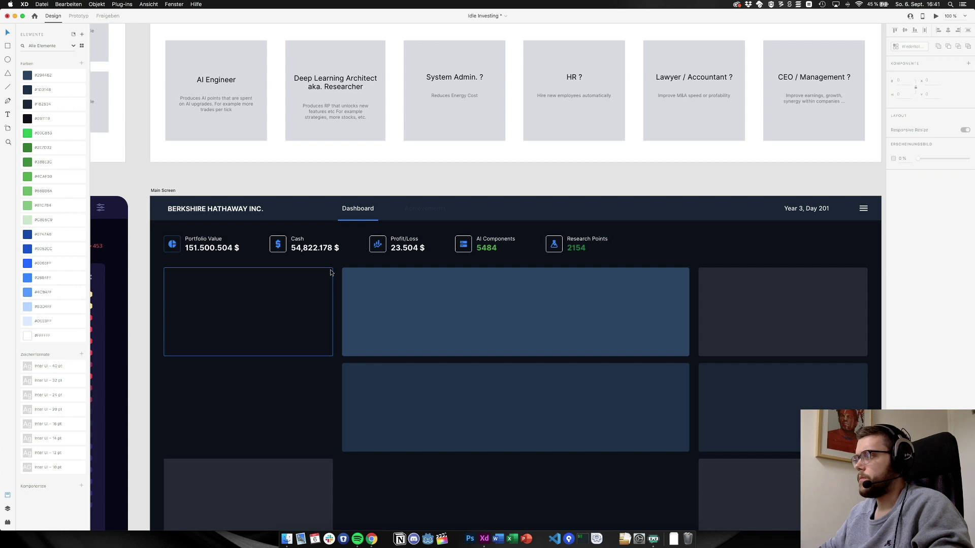
Recolour the white border of the Cash icon's frame with a dark navy swatch sampled from the document colours
double_click(282, 253)
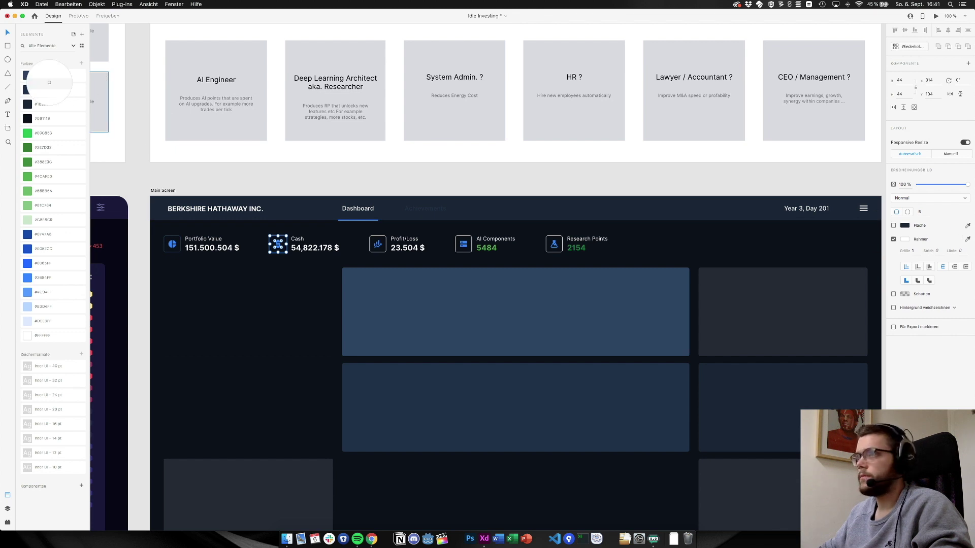
shift+click(27, 89)
click(194, 298)
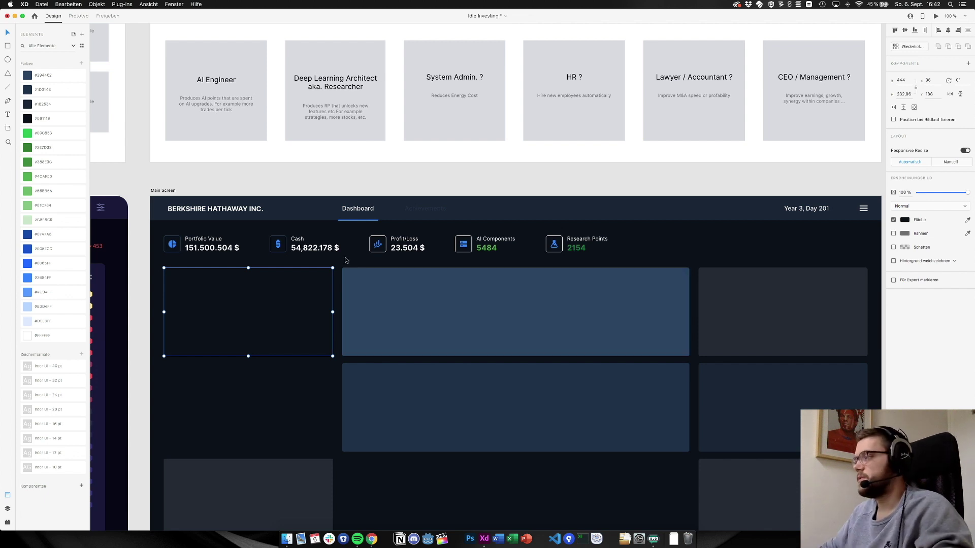
Recolour the white border of the Profit/Loss icon's frame with the navy swatch sampled from the document colours
click(374, 252)
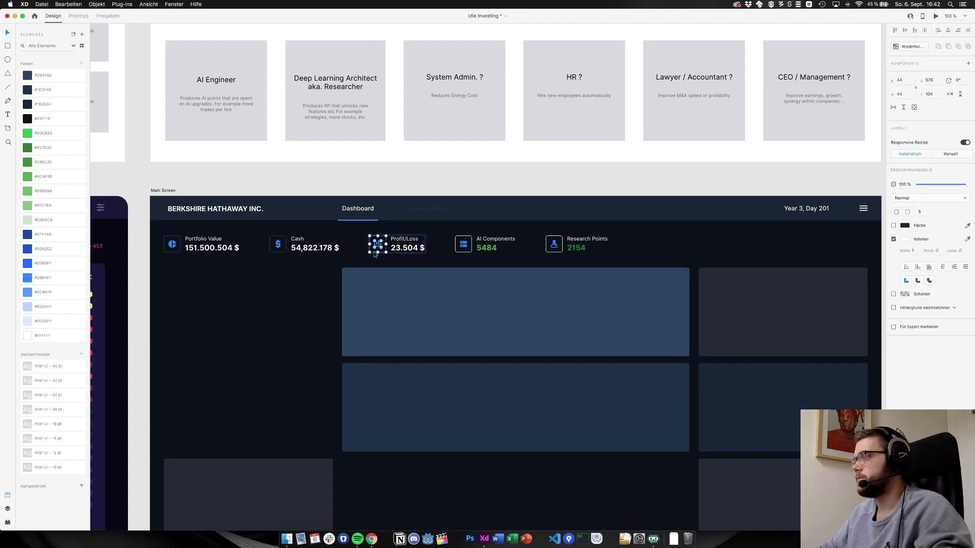
click(513, 298)
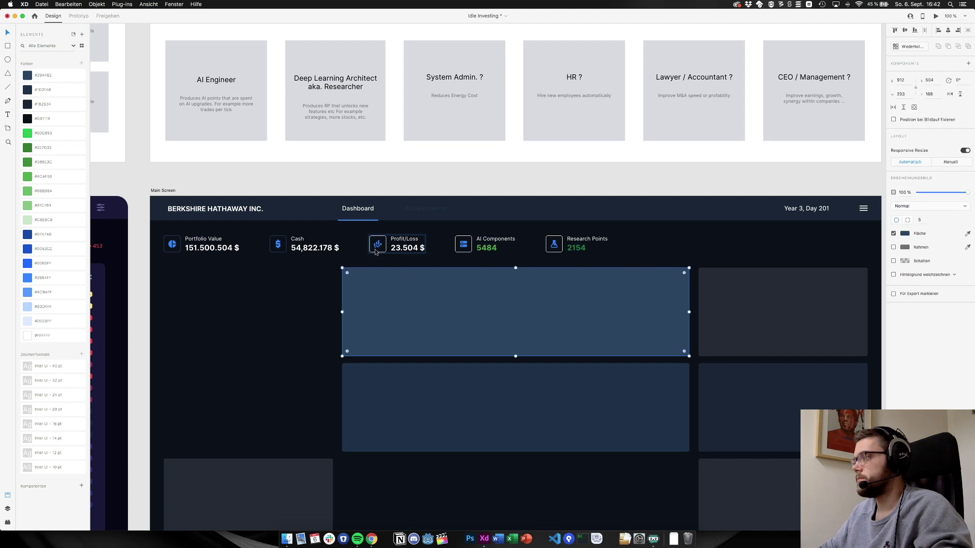
click(376, 253)
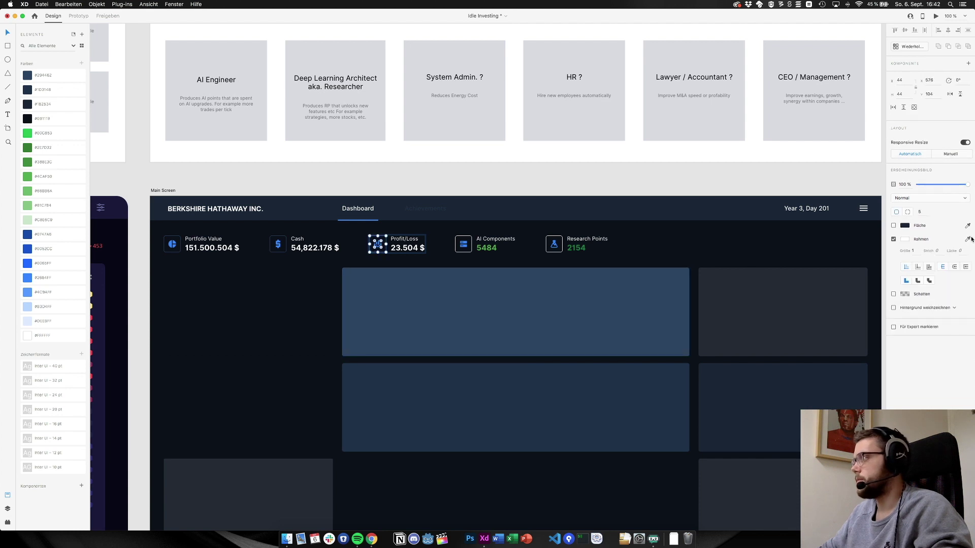
shift+click(27, 75)
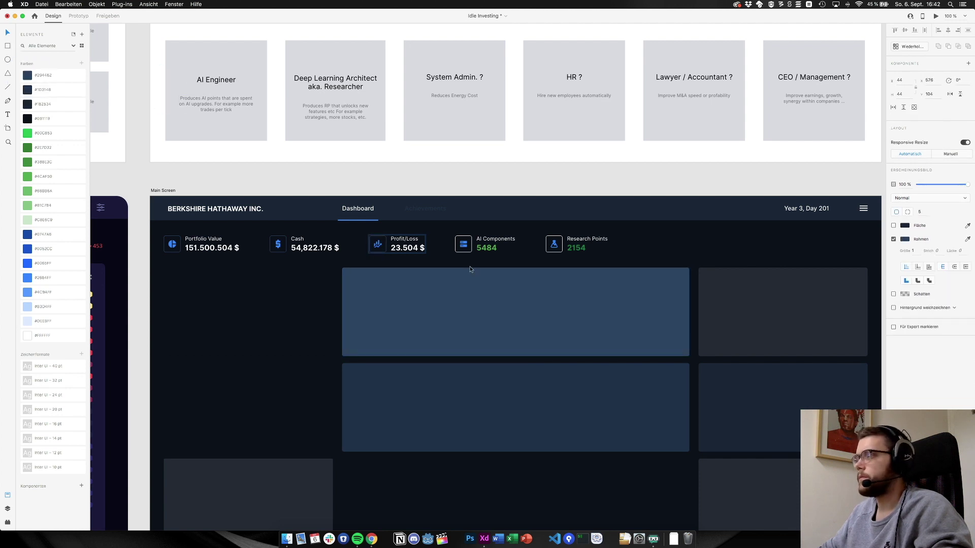
Recolour the white frame borders of the AI Components and Research Points icons with navy swatches from the document colours
click(461, 252)
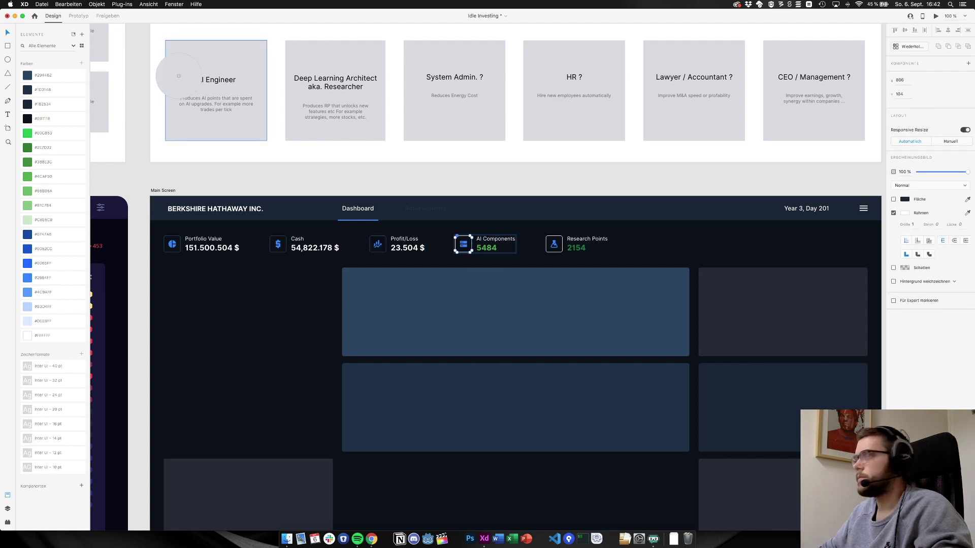
shift+click(28, 89)
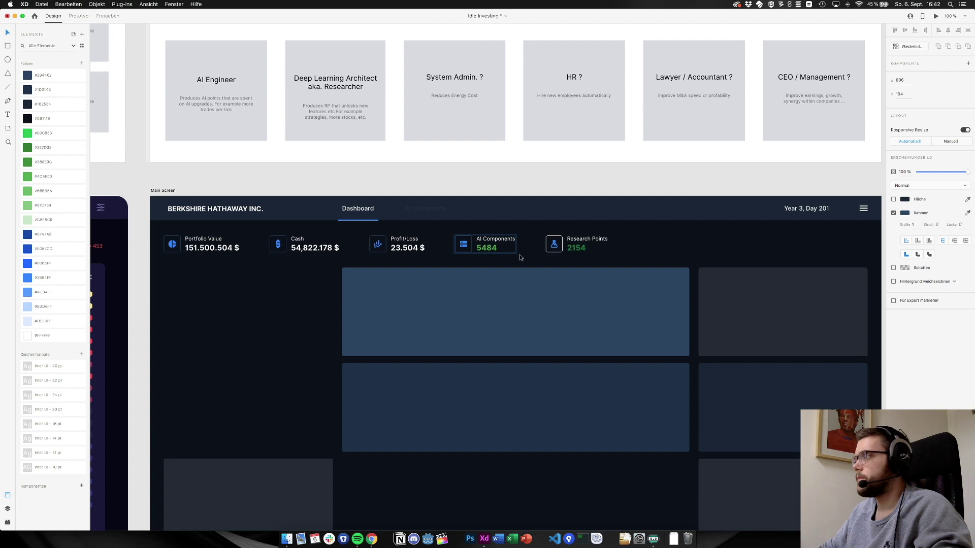
click(554, 251)
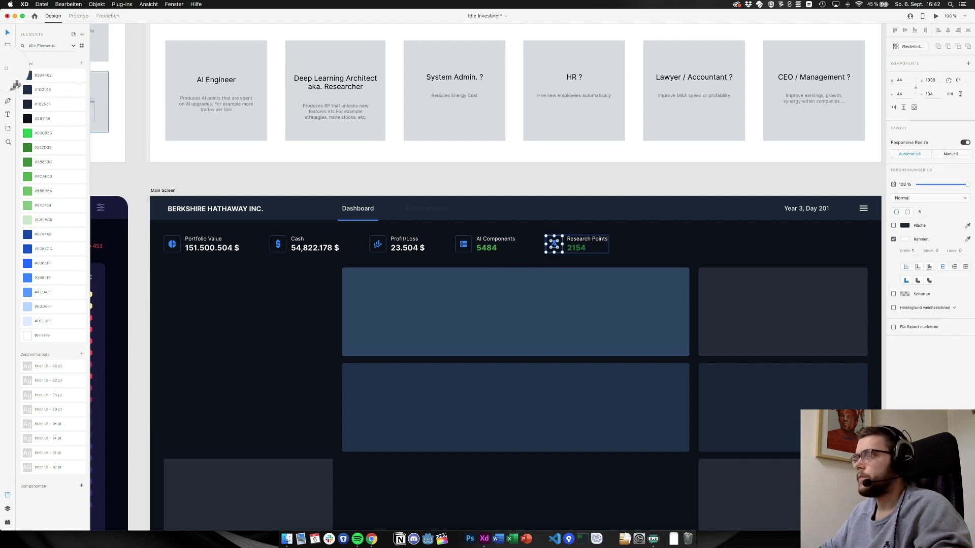
shift+click(27, 76)
click(283, 330)
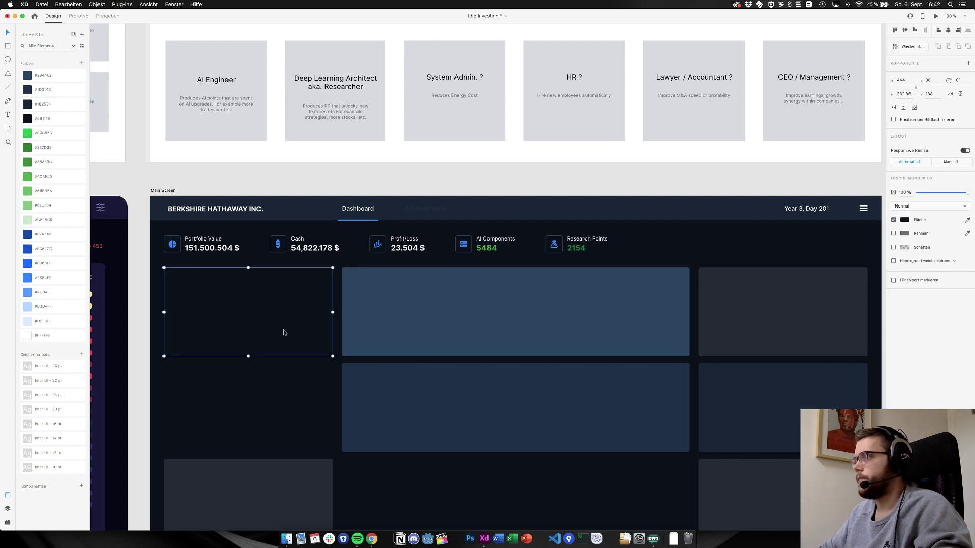
Change the green AI Components and Research Points values to the white document colour
scroll(283, 333, down, 3)
click(283, 333)
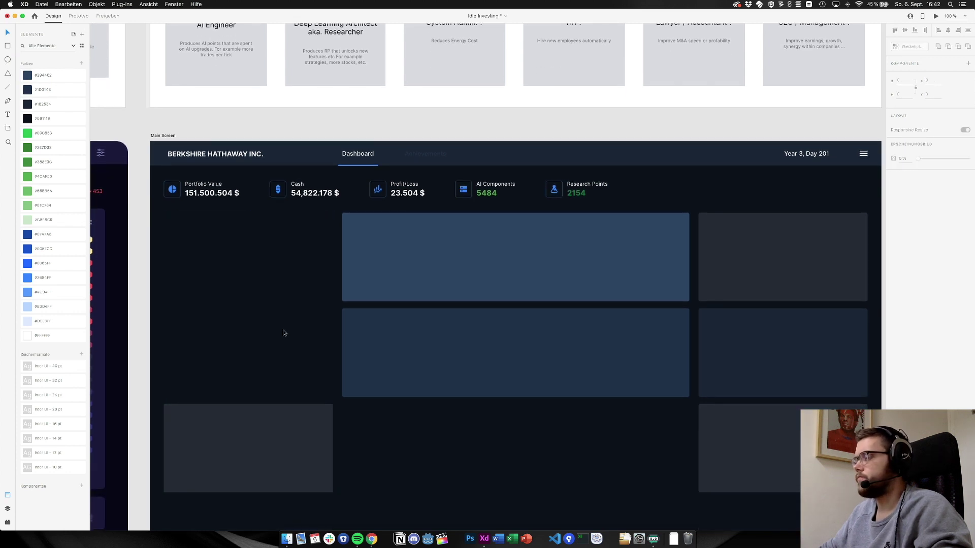
click(488, 196)
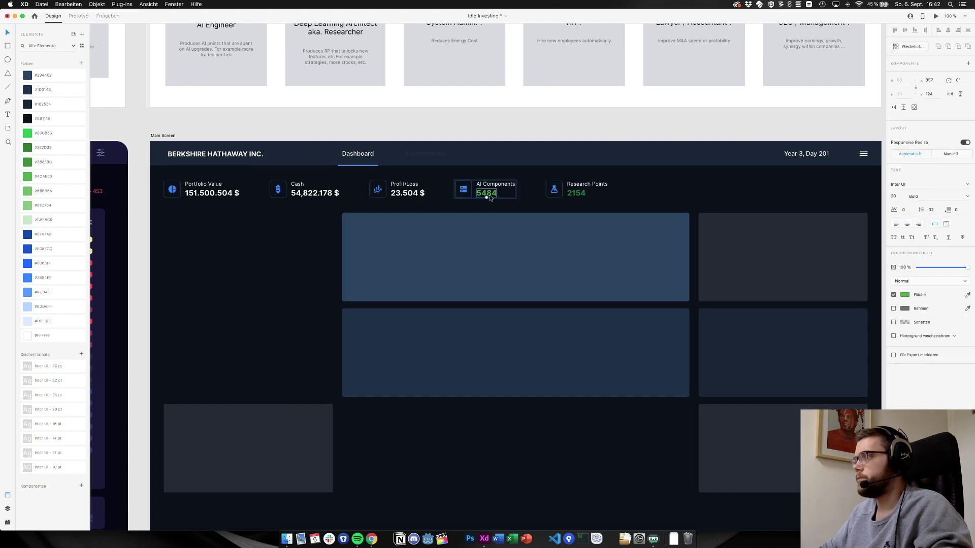
click(58, 338)
click(580, 193)
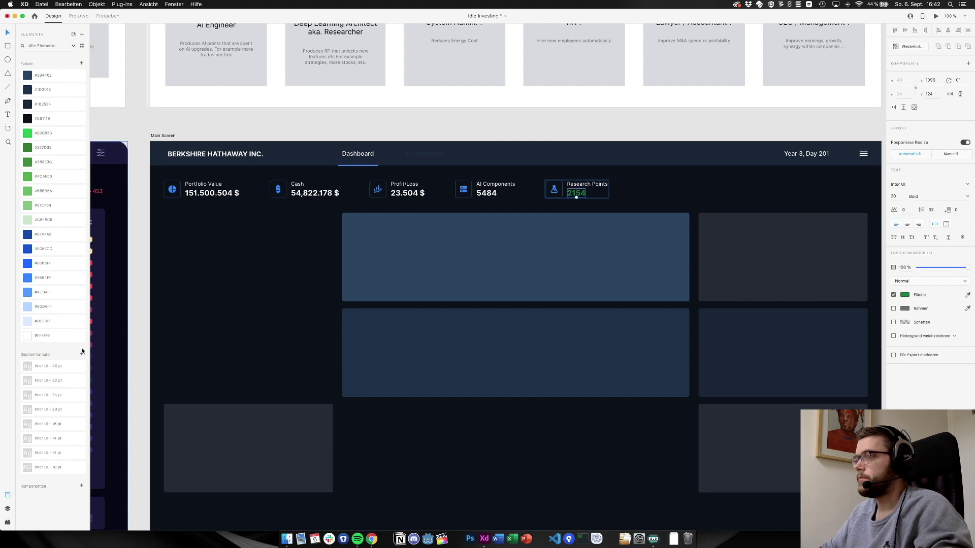
click(54, 337)
click(269, 299)
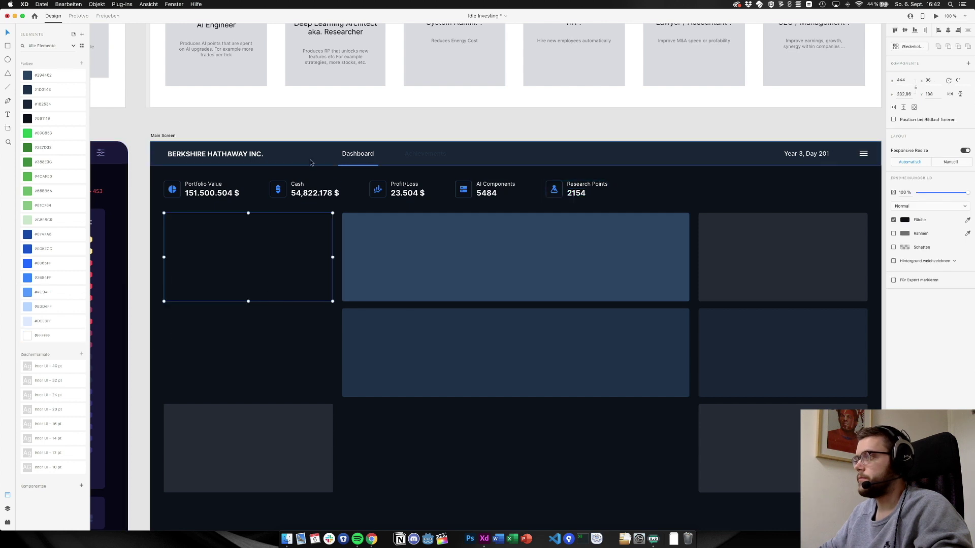
click(269, 125)
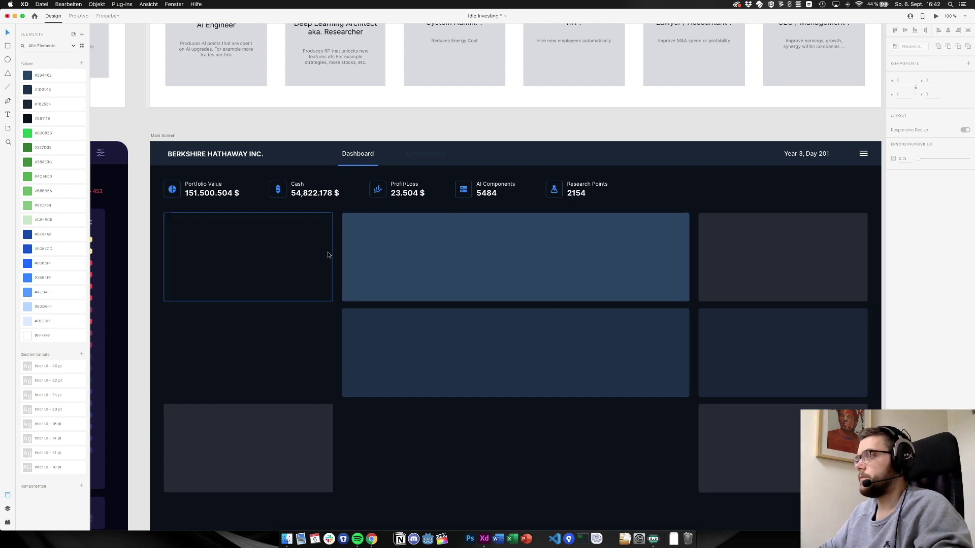
Enable the fill of the Portfolio Value icon's frame and switch it to a linear gradient
scroll(325, 254, up, 3)
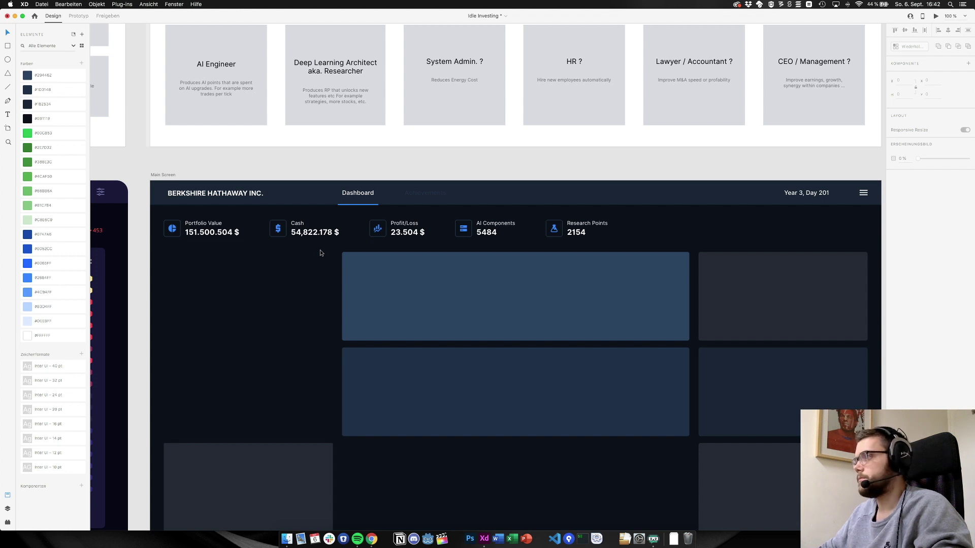
scroll(320, 252, left, 5)
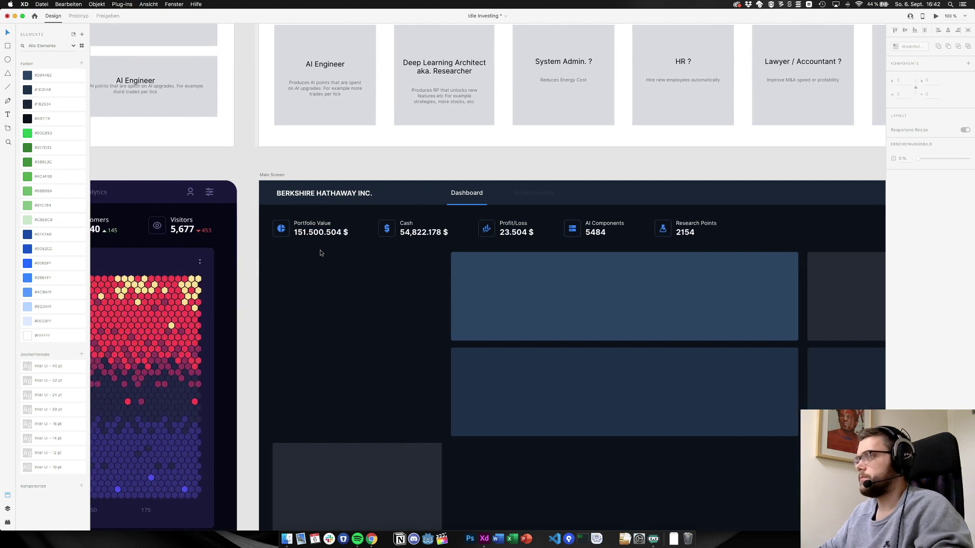
scroll(320, 250, right, 4)
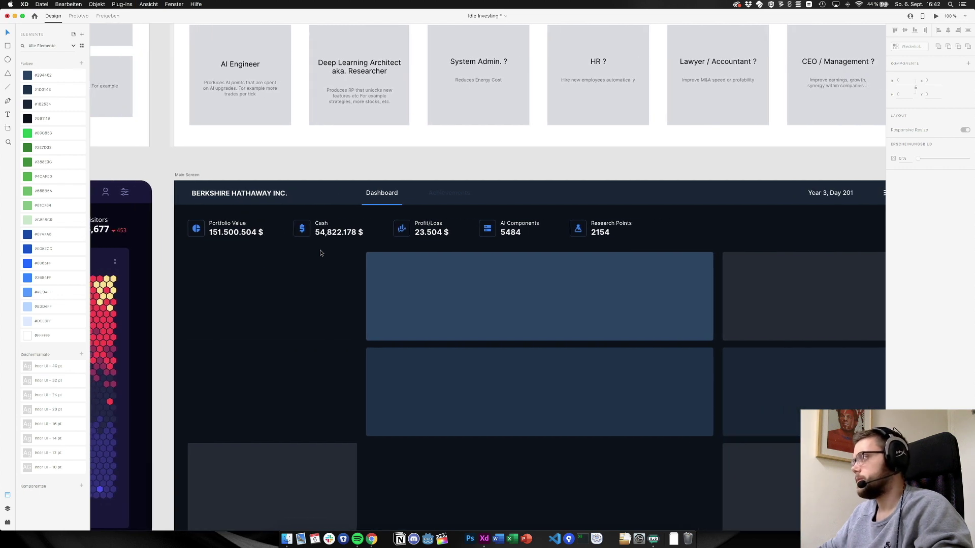
scroll(213, 239, up, 10)
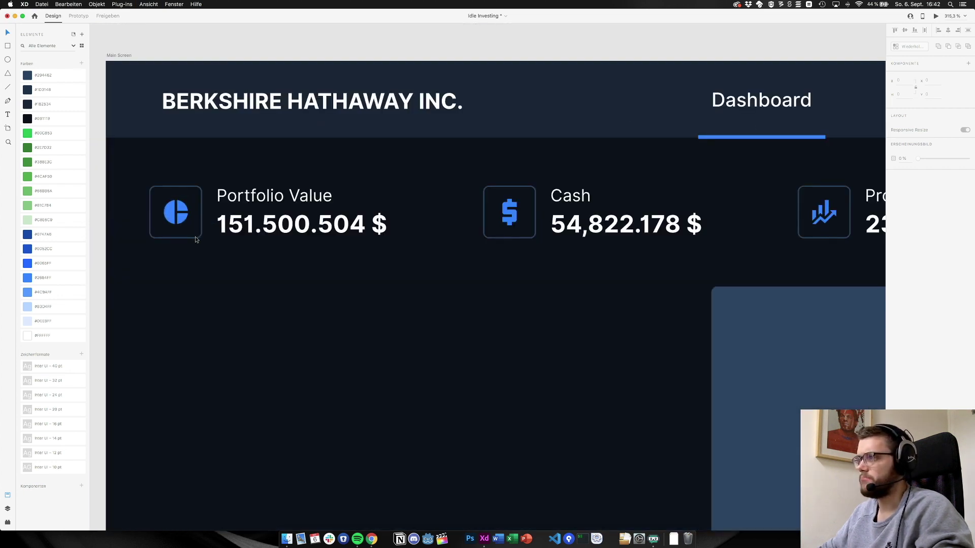
double_click(182, 238)
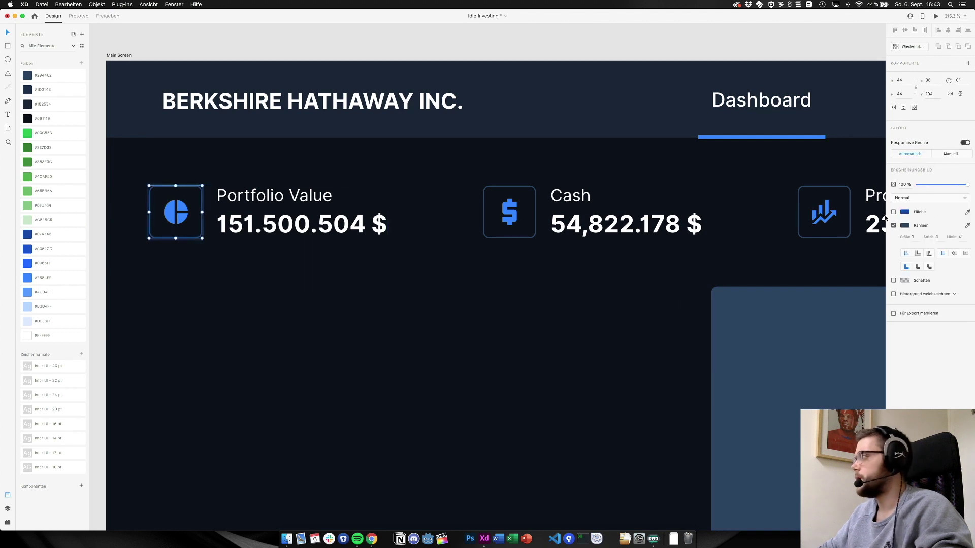
click(893, 212)
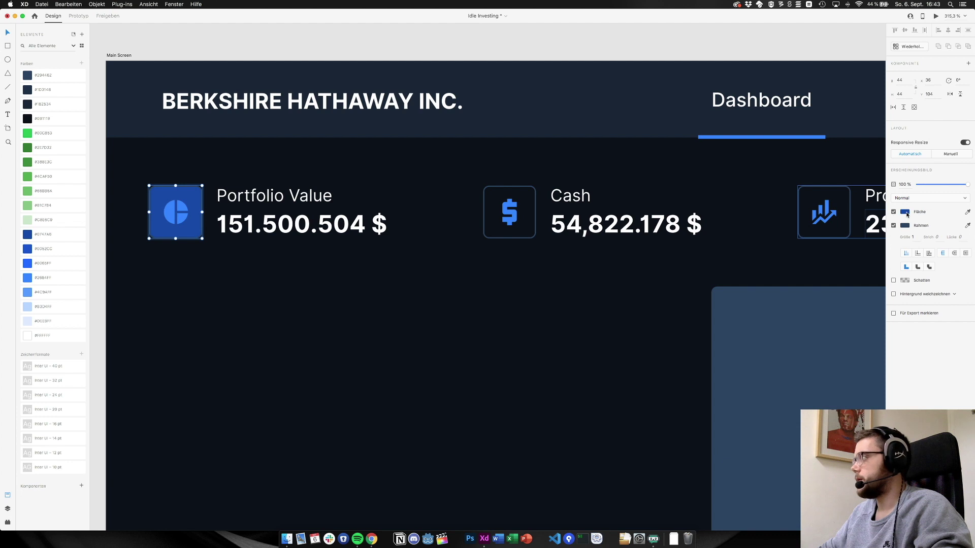
click(906, 213)
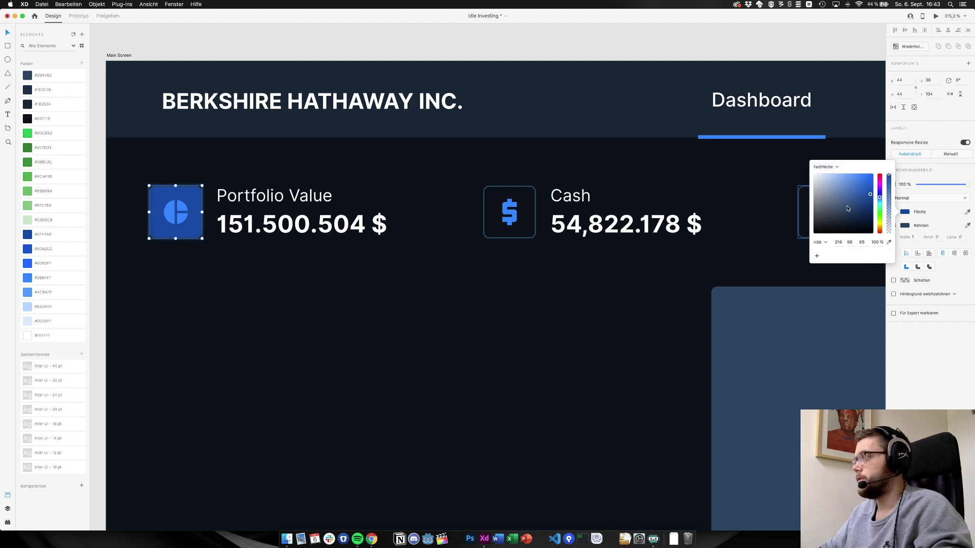
click(833, 168)
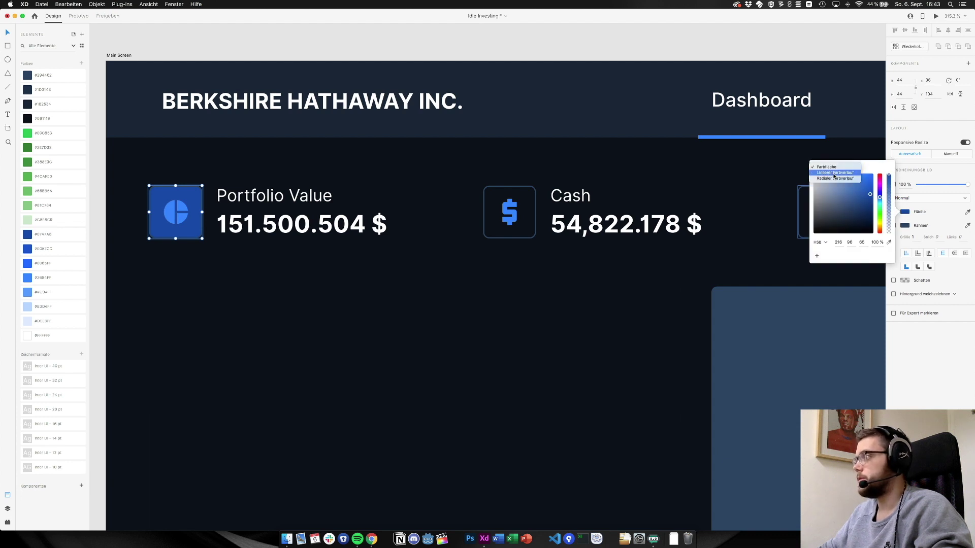
click(833, 173)
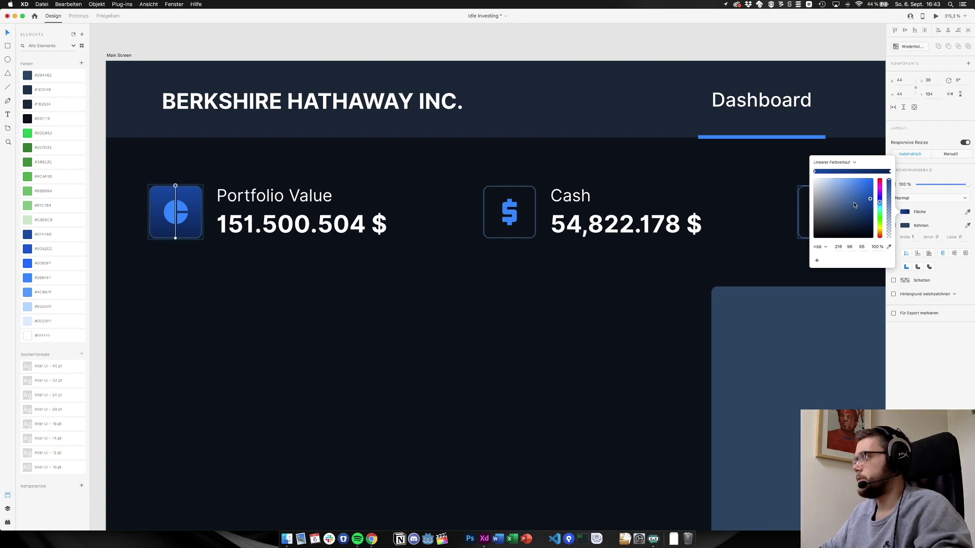
Set both colour stops of the frame's gradient to the light blue swatch sampled from the document colours
click(888, 247)
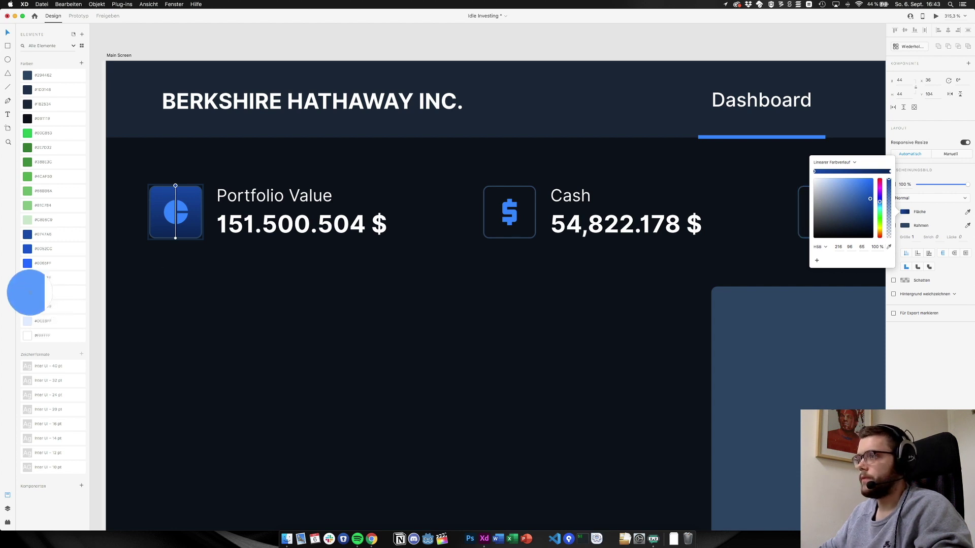
click(28, 292)
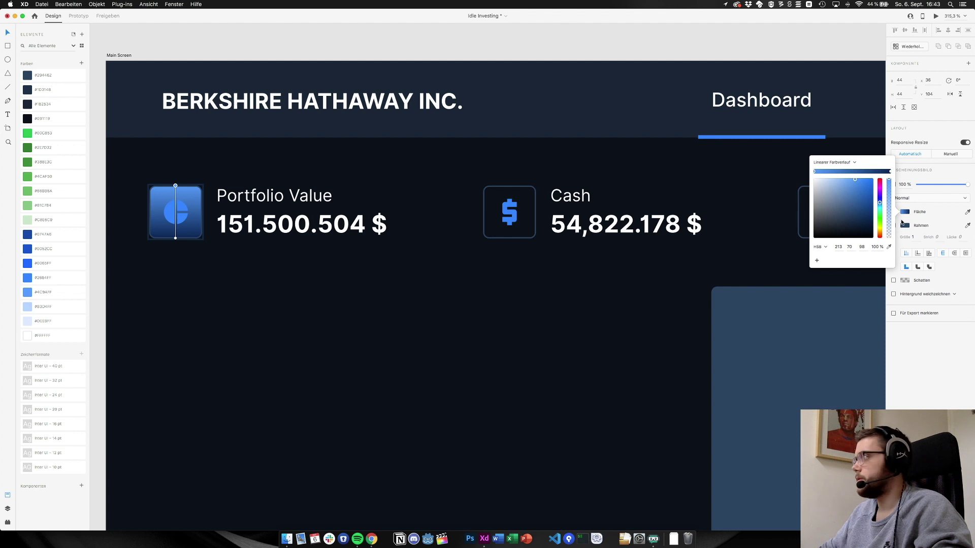
click(889, 172)
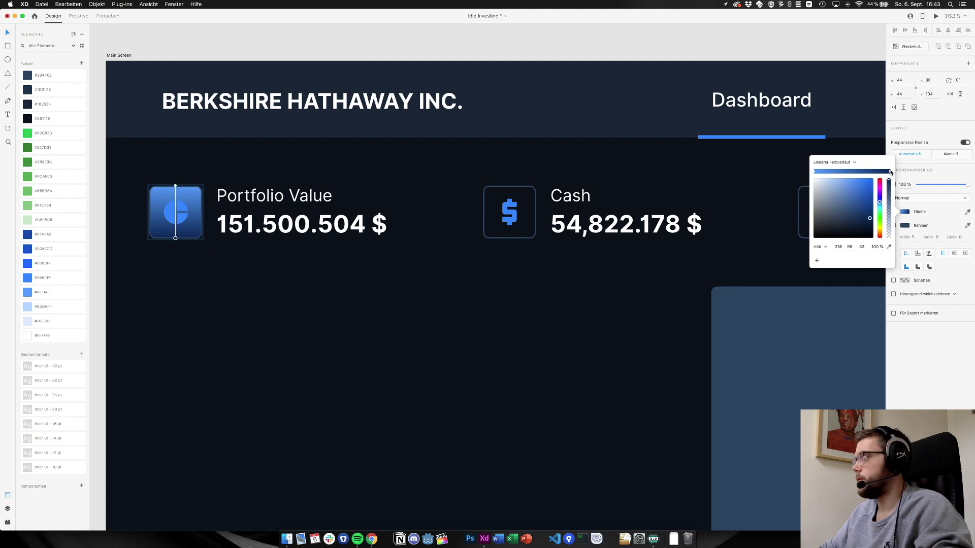
click(888, 246)
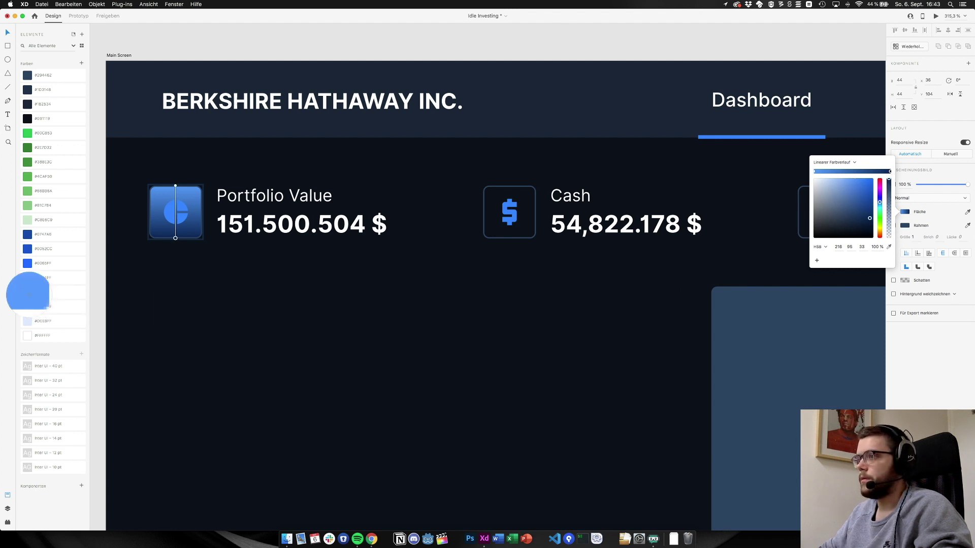
click(28, 294)
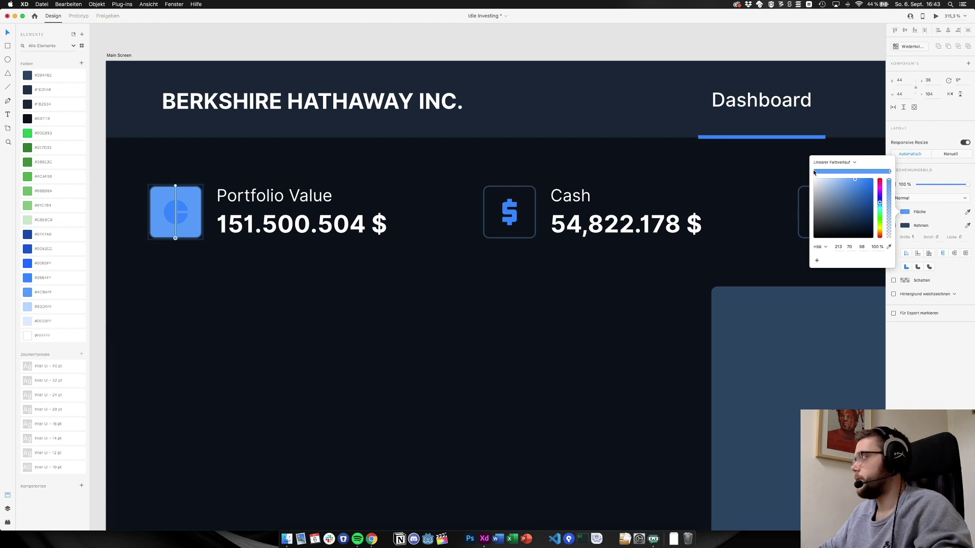
Fade the Portfolio Value frame's gradient from 0% opacity at the icon's centre to 45% opacity at its bottom edge
drag(889, 183, 888, 249)
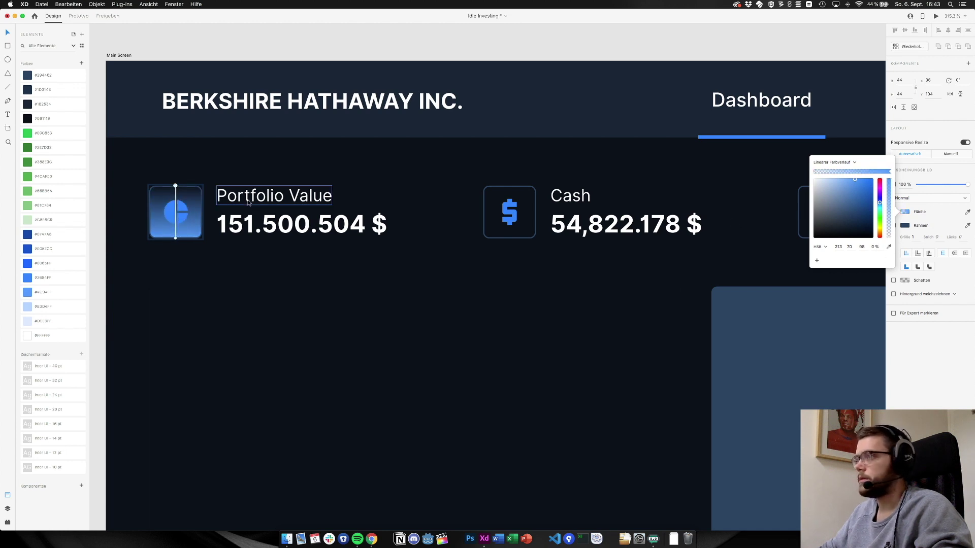
drag(176, 186, 177, 214)
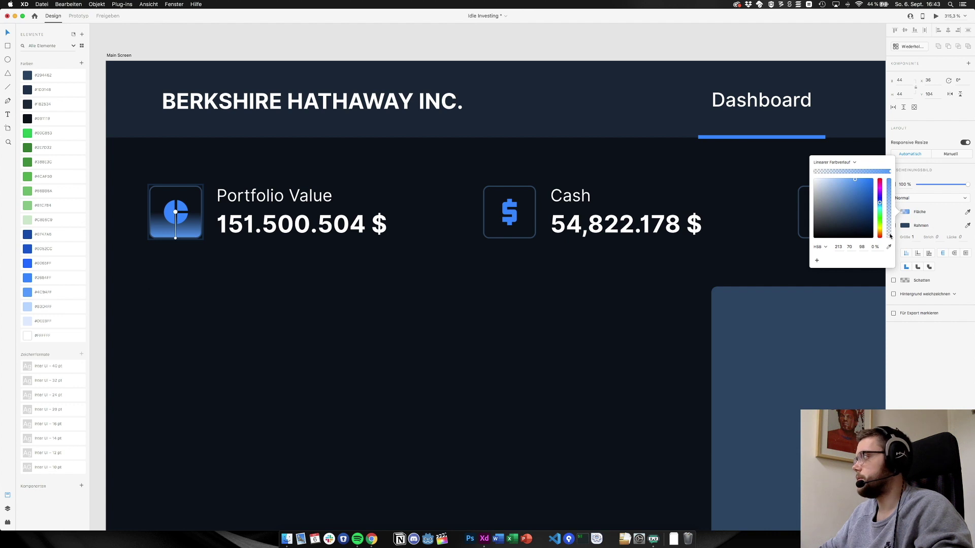
mouse_move(889, 238)
mouse_down()
mouse_move(889, 220)
mouse_move(888, 246)
mouse_up()
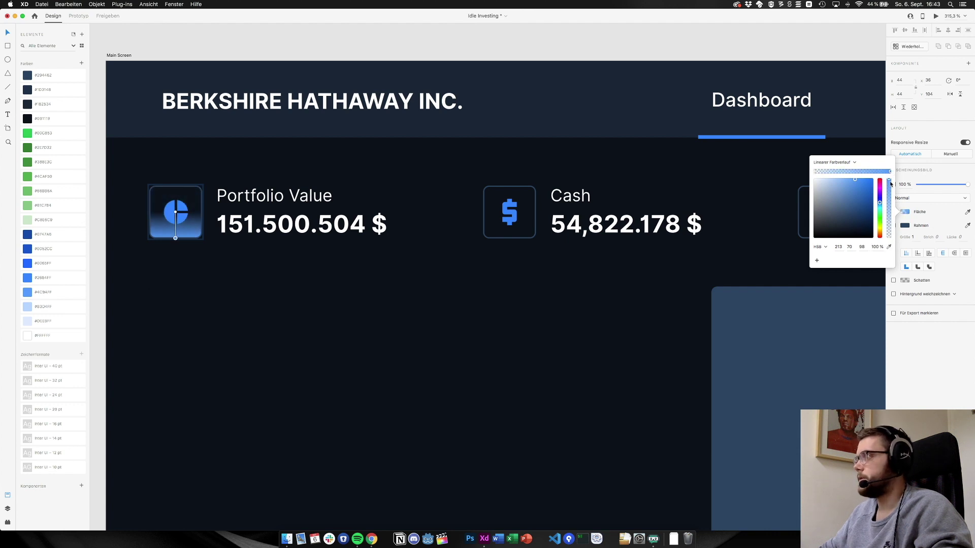
drag(890, 184, 890, 213)
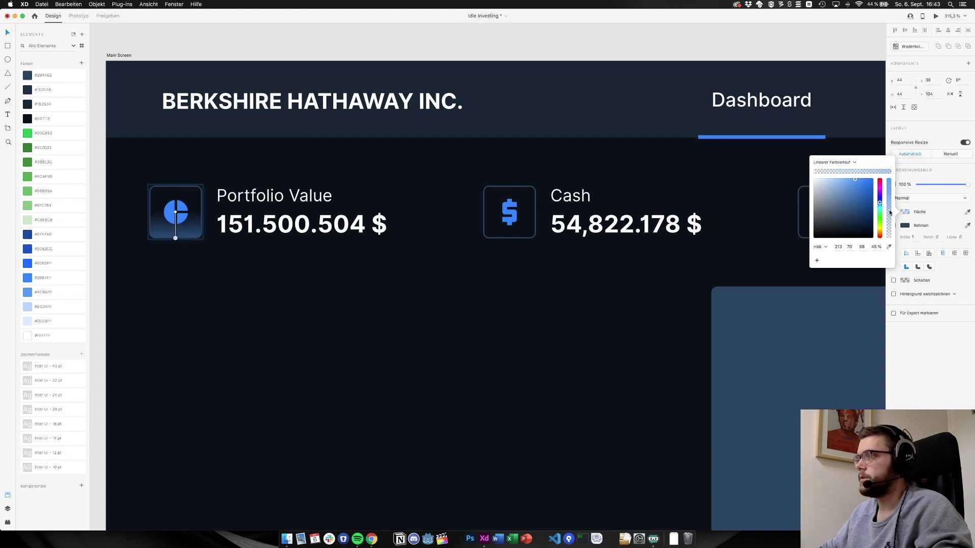
click(618, 306)
Examine the Portfolio Value icon's gradient frame at 100% zoom beside the neighbouring dashboard design and in close-up
key(super+1)
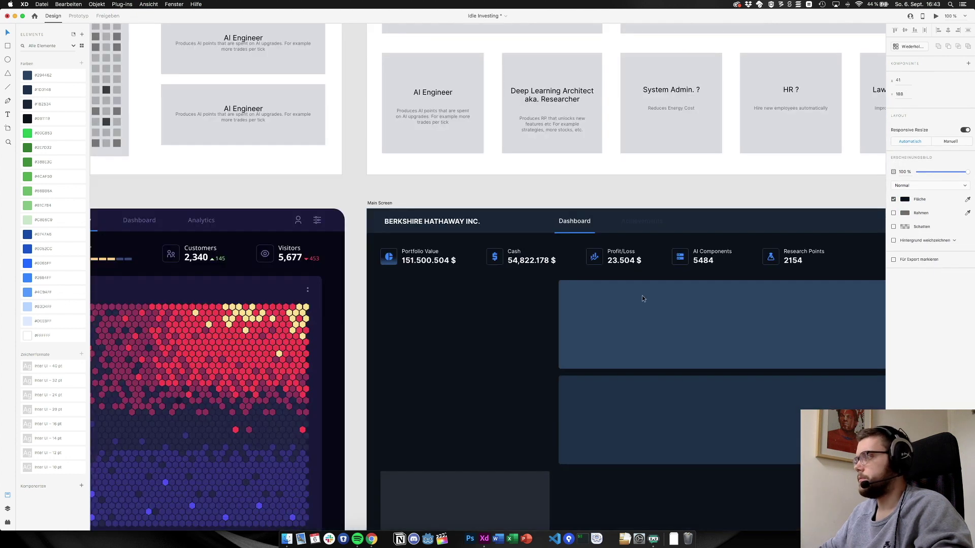
click(517, 190)
scroll(516, 190, right, 3)
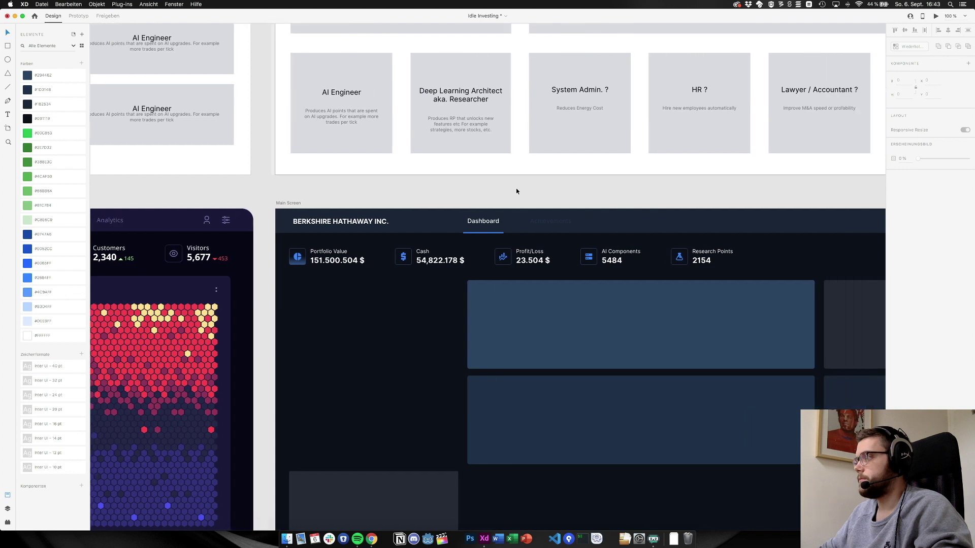
scroll(517, 189, left, 1)
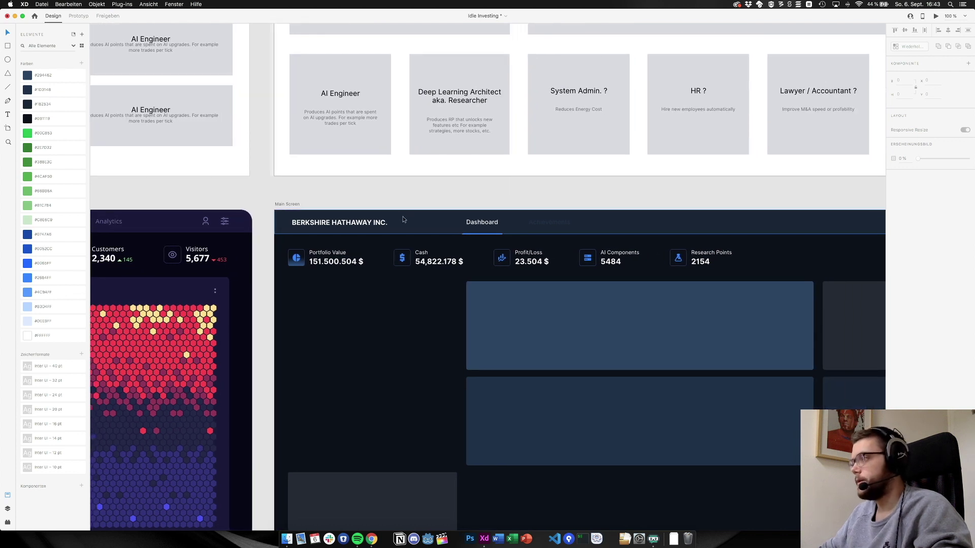
scroll(317, 247, up, 5)
scroll(317, 248, up, 5)
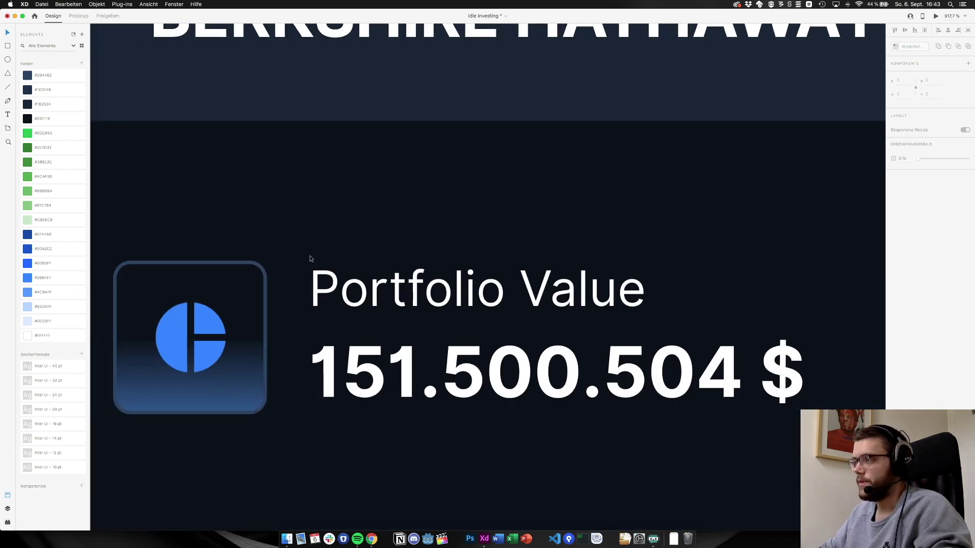
Undo the gradient fill changes on the Portfolio Value icon's frame and deselect it
key(super+1)
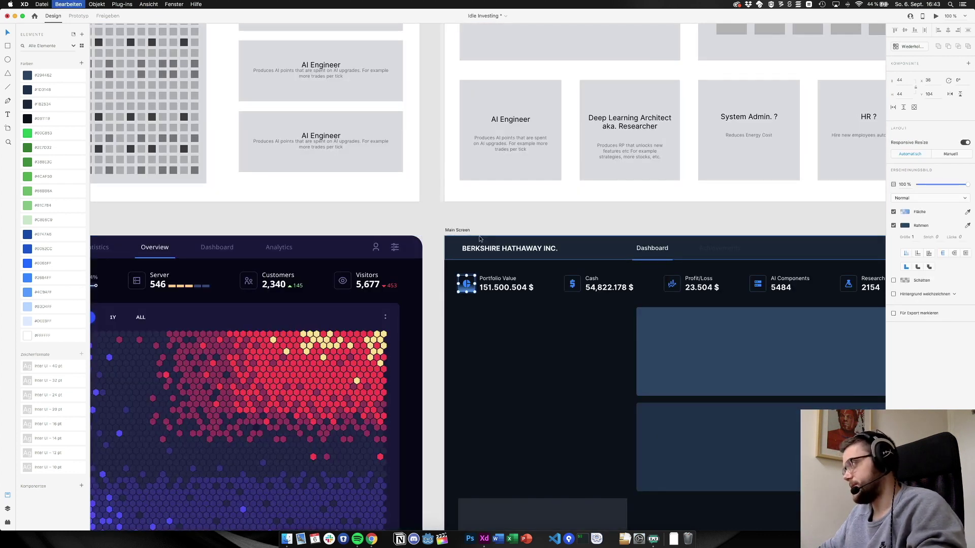
key(super+z)
key(super+z)
key(super+z)
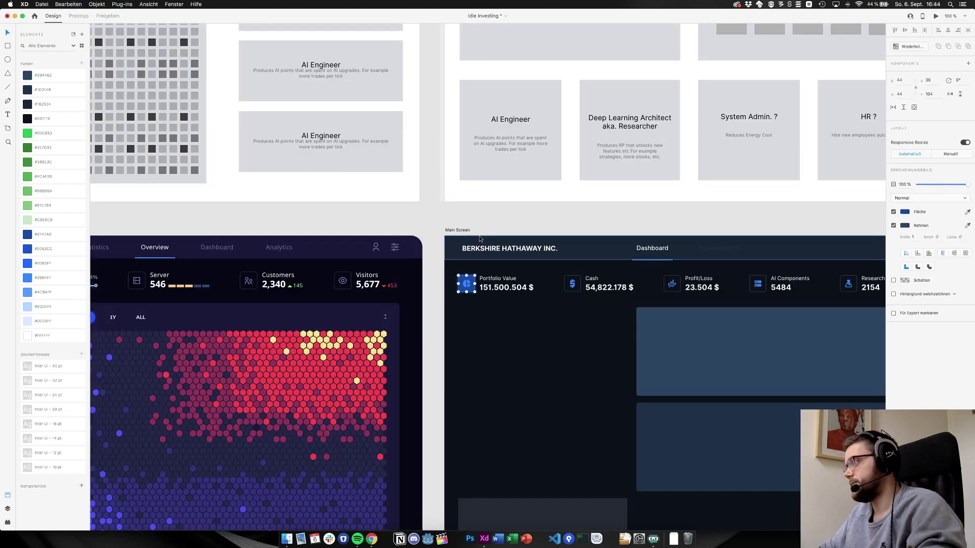
click(491, 207)
Try bright blue, dark blue and pale blue document swatches on the faint Achievements label in the Main Screen header
scroll(485, 228, right, 10)
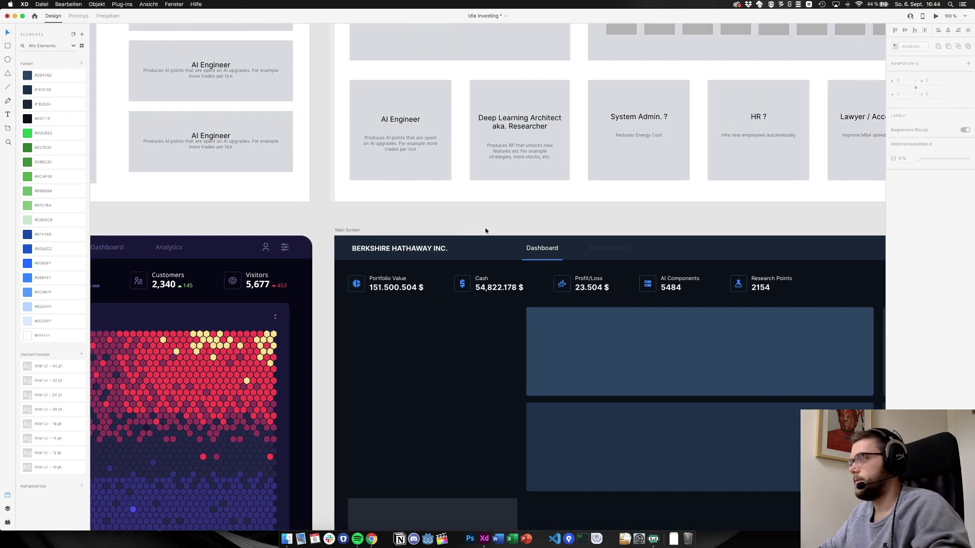
scroll(485, 231, right, 1)
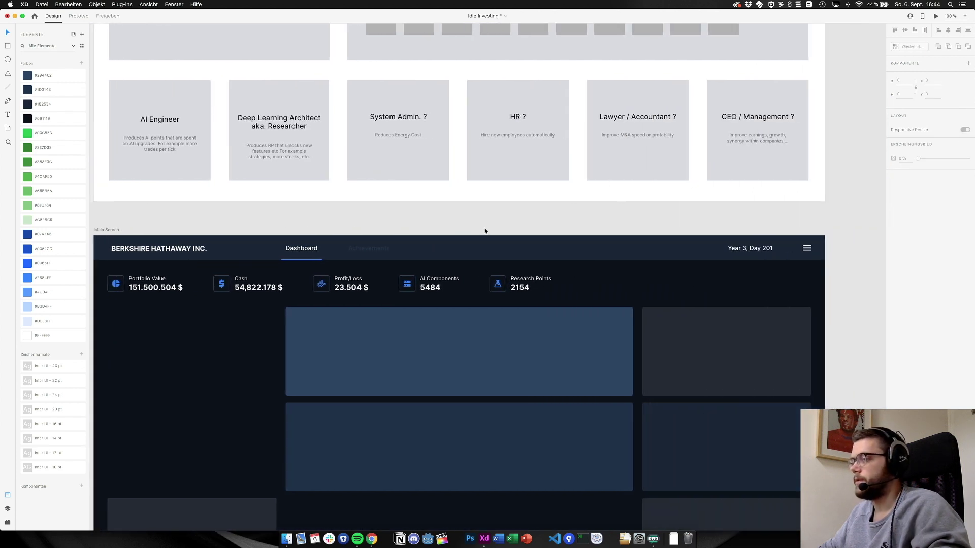
scroll(480, 231, down, 1)
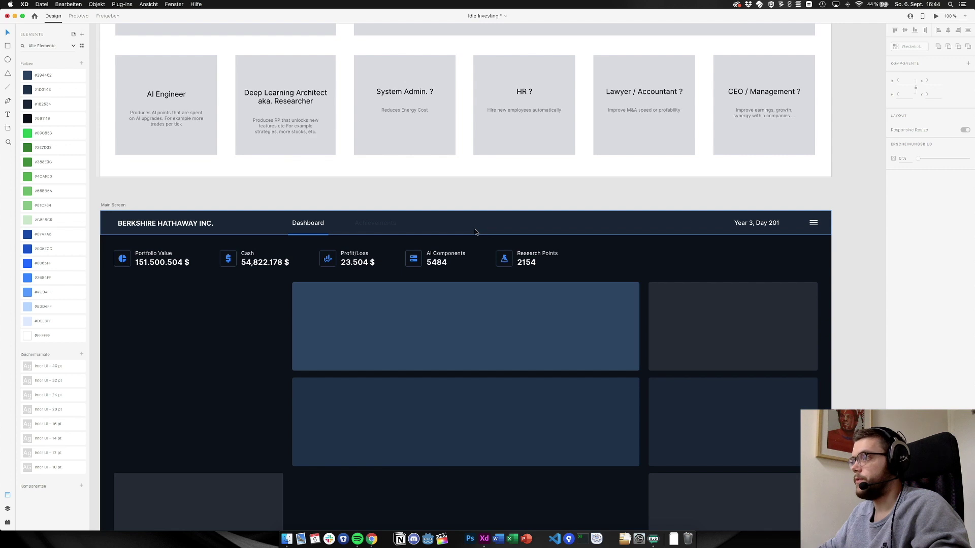
scroll(316, 318, left, 2)
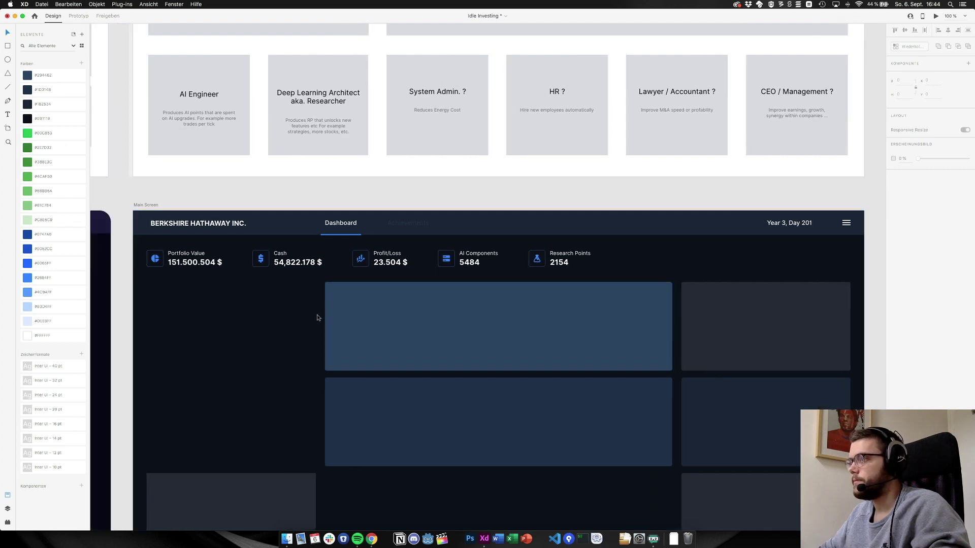
scroll(317, 318, down, 1)
scroll(316, 317, left, 1)
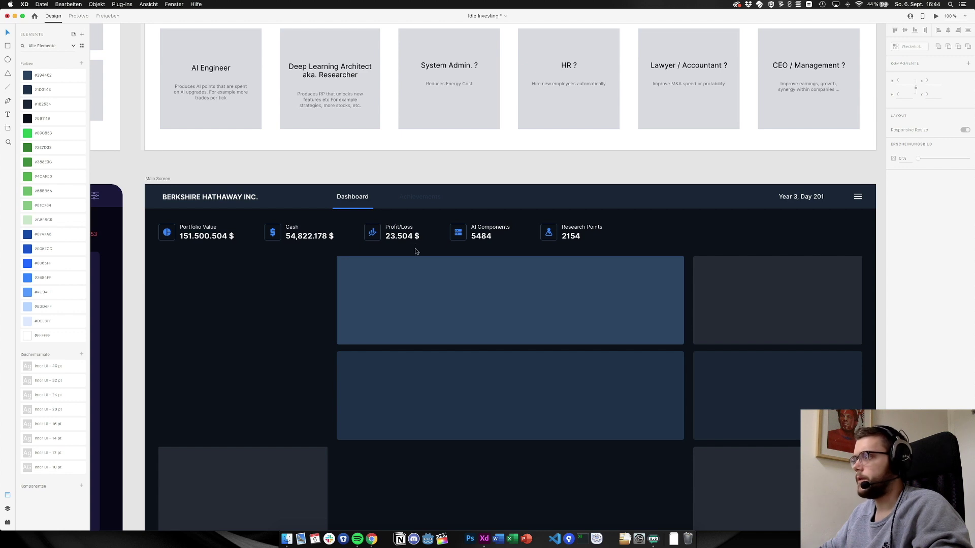
double_click(415, 196)
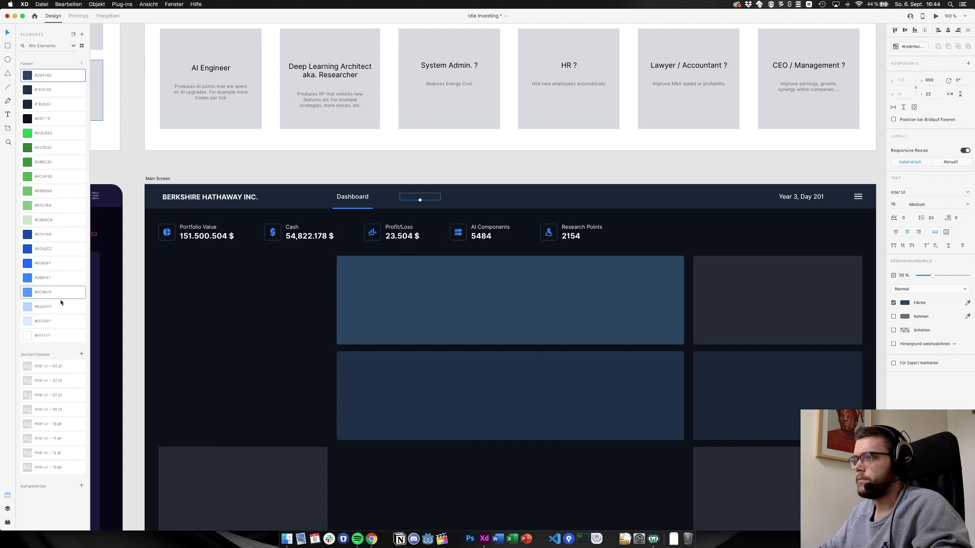
click(61, 278)
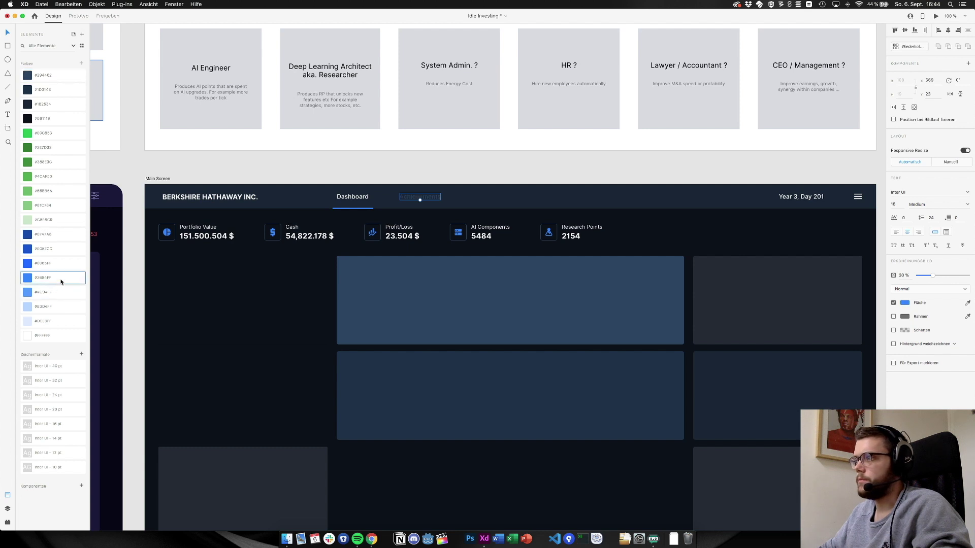
click(60, 263)
click(59, 234)
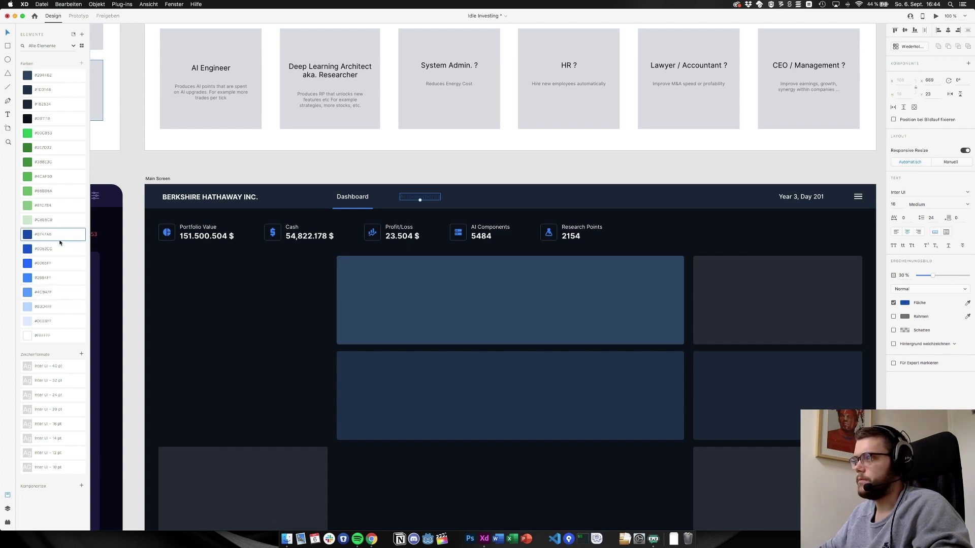
click(51, 321)
click(52, 308)
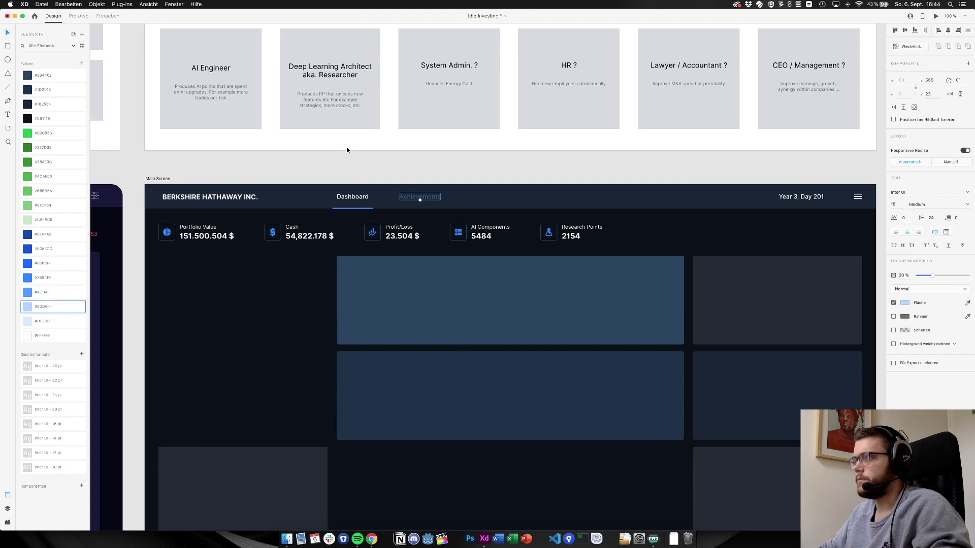
Recolour the Achievements label with the white swatch and raise its opacity to 100%
click(347, 150)
click(426, 197)
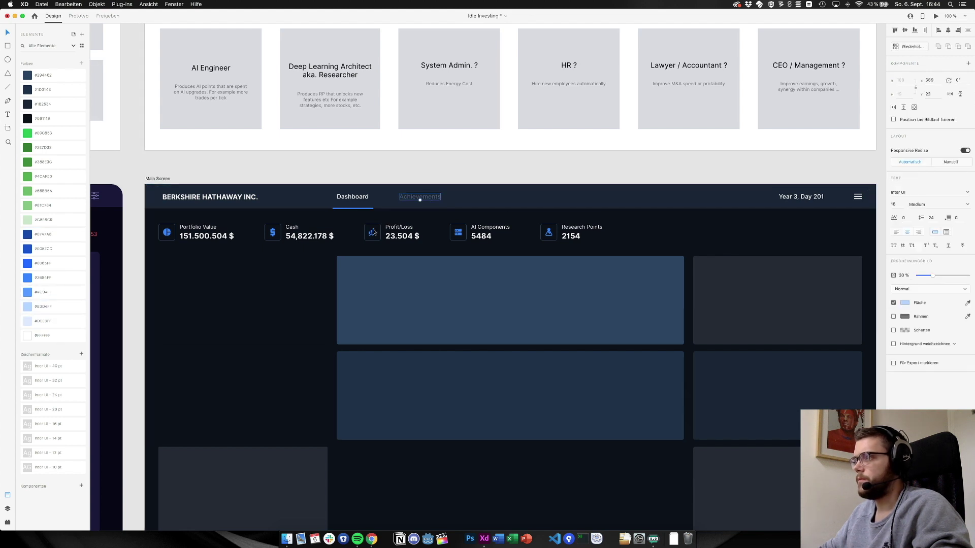
click(61, 328)
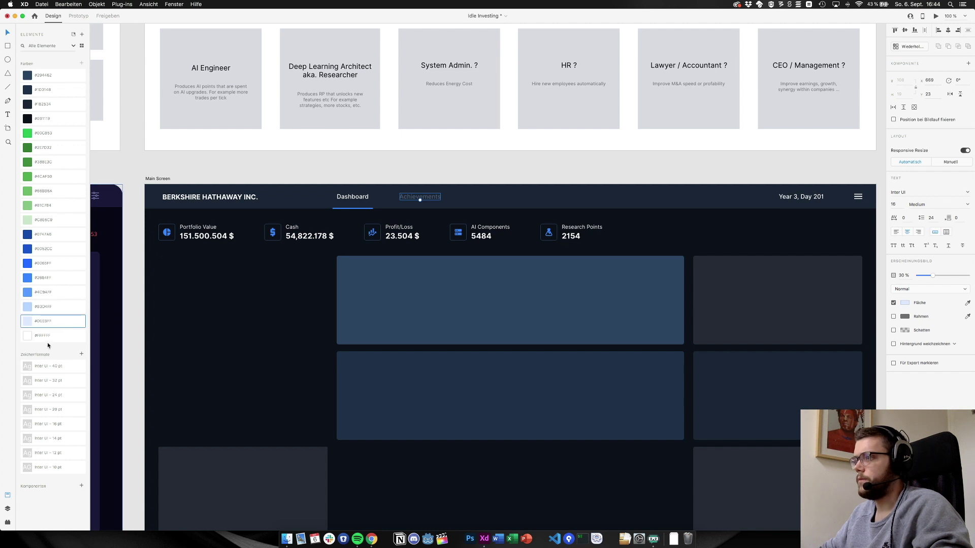
click(53, 337)
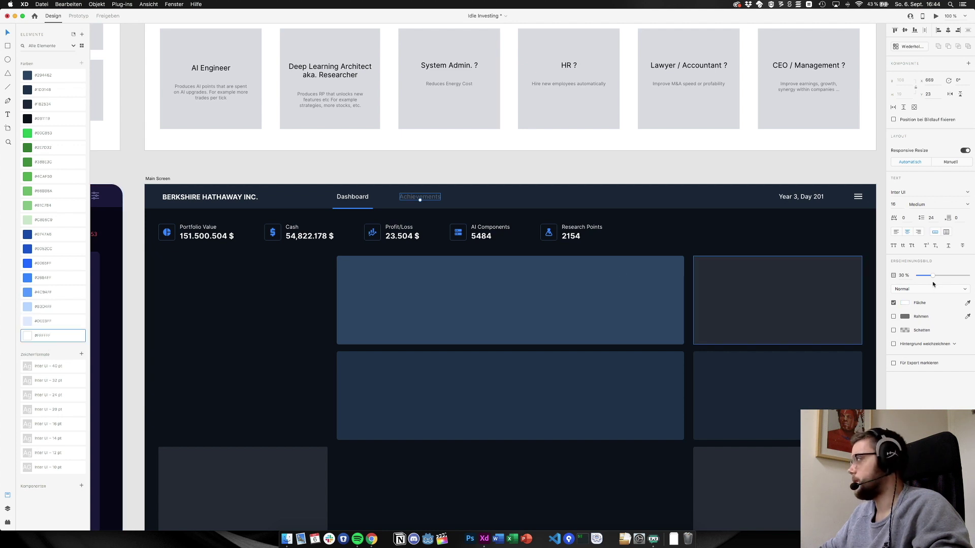
drag(934, 276, 962, 281)
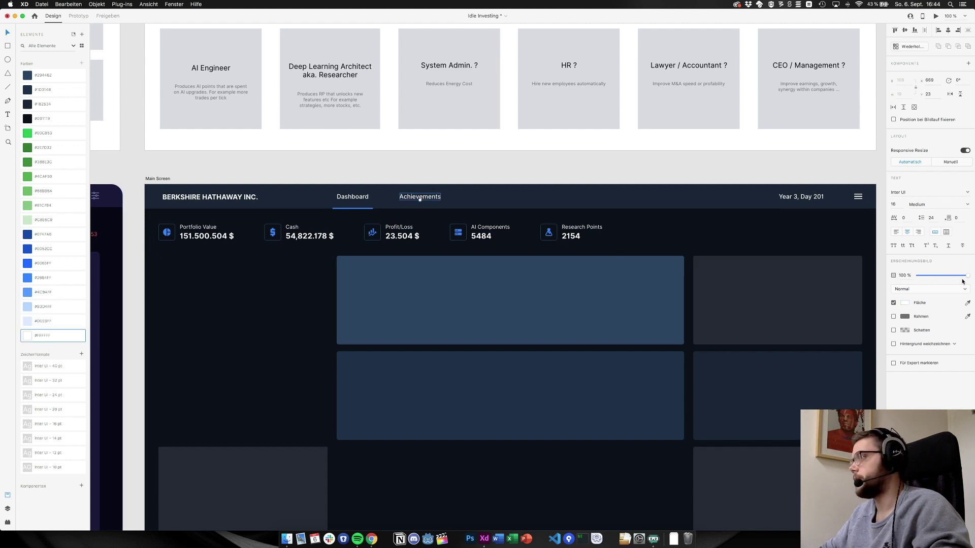
Try the light, medium and dark blue swatches on the Achievements label, ending on the dark navy swatch
click(44, 308)
click(49, 294)
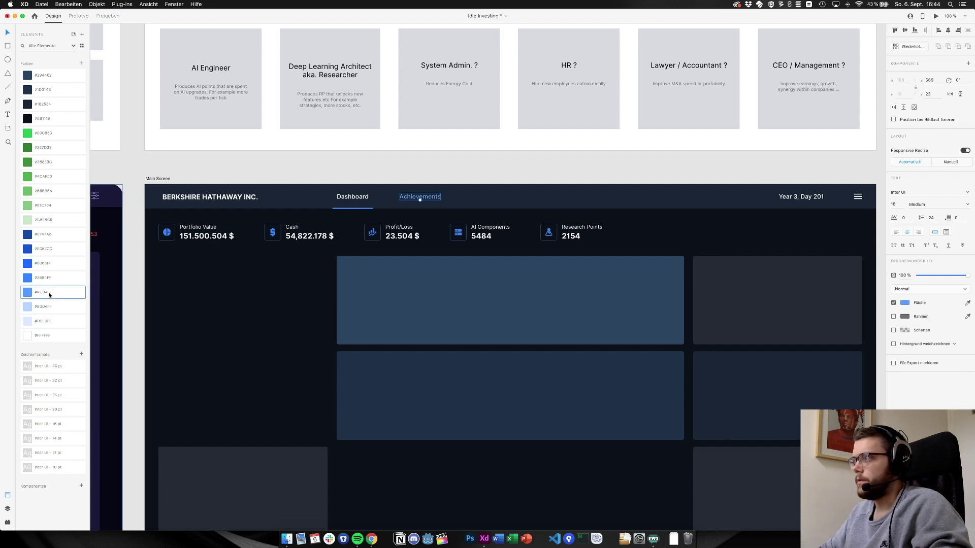
click(51, 249)
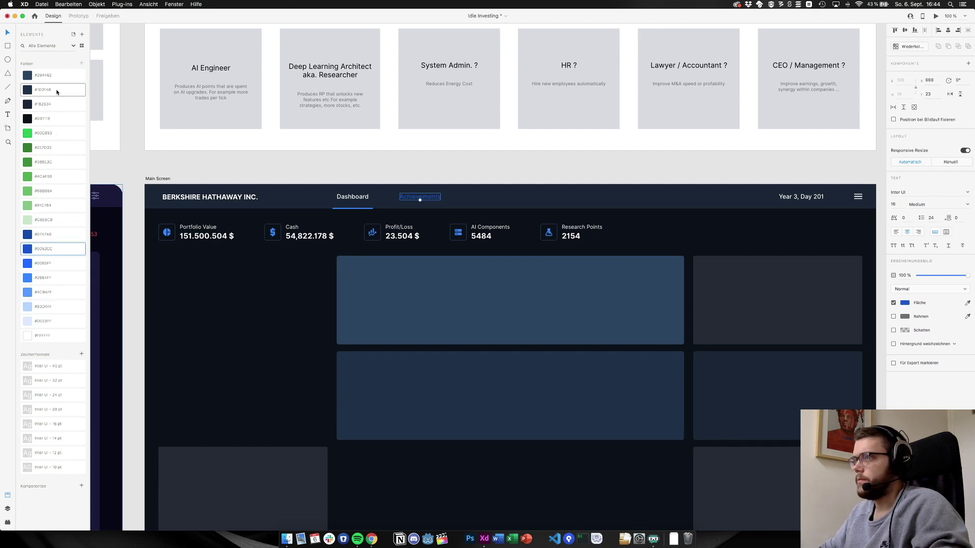
click(435, 173)
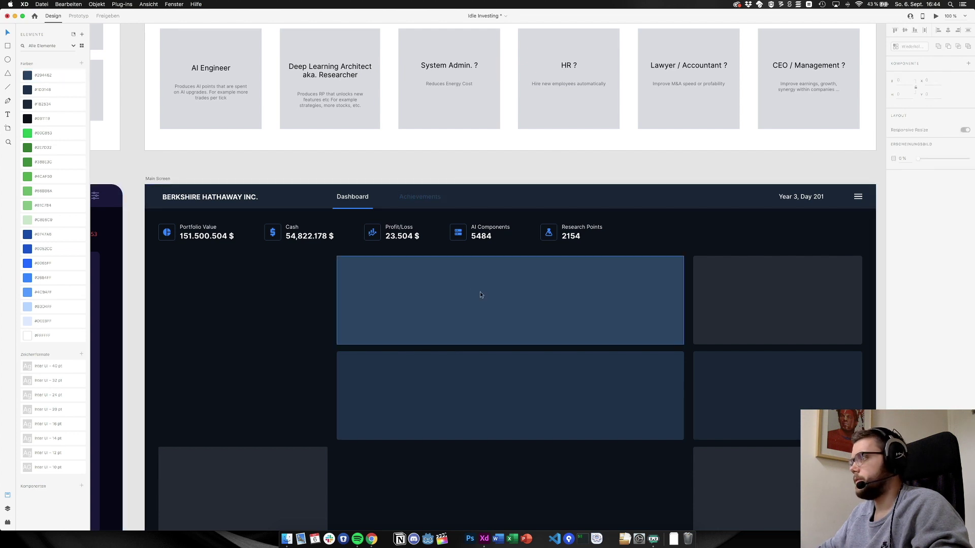
Fill the grey panel beside the upper wide panel with that panel's sampled blue and lighten it to about HSB 212, 43, 54
click(734, 300)
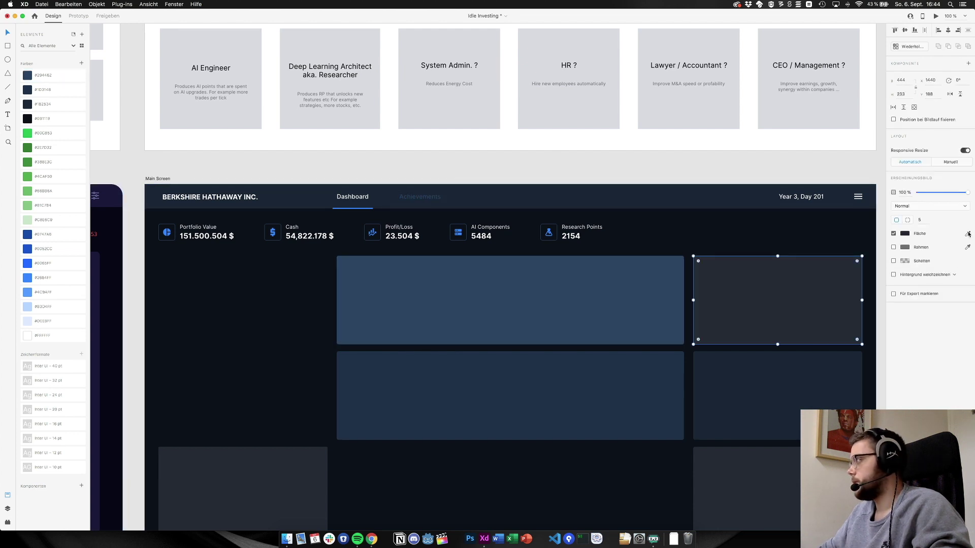
click(968, 235)
click(641, 320)
click(739, 305)
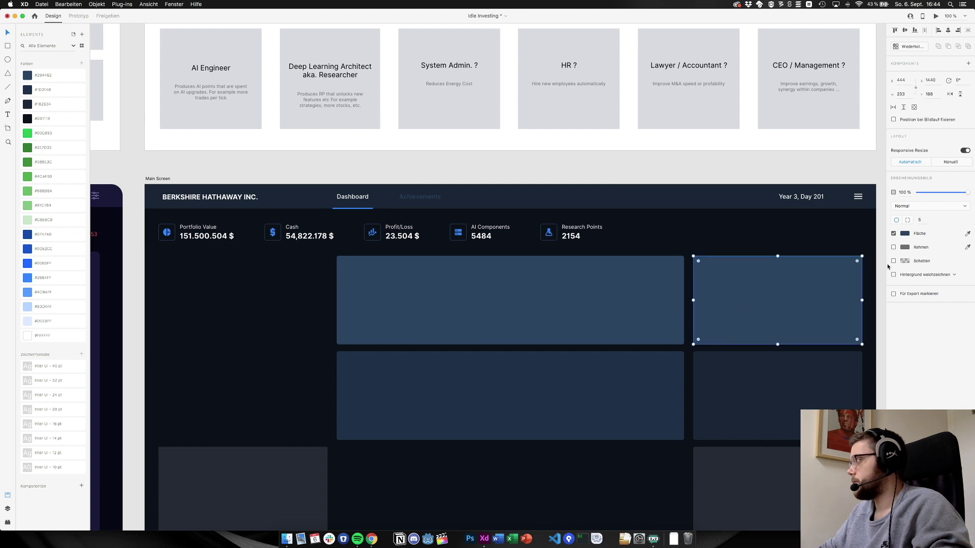
click(904, 234)
drag(847, 234, 839, 224)
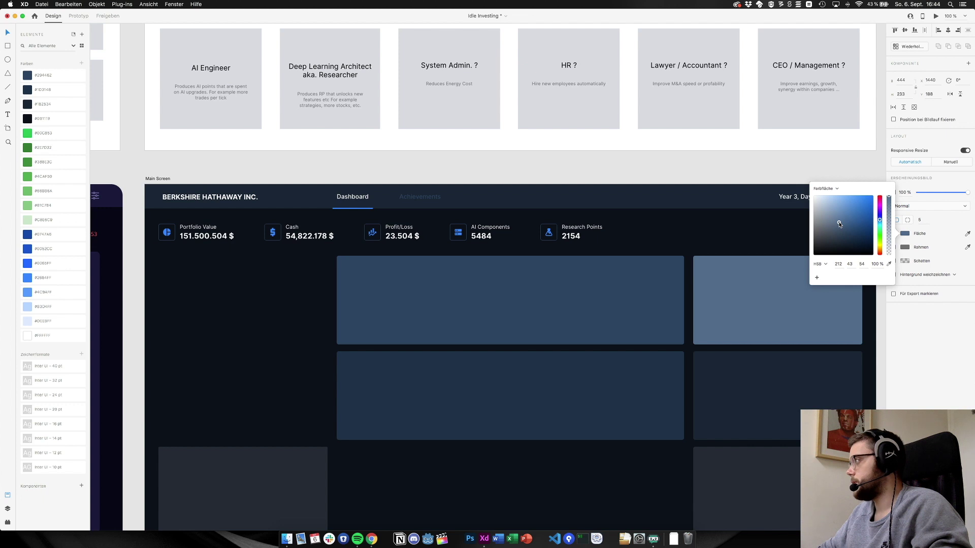
Sample the lightened panel's colour onto the Achievements label and mute it to about 31% saturation
click(410, 198)
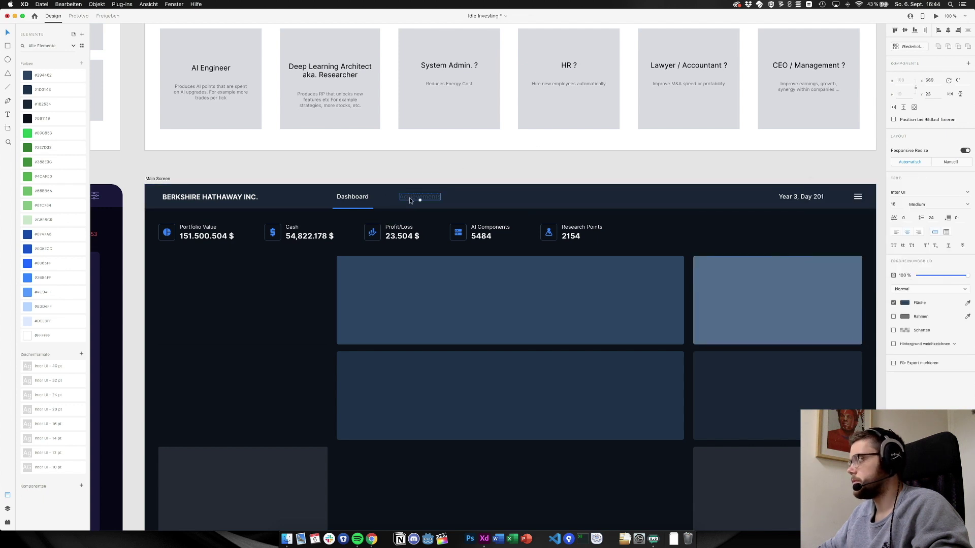
click(968, 304)
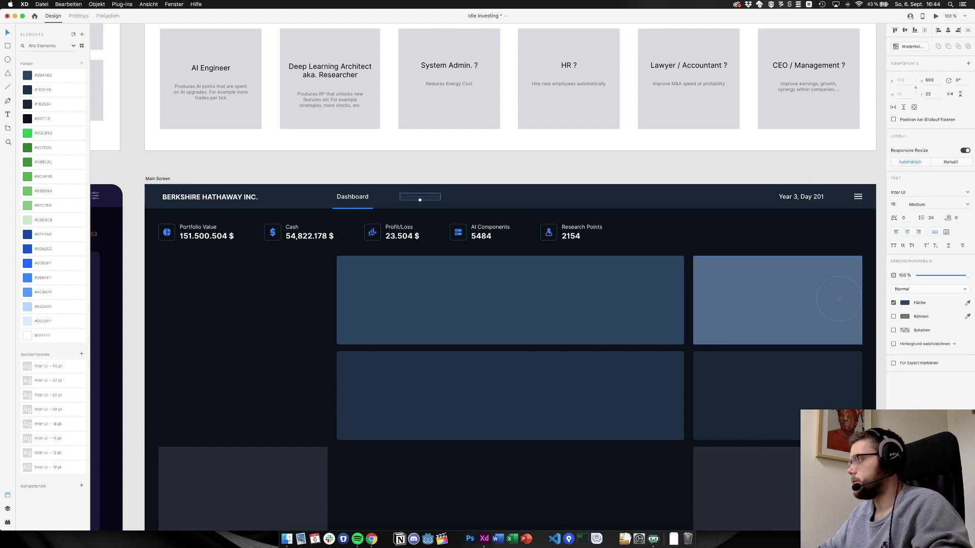
click(838, 298)
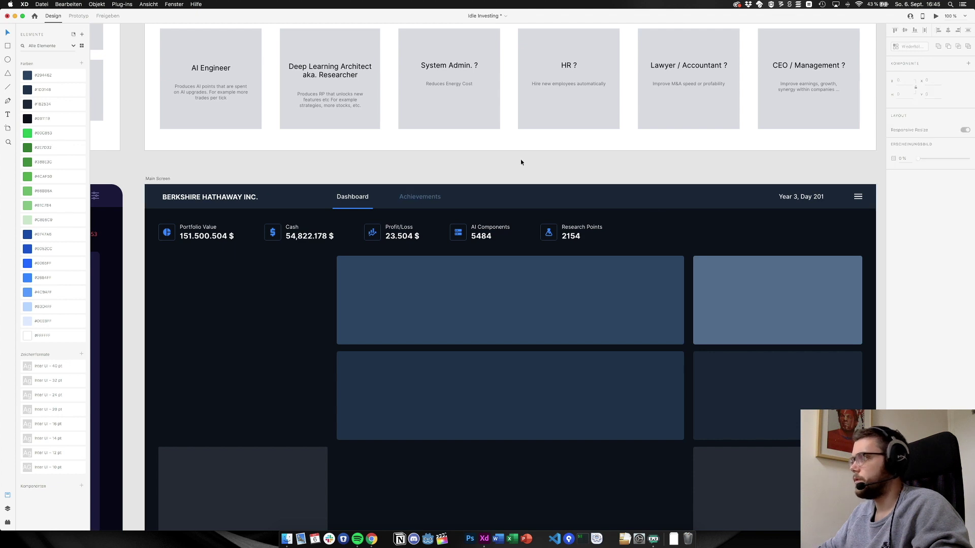
click(434, 196)
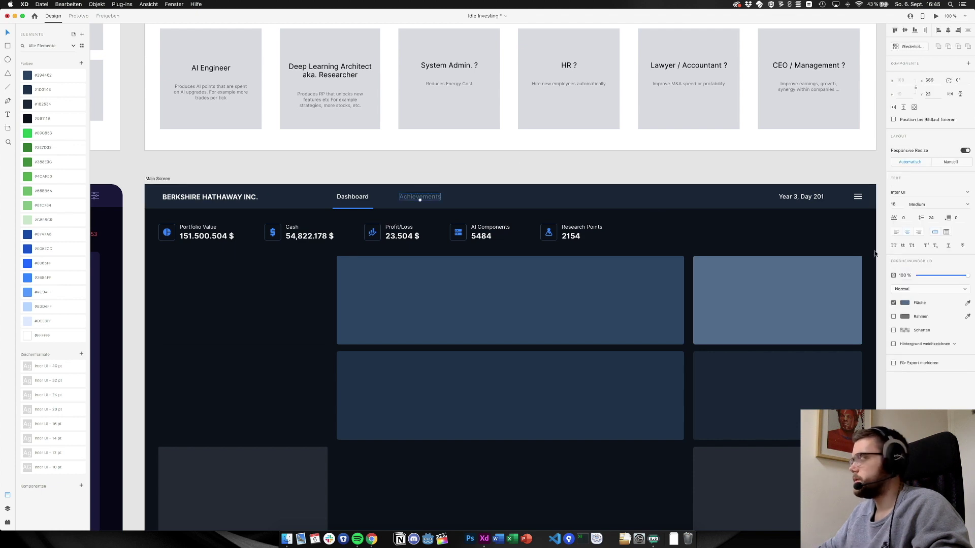
click(905, 302)
mouse_move(838, 289)
mouse_down()
mouse_move(843, 297)
mouse_move(835, 280)
mouse_move(832, 289)
mouse_up()
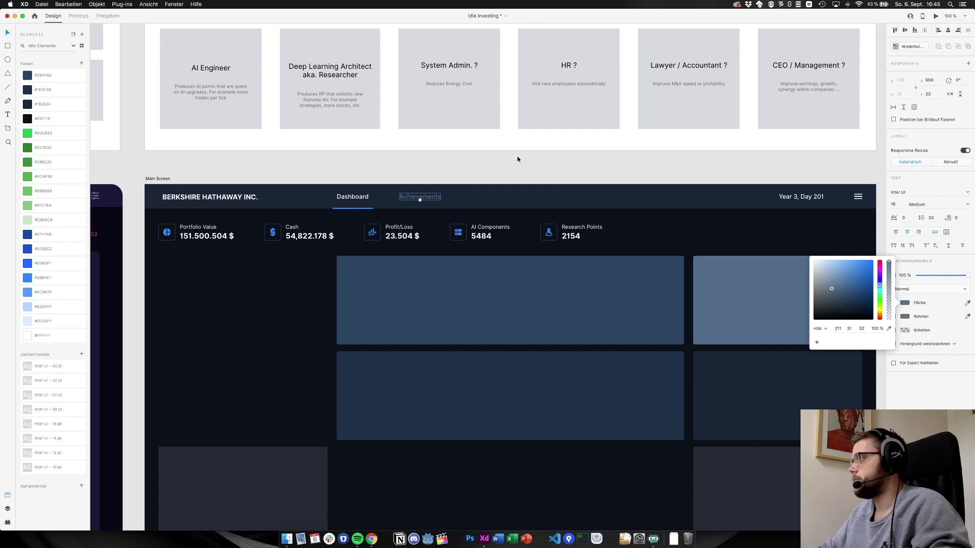
Copy the Achievements label's hex colour and apply #5C6F84 as the fill of the lightened upper panel
click(824, 330)
click(818, 317)
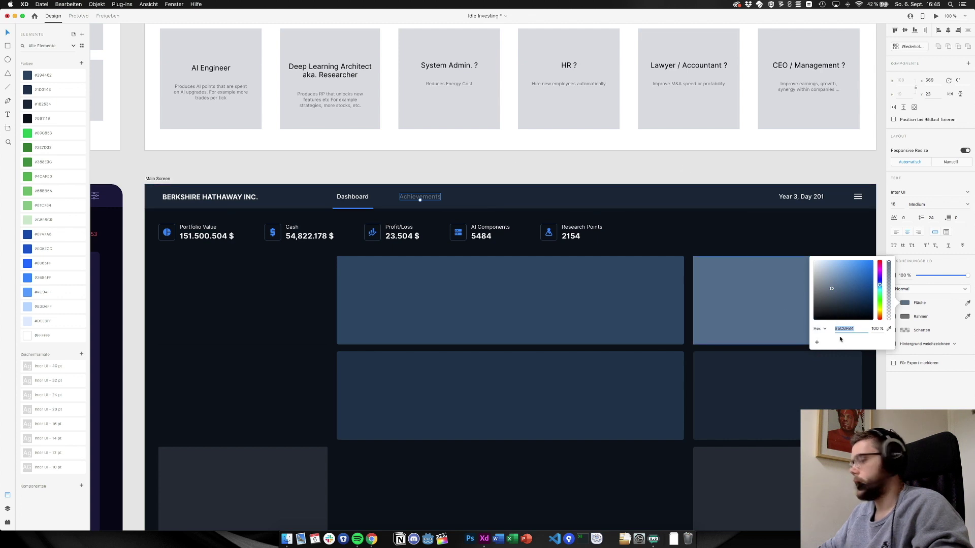
click(767, 288)
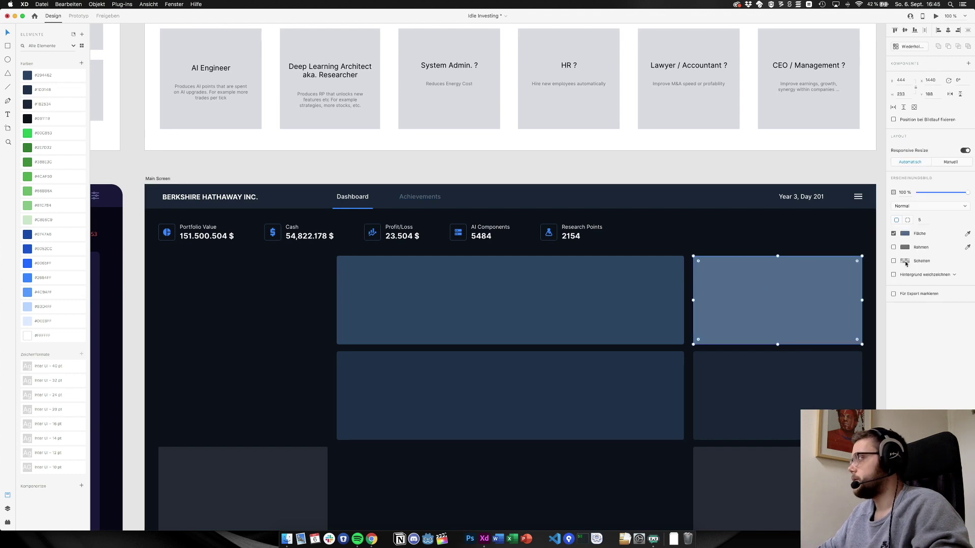
click(905, 233)
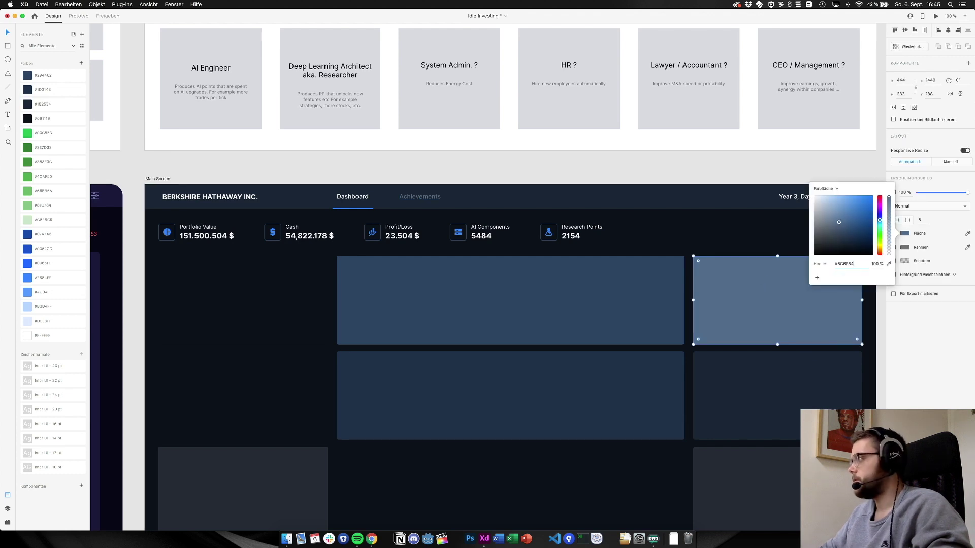
key(Return)
click(653, 163)
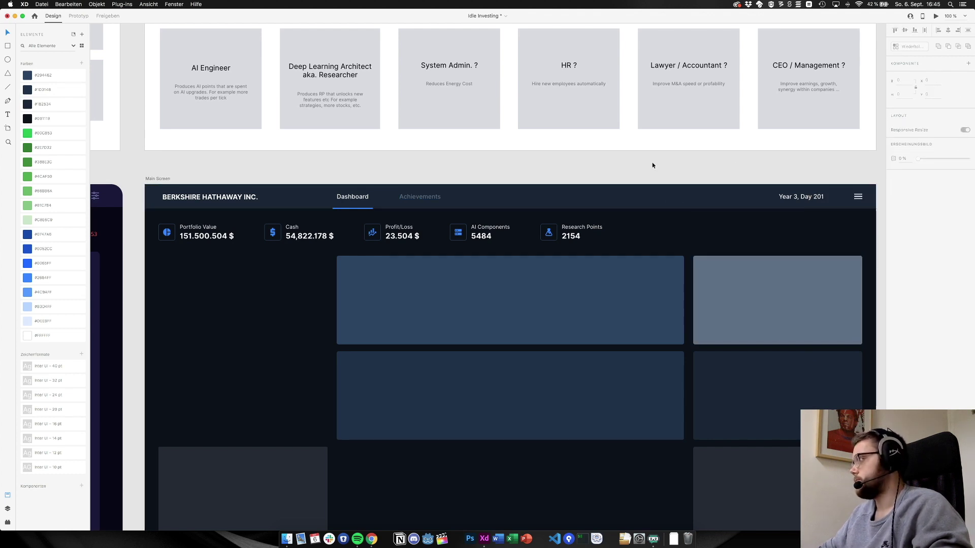
Add the upper small panel's slate fill to the document colours and check the Achievements label against it
click(755, 297)
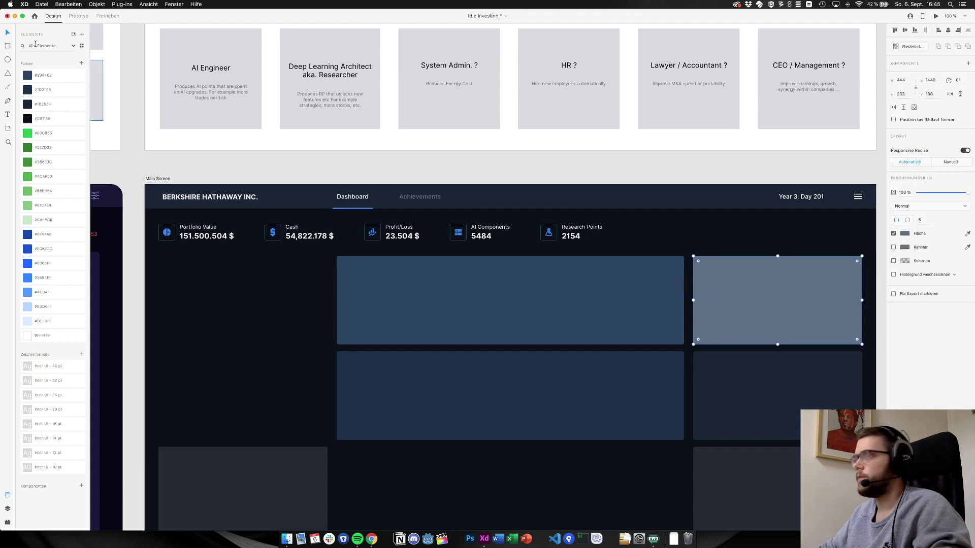
click(80, 63)
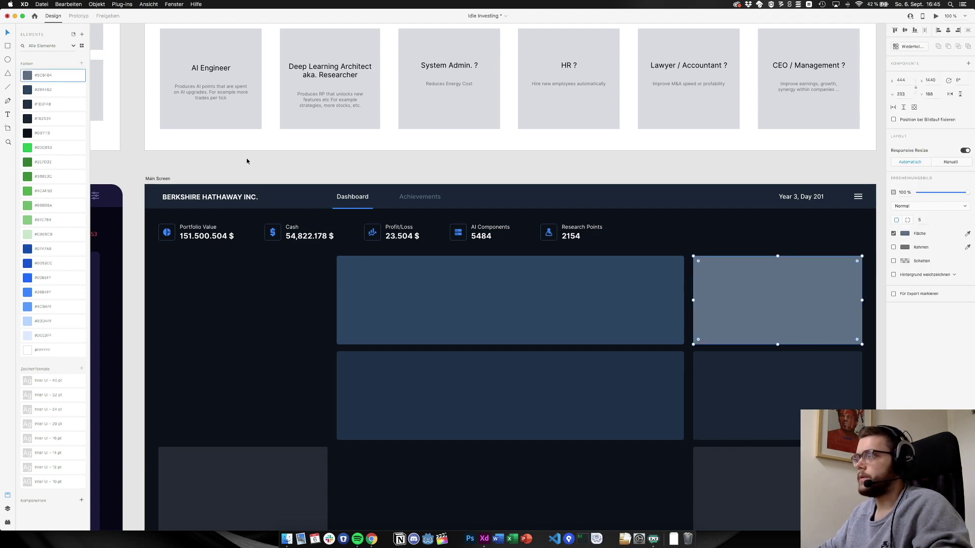
click(420, 197)
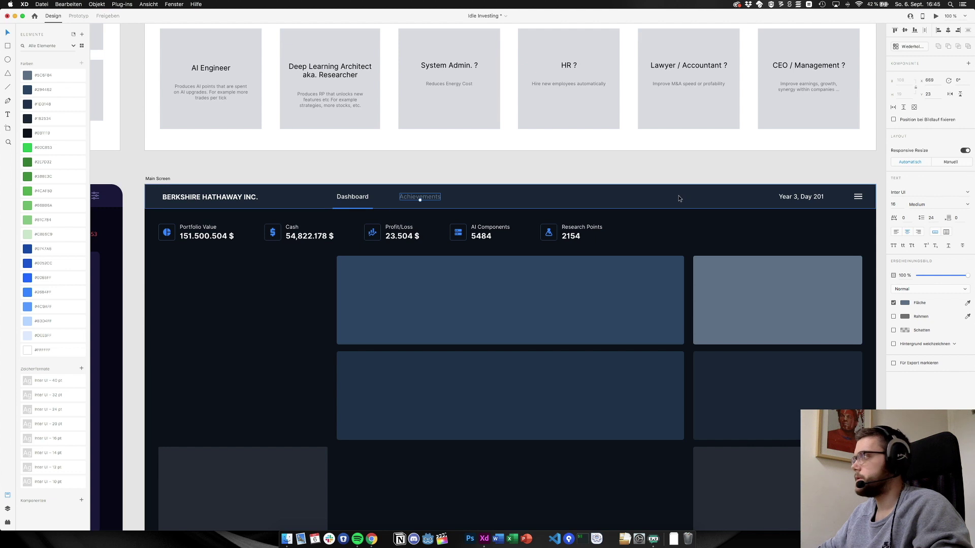
click(368, 162)
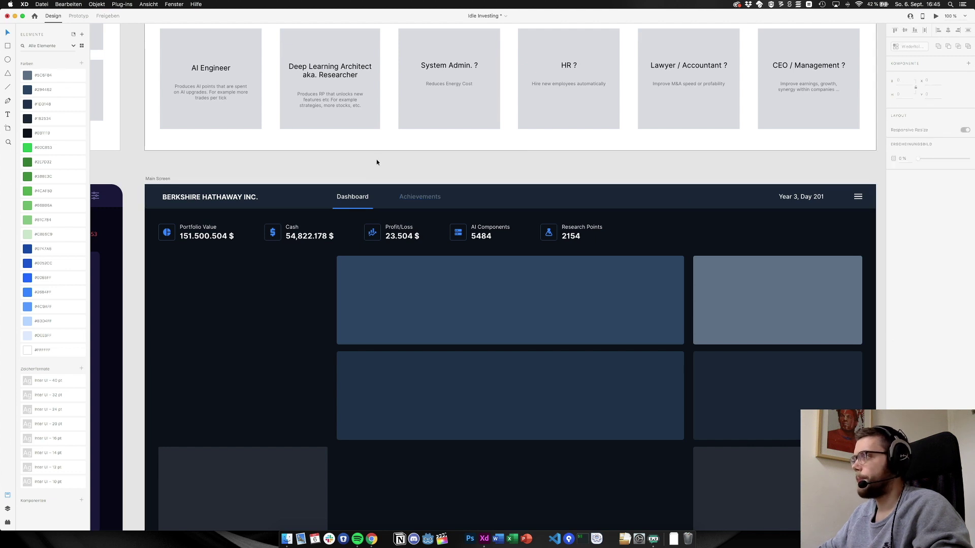
scroll(361, 175, down, 2)
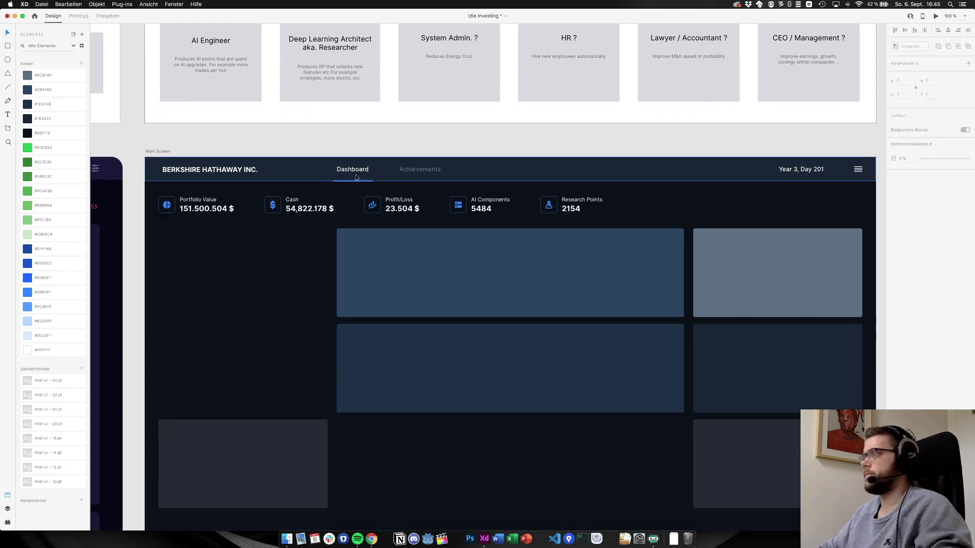
Try the slate #5C6F84 swatch on the Year 3, Day 201 label in the Main Screen header and undo it
scroll(356, 178, left, 2)
scroll(355, 178, left, 10)
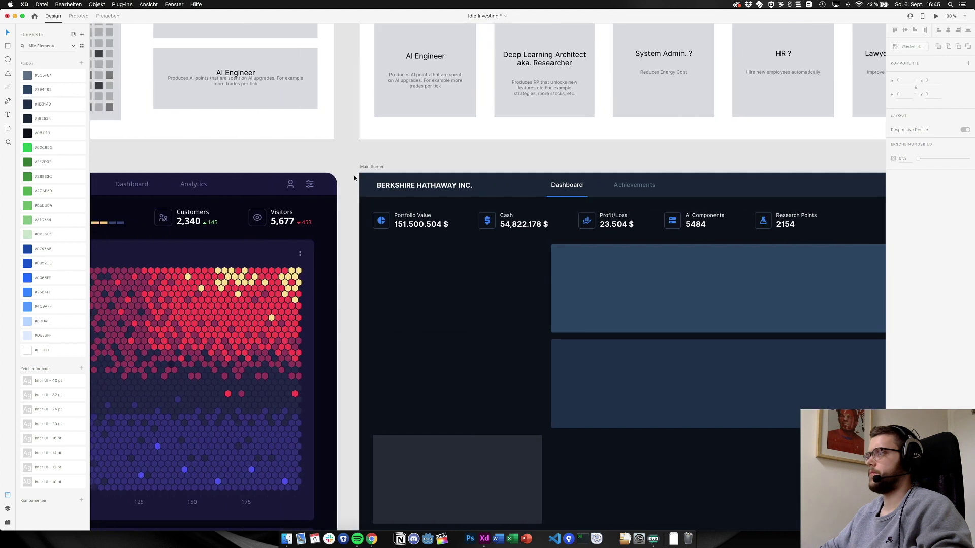
scroll(354, 177, right, 12)
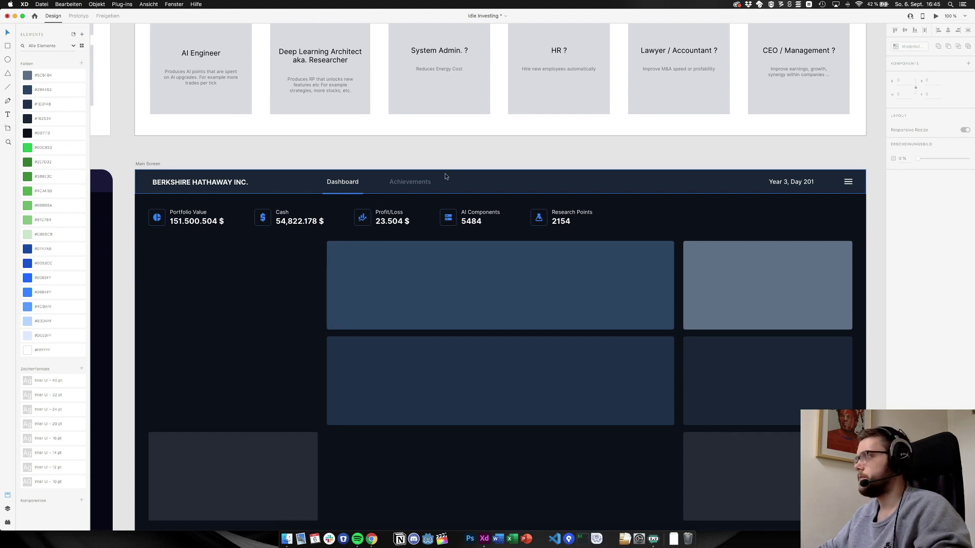
click(785, 182)
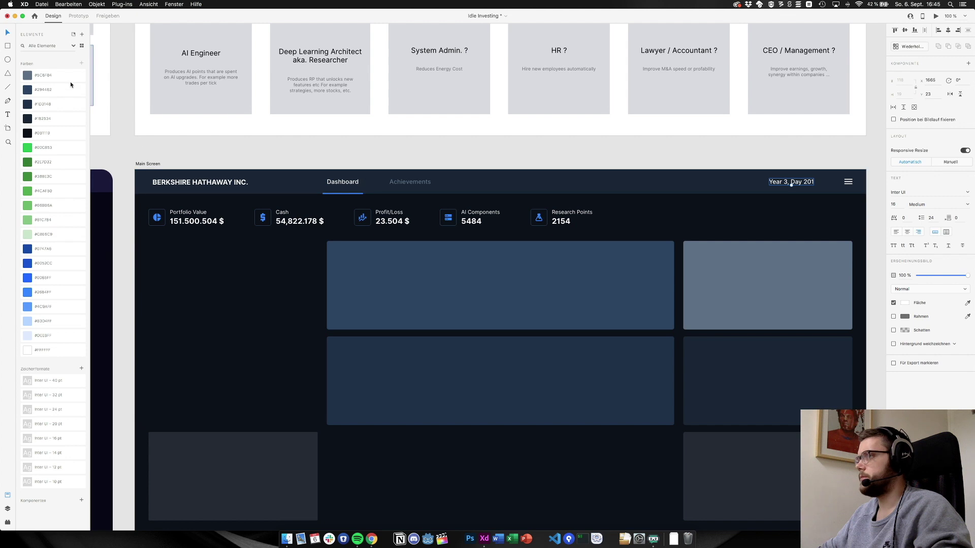
click(455, 165)
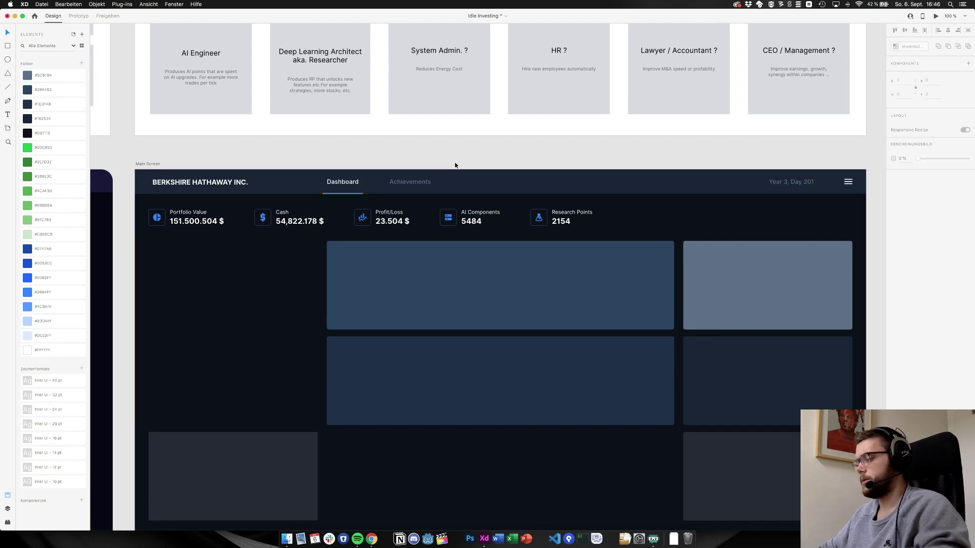
key(super+z)
click(506, 157)
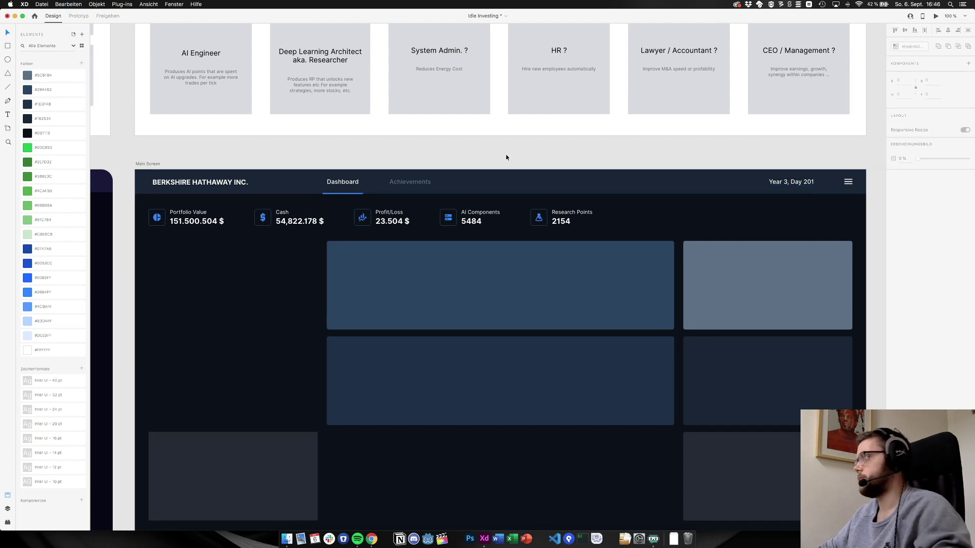
Try the white palette swatch on the Achievements label and undo the colour change
click(410, 182)
click(57, 351)
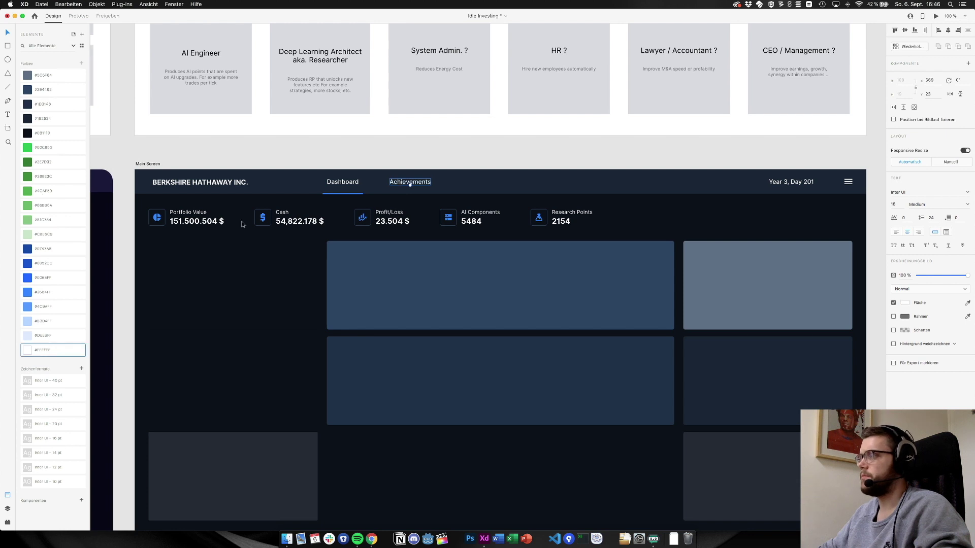
click(298, 153)
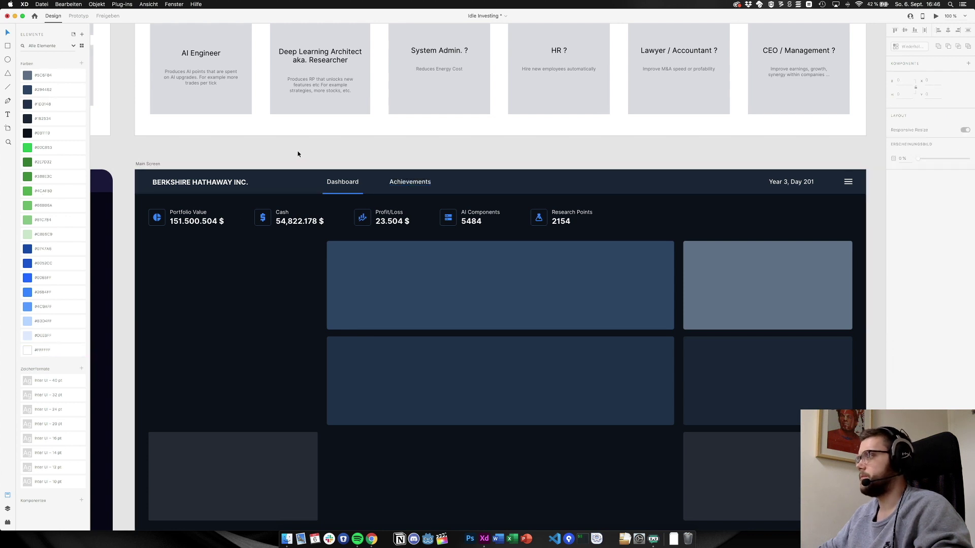
key(super+z)
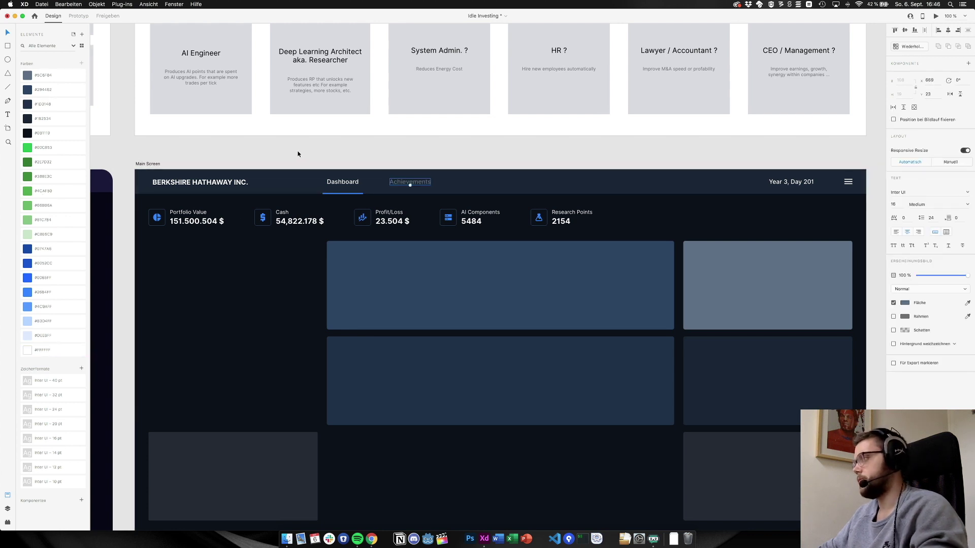
click(298, 154)
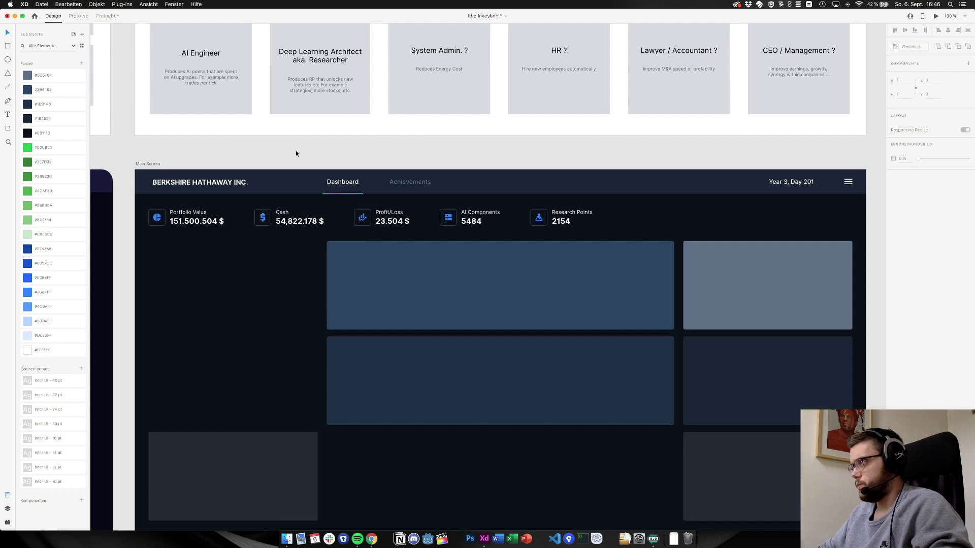
Set the Dashboard and Achievements labels to the Semi Bold weight, trying Bold for comparison
click(344, 184)
shift+click(415, 184)
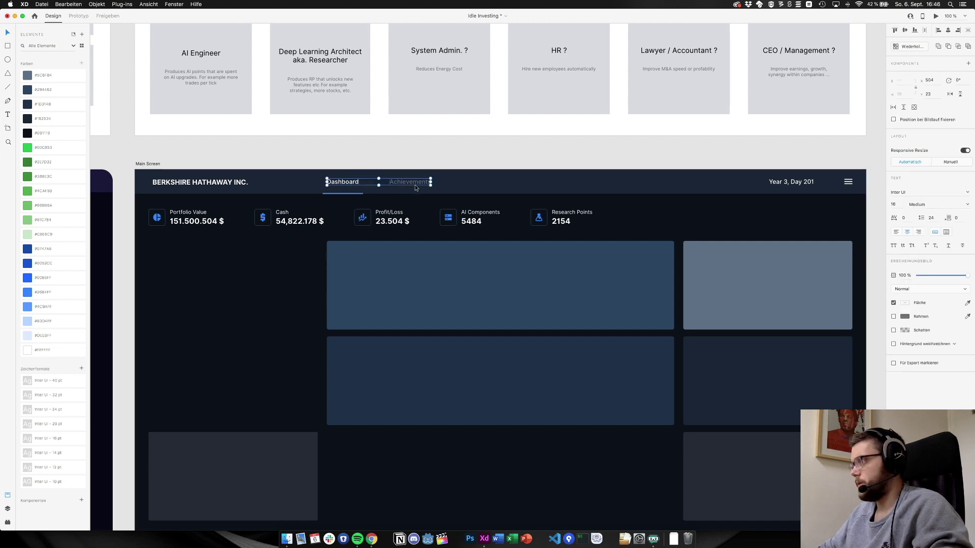
click(968, 206)
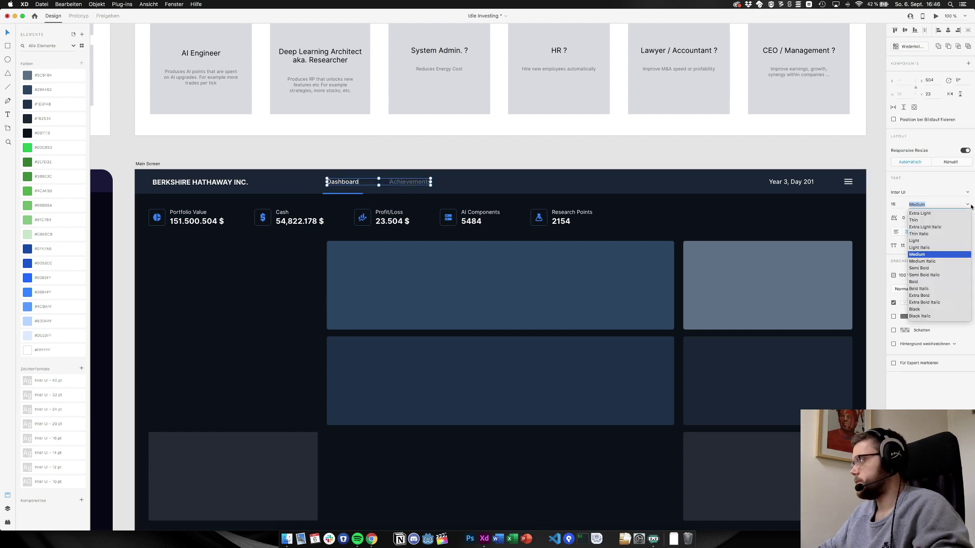
click(920, 268)
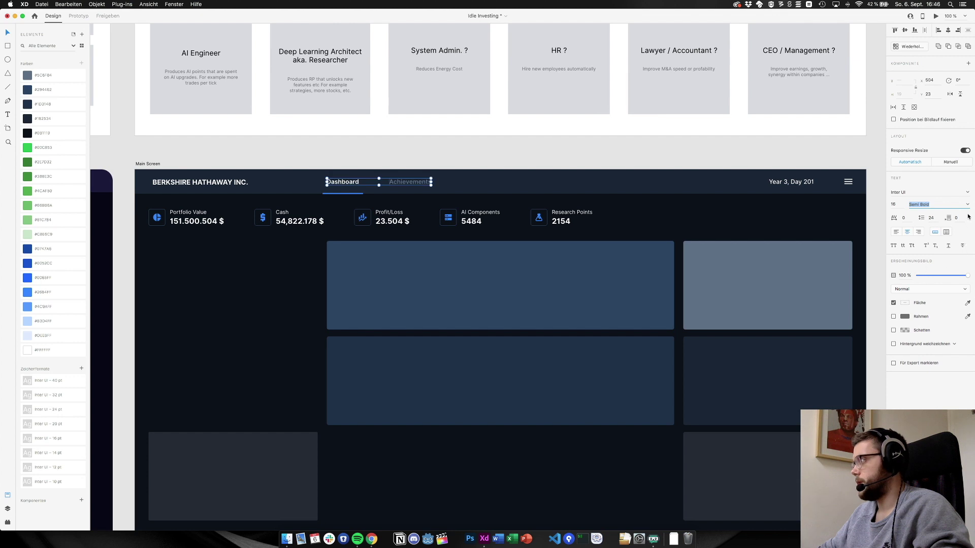
click(968, 206)
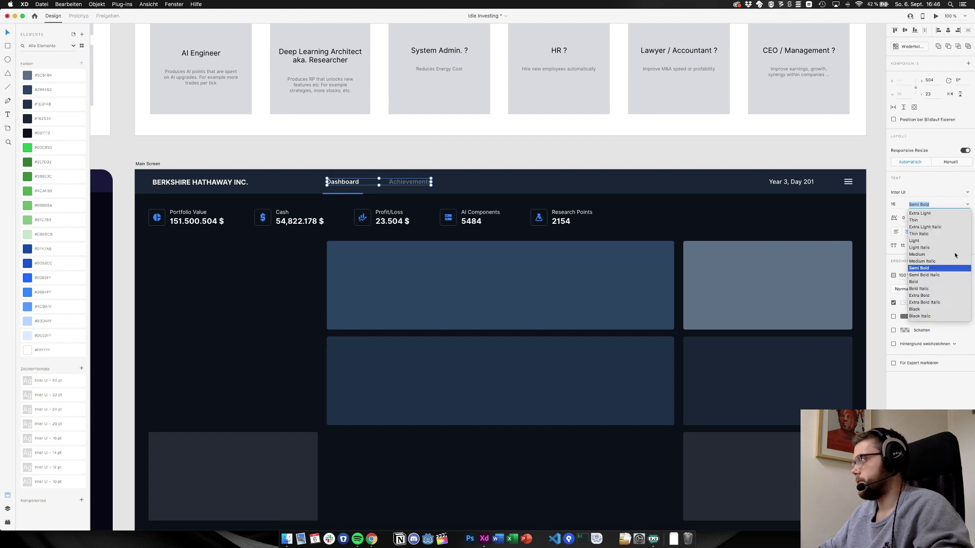
click(923, 281)
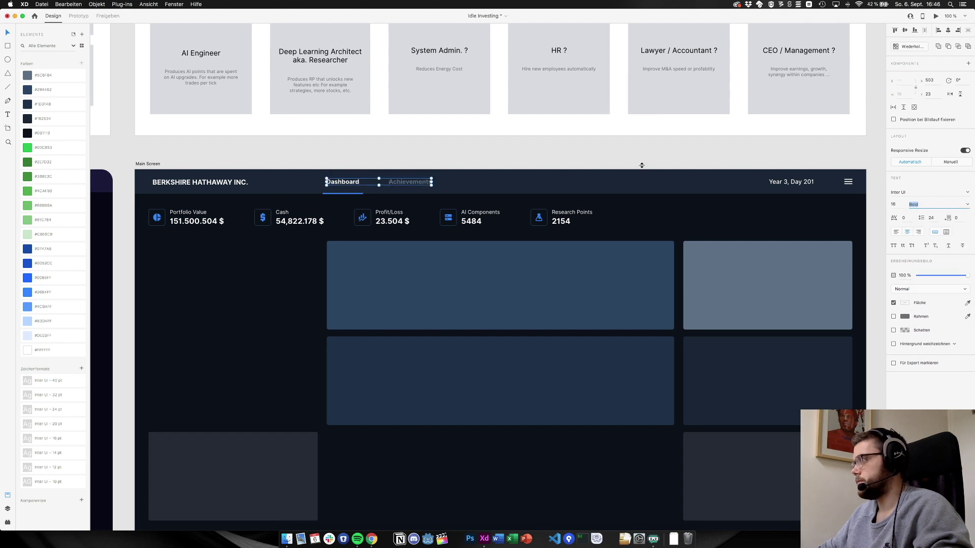
click(971, 205)
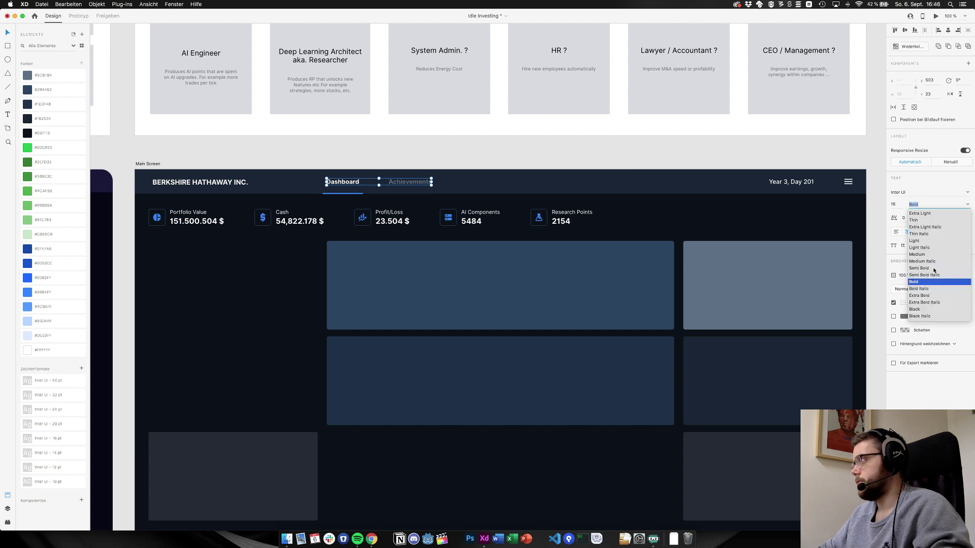
key(Escape)
click(501, 162)
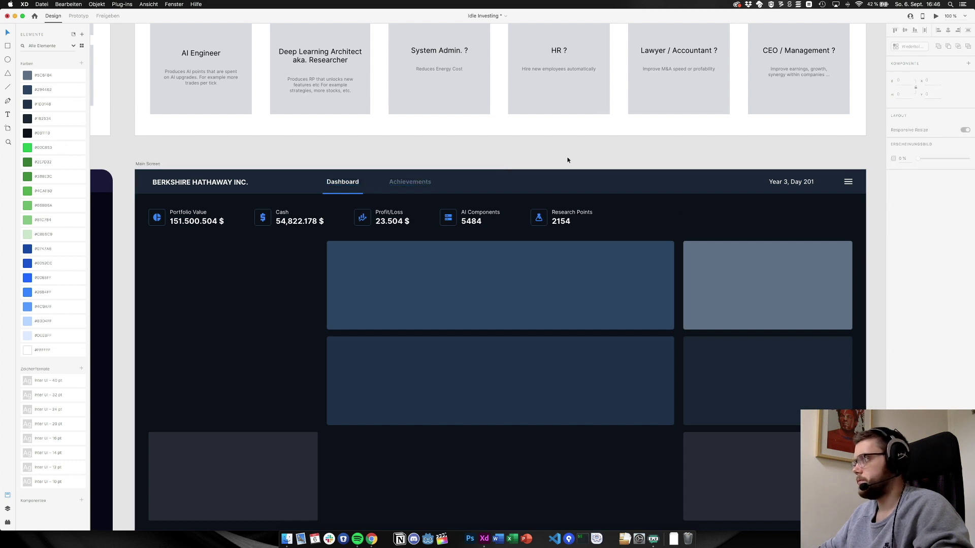
Try a font size of 20 on the Dashboard and Achievements labels
click(791, 182)
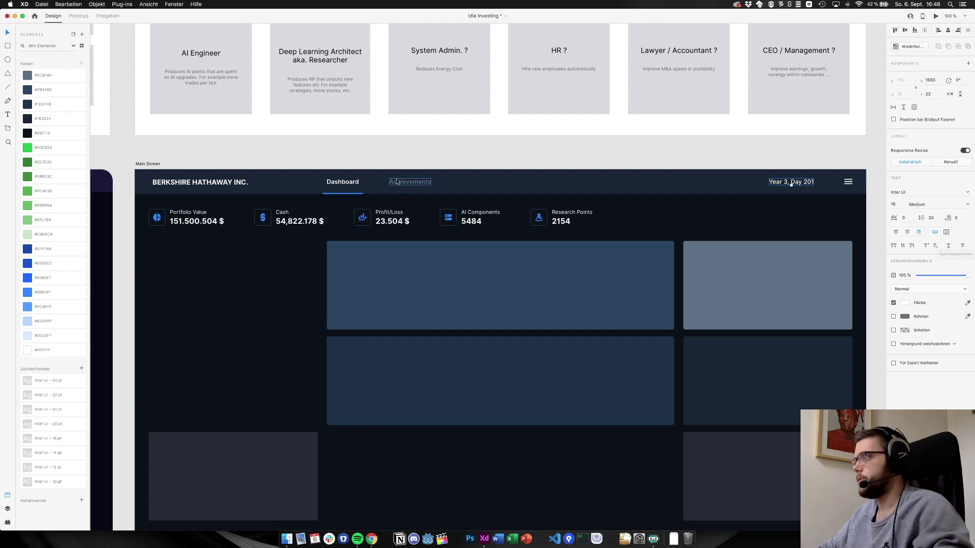
click(343, 182)
shift+click(409, 182)
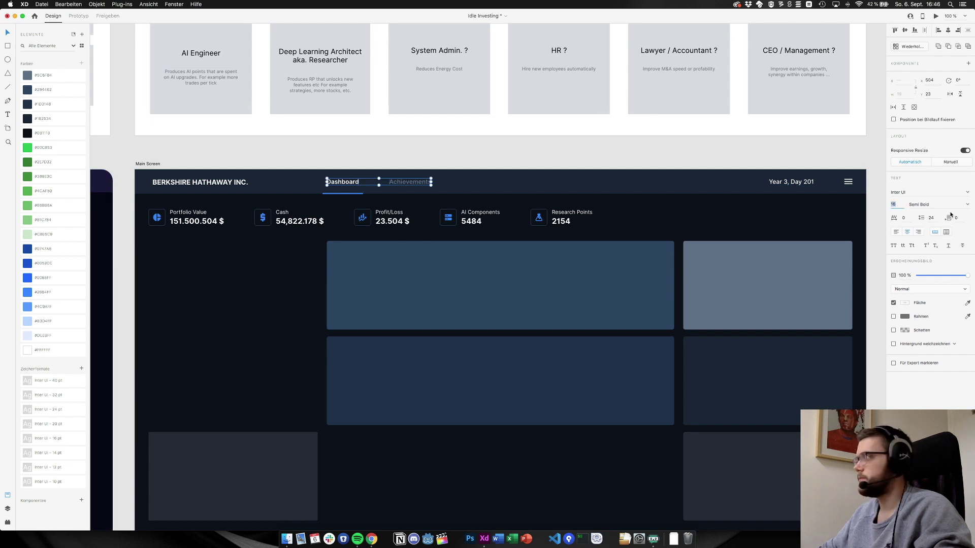
text(20)
key(Return)
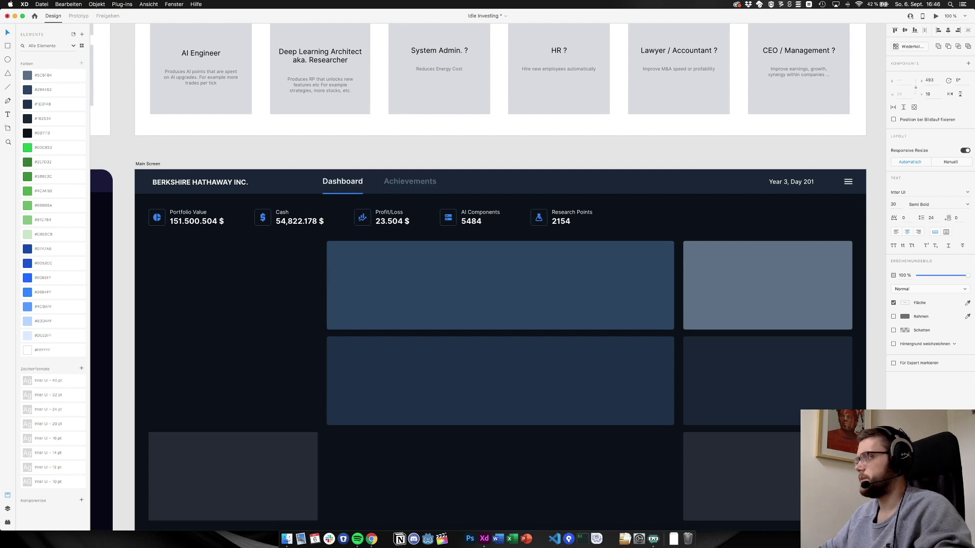
Set the font size of the Dashboard and Achievements labels to 18
click(895, 203)
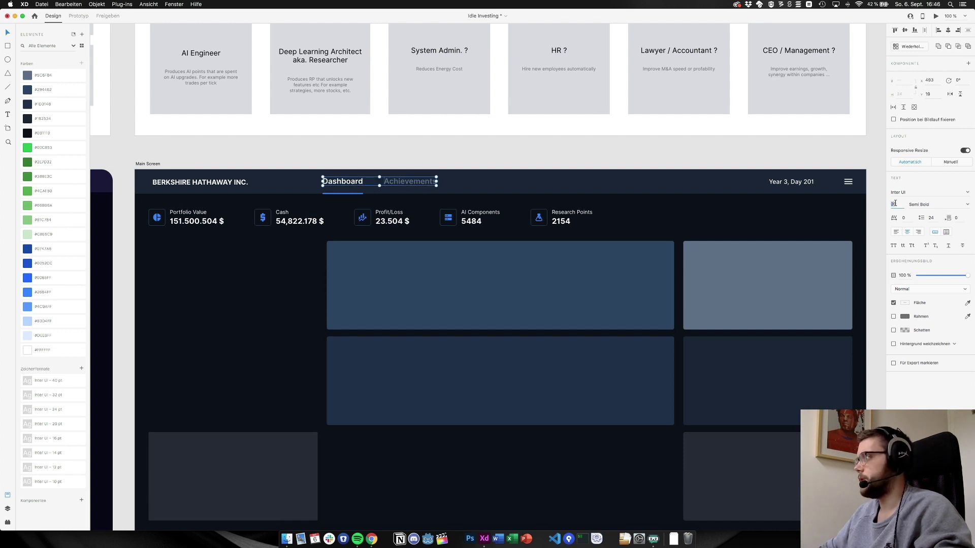
text(18)
key(Return)
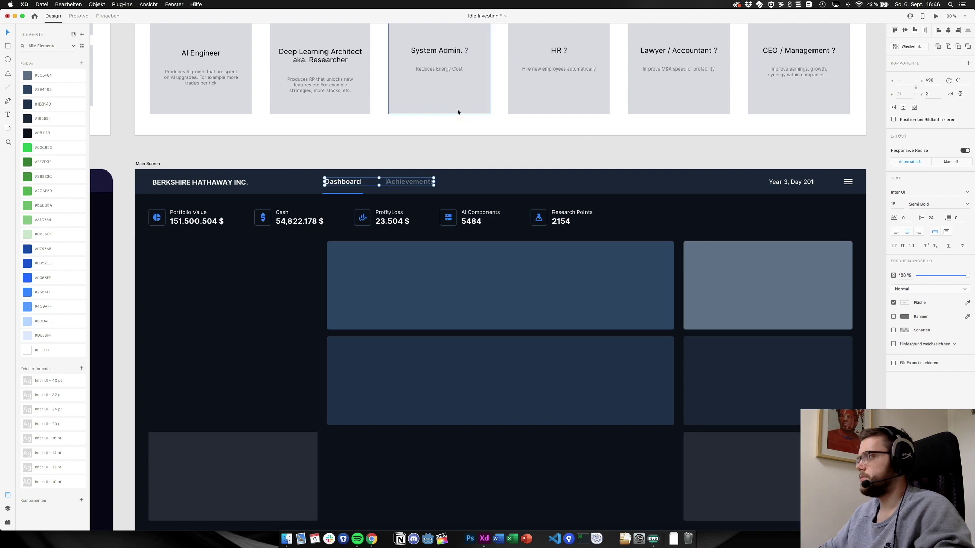
click(460, 148)
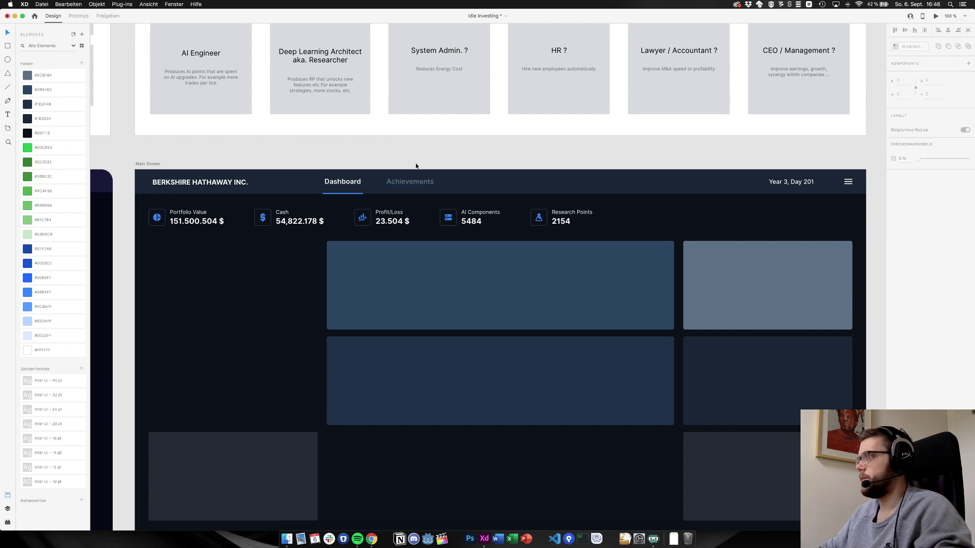
Set the Year 3, Day 201 label's font size to 18 and move it slightly left, away from the menu icon
double_click(805, 184)
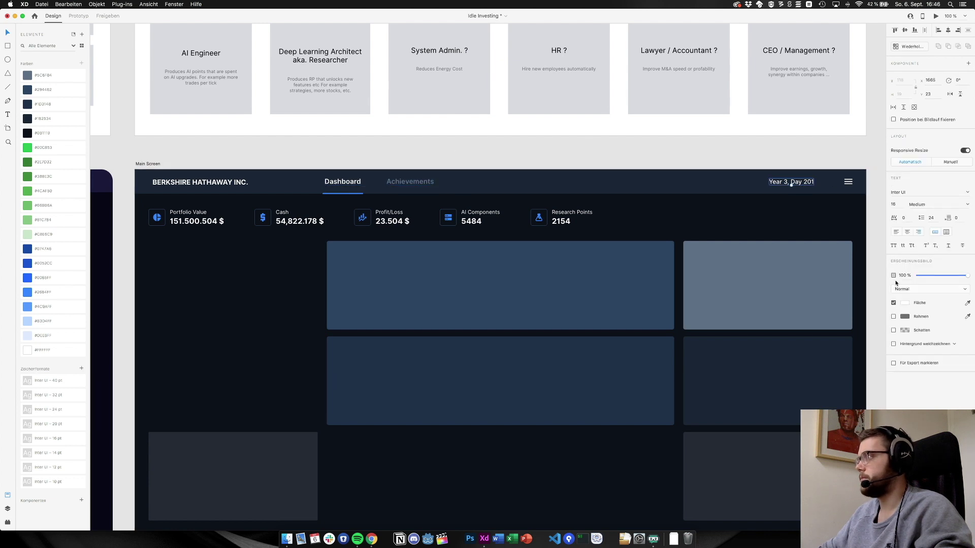
text(18)
key(Return)
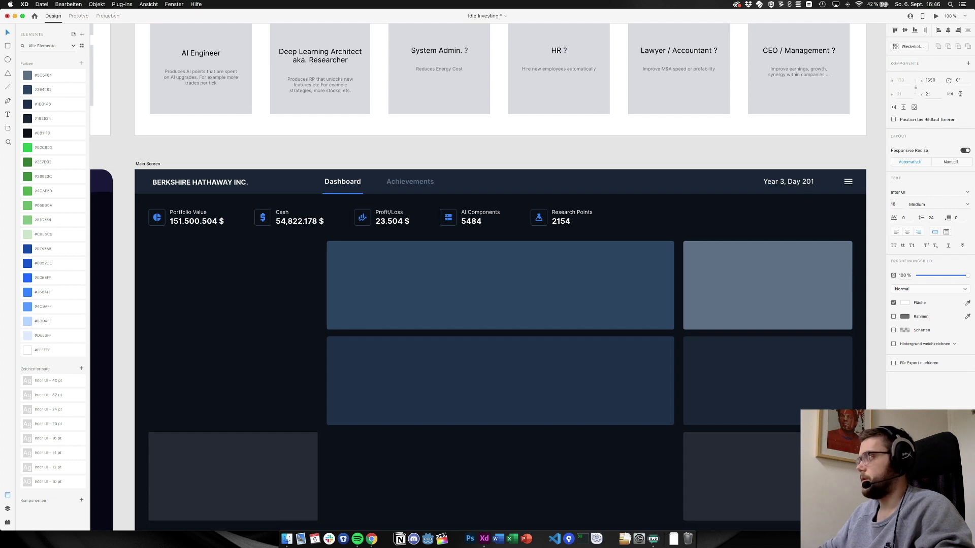
drag(791, 185, 797, 185)
click(782, 160)
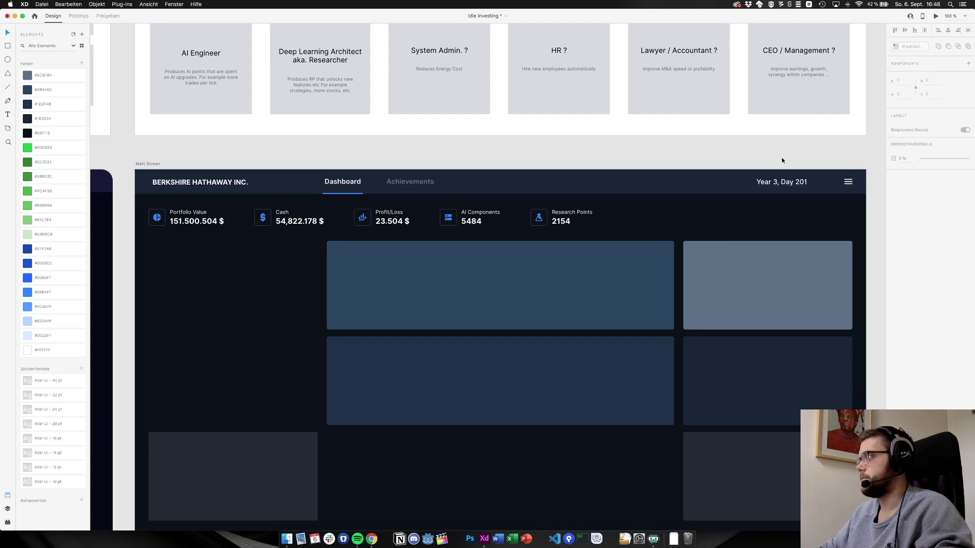
Resize the three-line menu icon in the header proportionally to a width of 24
click(849, 184)
double_click(849, 183)
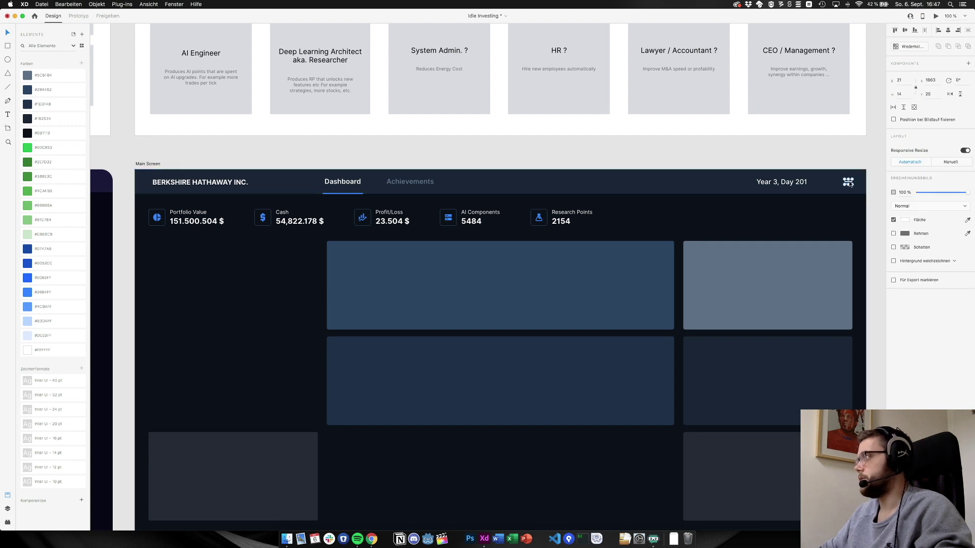
scroll(872, 189, up, 5)
scroll(871, 188, up, 1)
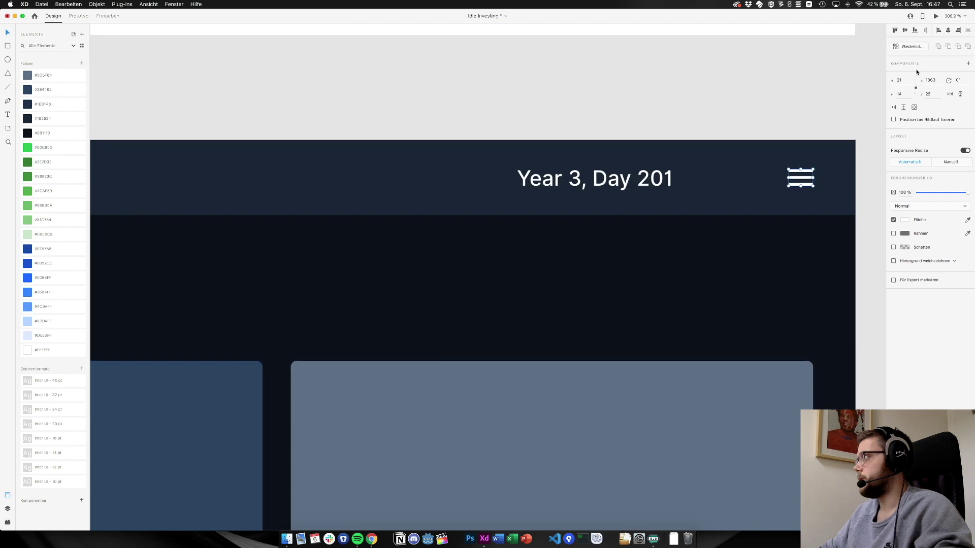
click(901, 81)
text(24)
key(Return)
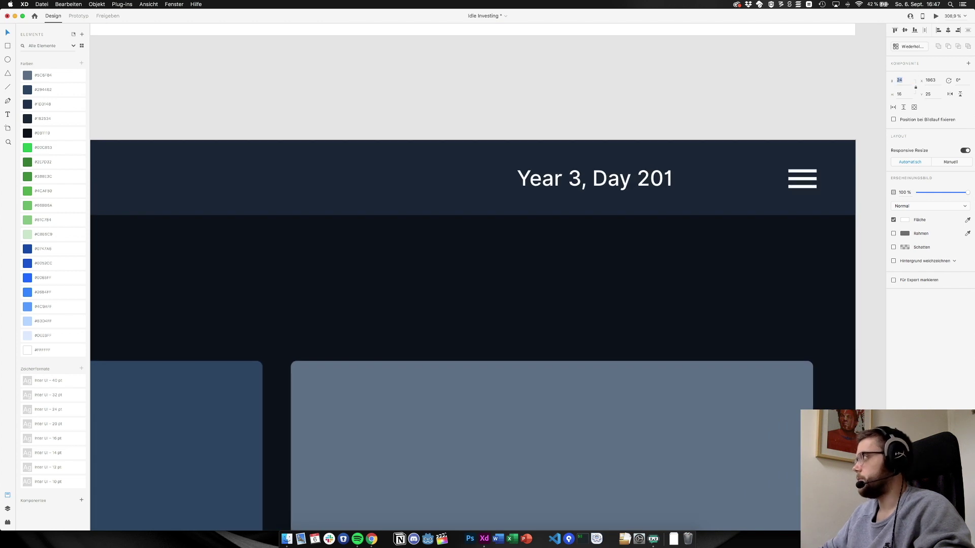
Move the menu icon to X 1860, Y 24, flush with the slate panel's right edge, and check it against the grid
drag(805, 182, 803, 180)
key(super+apostrophe)
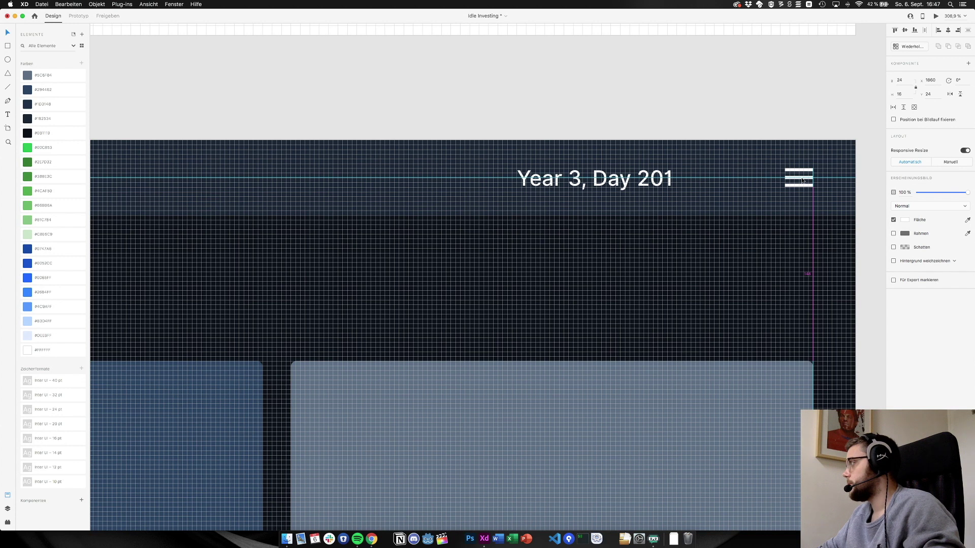
key(super+1)
key(super+apostrophe)
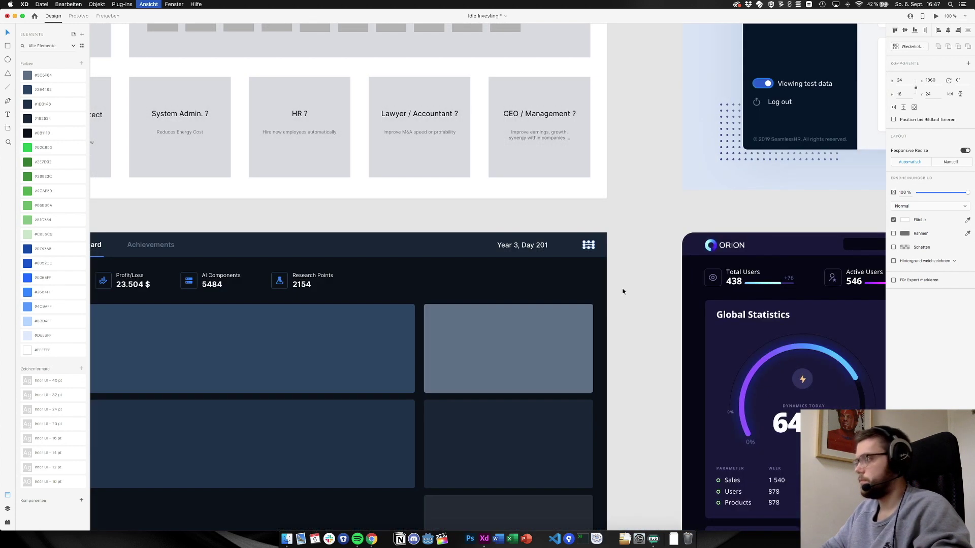
click(623, 290)
Move the Year 3, Day 201 label right to X 1649, closer to the menu icon and level with the navigation labels
scroll(619, 291, down, 3)
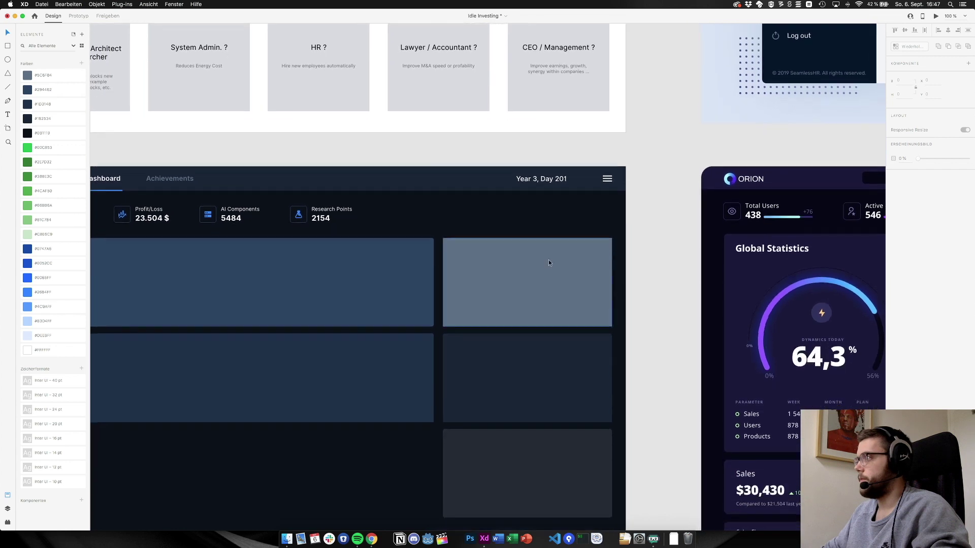
scroll(549, 262, left, 5)
scroll(544, 257, down, 1)
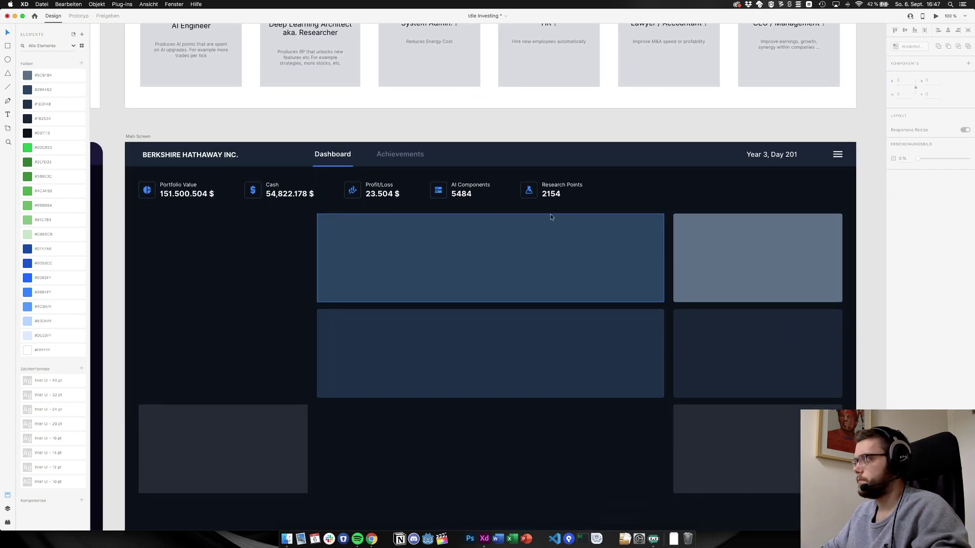
drag(782, 155, 788, 156)
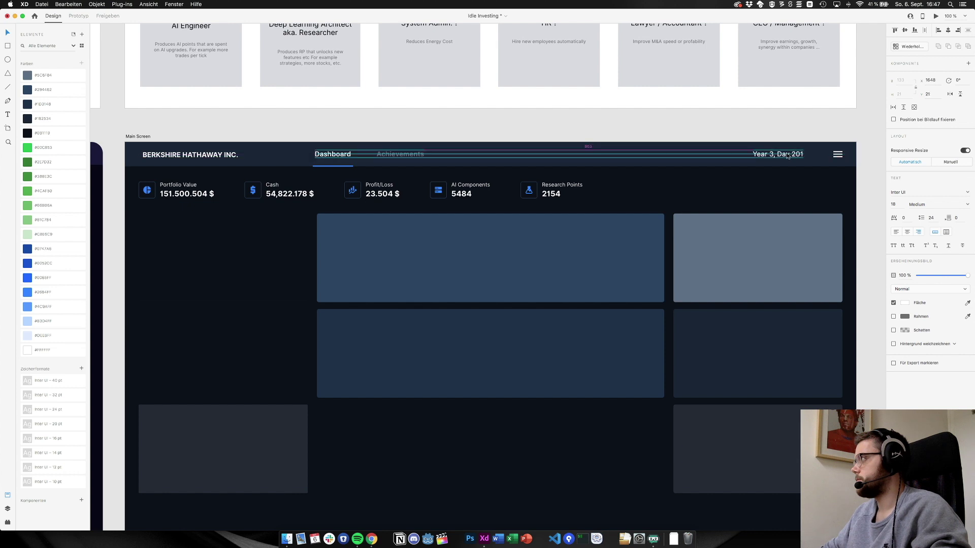
Set the BERKSHIRE HATHAWAY INC. header title to the Extra Bold weight
click(237, 155)
click(968, 205)
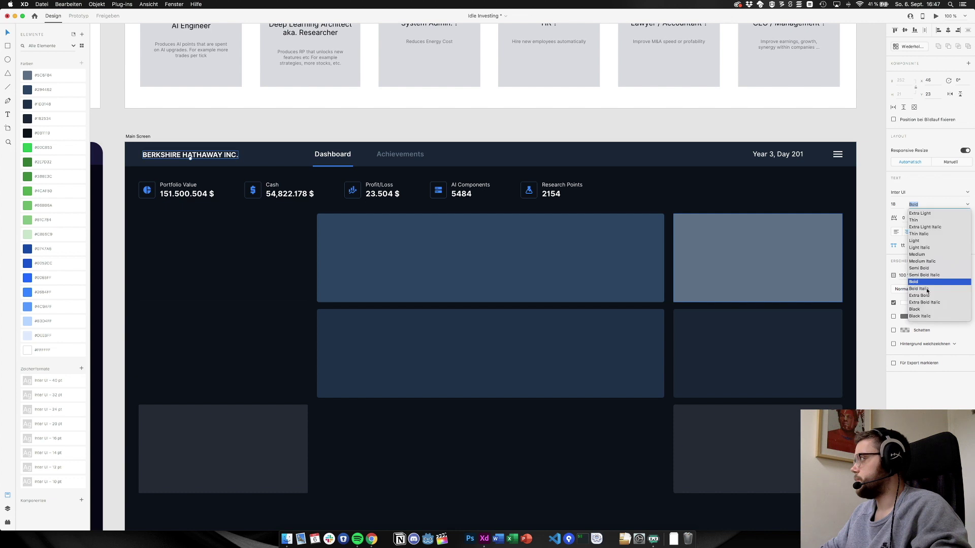
click(923, 296)
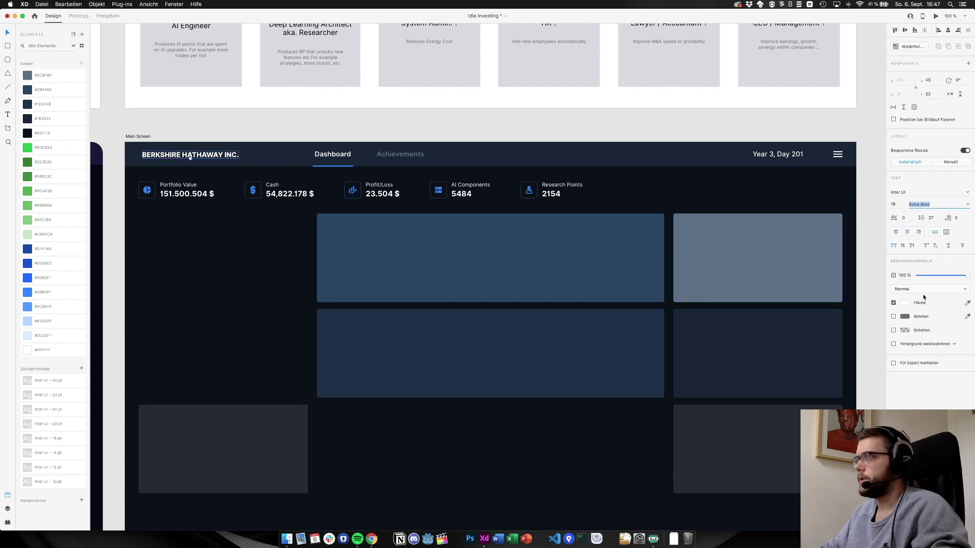
Set the BERKSHIRE HATHAWAY INC. header title to the Black weight
click(968, 205)
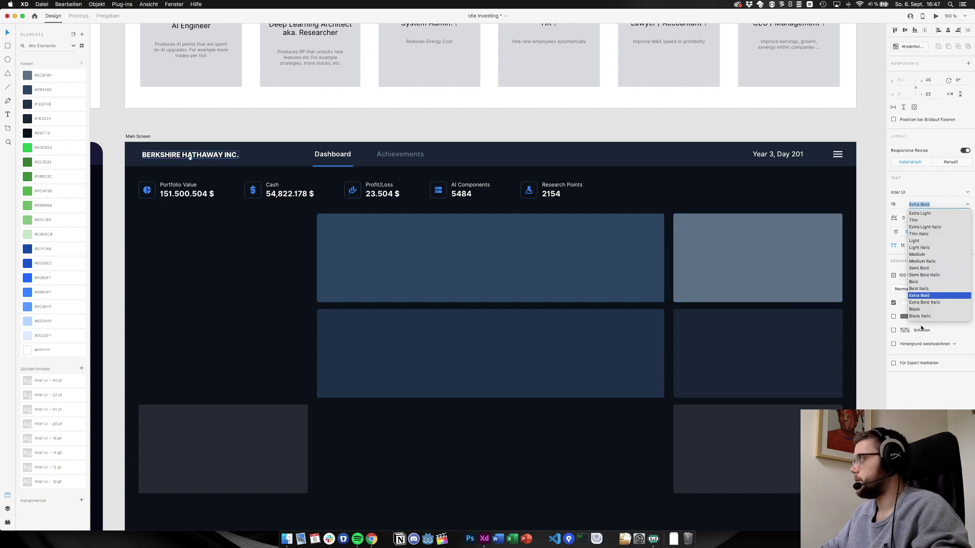
click(916, 309)
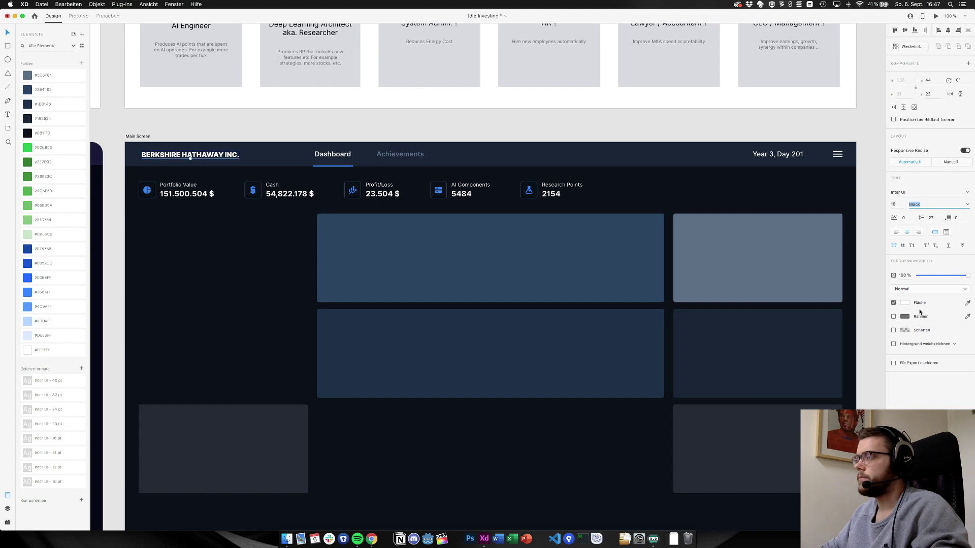
Increase the header title's character spacing gradually up to 100
click(907, 218)
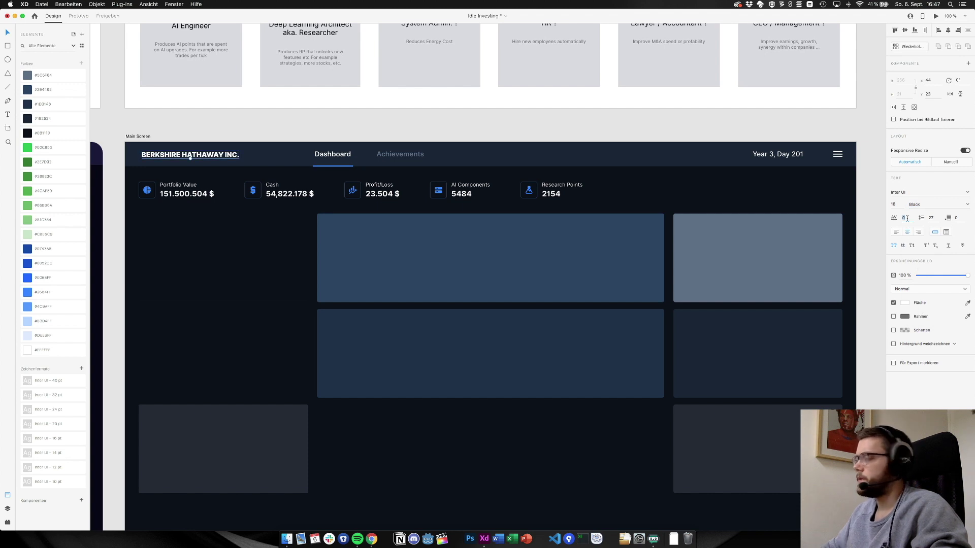
text(24)
key(Return)
key(shift+Up)
key(shift+Up)
key(shift+Up)
key(shift+Up)
key(shift+Up)
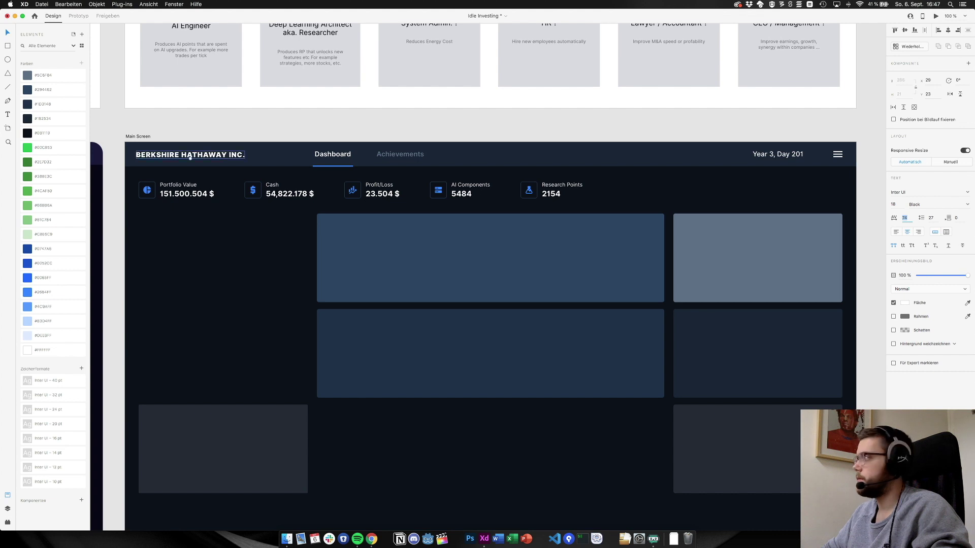
key(shift+Up)
key(Up)
key(Up)
key(Up)
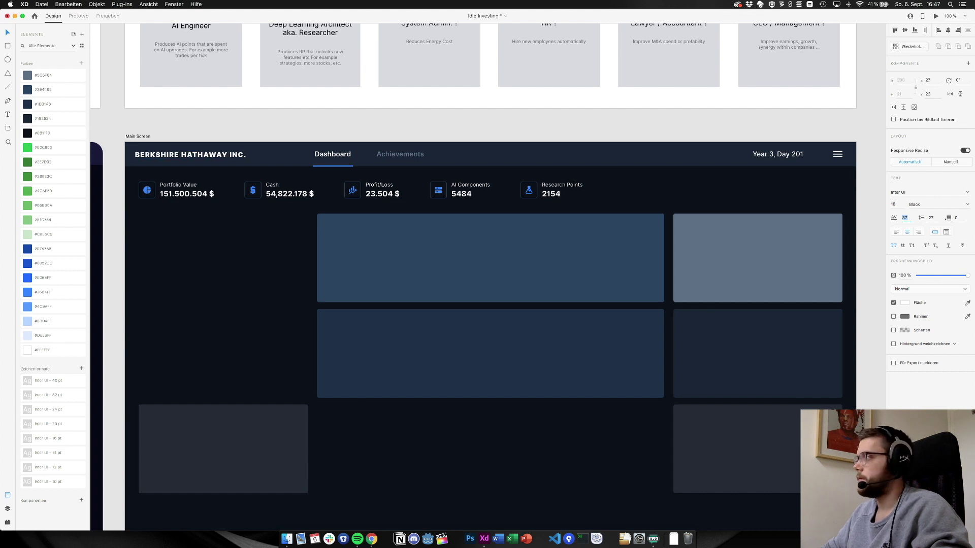
text(100)
key(Return)
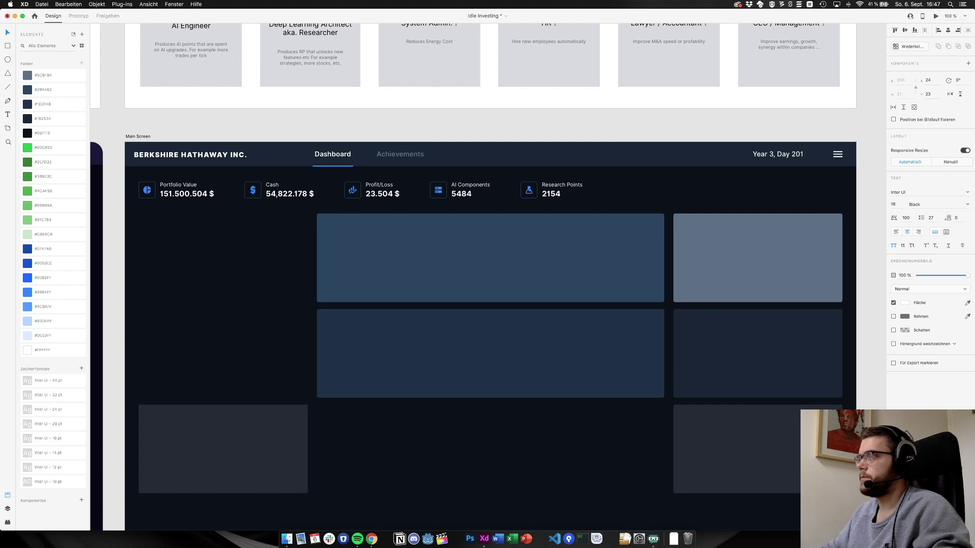
Reduce the header title's character spacing to 50 and move it to Y 21, flush with the stat icons' left edge
click(907, 218)
text(7)
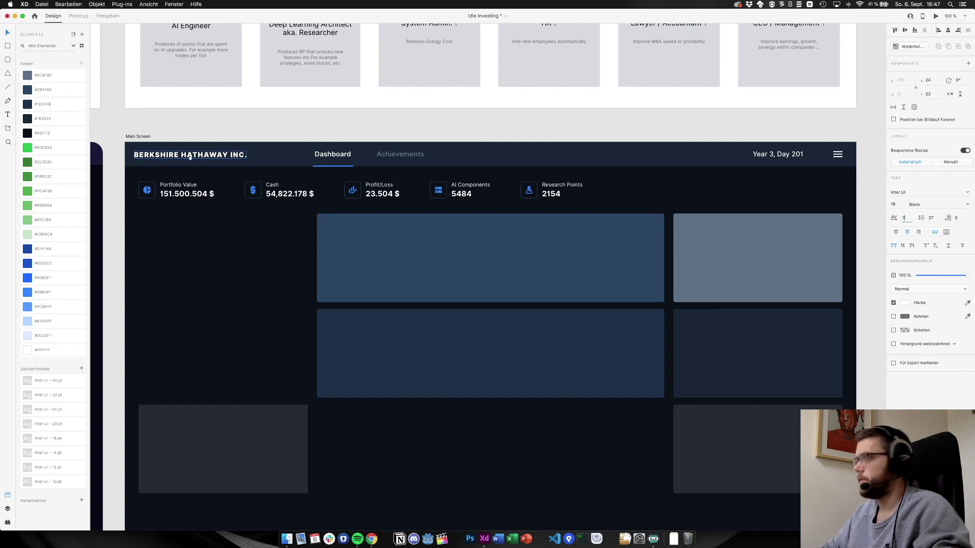
text(5)
key(Return)
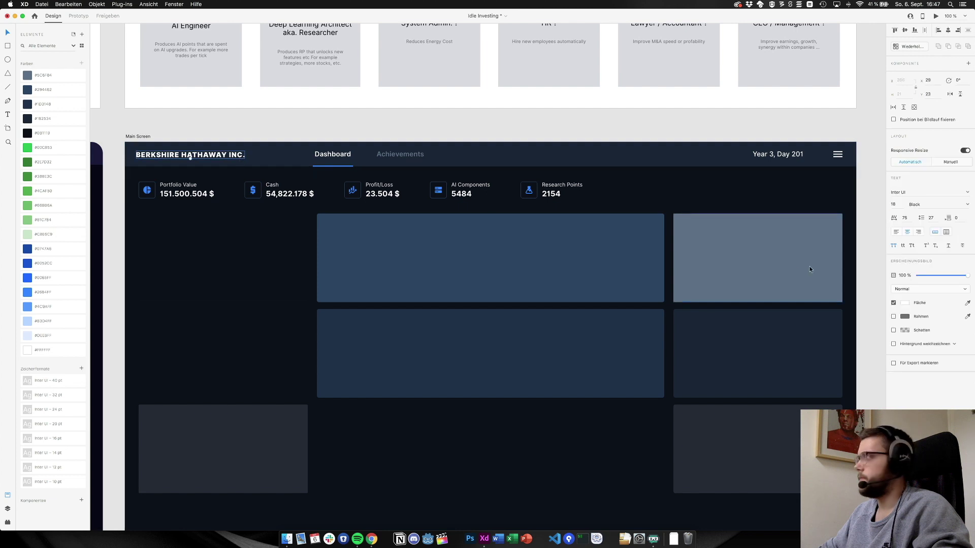
text(50)
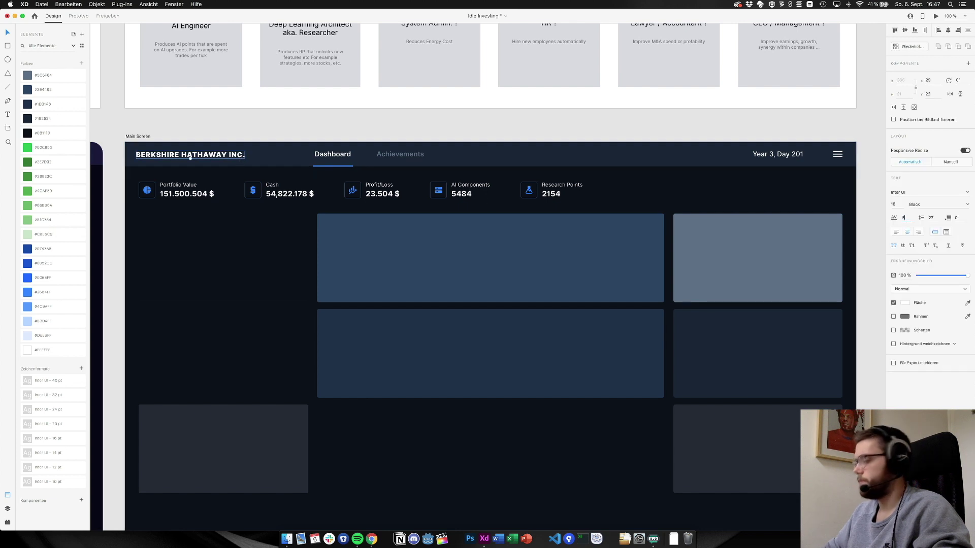
key(Return)
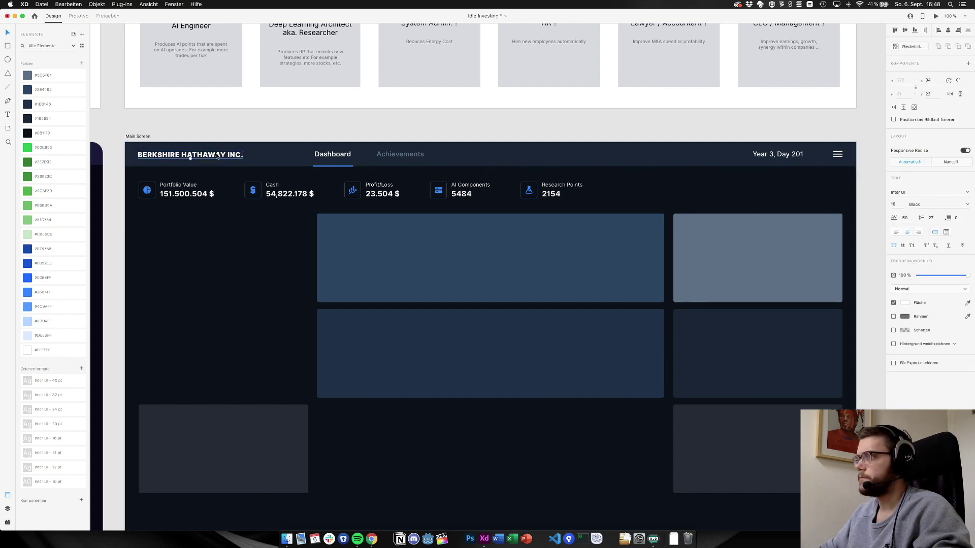
drag(217, 156, 219, 155)
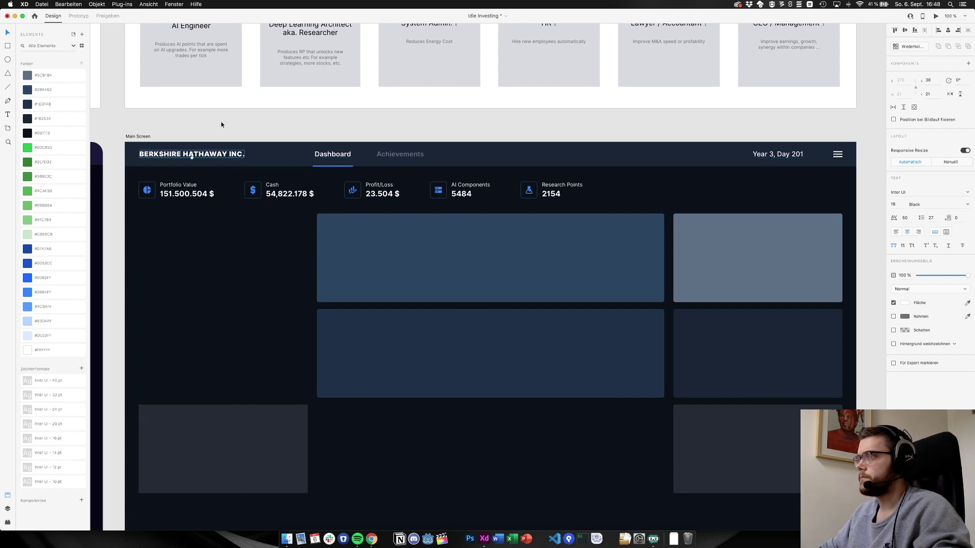
Try all-caps lettering on the Dashboard and Achievements navigation labels and undo it
click(395, 156)
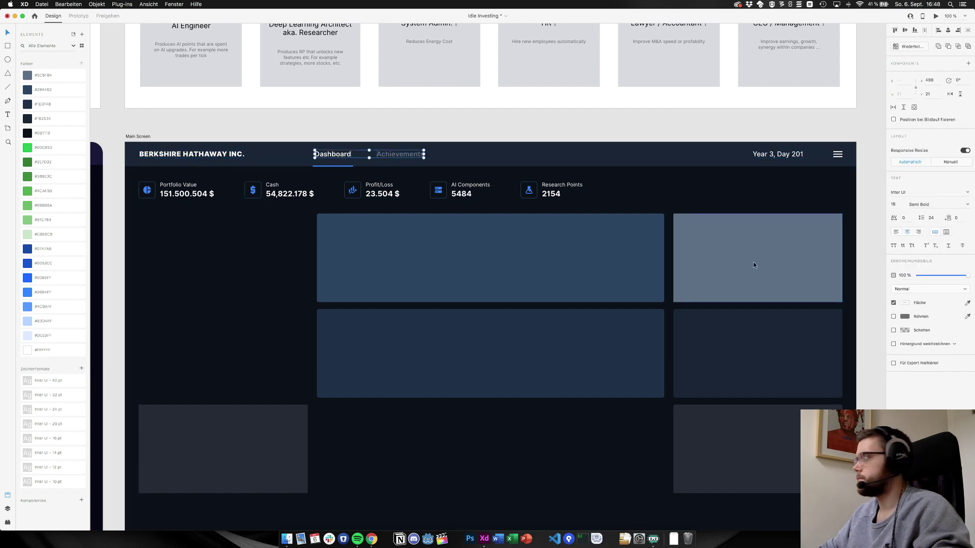
click(896, 248)
click(414, 123)
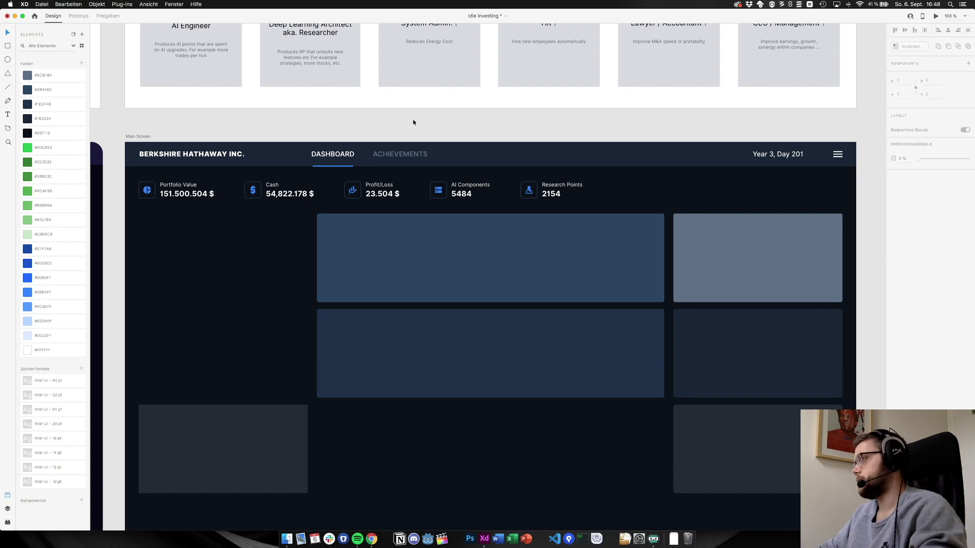
key(super+z)
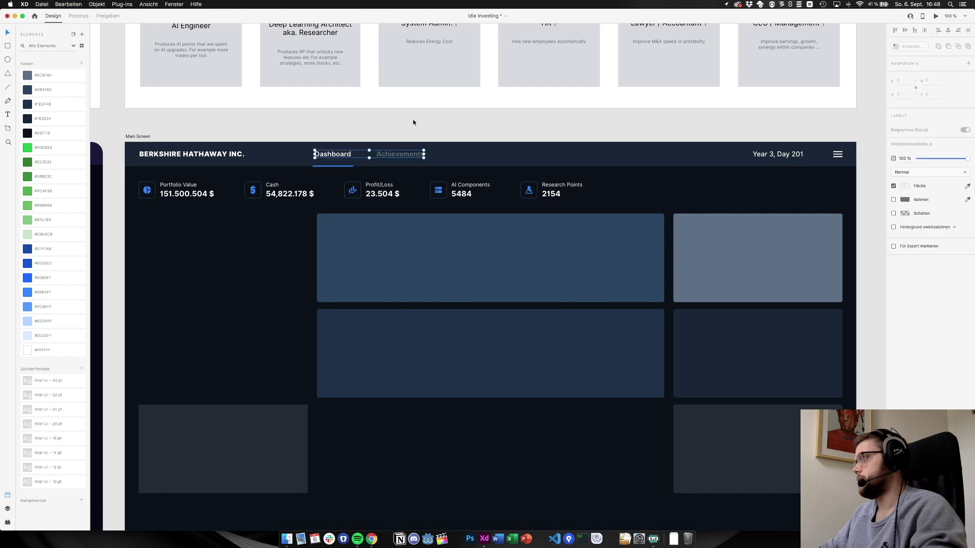
click(401, 124)
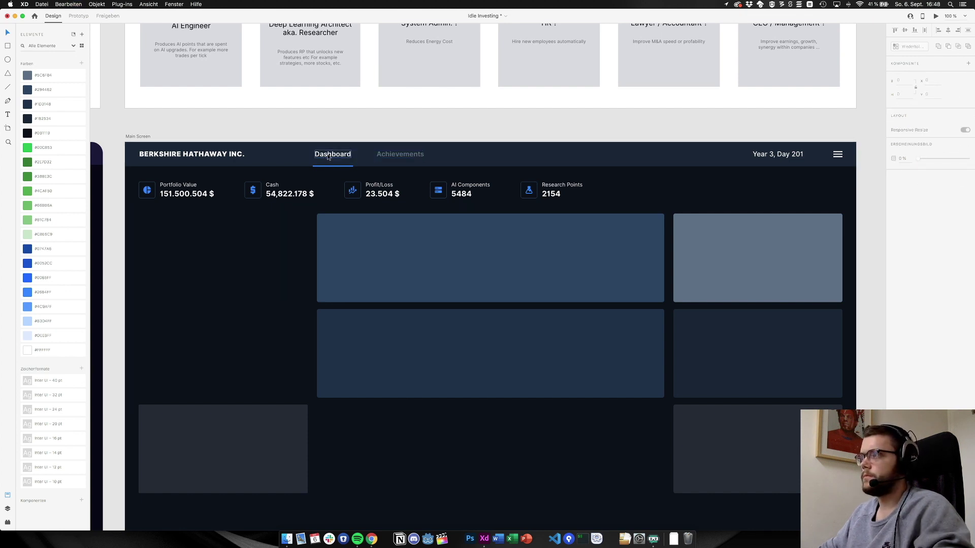
Set the font size of the Dashboard and Achievements navigation labels to 16
click(234, 158)
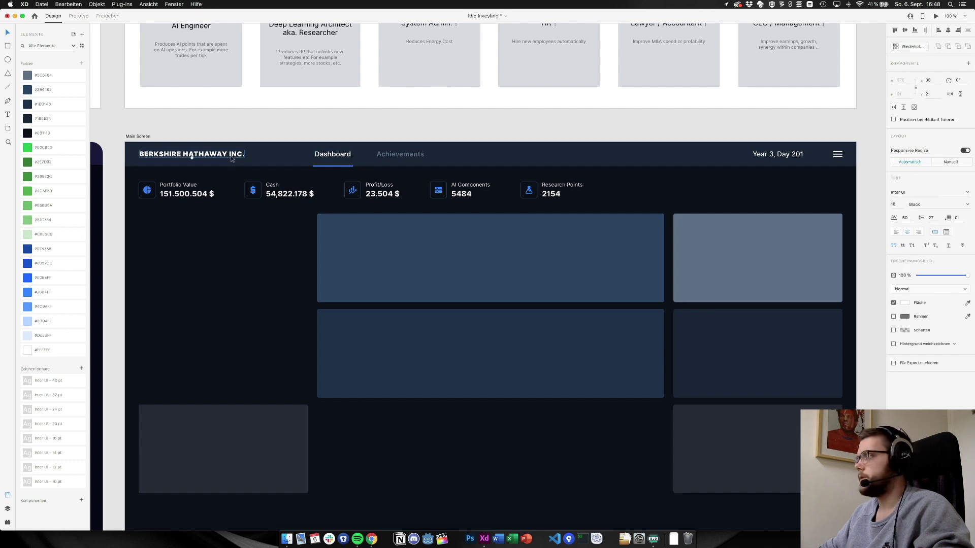
click(328, 158)
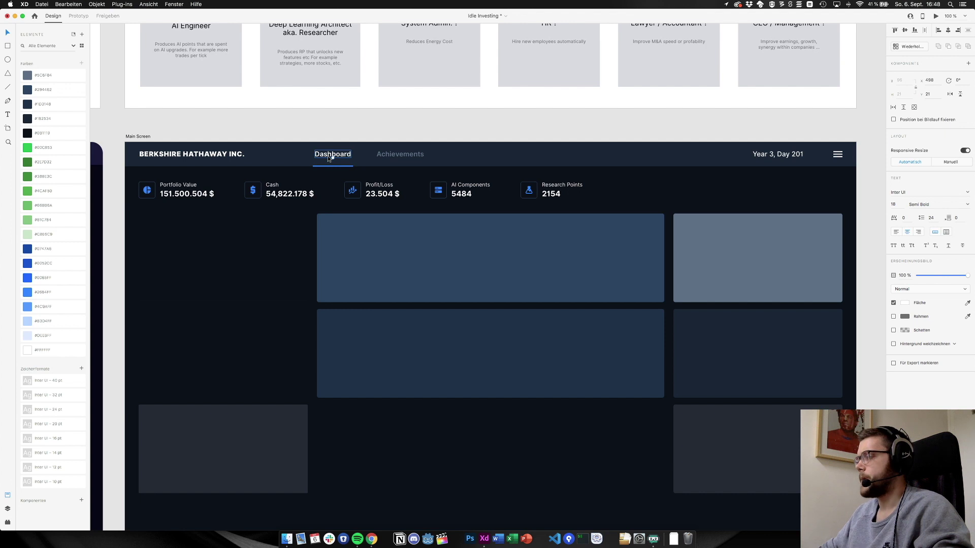
shift+click(203, 154)
shift+click(393, 155)
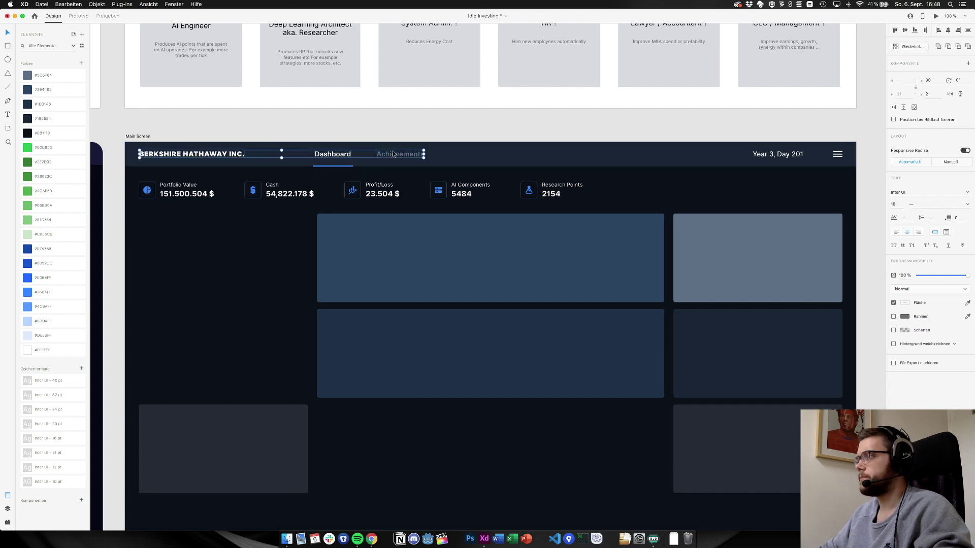
shift+click(204, 154)
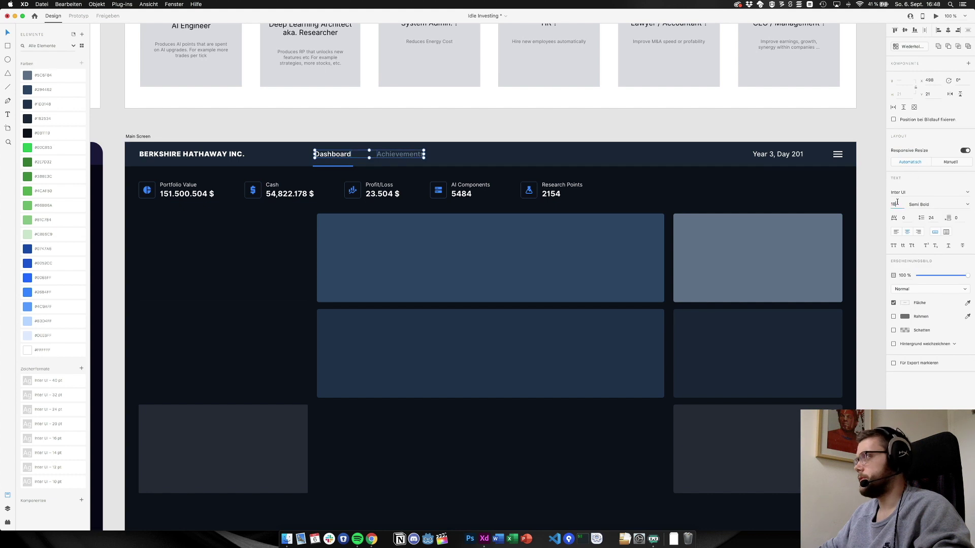
text(16)
key(Return)
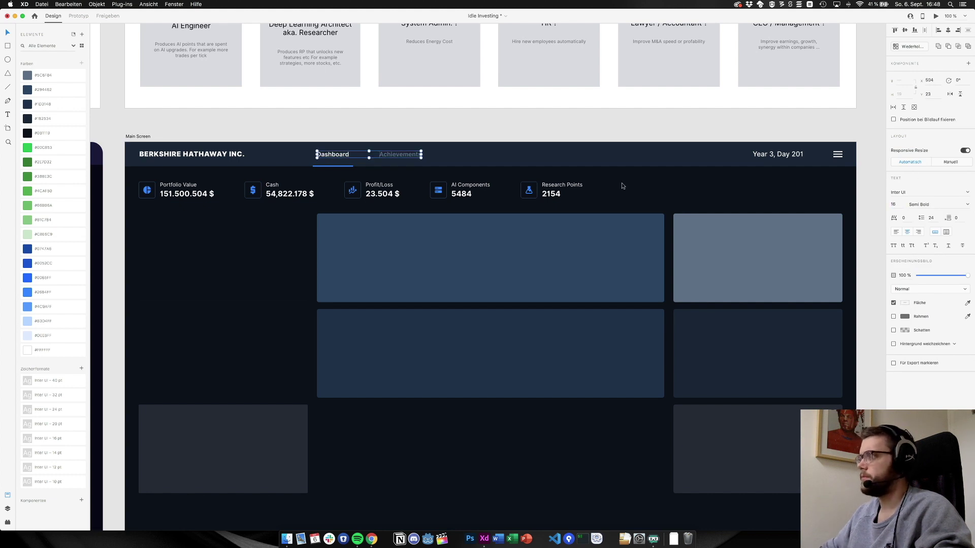
click(535, 125)
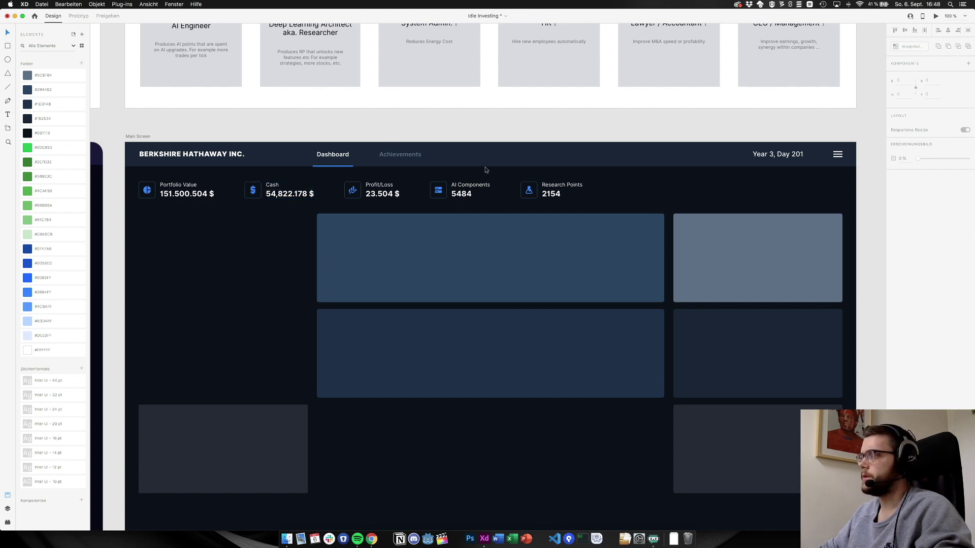
Return the Dashboard and Achievements navigation labels to font size 18
double_click(333, 154)
shift+click(391, 157)
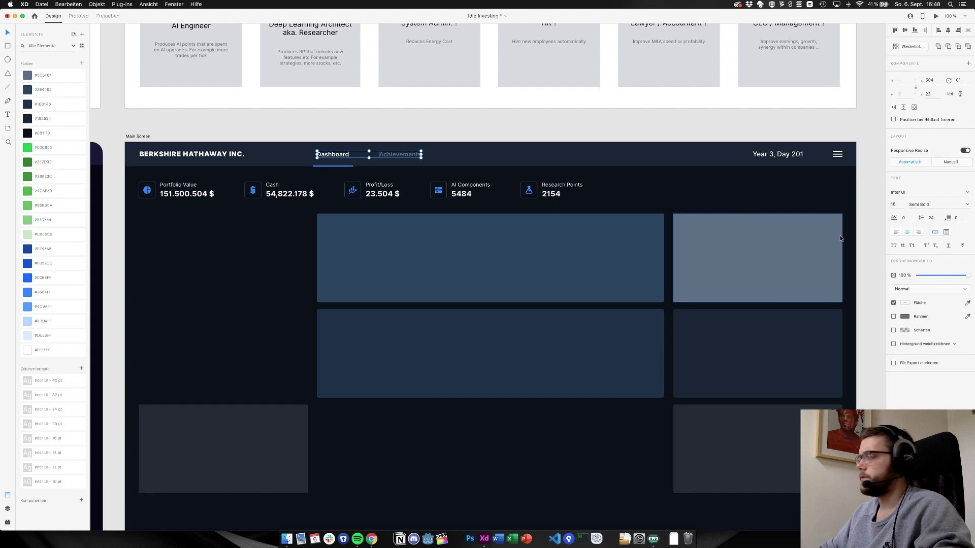
click(895, 204)
text(18)
key(Return)
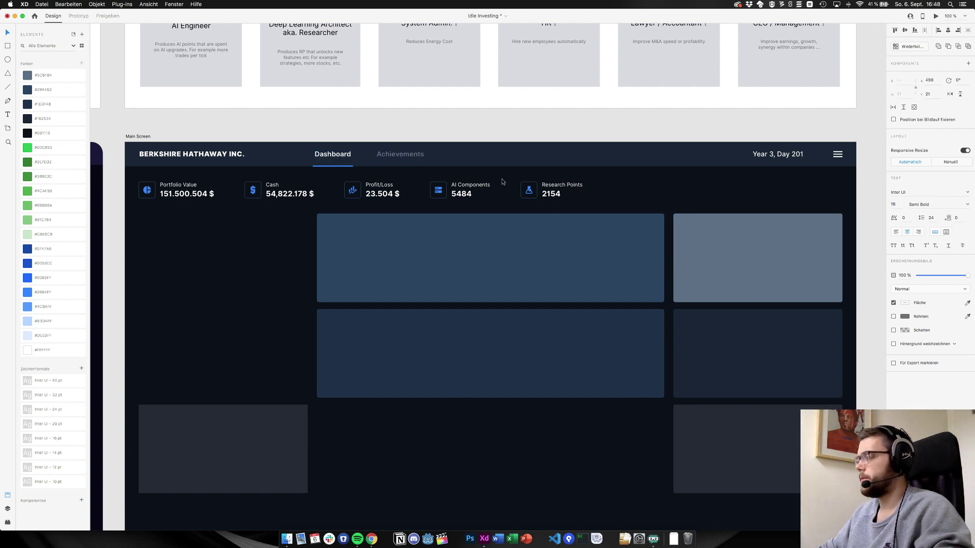
click(446, 124)
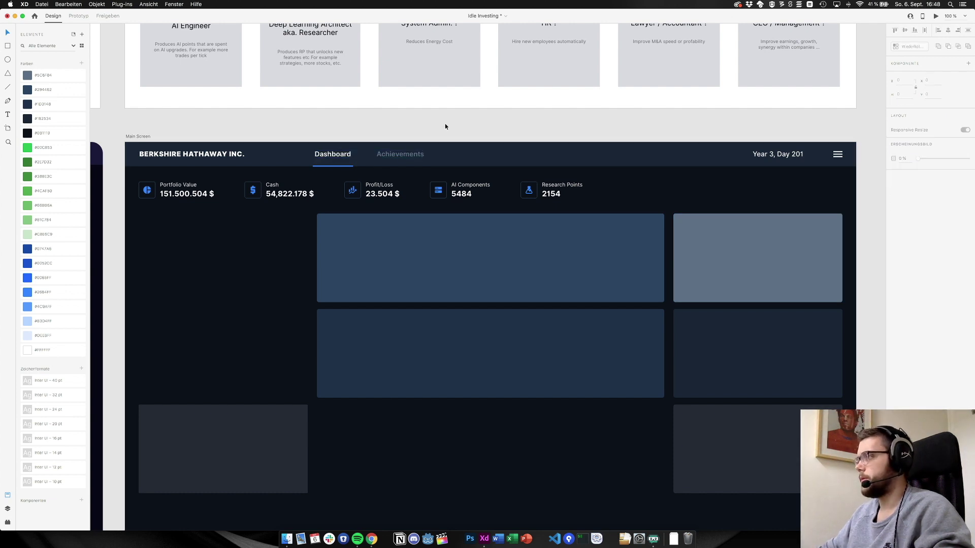
Centre the header's title, navigation labels, date label and menu icon vertically within the header bar
click(346, 157)
shift+click(256, 158)
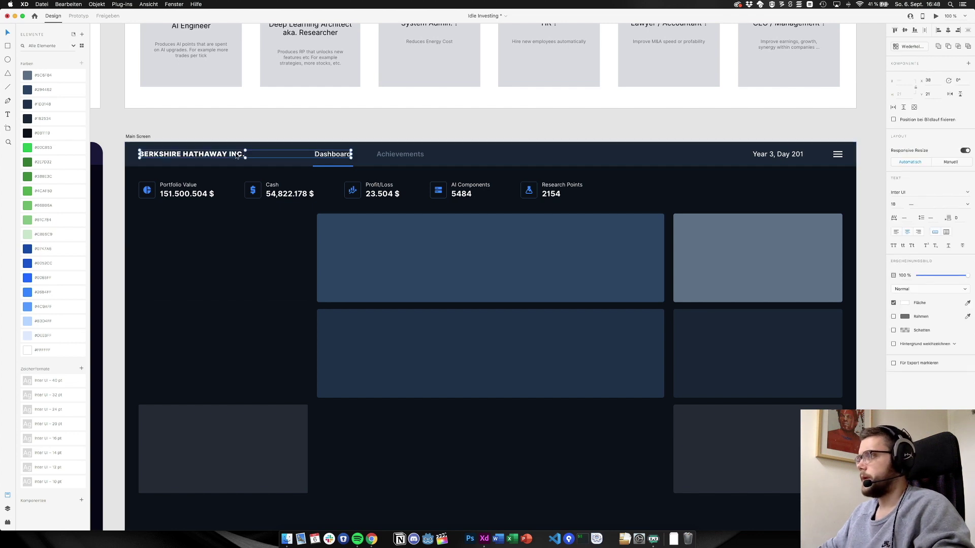
shift+click(381, 156)
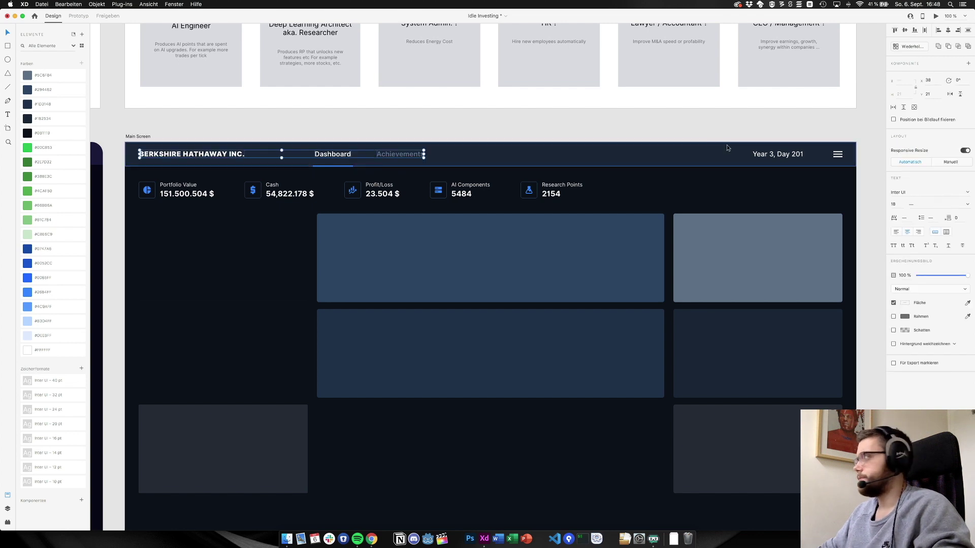
shift+click(839, 155)
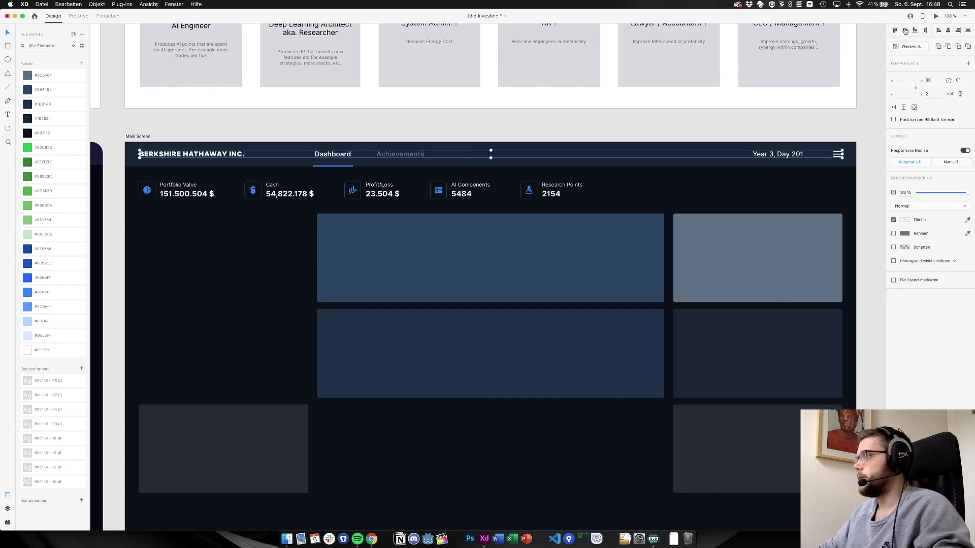
click(370, 124)
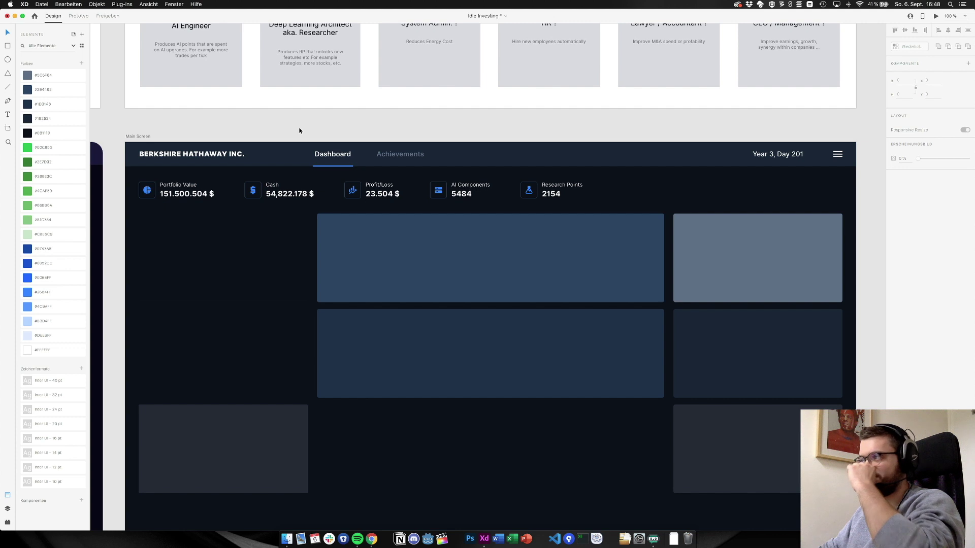
drag(177, 133, 858, 163)
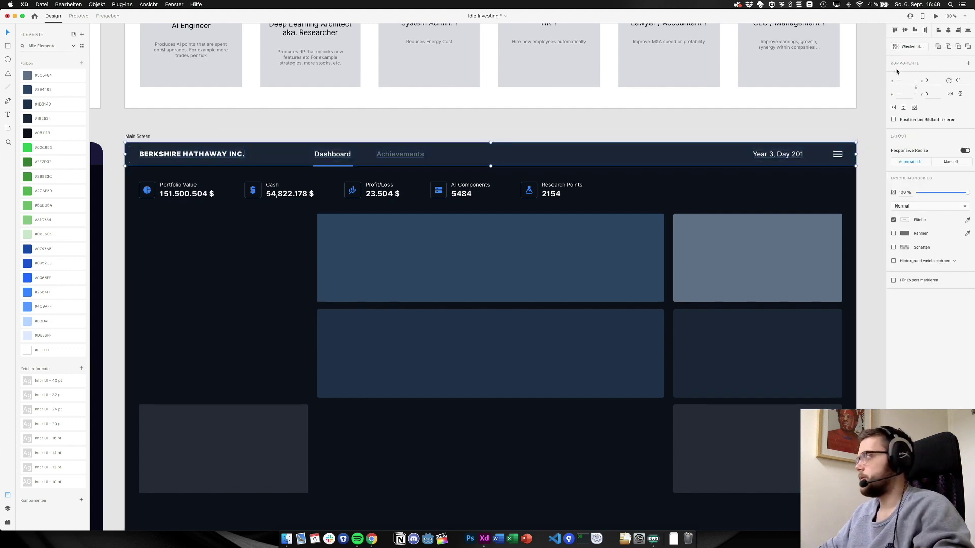
click(904, 31)
click(242, 114)
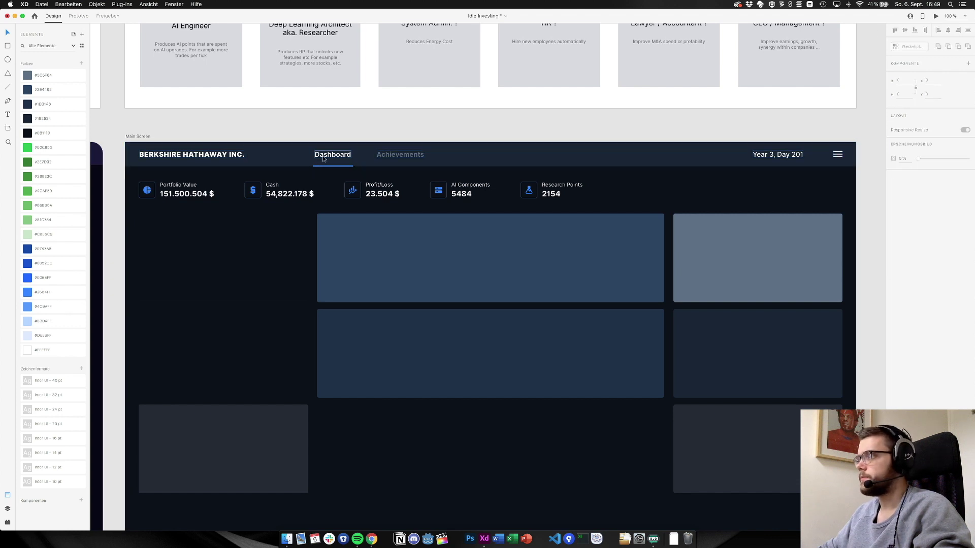
Select the blue underline beneath the Dashboard label and show the square grid on the Main Screen artboard
scroll(327, 160, up, 10)
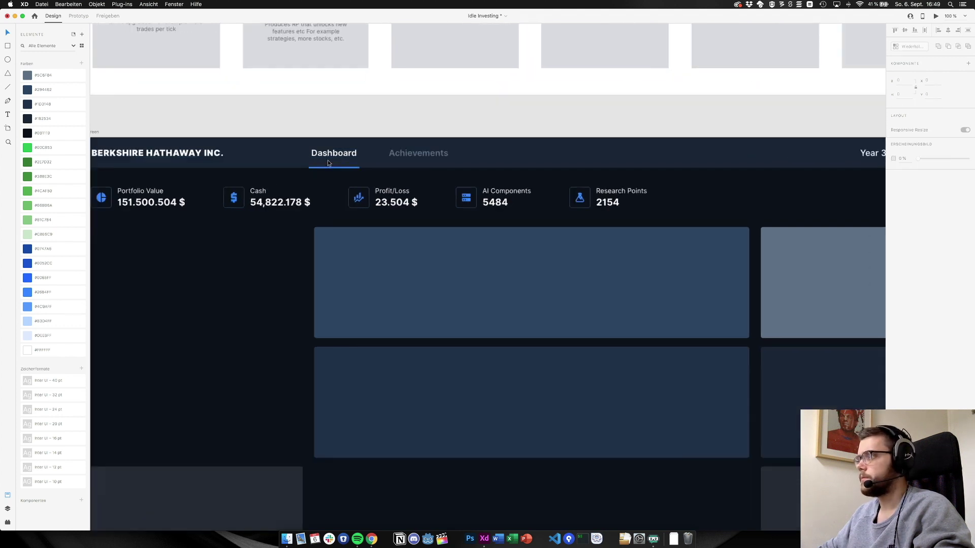
scroll(333, 167, up, 5)
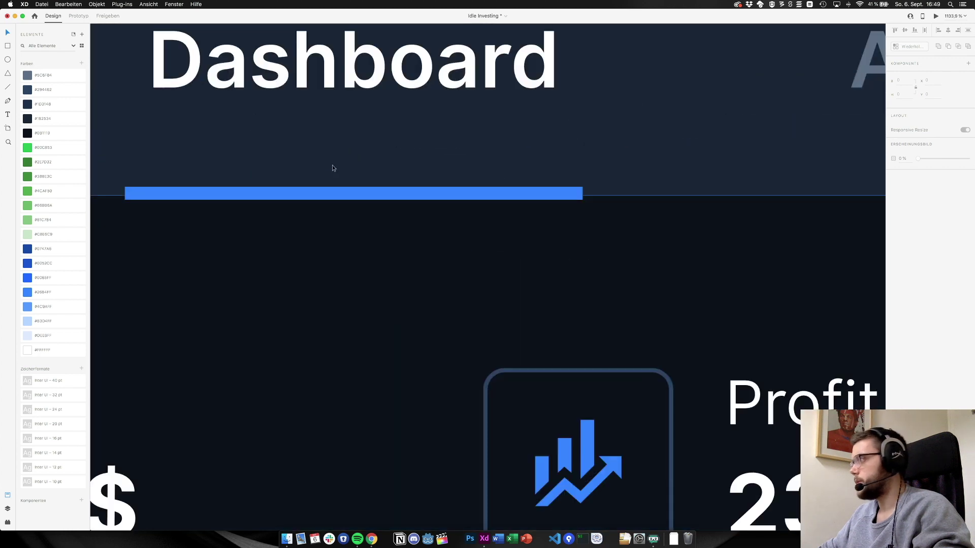
click(545, 195)
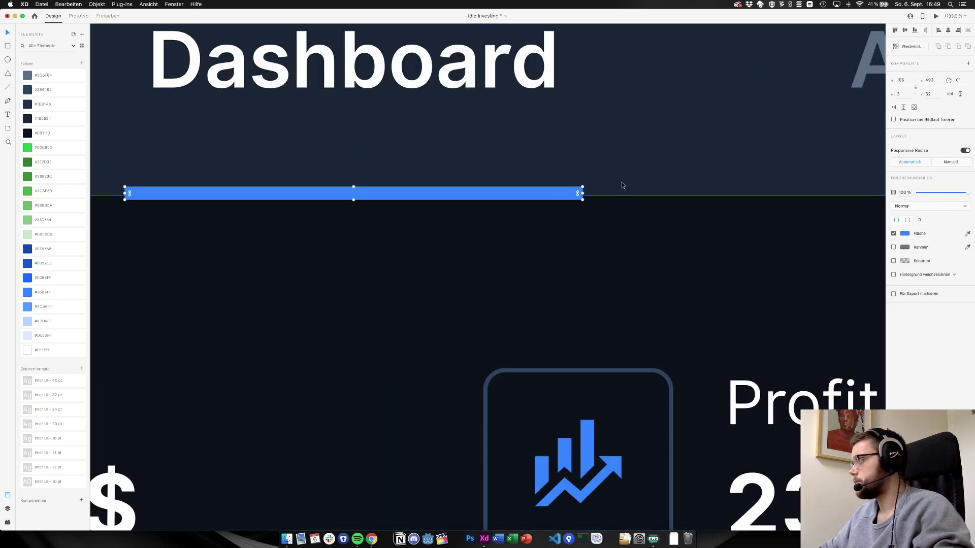
click(621, 182)
click(542, 188)
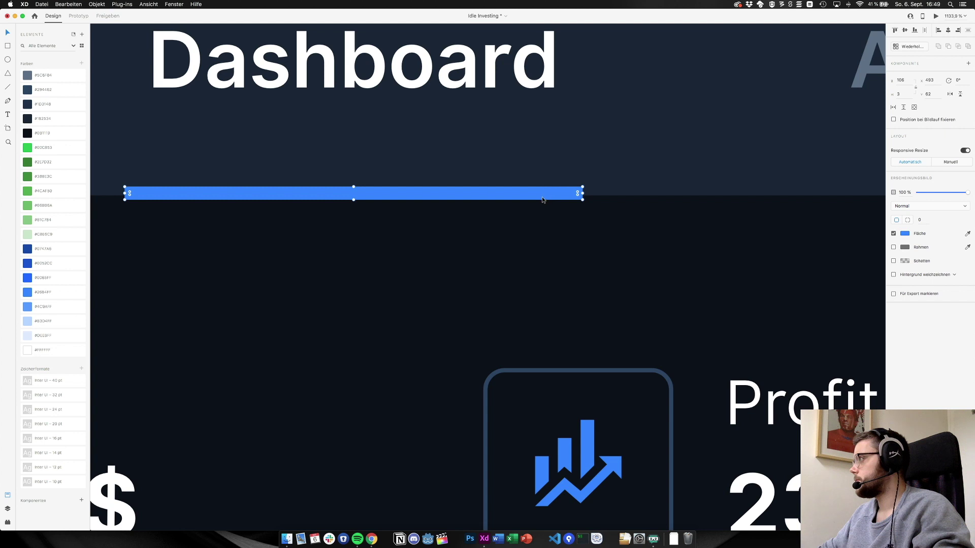
drag(542, 200, 541, 196)
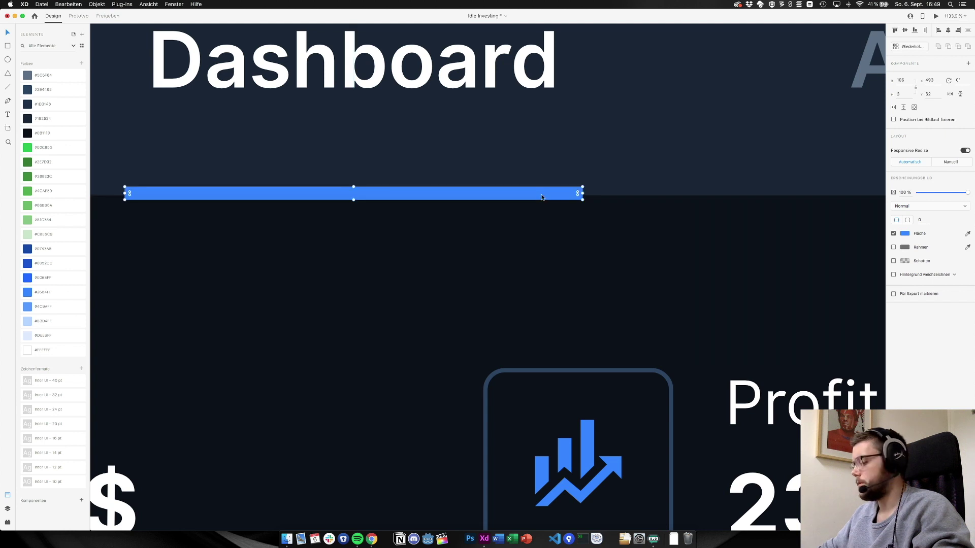
key(super+apostrophe)
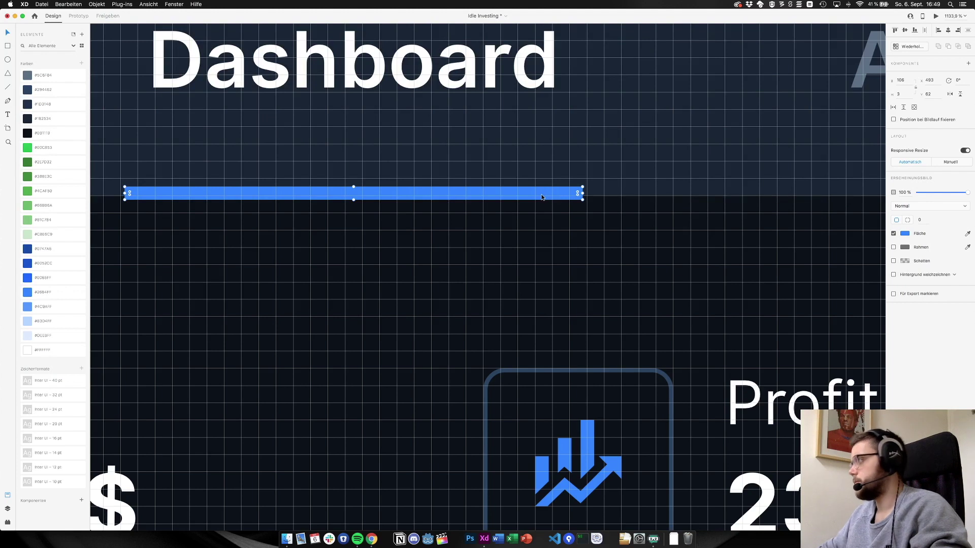
Set the Dashboard underline's height to 4 and position it centred across the header's lower edge
drag(542, 194, 539, 202)
click(909, 94)
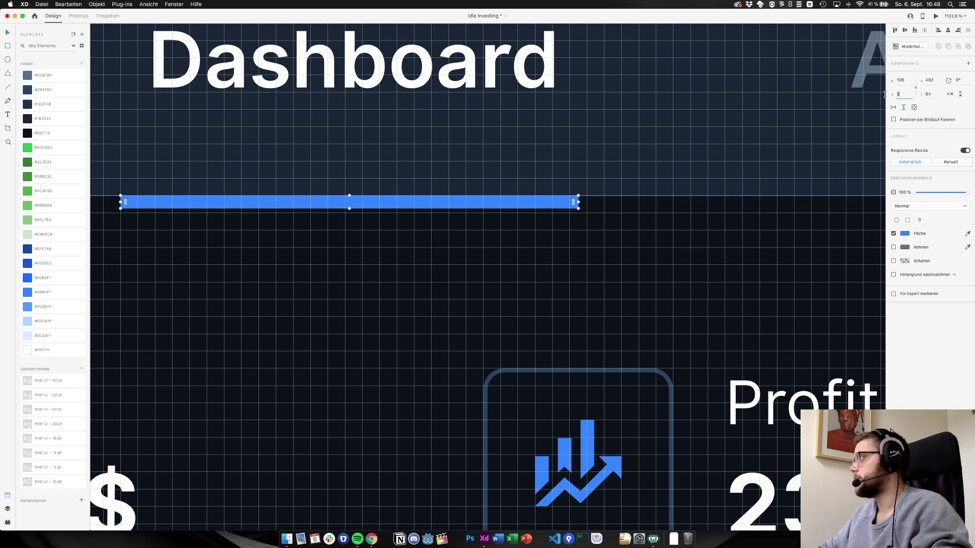
text(4)
key(Return)
drag(413, 202, 416, 194)
key(super+1)
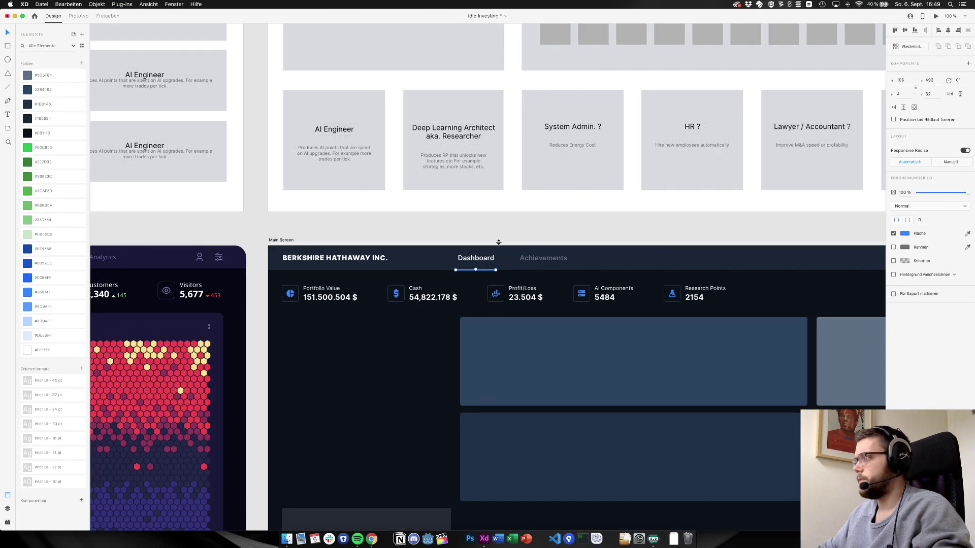
click(499, 229)
scroll(499, 230, right, 5)
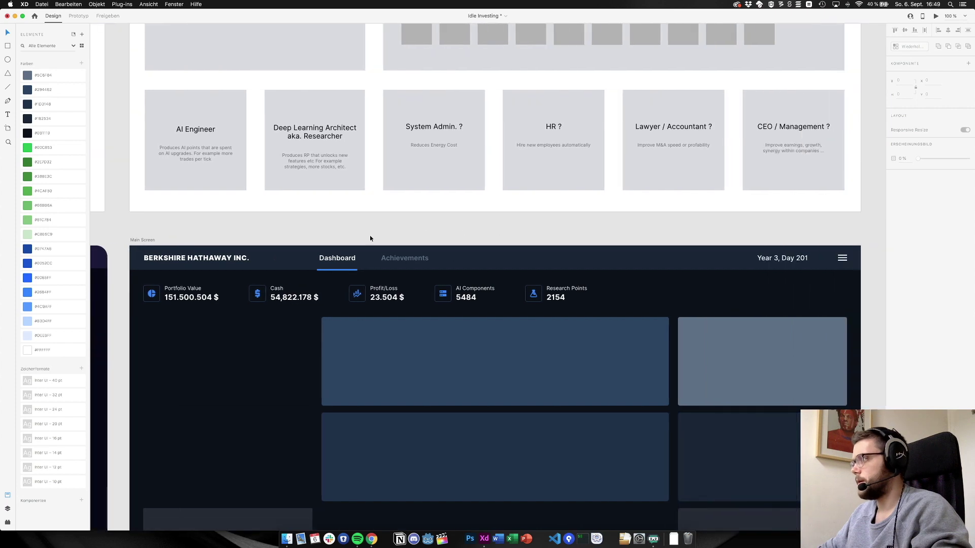
Round the ends of the Dashboard underline fully with a corner radius of 2
click(349, 271)
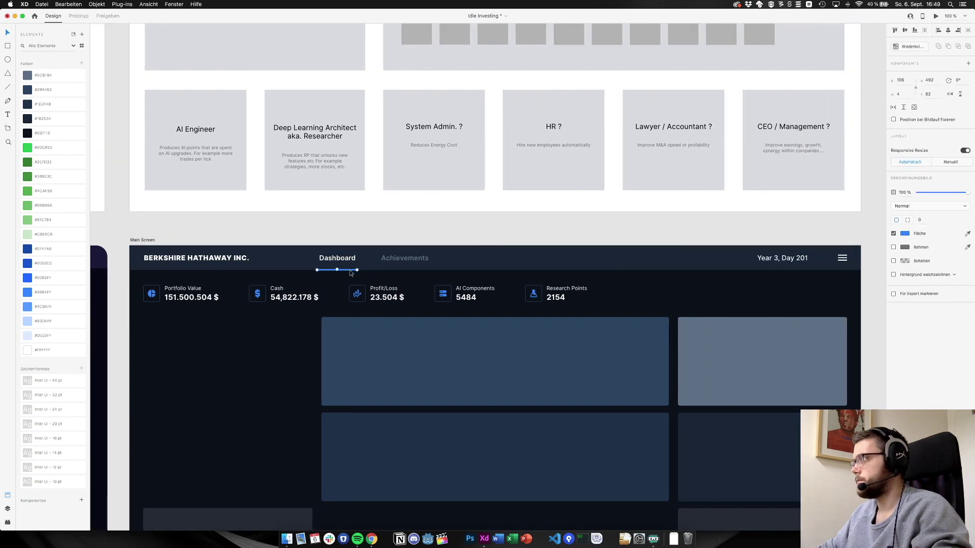
scroll(350, 273, up, 15)
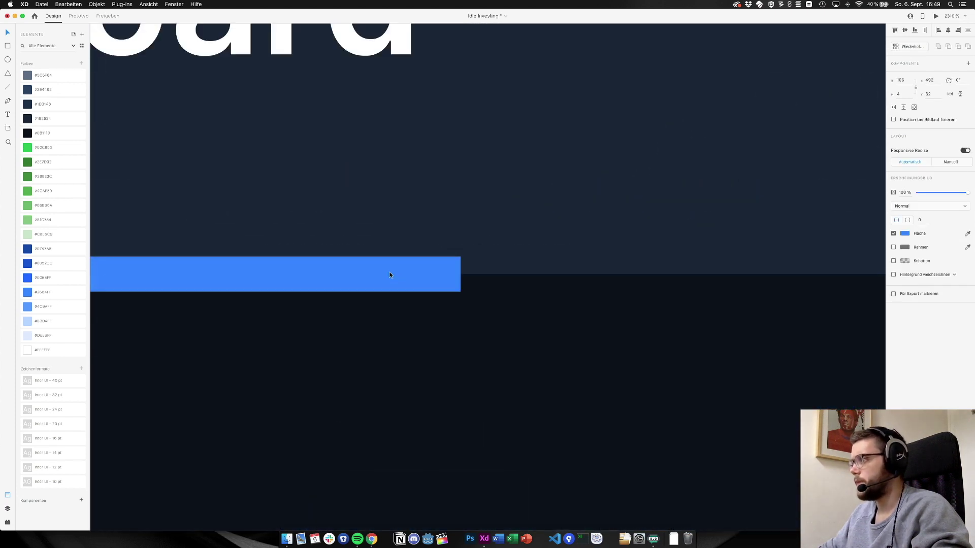
drag(456, 287, 326, 285)
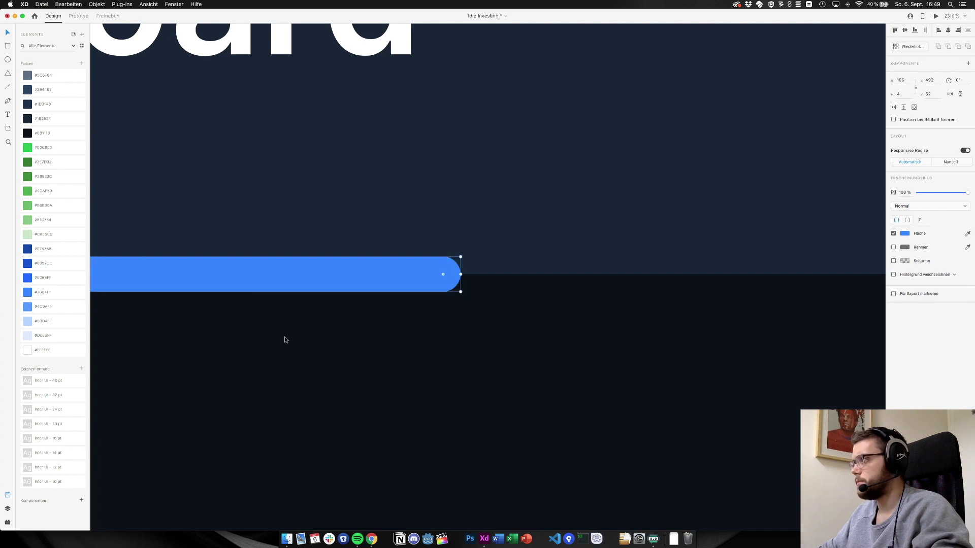
click(283, 340)
key(super+1)
scroll(329, 344, down, 3)
scroll(329, 344, right, 5)
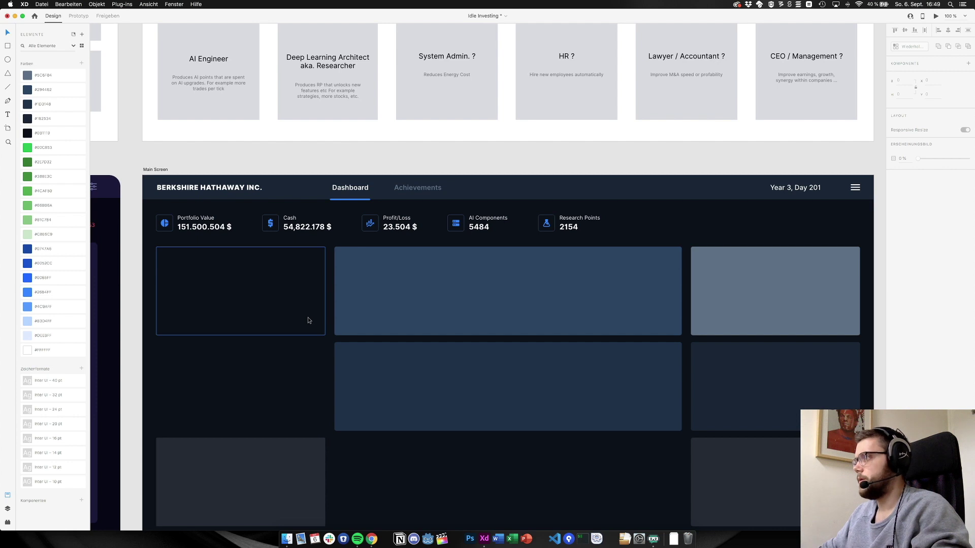
Try a height of 2 for the Dashboard underline and undo it
click(416, 188)
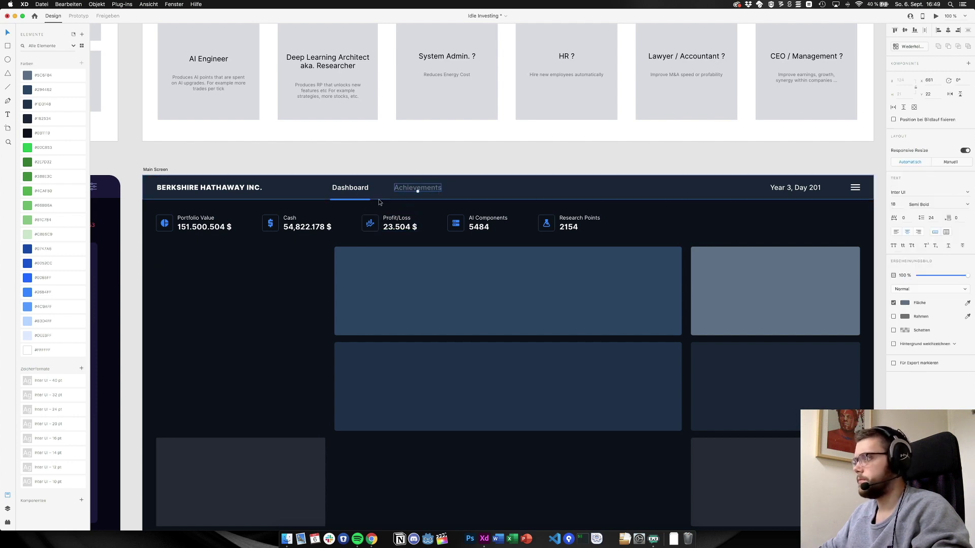
click(366, 200)
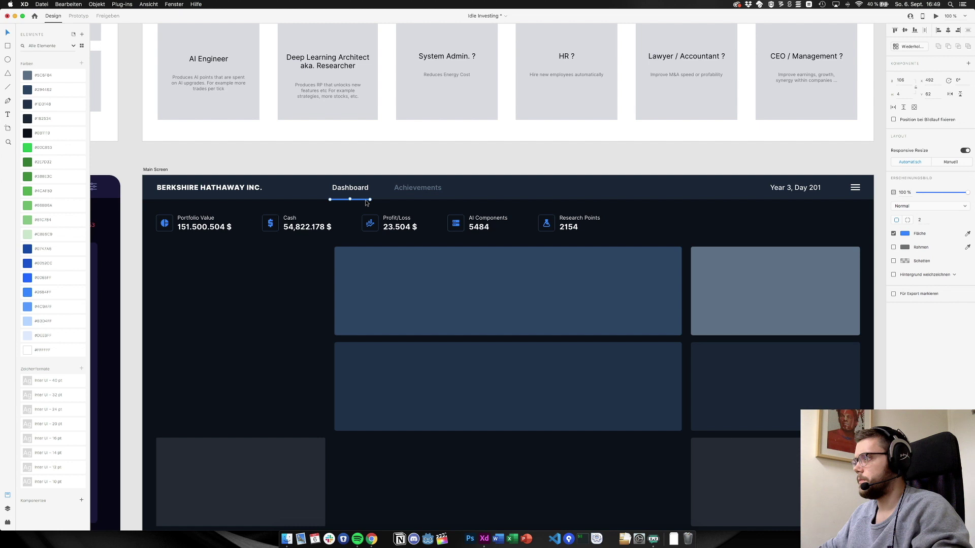
click(906, 95)
key(Return)
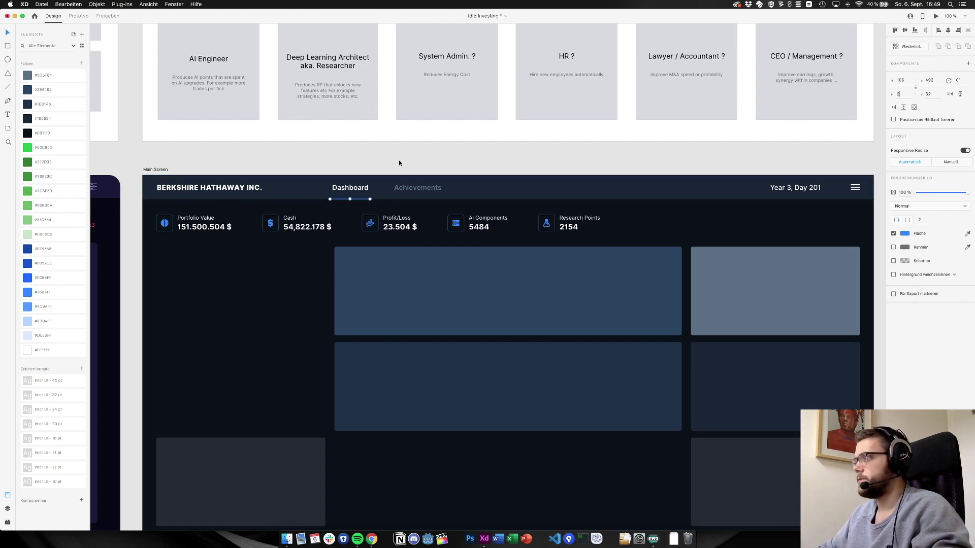
click(399, 163)
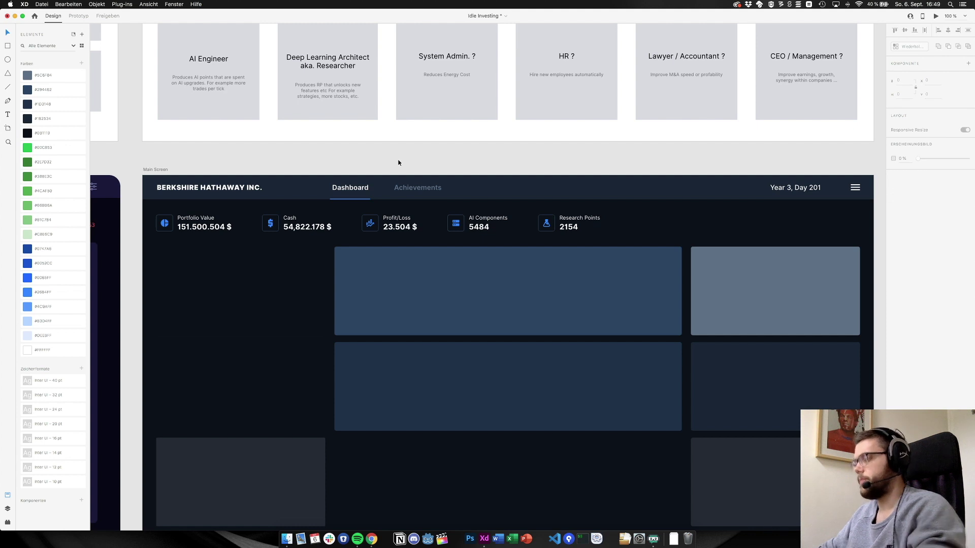
key(super+z)
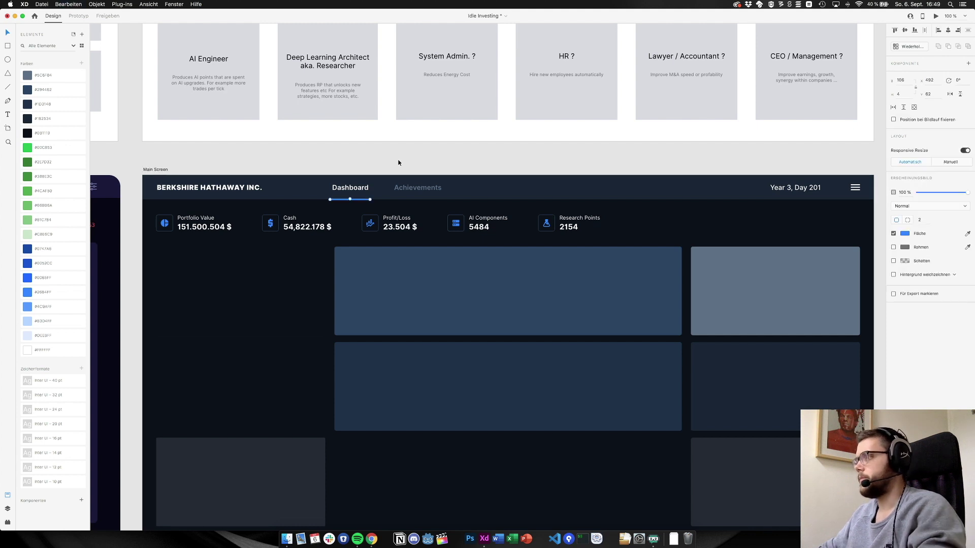
click(399, 163)
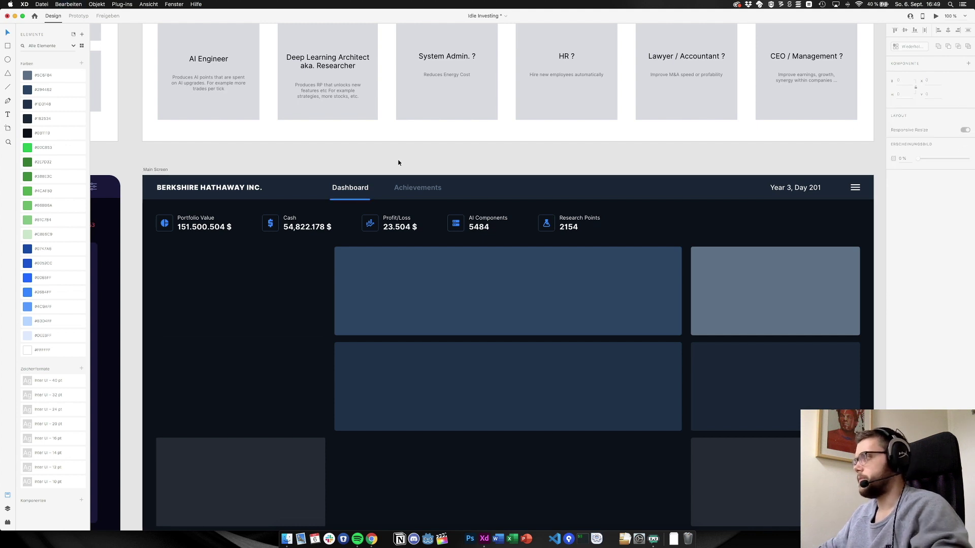
Set the height of the Dashboard underline to 3
click(350, 200)
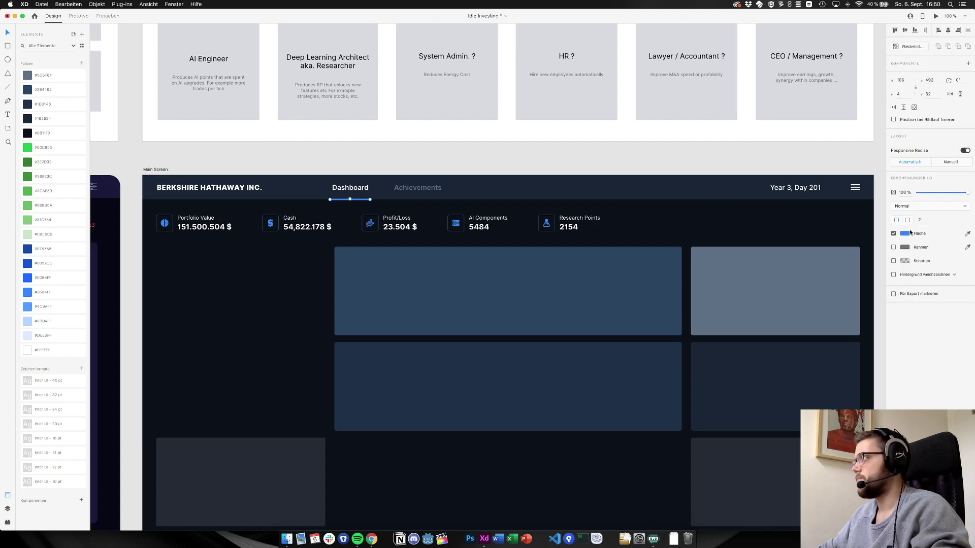
click(907, 95)
text(3)
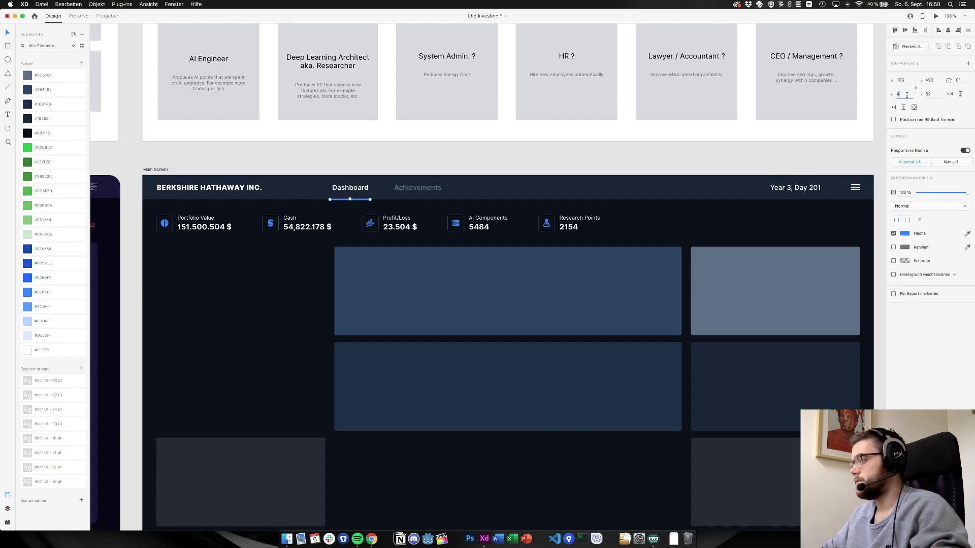
key(Return)
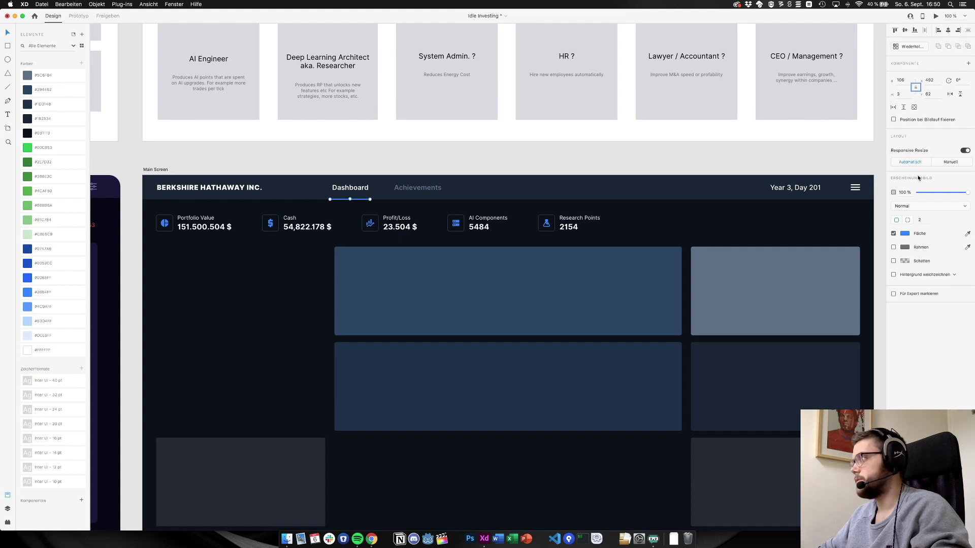
Shift the Dashboard underline slightly down so it is centred on the header's lower edge
scroll(350, 199, up, 15)
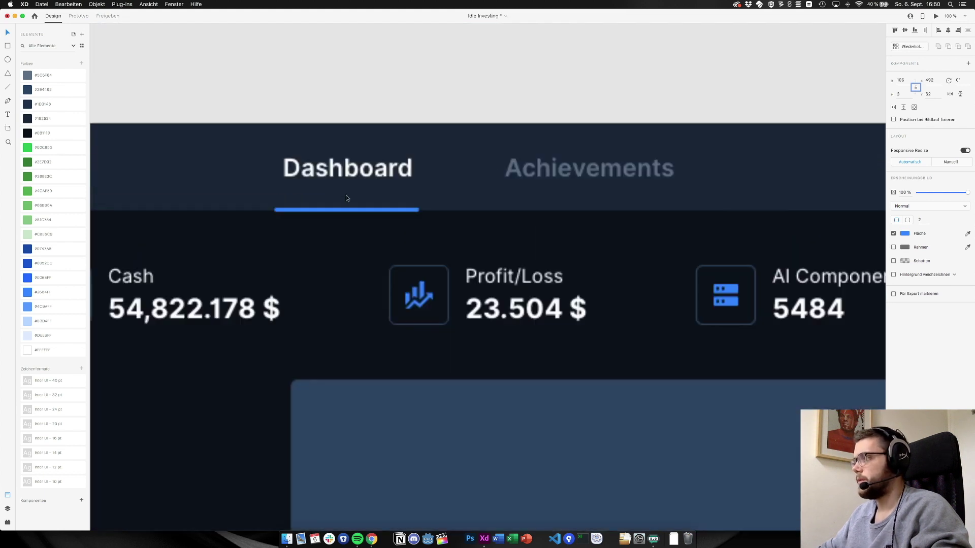
click(357, 212)
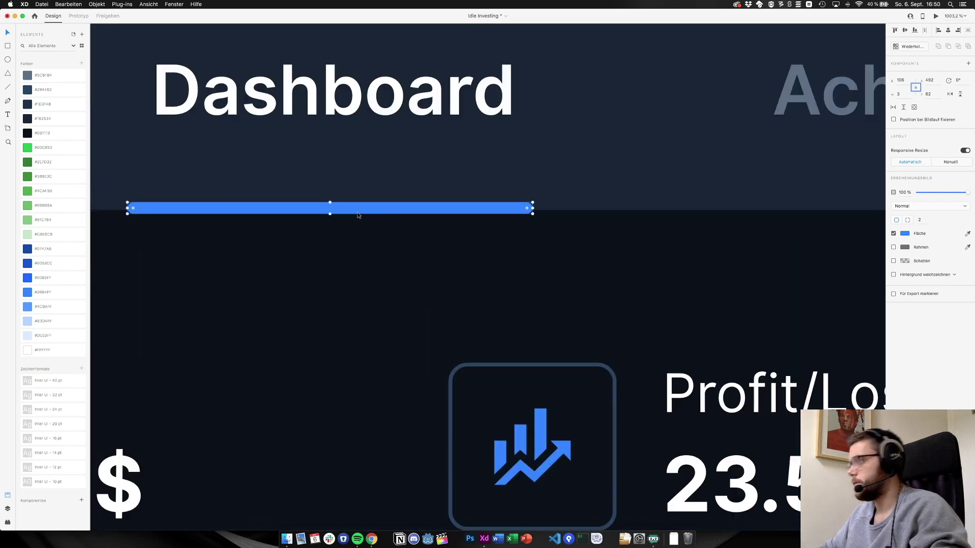
drag(360, 210, 362, 220)
key(Escape)
key(super+1)
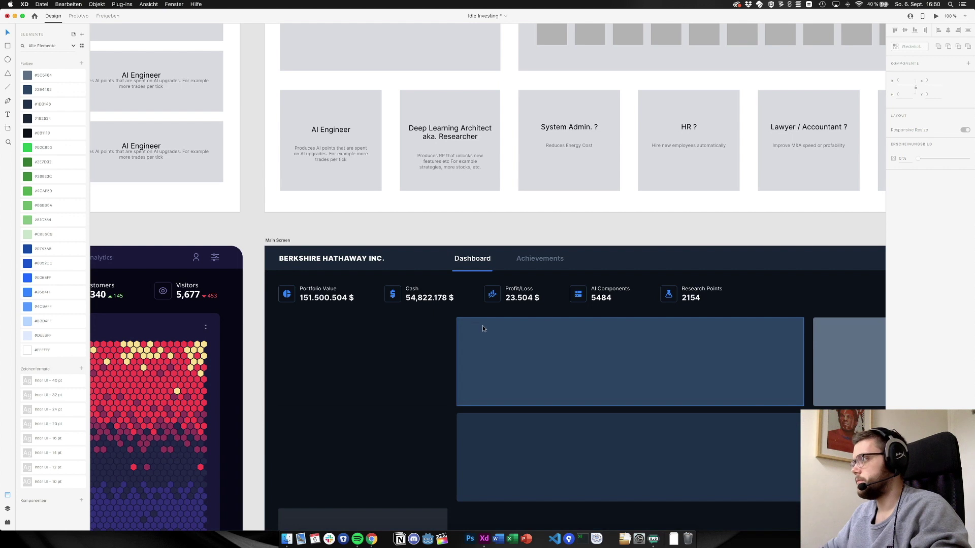
Nudge the Dashboard underline up by two steps so it sits inside the header bar
click(488, 272)
scroll(488, 273, up, 10)
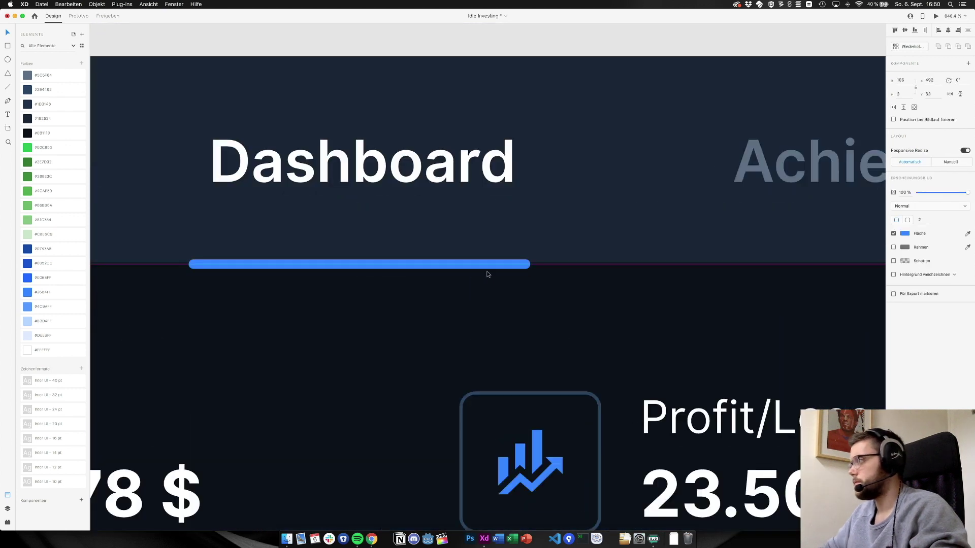
key(Up)
key(Up)
key(super+1)
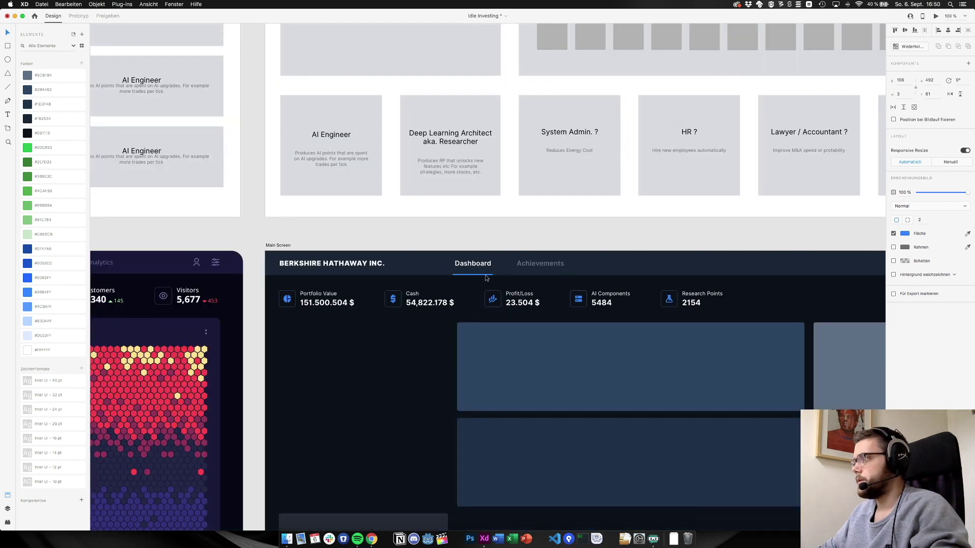
click(484, 284)
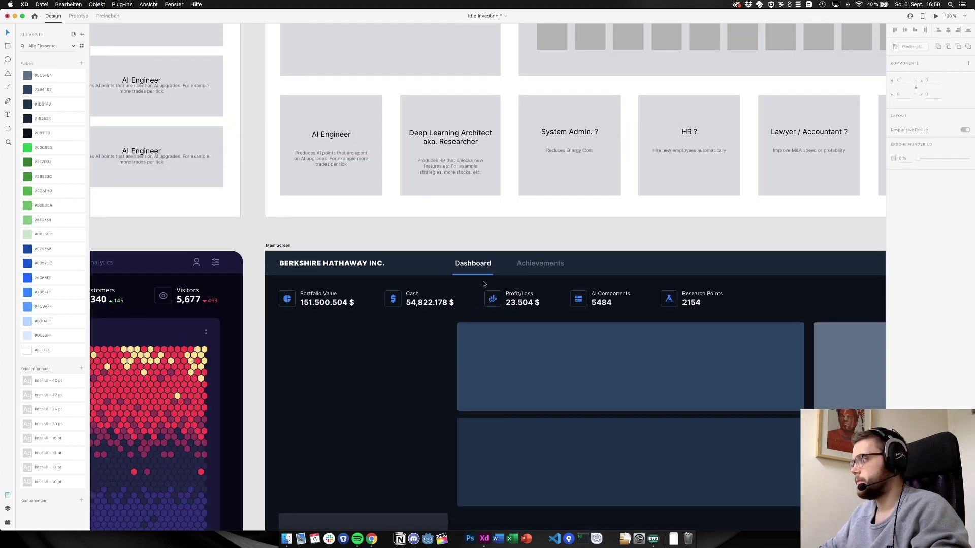
Nudge the Dashboard underline back down so it straddles the header's lower edge
scroll(484, 284, up, 8)
click(501, 238)
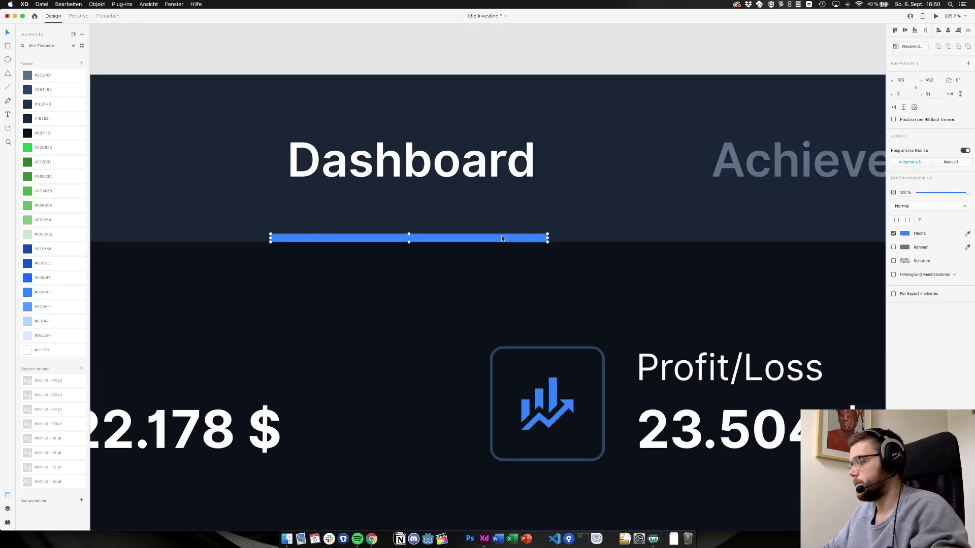
key(Down)
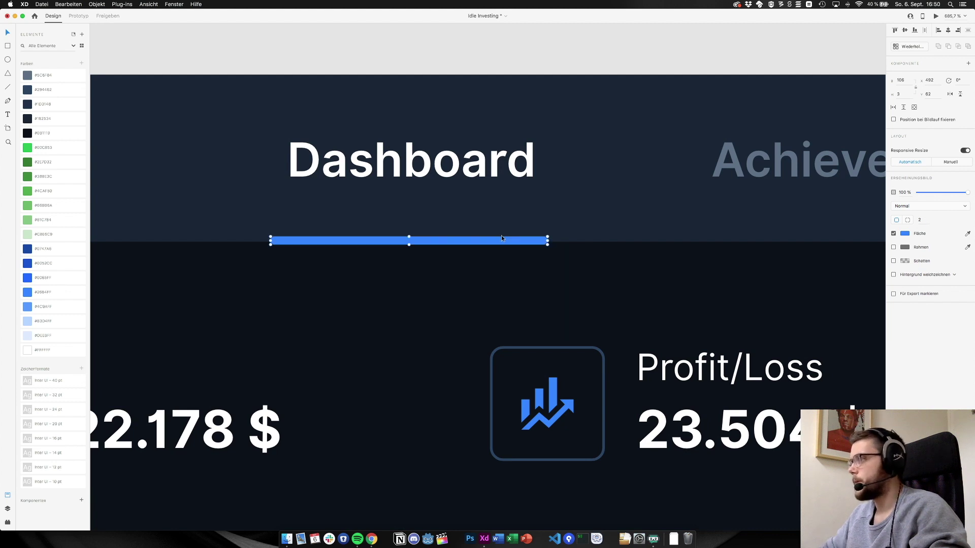
key(Down)
key(super+1)
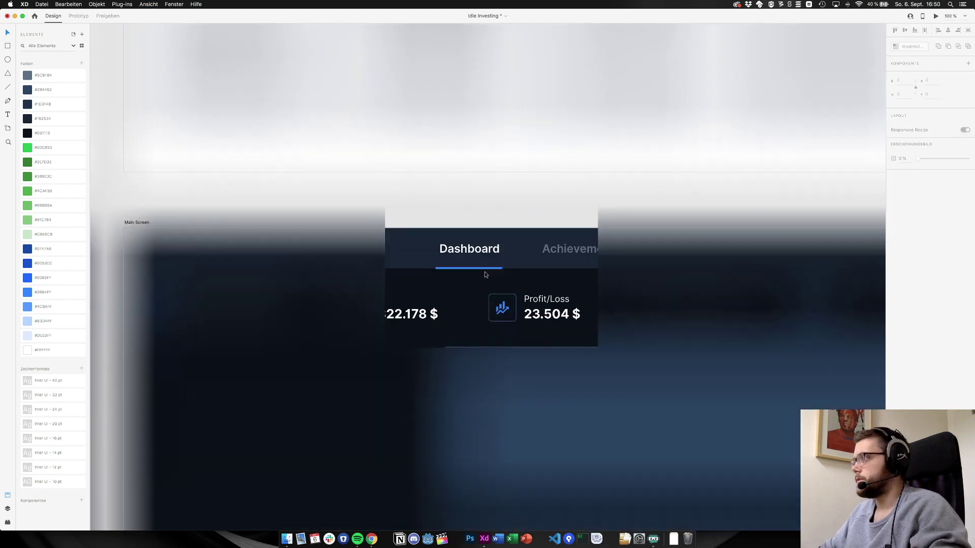
scroll(476, 279, right, 4)
scroll(477, 278, left, 1)
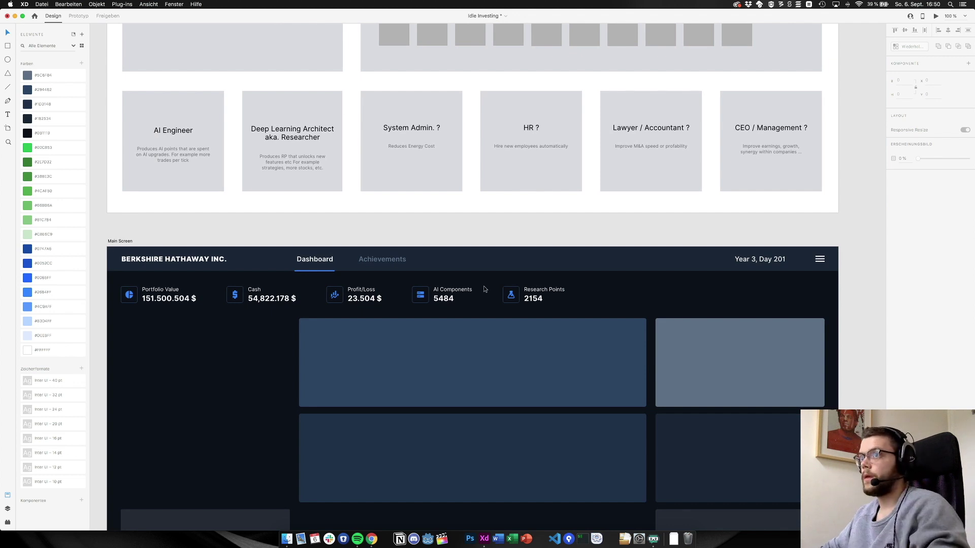
Widen the blue Dashboard underline to 120 px so it extends slightly beyond both ends of the label
scroll(484, 287, down, 3)
scroll(484, 288, left, 1)
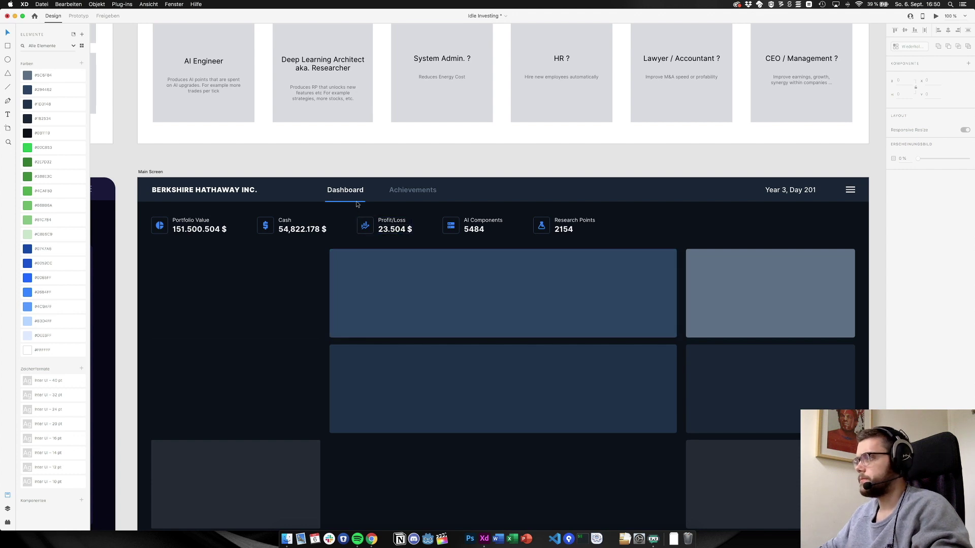
scroll(357, 203, up, 6)
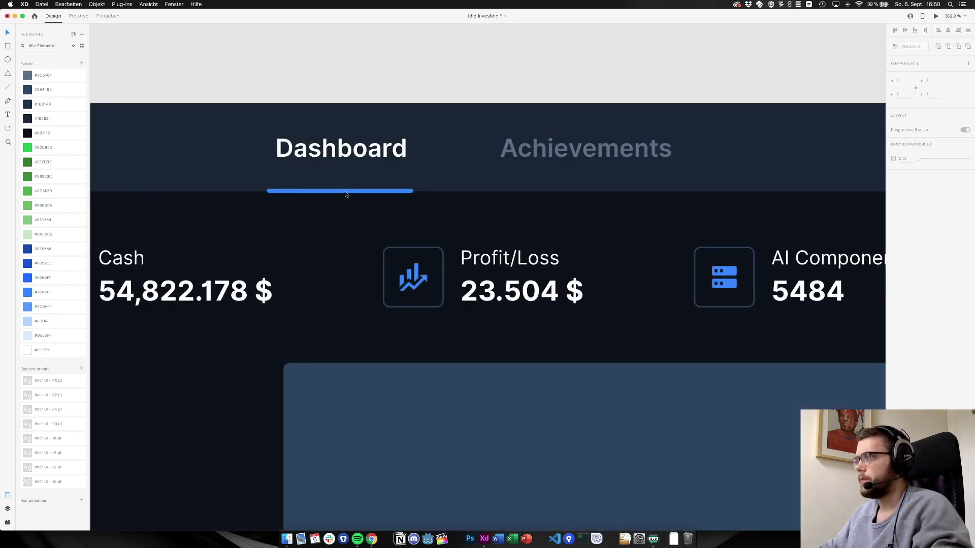
click(346, 192)
scroll(414, 190, up, 5)
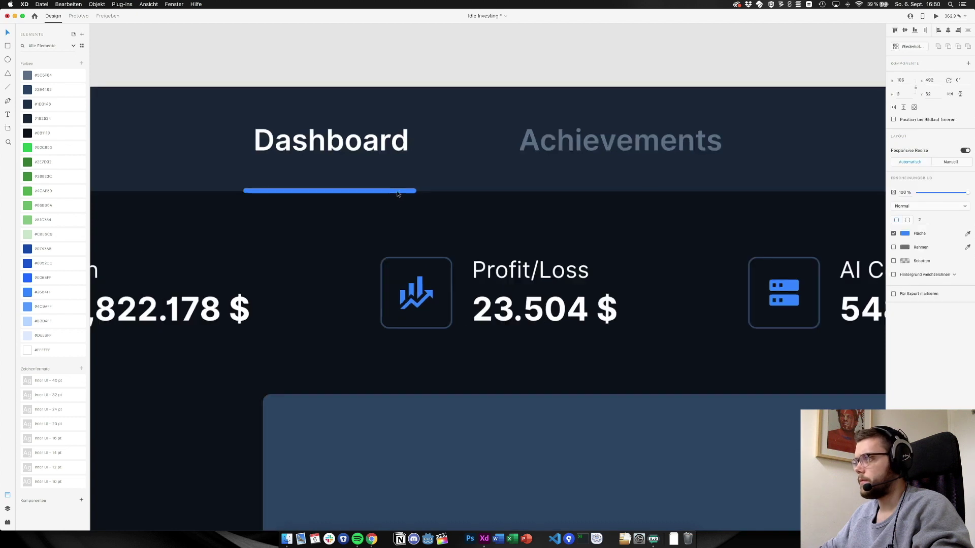
drag(449, 191, 473, 192)
key(super+1)
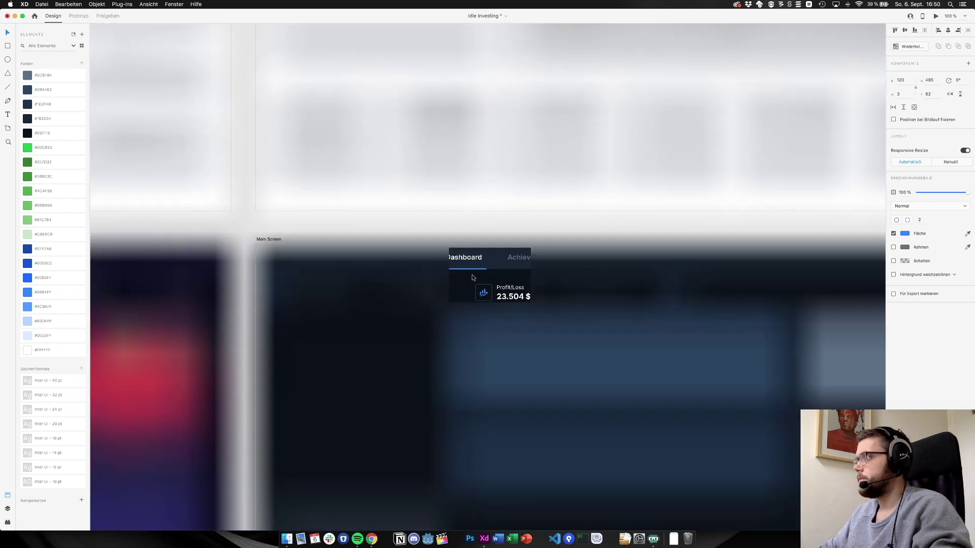
Centre the Dashboard label and its blue underline horizontally on each other
click(469, 260)
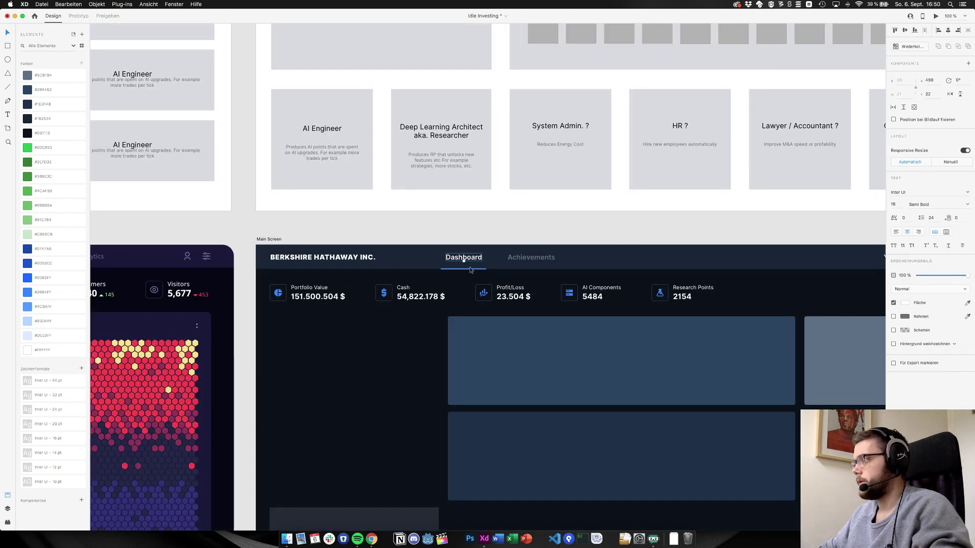
click(470, 272)
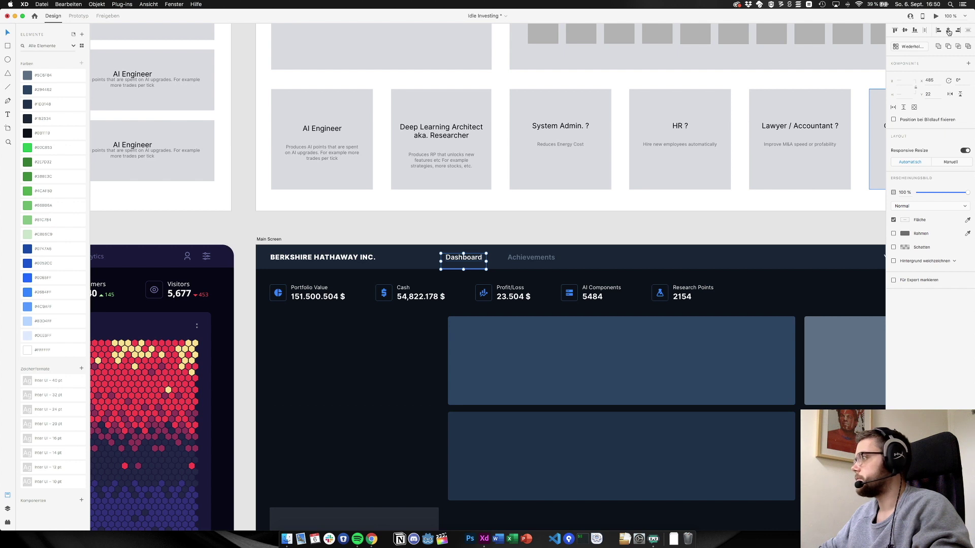
click(948, 31)
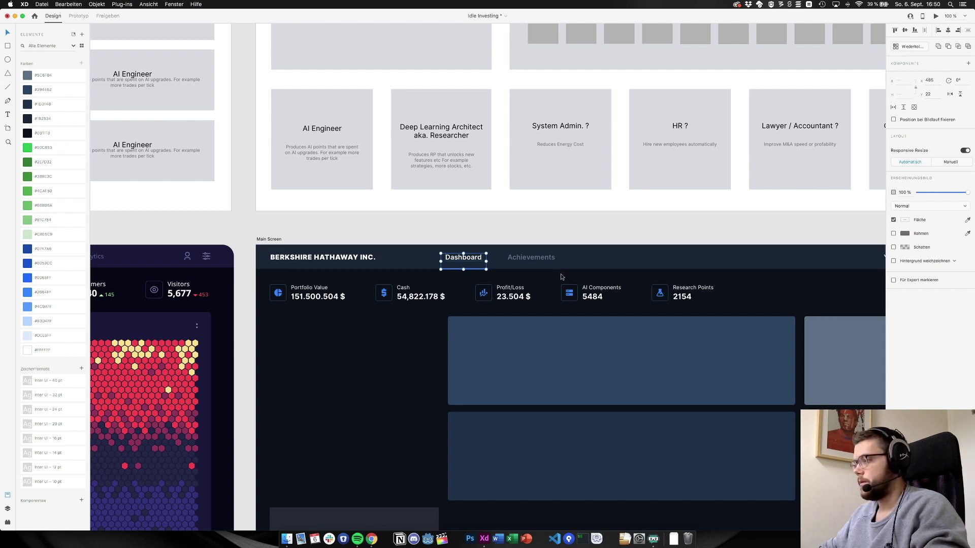
Move the Achievements label directly against the end of the Dashboard label, keeping both on the same line
scroll(560, 273, right, 2)
click(519, 260)
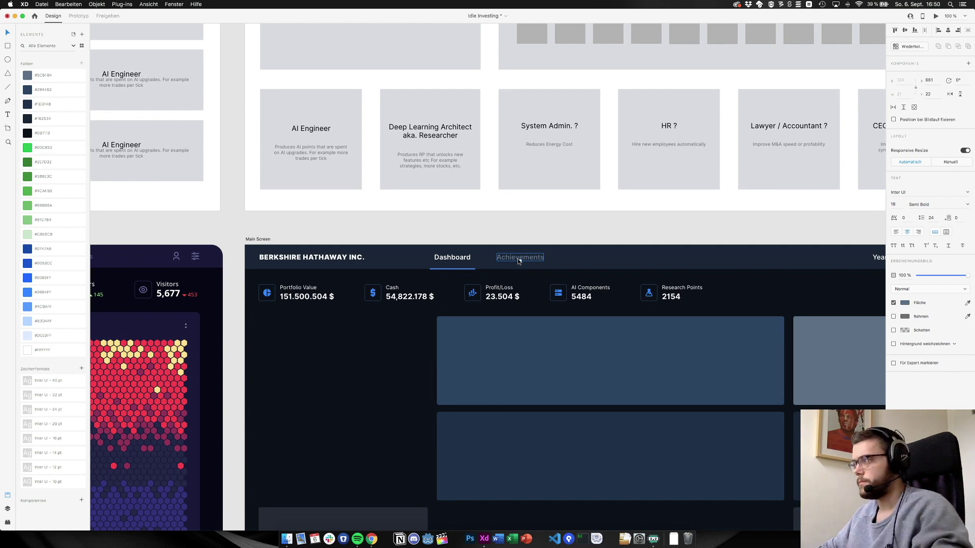
drag(517, 262, 534, 260)
drag(509, 261, 494, 260)
scroll(476, 258, up, 5)
scroll(473, 257, up, 5)
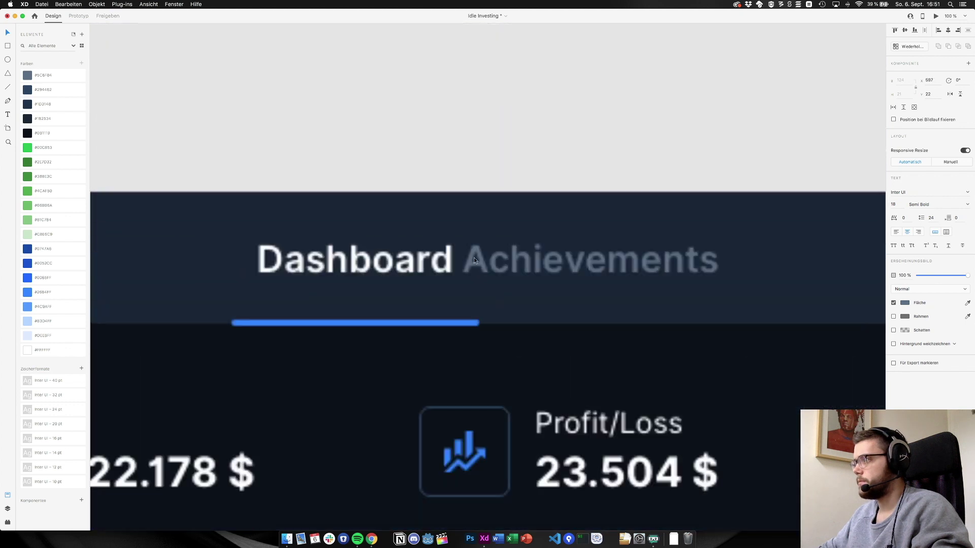
drag(517, 268, 503, 267)
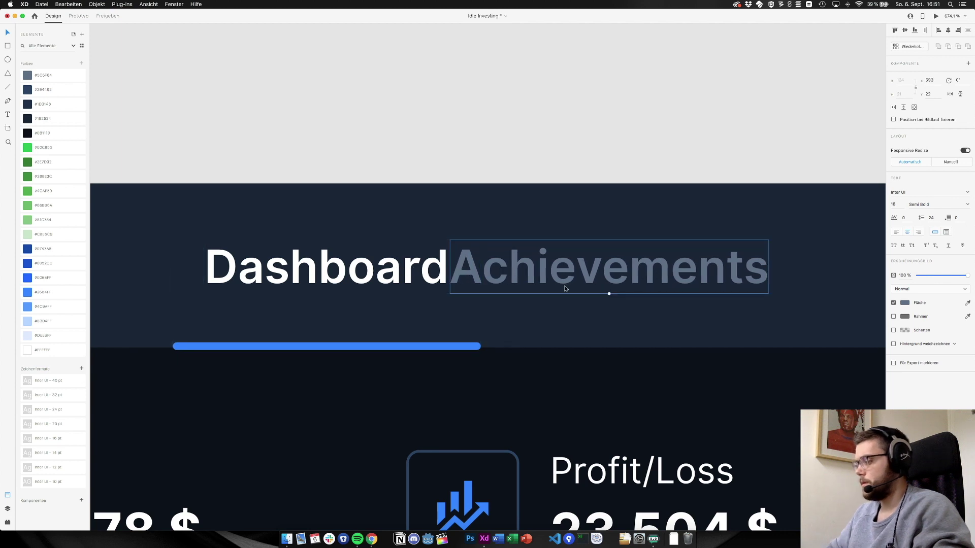
Shift the Achievements label 80 px to the right, away from the Dashboard label
key(shift+Right)
key(shift+Right)
key(shift+Right)
key(shift+Right)
key(shift+Right)
key(shift+Right)
key(shift+Right)
key(shift+Right)
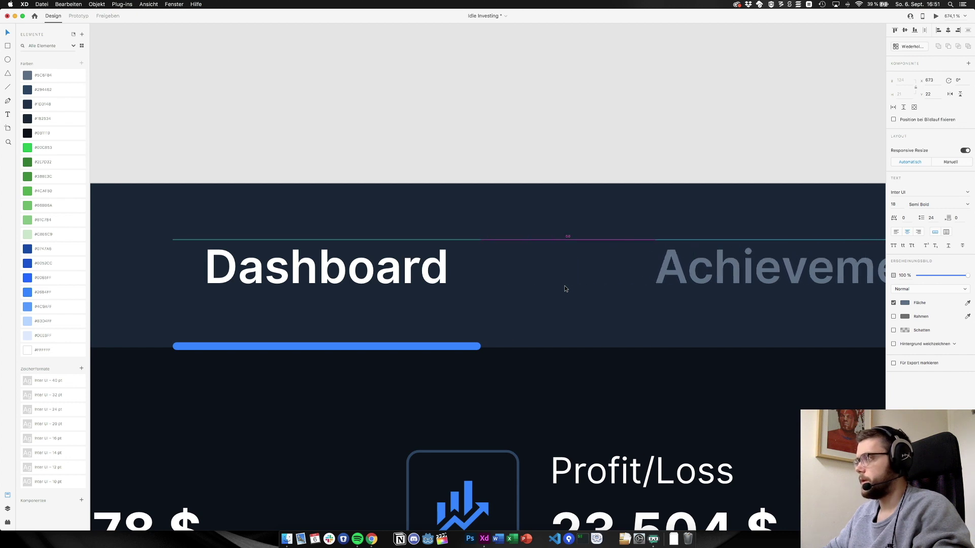
key(super+1)
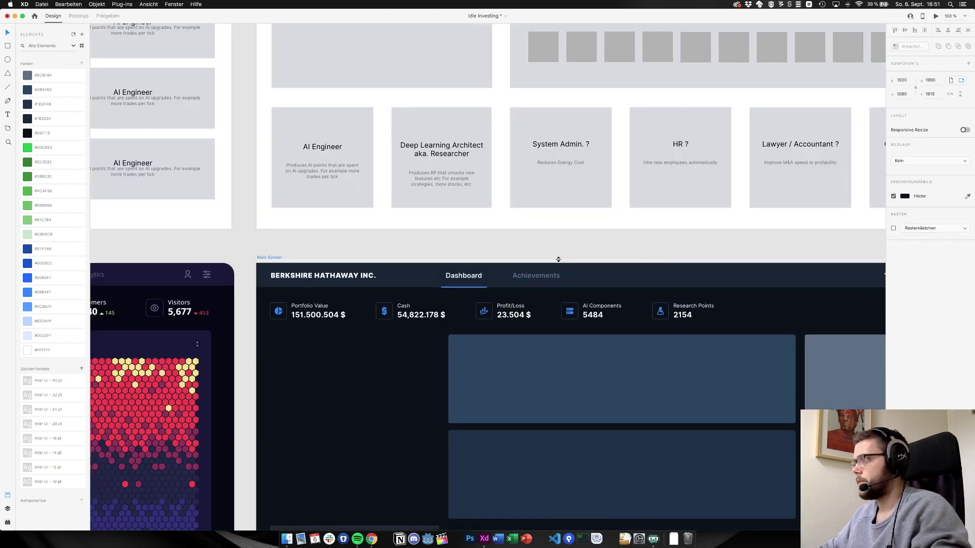
key(Escape)
Try placing the "Year 3, Day 201" label in the statistics row after Research Points, and undo the move
scroll(532, 234, right, 5)
scroll(532, 233, down, 2)
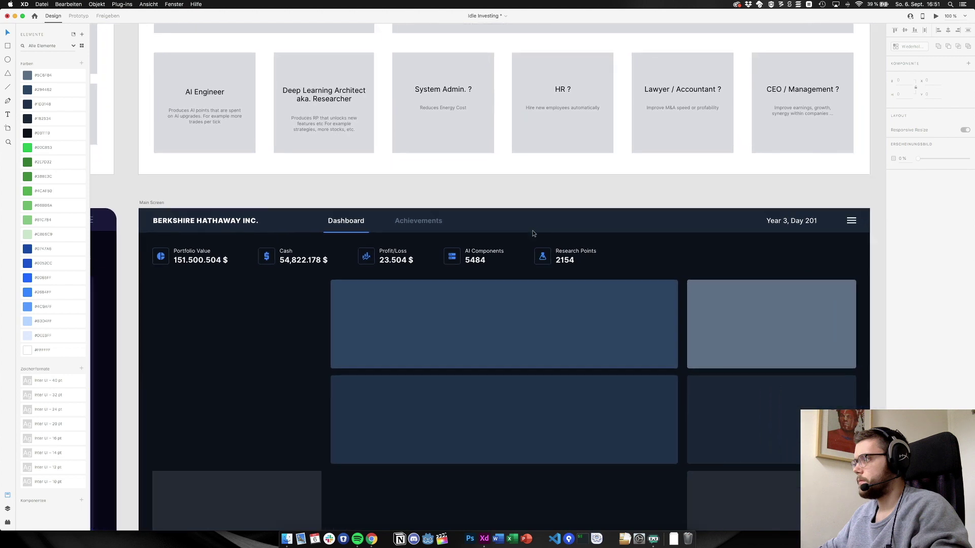
scroll(532, 233, down, 2)
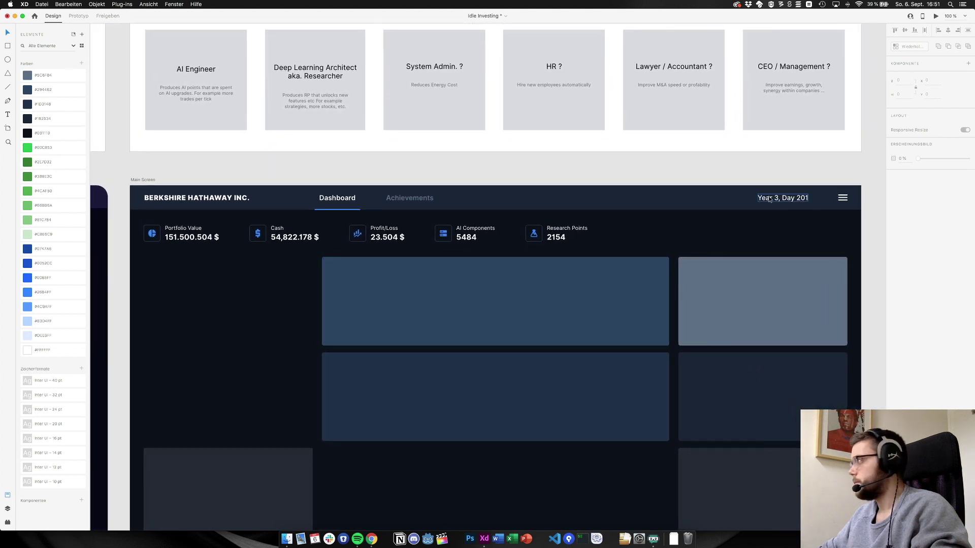
mouse_move(770, 199)
mouse_down()
mouse_move(799, 198)
mouse_move(783, 198)
mouse_up()
click(759, 169)
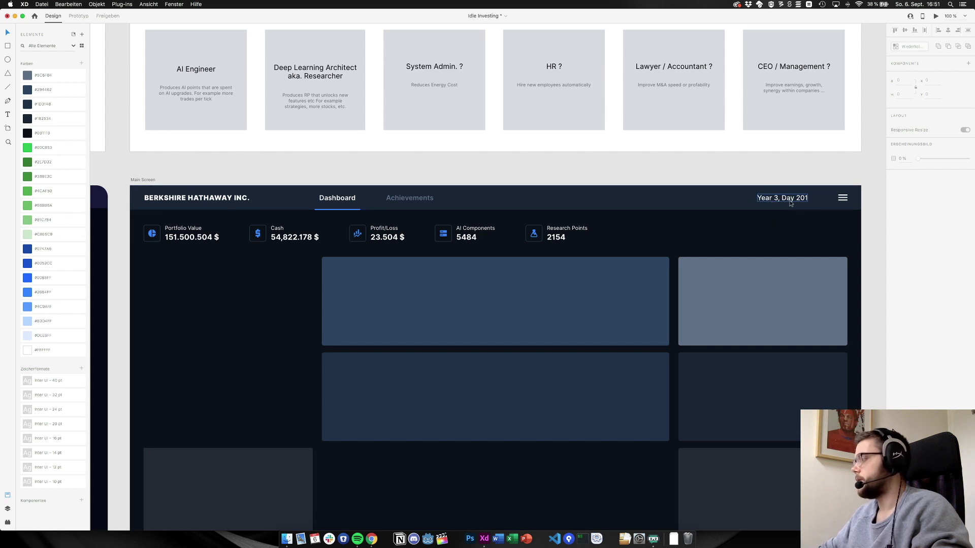
drag(785, 202, 631, 238)
click(654, 173)
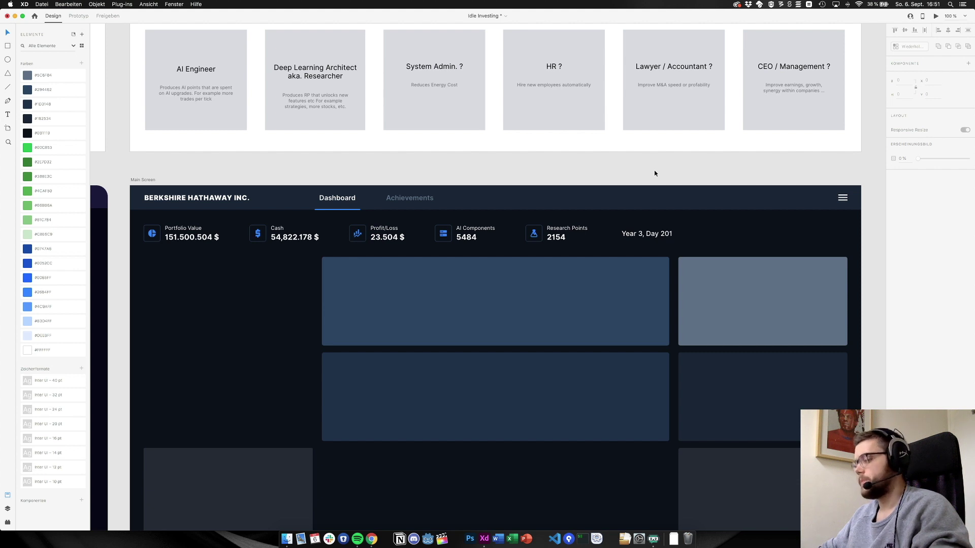
key(super+z)
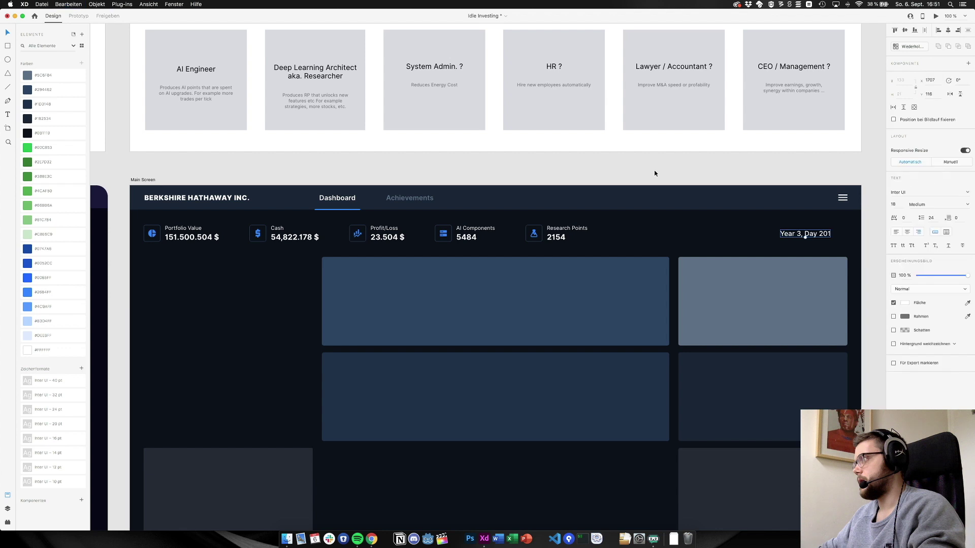
key(super+z)
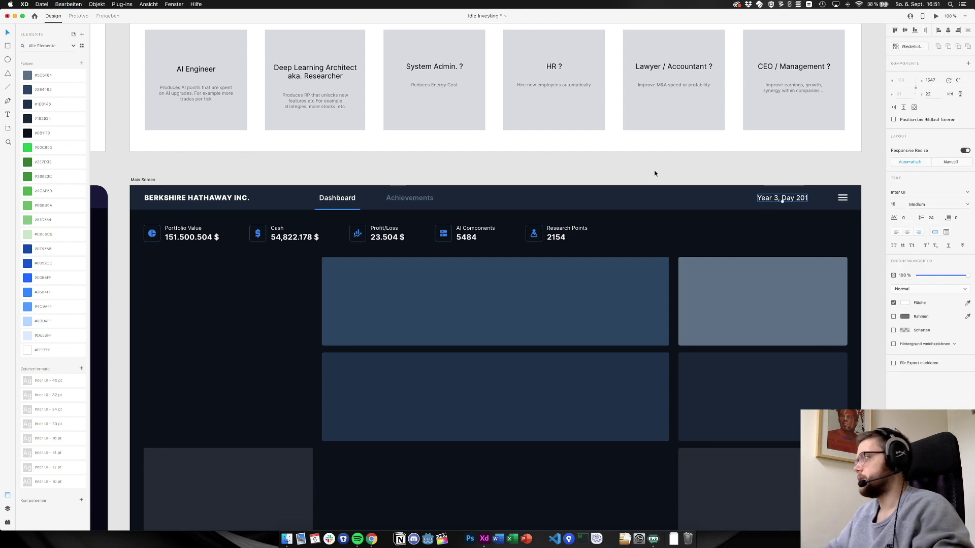
Move the "Year 3, Day 201" label to the right within the header, closer to the hamburger menu icon
key(shift+Right)
key(shift+Right)
key(shift+Right)
click(648, 170)
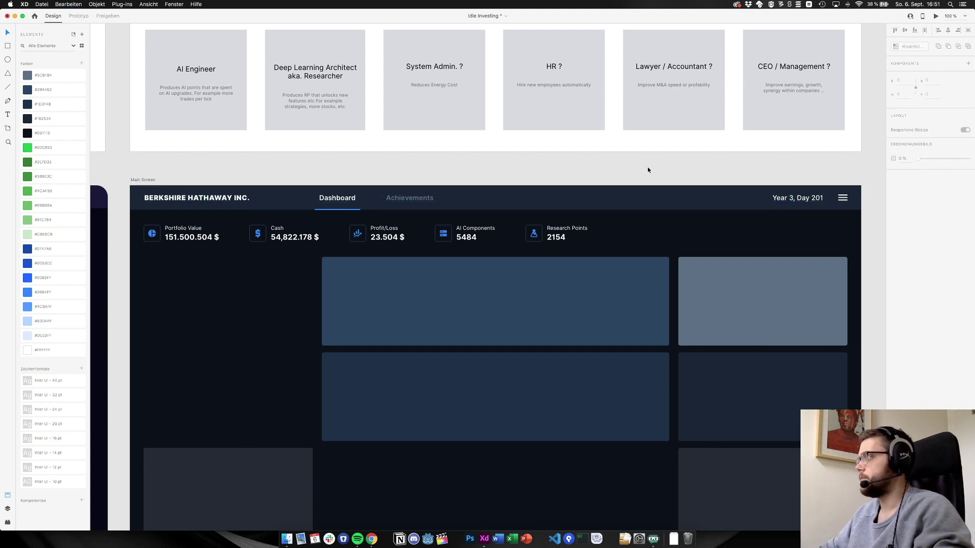
scroll(599, 171, down, 3)
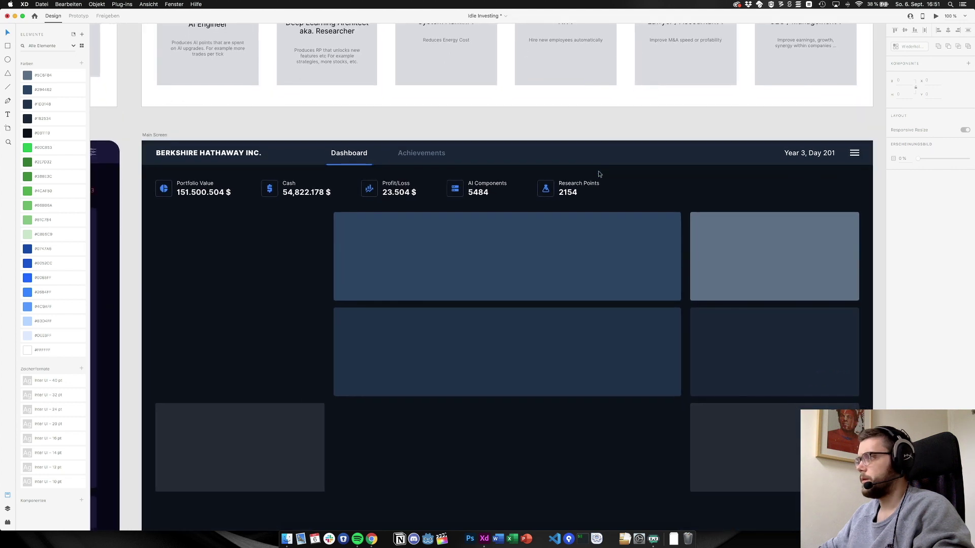
Move the dark grey card from the lower left of the main screen up beside the large upper blue card
click(391, 289)
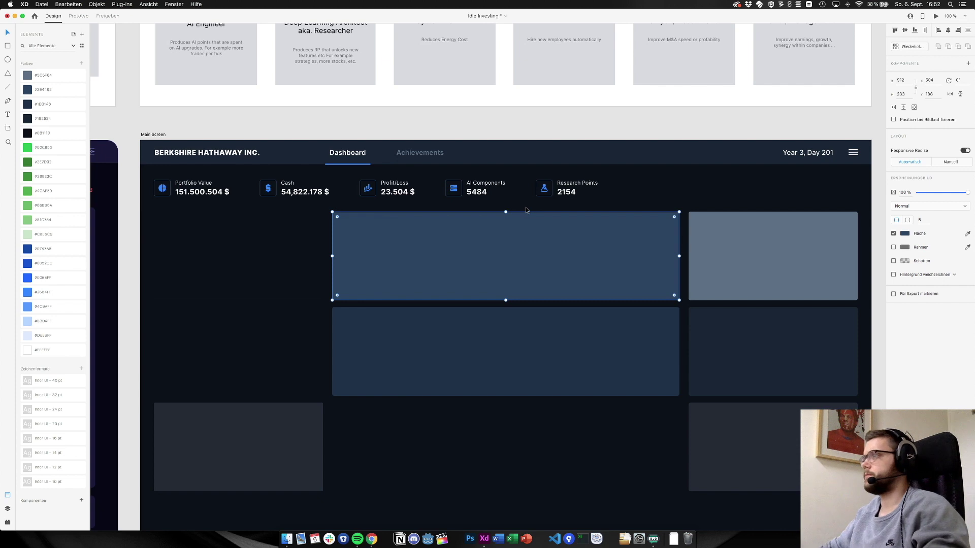
scroll(520, 199, down, 3)
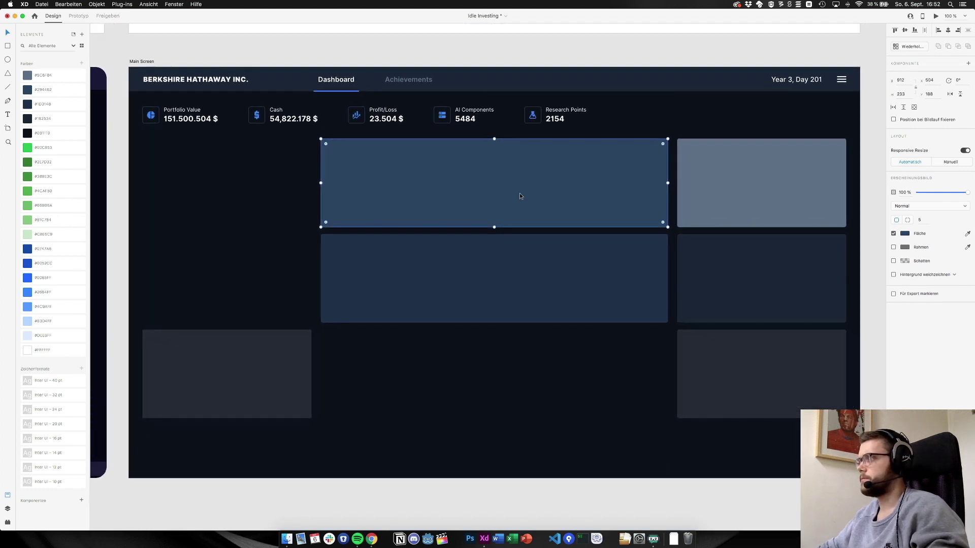
click(284, 369)
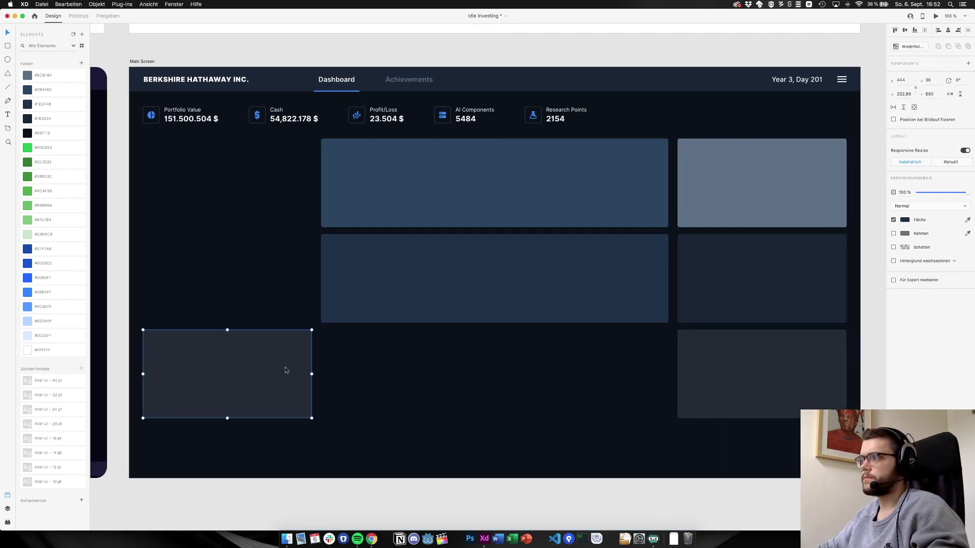
drag(285, 368, 278, 189)
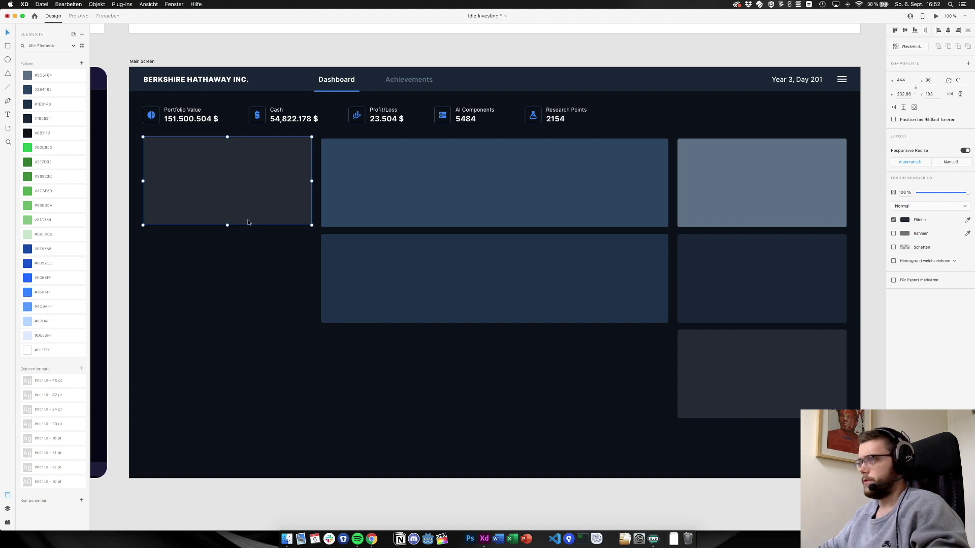
Examine the panel arrangement in the Orion reference dashboard and the Stock Market wireframe
scroll(249, 221, left, 10)
scroll(249, 219, down, 3)
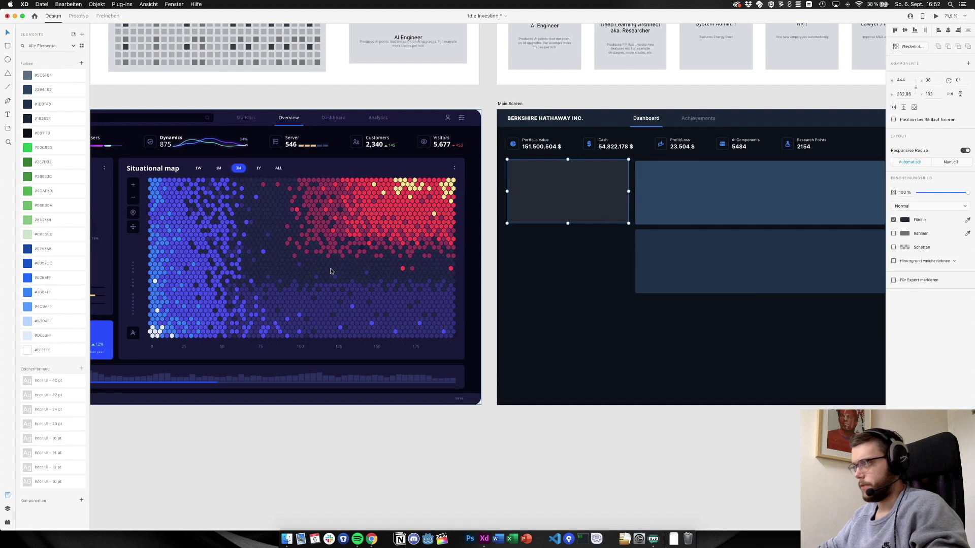
scroll(330, 268, up, 5)
scroll(330, 268, left, 3)
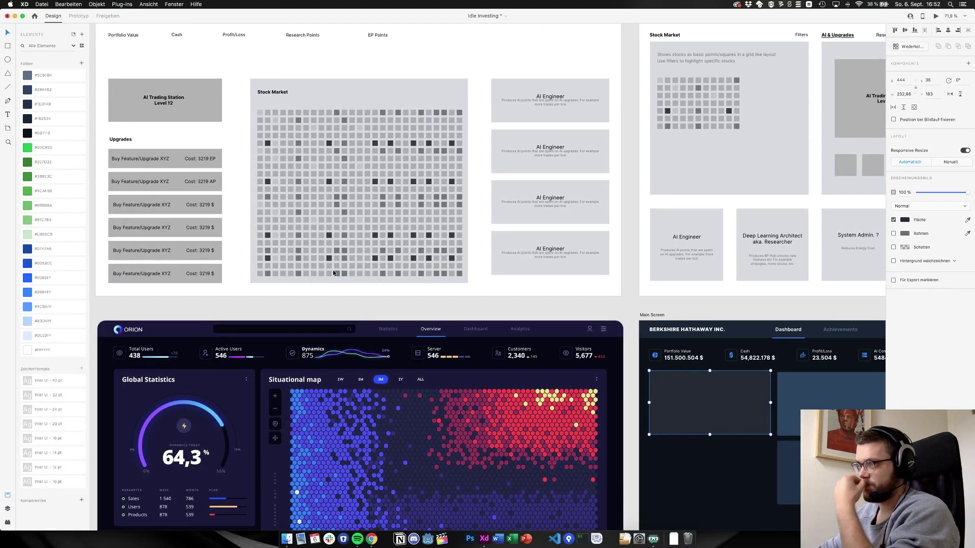
scroll(333, 269, down, 5)
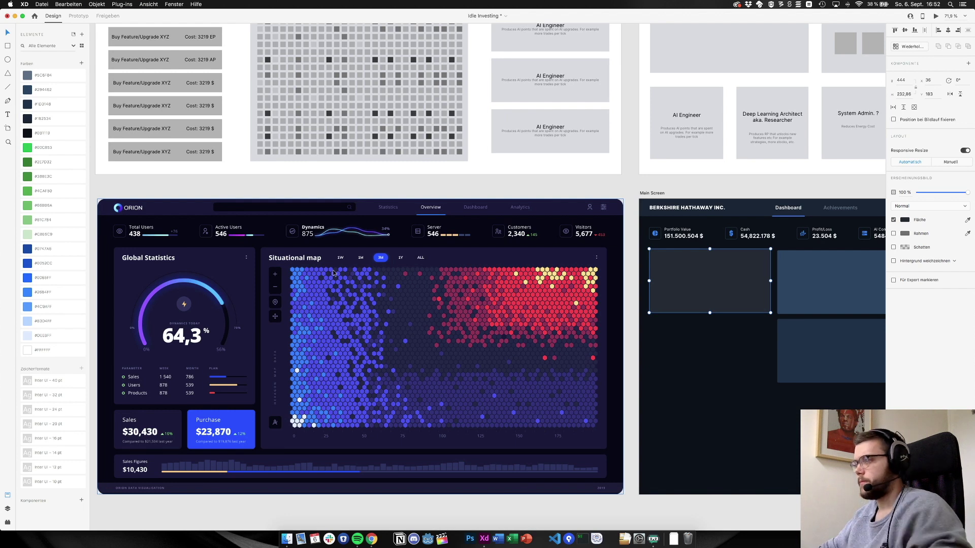
scroll(333, 273, right, 1)
scroll(333, 273, right, 10)
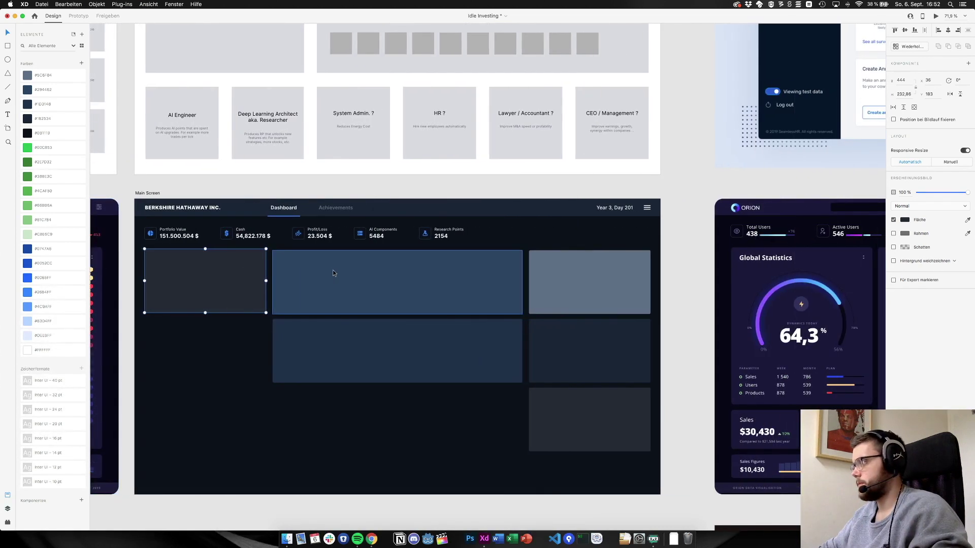
Shift the dark grey card slightly down so its top edge lines up with the neighbouring blue card
drag(210, 287, 210, 290)
click(207, 340)
scroll(234, 335, down, 3)
scroll(234, 335, left, 2)
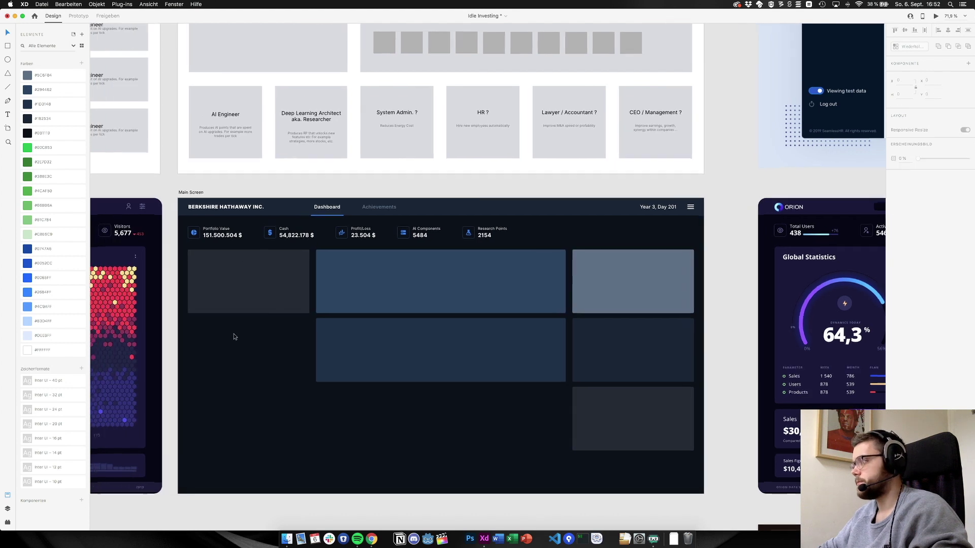
scroll(233, 330, up, 3)
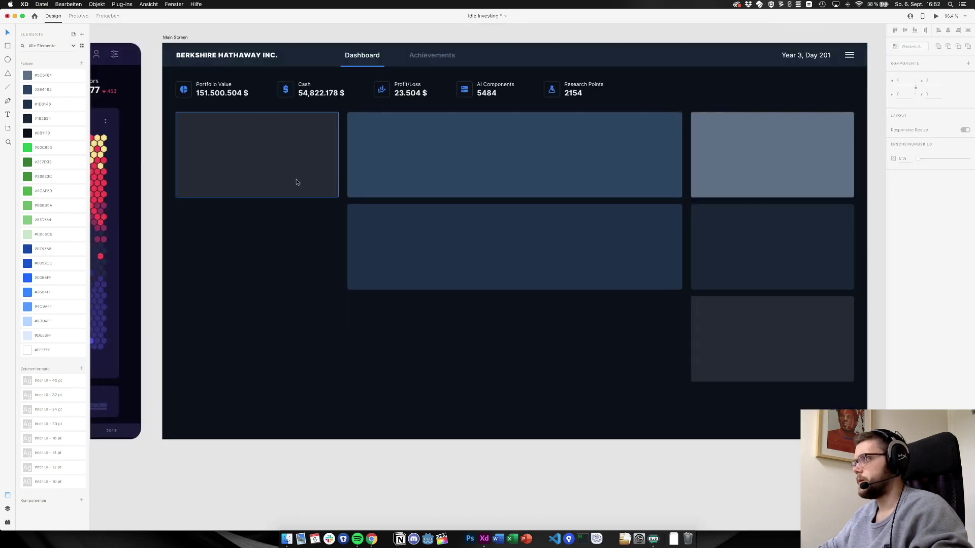
scroll(298, 272, up, 2)
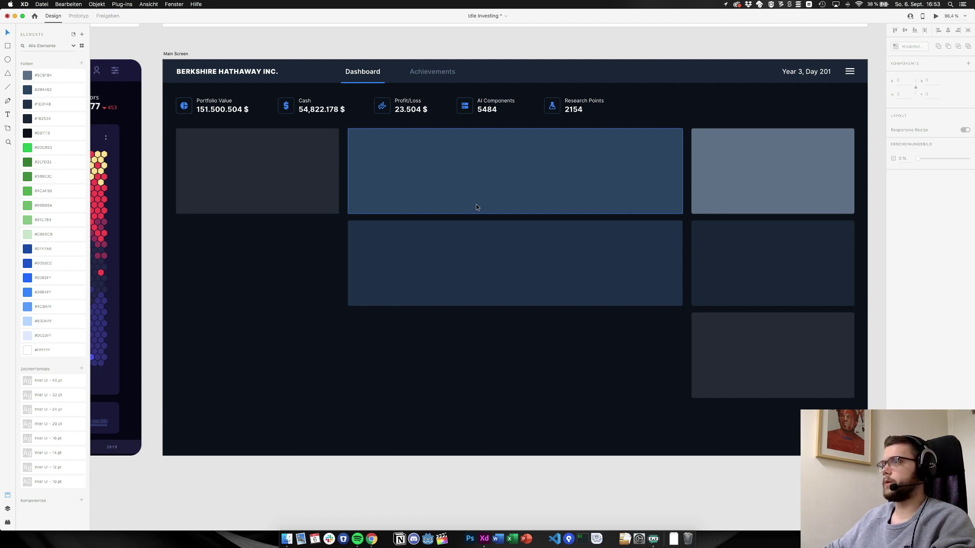
Examine the Orion heatmap and the Stock Market wireframe, and select the wireframe's topmost AI Engineer card
scroll(476, 207, left, 10)
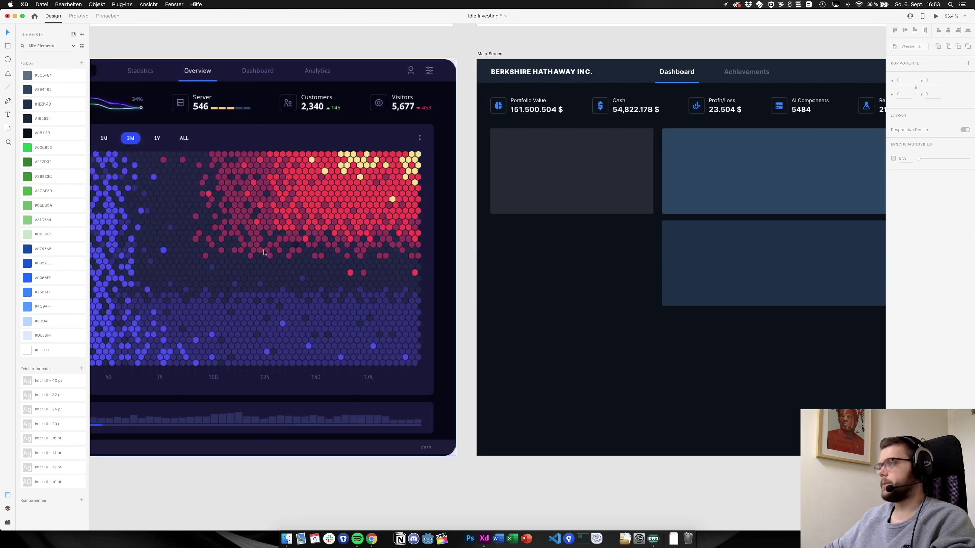
scroll(320, 276, right, 10)
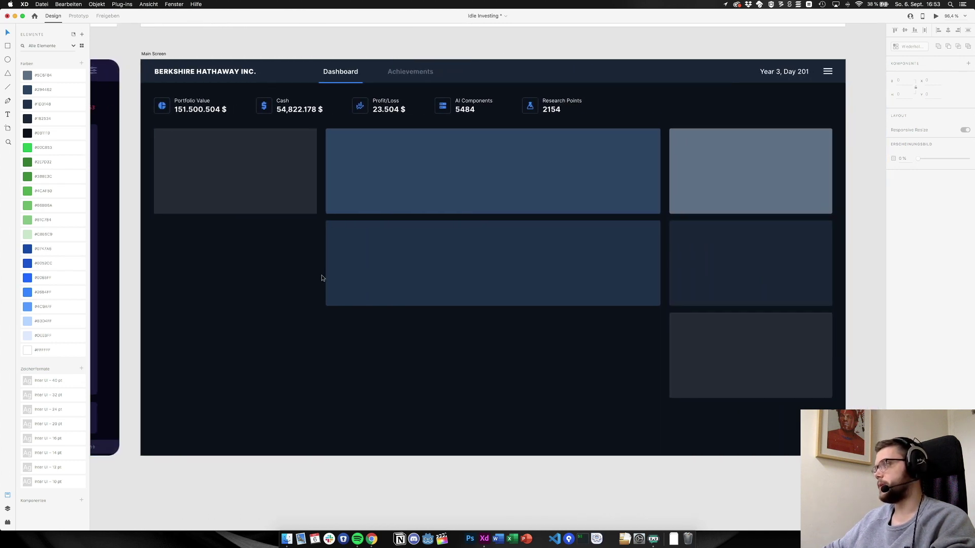
scroll(321, 278, up, 13)
scroll(322, 278, left, 15)
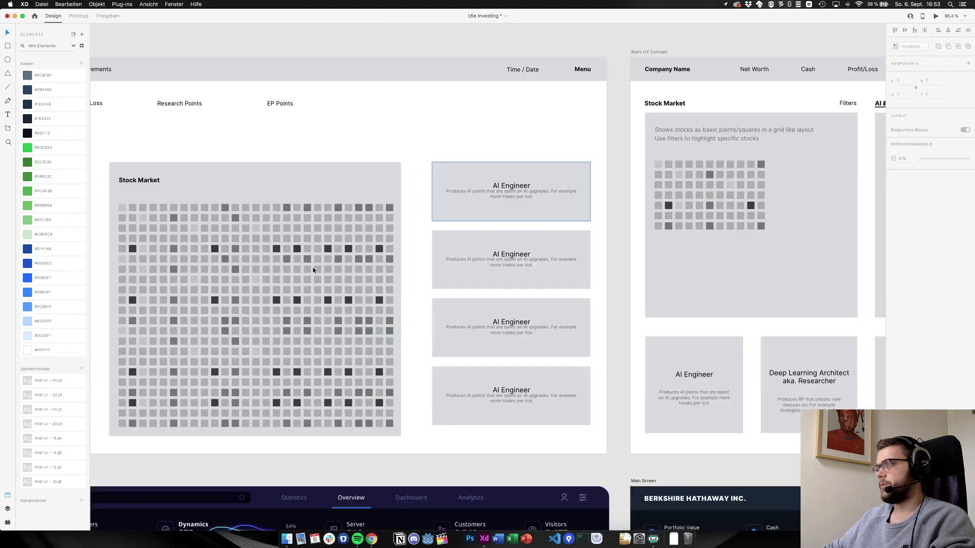
scroll(313, 271, down, 3)
scroll(313, 271, left, 4)
click(606, 104)
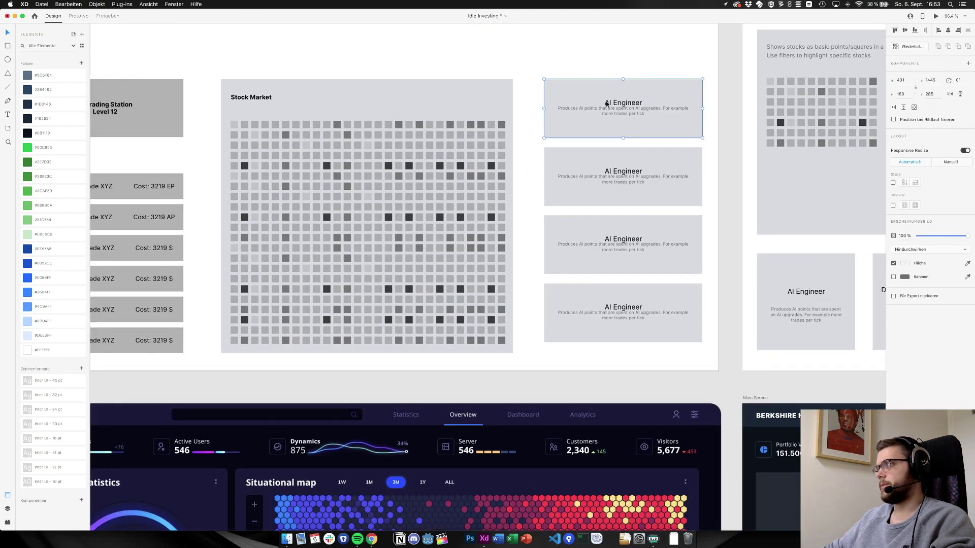
Select the wireframe's four AI Engineer cards, followed by its six upgrade rows, to study how the side columns are built
drag(533, 103, 603, 325)
scroll(603, 305, up, 2)
scroll(603, 306, left, 5)
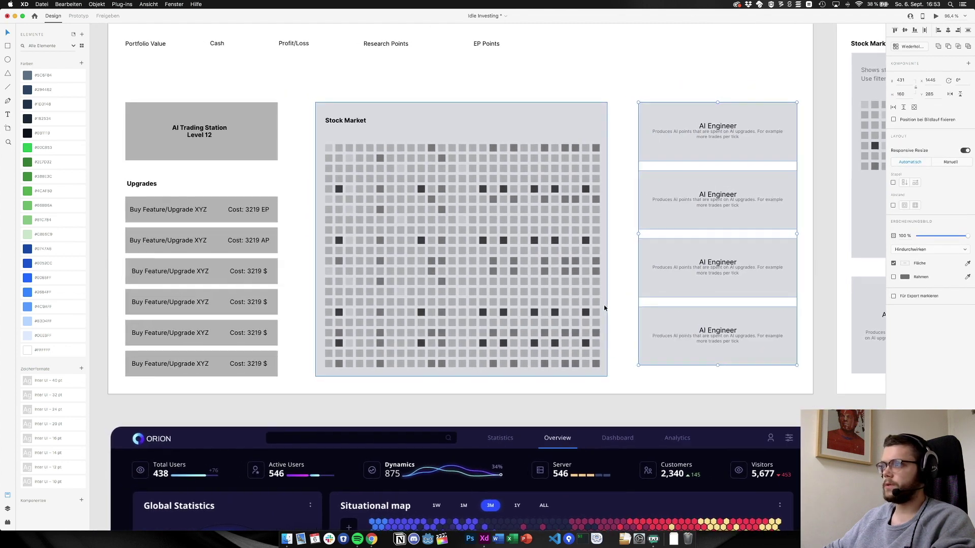
drag(285, 201, 134, 387)
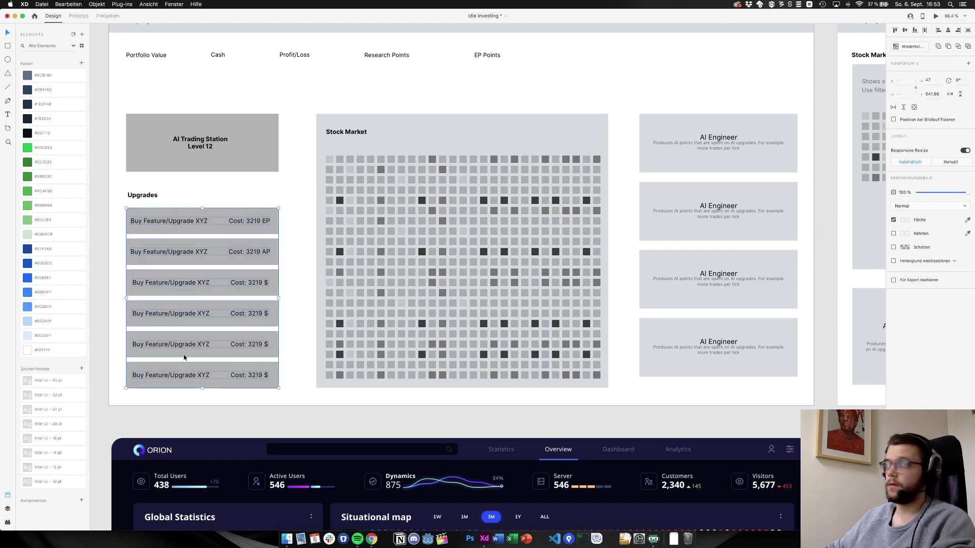
scroll(191, 349, up, 2)
scroll(191, 348, right, 1)
scroll(191, 352, down, 1)
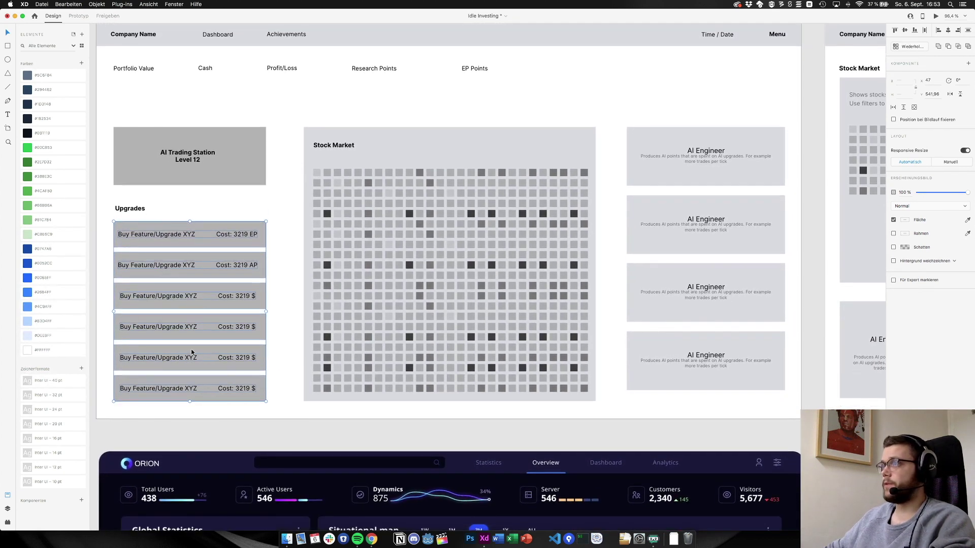
Examine the card arrangement on the dark main screen at 100% zoom
scroll(192, 352, down, 5)
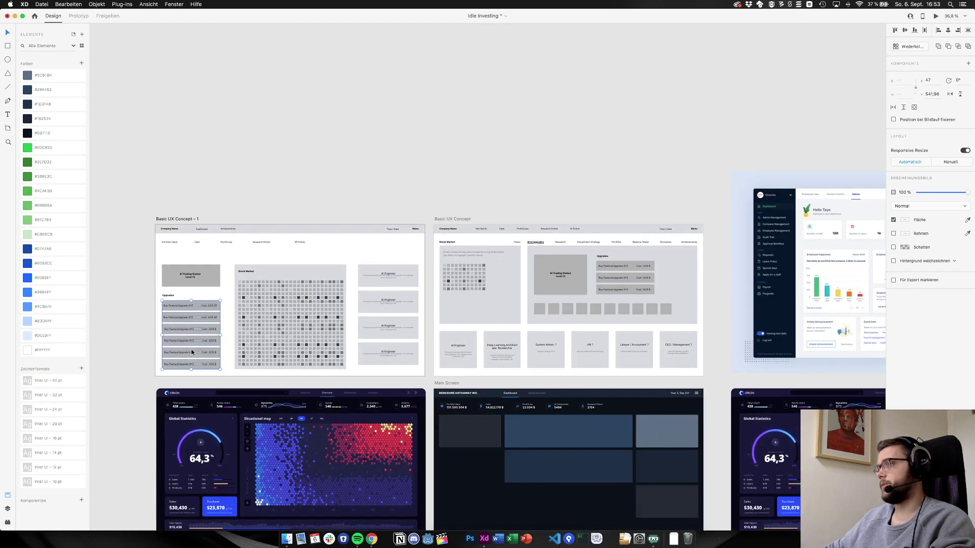
scroll(192, 352, down, 4)
scroll(191, 352, up, 2)
scroll(191, 352, right, 1)
scroll(569, 428, up, 5)
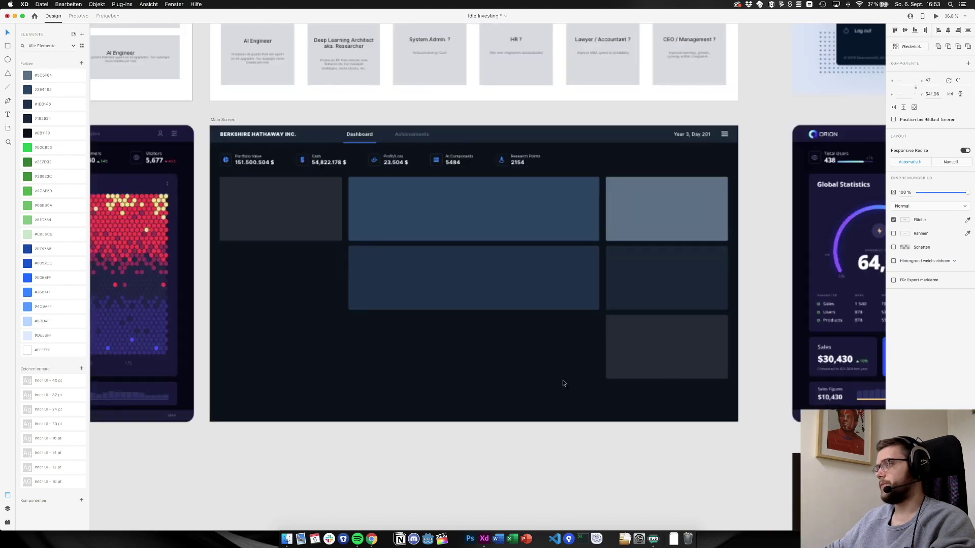
scroll(537, 373, left, 2)
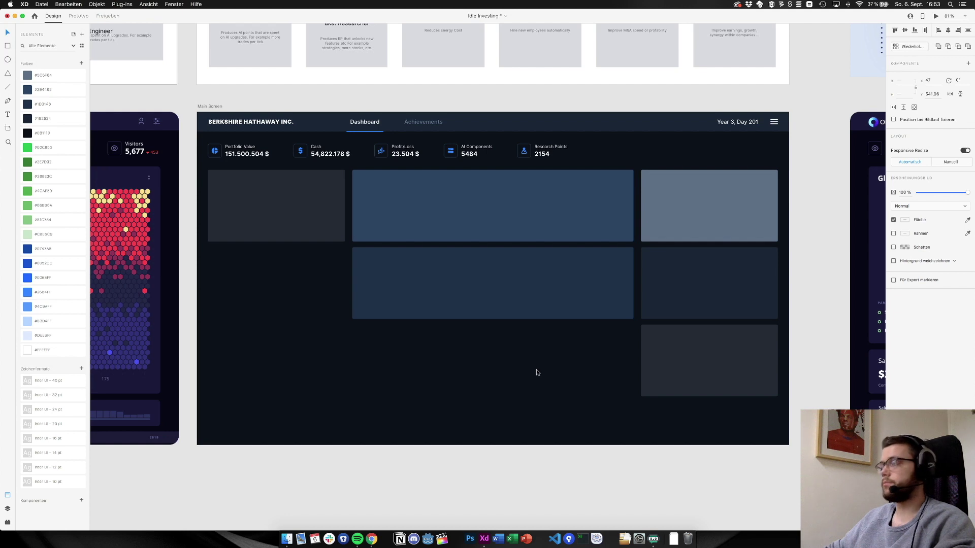
key(super+1)
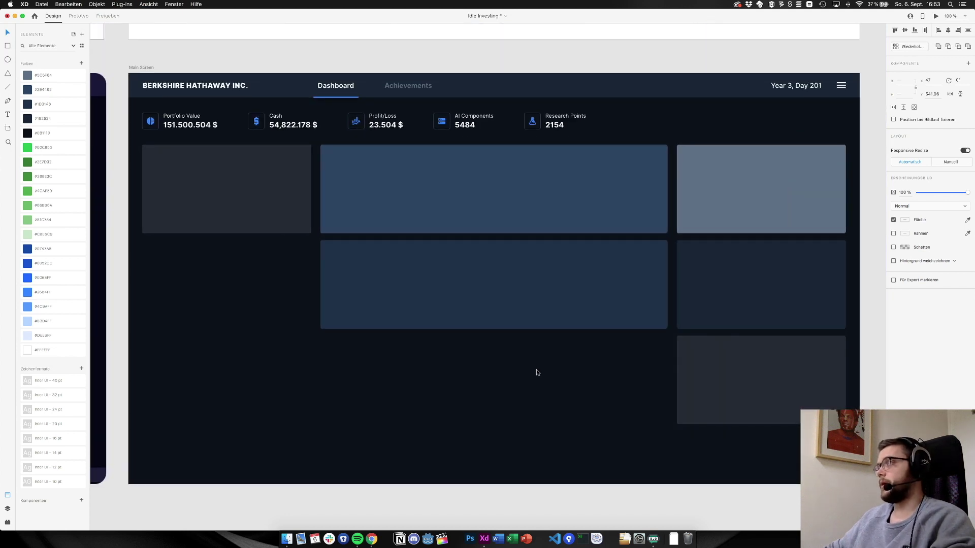
scroll(536, 372, left, 1)
scroll(537, 372, down, 1)
scroll(536, 369, down, 1)
scroll(536, 369, right, 1)
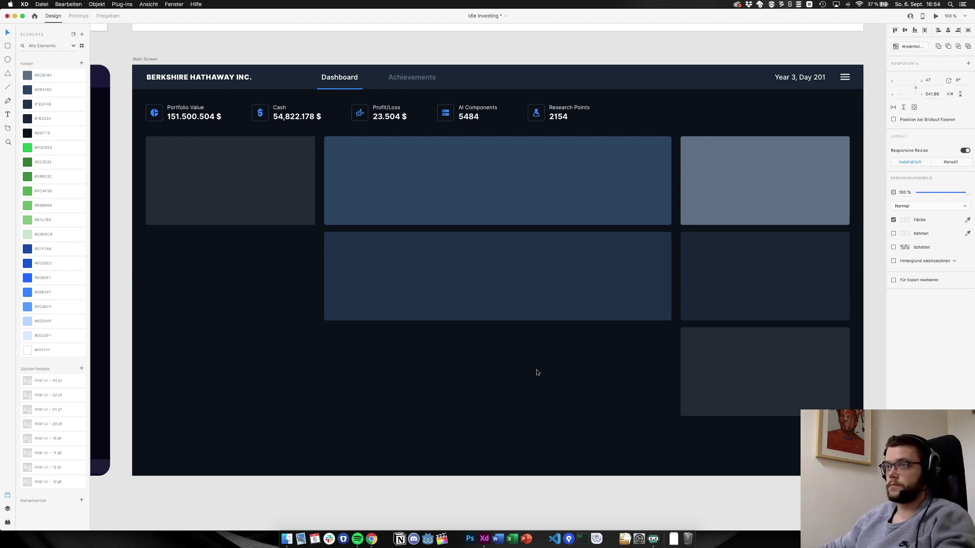
Examine the wireframe's trading station, Stock Market and AI Engineer columns alongside the Orion Situational map dashboard
click(0, 152)
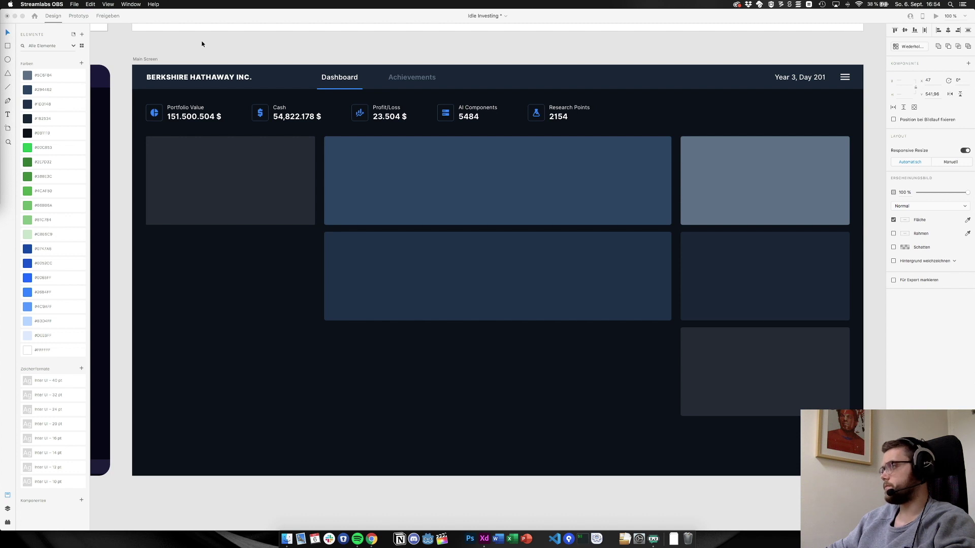
scroll(202, 43, down, 5)
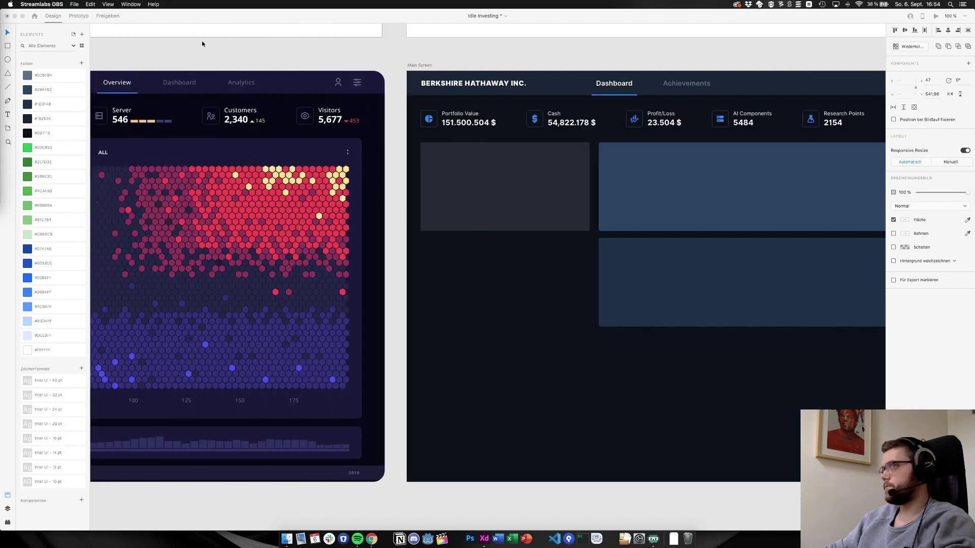
scroll(202, 44, up, 5)
scroll(202, 44, up, 5)
scroll(202, 44, left, 8)
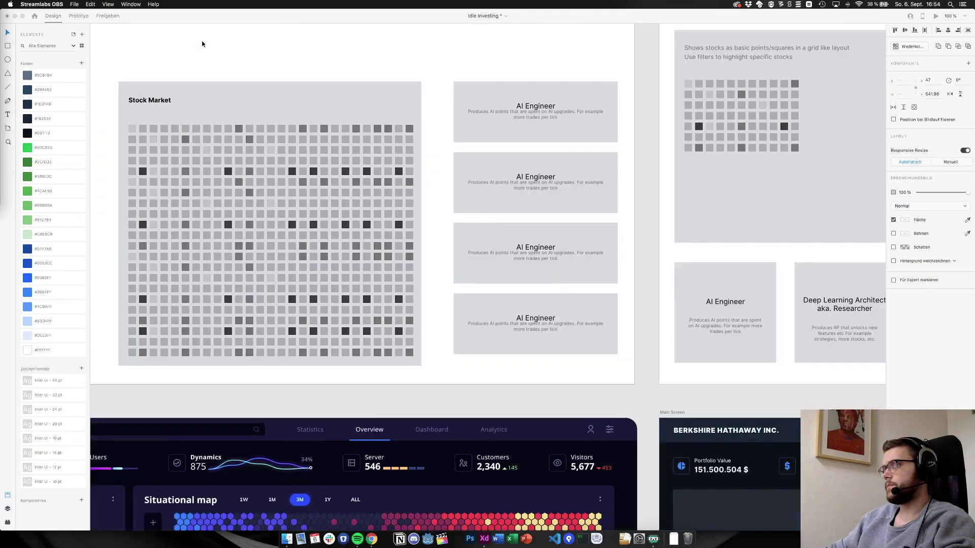
scroll(202, 44, left, 8)
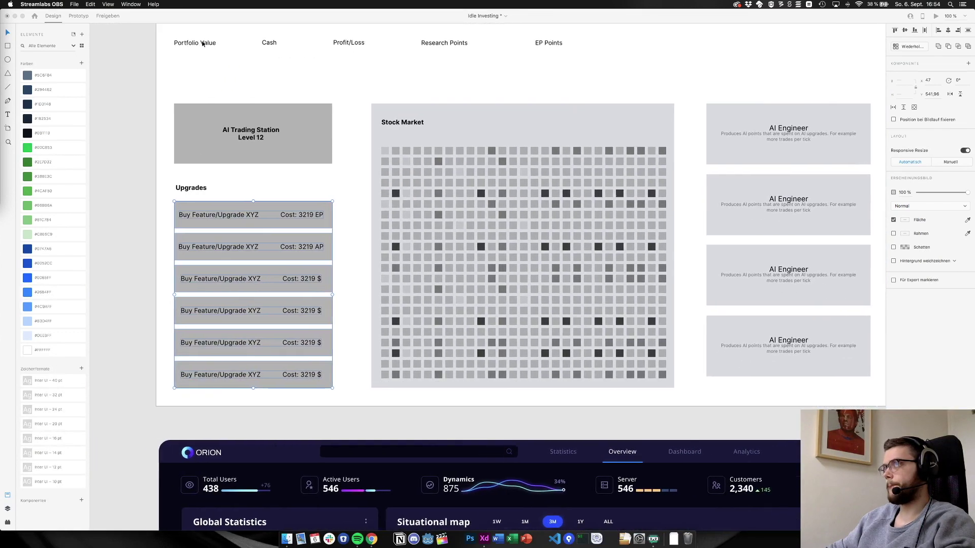
scroll(202, 44, up, 3)
scroll(202, 43, right, 3)
scroll(202, 44, up, 2)
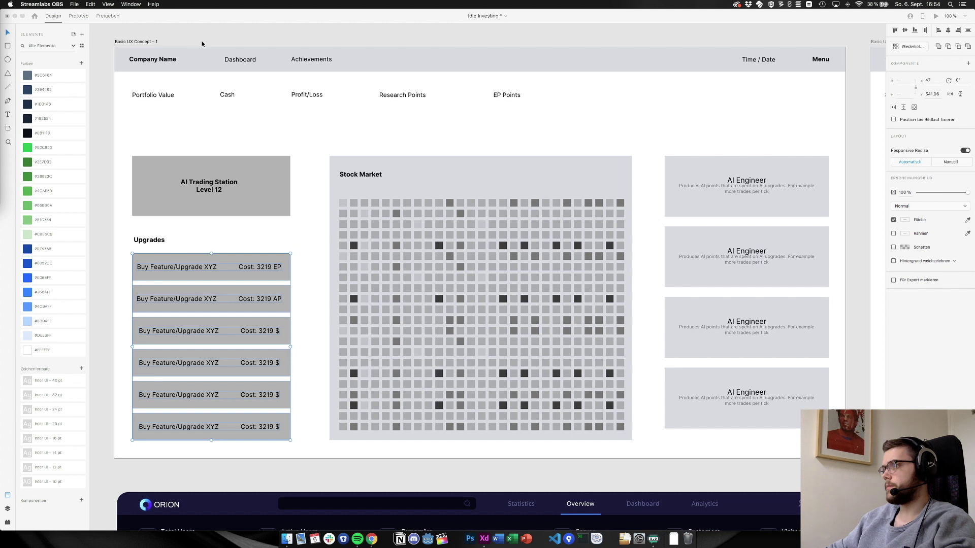
scroll(201, 43, down, 10)
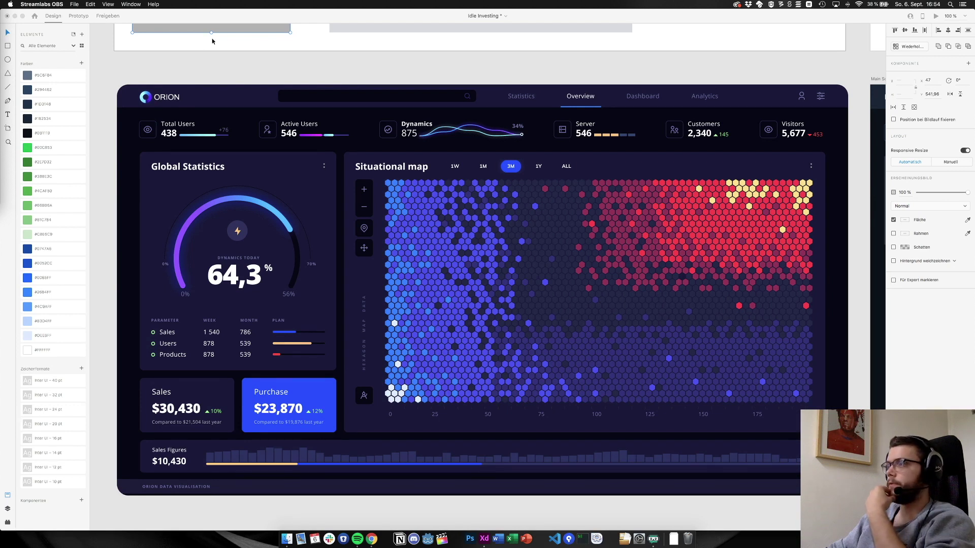
Select the wireframe's AI Trading Station box and examine the corresponding Global Statistics panel in the Orion dashboard
scroll(211, 44, up, 5)
scroll(214, 41, up, 5)
click(236, 122)
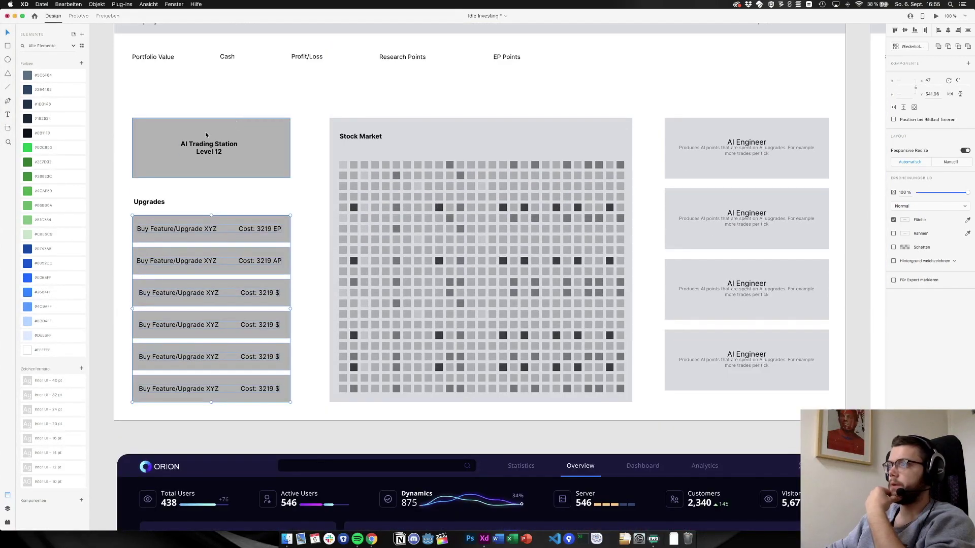
click(217, 133)
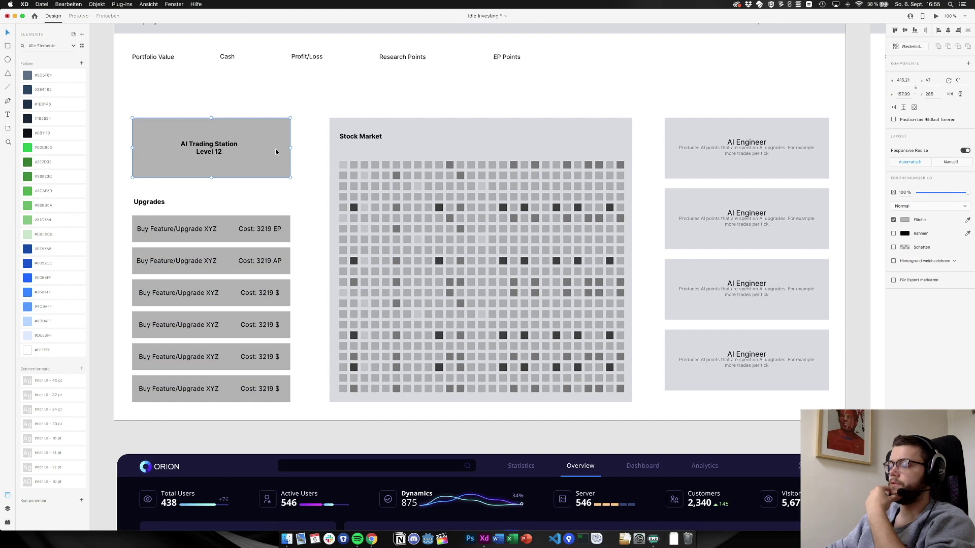
scroll(276, 148, down, 8)
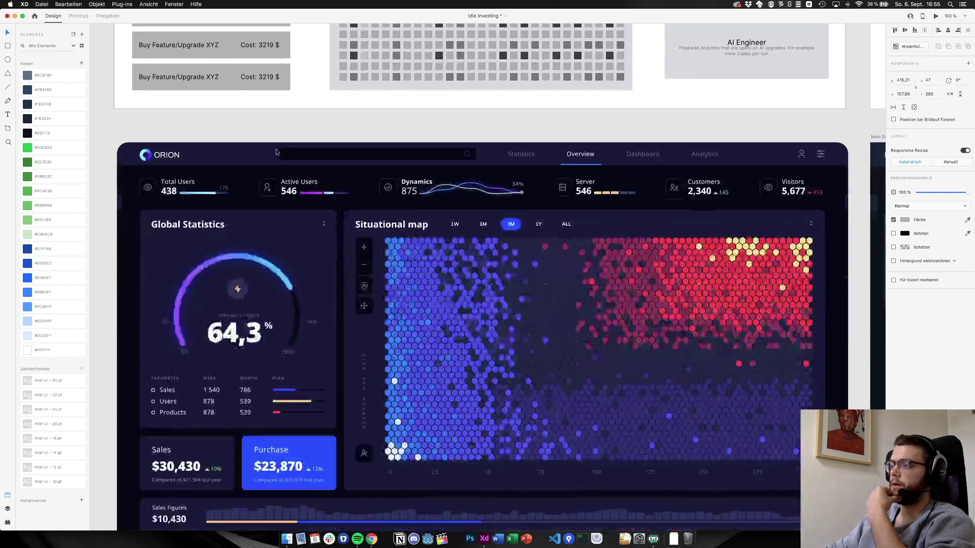
scroll(275, 152, down, 1)
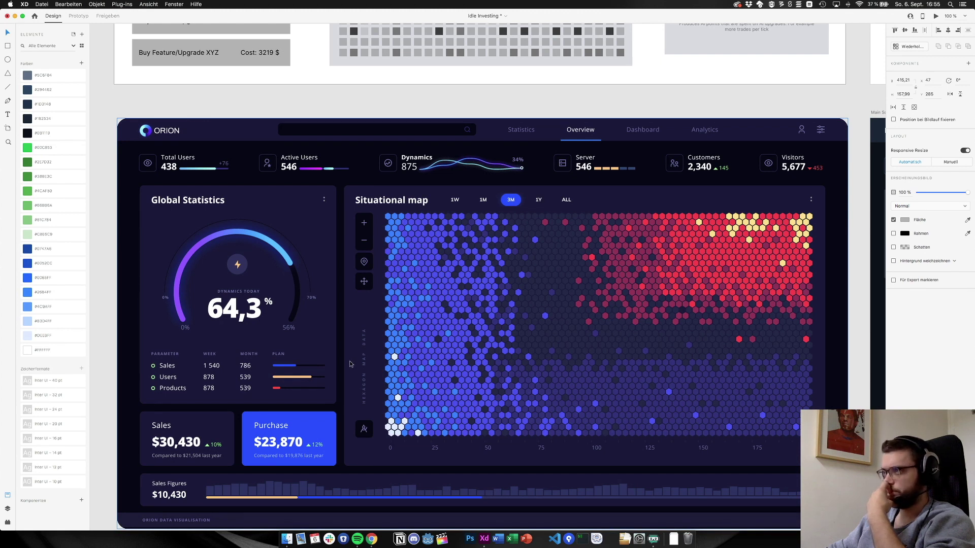
Compare the main screen's card layout with the panel layout of the Orion Situational map dashboard
scroll(352, 361, right, 15)
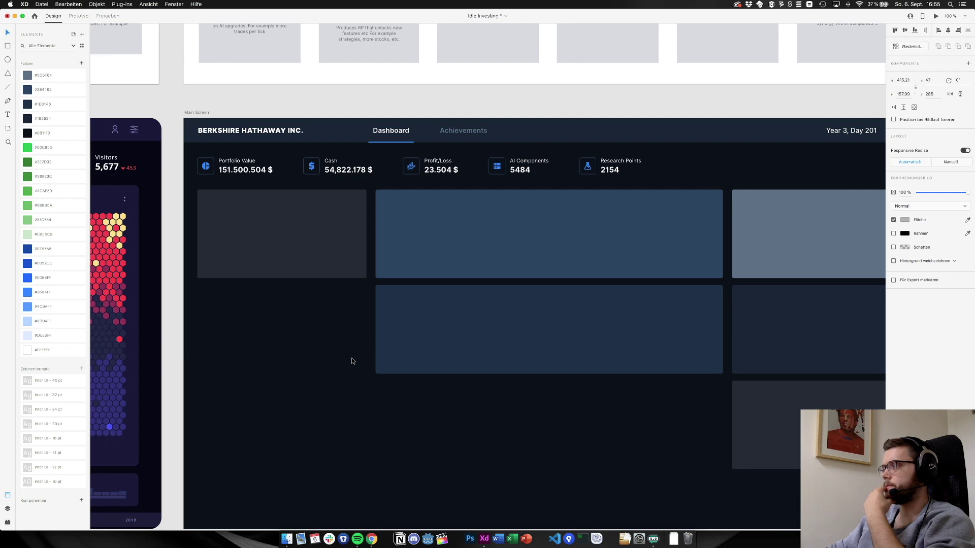
scroll(353, 361, left, 15)
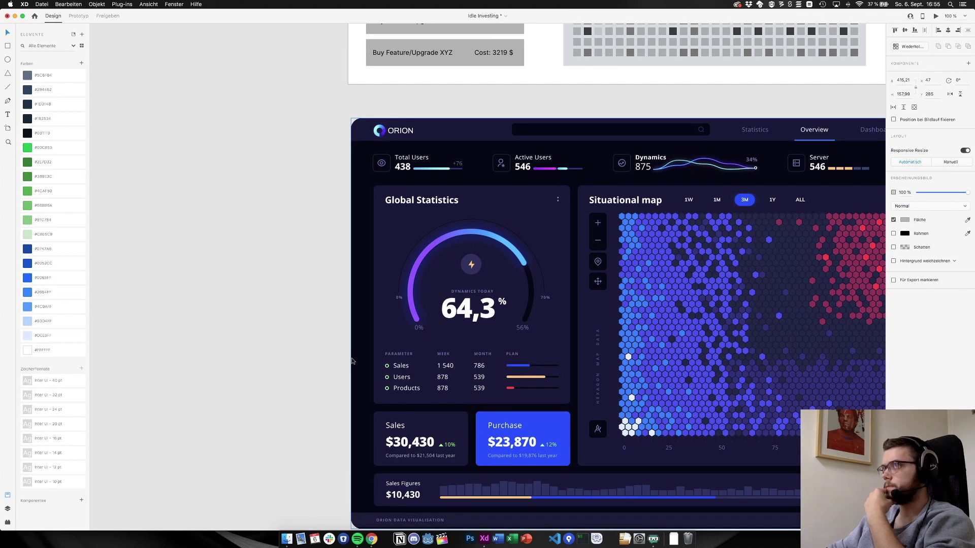
scroll(353, 361, right, 10)
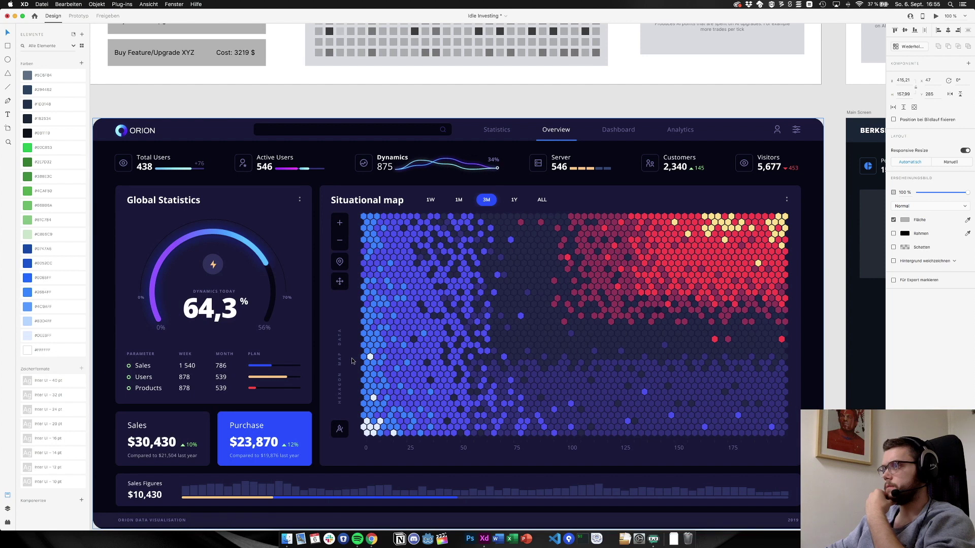
scroll(352, 361, left, 2)
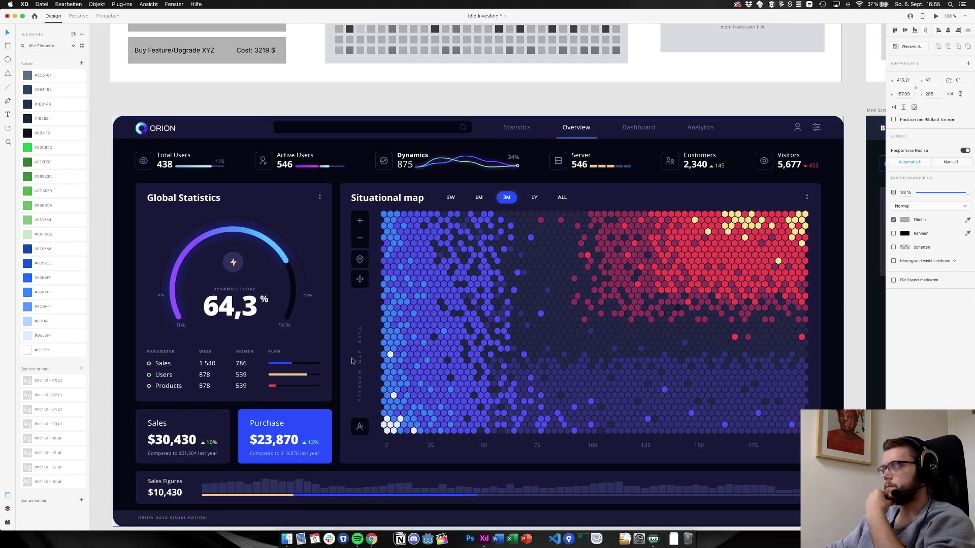
scroll(351, 358, right, 20)
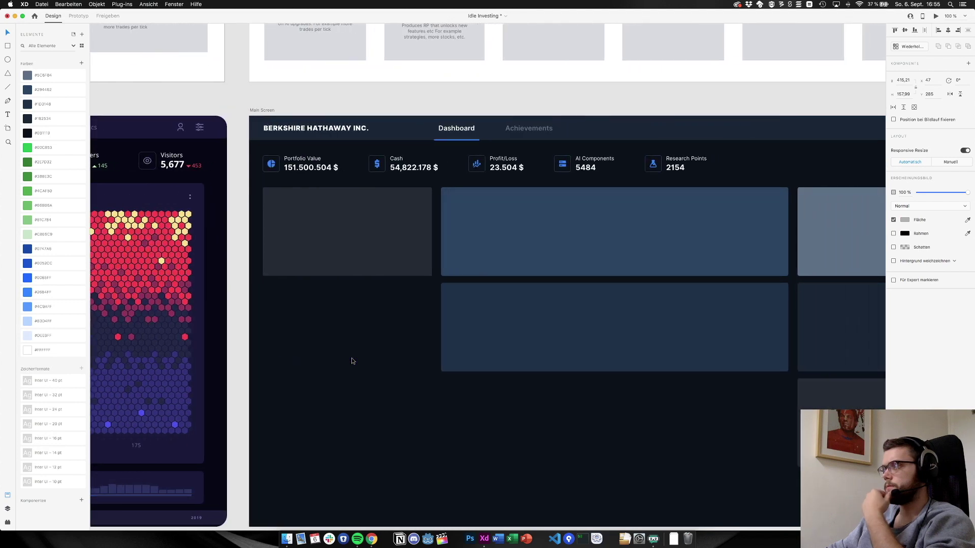
scroll(353, 361, left, 1)
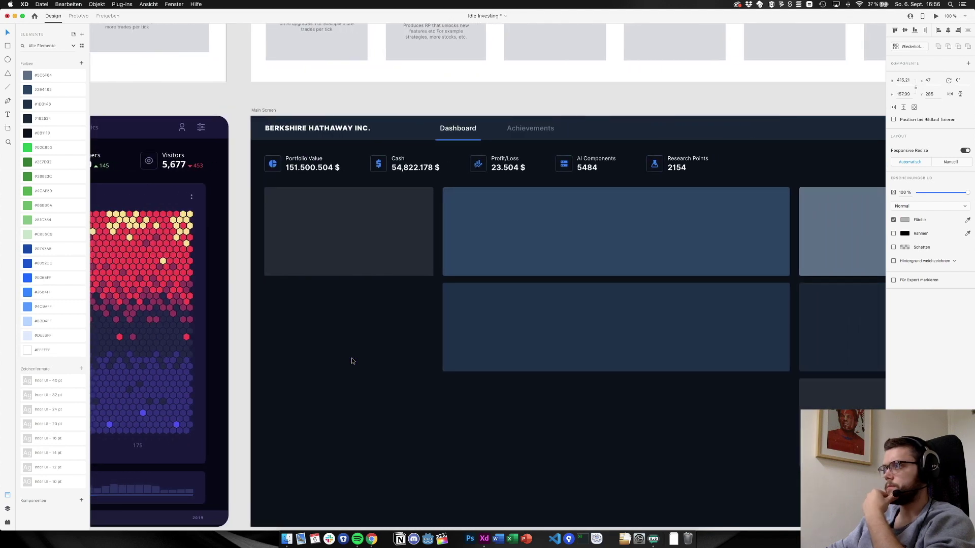
scroll(352, 361, down, 1)
scroll(352, 361, right, 4)
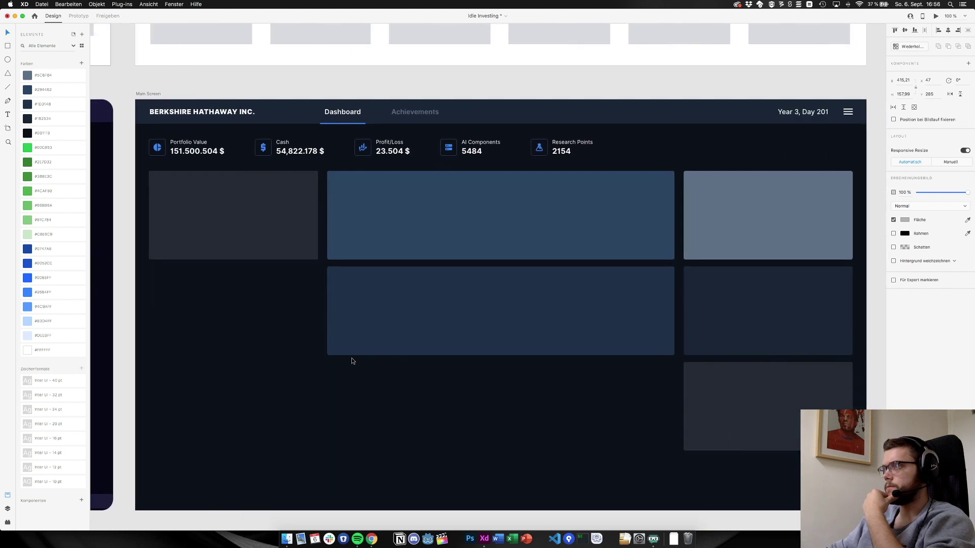
Examine the further reference dashboards and select the Orion design with the large central Store Dynamics dial
scroll(353, 361, right, 10)
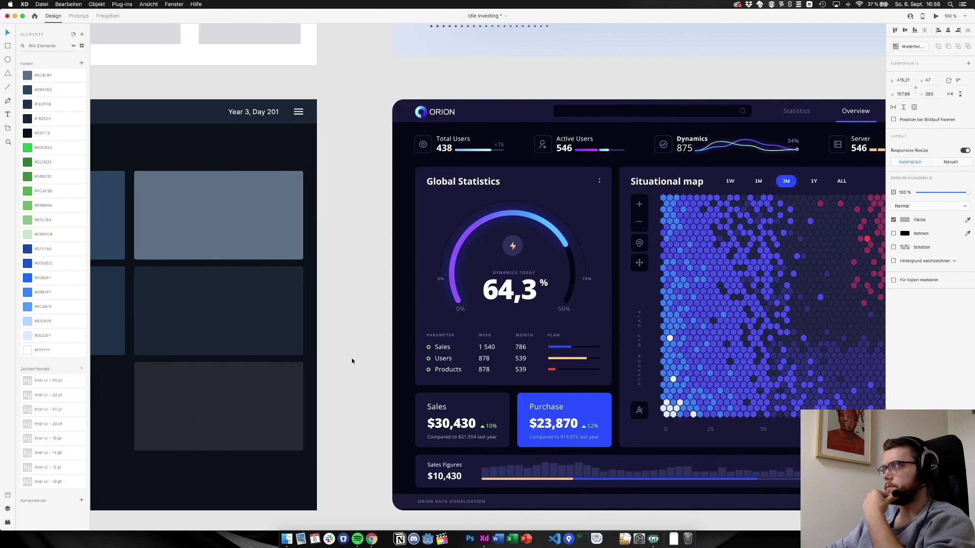
scroll(353, 361, left, 7)
scroll(351, 361, up, 5)
scroll(352, 361, right, 15)
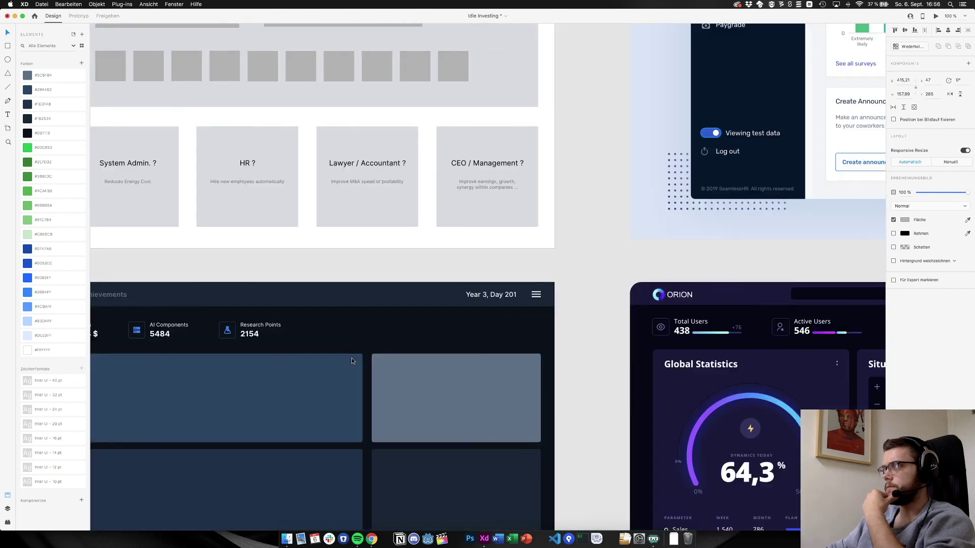
scroll(351, 361, right, 12)
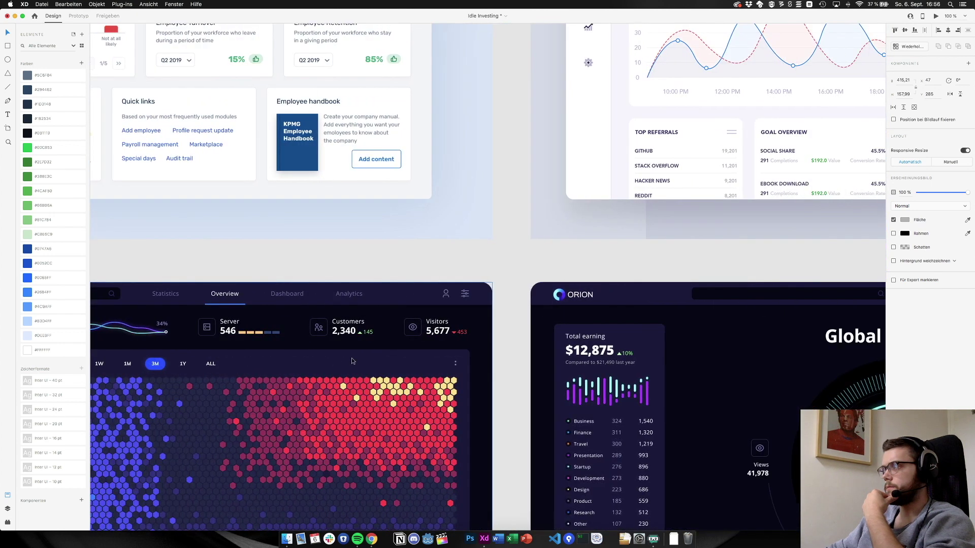
scroll(352, 361, down, 3)
scroll(352, 361, left, 2)
scroll(352, 361, down, 3)
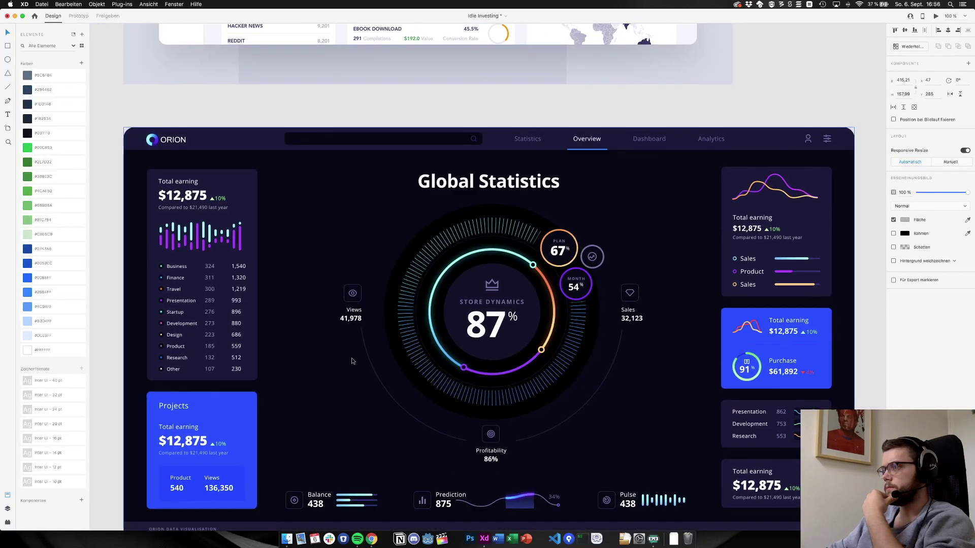
scroll(352, 361, down, 1)
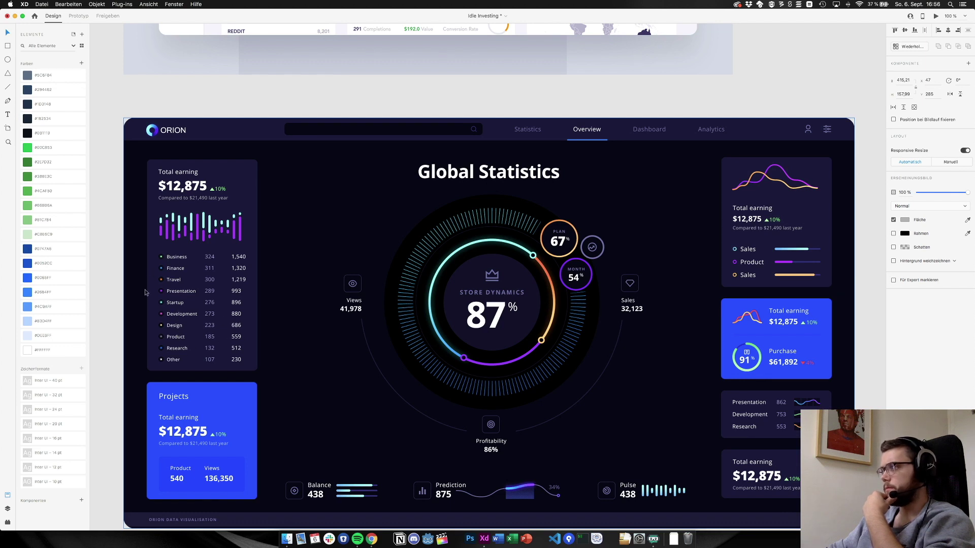
click(774, 197)
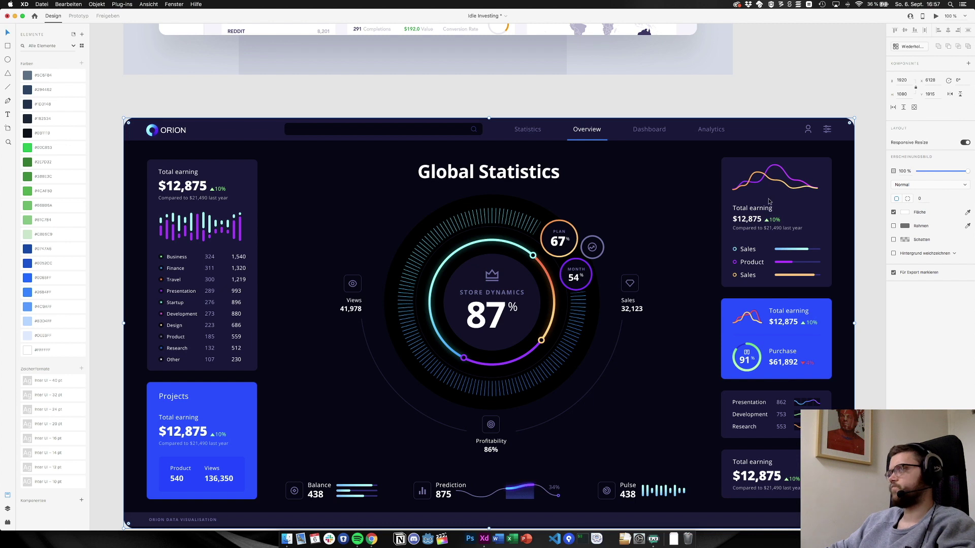
Return to the main screen's card layout and clear the selection of the Orion reference
scroll(769, 202, left, 15)
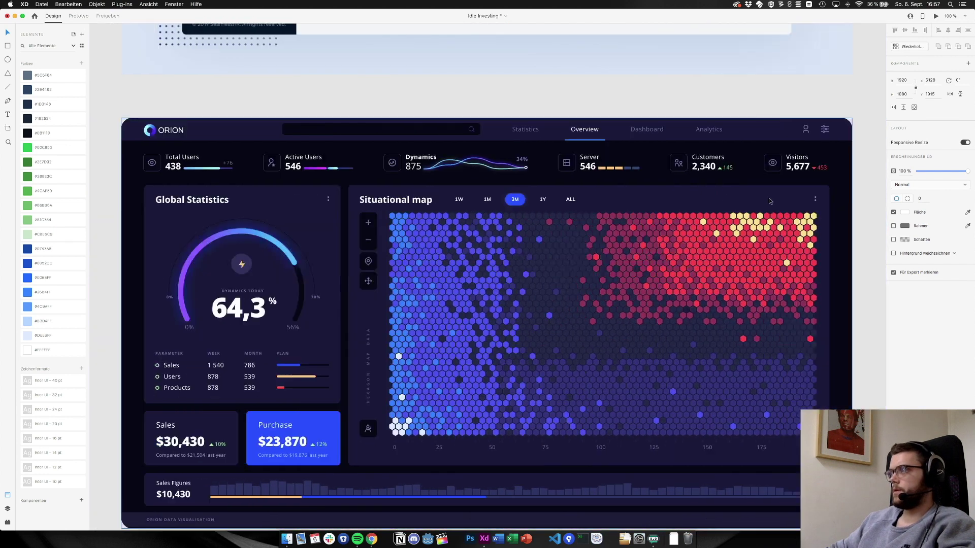
scroll(769, 200, left, 10)
scroll(769, 201, right, 6)
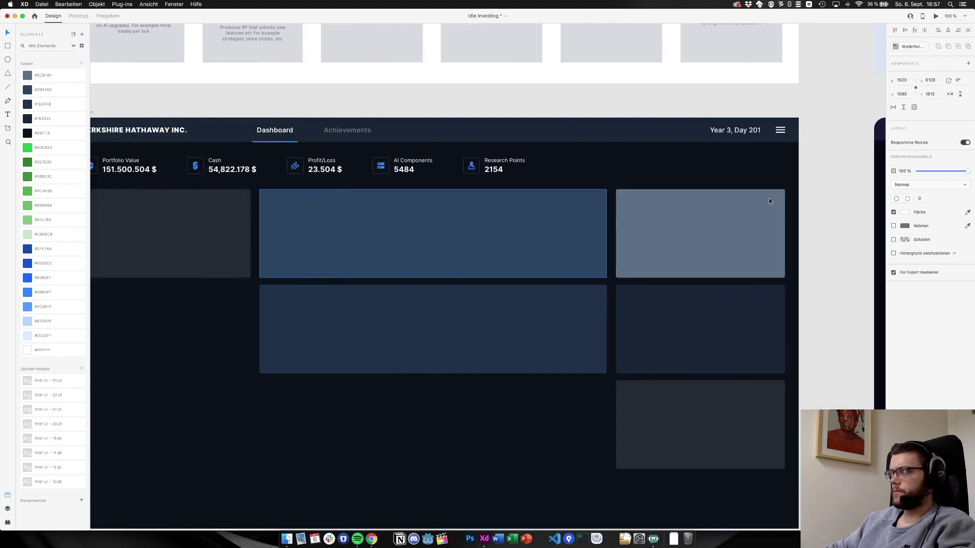
scroll(769, 201, left, 3)
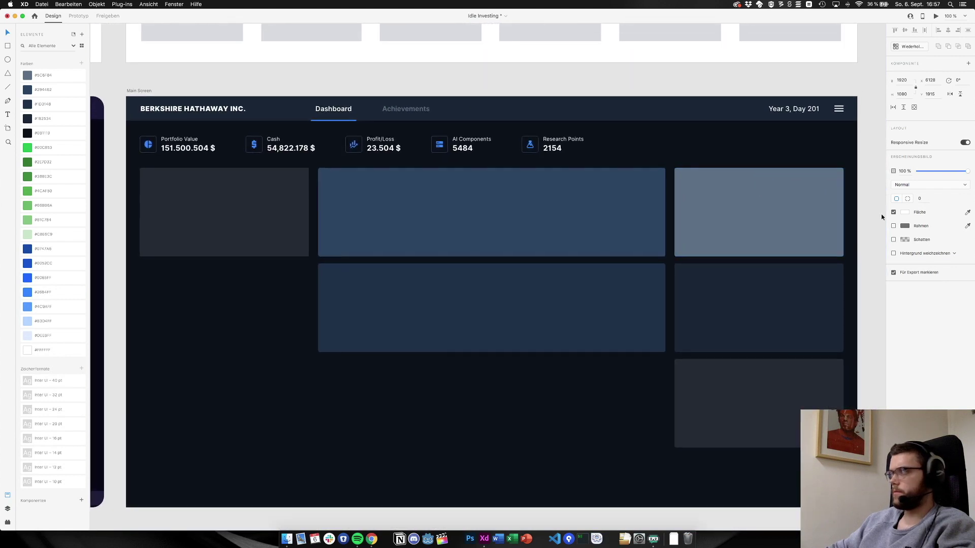
click(869, 214)
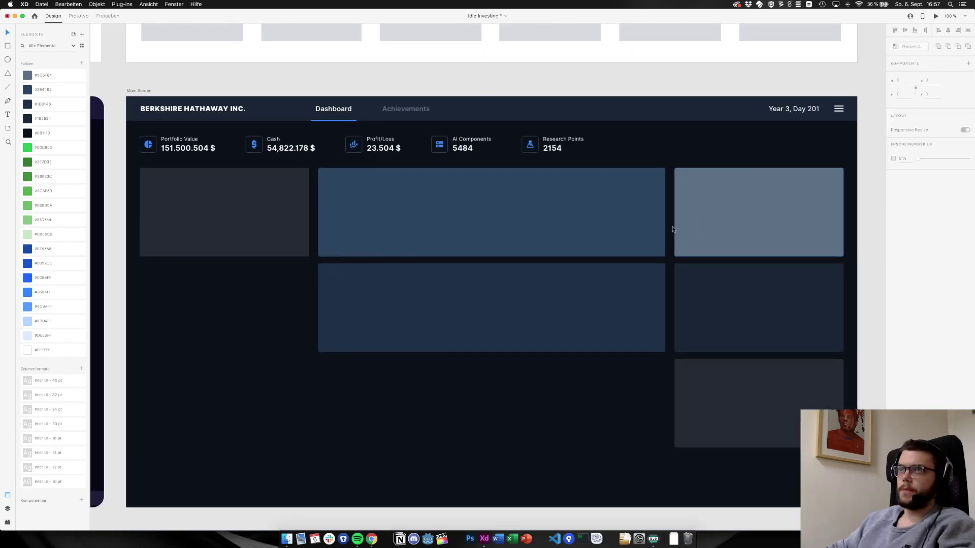